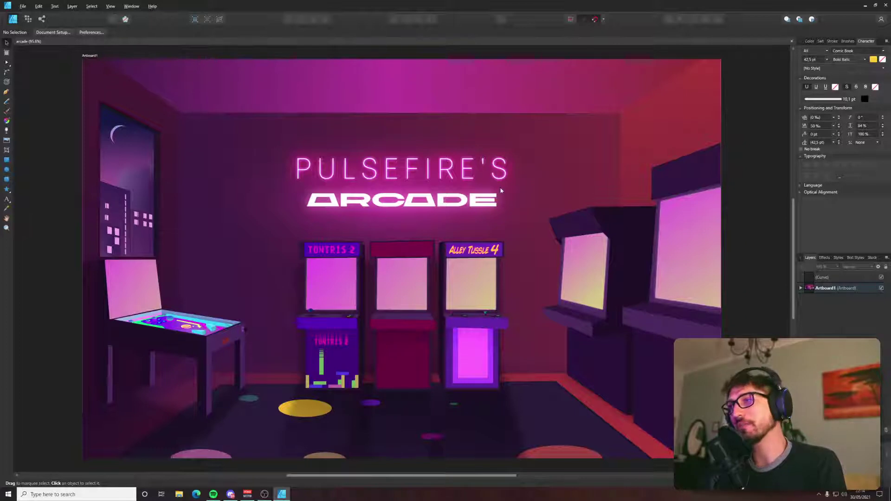
Replace the title text on the leftmost upright cabinet's header with TETRIS.
{"action": "left_click_drag", "start_coordinate": [501, 190], "coordinate": [472, 189]}
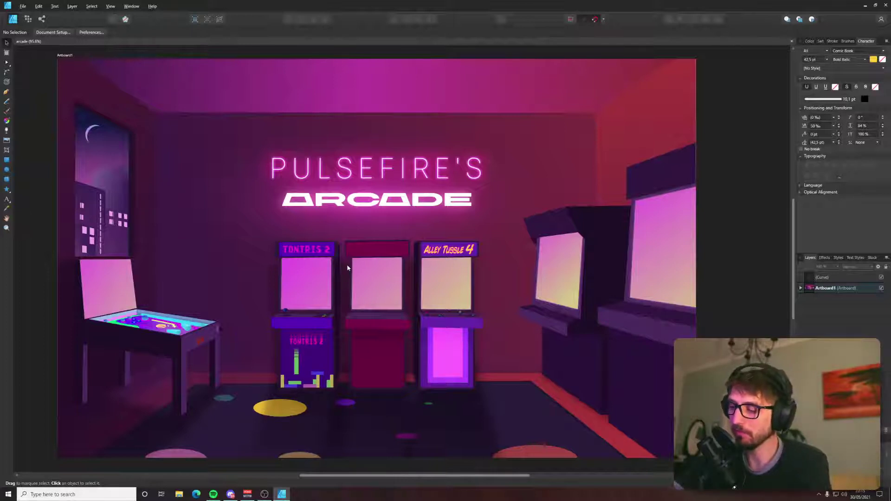
{"action": "double_click", "coordinate": [305, 249]}
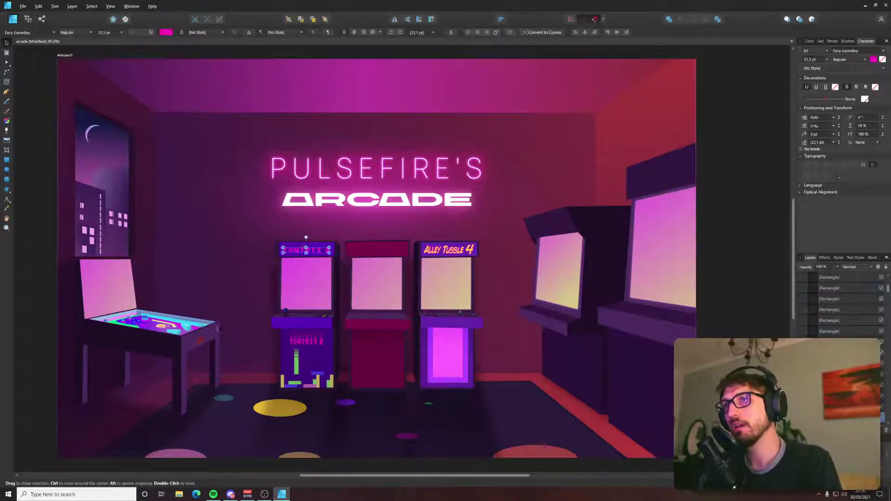
{"action": "double_click", "coordinate": [304, 250]}
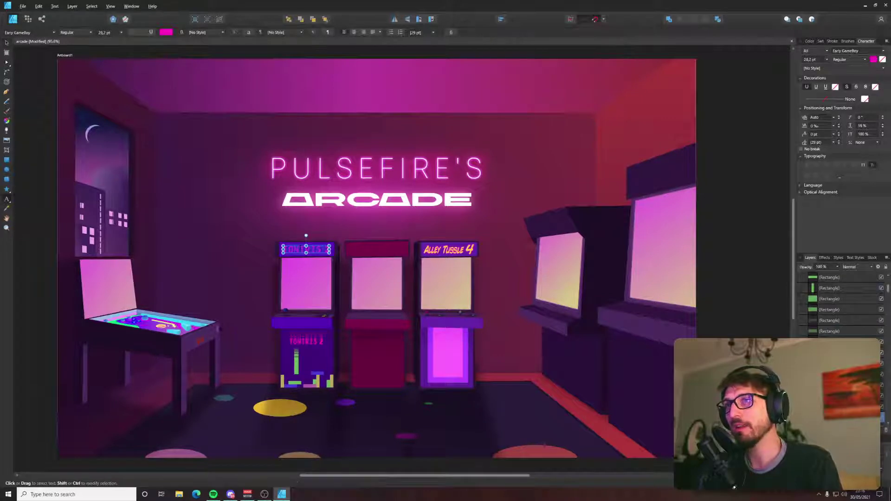
{"action": "type", "text": "TETR"}
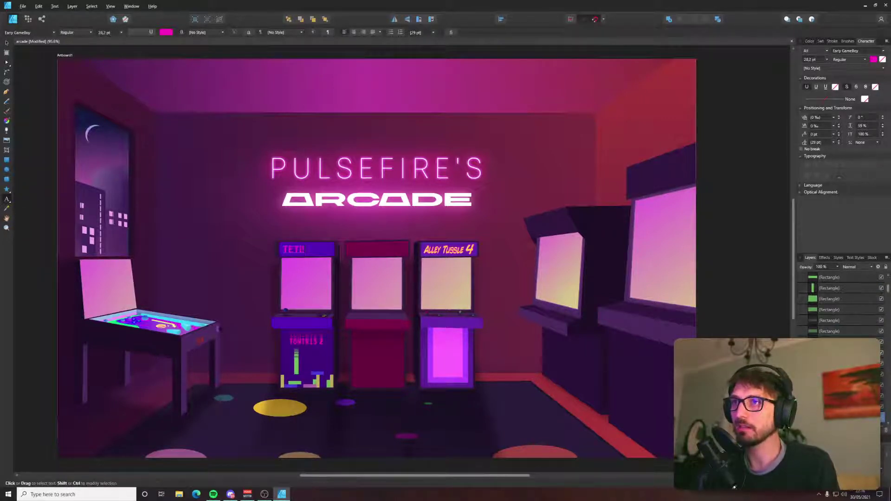
{"action": "type", "text": "IS"}
{"action": "key", "text": "Escape"}
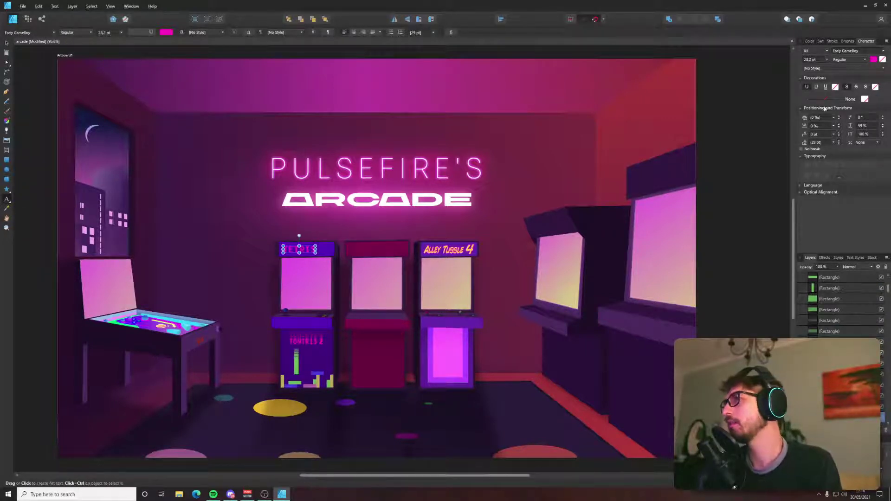
Set the tracking of the TETRIS header text to 500 ‰ so the word spreads across the header, and deselect it.
{"action": "left_click", "coordinate": [834, 135]}
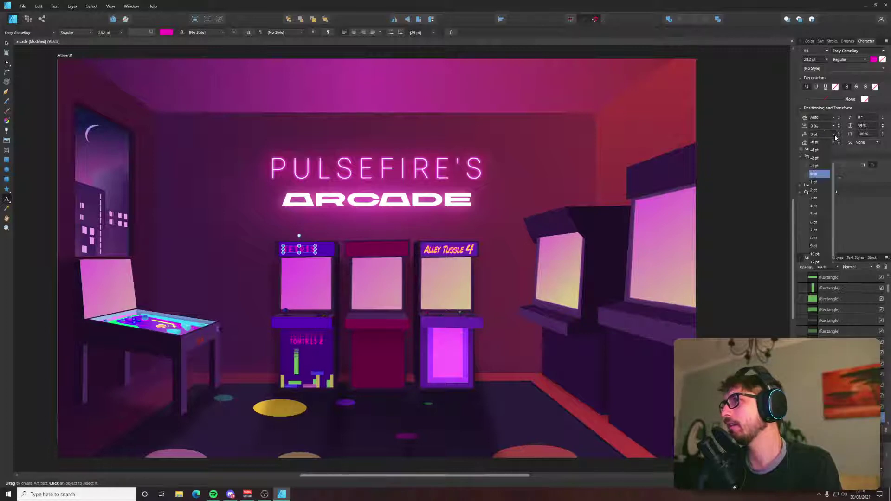
{"action": "left_click", "coordinate": [819, 233]}
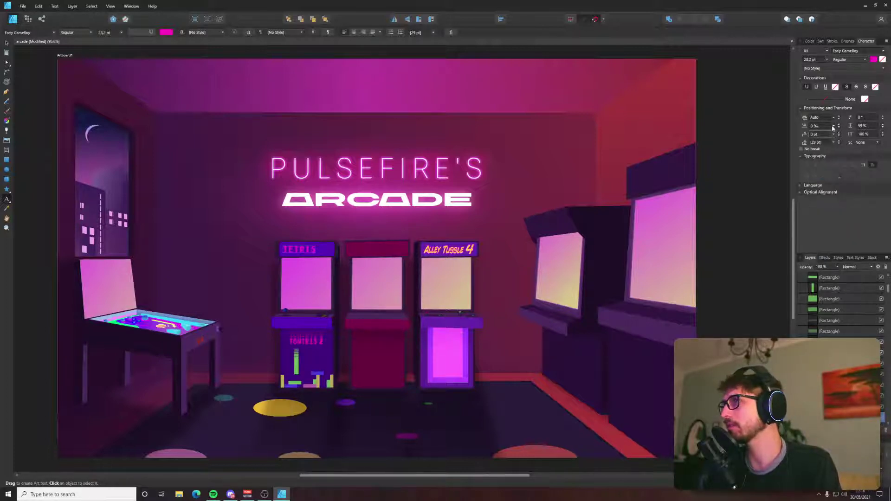
{"action": "left_click", "coordinate": [834, 127]}
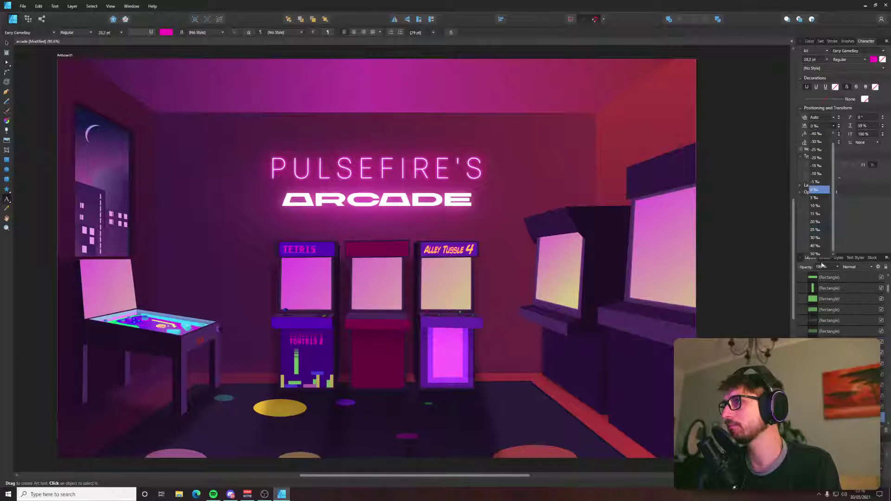
{"action": "left_click", "coordinate": [818, 126]}
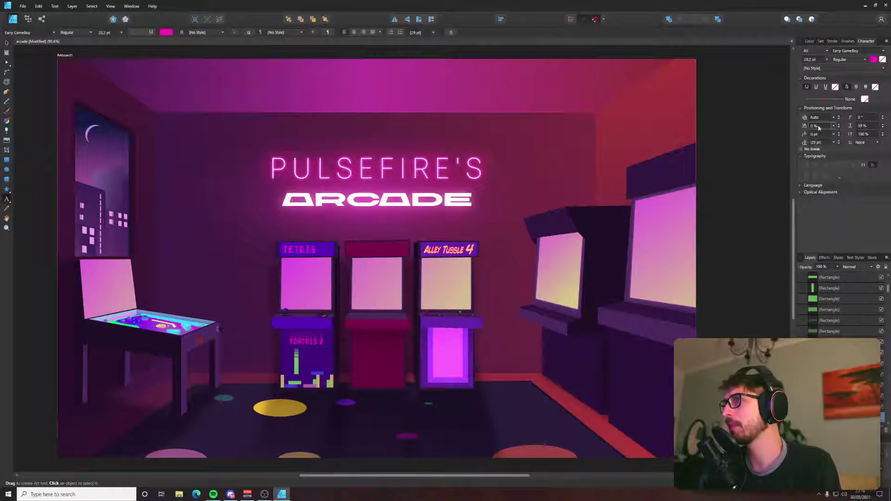
{"action": "type", "text": "200"}
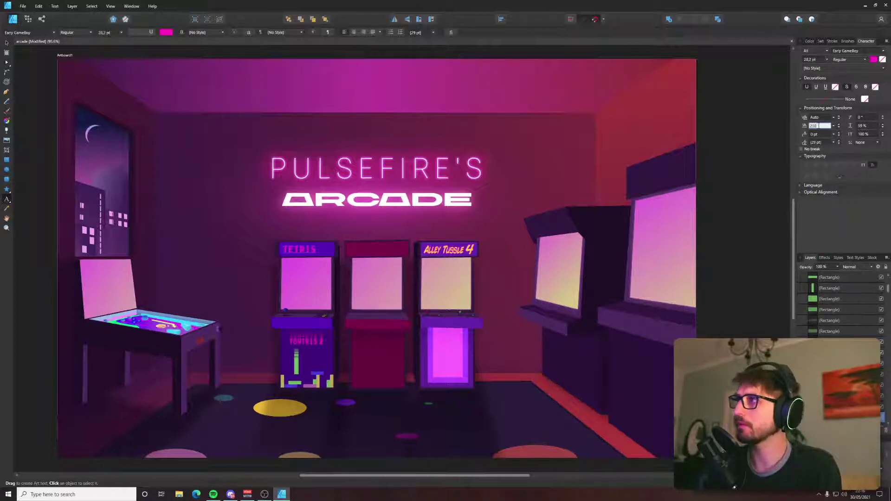
{"action": "key", "text": "Return"}
{"action": "type", "text": "1000"}
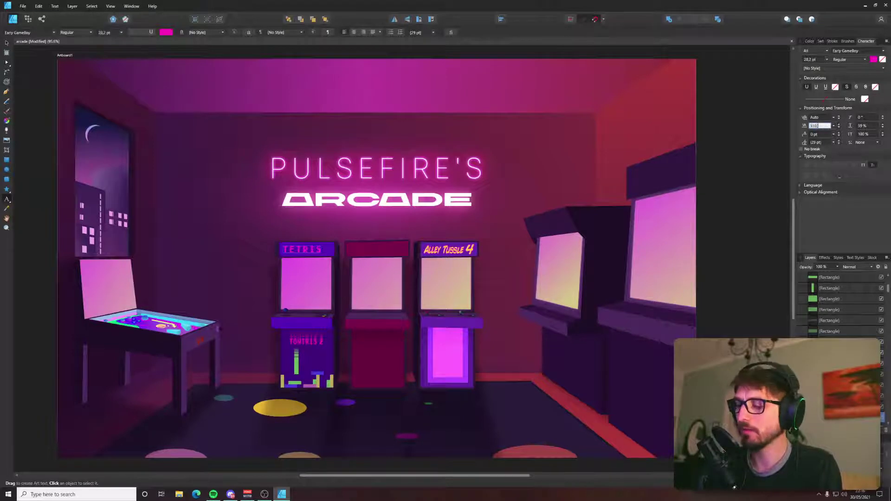
{"action": "key", "text": "Return"}
{"action": "left_click", "coordinate": [820, 126]}
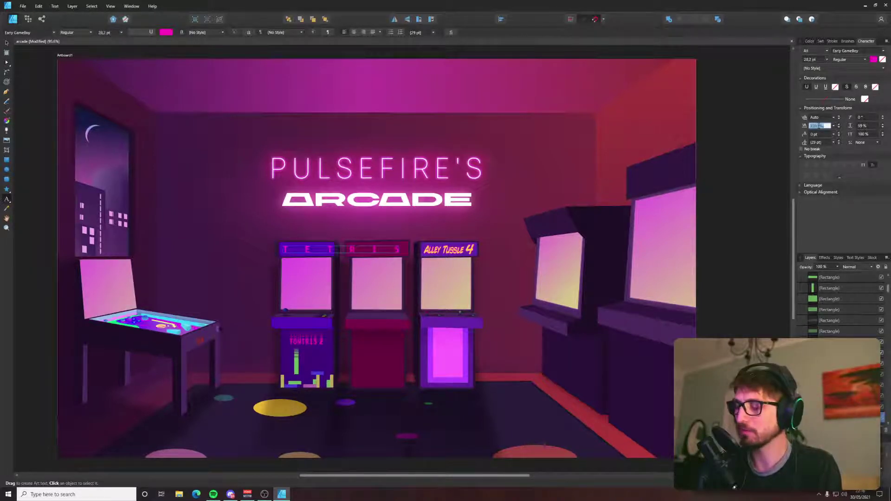
{"action": "type", "text": "500"}
{"action": "key", "text": "Return"}
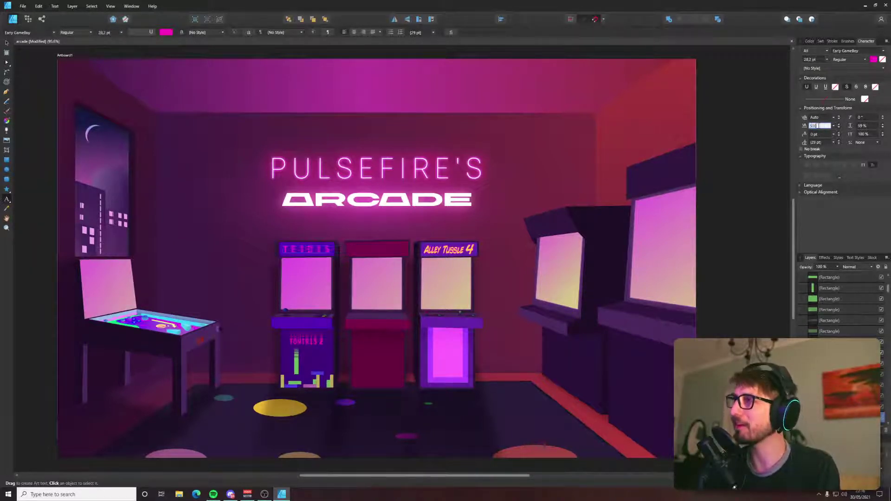
{"action": "left_click", "coordinate": [757, 295]}
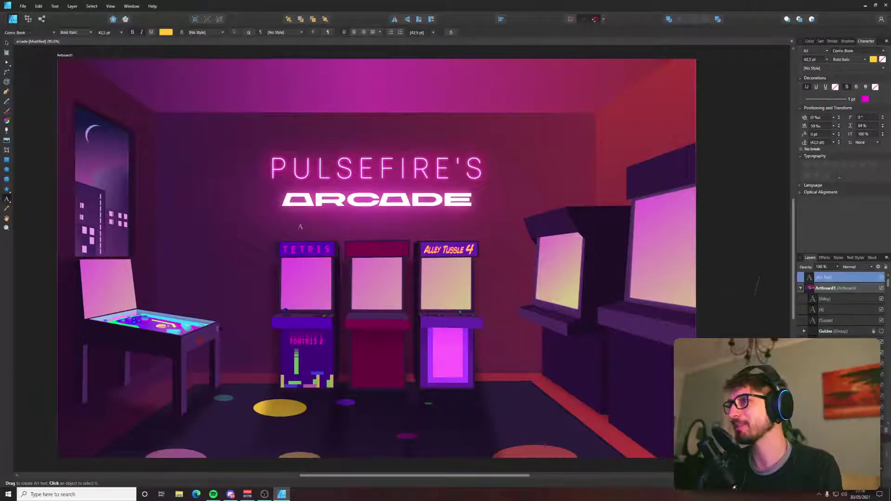
{"action": "left_click", "coordinate": [6, 53]}
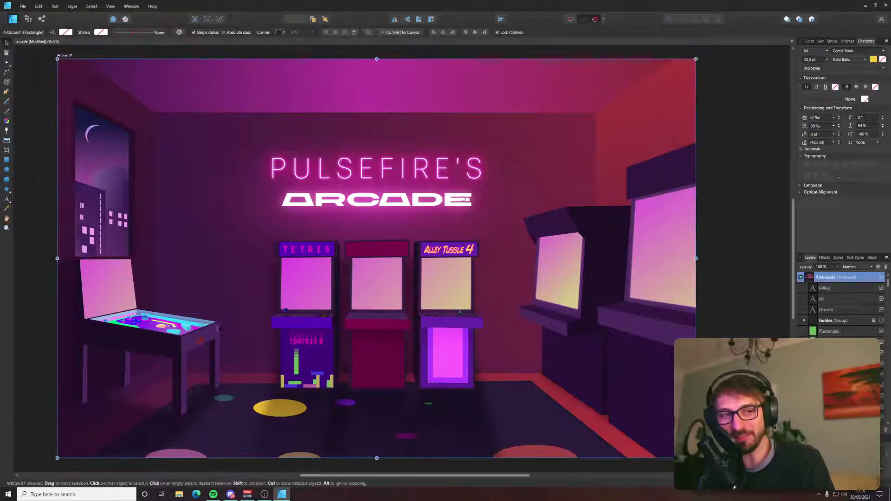
{"action": "left_click", "coordinate": [431, 250]}
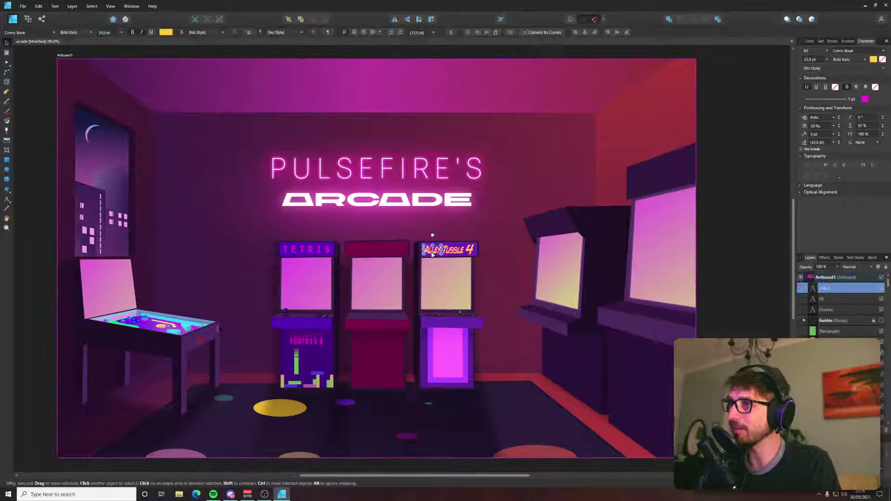
{"action": "left_click", "coordinate": [455, 250], "text": "shift"}
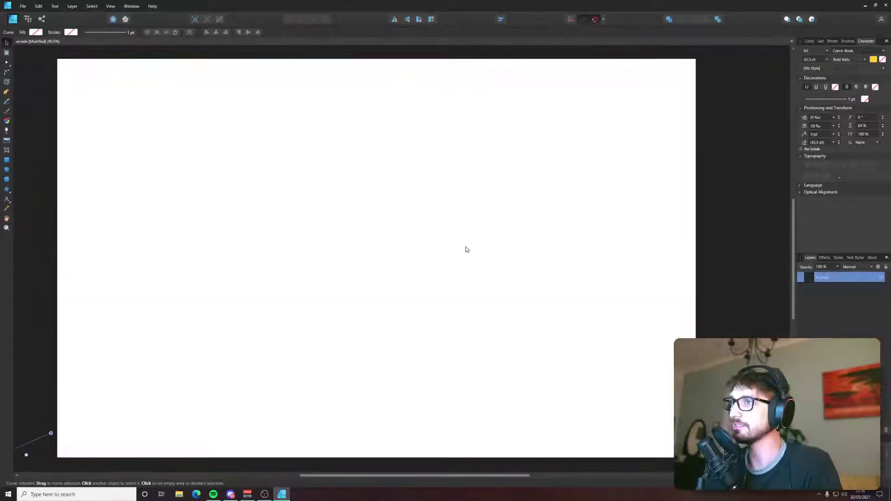
{"action": "key", "text": "ctrl+z"}
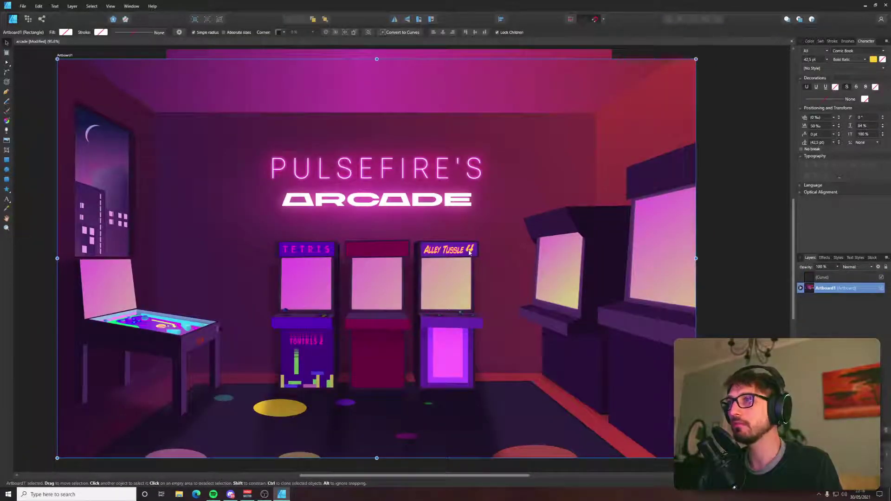
Delete the three text objects Alley, Tussle and 4 from the third upright cabinet's header.
{"action": "left_click", "coordinate": [470, 250]}
{"action": "left_click", "coordinate": [453, 250], "text": "shift"}
{"action": "left_click", "coordinate": [431, 253], "text": "shift"}
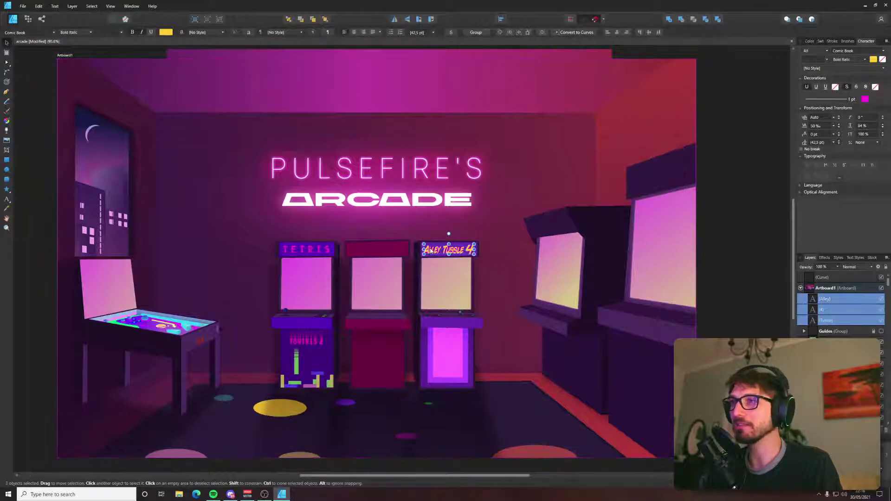
{"action": "key", "text": "Delete"}
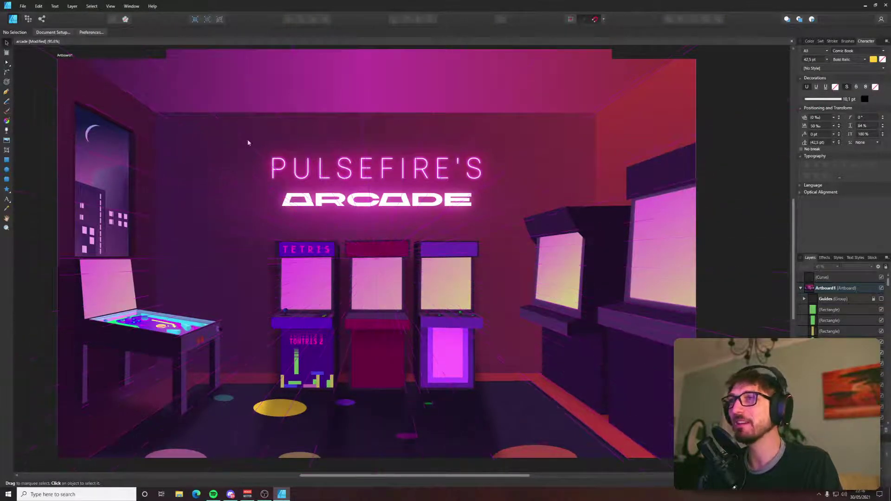
Switch to Microsoft Edge, dismiss the page restore prompt, and move and narrow its window so it sits beside the artwork.
{"action": "scroll", "coordinate": [307, 261], "scroll_direction": "up", "scroll_amount": 4}
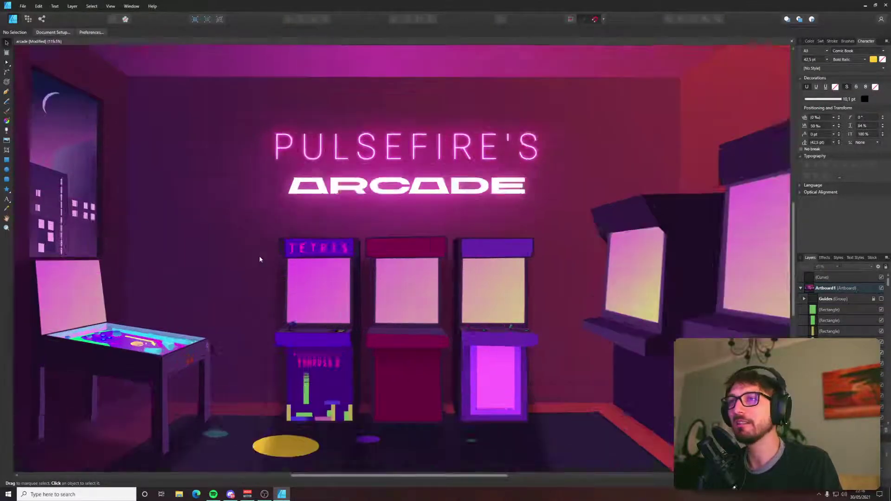
{"action": "scroll", "coordinate": [328, 269], "scroll_direction": "down", "scroll_amount": 5}
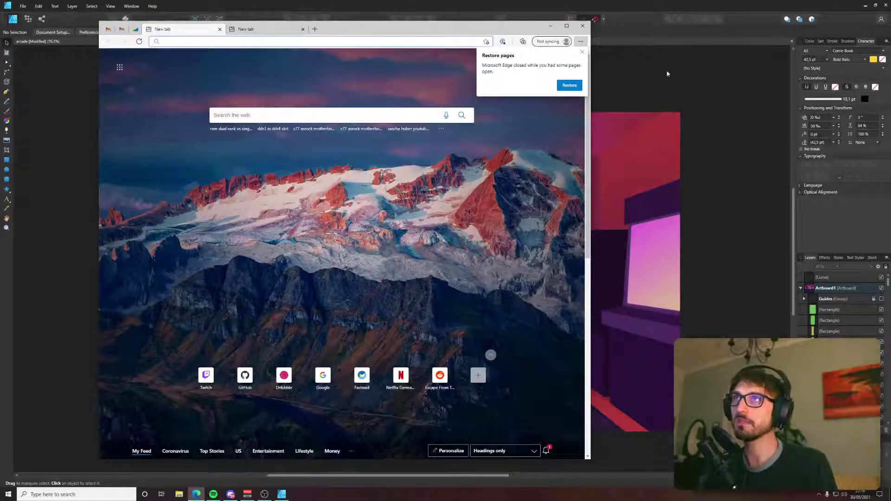
{"action": "left_click", "coordinate": [582, 51]}
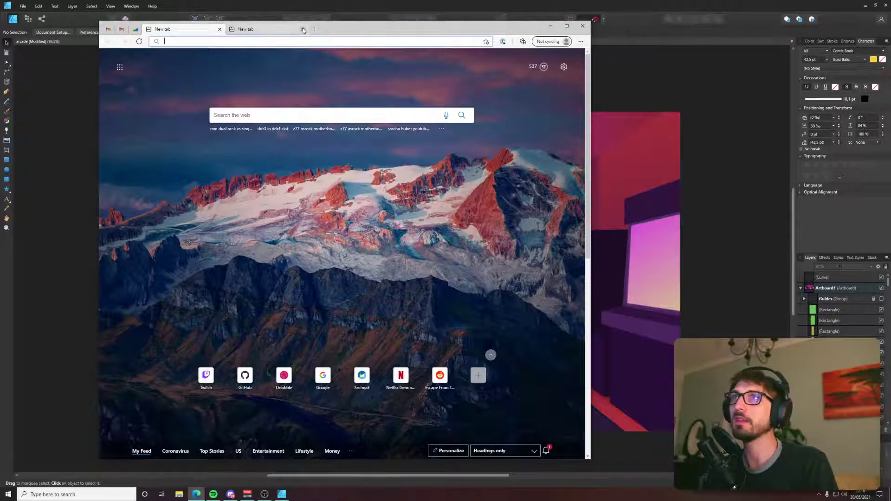
{"action": "left_click_drag", "start_coordinate": [397, 32], "coordinate": [294, 22]}
{"action": "left_click_drag", "start_coordinate": [484, 90], "coordinate": [305, 90]}
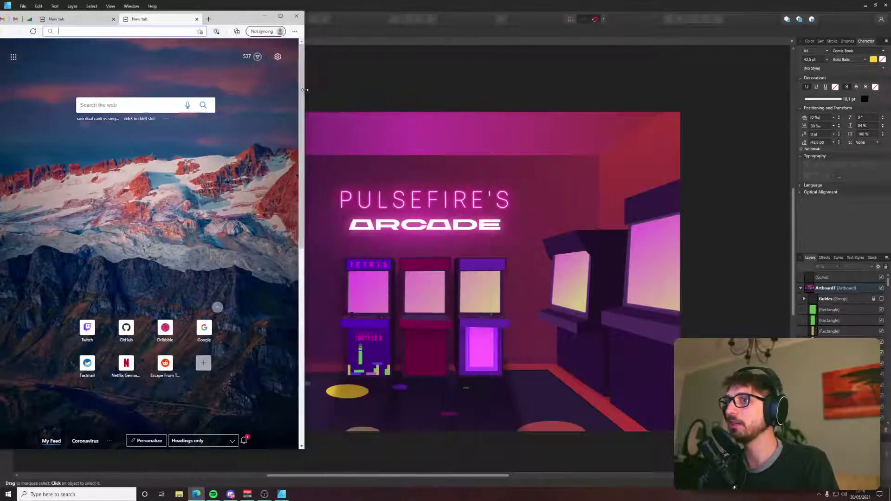
Search the web for "donkey kong arcade cabinet" and open the image results.
{"action": "left_click", "coordinate": [149, 105]}
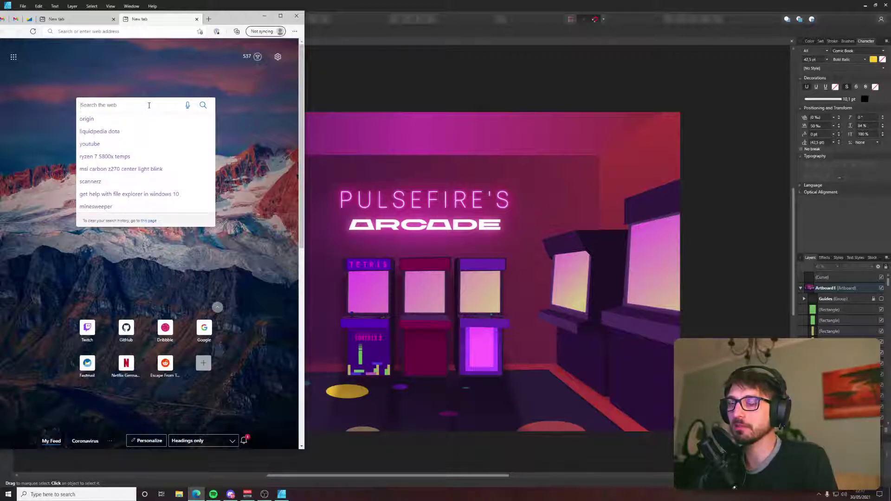
{"action": "type", "text": "donk"}
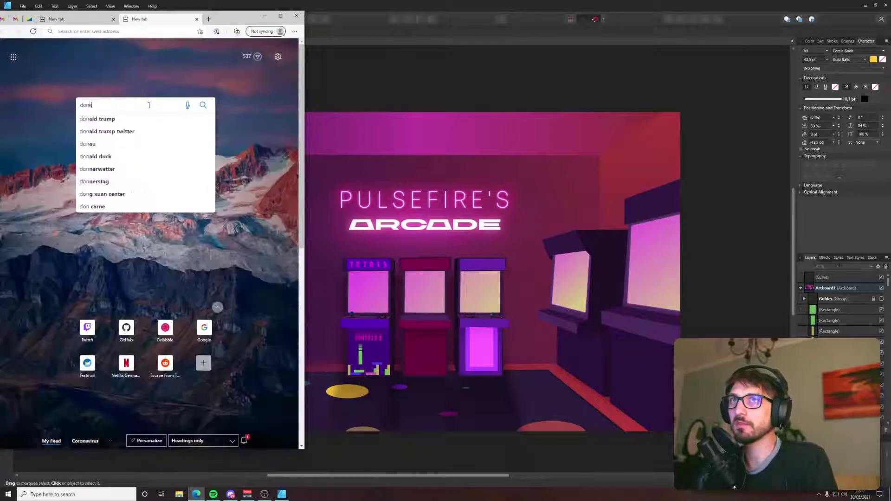
{"action": "type", "text": "ey kong ar"}
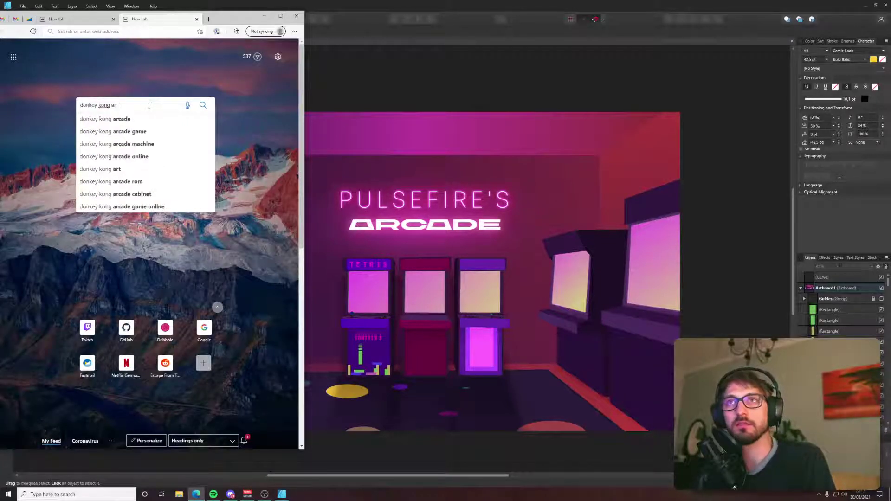
{"action": "type", "text": "cade ca"}
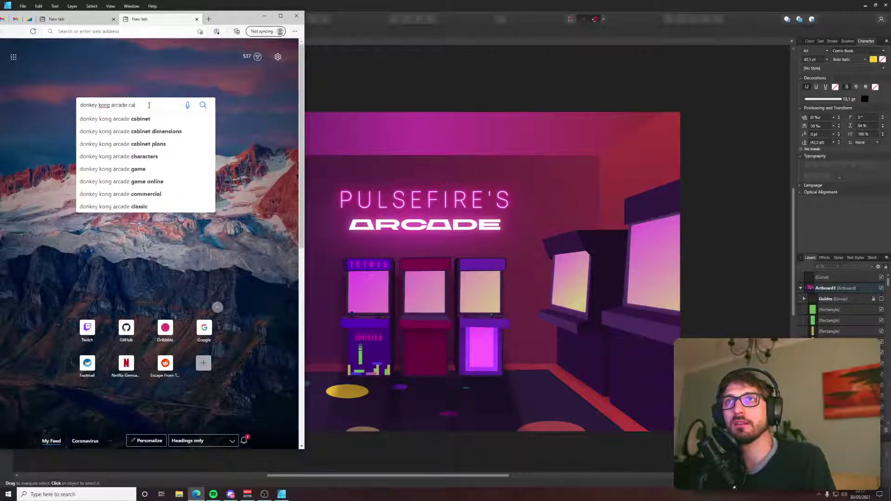
{"action": "left_click", "coordinate": [135, 119]}
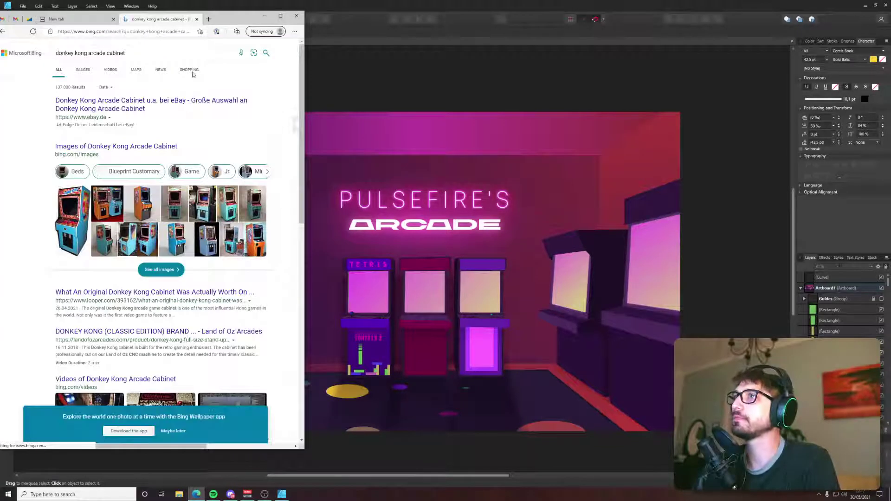
{"action": "left_click", "coordinate": [74, 73]}
Switch back to Affinity Designer and remove the faded TONTRIS 2 copies above the solid title on the first cabinet's lower panel.
{"action": "left_click", "coordinate": [348, 95]}
{"action": "scroll", "coordinate": [358, 364], "scroll_direction": "up", "scroll_amount": 5}
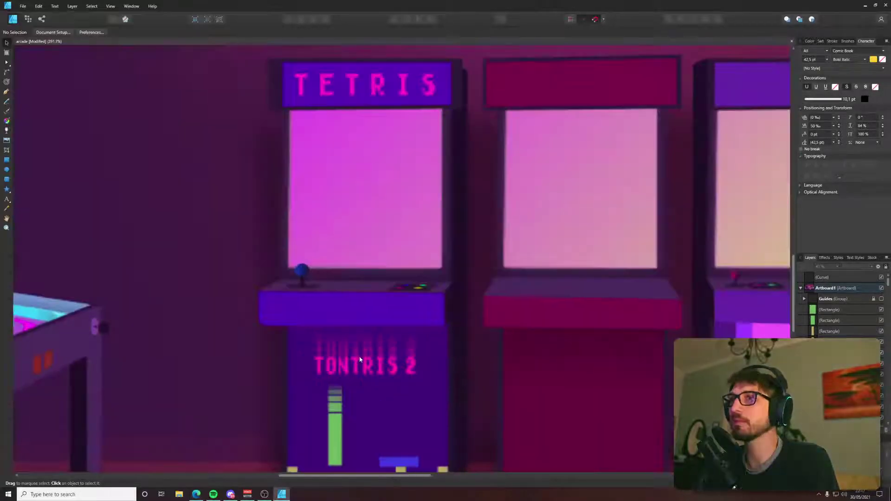
{"action": "left_click", "coordinate": [358, 363]}
{"action": "double_click", "coordinate": [327, 367]}
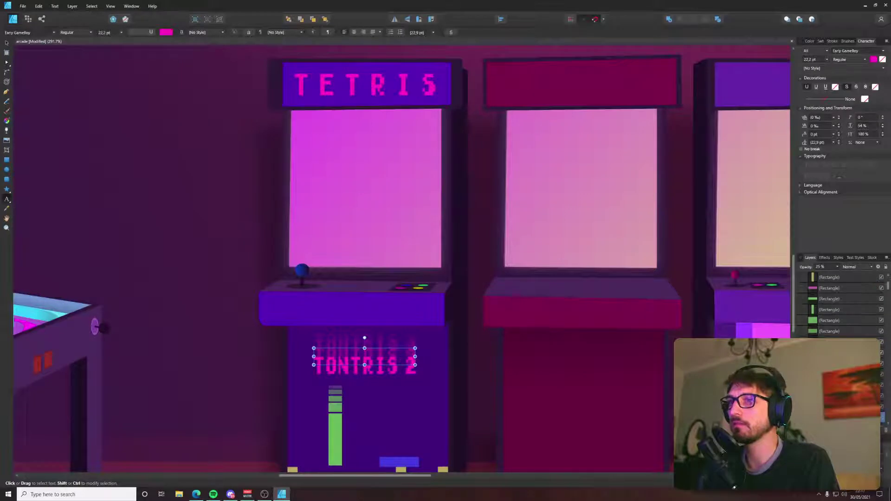
{"action": "key", "text": "Escape"}
{"action": "left_click", "coordinate": [354, 340]}
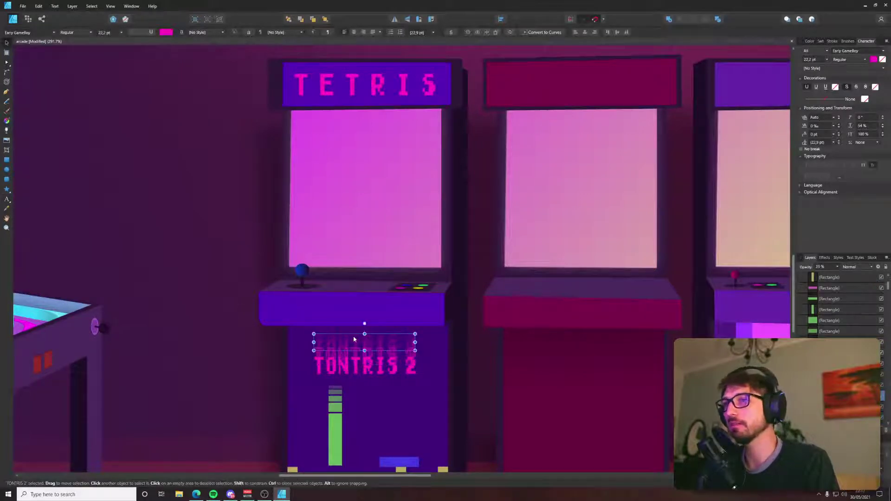
{"action": "key", "text": "1"}
{"action": "key", "text": "5"}
{"action": "key", "text": "Down"}
{"action": "key", "text": "Down"}
{"action": "key", "text": "Down"}
{"action": "key", "text": "Down"}
{"action": "key", "text": "Down"}
{"action": "key", "text": "Down"}
{"action": "key", "text": "Down"}
{"action": "key", "text": "Down"}
{"action": "key", "text": "Down"}
{"action": "key", "text": "Down"}
{"action": "key", "text": "Down"}
{"action": "key", "text": "Down"}
{"action": "key", "text": "Down"}
{"action": "key", "text": "Down"}
{"action": "key", "text": "Down"}
{"action": "key", "text": "Down"}
{"action": "key", "text": "0"}
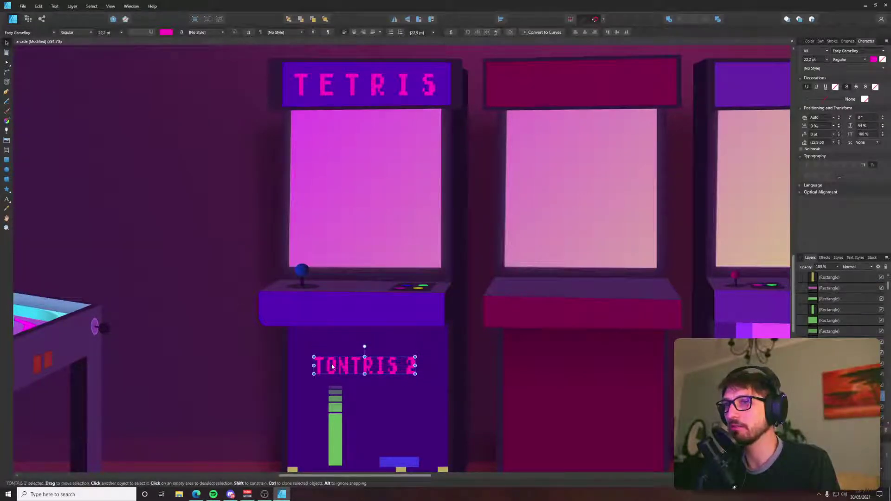
Replace the TONTRIS 2 title on the first cabinet's lower panel with a copy of the TETRIS header text.
{"action": "key", "text": "t"}
{"action": "key", "text": "Escape"}
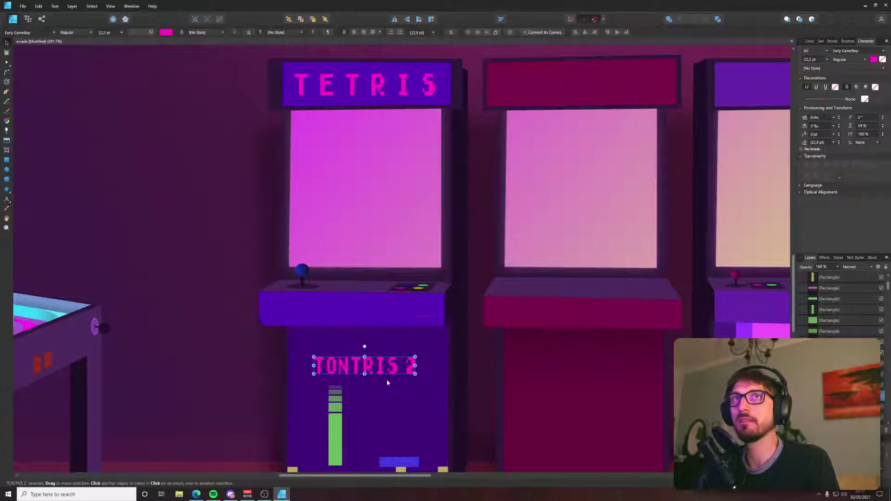
{"action": "left_click", "coordinate": [331, 85]}
{"action": "left_click_drag", "start_coordinate": [325, 95], "coordinate": [325, 366]}
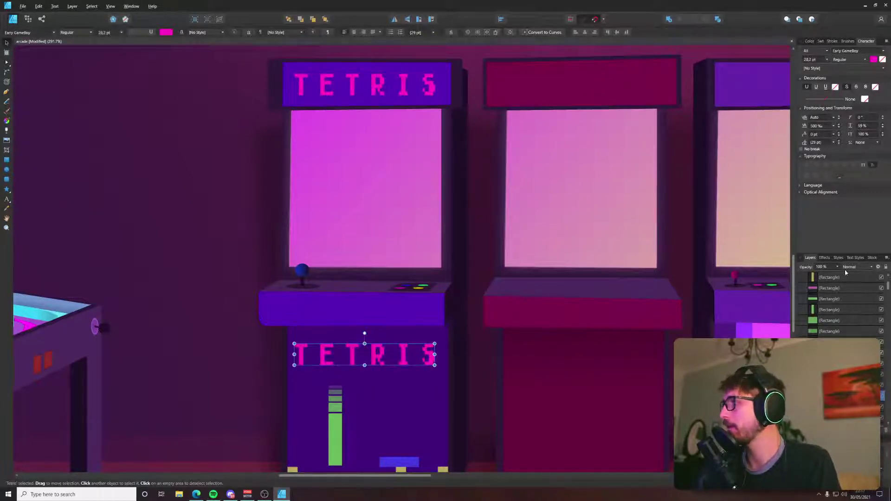
Fade the TETRIS title on the first cabinet's lower panel and shrink it to about 21.3 pt.
{"action": "left_click_drag", "start_coordinate": [839, 267], "coordinate": [819, 277]}
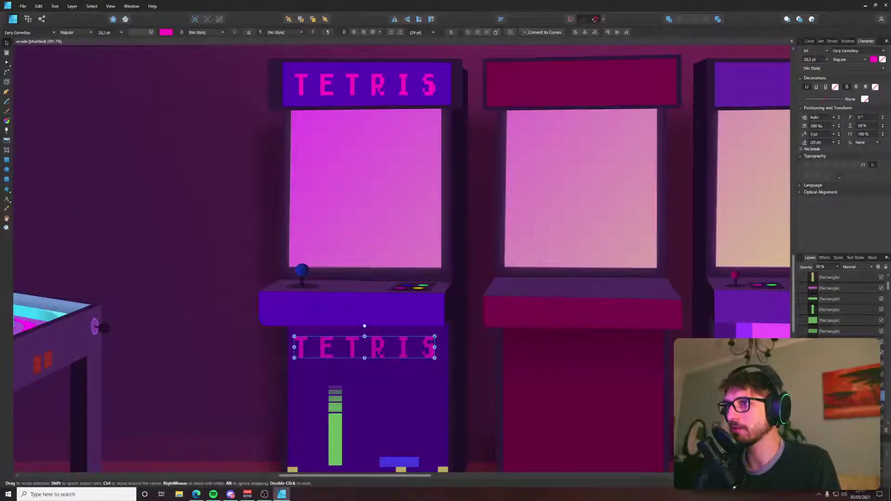
{"action": "mouse_move", "coordinate": [434, 345]}
{"action": "left_mouse_down"}
{"action": "mouse_move", "coordinate": [418, 352]}
{"action": "mouse_move", "coordinate": [418, 342]}
{"action": "left_mouse_up"}
{"action": "scroll", "coordinate": [398, 350], "scroll_direction": "down", "scroll_amount": 8}
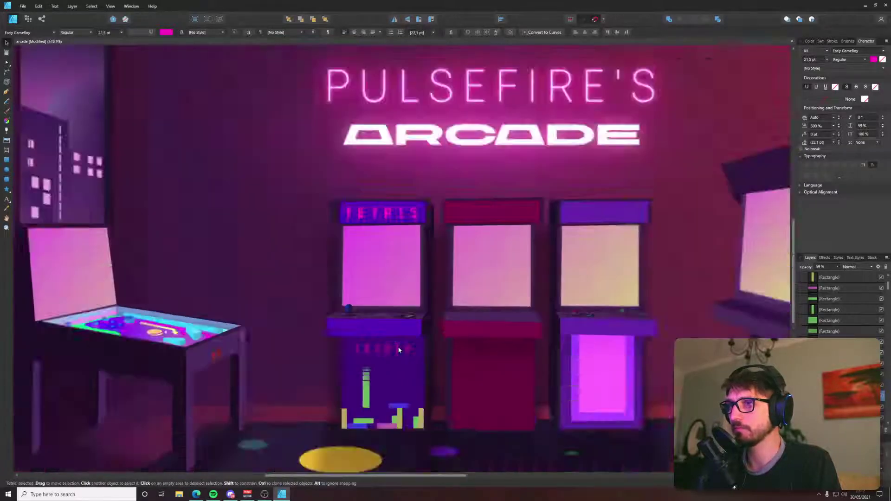
{"action": "left_click", "coordinate": [180, 286]}
{"action": "left_click_drag", "start_coordinate": [502, 207], "coordinate": [442, 216]}
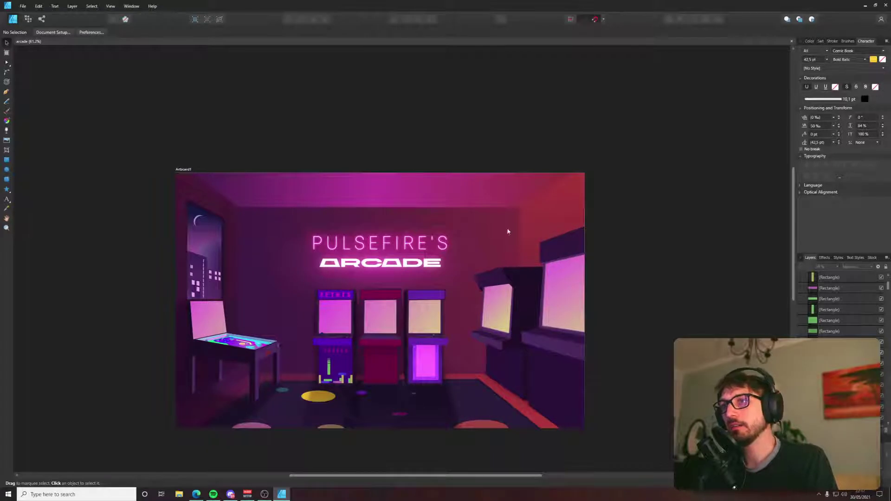
Stretch the small green block upward beside the yellow bar in the first cabinet's Tetris artwork.
{"action": "scroll", "coordinate": [358, 339], "scroll_direction": "up", "scroll_amount": 6}
{"action": "left_click", "coordinate": [321, 406]}
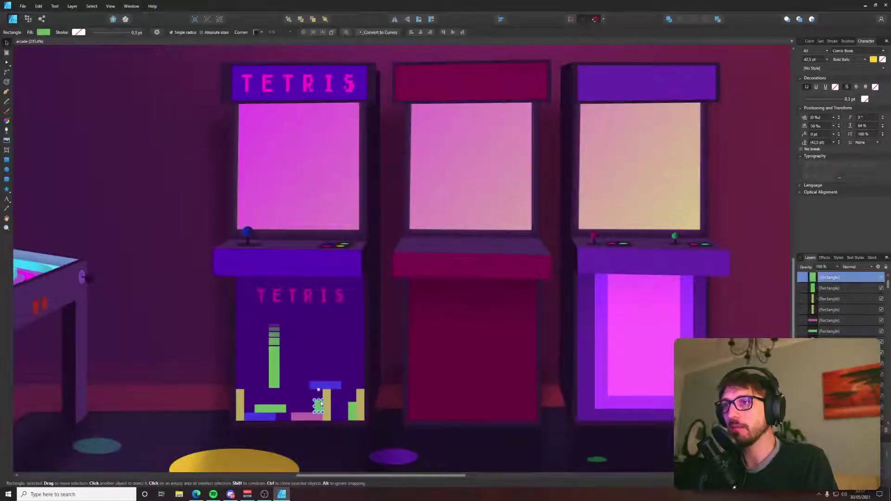
{"action": "left_click_drag", "start_coordinate": [319, 400], "coordinate": [319, 390]}
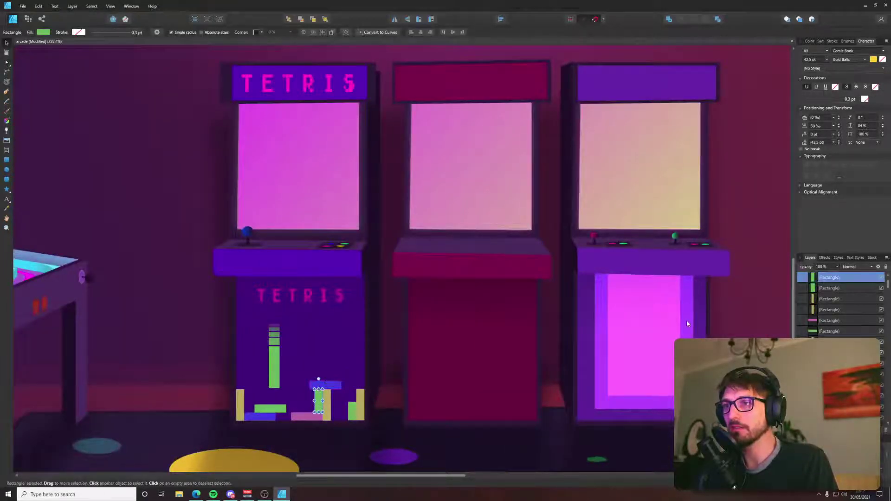
{"action": "left_click", "coordinate": [737, 299]}
{"action": "scroll", "coordinate": [736, 299], "scroll_direction": "down", "scroll_amount": 5}
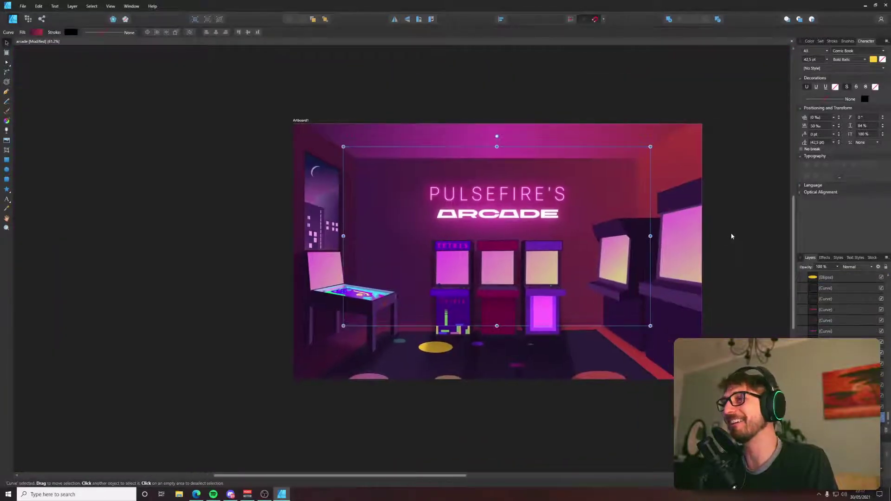
Switch to Microsoft Edge and browse the Donkey Kong arcade cabinet image results for a front-facing reference.
{"action": "key", "text": "alt+Tab"}
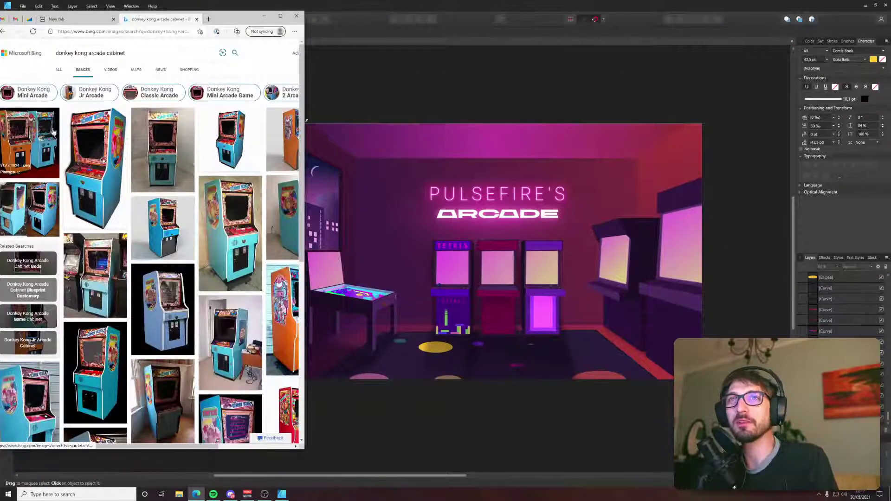
{"action": "left_click", "coordinate": [65, 142]}
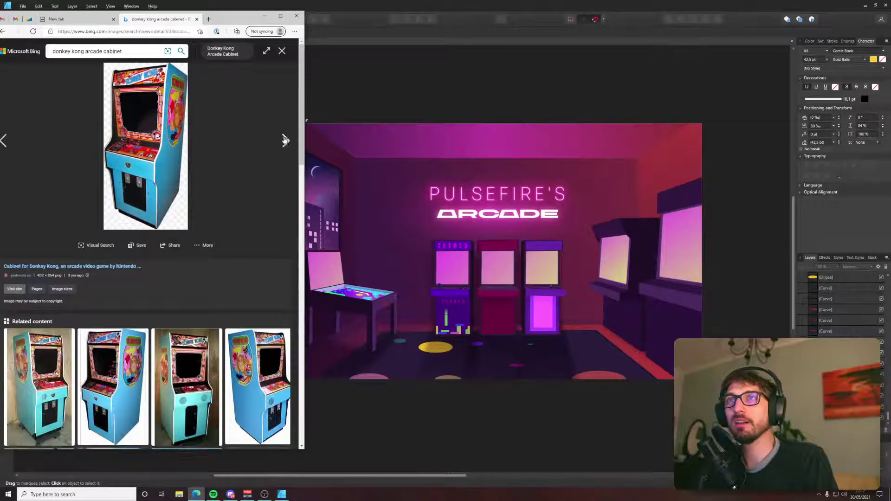
{"action": "left_click", "coordinate": [288, 141]}
{"action": "left_click", "coordinate": [282, 50]}
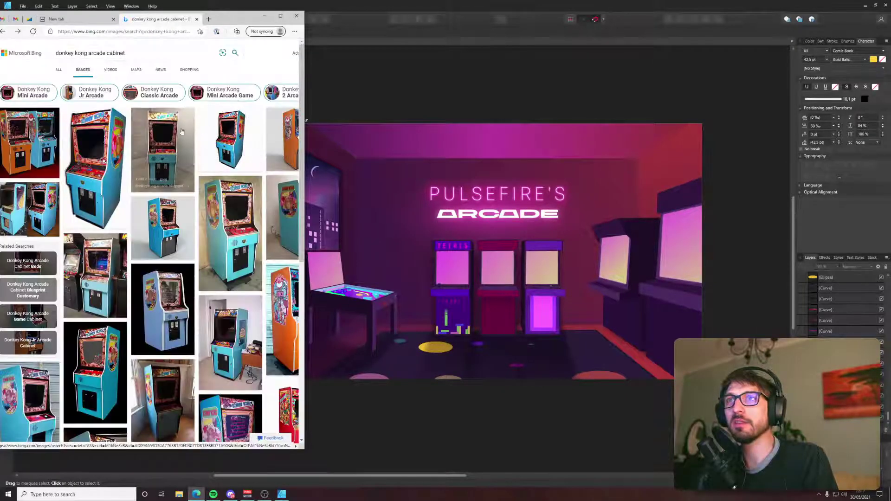
{"action": "scroll", "coordinate": [162, 168], "scroll_direction": "down", "scroll_amount": 6}
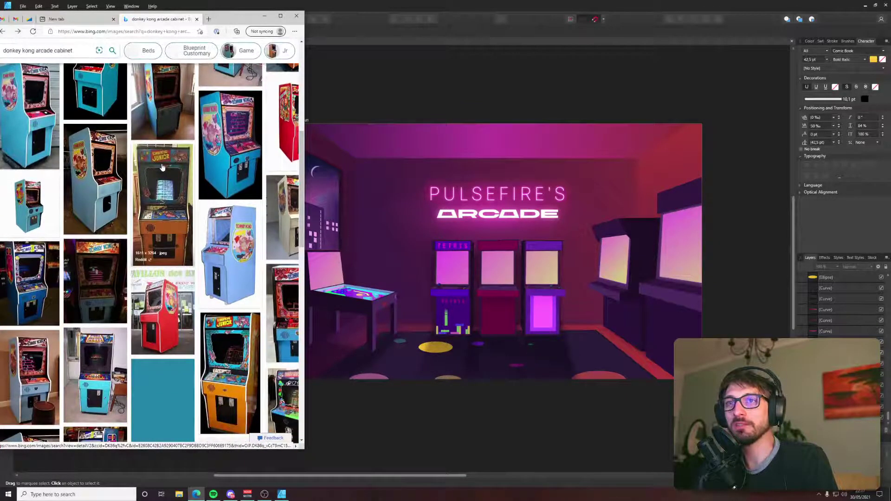
Open the dark front-view photo of a Donkey Kong cabinet at full size and examine its marquee and lower panel.
{"action": "left_click", "coordinate": [90, 262]}
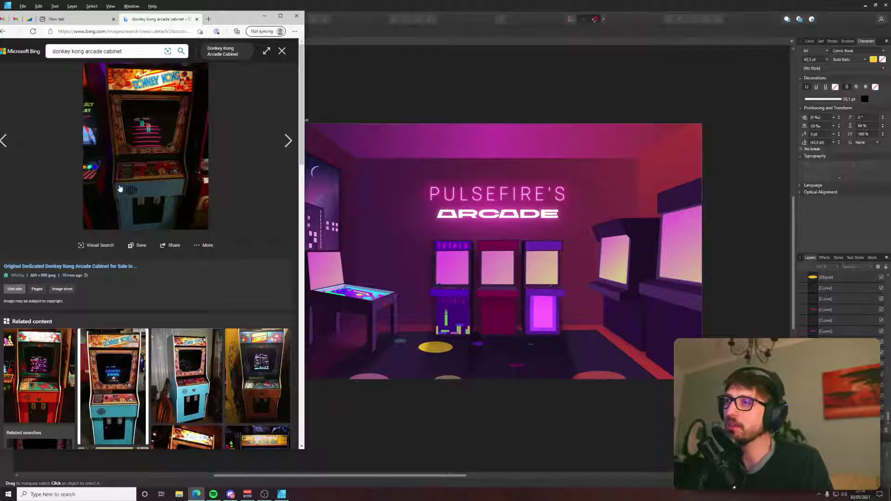
{"action": "left_click", "coordinate": [126, 191]}
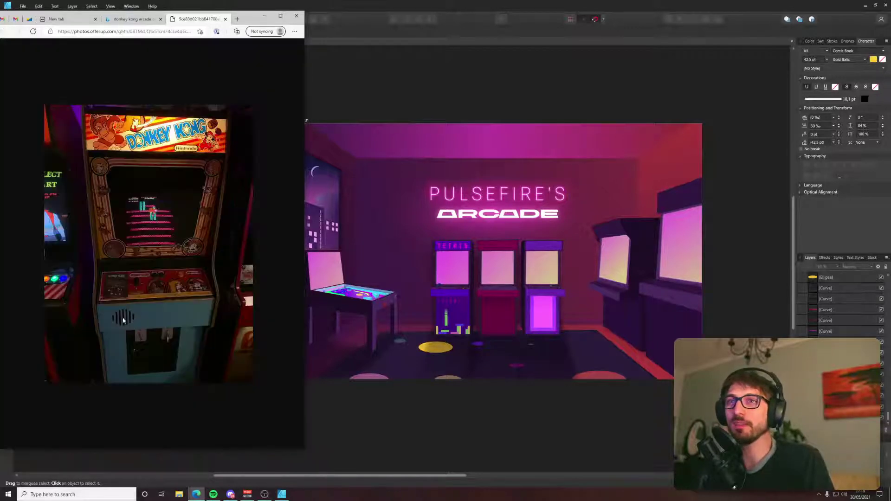
{"action": "scroll", "coordinate": [115, 330], "scroll_direction": "up", "scroll_amount": 4}
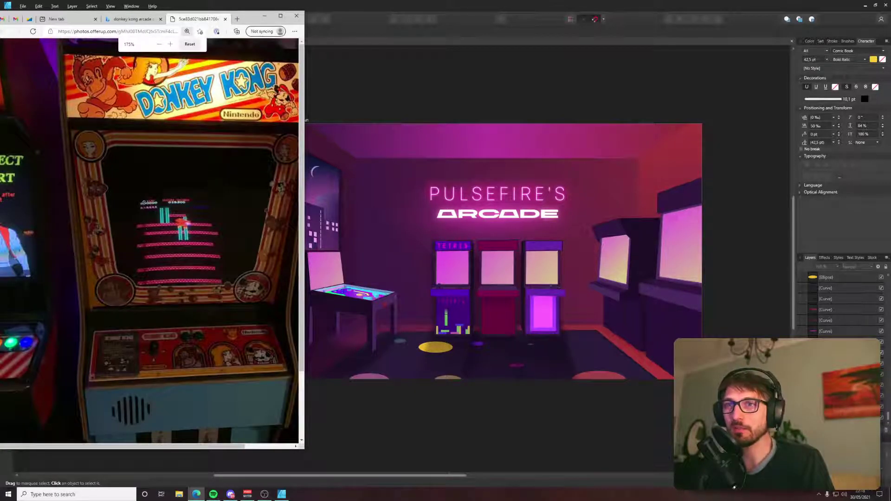
{"action": "scroll", "coordinate": [116, 328], "scroll_direction": "down", "scroll_amount": 2}
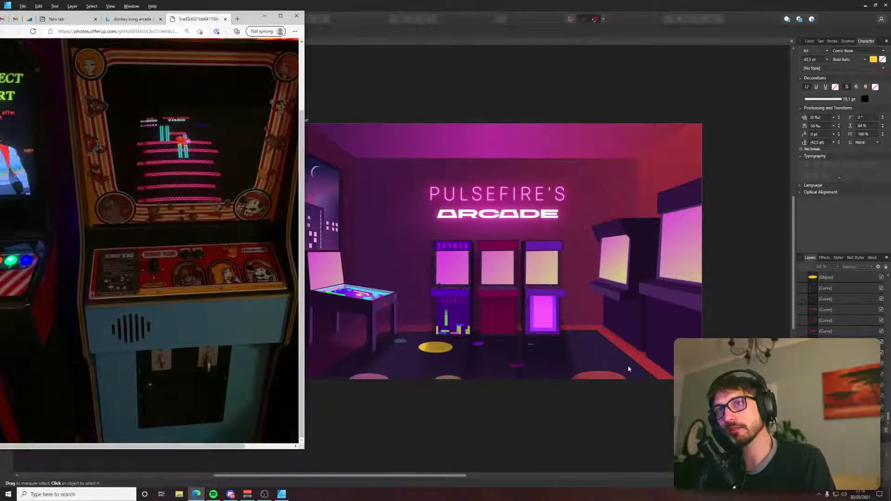
Switch back to Affinity Designer and fill the third cabinet's header and control-panel front with blue (H 201, S 53, L 44).
{"action": "scroll", "coordinate": [629, 369], "scroll_direction": "up", "scroll_amount": 5}
{"action": "left_click", "coordinate": [501, 224]}
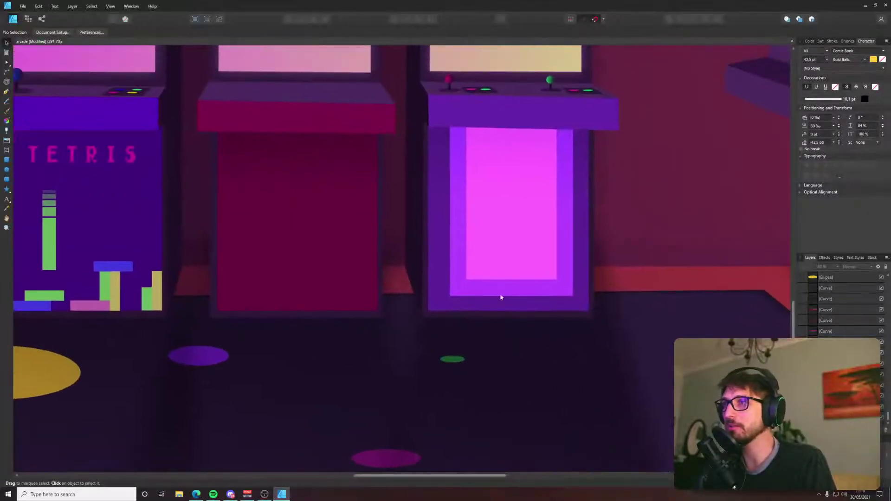
{"action": "scroll", "coordinate": [492, 247], "scroll_direction": "up", "scroll_amount": 5}
{"action": "scroll", "coordinate": [492, 247], "scroll_direction": "right", "scroll_amount": 5}
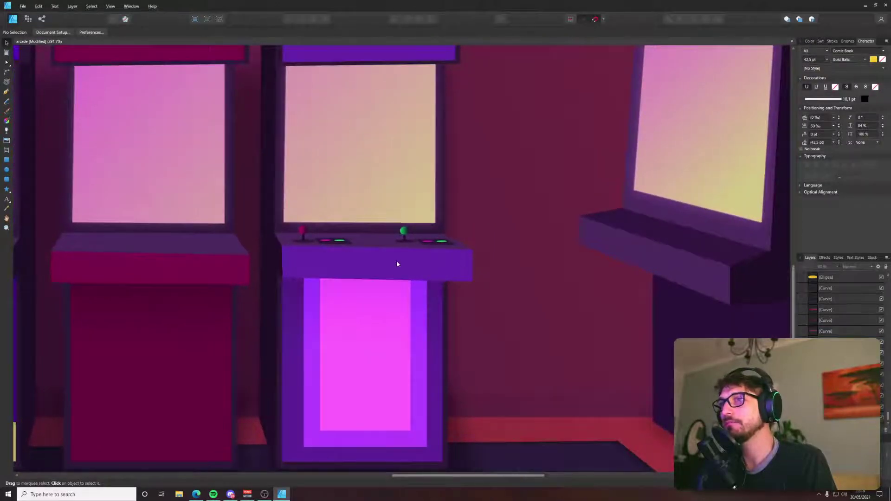
{"action": "scroll", "coordinate": [397, 261], "scroll_direction": "down", "scroll_amount": 5}
{"action": "left_click", "coordinate": [395, 255]}
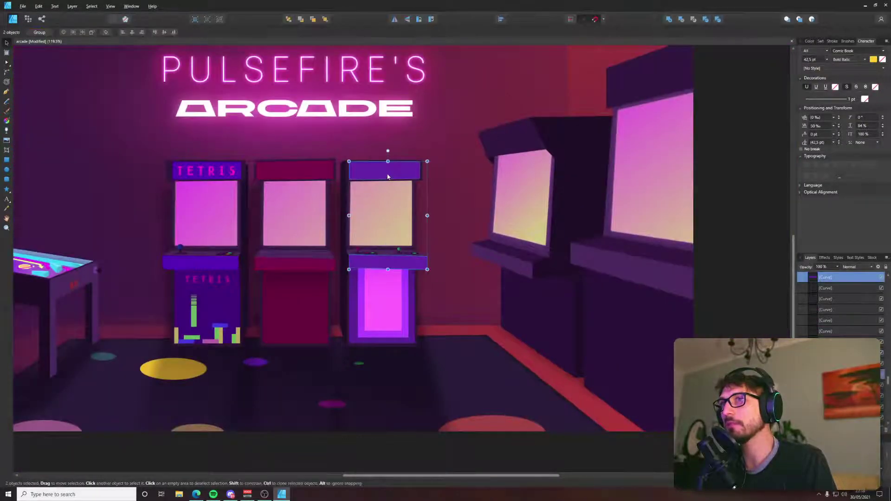
{"action": "left_click", "coordinate": [810, 41]}
{"action": "mouse_move", "coordinate": [833, 67]}
{"action": "left_mouse_down"}
{"action": "mouse_move", "coordinate": [818, 79]}
{"action": "mouse_move", "coordinate": [826, 69]}
{"action": "mouse_move", "coordinate": [838, 89]}
{"action": "mouse_move", "coordinate": [822, 76]}
{"action": "left_mouse_up"}
{"action": "left_click", "coordinate": [805, 63]}
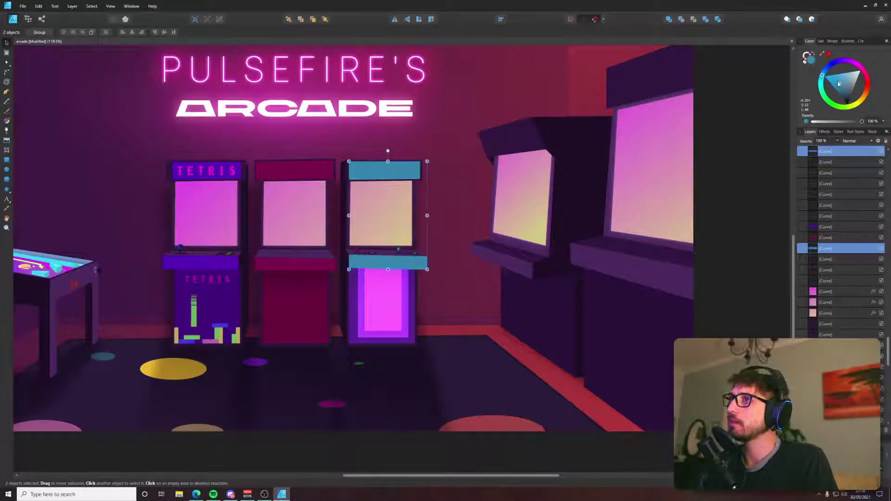
Apply the sampled blue to the third cabinet's lower body and darken it to H 201, S 44, L 35.
{"action": "left_click", "coordinate": [414, 286]}
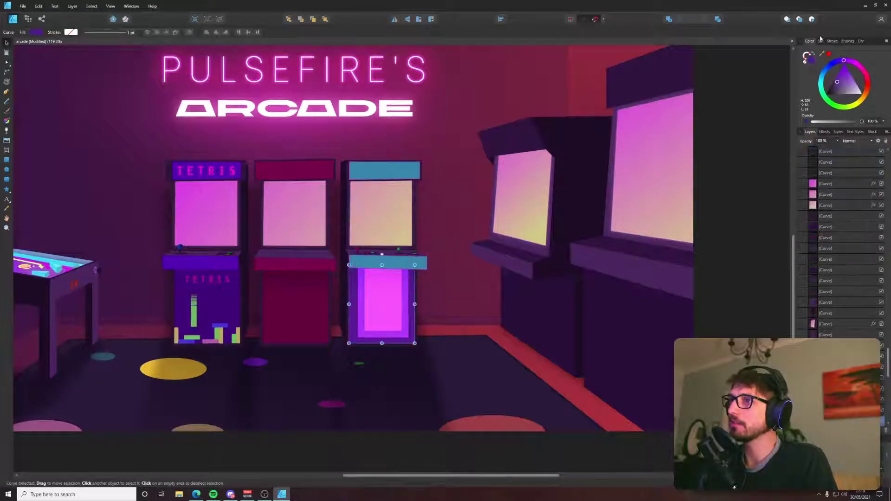
{"action": "left_click_drag", "start_coordinate": [822, 53], "coordinate": [393, 244]}
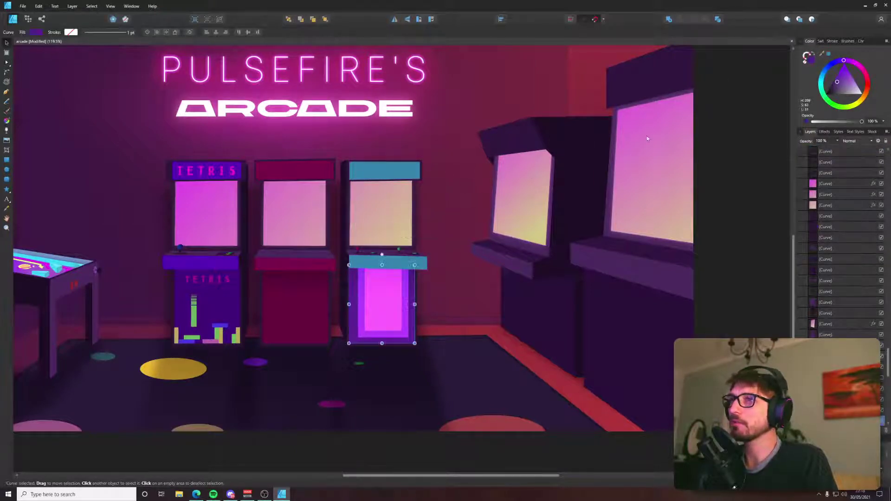
{"action": "left_click", "coordinate": [830, 55]}
{"action": "double_click", "coordinate": [813, 64]}
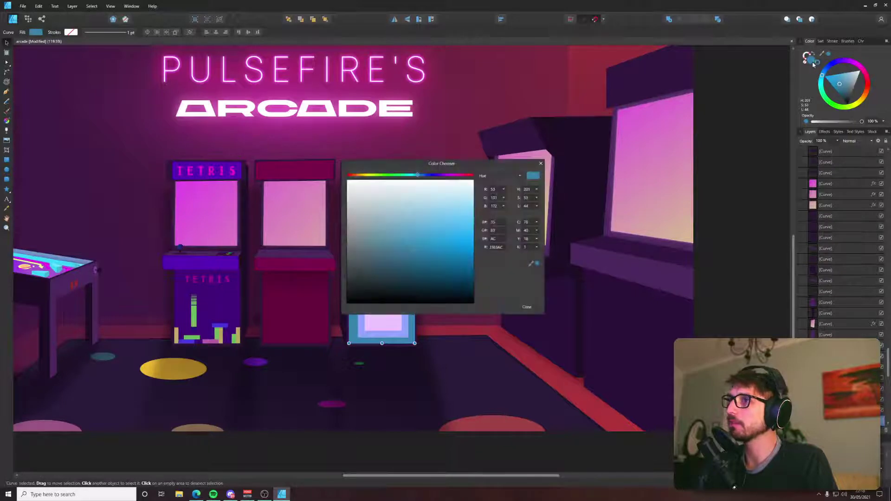
{"action": "left_click_drag", "start_coordinate": [449, 164], "coordinate": [660, 174]}
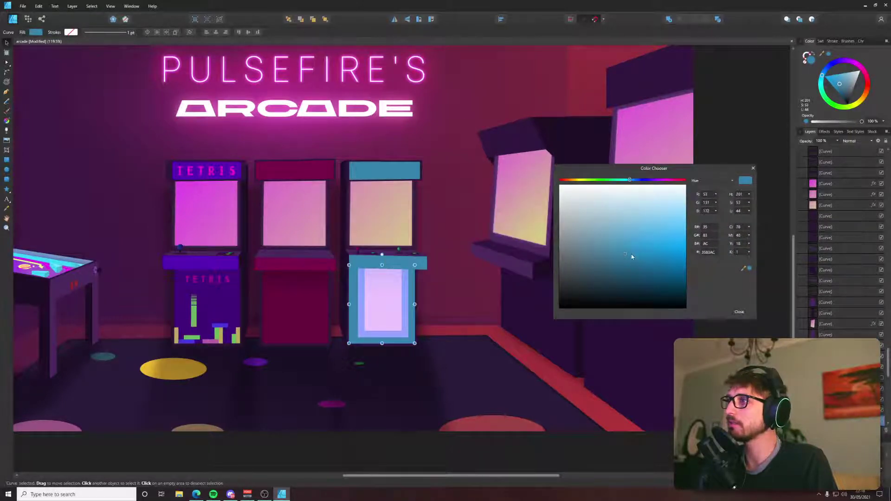
{"action": "left_click_drag", "start_coordinate": [632, 257], "coordinate": [617, 265]}
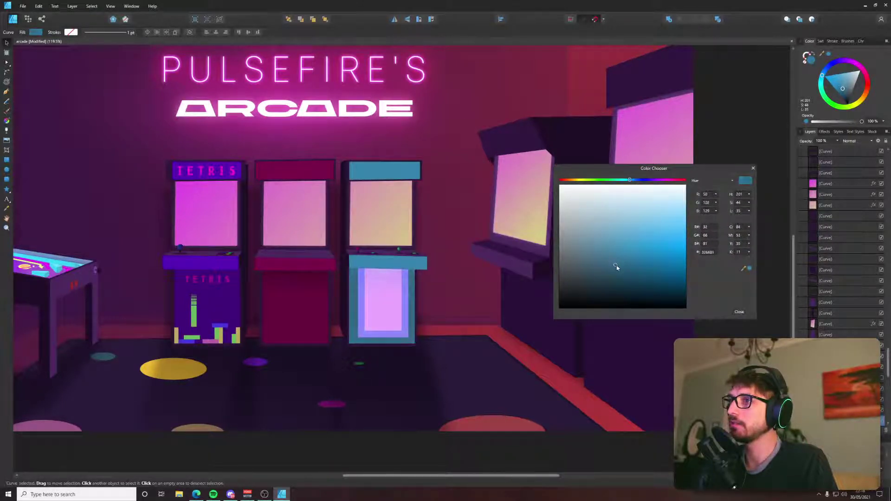
{"action": "left_click", "coordinate": [739, 312]}
Delete the purple frame on the third cabinet's lower body and shorten the inner panel from its lower edge.
{"action": "left_click", "coordinate": [405, 297]}
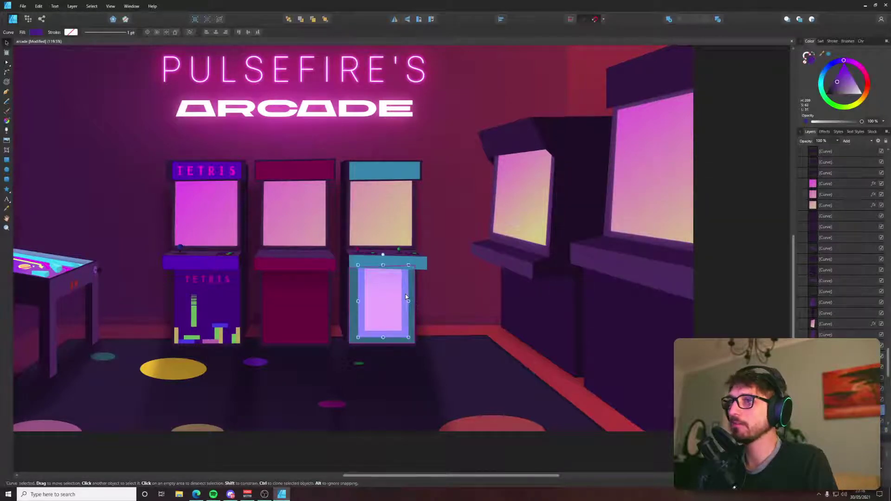
{"action": "left_click", "coordinate": [393, 307]}
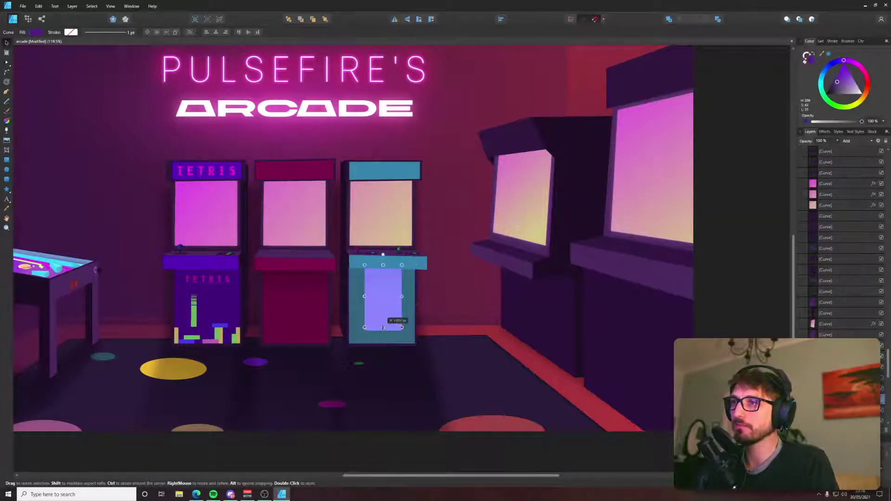
{"action": "left_click_drag", "start_coordinate": [383, 330], "coordinate": [383, 305]}
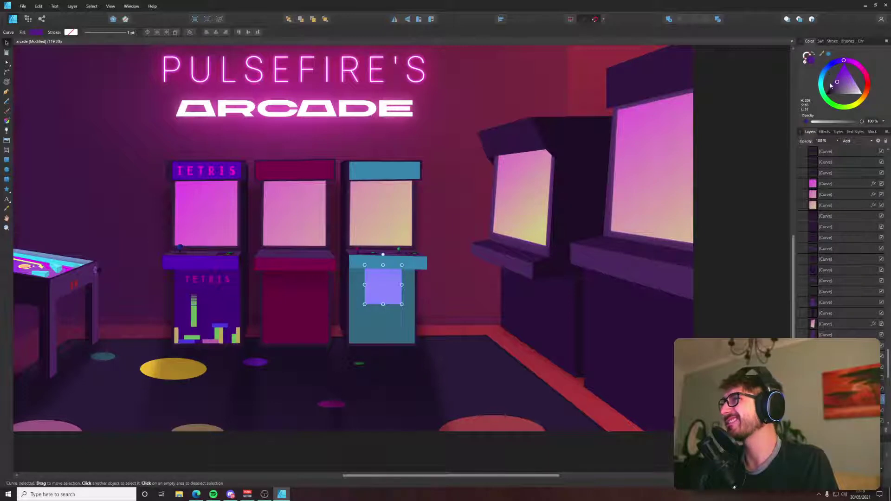
Set the third cabinet's inner panel to Normal blending and fill it with dark grey (H 201, S 0, L 14).
{"action": "mouse_move", "coordinate": [832, 85]}
{"action": "left_mouse_down"}
{"action": "mouse_move", "coordinate": [834, 100]}
{"action": "mouse_move", "coordinate": [827, 93]}
{"action": "left_mouse_up"}
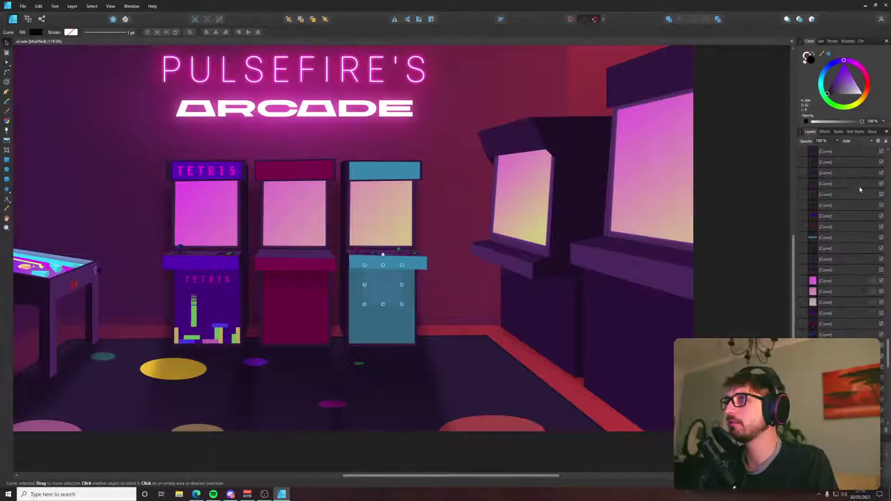
{"action": "left_click", "coordinate": [858, 141]}
{"action": "left_click", "coordinate": [857, 149]}
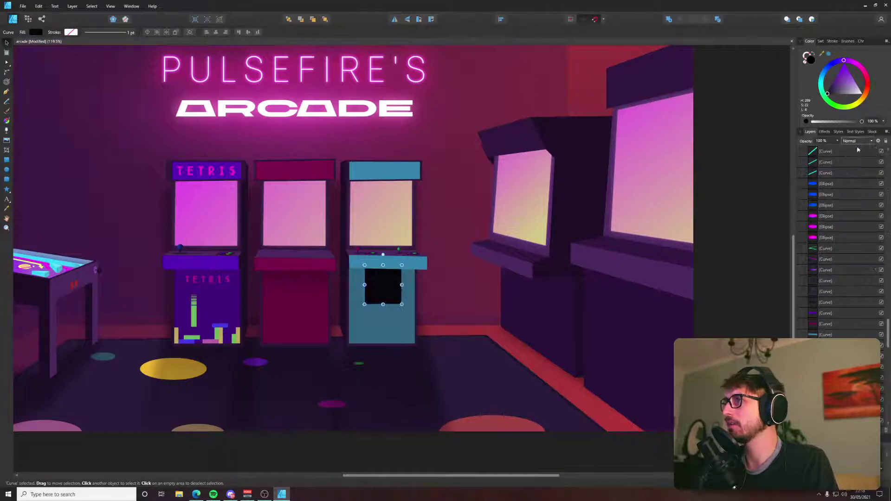
{"action": "left_click_drag", "start_coordinate": [836, 96], "coordinate": [833, 90]}
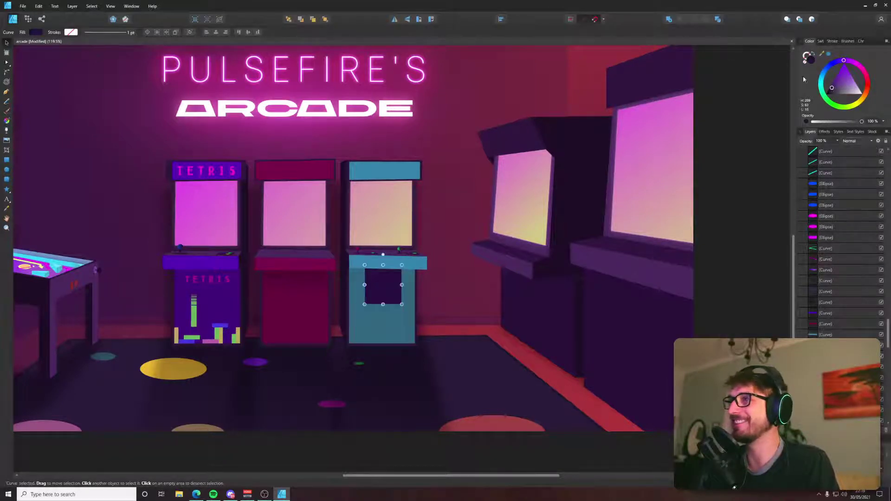
{"action": "left_click", "coordinate": [828, 55]}
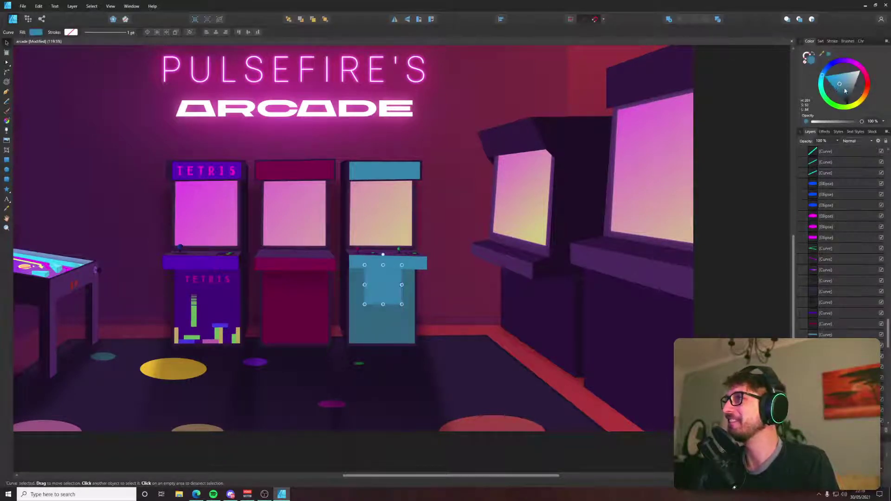
{"action": "left_click_drag", "start_coordinate": [845, 91], "coordinate": [851, 101]}
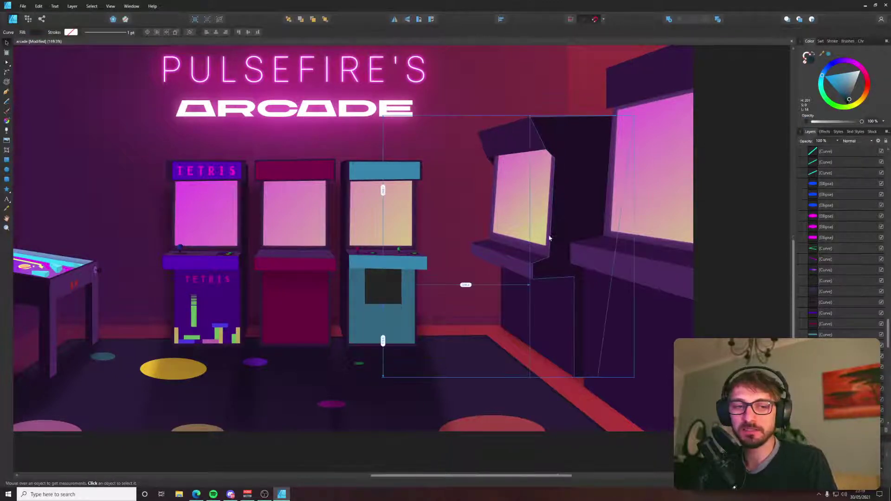
Extend the dark grey panel on the third cabinet downward to cover more of the blue lower body.
{"action": "scroll", "coordinate": [542, 239], "scroll_direction": "up", "scroll_amount": 4}
{"action": "left_click_drag", "start_coordinate": [154, 400], "coordinate": [155, 432]}
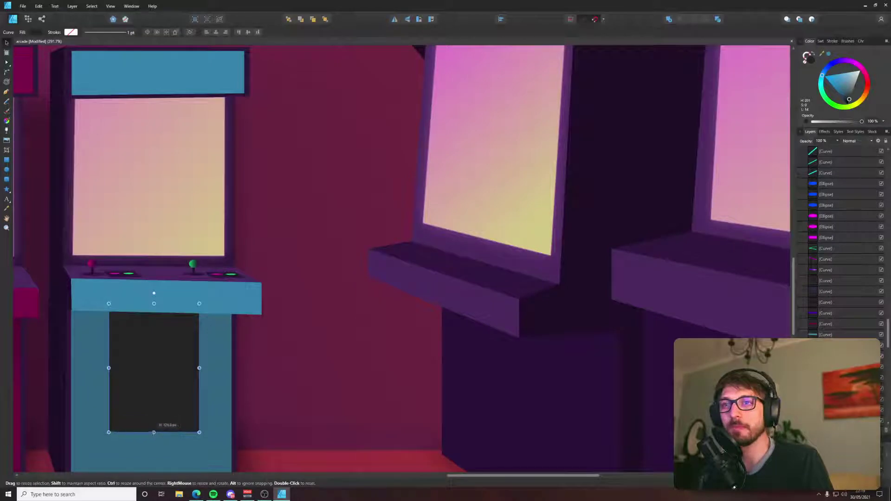
{"action": "left_click_drag", "start_coordinate": [217, 330], "coordinate": [333, 250]}
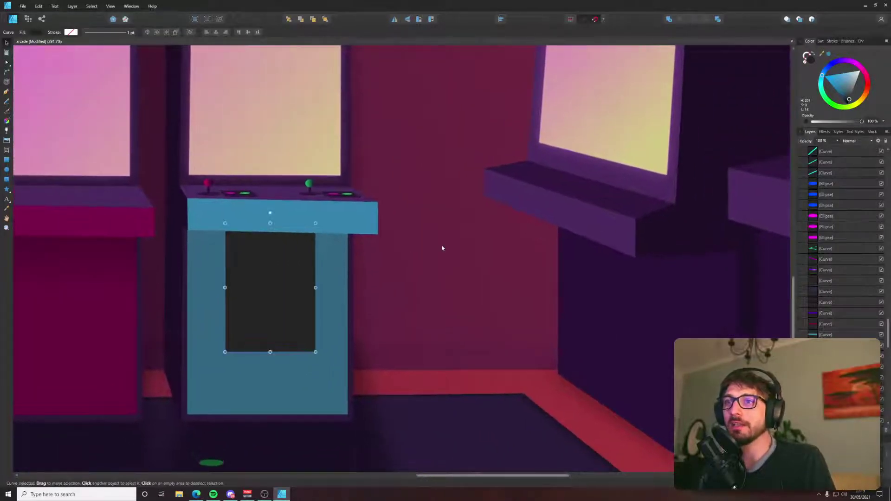
{"action": "left_click", "coordinate": [427, 251]}
Recolour the purple frame around the third cabinet's lower body with the sampled blue and darken it to a deep blue.
{"action": "scroll", "coordinate": [380, 259], "scroll_direction": "down", "scroll_amount": 6}
{"action": "scroll", "coordinate": [367, 265], "scroll_direction": "up", "scroll_amount": 6}
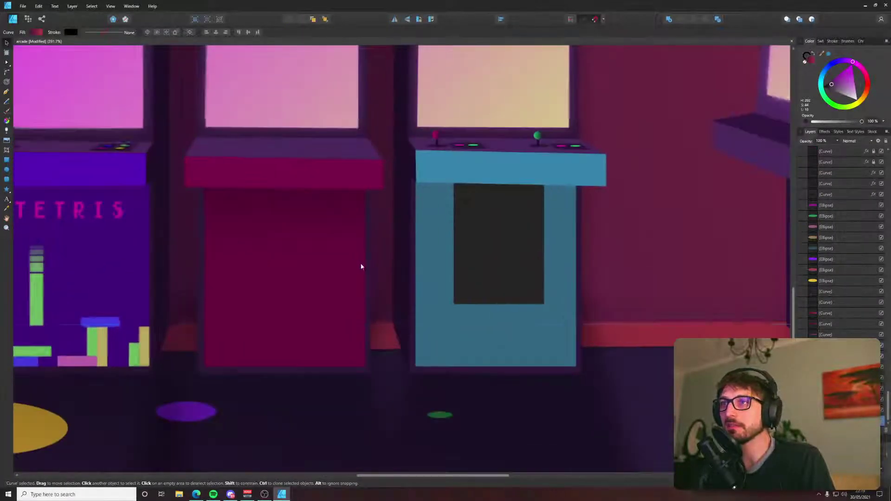
{"action": "left_click", "coordinate": [411, 349]}
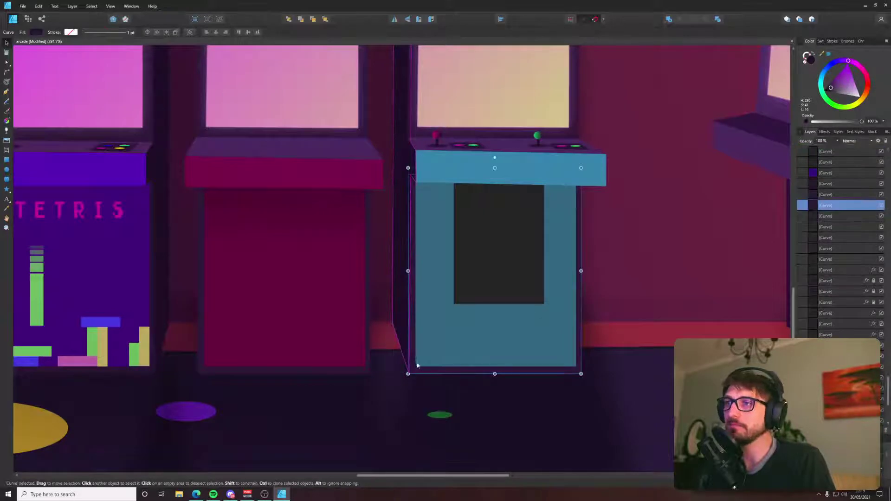
{"action": "left_click", "coordinate": [830, 55]}
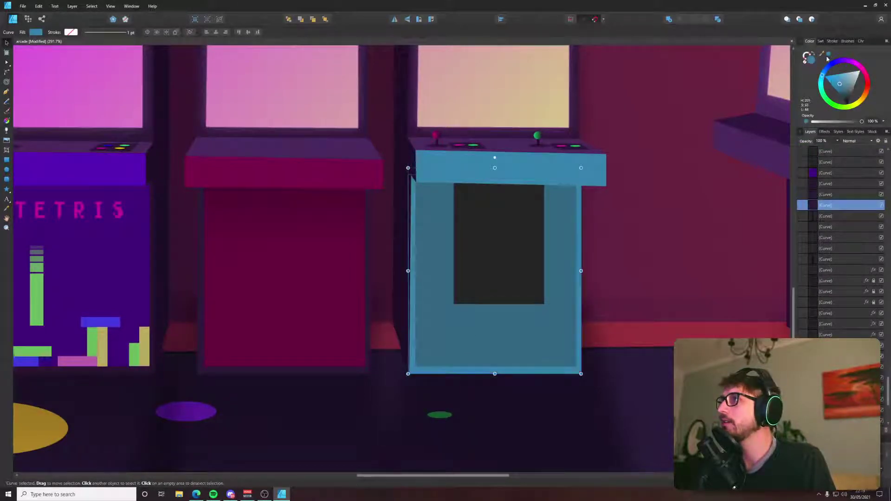
{"action": "left_click_drag", "start_coordinate": [839, 92], "coordinate": [845, 95]}
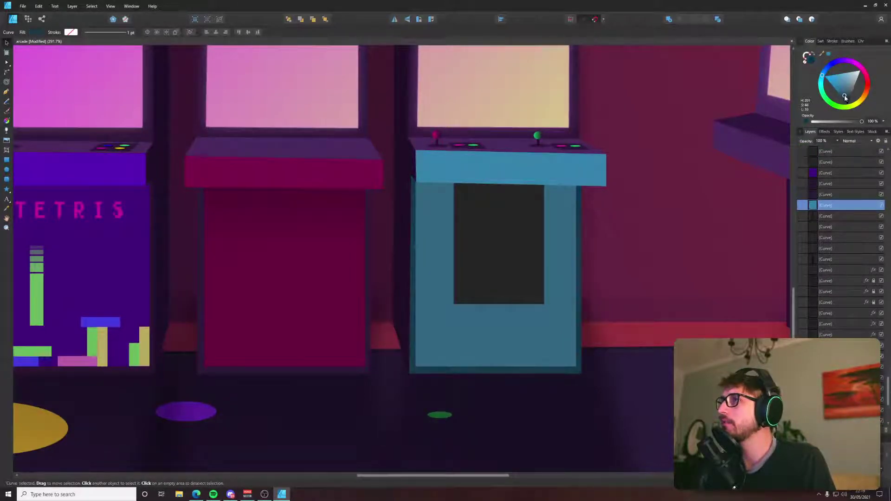
{"action": "left_click", "coordinate": [725, 185]}
Fill the purple surround of the third cabinet's screen with the dark blue sampled from the lower body's edge.
{"action": "left_click_drag", "start_coordinate": [655, 137], "coordinate": [557, 244]}
{"action": "scroll", "coordinate": [469, 158], "scroll_direction": "down", "scroll_amount": 1}
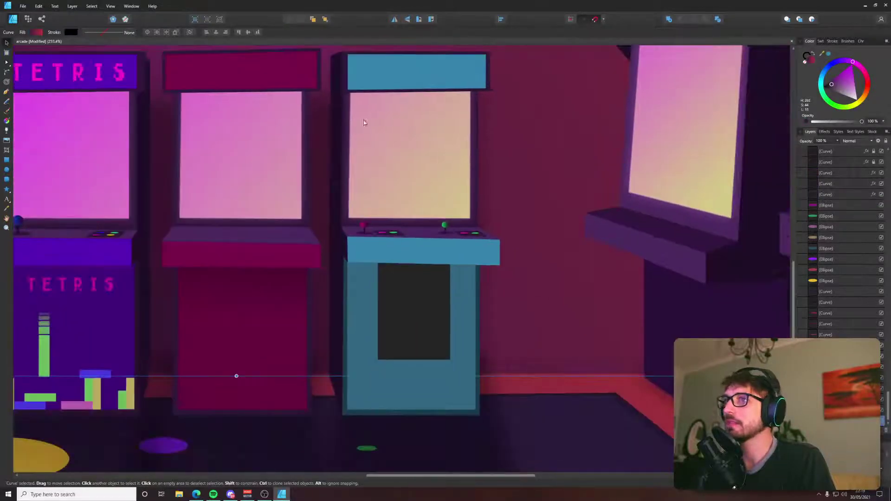
{"action": "left_click", "coordinate": [342, 135]}
{"action": "scroll", "coordinate": [346, 116], "scroll_direction": "up", "scroll_amount": 3}
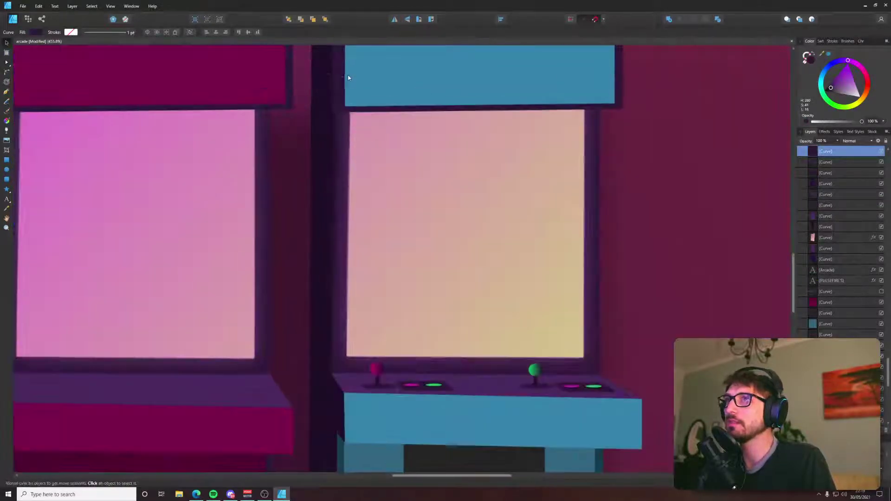
{"action": "scroll", "coordinate": [346, 281], "scroll_direction": "down", "scroll_amount": 3}
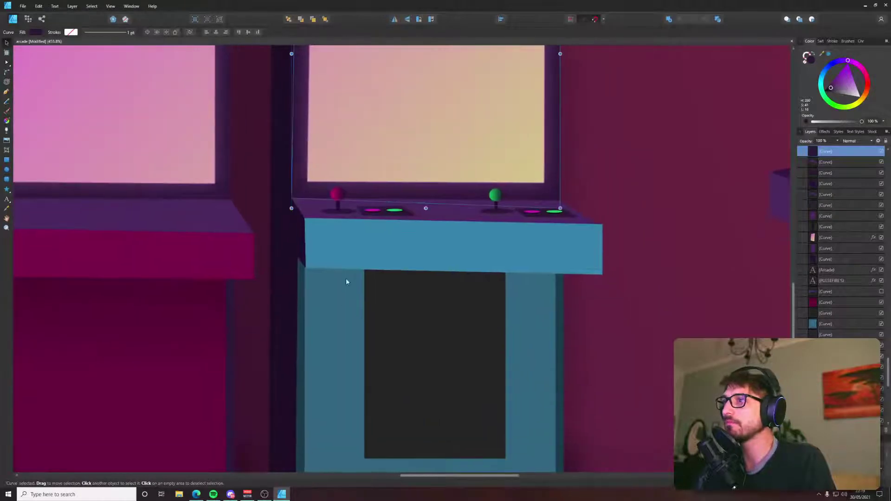
{"action": "key", "text": "i"}
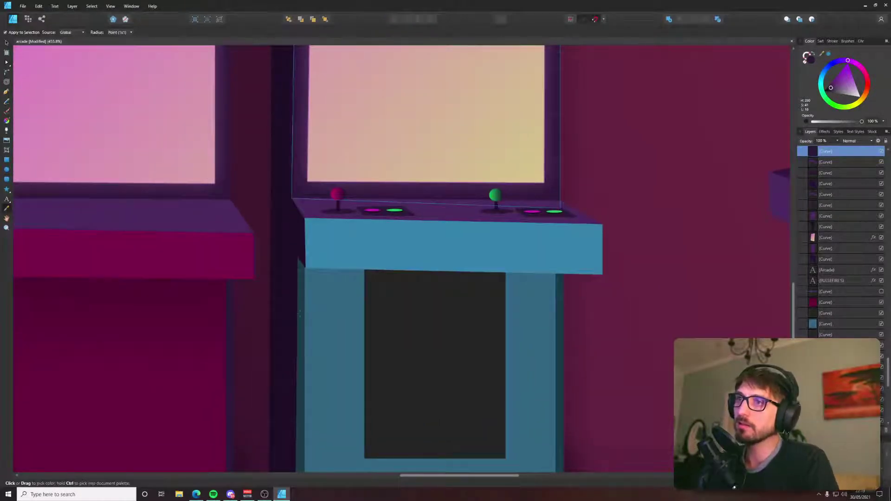
{"action": "key", "text": "v"}
Recolour the third cabinet's narrow side panel with the sampled blue, darkened to a near-black blue.
{"action": "scroll", "coordinate": [302, 305], "scroll_direction": "down", "scroll_amount": 4}
{"action": "left_click", "coordinate": [402, 133]}
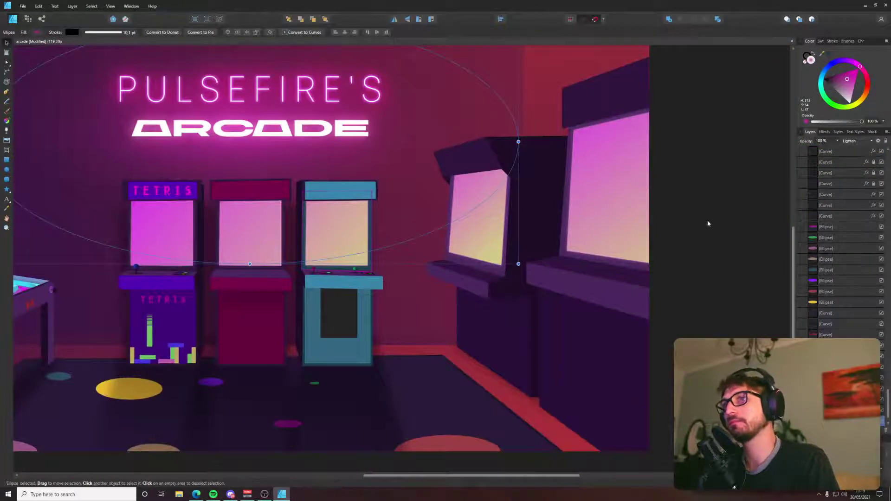
{"action": "left_click", "coordinate": [299, 301]}
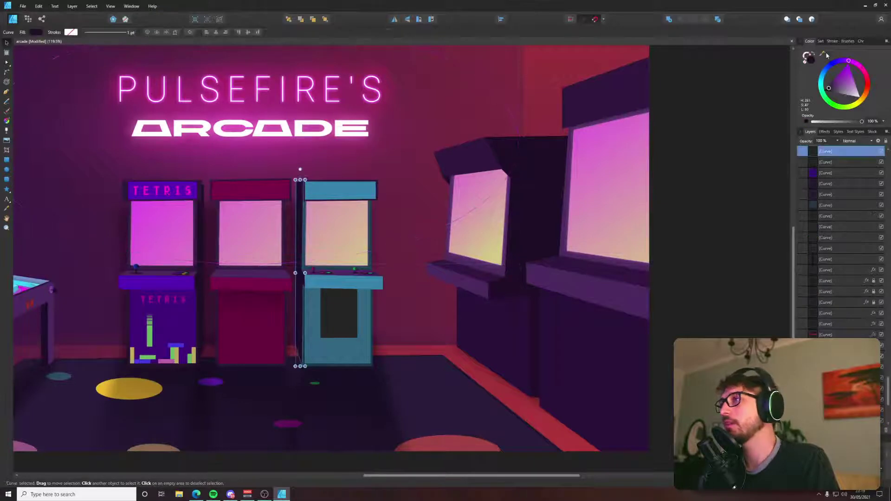
{"action": "left_click_drag", "start_coordinate": [844, 96], "coordinate": [847, 102]}
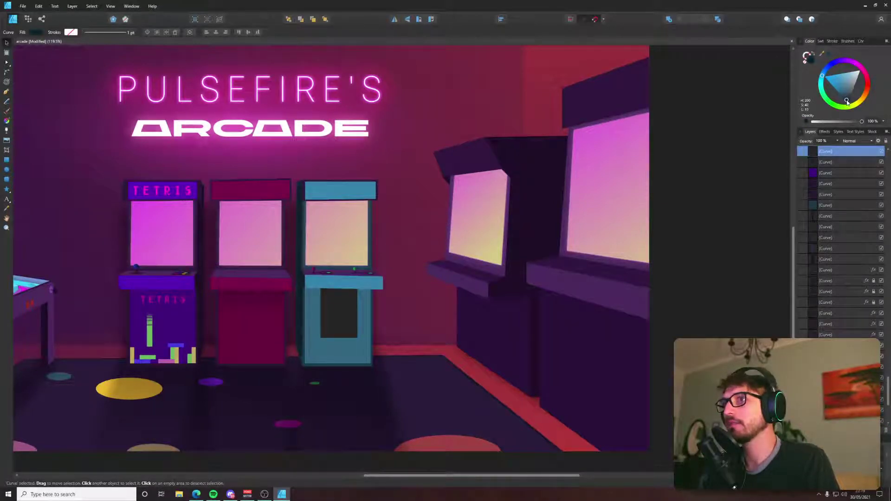
Fill the purple frame around the third cabinet's top sign with the dark blue sampled from the screen surround.
{"action": "scroll", "coordinate": [302, 170], "scroll_direction": "up", "scroll_amount": 4}
{"action": "left_click", "coordinate": [297, 202]}
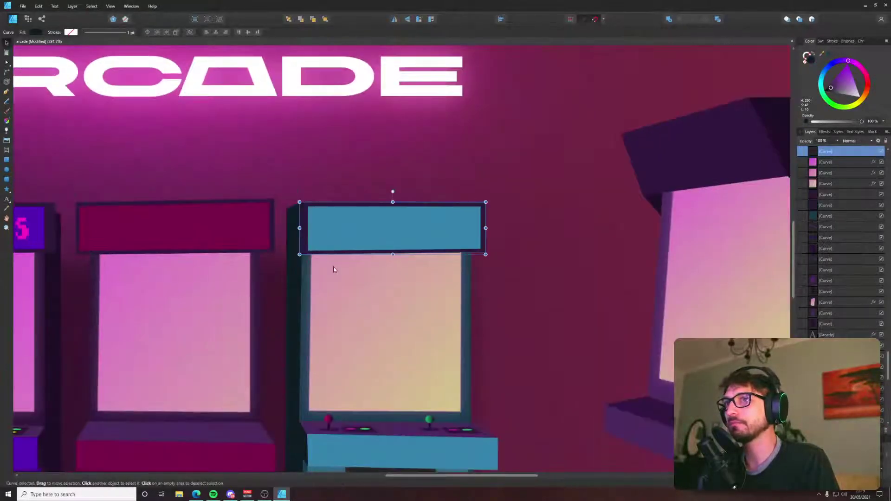
{"action": "scroll", "coordinate": [345, 240], "scroll_direction": "down", "scroll_amount": 1}
{"action": "key", "text": "i"}
{"action": "left_click", "coordinate": [309, 259]}
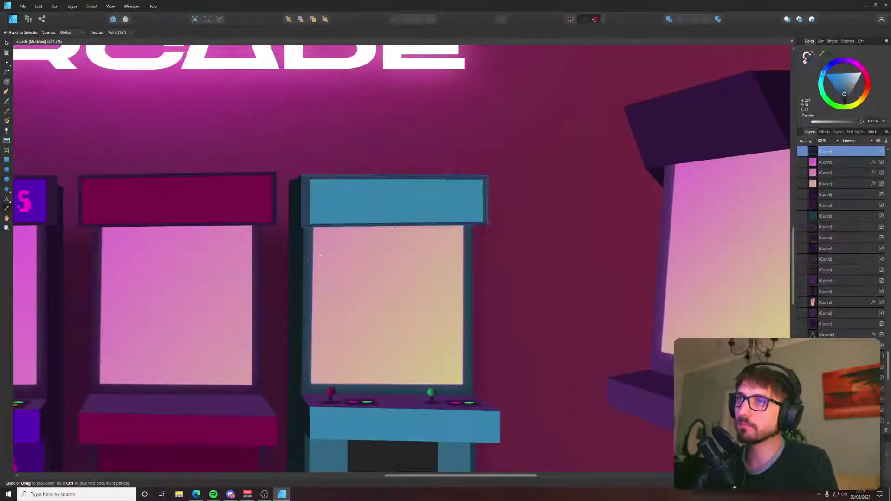
{"action": "key", "text": "v"}
{"action": "left_click", "coordinate": [530, 154]}
{"action": "key", "text": "ctrl+0"}
{"action": "left_click", "coordinate": [707, 179]}
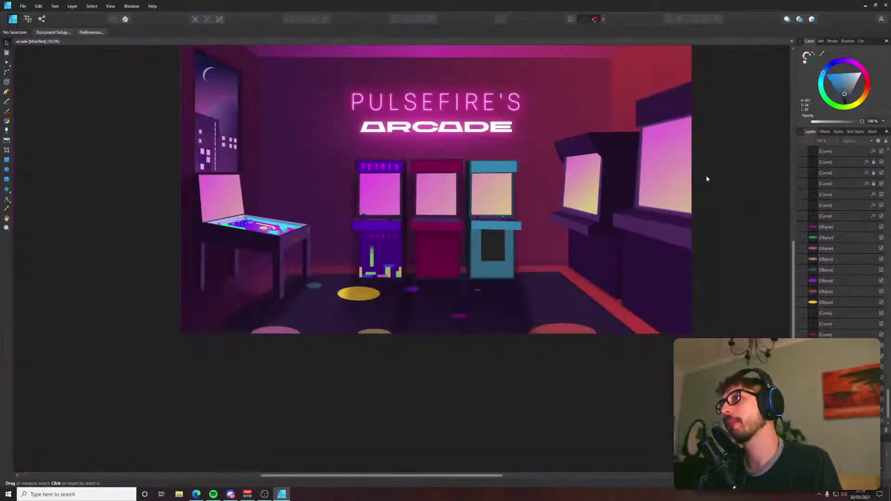
Recolour the third cabinet's control deck golden yellow (H 42, S 68, L 51), using the Donkey Kong cabinet photo as reference.
{"action": "scroll", "coordinate": [494, 225], "scroll_direction": "up", "scroll_amount": 6}
{"action": "left_click", "coordinate": [491, 211]}
{"action": "key", "text": "alt+Tab"}
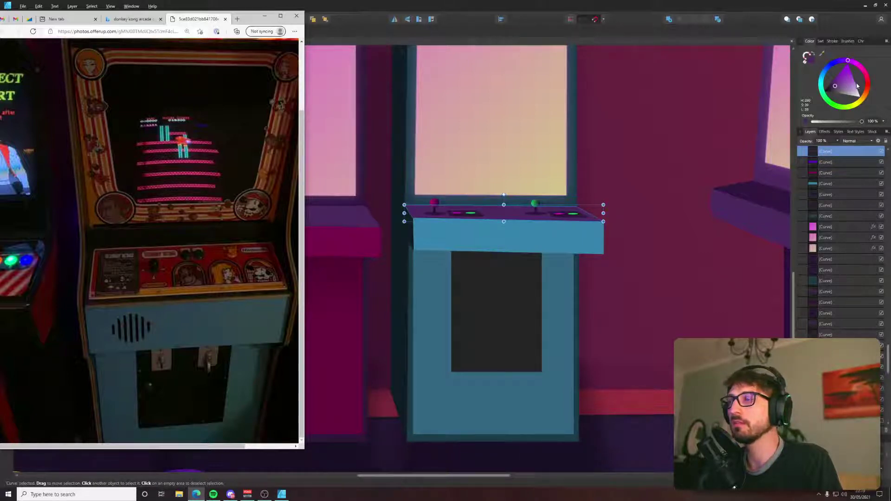
{"action": "mouse_move", "coordinate": [864, 100]}
{"action": "left_mouse_down"}
{"action": "mouse_move", "coordinate": [857, 107]}
{"action": "mouse_move", "coordinate": [863, 100]}
{"action": "mouse_move", "coordinate": [852, 91]}
{"action": "left_mouse_up"}
{"action": "left_click_drag", "start_coordinate": [685, 108], "coordinate": [657, 223]}
{"action": "key", "text": "alt+Tab"}
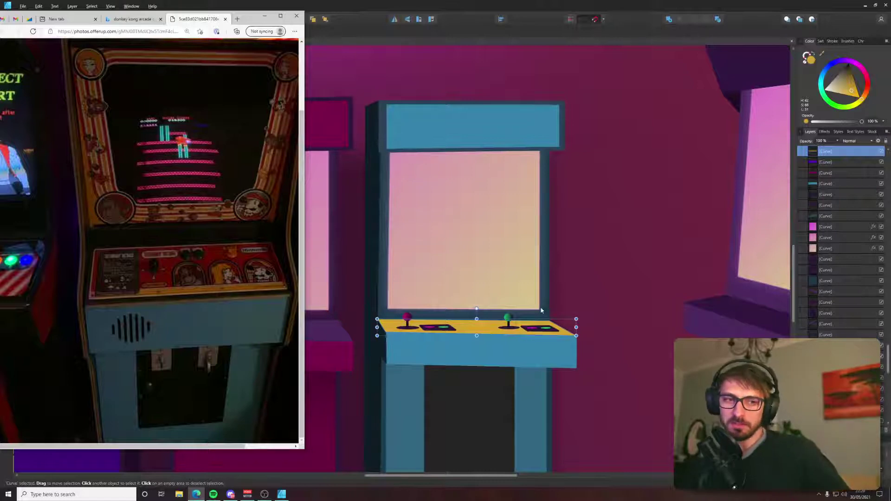
{"action": "left_click", "coordinate": [509, 319]}
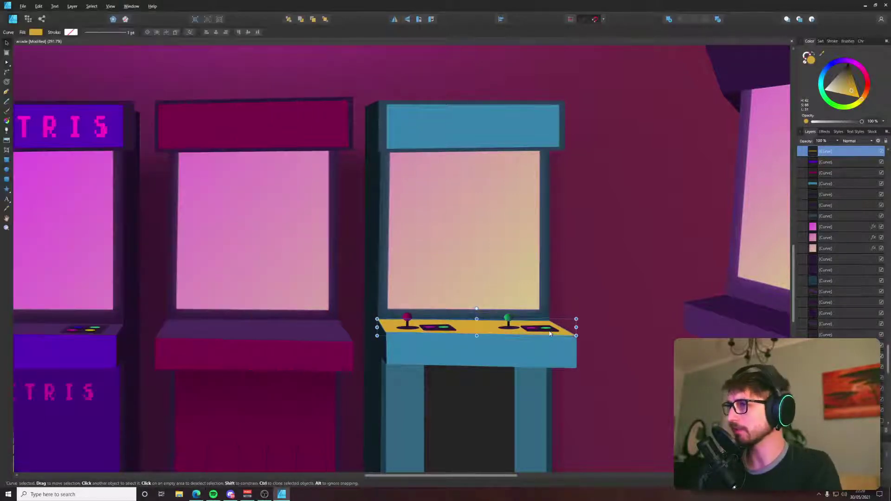
Select the button panel beside the green joystick with its pink and green buttons and shadows, and take it off the third cabinet's deck.
{"action": "scroll", "coordinate": [551, 334], "scroll_direction": "up", "scroll_amount": 2}
{"action": "scroll", "coordinate": [550, 334], "scroll_direction": "up", "scroll_amount": 2}
{"action": "left_click", "coordinate": [538, 325]}
{"action": "scroll", "coordinate": [538, 325], "scroll_direction": "up", "scroll_amount": 5}
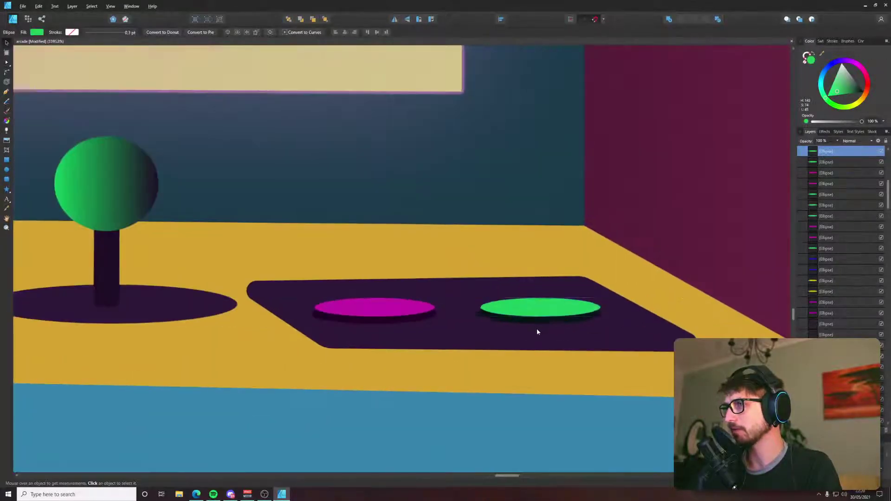
{"action": "left_click", "coordinate": [394, 323], "text": "shift"}
{"action": "left_click", "coordinate": [394, 318], "text": "shift"}
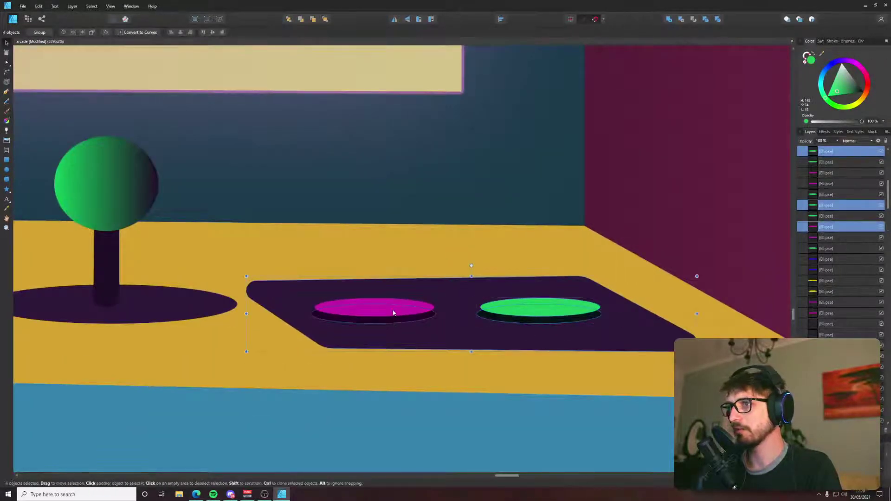
{"action": "left_click", "coordinate": [394, 311], "text": "shift"}
{"action": "scroll", "coordinate": [543, 353], "scroll_direction": "down", "scroll_amount": 6}
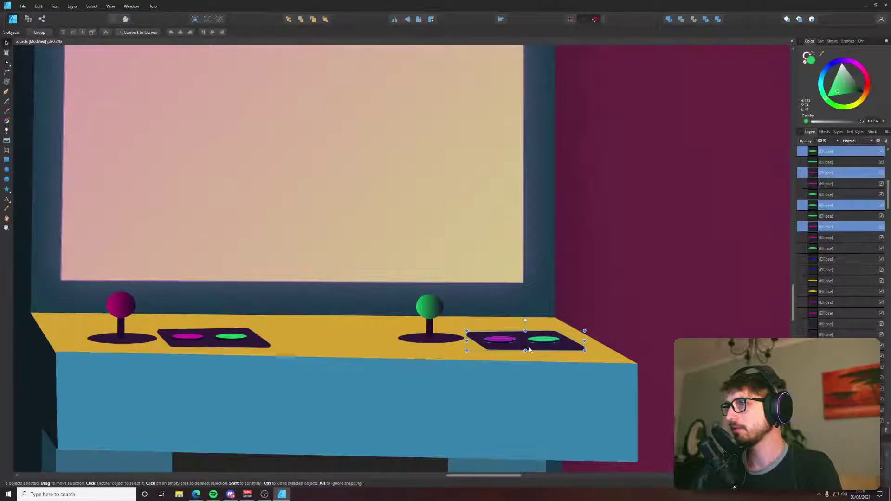
{"action": "scroll", "coordinate": [534, 350], "scroll_direction": "down", "scroll_amount": 3}
{"action": "scroll", "coordinate": [530, 346], "scroll_direction": "down", "scroll_amount": 5}
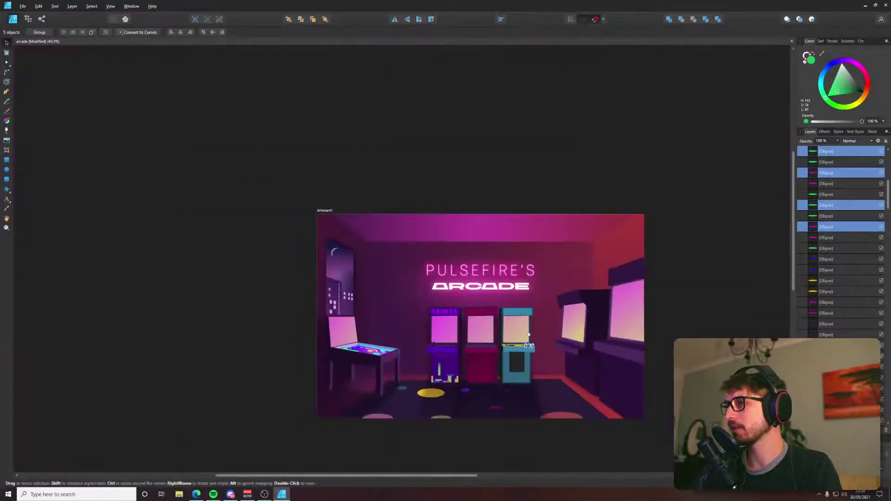
{"action": "scroll", "coordinate": [531, 347], "scroll_direction": "up", "scroll_amount": 6}
{"action": "scroll", "coordinate": [614, 338], "scroll_direction": "down", "scroll_amount": 4}
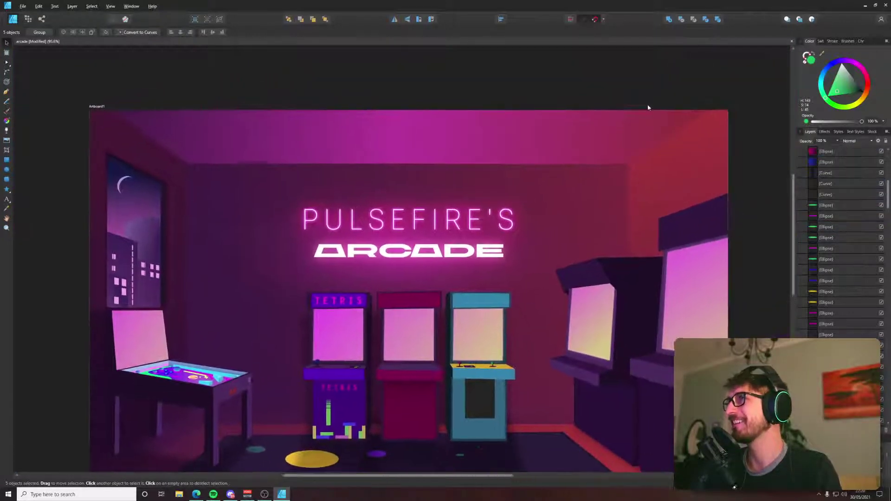
Select the green joystick's ball, stick and base and move them off the third cabinet to the empty area above the artboard.
{"action": "scroll", "coordinate": [489, 385], "scroll_direction": "up", "scroll_amount": 7}
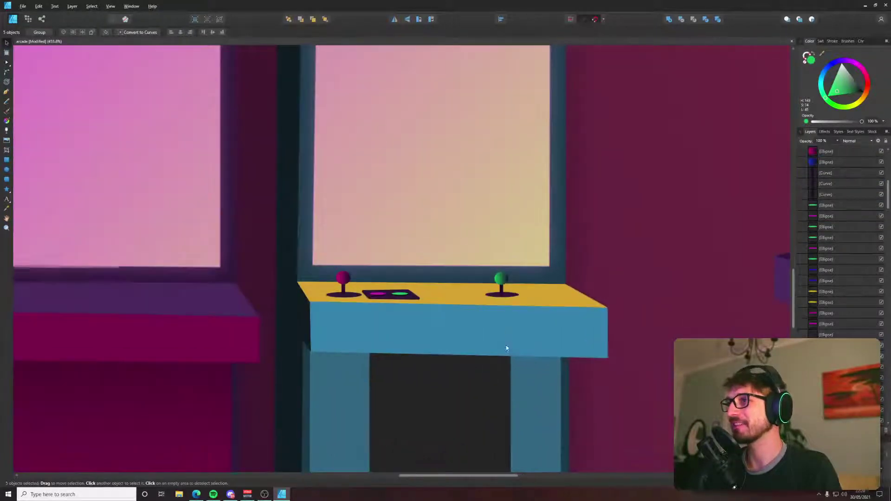
{"action": "left_click", "coordinate": [502, 291]}
{"action": "left_click", "coordinate": [501, 289], "text": "shift"}
{"action": "left_click", "coordinate": [501, 279], "text": "shift"}
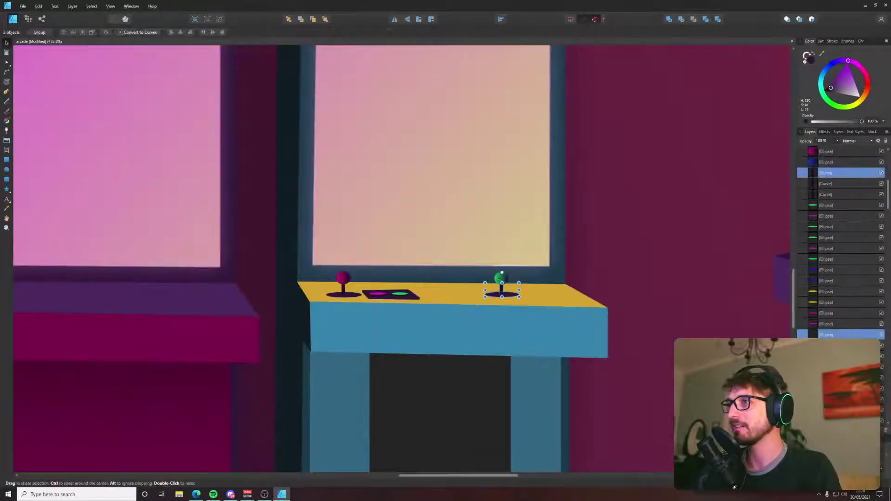
{"action": "scroll", "coordinate": [501, 278], "scroll_direction": "down", "scroll_amount": 7}
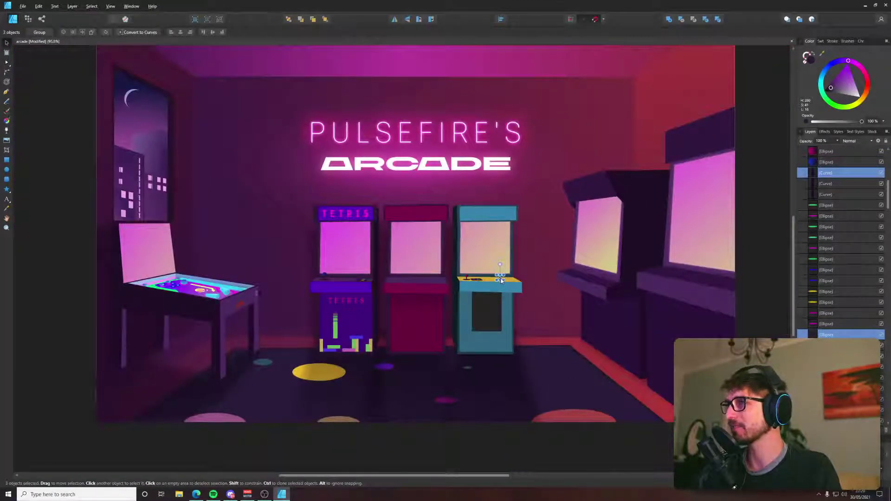
{"action": "left_click_drag", "start_coordinate": [501, 280], "coordinate": [642, 93]}
{"action": "scroll", "coordinate": [692, 95], "scroll_direction": "up", "scroll_amount": 3}
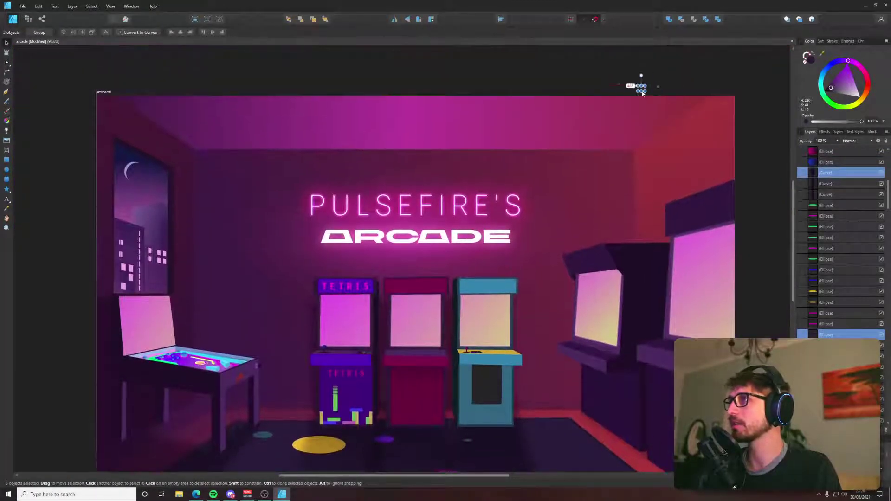
{"action": "key", "text": "ctrl+z"}
{"action": "scroll", "coordinate": [488, 390], "scroll_direction": "up", "scroll_amount": 7}
{"action": "scroll", "coordinate": [404, 209], "scroll_direction": "up", "scroll_amount": 2}
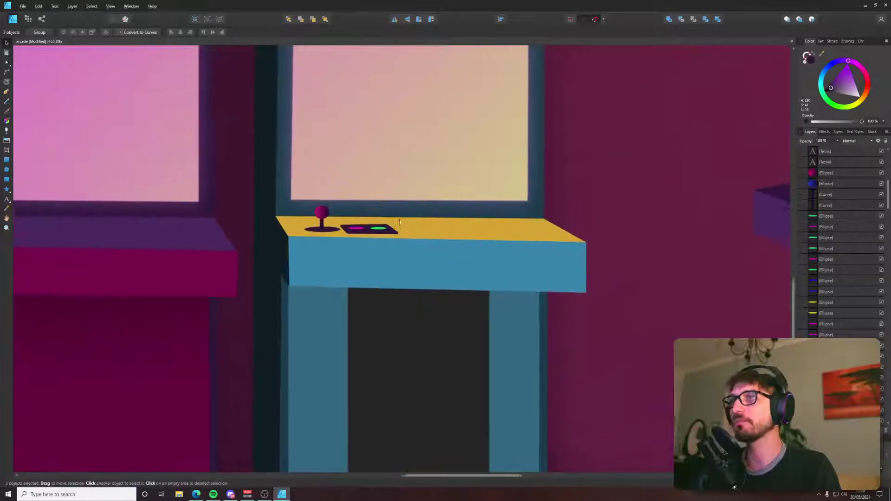
Change the pink start colour of the remaining joystick ball's gradient to a neutral grey, following the Donkey Kong reference photo.
{"action": "key", "text": "alt+Tab"}
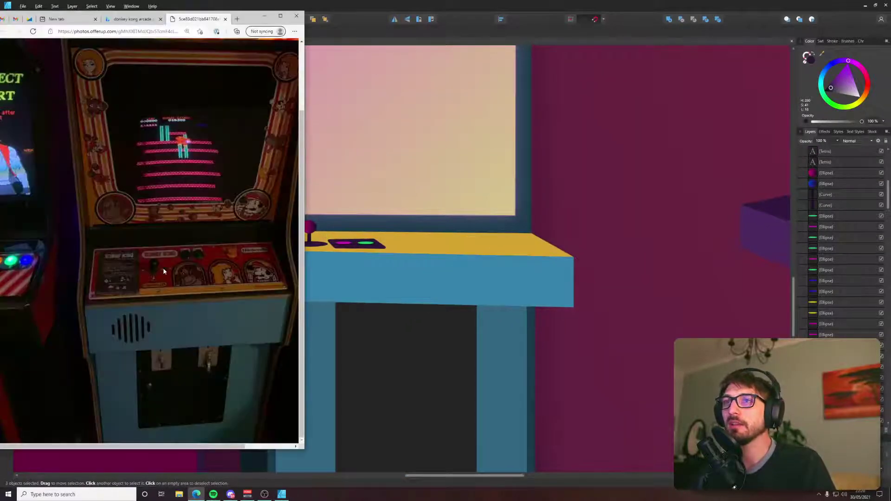
{"action": "key", "text": "alt+Tab"}
{"action": "left_click", "coordinate": [310, 227]}
{"action": "double_click", "coordinate": [810, 57]}
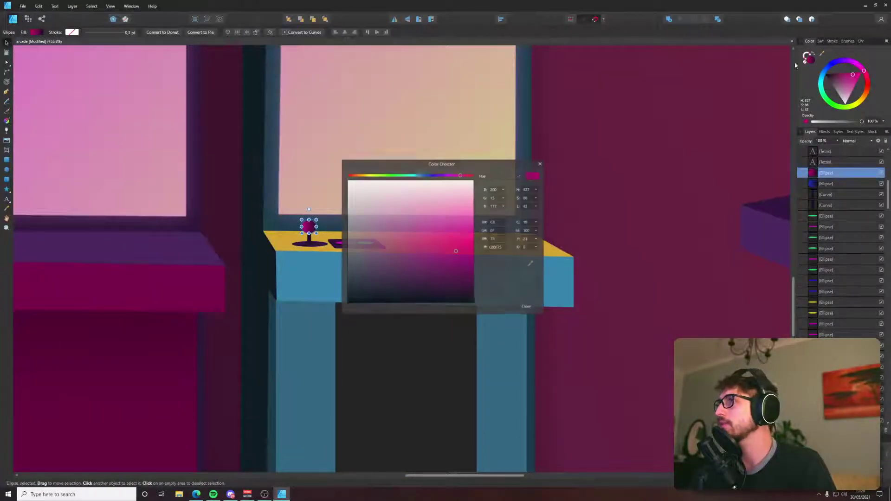
{"action": "key", "text": "Escape"}
{"action": "left_click", "coordinate": [41, 33]}
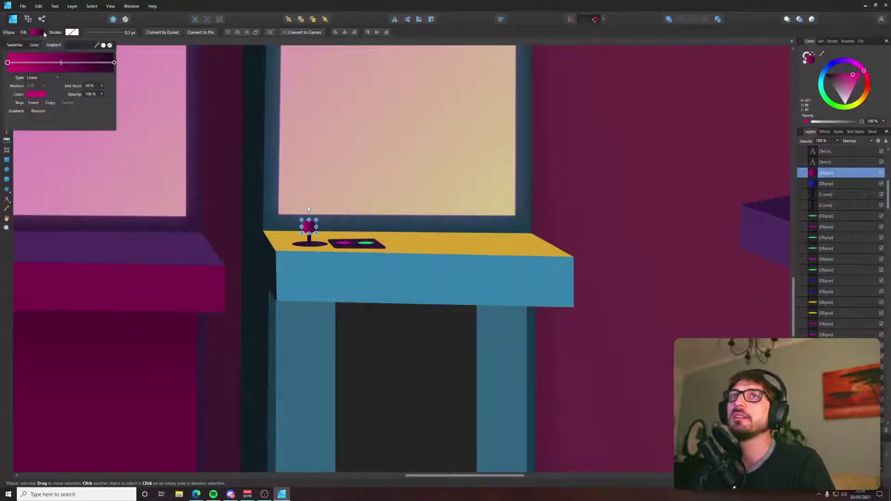
{"action": "left_click", "coordinate": [34, 96]}
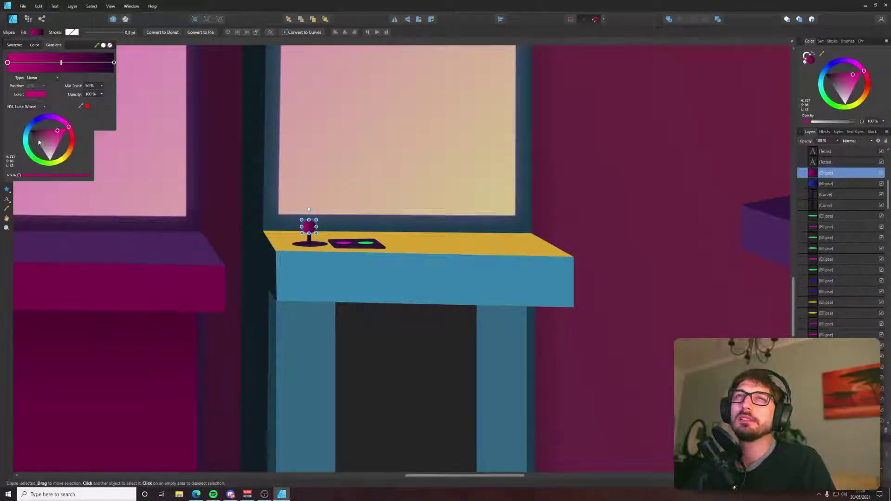
{"action": "left_click_drag", "start_coordinate": [39, 142], "coordinate": [32, 143]}
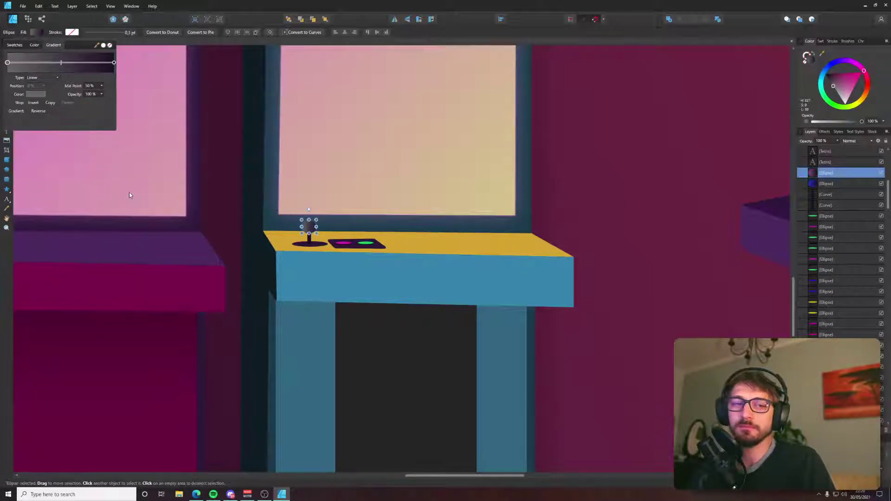
{"action": "left_click", "coordinate": [238, 226]}
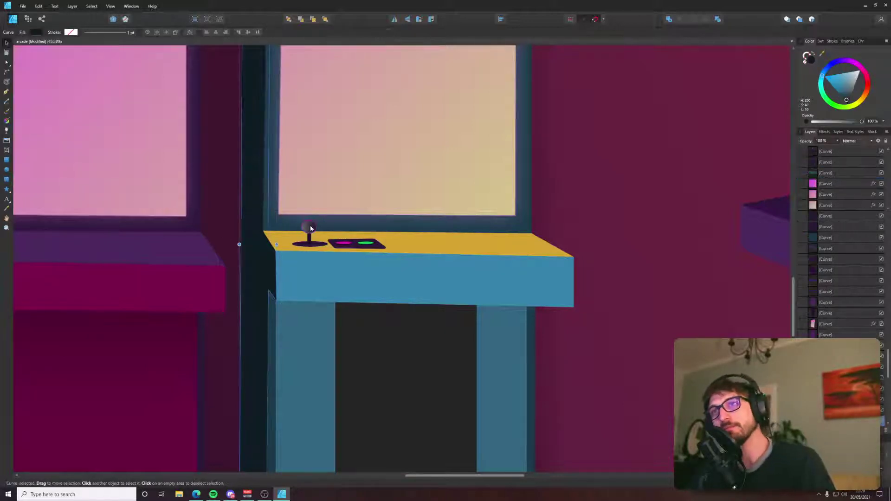
Compare the grey joystick and the remaining button panel on the third cabinet with the Donkey Kong reference photo.
{"action": "left_click", "coordinate": [311, 228]}
{"action": "key", "text": "alt+Tab"}
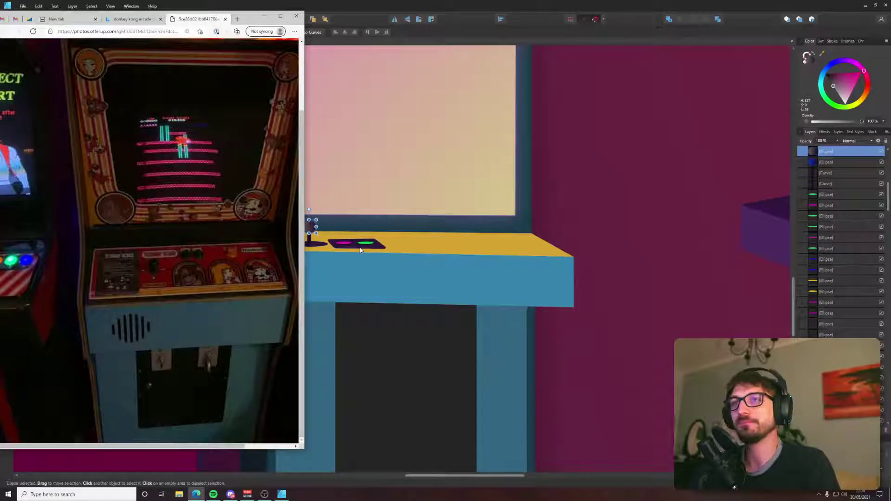
{"action": "key", "text": "alt+Tab"}
{"action": "scroll", "coordinate": [345, 249], "scroll_direction": "up", "scroll_amount": 5}
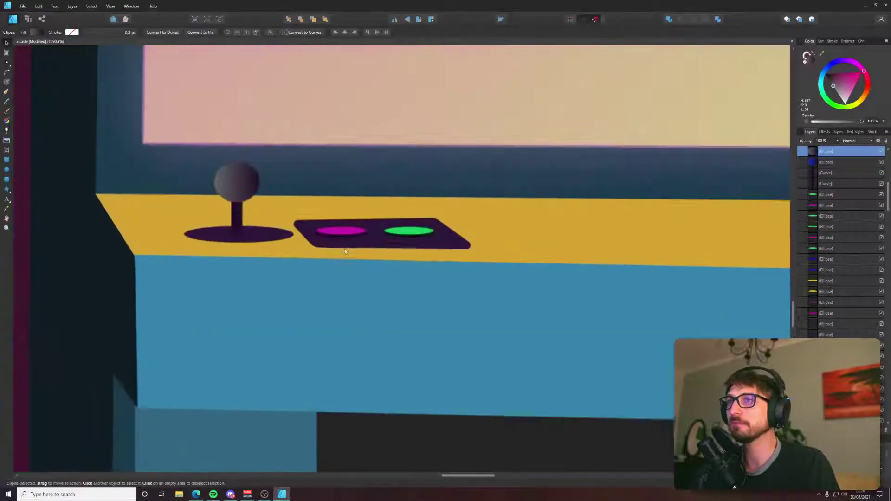
Recolour the button panel beside the grey joystick on the third cabinet from purple to a near-black with a slight yellow tint.
{"action": "left_click", "coordinate": [349, 234]}
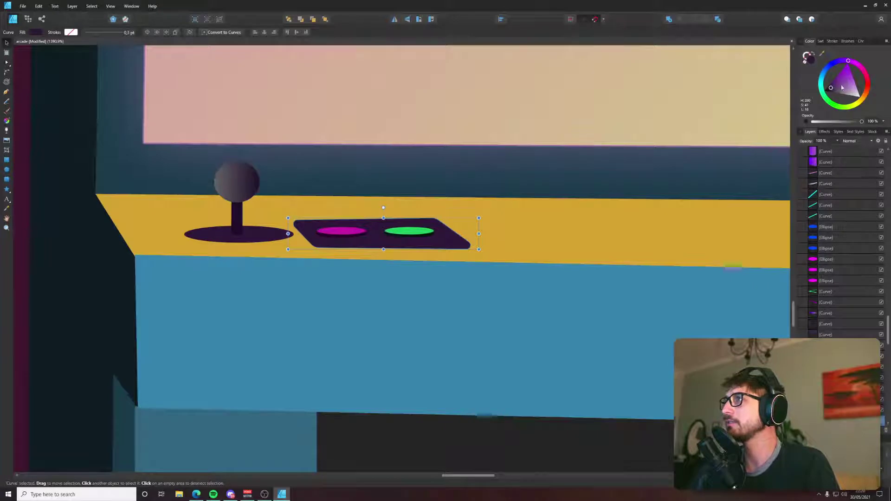
{"action": "double_click", "coordinate": [816, 60]}
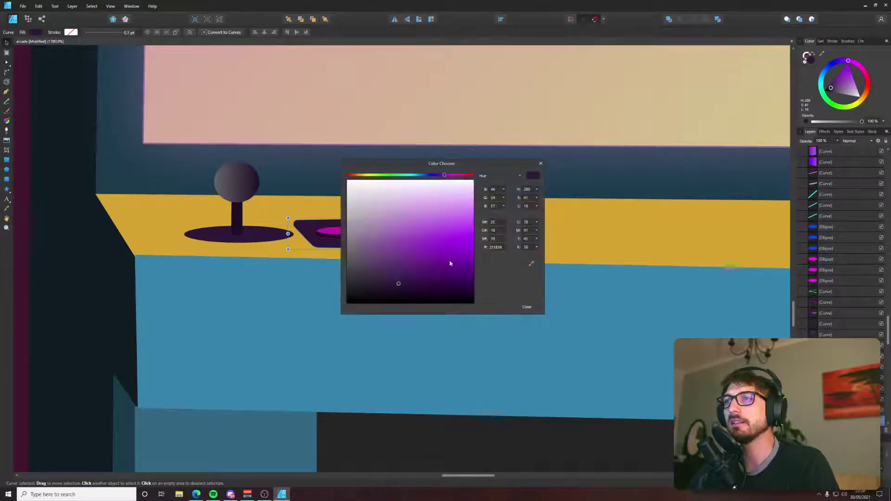
{"action": "left_click_drag", "start_coordinate": [463, 166], "coordinate": [649, 188]}
{"action": "left_click", "coordinate": [551, 197]}
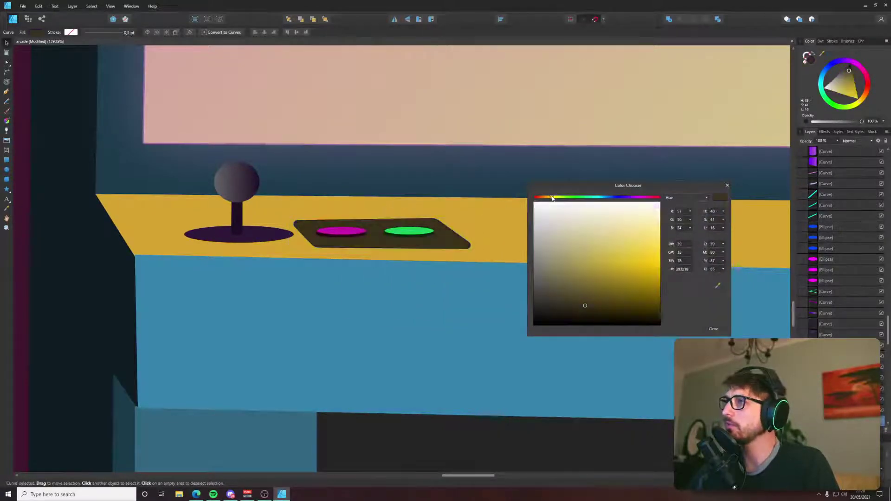
{"action": "left_click", "coordinate": [579, 301]}
{"action": "left_click_drag", "start_coordinate": [580, 303], "coordinate": [555, 314]}
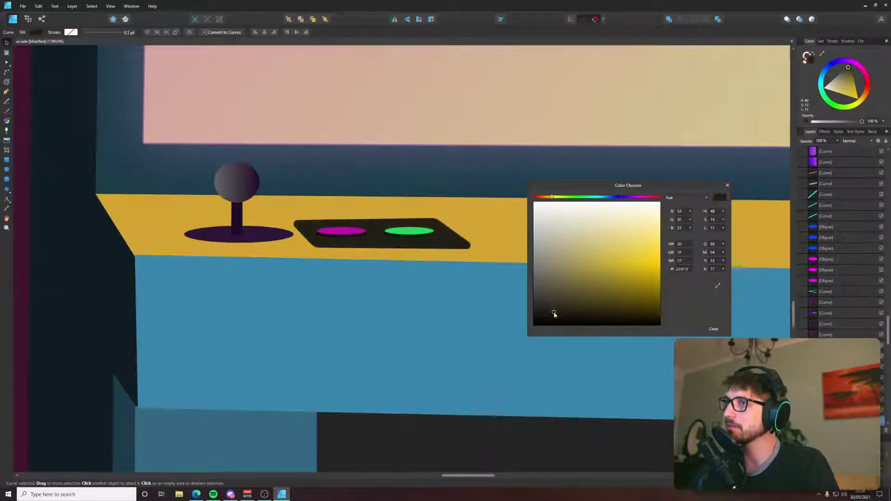
{"action": "left_click", "coordinate": [713, 329]}
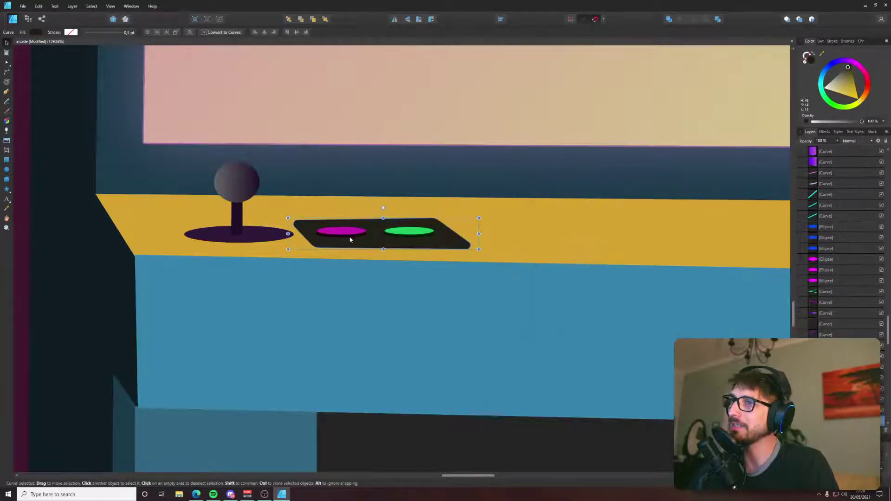
Recolour the frame around the third cabinet's screen golden yellow to match its control deck, following the Donkey Kong reference photo.
{"action": "scroll", "coordinate": [394, 232], "scroll_direction": "down", "scroll_amount": 6}
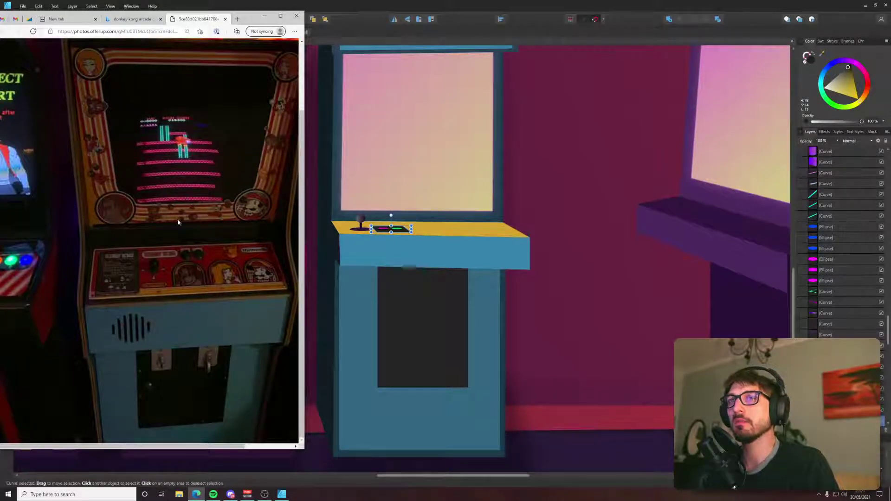
{"action": "left_click", "coordinate": [333, 127]}
{"action": "left_click", "coordinate": [334, 128]}
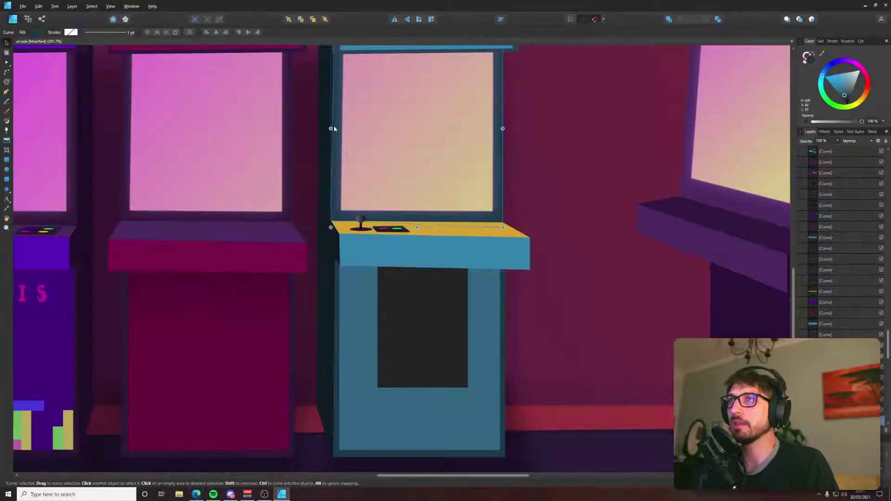
{"action": "scroll", "coordinate": [334, 127], "scroll_direction": "up", "scroll_amount": 3}
{"action": "scroll", "coordinate": [304, 143], "scroll_direction": "down", "scroll_amount": 6}
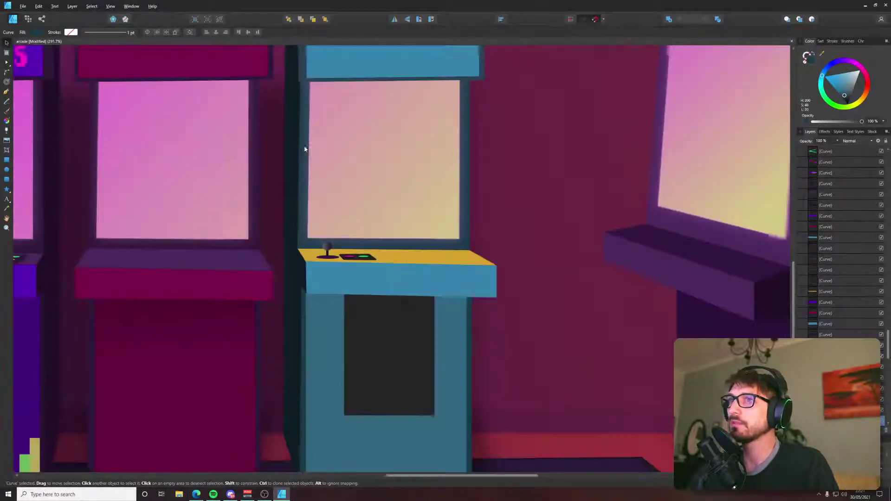
{"action": "mouse_move", "coordinate": [822, 76]}
{"action": "left_mouse_down"}
{"action": "mouse_move", "coordinate": [838, 63]}
{"action": "mouse_move", "coordinate": [852, 71]}
{"action": "mouse_move", "coordinate": [844, 95]}
{"action": "mouse_move", "coordinate": [856, 96]}
{"action": "left_mouse_up"}
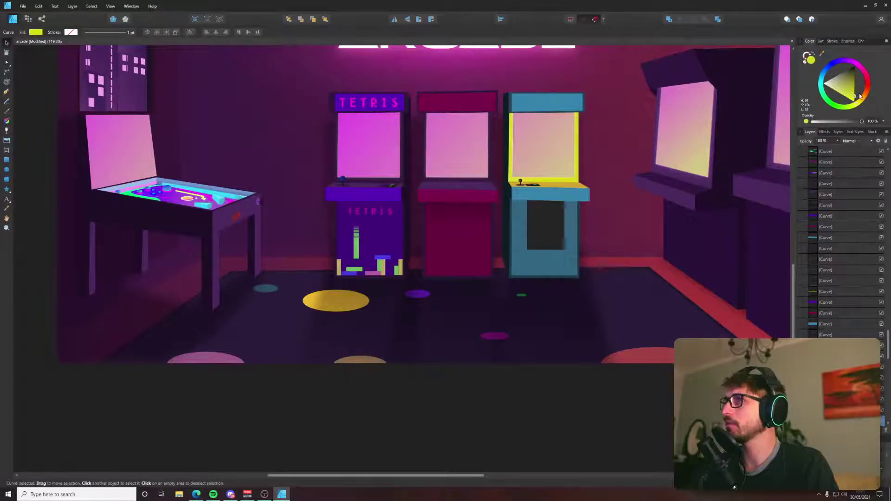
{"action": "scroll", "coordinate": [583, 193], "scroll_direction": "up", "scroll_amount": 6}
{"action": "key", "text": "alt+Tab"}
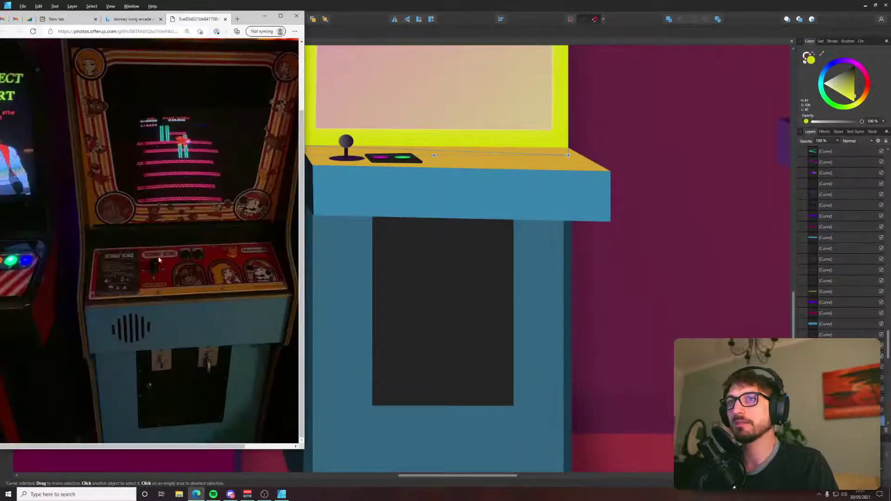
{"action": "key", "text": "alt+Tab"}
{"action": "left_click_drag", "start_coordinate": [478, 146], "coordinate": [449, 223]}
{"action": "key", "text": "ctrl+z"}
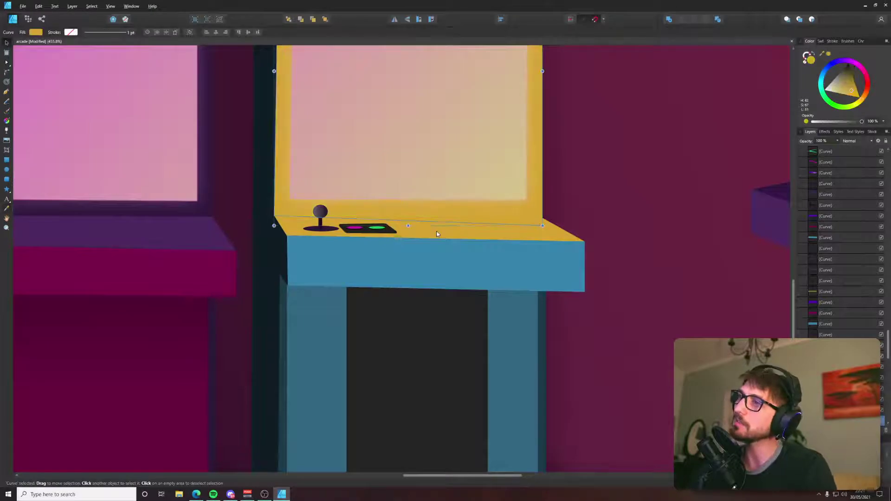
Recolour the top surface of the third cabinet's control deck from yellow to orange-red, leaving nothing selected.
{"action": "left_click", "coordinate": [436, 233]}
{"action": "left_click_drag", "start_coordinate": [863, 99], "coordinate": [870, 87]}
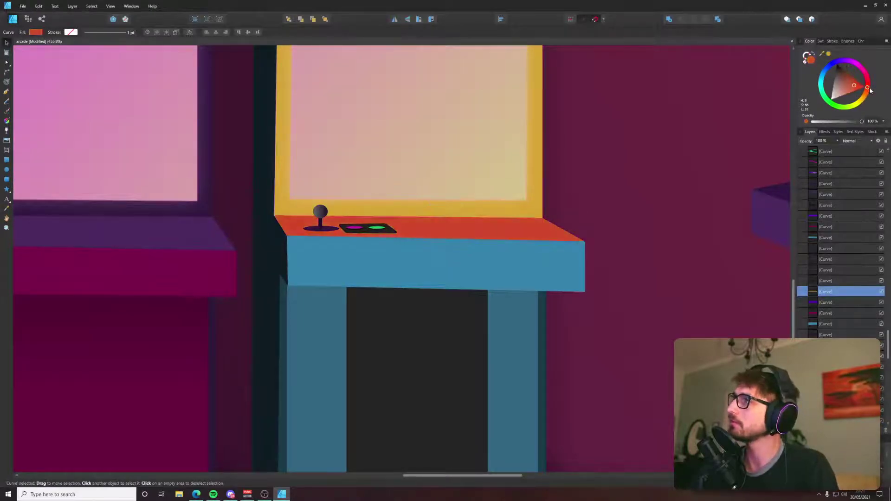
{"action": "scroll", "coordinate": [634, 213], "scroll_direction": "down", "scroll_amount": 6}
{"action": "left_click_drag", "start_coordinate": [635, 210], "coordinate": [497, 249]}
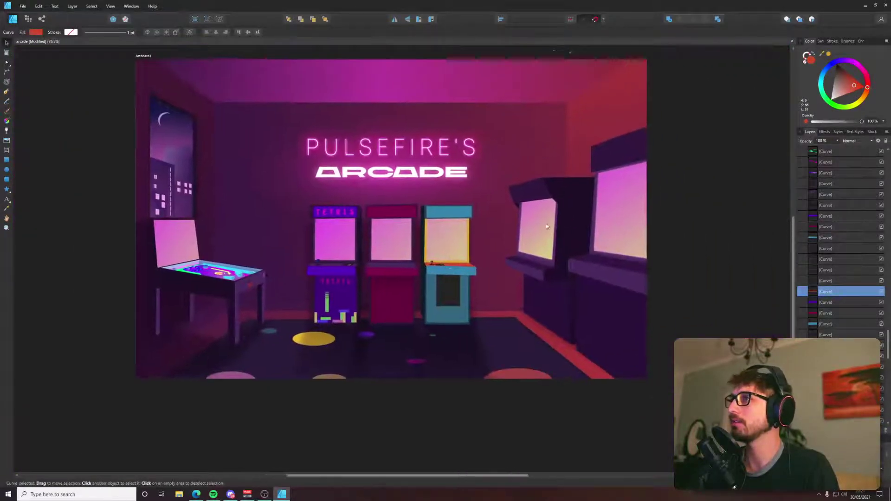
{"action": "key", "text": "ctrl+d"}
{"action": "scroll", "coordinate": [466, 252], "scroll_direction": "up", "scroll_amount": 5}
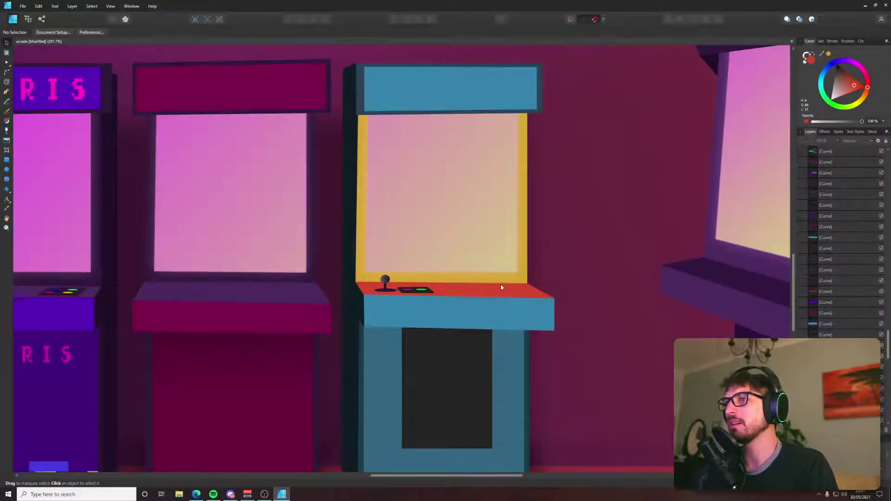
Select the third cabinet's screen and darken the pink start colour of its gradient to deep purple, following the Donkey Kong reference photo.
{"action": "key", "text": "alt+Tab"}
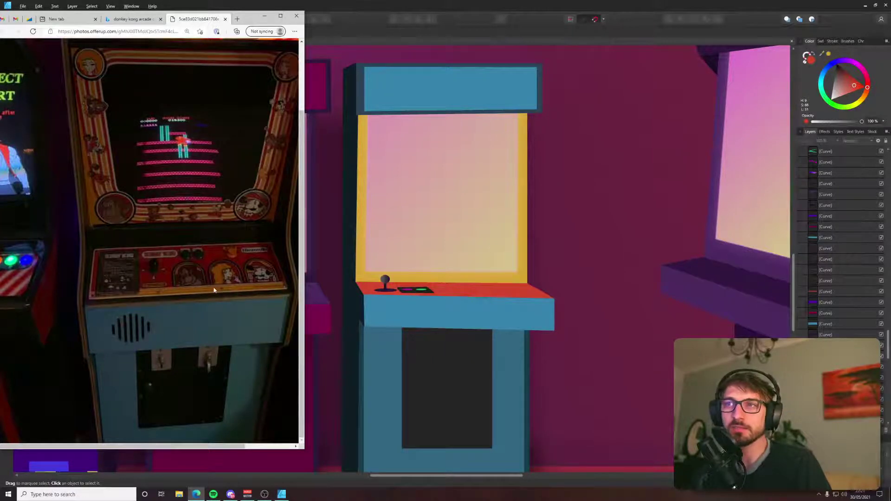
{"action": "left_click", "coordinate": [369, 182]}
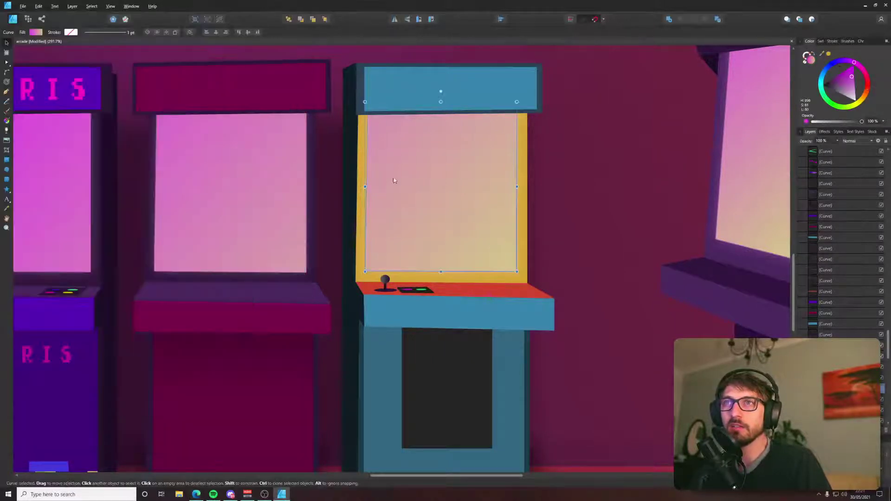
{"action": "key", "text": "alt+Tab"}
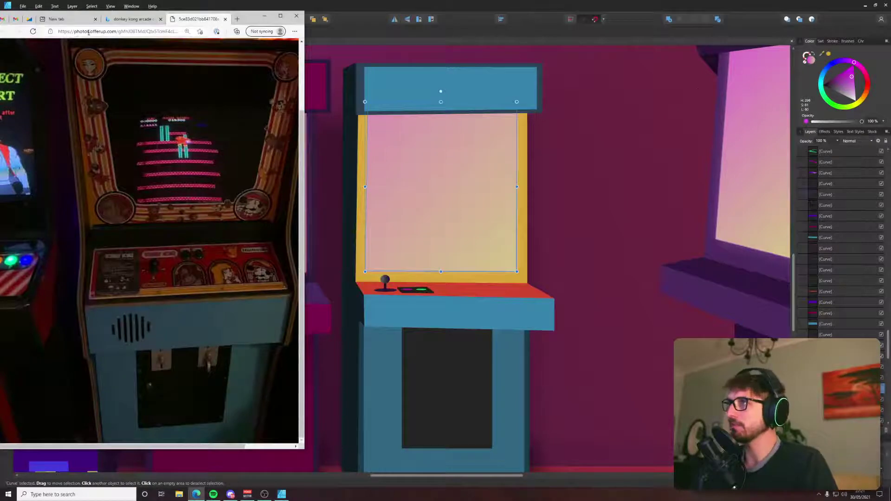
{"action": "scroll", "coordinate": [495, 121], "scroll_direction": "down", "scroll_amount": 3}
{"action": "key", "text": "alt+Tab"}
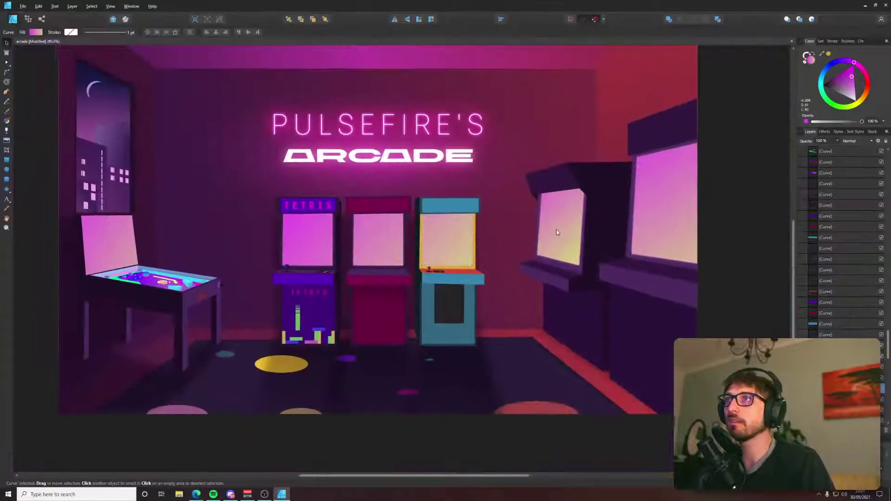
{"action": "left_click", "coordinate": [35, 32]}
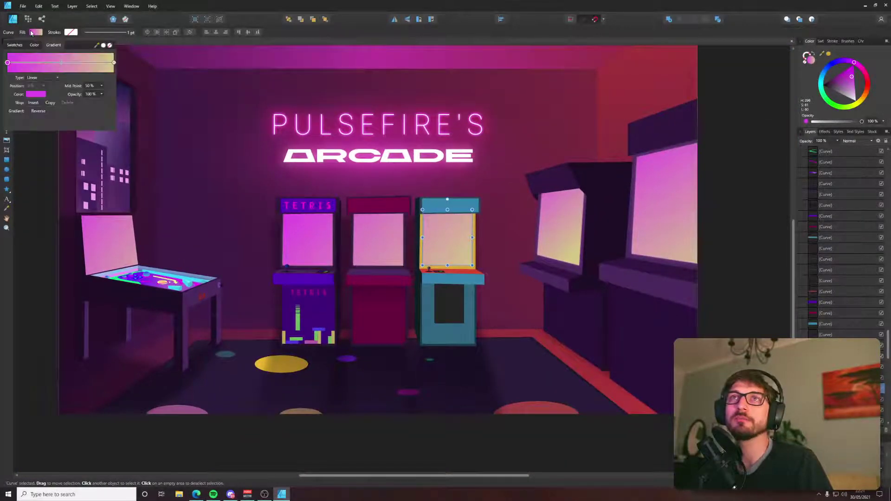
{"action": "key", "text": "alt+Tab"}
{"action": "key", "text": "alt+Tab"}
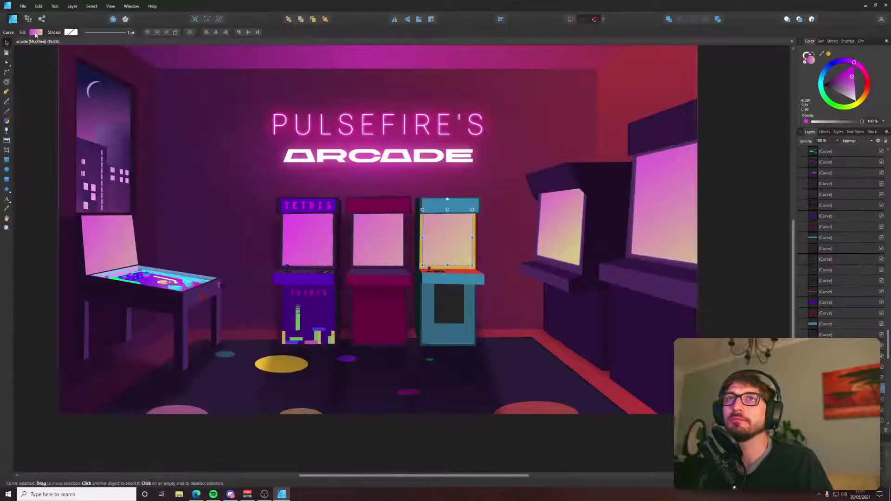
{"action": "left_click", "coordinate": [36, 32]}
{"action": "left_click", "coordinate": [35, 94]}
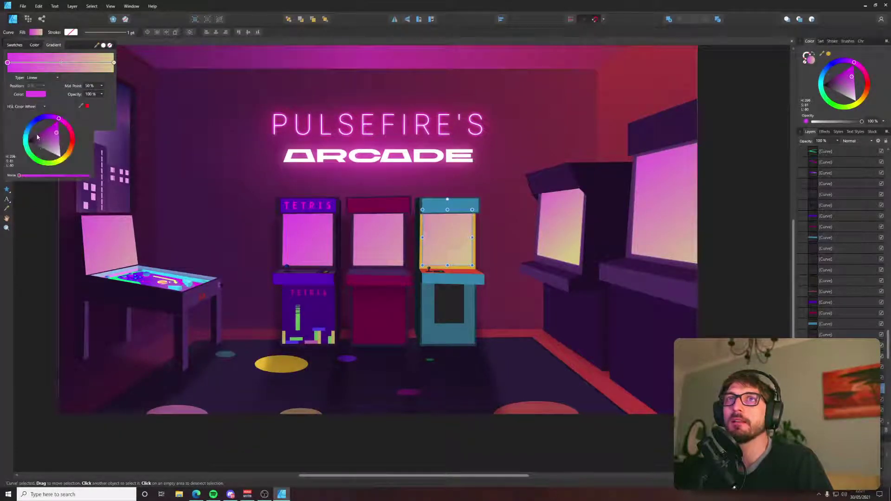
{"action": "left_click_drag", "start_coordinate": [46, 139], "coordinate": [51, 127]}
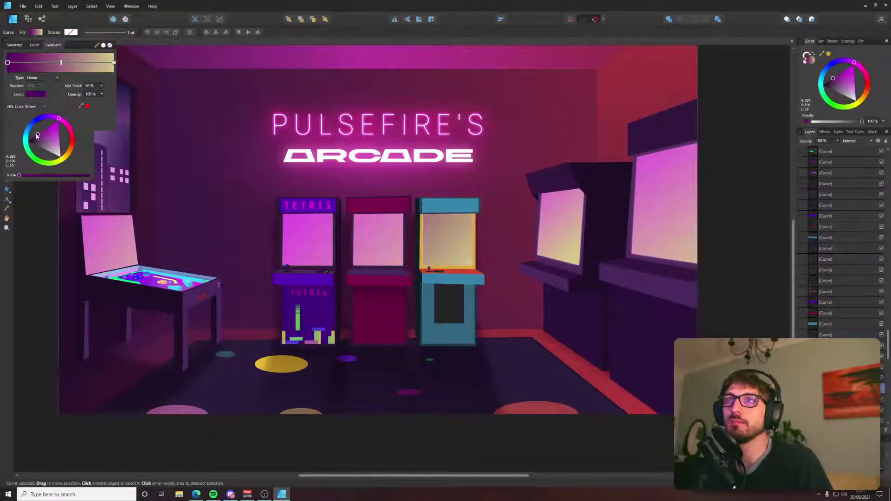
Change the screen gradient's yellow end colour to pale lavender and stretch the gradient diagonally well beyond the screen's edges.
{"action": "left_click", "coordinate": [114, 62]}
{"action": "left_click", "coordinate": [35, 94]}
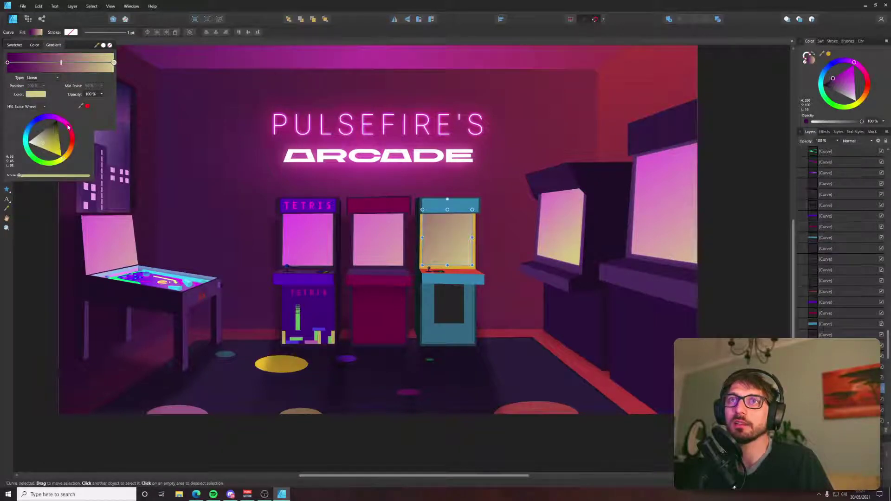
{"action": "mouse_move", "coordinate": [68, 127]}
{"action": "left_mouse_down"}
{"action": "mouse_move", "coordinate": [57, 117]}
{"action": "mouse_move", "coordinate": [49, 152]}
{"action": "mouse_move", "coordinate": [53, 143]}
{"action": "mouse_move", "coordinate": [30, 124]}
{"action": "mouse_move", "coordinate": [16, 144]}
{"action": "mouse_move", "coordinate": [55, 146]}
{"action": "mouse_move", "coordinate": [52, 153]}
{"action": "mouse_move", "coordinate": [60, 145]}
{"action": "mouse_move", "coordinate": [59, 154]}
{"action": "mouse_move", "coordinate": [47, 151]}
{"action": "mouse_move", "coordinate": [62, 124]}
{"action": "mouse_move", "coordinate": [53, 129]}
{"action": "mouse_move", "coordinate": [61, 150]}
{"action": "mouse_move", "coordinate": [44, 117]}
{"action": "mouse_move", "coordinate": [55, 145]}
{"action": "left_mouse_up"}
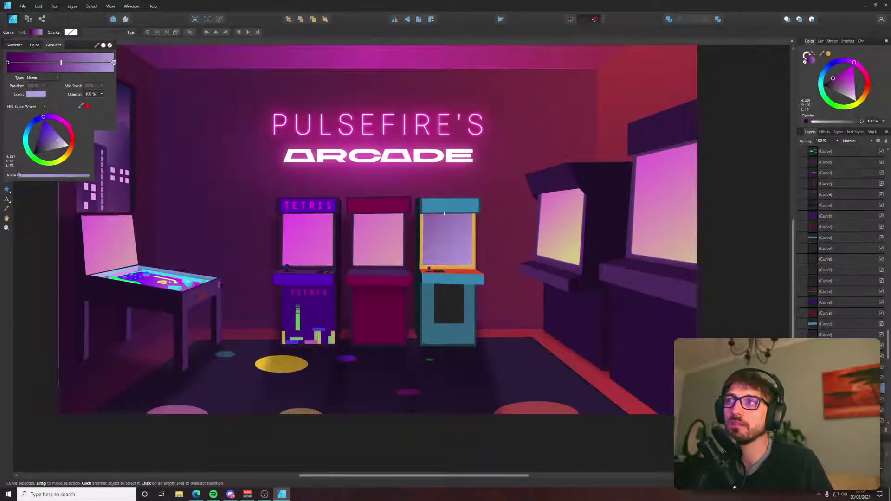
{"action": "key", "text": "g"}
{"action": "left_click_drag", "start_coordinate": [428, 223], "coordinate": [474, 264]}
{"action": "left_click_drag", "start_coordinate": [350, 160], "coordinate": [511, 311]}
Deepen the end colour of the third cabinet's screen gradient from pale lavender to a more saturated violet.
{"action": "left_click", "coordinate": [105, 32]}
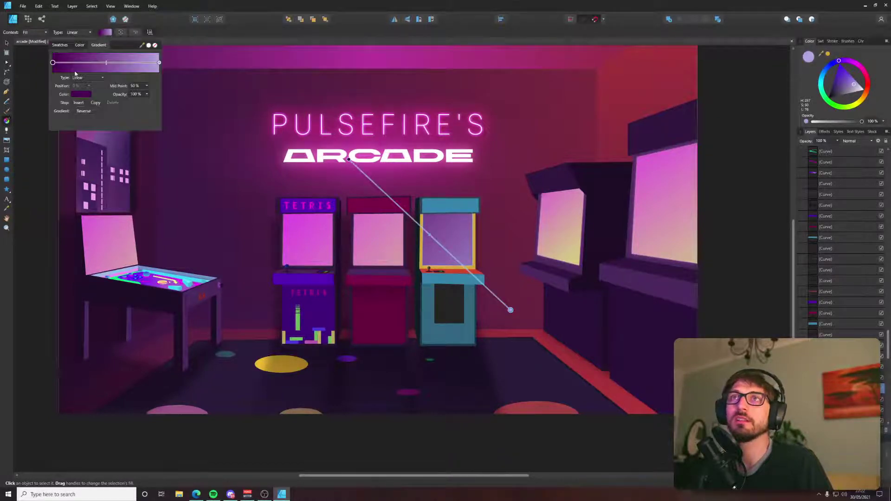
{"action": "left_click", "coordinate": [159, 62]}
{"action": "left_click", "coordinate": [81, 95]}
{"action": "left_click", "coordinate": [84, 136]}
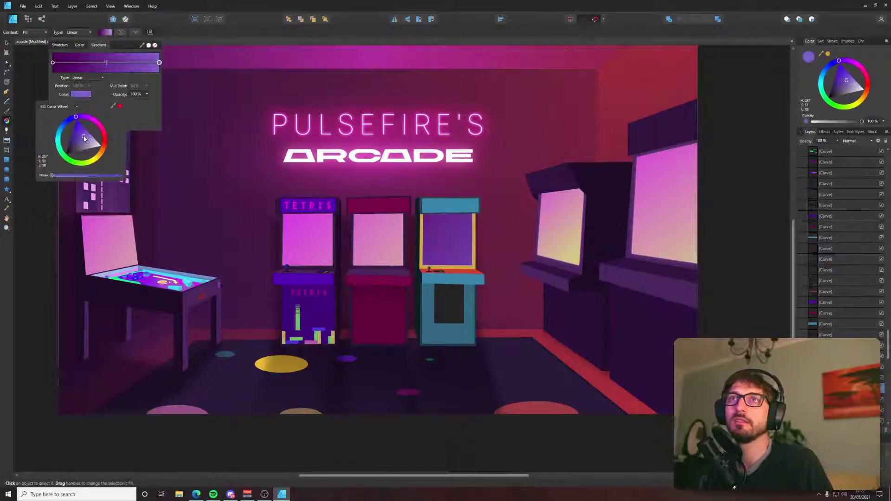
Mute the deep purple start colour of the third cabinet's screen gradient by lowering its saturation with the HSL sliders.
{"action": "left_click", "coordinate": [53, 62]}
{"action": "left_click", "coordinate": [82, 94]}
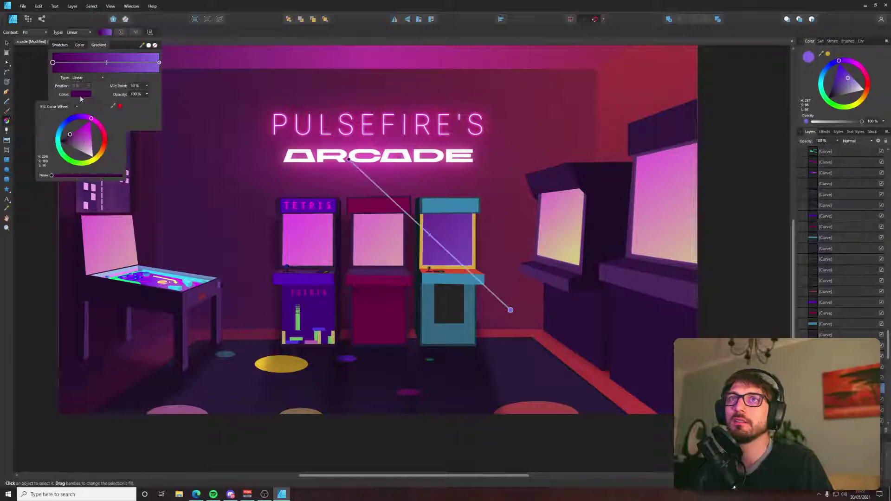
{"action": "left_click", "coordinate": [62, 108]}
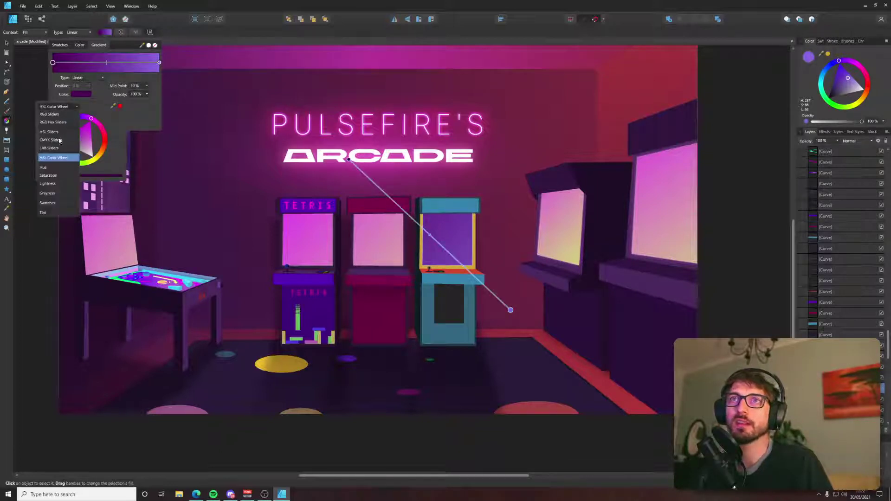
{"action": "left_click", "coordinate": [49, 132]}
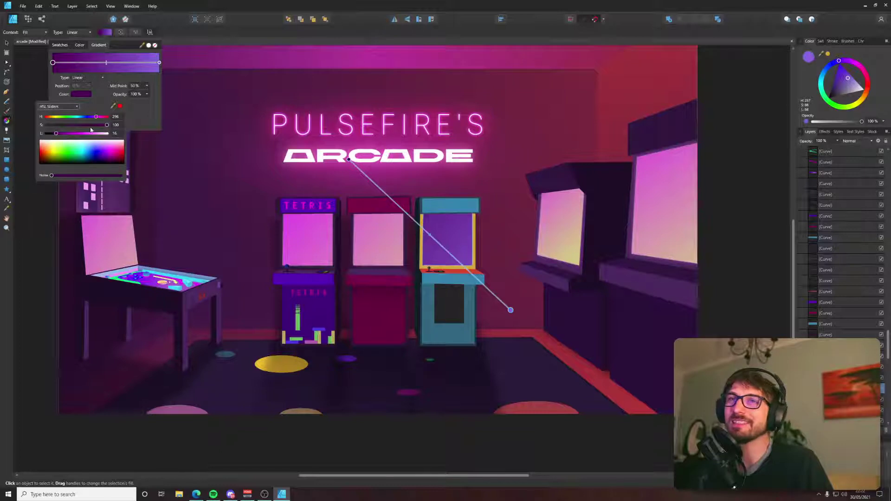
{"action": "left_click_drag", "start_coordinate": [88, 129], "coordinate": [81, 129]}
{"action": "left_click", "coordinate": [159, 63]}
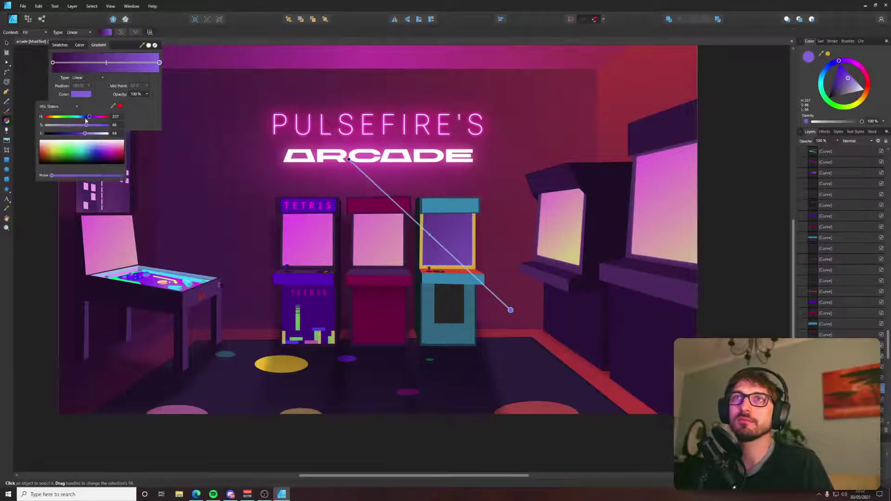
Shorten the gradient to run diagonally from the upper-left to the lower-right corner of the third cabinet's screen, and deselect it.
{"action": "key", "text": "v"}
{"action": "left_click", "coordinate": [392, 205]}
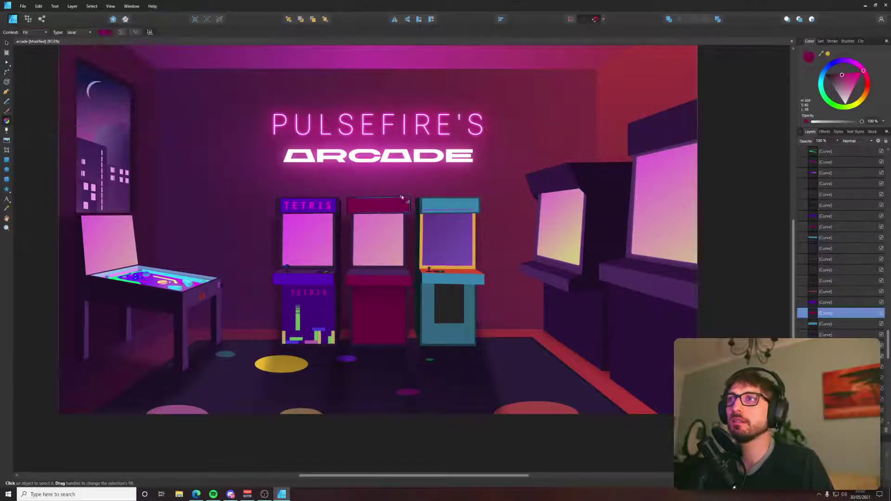
{"action": "key", "text": "g"}
{"action": "left_click", "coordinate": [448, 239]}
{"action": "left_click_drag", "start_coordinate": [514, 308], "coordinate": [484, 261]}
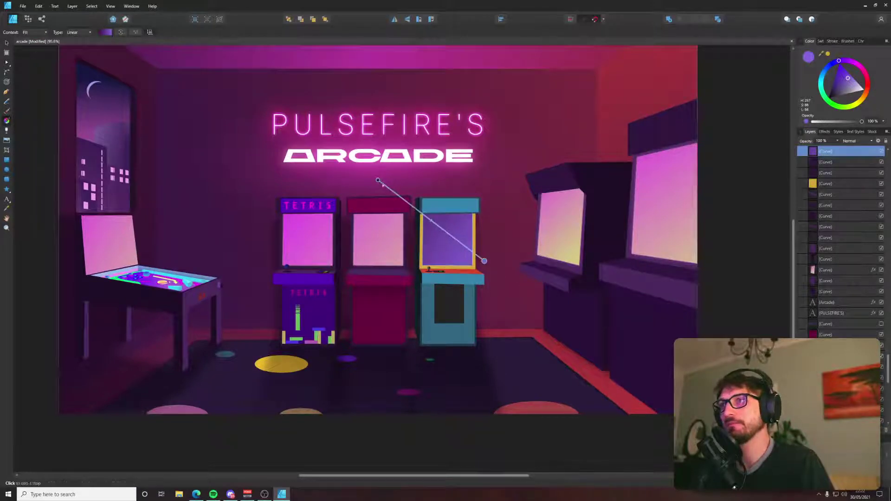
{"action": "left_click_drag", "start_coordinate": [378, 180], "coordinate": [419, 228]}
{"action": "key", "text": "v"}
{"action": "left_click", "coordinate": [753, 232]}
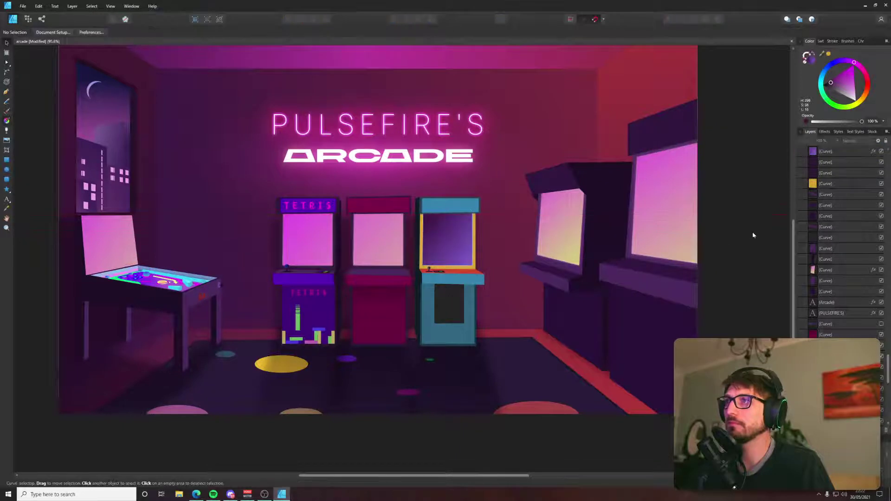
Compare the recoloured third cabinet in the whole illustration with the marquee and screen in the Donkey Kong reference photo.
{"action": "scroll", "coordinate": [733, 223], "scroll_direction": "down", "scroll_amount": 2}
{"action": "scroll", "coordinate": [733, 223], "scroll_direction": "down", "scroll_amount": 2}
{"action": "scroll", "coordinate": [729, 218], "scroll_direction": "up", "scroll_amount": 4}
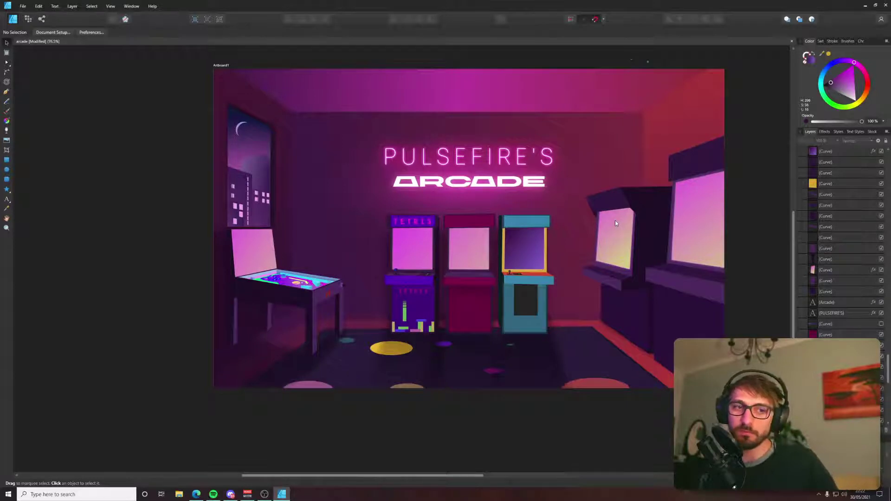
{"action": "key", "text": "alt+Tab"}
{"action": "scroll", "coordinate": [223, 180], "scroll_direction": "up", "scroll_amount": 2}
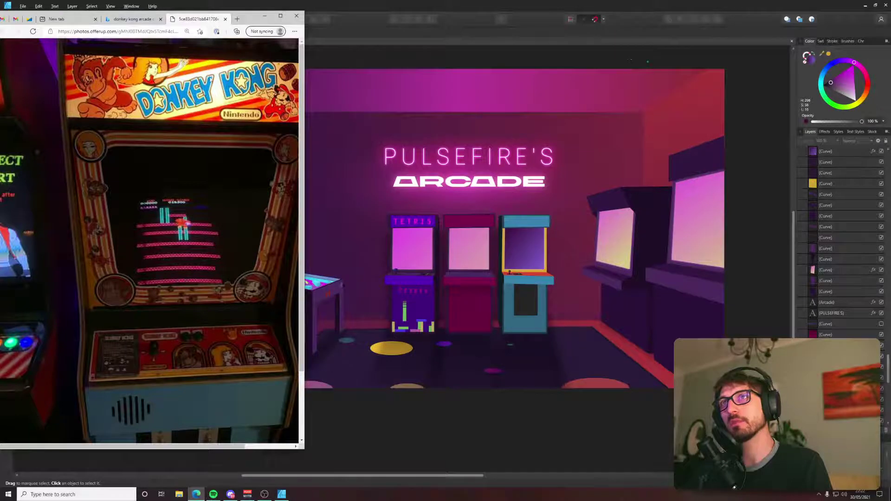
Outline a narrow diagonal stripe across the upper-left corner of the third cabinet's marquee with the Pen tool.
{"action": "left_click", "coordinate": [533, 193]}
{"action": "scroll", "coordinate": [534, 200], "scroll_direction": "up", "scroll_amount": 6}
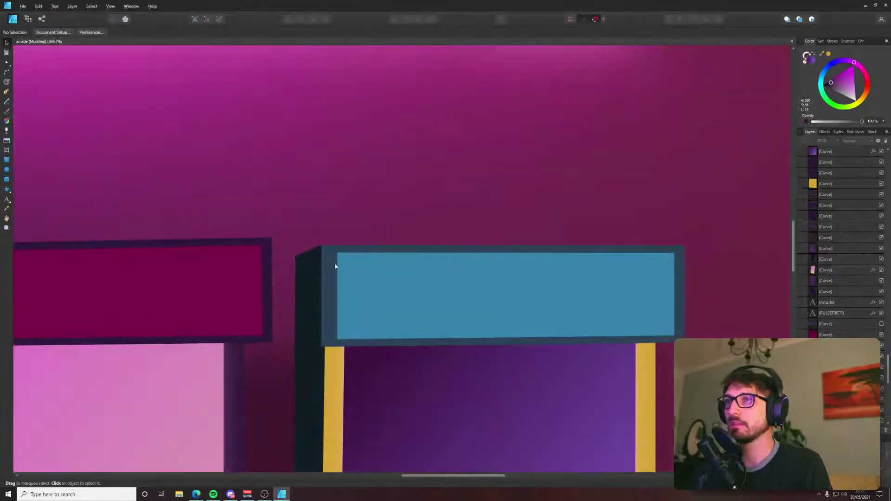
{"action": "left_click", "coordinate": [349, 273]}
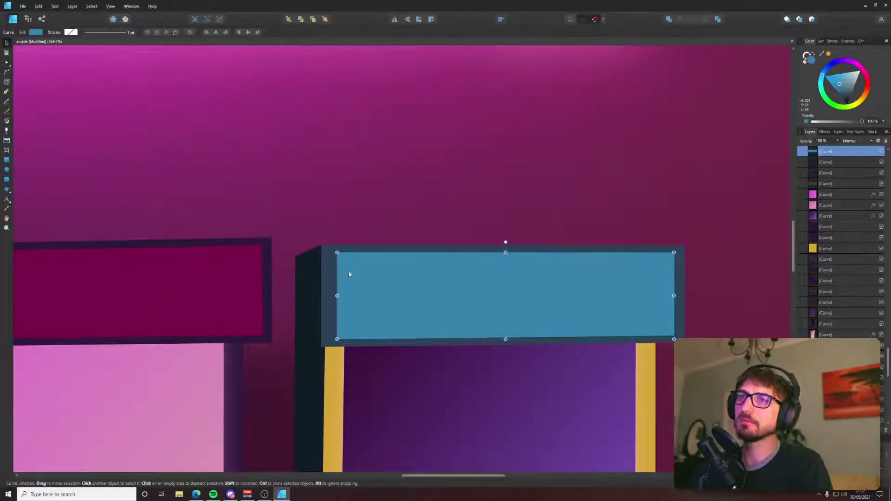
{"action": "key", "text": "p"}
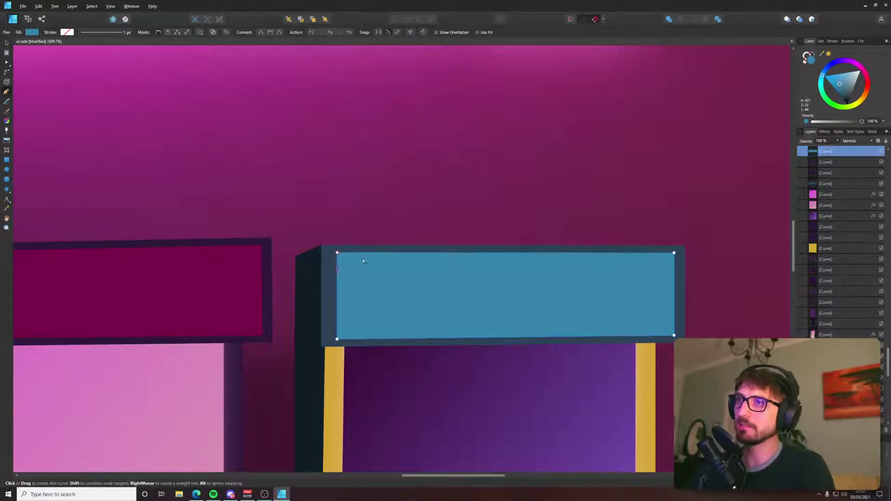
{"action": "left_click", "coordinate": [337, 268]}
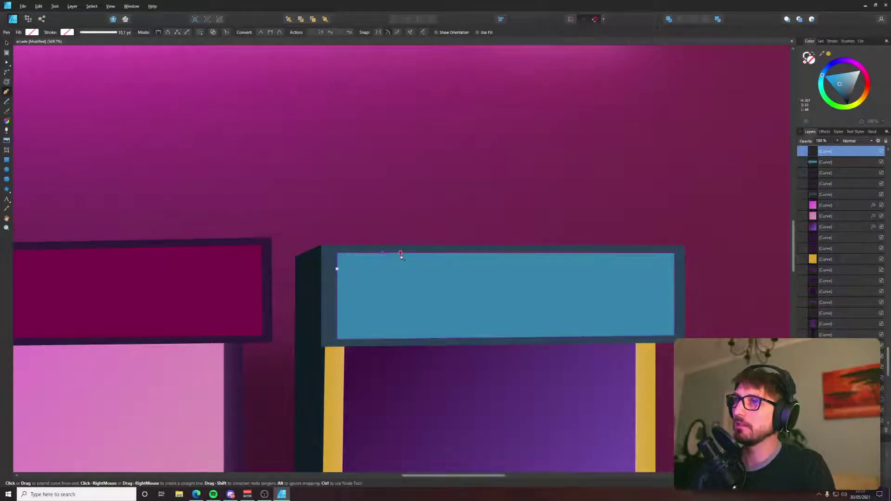
{"action": "left_click", "coordinate": [337, 280]}
{"action": "key", "text": "Escape"}
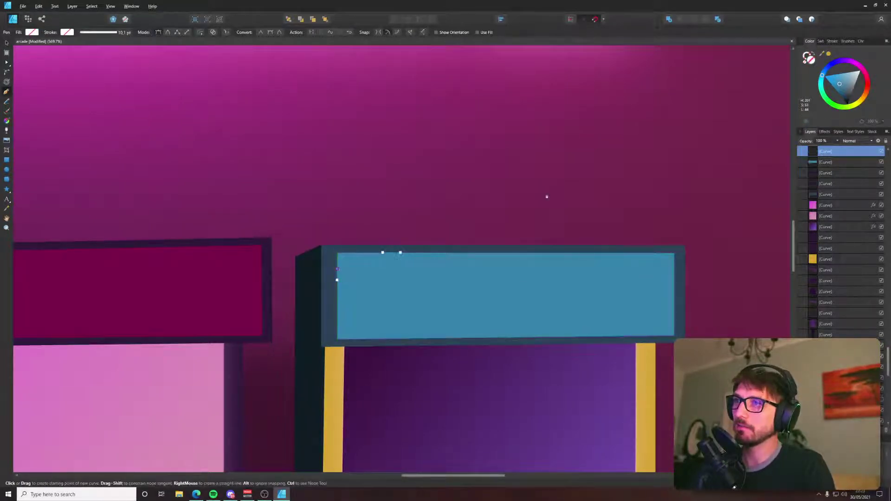
Fill the stripe with the picked frame yellow and extend its upper end slightly further along the marquee's upper edge.
{"action": "left_click", "coordinate": [830, 55]}
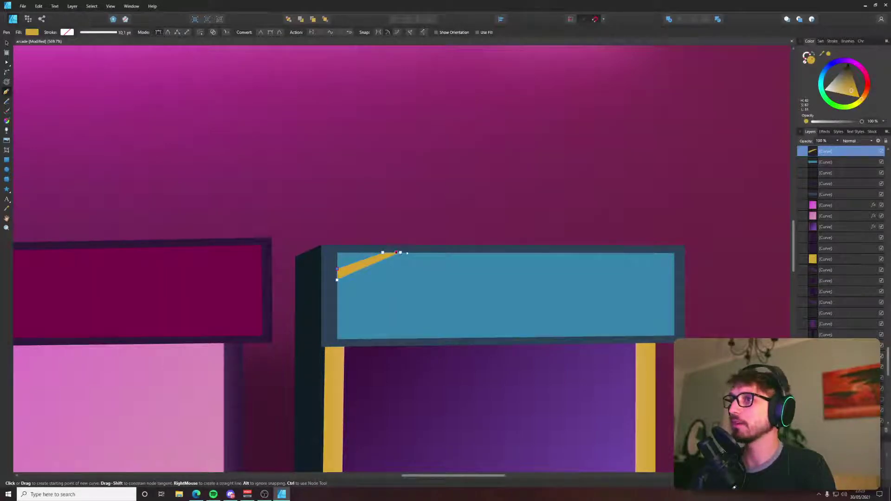
{"action": "left_click_drag", "start_coordinate": [400, 252], "coordinate": [414, 252]}
{"action": "key", "text": "v"}
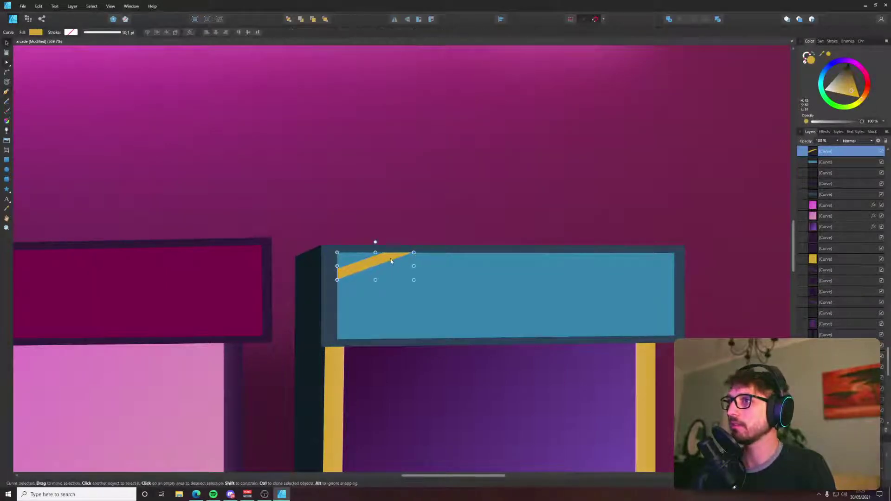
Recolour the third cabinet's marquee panel from blue to a muted red, checking the Donkey Kong reference photo.
{"action": "left_click", "coordinate": [344, 259]}
{"action": "key", "text": "alt+Tab"}
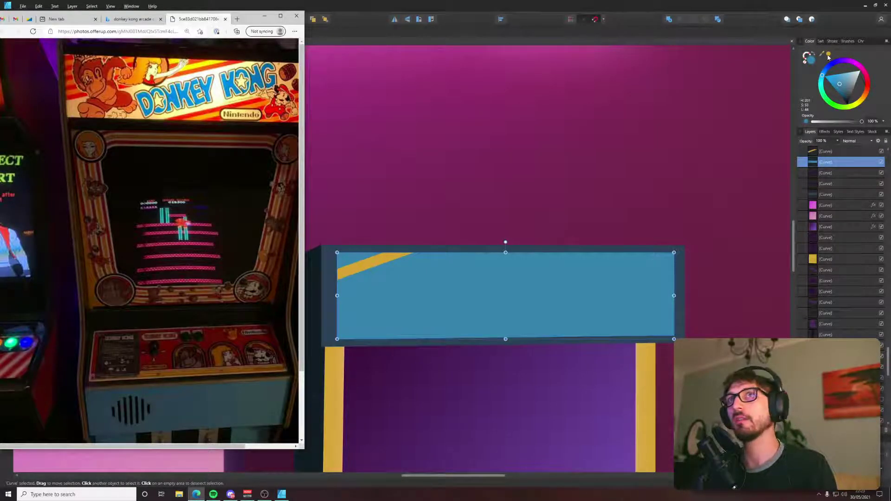
{"action": "key", "text": "alt+Tab"}
{"action": "left_click", "coordinate": [809, 57]}
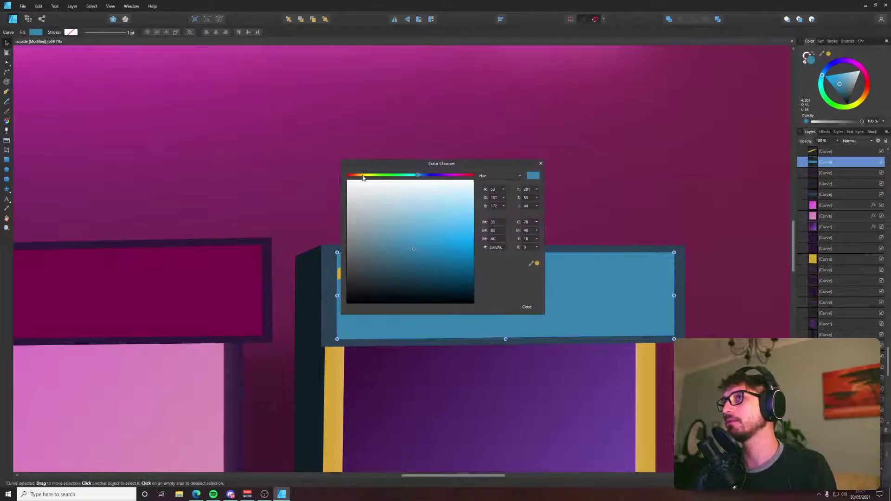
{"action": "left_click_drag", "start_coordinate": [363, 178], "coordinate": [350, 176]}
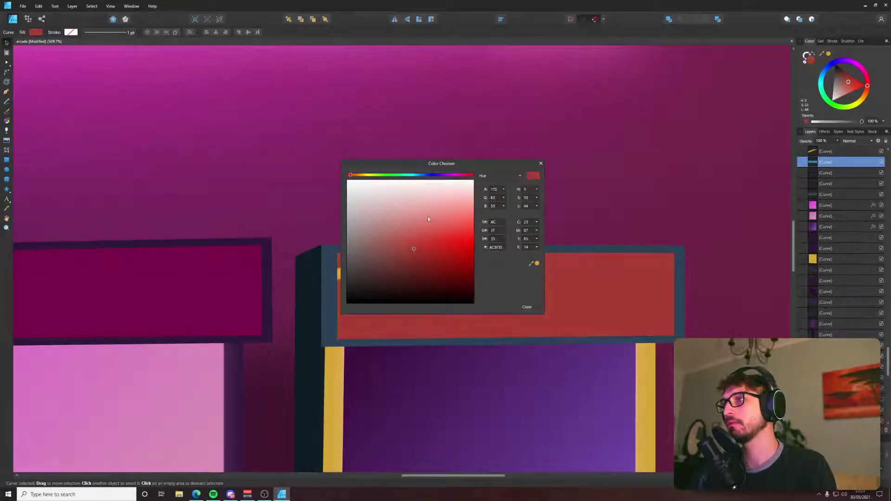
{"action": "key", "text": "Escape"}
Draw a second, longer diagonal stripe below the first on the marquee and fill it with the first stripe's yellow.
{"action": "left_click", "coordinate": [387, 253]}
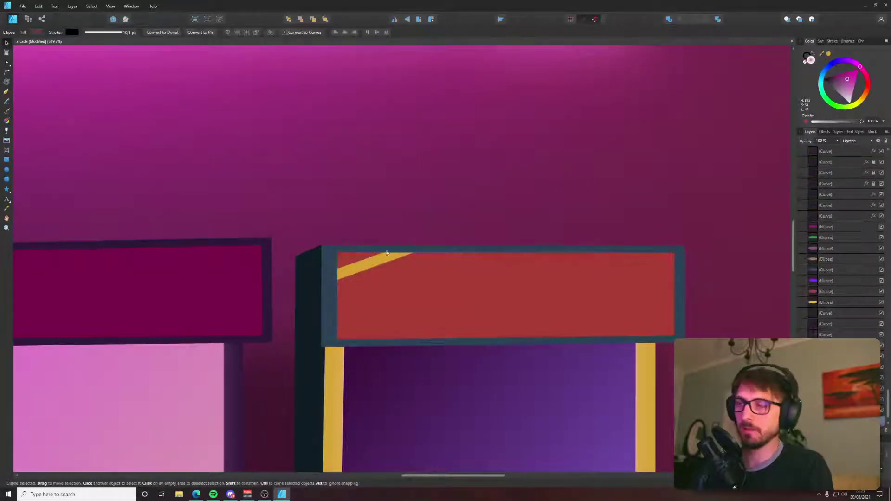
{"action": "key", "text": "p"}
{"action": "left_click", "coordinate": [338, 296]}
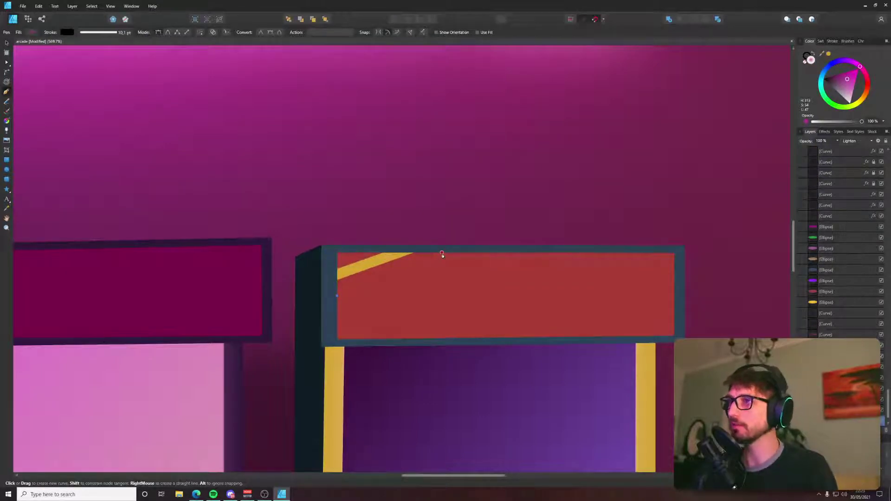
{"action": "left_click", "coordinate": [442, 253]}
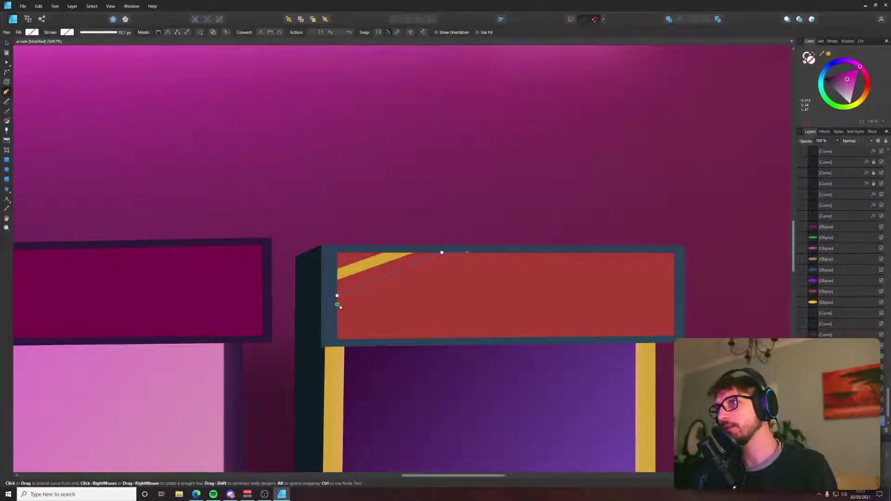
{"action": "left_click", "coordinate": [338, 295]}
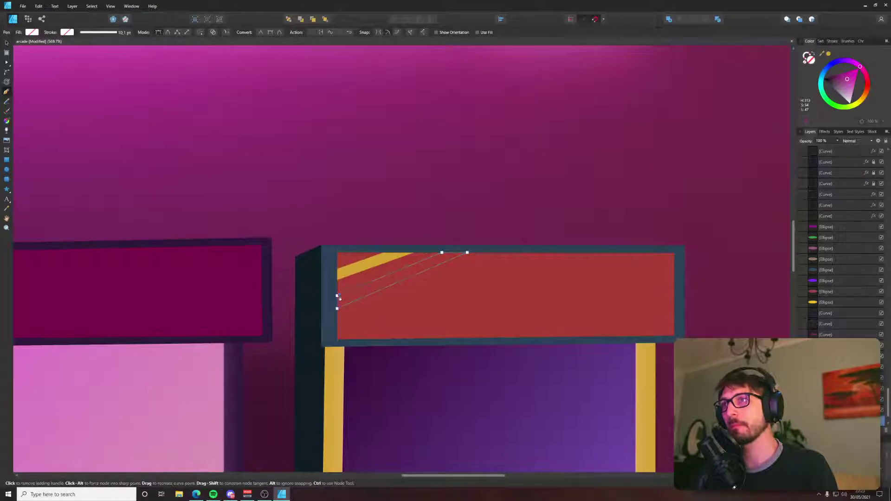
{"action": "key", "text": "i"}
{"action": "left_click", "coordinate": [347, 270]}
{"action": "key", "text": "v"}
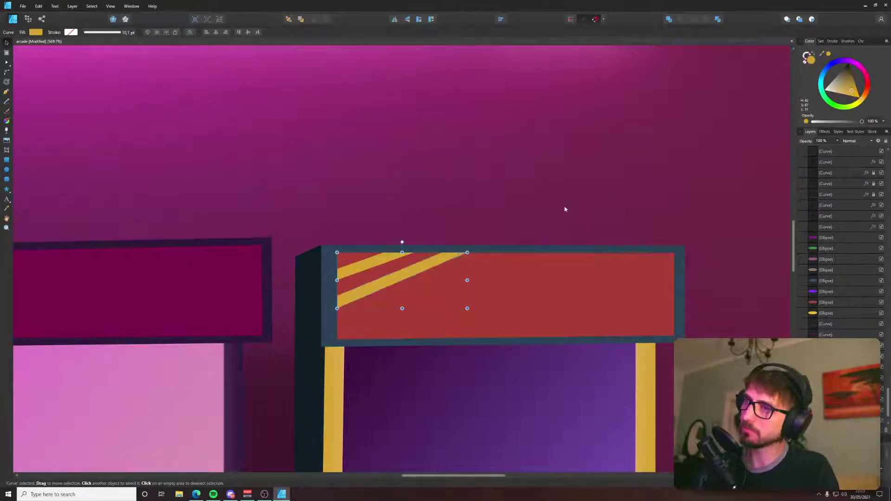
Draw a third, wider diagonal stripe ending at the marquee's lower-left corner and fill it with the same sampled yellow.
{"action": "left_click", "coordinate": [524, 184]}
{"action": "left_click_drag", "start_coordinate": [524, 182], "coordinate": [525, 129]}
{"action": "key", "text": "p"}
{"action": "left_click", "coordinate": [339, 269]}
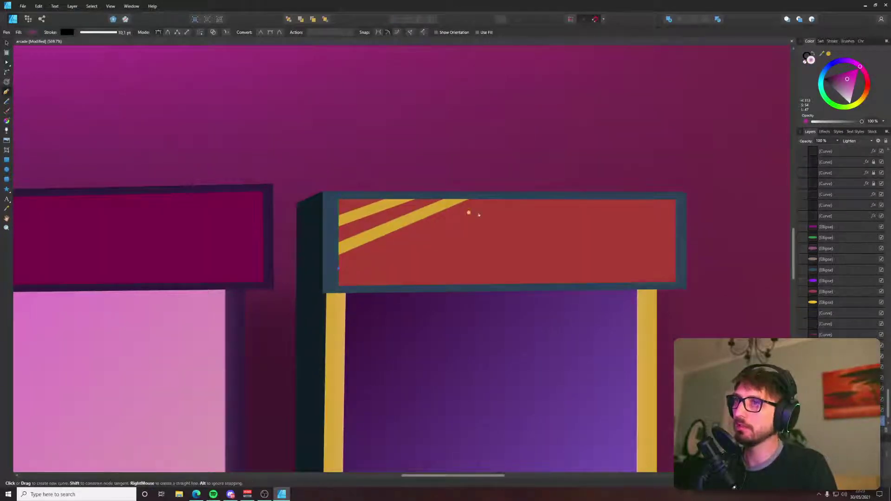
{"action": "left_click", "coordinate": [491, 200]}
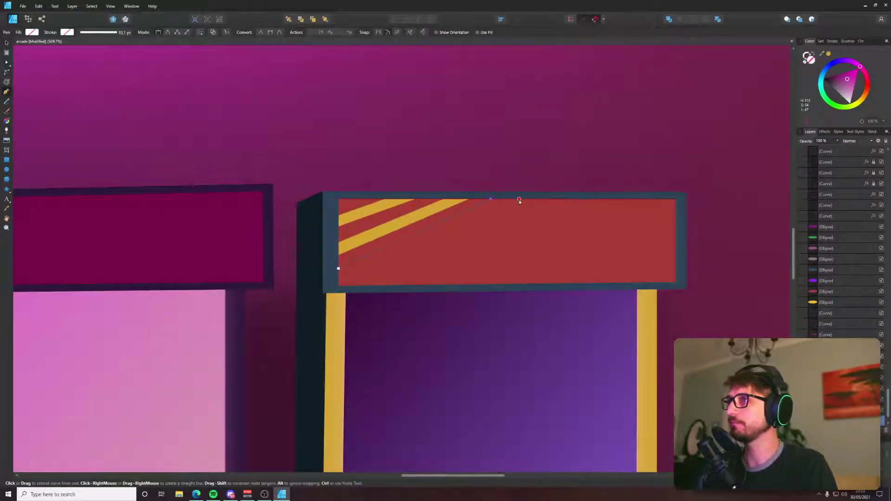
{"action": "left_click", "coordinate": [520, 199]}
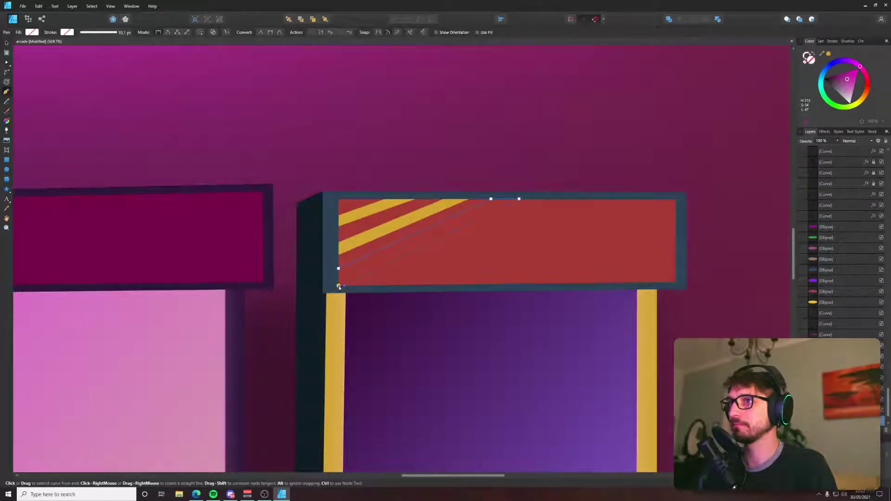
{"action": "left_click", "coordinate": [342, 285]}
{"action": "key", "text": "i"}
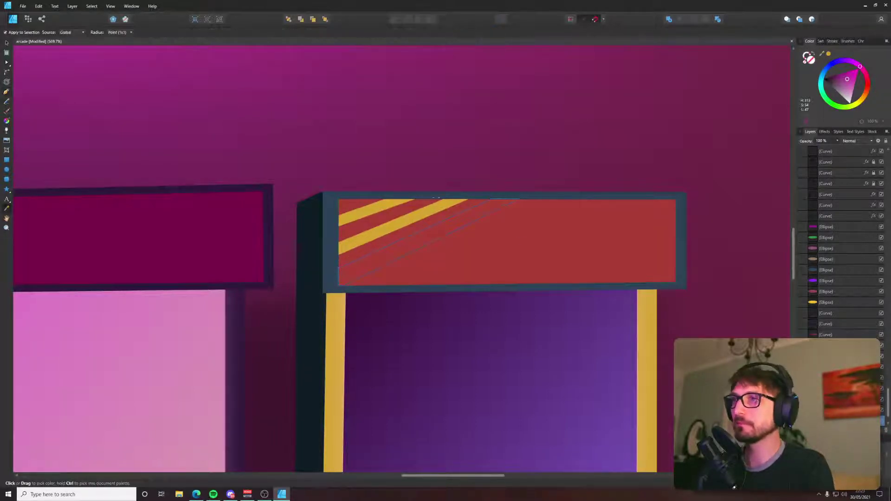
{"action": "left_click", "coordinate": [436, 199]}
{"action": "key", "text": "v"}
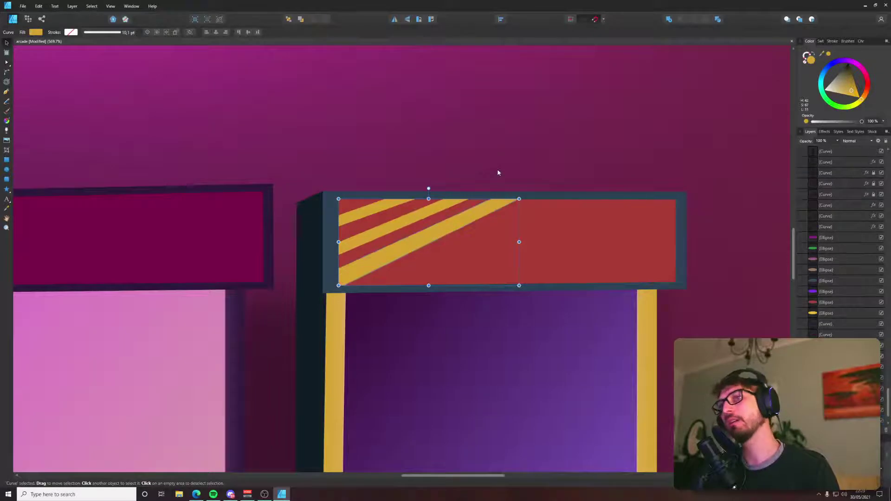
{"action": "key", "text": "alt+Tab"}
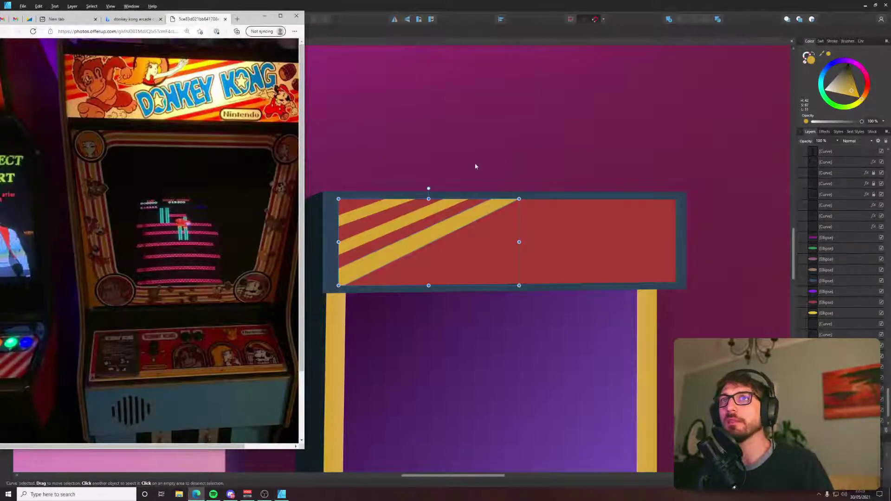
{"action": "key", "text": "alt+Tab"}
{"action": "left_click_drag", "start_coordinate": [547, 141], "coordinate": [448, 133]}
{"action": "left_click", "coordinate": [460, 135]}
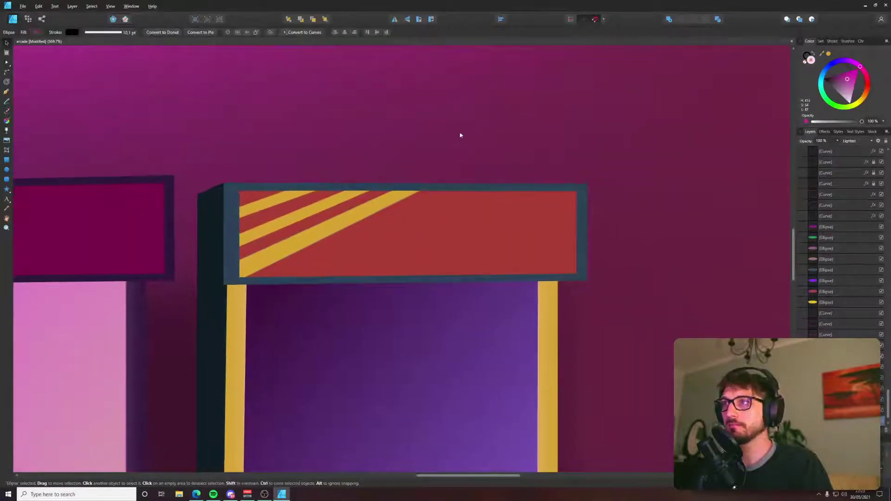
{"action": "key", "text": "p"}
{"action": "left_click", "coordinate": [282, 277]}
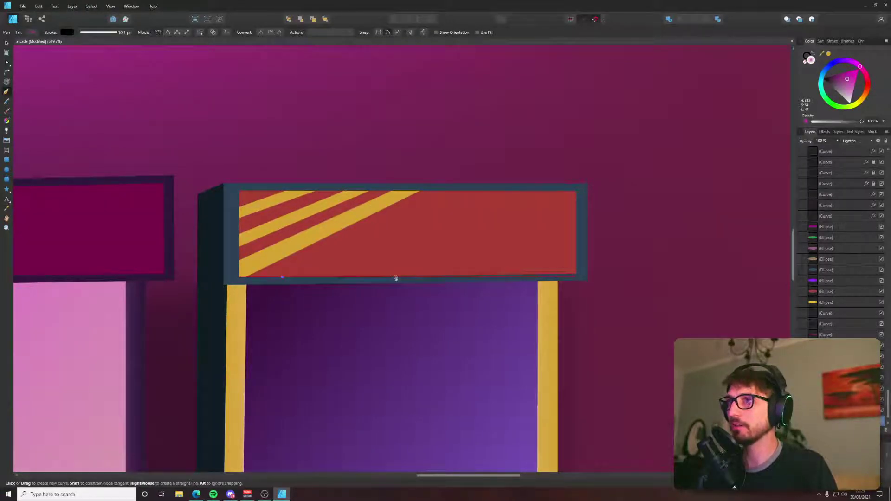
{"action": "scroll", "coordinate": [391, 278], "scroll_direction": "up", "scroll_amount": 3}
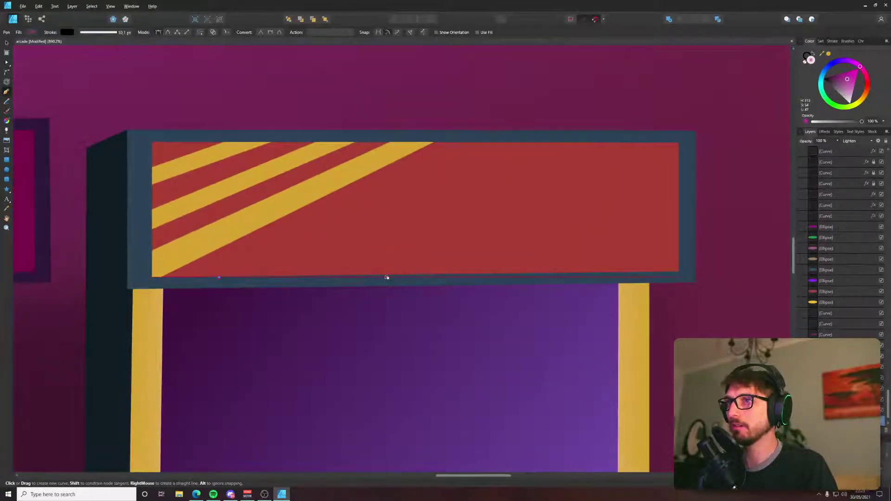
Outline a wide diagonal band with the Pen tool from the marquee's lower edge to its upper-right corner, consulting the reference photo.
{"action": "left_click", "coordinate": [386, 277]}
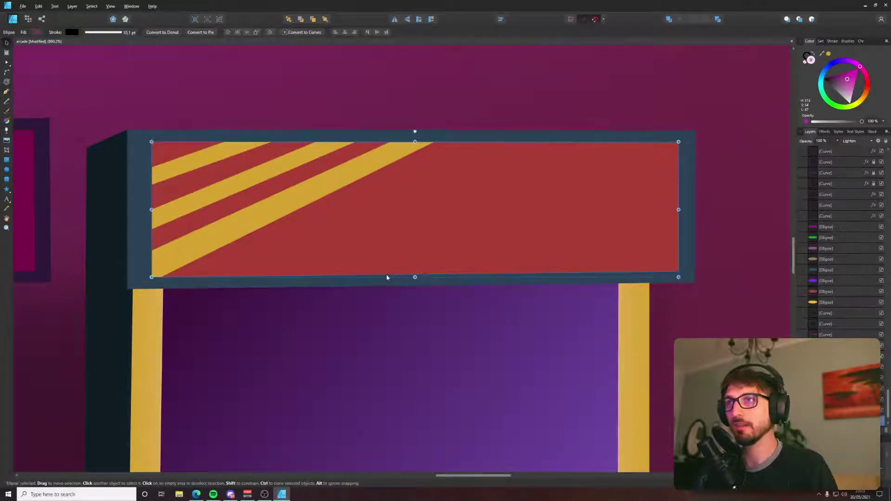
{"action": "key", "text": "a"}
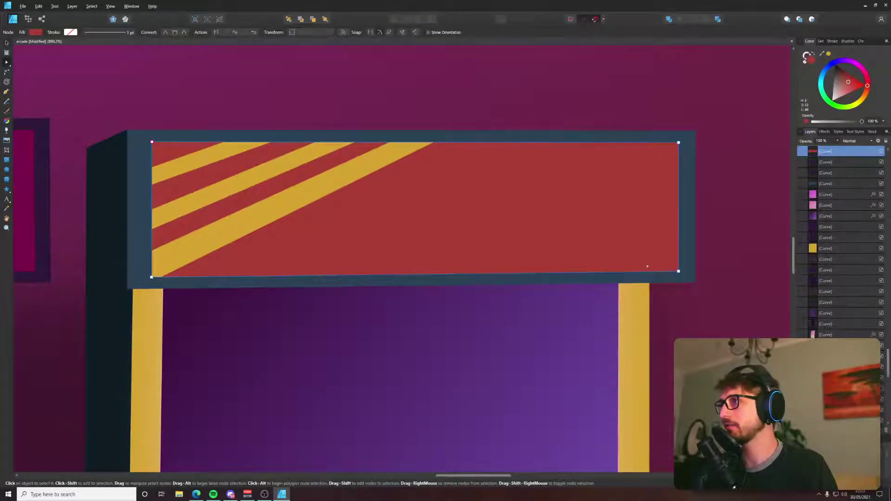
{"action": "key", "text": "p"}
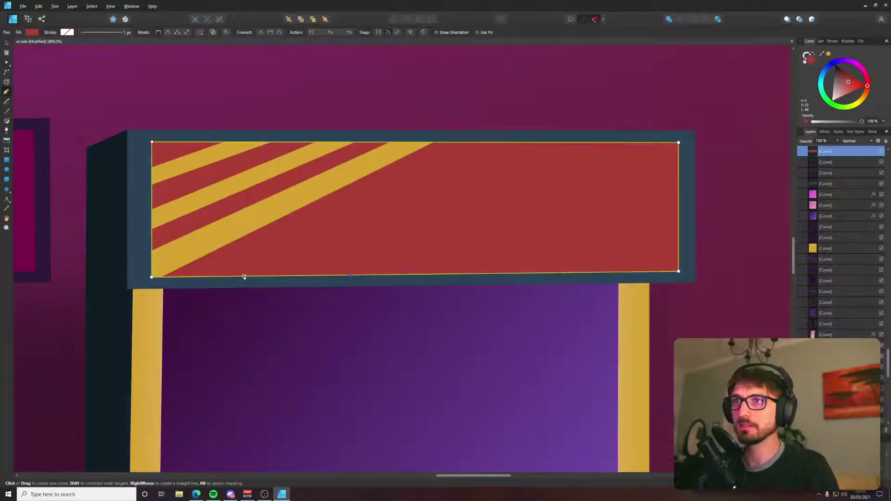
{"action": "left_click", "coordinate": [220, 278]}
{"action": "left_click", "coordinate": [350, 276]}
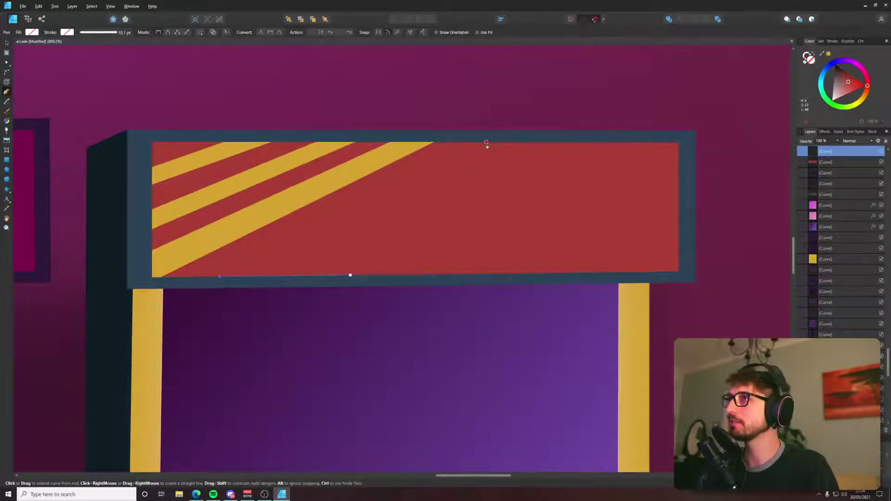
{"action": "left_click_drag", "start_coordinate": [486, 142], "coordinate": [588, 142]}
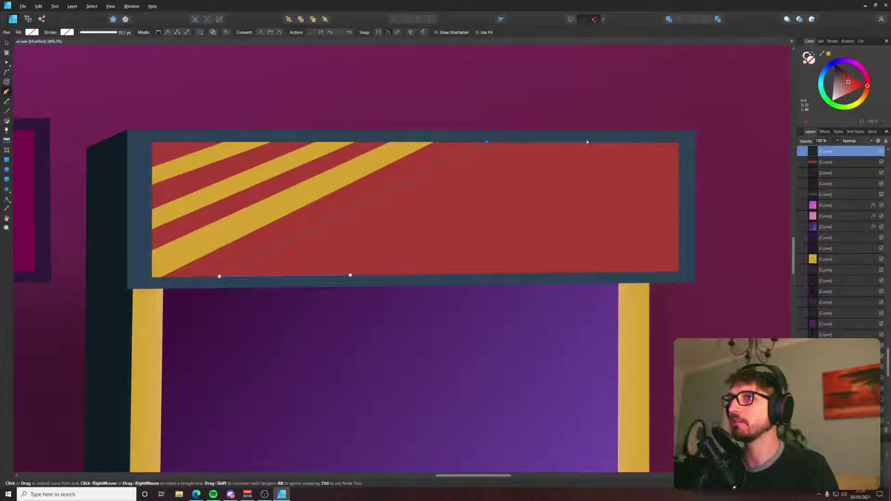
{"action": "key", "text": "alt+Tab"}
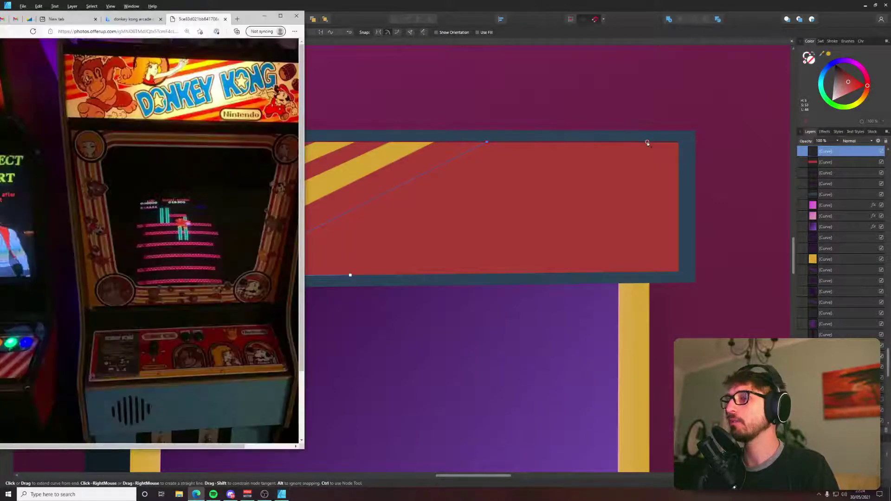
{"action": "key", "text": "alt+Tab"}
{"action": "left_click", "coordinate": [679, 142]}
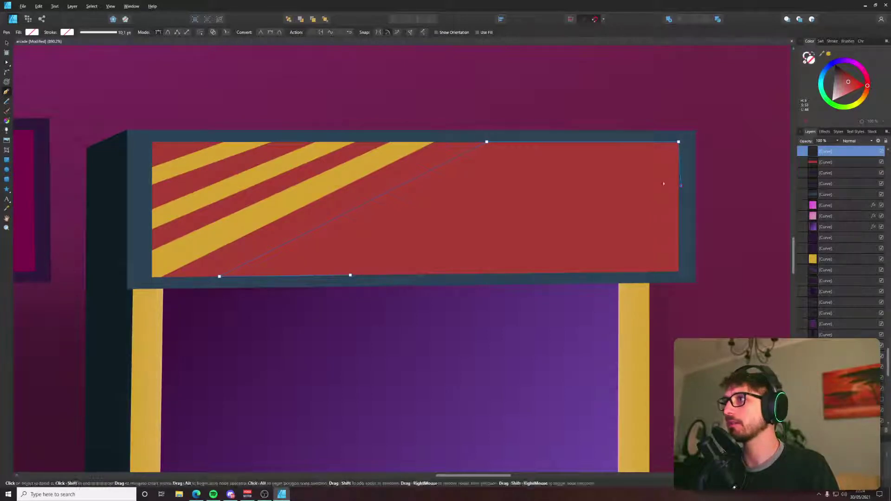
{"action": "left_click", "coordinate": [350, 276]}
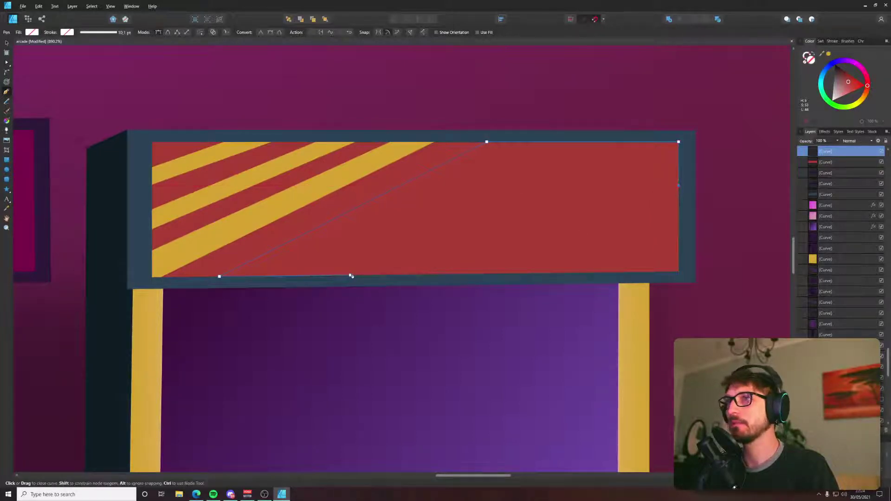
Widen the outlined diagonal band by moving its lower-right node further right along the marquee's lower edge, checking the reference photo.
{"action": "key", "text": "a"}
{"action": "left_click_drag", "start_coordinate": [350, 277], "coordinate": [442, 276]}
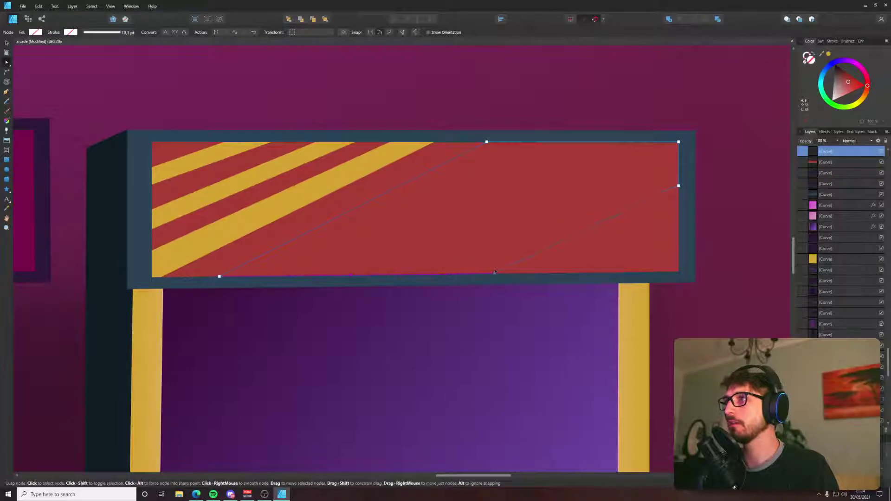
{"action": "left_click", "coordinate": [523, 249], "text": "shift"}
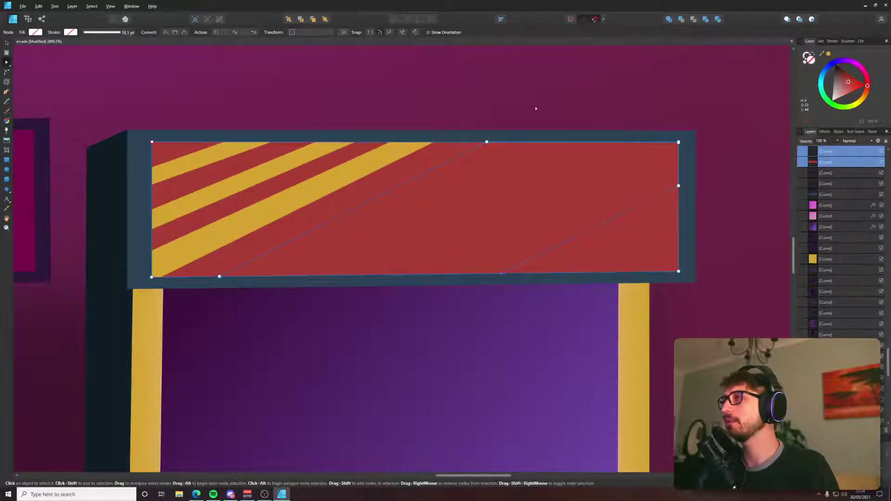
{"action": "key", "text": "alt+Tab"}
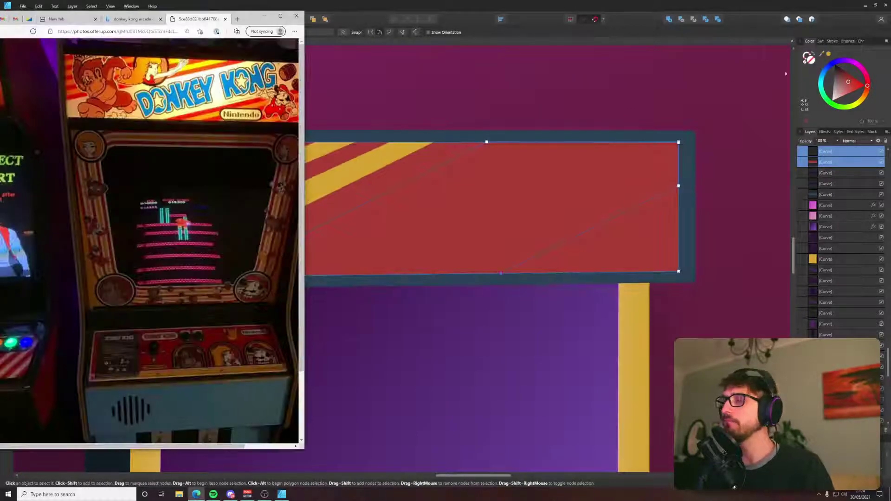
{"action": "key", "text": "alt+Tab"}
{"action": "key", "text": "i"}
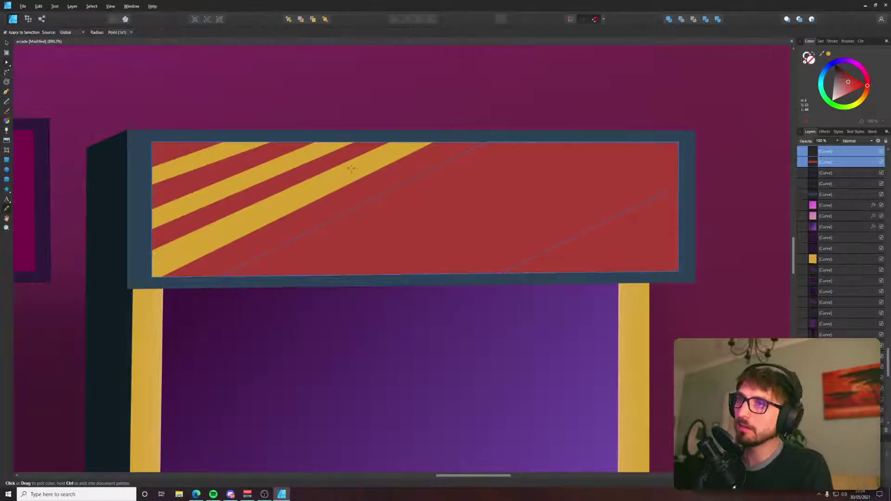
{"action": "left_click", "coordinate": [353, 168]}
{"action": "key", "text": "v"}
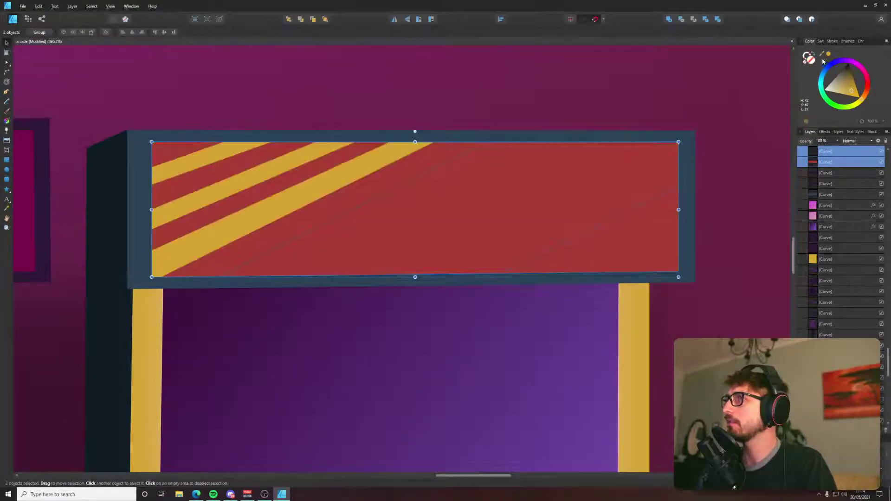
{"action": "key", "text": "i"}
{"action": "left_click", "coordinate": [622, 125]}
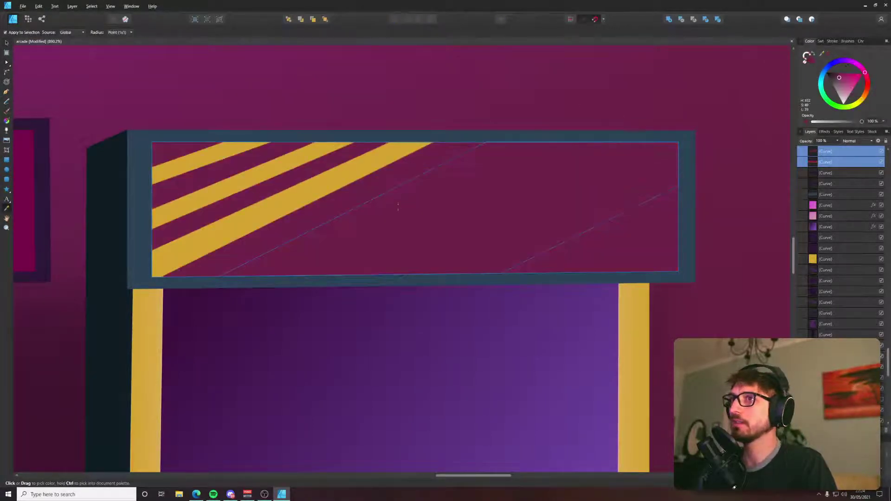
{"action": "key", "text": "ctrl+z"}
{"action": "key", "text": "v"}
{"action": "left_click", "coordinate": [402, 190]}
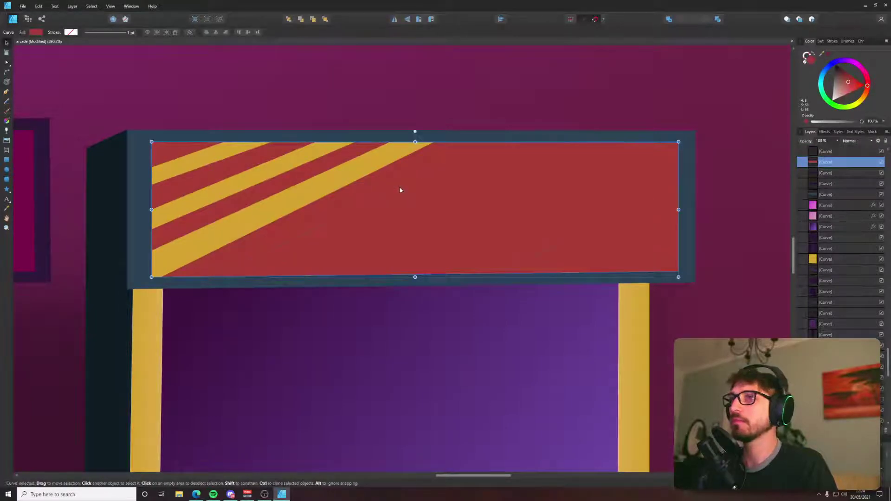
{"action": "left_click", "coordinate": [398, 190], "text": "shift"}
{"action": "key", "text": "ctrl+z"}
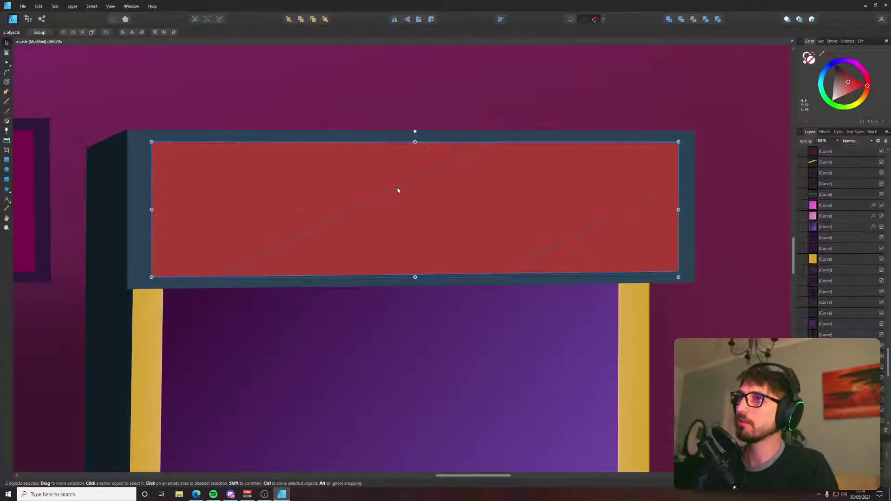
{"action": "key", "text": "ctrl+shift+z"}
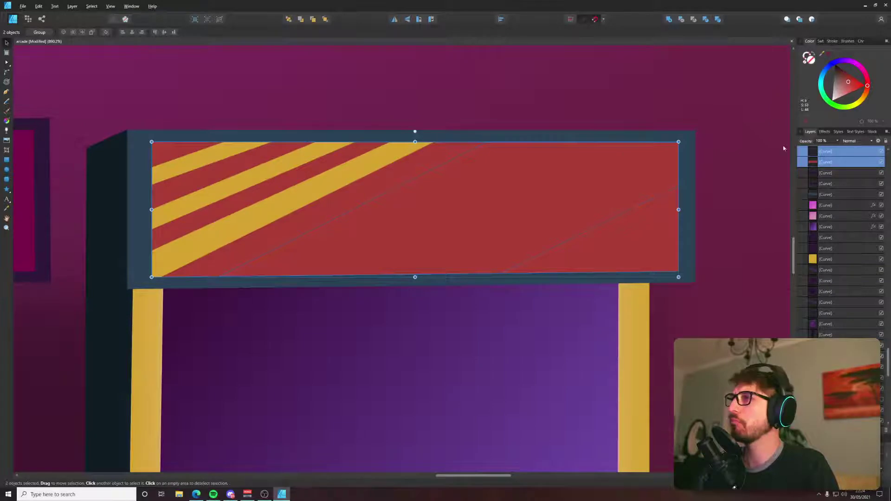
Fill the wide diagonal band on the marquee with a light yellow, brighter than the narrow stripes, and review the whole scene.
{"action": "left_click", "coordinate": [825, 153]}
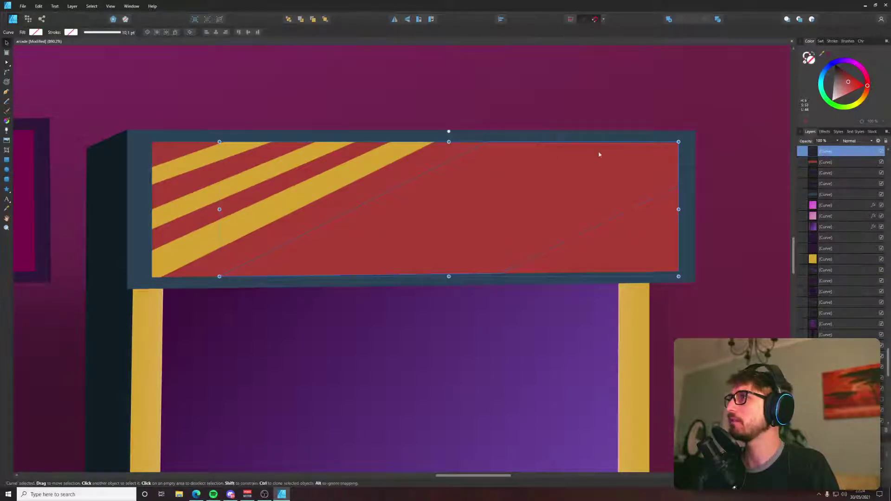
{"action": "left_click", "coordinate": [855, 90]}
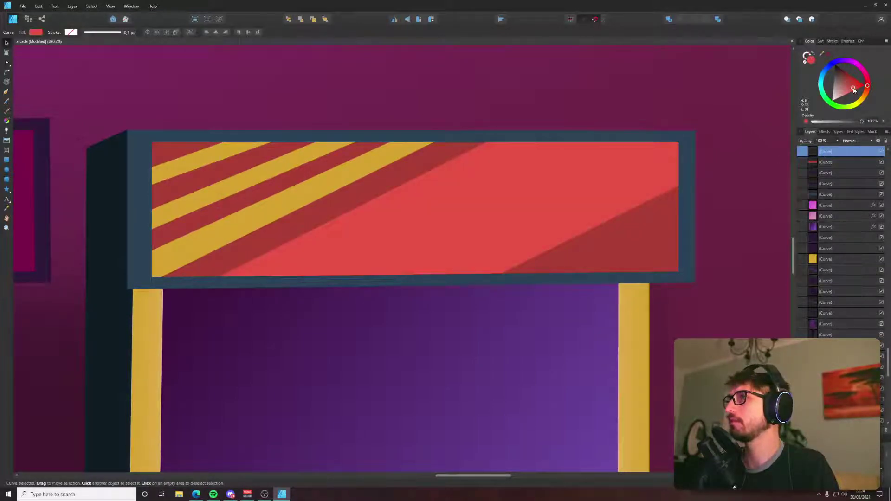
{"action": "left_click_drag", "start_coordinate": [859, 102], "coordinate": [867, 95]}
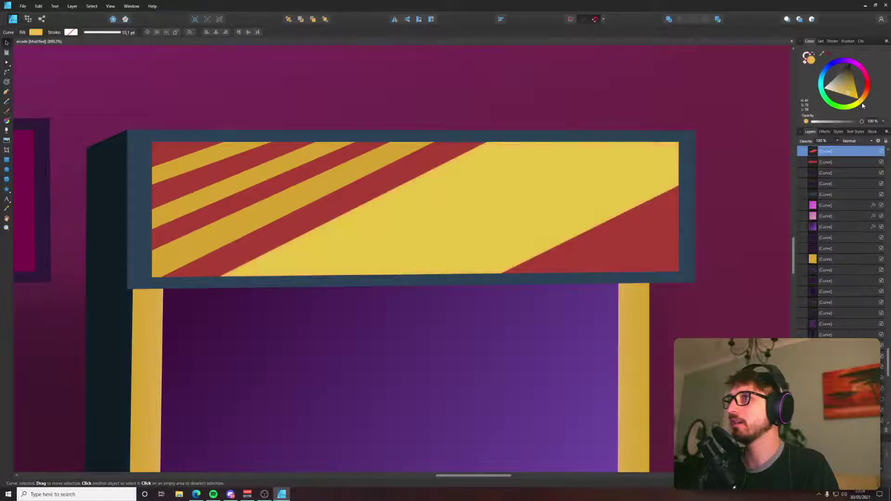
{"action": "left_click", "coordinate": [691, 74]}
{"action": "scroll", "coordinate": [691, 82], "scroll_direction": "down", "scroll_amount": 1}
{"action": "scroll", "coordinate": [680, 83], "scroll_direction": "down", "scroll_amount": 8}
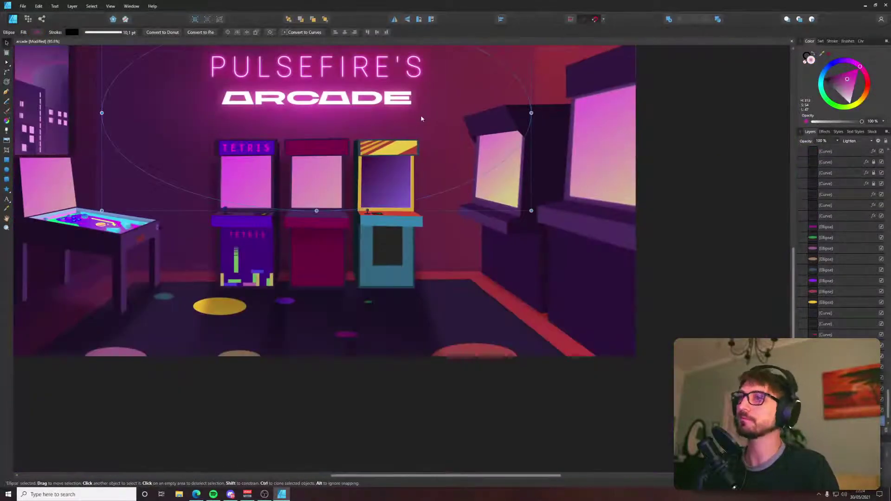
{"action": "left_click", "coordinate": [693, 132]}
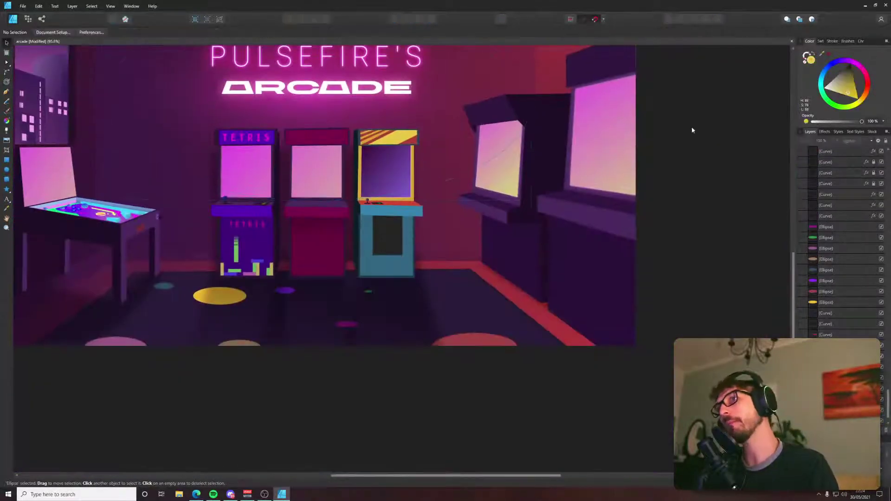
Add the art text "DONKEY" on the third cabinet's marquee, after the reference photo.
{"action": "scroll", "coordinate": [397, 144], "scroll_direction": "up", "scroll_amount": 6}
{"action": "key", "text": "alt+Tab"}
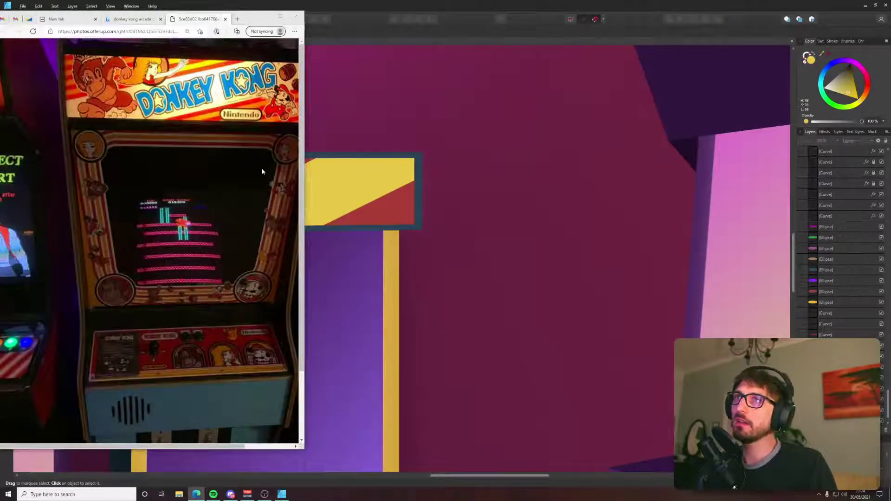
{"action": "key", "text": "alt+Tab"}
{"action": "key", "text": "t"}
{"action": "left_click", "coordinate": [245, 205]}
{"action": "scroll", "coordinate": [265, 211], "scroll_direction": "up", "scroll_amount": 2}
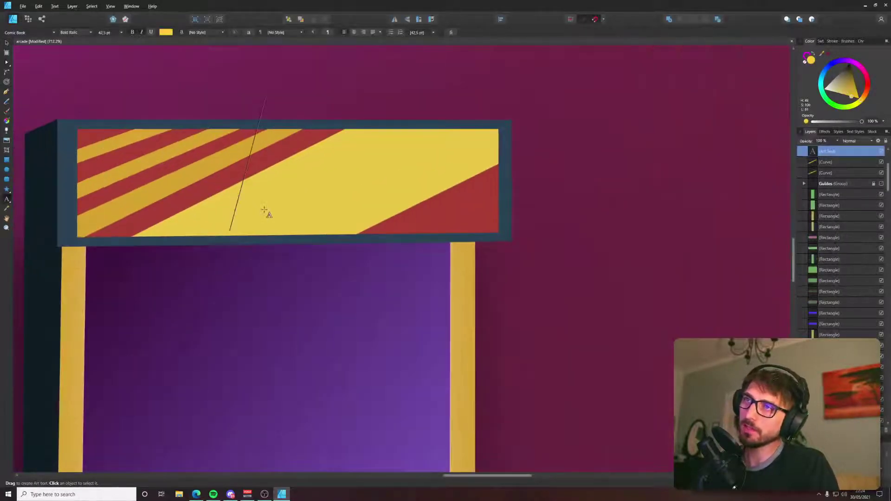
{"action": "type", "text": "DONKEY"}
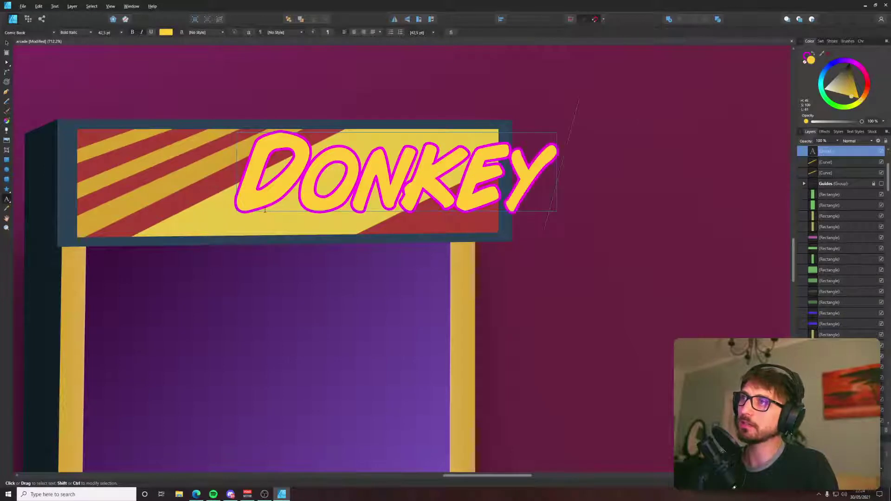
{"action": "key", "text": "Escape"}
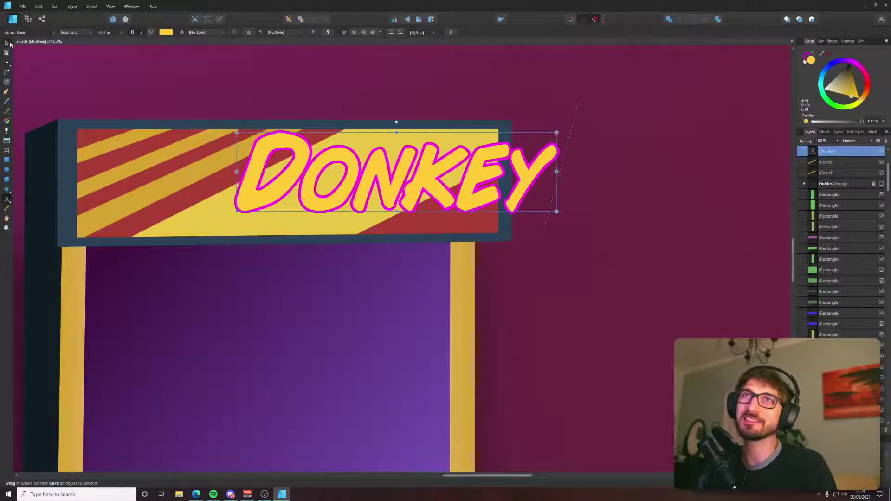
Move the DONKEY text over the yellow band, then shear and rotate it to rise along the diagonal like the reference logo.
{"action": "left_click_drag", "start_coordinate": [395, 136], "coordinate": [315, 155]}
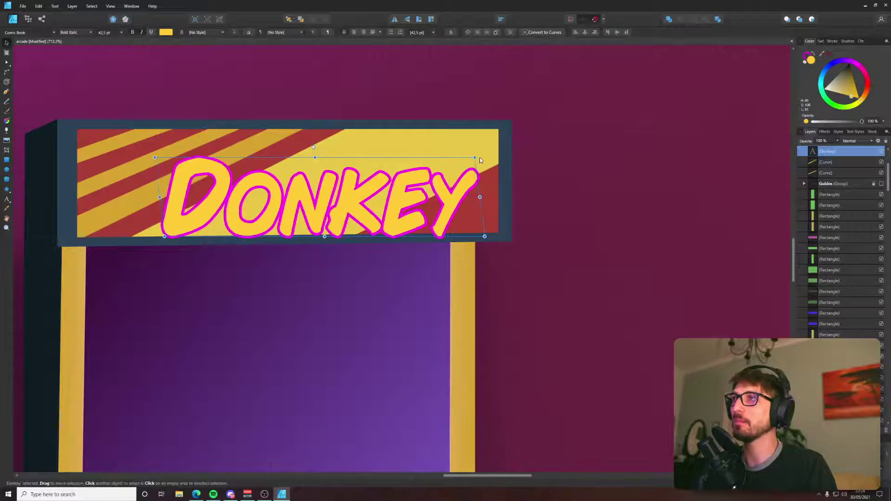
{"action": "left_click_drag", "start_coordinate": [481, 160], "coordinate": [443, 125]}
{"action": "key", "text": "alt+Tab"}
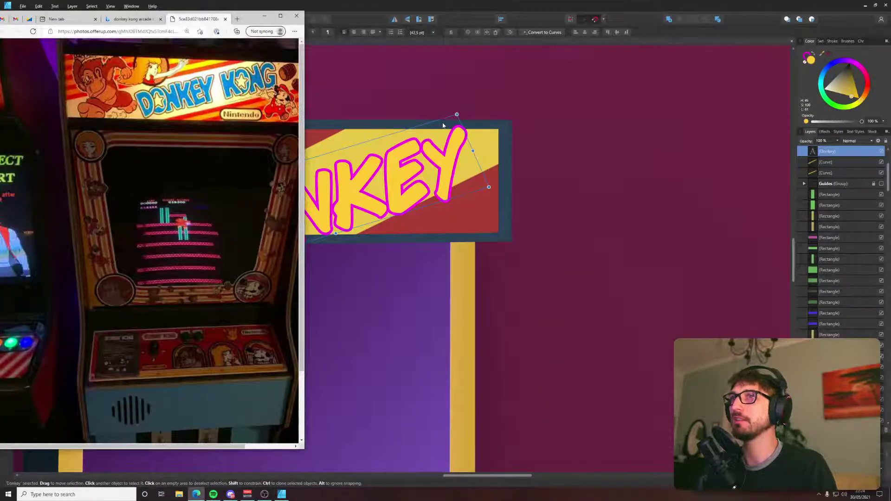
{"action": "key", "text": "alt+Tab"}
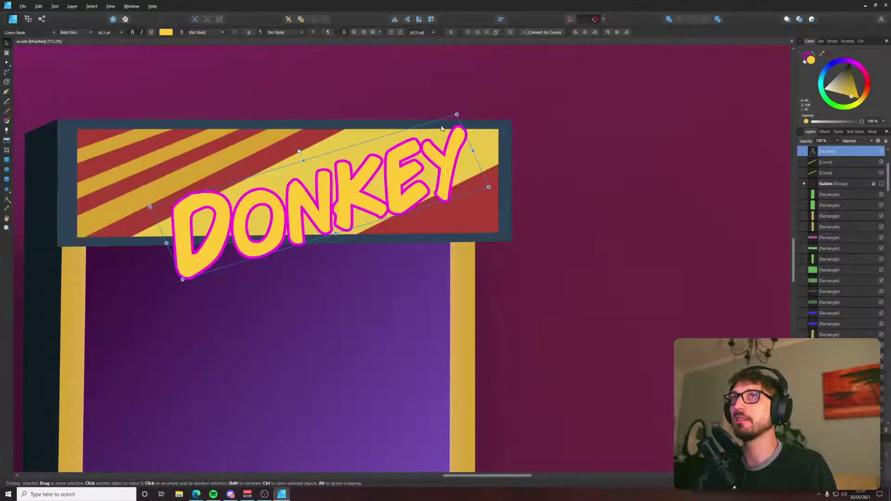
Tighten the DONKEY text's tracking to -30 ‰.
{"action": "left_click", "coordinate": [861, 41]}
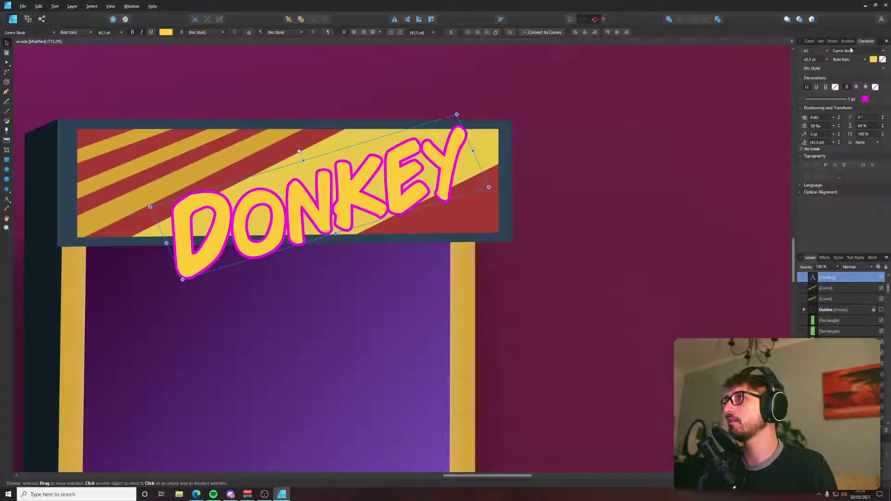
{"action": "left_click", "coordinate": [835, 126]}
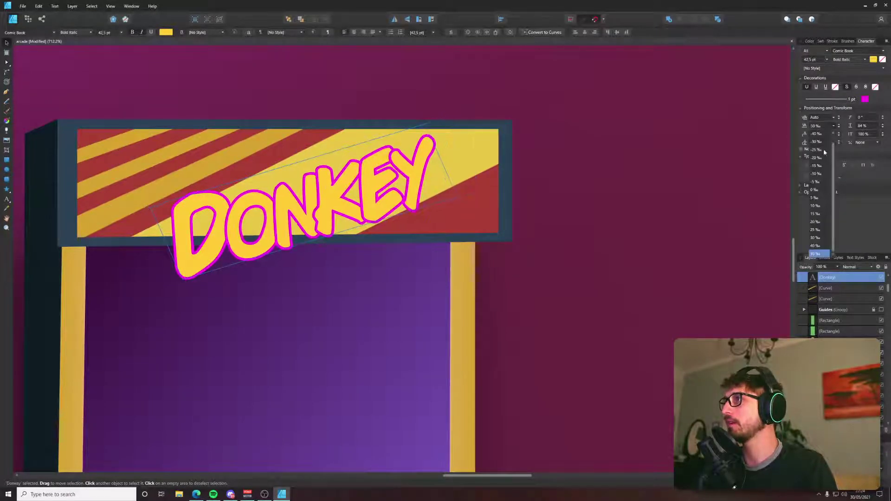
{"action": "left_click", "coordinate": [819, 142]}
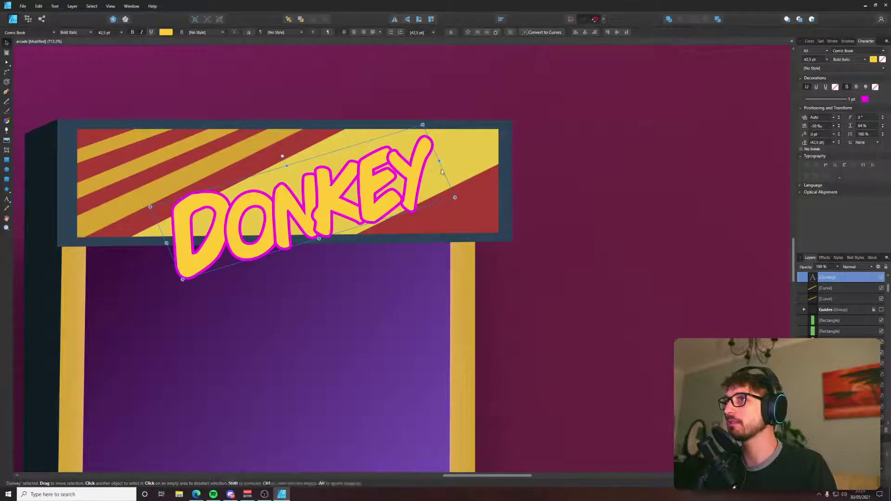
Scale the DONKEY text down to about 19.3 pt and slant it to fit along the yellow band's upper edge, comparing with the photo.
{"action": "left_click_drag", "start_coordinate": [431, 139], "coordinate": [320, 204]}
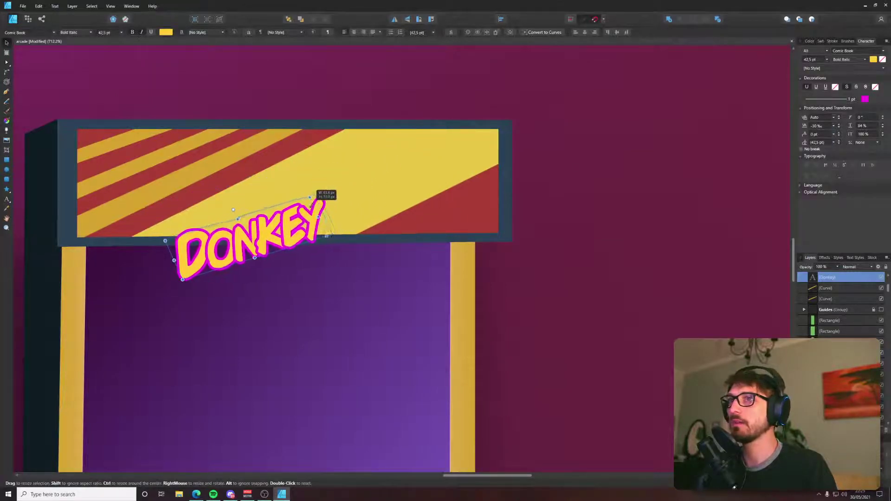
{"action": "left_click_drag", "start_coordinate": [250, 250], "coordinate": [278, 143]}
{"action": "key", "text": "alt+Tab"}
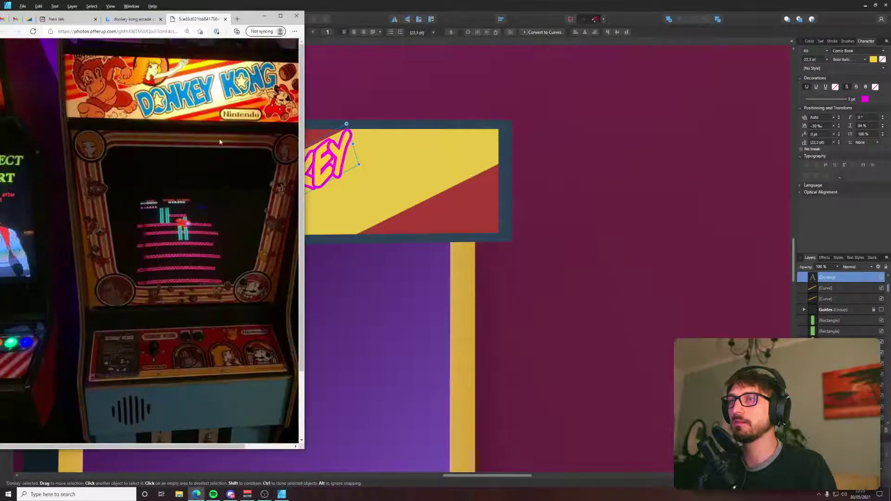
{"action": "key", "text": "alt+Tab"}
{"action": "left_click_drag", "start_coordinate": [228, 237], "coordinate": [237, 230]}
{"action": "mouse_move", "coordinate": [295, 183]}
{"action": "left_mouse_down"}
{"action": "mouse_move", "coordinate": [307, 181]}
{"action": "mouse_move", "coordinate": [288, 181]}
{"action": "left_mouse_up"}
{"action": "key", "text": "alt+Tab"}
{"action": "key", "text": "alt+Tab"}
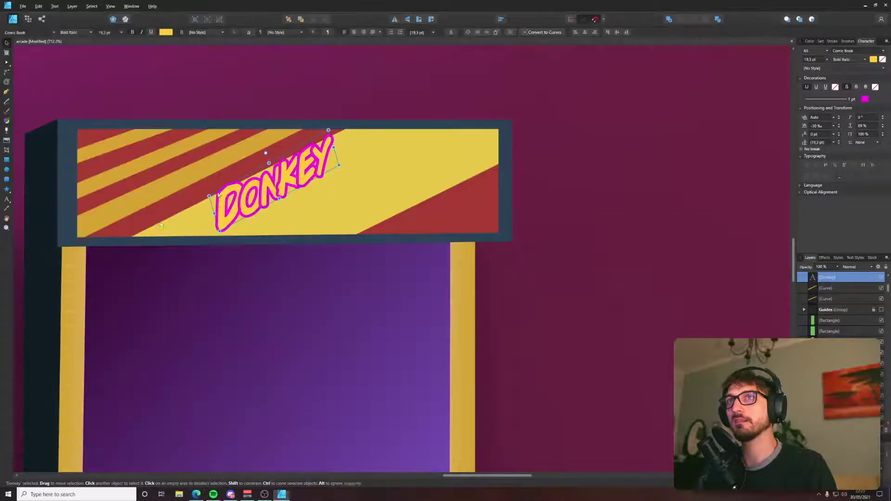
Place a copy of the DONKEY text lower right on the band and change its wording to "KONG".
{"action": "left_click_drag", "start_coordinate": [257, 197], "coordinate": [360, 196]}
{"action": "double_click", "coordinate": [360, 196]}
{"action": "type", "text": "KONG"}
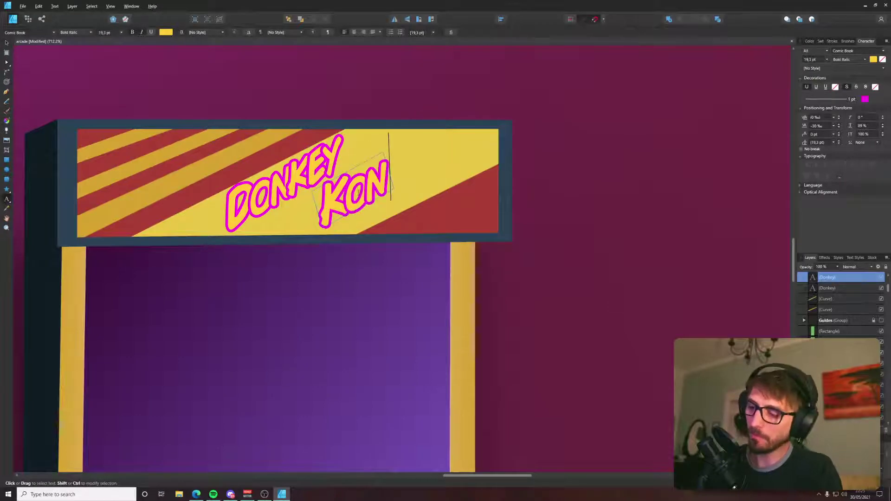
{"action": "left_click", "coordinate": [8, 42]}
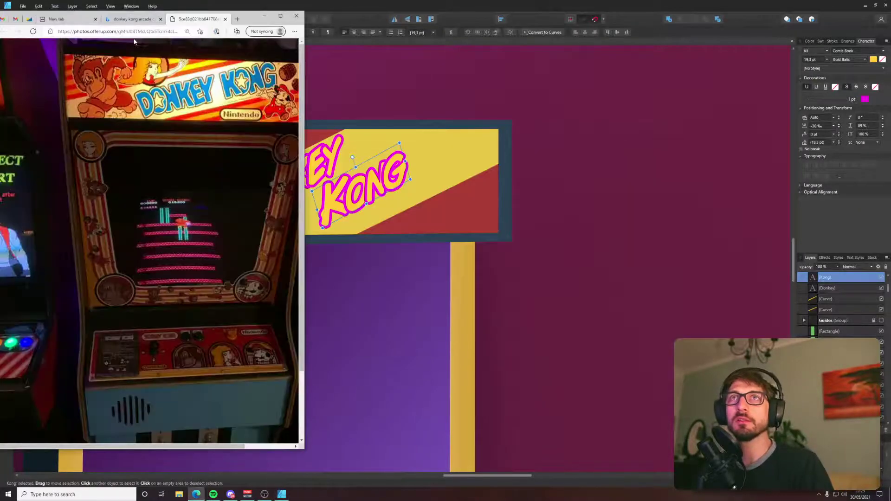
Fill both the DONKEY and KONG texts with the light blue sampled from the cabinet's control panel front, consulting the reference photo.
{"action": "left_click", "coordinate": [280, 182], "text": "shift"}
{"action": "key", "text": "alt+Tab"}
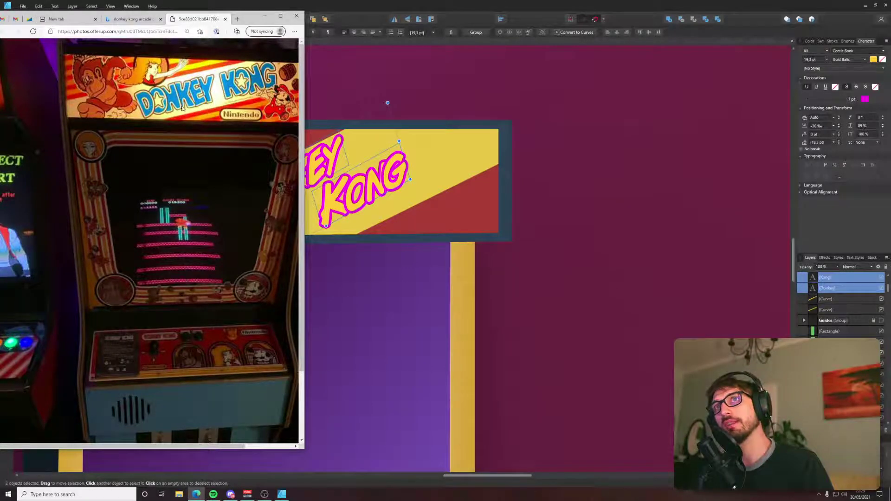
{"action": "key", "text": "alt+Tab"}
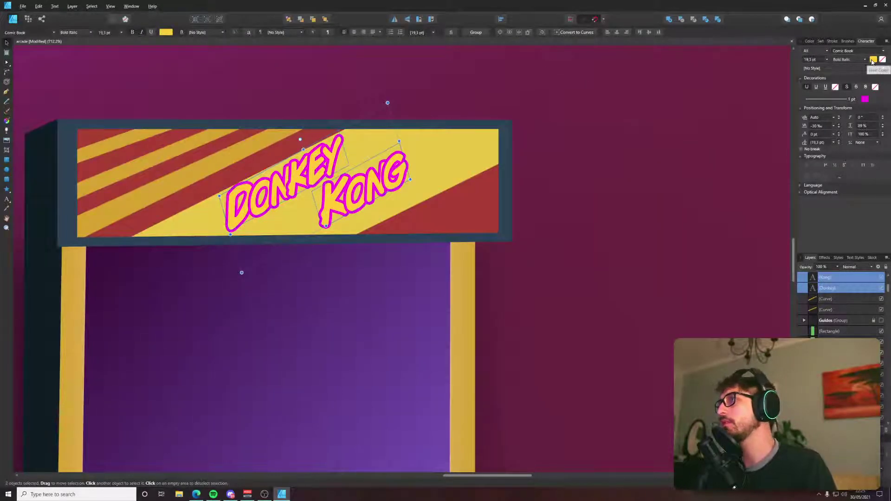
{"action": "key", "text": "alt+Tab"}
{"action": "key", "text": "alt+Tab"}
{"action": "scroll", "coordinate": [633, 171], "scroll_direction": "down", "scroll_amount": 7}
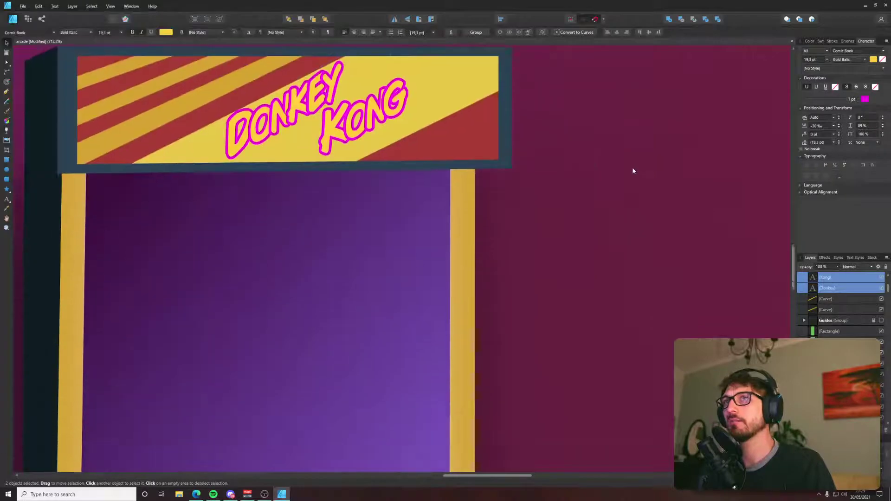
{"action": "left_click_drag", "start_coordinate": [633, 170], "coordinate": [557, 191]}
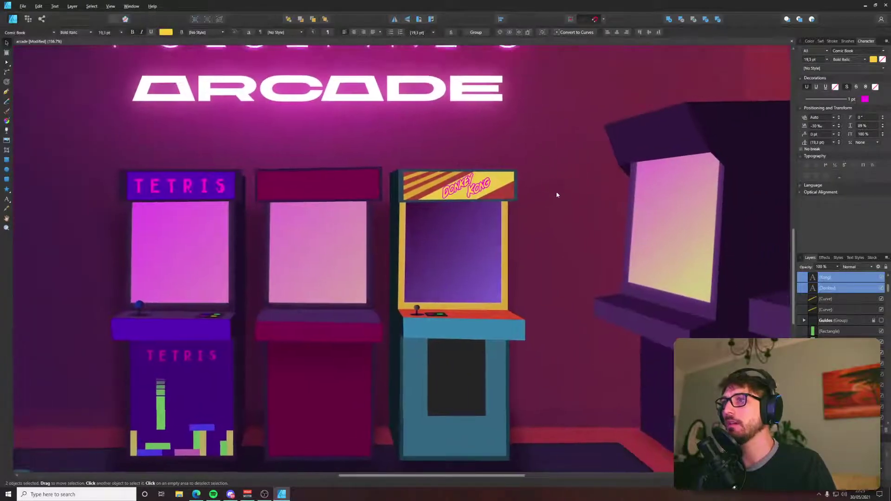
{"action": "left_click", "coordinate": [874, 59]}
{"action": "left_click_drag", "start_coordinate": [868, 72], "coordinate": [486, 334]}
{"action": "left_click", "coordinate": [876, 73]}
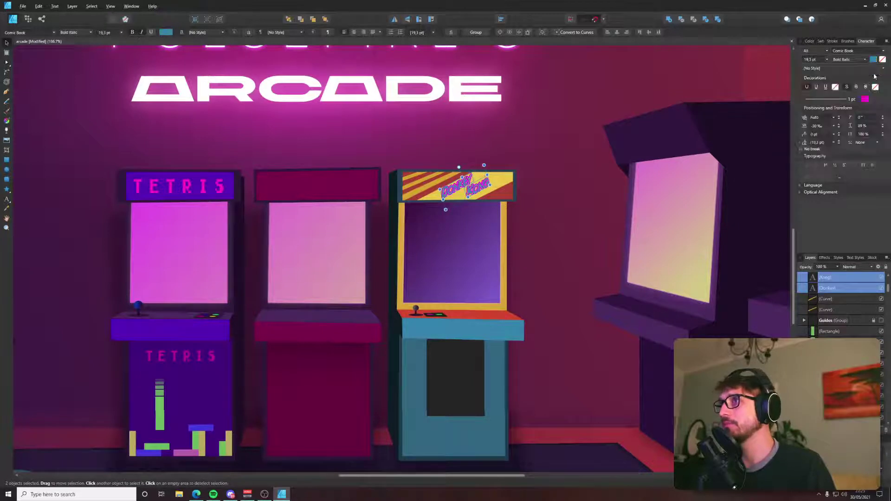
{"action": "key", "text": "alt+Tab"}
{"action": "key", "text": "alt+Tab"}
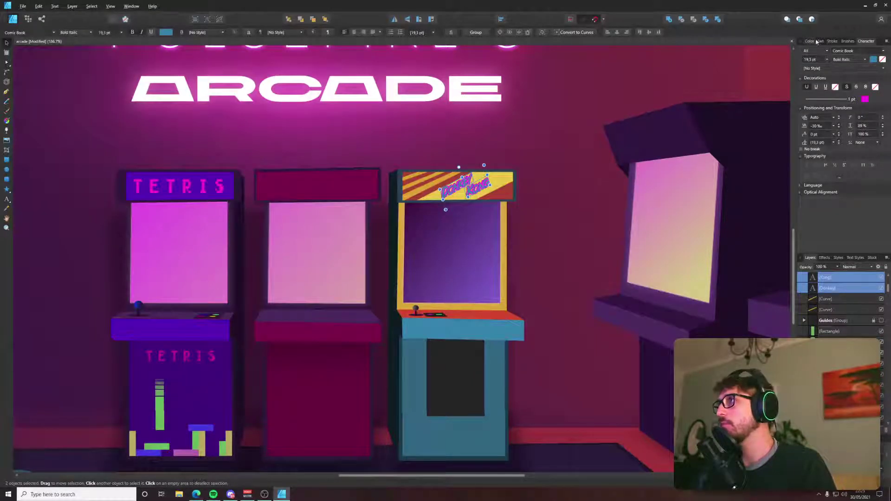
Outline both the DONKEY and KONG texts in the yellow sampled from the marquee band.
{"action": "left_click", "coordinate": [816, 40]}
{"action": "left_click_drag", "start_coordinate": [822, 53], "coordinate": [500, 178]}
{"action": "key", "text": "alt+Tab"}
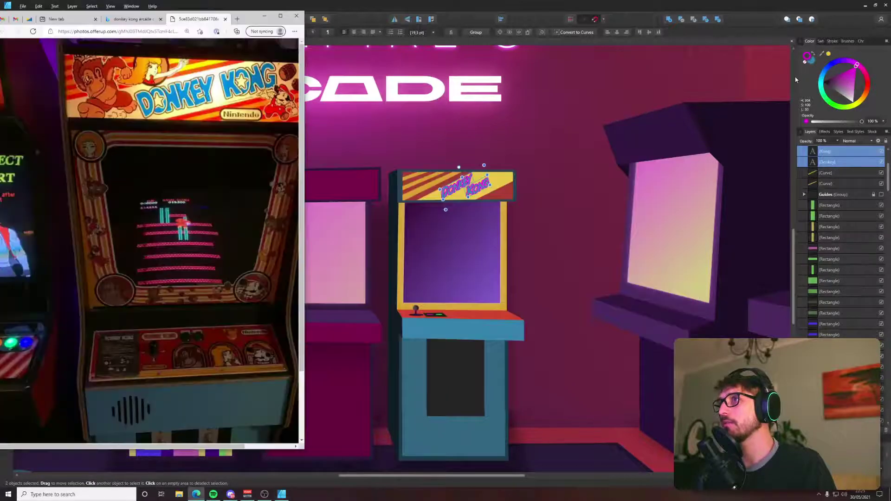
{"action": "left_click", "coordinate": [831, 55]}
{"action": "left_click", "coordinate": [829, 54]}
{"action": "scroll", "coordinate": [528, 155], "scroll_direction": "up", "scroll_amount": 5}
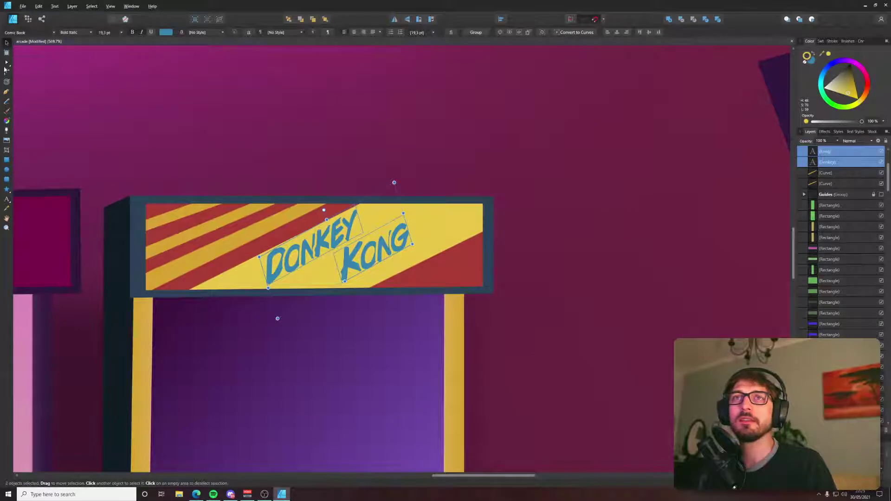
Try to offset the shapes of the DONKEY and KONG texts with the Contour tool.
{"action": "left_click", "coordinate": [7, 82]}
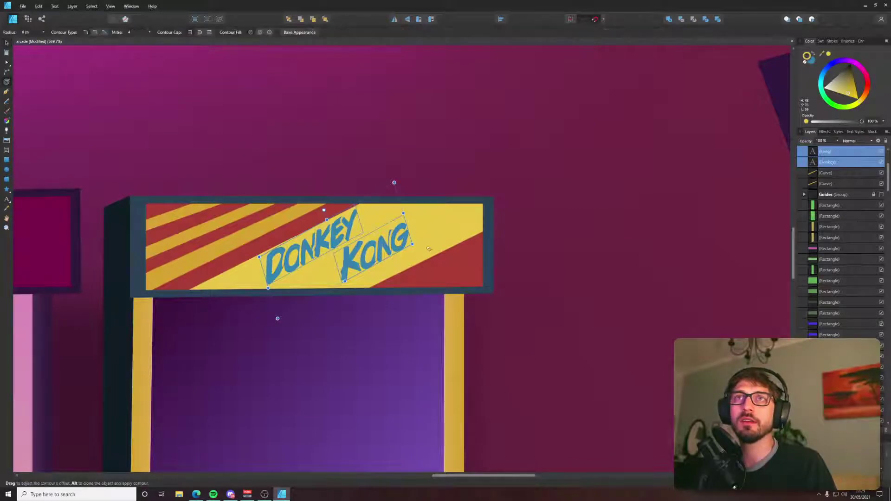
{"action": "mouse_move", "coordinate": [410, 235]}
{"action": "left_mouse_down"}
{"action": "mouse_move", "coordinate": [428, 226]}
{"action": "mouse_move", "coordinate": [390, 236]}
{"action": "mouse_move", "coordinate": [423, 221]}
{"action": "mouse_move", "coordinate": [408, 226]}
{"action": "left_mouse_up"}
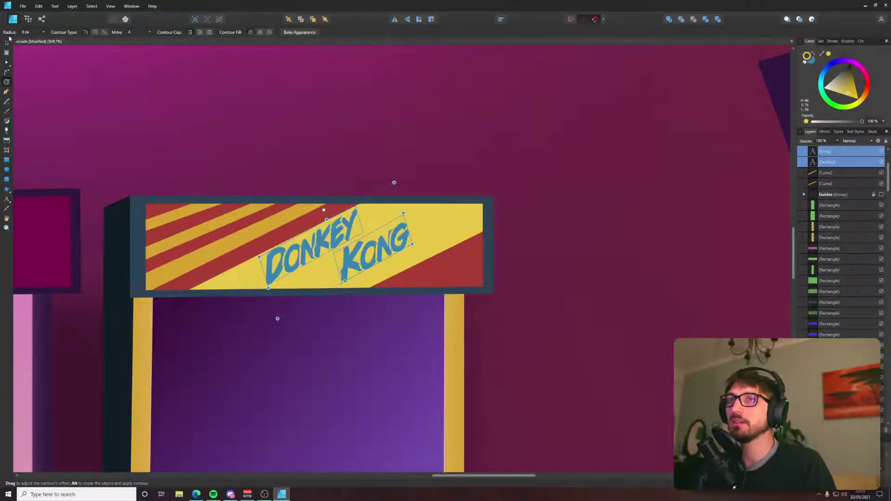
{"action": "left_click", "coordinate": [7, 42]}
Try a black outline on the DONKEY and KONG texts, comparing the logo with the reference photo.
{"action": "scroll", "coordinate": [377, 222], "scroll_direction": "up", "scroll_amount": 5}
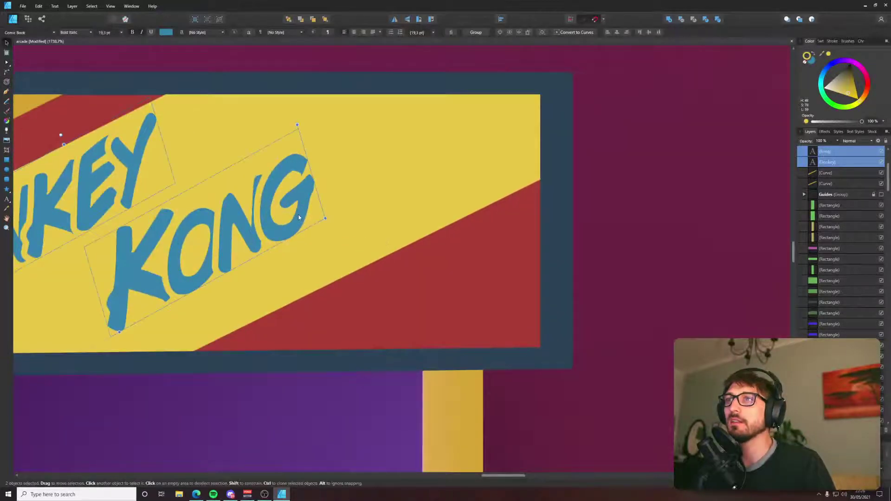
{"action": "scroll", "coordinate": [377, 222], "scroll_direction": "left", "scroll_amount": 2}
{"action": "scroll", "coordinate": [377, 222], "scroll_direction": "down", "scroll_amount": 5}
{"action": "key", "text": "alt+Tab"}
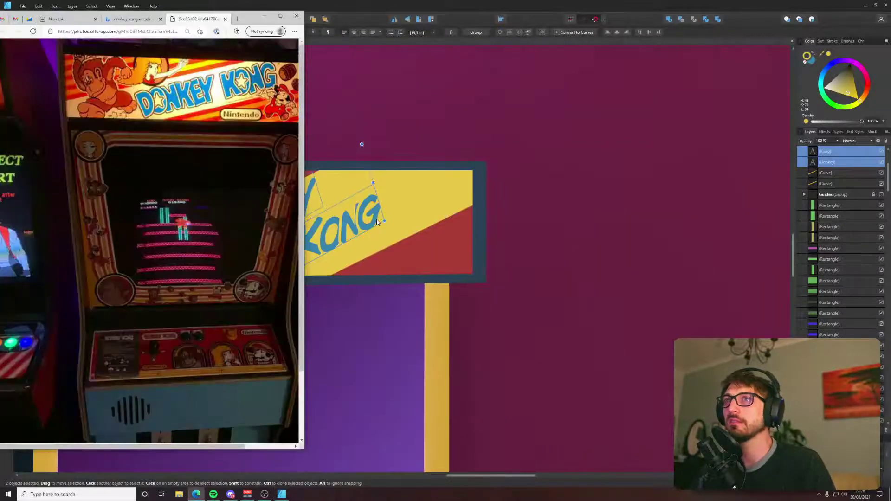
{"action": "key", "text": "alt+Tab"}
{"action": "left_click_drag", "start_coordinate": [849, 83], "coordinate": [849, 65]}
{"action": "key", "text": "alt+Tab"}
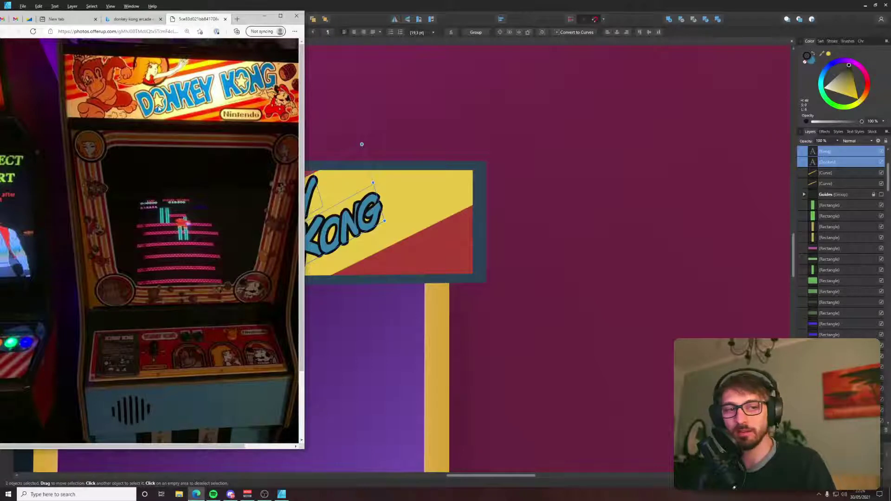
{"action": "scroll", "coordinate": [346, 183], "scroll_direction": "down", "scroll_amount": 10}
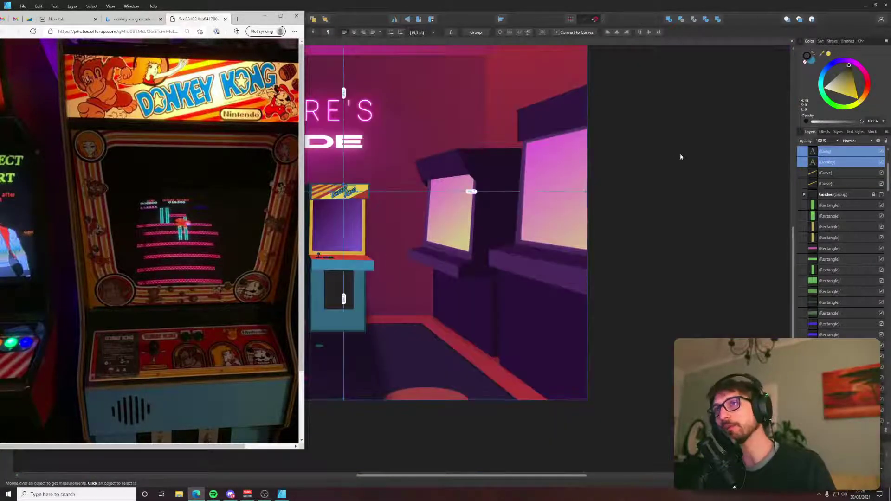
{"action": "left_click", "coordinate": [681, 157]}
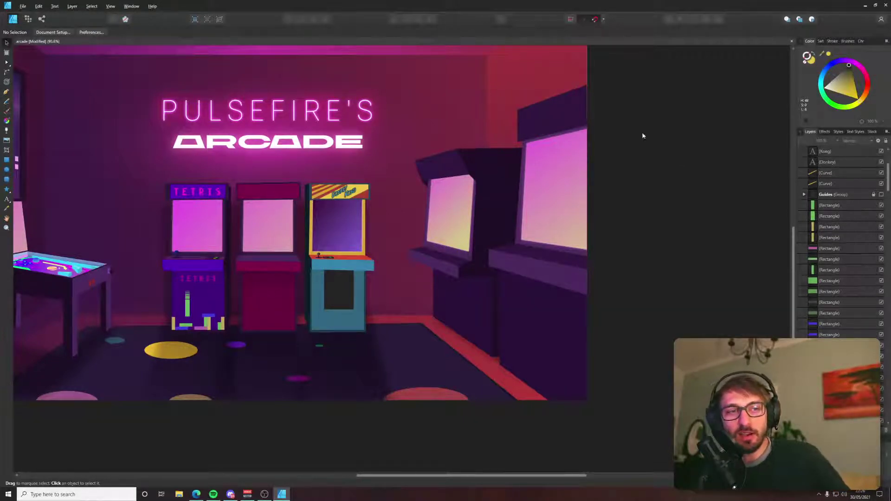
Set the outline of both the DONKEY and KONG texts back to the marquee yellow and check the whole artboard.
{"action": "scroll", "coordinate": [344, 191], "scroll_direction": "up", "scroll_amount": 8}
{"action": "left_click", "coordinate": [329, 201]}
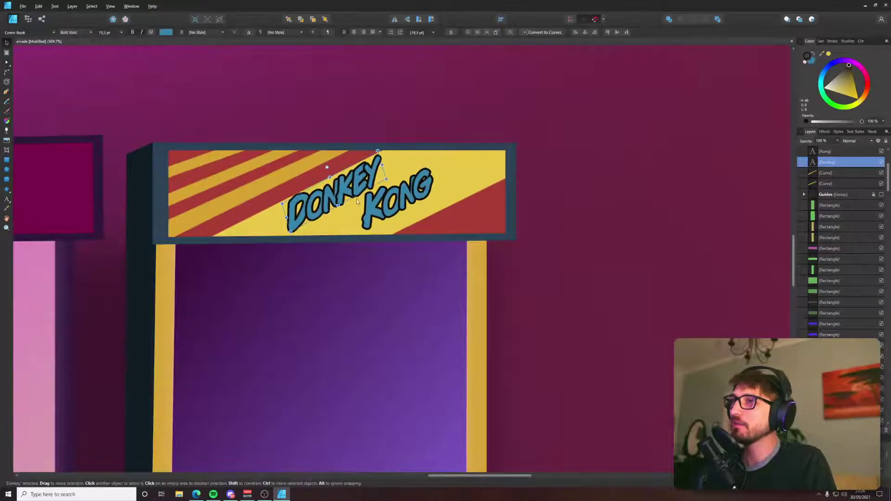
{"action": "left_click", "coordinate": [398, 197], "text": "shift"}
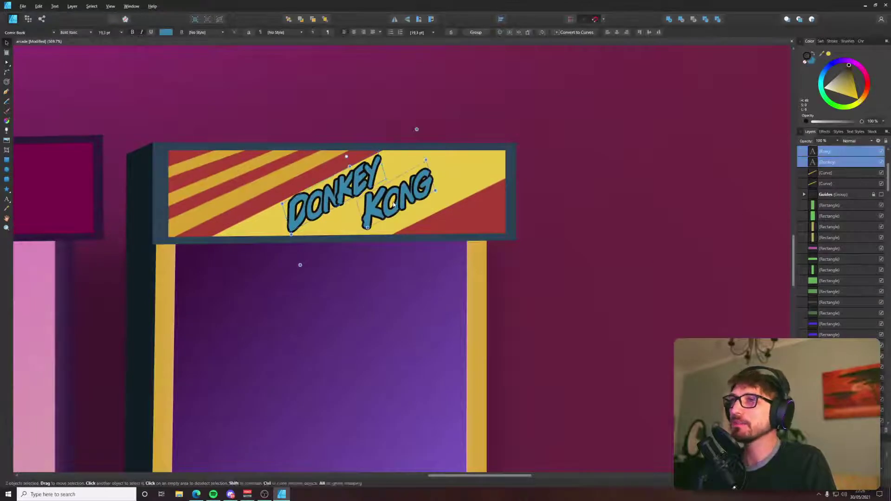
{"action": "left_click", "coordinate": [830, 54]}
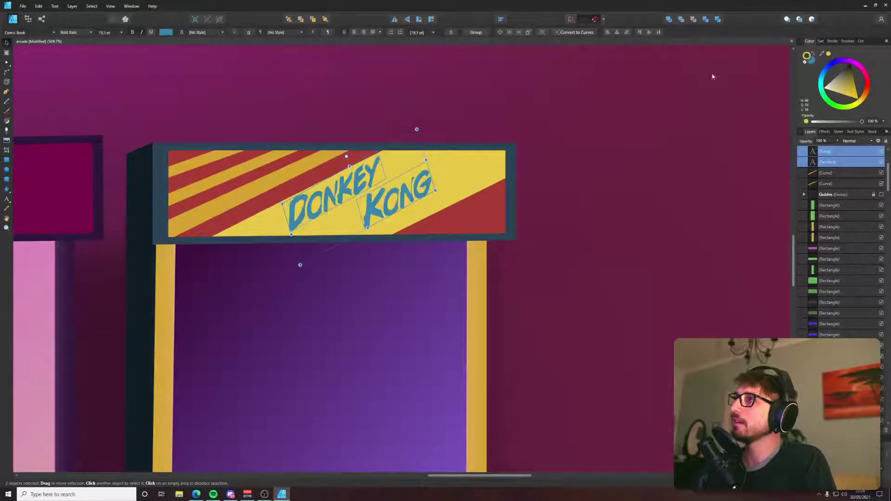
{"action": "scroll", "coordinate": [632, 183], "scroll_direction": "down", "scroll_amount": 5}
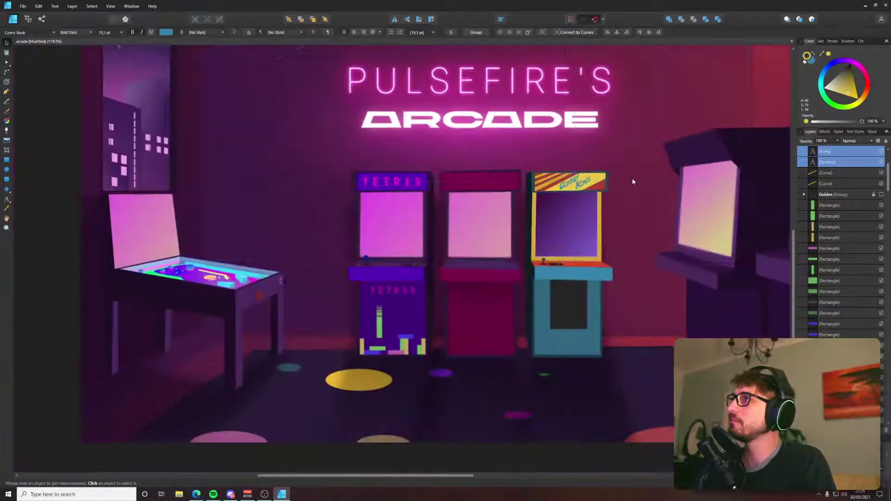
{"action": "scroll", "coordinate": [632, 183], "scroll_direction": "down", "scroll_amount": 2}
{"action": "left_click", "coordinate": [698, 202]}
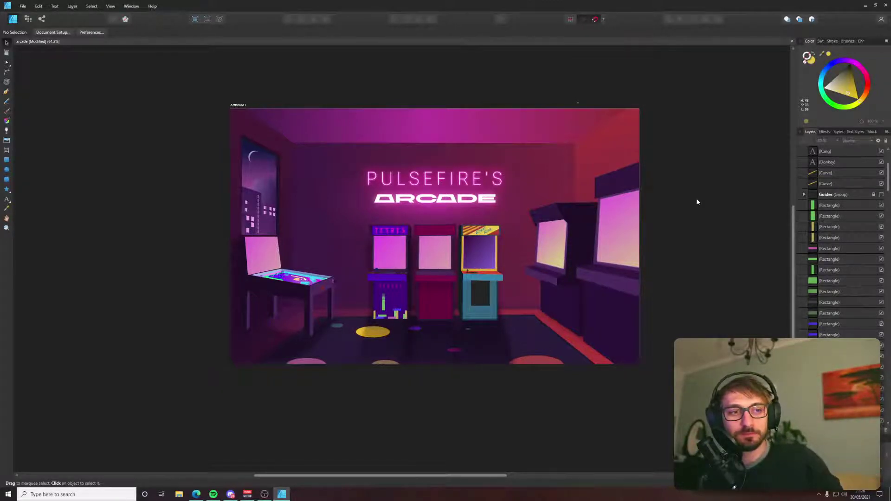
Loosen the tracking of both the DONKEY and KONG texts to -20 ‰ after consulting the reference photo.
{"action": "scroll", "coordinate": [305, 285], "scroll_direction": "up", "scroll_amount": 10}
{"action": "key", "text": "alt+Tab"}
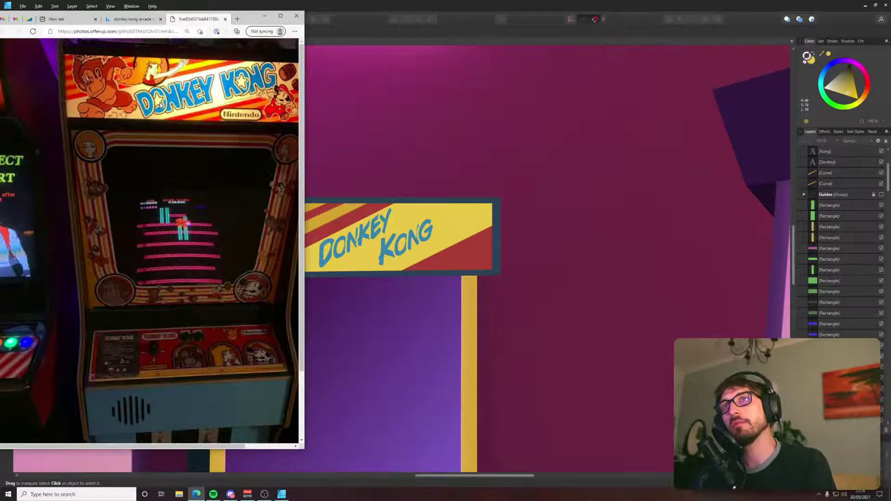
{"action": "left_click", "coordinate": [596, 191]}
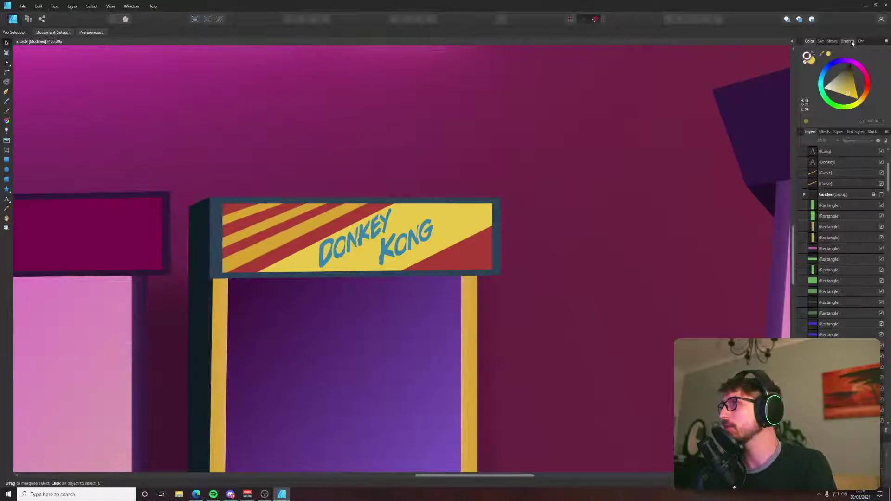
{"action": "left_click", "coordinate": [865, 41]}
{"action": "left_click", "coordinate": [834, 127]}
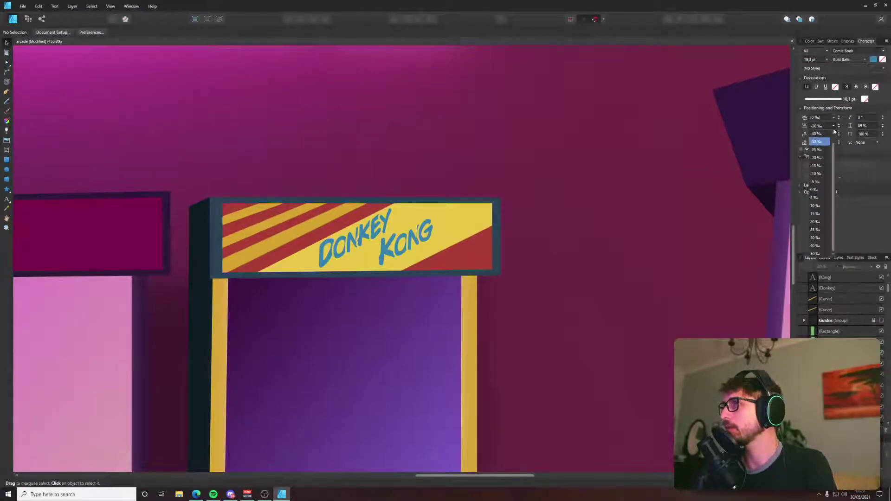
{"action": "left_click", "coordinate": [820, 158]}
{"action": "left_click", "coordinate": [423, 239]}
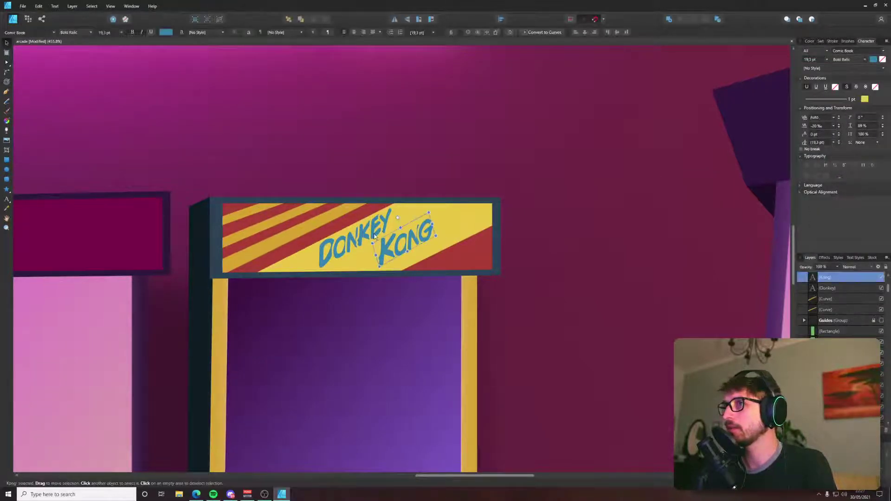
{"action": "left_click", "coordinate": [353, 238], "text": "shift"}
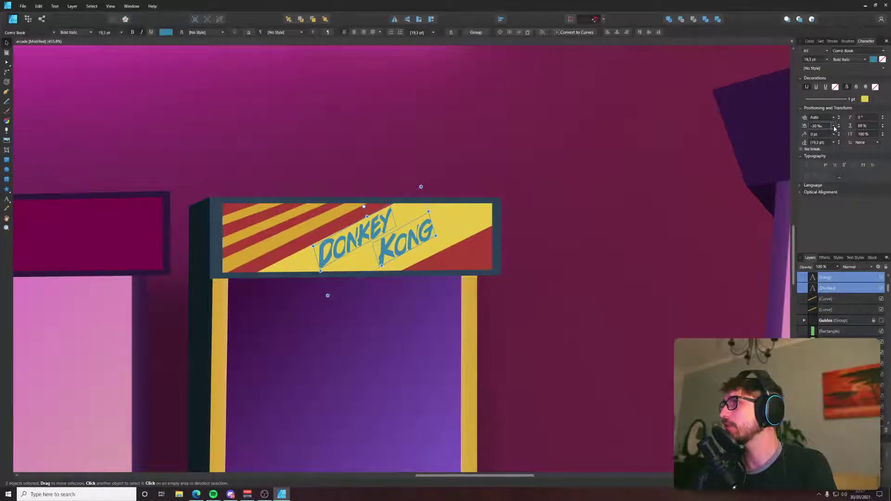
{"action": "left_click", "coordinate": [834, 126]}
{"action": "left_click", "coordinate": [823, 160]}
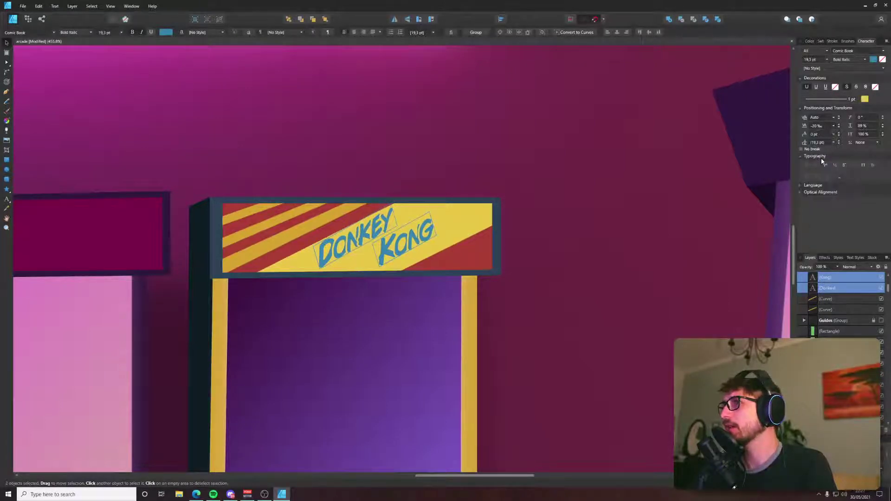
Convert the KONG text and the DONKEY text to curves.
{"action": "left_click", "coordinate": [418, 245]}
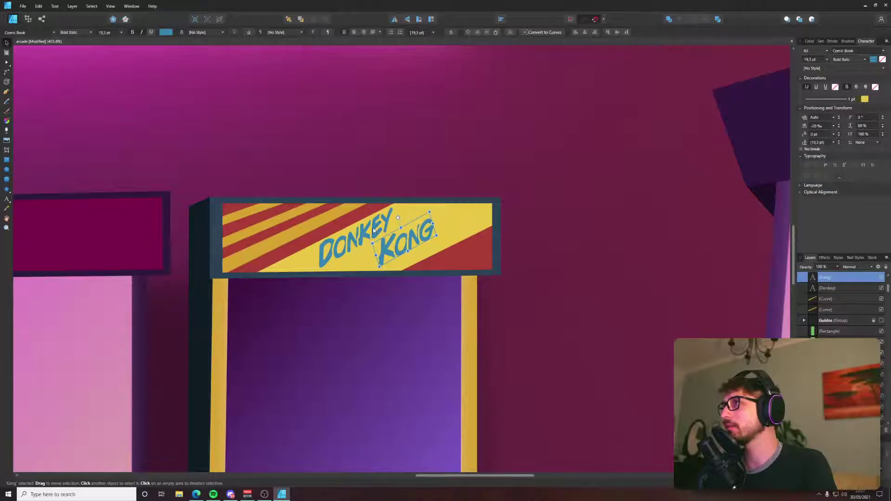
{"action": "left_click", "coordinate": [357, 237], "text": "shift"}
{"action": "scroll", "coordinate": [365, 234], "scroll_direction": "up", "scroll_amount": 4}
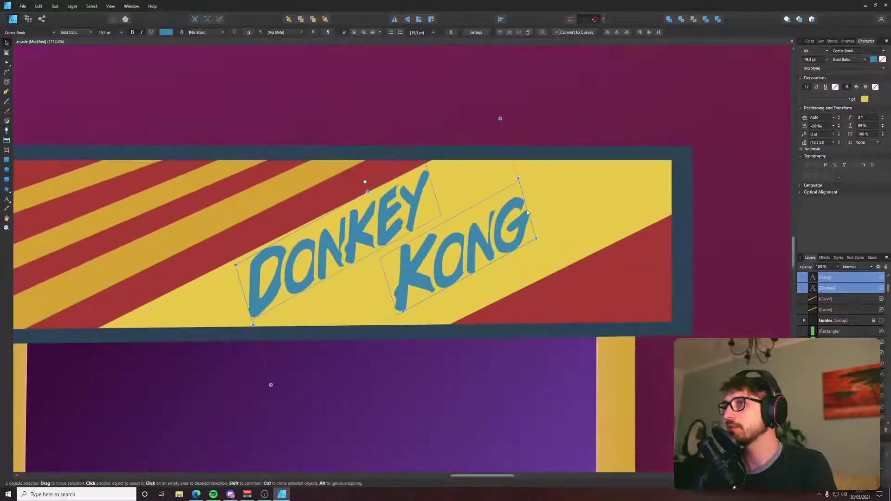
{"action": "left_click", "coordinate": [470, 252]}
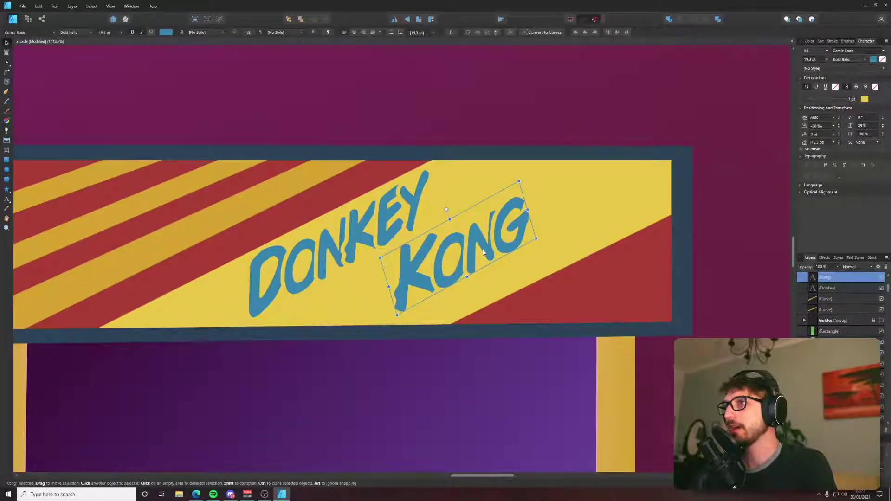
{"action": "left_click", "coordinate": [73, 6]}
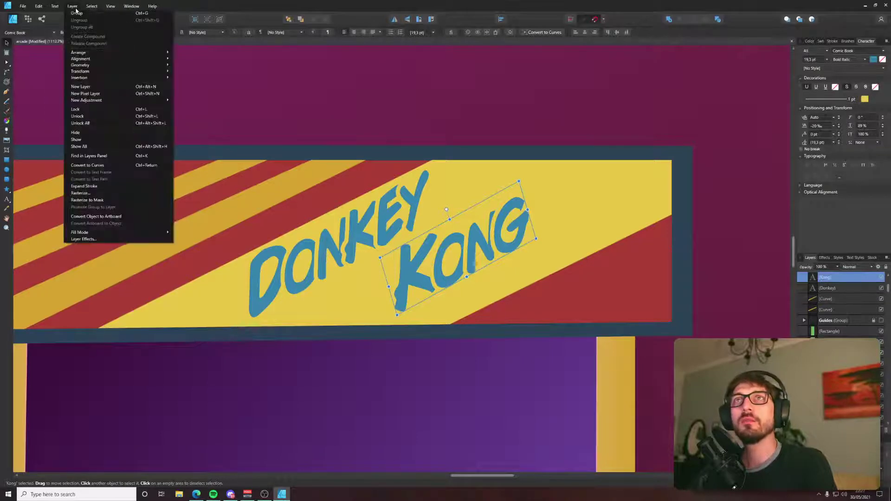
{"action": "left_click", "coordinate": [75, 8]}
{"action": "left_click", "coordinate": [75, 9]}
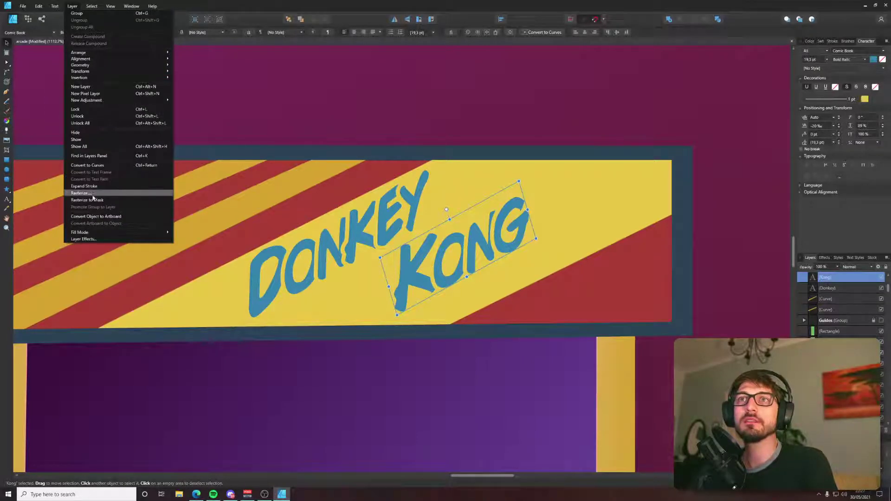
{"action": "key", "text": "Escape"}
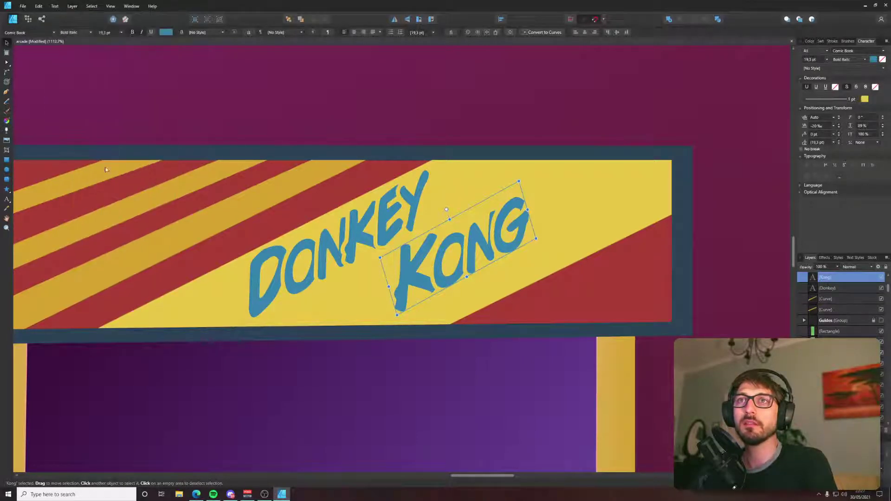
{"action": "left_click", "coordinate": [352, 233]}
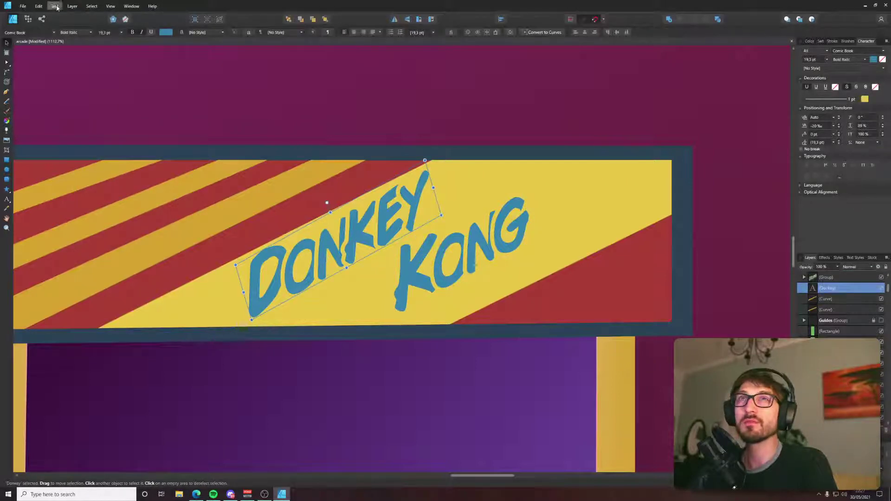
{"action": "left_click", "coordinate": [72, 6]}
{"action": "left_click", "coordinate": [97, 171]}
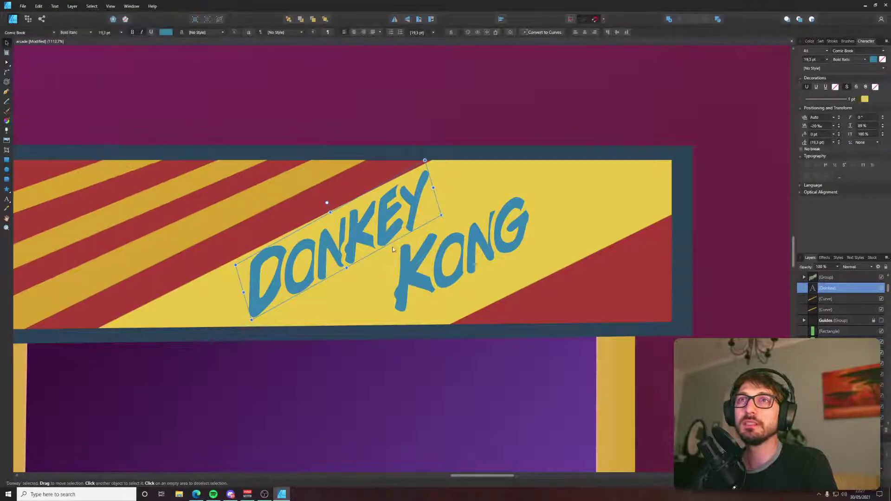
Try the Contour tool on the single letter D inside the DONKEY group, and return to the whole group.
{"action": "double_click", "coordinate": [408, 214]}
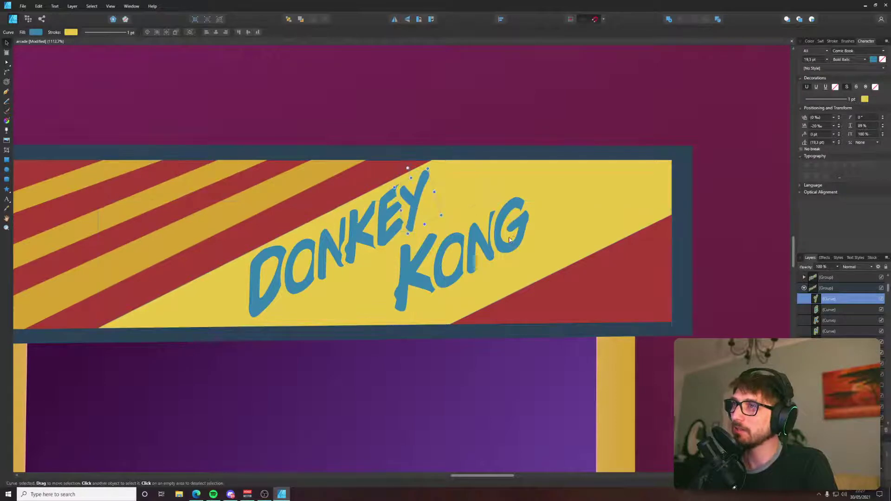
{"action": "left_click", "coordinate": [288, 275]}
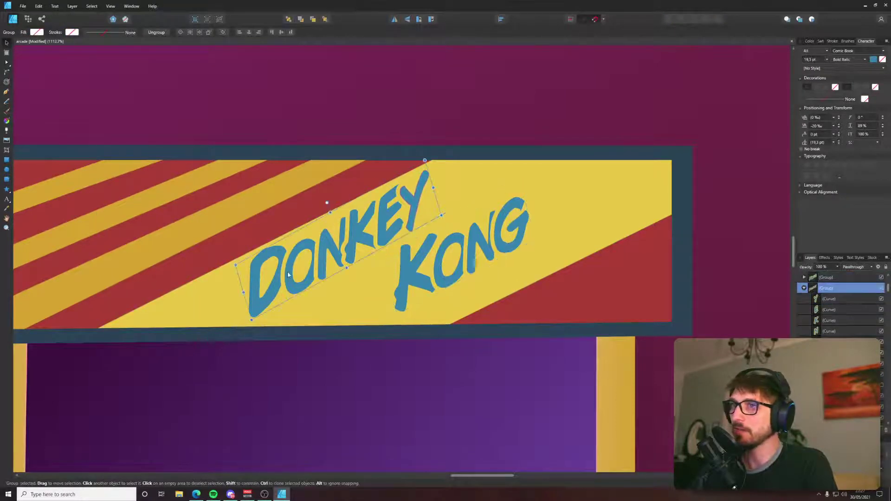
{"action": "double_click", "coordinate": [272, 275]}
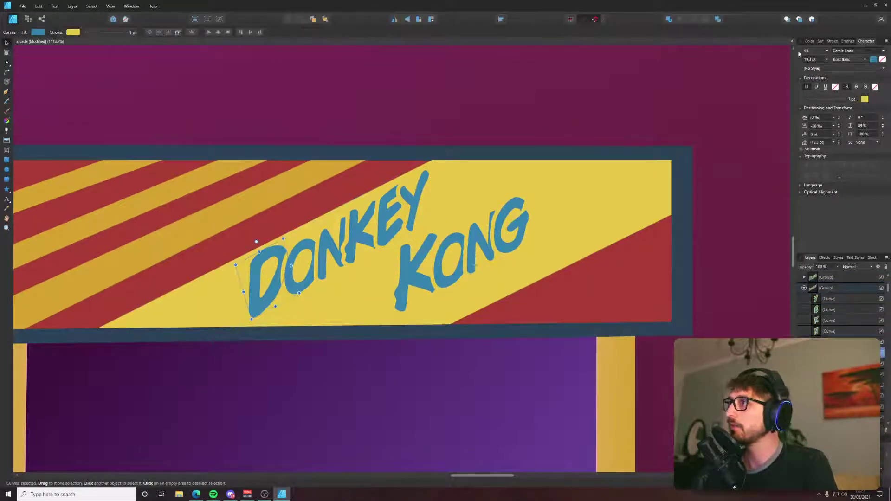
{"action": "left_click", "coordinate": [809, 41]}
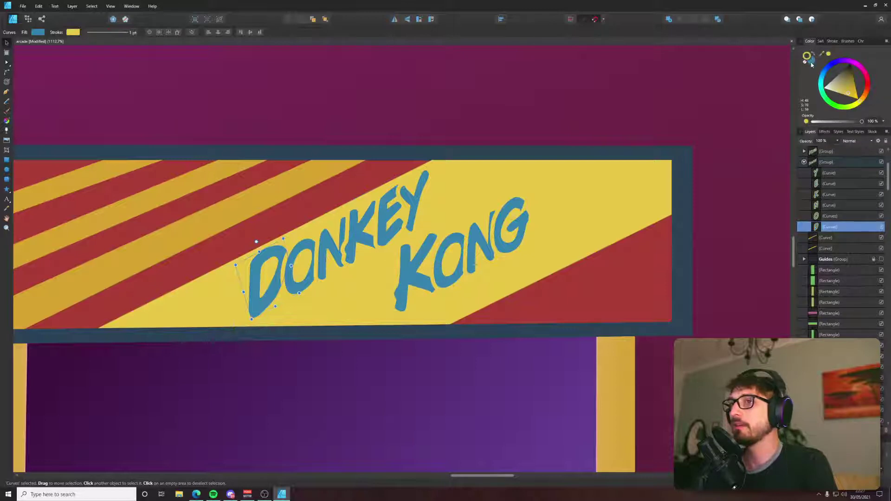
{"action": "left_click", "coordinate": [8, 82]}
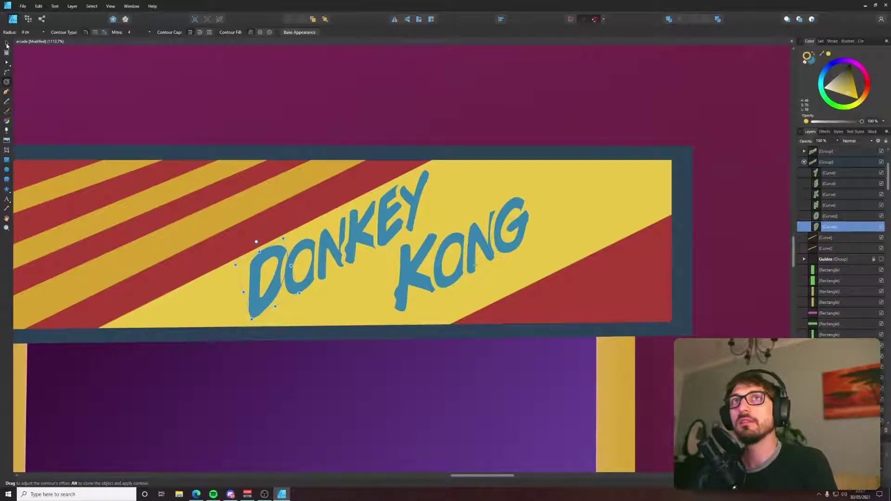
{"action": "left_click", "coordinate": [7, 44]}
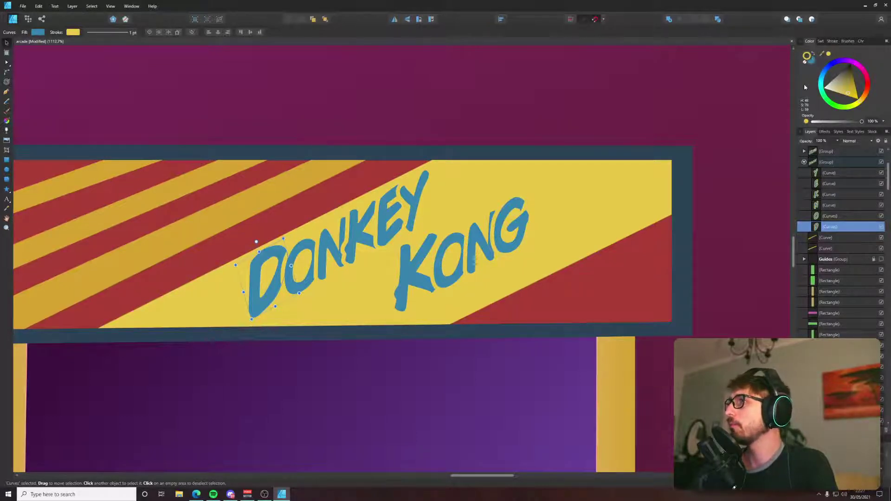
{"action": "left_click", "coordinate": [821, 163]}
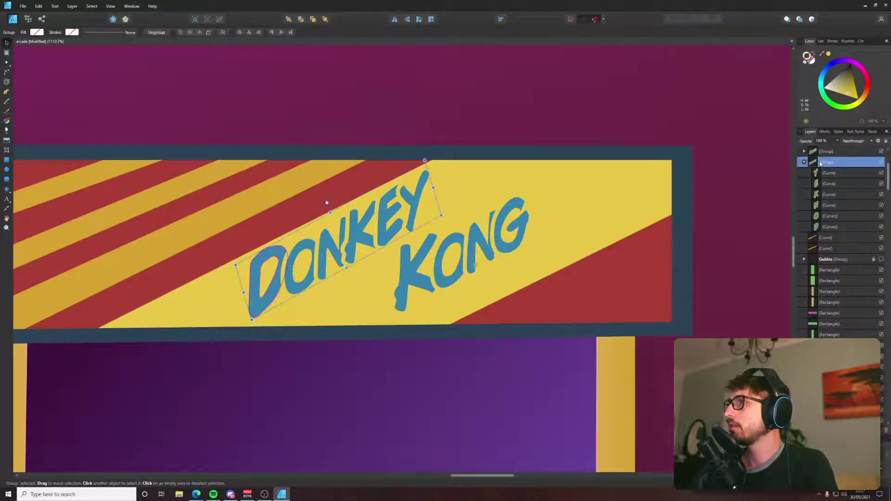
Bring the letter D to the front of the DONKEY group after checking the reference photo.
{"action": "left_click", "coordinate": [817, 227]}
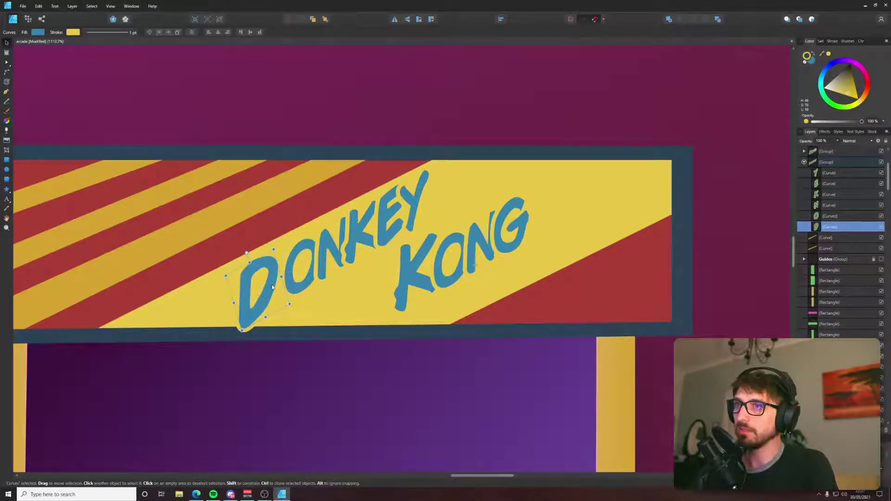
{"action": "left_click", "coordinate": [308, 248]}
{"action": "key", "text": "alt+Tab"}
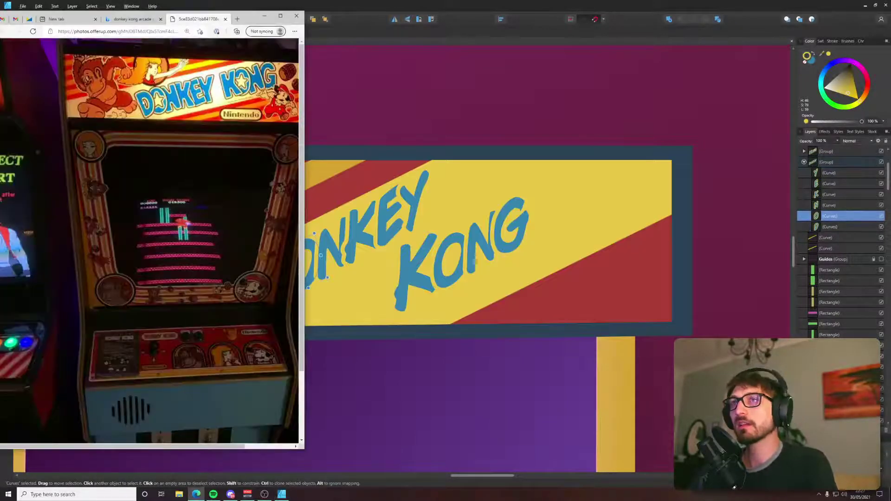
{"action": "key", "text": "alt+Tab"}
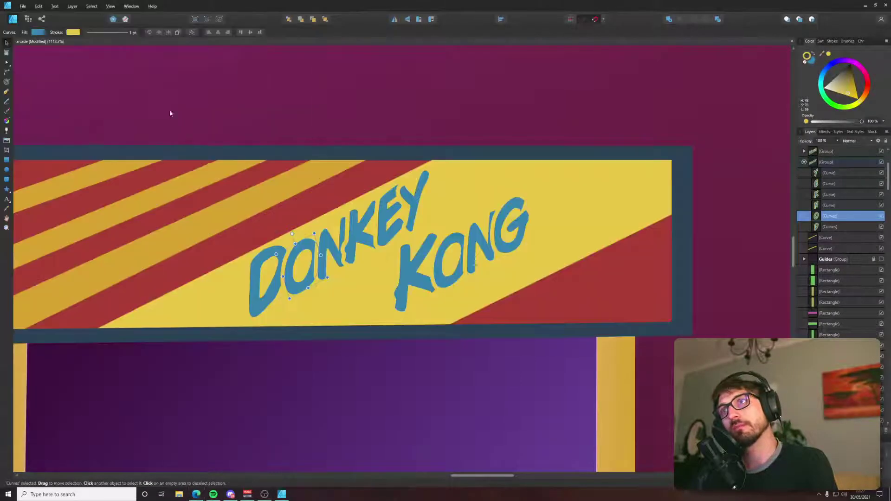
{"action": "scroll", "coordinate": [288, 276], "scroll_direction": "up", "scroll_amount": 2}
{"action": "left_click", "coordinate": [258, 275]}
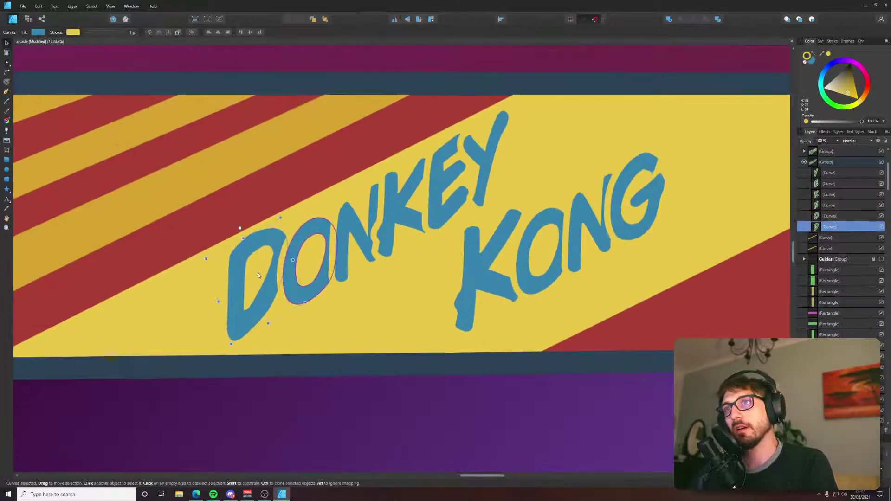
{"action": "key", "text": "ctrl+shift+]"}
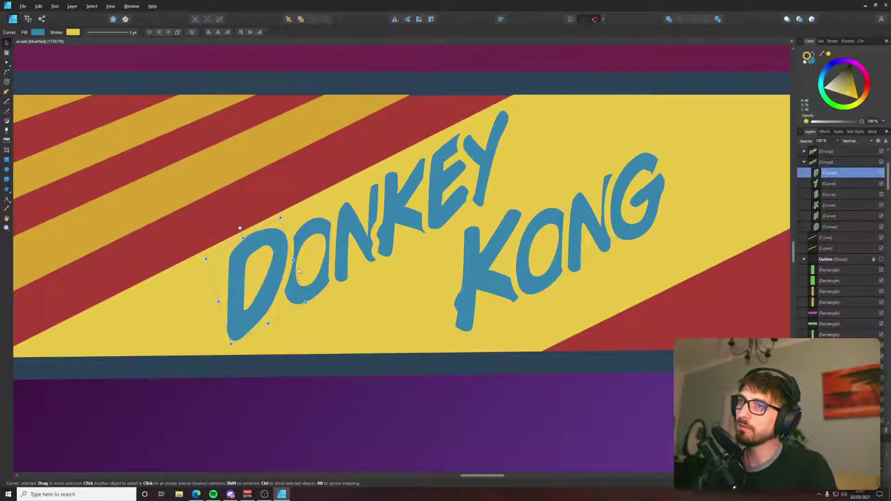
Send the letter N and the first word's K behind the preceding letters in the DONKEY group.
{"action": "left_click", "coordinate": [351, 229]}
{"action": "key", "text": "ctrl+["}
{"action": "scroll", "coordinate": [350, 224], "scroll_direction": "up", "scroll_amount": 1}
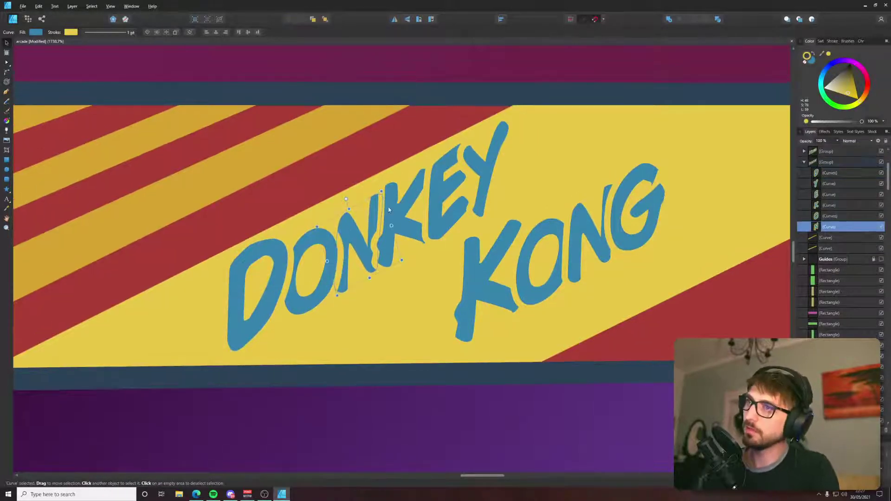
{"action": "left_click", "coordinate": [396, 208]}
{"action": "key", "text": "ctrl+["}
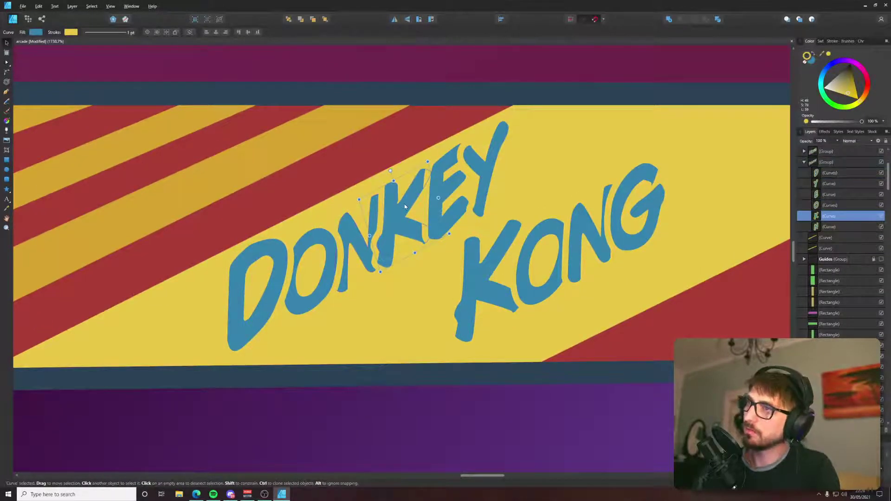
{"action": "key", "text": "ctrl+["}
Send the E and Y of DONKEY behind the other letters, with the Y at the very back as in the reference.
{"action": "left_click", "coordinate": [446, 200]}
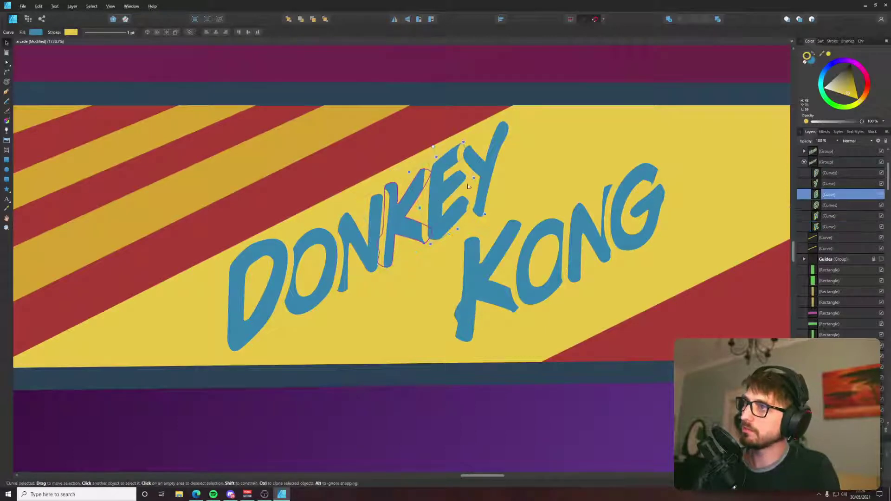
{"action": "left_click", "coordinate": [501, 170], "text": "shift"}
{"action": "key", "text": "ctrl+["}
{"action": "key", "text": "ctrl+["}
{"action": "key", "text": "ctrl+["}
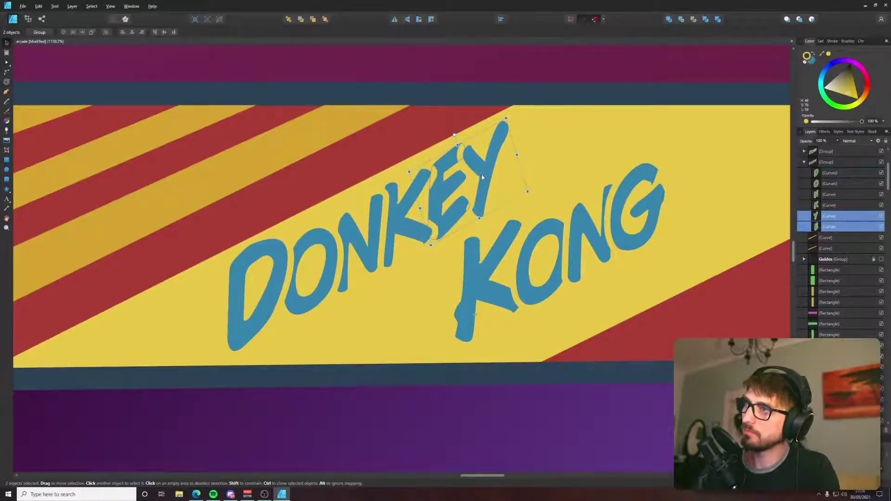
{"action": "key", "text": "alt+Tab"}
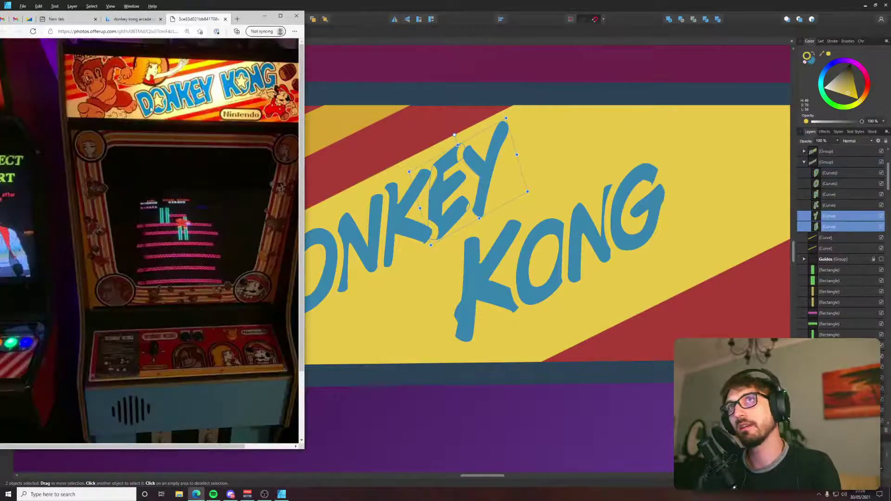
{"action": "key", "text": "alt+Tab"}
{"action": "left_click", "coordinate": [485, 155]}
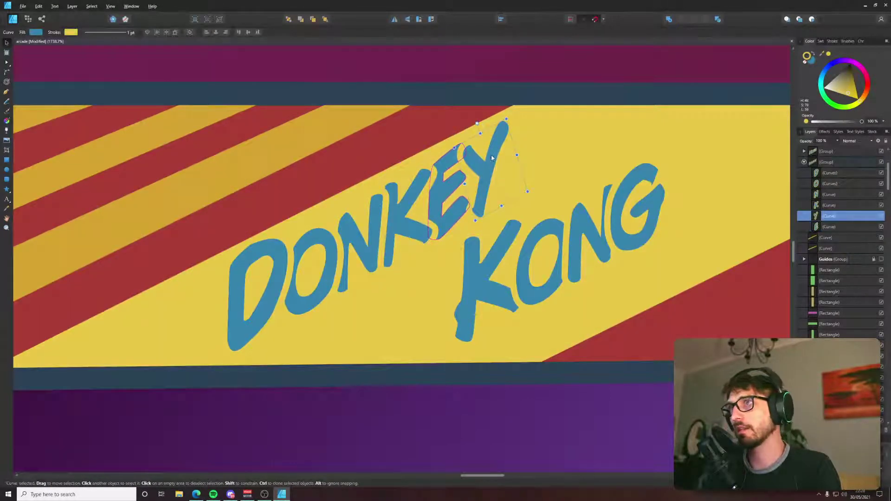
{"action": "key", "text": "ctrl+["}
Examine the whole marquee and compare its lettering with the reference photo.
{"action": "scroll", "coordinate": [496, 193], "scroll_direction": "down", "scroll_amount": 6}
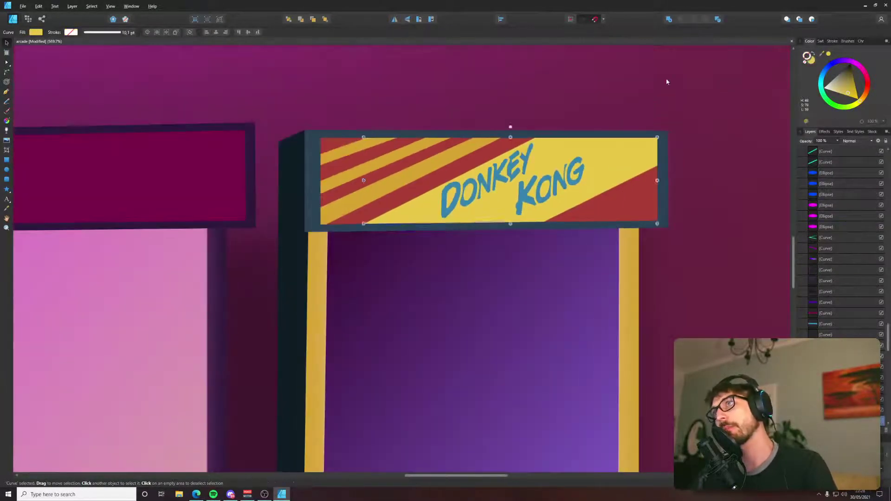
{"action": "left_click", "coordinate": [645, 96]}
{"action": "scroll", "coordinate": [434, 212], "scroll_direction": "up", "scroll_amount": 5}
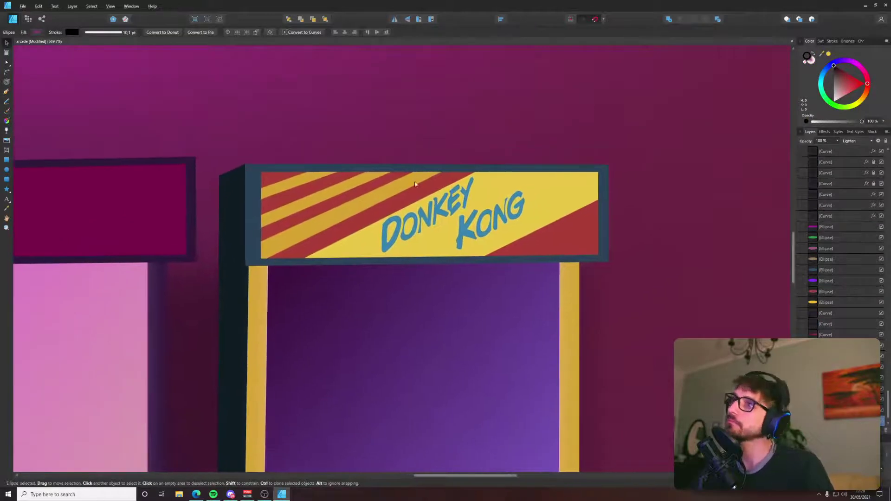
{"action": "key", "text": "alt+Tab"}
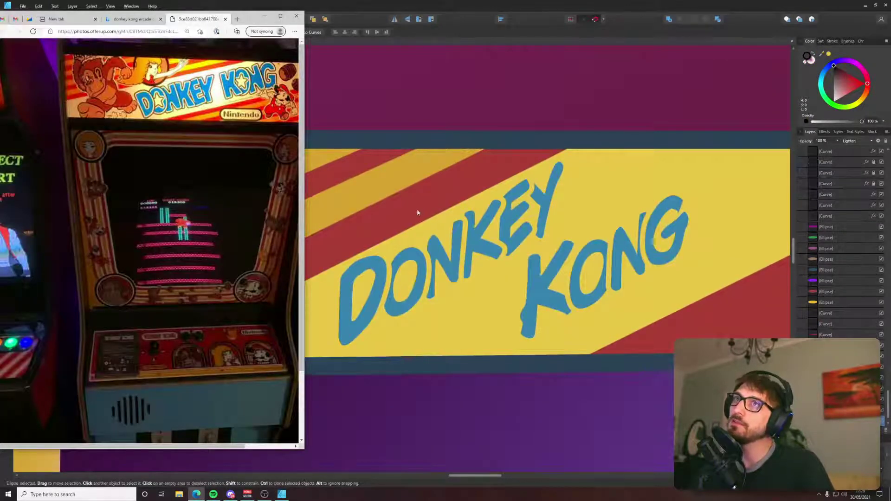
{"action": "left_click", "coordinate": [389, 214]}
Try a Contour offset on the letter D inside the DONKEY group and bake its appearance.
{"action": "left_click", "coordinate": [366, 289]}
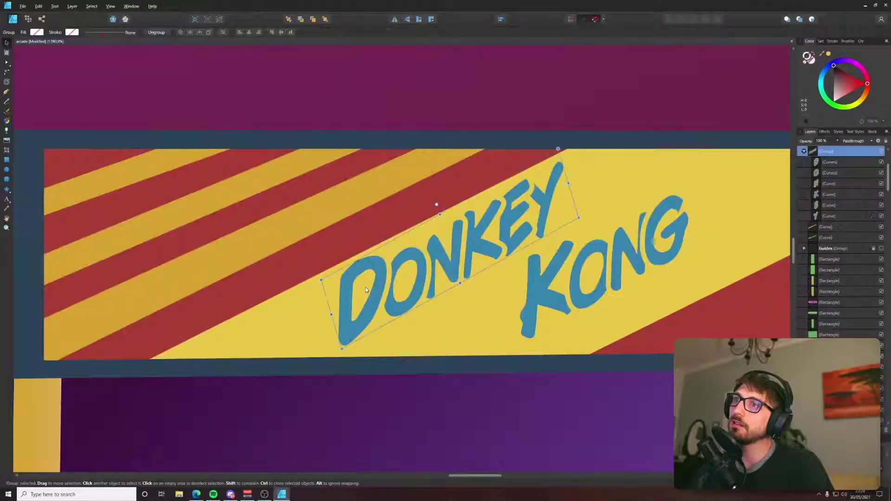
{"action": "double_click", "coordinate": [366, 288]}
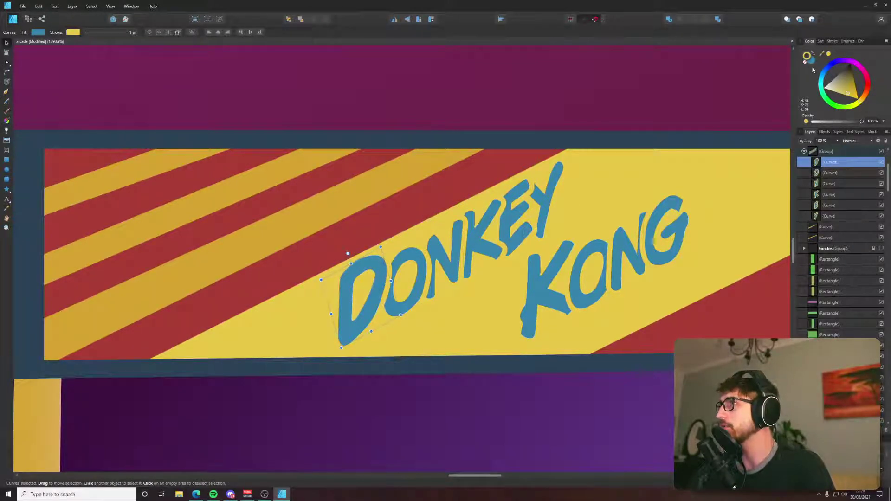
{"action": "left_click", "coordinate": [828, 42]}
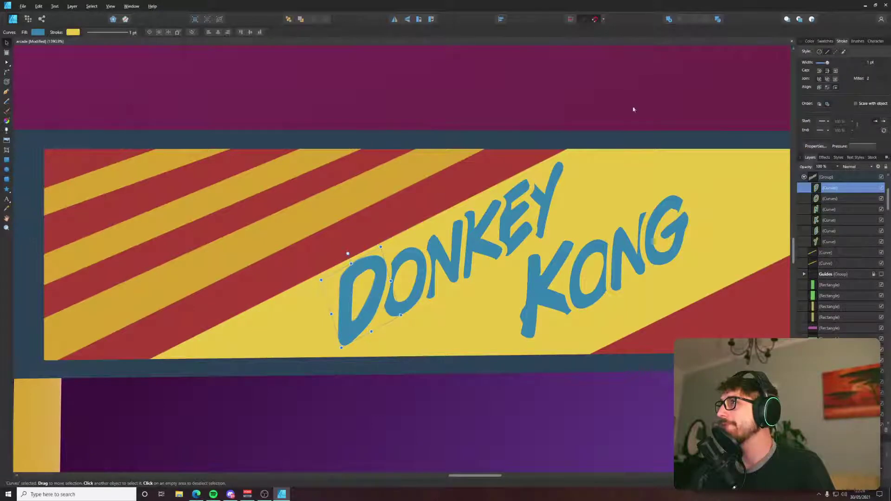
{"action": "left_click", "coordinate": [7, 83]}
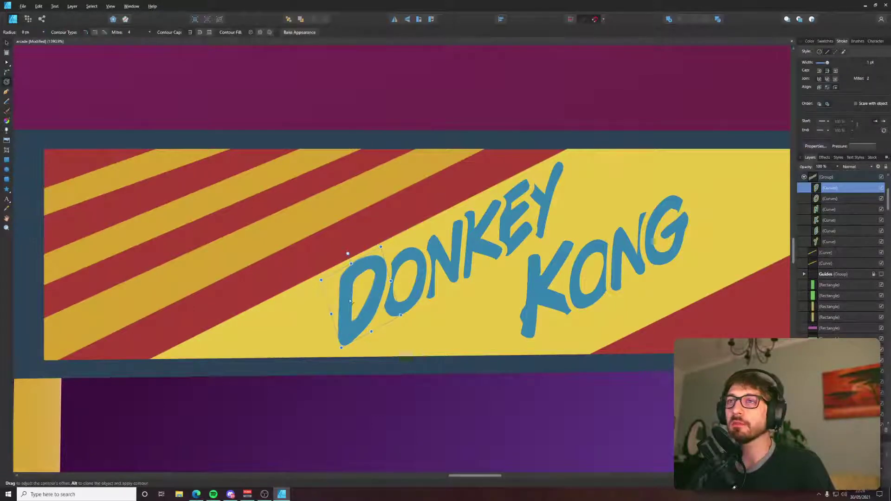
{"action": "left_click_drag", "start_coordinate": [351, 302], "coordinate": [376, 296]}
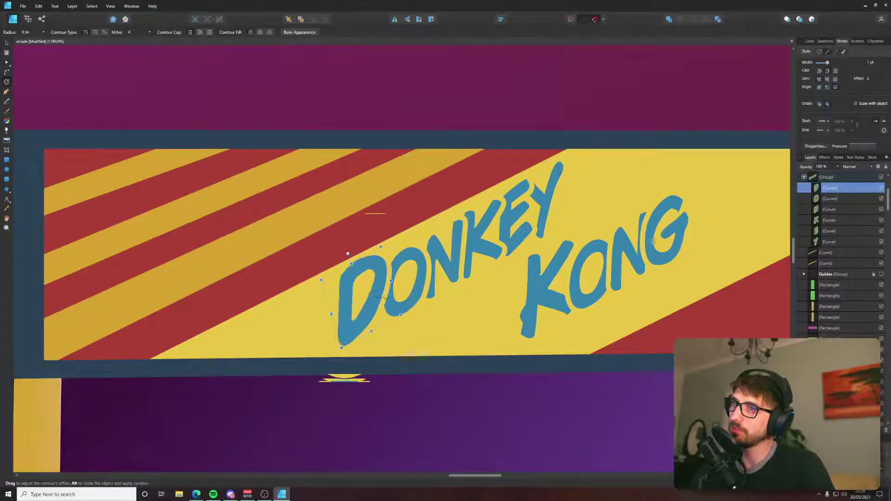
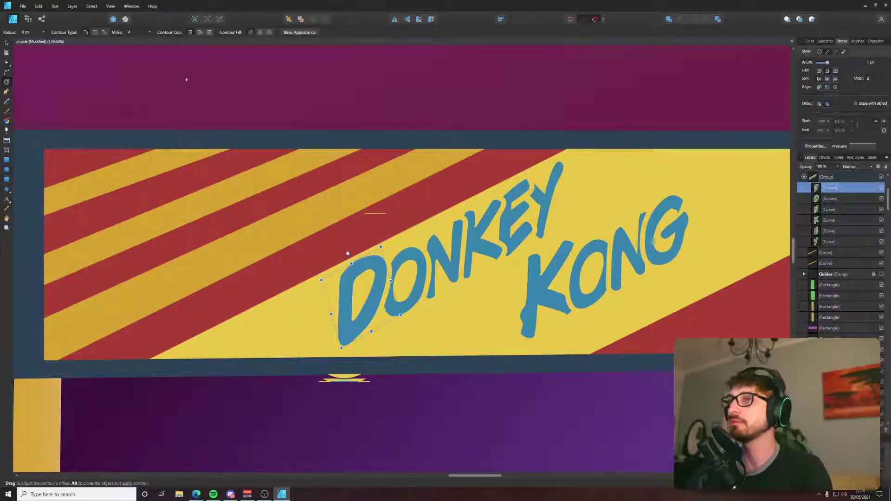
{"action": "left_click", "coordinate": [300, 32]}
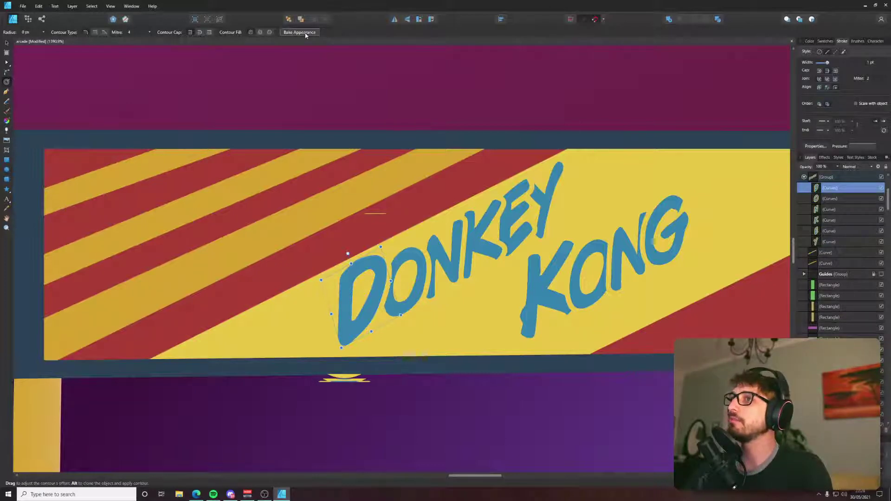
Reselect the letter D, review its swatch, colour and character settings, and inspect the marquee.
{"action": "left_click", "coordinate": [347, 258]}
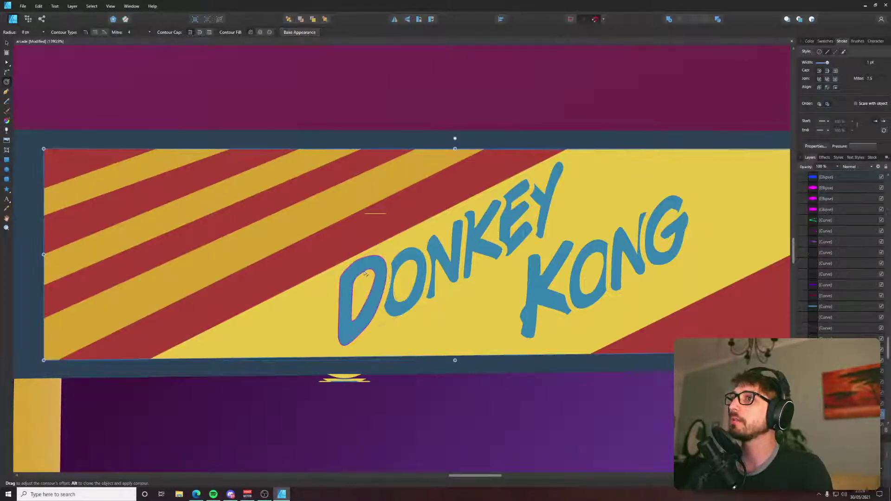
{"action": "left_click", "coordinate": [417, 267]}
{"action": "double_click", "coordinate": [359, 265]}
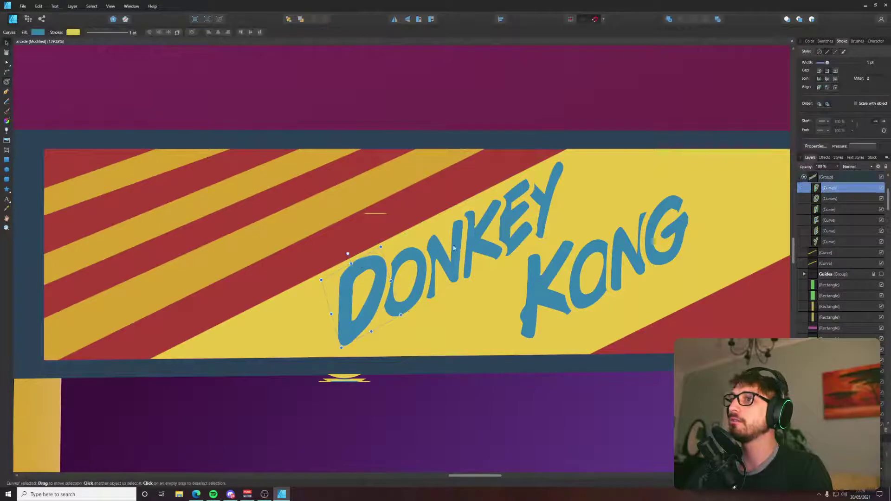
{"action": "left_click", "coordinate": [823, 41]}
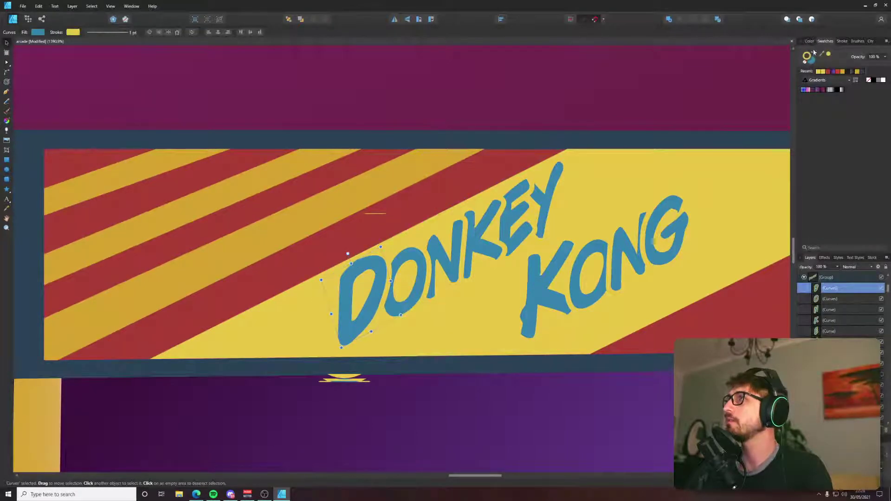
{"action": "left_click", "coordinate": [810, 41]}
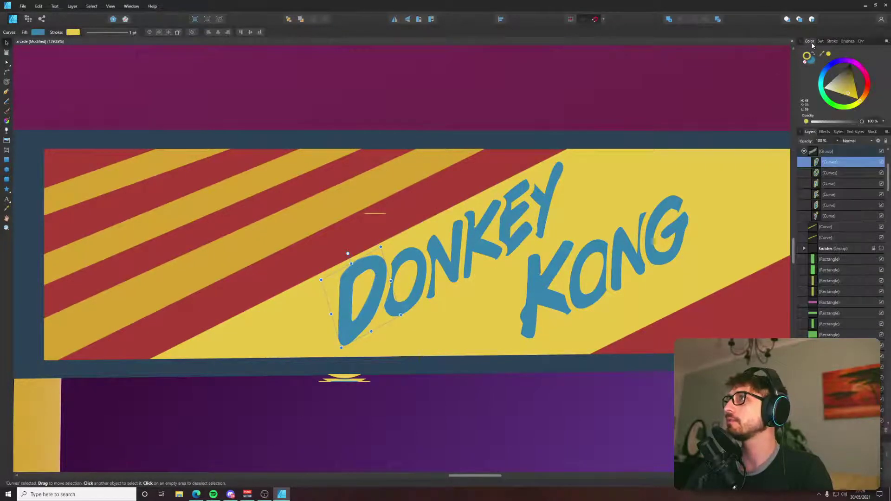
{"action": "left_click", "coordinate": [860, 42]}
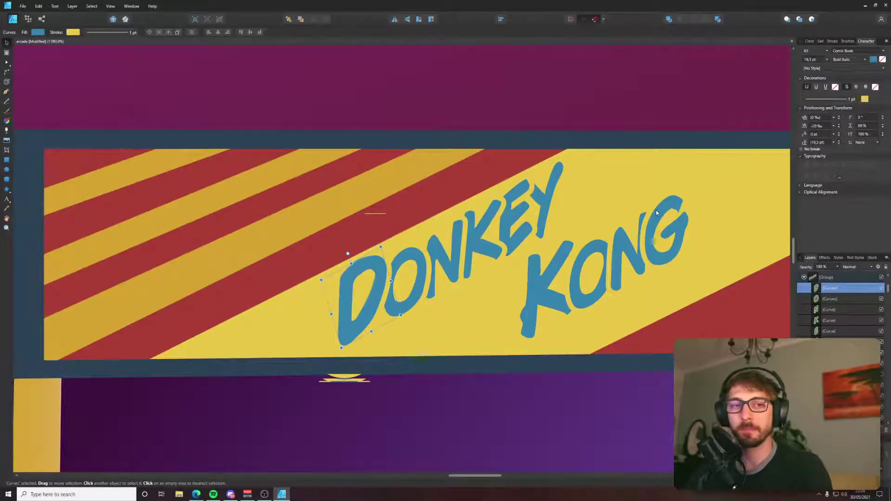
{"action": "scroll", "coordinate": [389, 230], "scroll_direction": "down", "scroll_amount": 3}
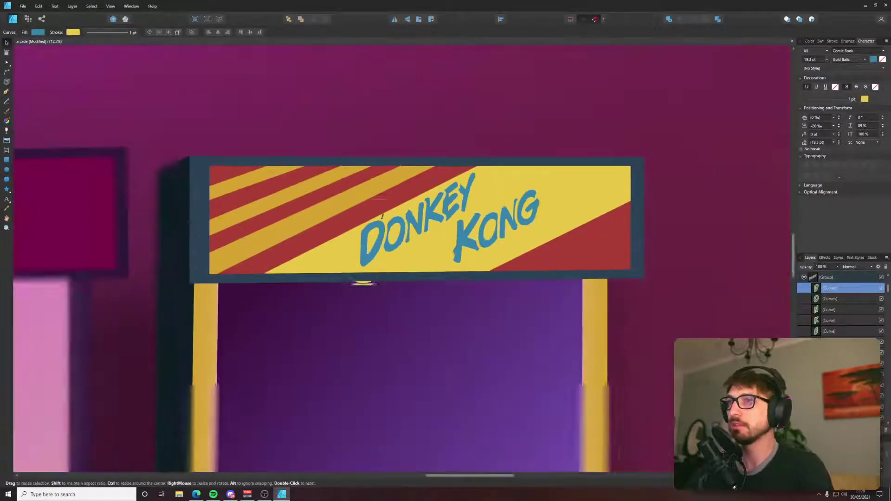
{"action": "scroll", "coordinate": [389, 229], "scroll_direction": "up", "scroll_amount": 1}
{"action": "scroll", "coordinate": [389, 229], "scroll_direction": "up", "scroll_amount": 3}
{"action": "scroll", "coordinate": [424, 216], "scroll_direction": "down", "scroll_amount": 3}
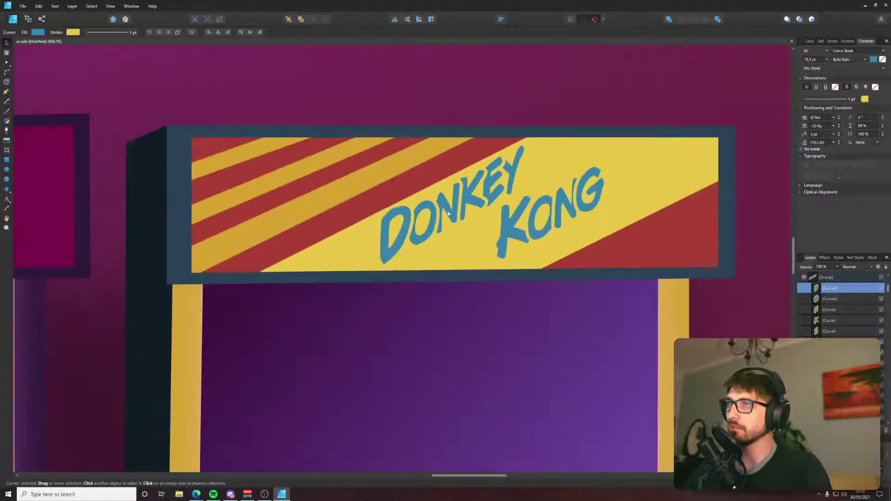
Nudge the letter Y slightly away from the E and compare the DONKEY letter spacing with the reference photo.
{"action": "left_click", "coordinate": [519, 176]}
{"action": "left_click_drag", "start_coordinate": [519, 174], "coordinate": [521, 172]}
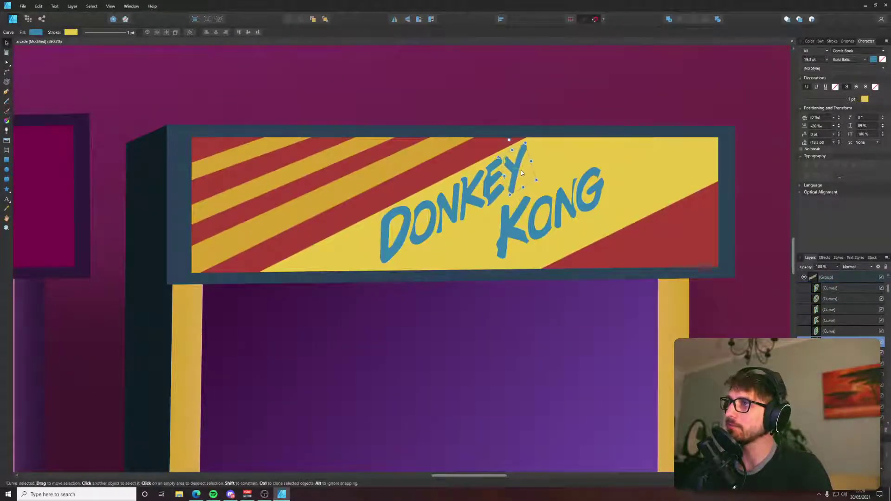
{"action": "key", "text": "alt+Tab"}
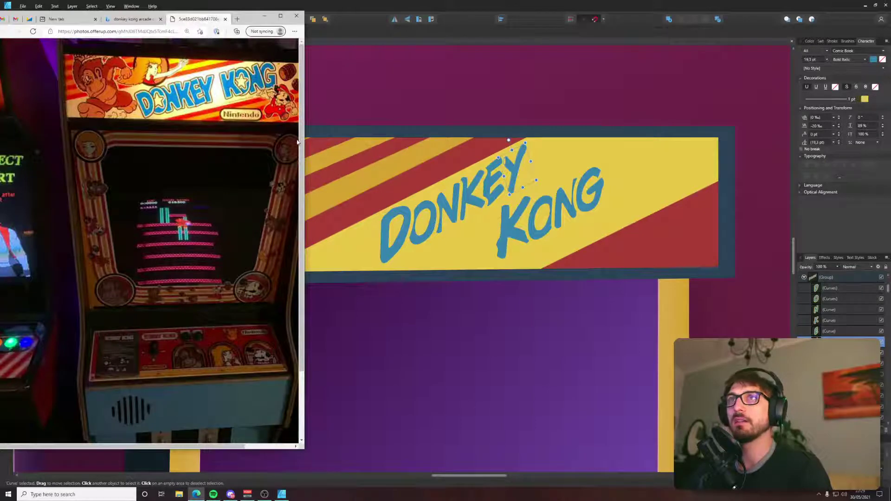
{"action": "key", "text": "alt+Tab"}
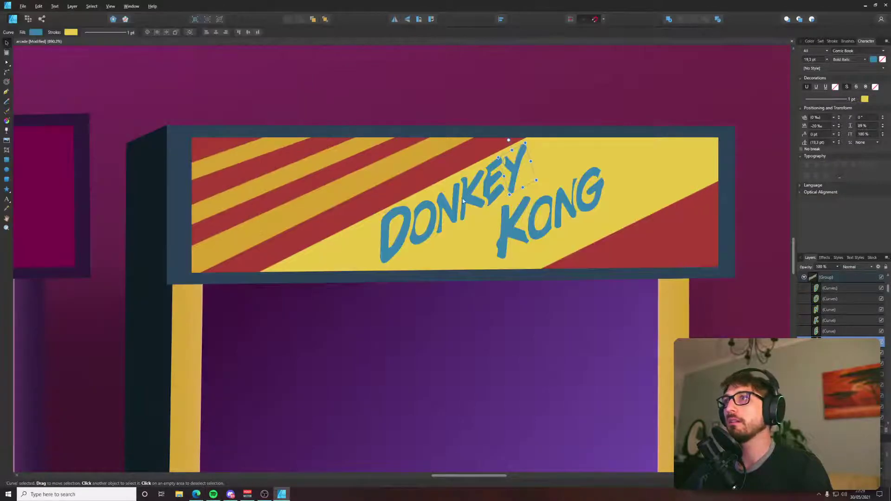
{"action": "left_click", "coordinate": [490, 187], "text": "shift"}
{"action": "left_click", "coordinate": [463, 198], "text": "shift"}
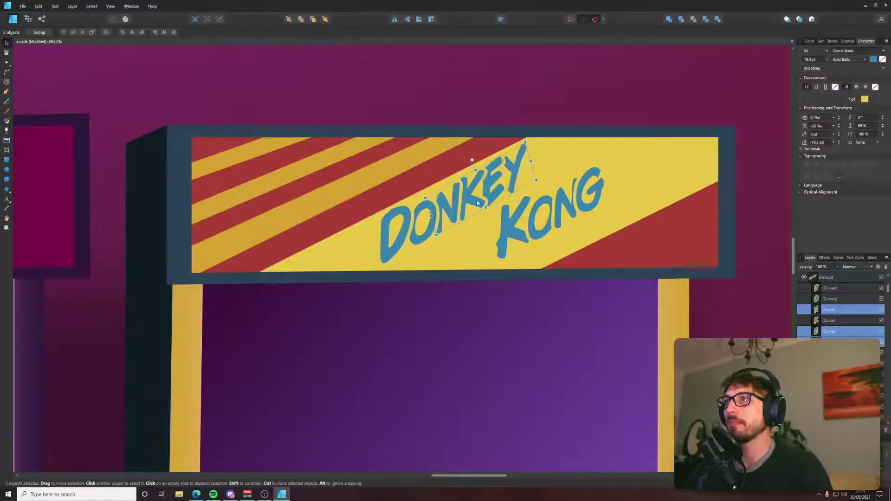
Delete the whole DONKEY letter group from the marquee, keeping KONG.
{"action": "scroll", "coordinate": [517, 208], "scroll_direction": "down", "scroll_amount": 3}
{"action": "left_click", "coordinate": [554, 125]}
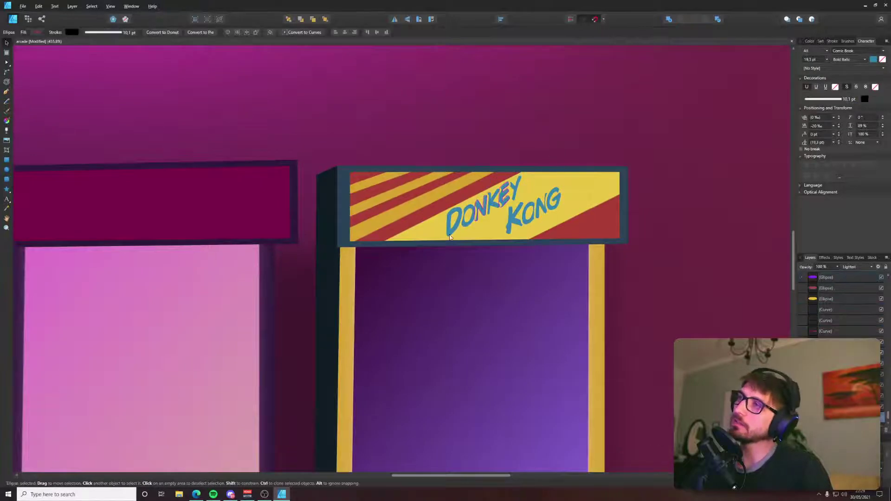
{"action": "scroll", "coordinate": [449, 236], "scroll_direction": "down", "scroll_amount": 5}
{"action": "scroll", "coordinate": [450, 234], "scroll_direction": "up", "scroll_amount": 8}
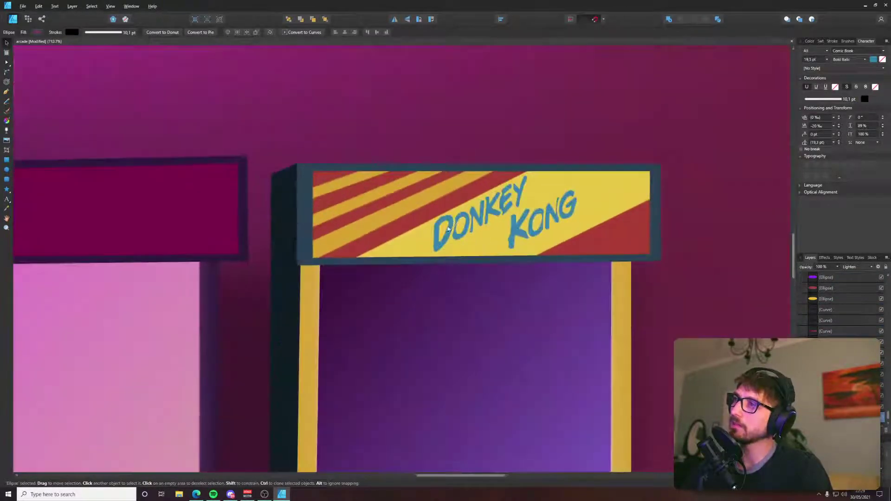
{"action": "scroll", "coordinate": [449, 229], "scroll_direction": "up", "scroll_amount": 4}
{"action": "left_click", "coordinate": [480, 210]}
{"action": "key", "text": "Delete"}
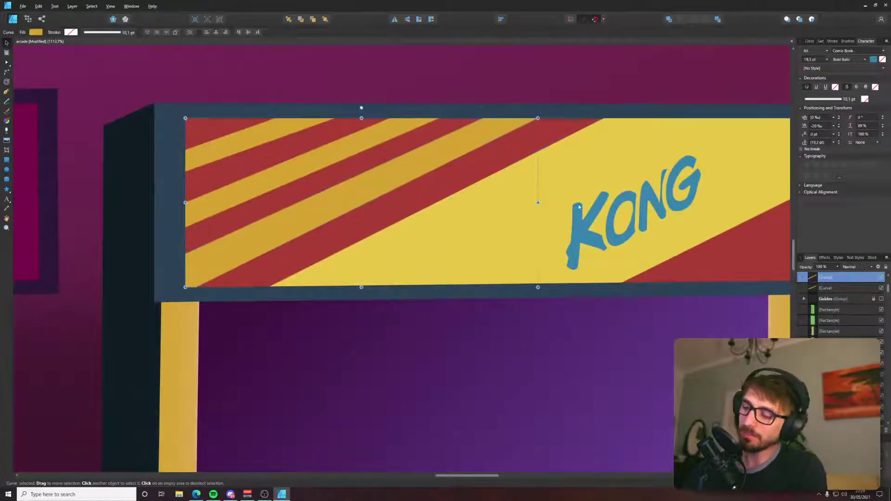
Delete the remaining KONG lettering from the marquee and check the Donkey Kong cabinet reference photo.
{"action": "left_click", "coordinate": [623, 213]}
{"action": "key", "text": "Delete"}
{"action": "key", "text": "alt+Tab"}
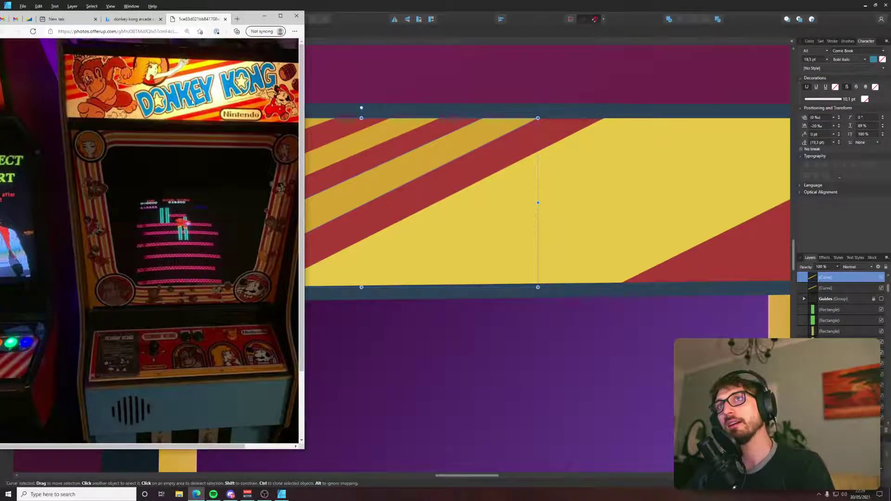
{"action": "key", "text": "alt+Tab"}
Add new artistic text reading DONKEY on the yellow band of the marquee.
{"action": "key", "text": "t"}
{"action": "left_click", "coordinate": [437, 223]}
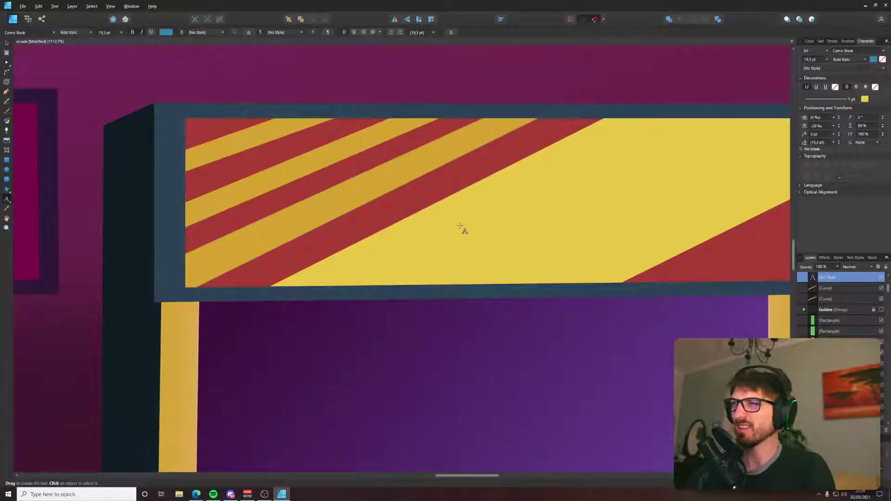
{"action": "type", "text": "DON"}
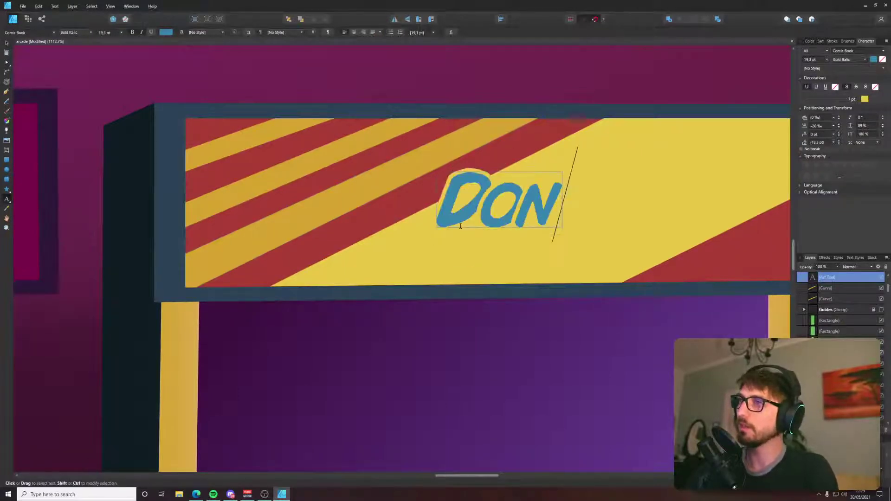
{"action": "type", "text": "KEY"}
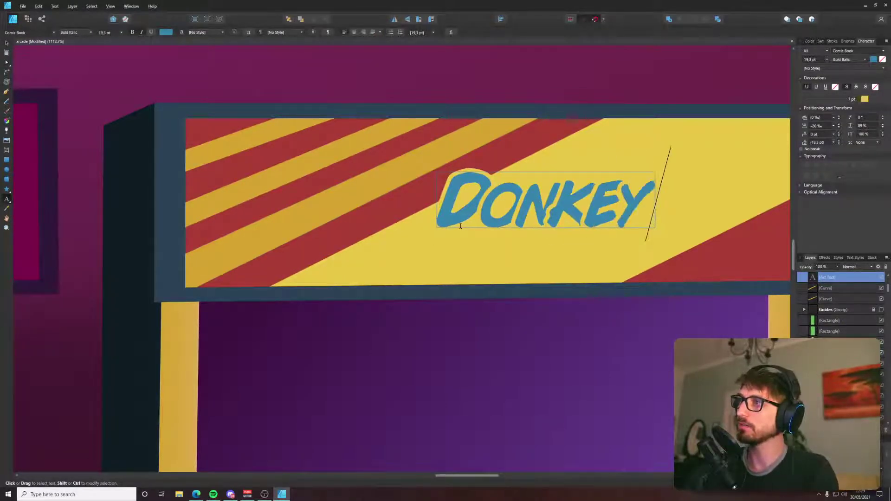
{"action": "key", "text": "Escape"}
Try the Frost Giant 3D Italic font on the DONKEY text.
{"action": "left_click", "coordinate": [26, 33]}
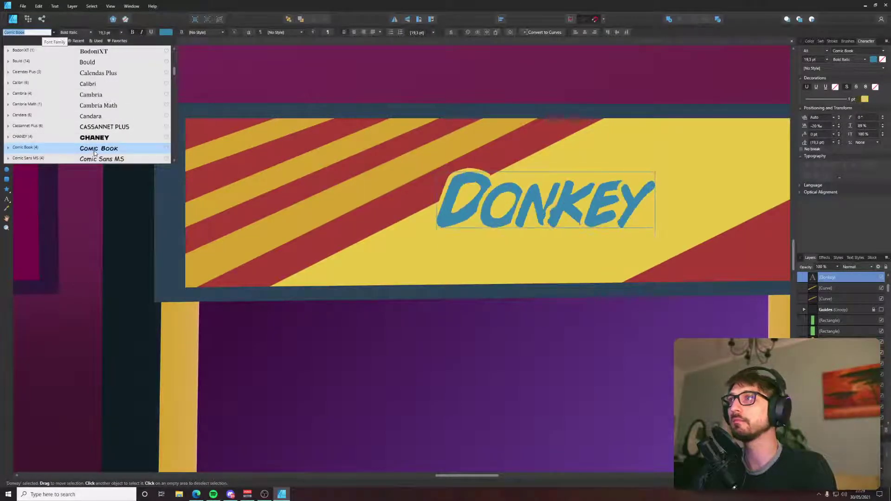
{"action": "scroll", "coordinate": [98, 139], "scroll_direction": "down", "scroll_amount": 4}
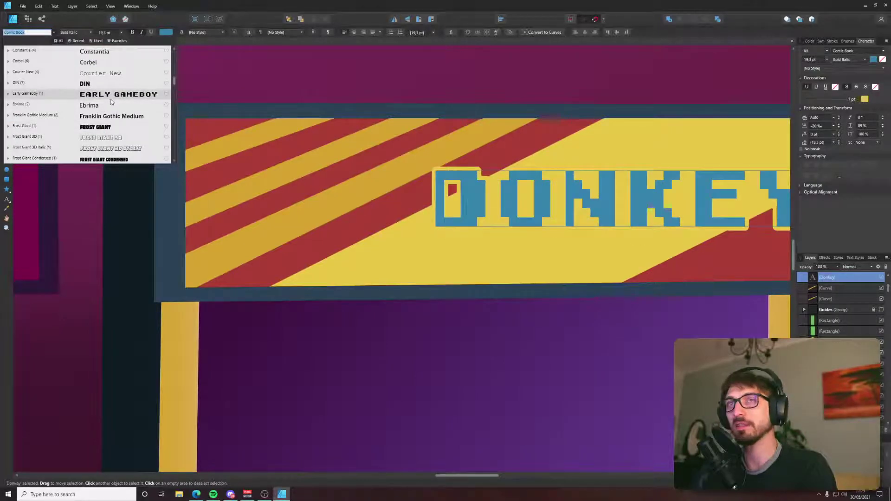
{"action": "left_click", "coordinate": [99, 148]}
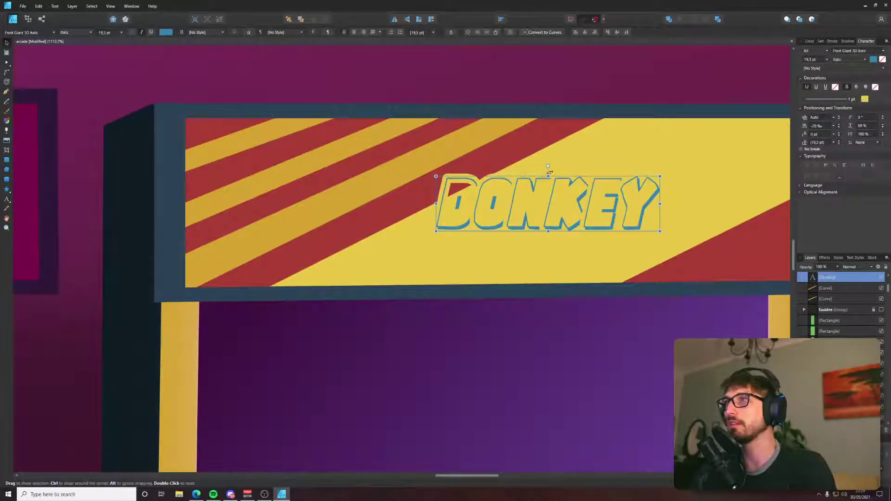
Rotate the DONKEY text upward along the diagonal band and set its font to Frost Giant Condensed Italic.
{"action": "left_click_drag", "start_coordinate": [548, 167], "coordinate": [521, 169]}
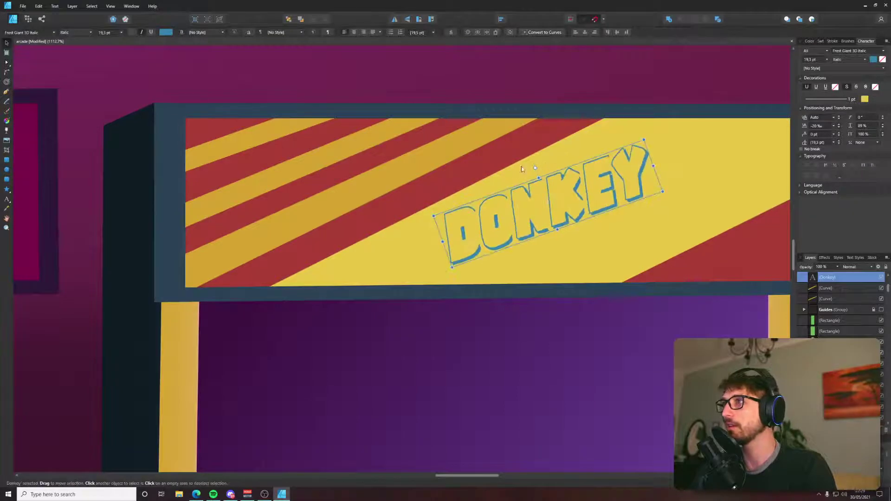
{"action": "left_click", "coordinate": [28, 32]}
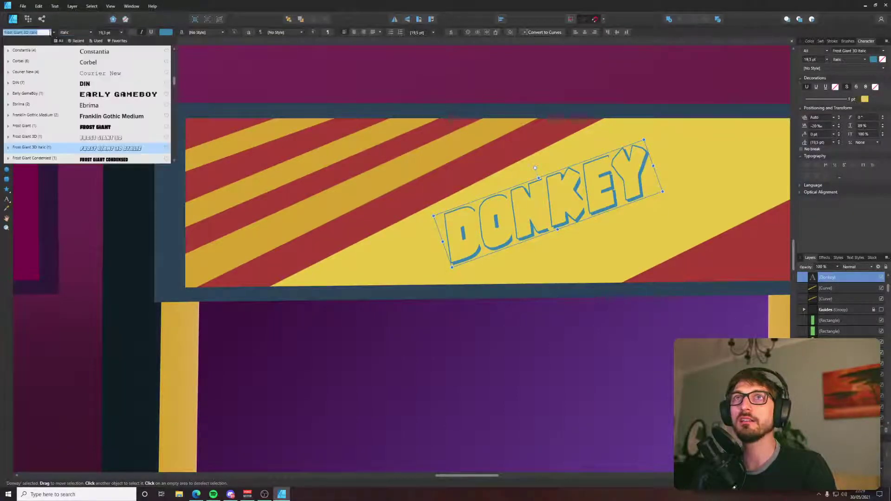
{"action": "scroll", "coordinate": [120, 139], "scroll_direction": "down", "scroll_amount": 1}
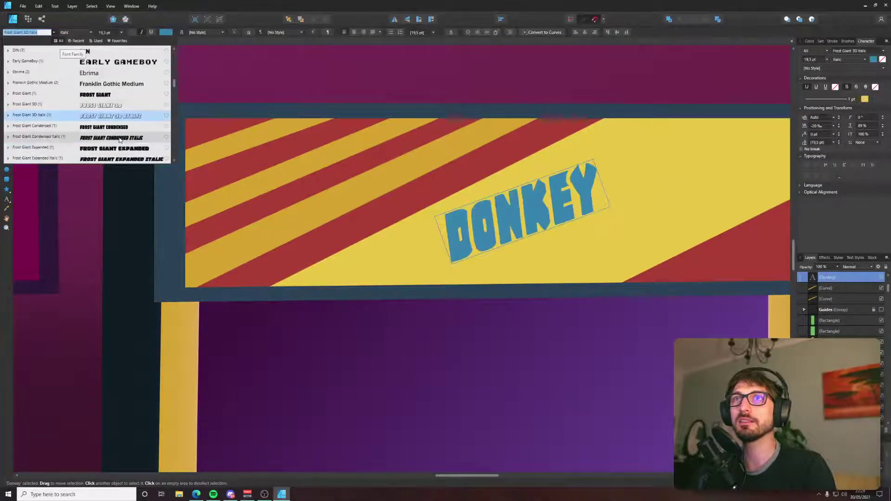
{"action": "left_click", "coordinate": [120, 139]}
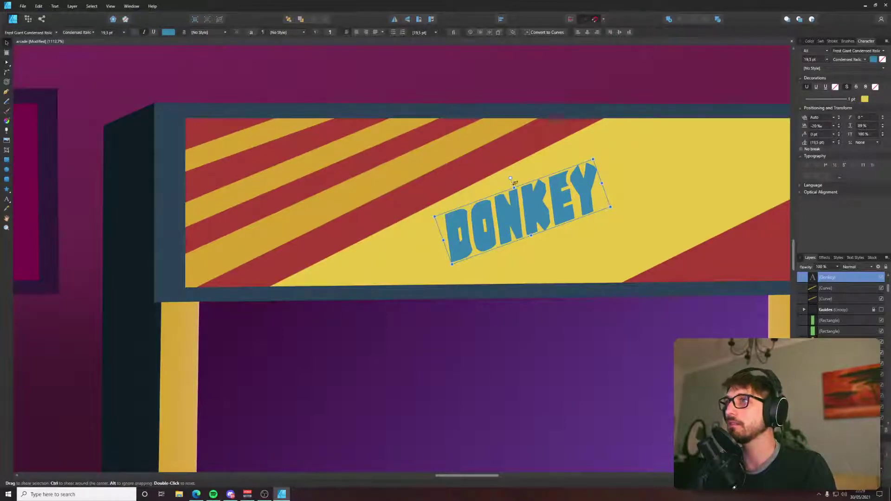
Shear the DONKEY text parallel to the red stripe, shift it toward the stripe's lower end and widen it.
{"action": "mouse_move", "coordinate": [515, 183]}
{"action": "left_mouse_down"}
{"action": "mouse_move", "coordinate": [536, 170]}
{"action": "mouse_move", "coordinate": [528, 171]}
{"action": "left_mouse_up"}
{"action": "left_click_drag", "start_coordinate": [544, 199], "coordinate": [505, 206]}
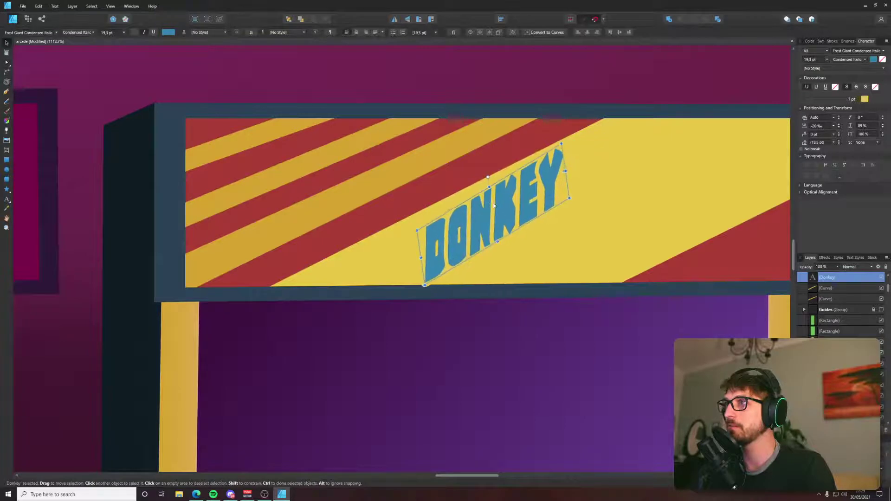
{"action": "left_click_drag", "start_coordinate": [566, 170], "coordinate": [604, 148]}
{"action": "left_click_drag", "start_coordinate": [507, 165], "coordinate": [509, 165]}
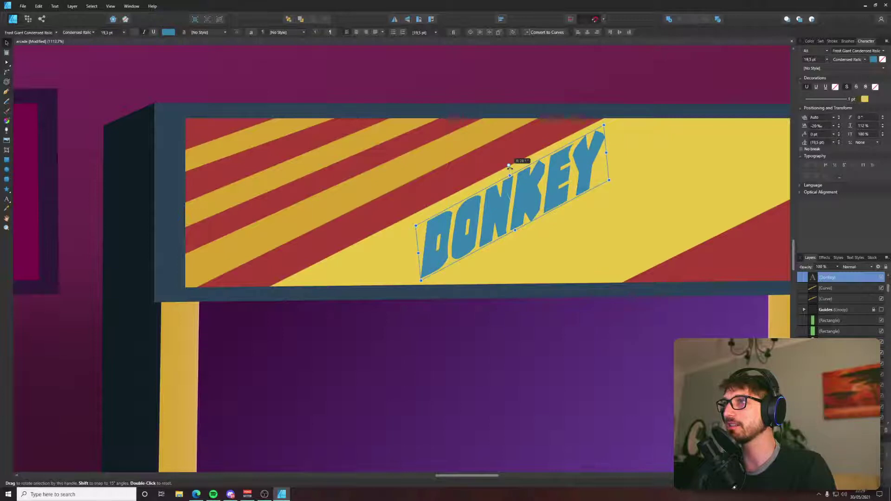
Set the DONKEY text's tracking to 15 ‰ and move it slightly down along the red stripe.
{"action": "left_click", "coordinate": [834, 128]}
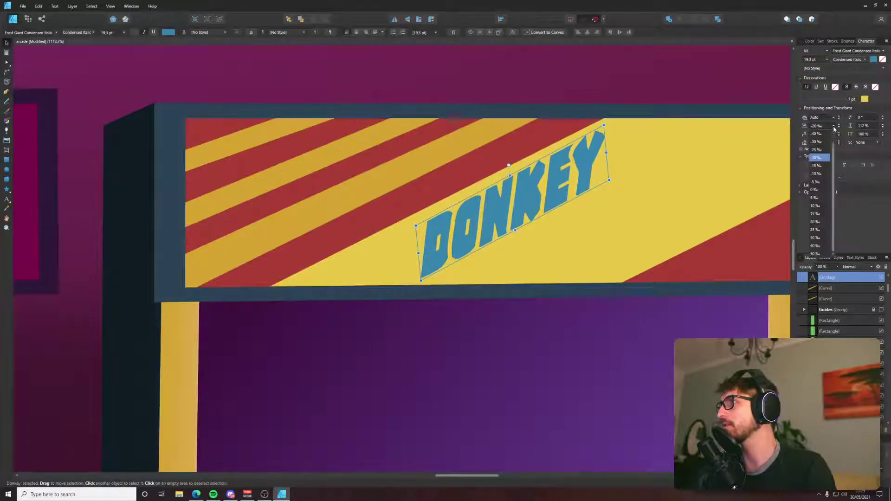
{"action": "left_click", "coordinate": [829, 214]}
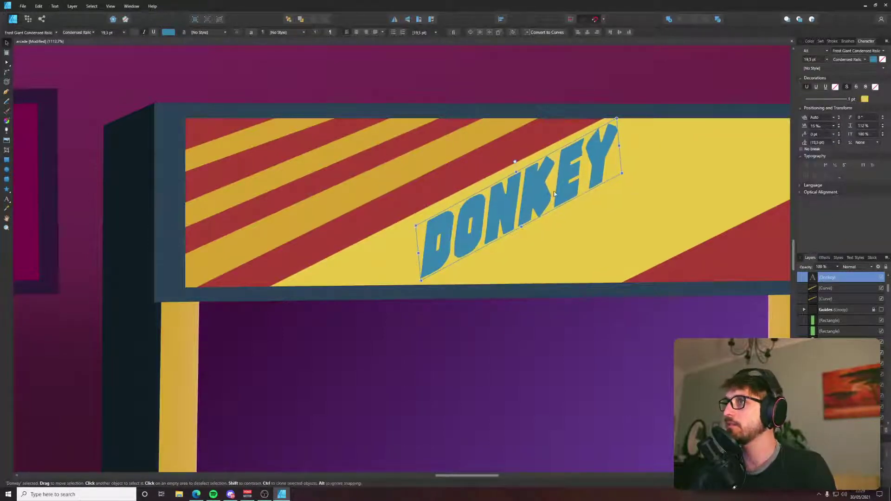
{"action": "left_click_drag", "start_coordinate": [505, 163], "coordinate": [498, 170]}
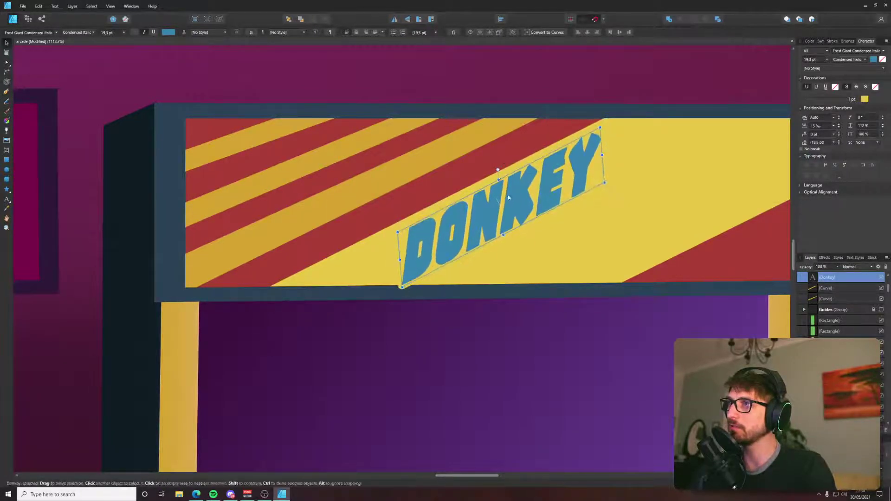
Duplicate the DONKEY text to its lower right on the yellow band and change the copy to KONG.
{"action": "left_click_drag", "start_coordinate": [513, 204], "coordinate": [641, 199]}
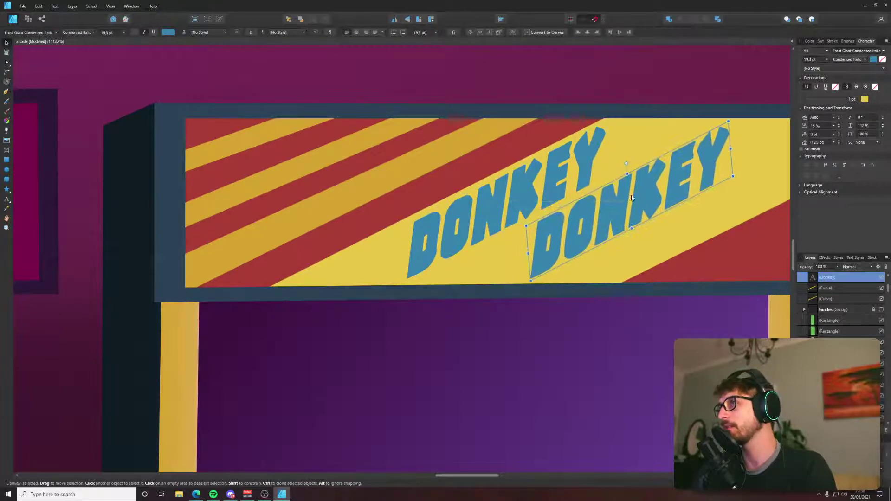
{"action": "double_click", "coordinate": [630, 195]}
{"action": "type", "text": "KONG"}
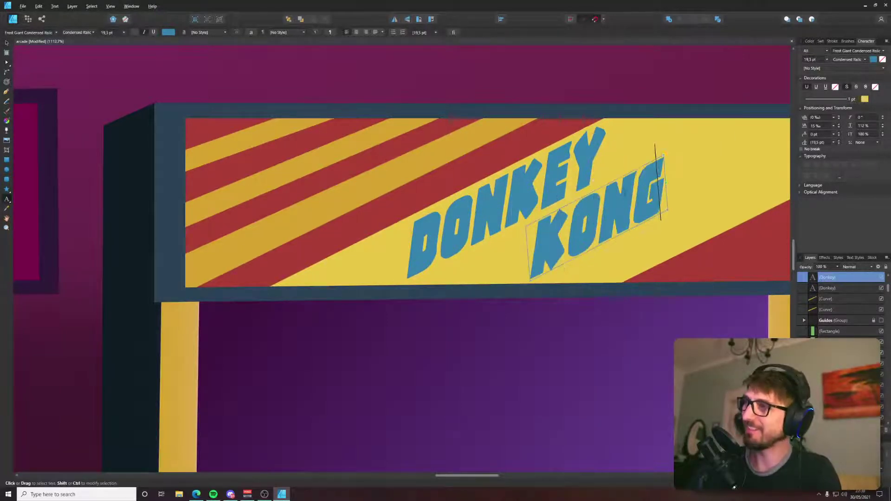
{"action": "left_click", "coordinate": [7, 44]}
{"action": "left_click", "coordinate": [99, 67]}
Select the DONKEY and KONG texts together and stretch both taller on the marquee.
{"action": "scroll", "coordinate": [112, 68], "scroll_direction": "down", "scroll_amount": 9}
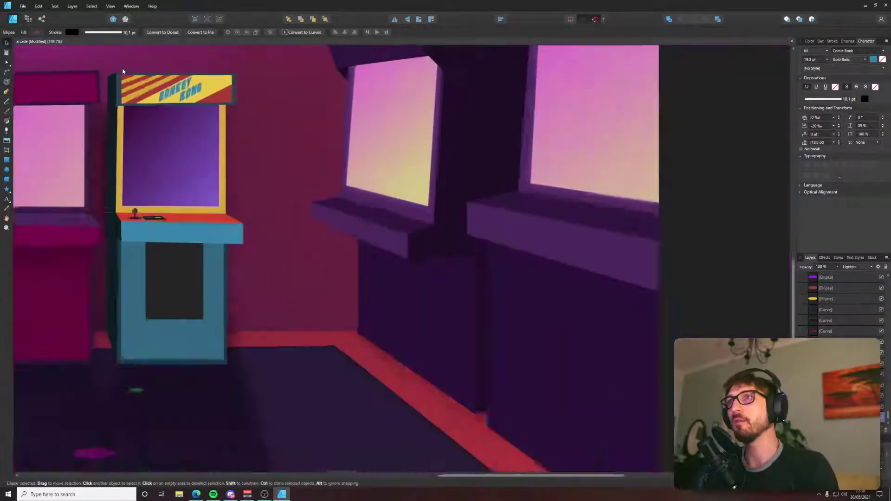
{"action": "left_click", "coordinate": [676, 193]}
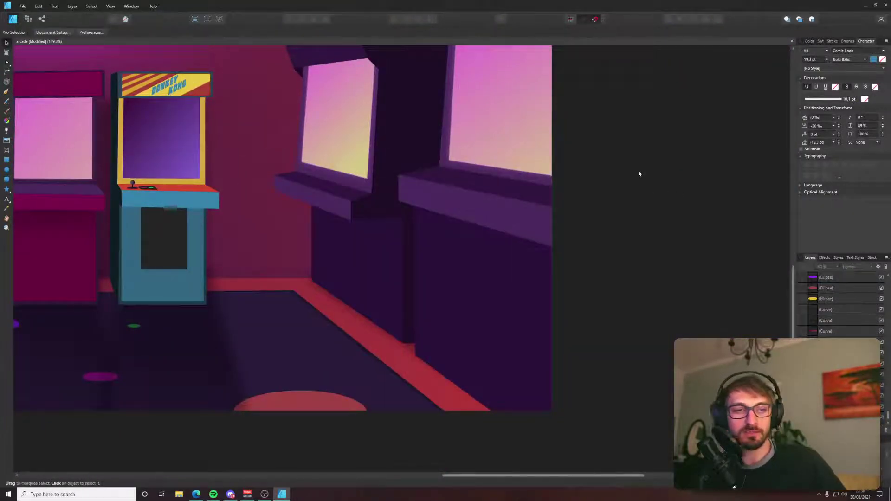
{"action": "scroll", "coordinate": [144, 61], "scroll_direction": "up", "scroll_amount": 6}
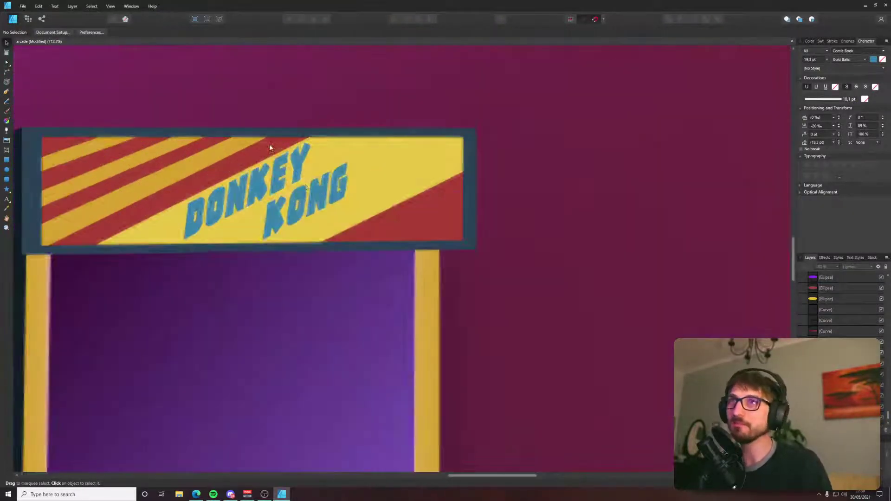
{"action": "left_click", "coordinate": [275, 175]}
{"action": "left_click", "coordinate": [275, 175], "text": "shift"}
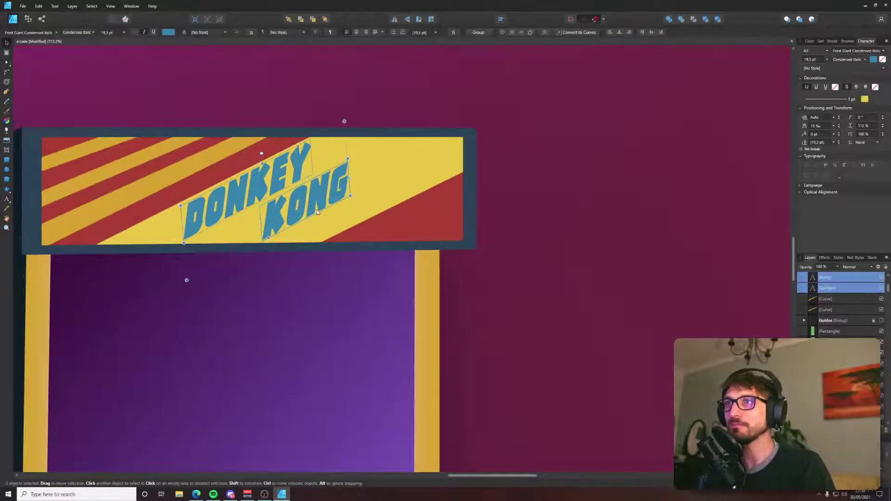
{"action": "left_click", "coordinate": [391, 196]}
{"action": "scroll", "coordinate": [323, 197], "scroll_direction": "up", "scroll_amount": 3}
{"action": "left_click", "coordinate": [258, 181]}
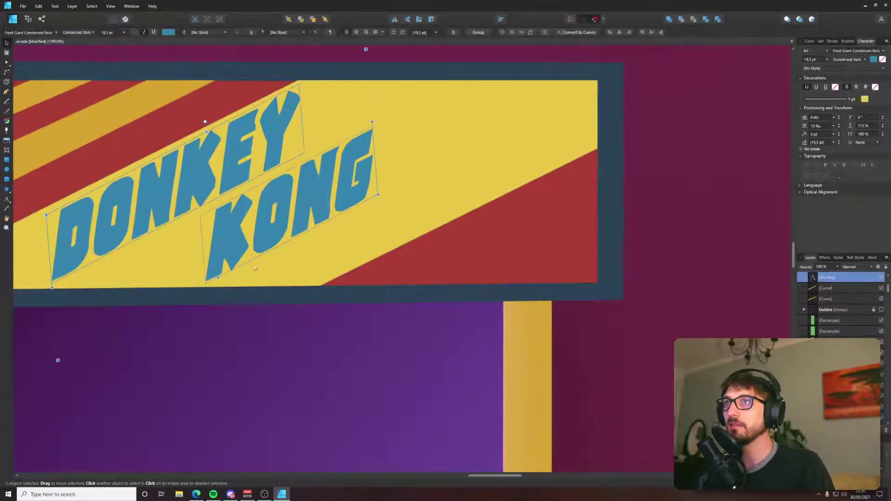
{"action": "left_click_drag", "start_coordinate": [227, 288], "coordinate": [229, 324]}
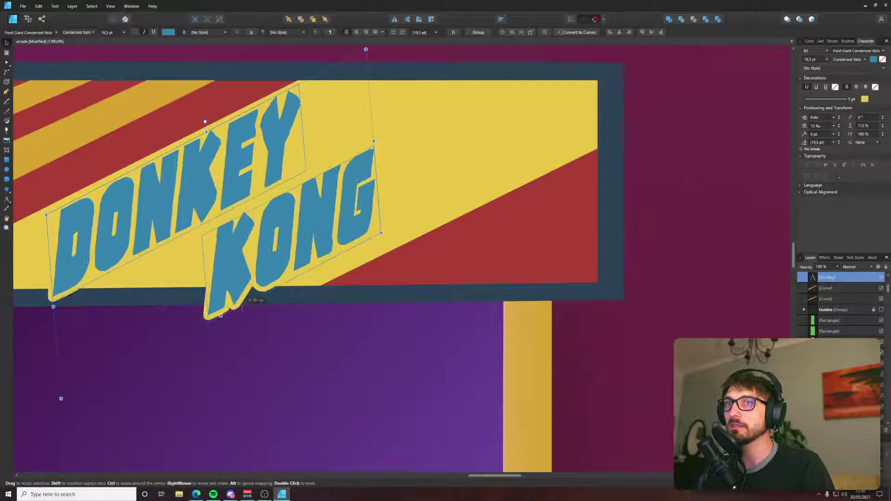
Move the enlarged DONKEY text, then the KONG text, up and to the right within the yellow band.
{"action": "left_click", "coordinate": [259, 182]}
{"action": "left_click_drag", "start_coordinate": [260, 169], "coordinate": [274, 162]}
{"action": "left_click_drag", "start_coordinate": [305, 240], "coordinate": [355, 200]}
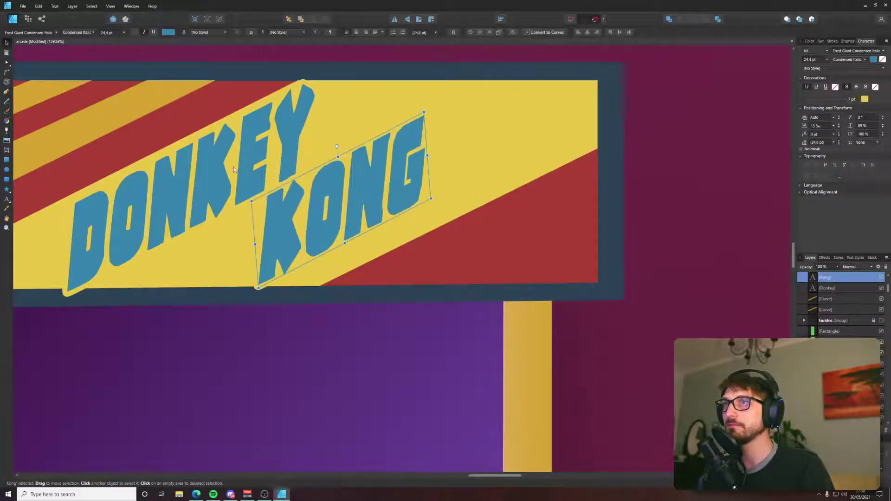
Nudge the DONKEY text and scale it down to about 23.4 pt so it fits inside the marquee.
{"action": "left_click_drag", "start_coordinate": [244, 169], "coordinate": [246, 170]}
{"action": "scroll", "coordinate": [237, 168], "scroll_direction": "down", "scroll_amount": 5}
{"action": "scroll", "coordinate": [237, 169], "scroll_direction": "up", "scroll_amount": 2}
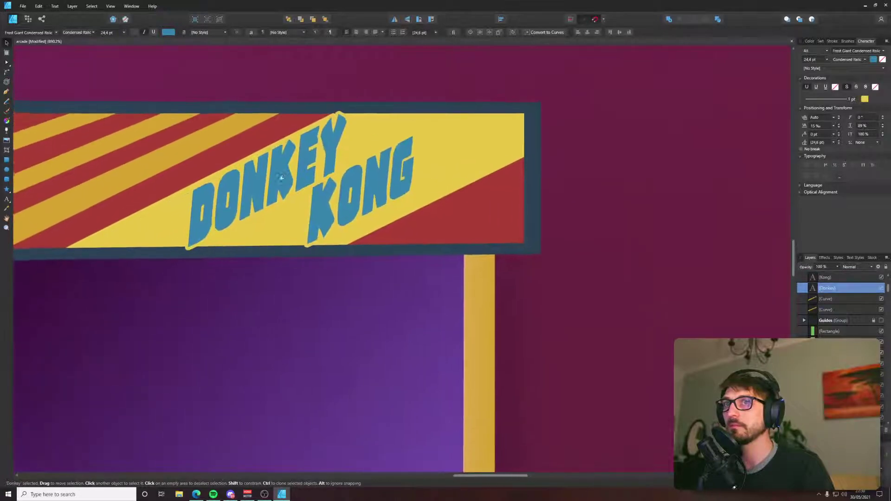
{"action": "left_click", "coordinate": [192, 250]}
{"action": "left_click", "coordinate": [195, 244]}
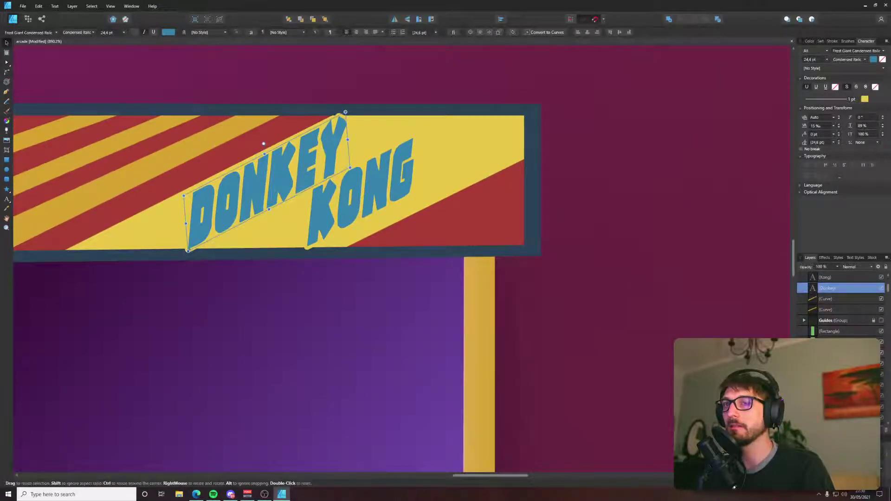
Draw a small yellow five-pointed star, tilt it with the lettering and place it over the O of DONKEY.
{"action": "scroll", "coordinate": [221, 203], "scroll_direction": "up", "scroll_amount": 4}
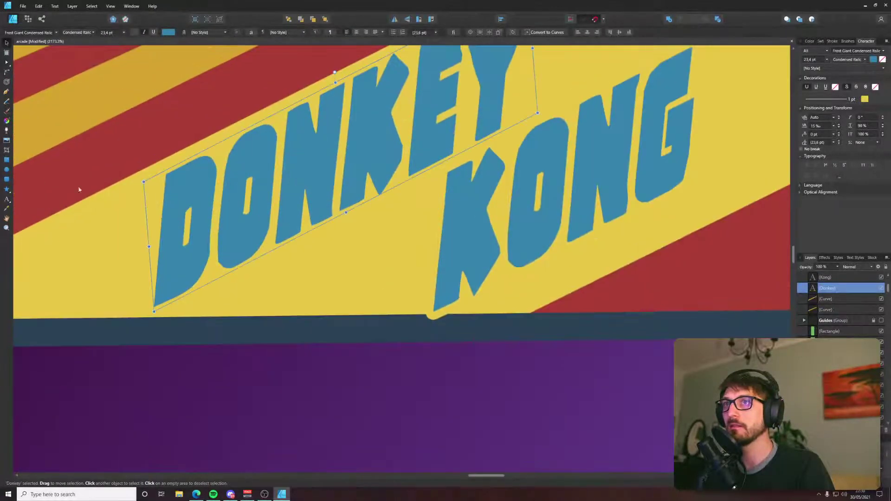
{"action": "left_click", "coordinate": [6, 189]}
{"action": "left_click_drag", "start_coordinate": [241, 179], "coordinate": [274, 226]}
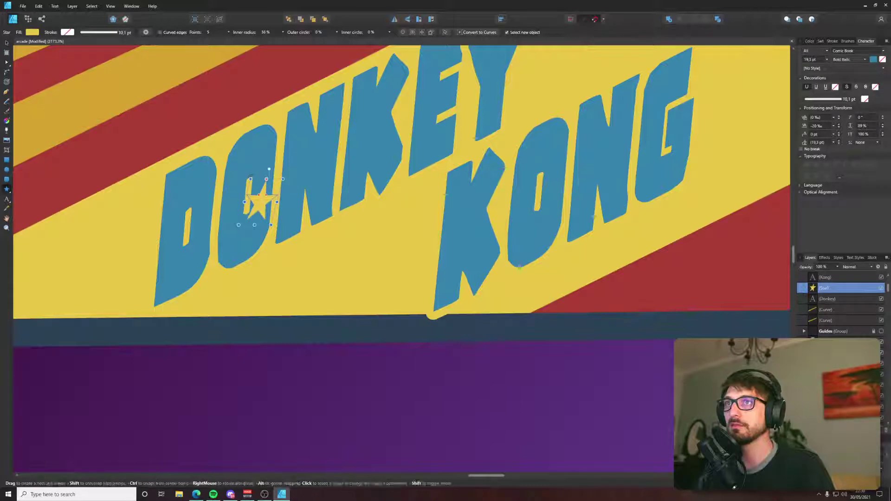
{"action": "left_click_drag", "start_coordinate": [250, 179], "coordinate": [247, 181]}
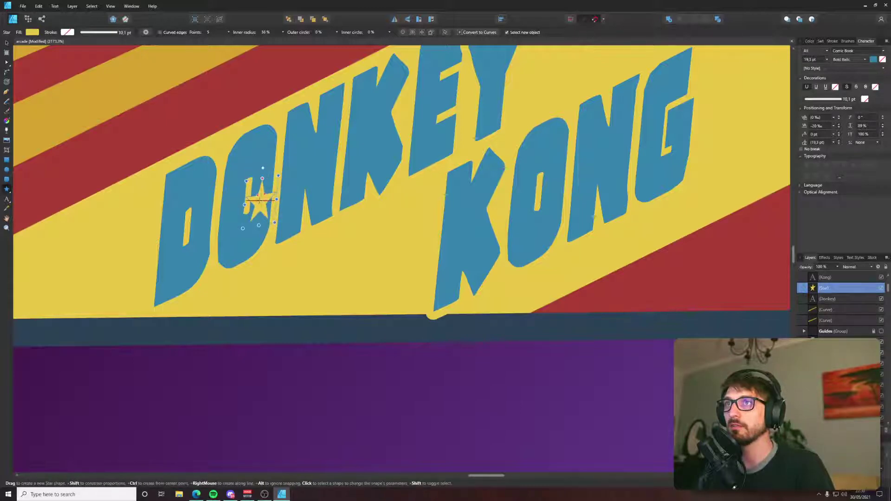
{"action": "left_click", "coordinate": [7, 43]}
{"action": "left_click_drag", "start_coordinate": [268, 209], "coordinate": [256, 198]}
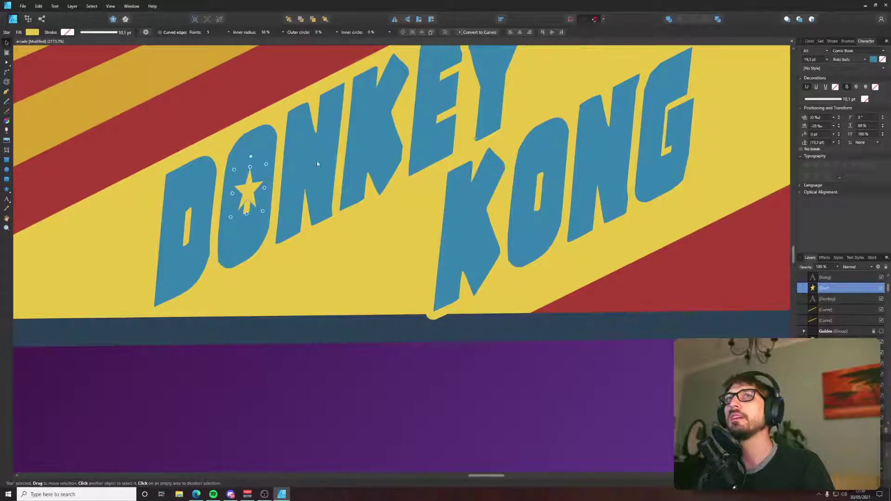
Give the star a stroke in the blue sampled from the lettering and set its width to 0.5 pt.
{"action": "left_click", "coordinate": [821, 41]}
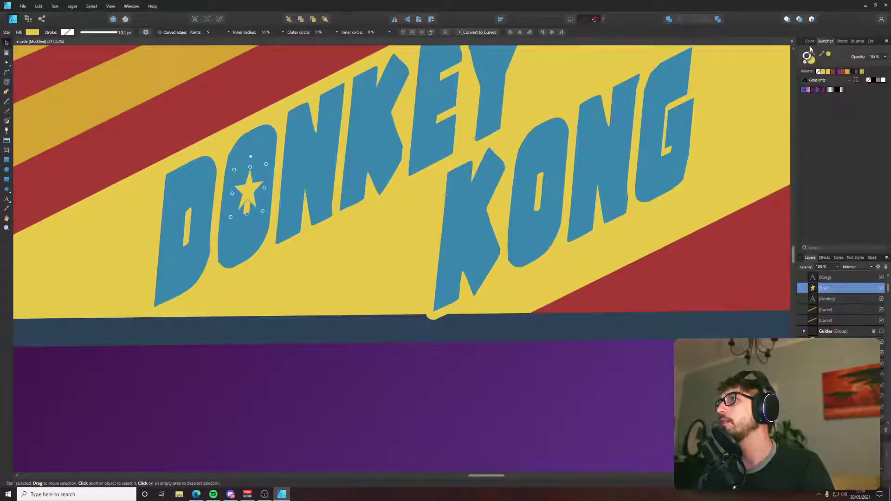
{"action": "left_click_drag", "start_coordinate": [822, 54], "coordinate": [498, 61]}
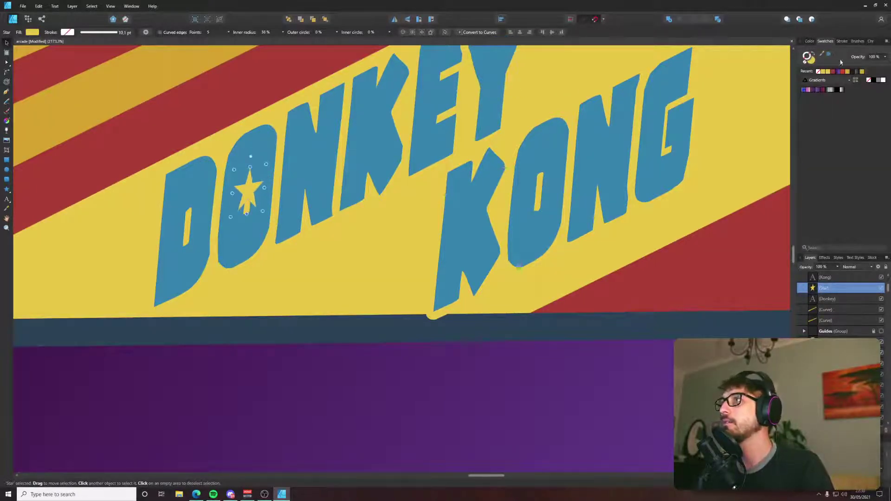
{"action": "left_click", "coordinate": [828, 56]}
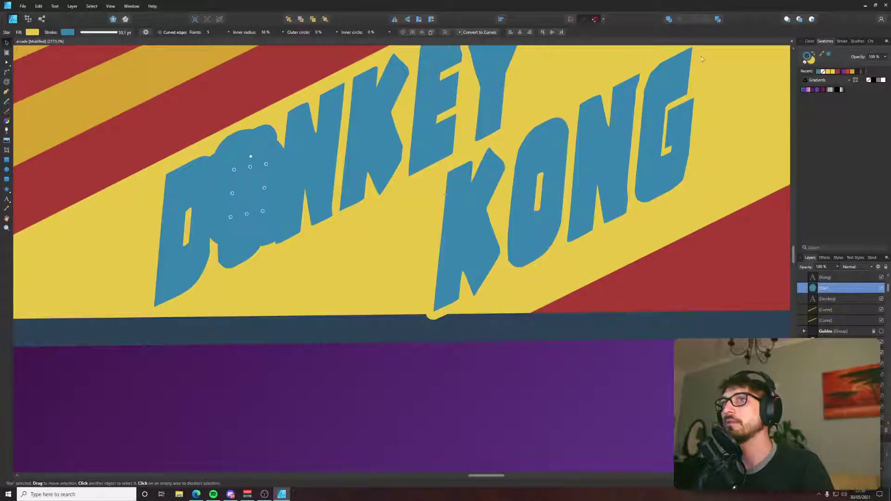
{"action": "left_click", "coordinate": [843, 41]}
{"action": "left_click_drag", "start_coordinate": [834, 63], "coordinate": [823, 63]}
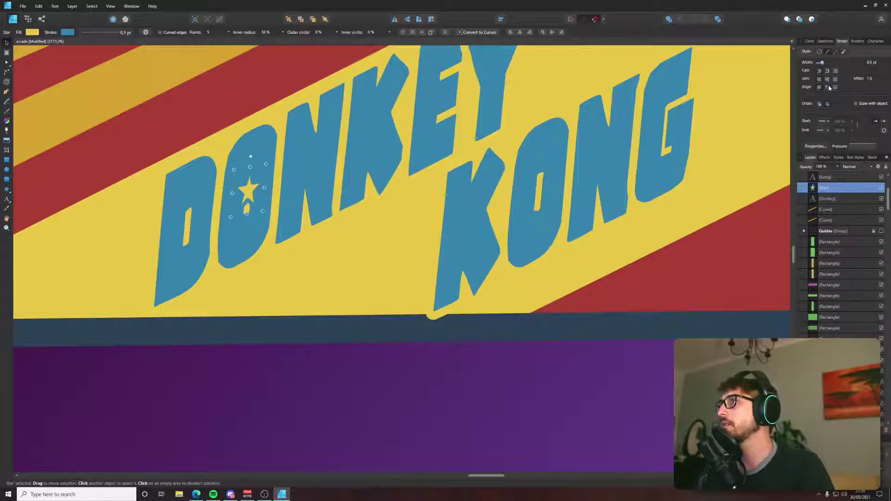
Align the DONKEY star's stroke to the outside, raise its width to 1 pt and centre the star over the O's opening.
{"action": "left_click", "coordinate": [829, 87]}
{"action": "left_click", "coordinate": [837, 87]}
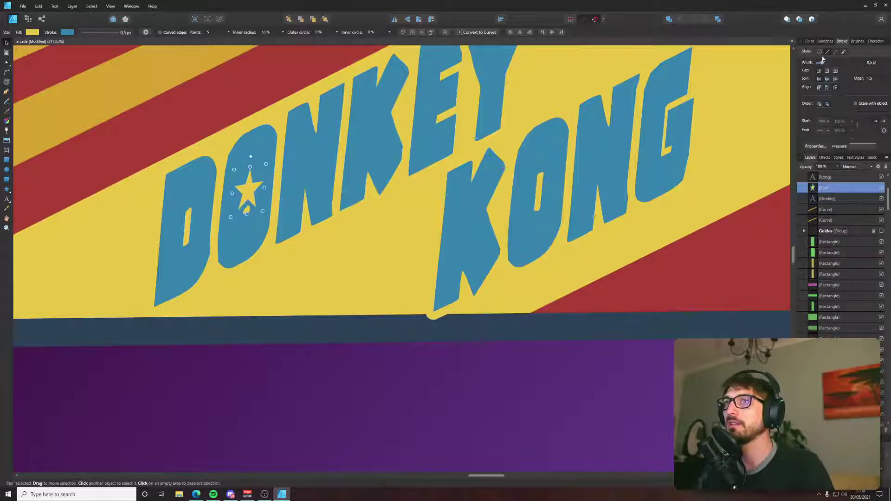
{"action": "left_click_drag", "start_coordinate": [825, 63], "coordinate": [827, 63]}
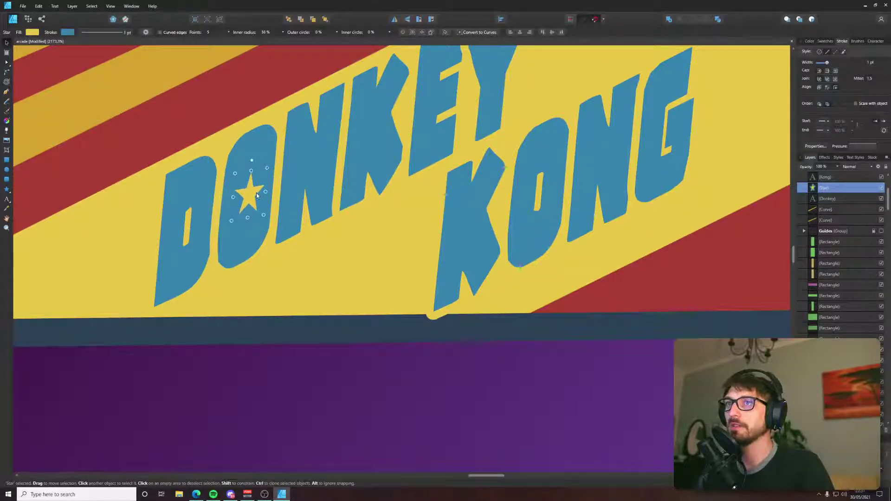
{"action": "scroll", "coordinate": [349, 214], "scroll_direction": "down", "scroll_amount": 4}
{"action": "scroll", "coordinate": [325, 209], "scroll_direction": "up", "scroll_amount": 4}
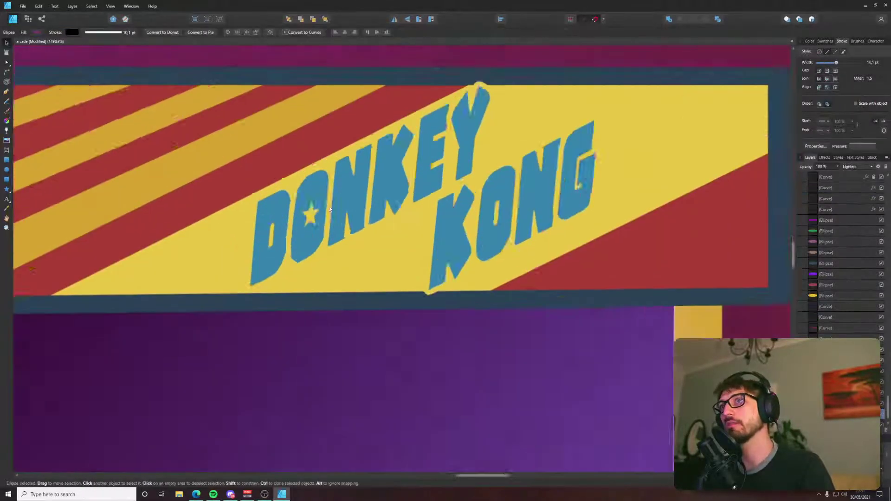
Check the reference cabinet photo, then place a copy of the star over the O of KONG.
{"action": "key", "text": "alt+Tab"}
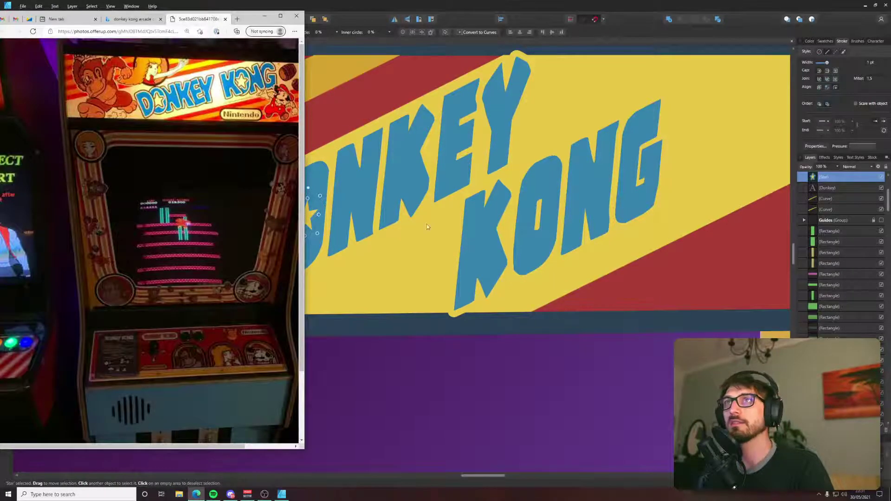
{"action": "key", "text": "alt+Tab"}
{"action": "left_click_drag", "start_coordinate": [519, 188], "coordinate": [538, 215]}
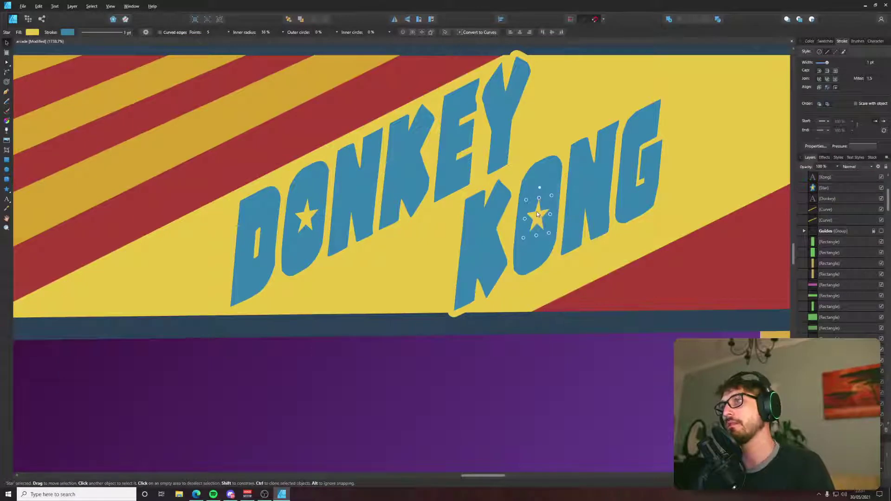
Inspect the Donkey Kong marquee with its stars up close and within the whole arcade scene.
{"action": "left_click", "coordinate": [500, 308]}
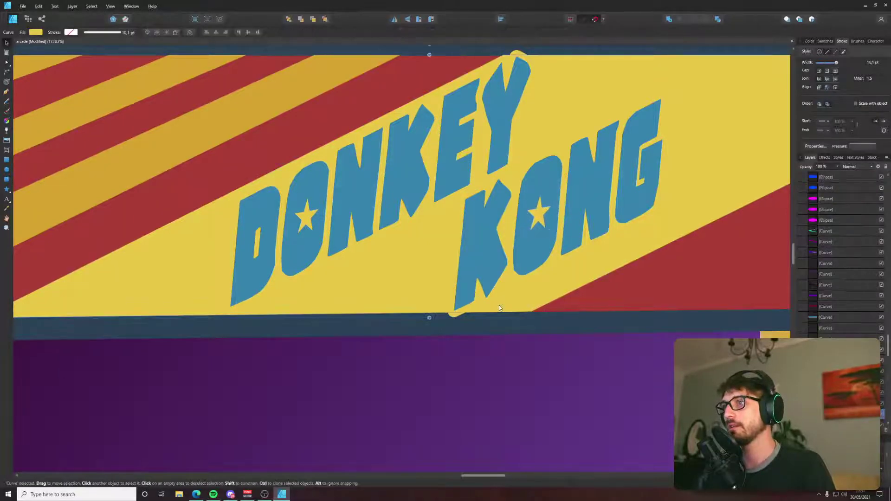
{"action": "scroll", "coordinate": [499, 308], "scroll_direction": "down", "scroll_amount": 5}
{"action": "scroll", "coordinate": [500, 308], "scroll_direction": "up", "scroll_amount": 3}
{"action": "left_click", "coordinate": [522, 269], "text": "shift"}
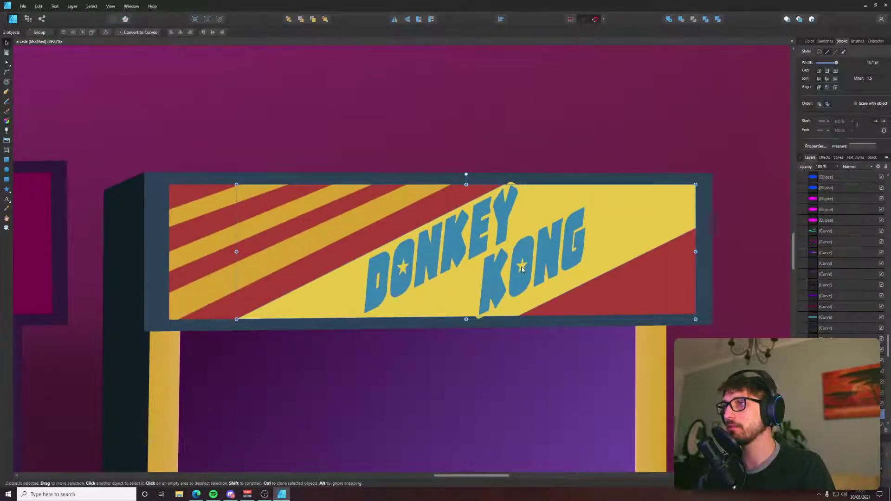
{"action": "left_click", "coordinate": [522, 269]}
{"action": "left_click", "coordinate": [553, 252], "text": "shift"}
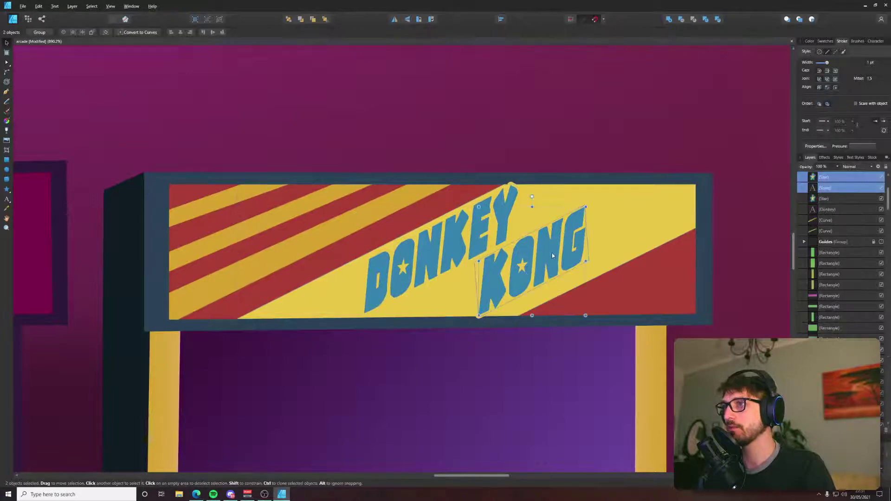
{"action": "scroll", "coordinate": [559, 250], "scroll_direction": "down", "scroll_amount": 6}
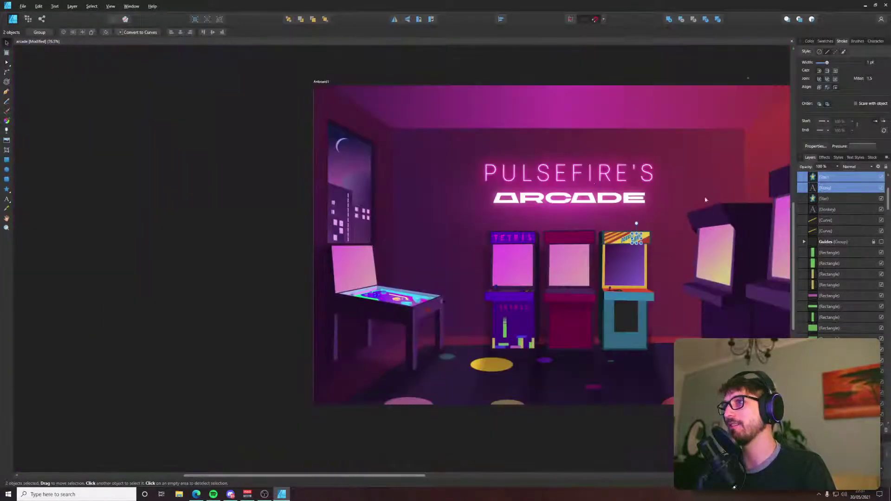
{"action": "left_click_drag", "start_coordinate": [705, 200], "coordinate": [551, 219]}
{"action": "left_click", "coordinate": [687, 158]}
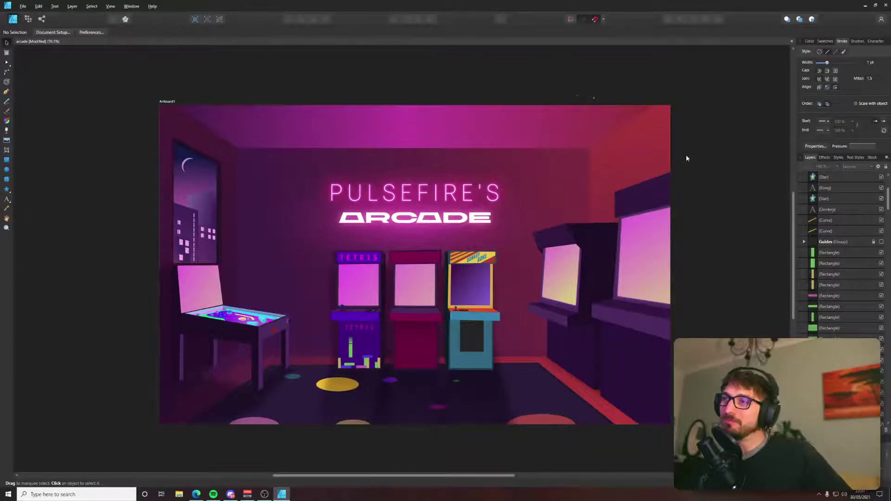
Following the reference photo's speaker grille, draw a thin vertical rounded rectangle with fully rounded ends on the blue panel below the joystick.
{"action": "key", "text": "alt+Tab"}
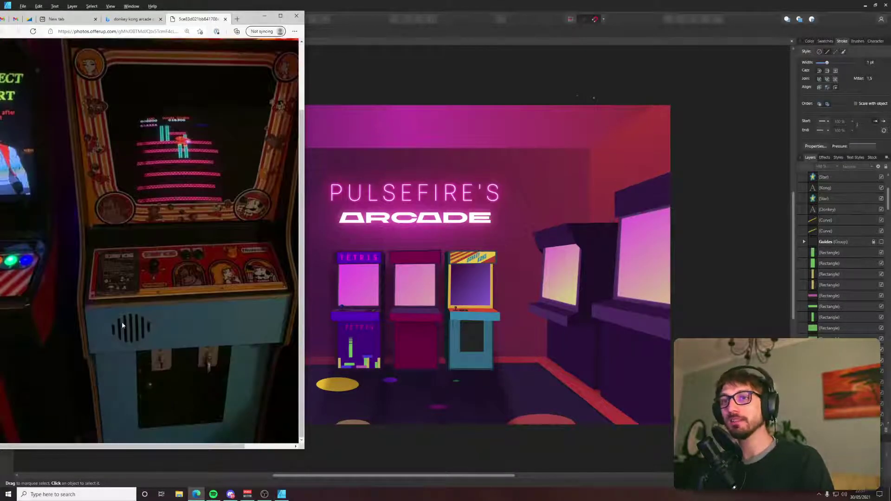
{"action": "key", "text": "alt+Tab"}
{"action": "scroll", "coordinate": [463, 338], "scroll_direction": "up", "scroll_amount": 5}
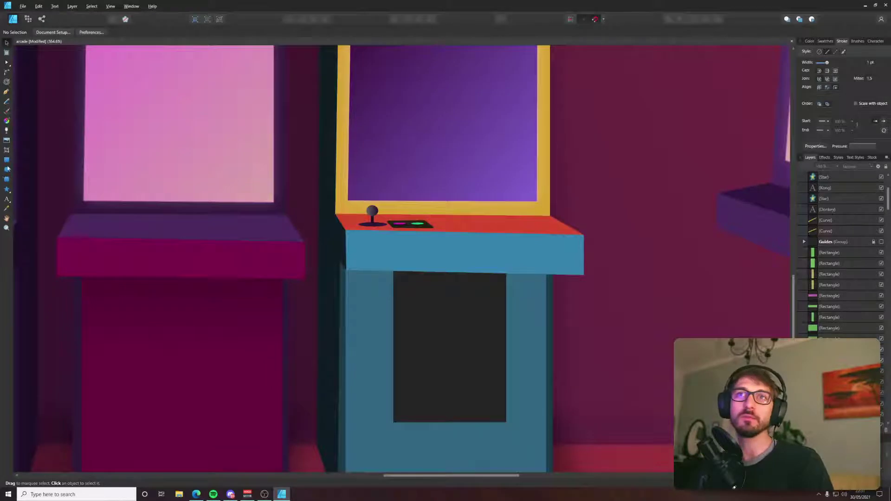
{"action": "left_click", "coordinate": [7, 179]}
{"action": "scroll", "coordinate": [382, 279], "scroll_direction": "up", "scroll_amount": 3}
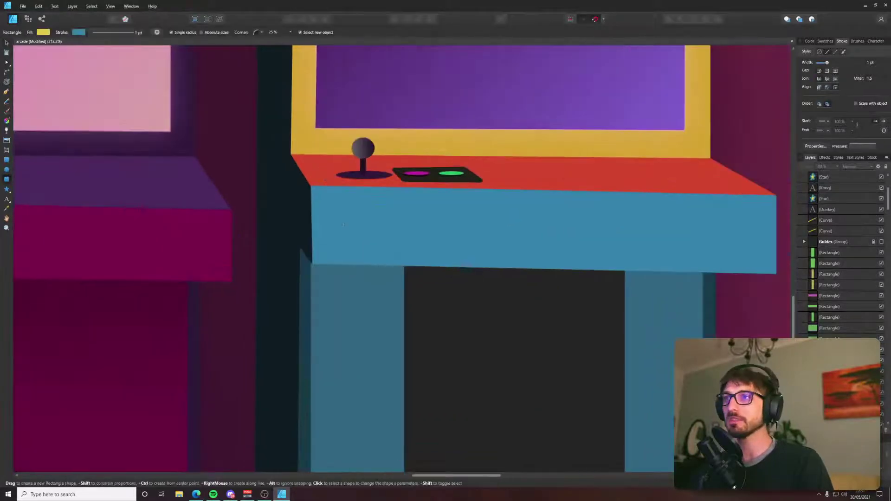
{"action": "key", "text": "alt+Tab"}
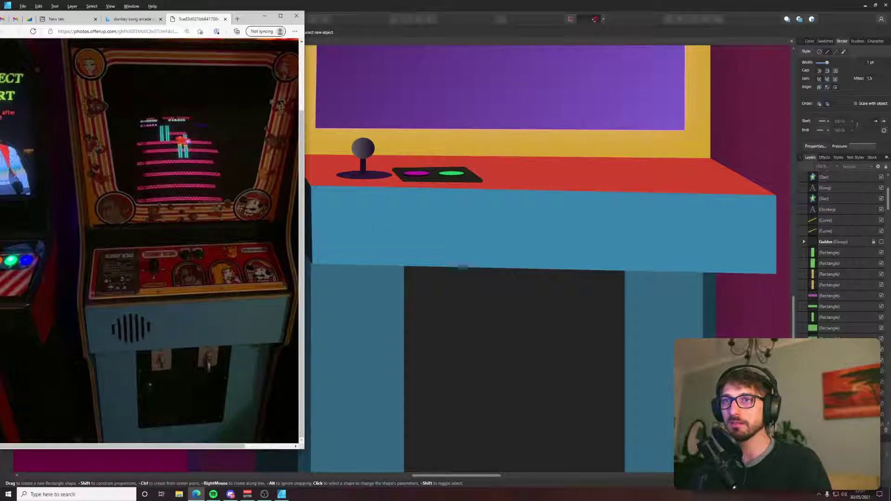
{"action": "key", "text": "alt+Tab"}
{"action": "scroll", "coordinate": [355, 218], "scroll_direction": "up", "scroll_amount": 2}
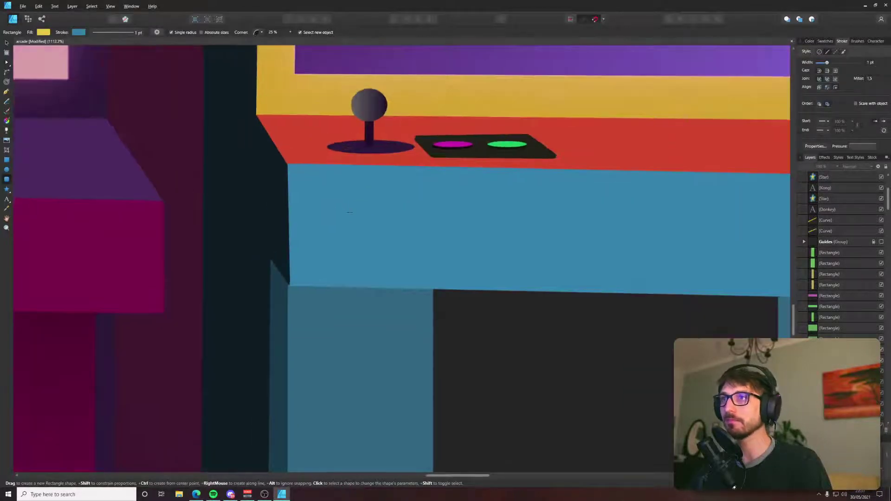
{"action": "left_click_drag", "start_coordinate": [351, 213], "coordinate": [354, 254]}
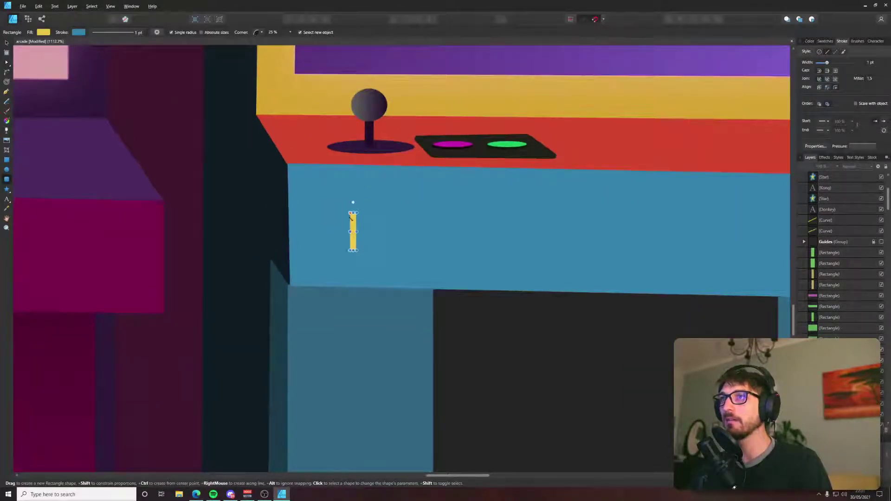
{"action": "scroll", "coordinate": [352, 217], "scroll_direction": "up", "scroll_amount": 3}
{"action": "left_click_drag", "start_coordinate": [351, 208], "coordinate": [354, 215]}
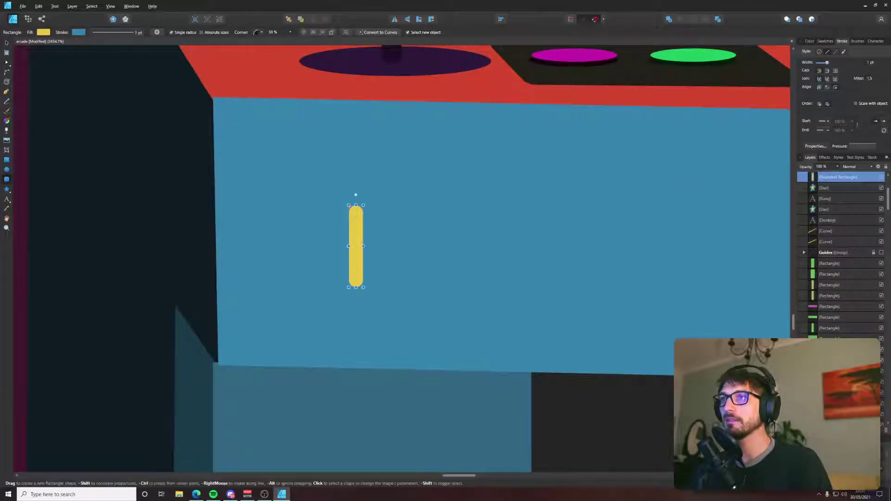
Fill the rounded slot with the sampled dark grey, remove its stroke and shorten it slightly.
{"action": "key", "text": "v"}
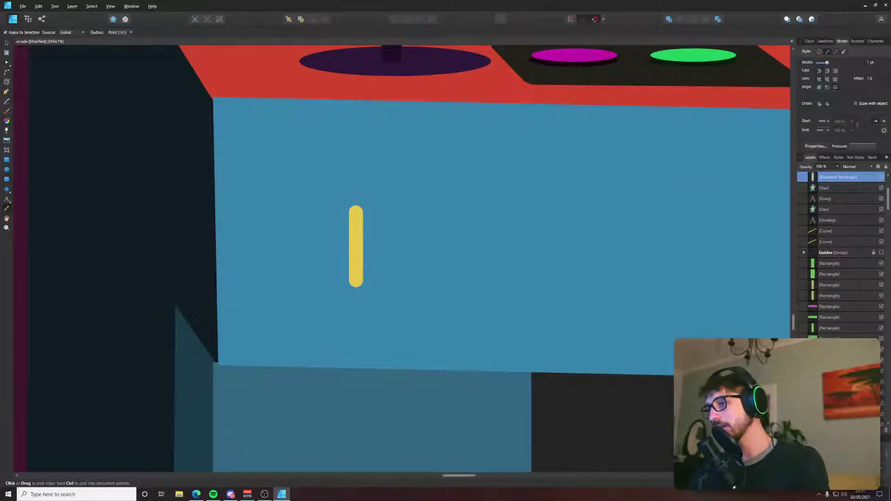
{"action": "left_click", "coordinate": [809, 40]}
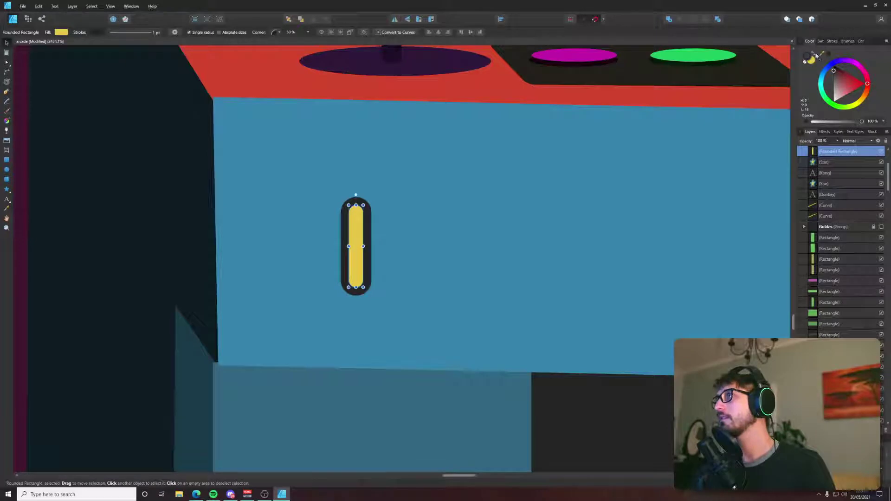
{"action": "left_click", "coordinate": [817, 54]}
{"action": "left_click", "coordinate": [807, 121]}
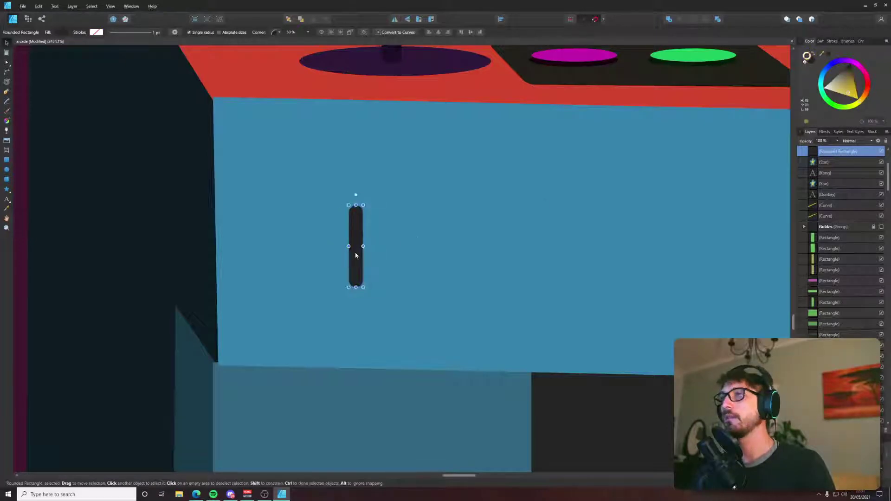
{"action": "left_click_drag", "start_coordinate": [357, 287], "coordinate": [356, 274]}
Duplicate the slot into a row of seven and space all seven evenly in the horizontal direction.
{"action": "mouse_move", "coordinate": [358, 232]}
{"action": "left_mouse_down"}
{"action": "mouse_move", "coordinate": [341, 219]}
{"action": "mouse_move", "coordinate": [401, 232]}
{"action": "mouse_move", "coordinate": [480, 229]}
{"action": "left_mouse_up"}
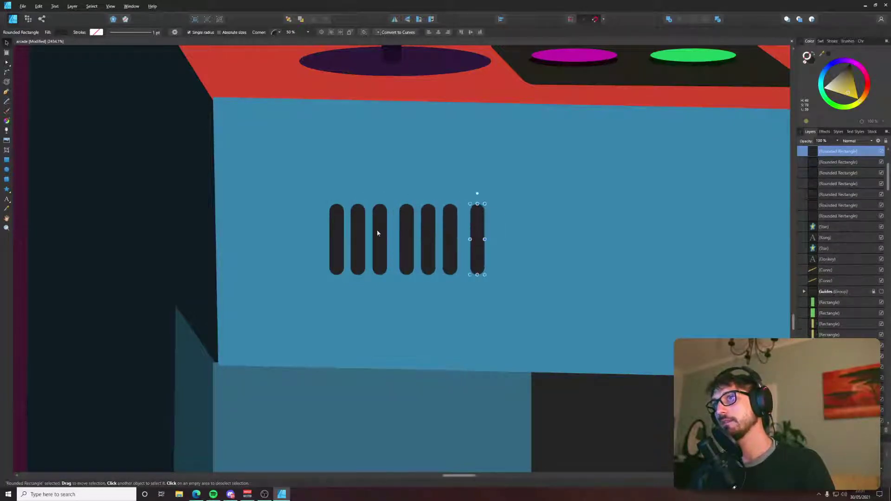
{"action": "left_click", "coordinate": [339, 230], "text": "shift"}
{"action": "left_click", "coordinate": [359, 230], "text": "shift"}
{"action": "left_click", "coordinate": [383, 230], "text": "shift"}
{"action": "left_click", "coordinate": [407, 231], "text": "shift"}
{"action": "left_click", "coordinate": [429, 231], "text": "shift"}
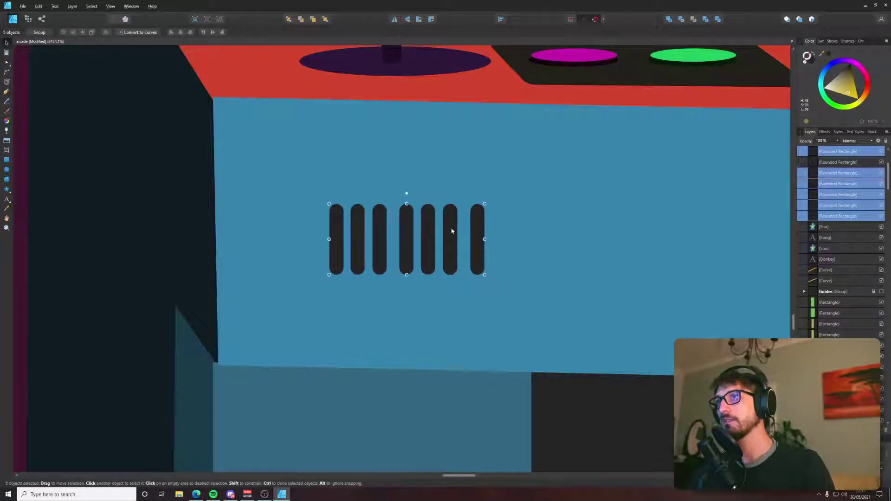
{"action": "left_click", "coordinate": [452, 231], "text": "shift"}
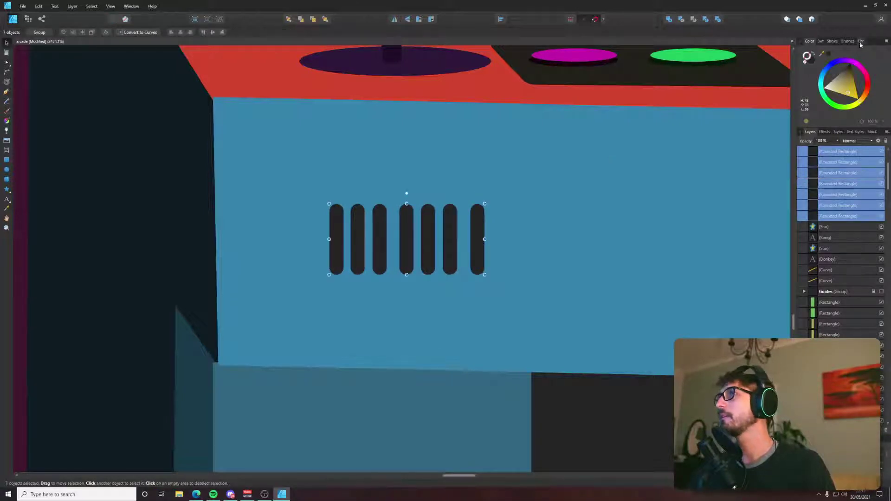
{"action": "left_click", "coordinate": [501, 19]}
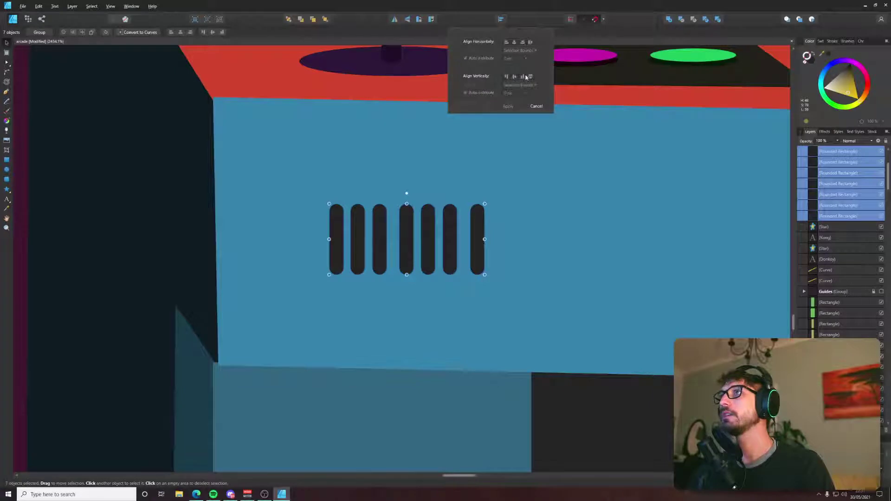
{"action": "left_click", "coordinate": [531, 42]}
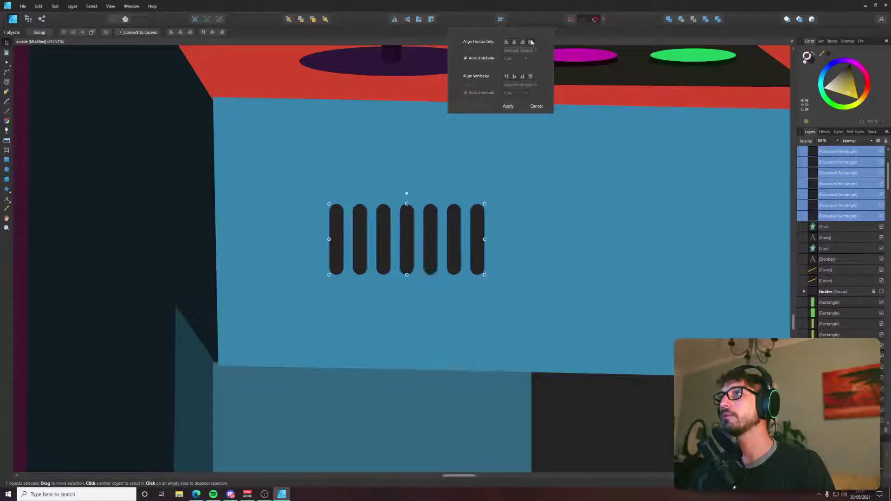
Lengthen the grille's inner slots symmetrically in matching pairs, making the centre slot the tallest, and deselect.
{"action": "left_click", "coordinate": [457, 232]}
{"action": "left_click", "coordinate": [360, 232], "text": "shift"}
{"action": "left_click_drag", "start_coordinate": [406, 204], "coordinate": [407, 189]}
{"action": "left_click", "coordinate": [386, 223]}
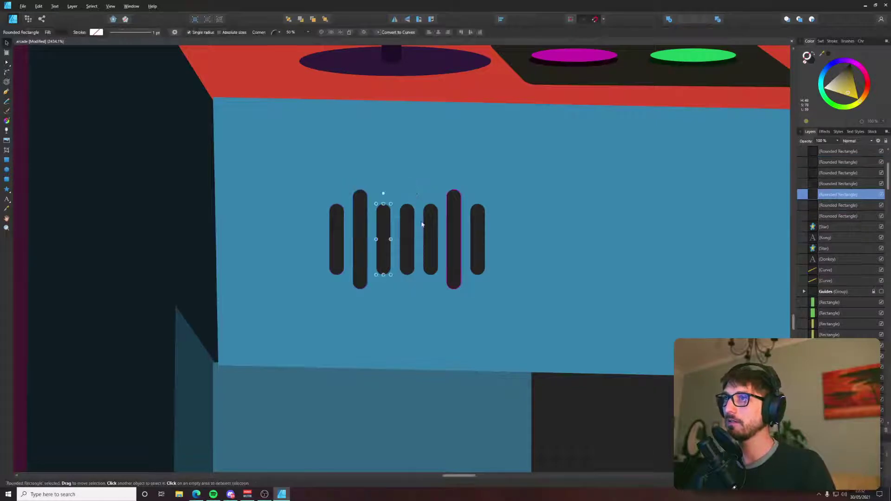
{"action": "left_click", "coordinate": [430, 233], "text": "shift"}
{"action": "left_click_drag", "start_coordinate": [407, 204], "coordinate": [413, 167]}
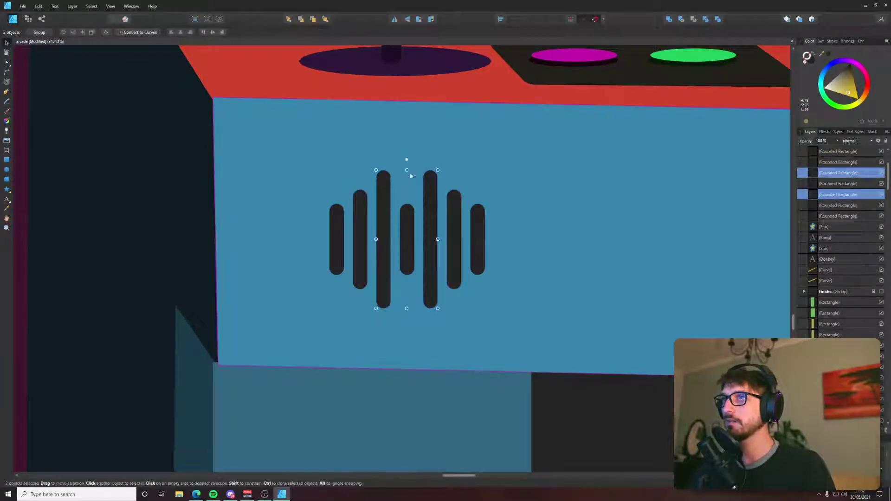
{"action": "left_click", "coordinate": [407, 213]}
{"action": "left_click_drag", "start_coordinate": [407, 205], "coordinate": [405, 143]}
{"action": "scroll", "coordinate": [409, 149], "scroll_direction": "down", "scroll_amount": 10}
{"action": "scroll", "coordinate": [415, 156], "scroll_direction": "down", "scroll_amount": 2}
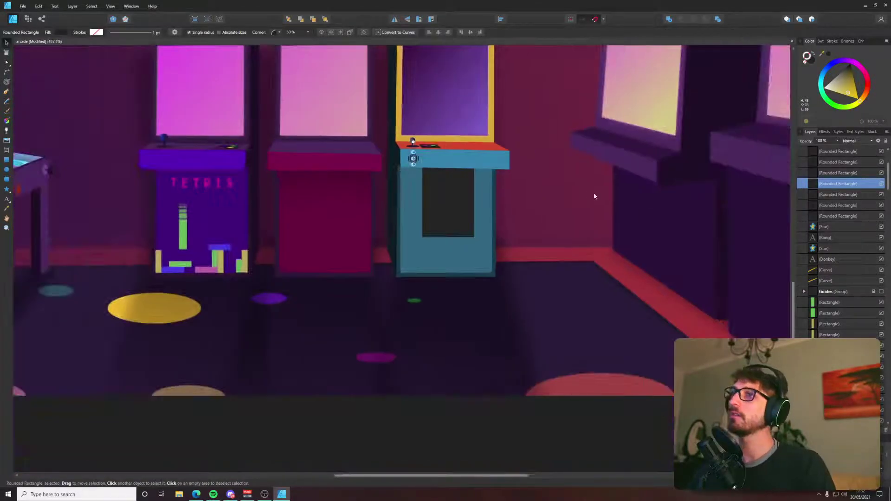
{"action": "left_click", "coordinate": [535, 435]}
{"action": "scroll", "coordinate": [418, 232], "scroll_direction": "up", "scroll_amount": 2}
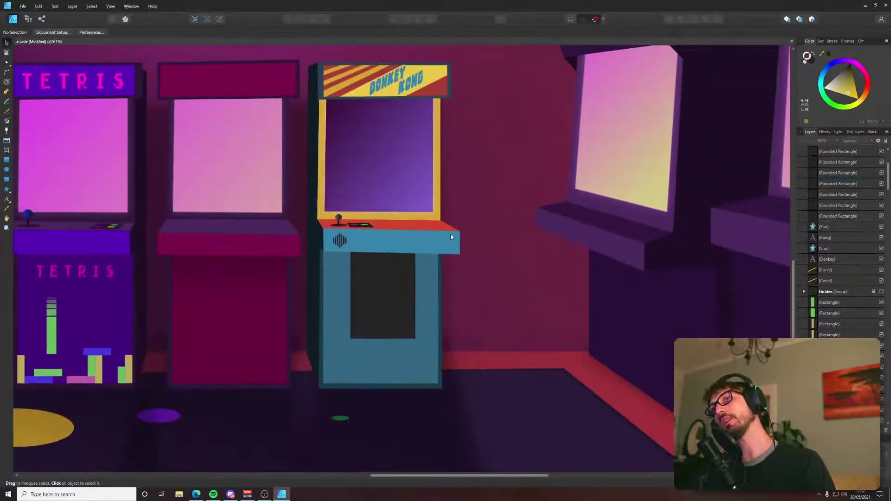
Using the reference photo's coin slots, copy the dark front panel, shrink it to a small rectangle and place it near the panel's upper left.
{"action": "key", "text": "alt+Tab"}
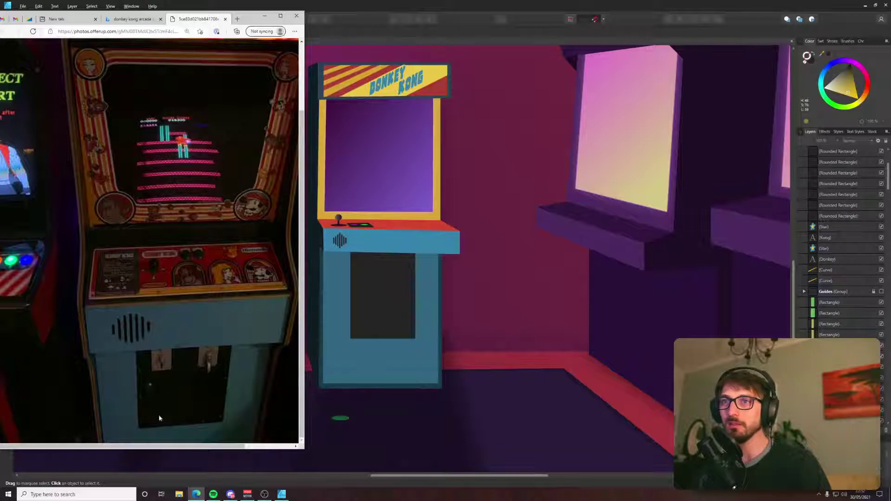
{"action": "scroll", "coordinate": [395, 291], "scroll_direction": "up", "scroll_amount": 3}
{"action": "left_click", "coordinate": [371, 374]}
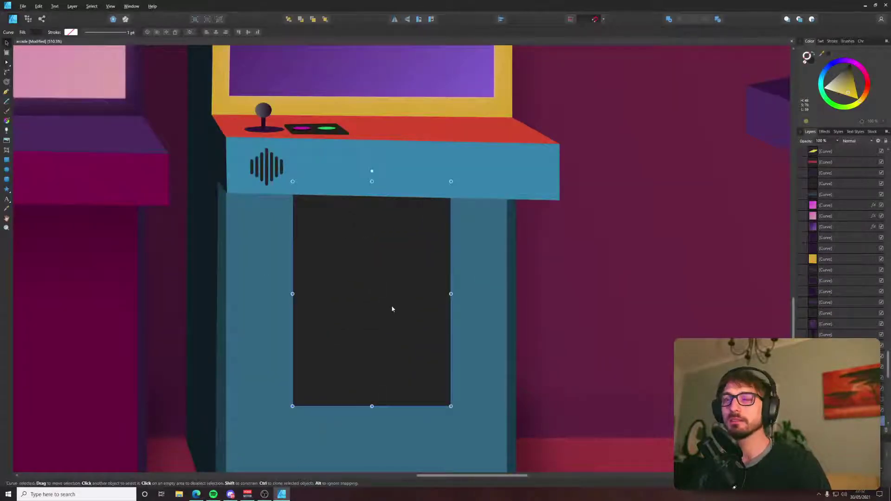
{"action": "left_click_drag", "start_coordinate": [451, 406], "coordinate": [326, 227]}
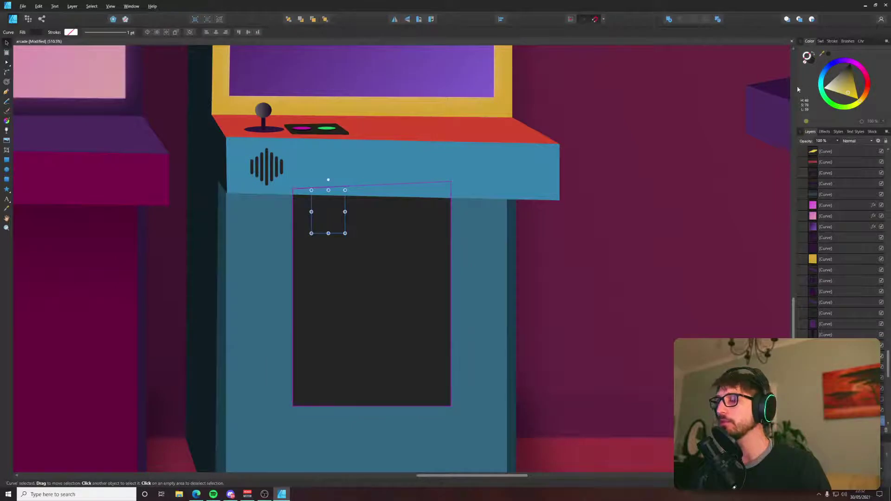
{"action": "key", "text": "alt+Tab"}
{"action": "key", "text": "alt+Tab"}
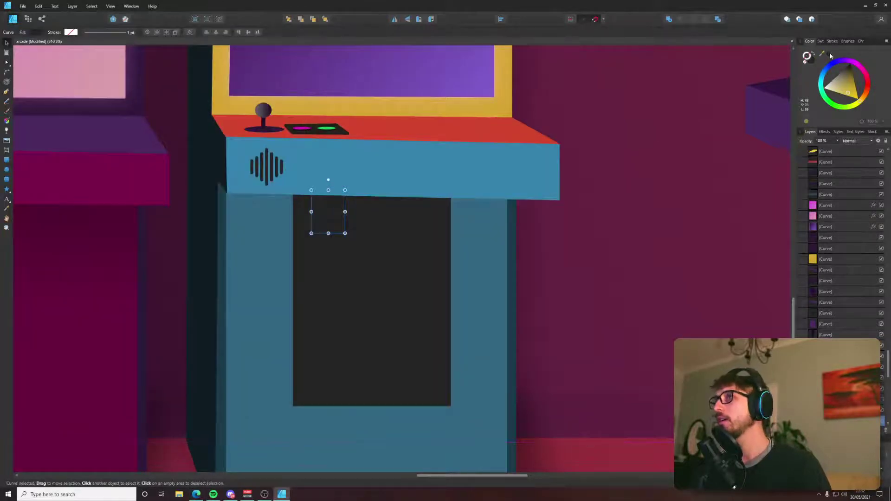
Fill the small coin-slot rectangle with near-white, give it a dark stroke and open its stroke settings.
{"action": "left_click", "coordinate": [830, 54]}
{"action": "left_click_drag", "start_coordinate": [837, 78], "coordinate": [836, 100]}
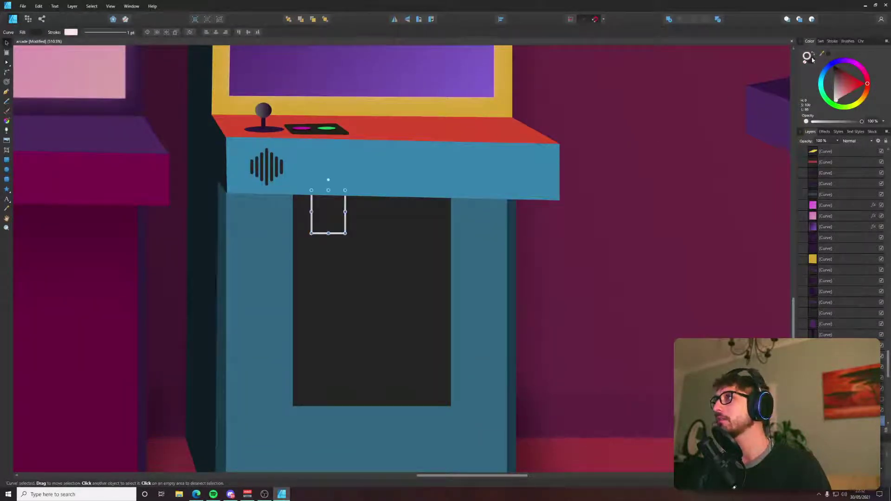
{"action": "left_click", "coordinate": [814, 55]}
{"action": "left_click", "coordinate": [806, 64]}
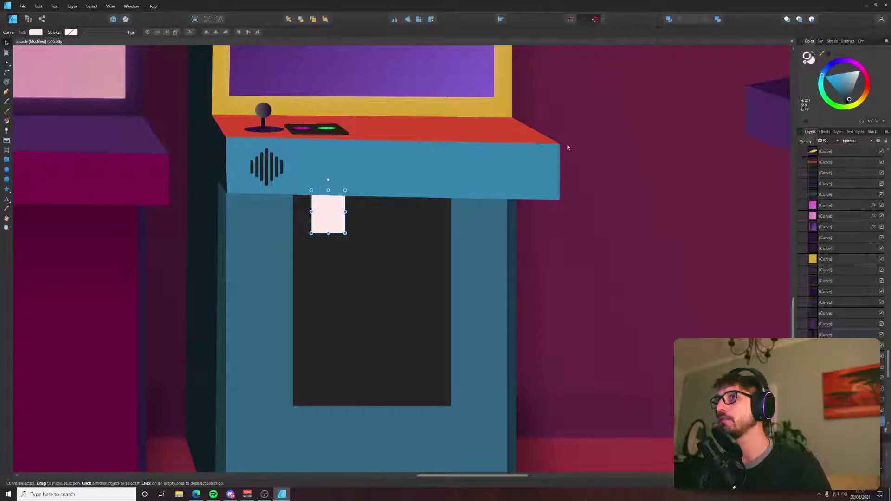
{"action": "key", "text": "ctrl+z"}
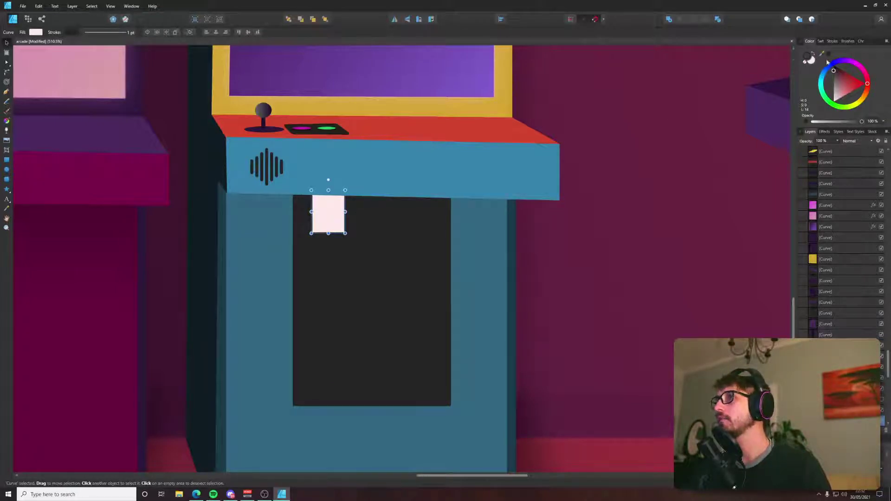
{"action": "left_click", "coordinate": [833, 41]}
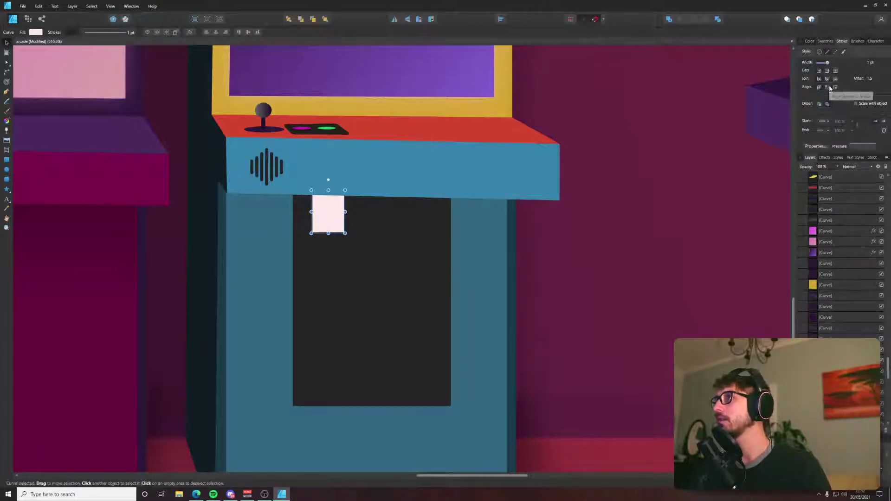
Duplicate the pale coin-slot rectangle across the dark front panel and recolour both rectangles mid-gray.
{"action": "left_click_drag", "start_coordinate": [327, 227], "coordinate": [411, 221]}
{"action": "left_click", "coordinate": [810, 41]}
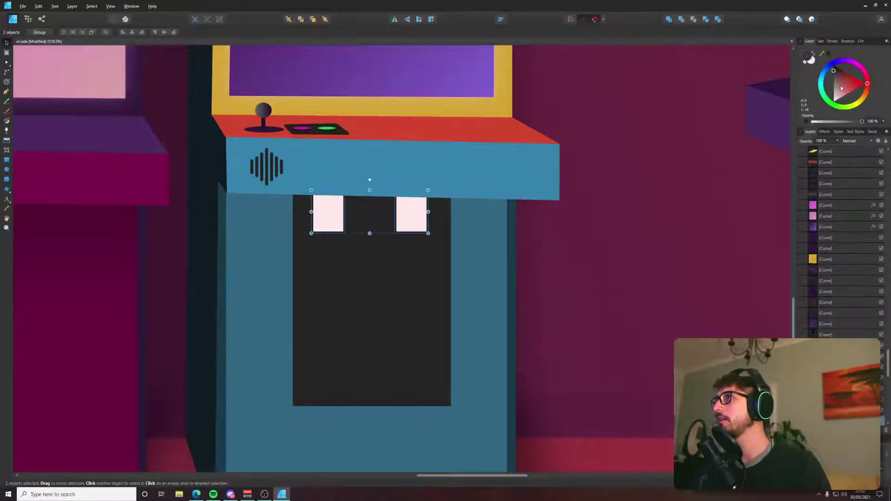
{"action": "left_click_drag", "start_coordinate": [837, 77], "coordinate": [816, 57]}
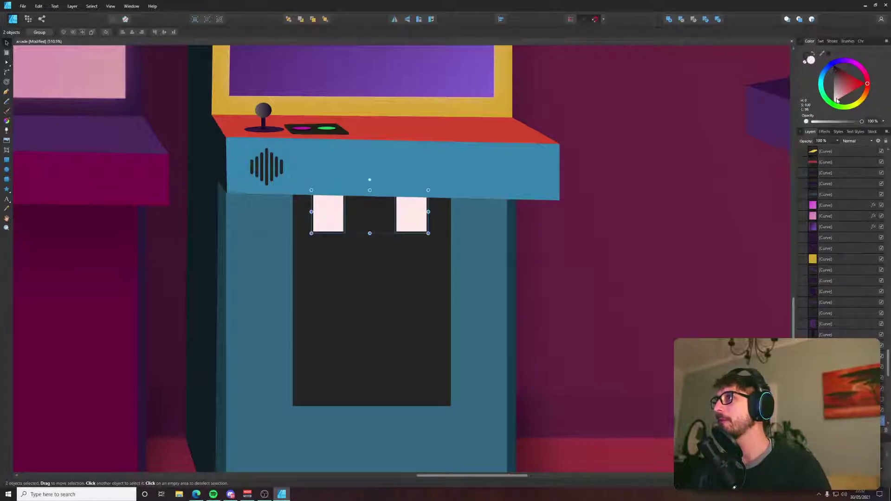
{"action": "left_click_drag", "start_coordinate": [837, 99], "coordinate": [836, 92]}
{"action": "left_click", "coordinate": [686, 114]}
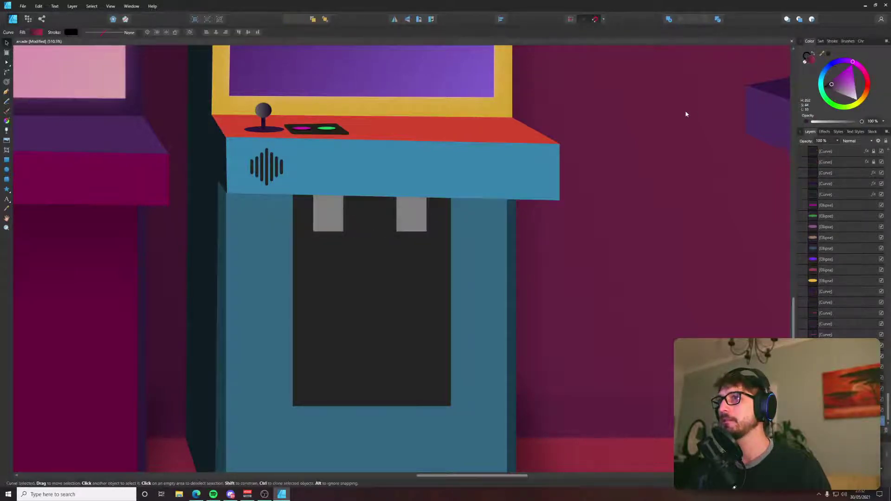
Move the two gray coin-slot plates inward so they sit closer together on the dark panel.
{"action": "scroll", "coordinate": [687, 115], "scroll_direction": "down", "scroll_amount": 5}
{"action": "left_click", "coordinate": [609, 334]}
{"action": "left_click_drag", "start_coordinate": [621, 169], "coordinate": [496, 260]}
{"action": "scroll", "coordinate": [470, 246], "scroll_direction": "up", "scroll_amount": 5}
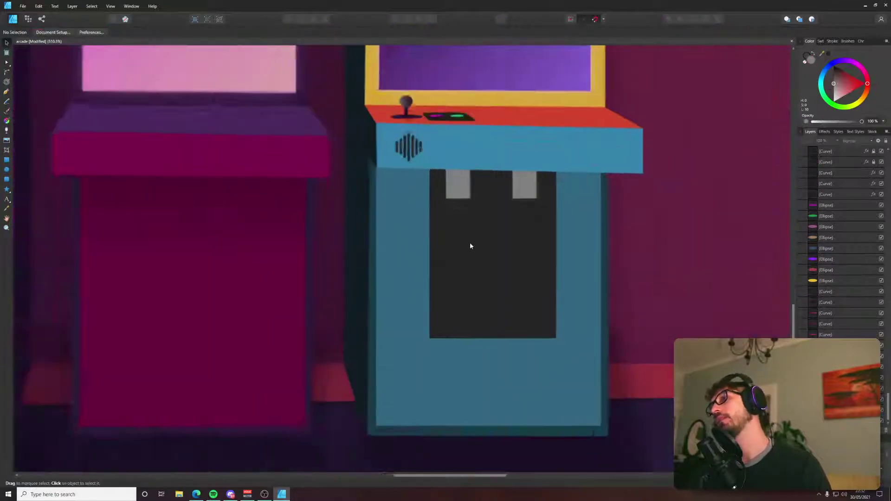
{"action": "left_click", "coordinate": [456, 178]}
{"action": "left_click", "coordinate": [547, 184], "text": "shift"}
{"action": "left_click", "coordinate": [472, 181]}
{"action": "mouse_move", "coordinate": [472, 180]}
{"action": "left_mouse_down"}
{"action": "mouse_move", "coordinate": [502, 181]}
{"action": "mouse_move", "coordinate": [476, 187]}
{"action": "mouse_move", "coordinate": [476, 175]}
{"action": "left_mouse_up"}
{"action": "key", "text": "ctrl+z"}
{"action": "left_click_drag", "start_coordinate": [546, 173], "coordinate": [529, 175]}
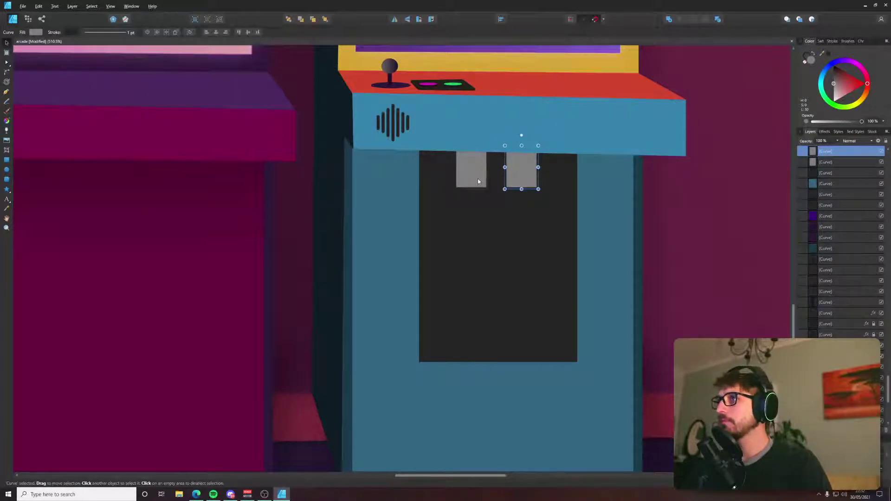
Draw a short vertical dark line as a coin slot on the first gray plate and copy it onto the second plate.
{"action": "key", "text": "p"}
{"action": "scroll", "coordinate": [474, 185], "scroll_direction": "up", "scroll_amount": 4}
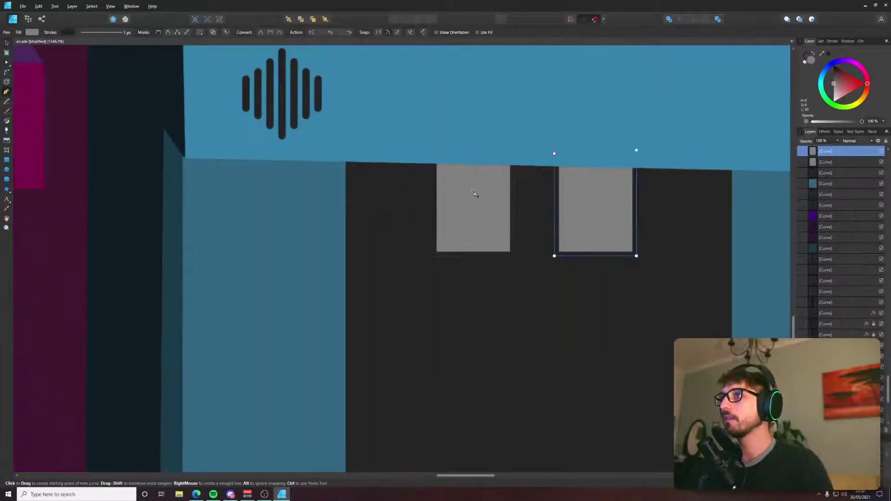
{"action": "left_click", "coordinate": [474, 140]}
{"action": "key", "text": "v"}
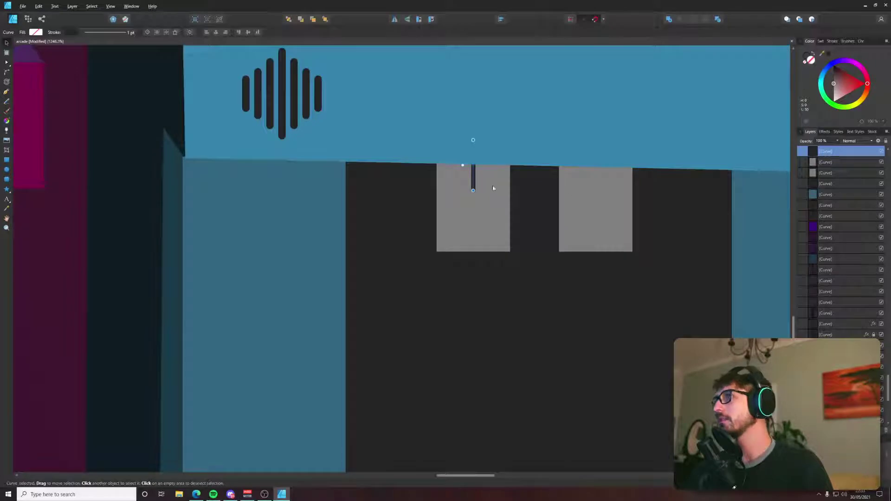
{"action": "left_click_drag", "start_coordinate": [476, 198], "coordinate": [594, 195]}
{"action": "scroll", "coordinate": [594, 195], "scroll_direction": "down", "scroll_amount": 10}
{"action": "scroll", "coordinate": [610, 241], "scroll_direction": "down", "scroll_amount": 4}
{"action": "left_click", "coordinate": [610, 301]}
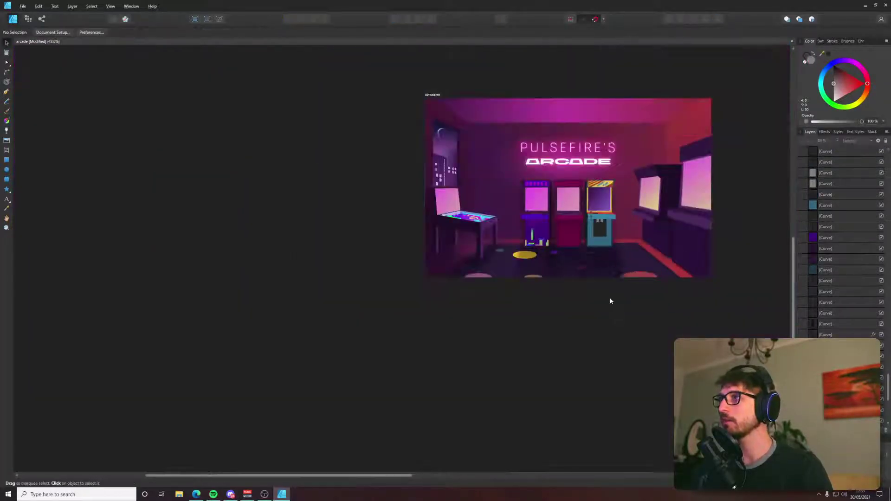
Save the arcade illustration.
{"action": "left_click_drag", "start_coordinate": [703, 166], "coordinate": [554, 190]}
{"action": "scroll", "coordinate": [554, 190], "scroll_direction": "down", "scroll_amount": 1}
{"action": "key", "text": "ctrl+s"}
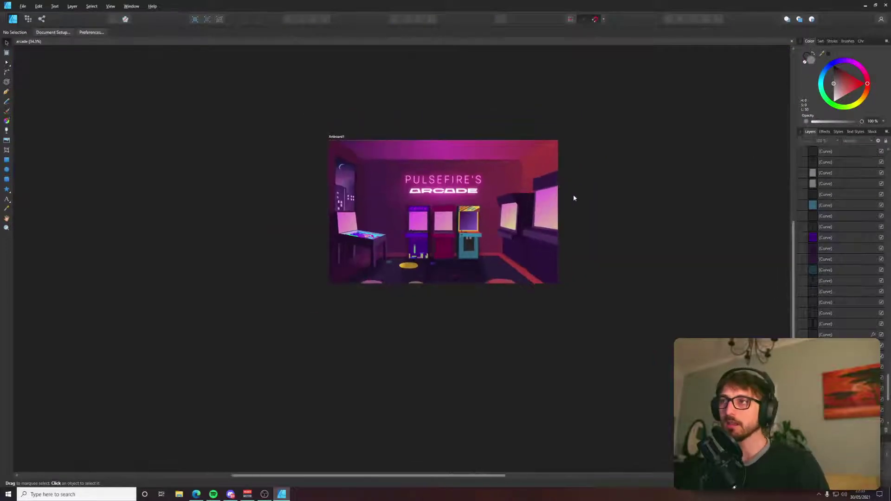
Shrink the word DONKEY on the marquee slightly so its Y stays inside the sign's upper edge.
{"action": "scroll", "coordinate": [476, 234], "scroll_direction": "up", "scroll_amount": 1}
{"action": "scroll", "coordinate": [477, 233], "scroll_direction": "up", "scroll_amount": 6}
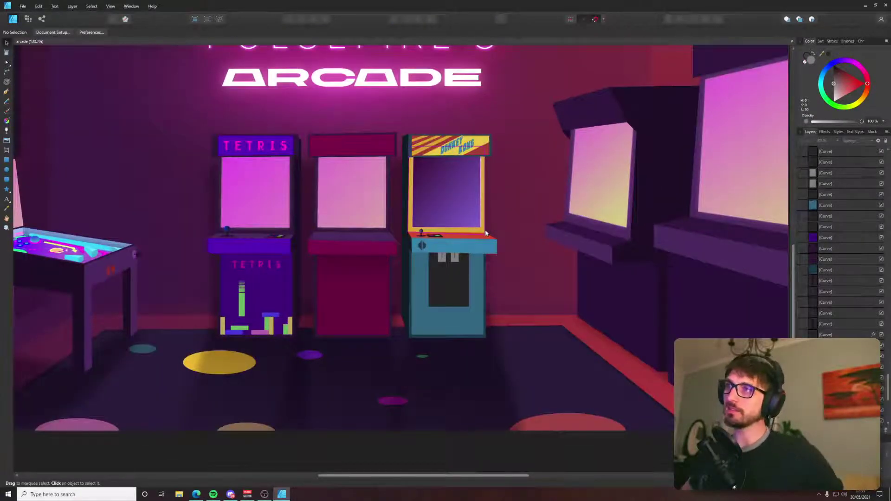
{"action": "scroll", "coordinate": [464, 148], "scroll_direction": "up", "scroll_amount": 13}
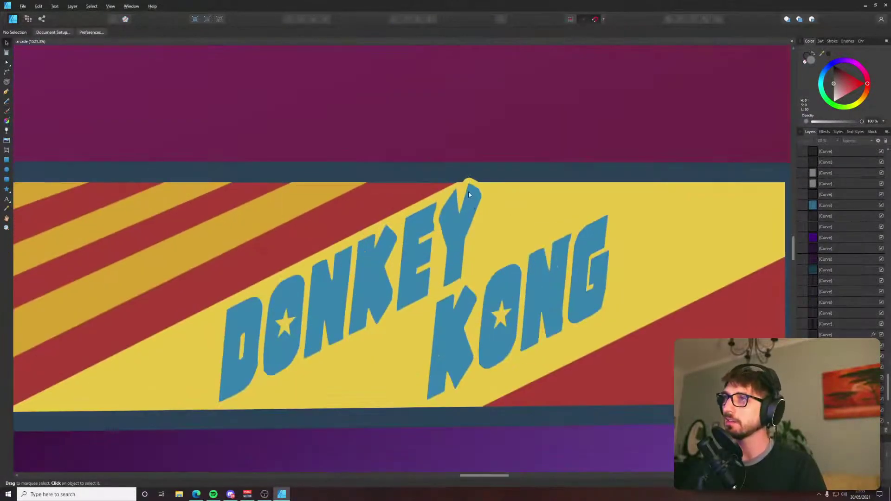
{"action": "left_click", "coordinate": [469, 204]}
{"action": "left_click_drag", "start_coordinate": [476, 179], "coordinate": [469, 185]}
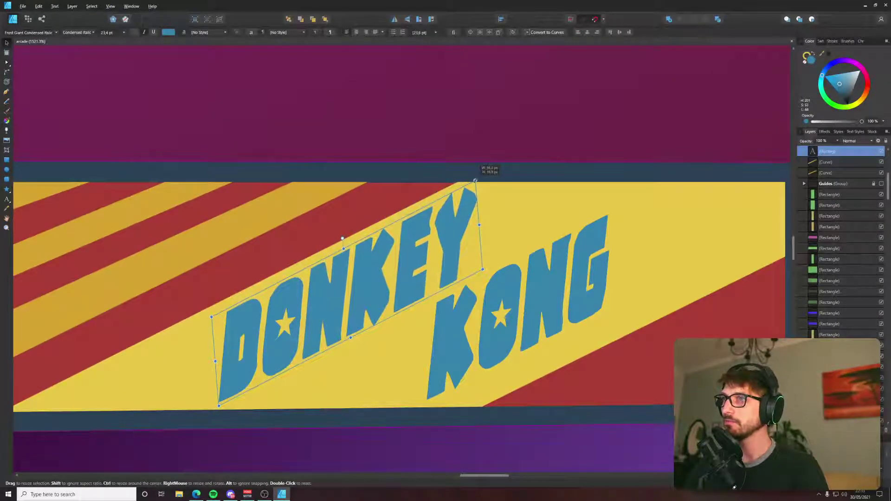
{"action": "left_click", "coordinate": [292, 327]}
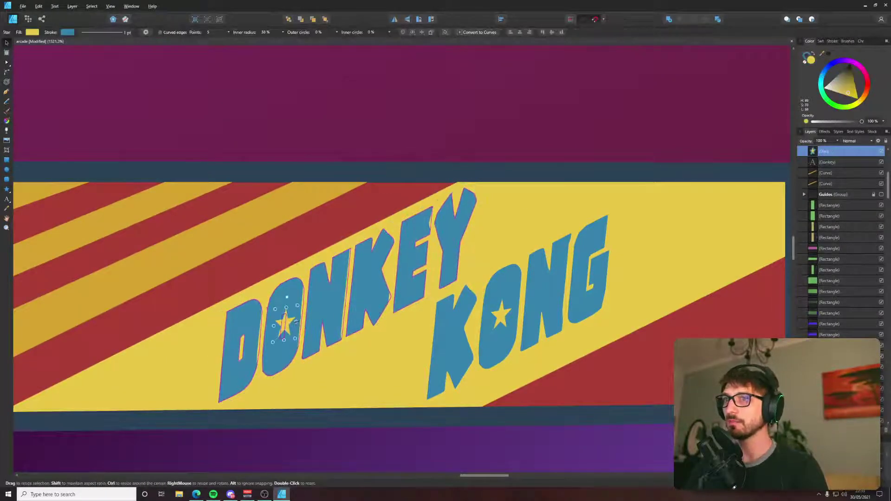
{"action": "scroll", "coordinate": [506, 318], "scroll_direction": "down", "scroll_amount": 10}
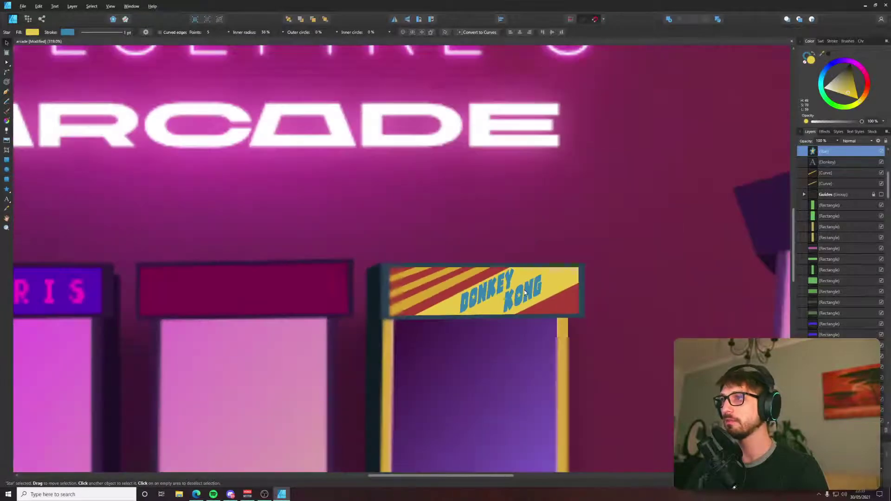
{"action": "scroll", "coordinate": [691, 267], "scroll_direction": "up", "scroll_amount": 2}
{"action": "left_click", "coordinate": [733, 254]}
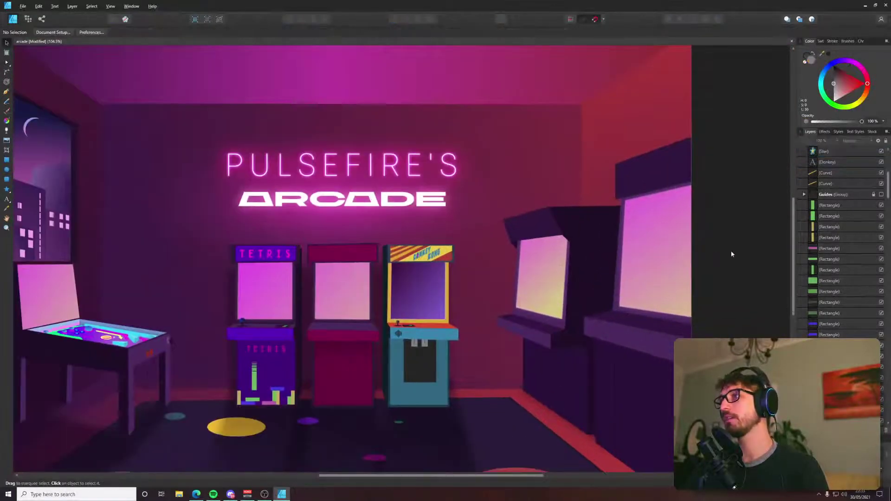
Check the cabinet reference photo, and fill the Donkey Kong machine's screen with the red sampled from its marquee.
{"action": "left_click", "coordinate": [423, 300]}
{"action": "key", "text": "alt+Tab"}
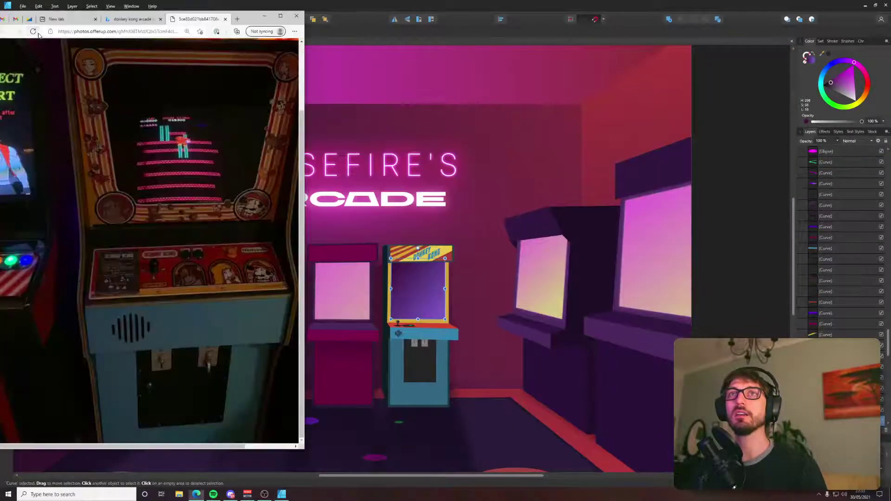
{"action": "key", "text": "alt+Tab"}
{"action": "left_click", "coordinate": [37, 32]}
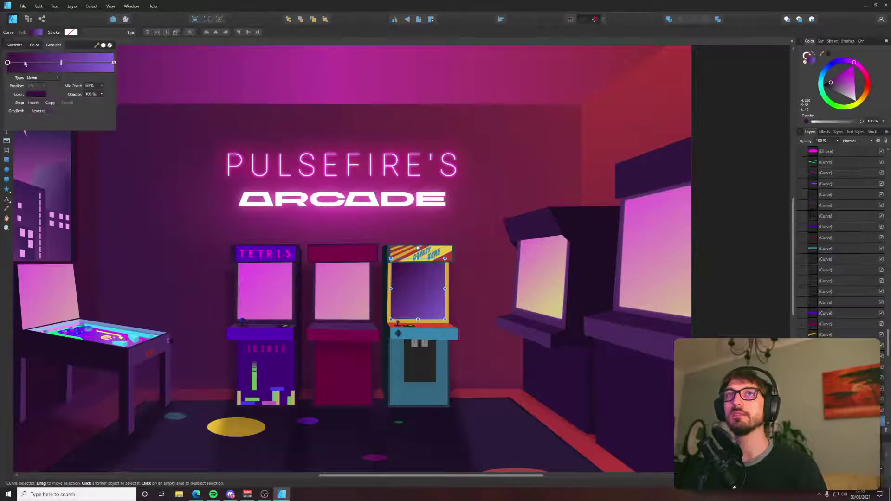
{"action": "left_click", "coordinate": [39, 94]}
{"action": "scroll", "coordinate": [456, 258], "scroll_direction": "up", "scroll_amount": 6}
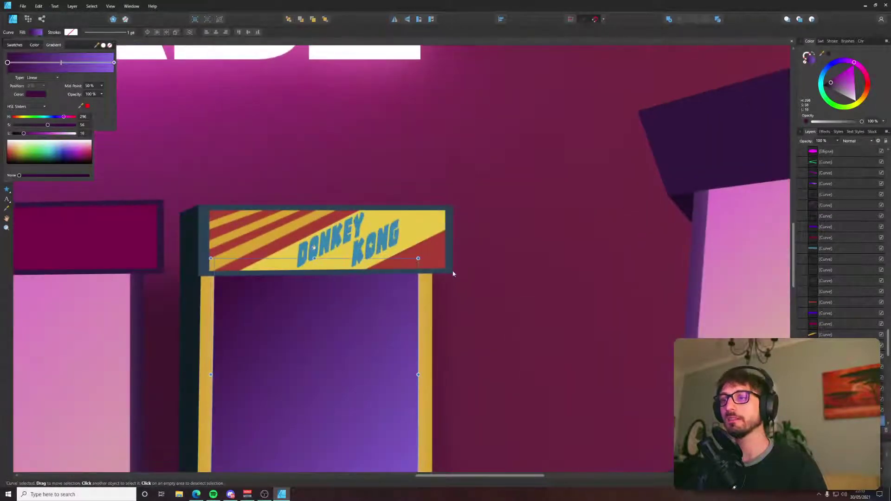
{"action": "key", "text": "i"}
{"action": "left_click", "coordinate": [428, 256]}
{"action": "key", "text": "v"}
{"action": "scroll", "coordinate": [375, 238], "scroll_direction": "down", "scroll_amount": 6}
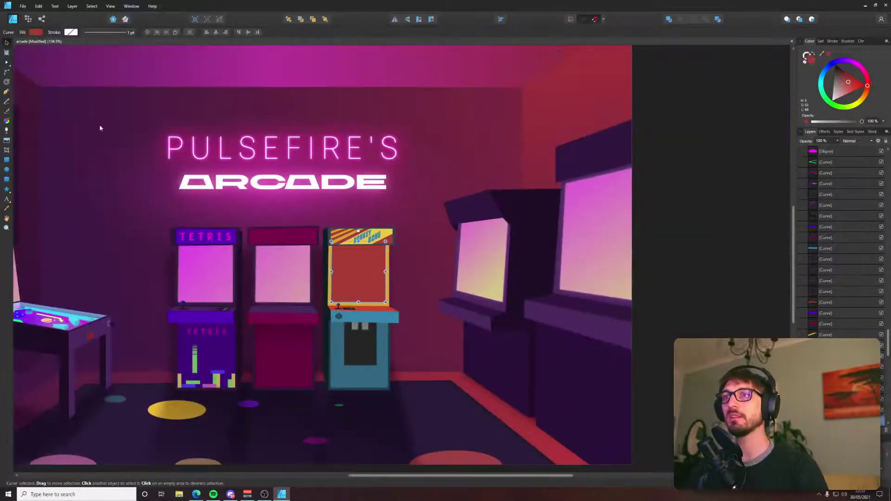
Give the Donkey Kong screen a linear gradient whose first stop is the blue sampled from the marquee lettering.
{"action": "left_click", "coordinate": [36, 32]}
{"action": "left_click", "coordinate": [53, 45]}
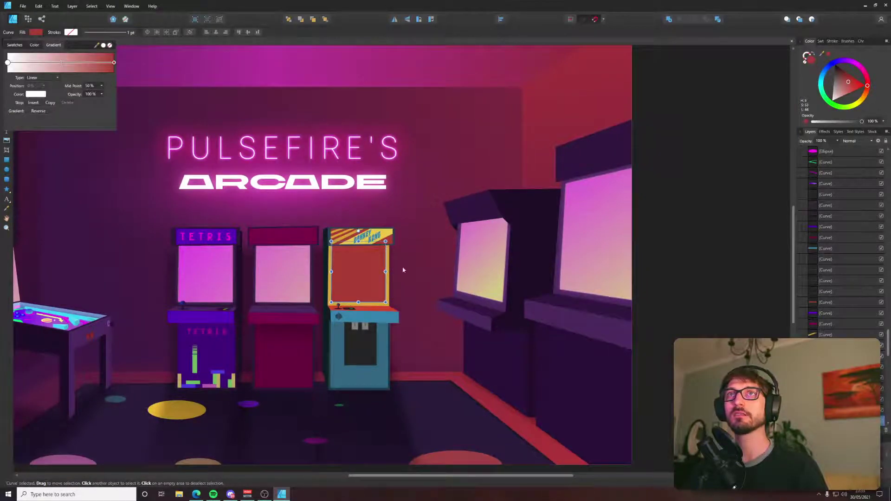
{"action": "scroll", "coordinate": [403, 269], "scroll_direction": "up", "scroll_amount": 2}
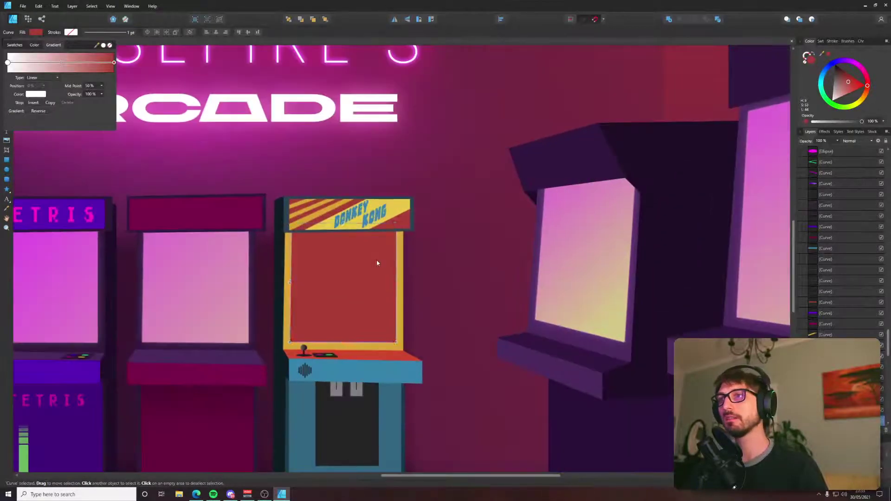
{"action": "left_click", "coordinate": [33, 95]}
{"action": "left_click_drag", "start_coordinate": [81, 106], "coordinate": [374, 208]}
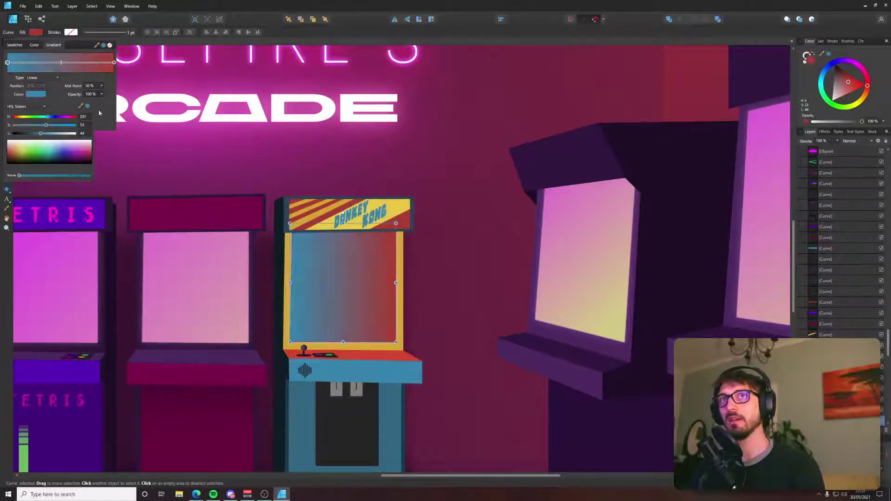
Redraw the screen's gradient diagonally, running from blue at the lower-right corner to red at the upper-left corner.
{"action": "key", "text": "g"}
{"action": "left_click_drag", "start_coordinate": [243, 195], "coordinate": [402, 352]}
{"action": "left_click_drag", "start_coordinate": [421, 381], "coordinate": [313, 255]}
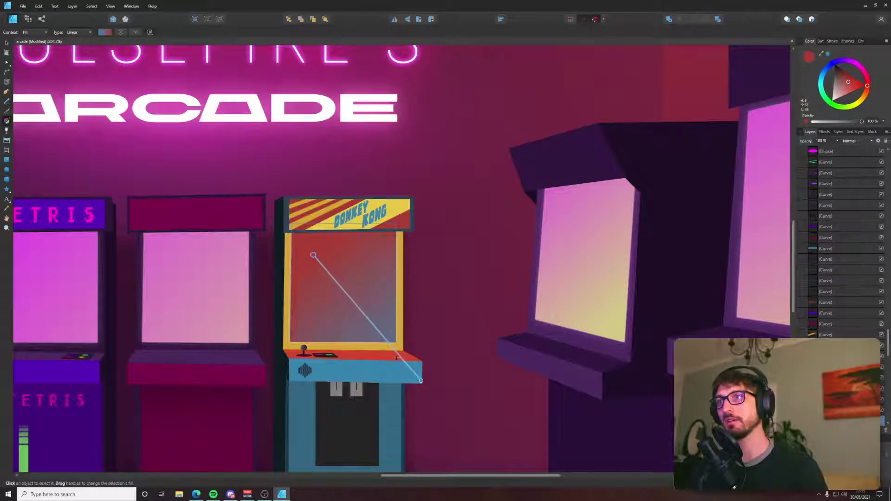
{"action": "left_click_drag", "start_coordinate": [425, 384], "coordinate": [298, 235]}
{"action": "key", "text": "v"}
{"action": "key", "text": "ctrl+0"}
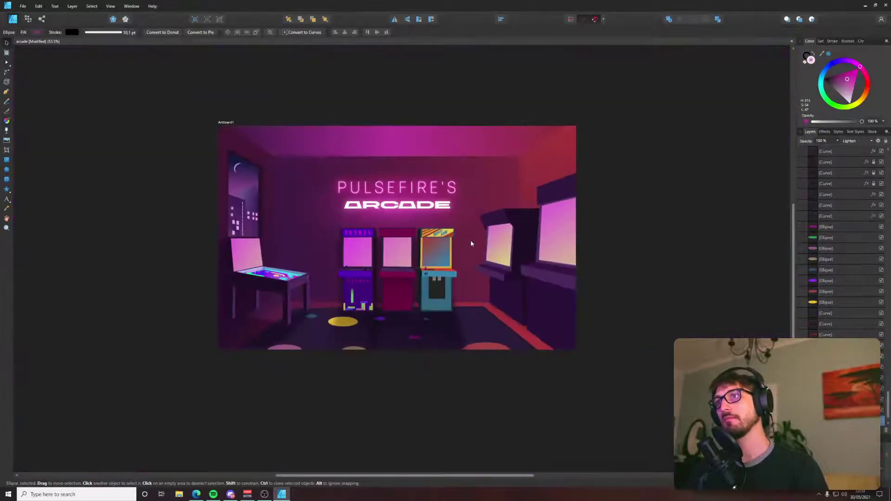
{"action": "left_click", "coordinate": [644, 273]}
Replace the blue stop of the Donkey Kong screen's gradient with the golden yellow sampled from the marquee.
{"action": "scroll", "coordinate": [498, 262], "scroll_direction": "up", "scroll_amount": 5}
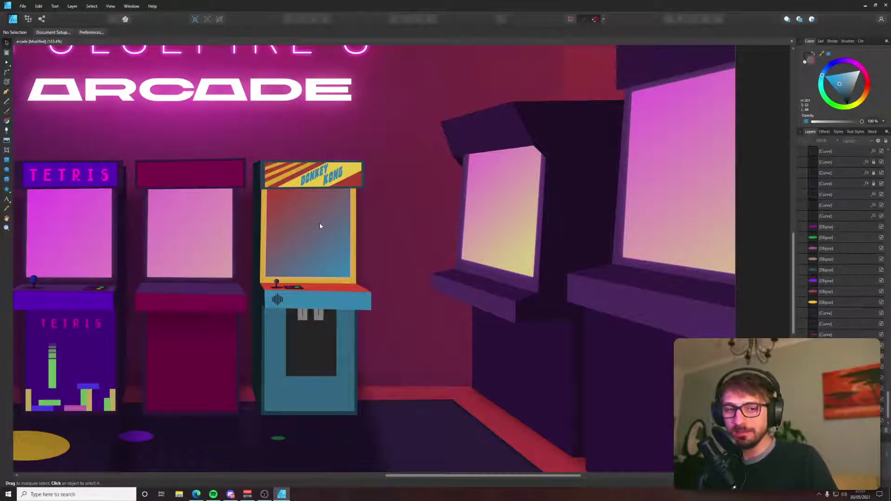
{"action": "left_click", "coordinate": [315, 254]}
{"action": "left_click", "coordinate": [37, 33]}
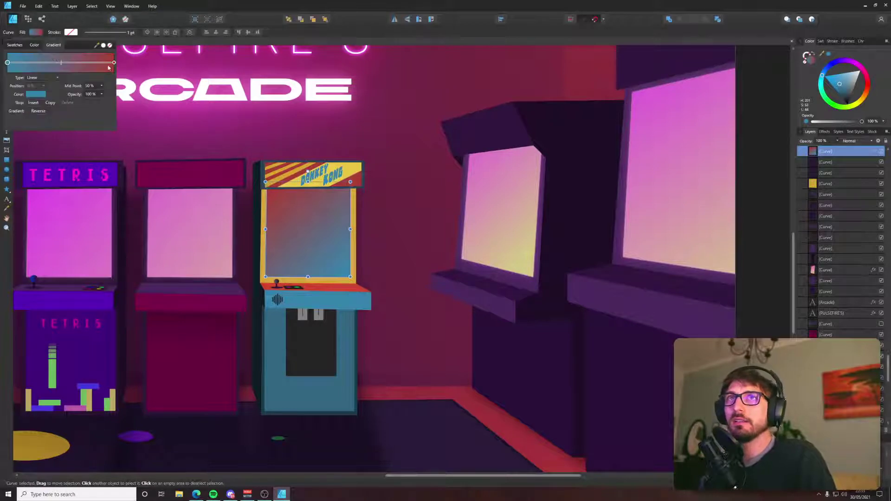
{"action": "left_click", "coordinate": [36, 94]}
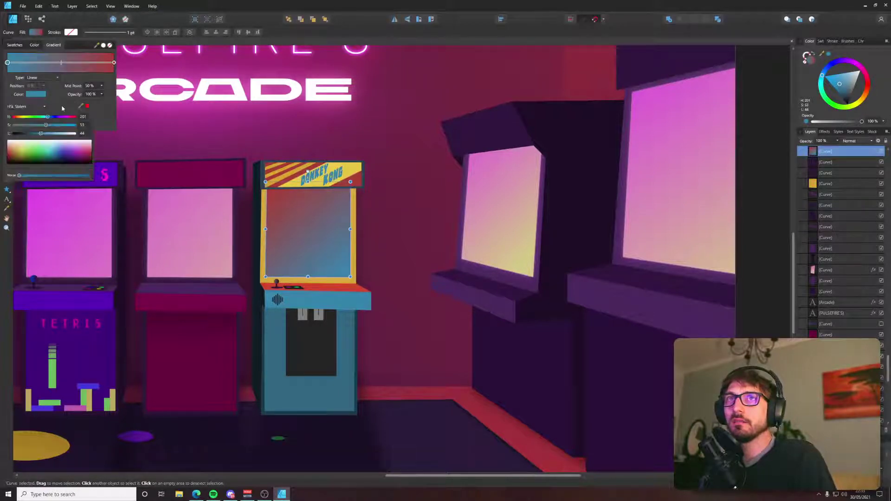
{"action": "left_click_drag", "start_coordinate": [88, 108], "coordinate": [297, 168]}
{"action": "left_click", "coordinate": [88, 108]}
Redraw the screen's gradient diagonally from yellow at the upper-left corner to red at the lower-right corner.
{"action": "key", "text": "g"}
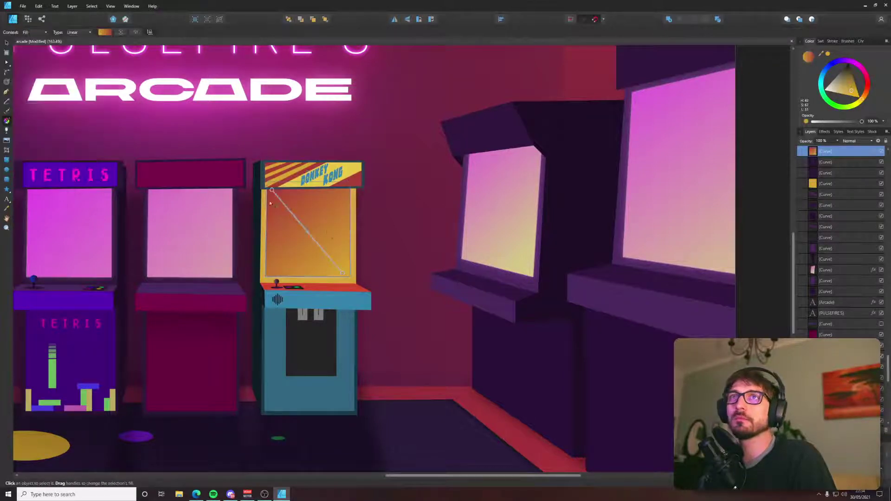
{"action": "left_click_drag", "start_coordinate": [243, 175], "coordinate": [350, 285]}
{"action": "key", "text": "v"}
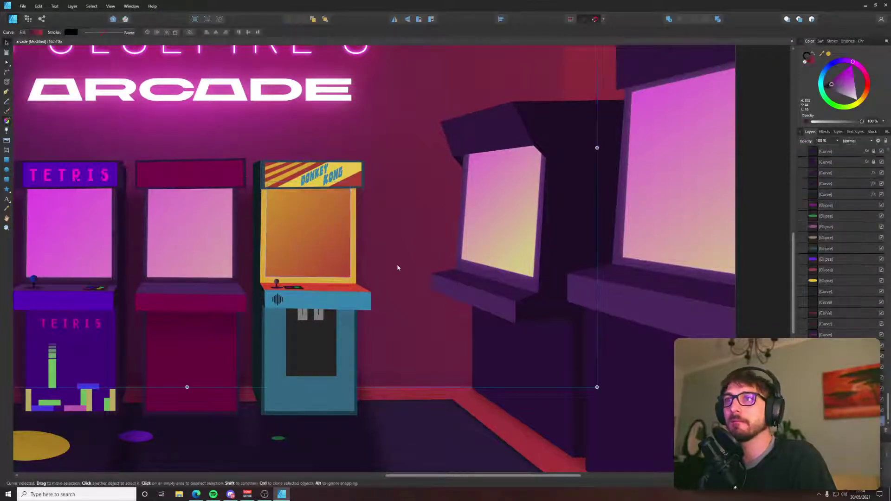
{"action": "scroll", "coordinate": [401, 264], "scroll_direction": "down", "scroll_amount": 3}
{"action": "left_click", "coordinate": [637, 248]}
{"action": "scroll", "coordinate": [344, 243], "scroll_direction": "up", "scroll_amount": 4}
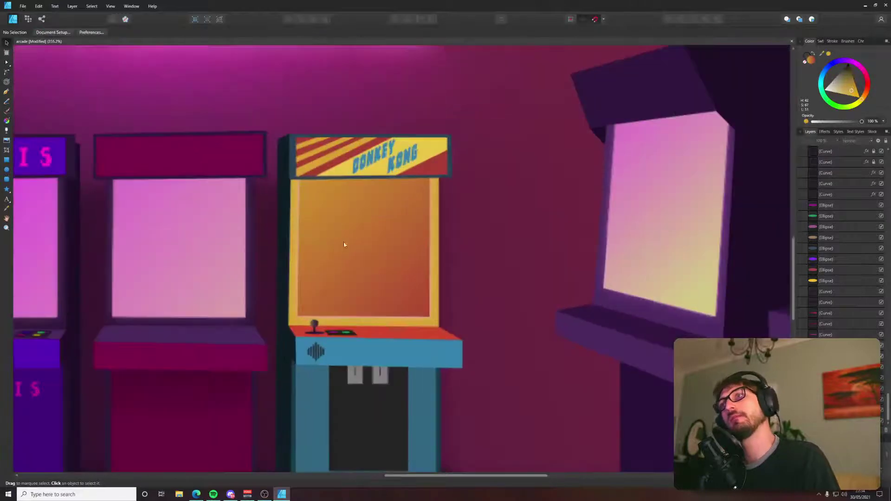
{"action": "left_click", "coordinate": [344, 243]}
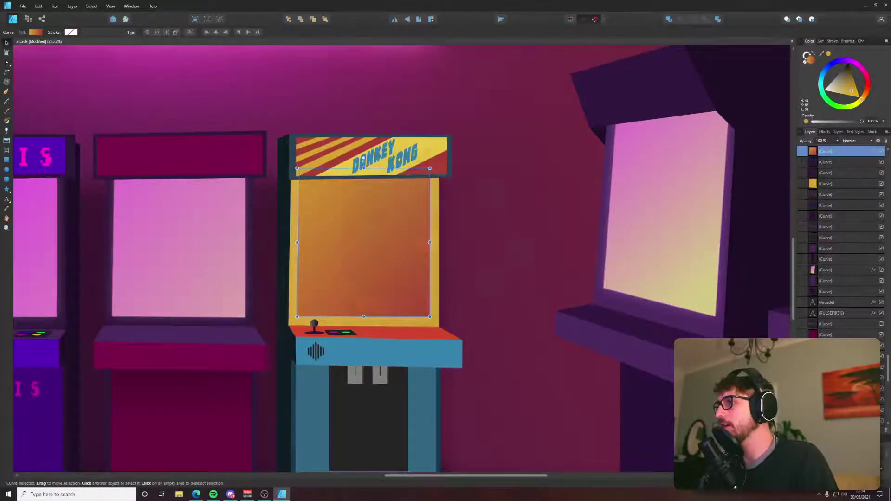
{"action": "key", "text": "ctrl+shift+e"}
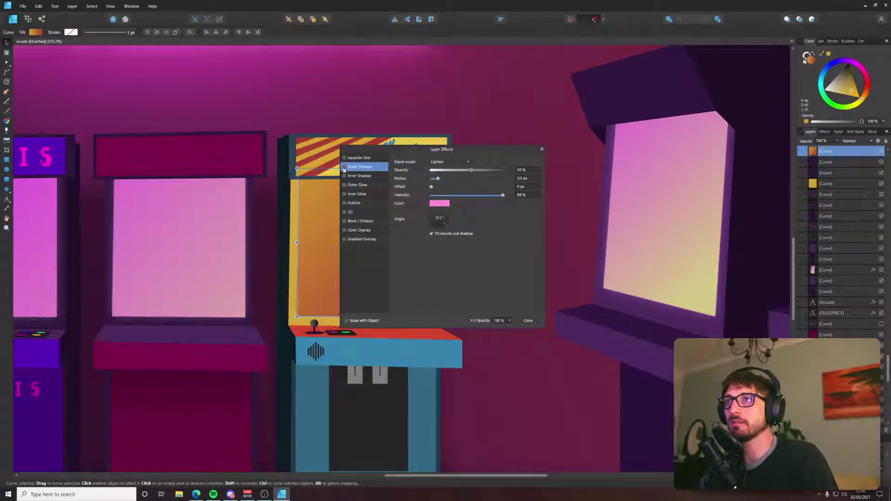
{"action": "left_click", "coordinate": [528, 321]}
{"action": "left_click", "coordinate": [516, 288]}
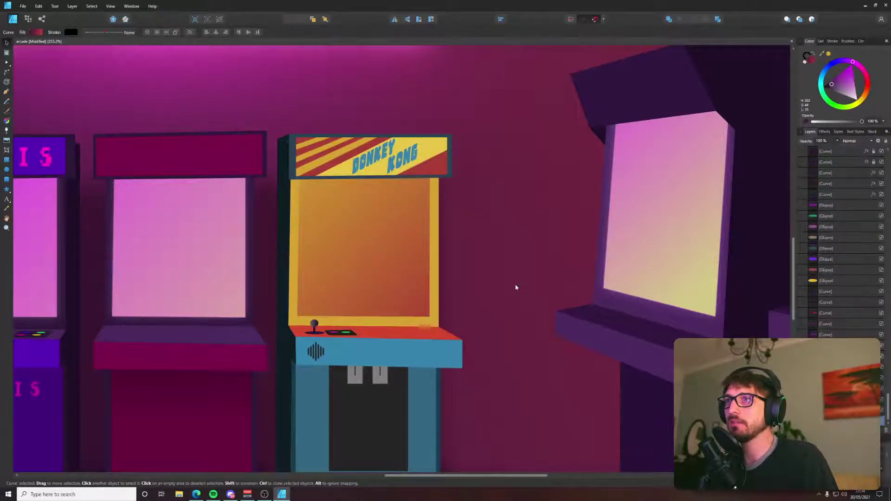
Compare the illustrated Donkey Kong cabinet with the reference photo in the browser.
{"action": "key", "text": "alt+Tab"}
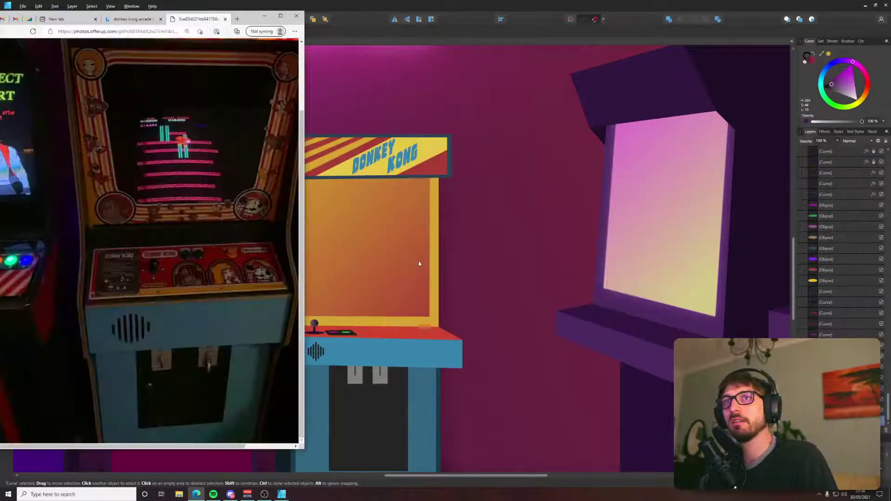
{"action": "key", "text": "alt+Tab"}
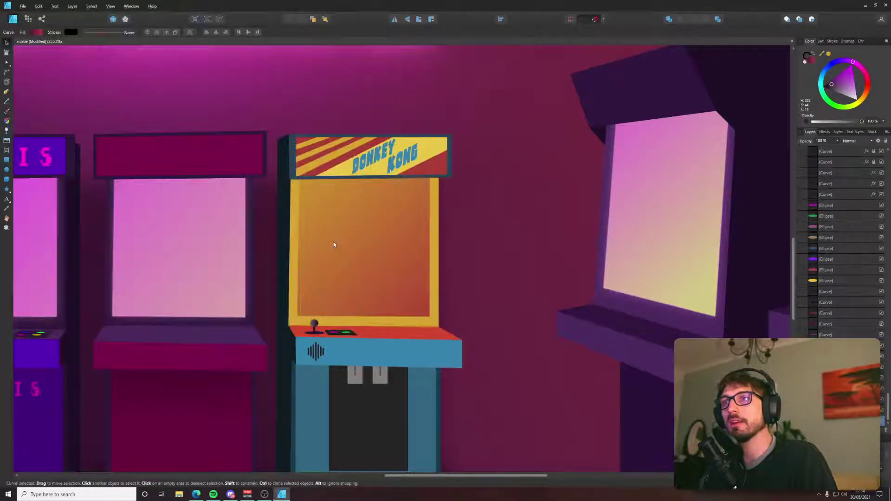
Outline the Donkey Kong cabinet's gradient screen with a dark red stroke 0.5 pt wide.
{"action": "left_click", "coordinate": [333, 245]}
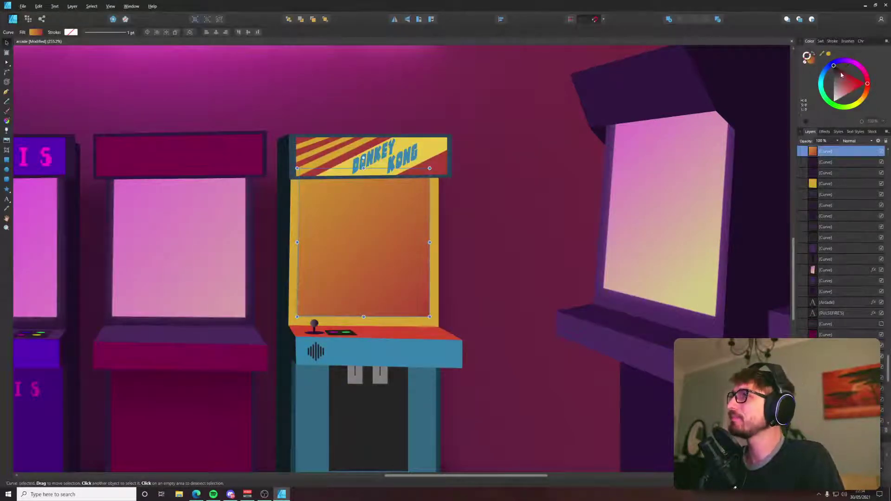
{"action": "left_click_drag", "start_coordinate": [839, 75], "coordinate": [833, 64]}
{"action": "mouse_move", "coordinate": [831, 64]}
{"action": "left_mouse_down"}
{"action": "mouse_move", "coordinate": [834, 75]}
{"action": "mouse_move", "coordinate": [820, 83]}
{"action": "mouse_move", "coordinate": [834, 72]}
{"action": "mouse_move", "coordinate": [855, 76]}
{"action": "mouse_move", "coordinate": [842, 74]}
{"action": "left_mouse_up"}
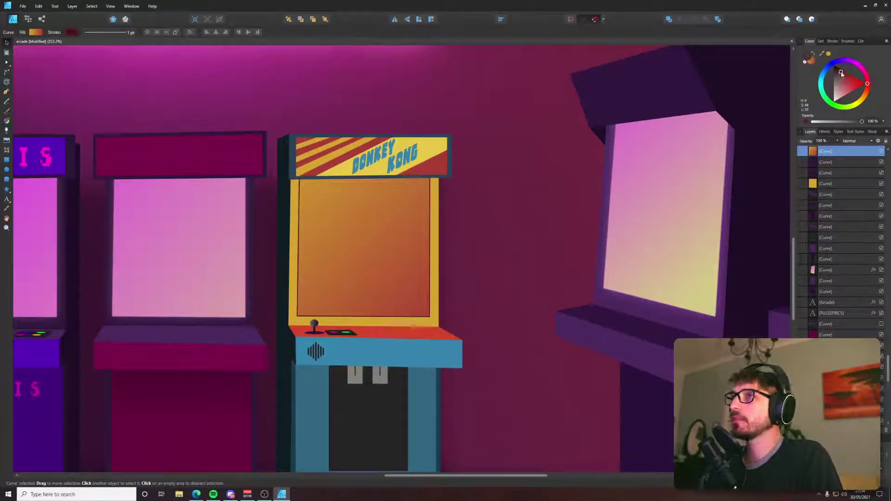
{"action": "left_click", "coordinate": [832, 40]}
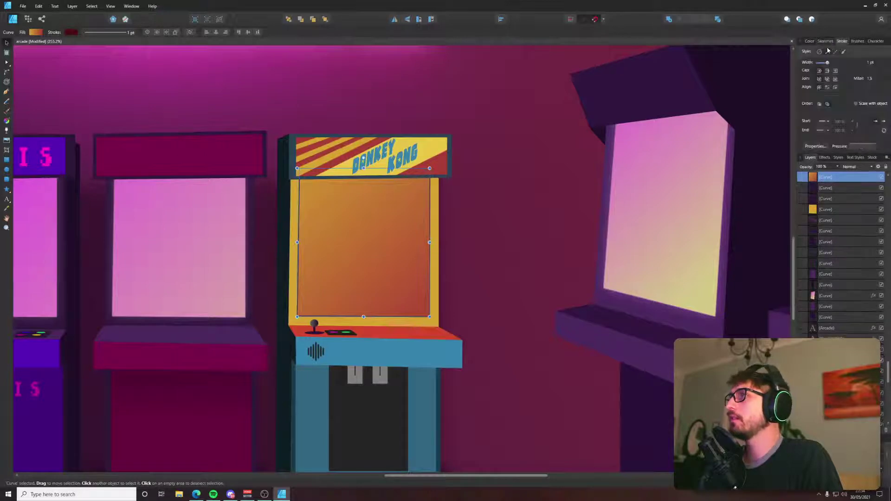
{"action": "left_click_drag", "start_coordinate": [826, 64], "coordinate": [824, 62]}
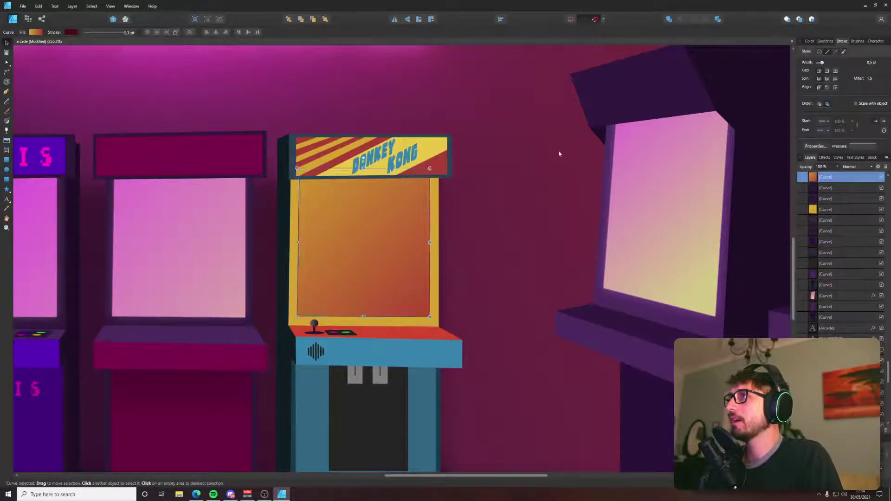
{"action": "left_click", "coordinate": [533, 160]}
Check the outlined screen within the whole arcade scene and save the illustration.
{"action": "scroll", "coordinate": [533, 160], "scroll_direction": "down", "scroll_amount": 5}
{"action": "left_click", "coordinate": [598, 372]}
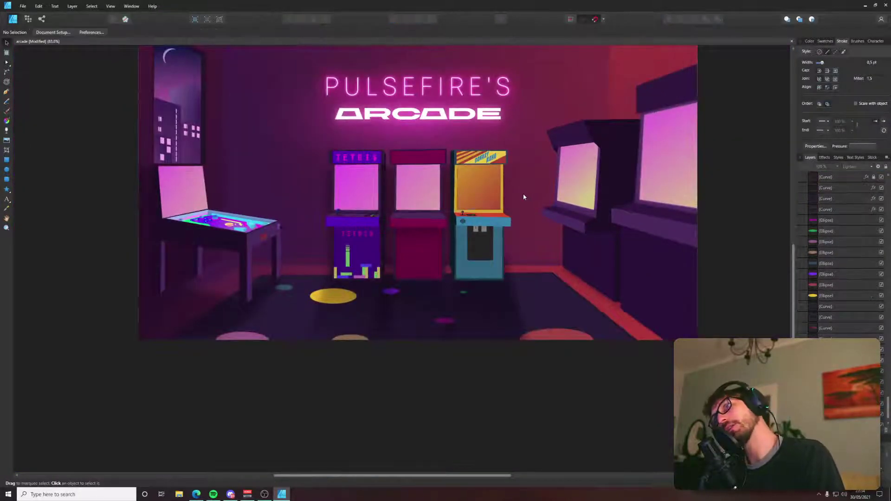
{"action": "left_click_drag", "start_coordinate": [522, 194], "coordinate": [493, 208]}
{"action": "key", "text": "ctrl+s"}
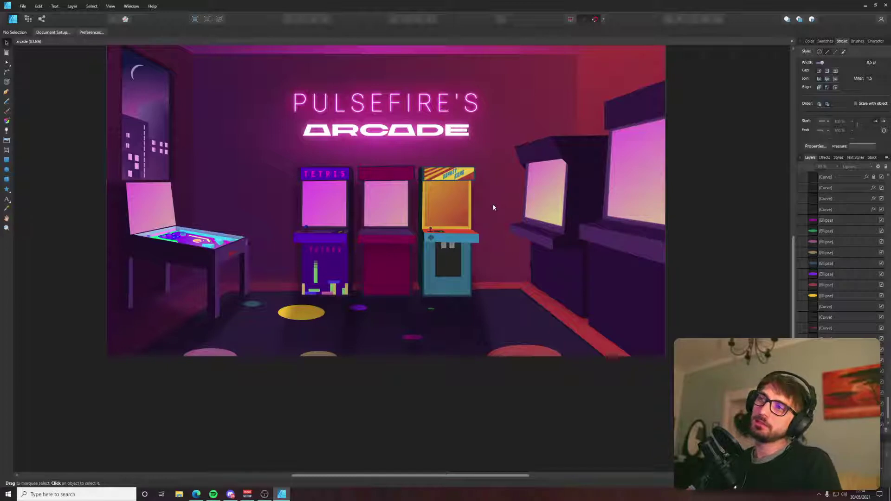
Consult the reference photo and draw a three-sided trim line with the Pen tool along the sides and base of the Donkey Kong screen's yellow frame.
{"action": "key", "text": "alt+Tab"}
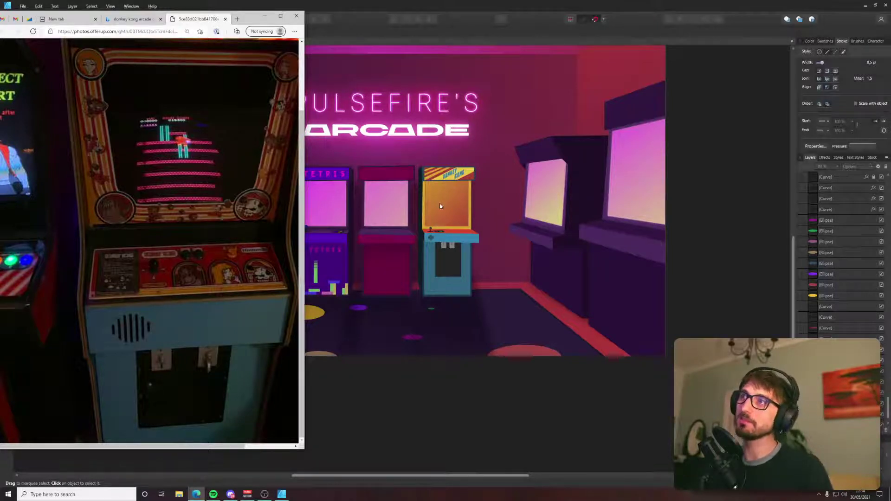
{"action": "scroll", "coordinate": [439, 204], "scroll_direction": "up", "scroll_amount": 5}
{"action": "left_click", "coordinate": [563, 205]}
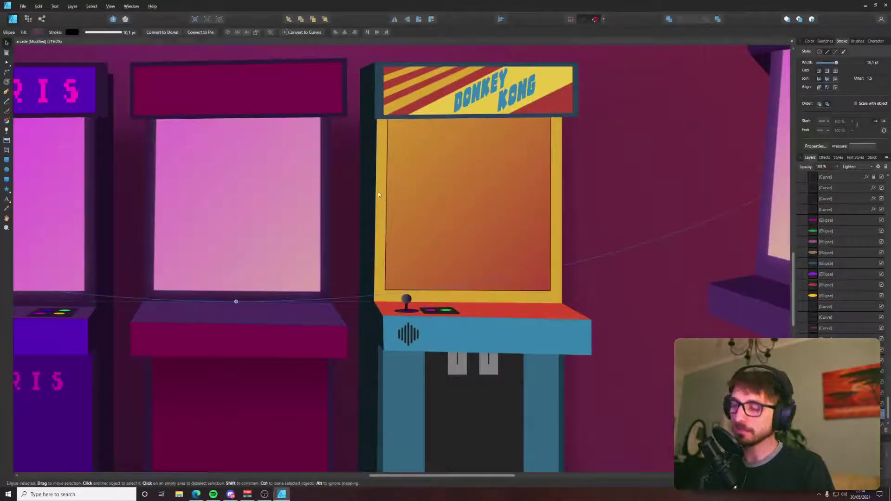
{"action": "left_click", "coordinate": [382, 160]}
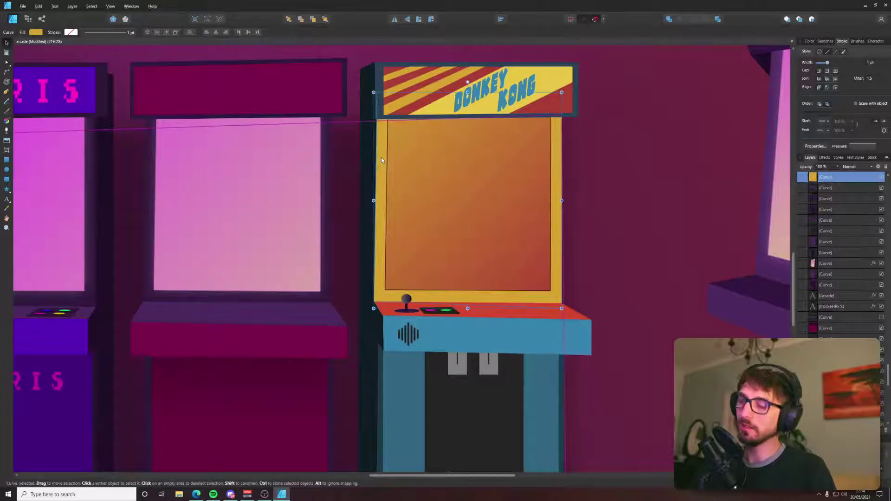
{"action": "key", "text": "p"}
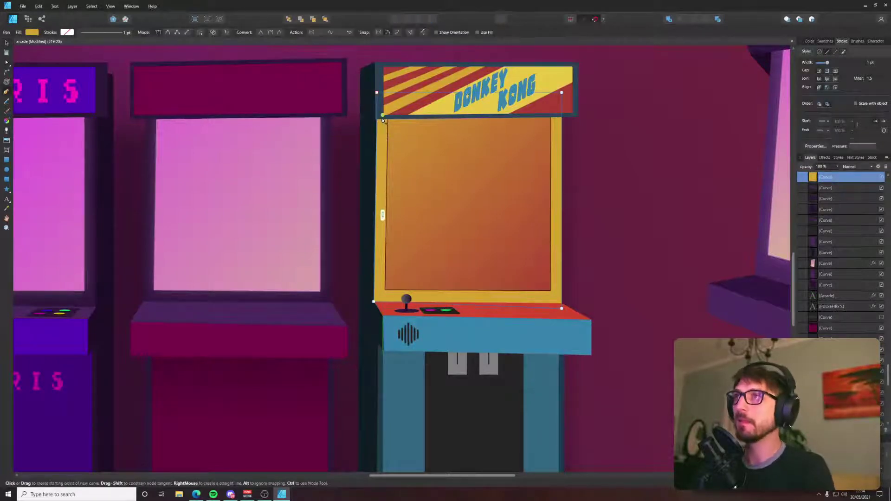
{"action": "left_click", "coordinate": [383, 296]}
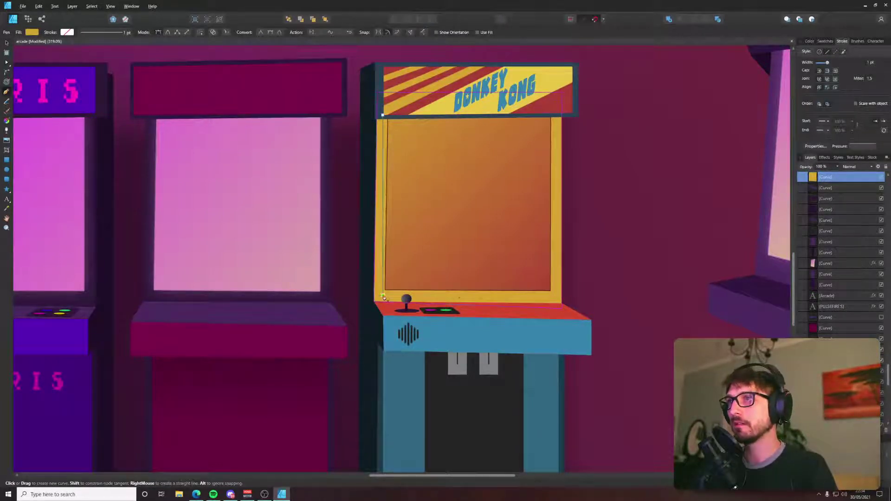
{"action": "key", "text": "a"}
{"action": "left_click_drag", "start_coordinate": [383, 295], "coordinate": [380, 297]}
{"action": "key", "text": "p"}
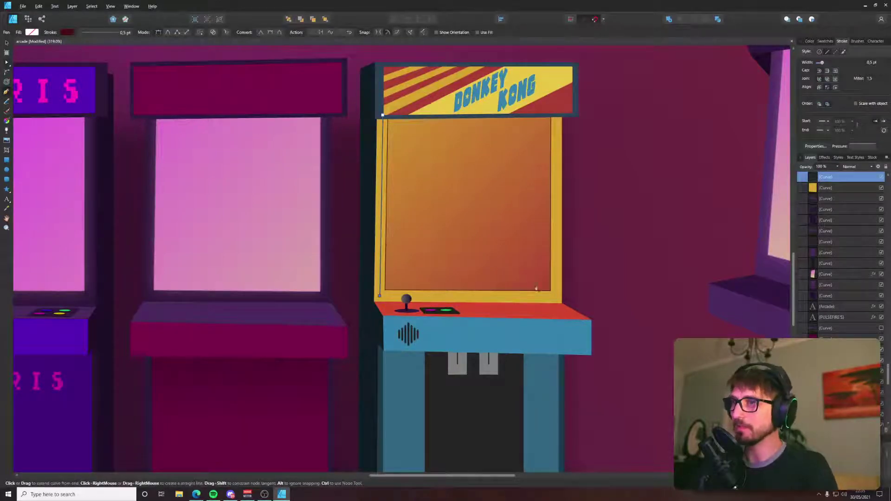
{"action": "left_click", "coordinate": [557, 298]}
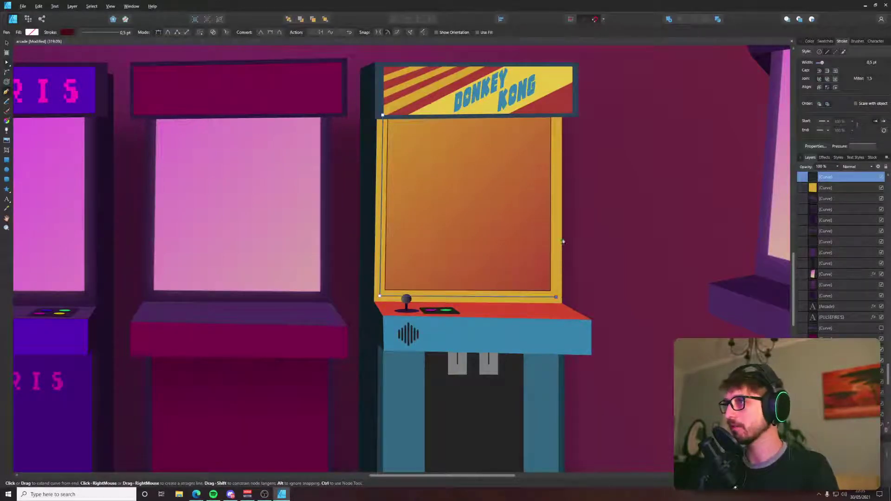
{"action": "left_click", "coordinate": [556, 115]}
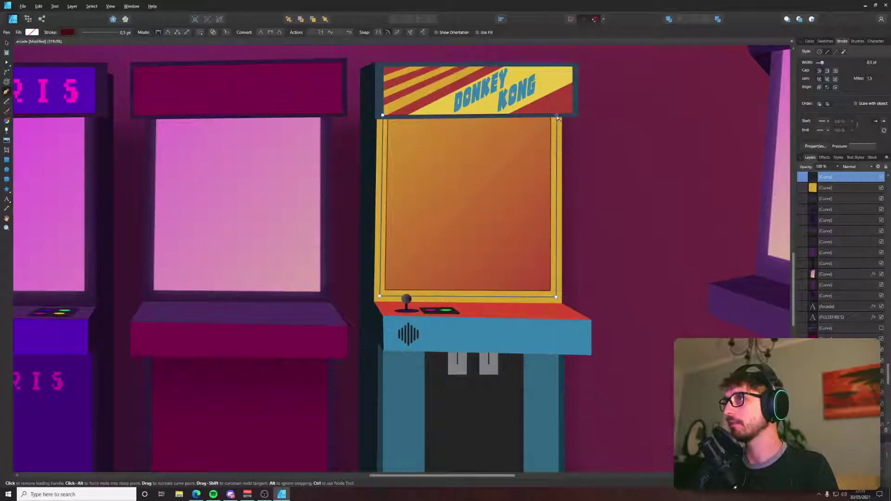
Recolour the trim line's stroke with the red sampled from the Donkey Kong marquee.
{"action": "left_click", "coordinate": [810, 42]}
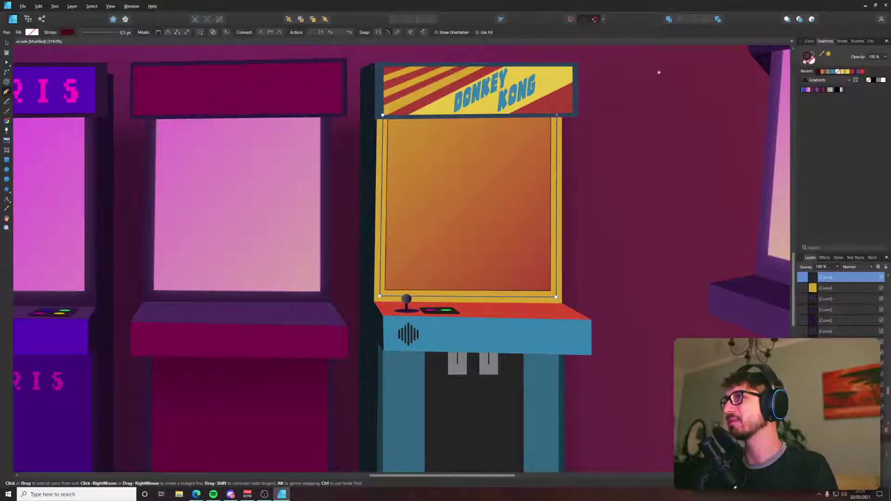
{"action": "key", "text": "v"}
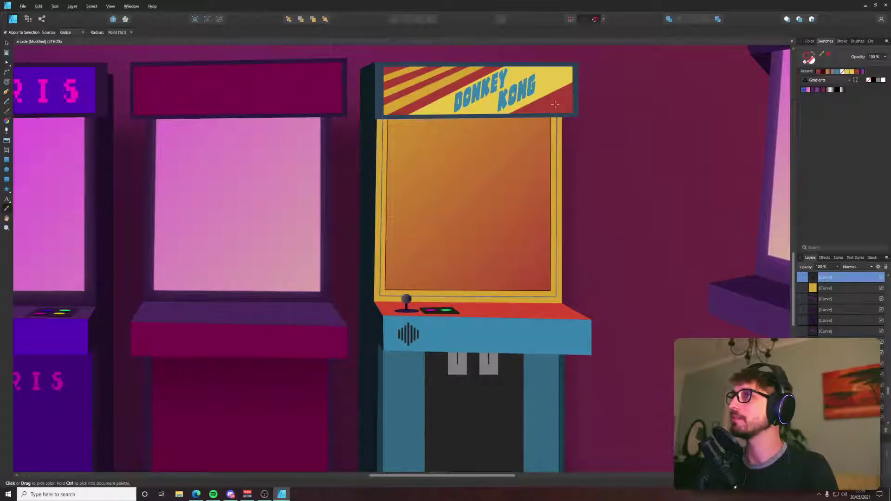
{"action": "key", "text": "ctrl+z"}
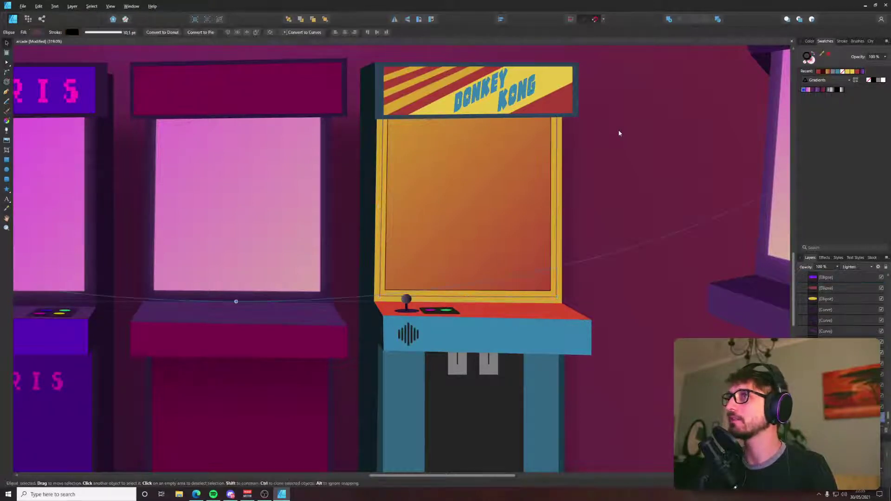
{"action": "left_click", "coordinate": [560, 154]}
{"action": "left_click", "coordinate": [843, 41]}
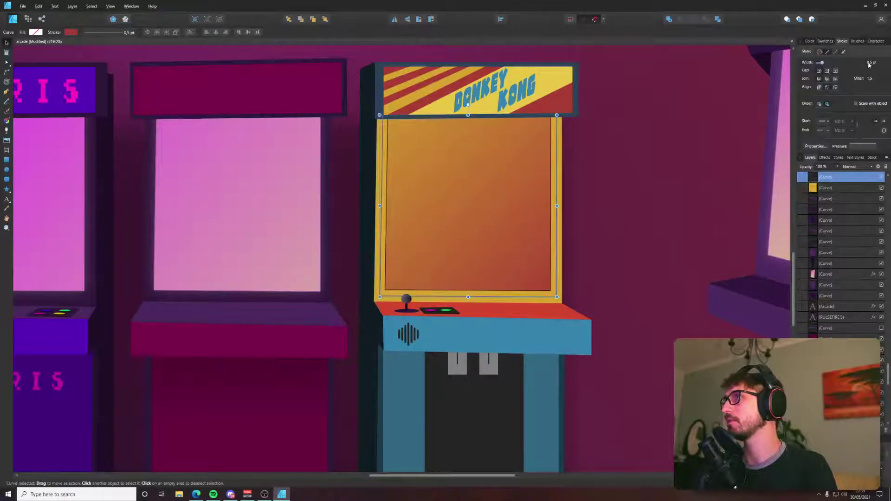
{"action": "left_click", "coordinate": [654, 164]}
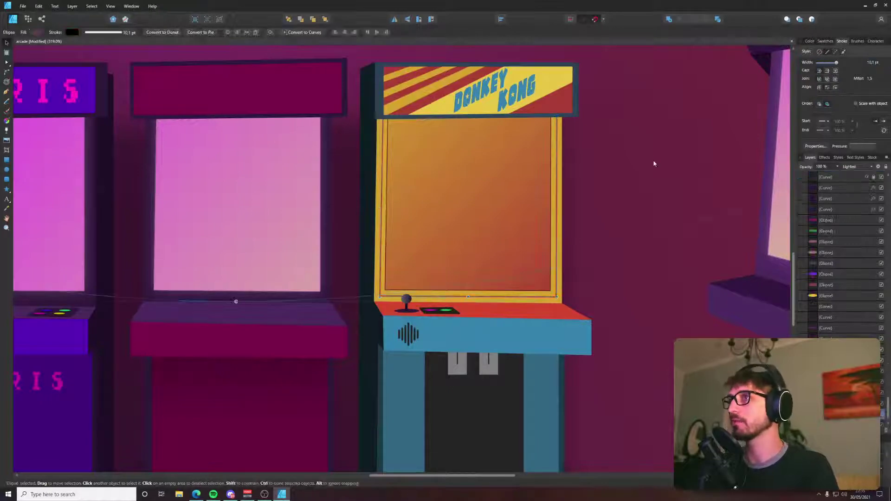
Review the Donkey Kong cabinet beside its neighbours in the room and save the document.
{"action": "scroll", "coordinate": [659, 169], "scroll_direction": "down", "scroll_amount": 5}
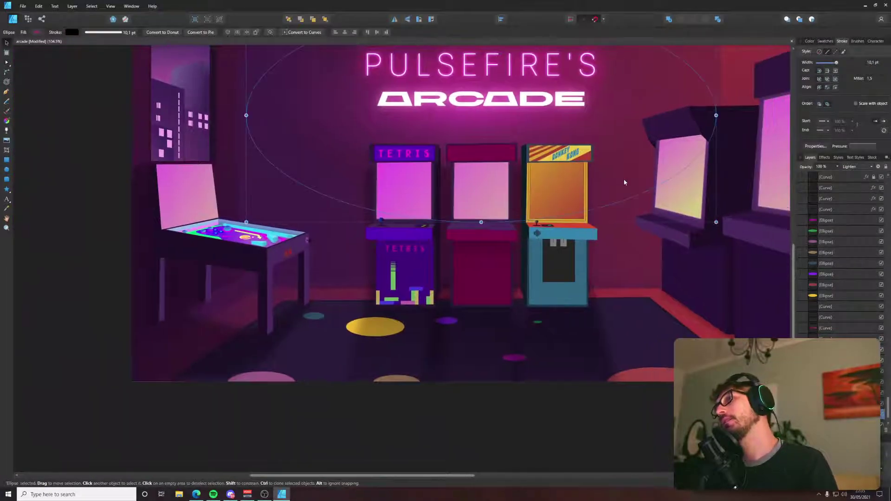
{"action": "scroll", "coordinate": [624, 183], "scroll_direction": "up", "scroll_amount": 6}
{"action": "scroll", "coordinate": [617, 188], "scroll_direction": "down", "scroll_amount": 5}
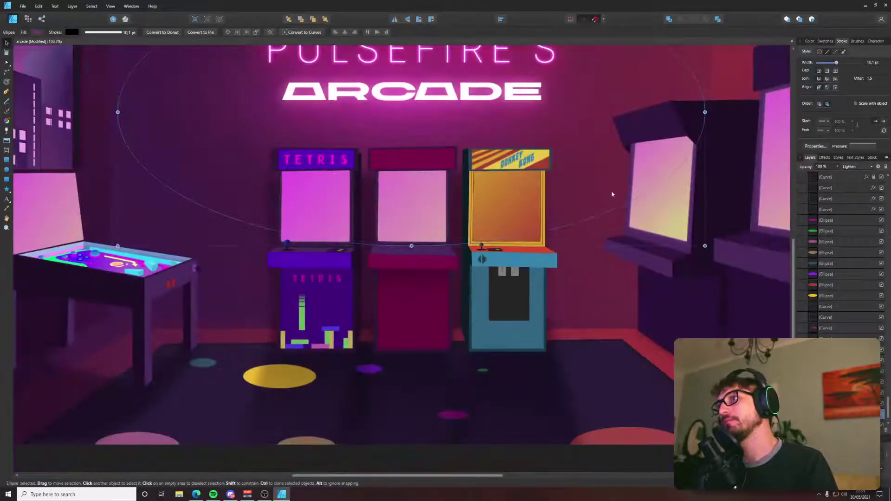
{"action": "left_click_drag", "start_coordinate": [604, 177], "coordinate": [562, 188]}
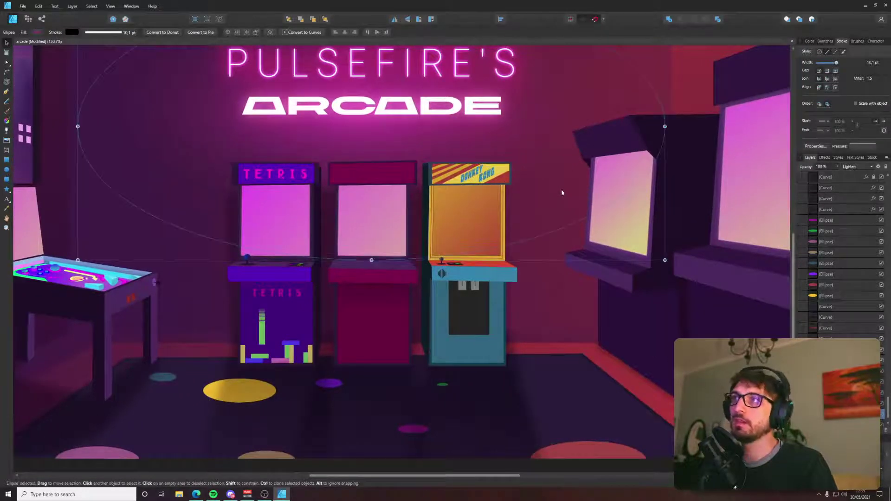
{"action": "key", "text": "ctrl+s"}
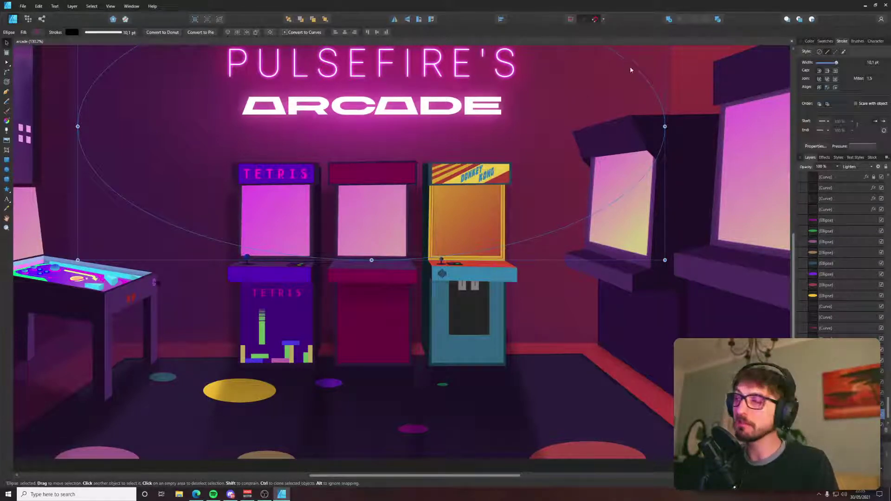
Switch to the browser, close the Donkey Kong photo and search Bing Images for "galaga arcade cabinet".
{"action": "left_click_drag", "start_coordinate": [550, 150], "coordinate": [420, 166]}
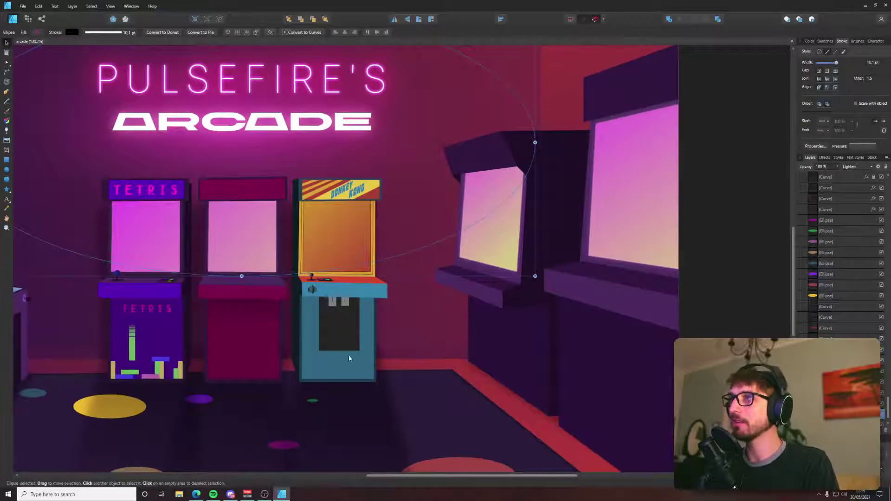
{"action": "key", "text": "alt+Tab"}
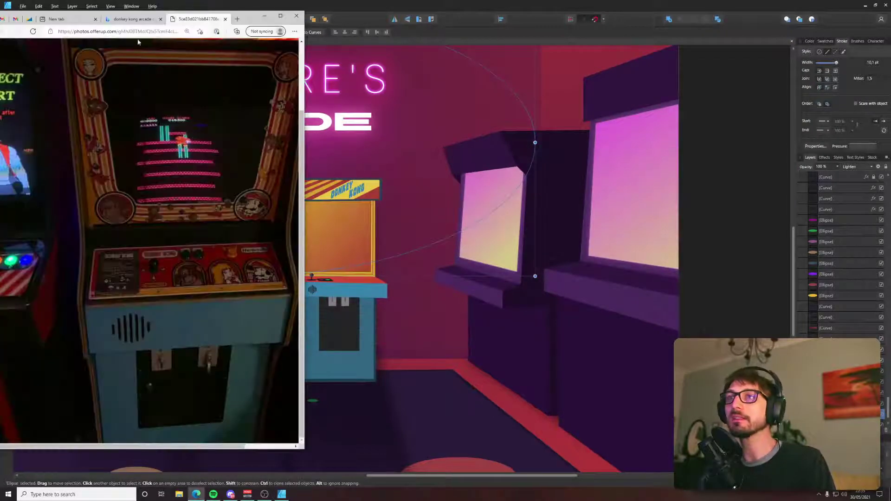
{"action": "left_click_drag", "start_coordinate": [242, 21], "coordinate": [262, 19]}
{"action": "left_click", "coordinate": [245, 18]}
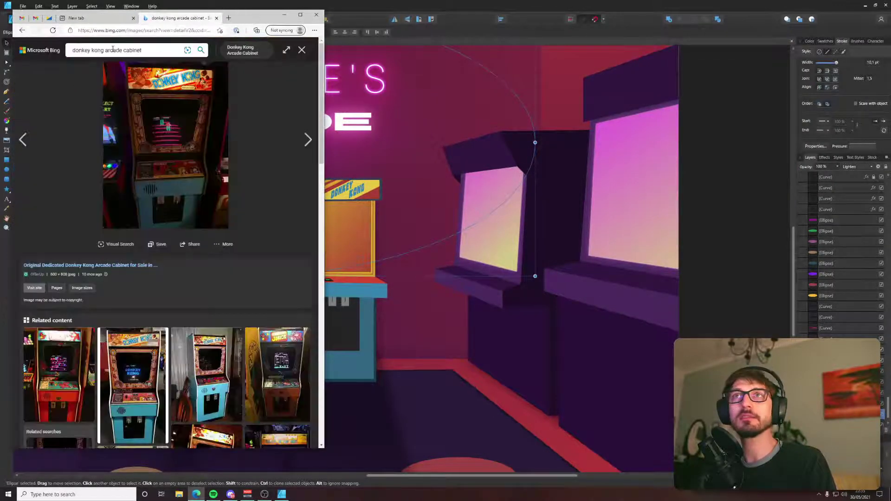
{"action": "left_click_drag", "start_coordinate": [106, 51], "coordinate": [73, 50]}
{"action": "type", "text": "gala"}
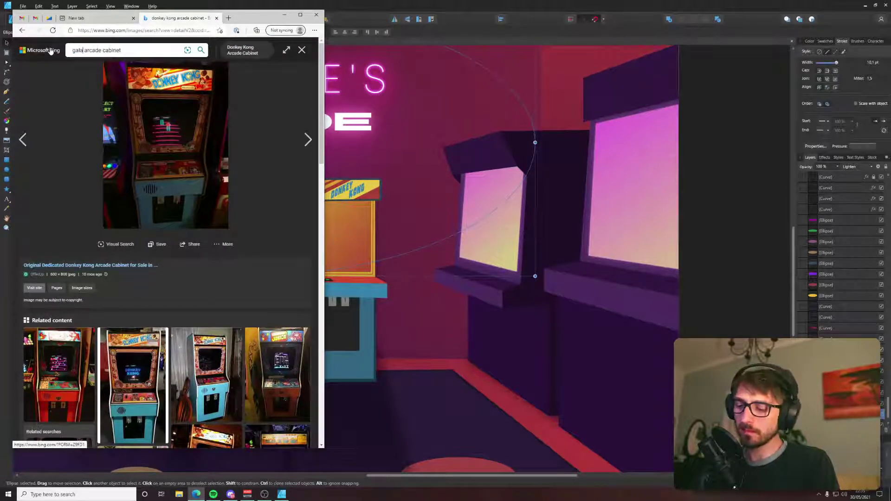
{"action": "type", "text": "ga"}
{"action": "key", "text": "Return"}
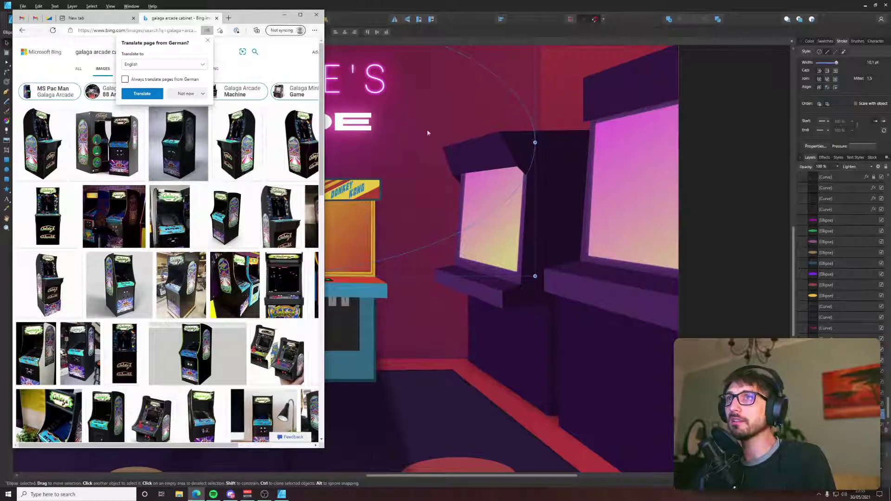
Open the full-size photo of the angled black Galaga cabinet and compare it with the angled cabinets in the illustration.
{"action": "left_click", "coordinate": [243, 144]}
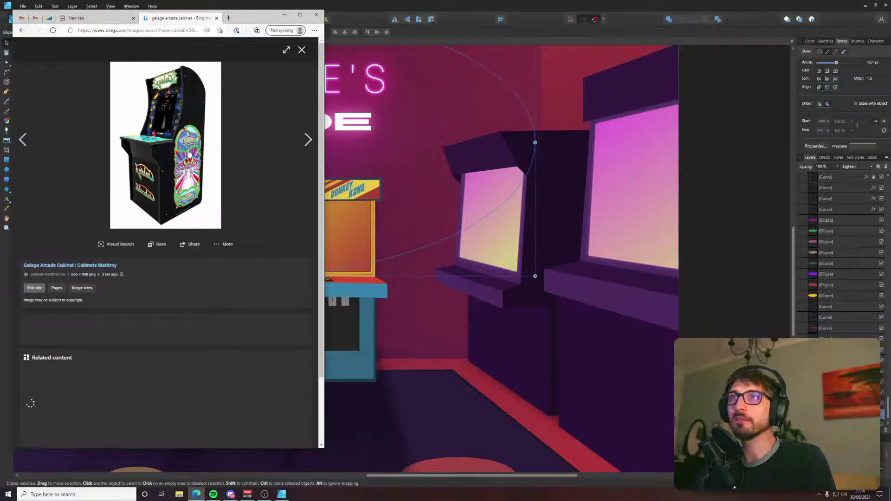
{"action": "left_click", "coordinate": [189, 152]}
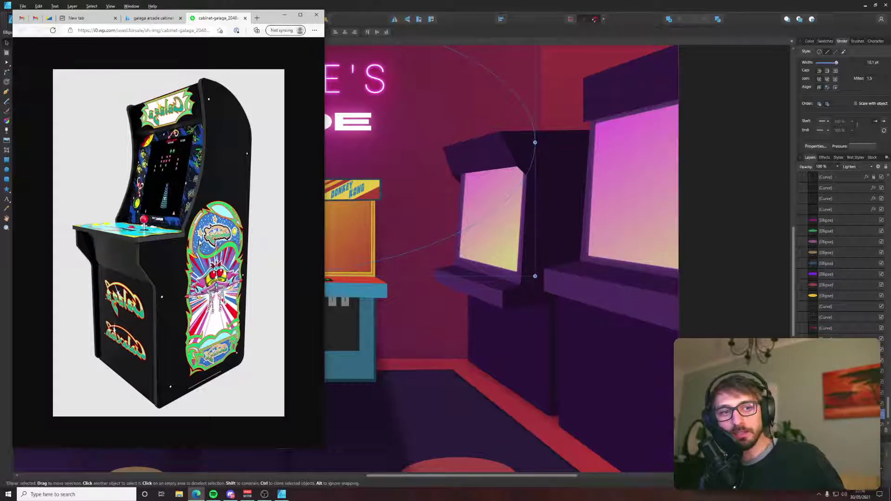
{"action": "left_click", "coordinate": [388, 197]}
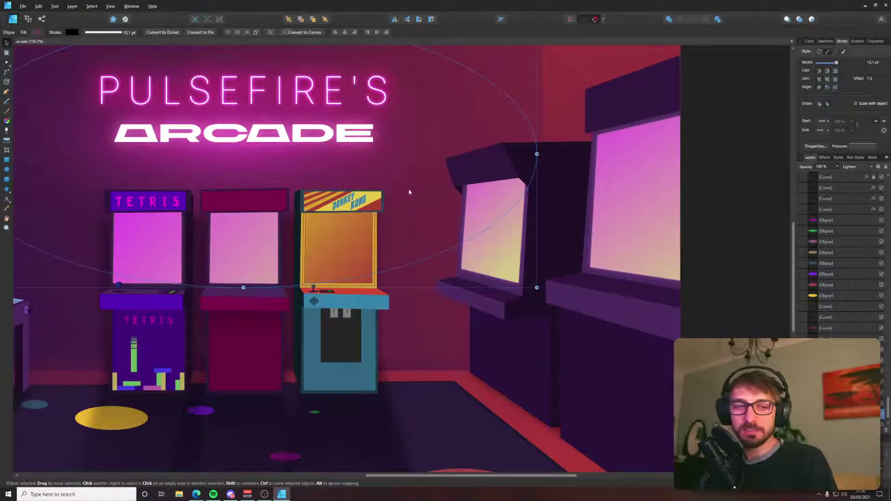
{"action": "scroll", "coordinate": [474, 152], "scroll_direction": "up", "scroll_amount": 3}
{"action": "scroll", "coordinate": [599, 172], "scroll_direction": "down", "scroll_amount": 3}
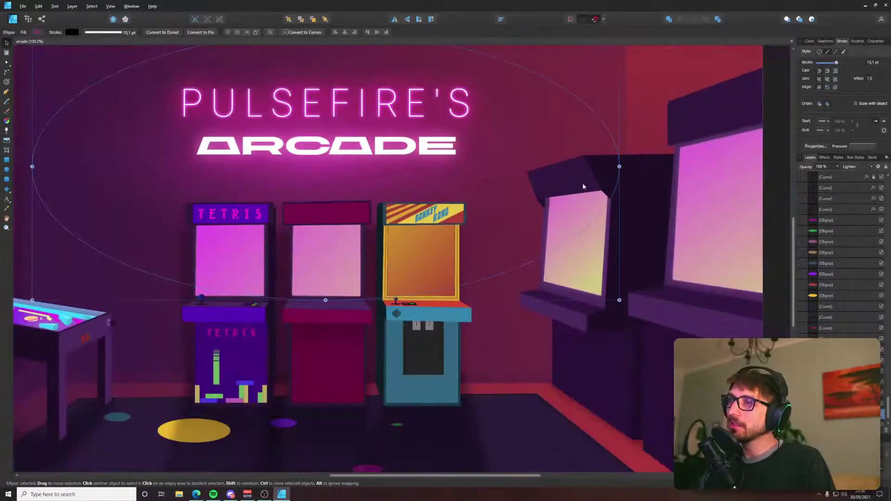
{"action": "key", "text": "alt+Tab"}
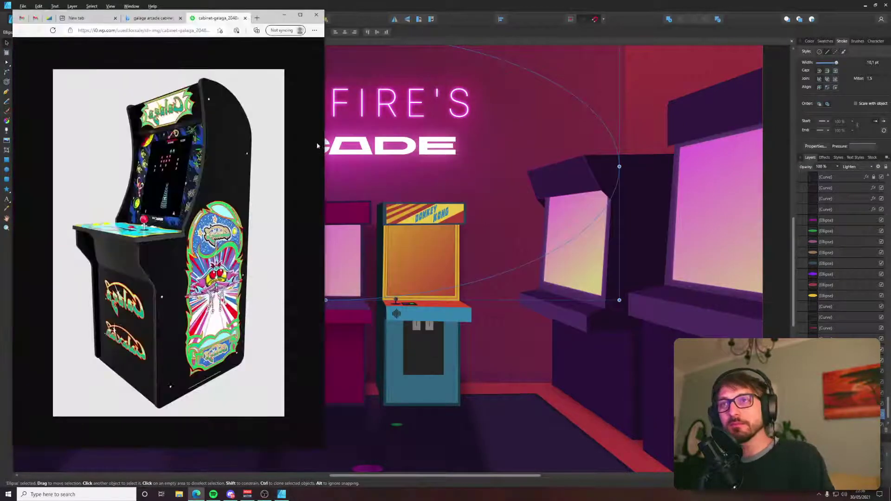
{"action": "key", "text": "alt+Tab"}
Recolour the side panel of the rear angled cabinet to a near-black purple, HSL 280, 12, 11.
{"action": "left_click", "coordinate": [646, 177]}
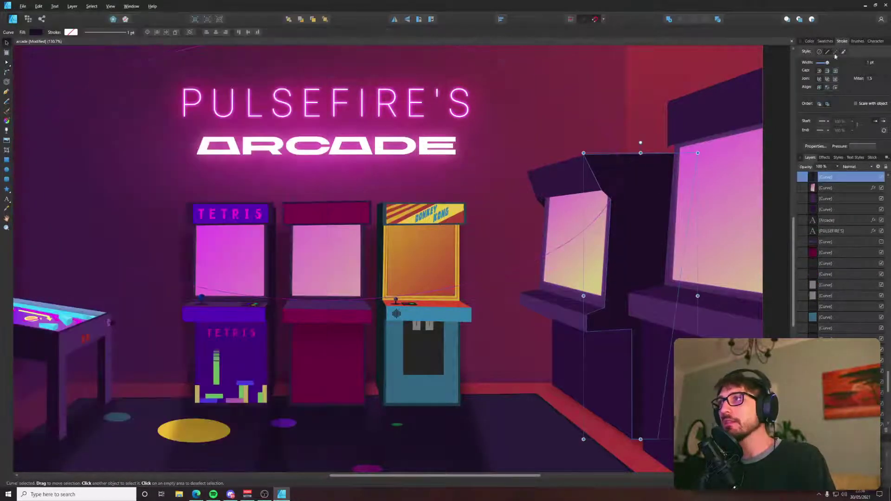
{"action": "left_click", "coordinate": [811, 41]}
{"action": "left_click", "coordinate": [811, 61]}
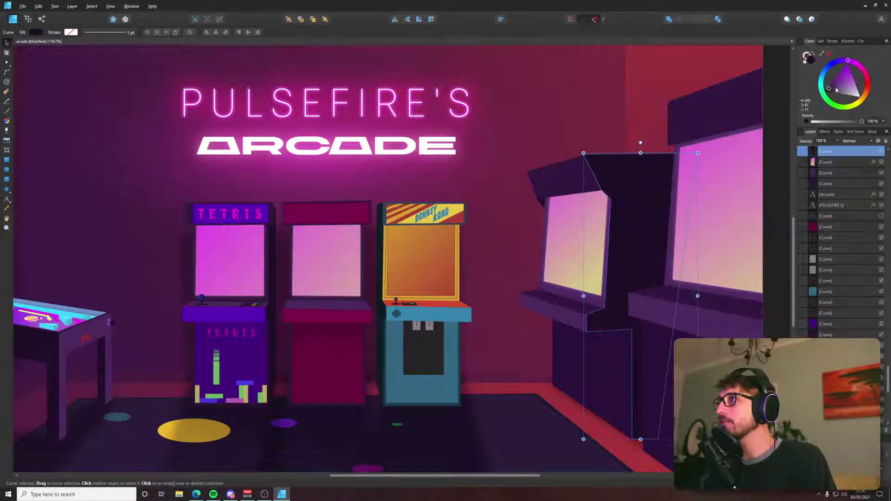
{"action": "left_click", "coordinate": [33, 32]}
{"action": "left_click_drag", "start_coordinate": [31, 76], "coordinate": [27, 78]}
Shift the angled cabinet's marquee front and the small dark triangle beneath it slightly upward to close the gaps between the shapes.
{"action": "scroll", "coordinate": [542, 175], "scroll_direction": "up", "scroll_amount": 10}
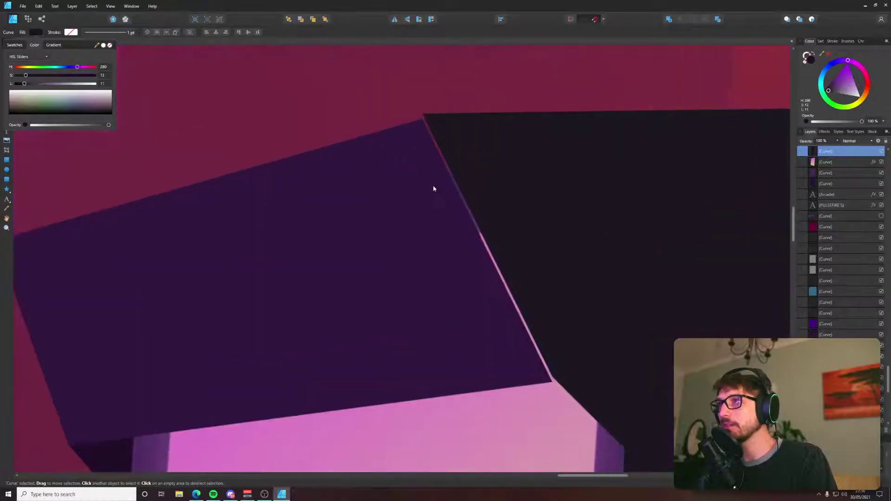
{"action": "left_click_drag", "start_coordinate": [419, 194], "coordinate": [416, 189]}
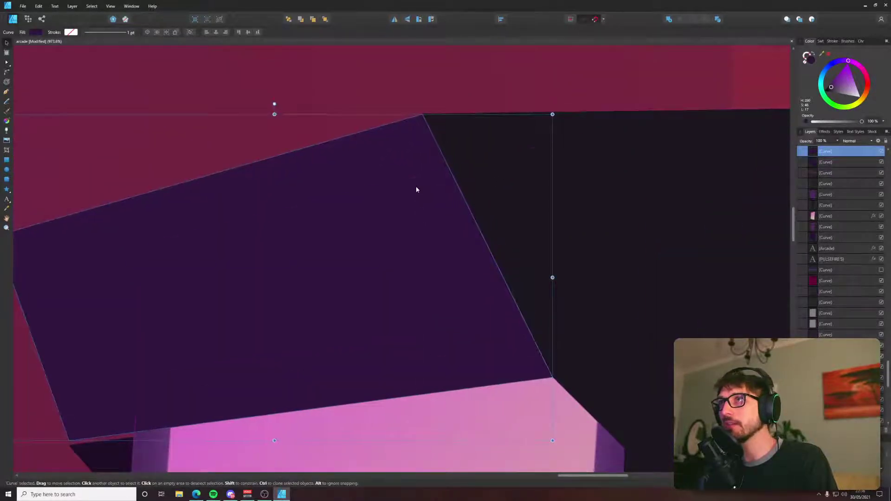
{"action": "scroll", "coordinate": [436, 189], "scroll_direction": "down", "scroll_amount": 10}
{"action": "scroll", "coordinate": [436, 191], "scroll_direction": "up", "scroll_amount": 11}
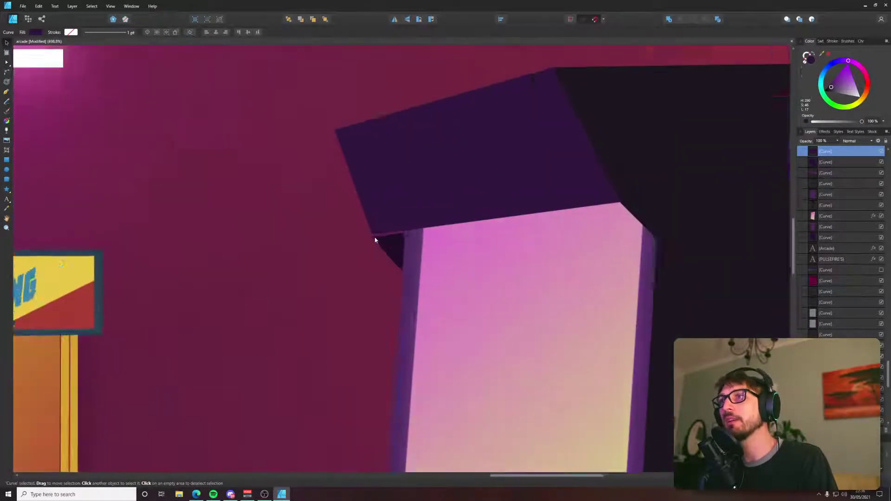
{"action": "left_click", "coordinate": [389, 250]}
{"action": "left_click_drag", "start_coordinate": [405, 256], "coordinate": [406, 251]}
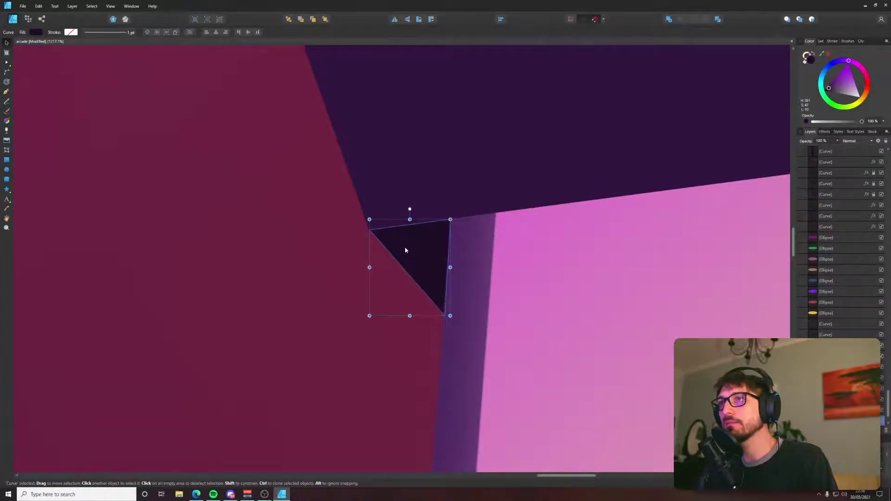
{"action": "scroll", "coordinate": [497, 242], "scroll_direction": "down", "scroll_amount": 6}
{"action": "scroll", "coordinate": [497, 244], "scroll_direction": "down", "scroll_amount": 7}
{"action": "key", "text": "Escape"}
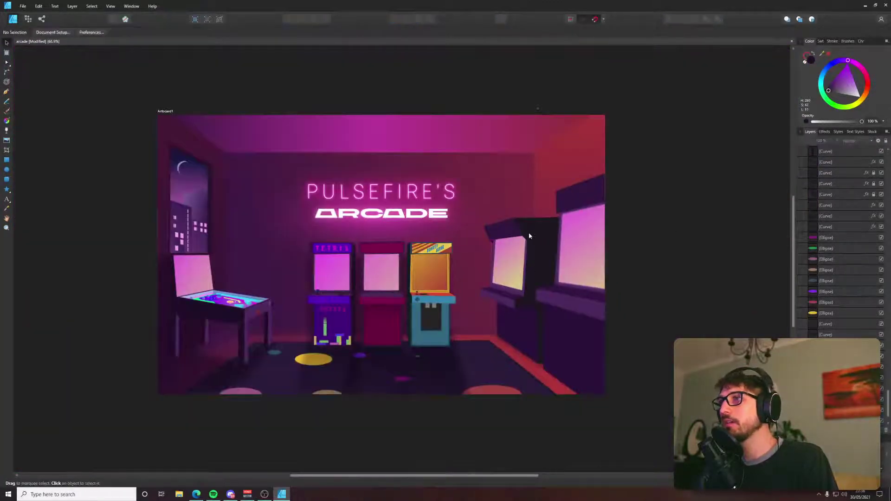
Check the Galaga photo and darken the marquee front's fill to a purple-black, HSL 280, 35, 4.
{"action": "scroll", "coordinate": [525, 237], "scroll_direction": "up", "scroll_amount": 4}
{"action": "left_click", "coordinate": [466, 216]}
{"action": "key", "text": "alt+Tab"}
{"action": "key", "text": "alt+Tab"}
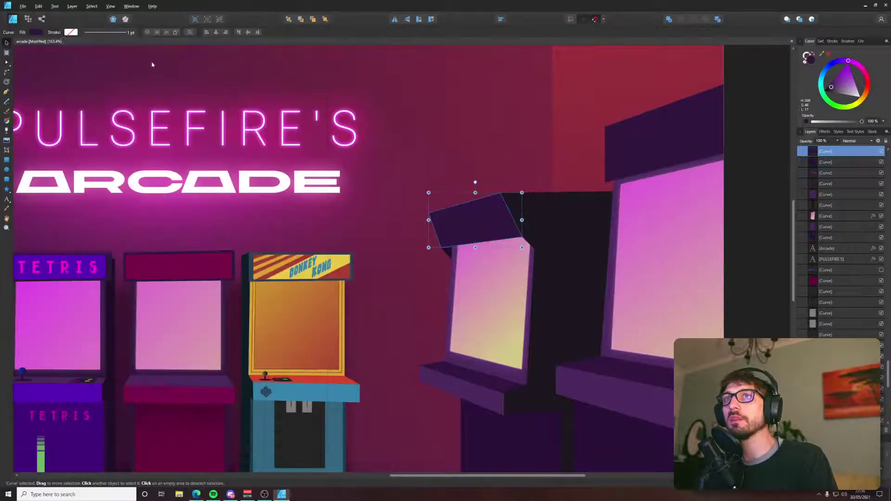
{"action": "left_click", "coordinate": [35, 32]}
{"action": "mouse_move", "coordinate": [26, 87]}
{"action": "left_mouse_down"}
{"action": "mouse_move", "coordinate": [44, 77]}
{"action": "mouse_move", "coordinate": [24, 84]}
{"action": "left_mouse_up"}
Align the marquee front's lower corner node with the screen's upper corner and change its fill to a near-black with saturation 2.
{"action": "scroll", "coordinate": [526, 191], "scroll_direction": "up", "scroll_amount": 8}
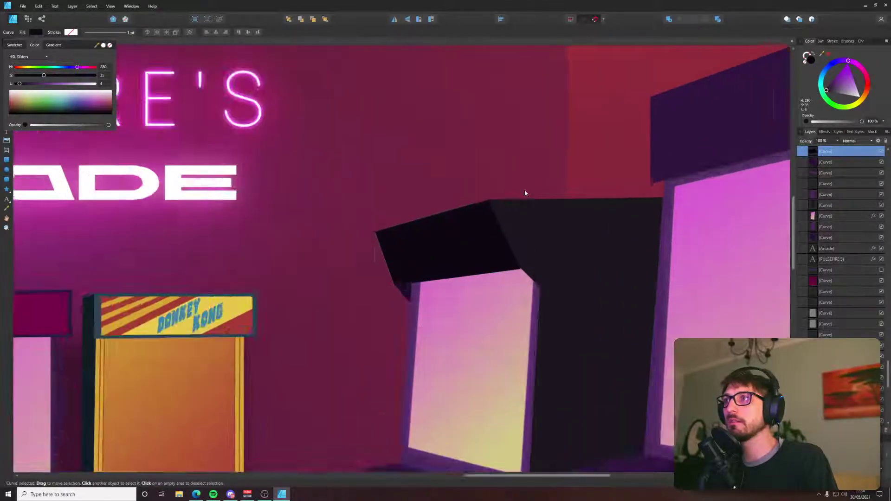
{"action": "left_click_drag", "start_coordinate": [559, 351], "coordinate": [495, 270]}
{"action": "key", "text": "a"}
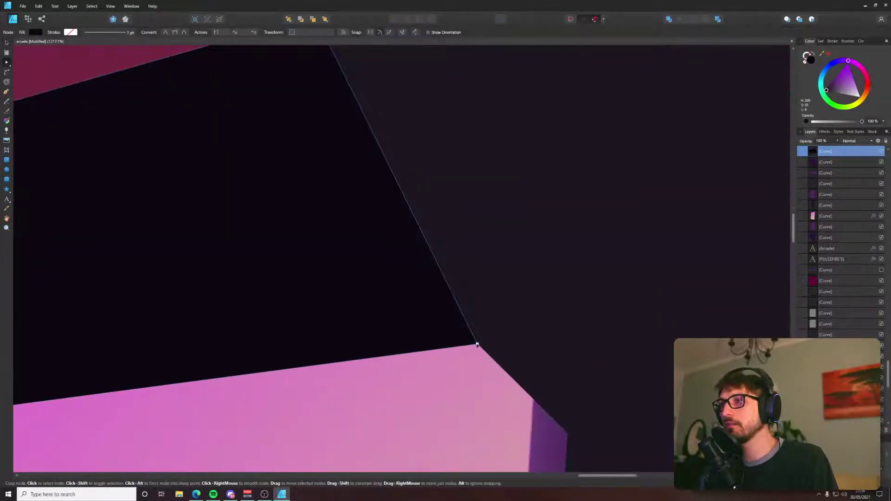
{"action": "left_click_drag", "start_coordinate": [478, 344], "coordinate": [479, 344]}
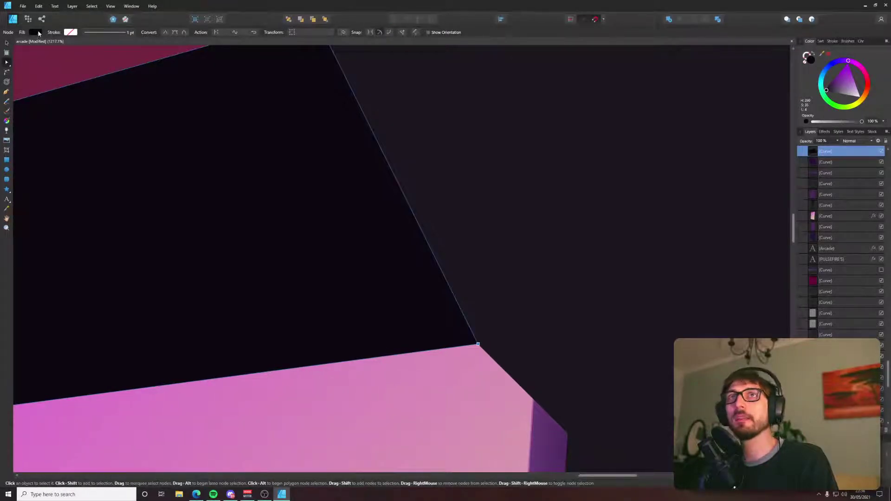
{"action": "left_click", "coordinate": [35, 33]}
{"action": "left_click_drag", "start_coordinate": [42, 75], "coordinate": [21, 86]}
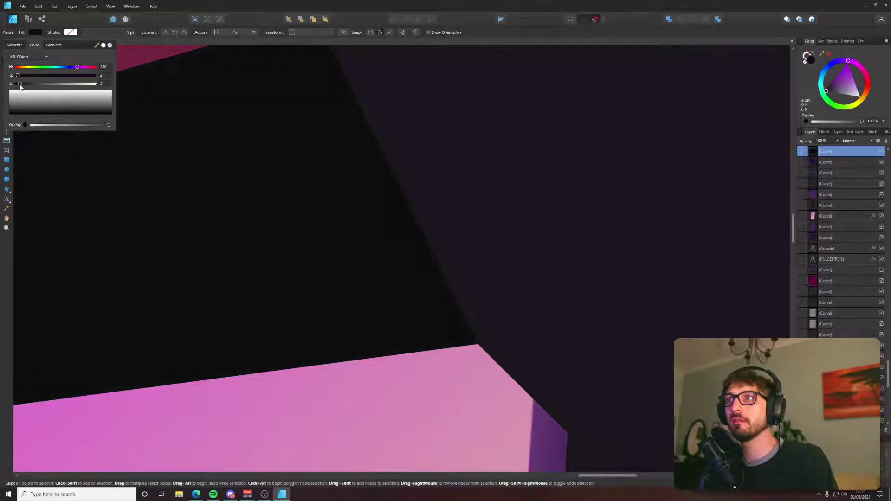
Compare the cabinet's lower front panel with the Galaga photo and fill it with the near-black sampled from the marquee front.
{"action": "scroll", "coordinate": [183, 123], "scroll_direction": "down", "scroll_amount": 10}
{"action": "left_click", "coordinate": [467, 193]}
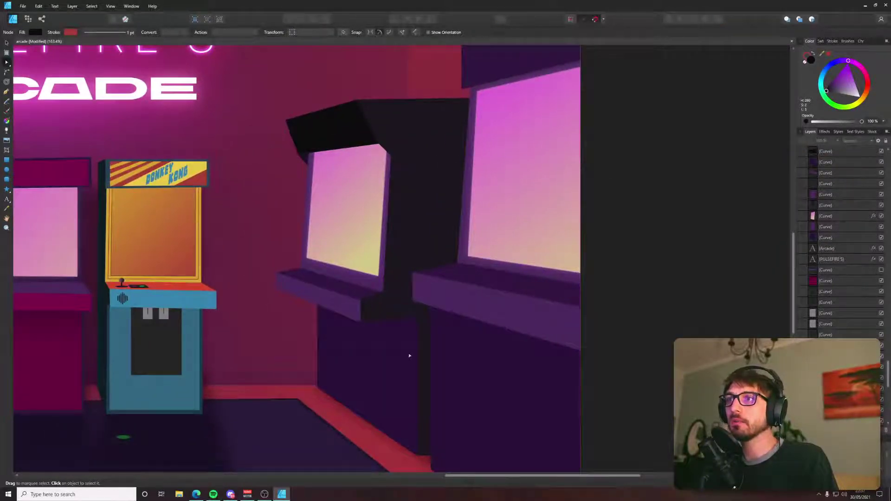
{"action": "left_click", "coordinate": [396, 323]}
{"action": "key", "text": "alt+Tab"}
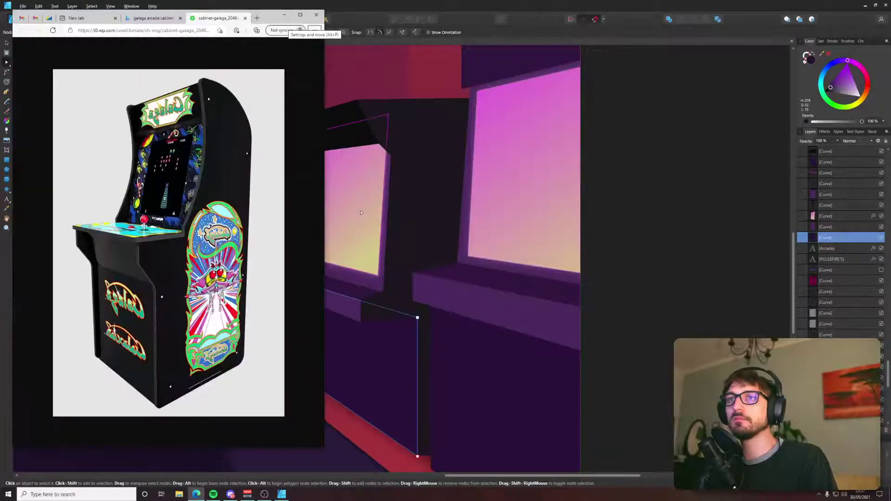
{"action": "key", "text": "alt+Tab"}
{"action": "key", "text": "i"}
{"action": "left_click", "coordinate": [333, 133]}
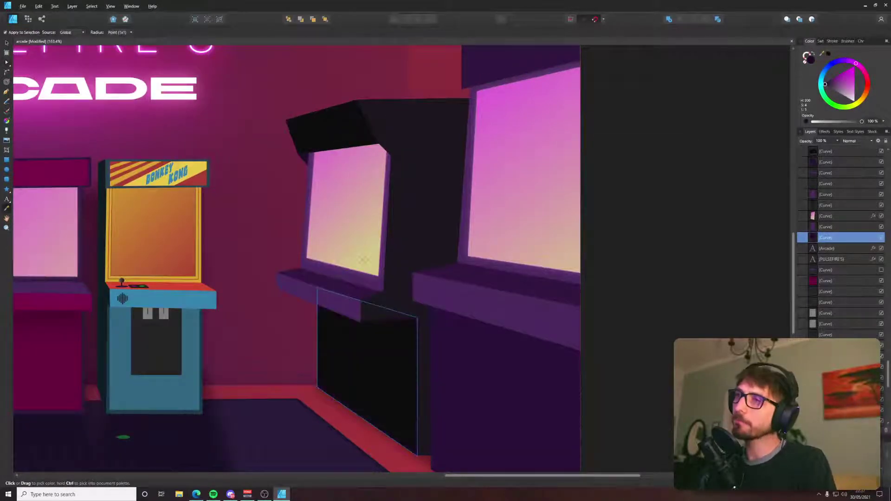
Select the marquee front and lower front panel together and set their fill to dark purple #1A1120.
{"action": "key", "text": "v"}
{"action": "left_click", "coordinate": [331, 305]}
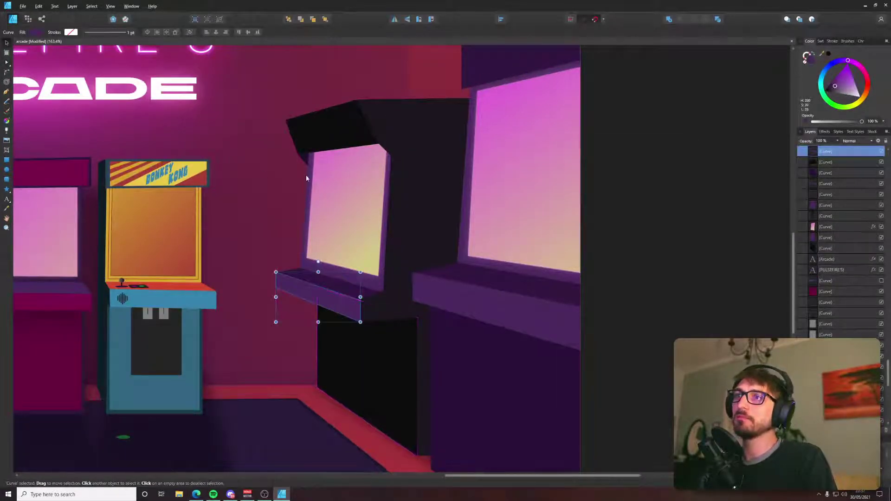
{"action": "left_click", "coordinate": [352, 194]}
{"action": "left_click", "coordinate": [325, 123], "text": "shift"}
{"action": "key", "text": "i"}
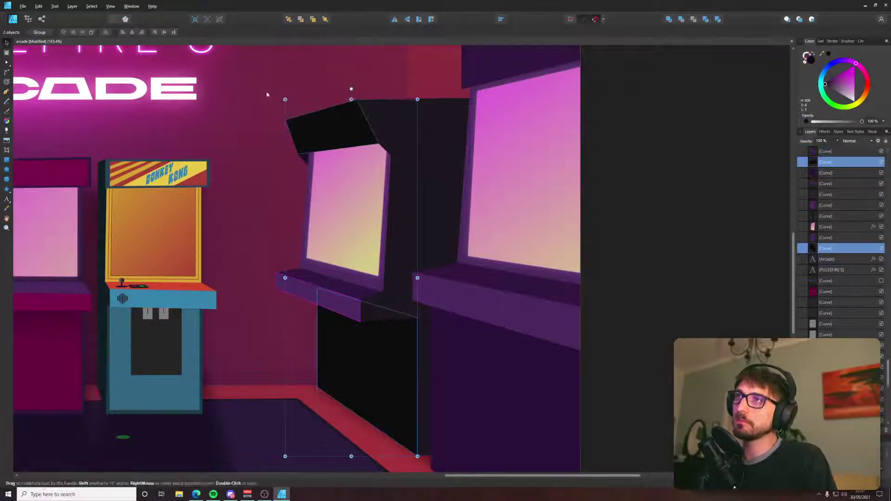
{"action": "key", "text": "v"}
{"action": "double_click", "coordinate": [809, 58]}
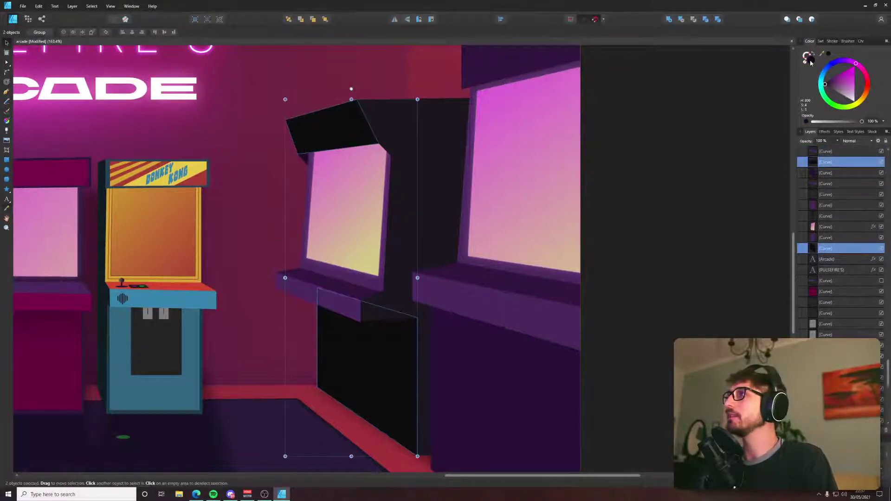
{"action": "mouse_move", "coordinate": [352, 298]}
{"action": "left_mouse_down"}
{"action": "mouse_move", "coordinate": [344, 297]}
{"action": "mouse_move", "coordinate": [377, 291]}
{"action": "left_mouse_up"}
{"action": "left_click_drag", "start_coordinate": [451, 175], "coordinate": [443, 176]}
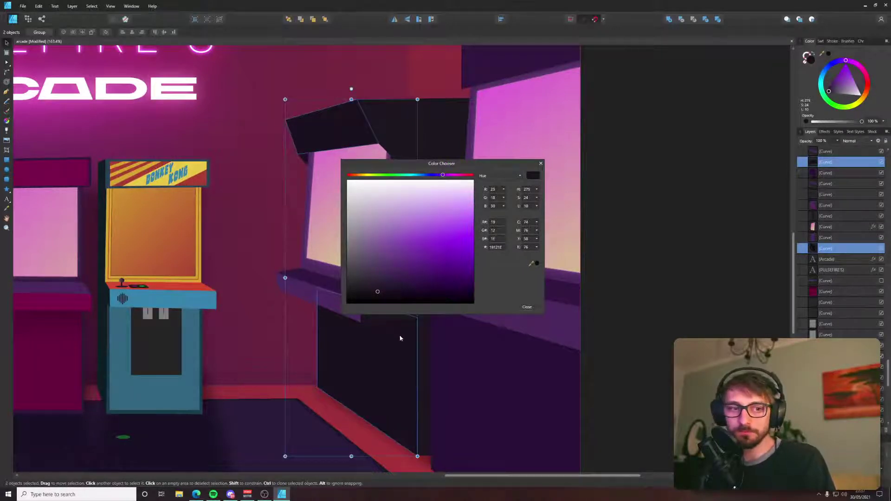
{"action": "left_click_drag", "start_coordinate": [388, 294], "coordinate": [387, 293]}
{"action": "left_click", "coordinate": [527, 306]}
Fill the cabinet's side panel with the dark purple sampled from the marquee front and lower its lightness to 7.
{"action": "left_click", "coordinate": [441, 130]}
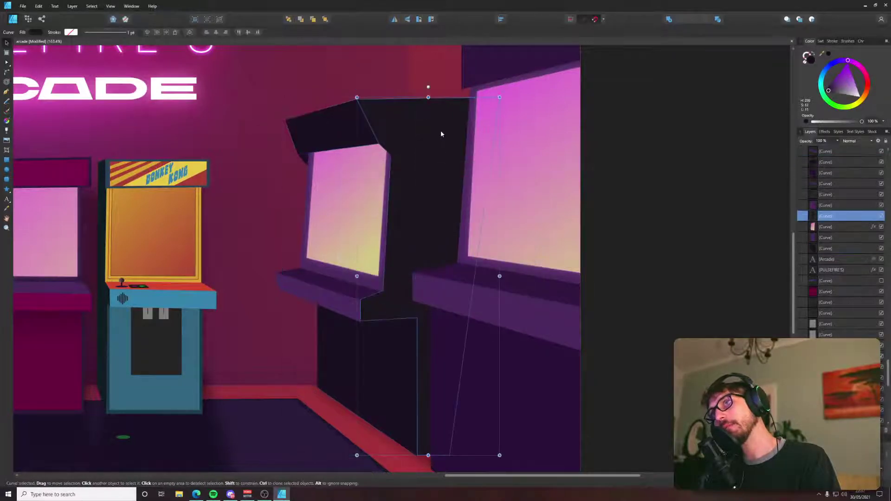
{"action": "key", "text": "i"}
{"action": "key", "text": "v"}
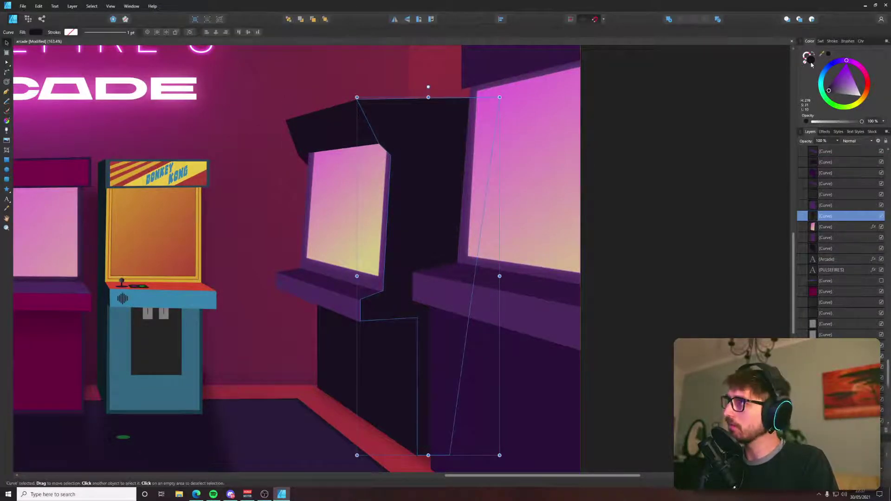
{"action": "double_click", "coordinate": [810, 58]}
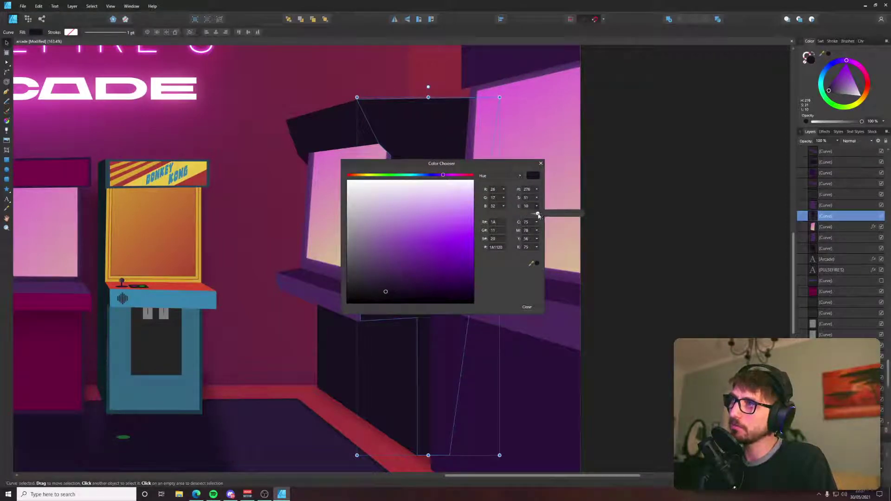
{"action": "left_click_drag", "start_coordinate": [538, 215], "coordinate": [537, 215]}
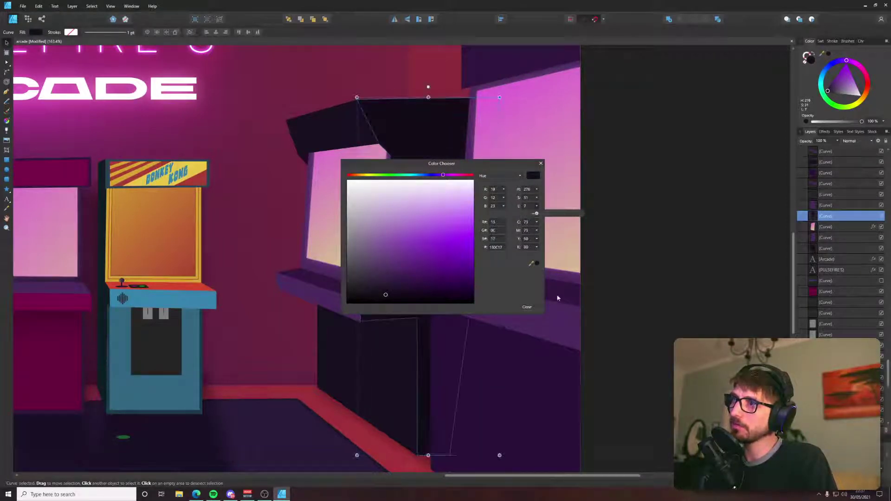
{"action": "left_click", "coordinate": [534, 308]}
{"action": "left_click", "coordinate": [673, 247]}
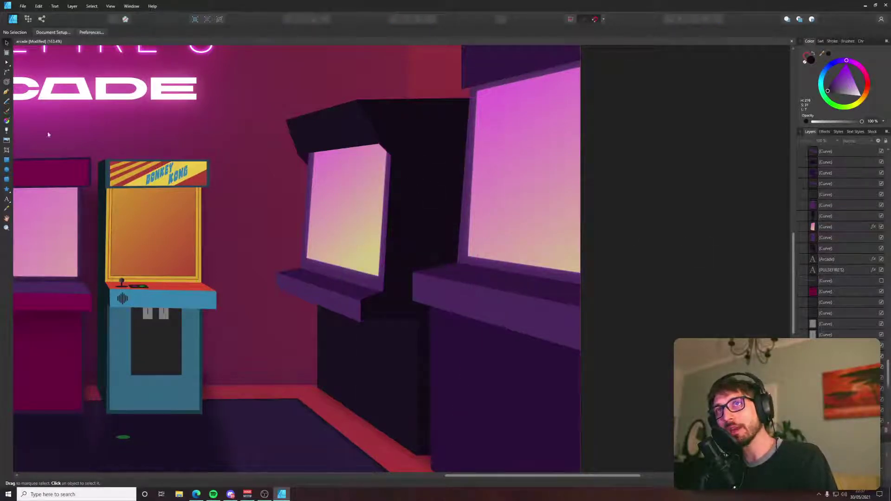
Adjust the corner nodes of the small triangle beneath the marquee to meet the marquee's lower edge and the screen frame.
{"action": "left_click", "coordinate": [306, 159]}
{"action": "scroll", "coordinate": [304, 161], "scroll_direction": "up", "scroll_amount": 4}
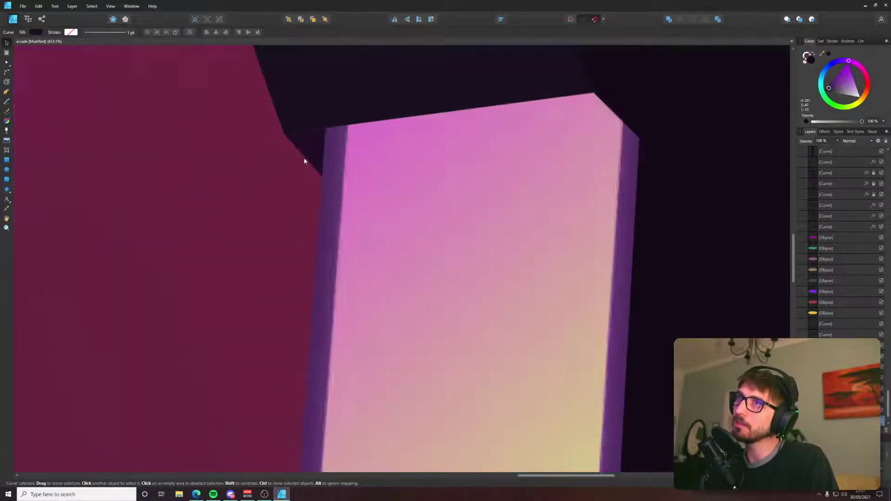
{"action": "scroll", "coordinate": [305, 161], "scroll_direction": "up", "scroll_amount": 5}
{"action": "left_click", "coordinate": [326, 159]}
{"action": "key", "text": "a"}
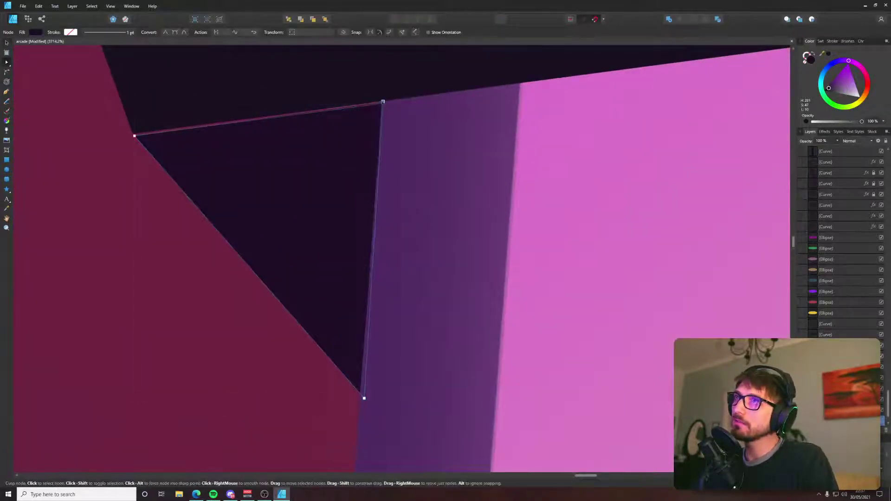
{"action": "left_click_drag", "start_coordinate": [135, 136], "coordinate": [133, 135]}
{"action": "scroll", "coordinate": [373, 102], "scroll_direction": "up", "scroll_amount": 4}
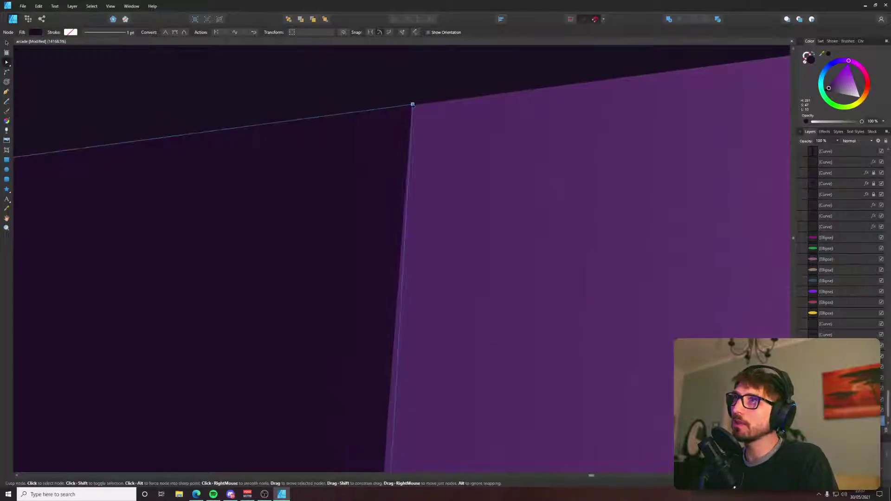
Recolour the small triangle beneath the marquee with the dark shade sampled from the side panel.
{"action": "scroll", "coordinate": [404, 129], "scroll_direction": "down", "scroll_amount": 3}
{"action": "scroll", "coordinate": [373, 286], "scroll_direction": "down", "scroll_amount": 9}
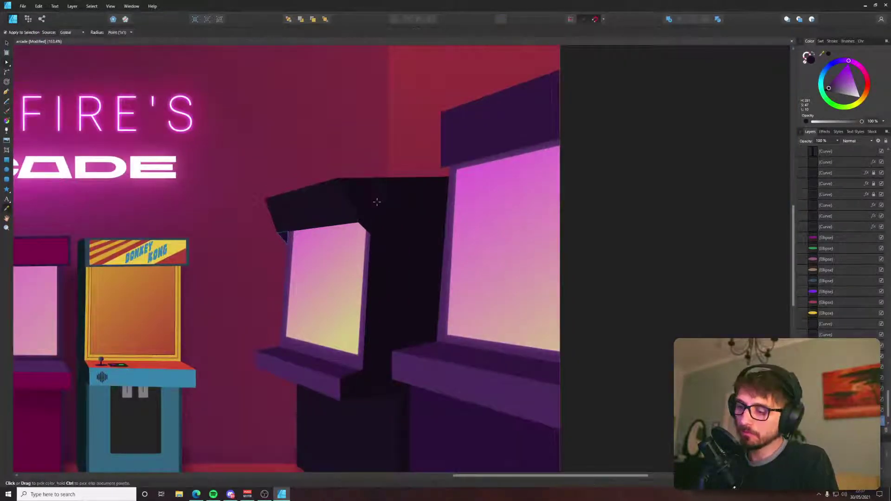
{"action": "left_click", "coordinate": [603, 198]}
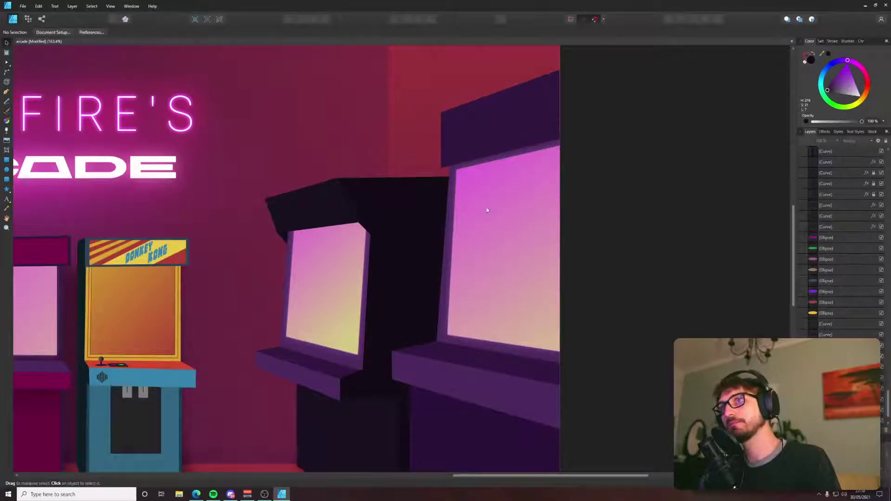
Recolour the front face of the angled cabinet's control shelf with the sampled dark purple and raise its lightness to 13.
{"action": "scroll", "coordinate": [331, 207], "scroll_direction": "up", "scroll_amount": 2}
{"action": "scroll", "coordinate": [443, 183], "scroll_direction": "down", "scroll_amount": 5}
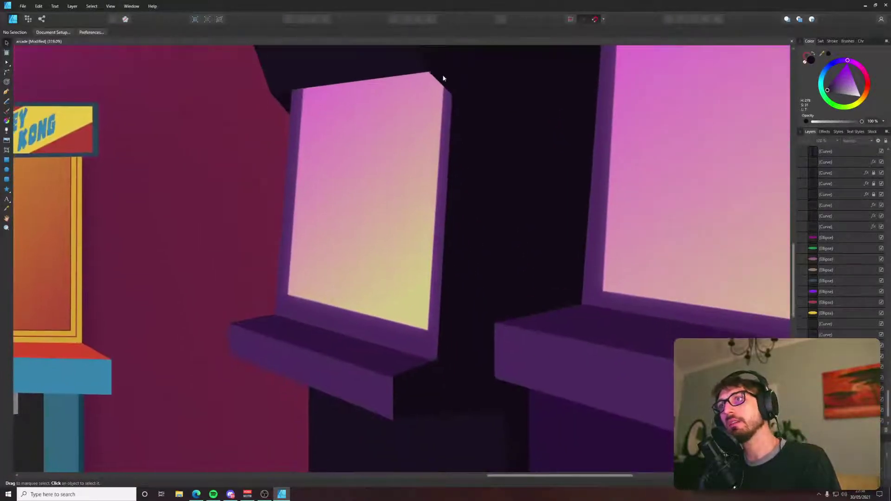
{"action": "left_click", "coordinate": [353, 307]}
{"action": "scroll", "coordinate": [353, 307], "scroll_direction": "down", "scroll_amount": 2}
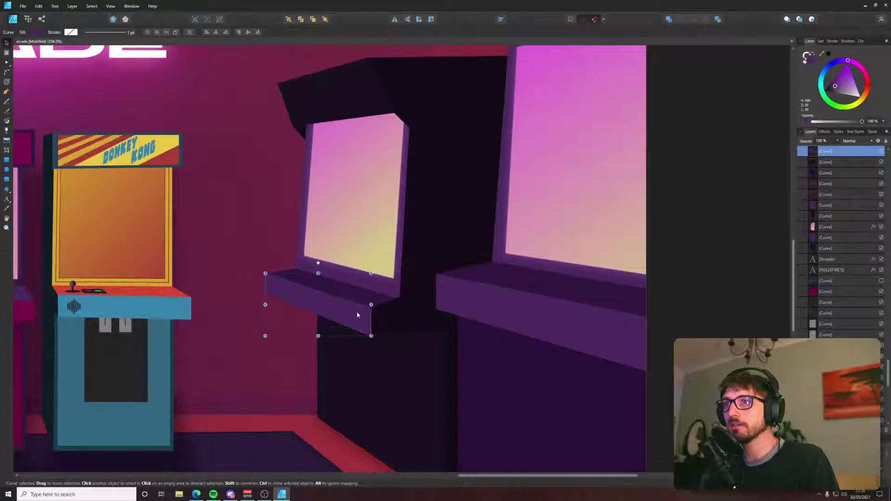
{"action": "left_click", "coordinate": [811, 60]}
{"action": "double_click", "coordinate": [810, 60]}
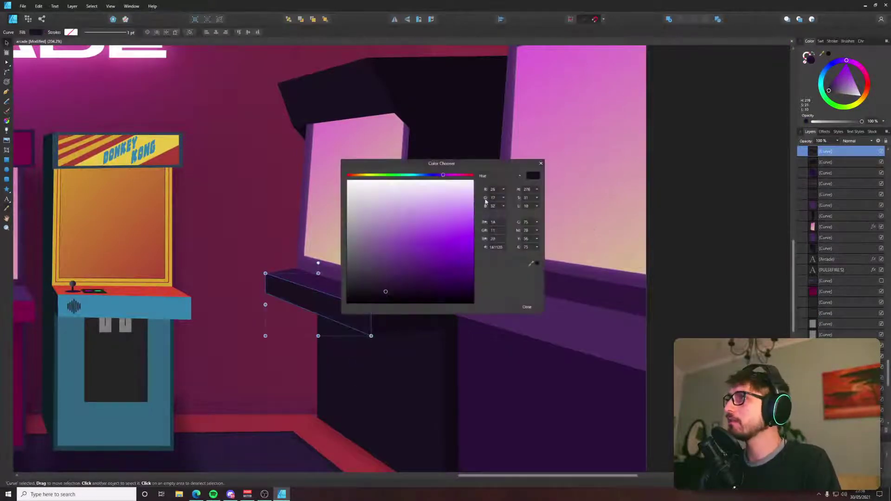
{"action": "left_click", "coordinate": [538, 206]}
{"action": "left_click_drag", "start_coordinate": [538, 211], "coordinate": [540, 215]}
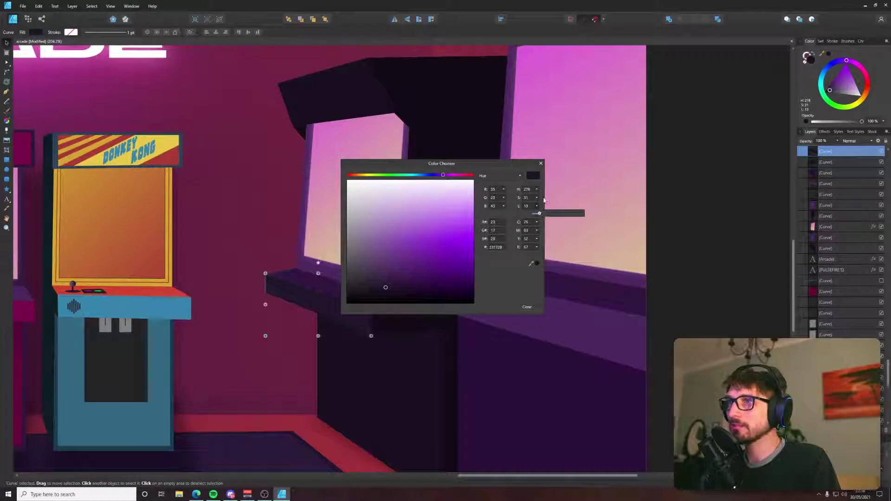
{"action": "left_click", "coordinate": [527, 307]}
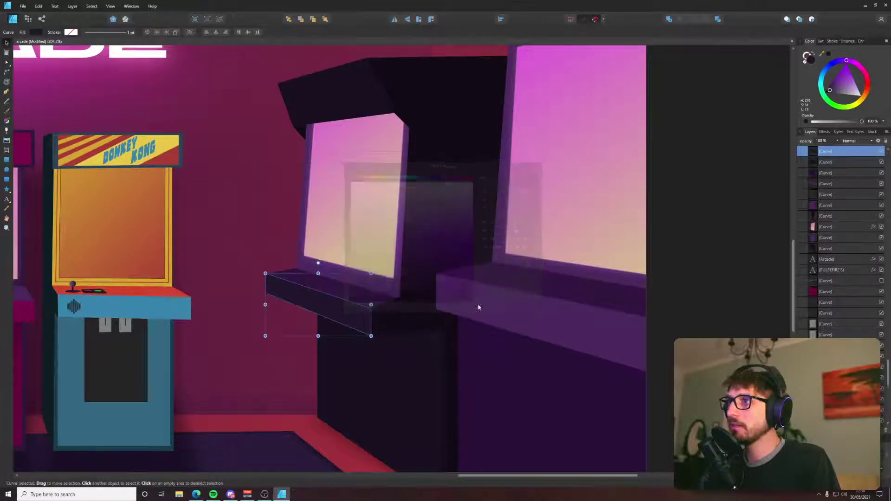
{"action": "scroll", "coordinate": [372, 318], "scroll_direction": "up", "scroll_amount": 3}
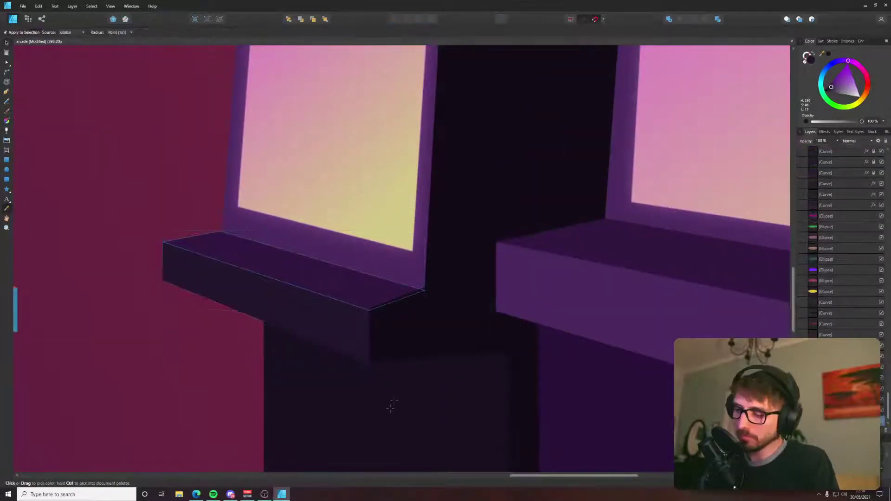
Darken the rear angled cabinet's screen frame to a near-black purple, using the Galaga reference photo as a guide.
{"action": "key", "text": "ctrl+z"}
{"action": "left_click", "coordinate": [400, 265]}
{"action": "scroll", "coordinate": [399, 265], "scroll_direction": "down", "scroll_amount": 4}
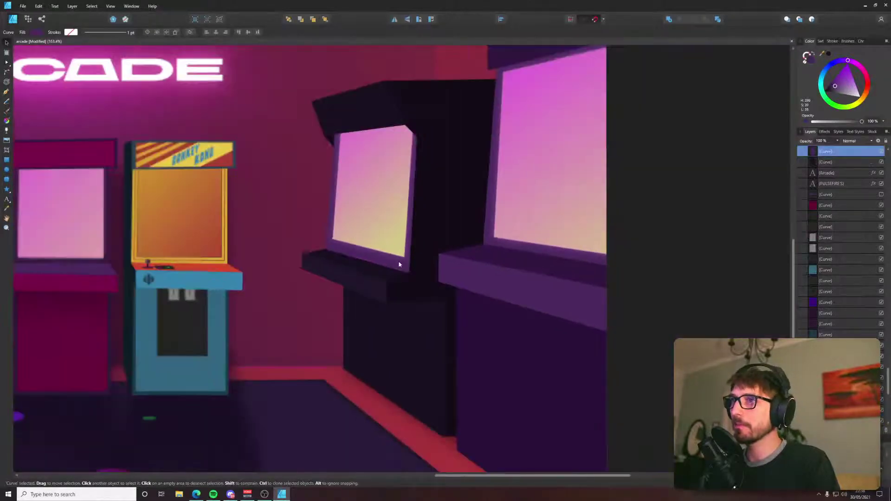
{"action": "left_click", "coordinate": [396, 199]}
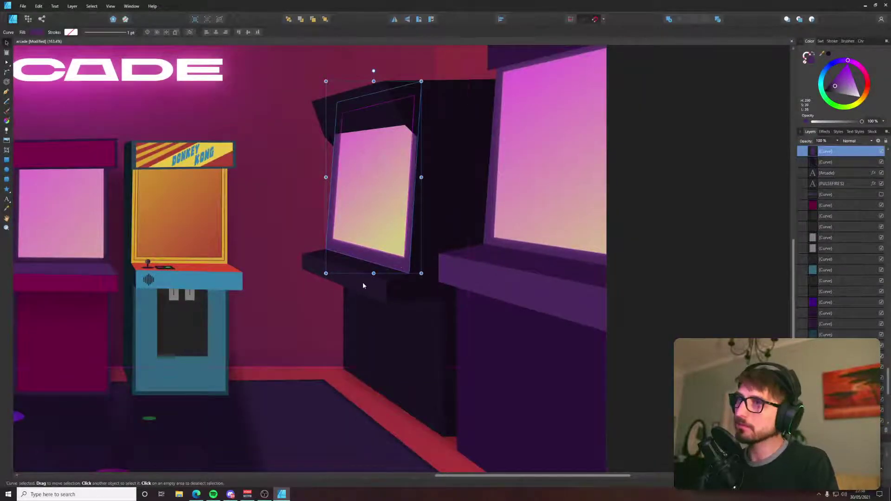
{"action": "key", "text": "alt+Tab"}
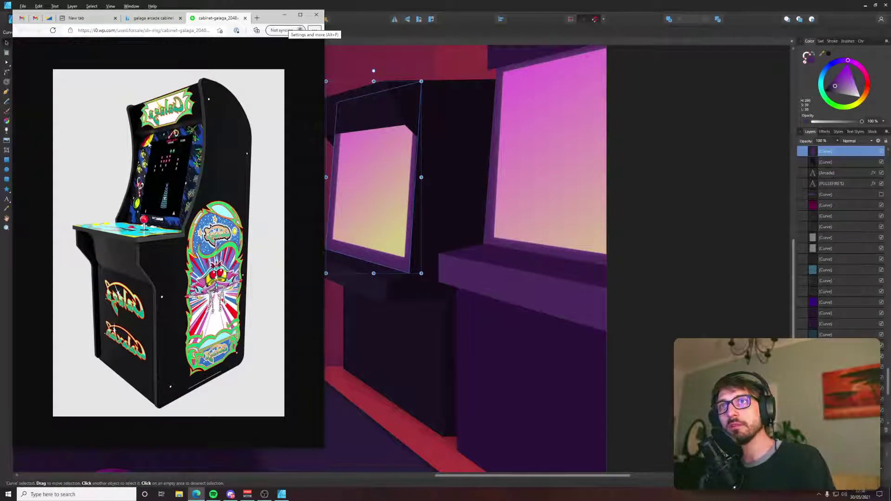
{"action": "key", "text": "alt+Tab"}
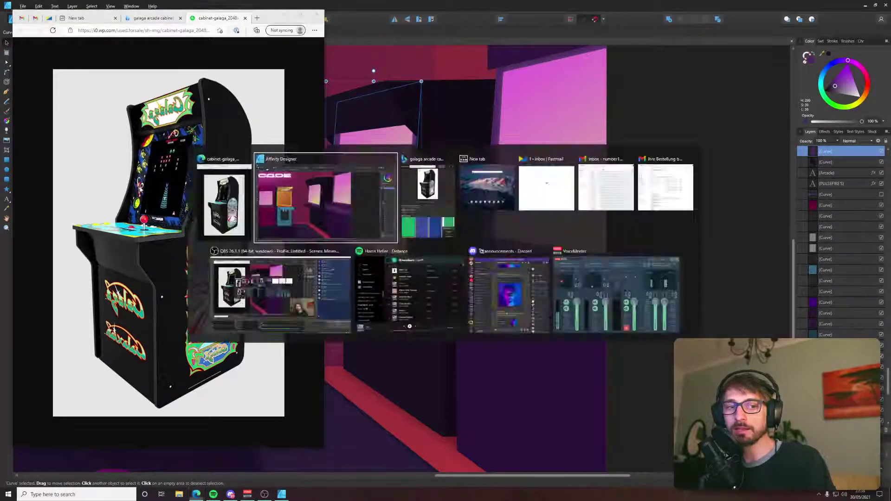
{"action": "left_click", "coordinate": [829, 54]}
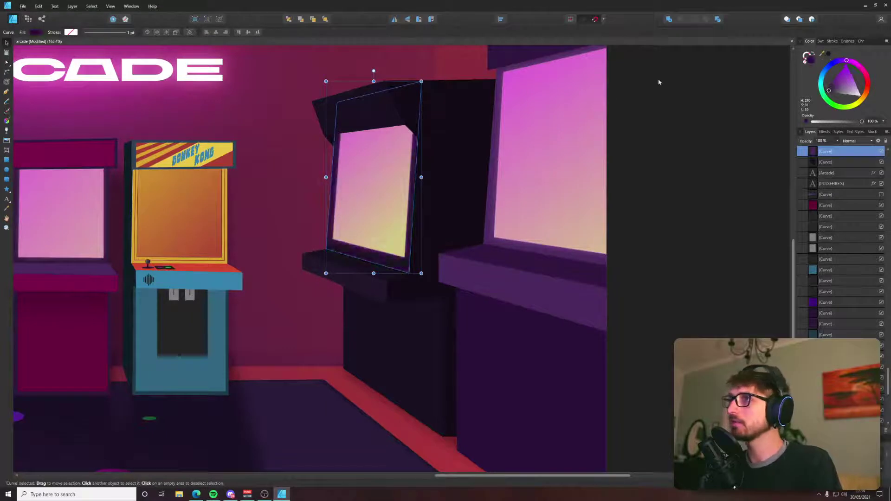
Reduce the screen frame fill's saturation to 20 at lightness 10, leaving nothing selected.
{"action": "scroll", "coordinate": [412, 246], "scroll_direction": "up", "scroll_amount": 4}
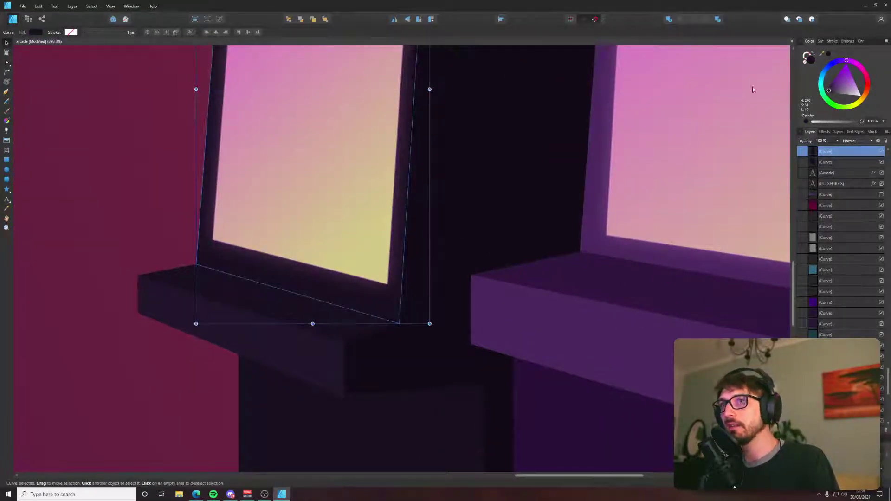
{"action": "double_click", "coordinate": [810, 60]}
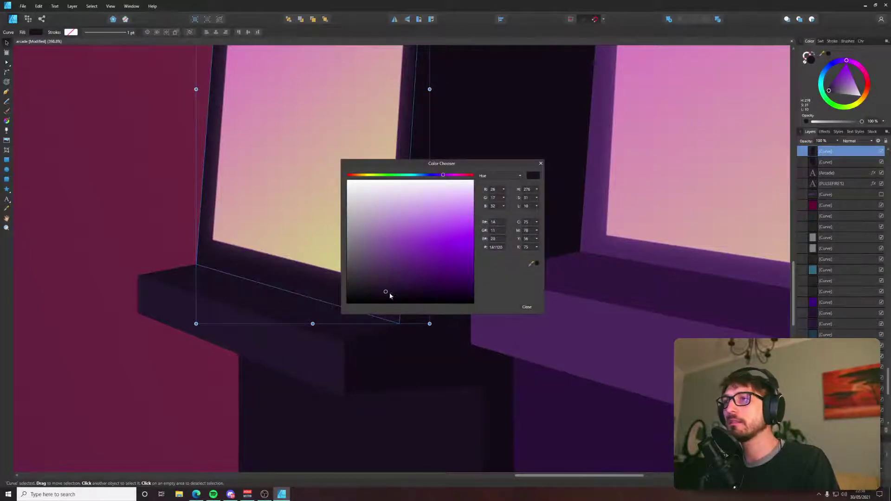
{"action": "left_click_drag", "start_coordinate": [388, 294], "coordinate": [373, 292]}
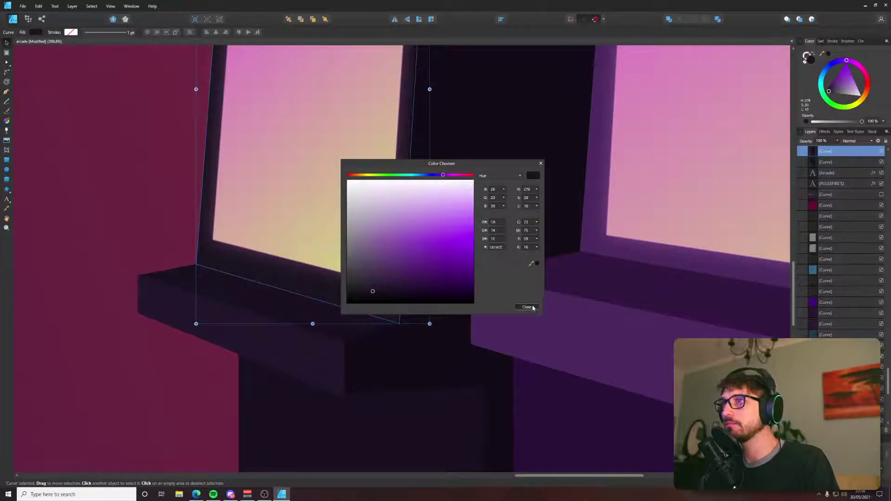
{"action": "left_click", "coordinate": [533, 308]}
{"action": "key", "text": "ctrl+0"}
Check the reference photo and draw the lower edge of a diagonal band from the screen frame's upper-left side to its lower-right corner with the Pen tool.
{"action": "scroll", "coordinate": [686, 245], "scroll_direction": "up", "scroll_amount": 5}
{"action": "key", "text": "alt+Tab"}
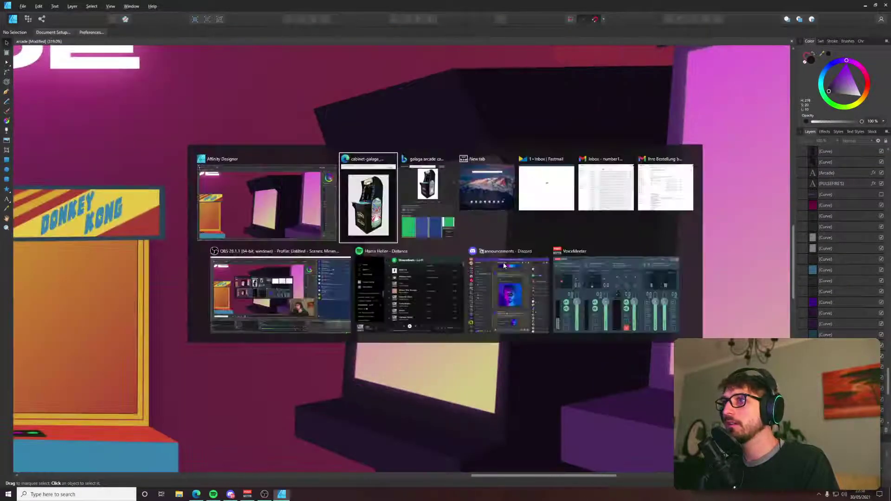
{"action": "key", "text": "alt+Tab"}
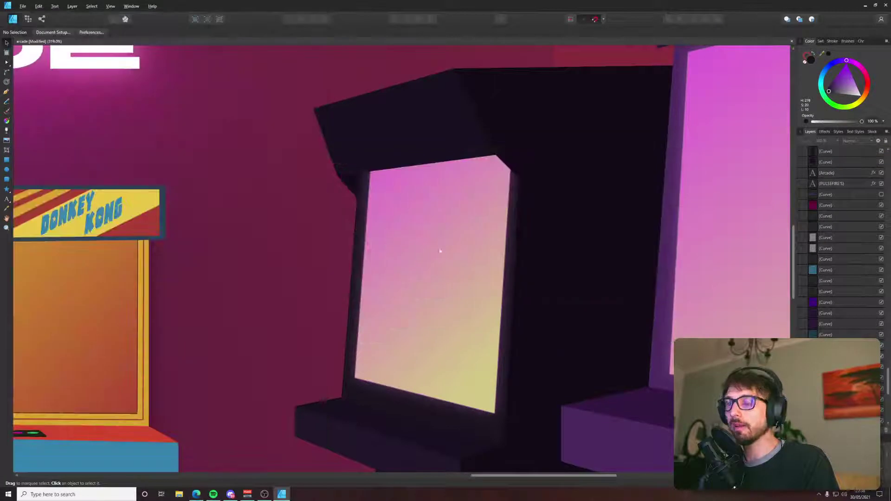
{"action": "key", "text": "p"}
{"action": "scroll", "coordinate": [358, 209], "scroll_direction": "up", "scroll_amount": 3}
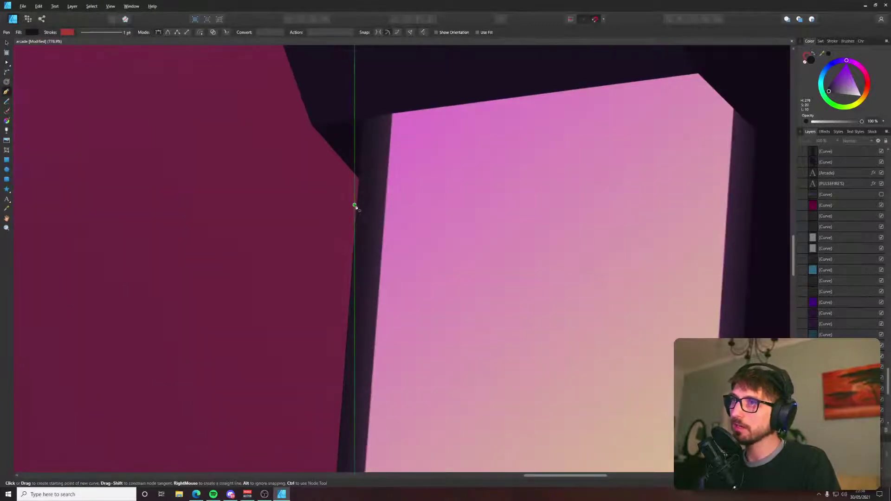
{"action": "left_click", "coordinate": [355, 204]}
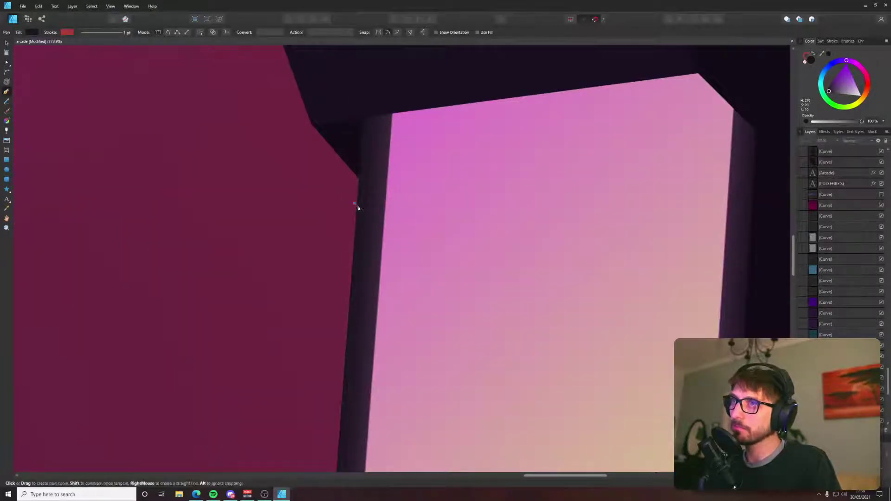
{"action": "left_click", "coordinate": [378, 267]}
{"action": "left_click", "coordinate": [395, 318]}
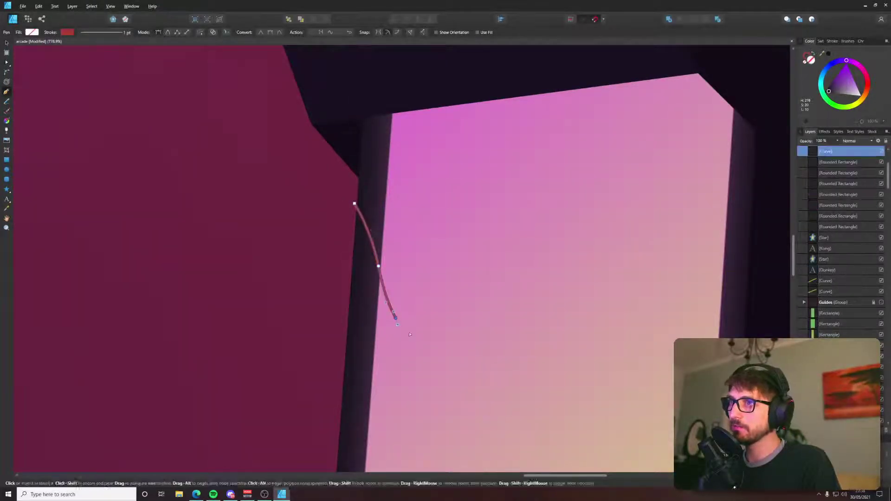
{"action": "scroll", "coordinate": [410, 334], "scroll_direction": "down", "scroll_amount": 3}
{"action": "scroll", "coordinate": [422, 250], "scroll_direction": "down", "scroll_amount": 3}
{"action": "left_click", "coordinate": [449, 302]}
{"action": "left_click", "coordinate": [478, 366]}
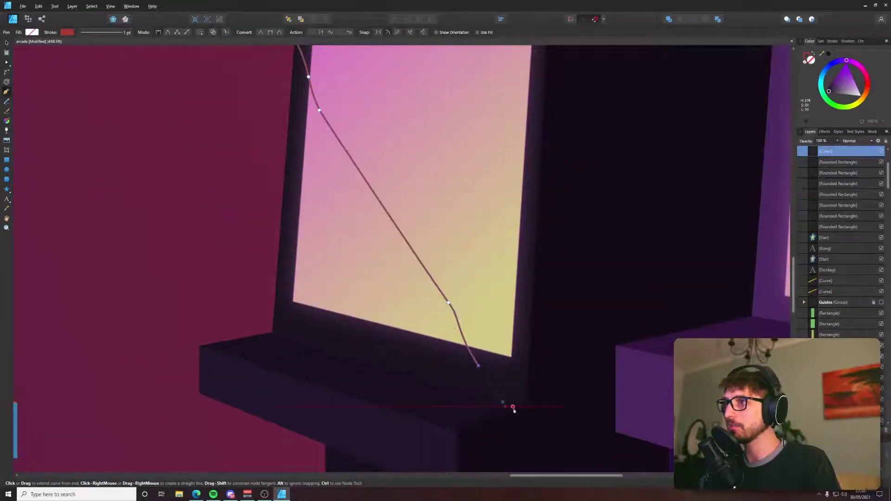
{"action": "left_click_drag", "start_coordinate": [514, 408], "coordinate": [527, 403]}
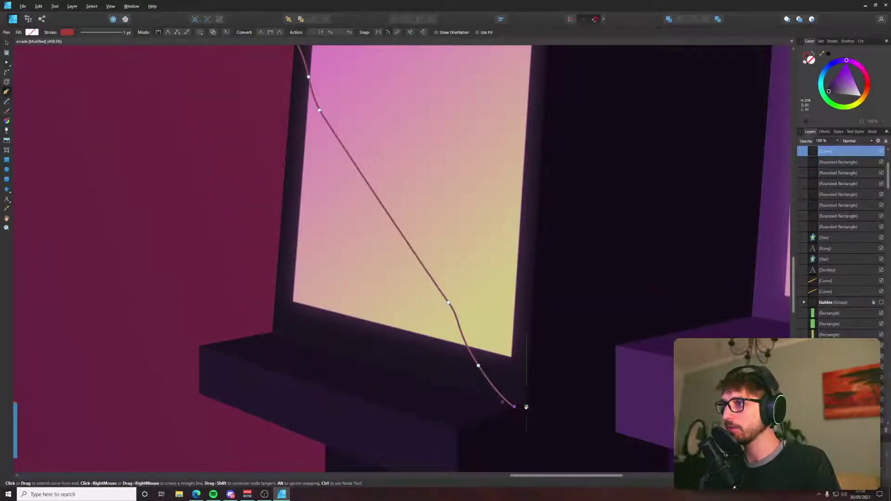
Draw the band's upper edge back across the screen to the frame's upper-left side, forming a long tapered shape.
{"action": "left_click", "coordinate": [532, 343]}
{"action": "left_click", "coordinate": [516, 318]}
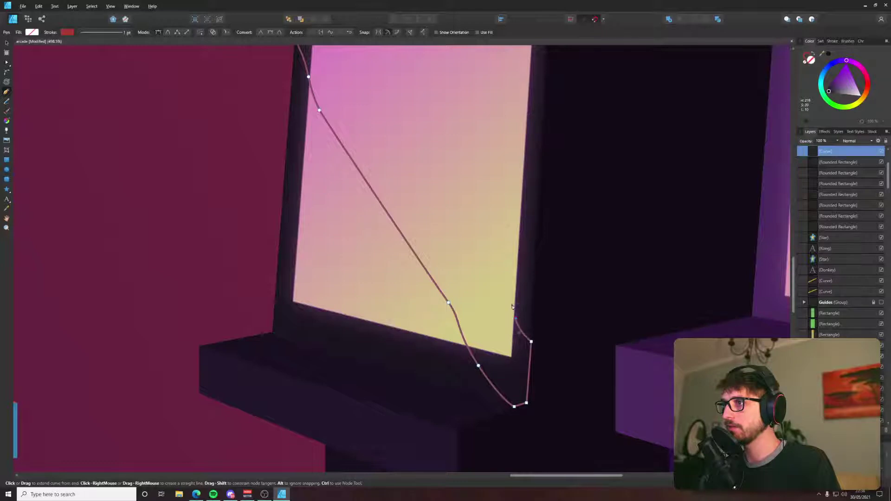
{"action": "left_click", "coordinate": [475, 265]}
{"action": "scroll", "coordinate": [432, 209], "scroll_direction": "up", "scroll_amount": 2}
{"action": "scroll", "coordinate": [395, 148], "scroll_direction": "left", "scroll_amount": 1}
{"action": "left_click", "coordinate": [382, 140]}
{"action": "left_click_drag", "start_coordinate": [348, 105], "coordinate": [335, 95]}
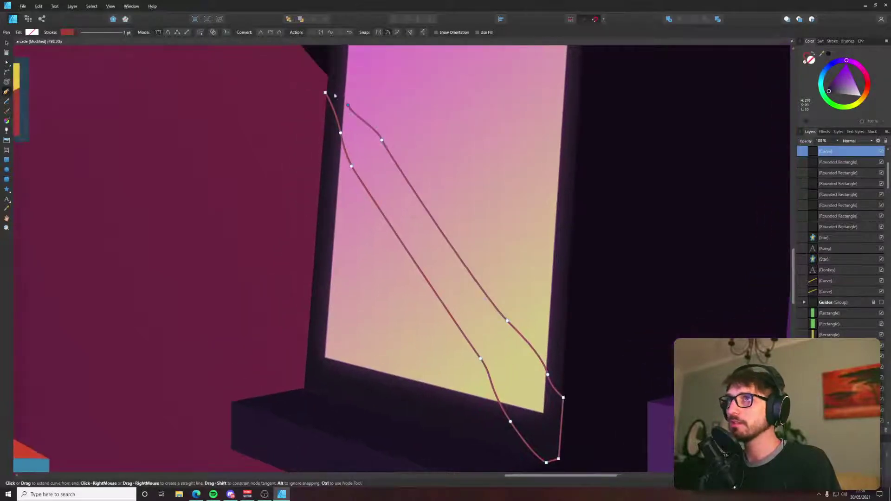
Adjust the band's two upper-left end nodes so they sit on the outer edge of the screen frame.
{"action": "key", "text": "a"}
{"action": "scroll", "coordinate": [325, 90], "scroll_direction": "up", "scroll_amount": 5}
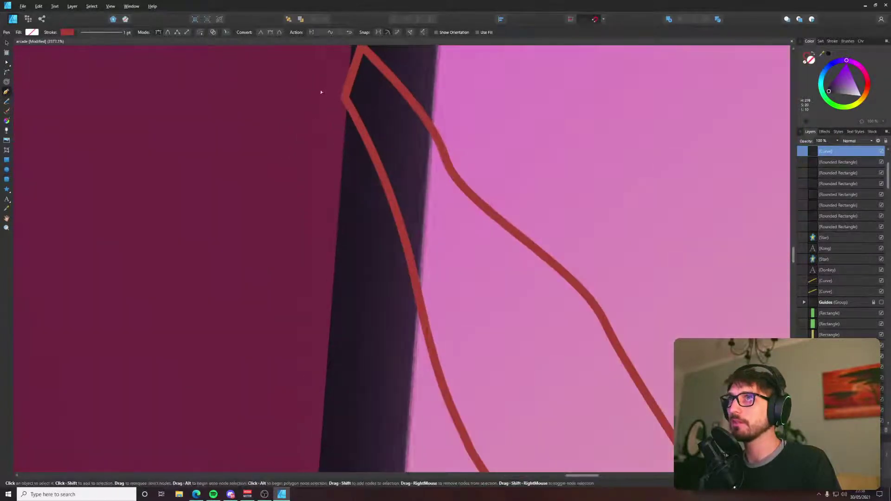
{"action": "left_click_drag", "start_coordinate": [341, 99], "coordinate": [393, 179]}
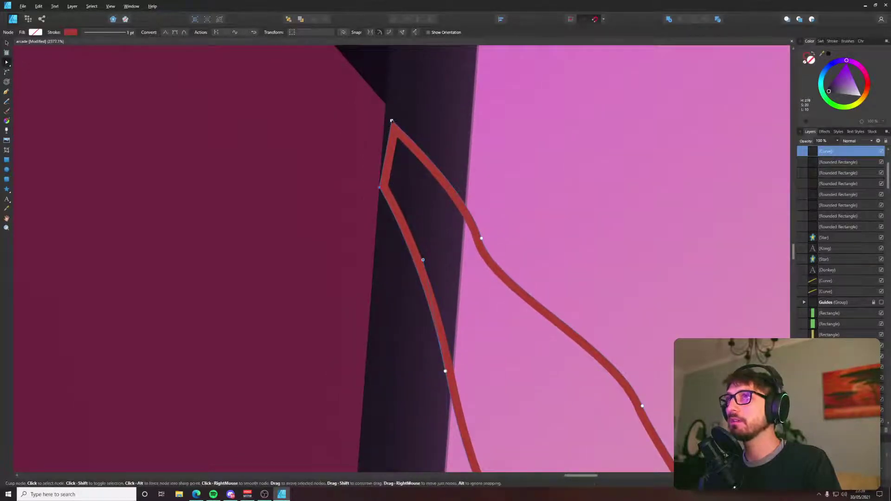
{"action": "left_click_drag", "start_coordinate": [392, 121], "coordinate": [386, 120]}
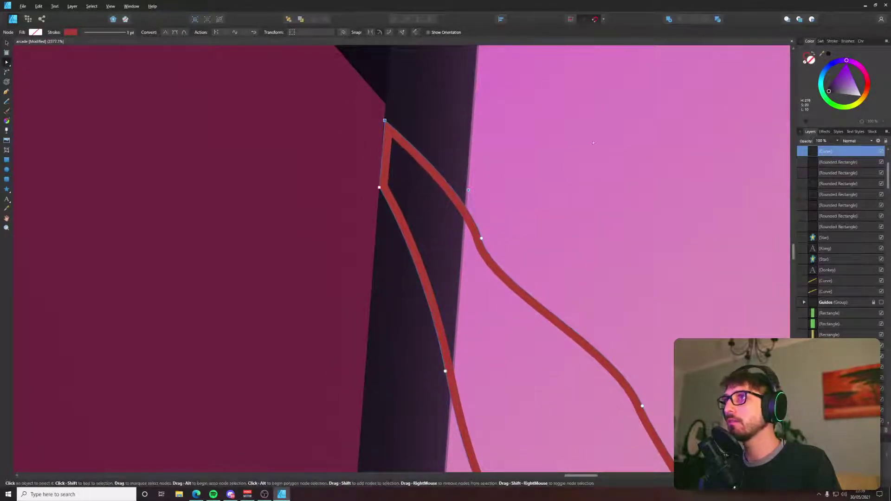
Swap the band's stroke and fill so it is solid without an outline, and change its fill to blue.
{"action": "scroll", "coordinate": [623, 132], "scroll_direction": "down", "scroll_amount": 6}
{"action": "left_click", "coordinate": [811, 54]}
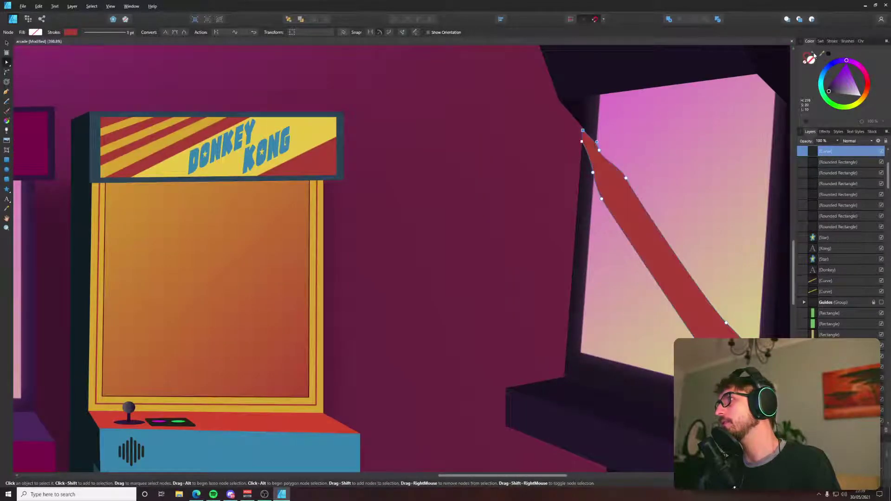
{"action": "scroll", "coordinate": [813, 68], "scroll_direction": "right", "scroll_amount": 2}
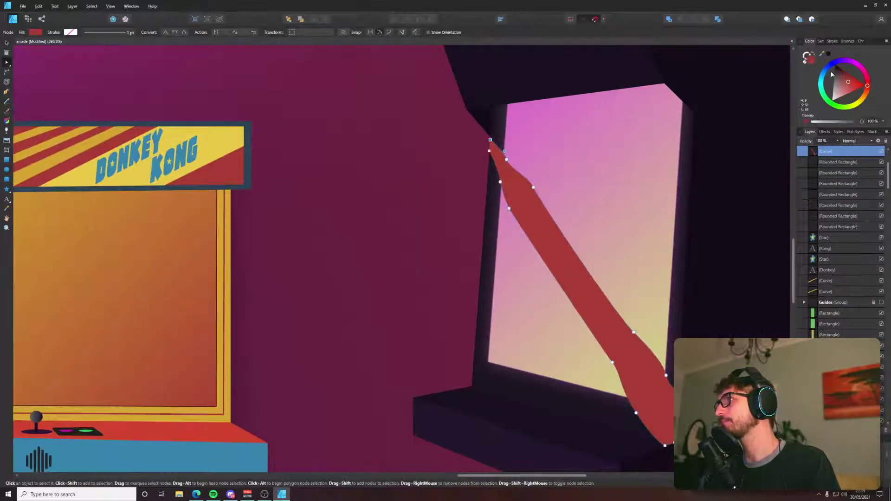
{"action": "left_click_drag", "start_coordinate": [832, 74], "coordinate": [826, 72]}
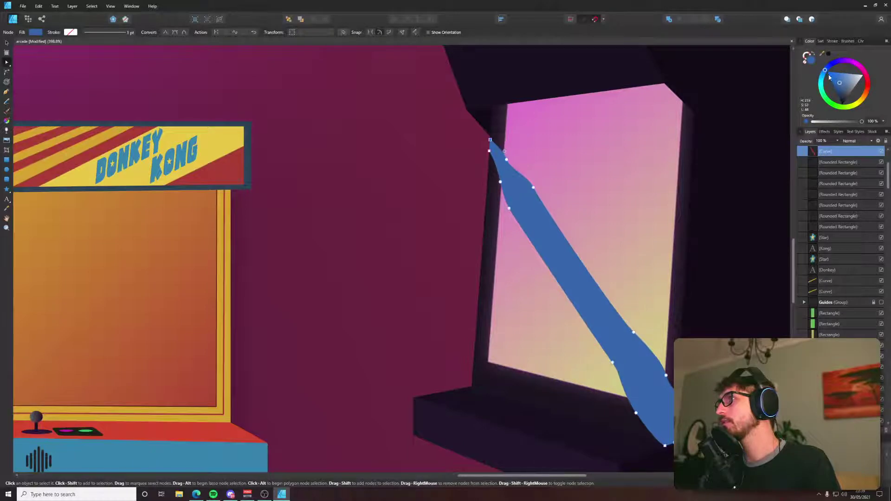
Move the blue band behind the screen and in front of the frame, then deselect it.
{"action": "key", "text": "v"}
{"action": "key", "text": "ctrl+["}
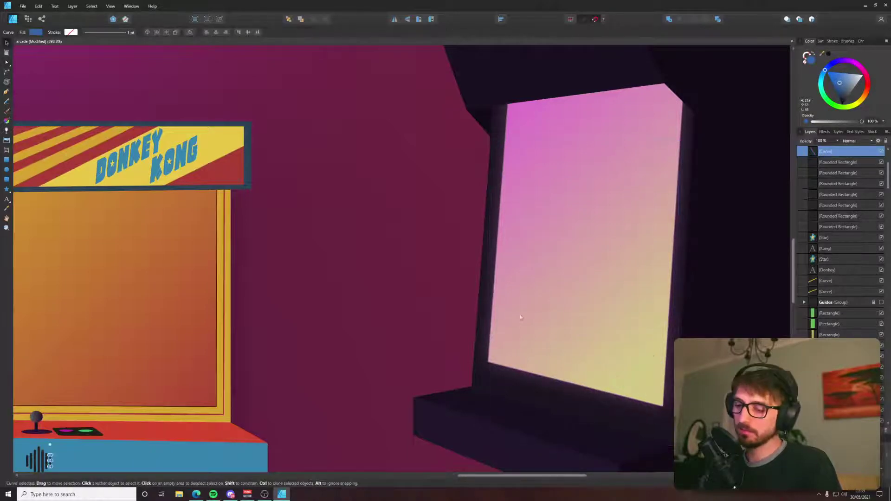
{"action": "scroll", "coordinate": [483, 318], "scroll_direction": "down", "scroll_amount": 1}
{"action": "scroll", "coordinate": [514, 313], "scroll_direction": "down", "scroll_amount": 3}
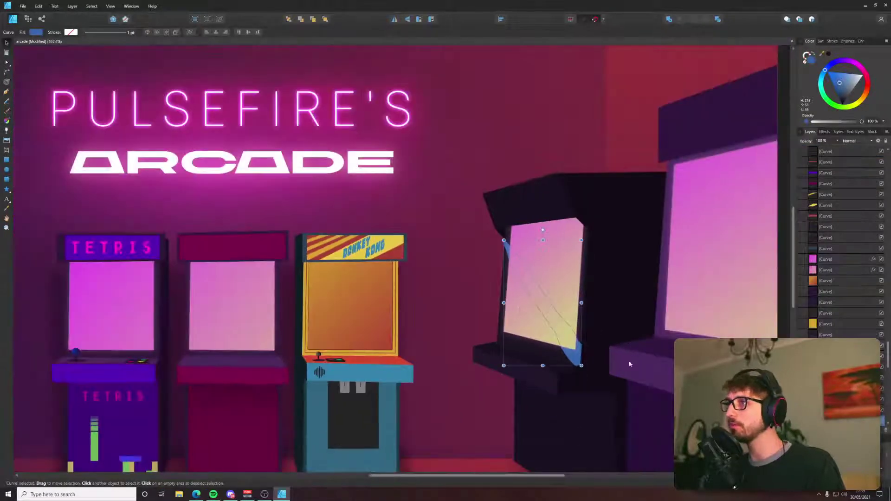
{"action": "scroll", "coordinate": [580, 249], "scroll_direction": "right", "scroll_amount": 4}
{"action": "left_click", "coordinate": [685, 221]}
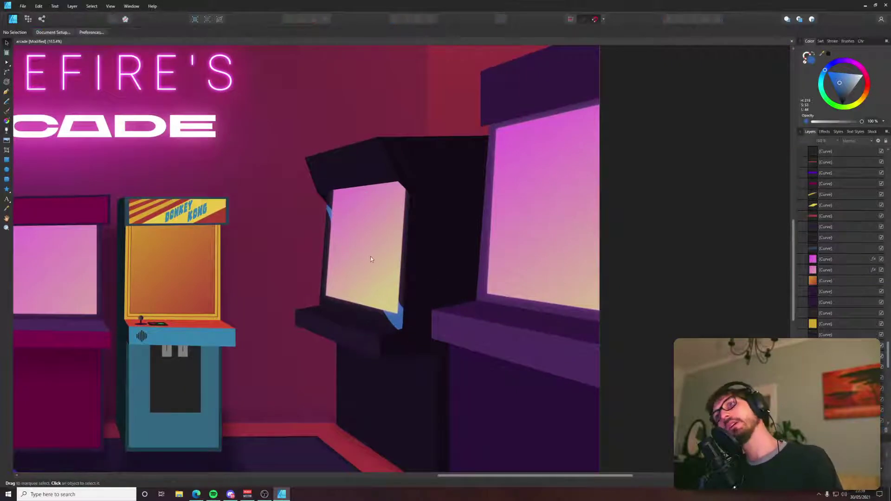
Consult the reference photo and draw a closed jagged shape with the Pen tool over the right side of the screen frame, above the blue corner.
{"action": "scroll", "coordinate": [400, 320], "scroll_direction": "up", "scroll_amount": 5}
{"action": "key", "text": "alt+Tab"}
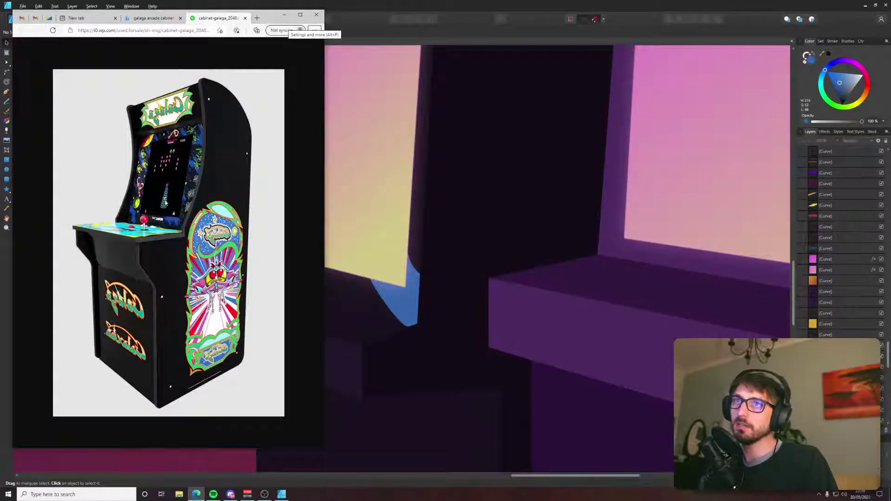
{"action": "key", "text": "alt+Tab"}
{"action": "left_click_drag", "start_coordinate": [331, 161], "coordinate": [356, 334]}
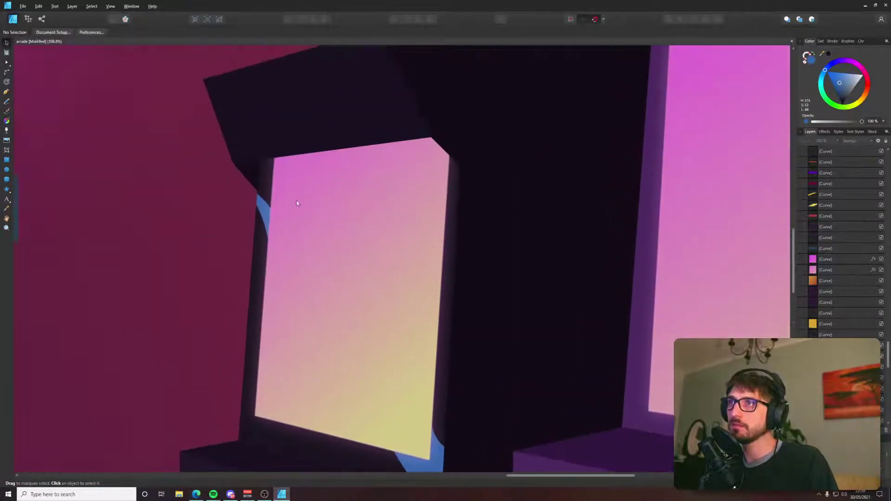
{"action": "key", "text": "p"}
{"action": "left_click", "coordinate": [400, 325]}
{"action": "left_click", "coordinate": [427, 368]}
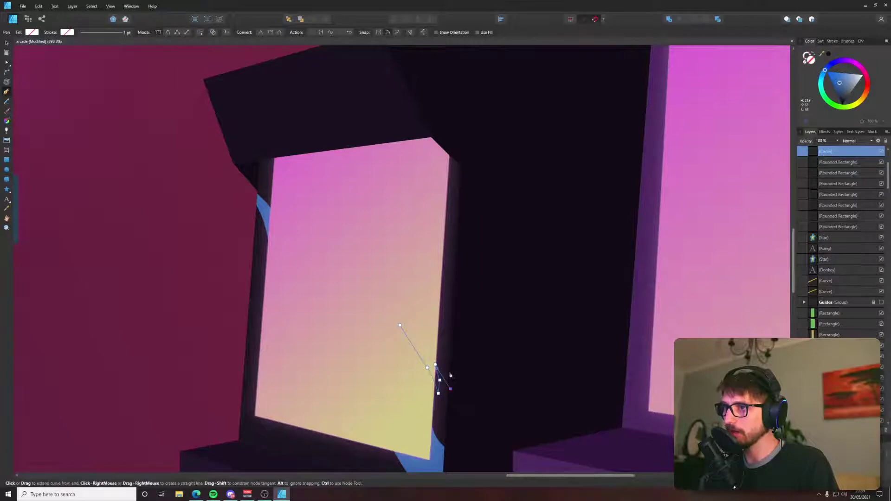
{"action": "scroll", "coordinate": [450, 375], "scroll_direction": "up", "scroll_amount": 3}
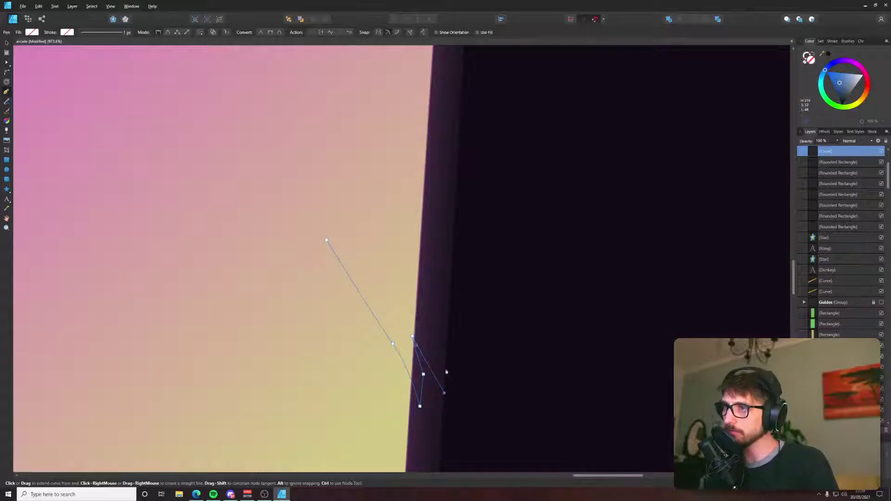
{"action": "left_click_drag", "start_coordinate": [424, 330], "coordinate": [424, 298]}
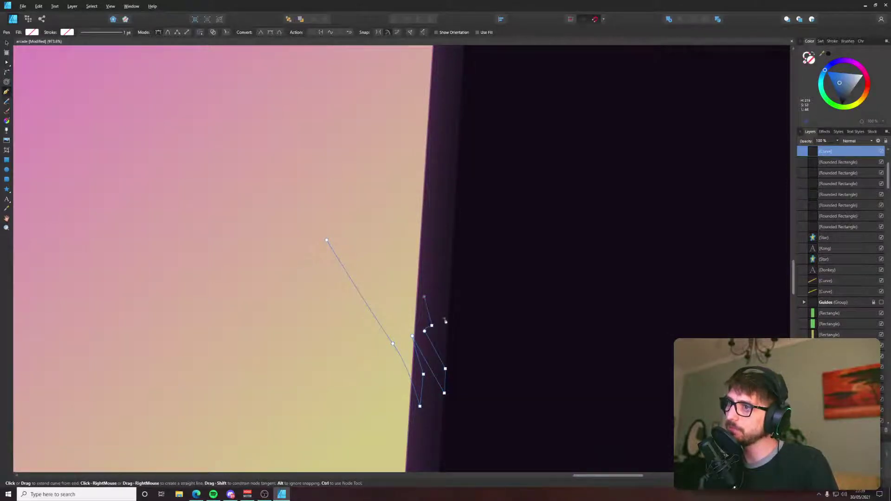
{"action": "left_click", "coordinate": [404, 235]}
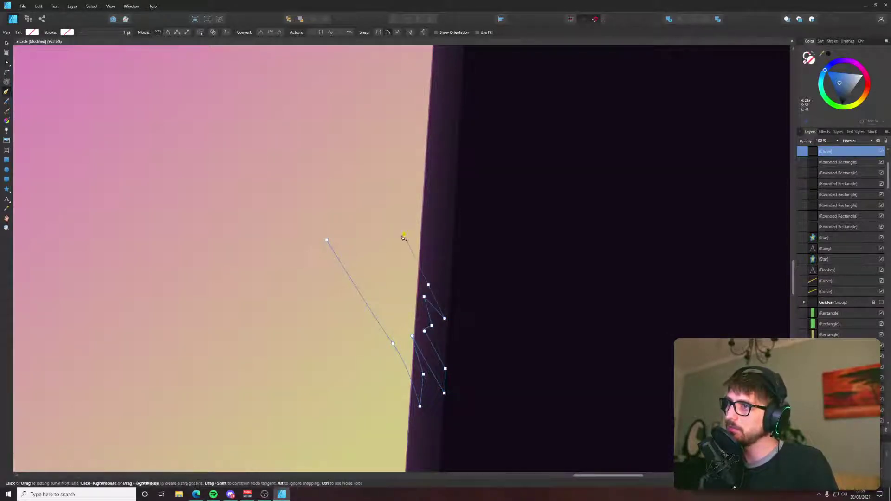
{"action": "left_click", "coordinate": [334, 171]}
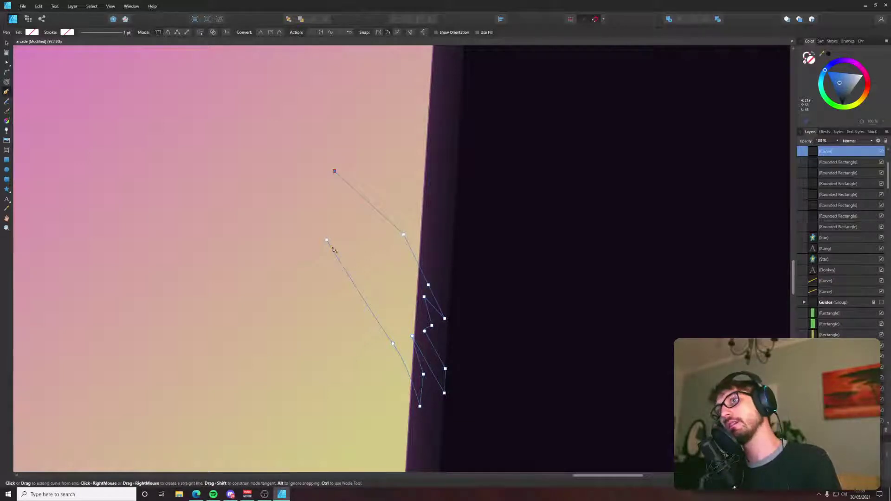
{"action": "scroll", "coordinate": [326, 242], "scroll_direction": "down", "scroll_amount": 3}
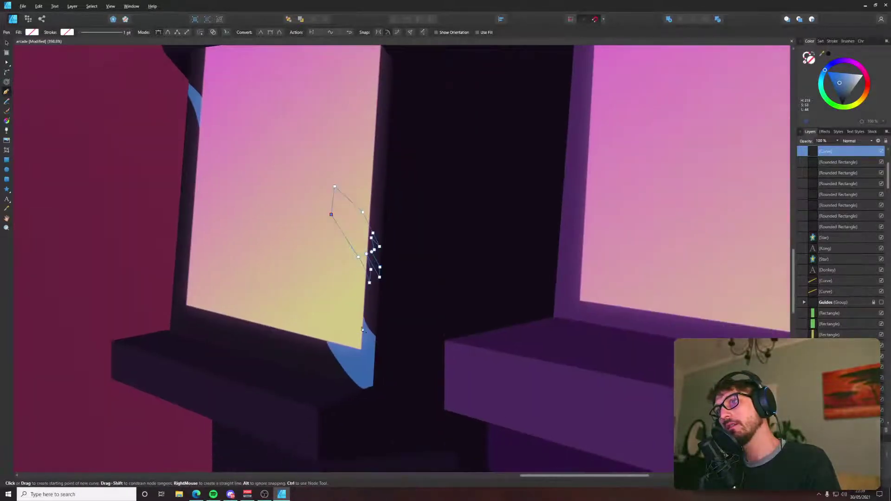
Fill the jagged shape with the blue sampled from the band in the frame's lower-right corner.
{"action": "key", "text": "i"}
{"action": "left_click", "coordinate": [361, 371]}
{"action": "key", "text": "v"}
{"action": "scroll", "coordinate": [414, 299], "scroll_direction": "down", "scroll_amount": 4}
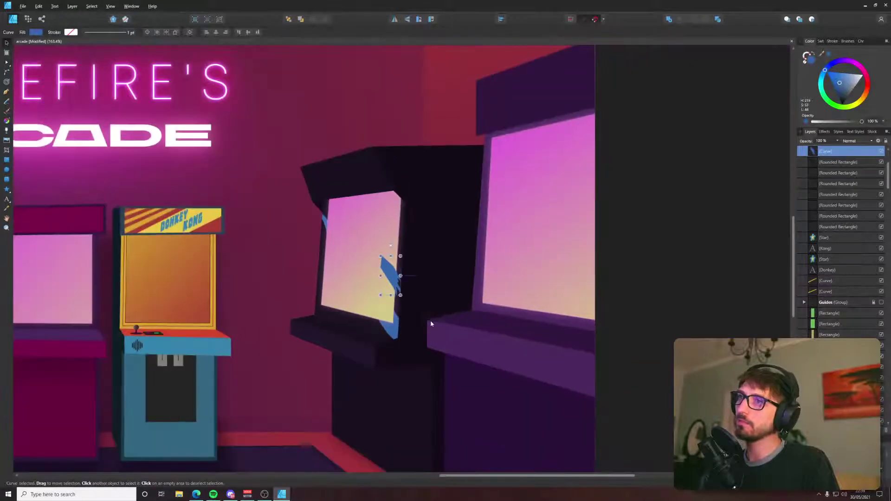
Move the blue jagged shape behind the screen and in front of the frame, then deselect it.
{"action": "key", "text": "Delete"}
{"action": "scroll", "coordinate": [400, 277], "scroll_direction": "up", "scroll_amount": 3}
{"action": "scroll", "coordinate": [414, 281], "scroll_direction": "down", "scroll_amount": 5}
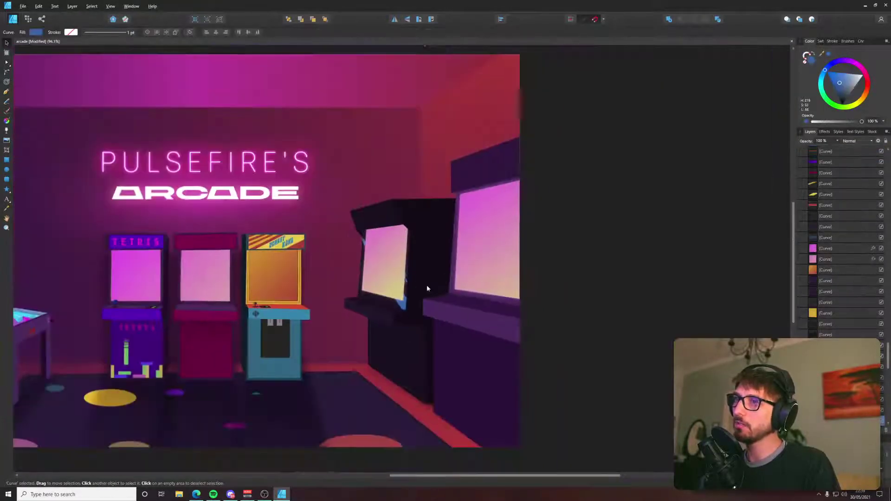
{"action": "left_click", "coordinate": [578, 268]}
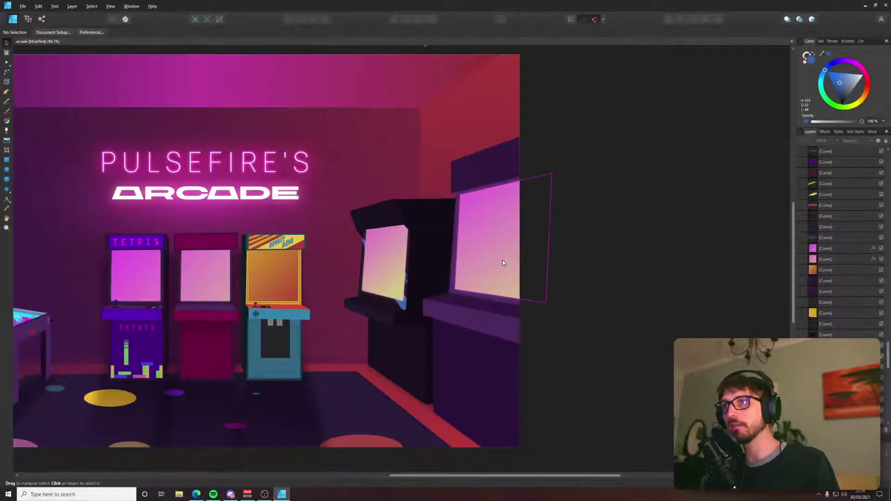
Draw a closed jagged shape with the Pen tool across the lower edge of the rear angled cabinet's screen frame, left of the blue corner.
{"action": "key", "text": "p"}
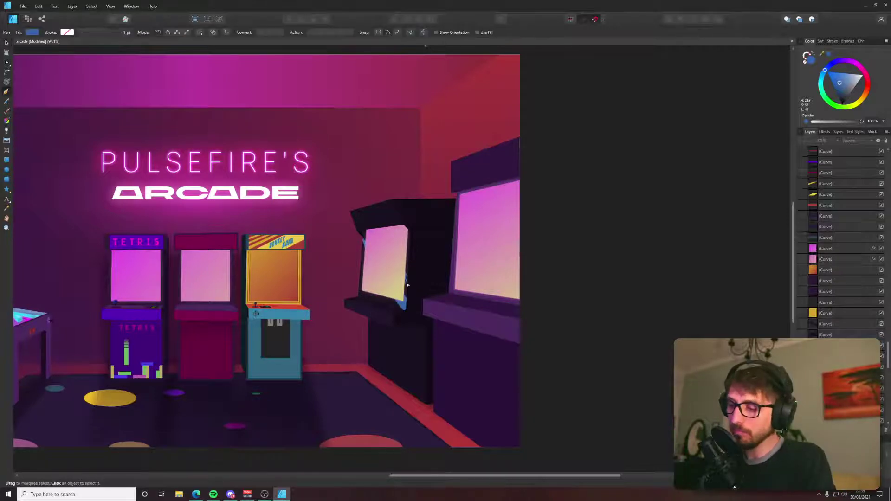
{"action": "scroll", "coordinate": [370, 303], "scroll_direction": "up", "scroll_amount": 5}
{"action": "left_click", "coordinate": [403, 268]}
{"action": "left_click", "coordinate": [415, 301]}
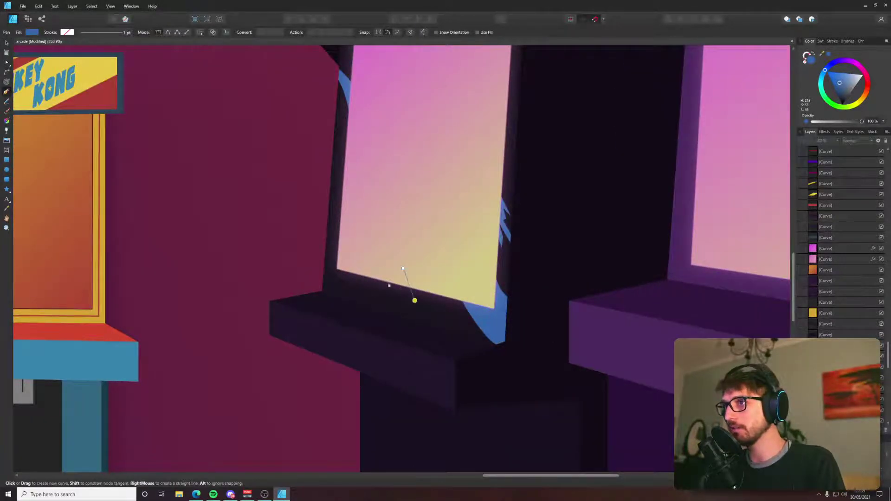
{"action": "left_click", "coordinate": [398, 300]}
{"action": "left_click", "coordinate": [388, 282]}
{"action": "left_click_drag", "start_coordinate": [362, 269], "coordinate": [355, 253]}
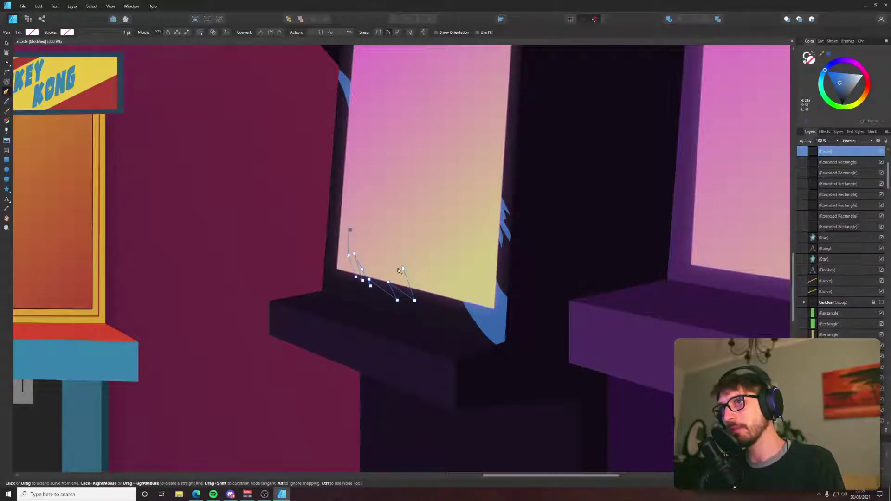
Fill the lower jagged shape with the artwork's blue and move it behind the screen, in front of the frame.
{"action": "key", "text": "v"}
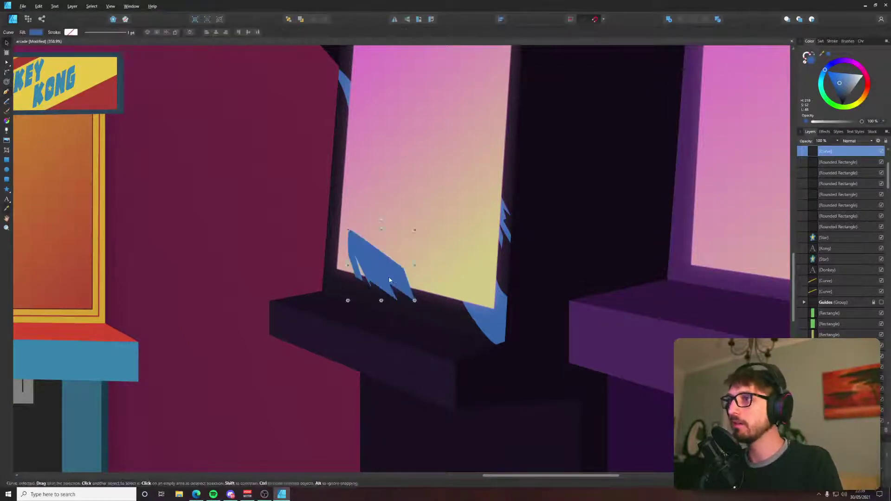
{"action": "scroll", "coordinate": [389, 278], "scroll_direction": "up", "scroll_amount": 4}
{"action": "key", "text": "ctrl+x"}
{"action": "left_click", "coordinate": [378, 331]}
{"action": "key", "text": "ctrl+alt+v"}
{"action": "scroll", "coordinate": [399, 322], "scroll_direction": "down", "scroll_amount": 2}
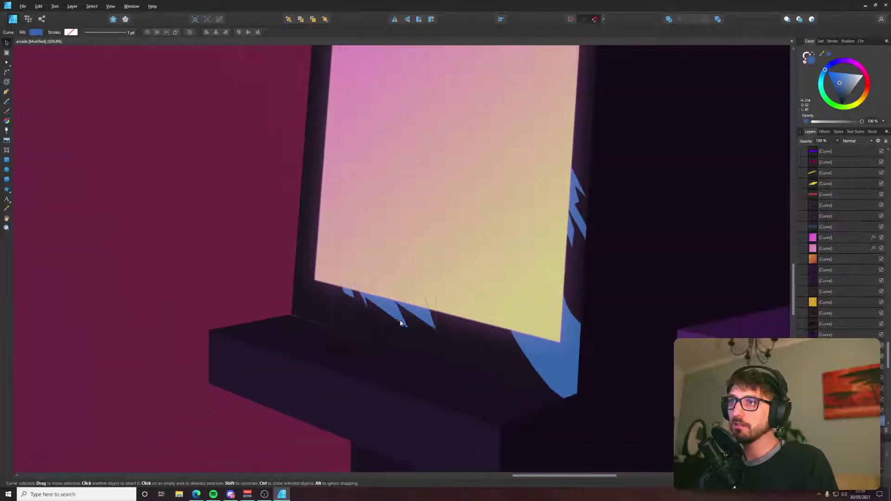
Reposition a node between the middle spikes of the lower blue shape to refine its jagged edge, then deselect it.
{"action": "scroll", "coordinate": [400, 323], "scroll_direction": "up", "scroll_amount": 1}
{"action": "key", "text": "a"}
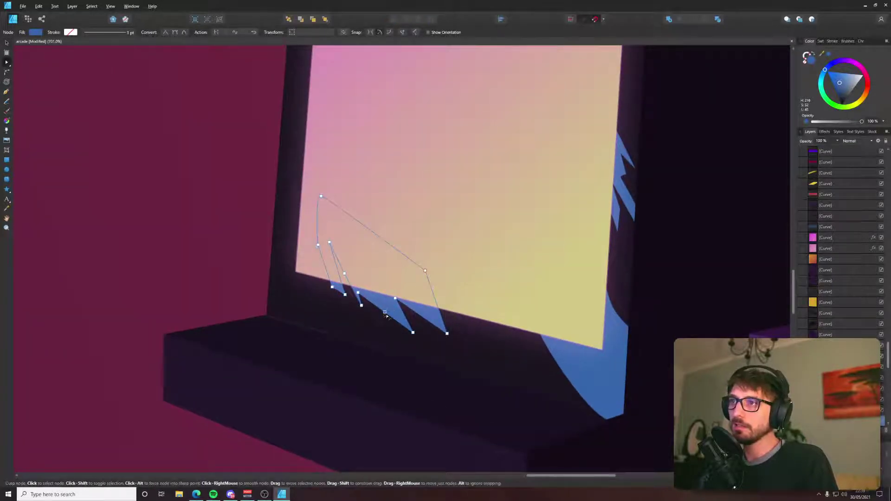
{"action": "mouse_move", "coordinate": [386, 313]}
{"action": "left_mouse_down"}
{"action": "mouse_move", "coordinate": [364, 283]}
{"action": "mouse_move", "coordinate": [390, 309]}
{"action": "mouse_move", "coordinate": [384, 296]}
{"action": "left_mouse_up"}
{"action": "scroll", "coordinate": [597, 350], "scroll_direction": "down", "scroll_amount": 6}
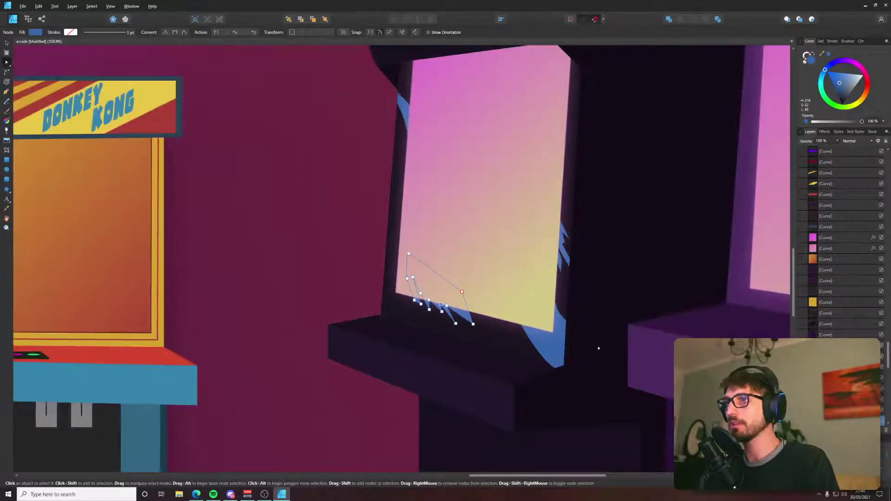
{"action": "scroll", "coordinate": [406, 310], "scroll_direction": "up", "scroll_amount": 2}
{"action": "key", "text": "ctrl+d"}
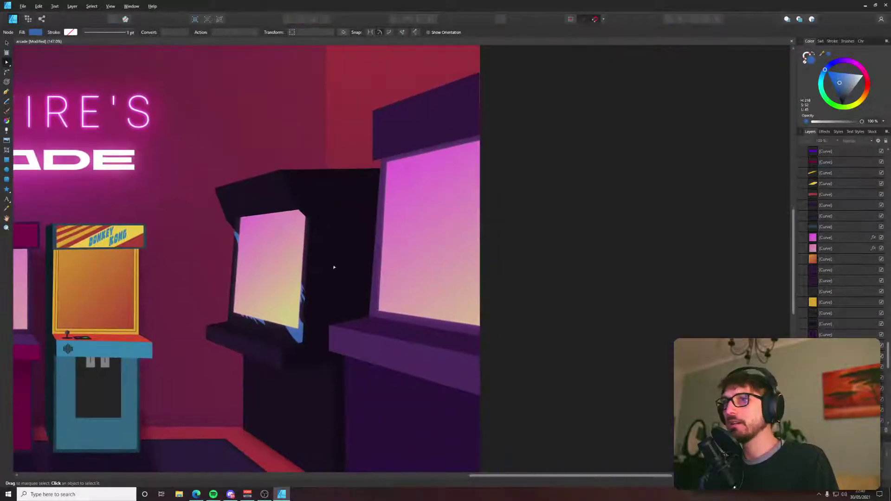
Consult the Galaga reference photo and draw a closed jagged shape with the Pen tool over the upper right side of the screen frame.
{"action": "key", "text": "alt+Tab"}
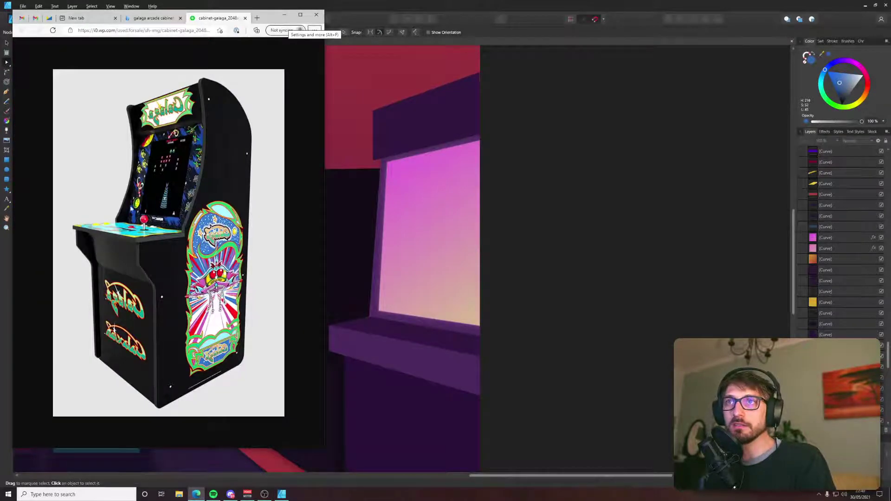
{"action": "key", "text": "alt+Tab"}
{"action": "scroll", "coordinate": [308, 260], "scroll_direction": "up", "scroll_amount": 6}
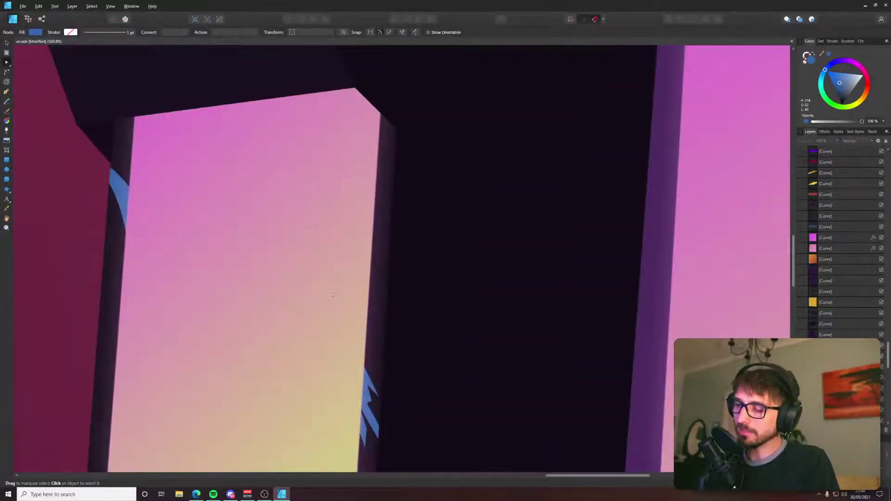
{"action": "key", "text": "p"}
{"action": "left_click", "coordinate": [344, 228]}
{"action": "left_click", "coordinate": [361, 267]}
{"action": "left_click", "coordinate": [379, 293]}
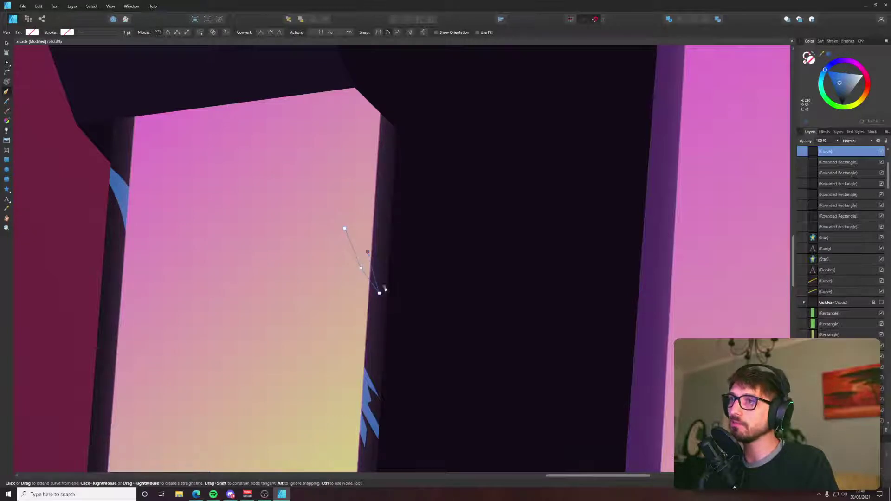
{"action": "left_click", "coordinate": [379, 255]}
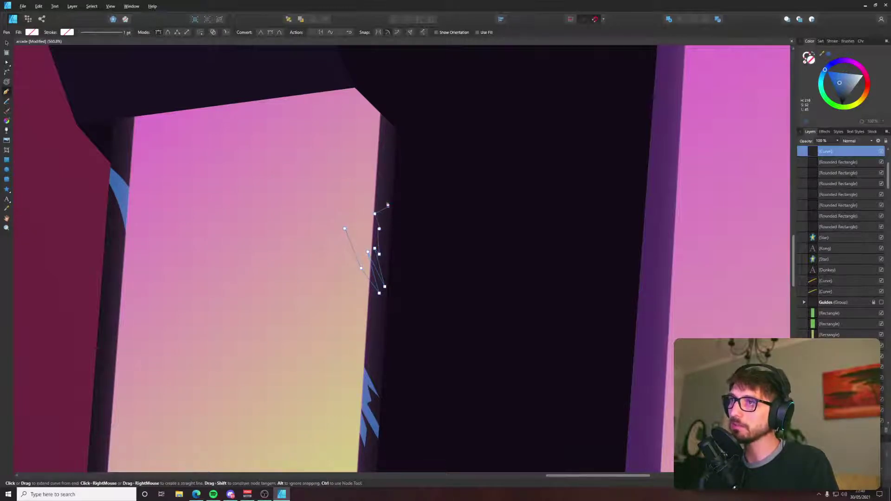
{"action": "left_click", "coordinate": [388, 206]}
{"action": "left_click", "coordinate": [379, 190]}
{"action": "left_click", "coordinate": [345, 230]}
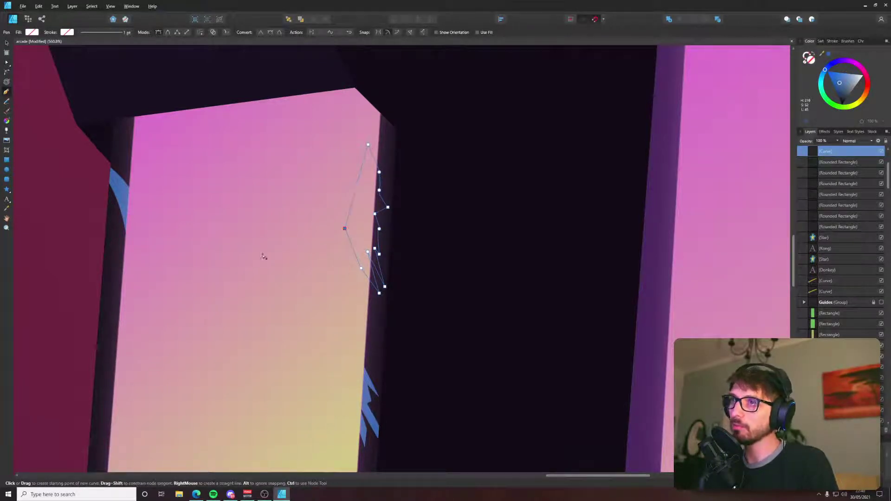
Fill the upper-right jagged shape with the artwork's blue, move it behind the screen and in front of the frame, and deselect it.
{"action": "key", "text": "v"}
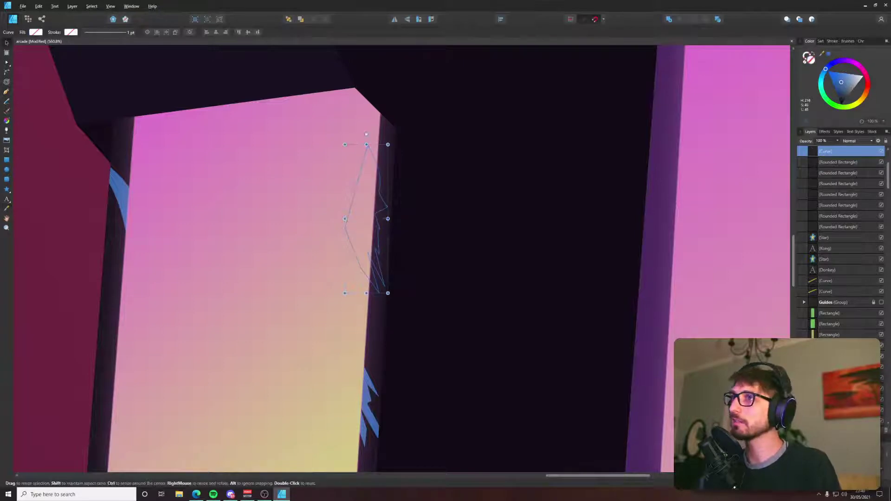
{"action": "key", "text": "c"}
{"action": "key", "text": "v"}
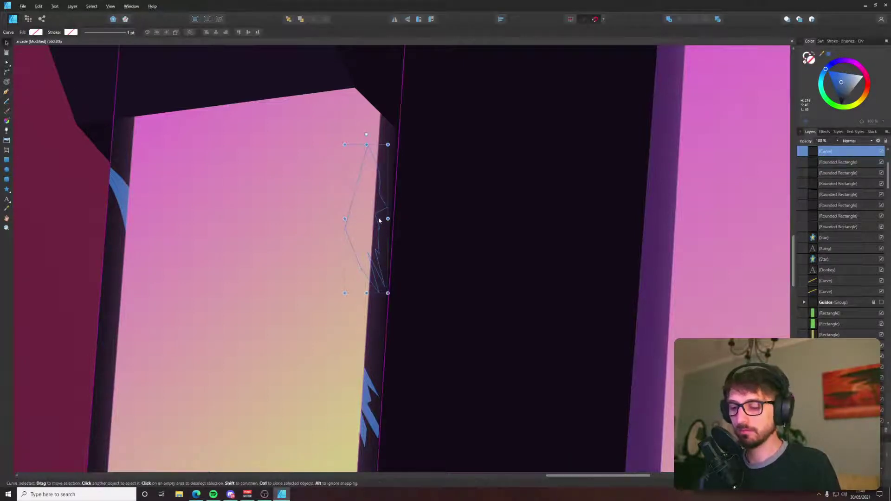
{"action": "key", "text": "ctrl+x"}
{"action": "left_click", "coordinate": [384, 220]}
{"action": "key", "text": "ctrl+alt+v"}
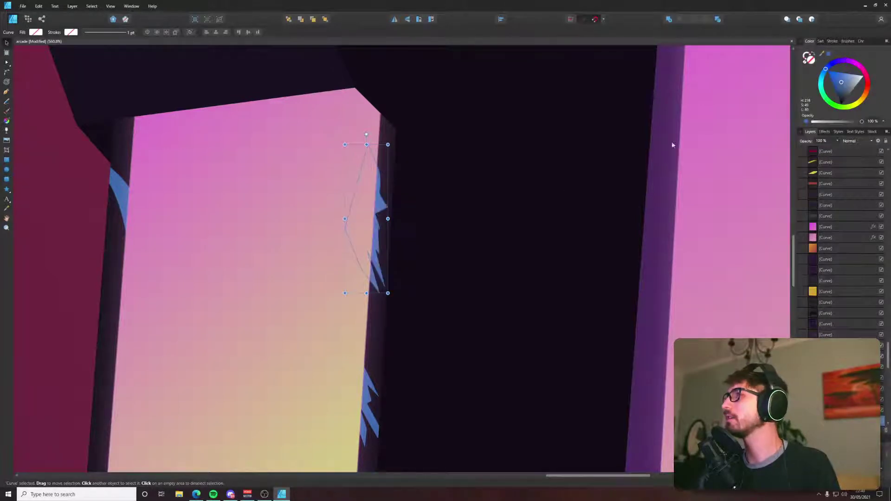
{"action": "scroll", "coordinate": [412, 241], "scroll_direction": "down", "scroll_amount": 6}
{"action": "left_click", "coordinate": [694, 244]}
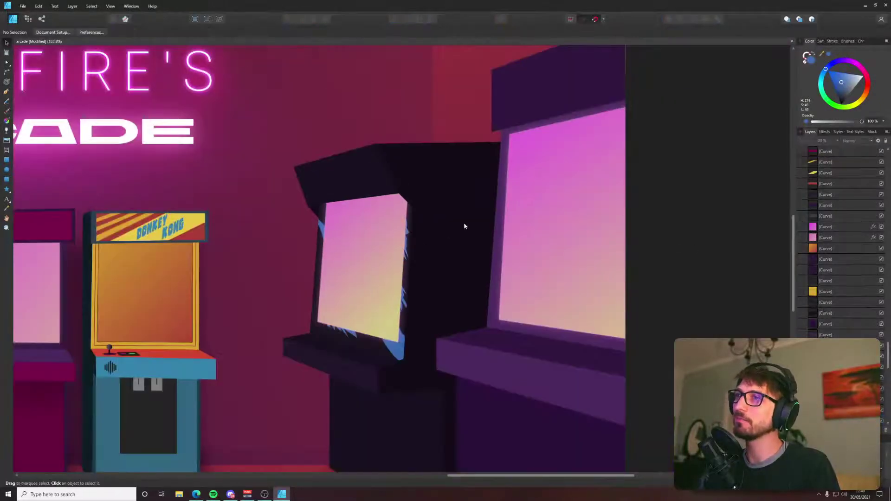
Consult the reference photo and start a jagged outline with the Pen tool along the left side of the screen frame, below the blue corner band.
{"action": "left_click_drag", "start_coordinate": [462, 226], "coordinate": [493, 214]}
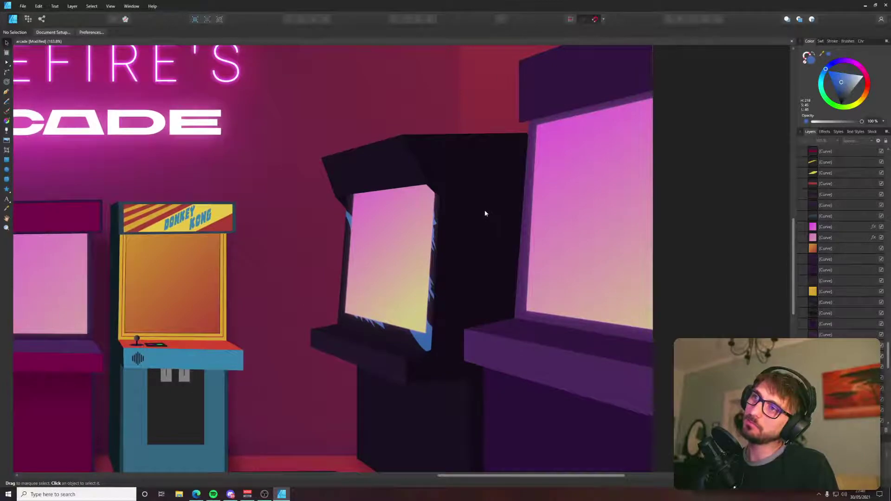
{"action": "key", "text": "alt+Tab"}
{"action": "key", "text": "alt+Tab"}
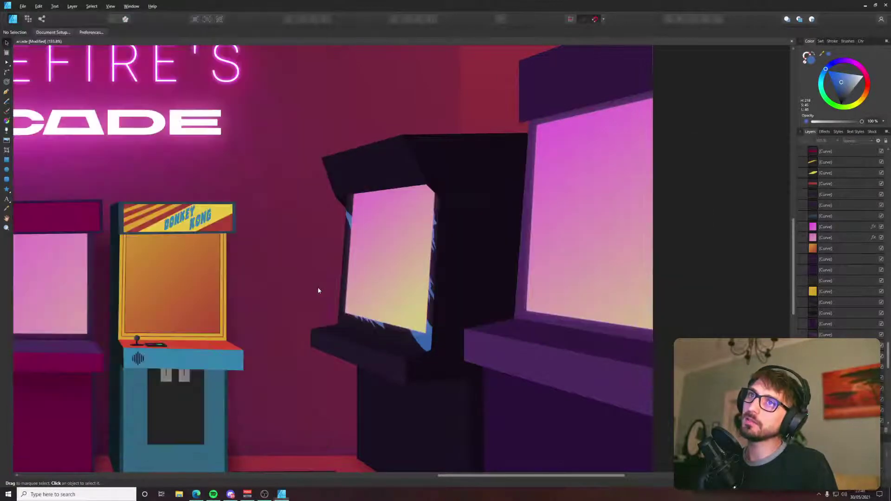
{"action": "scroll", "coordinate": [319, 291], "scroll_direction": "up", "scroll_amount": 5}
{"action": "key", "text": "p"}
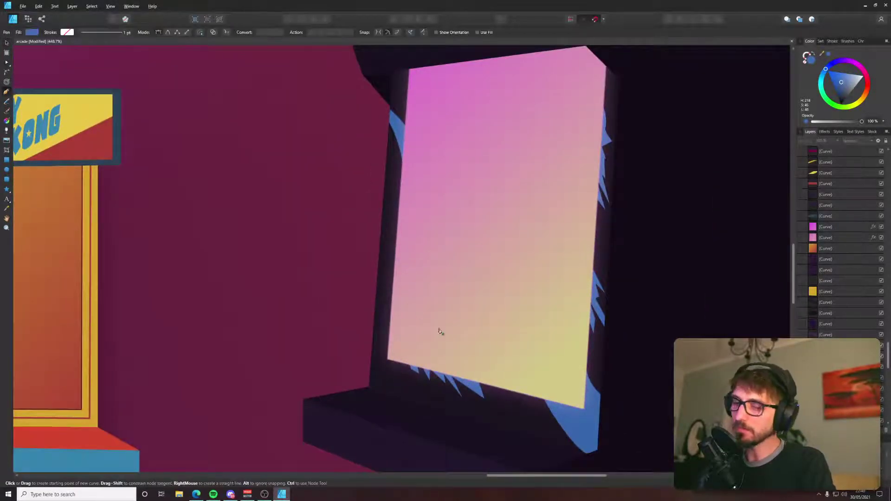
{"action": "left_click", "coordinate": [393, 320]}
{"action": "left_click", "coordinate": [384, 299]}
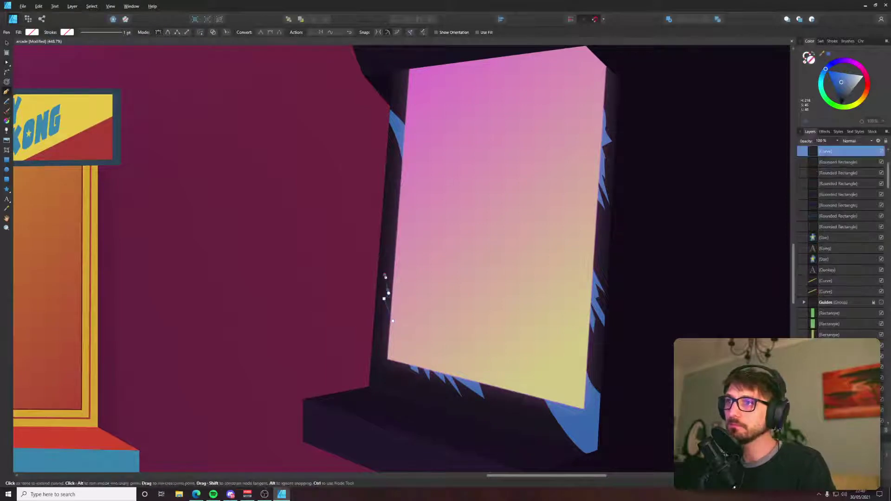
{"action": "left_click", "coordinate": [384, 276]}
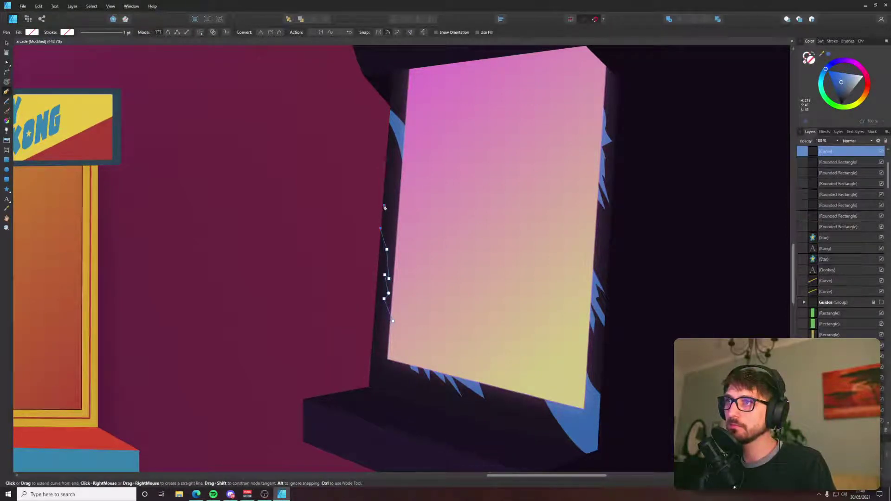
Adjust the unfinished outline's node near the upper end so it sits on the frame's outer left edge.
{"action": "key", "text": "v"}
{"action": "scroll", "coordinate": [381, 207], "scroll_direction": "up", "scroll_amount": 5}
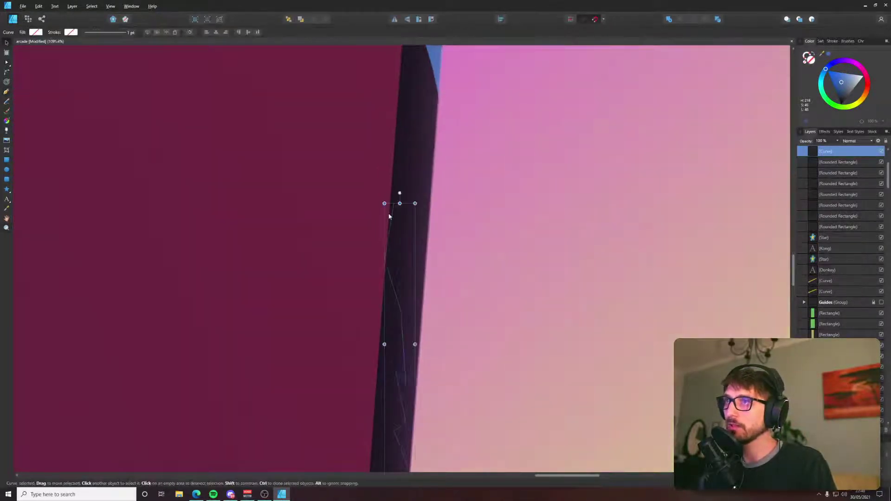
{"action": "key", "text": "a"}
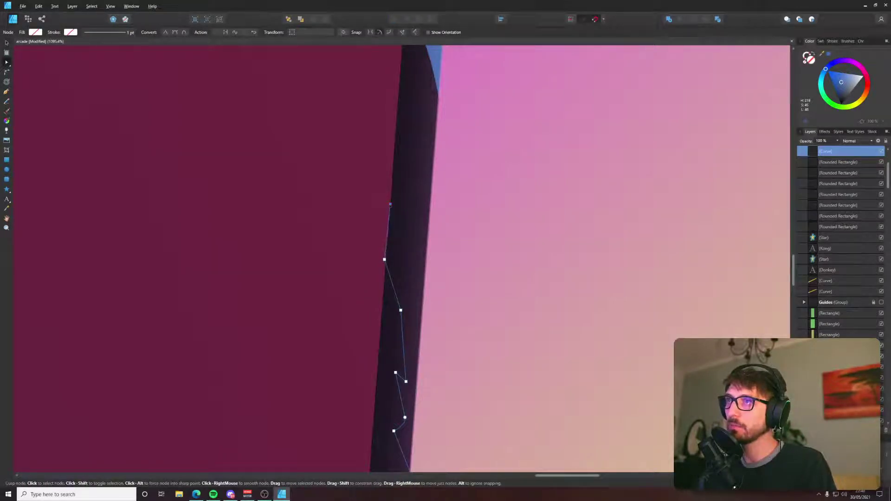
{"action": "left_click", "coordinate": [385, 259]}
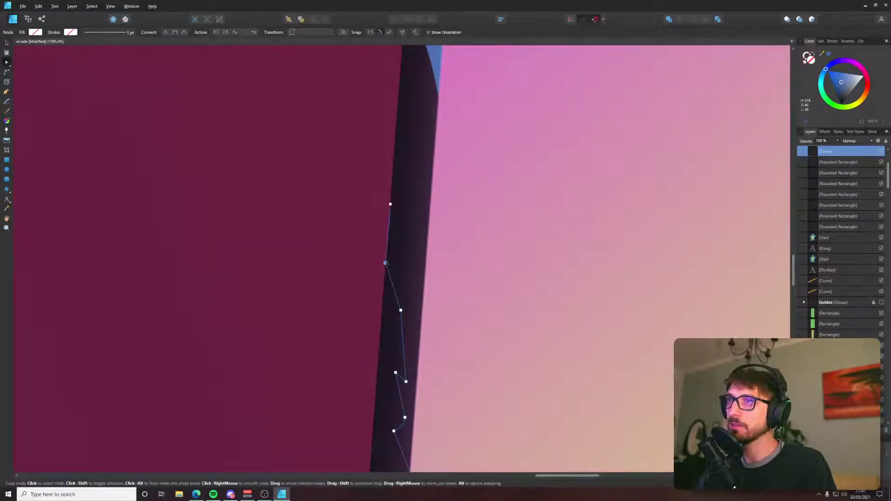
{"action": "scroll", "coordinate": [394, 240], "scroll_direction": "down", "scroll_amount": 3}
Continue the left outline from its upper end with a small notch and close it over the screen at its starting node.
{"action": "key", "text": "p"}
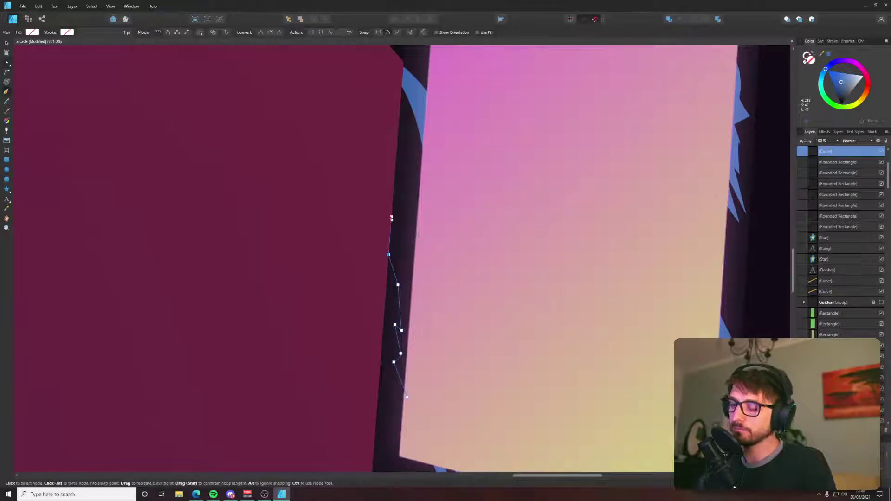
{"action": "left_click", "coordinate": [392, 218]}
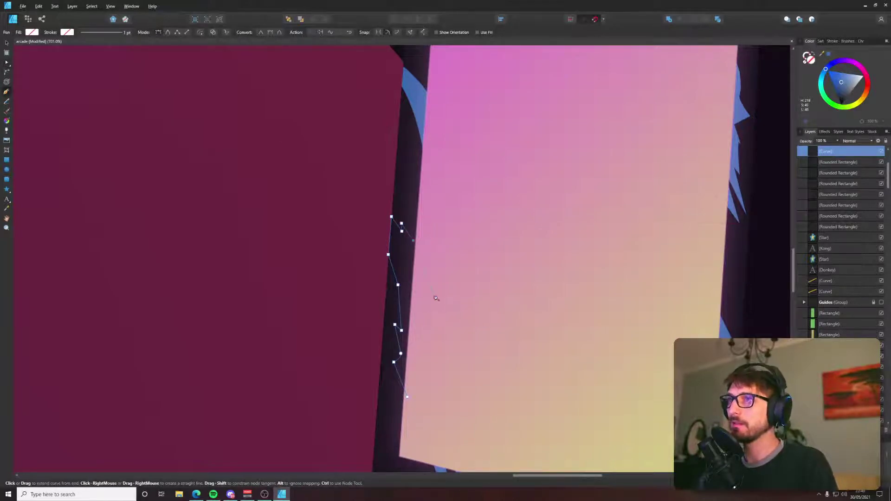
{"action": "left_click", "coordinate": [434, 296]}
{"action": "left_click", "coordinate": [407, 397]}
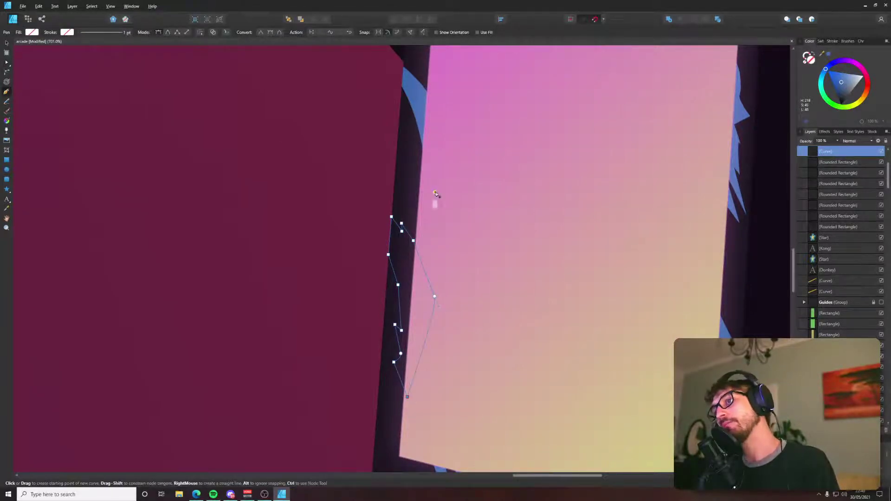
Fill the left jagged shape with blue, place it behind the screen and in front of the frame, and deselect it.
{"action": "key", "text": "v"}
{"action": "left_click", "coordinate": [405, 243]}
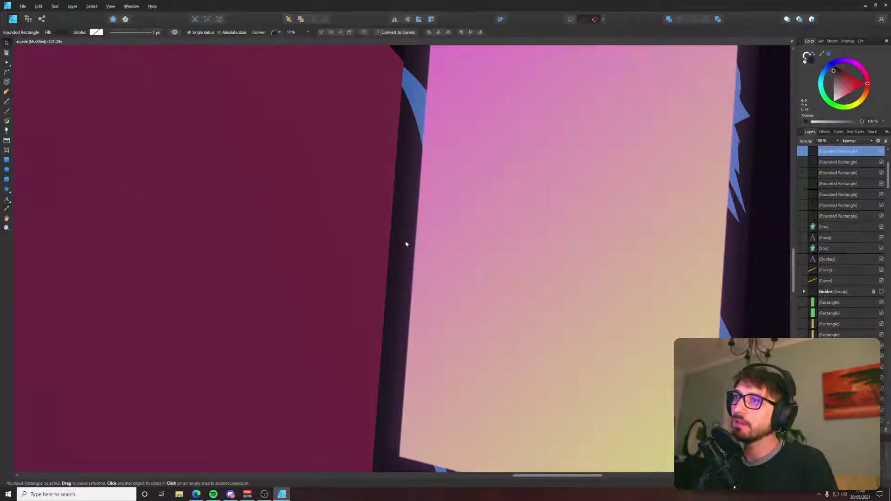
{"action": "key", "text": "ctrl+z"}
{"action": "key", "text": "ctrl+z"}
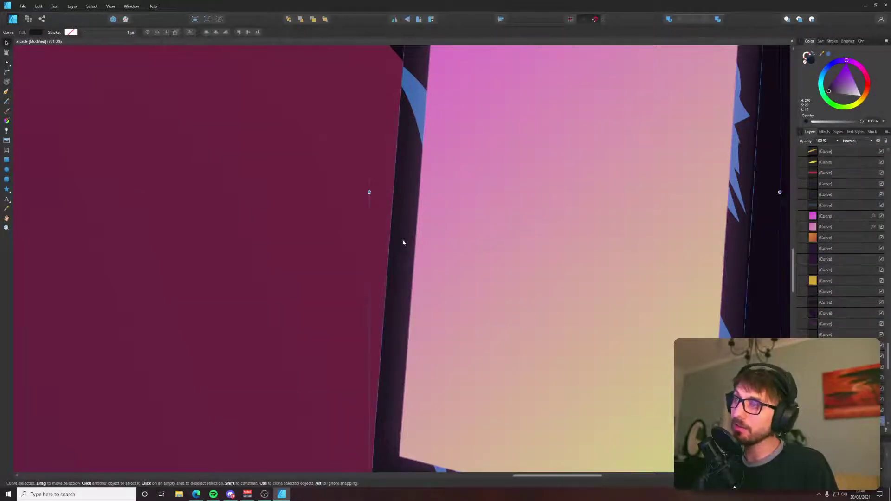
{"action": "key", "text": "ctrl+shift+z"}
{"action": "scroll", "coordinate": [400, 238], "scroll_direction": "down", "scroll_amount": 3}
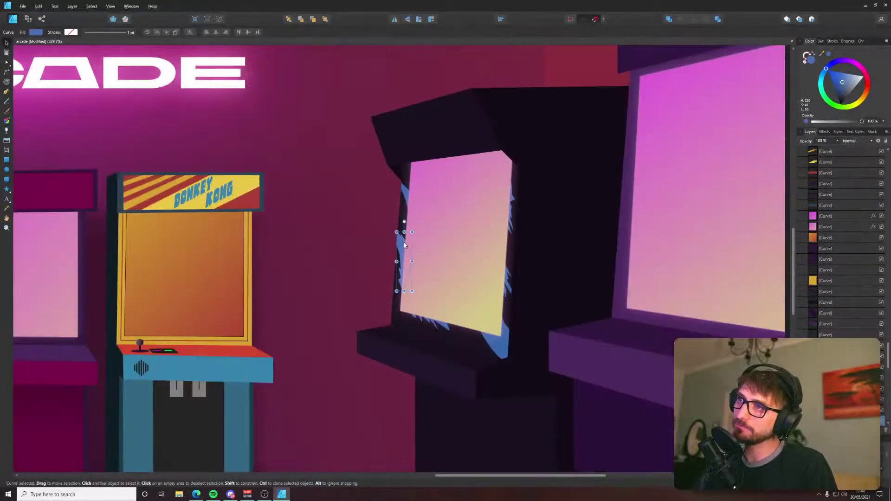
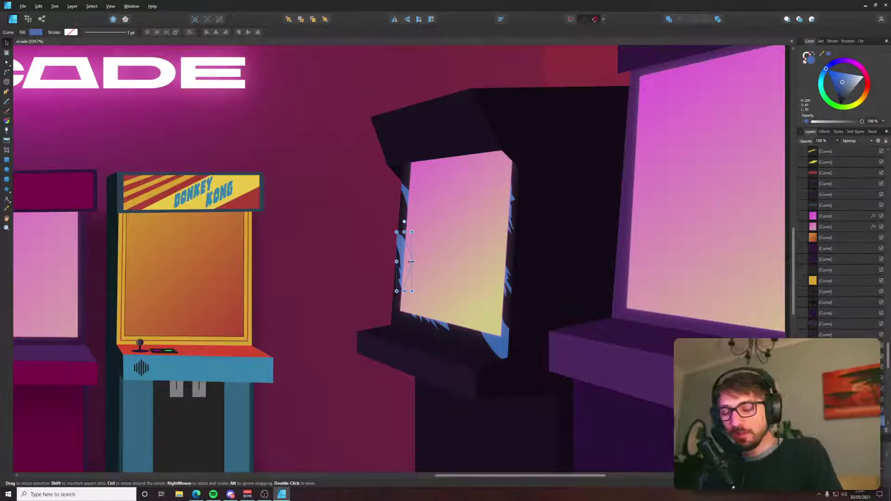
{"action": "key", "text": "ctrl+0"}
{"action": "left_click", "coordinate": [664, 278]}
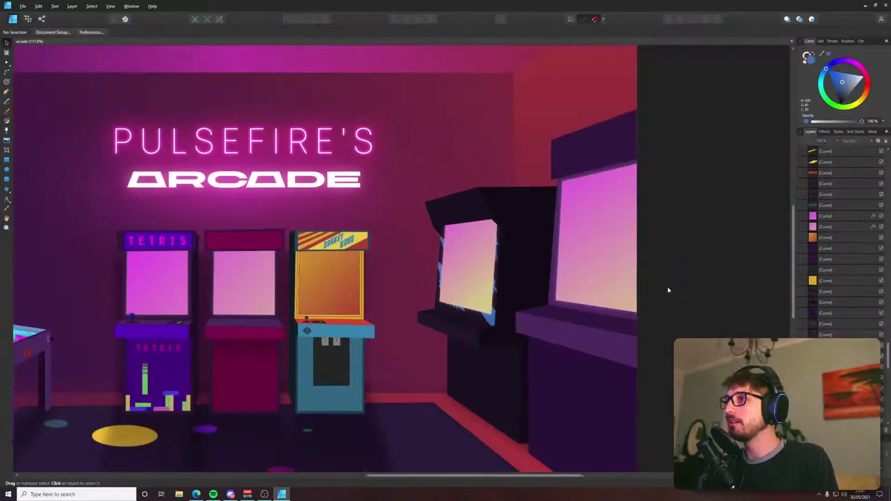
Switch to the reference photo and examine the Galaga cabinet's screen surround and control panel up close.
{"action": "scroll", "coordinate": [667, 286], "scroll_direction": "up", "scroll_amount": 2}
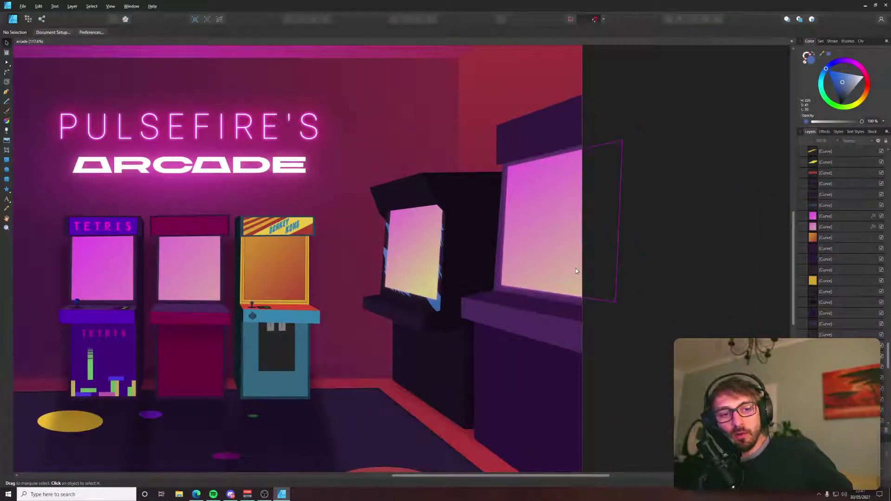
{"action": "scroll", "coordinate": [449, 227], "scroll_direction": "left", "scroll_amount": 1}
{"action": "key", "text": "alt+Tab"}
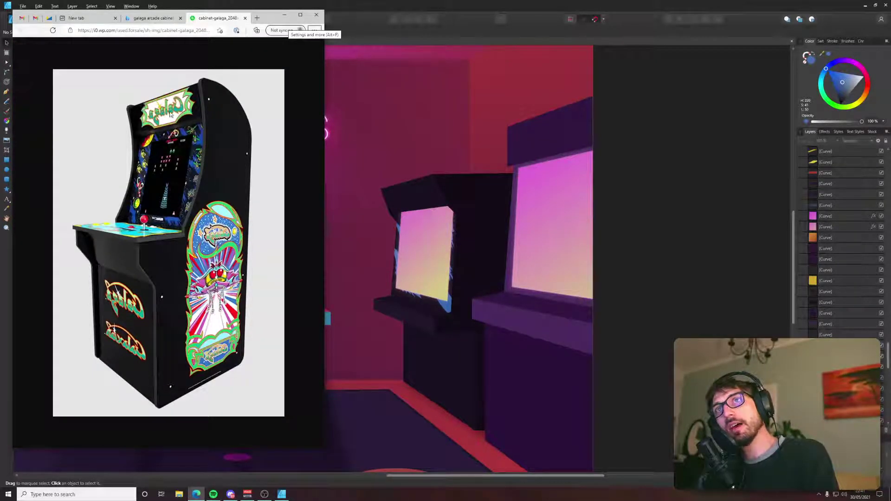
{"action": "scroll", "coordinate": [257, 142], "scroll_direction": "up", "scroll_amount": 6}
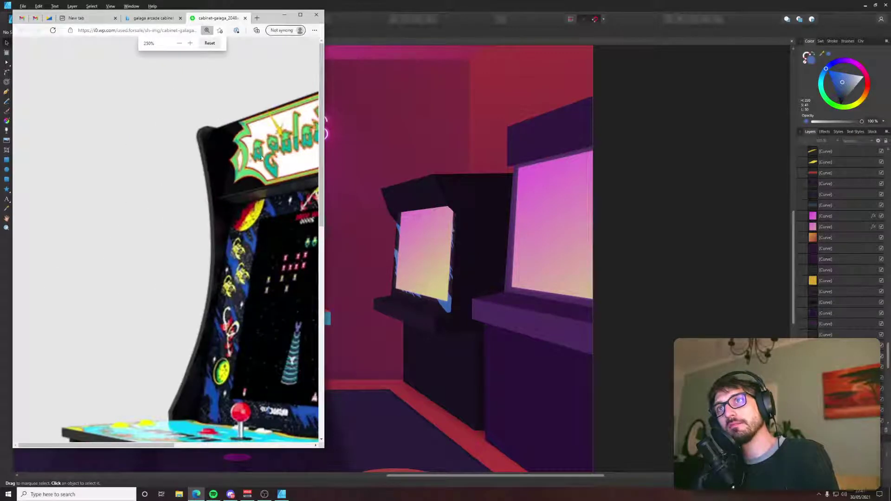
{"action": "left_click_drag", "start_coordinate": [325, 146], "coordinate": [349, 149]}
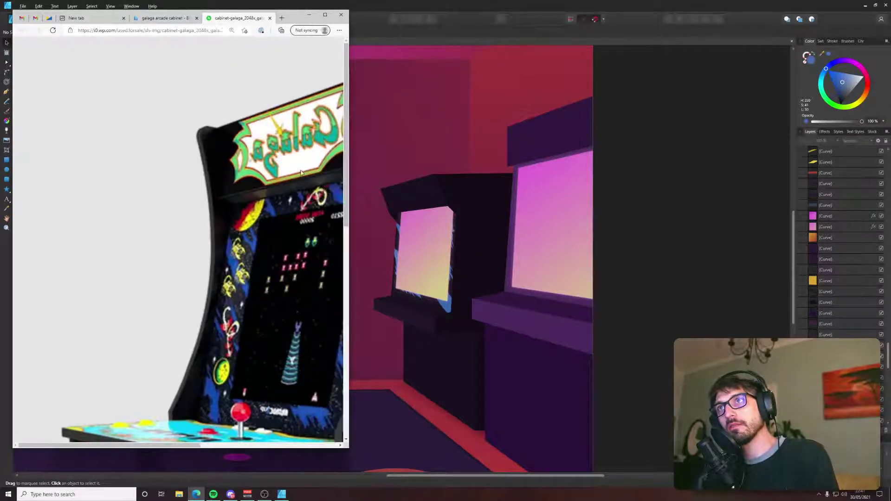
{"action": "left_click_drag", "start_coordinate": [166, 446], "coordinate": [214, 449]}
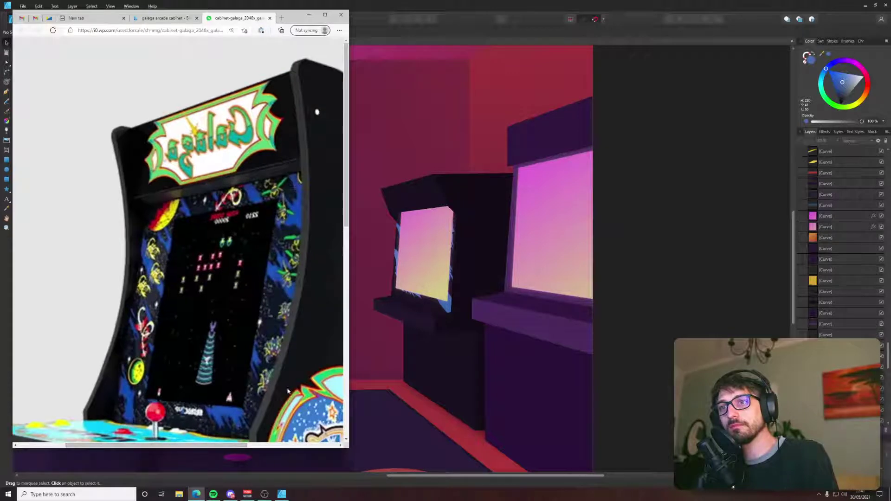
{"action": "scroll", "coordinate": [153, 428], "scroll_direction": "down", "scroll_amount": 2}
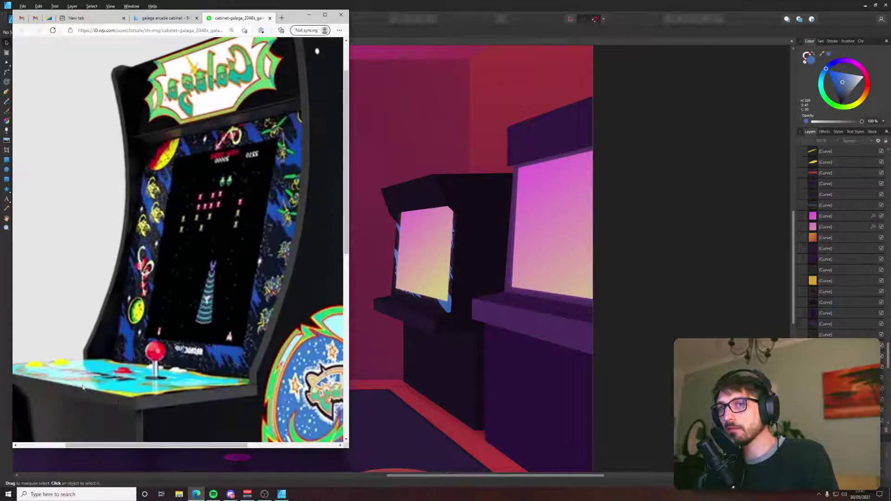
Fill the top face of the black angled cabinet's control panel with blue sampled from the screen frame's corner artwork.
{"action": "left_click", "coordinate": [427, 308]}
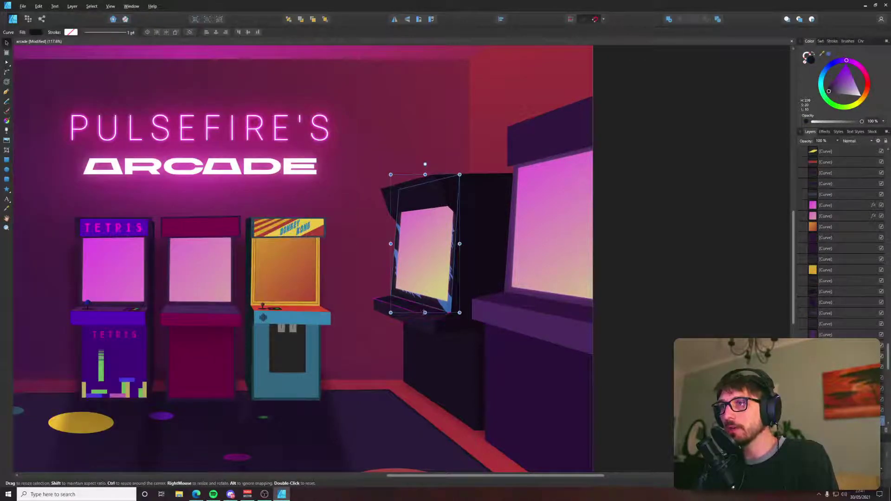
{"action": "left_click", "coordinate": [421, 316]}
{"action": "scroll", "coordinate": [422, 316], "scroll_direction": "up", "scroll_amount": 5}
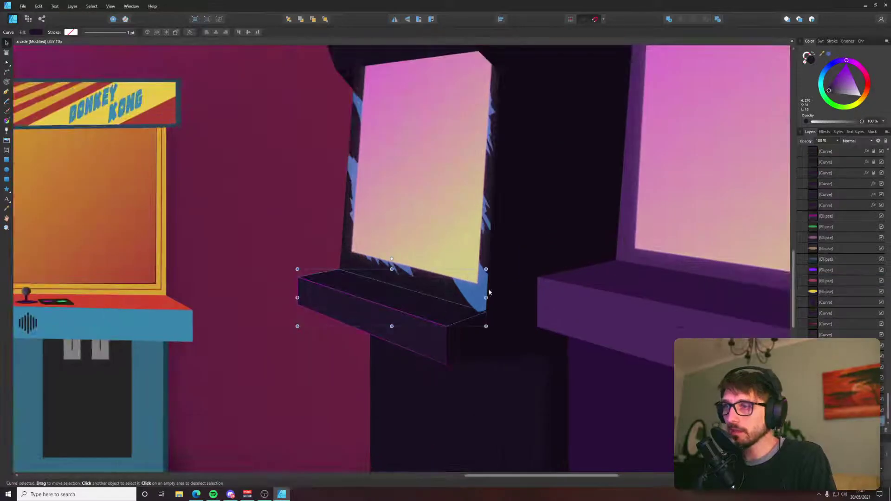
{"action": "key", "text": "i"}
{"action": "left_click", "coordinate": [474, 293]}
{"action": "key", "text": "v"}
{"action": "scroll", "coordinate": [475, 294], "scroll_direction": "down", "scroll_amount": 3}
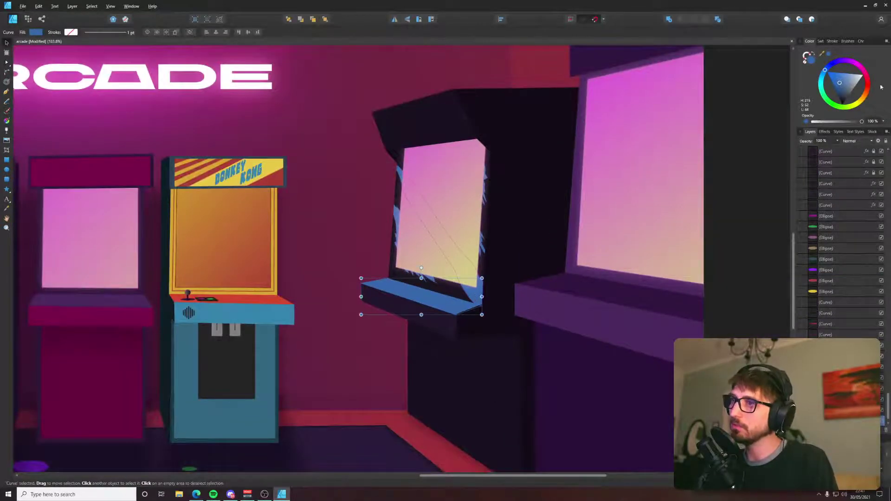
Brighten the control panel top's blue to saturation 62 and lightness 49, and deselect it.
{"action": "double_click", "coordinate": [810, 59]}
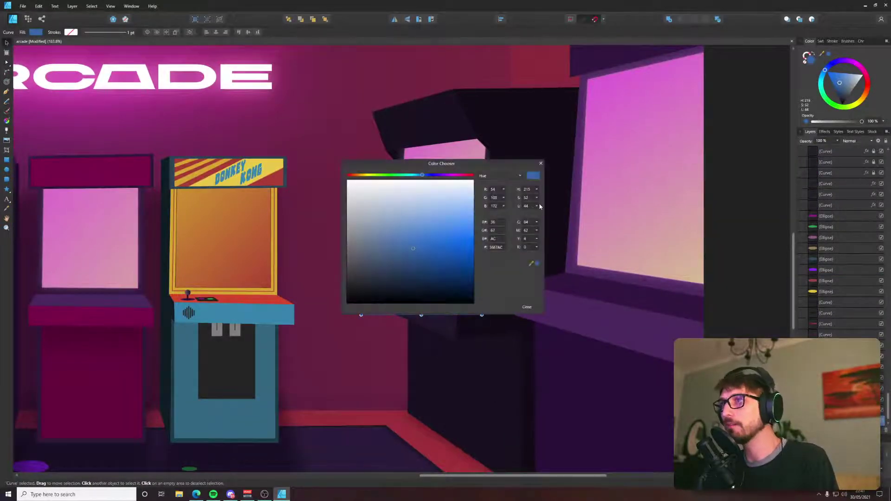
{"action": "left_click", "coordinate": [537, 206]}
{"action": "left_click_drag", "start_coordinate": [537, 206], "coordinate": [542, 206]}
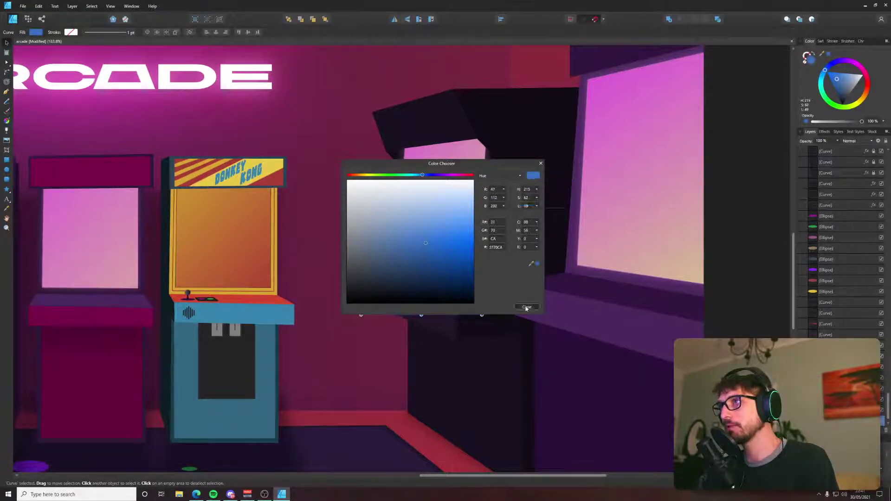
{"action": "left_click", "coordinate": [527, 307]}
{"action": "left_click", "coordinate": [720, 275]}
{"action": "key", "text": "ctrl+0"}
{"action": "left_click_drag", "start_coordinate": [749, 267], "coordinate": [669, 286]}
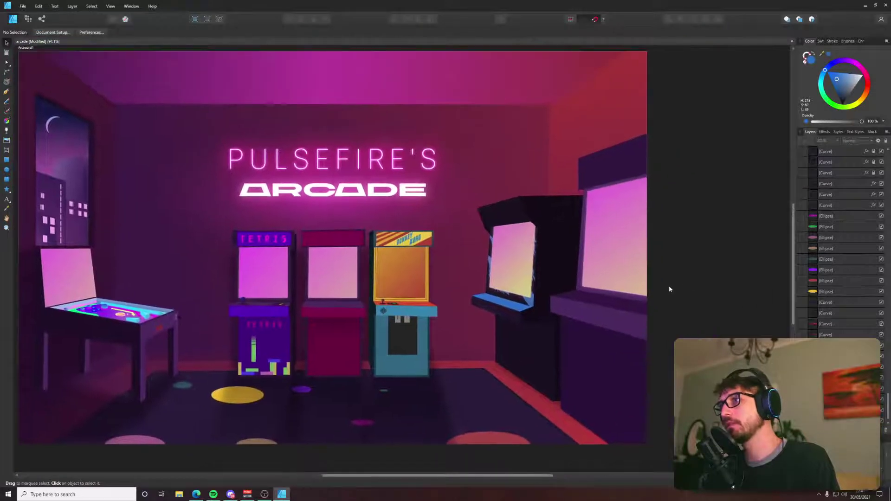
Move the spare green joystick with its stick and base from above the artboard onto the blue control panel.
{"action": "scroll", "coordinate": [497, 120], "scroll_direction": "up", "scroll_amount": 5}
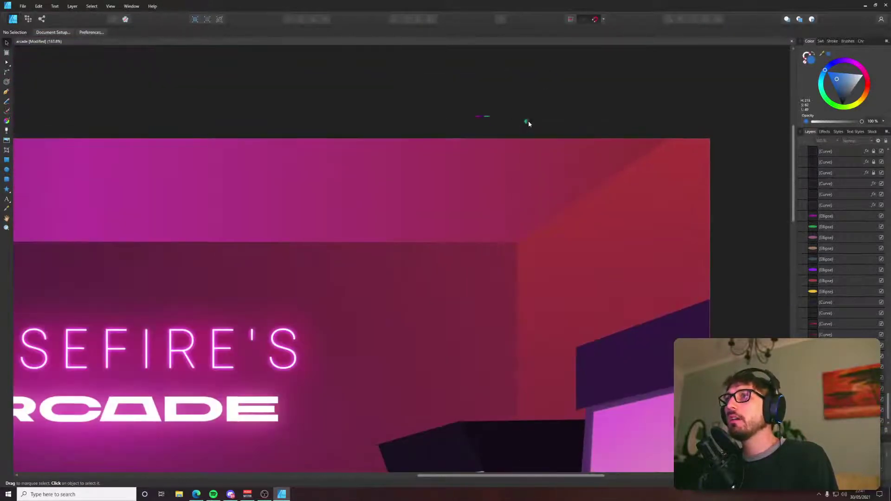
{"action": "left_click_drag", "start_coordinate": [550, 143], "coordinate": [455, 430]}
{"action": "scroll", "coordinate": [550, 140], "scroll_direction": "down", "scroll_amount": 3}
{"action": "scroll", "coordinate": [447, 445], "scroll_direction": "up", "scroll_amount": 10}
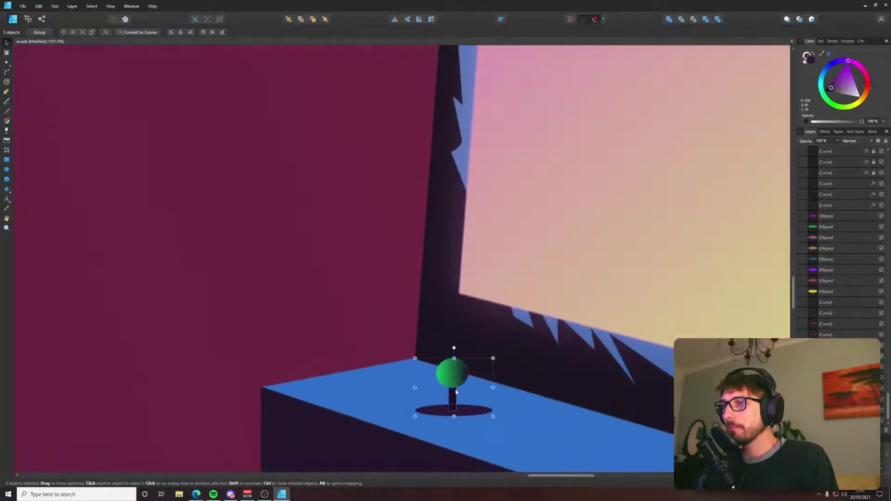
Tilt the joystick slightly to suit the angled cabinet and place it at the far left end of the blue panel.
{"action": "mouse_move", "coordinate": [454, 352]}
{"action": "left_mouse_down"}
{"action": "mouse_move", "coordinate": [468, 346]}
{"action": "mouse_move", "coordinate": [450, 350]}
{"action": "left_mouse_up"}
{"action": "left_click_drag", "start_coordinate": [444, 395], "coordinate": [414, 416]}
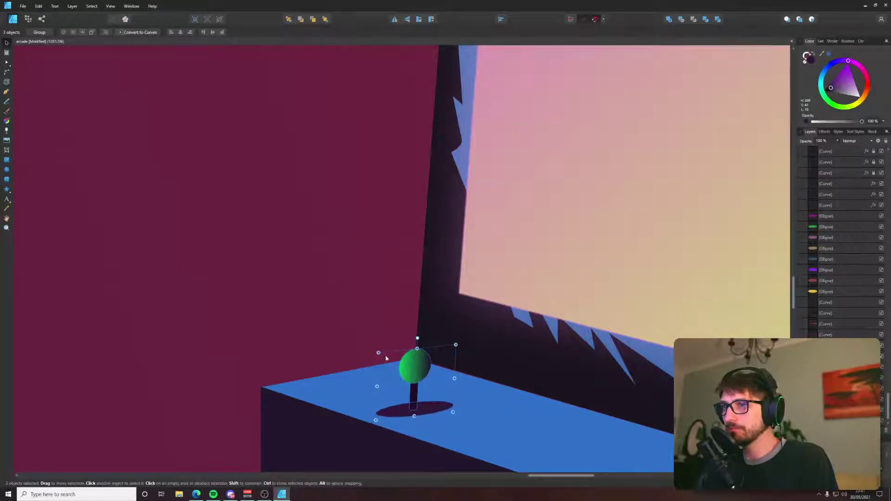
{"action": "left_click_drag", "start_coordinate": [417, 348], "coordinate": [421, 344]}
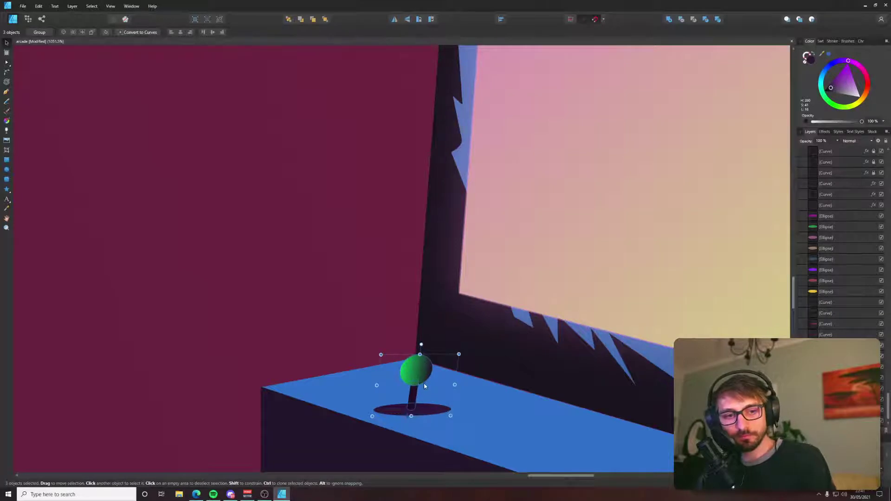
{"action": "left_click_drag", "start_coordinate": [423, 385], "coordinate": [395, 357]}
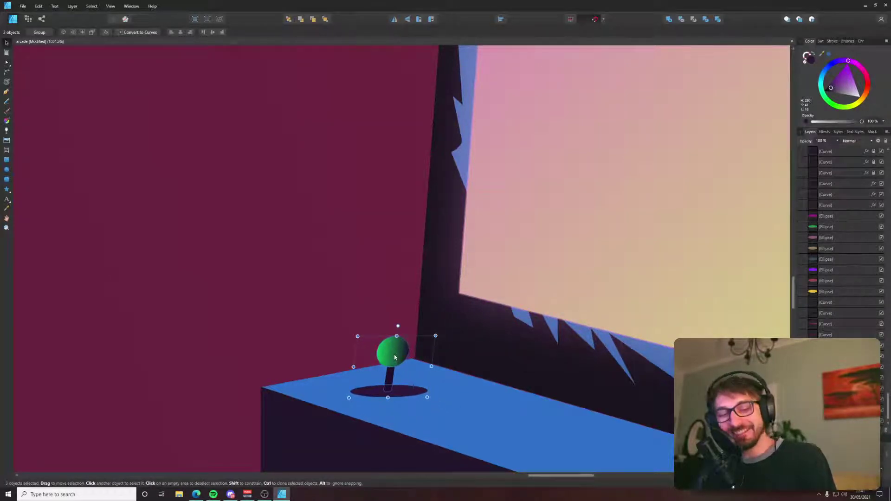
Change the green in the joystick ball's gradient to red and compare it with the reference photo.
{"action": "left_click", "coordinate": [394, 355]}
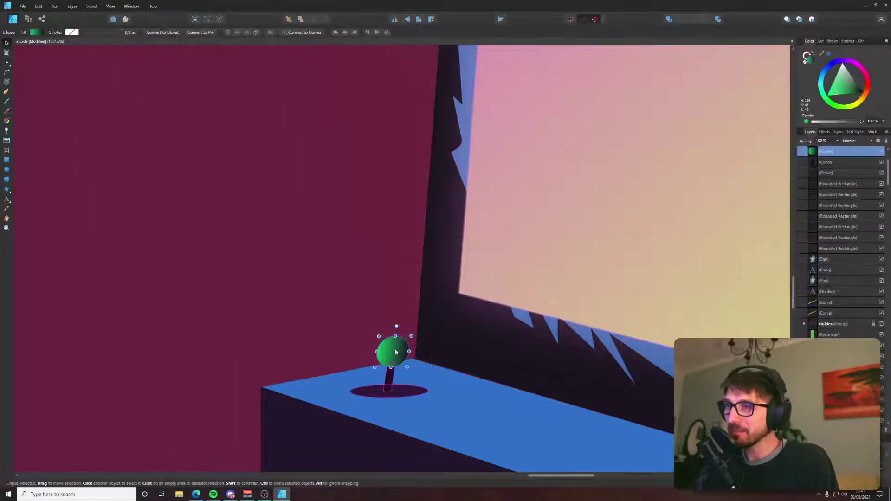
{"action": "scroll", "coordinate": [395, 351], "scroll_direction": "down", "scroll_amount": 2}
{"action": "left_click", "coordinate": [39, 33]}
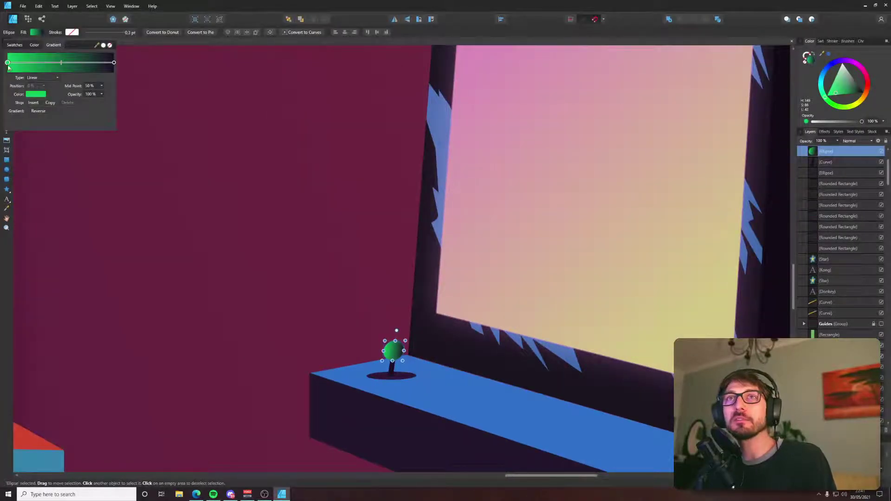
{"action": "left_click", "coordinate": [36, 95]}
{"action": "mouse_move", "coordinate": [54, 120]}
{"action": "left_mouse_down"}
{"action": "mouse_move", "coordinate": [79, 122]}
{"action": "mouse_move", "coordinate": [55, 127]}
{"action": "left_mouse_up"}
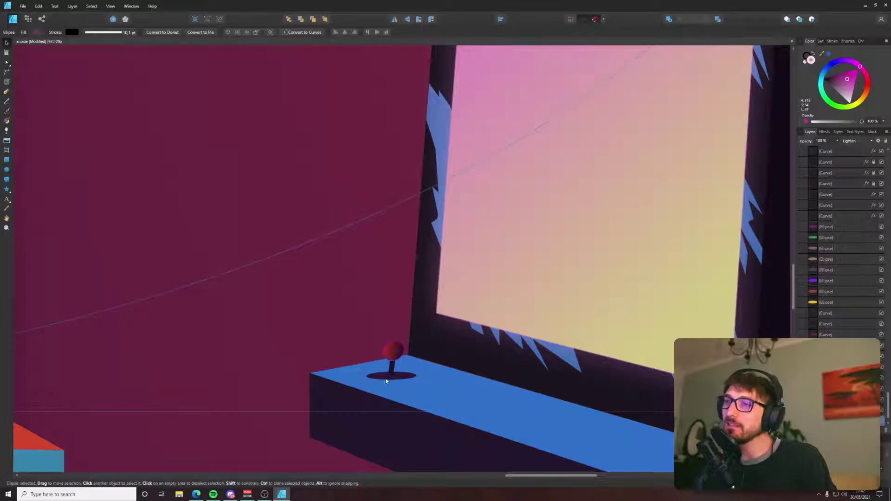
{"action": "key", "text": "alt+Tab"}
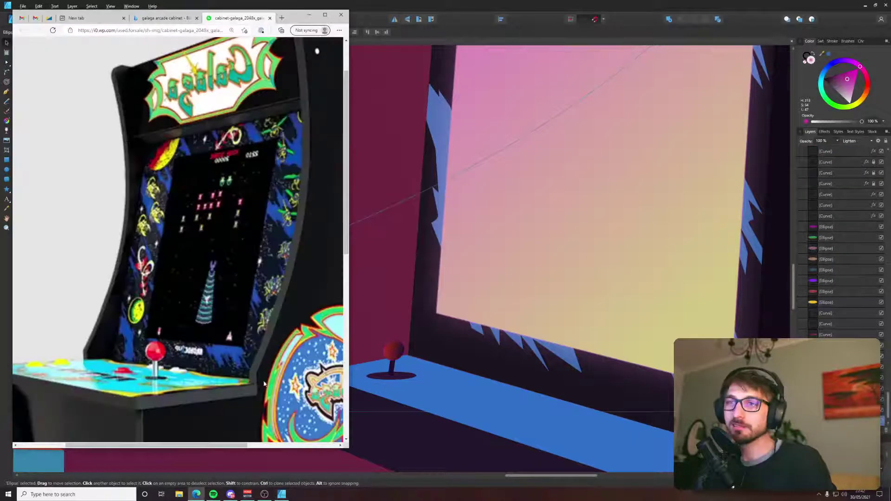
{"action": "key", "text": "alt+Tab"}
Bring the spare magenta button and its dark base from above the artboard into the scene near the black cabinet.
{"action": "scroll", "coordinate": [305, 285], "scroll_direction": "down", "scroll_amount": 6}
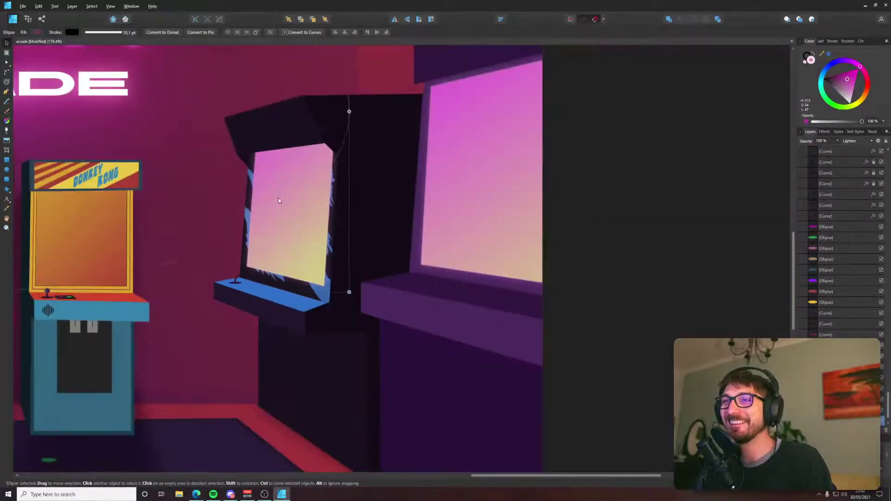
{"action": "scroll", "coordinate": [277, 198], "scroll_direction": "up", "scroll_amount": 5}
{"action": "scroll", "coordinate": [404, 212], "scroll_direction": "up", "scroll_amount": 6}
{"action": "scroll", "coordinate": [379, 150], "scroll_direction": "up", "scroll_amount": 3}
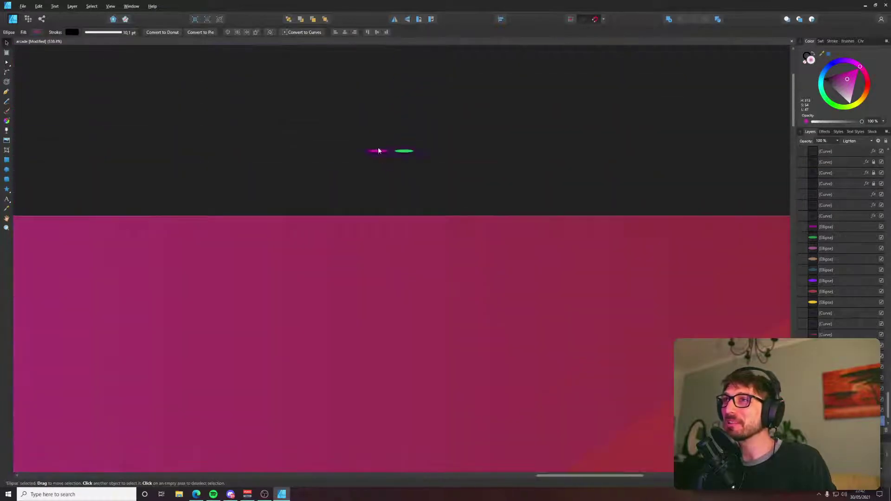
{"action": "left_click", "coordinate": [378, 152]}
{"action": "scroll", "coordinate": [378, 154], "scroll_direction": "up", "scroll_amount": 4}
{"action": "left_click", "coordinate": [387, 161], "text": "shift"}
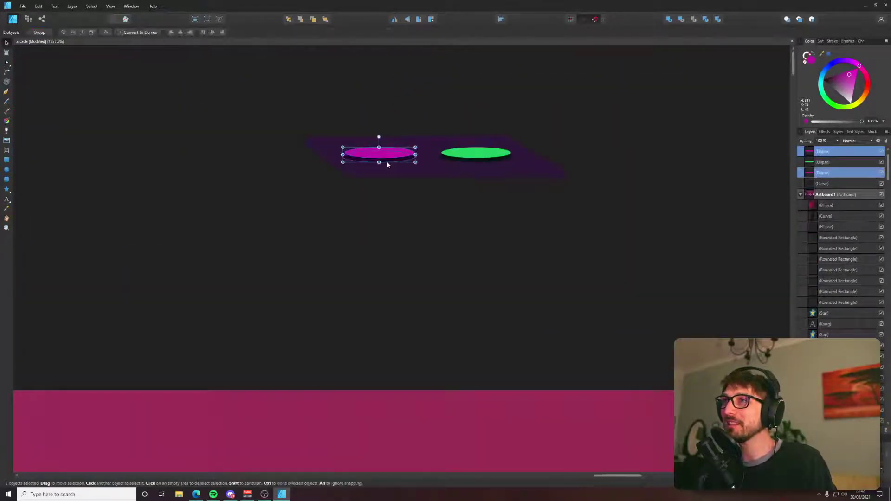
{"action": "scroll", "coordinate": [387, 166], "scroll_direction": "down", "scroll_amount": 7}
{"action": "scroll", "coordinate": [388, 169], "scroll_direction": "down", "scroll_amount": 2}
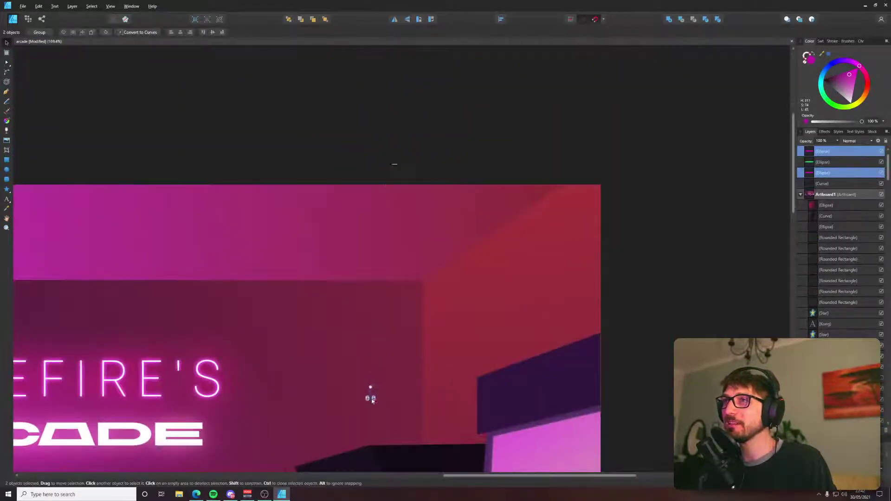
{"action": "left_click_drag", "start_coordinate": [373, 401], "coordinate": [396, 255]}
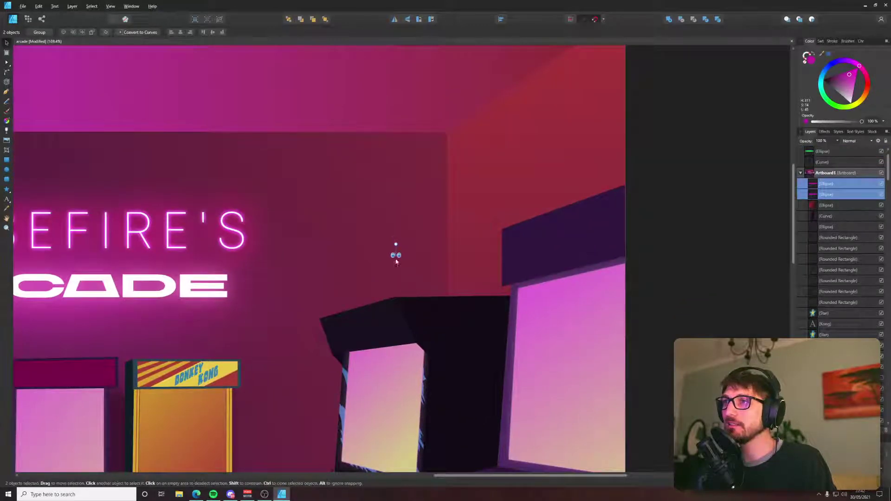
Place the magenta button on the middle of the blue control panel and duplicate it slightly lower to the right.
{"action": "scroll", "coordinate": [388, 415], "scroll_direction": "up", "scroll_amount": 10}
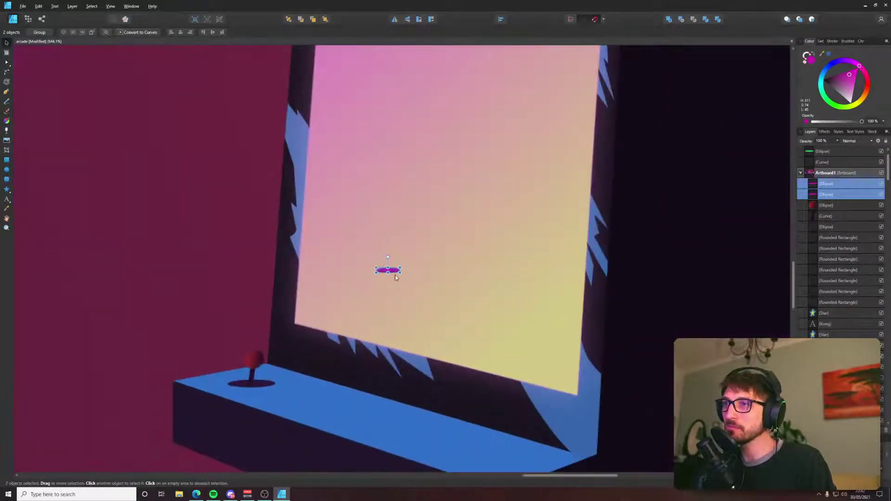
{"action": "left_click_drag", "start_coordinate": [386, 289], "coordinate": [370, 415]}
{"action": "scroll", "coordinate": [369, 402], "scroll_direction": "up", "scroll_amount": 8}
{"action": "scroll", "coordinate": [382, 416], "scroll_direction": "down", "scroll_amount": 1}
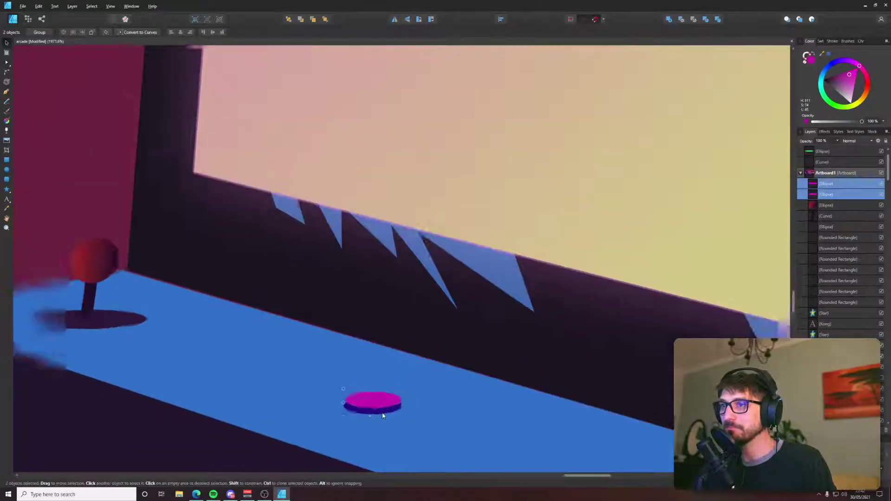
{"action": "scroll", "coordinate": [376, 328], "scroll_direction": "down", "scroll_amount": 2}
{"action": "mouse_move", "coordinate": [328, 337]}
{"action": "left_mouse_down"}
{"action": "mouse_move", "coordinate": [379, 380]}
{"action": "mouse_move", "coordinate": [376, 359]}
{"action": "left_mouse_up"}
{"action": "left_click", "coordinate": [339, 338]}
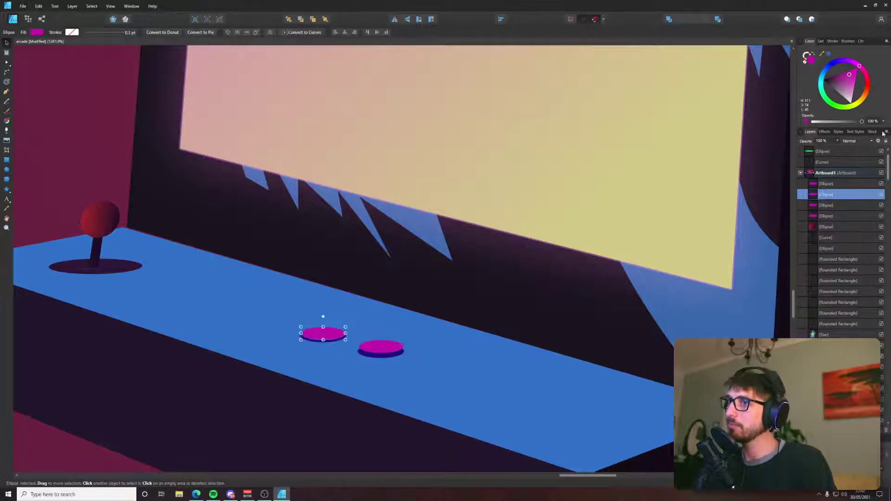
{"action": "left_click", "coordinate": [856, 108]}
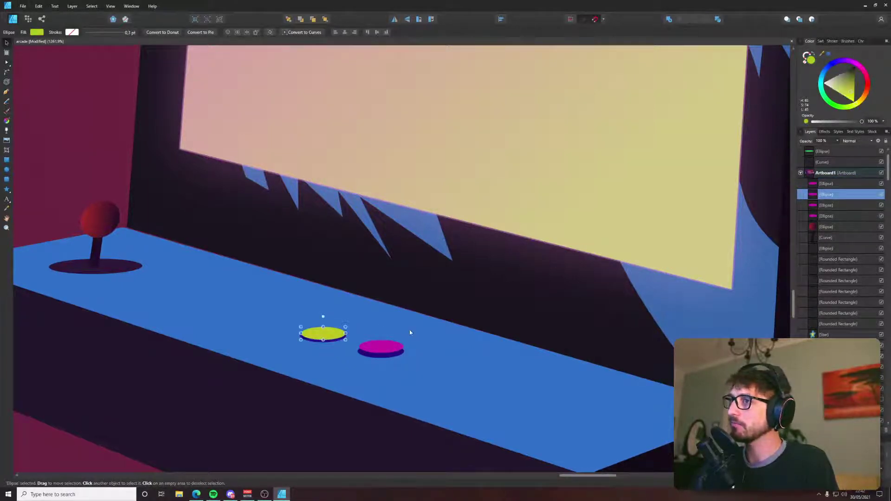
{"action": "key", "text": "ctrl+z"}
{"action": "key", "text": "ctrl+z"}
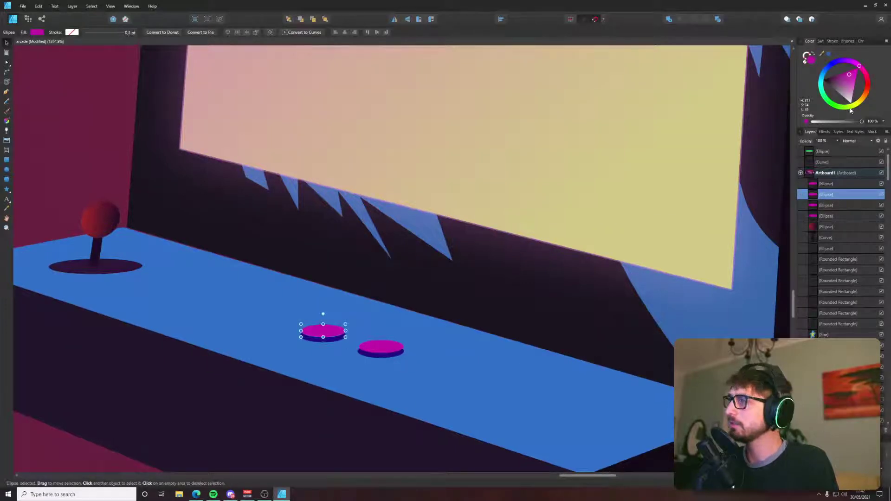
Recolour the left button's top yellow and shift the right button's top to a redder pink.
{"action": "left_click_drag", "start_coordinate": [852, 111], "coordinate": [856, 106]}
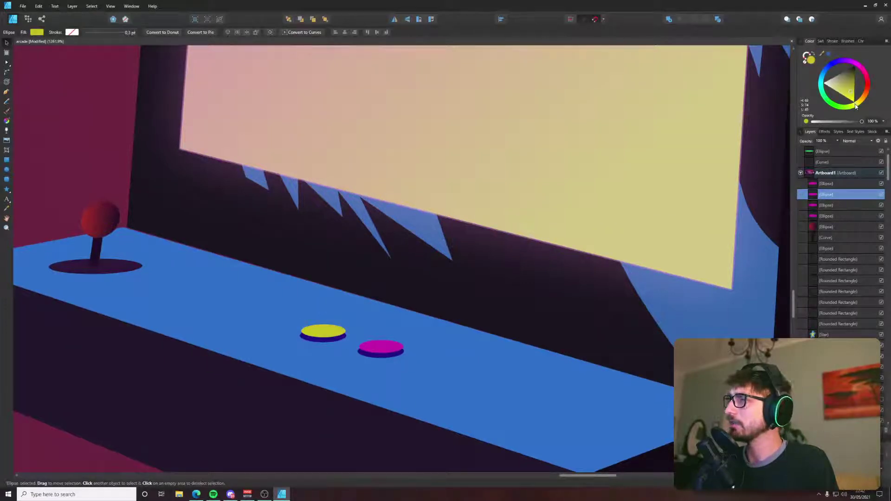
{"action": "left_click", "coordinate": [387, 345]}
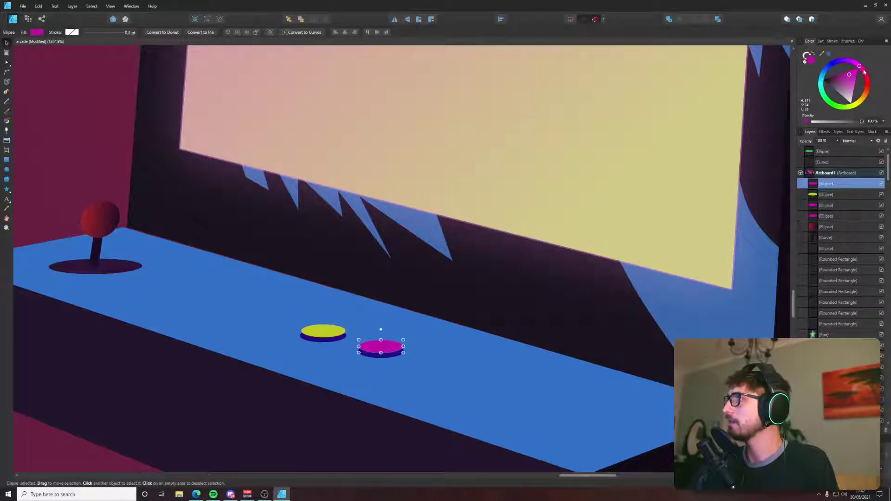
{"action": "left_click_drag", "start_coordinate": [864, 71], "coordinate": [865, 72]}
Deselect the button and compare the black cabinet with the Galaga reference photo.
{"action": "scroll", "coordinate": [624, 279], "scroll_direction": "down", "scroll_amount": 4}
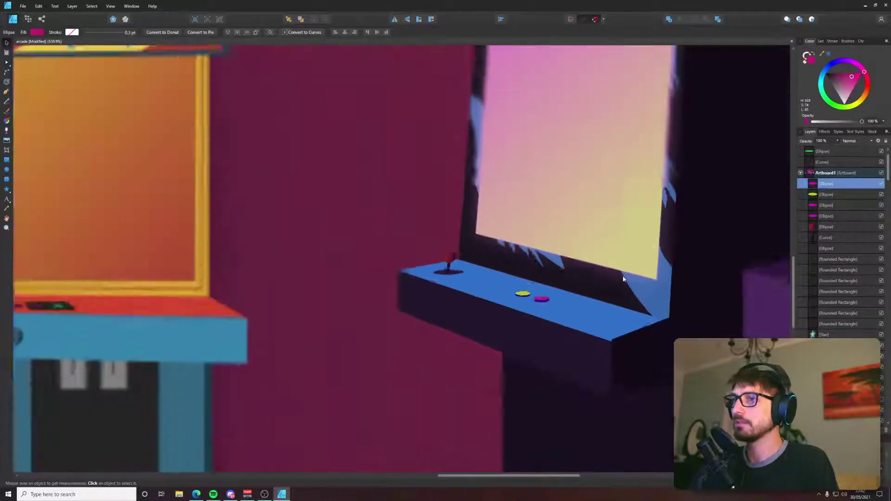
{"action": "scroll", "coordinate": [623, 279], "scroll_direction": "down", "scroll_amount": 4}
{"action": "scroll", "coordinate": [622, 223], "scroll_direction": "up", "scroll_amount": 5}
{"action": "left_click", "coordinate": [573, 226]}
{"action": "key", "text": "alt+Tab"}
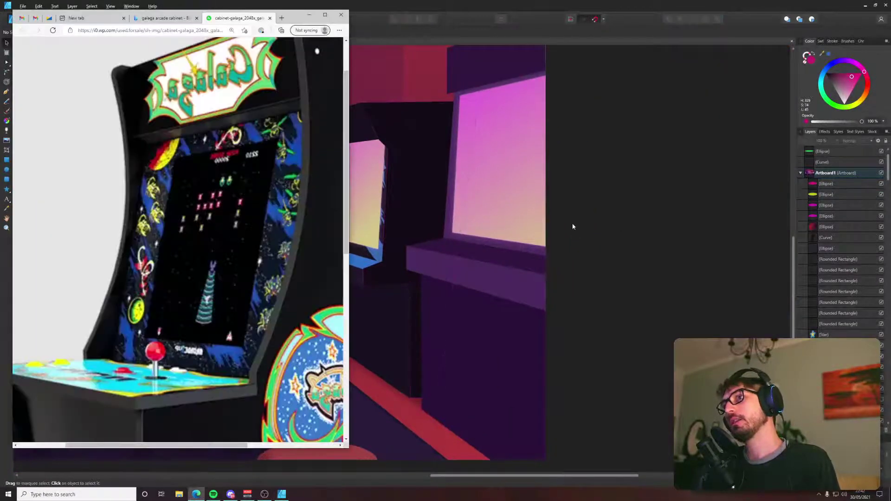
Return to the illustration and move the whole joystick slightly right and down on the black cabinet's blue control panel.
{"action": "key", "text": "alt+Tab"}
{"action": "scroll", "coordinate": [306, 318], "scroll_direction": "up", "scroll_amount": 6}
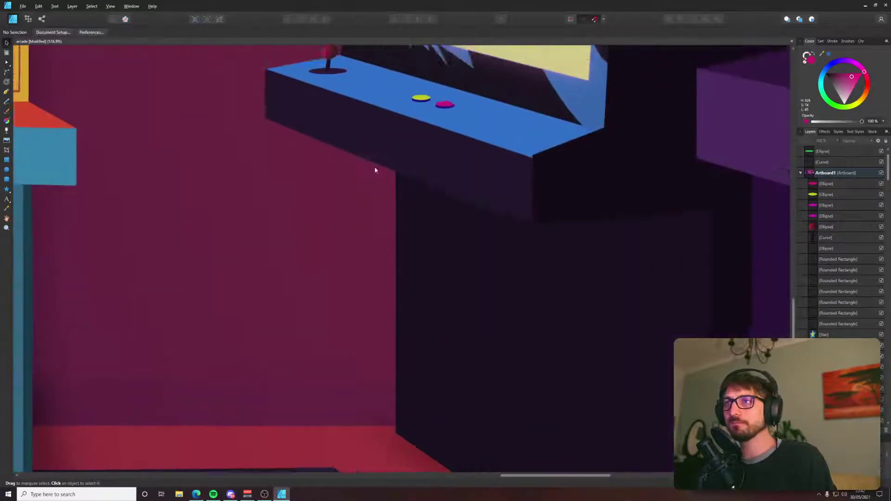
{"action": "left_click", "coordinate": [310, 222]}
{"action": "left_click", "coordinate": [289, 202], "text": "shift"}
{"action": "left_click", "coordinate": [288, 182], "text": "shift"}
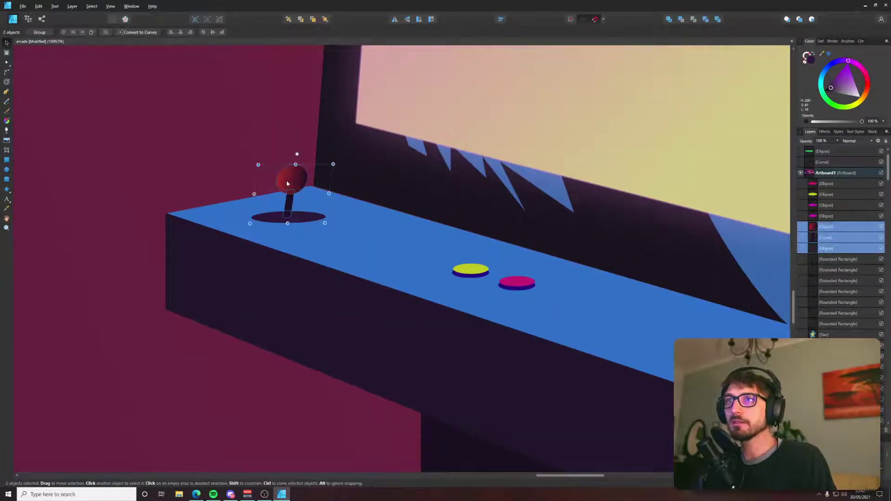
{"action": "left_click_drag", "start_coordinate": [288, 182], "coordinate": [319, 192]}
Draw a closed wavy-edged shape over the control panel's left front corner and fill it with the button's yellow.
{"action": "key", "text": "p"}
{"action": "left_click", "coordinate": [218, 203]}
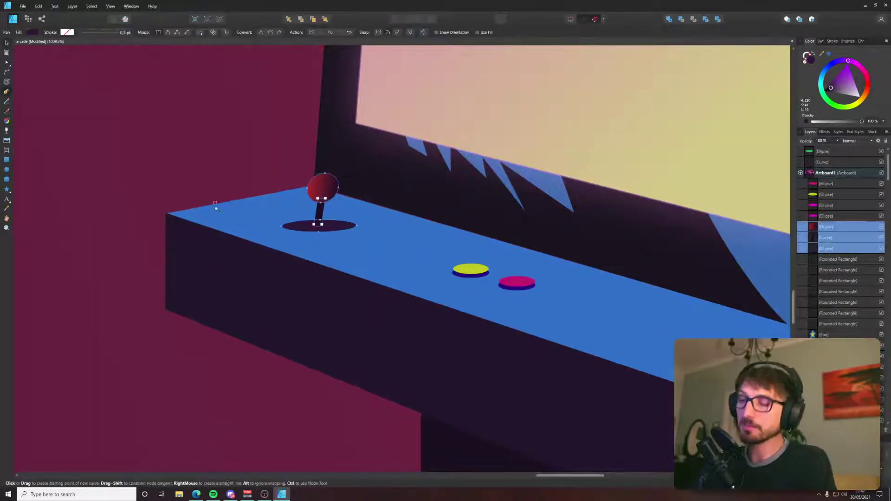
{"action": "left_click", "coordinate": [217, 212]}
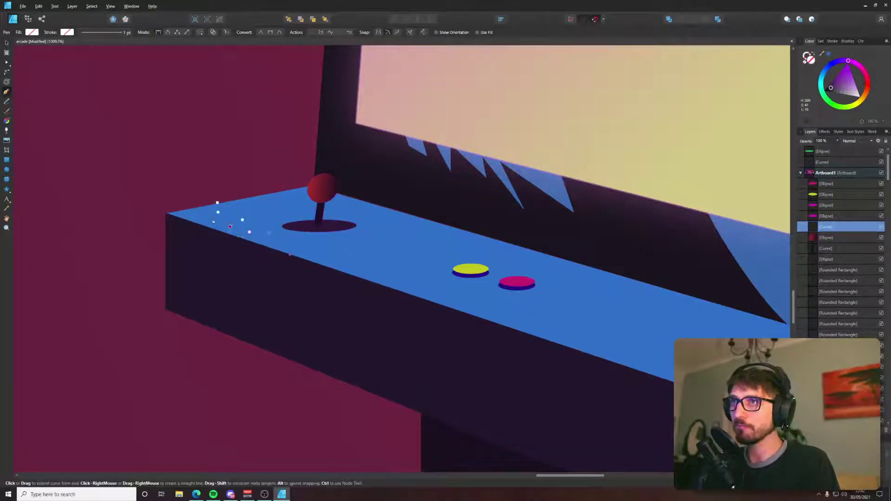
{"action": "left_click", "coordinate": [167, 214]}
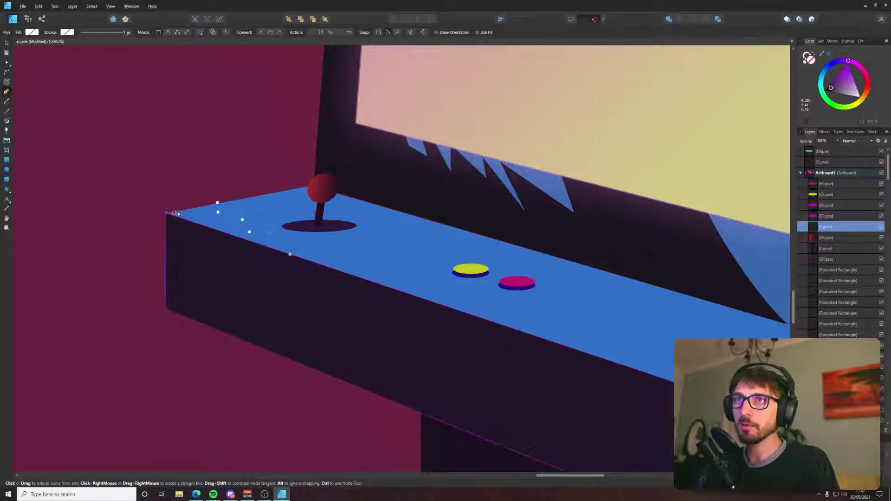
{"action": "left_click", "coordinate": [217, 202]}
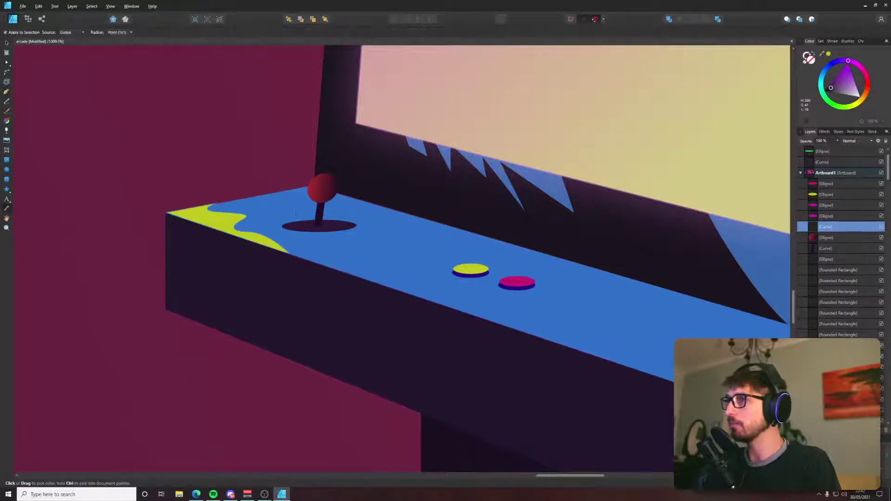
Try deleting the blue bezel artwork at the control panel's right end and undo the deletion.
{"action": "scroll", "coordinate": [216, 203], "scroll_direction": "up", "scroll_amount": 5}
{"action": "left_click_drag", "start_coordinate": [262, 231], "coordinate": [303, 226]}
{"action": "scroll", "coordinate": [303, 226], "scroll_direction": "down", "scroll_amount": 7}
{"action": "left_click_drag", "start_coordinate": [677, 342], "coordinate": [484, 318]}
{"action": "left_click", "coordinate": [448, 318]}
{"action": "key", "text": "p"}
{"action": "scroll", "coordinate": [334, 291], "scroll_direction": "up", "scroll_amount": 3}
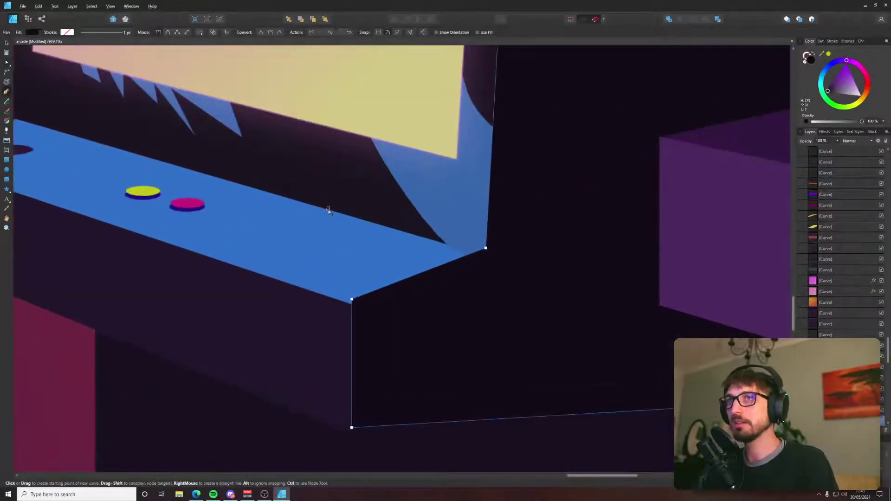
{"action": "key", "text": "v"}
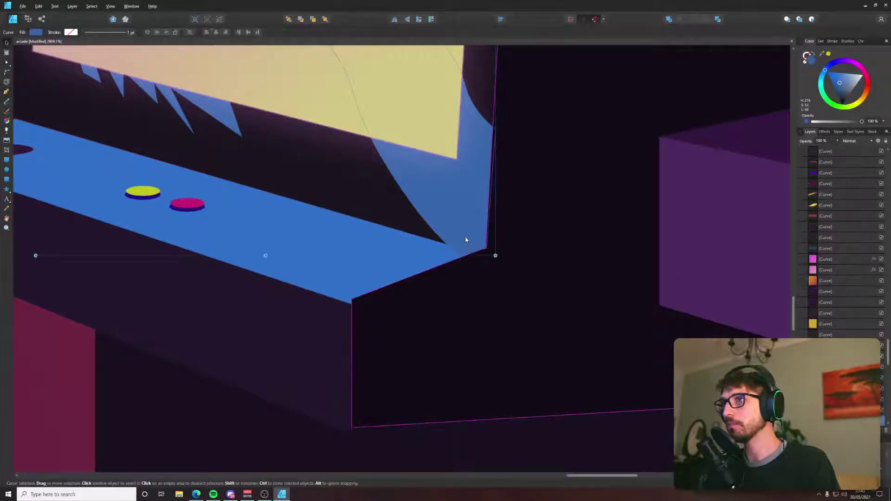
{"action": "left_click", "coordinate": [424, 250]}
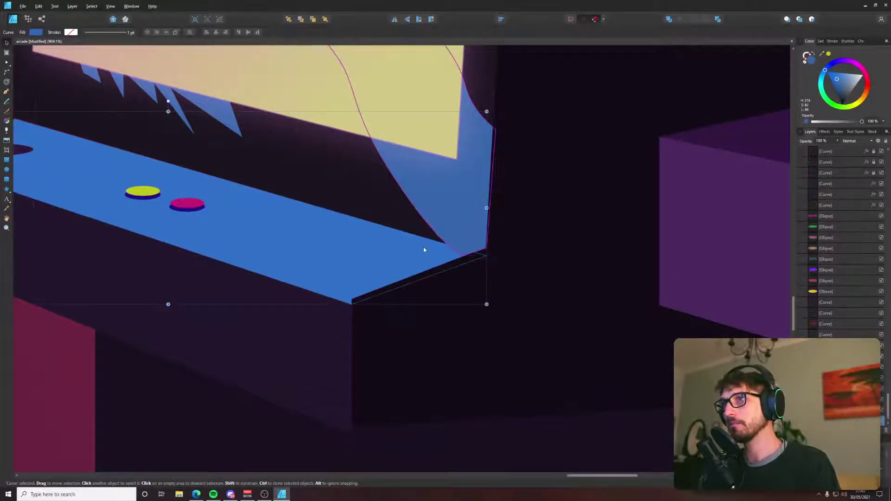
{"action": "left_click", "coordinate": [463, 233]}
{"action": "key", "text": "Delete"}
{"action": "left_click", "coordinate": [468, 218]}
{"action": "key", "text": "ctrl+z"}
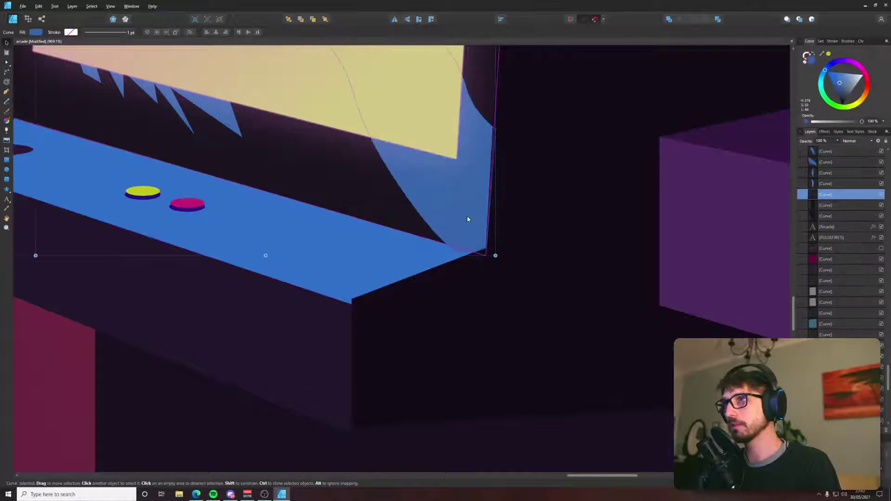
Select the blue control panel surface together with both buttons and the joystick.
{"action": "left_click", "coordinate": [443, 258]}
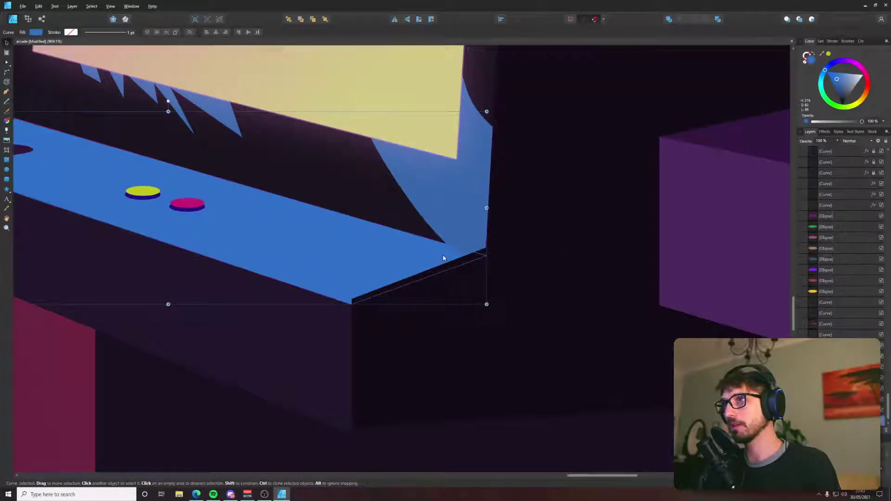
{"action": "left_click", "coordinate": [194, 209], "text": "shift"}
{"action": "left_click_drag", "start_coordinate": [193, 203], "coordinate": [410, 287]}
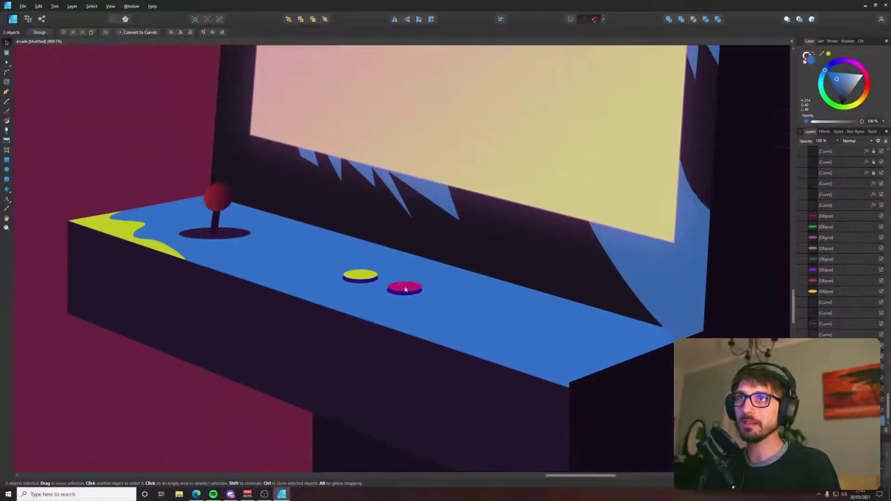
{"action": "left_click", "coordinate": [360, 276], "text": "shift"}
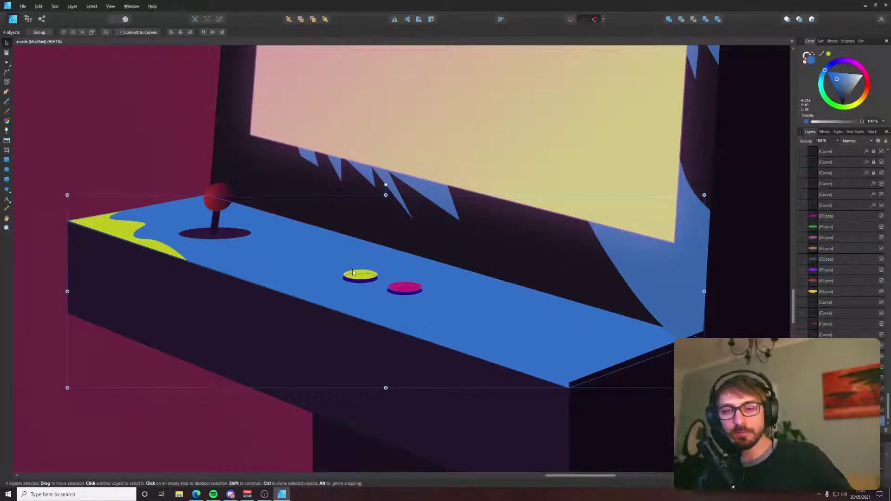
{"action": "left_click", "coordinate": [215, 208], "text": "shift"}
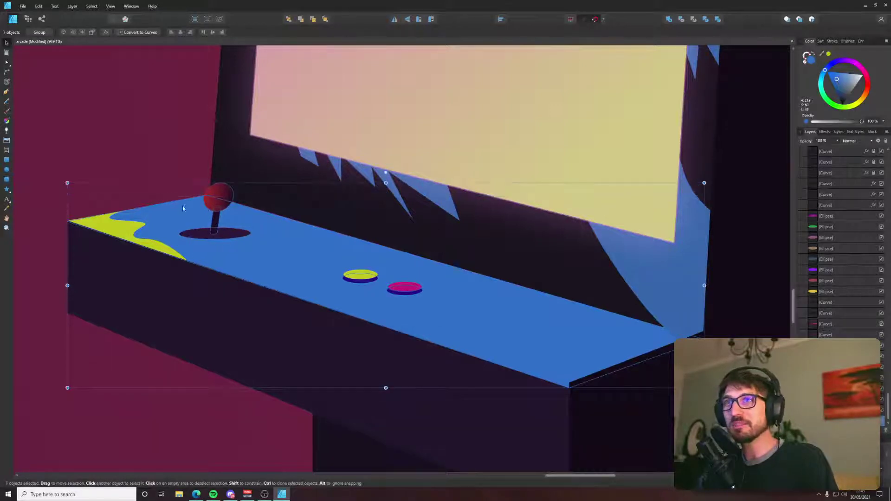
{"action": "key", "text": "ctrl+x"}
{"action": "key", "text": "ctrl+v"}
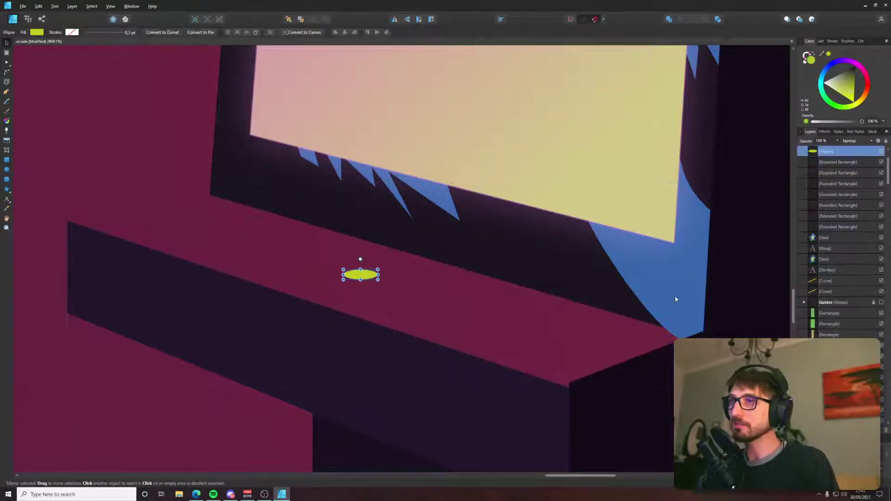
{"action": "key", "text": "ctrl+z"}
{"action": "key", "text": "ctrl+z"}
{"action": "key", "text": "ctrl+z"}
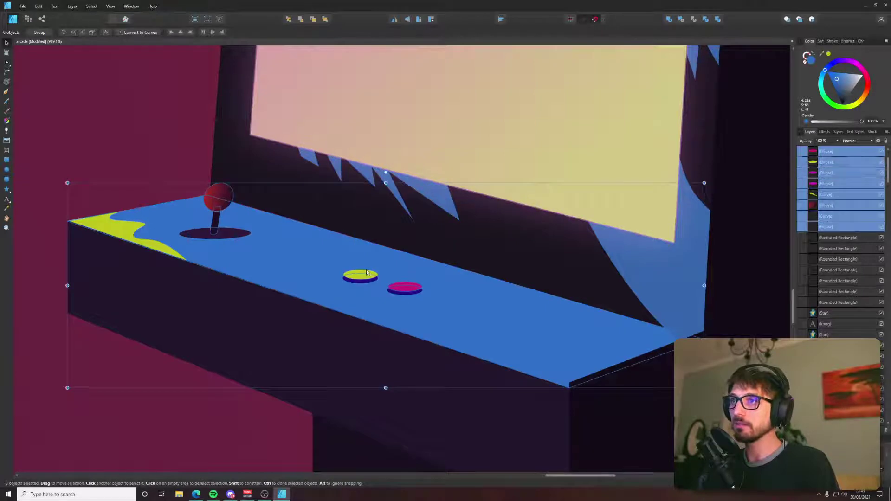
Cut the selected control panel parts and paste them above the blue bezel corner artwork, beneath the cabinet's dark side in the layer order.
{"action": "key", "text": "ctrl+x"}
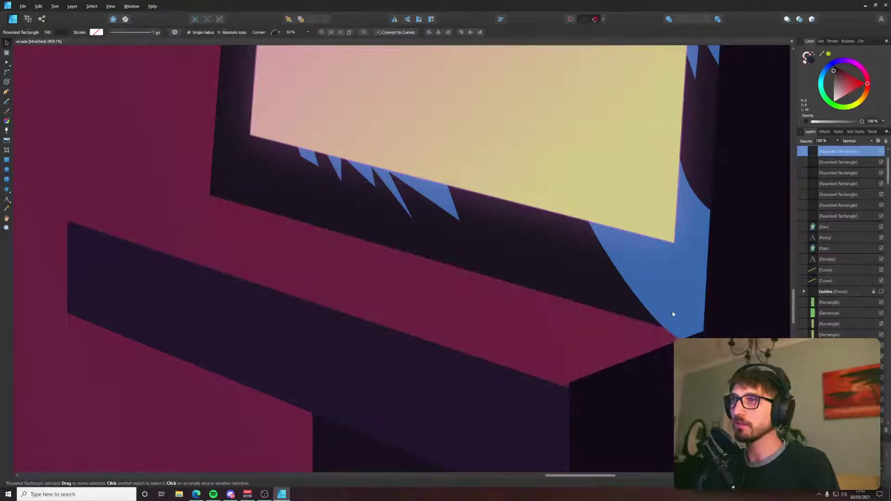
{"action": "key", "text": "ctrl+v"}
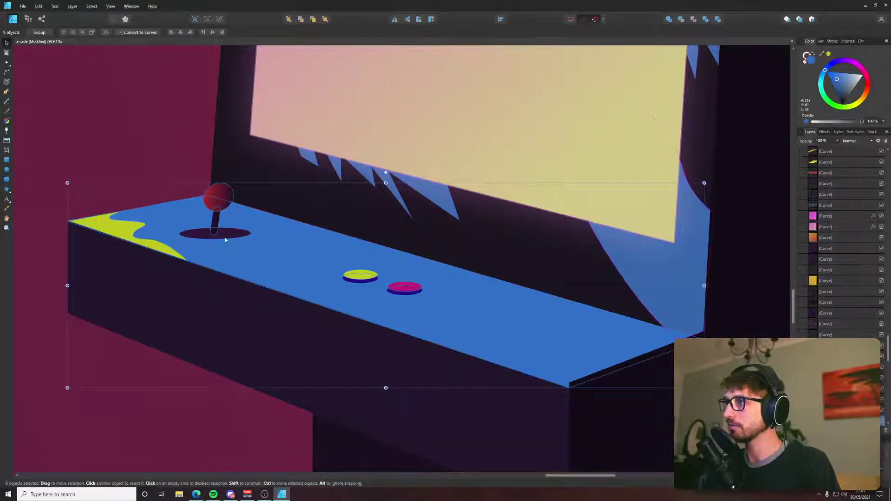
{"action": "left_click", "coordinate": [185, 178]}
Lower the corner nodes of the black cabinet's dark side shape to line its edge up with the control panel's right edge.
{"action": "scroll", "coordinate": [106, 228], "scroll_direction": "up", "scroll_amount": 5}
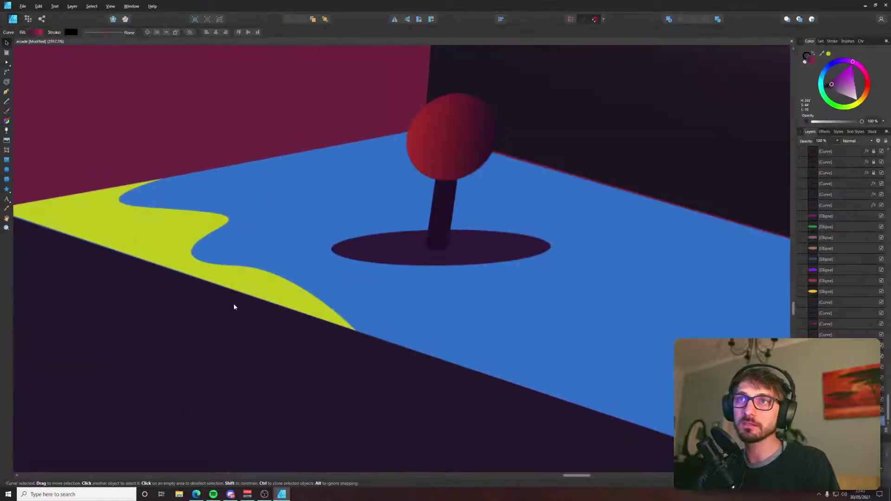
{"action": "scroll", "coordinate": [234, 306], "scroll_direction": "down", "scroll_amount": 5}
{"action": "scroll", "coordinate": [209, 279], "scroll_direction": "right", "scroll_amount": 3}
{"action": "key", "text": "p"}
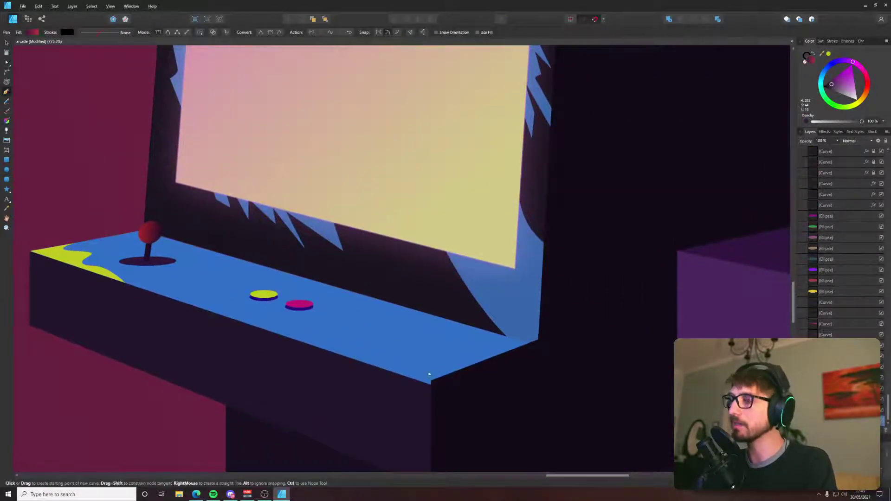
{"action": "scroll", "coordinate": [429, 375], "scroll_direction": "up", "scroll_amount": 3}
{"action": "key", "text": "v"}
{"action": "left_click", "coordinate": [441, 393]}
{"action": "scroll", "coordinate": [441, 365], "scroll_direction": "down", "scroll_amount": 3}
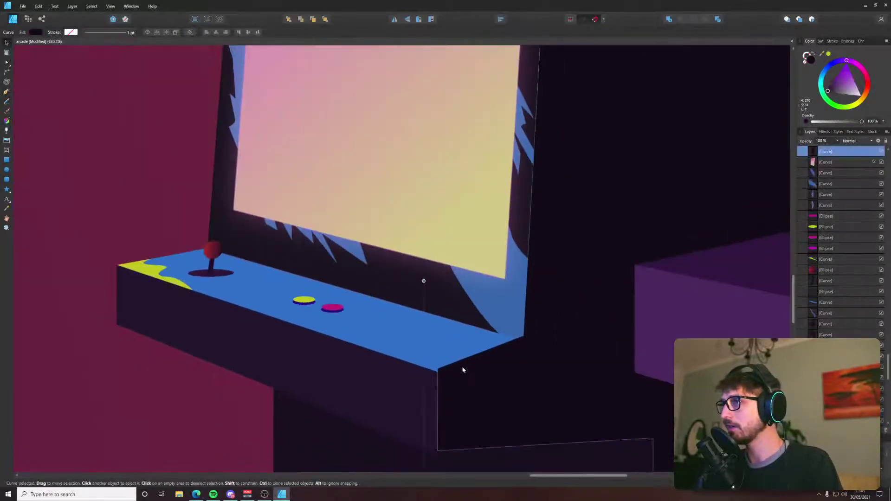
{"action": "key", "text": "a"}
{"action": "scroll", "coordinate": [514, 354], "scroll_direction": "up", "scroll_amount": 3}
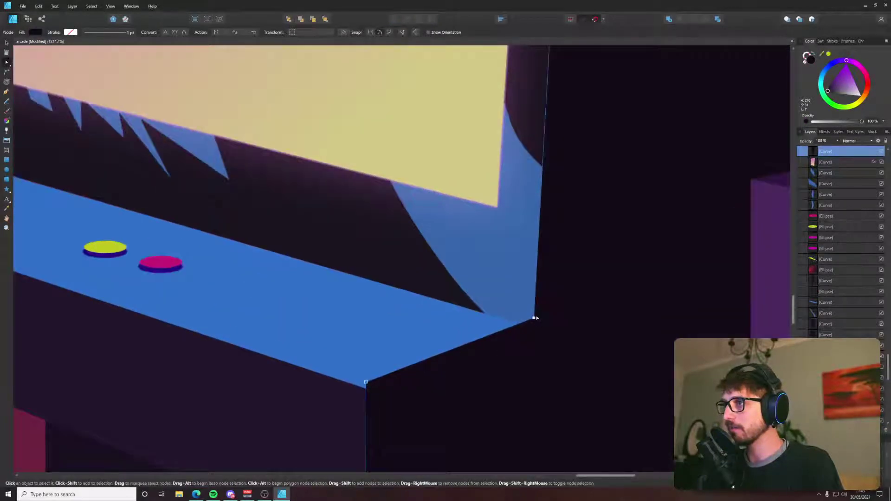
{"action": "left_click_drag", "start_coordinate": [534, 319], "coordinate": [534, 325]}
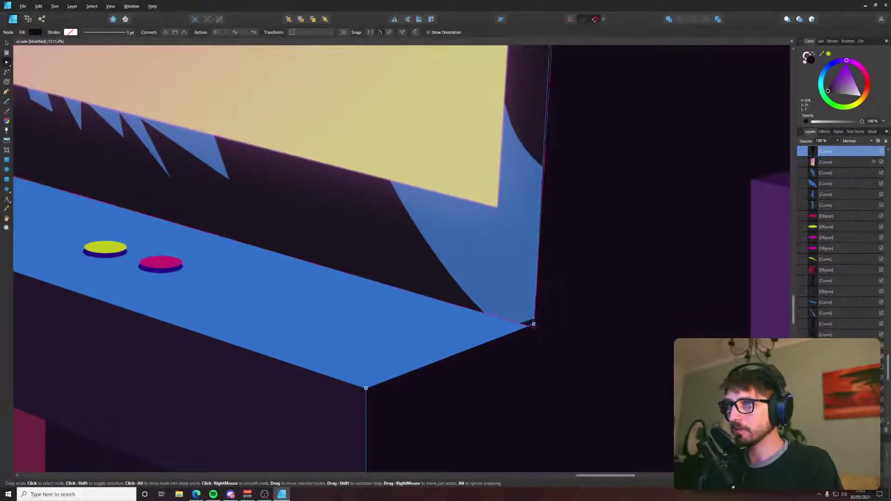
{"action": "left_click", "coordinate": [533, 325]}
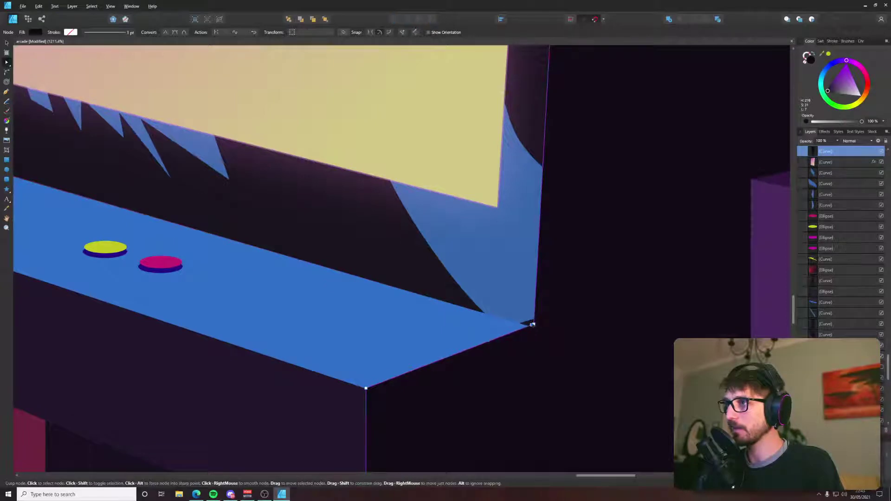
{"action": "left_click_drag", "start_coordinate": [533, 324], "coordinate": [534, 327]}
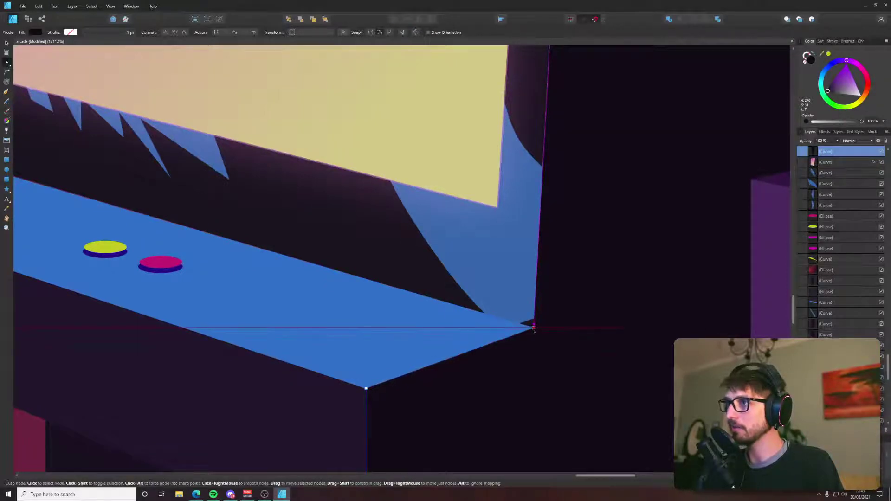
{"action": "scroll", "coordinate": [534, 327], "scroll_direction": "down", "scroll_amount": 4}
{"action": "scroll", "coordinate": [533, 331], "scroll_direction": "down", "scroll_amount": 4}
{"action": "key", "text": "ctrl+d"}
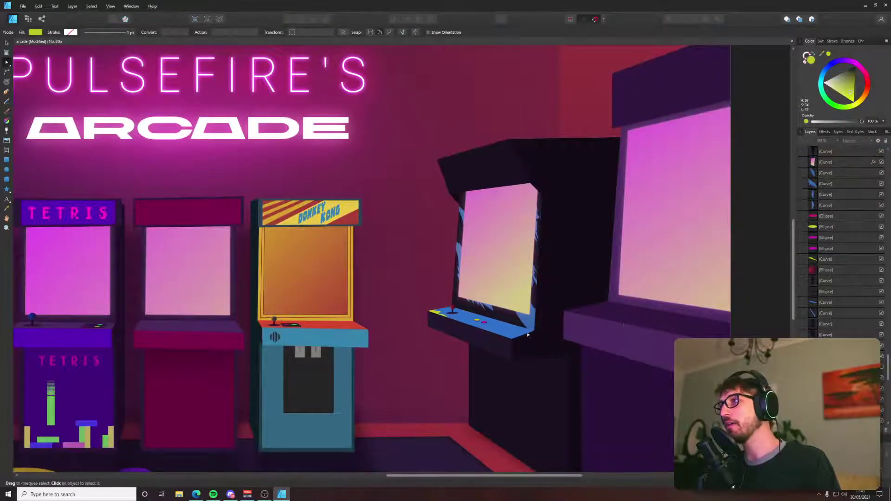
Extend the lower corner node of the blue bezel artwork downward to close the dark gap at the control panel's back corner.
{"action": "scroll", "coordinate": [648, 289], "scroll_direction": "up", "scroll_amount": 5}
{"action": "scroll", "coordinate": [648, 290], "scroll_direction": "up", "scroll_amount": 6}
{"action": "left_click", "coordinate": [615, 313]}
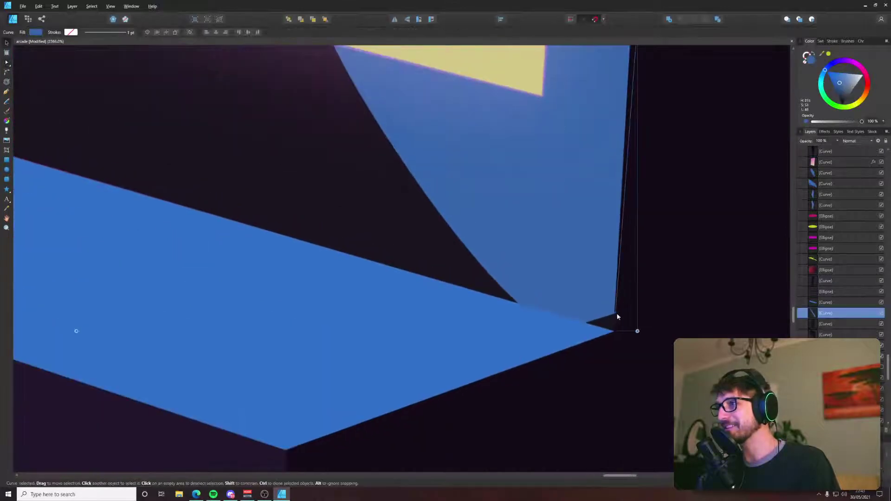
{"action": "left_click_drag", "start_coordinate": [616, 314], "coordinate": [614, 338]}
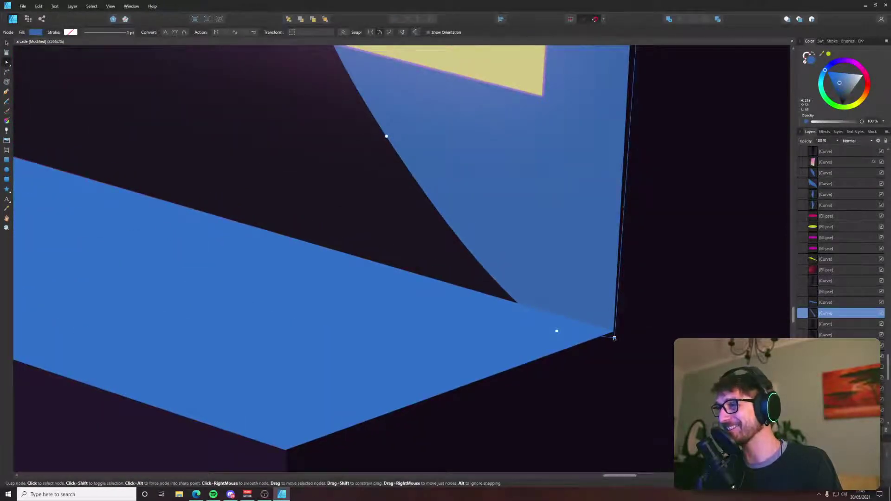
{"action": "scroll", "coordinate": [615, 338], "scroll_direction": "down", "scroll_amount": 4}
Draw a wavy-edged shape over the control panel's right front corner, fill it with the same yellow and bring it above the blue surface.
{"action": "key", "text": "p"}
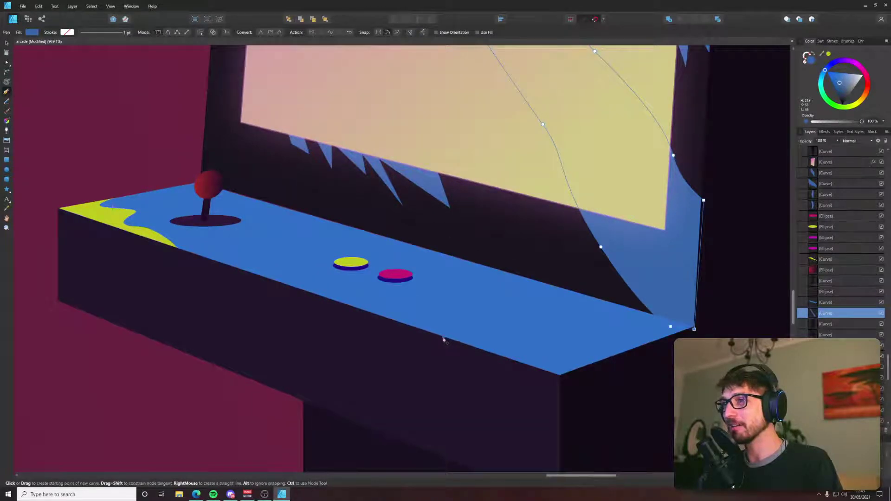
{"action": "left_click", "coordinate": [561, 378]}
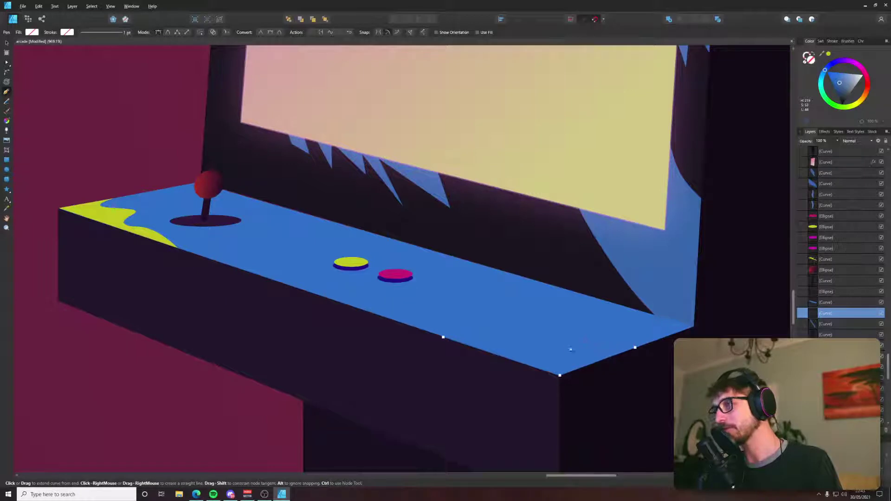
{"action": "left_click", "coordinate": [539, 341]}
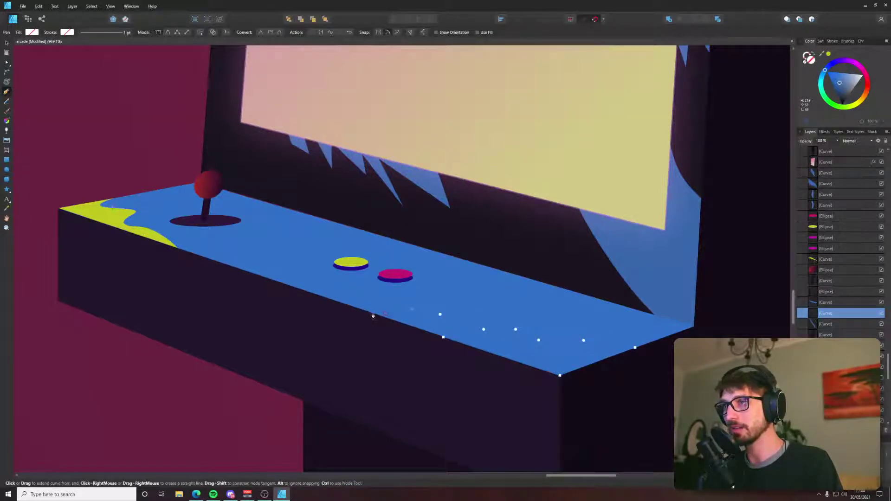
{"action": "key", "text": "i"}
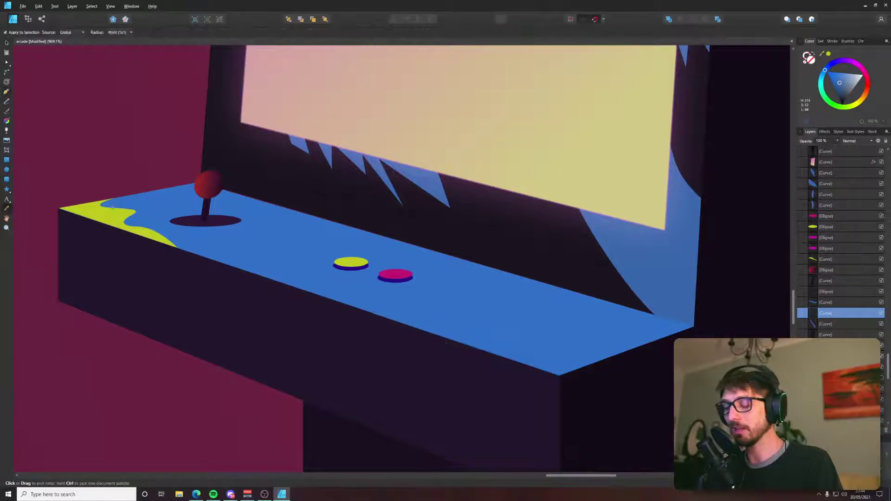
{"action": "key", "text": "v"}
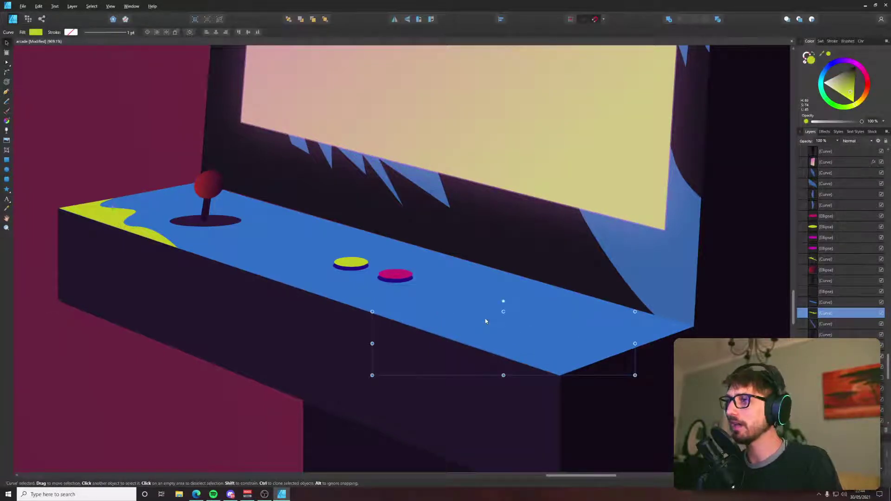
{"action": "key", "text": "ctrl+]"}
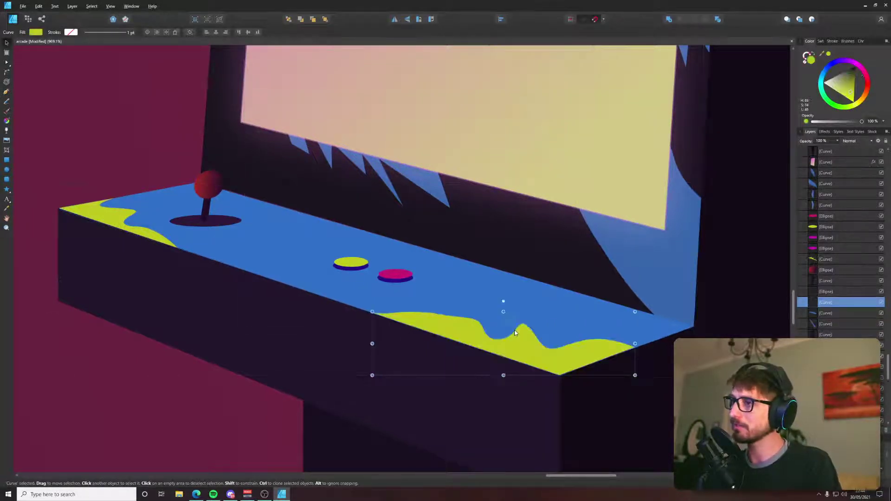
Reshape the yellow artwork at the control panel's right front corner into a smooth starting dip followed by a taller rounded wave.
{"action": "scroll", "coordinate": [434, 335], "scroll_direction": "up", "scroll_amount": 3}
{"action": "key", "text": "a"}
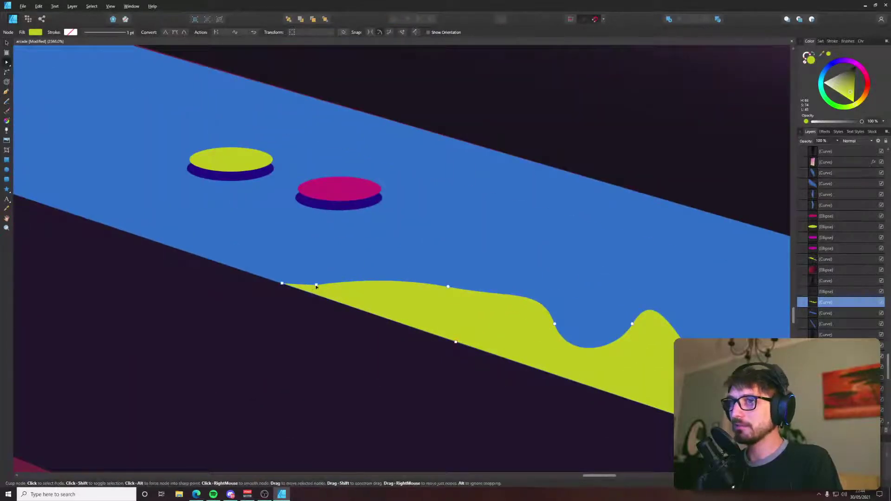
{"action": "left_click_drag", "start_coordinate": [316, 286], "coordinate": [353, 289]}
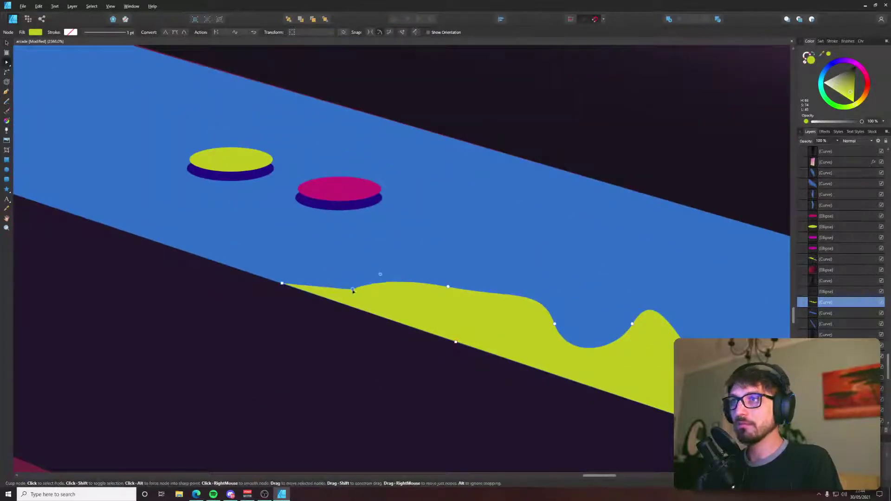
{"action": "left_click", "coordinate": [175, 33]}
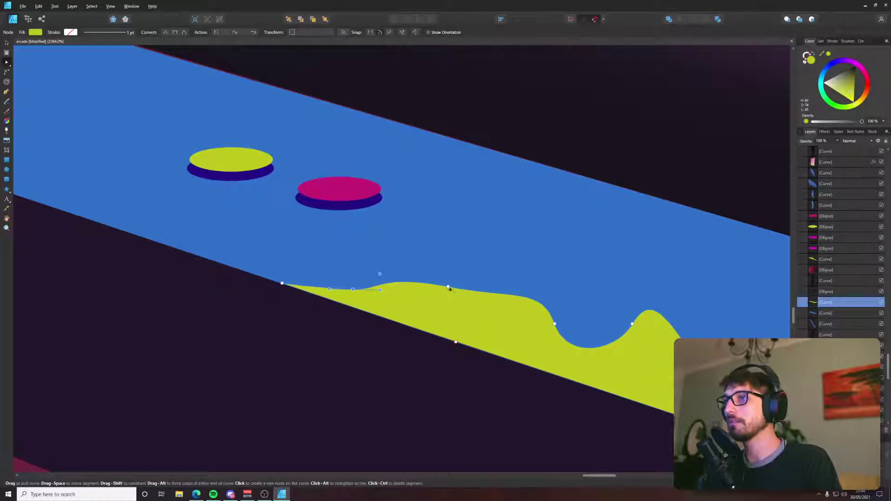
{"action": "left_click_drag", "start_coordinate": [448, 287], "coordinate": [491, 275]}
{"action": "left_click_drag", "start_coordinate": [418, 278], "coordinate": [441, 267]}
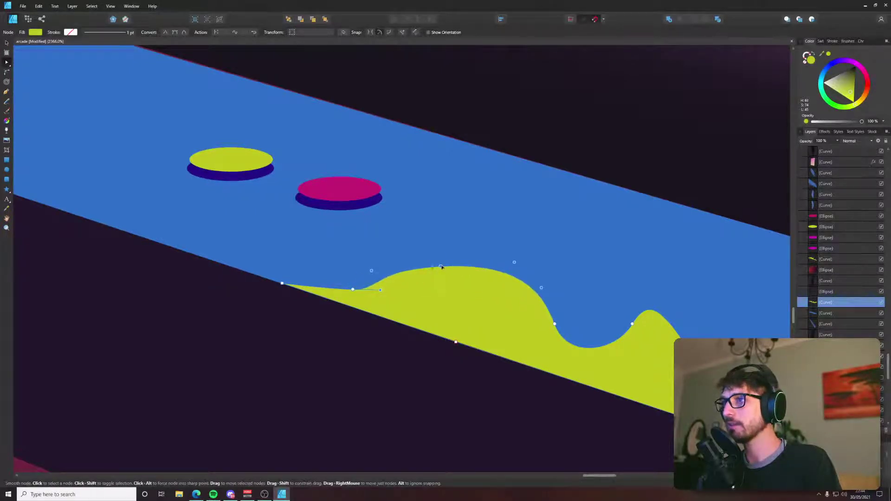
{"action": "scroll", "coordinate": [534, 317], "scroll_direction": "down", "scroll_amount": 8}
{"action": "scroll", "coordinate": [431, 360], "scroll_direction": "right", "scroll_amount": 5}
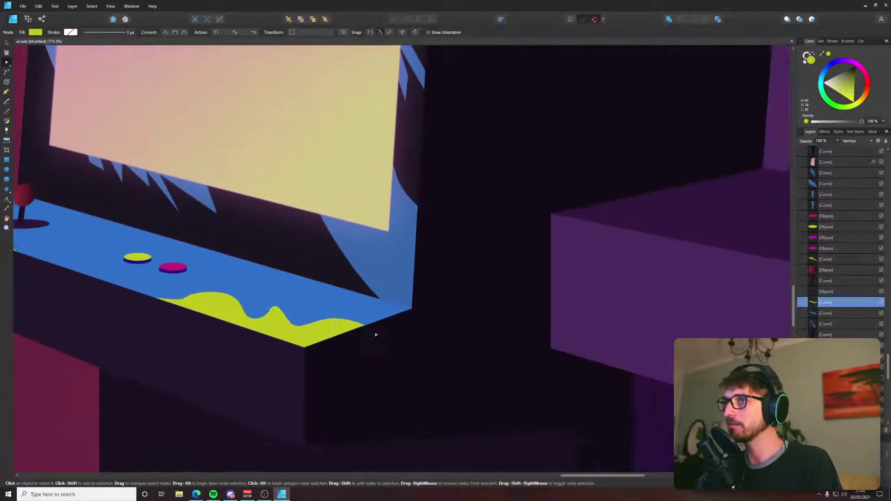
Switch to the browser and capture a screen snip of the header area in the mirrored Galaga cabinet photo.
{"action": "scroll", "coordinate": [431, 360], "scroll_direction": "down", "scroll_amount": 3}
{"action": "scroll", "coordinate": [431, 360], "scroll_direction": "down", "scroll_amount": 3}
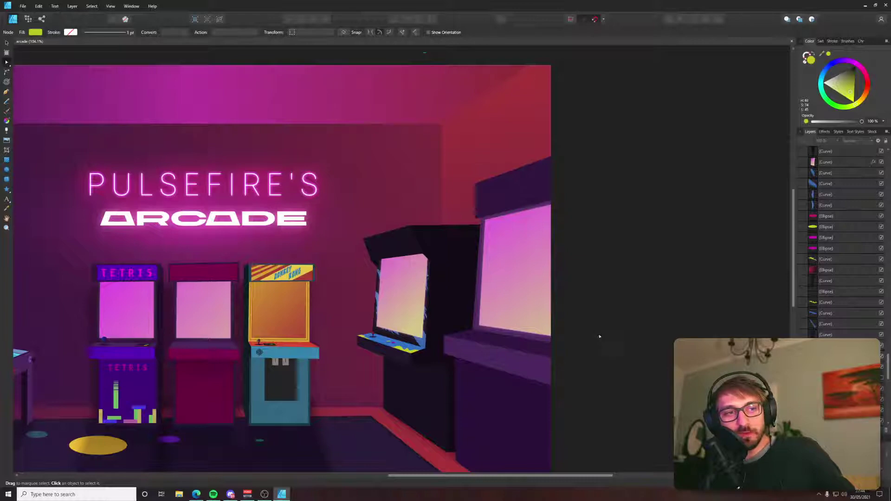
{"action": "scroll", "coordinate": [441, 361], "scroll_direction": "up", "scroll_amount": 5}
{"action": "scroll", "coordinate": [409, 322], "scroll_direction": "down", "scroll_amount": 6}
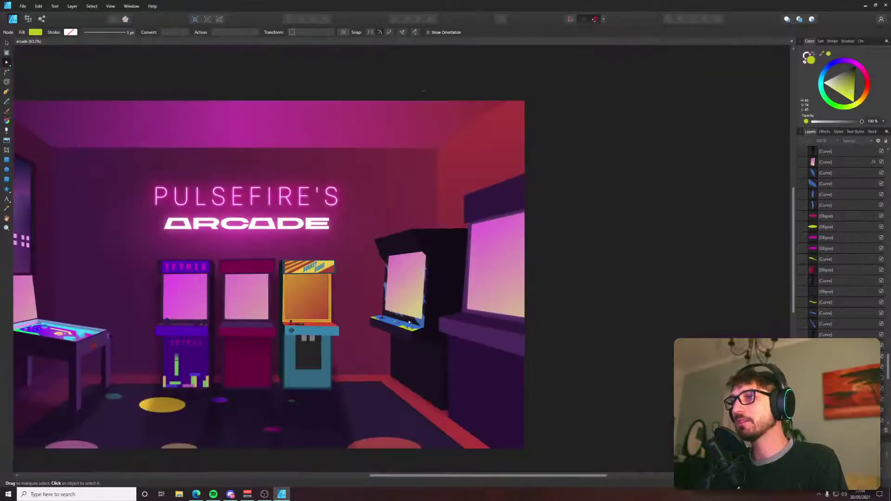
{"action": "key", "text": "alt+Tab"}
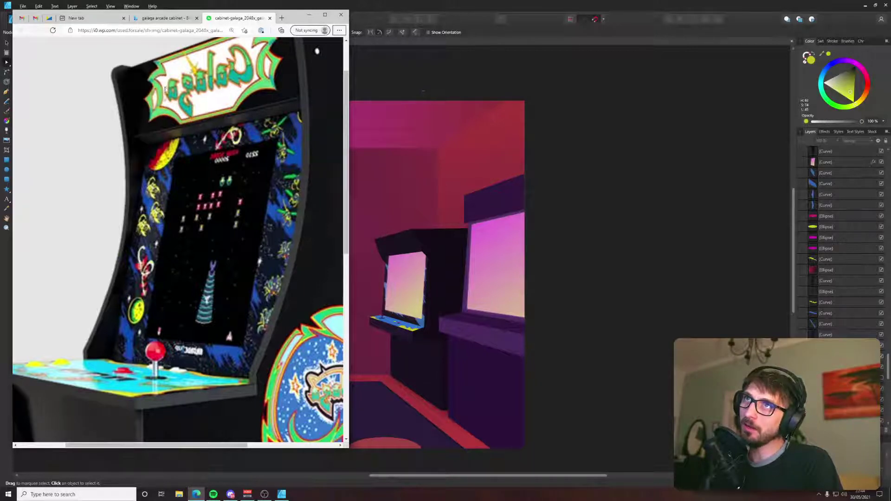
{"action": "scroll", "coordinate": [184, 90], "scroll_direction": "up", "scroll_amount": 3}
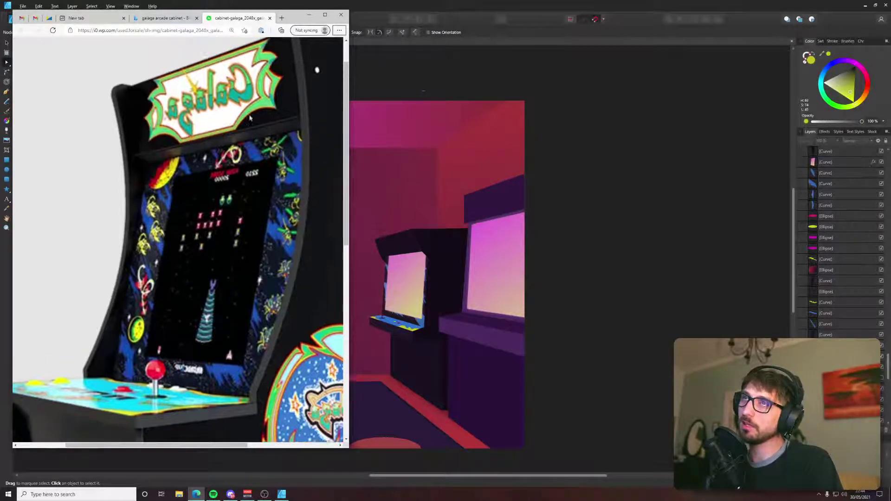
{"action": "key", "text": "super+shift+s"}
{"action": "left_click_drag", "start_coordinate": [90, 56], "coordinate": [293, 213]}
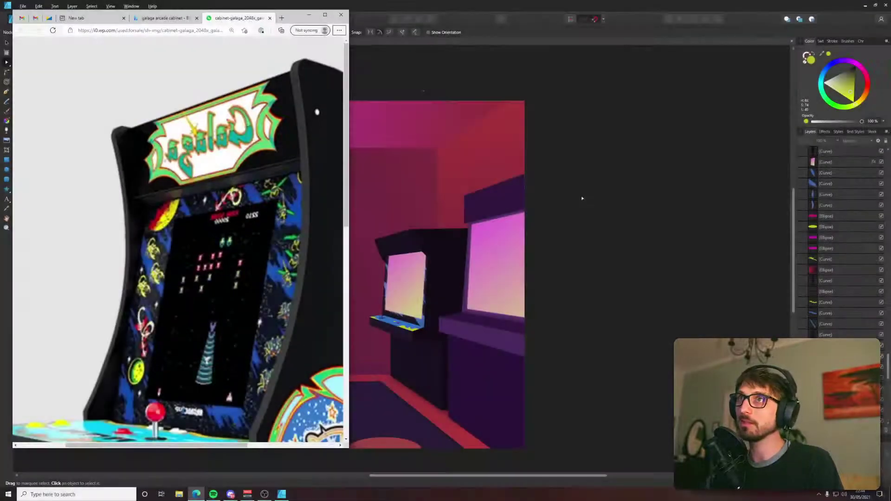
Return to Affinity Designer, paste the snip on the empty canvas beside the artboard and flip it horizontally.
{"action": "left_click", "coordinate": [576, 188]}
{"action": "key", "text": "ctrl+v"}
{"action": "left_click_drag", "start_coordinate": [495, 189], "coordinate": [644, 256]}
{"action": "right_click", "coordinate": [667, 205]}
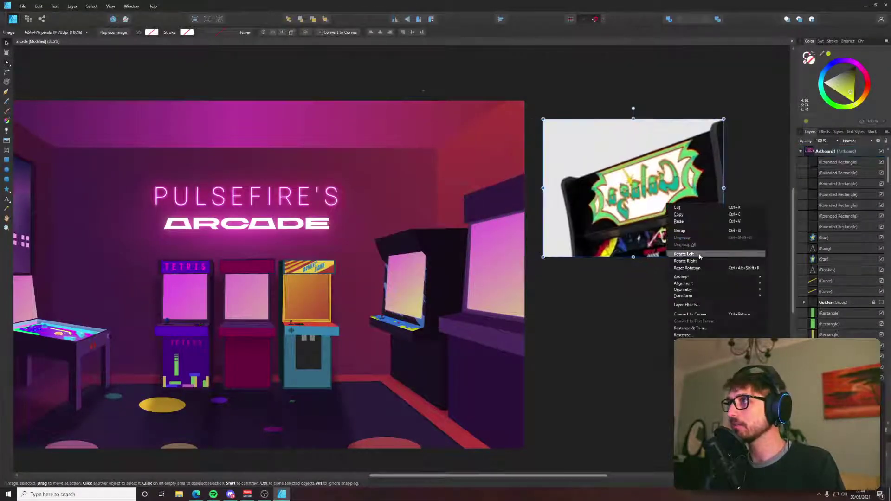
{"action": "mouse_move", "coordinate": [743, 296]}
{"action": "left_click", "coordinate": [781, 315]}
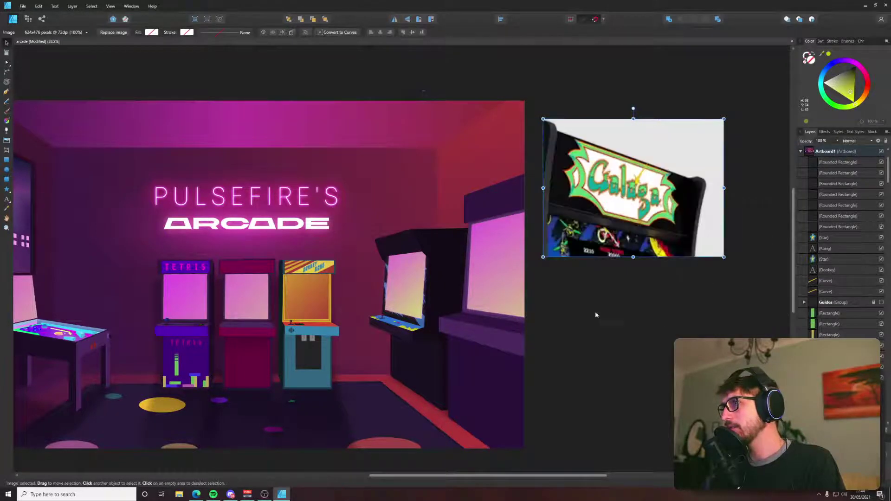
Skip to the next music track in Spotify.
{"action": "mouse_move", "coordinate": [220, 497]}
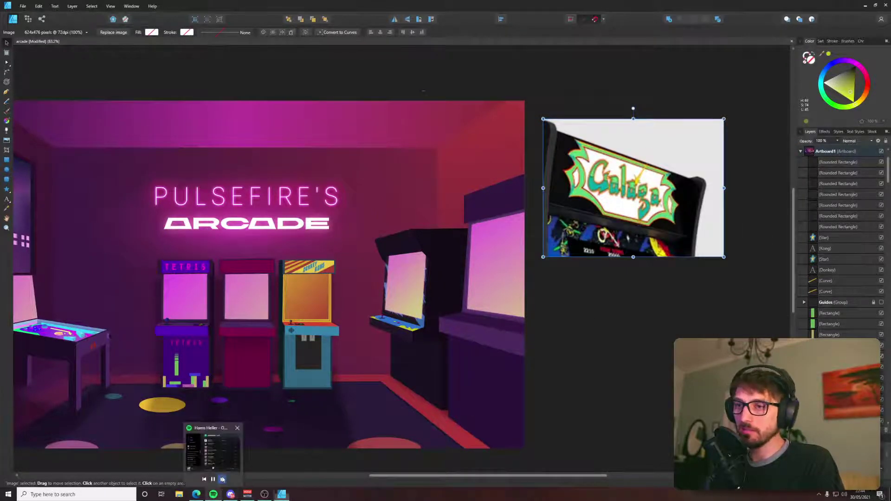
{"action": "left_click", "coordinate": [222, 480]}
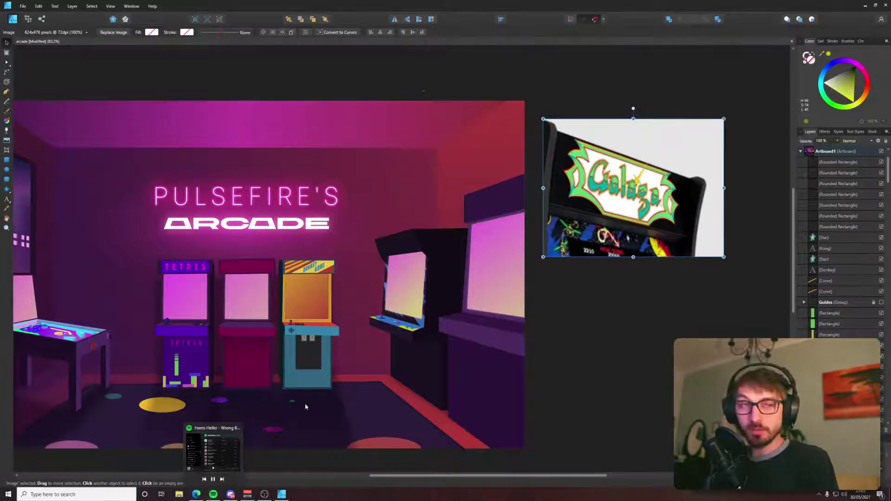
Move the Galaga reference image down beside the artboard, roughly level with the black cabinet's header and screen.
{"action": "scroll", "coordinate": [555, 290], "scroll_direction": "up", "scroll_amount": 1}
{"action": "scroll", "coordinate": [555, 291], "scroll_direction": "up", "scroll_amount": 2}
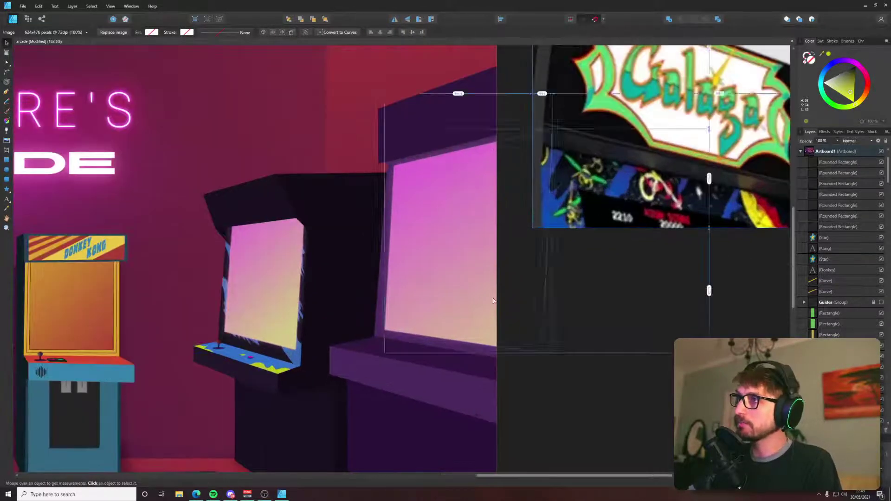
{"action": "scroll", "coordinate": [508, 323], "scroll_direction": "down", "scroll_amount": 2}
{"action": "left_click_drag", "start_coordinate": [608, 224], "coordinate": [602, 275]}
Start a Pen outline of the Galaga sign with a straight slanted top edge just below the black cabinet header's upper edge.
{"action": "key", "text": "p"}
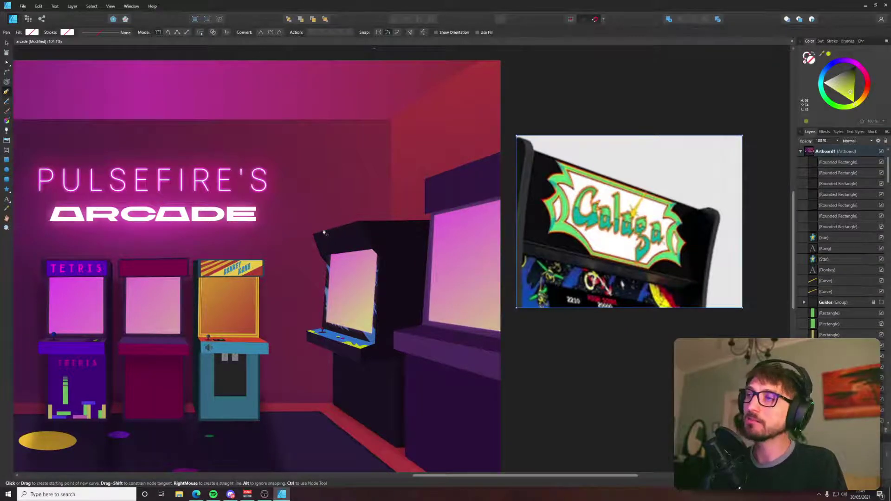
{"action": "scroll", "coordinate": [326, 232], "scroll_direction": "up", "scroll_amount": 5, "text": "ctrl"}
{"action": "left_click", "coordinate": [306, 255]}
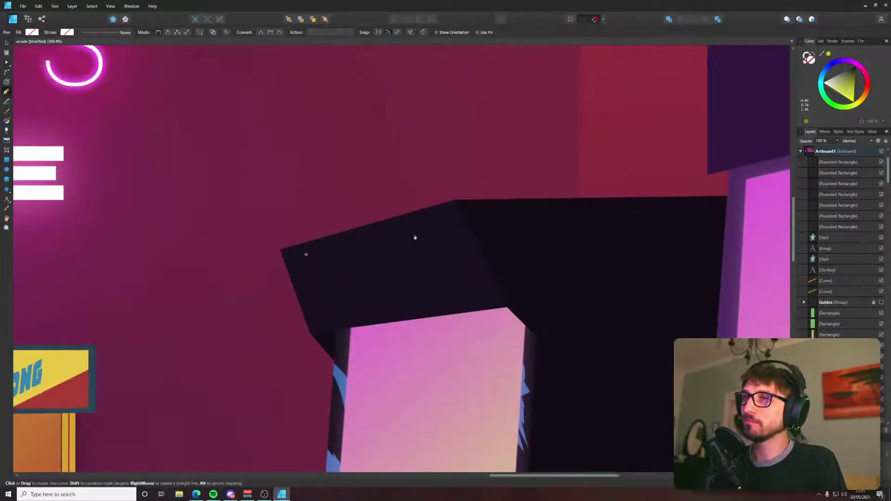
{"action": "left_click", "coordinate": [434, 223]}
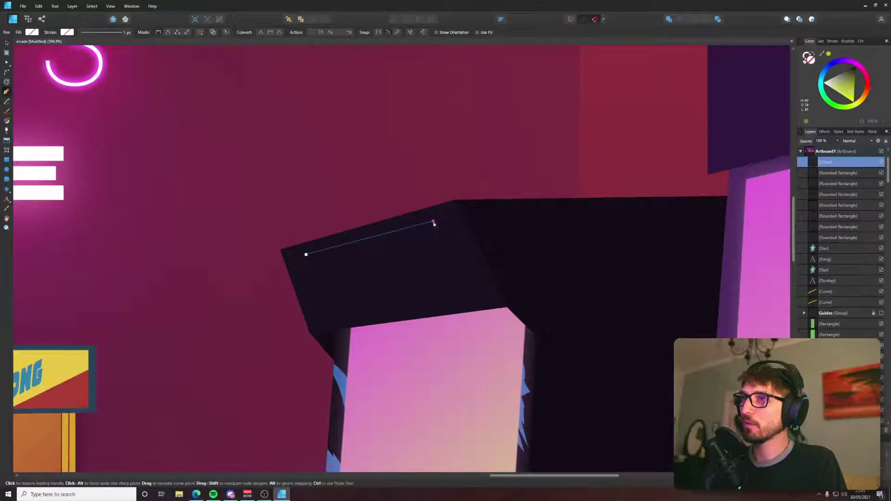
{"action": "scroll", "coordinate": [434, 224], "scroll_direction": "down", "scroll_amount": 9, "text": "ctrl"}
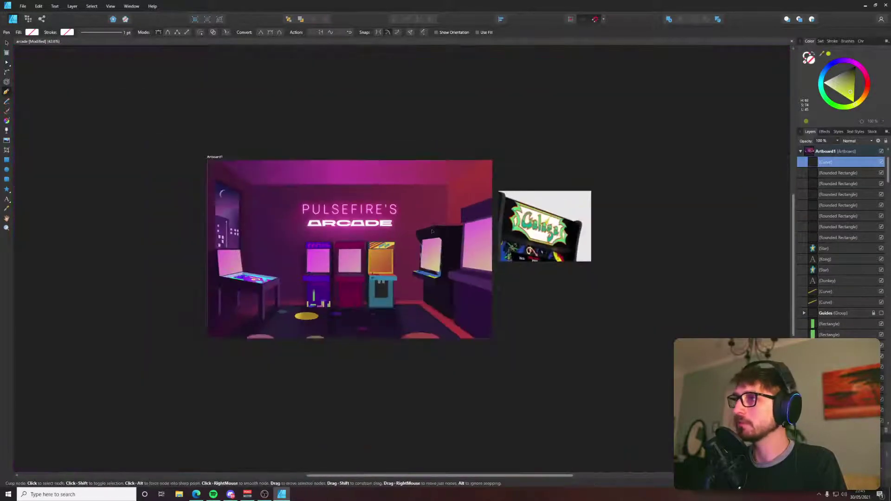
{"action": "scroll", "coordinate": [432, 231], "scroll_direction": "up", "scroll_amount": 4, "text": "ctrl"}
{"action": "scroll", "coordinate": [432, 231], "scroll_direction": "up", "scroll_amount": 3, "text": "ctrl"}
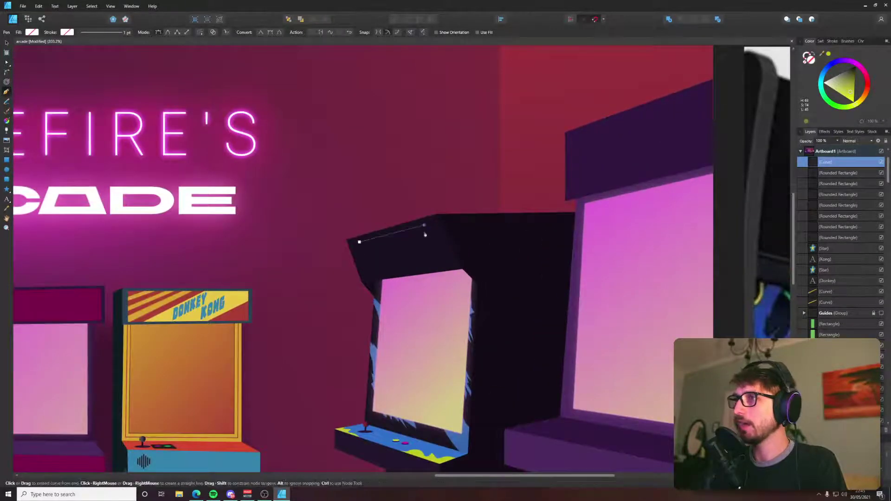
Extend the sign outline down its right side with the first curved spike, following the Galaga reference image.
{"action": "scroll", "coordinate": [422, 239], "scroll_direction": "down", "scroll_amount": 6, "text": "ctrl"}
{"action": "scroll", "coordinate": [427, 241], "scroll_direction": "up", "scroll_amount": 9, "text": "ctrl"}
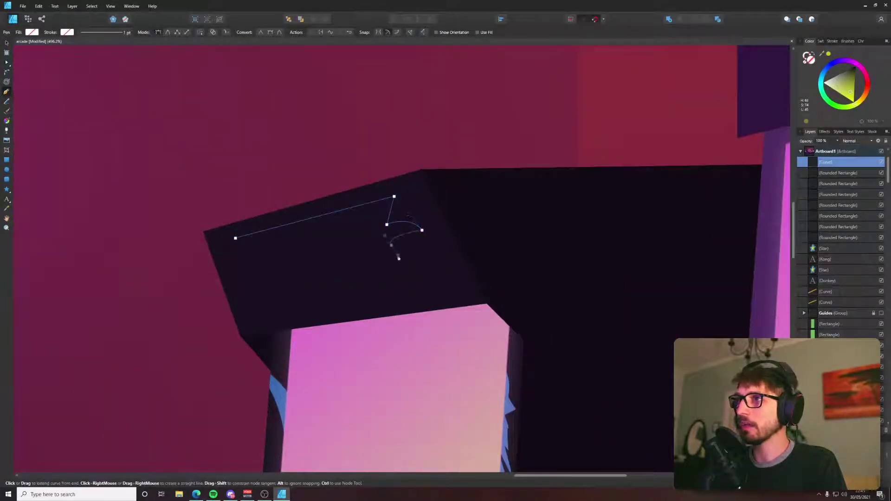
{"action": "scroll", "coordinate": [399, 256], "scroll_direction": "down", "scroll_amount": 3, "text": "ctrl"}
{"action": "scroll", "coordinate": [405, 236], "scroll_direction": "down", "scroll_amount": 3, "text": "ctrl"}
{"action": "scroll", "coordinate": [330, 260], "scroll_direction": "right", "scroll_amount": 4}
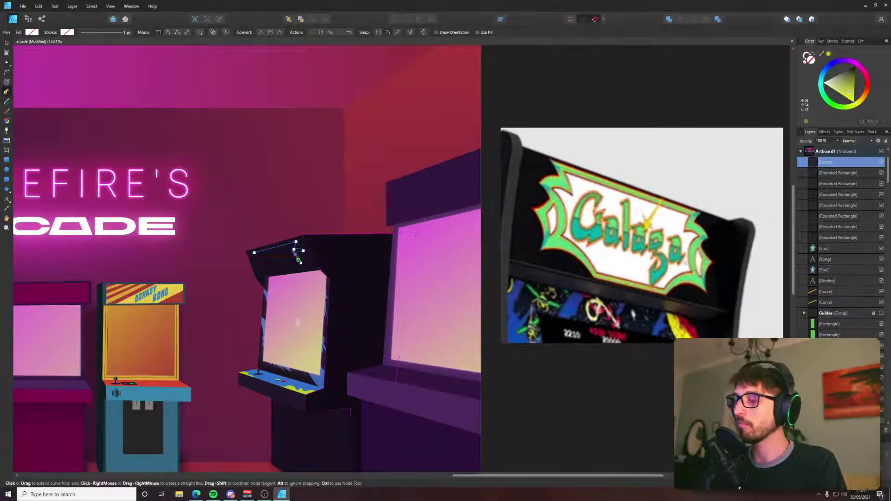
{"action": "key", "text": "Escape"}
{"action": "scroll", "coordinate": [294, 261], "scroll_direction": "up", "scroll_amount": 4, "text": "ctrl"}
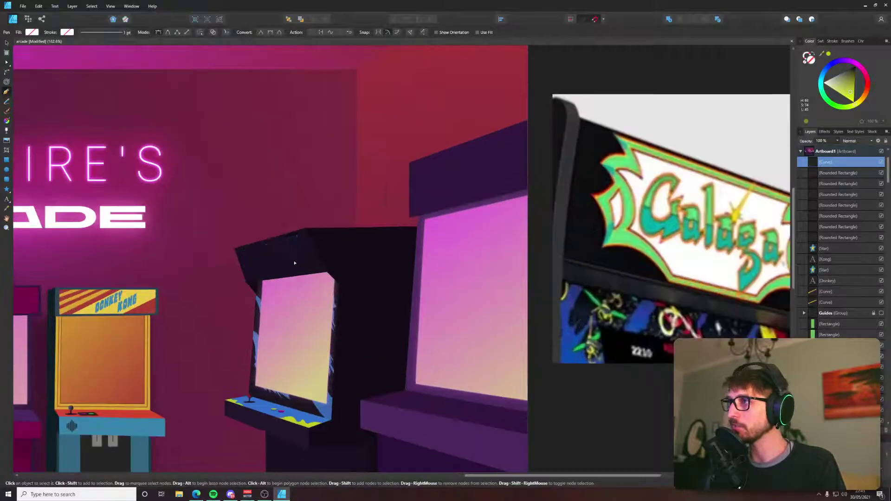
{"action": "key", "text": "a"}
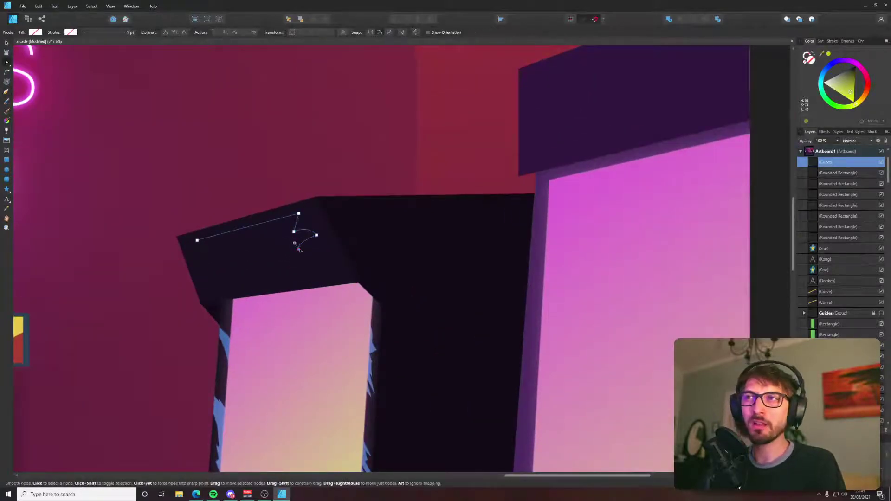
{"action": "key", "text": "p"}
{"action": "scroll", "coordinate": [308, 256], "scroll_direction": "down", "scroll_amount": 4, "text": "ctrl"}
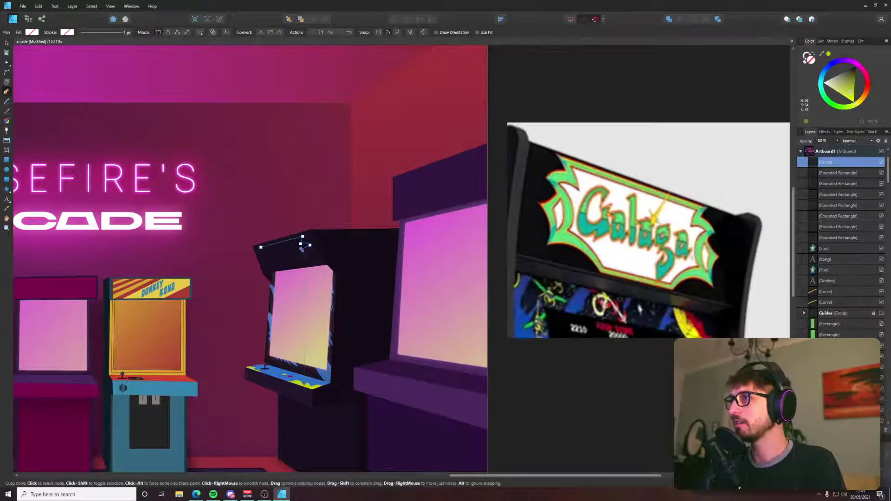
Add the lower curved spikes on the sign outline's right side and draw its straight bottom edge back toward the left.
{"action": "scroll", "coordinate": [305, 255], "scroll_direction": "up", "scroll_amount": 4}
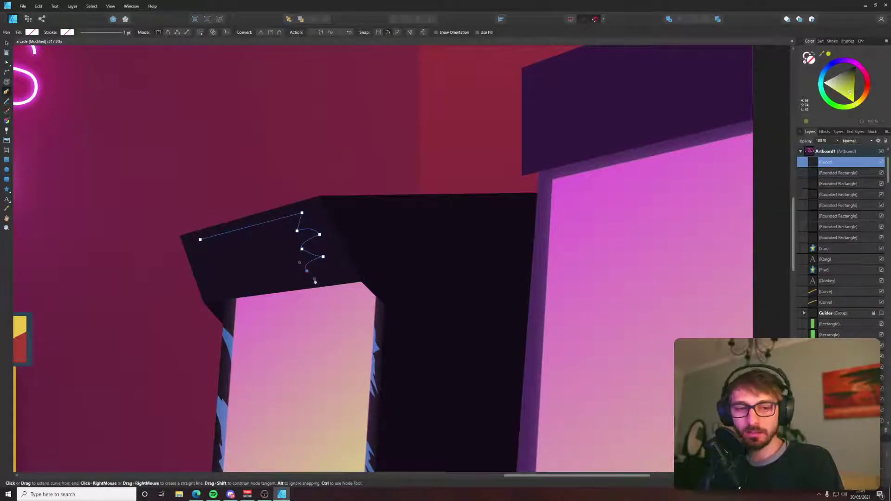
{"action": "scroll", "coordinate": [316, 281], "scroll_direction": "down", "scroll_amount": 5}
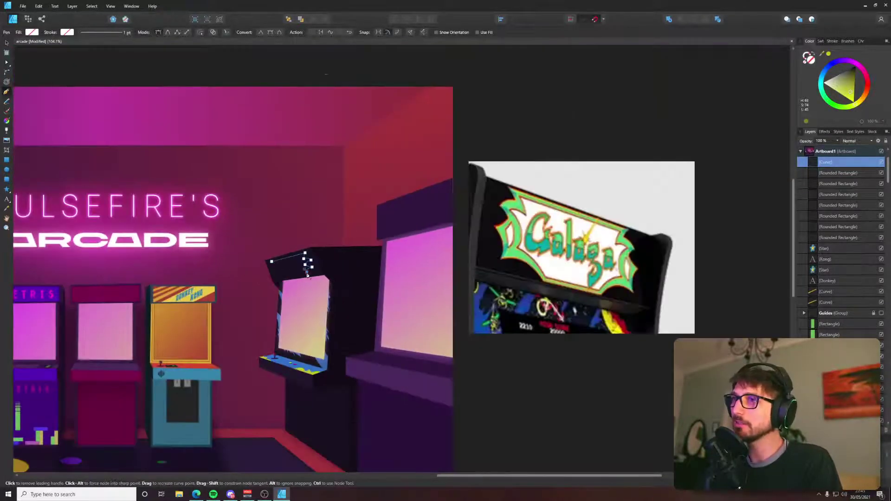
{"action": "scroll", "coordinate": [307, 276], "scroll_direction": "up", "scroll_amount": 4}
{"action": "left_click_drag", "start_coordinate": [293, 277], "coordinate": [295, 285]}
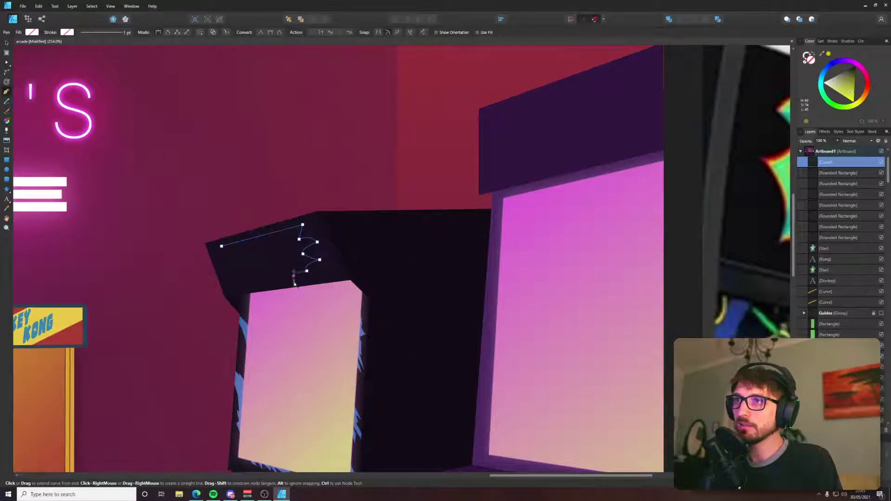
{"action": "scroll", "coordinate": [294, 282], "scroll_direction": "down", "scroll_amount": 4}
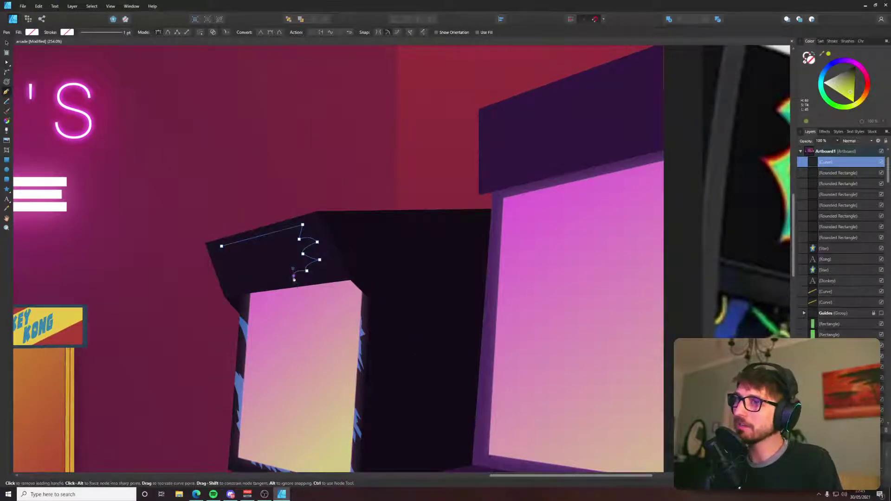
{"action": "scroll", "coordinate": [275, 286], "scroll_direction": "up", "scroll_amount": 4}
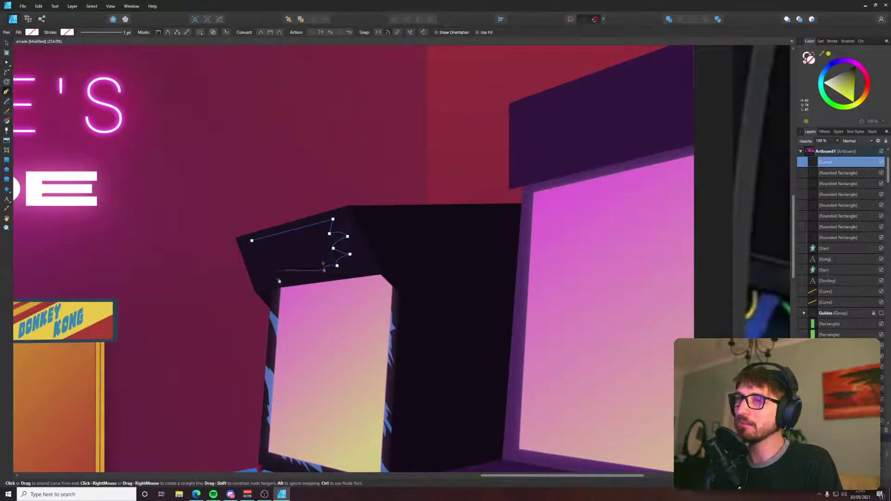
{"action": "left_click", "coordinate": [278, 280]}
Draw the curved spikes up the sign outline's left side and close the path at the start of its top edge.
{"action": "scroll", "coordinate": [278, 280], "scroll_direction": "up", "scroll_amount": 2}
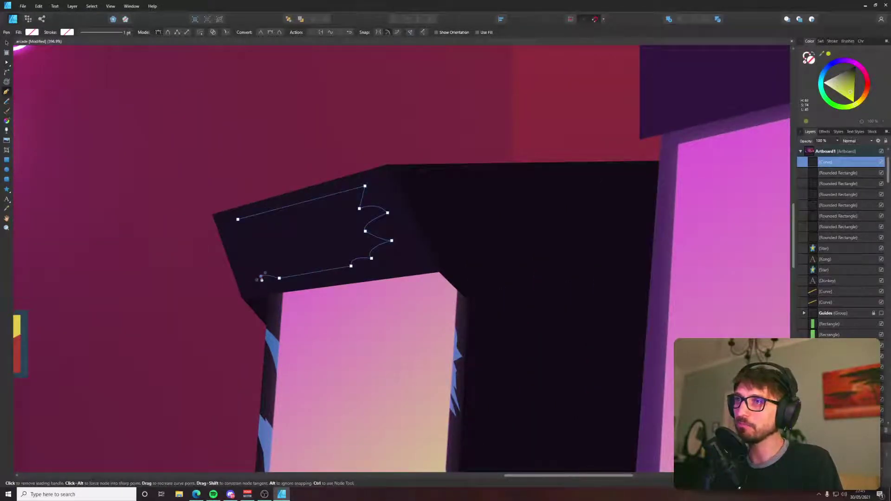
{"action": "left_click", "coordinate": [261, 277]}
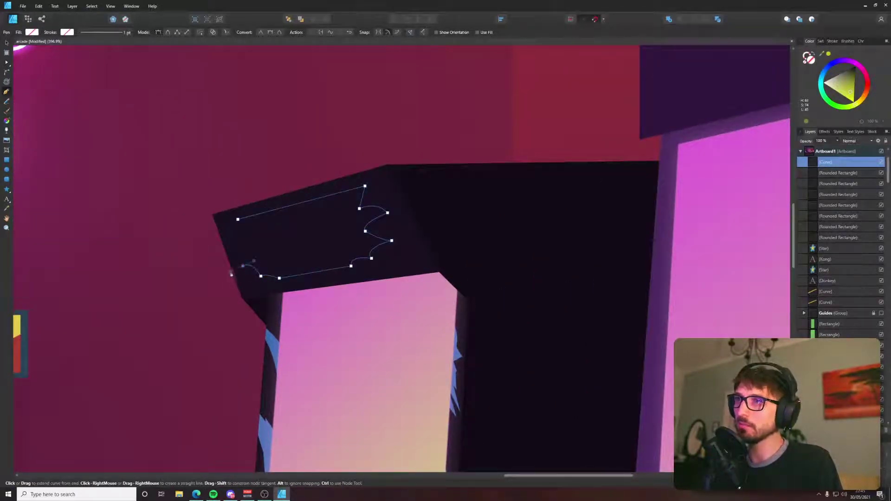
{"action": "left_click_drag", "start_coordinate": [232, 275], "coordinate": [231, 274]}
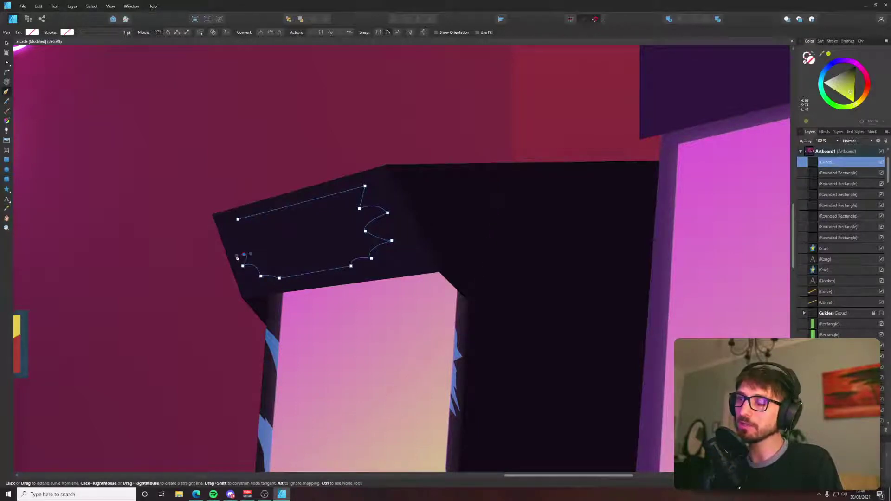
{"action": "key", "text": "a"}
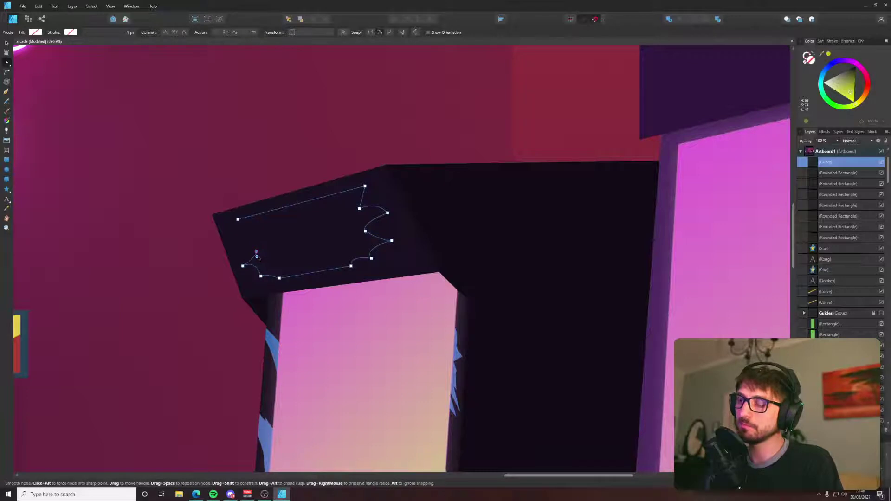
{"action": "key", "text": "p"}
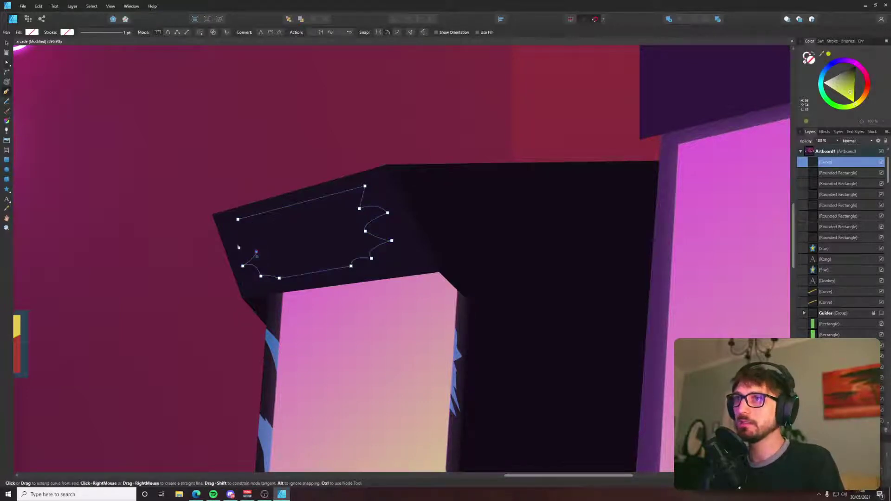
{"action": "left_click", "coordinate": [257, 251]}
{"action": "left_click", "coordinate": [230, 244]}
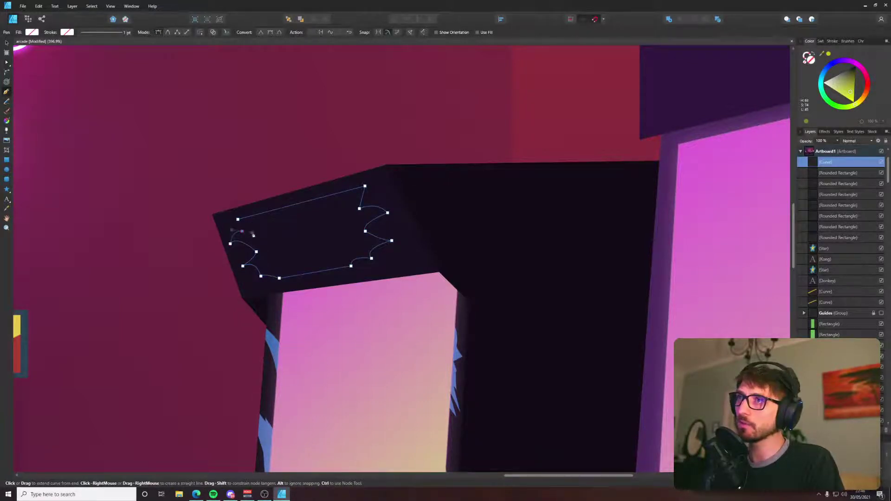
{"action": "left_click", "coordinate": [238, 219]}
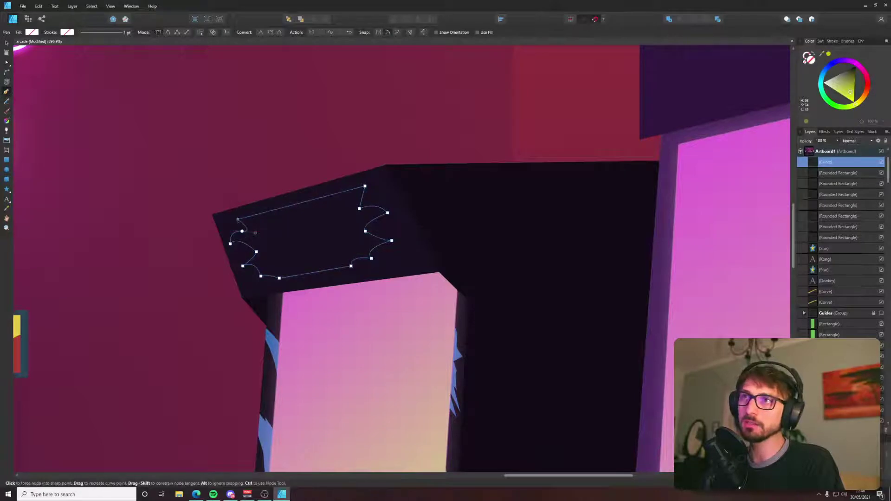
Adjust the two ends of the sign outline's slanted top edge with the Node tool.
{"action": "key", "text": "a"}
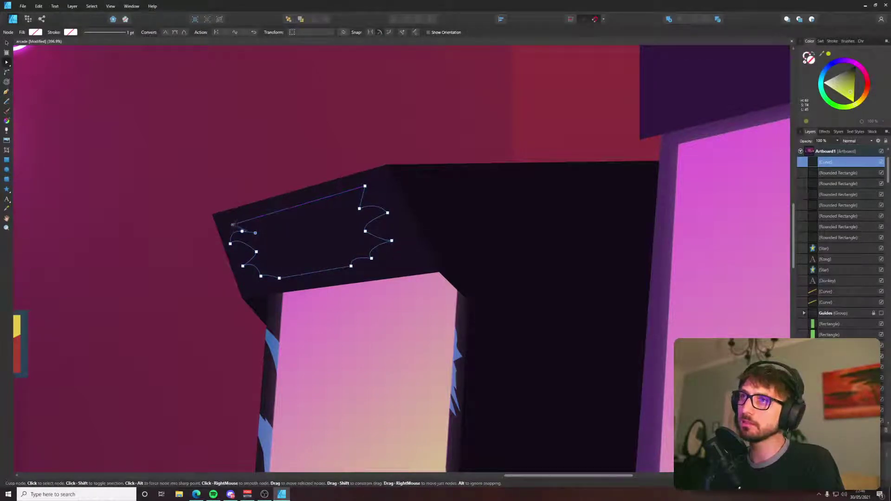
{"action": "key", "text": "p"}
{"action": "key", "text": "a"}
{"action": "left_click_drag", "start_coordinate": [232, 225], "coordinate": [240, 221]}
{"action": "left_click_drag", "start_coordinate": [365, 186], "coordinate": [366, 187]}
Reshape the left-side spikes by moving the node below the top-left corner outward and raising the notch node slightly.
{"action": "left_click", "coordinate": [241, 233]}
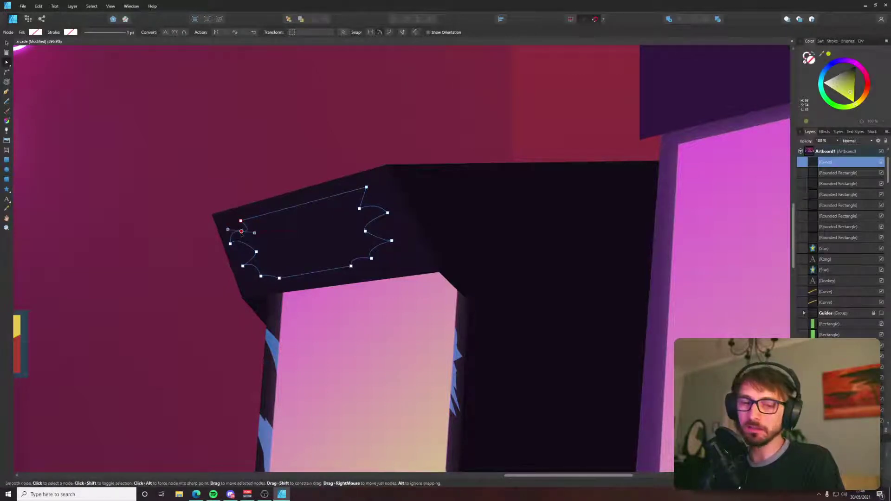
{"action": "left_click", "coordinate": [230, 244]}
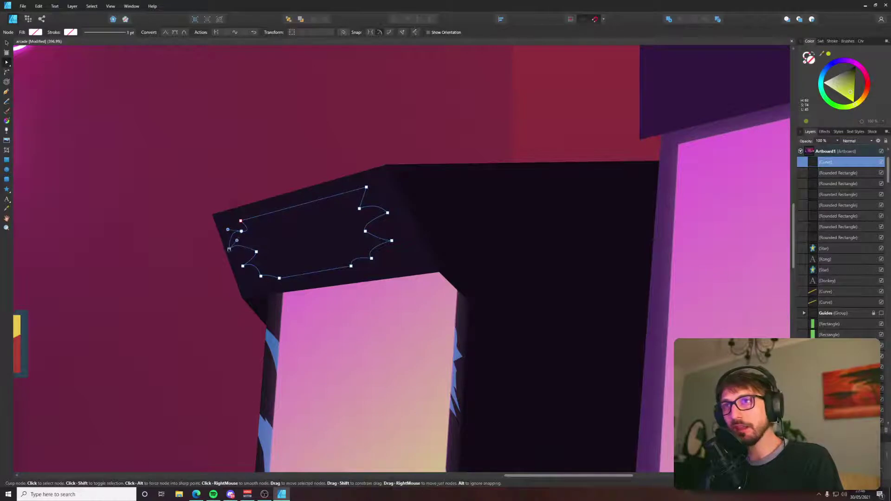
{"action": "scroll", "coordinate": [236, 236], "scroll_direction": "up", "scroll_amount": 4}
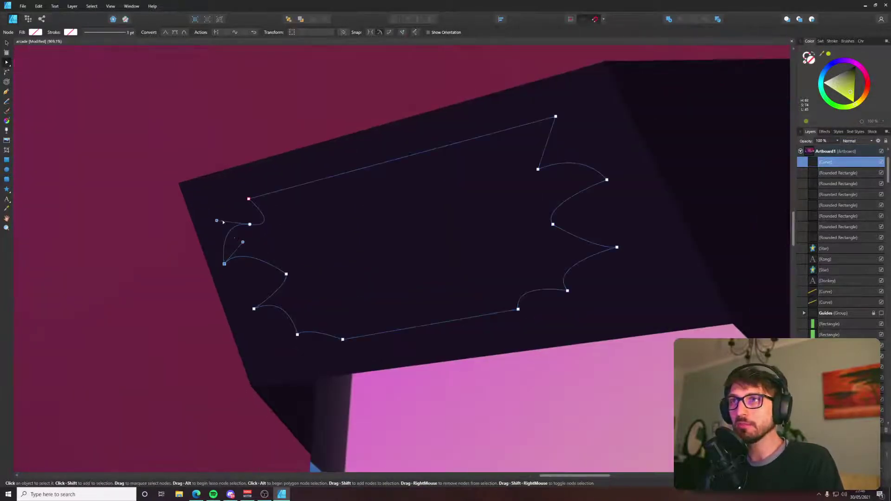
{"action": "left_click", "coordinate": [250, 224]}
{"action": "left_click_drag", "start_coordinate": [250, 225], "coordinate": [235, 228]}
{"action": "left_click_drag", "start_coordinate": [287, 274], "coordinate": [286, 271]}
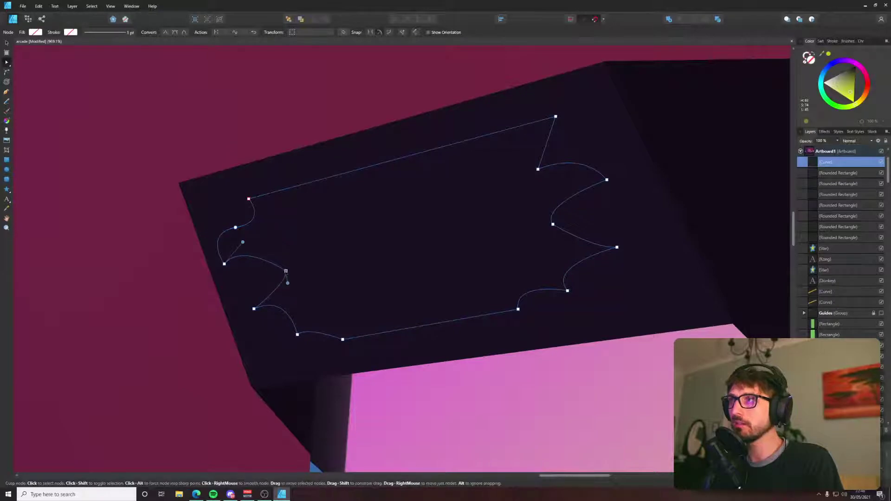
Fill the sign shape with bright green and give it a red stroke, matching the Galaga reference.
{"action": "scroll", "coordinate": [402, 276], "scroll_direction": "down", "scroll_amount": 8}
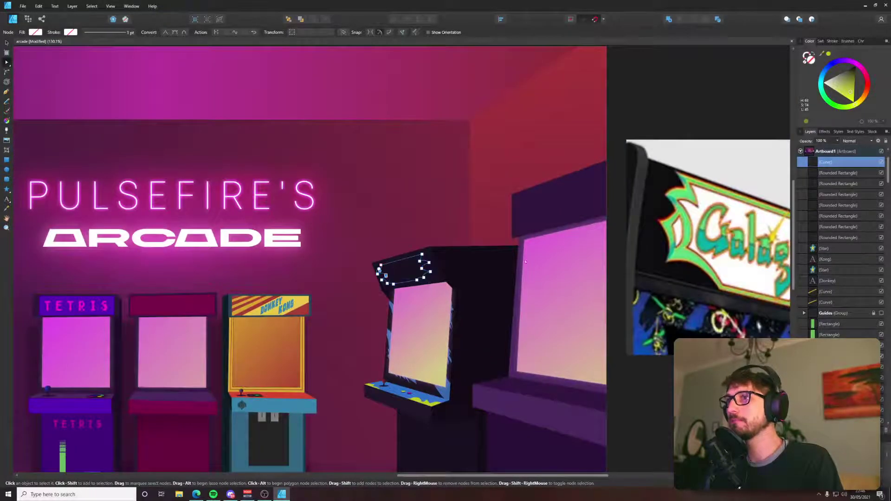
{"action": "scroll", "coordinate": [526, 262], "scroll_direction": "right", "scroll_amount": 5}
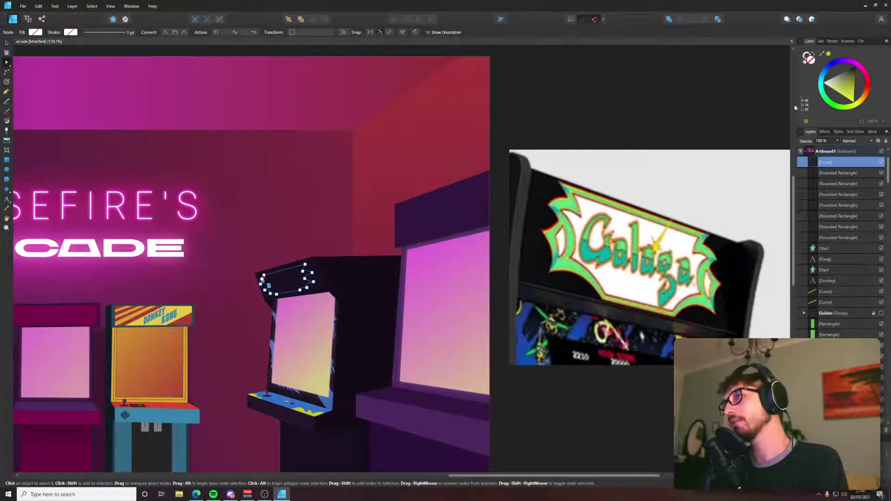
{"action": "left_click_drag", "start_coordinate": [839, 109], "coordinate": [818, 100]}
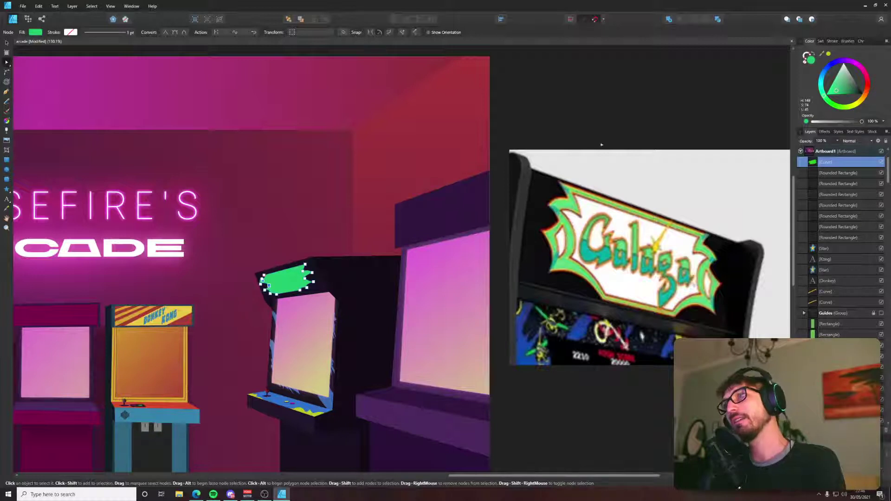
{"action": "left_click", "coordinate": [807, 55]}
{"action": "left_click", "coordinate": [856, 82]}
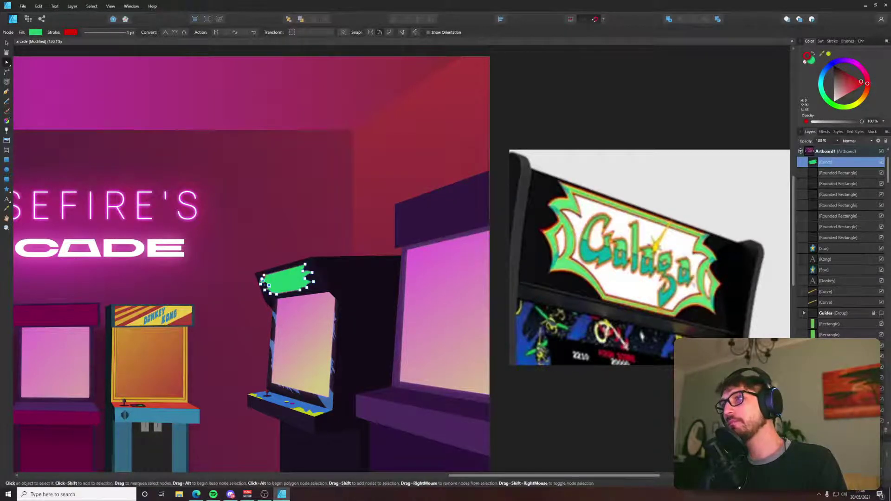
Smooth the notch between the sign's right-hand spikes and pull the lower-left spike's tip farther outward.
{"action": "scroll", "coordinate": [254, 291], "scroll_direction": "up", "scroll_amount": 8}
{"action": "key", "text": "p"}
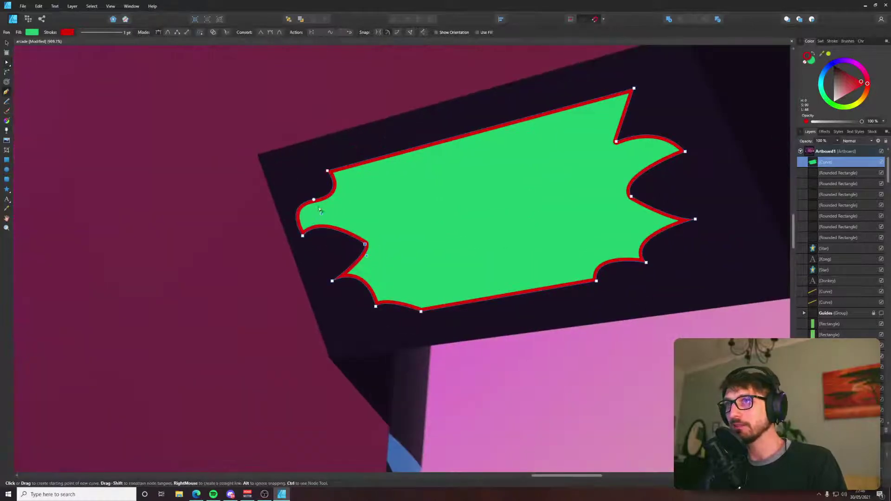
{"action": "key", "text": "a"}
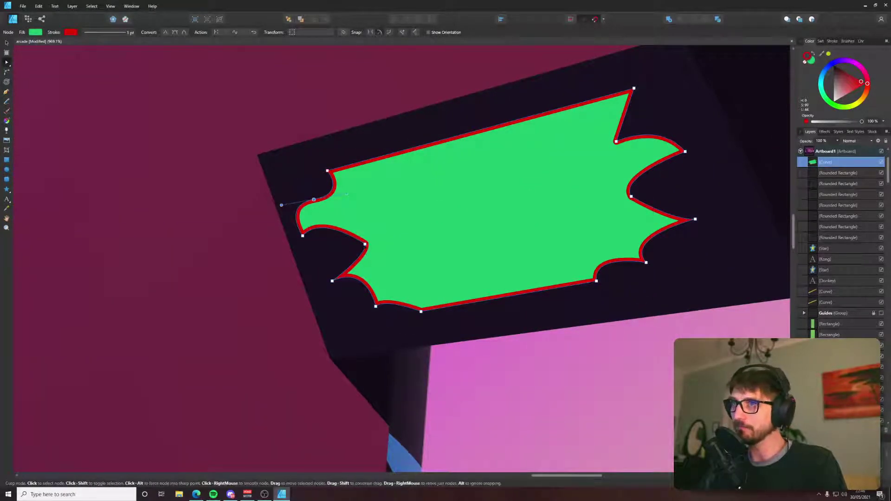
{"action": "left_click", "coordinate": [631, 196]}
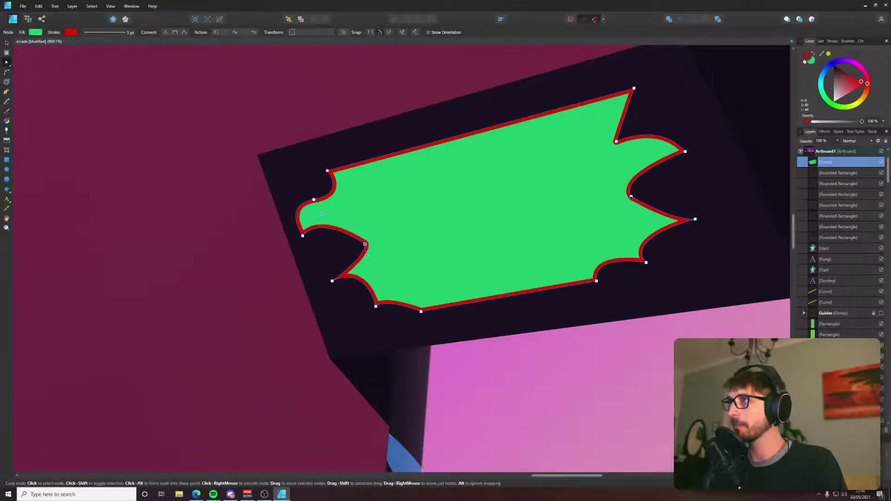
{"action": "left_click", "coordinate": [175, 33]}
{"action": "left_click_drag", "start_coordinate": [333, 281], "coordinate": [328, 287]}
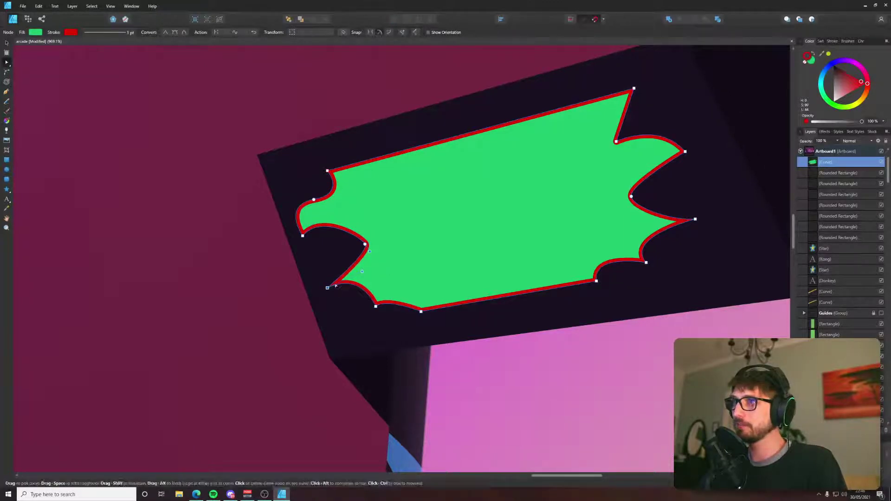
Arch the small curve at the left end of the sign's bottom edge and round the left-side notch more.
{"action": "left_click", "coordinate": [421, 311]}
{"action": "left_click_drag", "start_coordinate": [387, 298], "coordinate": [403, 282]}
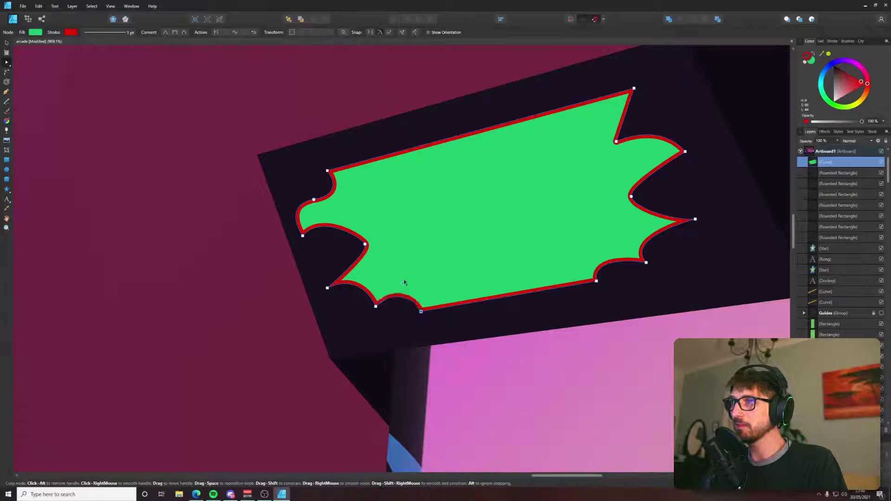
{"action": "left_click", "coordinate": [365, 244]}
{"action": "left_click_drag", "start_coordinate": [366, 254], "coordinate": [368, 263]}
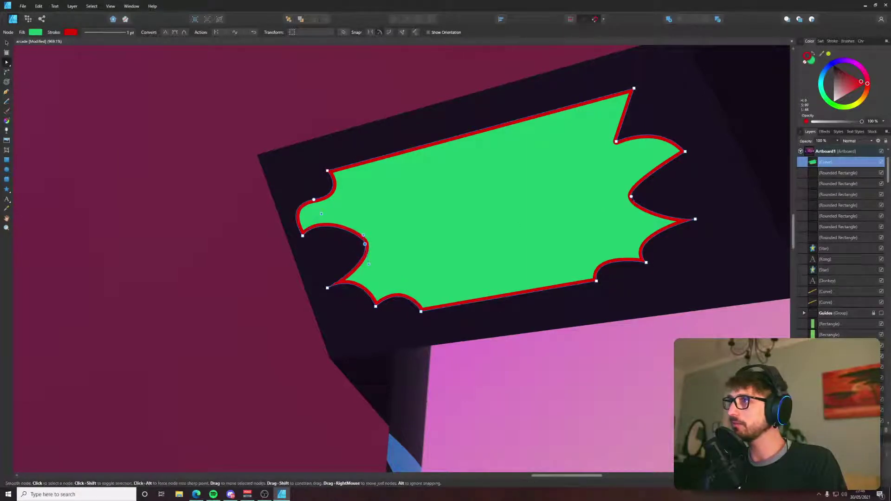
Start a Pen outline for the sign's inner panel, drawing its left side with a sharp inward spike and two curves, following the reference.
{"action": "key", "text": "ctrl+0"}
{"action": "scroll", "coordinate": [618, 177], "scroll_direction": "down", "scroll_amount": 3}
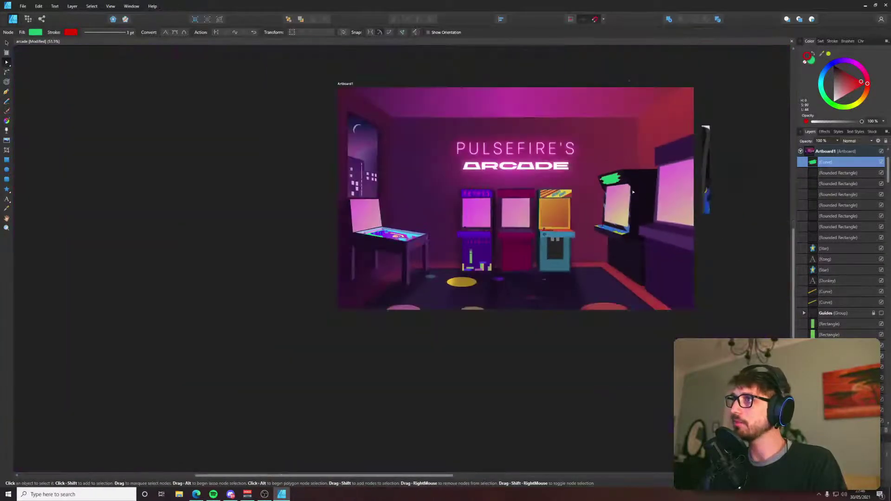
{"action": "left_click", "coordinate": [736, 92]}
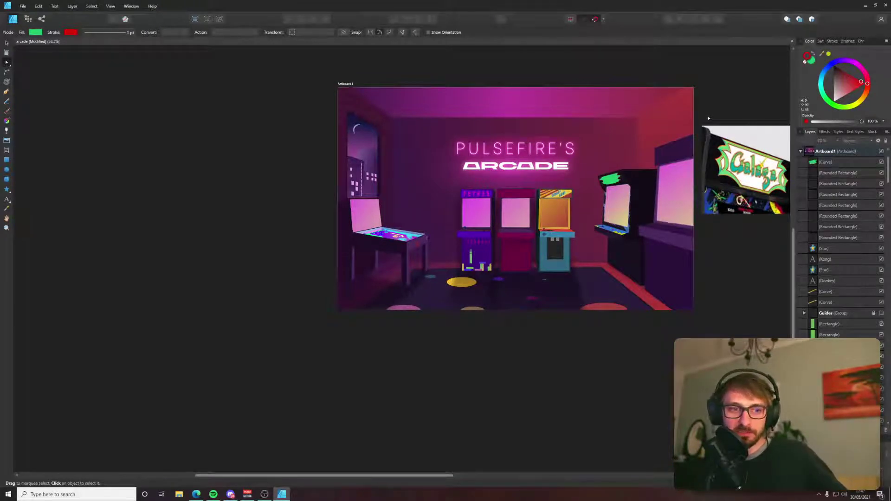
{"action": "left_click_drag", "start_coordinate": [720, 110], "coordinate": [583, 180]}
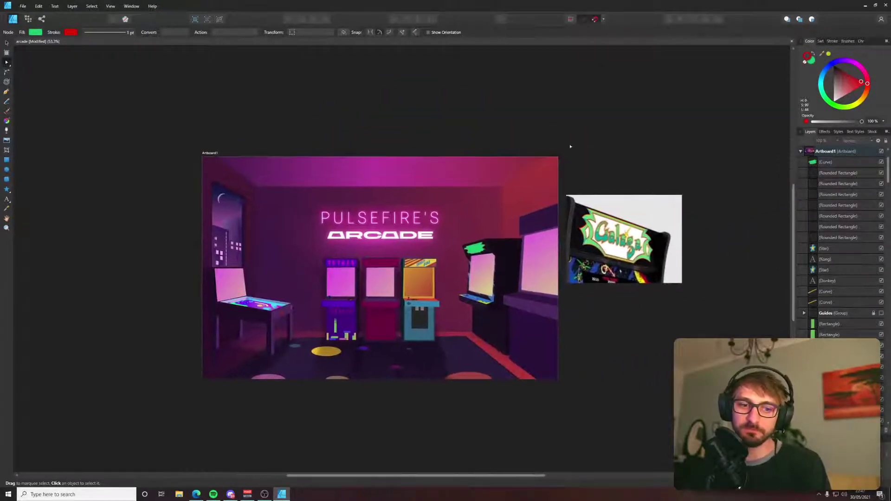
{"action": "scroll", "coordinate": [579, 233], "scroll_direction": "up", "scroll_amount": 5}
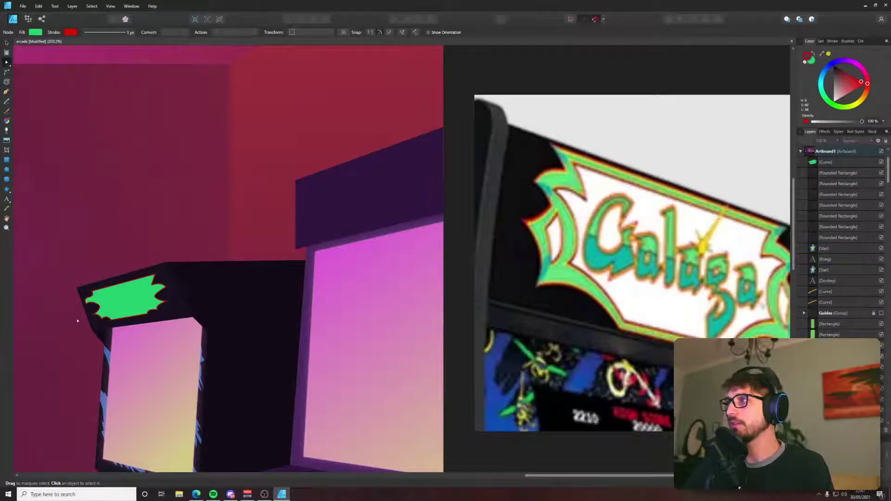
{"action": "scroll", "coordinate": [78, 321], "scroll_direction": "up", "scroll_amount": 2}
{"action": "scroll", "coordinate": [100, 326], "scroll_direction": "down", "scroll_amount": 4}
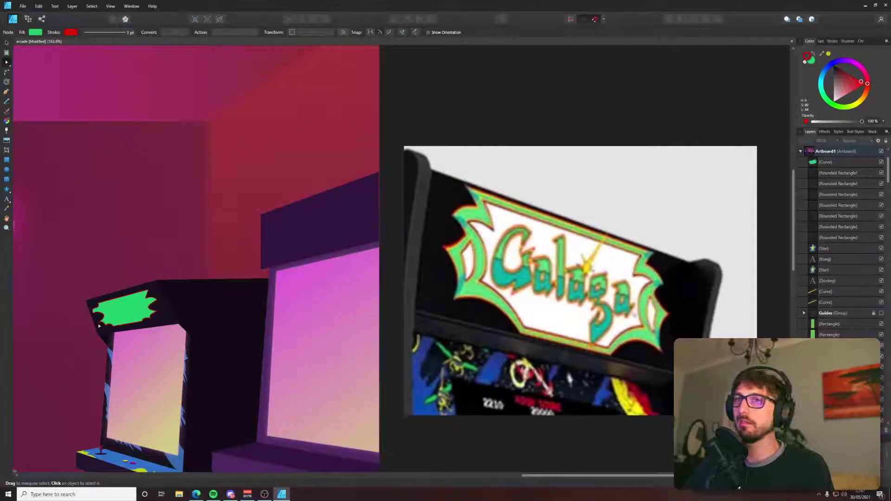
{"action": "key", "text": "p"}
{"action": "scroll", "coordinate": [112, 311], "scroll_direction": "up", "scroll_amount": 5}
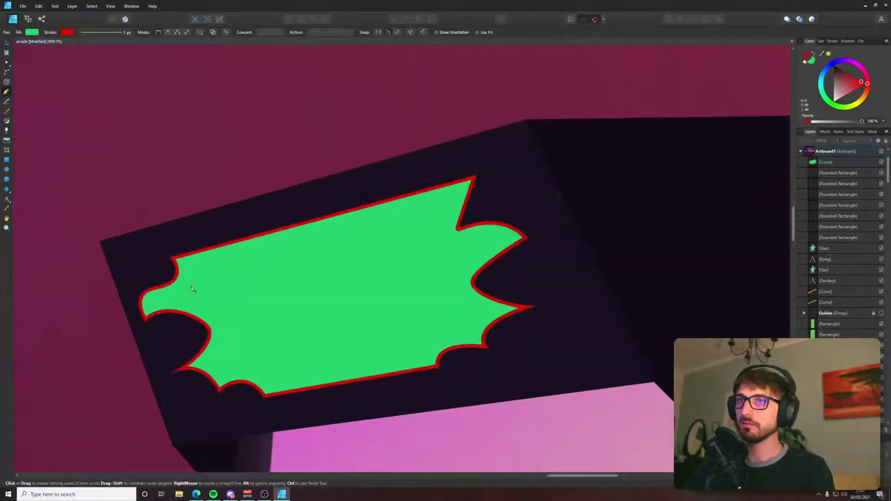
{"action": "left_click", "coordinate": [189, 268]}
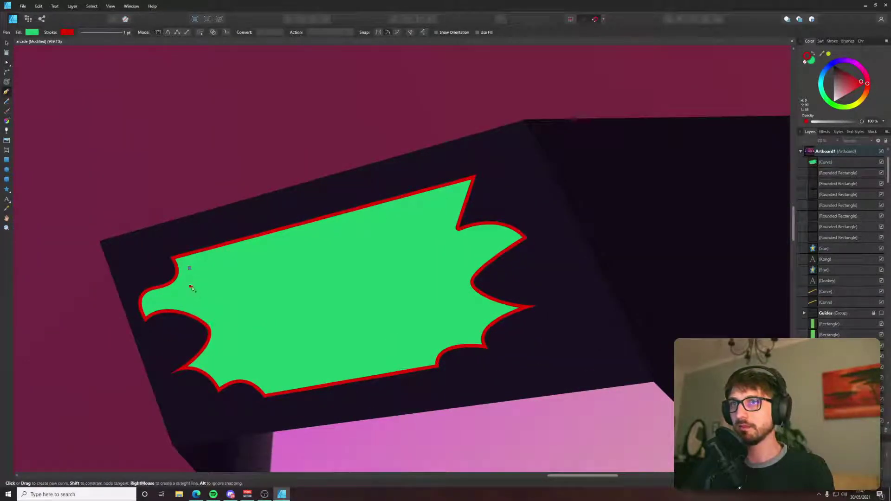
{"action": "left_click", "coordinate": [201, 294]}
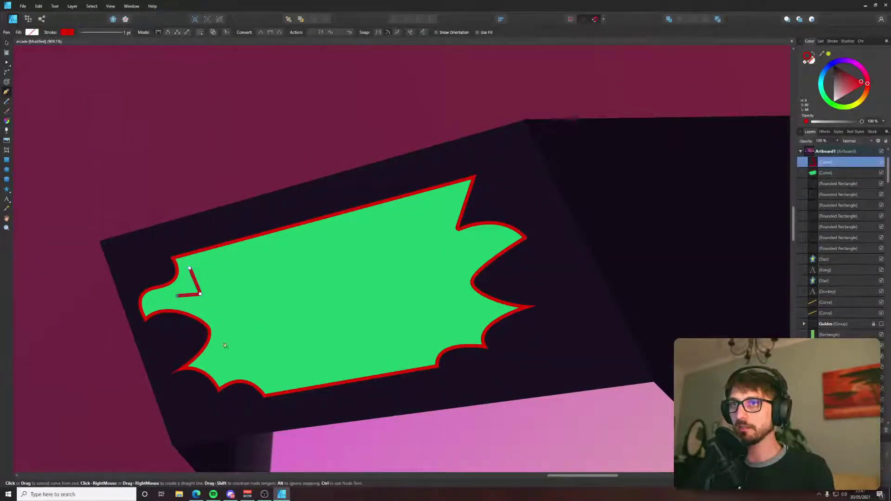
{"action": "left_click_drag", "start_coordinate": [225, 345], "coordinate": [214, 379]}
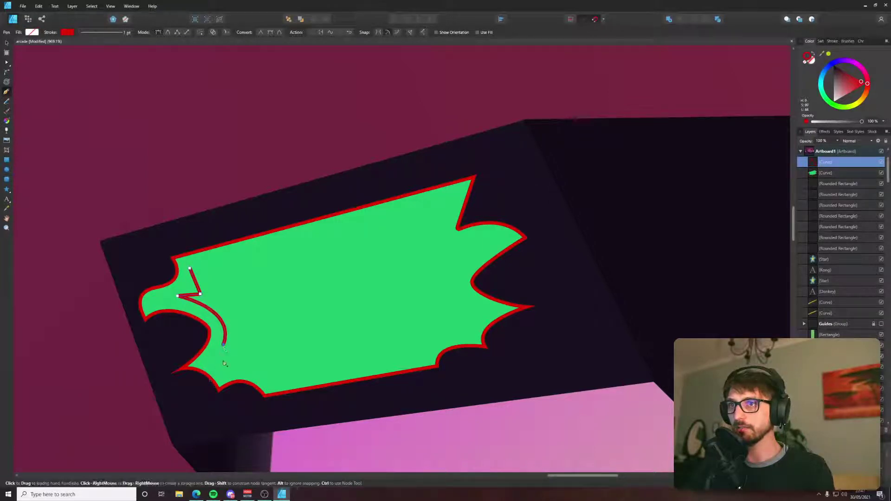
{"action": "left_click", "coordinate": [263, 378]}
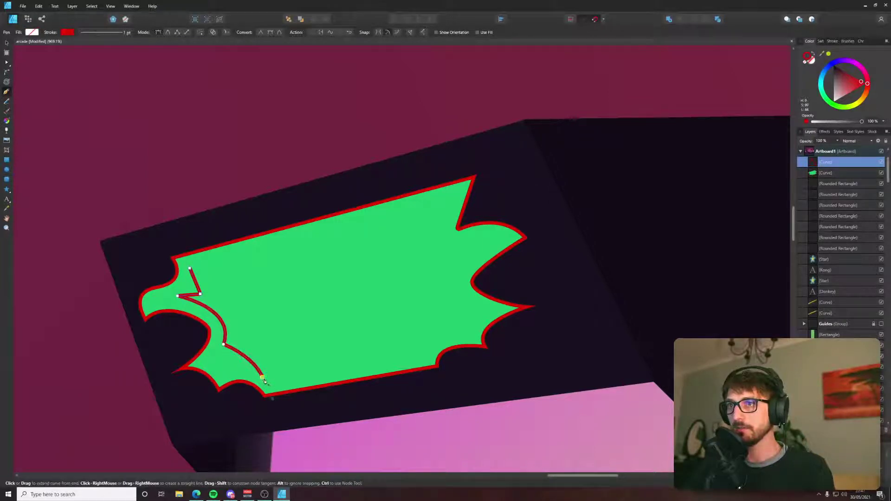
Extend the inner panel outline with a straight bottom edge and a curved lower-right spike, undoing the misplaced segment above it.
{"action": "left_click", "coordinate": [428, 350]}
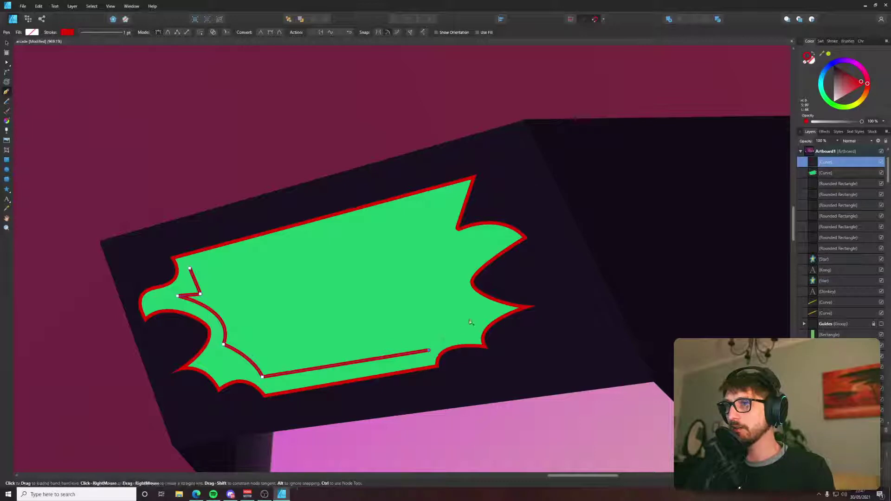
{"action": "left_click_drag", "start_coordinate": [458, 326], "coordinate": [477, 327]}
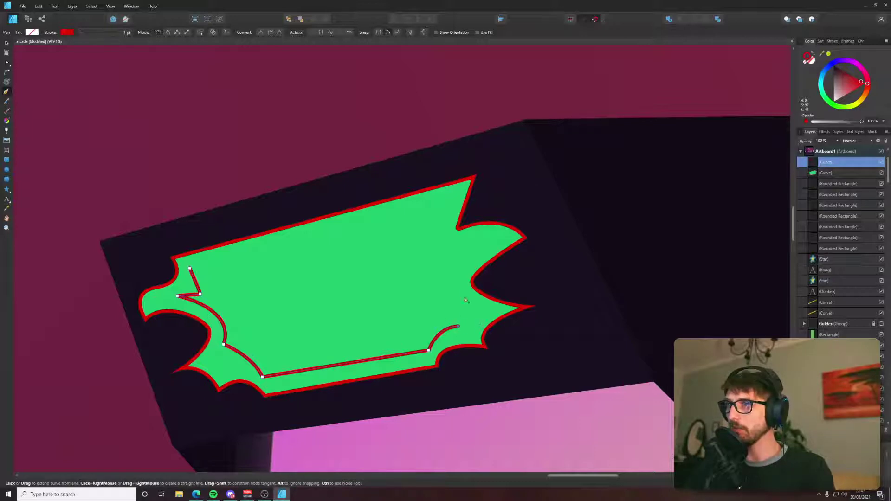
{"action": "left_click_drag", "start_coordinate": [465, 265], "coordinate": [478, 254]}
{"action": "key", "text": "ctrl+z"}
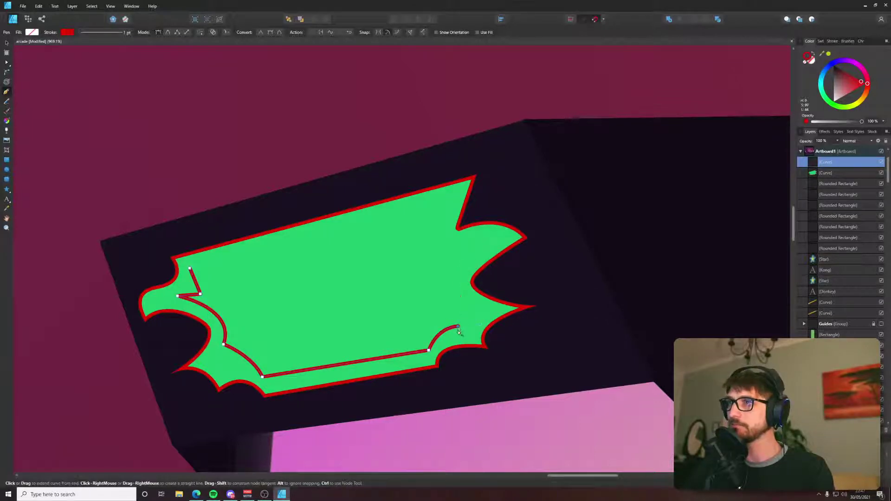
Complete the inner panel outline with two curves up the right side and a straight top edge back to the start.
{"action": "left_click", "coordinate": [451, 258]}
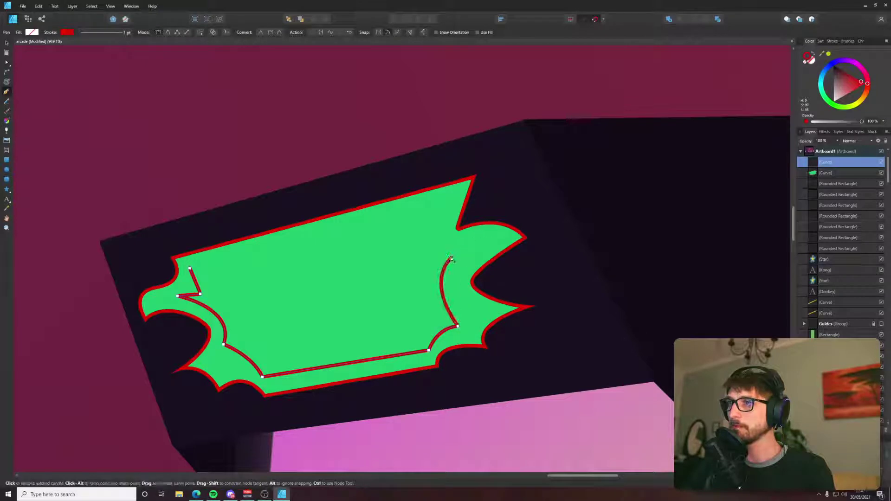
{"action": "left_click", "coordinate": [434, 210]}
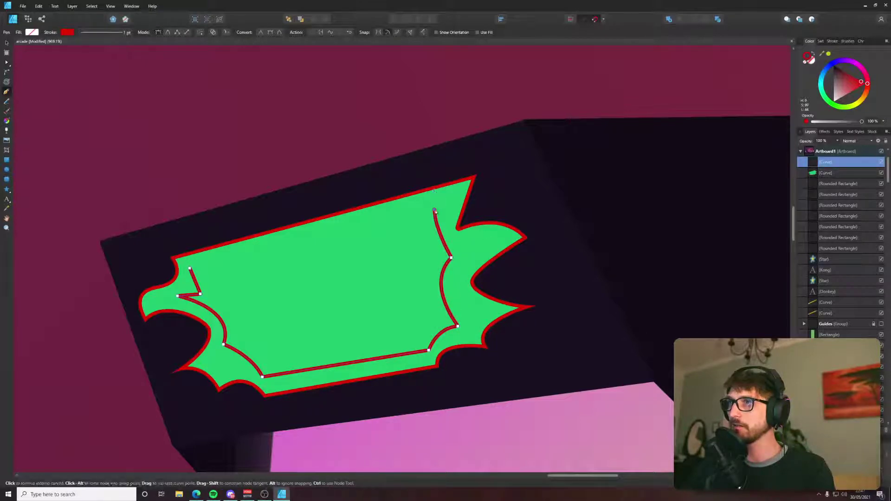
{"action": "left_click", "coordinate": [190, 269]}
{"action": "key", "text": "a"}
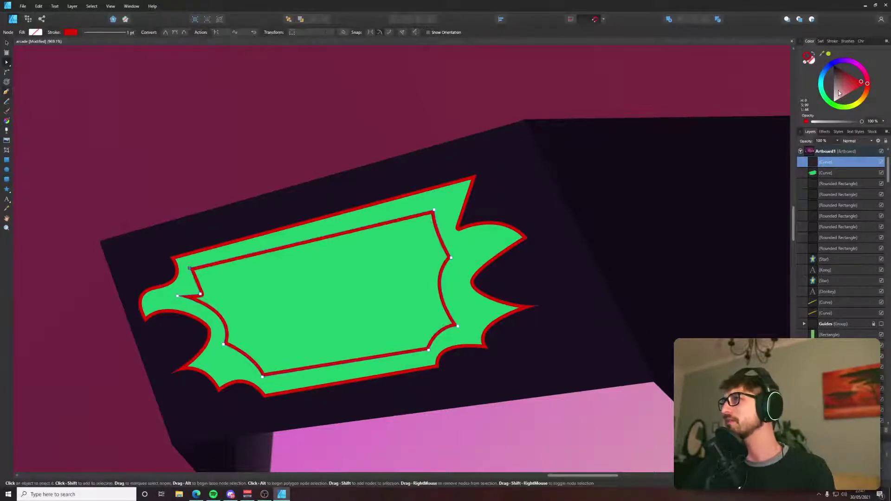
Fill the sign's inner panel with a very pale mint white, following the Galaga reference.
{"action": "scroll", "coordinate": [507, 301], "scroll_direction": "down", "scroll_amount": 5}
{"action": "scroll", "coordinate": [348, 254], "scroll_direction": "up", "scroll_amount": 3}
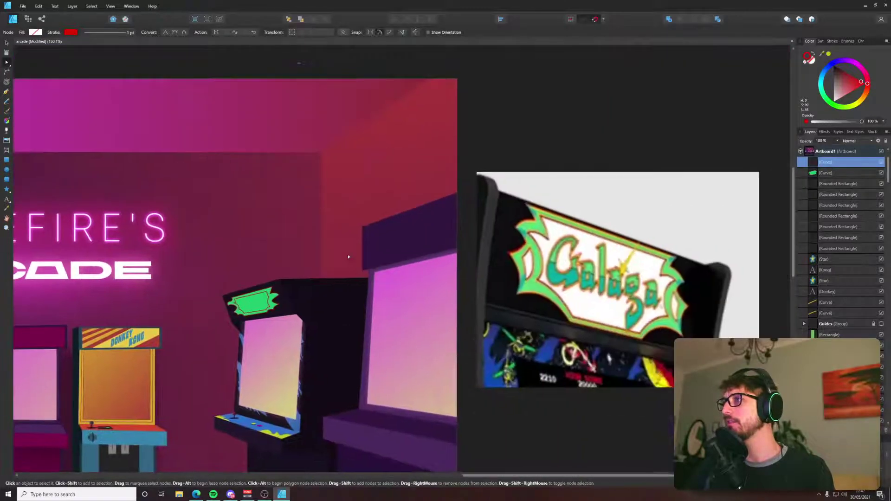
{"action": "scroll", "coordinate": [398, 254], "scroll_direction": "left", "scroll_amount": 2}
{"action": "scroll", "coordinate": [380, 354], "scroll_direction": "up", "scroll_amount": 3}
{"action": "scroll", "coordinate": [468, 339], "scroll_direction": "up", "scroll_amount": 3}
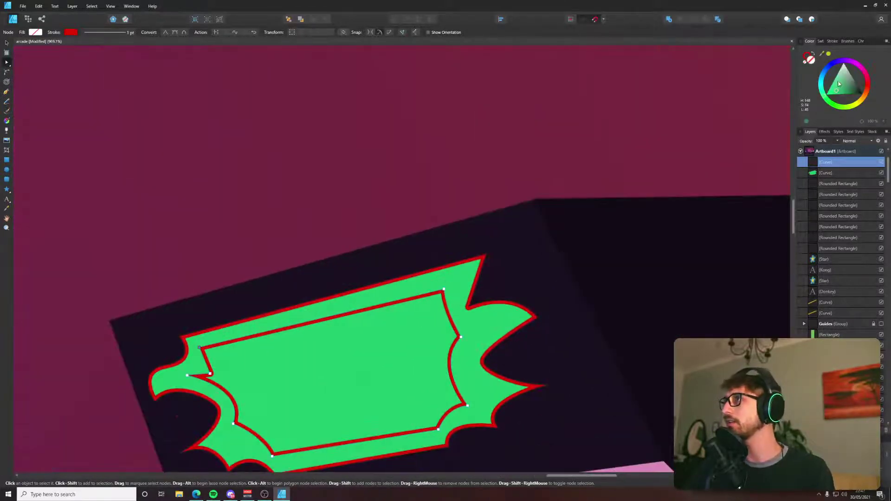
{"action": "left_click_drag", "start_coordinate": [839, 84], "coordinate": [840, 64]}
{"action": "scroll", "coordinate": [557, 139], "scroll_direction": "down", "scroll_amount": 3}
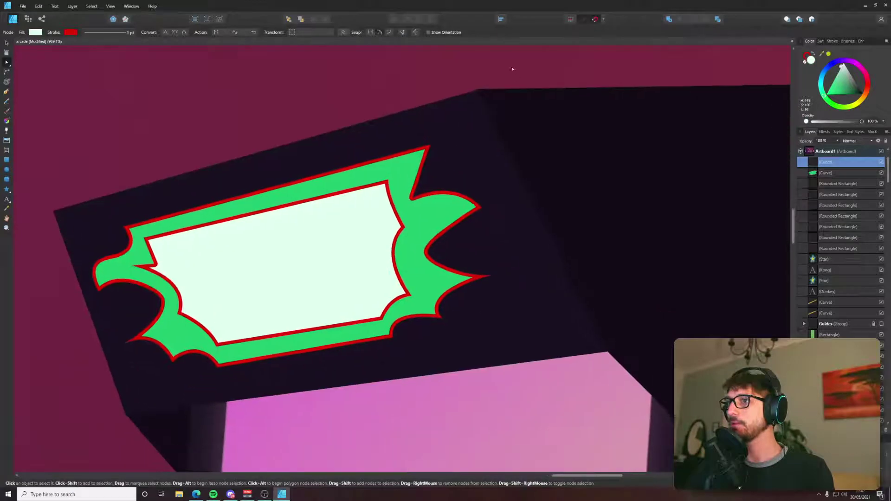
Raise the inner panel's upper-right corner slightly, push the right-hand point outward and deepen the curve between them.
{"action": "key", "text": "p"}
{"action": "key", "text": "a"}
{"action": "left_click_drag", "start_coordinate": [388, 182], "coordinate": [387, 177]}
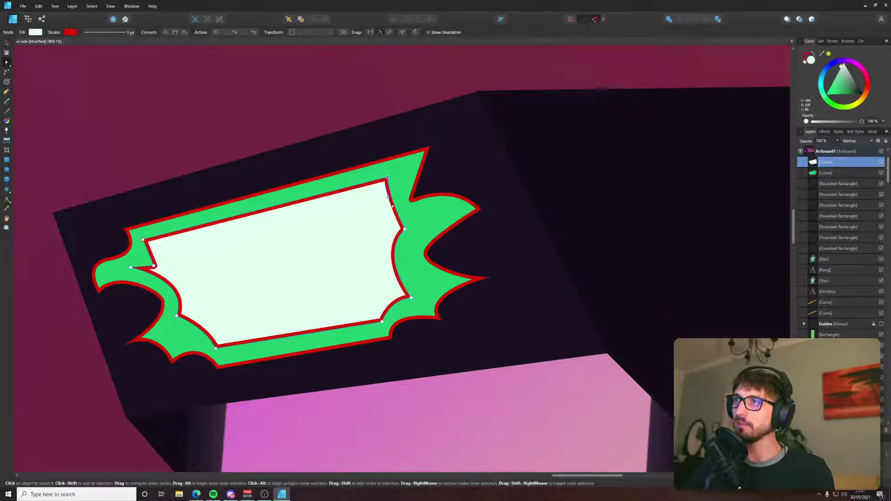
{"action": "left_click", "coordinate": [407, 229]}
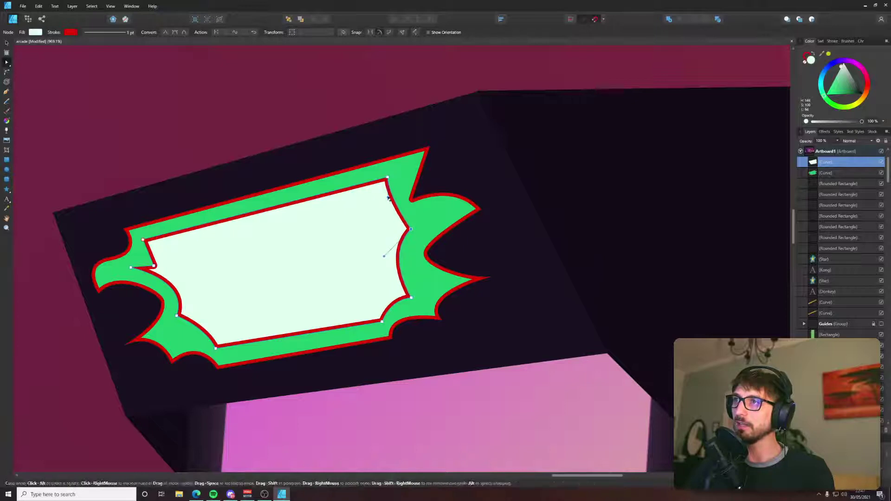
{"action": "left_click_drag", "start_coordinate": [388, 196], "coordinate": [378, 224]}
{"action": "scroll", "coordinate": [313, 94], "scroll_direction": "down", "scroll_amount": 2}
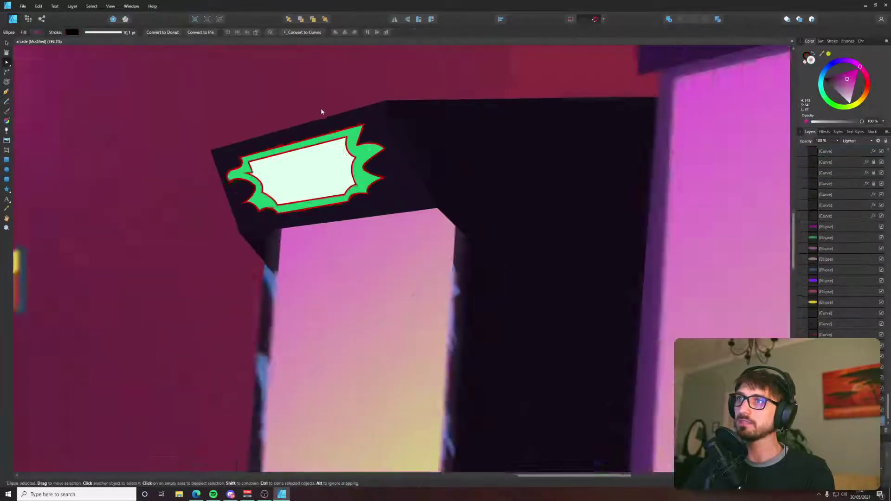
Pull the sharp notch on the inner panel's left side farther into the panel.
{"action": "scroll", "coordinate": [323, 114], "scroll_direction": "down", "scroll_amount": 3}
{"action": "scroll", "coordinate": [320, 122], "scroll_direction": "up", "scroll_amount": 5}
{"action": "scroll", "coordinate": [318, 126], "scroll_direction": "up", "scroll_amount": 1}
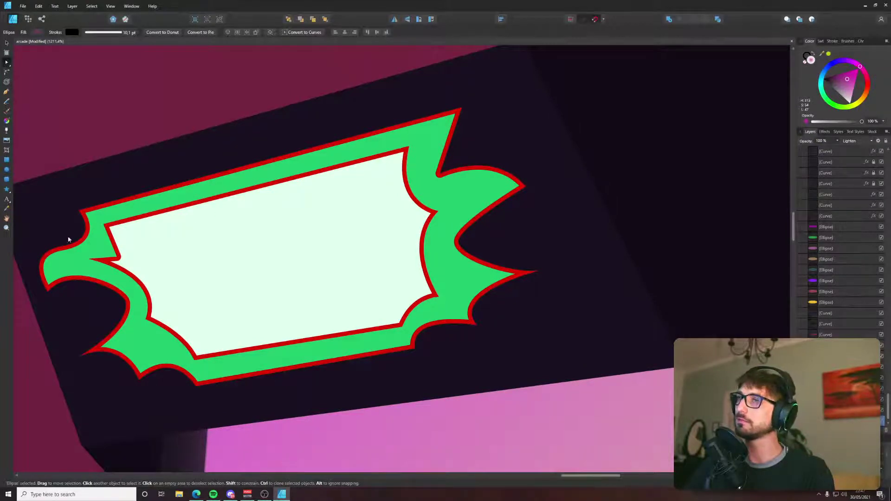
{"action": "double_click", "coordinate": [110, 244]}
{"action": "left_click_drag", "start_coordinate": [121, 259], "coordinate": [134, 254]}
Move the two points on the inner panel's right side outward into the green border.
{"action": "scroll", "coordinate": [138, 189], "scroll_direction": "down", "scroll_amount": 4}
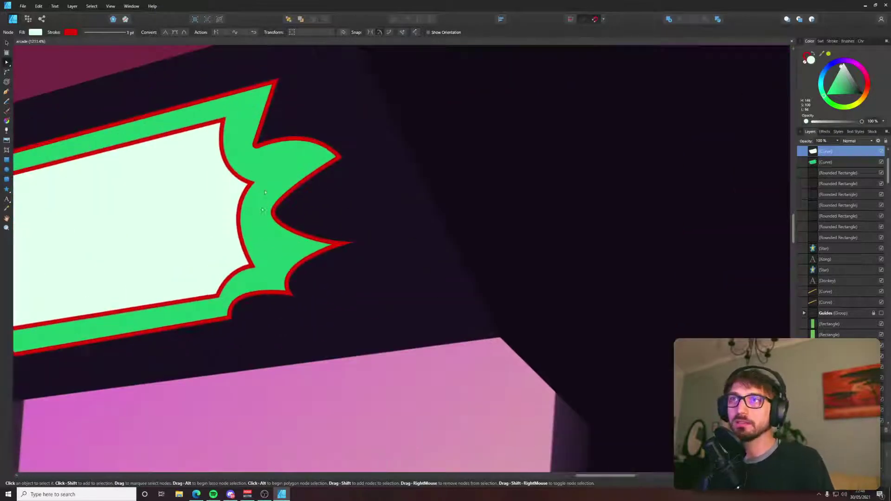
{"action": "scroll", "coordinate": [263, 206], "scroll_direction": "up", "scroll_amount": 4}
{"action": "left_click_drag", "start_coordinate": [256, 183], "coordinate": [271, 180]}
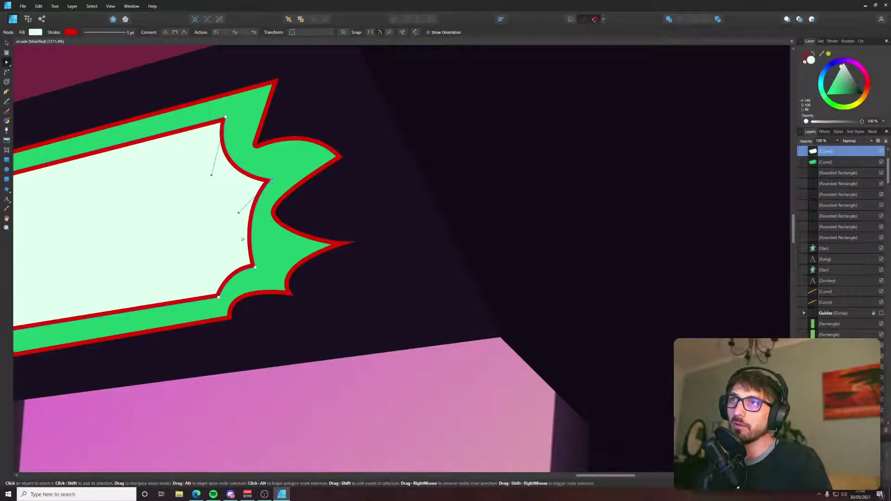
{"action": "left_click_drag", "start_coordinate": [255, 268], "coordinate": [260, 267]}
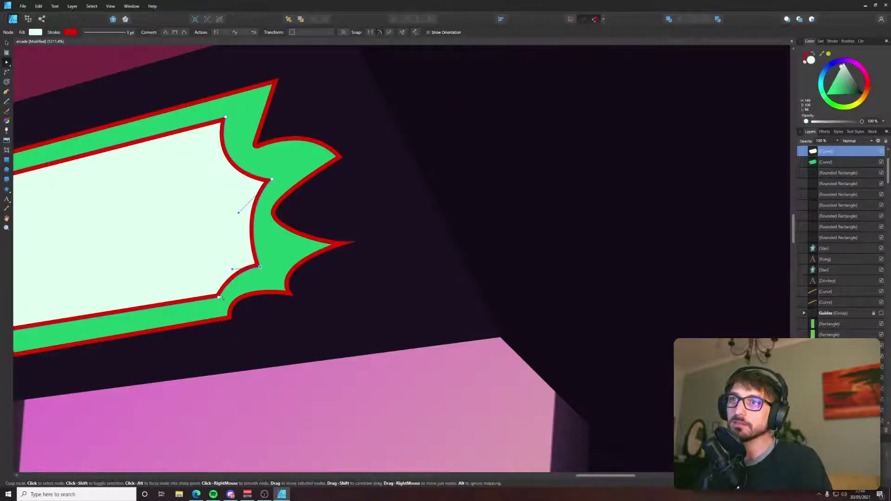
Reshape the inner panel's lower-left edge, arching the curve beside the bottom corner and lowering the spike above it.
{"action": "scroll", "coordinate": [179, 221], "scroll_direction": "left", "scroll_amount": 5}
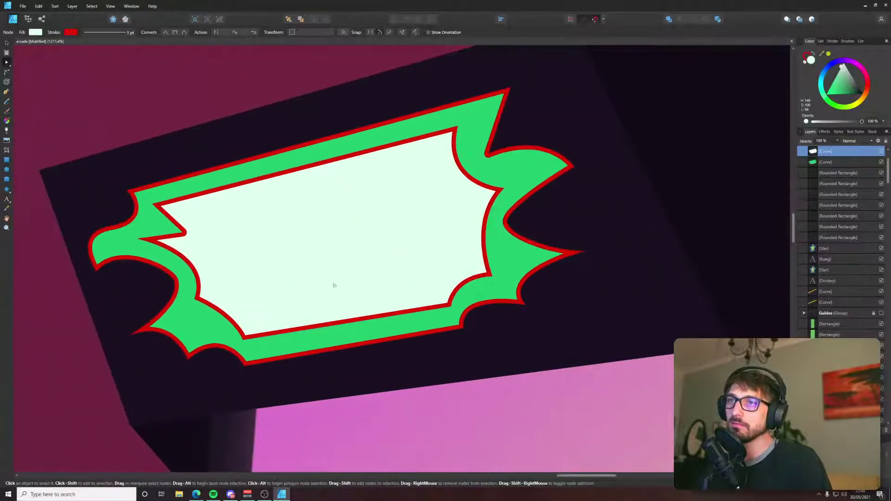
{"action": "left_click_drag", "start_coordinate": [243, 341], "coordinate": [249, 342]}
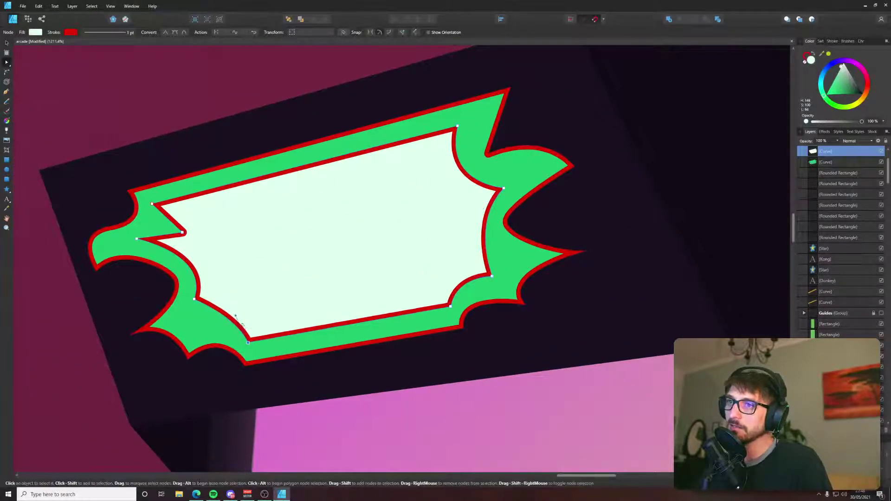
{"action": "left_click", "coordinate": [238, 302]}
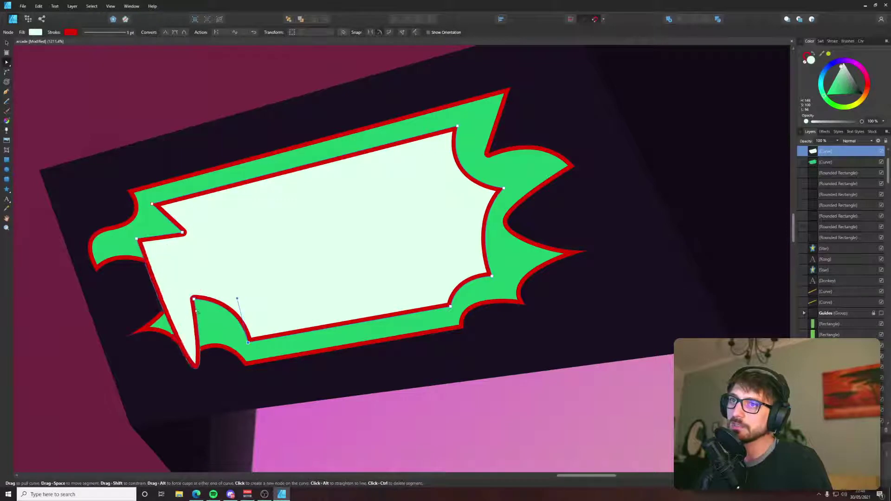
{"action": "left_click_drag", "start_coordinate": [193, 300], "coordinate": [227, 255]}
{"action": "scroll", "coordinate": [292, 228], "scroll_direction": "down", "scroll_amount": 5}
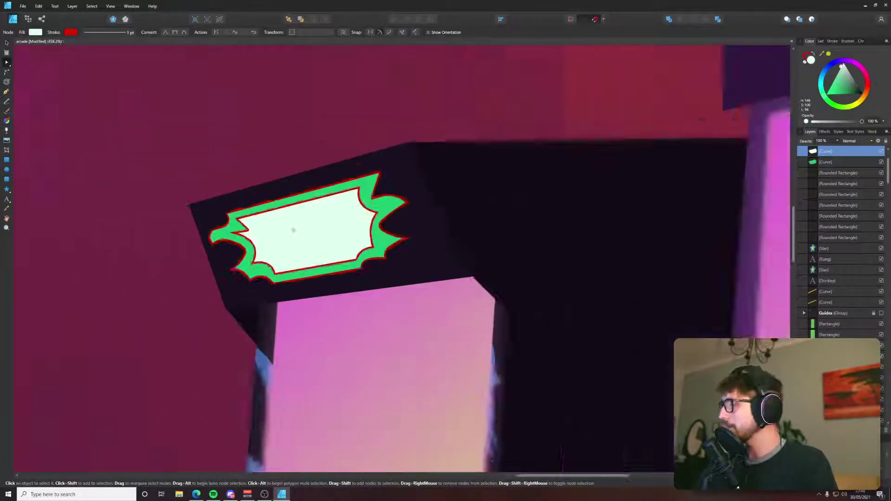
Add sharp nodes to the inner panel's upper-right curve to form a small notch and second spike, lowering the right-hand point.
{"action": "left_click", "coordinate": [343, 131]}
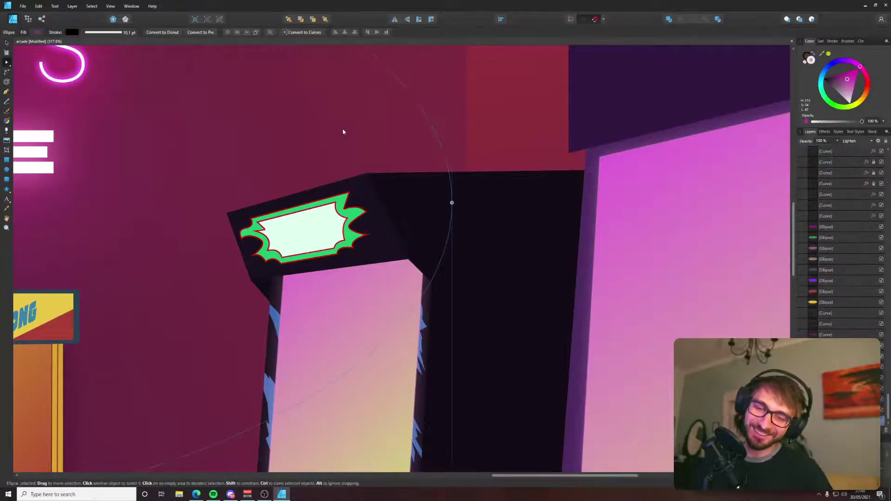
{"action": "left_click_drag", "start_coordinate": [310, 193], "coordinate": [318, 220]}
{"action": "scroll", "coordinate": [318, 221], "scroll_direction": "up", "scroll_amount": 6}
{"action": "left_click_drag", "start_coordinate": [360, 292], "coordinate": [454, 160]}
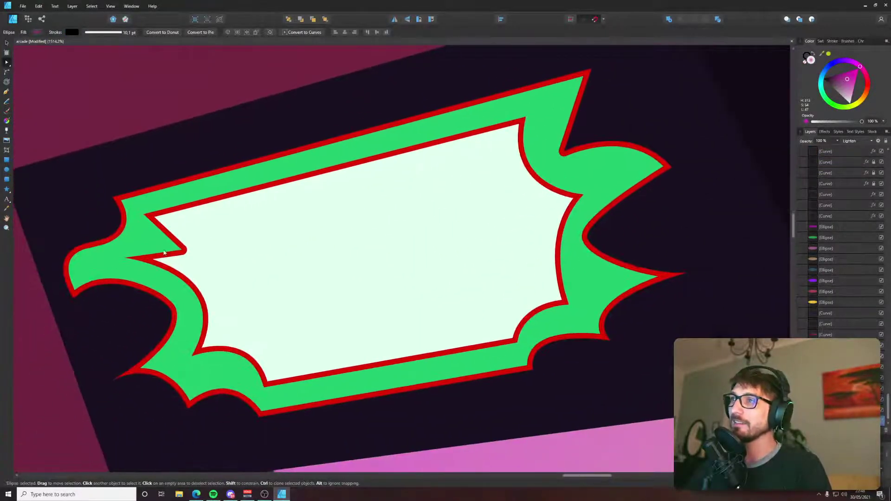
{"action": "left_click", "coordinate": [508, 131]}
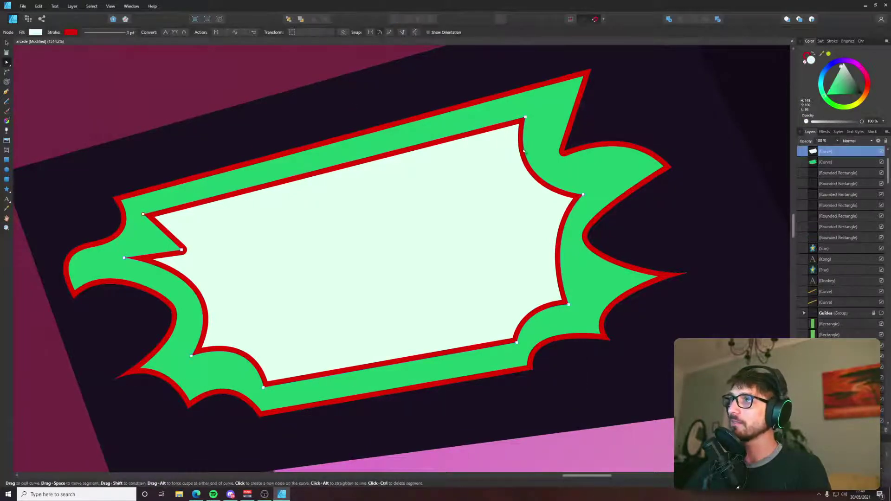
{"action": "left_click", "coordinate": [166, 32]}
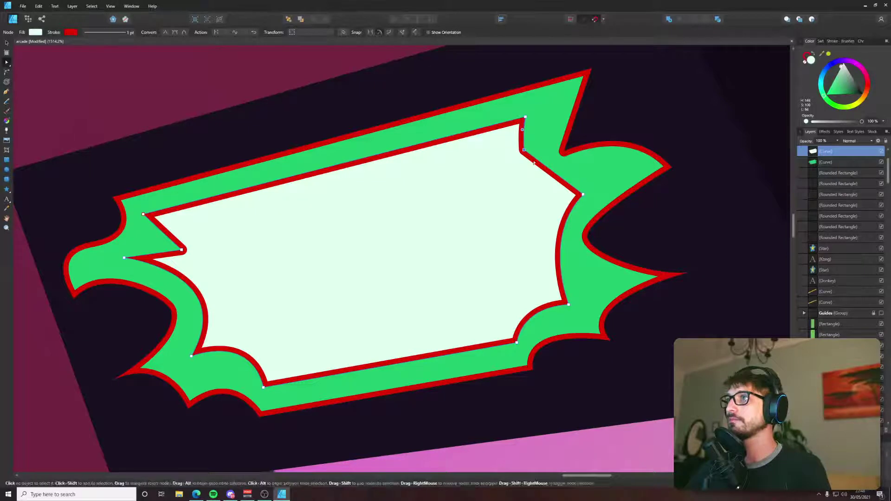
{"action": "left_click_drag", "start_coordinate": [538, 161], "coordinate": [551, 130]}
{"action": "left_click_drag", "start_coordinate": [568, 166], "coordinate": [509, 228]}
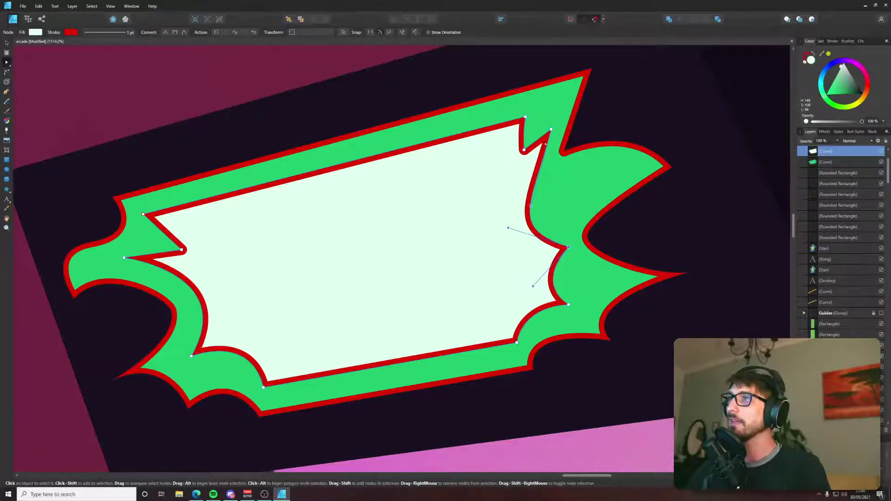
{"action": "left_click", "coordinate": [524, 149]}
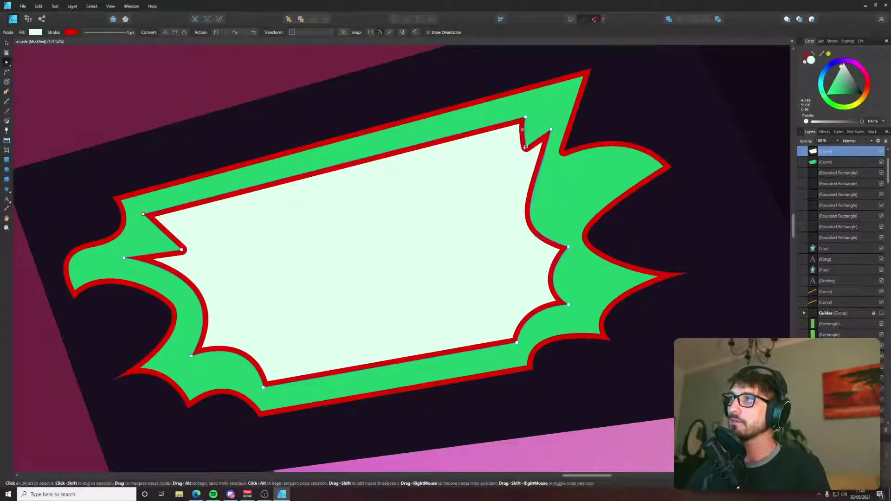
{"action": "left_click", "coordinate": [437, 101]}
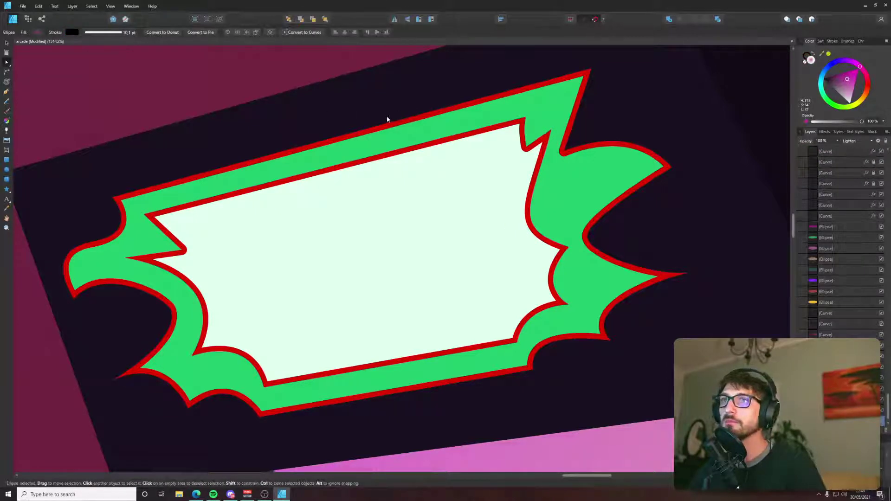
Lower the notch between the green sign's top-right corner and its upper-right spike.
{"action": "key", "text": "p"}
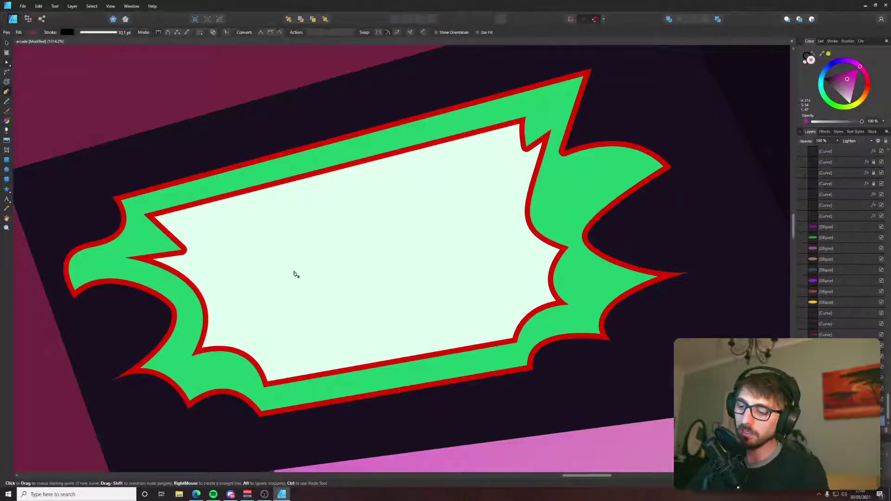
{"action": "scroll", "coordinate": [294, 274], "scroll_direction": "down", "scroll_amount": 5}
{"action": "key", "text": "a"}
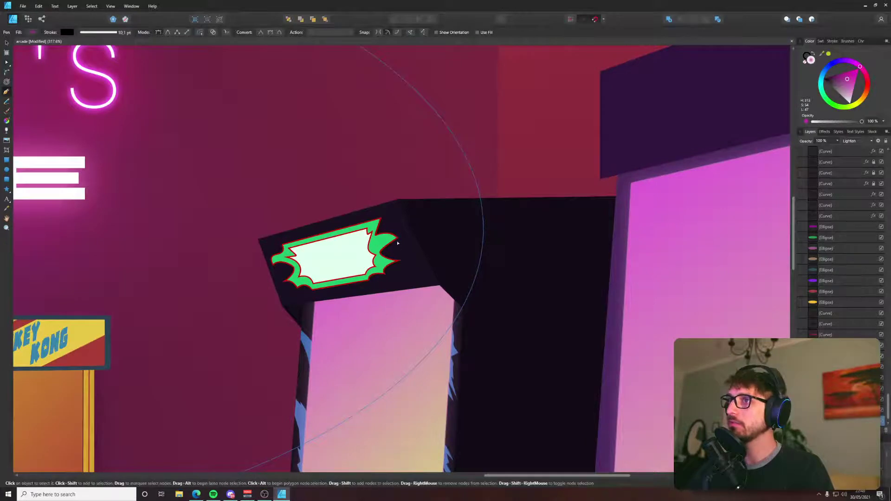
{"action": "scroll", "coordinate": [376, 236], "scroll_direction": "up", "scroll_amount": 5}
{"action": "left_click", "coordinate": [360, 220]}
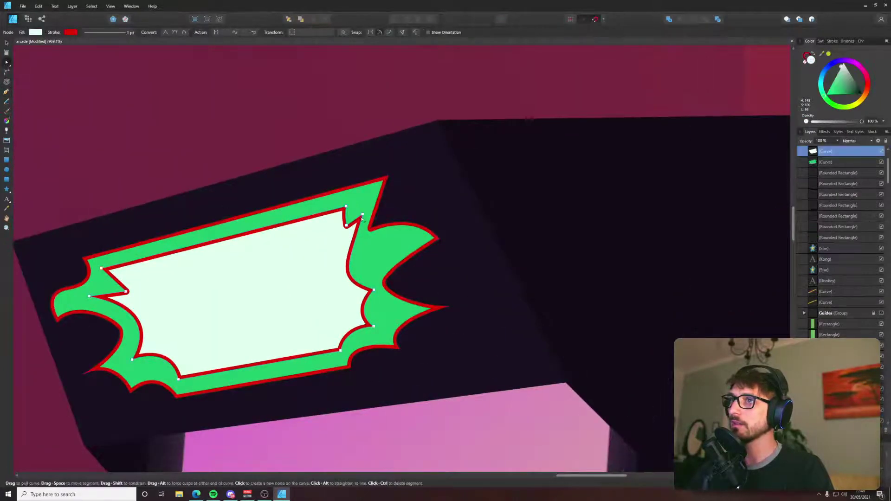
{"action": "key", "text": "ctrl+z"}
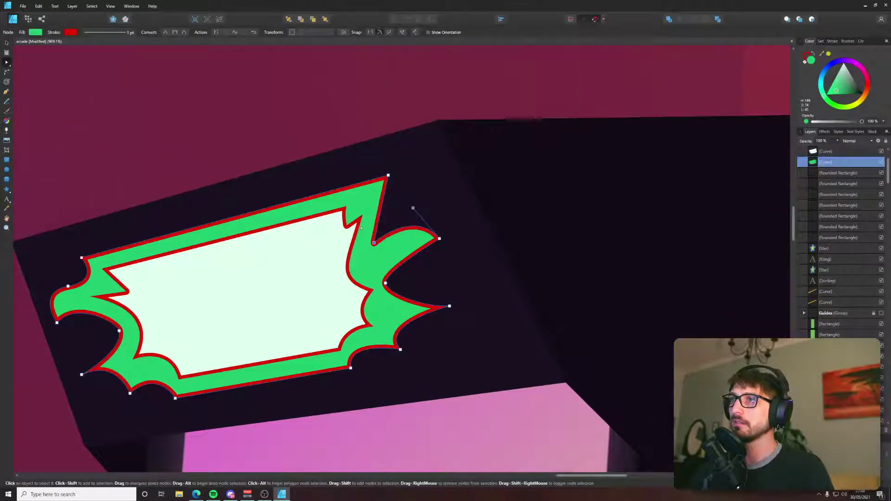
{"action": "scroll", "coordinate": [362, 219], "scroll_direction": "down", "scroll_amount": 5}
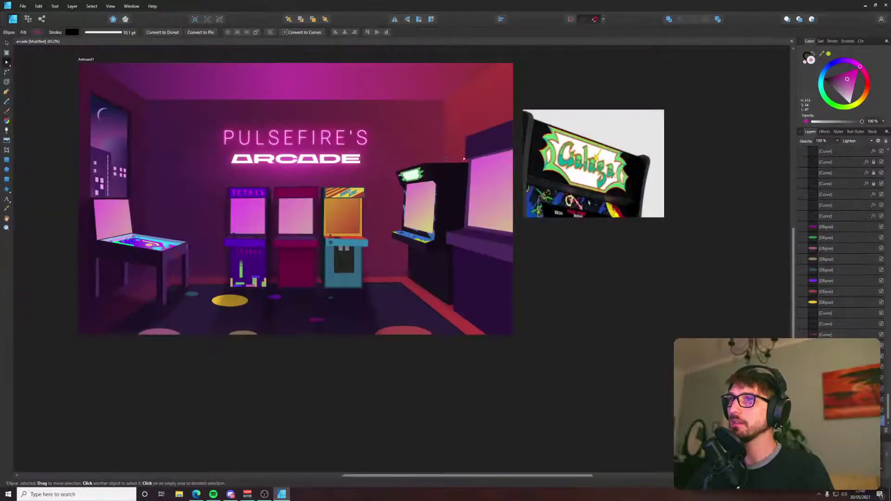
{"action": "scroll", "coordinate": [616, 157], "scroll_direction": "up", "scroll_amount": 5}
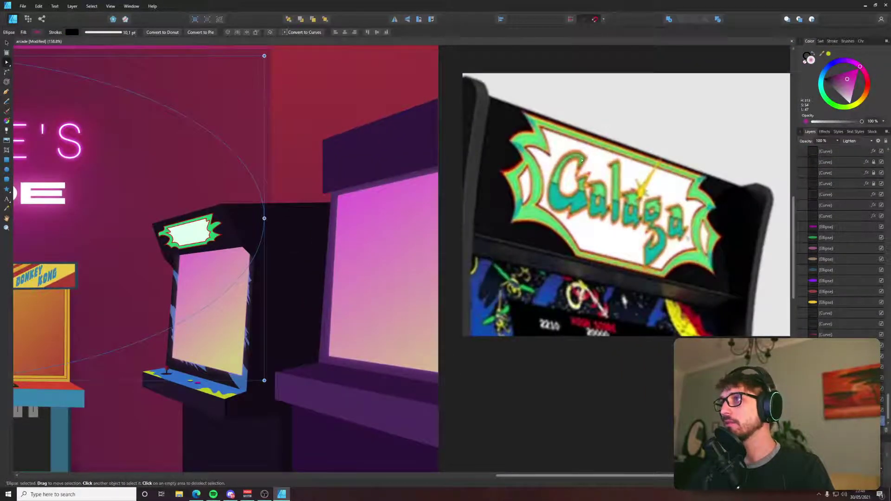
{"action": "key", "text": "p"}
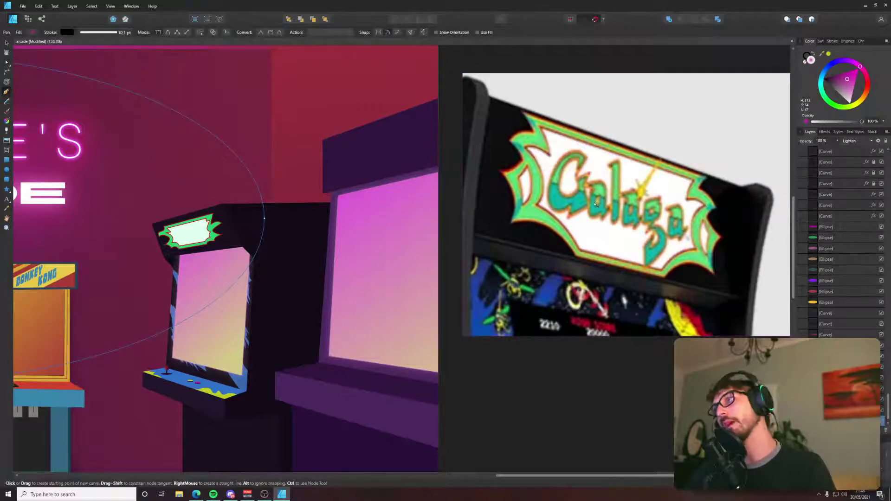
{"action": "right_click", "coordinate": [578, 153]}
{"action": "left_click", "coordinate": [577, 127]}
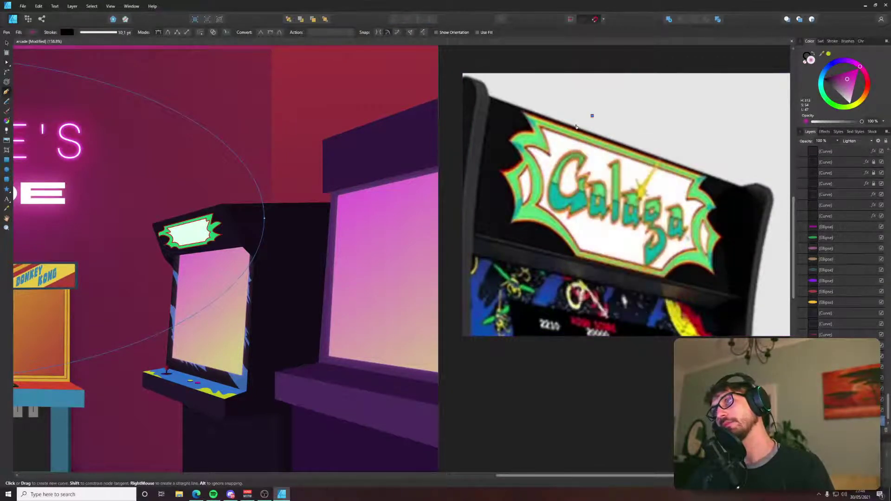
{"action": "key", "text": "v"}
{"action": "left_click", "coordinate": [552, 64]}
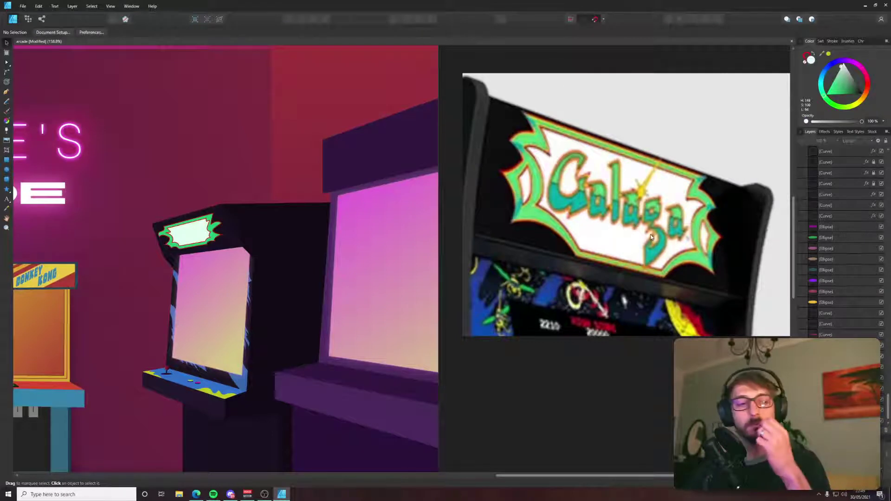
Shorten the green sign's upper-right spike and pull the tip of its left spike inward.
{"action": "key", "text": "p"}
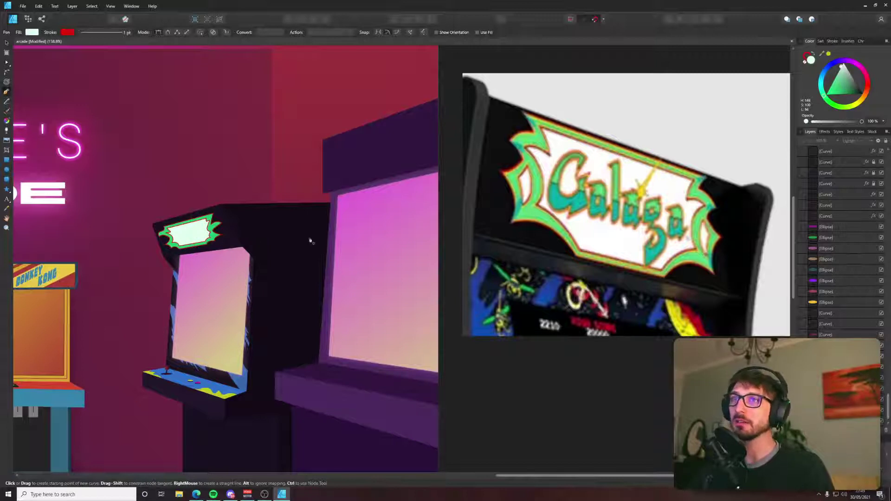
{"action": "scroll", "coordinate": [229, 233], "scroll_direction": "up", "scroll_amount": 10}
{"action": "key", "text": "a"}
{"action": "left_click", "coordinate": [209, 161]}
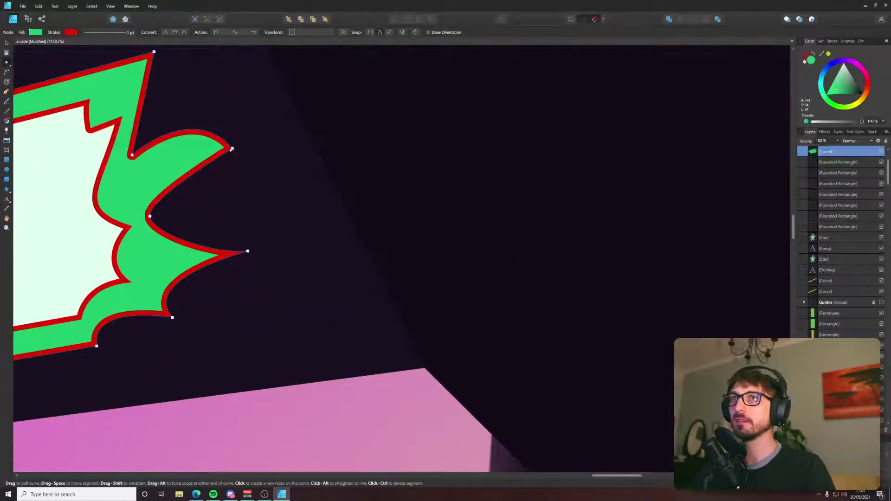
{"action": "left_click_drag", "start_coordinate": [230, 147], "coordinate": [195, 175]}
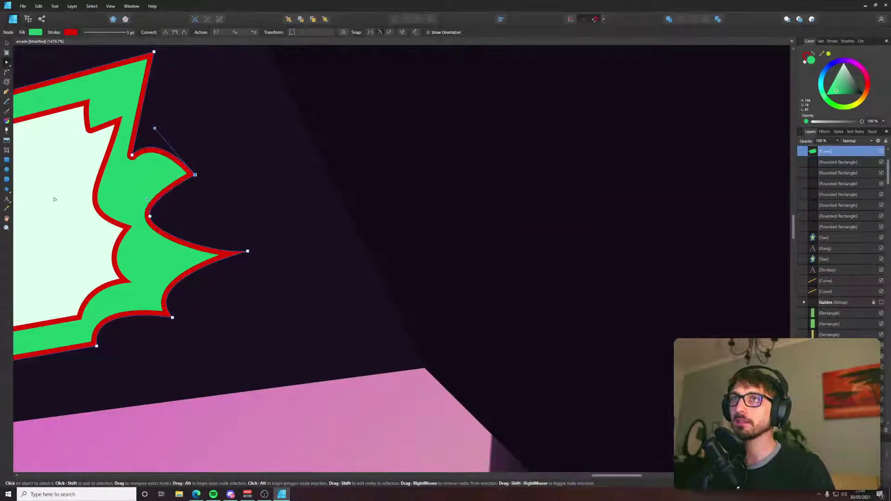
{"action": "left_click_drag", "start_coordinate": [45, 199], "coordinate": [491, 175]}
{"action": "left_click_drag", "start_coordinate": [72, 168], "coordinate": [114, 247]}
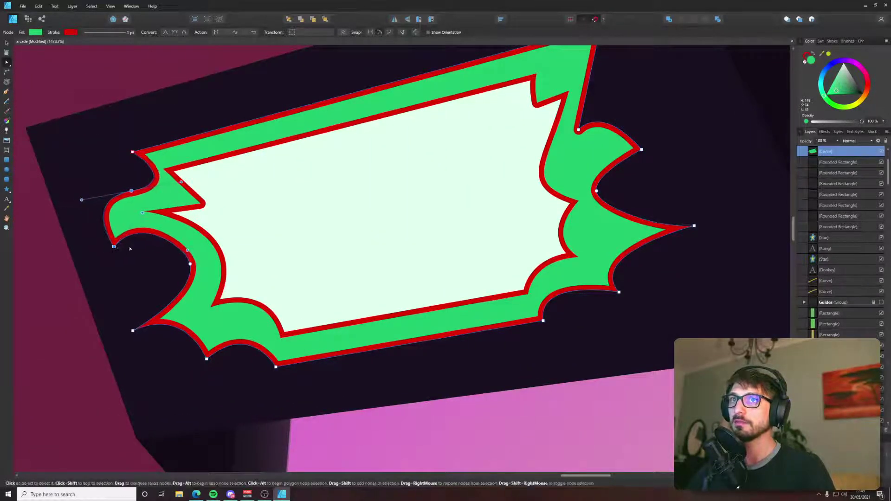
Start a Pen outline for the letter G on the inner panel's left side, curving from its top around to the bottom.
{"action": "key", "text": "p"}
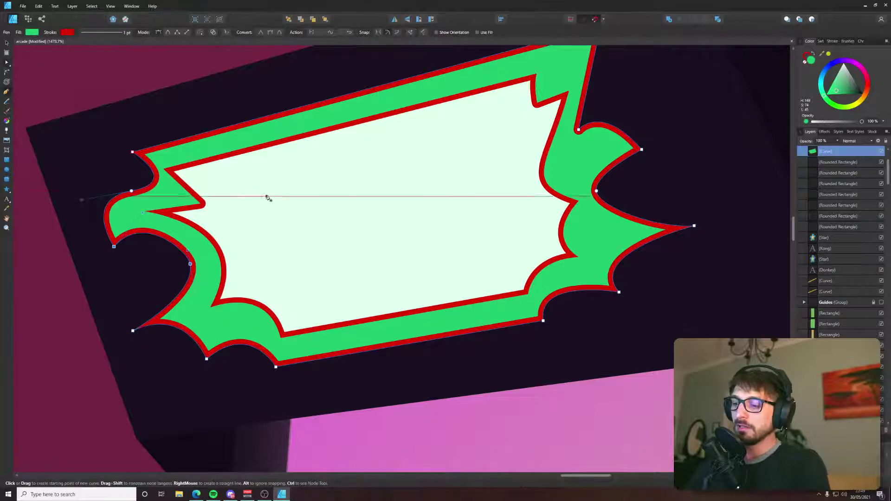
{"action": "left_click", "coordinate": [276, 172]}
{"action": "left_click_drag", "start_coordinate": [219, 185], "coordinate": [210, 217]}
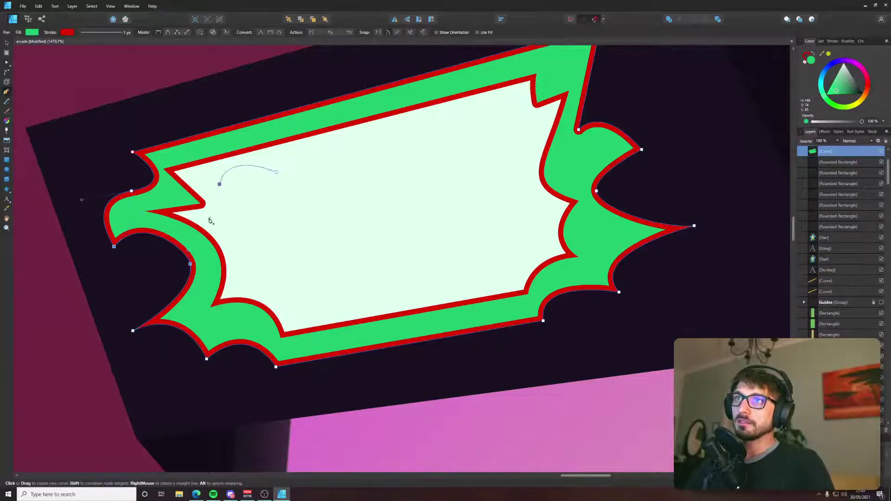
{"action": "left_click_drag", "start_coordinate": [295, 296], "coordinate": [337, 280]}
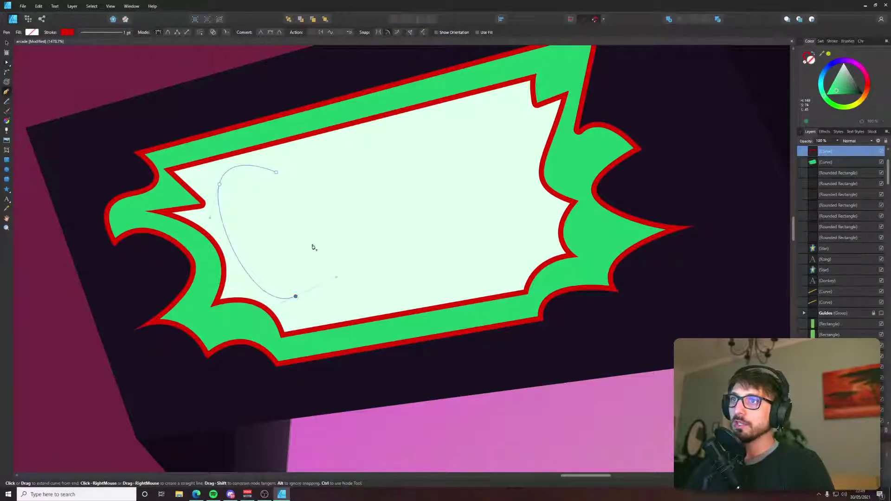
{"action": "left_click_drag", "start_coordinate": [309, 237], "coordinate": [304, 216]}
{"action": "scroll", "coordinate": [288, 248], "scroll_direction": "down", "scroll_amount": 5}
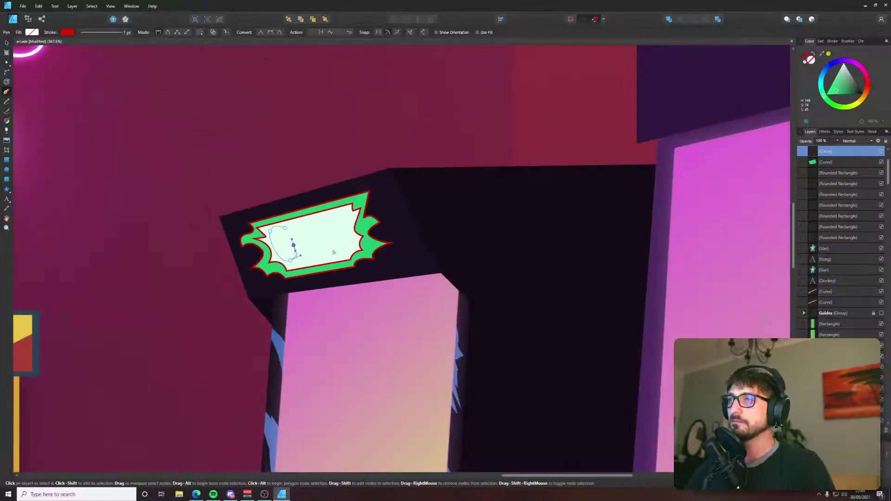
{"action": "scroll", "coordinate": [333, 252], "scroll_direction": "down", "scroll_amount": 3}
{"action": "scroll", "coordinate": [329, 247], "scroll_direction": "up", "scroll_amount": 8}
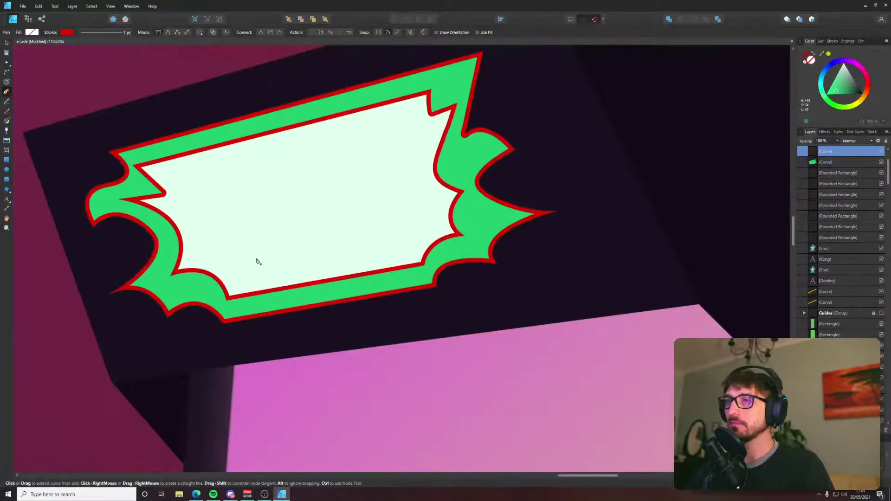
{"action": "left_click", "coordinate": [261, 237]}
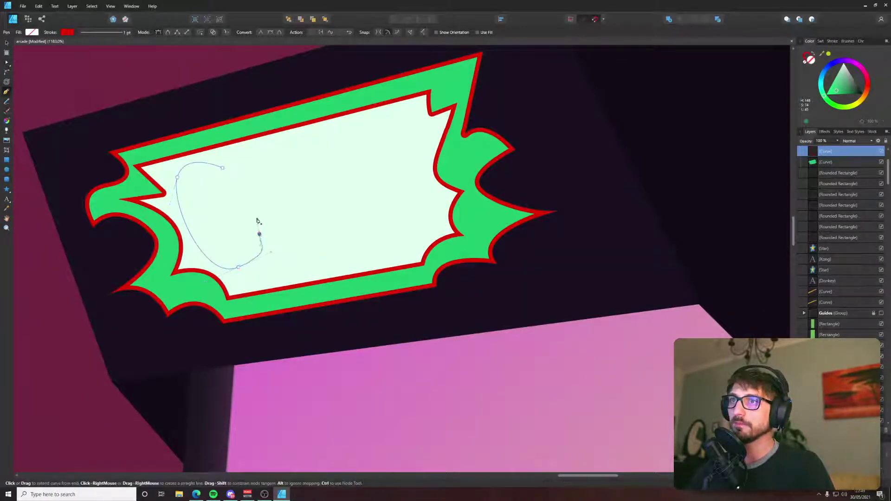
Continue the G outline on the white banner panel with a small notch at its base and straight segments around its crossbar.
{"action": "scroll", "coordinate": [263, 237], "scroll_direction": "down", "scroll_amount": 5}
{"action": "scroll", "coordinate": [262, 236], "scroll_direction": "down", "scroll_amount": 2}
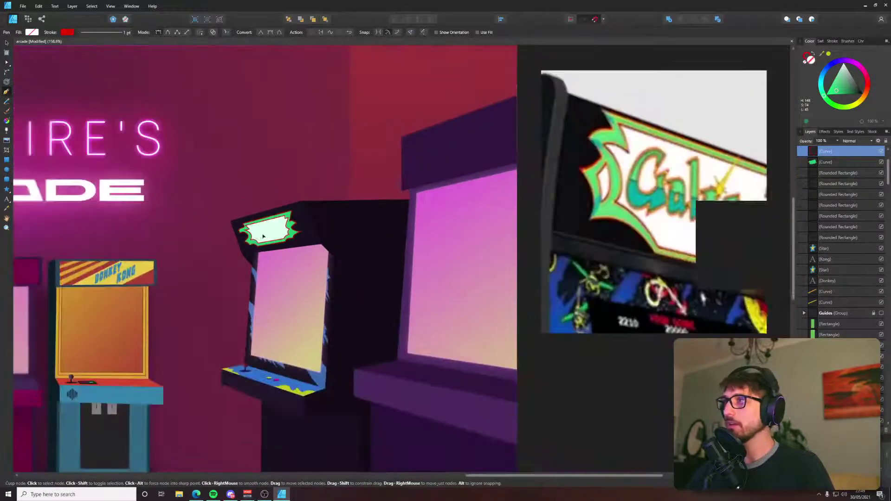
{"action": "scroll", "coordinate": [262, 236], "scroll_direction": "up", "scroll_amount": 6}
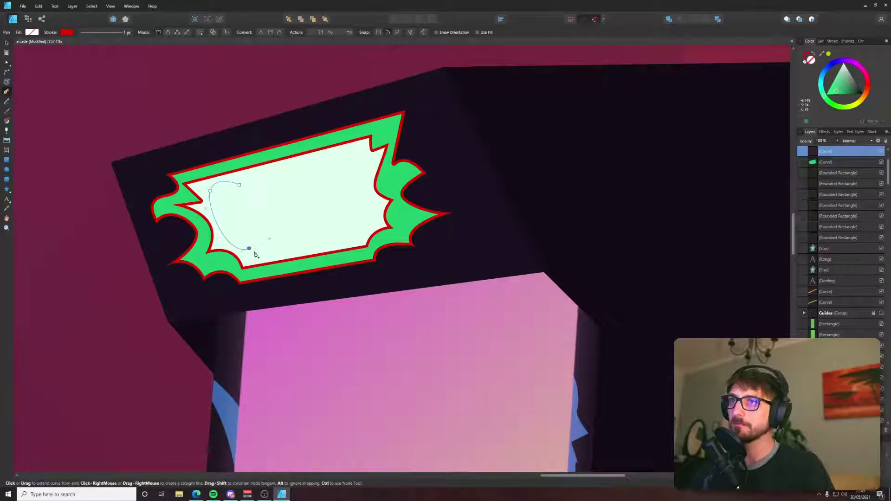
{"action": "left_click", "coordinate": [252, 251]}
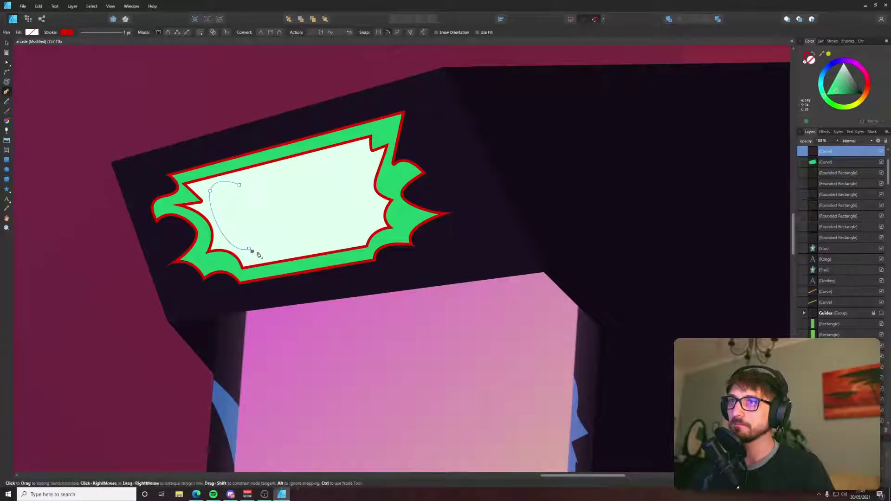
{"action": "left_click", "coordinate": [266, 207]}
{"action": "left_click", "coordinate": [233, 208]}
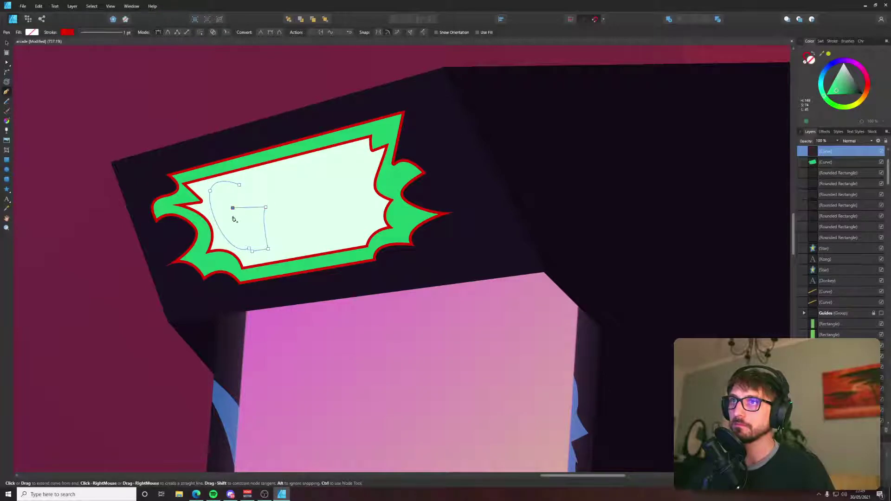
Draw the inner curve of the G back up to its upper tip and close the outline, following the Galaga reference.
{"action": "scroll", "coordinate": [240, 221], "scroll_direction": "down", "scroll_amount": 6}
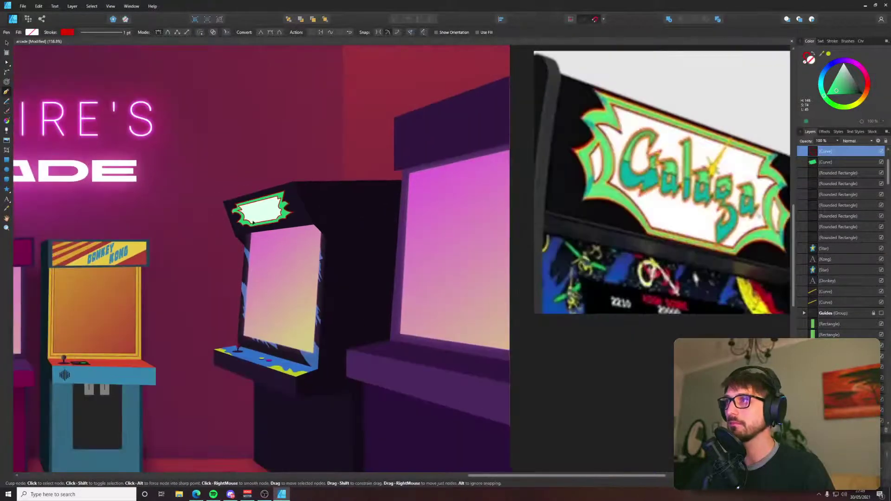
{"action": "scroll", "coordinate": [254, 221], "scroll_direction": "up", "scroll_amount": 4}
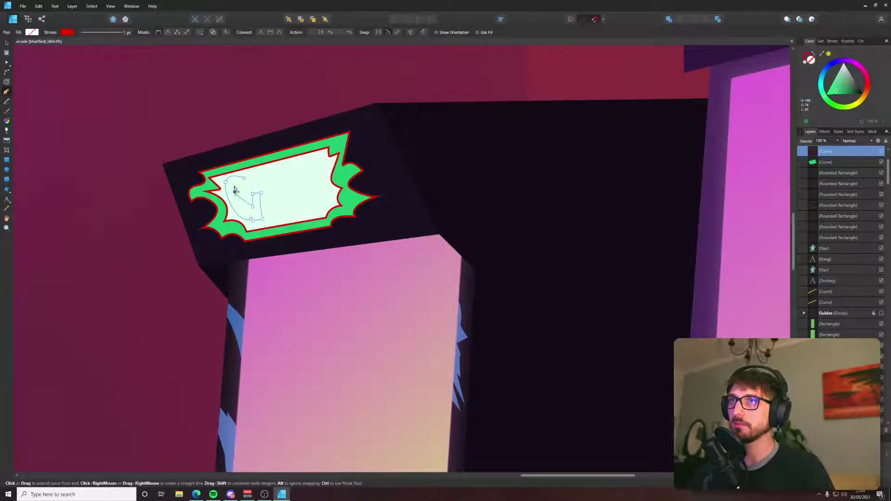
{"action": "left_click_drag", "start_coordinate": [246, 189], "coordinate": [248, 197]}
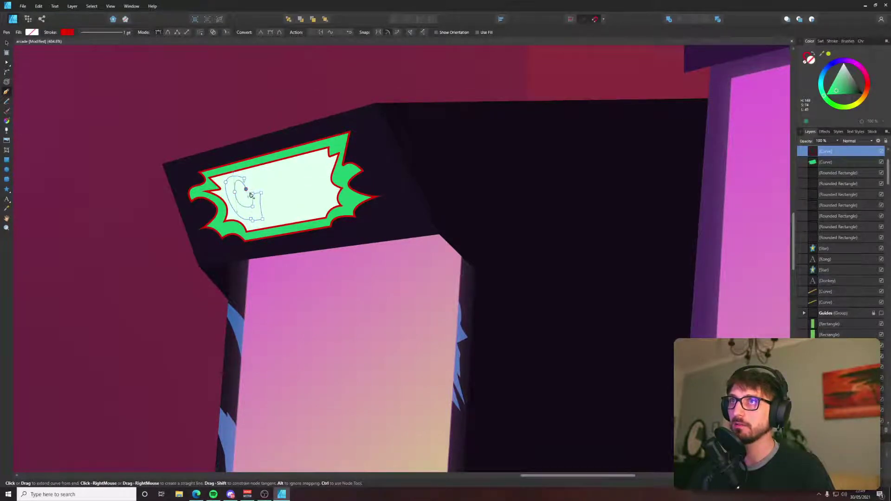
{"action": "key", "text": "Escape"}
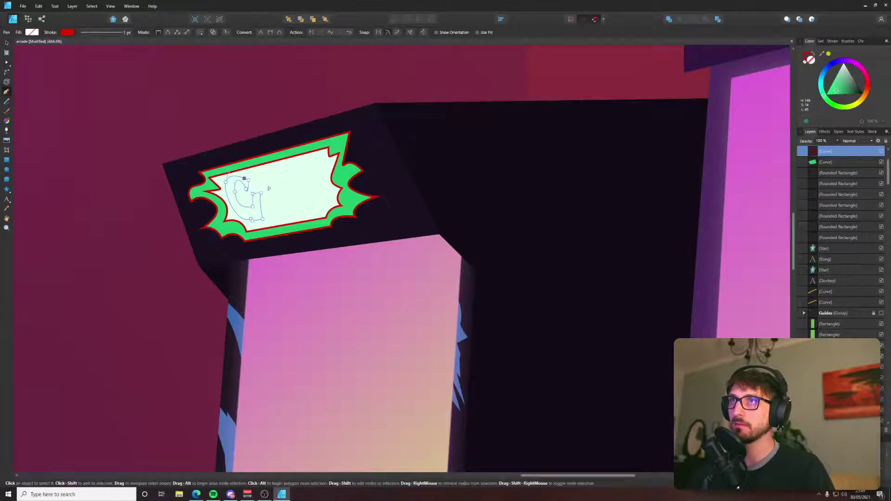
Fill the G with the green sampled from the banner's jagged border.
{"action": "scroll", "coordinate": [273, 193], "scroll_direction": "down", "scroll_amount": 4}
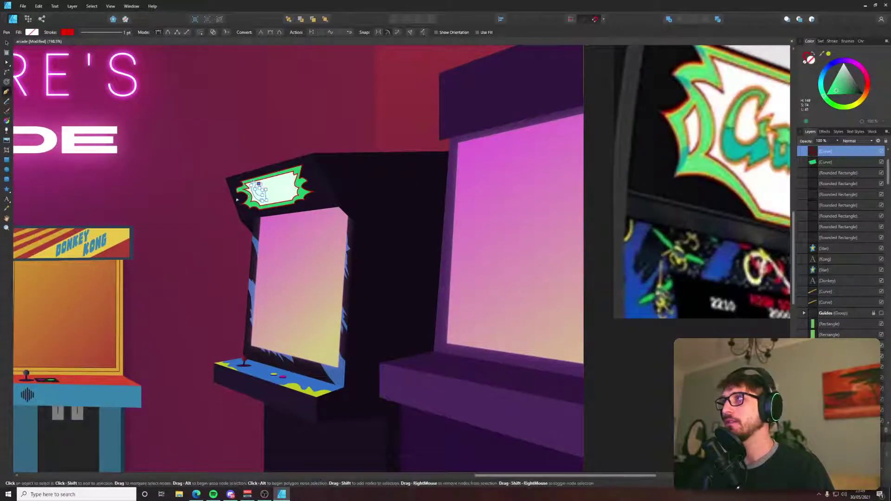
{"action": "scroll", "coordinate": [254, 188], "scroll_direction": "up", "scroll_amount": 4}
{"action": "key", "text": "i"}
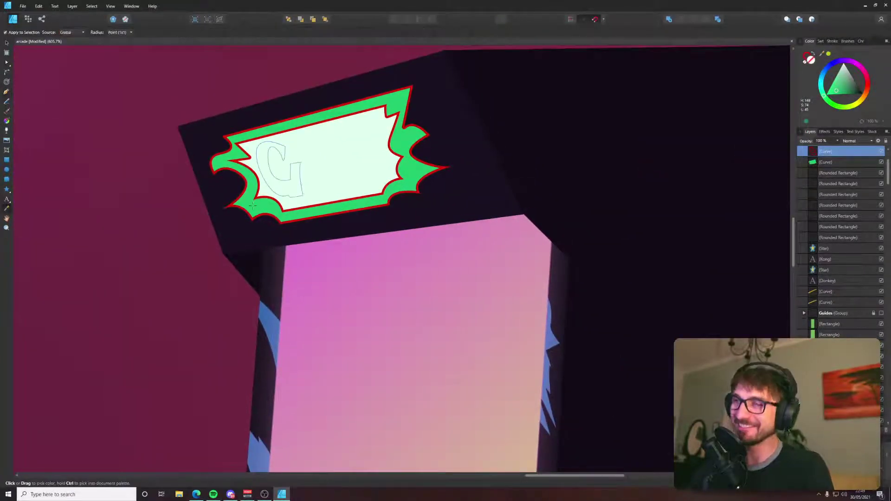
{"action": "left_click", "coordinate": [269, 190]}
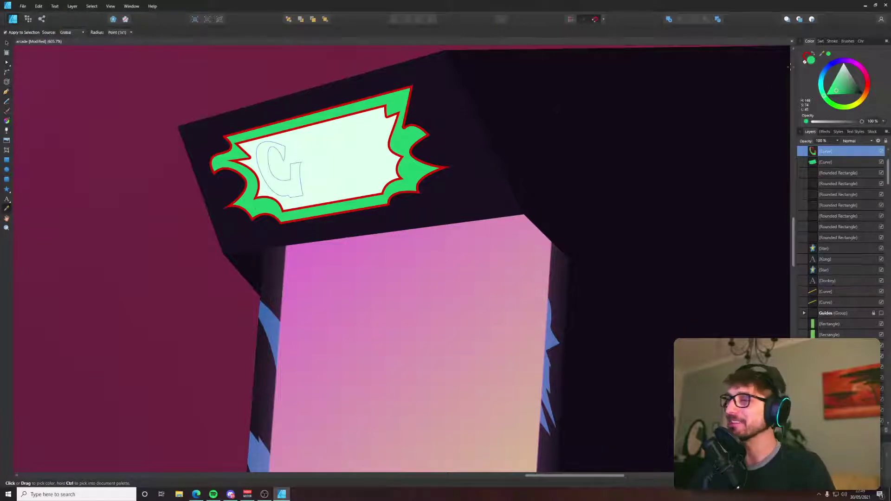
Remove the G's red stroke and bring the letter in front of the white banner panel.
{"action": "left_click", "coordinate": [808, 59]}
{"action": "left_click", "coordinate": [806, 64]}
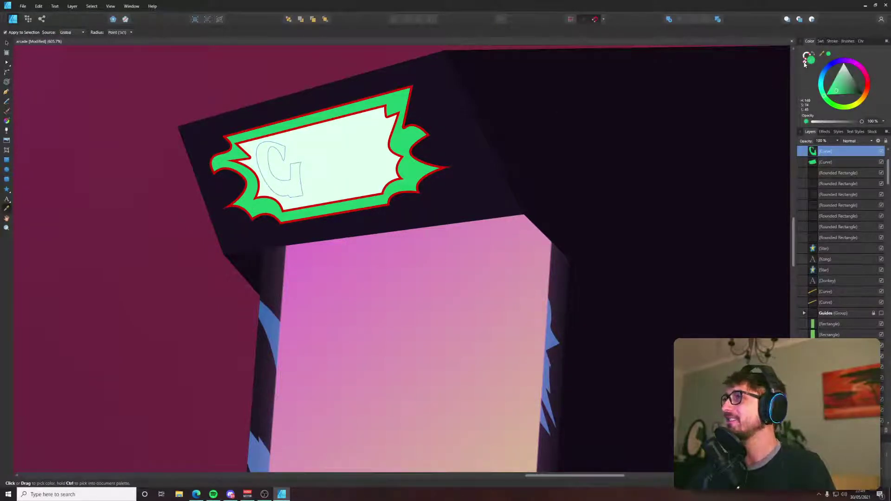
{"action": "key", "text": "ctrl+shift+]"}
Give the G a bright yellow stroke, using the Galaga reference photo as a guide.
{"action": "scroll", "coordinate": [708, 97], "scroll_direction": "down", "scroll_amount": 5}
{"action": "left_click_drag", "start_coordinate": [594, 143], "coordinate": [98, 197]}
{"action": "left_click_drag", "start_coordinate": [533, 103], "coordinate": [705, 143]}
{"action": "key", "text": "x"}
{"action": "scroll", "coordinate": [203, 215], "scroll_direction": "up", "scroll_amount": 6}
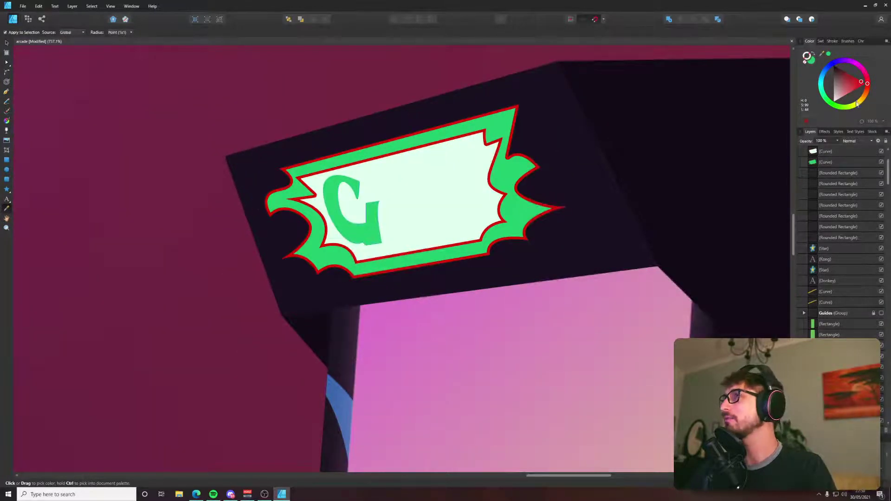
{"action": "left_click_drag", "start_coordinate": [858, 104], "coordinate": [862, 107]}
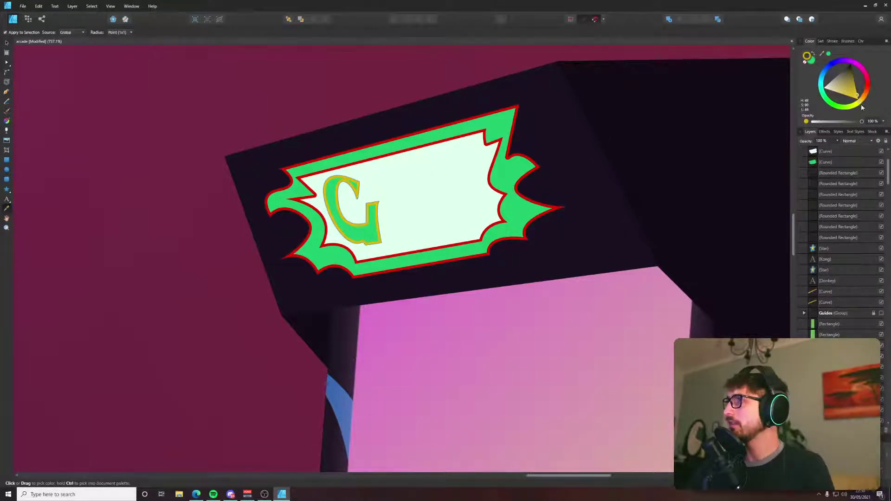
{"action": "left_click_drag", "start_coordinate": [861, 107], "coordinate": [857, 108]}
Adjust the alignment of the G's yellow stroke, then deselect the letter.
{"action": "key", "text": "a"}
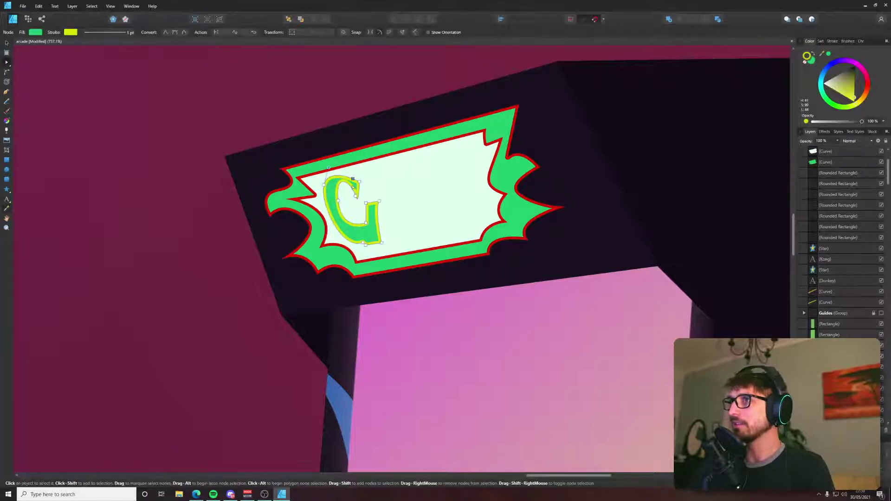
{"action": "left_click", "coordinate": [833, 42]}
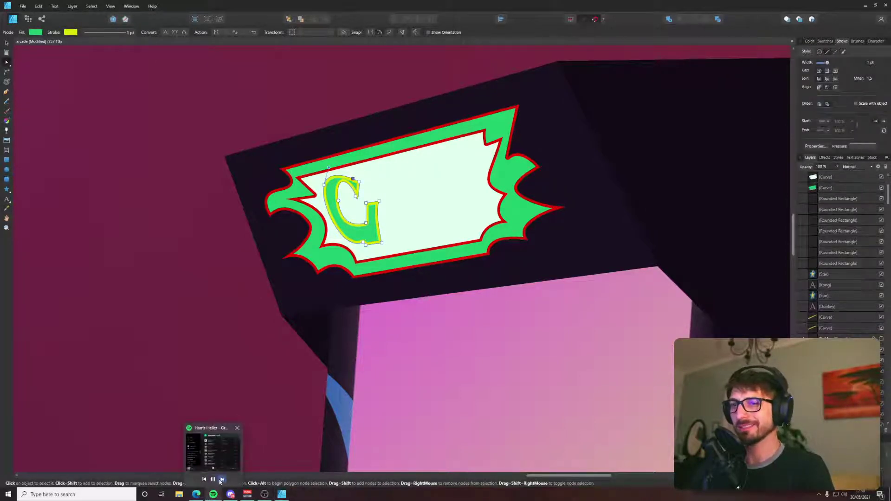
{"action": "left_click", "coordinate": [222, 481]}
{"action": "left_click", "coordinate": [826, 88]}
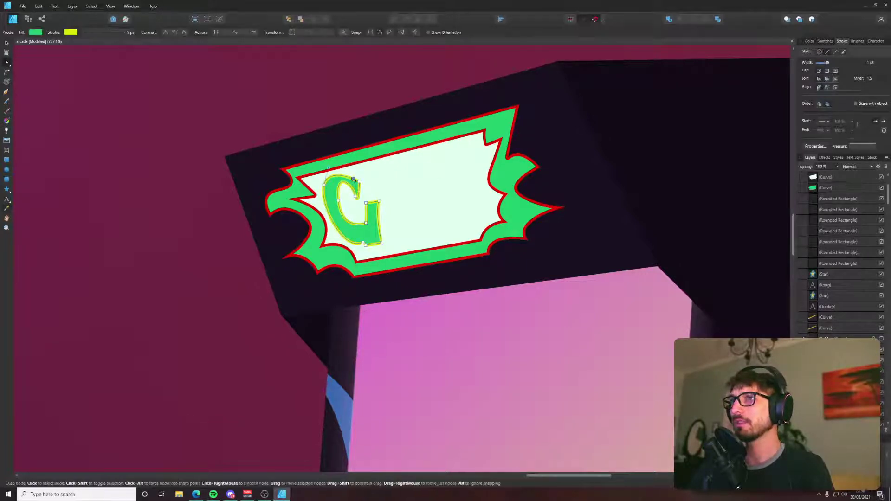
{"action": "left_click_drag", "start_coordinate": [374, 196], "coordinate": [375, 243]}
{"action": "left_click", "coordinate": [391, 217]}
Draw the closed outer outline of a lowercase a beside the G with the Pen tool, including a small tail at its lower right.
{"action": "scroll", "coordinate": [390, 216], "scroll_direction": "down", "scroll_amount": 5}
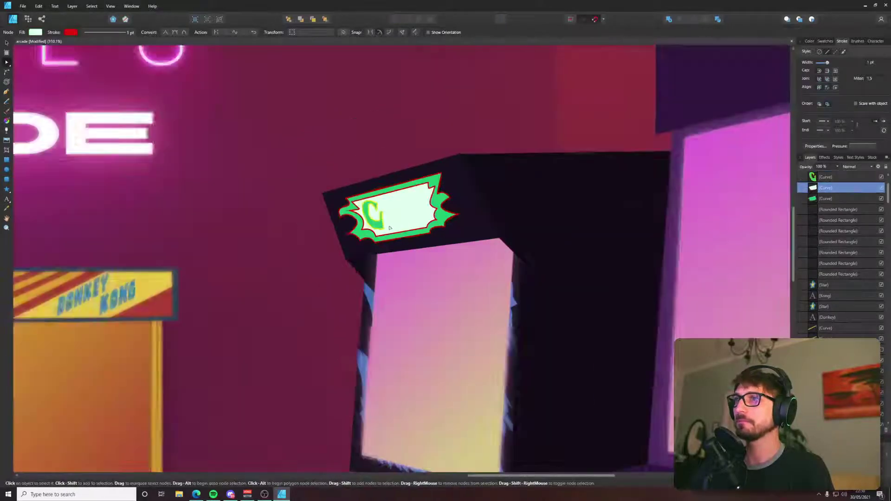
{"action": "scroll", "coordinate": [349, 221], "scroll_direction": "up", "scroll_amount": 4}
{"action": "key", "text": "p"}
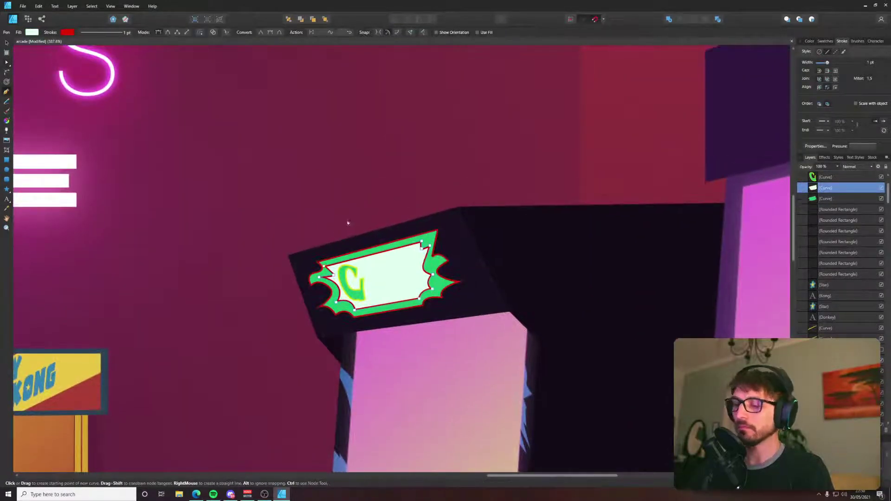
{"action": "scroll", "coordinate": [388, 253], "scroll_direction": "up", "scroll_amount": 5}
{"action": "left_click", "coordinate": [317, 267]}
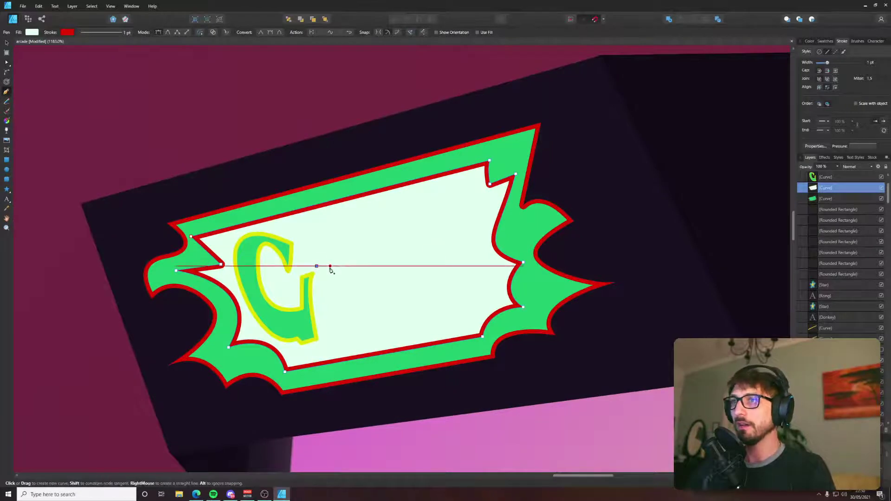
{"action": "left_click_drag", "start_coordinate": [350, 263], "coordinate": [357, 276]}
{"action": "left_click_drag", "start_coordinate": [362, 309], "coordinate": [362, 327]}
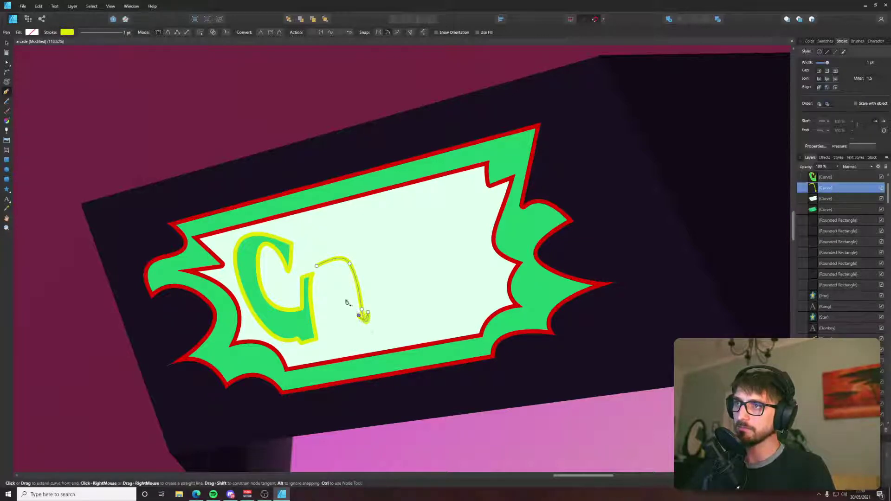
{"action": "left_click_drag", "start_coordinate": [327, 319], "coordinate": [327, 300]}
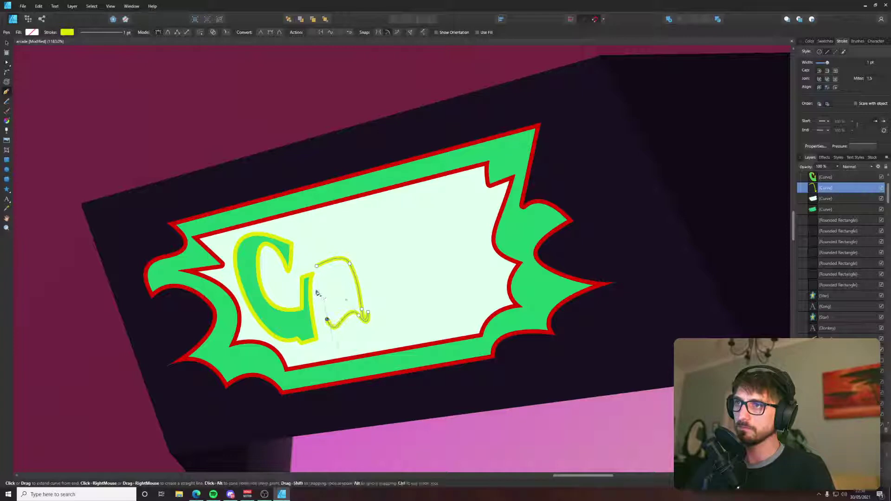
{"action": "left_click_drag", "start_coordinate": [317, 265], "coordinate": [323, 261]}
Reshape the a's lower edge by moving its bottom nodes and handles into a flatter, smoother curve.
{"action": "key", "text": "a"}
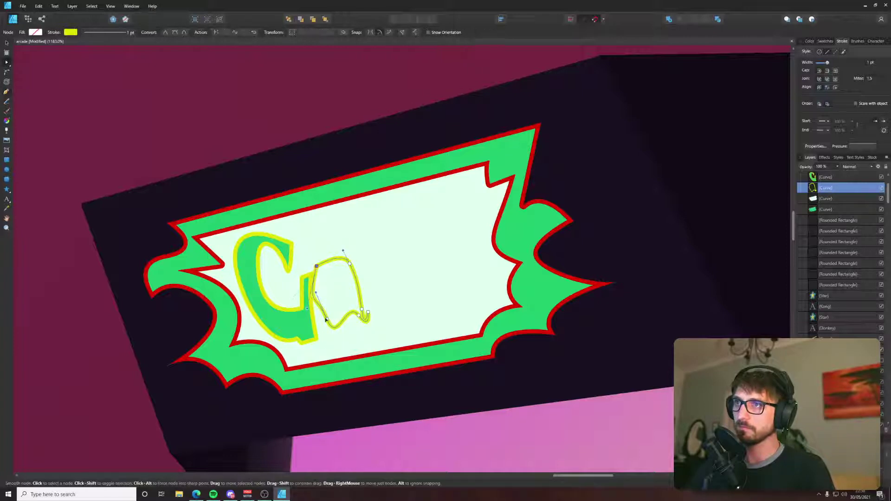
{"action": "left_click", "coordinate": [327, 325]}
{"action": "left_click_drag", "start_coordinate": [331, 348], "coordinate": [331, 324]}
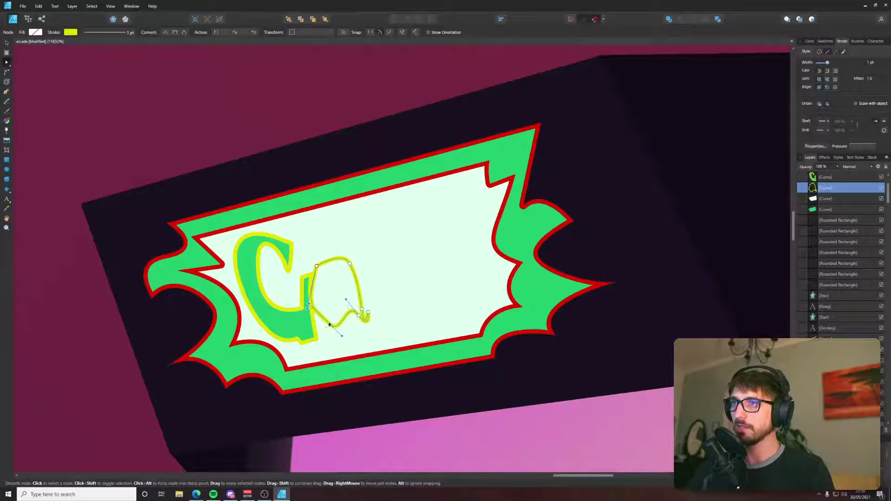
{"action": "left_click", "coordinate": [361, 320]}
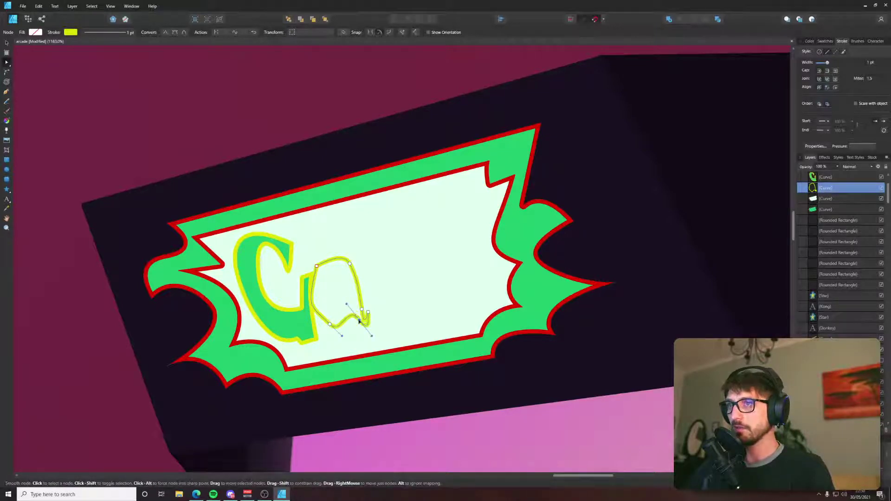
{"action": "left_click_drag", "start_coordinate": [372, 335], "coordinate": [358, 322]}
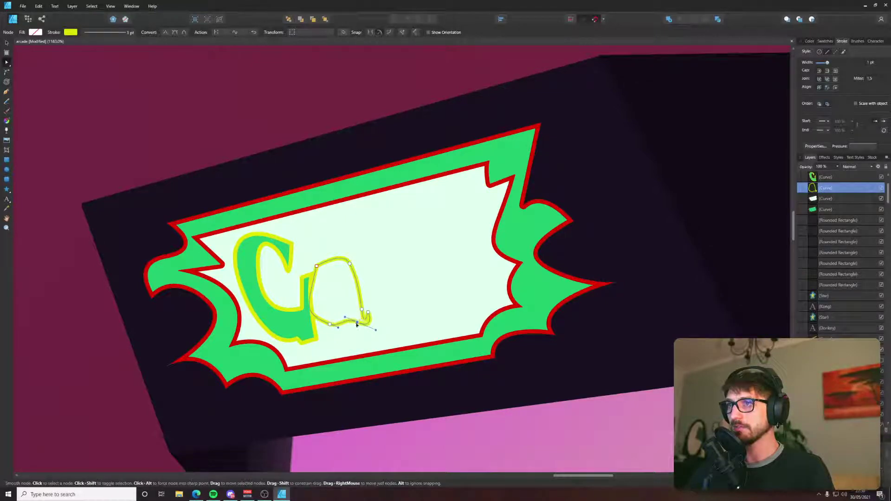
Fill the a with the G's green while keeping its yellow stroke.
{"action": "key", "text": "v"}
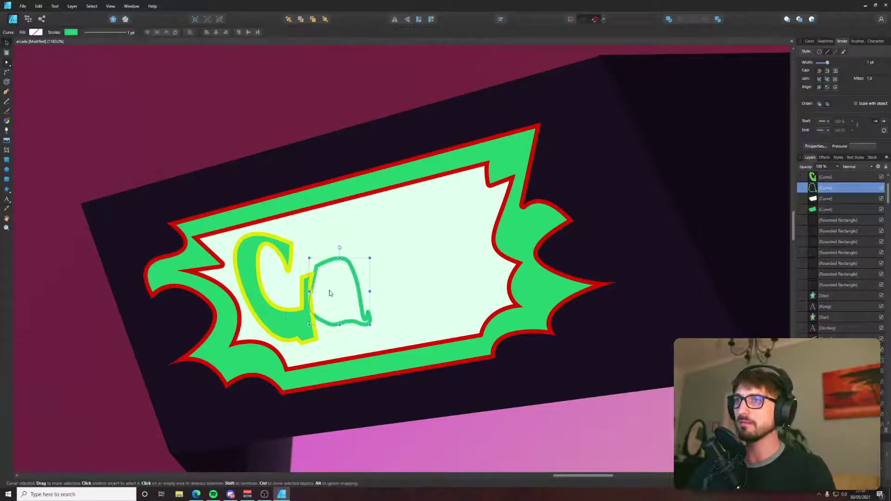
{"action": "key", "text": "ctrl+shift+v"}
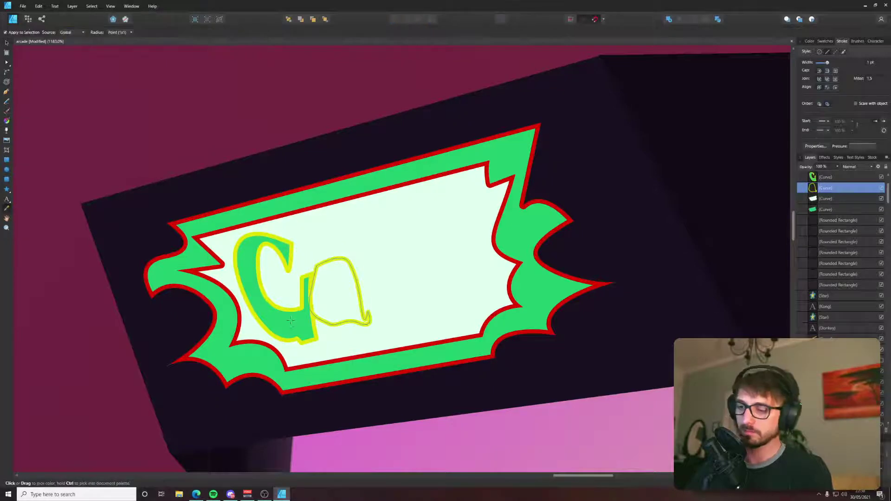
{"action": "scroll", "coordinate": [328, 300], "scroll_direction": "up", "scroll_amount": 2}
Smooth the upper-left corner of the a and shift its node slightly.
{"action": "key", "text": "a"}
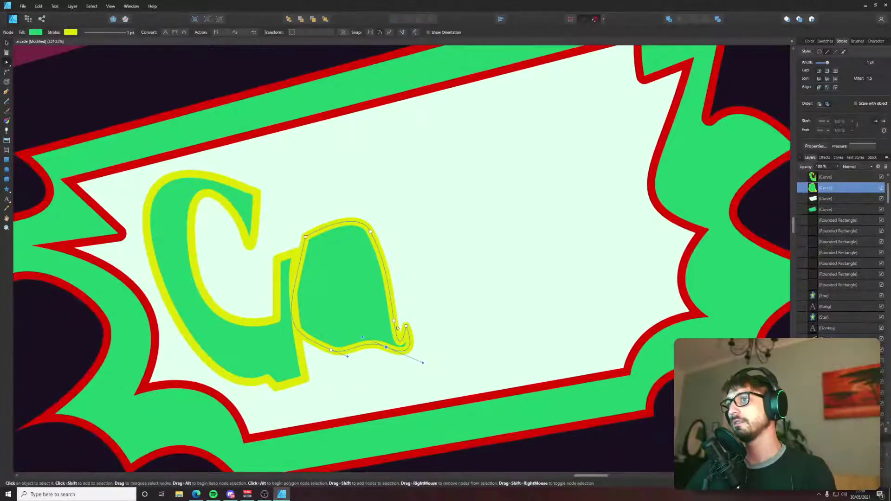
{"action": "left_click", "coordinate": [305, 237]}
{"action": "mouse_move", "coordinate": [306, 237]}
{"action": "left_mouse_down"}
{"action": "mouse_move", "coordinate": [302, 263]}
{"action": "mouse_move", "coordinate": [305, 241]}
{"action": "left_mouse_up"}
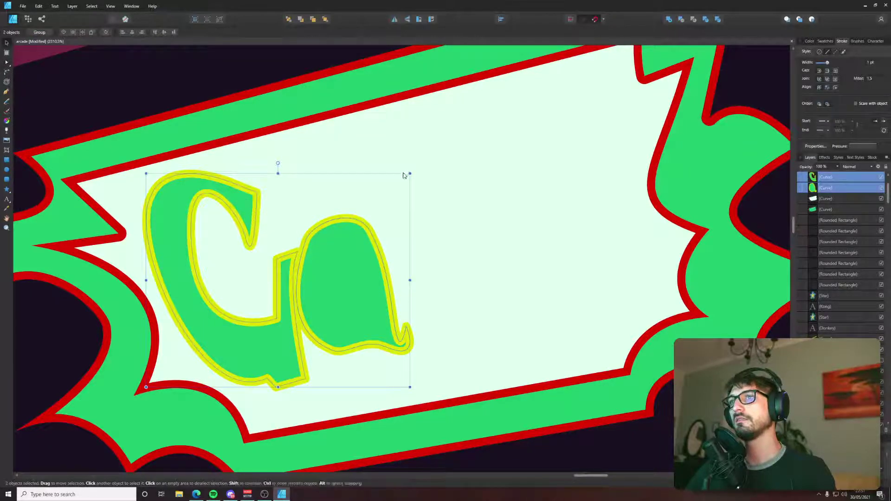
Scale the G and the a down together, then compare the lettering with the Galaga reference photo.
{"action": "left_click_drag", "start_coordinate": [410, 173], "coordinate": [348, 207]}
{"action": "scroll", "coordinate": [365, 247], "scroll_direction": "down", "scroll_amount": 4}
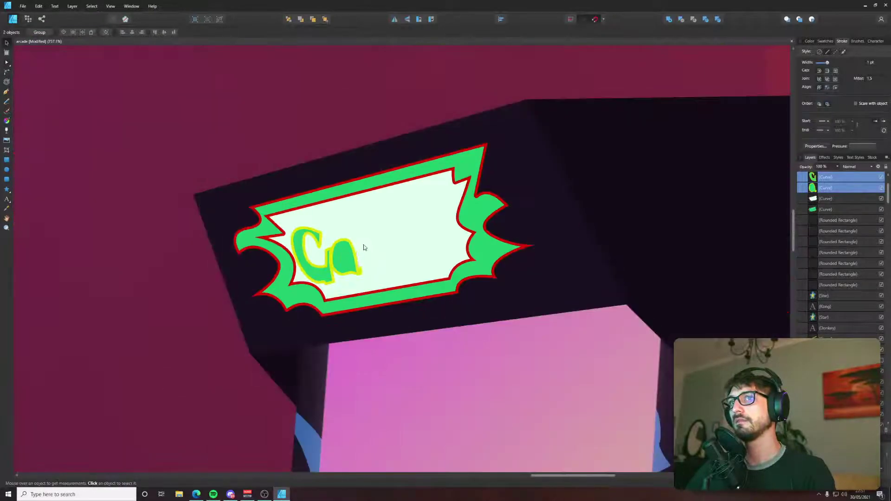
{"action": "scroll", "coordinate": [365, 248], "scroll_direction": "down", "scroll_amount": 3}
{"action": "left_click_drag", "start_coordinate": [400, 239], "coordinate": [1, 250]}
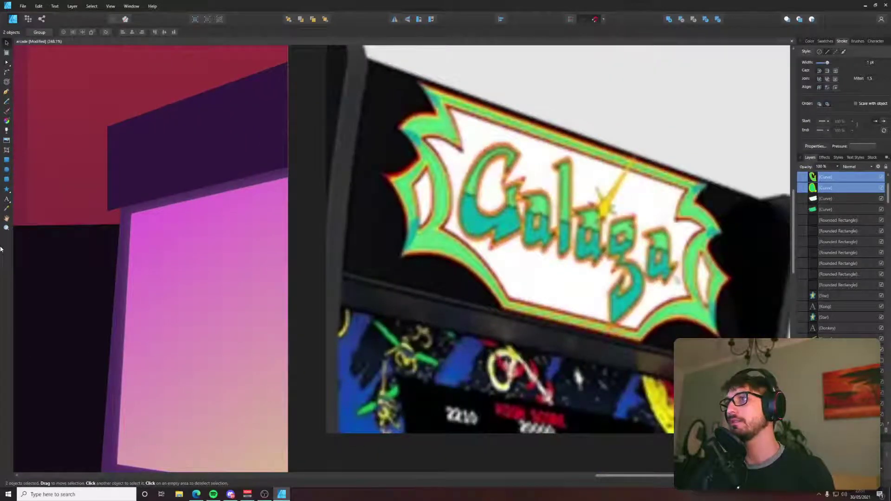
Check the lettering against the Galaga reference photo, then adjust the curve at the tip of the a's tail.
{"action": "left_click_drag", "start_coordinate": [388, 266], "coordinate": [395, 266]}
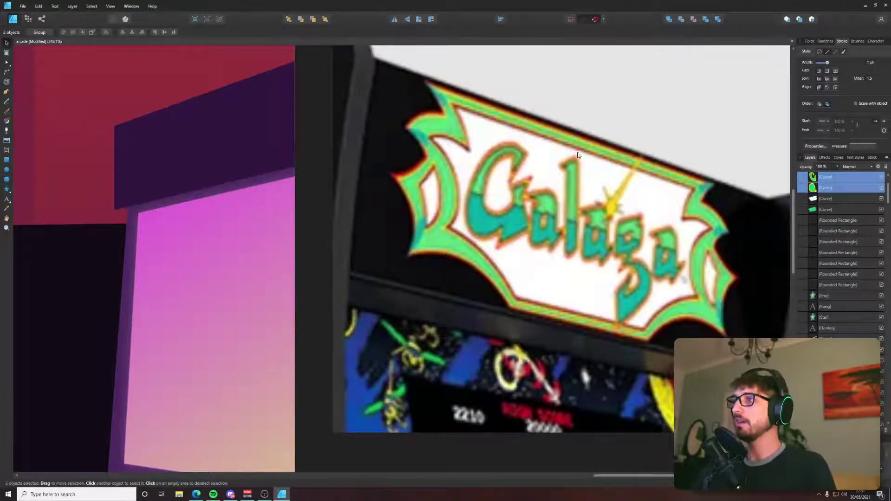
{"action": "scroll", "coordinate": [302, 220], "scroll_direction": "down", "scroll_amount": 3}
{"action": "left_click_drag", "start_coordinate": [204, 205], "coordinate": [323, 204]}
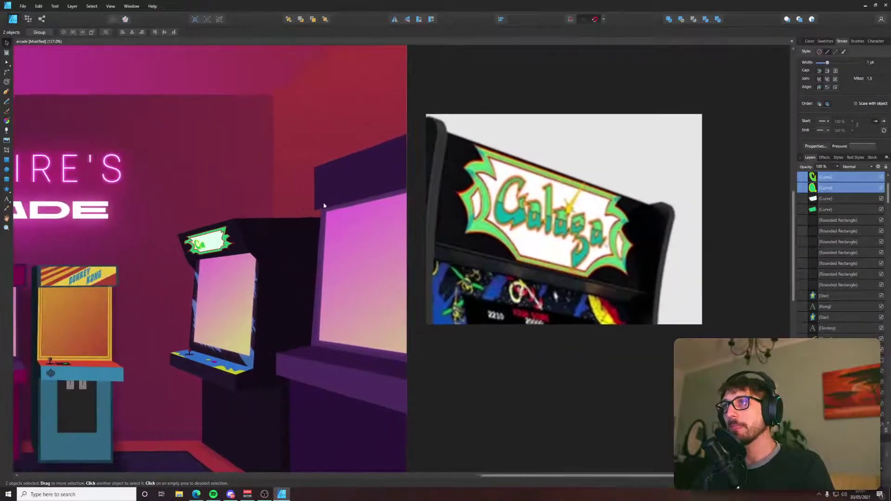
{"action": "scroll", "coordinate": [235, 242], "scroll_direction": "up", "scroll_amount": 10}
{"action": "key", "text": "a"}
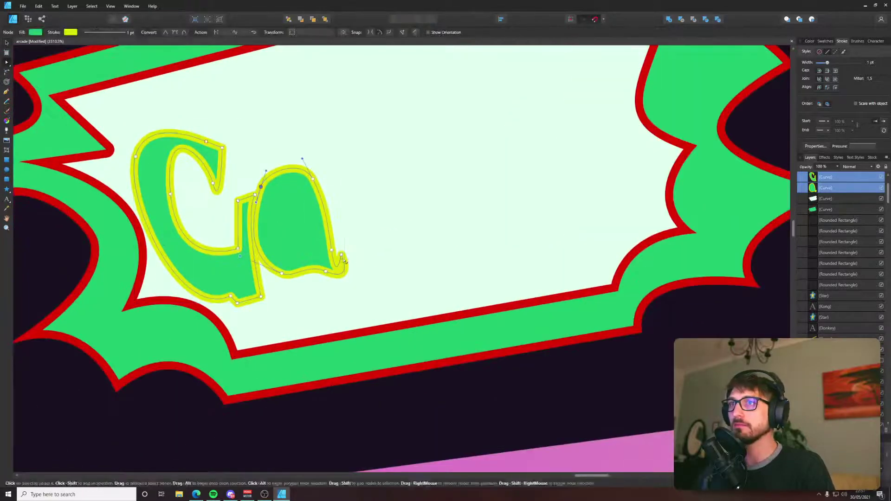
{"action": "left_click", "coordinate": [342, 255]}
{"action": "scroll", "coordinate": [342, 258], "scroll_direction": "up", "scroll_amount": 1}
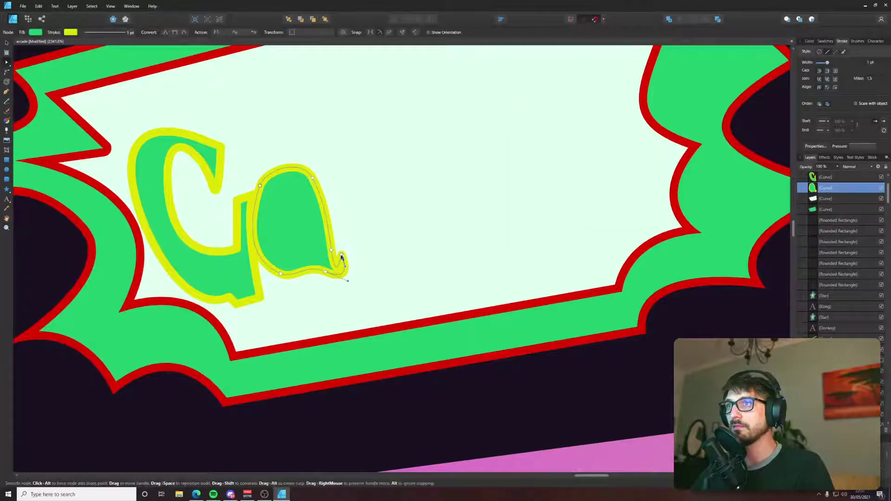
Draw the l beside the a as a tall, narrow, slanted closed outline with a small spur at its top.
{"action": "key", "text": "p"}
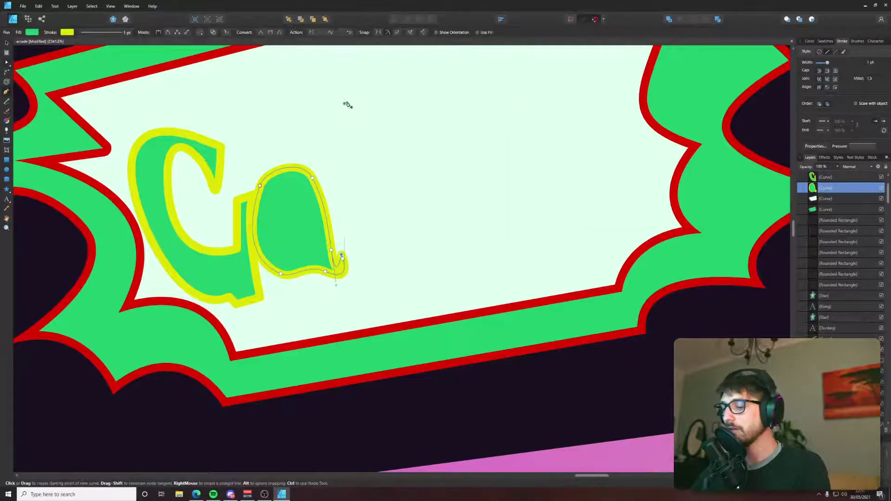
{"action": "scroll", "coordinate": [348, 126], "scroll_direction": "up", "scroll_amount": 2}
{"action": "left_click", "coordinate": [320, 110]}
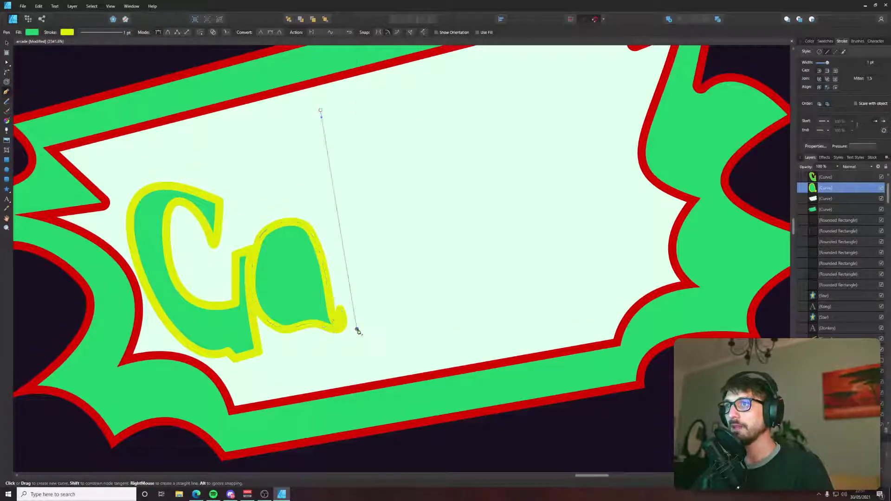
{"action": "left_click", "coordinate": [356, 329]}
{"action": "left_click", "coordinate": [378, 331]}
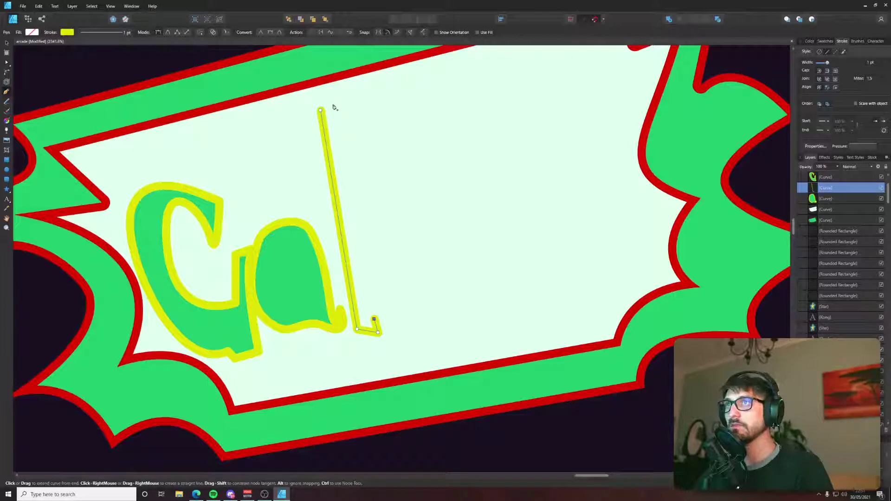
{"action": "left_click", "coordinate": [333, 101]}
{"action": "left_click", "coordinate": [321, 111]}
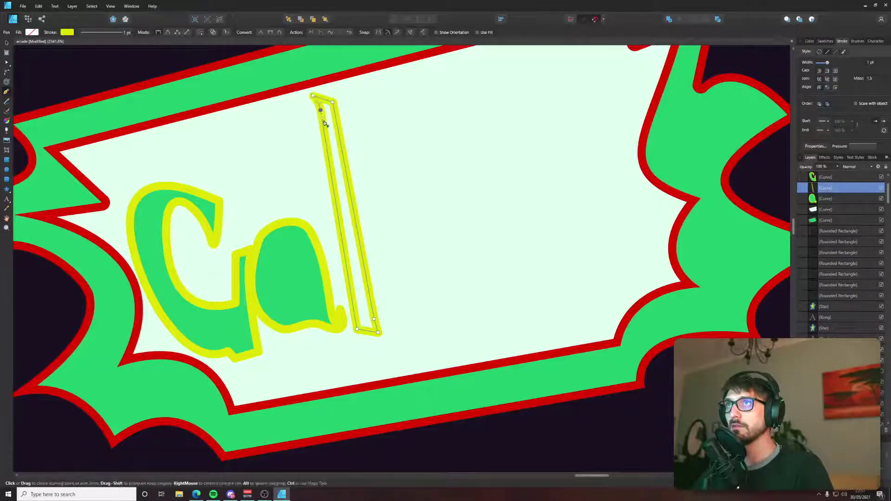
Fill the l with the same green as the a, keeping its yellow stroke, and deselect it.
{"action": "key", "text": "i"}
{"action": "left_click", "coordinate": [299, 255]}
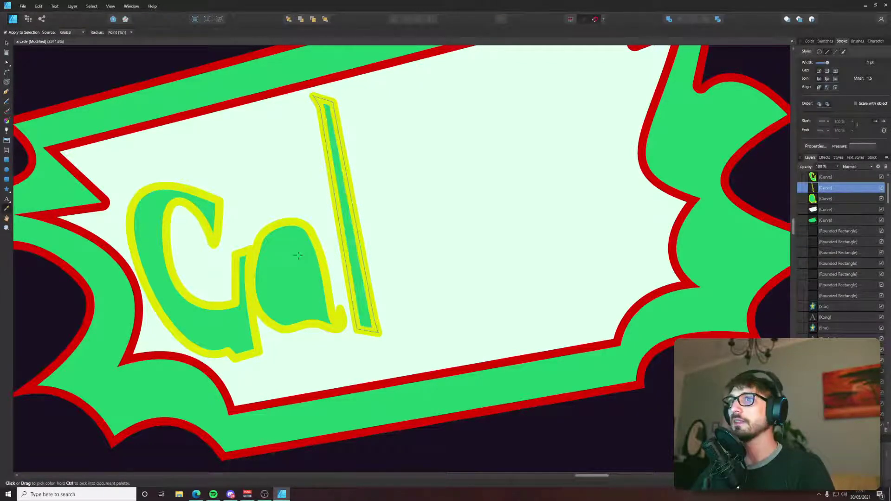
{"action": "key", "text": "v"}
{"action": "left_click", "coordinate": [391, 208]}
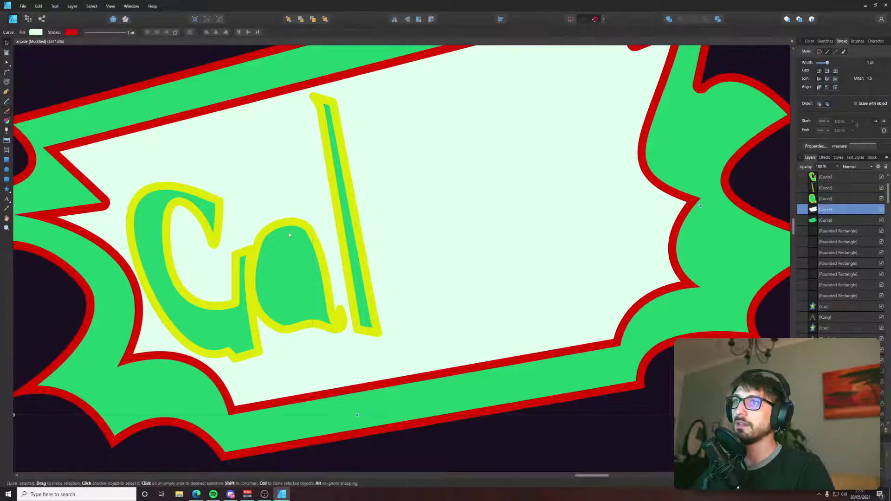
Place a copy of the a immediately after the l.
{"action": "scroll", "coordinate": [304, 253], "scroll_direction": "down", "scroll_amount": 1}
{"action": "left_click", "coordinate": [302, 260]}
{"action": "left_click_drag", "start_coordinate": [302, 261], "coordinate": [425, 223]}
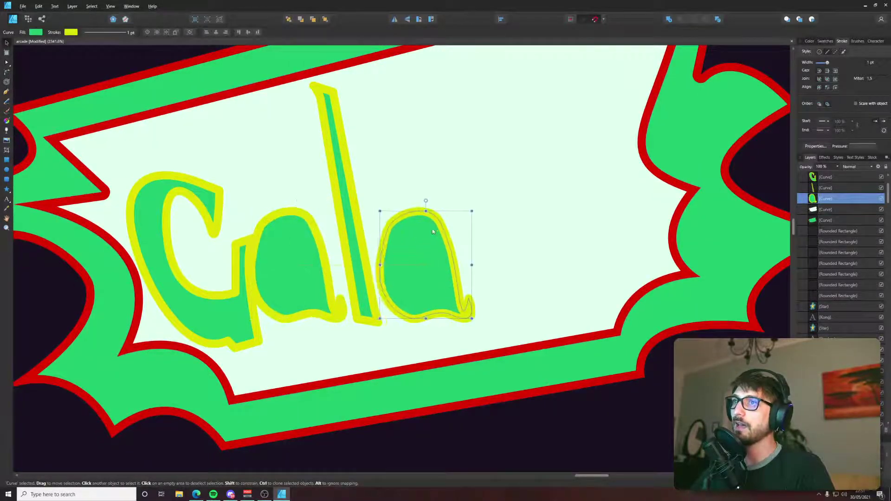
Following the reference photo, draw the g after the second a as a closed outline with a blocky head, narrow stem and hooked tail.
{"action": "scroll", "coordinate": [420, 228], "scroll_direction": "down", "scroll_amount": 2}
{"action": "scroll", "coordinate": [417, 232], "scroll_direction": "down", "scroll_amount": 10}
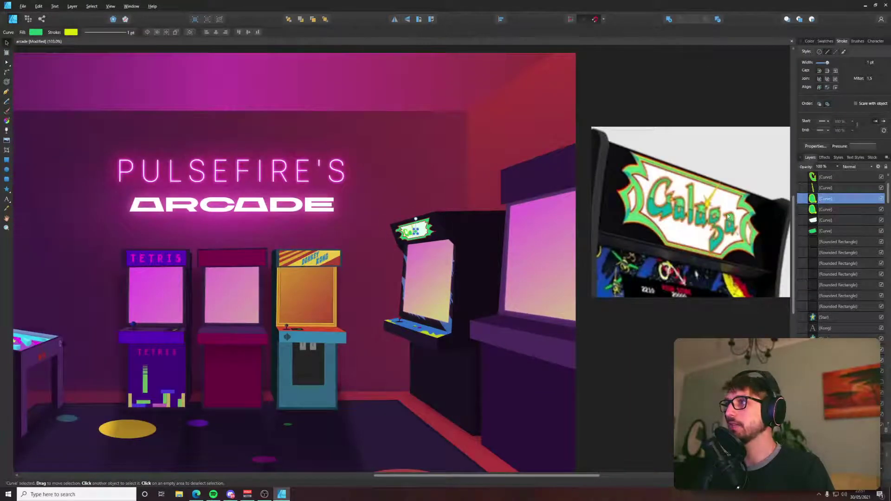
{"action": "scroll", "coordinate": [727, 216], "scroll_direction": "up", "scroll_amount": 2}
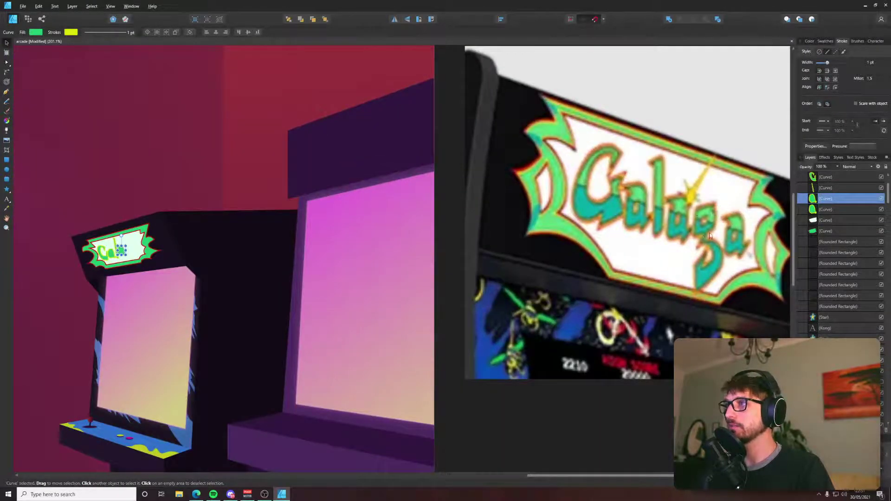
{"action": "scroll", "coordinate": [173, 216], "scroll_direction": "up", "scroll_amount": 7}
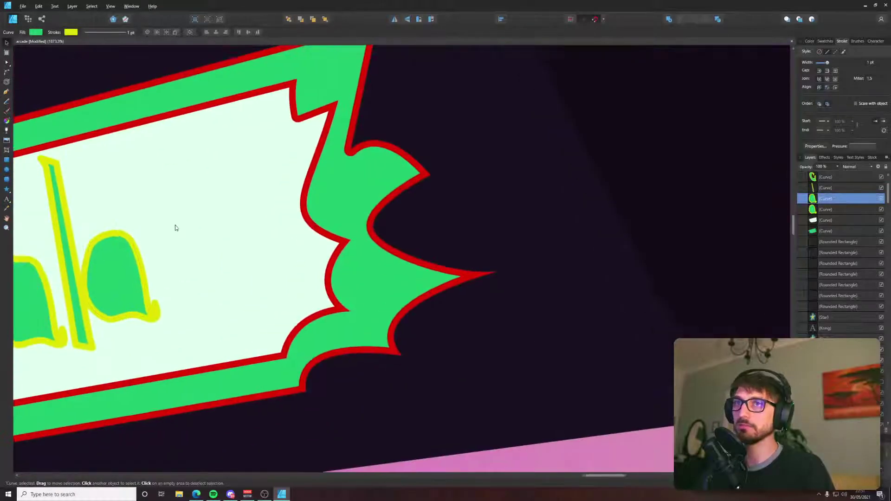
{"action": "key", "text": "p"}
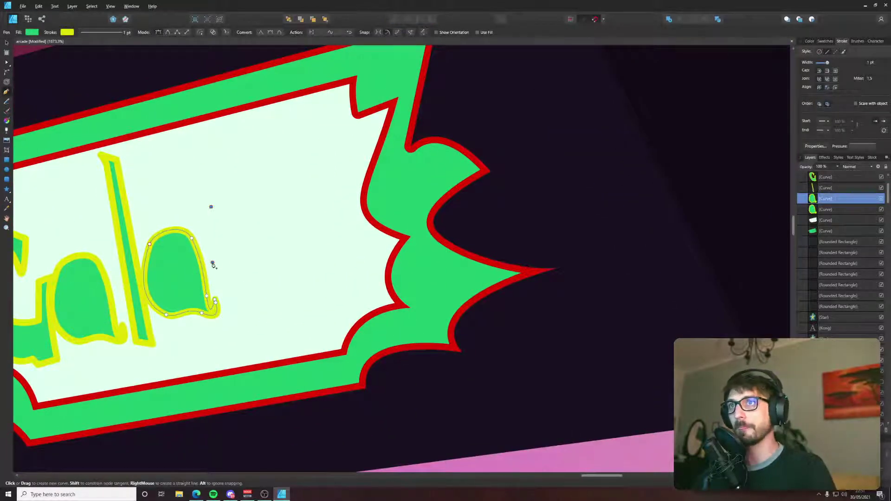
{"action": "left_click", "coordinate": [211, 207]}
{"action": "left_click", "coordinate": [212, 263]}
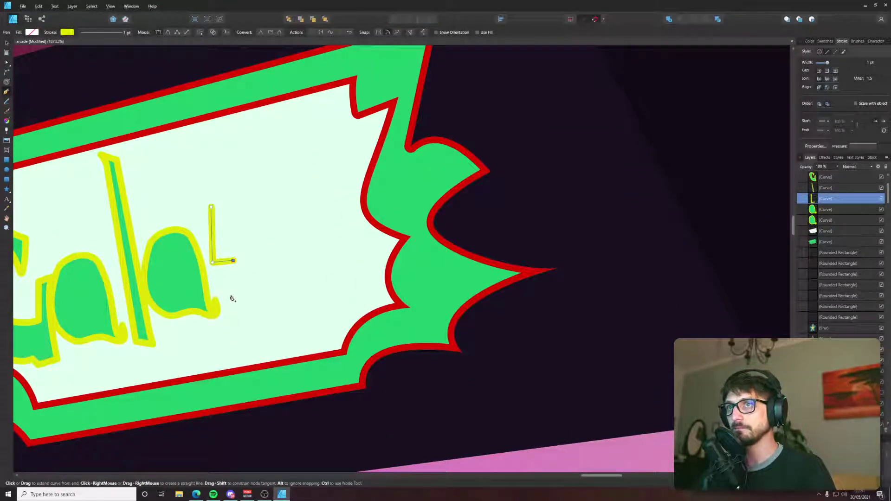
{"action": "left_click", "coordinate": [232, 299]}
{"action": "left_click", "coordinate": [242, 305]}
{"action": "left_click", "coordinate": [217, 335]}
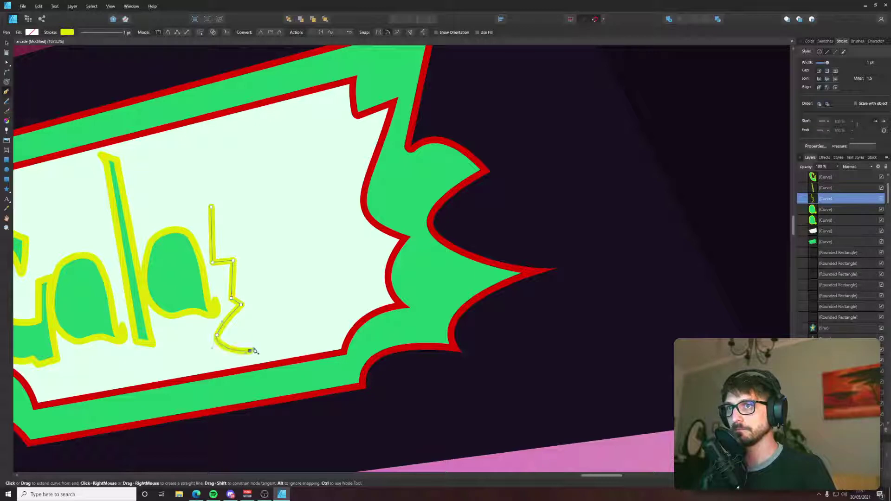
{"action": "left_click", "coordinate": [229, 341]}
{"action": "left_click", "coordinate": [250, 350]}
{"action": "left_click", "coordinate": [262, 294]}
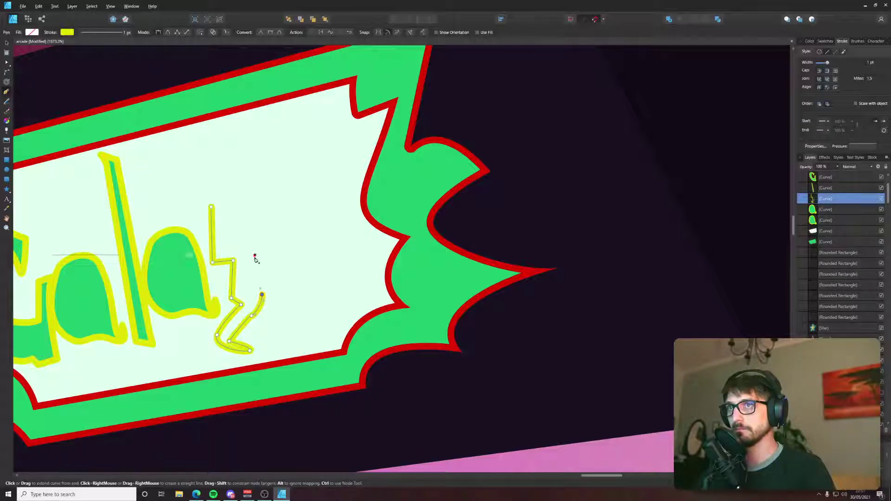
{"action": "left_click", "coordinate": [255, 255]}
{"action": "left_click", "coordinate": [273, 255]}
{"action": "left_click", "coordinate": [262, 199]}
{"action": "left_click", "coordinate": [211, 206]}
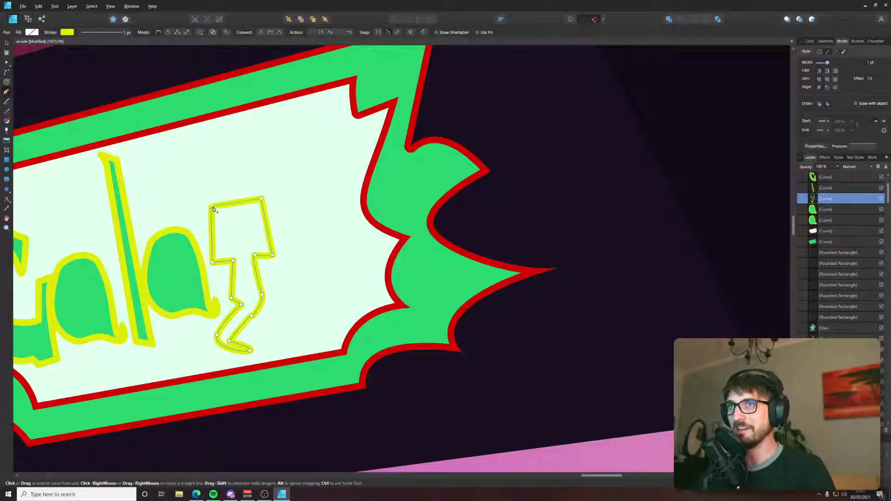
Fill the g with the a's green and compare the lettering with the reference photo.
{"action": "key", "text": "a"}
{"action": "key", "text": "i"}
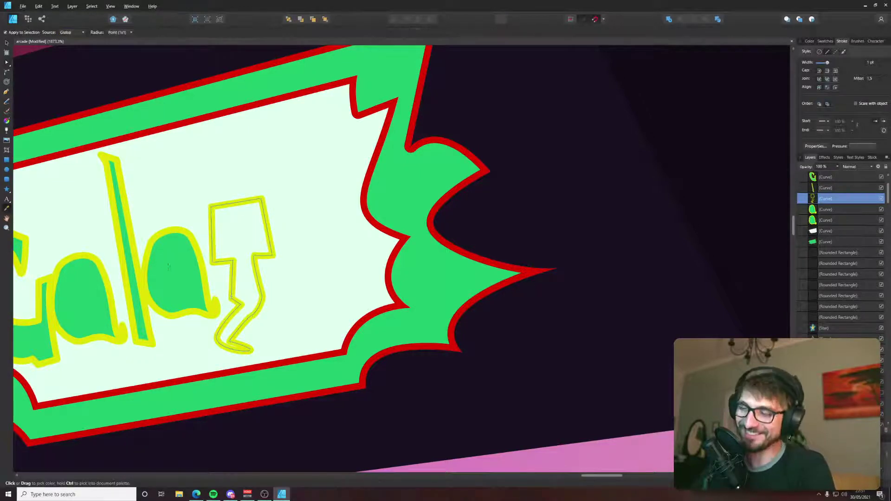
{"action": "left_click", "coordinate": [172, 254]}
{"action": "key", "text": "v"}
{"action": "scroll", "coordinate": [212, 267], "scroll_direction": "down", "scroll_amount": 10}
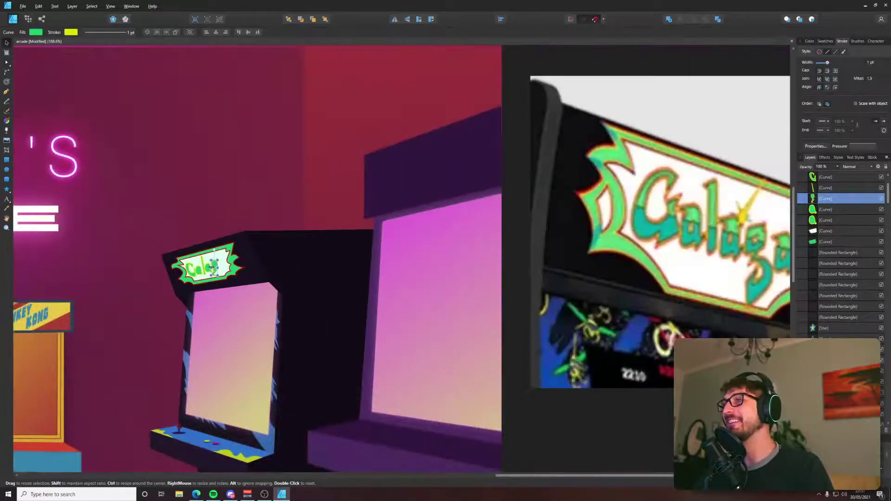
Reshape the g by turning its tail into a left-pointing hook, widening the stem's base and pulling in the head's lower-right corner.
{"action": "scroll", "coordinate": [211, 268], "scroll_direction": "up", "scroll_amount": 10}
{"action": "key", "text": "a"}
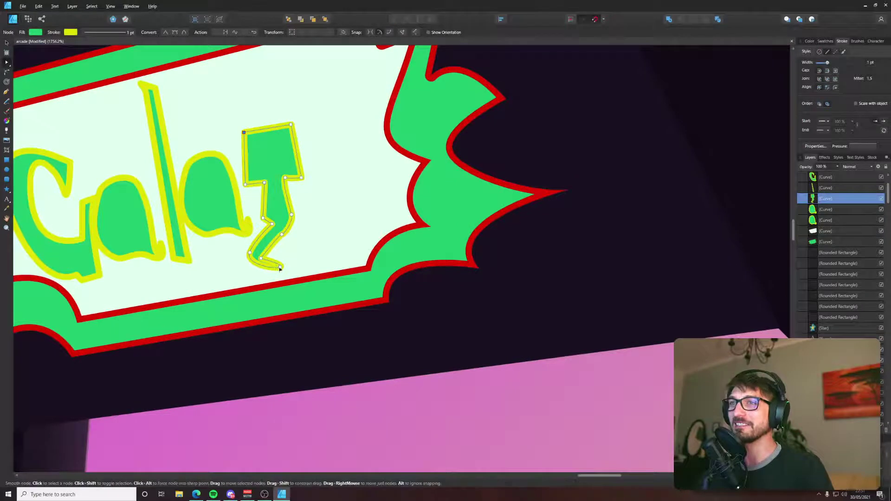
{"action": "left_click_drag", "start_coordinate": [280, 268], "coordinate": [241, 246]}
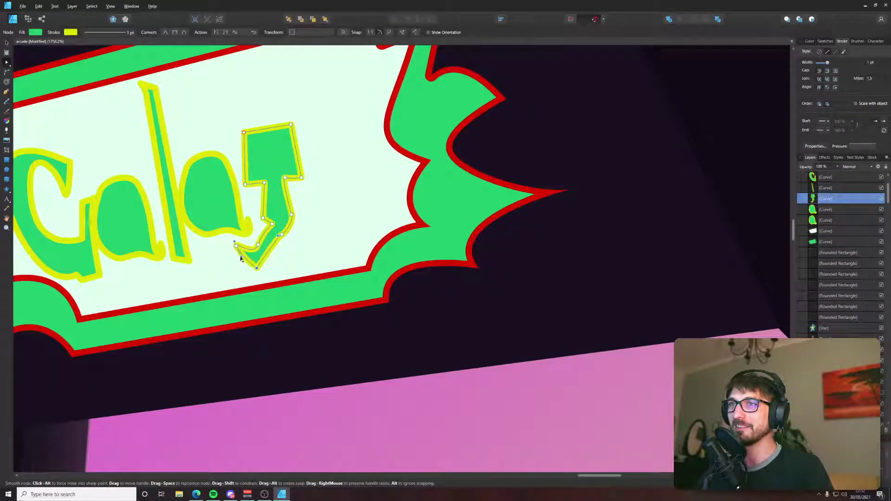
{"action": "left_click_drag", "start_coordinate": [263, 218], "coordinate": [259, 228]}
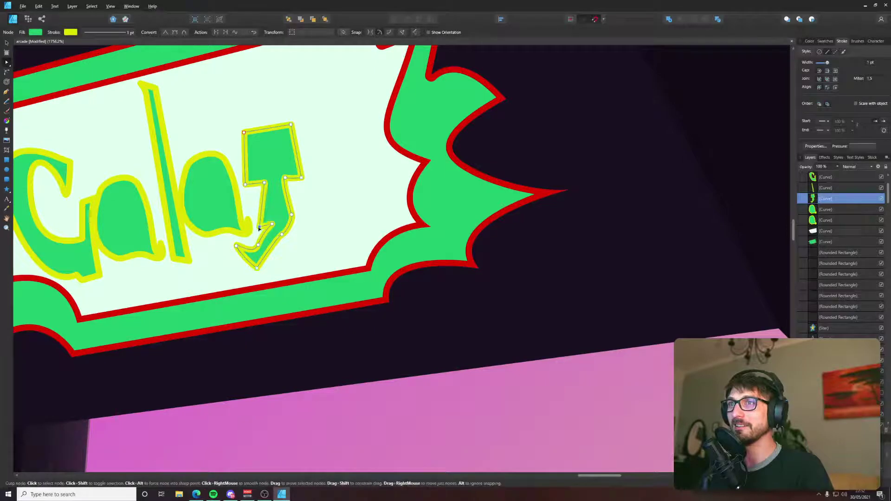
{"action": "left_click", "coordinate": [280, 239]}
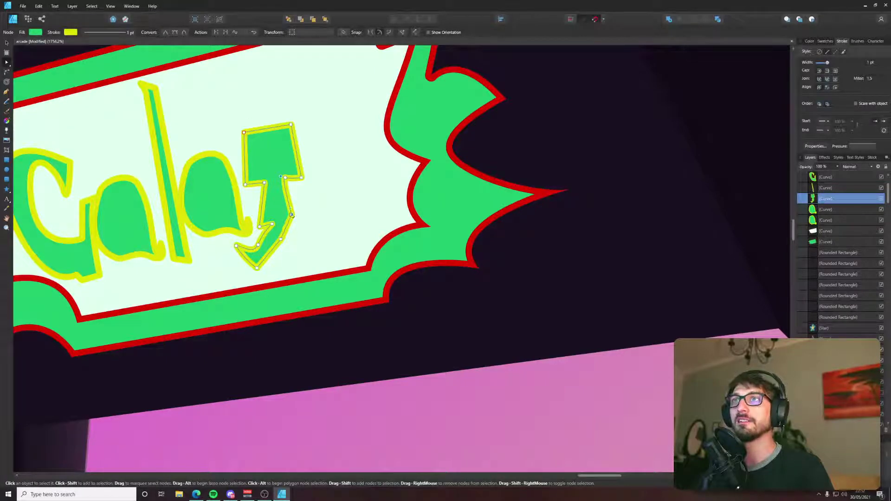
{"action": "left_click_drag", "start_coordinate": [292, 215], "coordinate": [298, 241]}
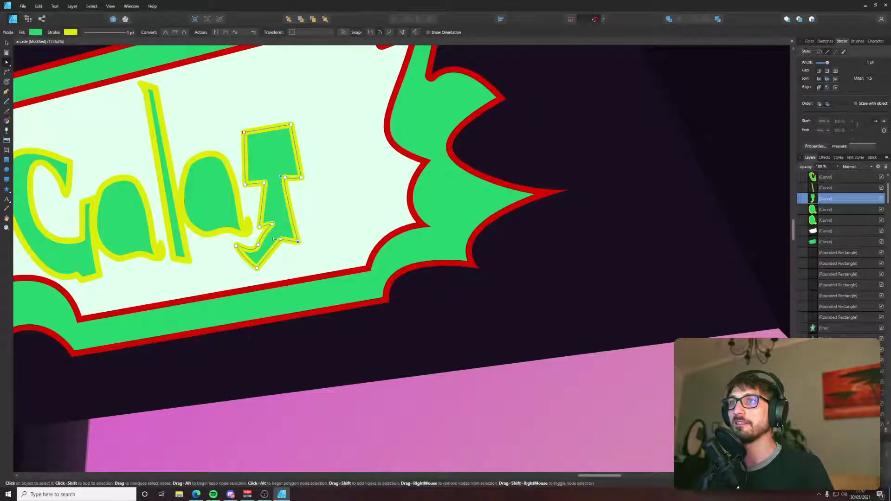
{"action": "scroll", "coordinate": [289, 212], "scroll_direction": "up", "scroll_amount": 1}
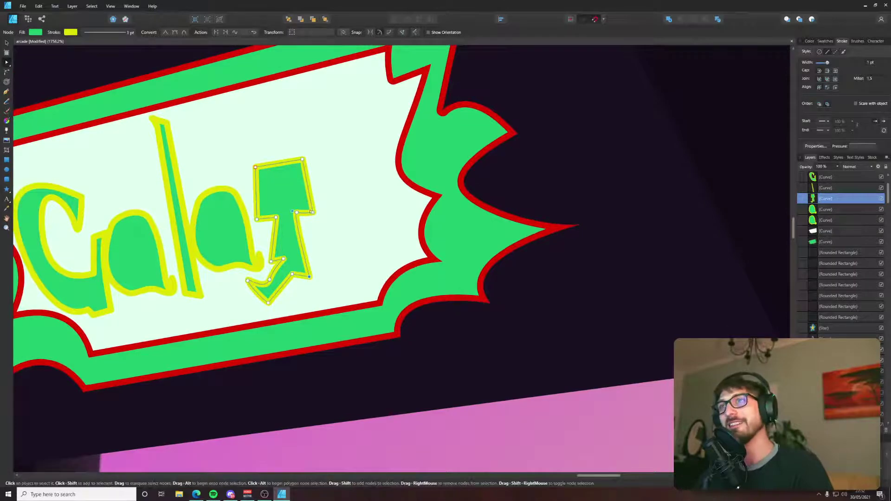
{"action": "left_click_drag", "start_coordinate": [314, 213], "coordinate": [307, 201]}
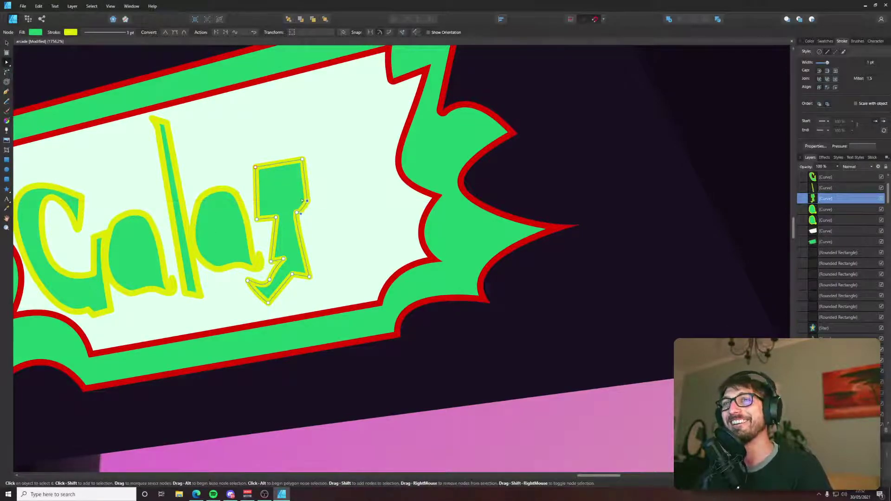
Place a copy of the second a after the g as the last letter, then deselect it and view the whole banner.
{"action": "key", "text": "v"}
{"action": "left_click", "coordinate": [219, 237]}
{"action": "left_click_drag", "start_coordinate": [220, 237], "coordinate": [343, 193]}
{"action": "scroll", "coordinate": [343, 194], "scroll_direction": "down", "scroll_amount": 10}
{"action": "left_click", "coordinate": [588, 337]}
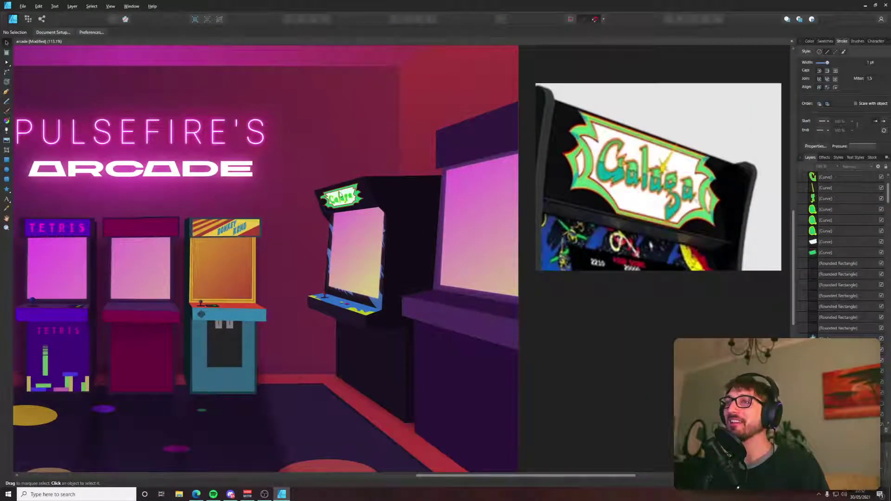
Draw a small upright ellipse inside the first a as its counter and fill it with the lettering's outline yellow.
{"action": "scroll", "coordinate": [340, 196], "scroll_direction": "up", "scroll_amount": 10}
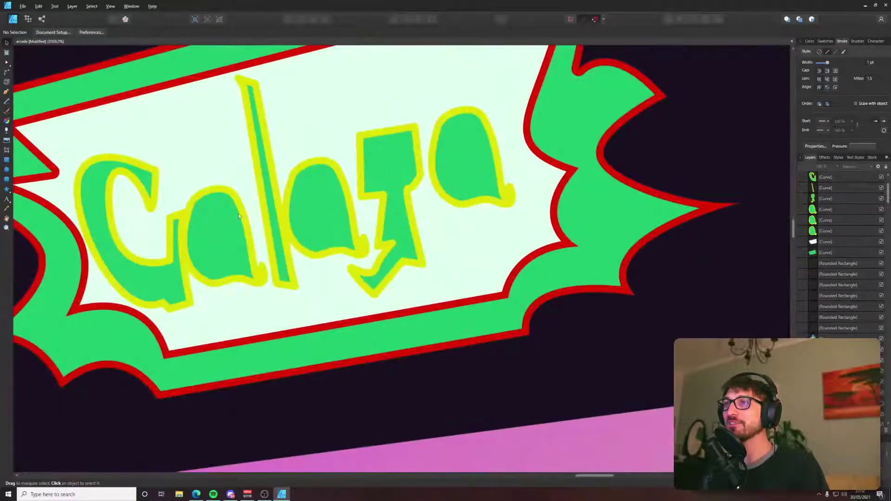
{"action": "left_click", "coordinate": [7, 170]}
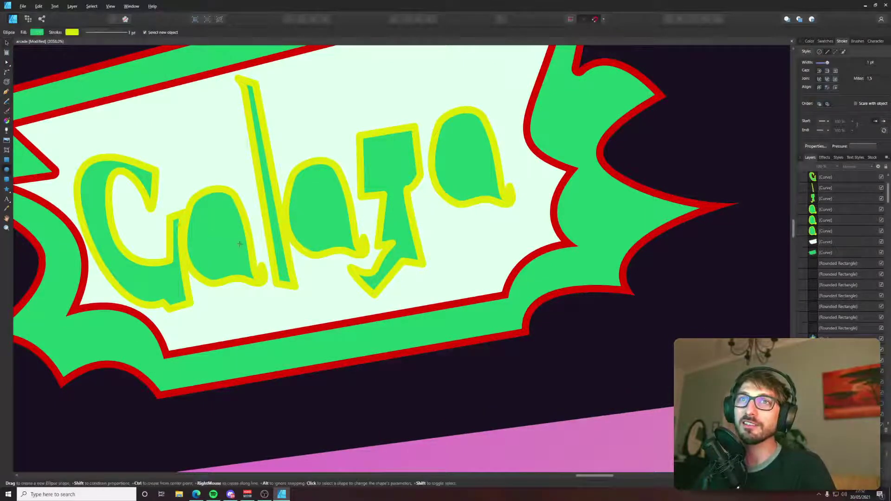
{"action": "left_click_drag", "start_coordinate": [204, 226], "coordinate": [223, 251]}
{"action": "left_click", "coordinate": [813, 41]}
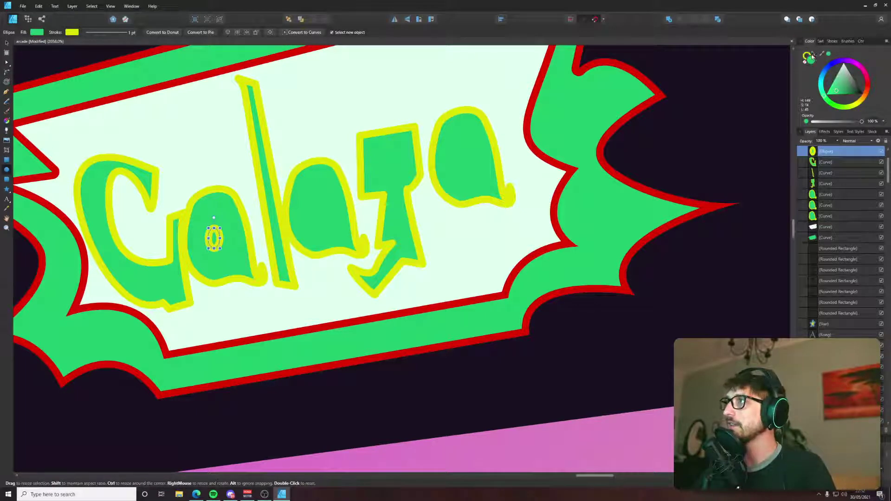
{"action": "key", "text": "i"}
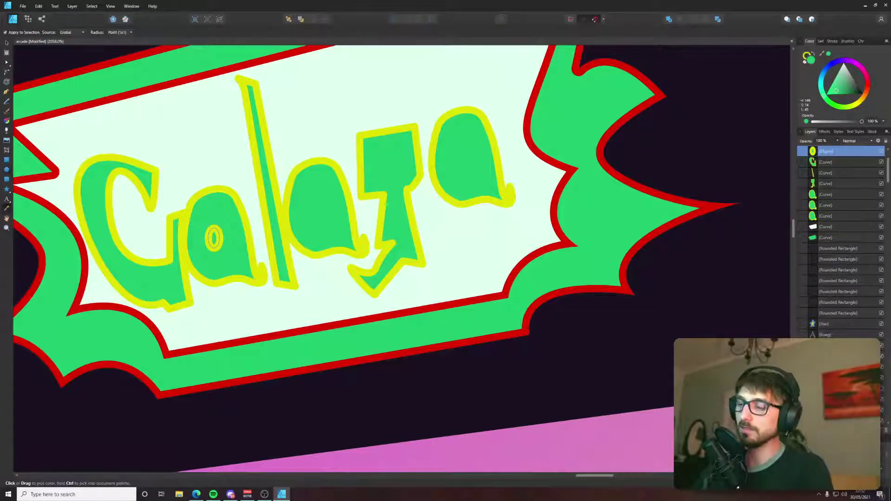
{"action": "left_click", "coordinate": [336, 168]}
Copy the yellow ellipse into the other two a's and move the last a with its ellipse closer to the g.
{"action": "key", "text": "v"}
{"action": "left_click_drag", "start_coordinate": [214, 237], "coordinate": [457, 163]}
{"action": "left_click", "coordinate": [445, 177], "text": "shift"}
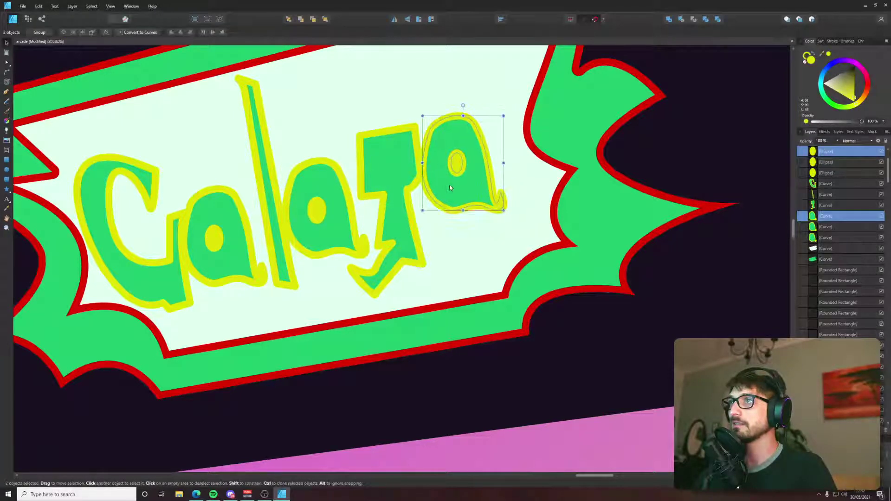
{"action": "left_click", "coordinate": [282, 240]}
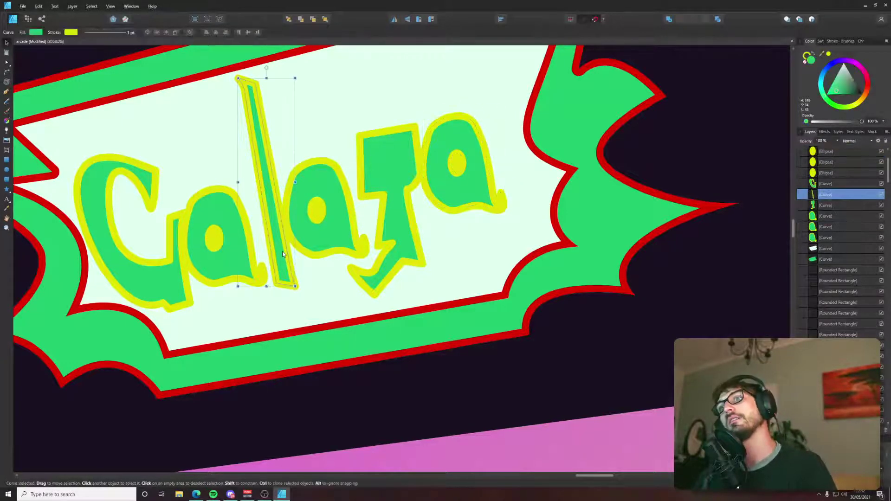
Pull the l's upper-left and lower-right corners outward as serifs, and add a smaller copy of the second a's ellipse inside the g's head.
{"action": "key", "text": "a"}
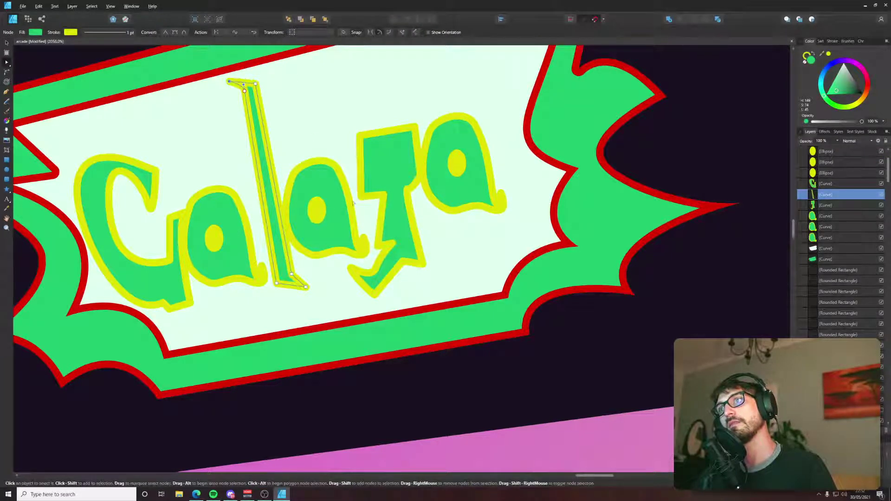
{"action": "left_click", "coordinate": [315, 215]}
{"action": "left_click_drag", "start_coordinate": [315, 214], "coordinate": [388, 168]}
{"action": "scroll", "coordinate": [391, 173], "scroll_direction": "down", "scroll_amount": 10}
{"action": "scroll", "coordinate": [391, 173], "scroll_direction": "up", "scroll_amount": 10}
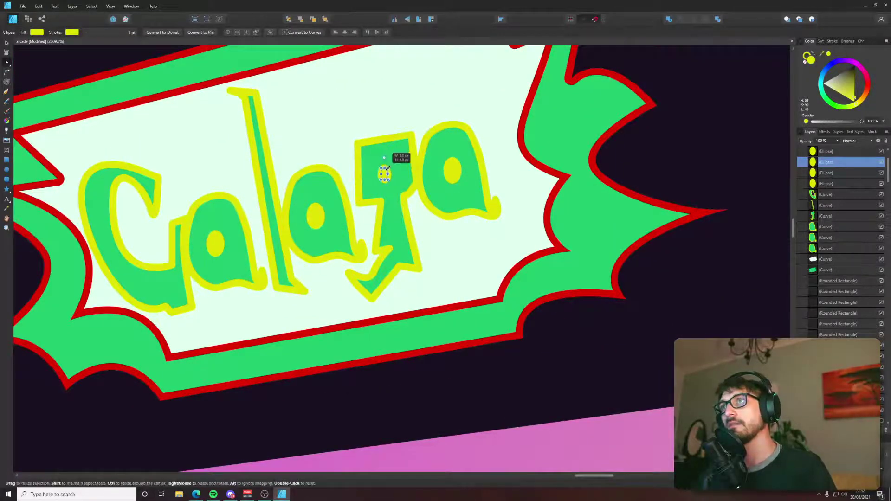
Draw a yellow five-pointed star between the l and the second a and rotate it so one point tilts toward the l's top.
{"action": "scroll", "coordinate": [388, 168], "scroll_direction": "down", "scroll_amount": 4}
{"action": "left_click", "coordinate": [6, 189]}
{"action": "scroll", "coordinate": [381, 151], "scroll_direction": "up", "scroll_amount": 2}
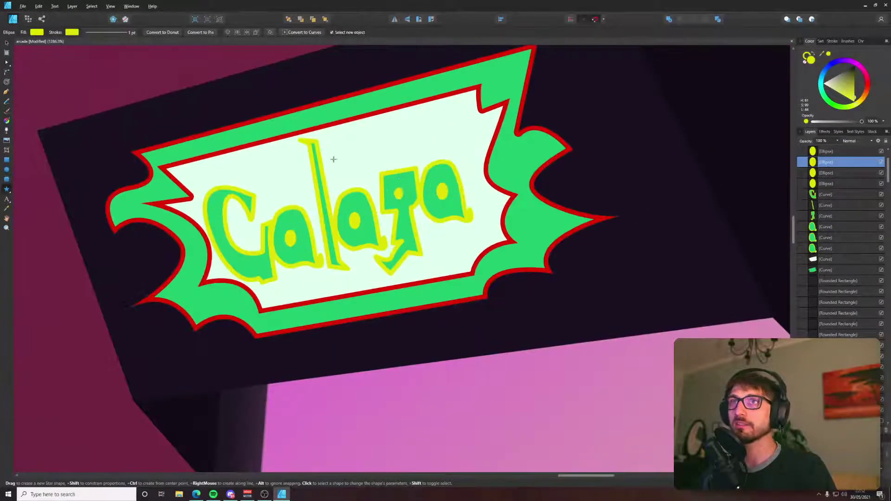
{"action": "left_click_drag", "start_coordinate": [329, 150], "coordinate": [347, 190]}
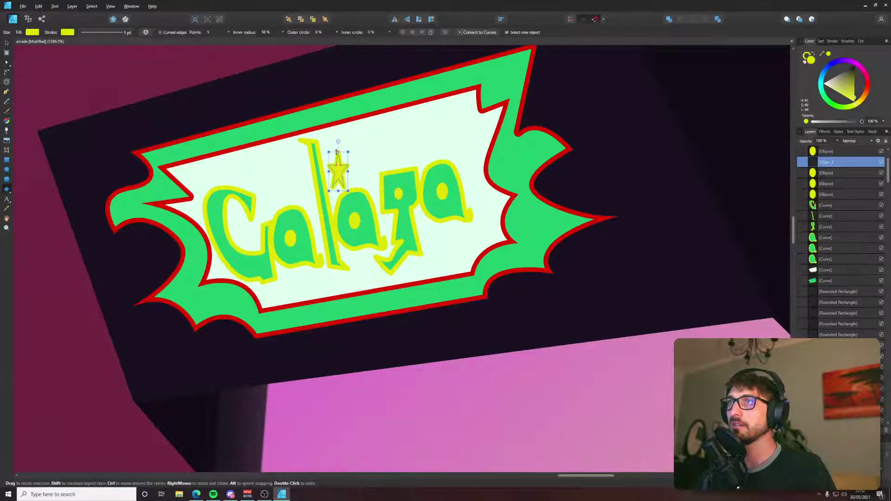
{"action": "left_click_drag", "start_coordinate": [328, 148], "coordinate": [322, 147]}
{"action": "scroll", "coordinate": [323, 146], "scroll_direction": "up", "scroll_amount": 3}
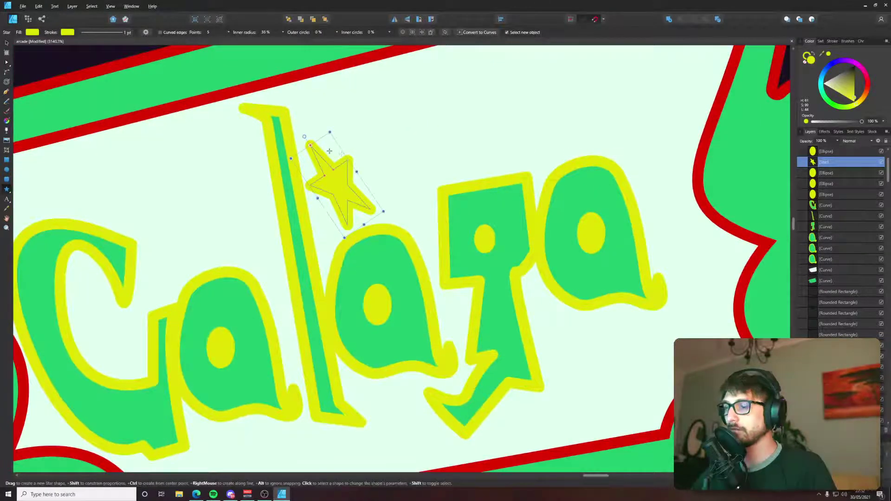
Draw a closed four-sided light trail from the star up to the banner's inner upper edge and fill it with the star's yellow.
{"action": "key", "text": "p"}
{"action": "left_click", "coordinate": [407, 57]}
{"action": "scroll", "coordinate": [418, 56], "scroll_direction": "down", "scroll_amount": 3}
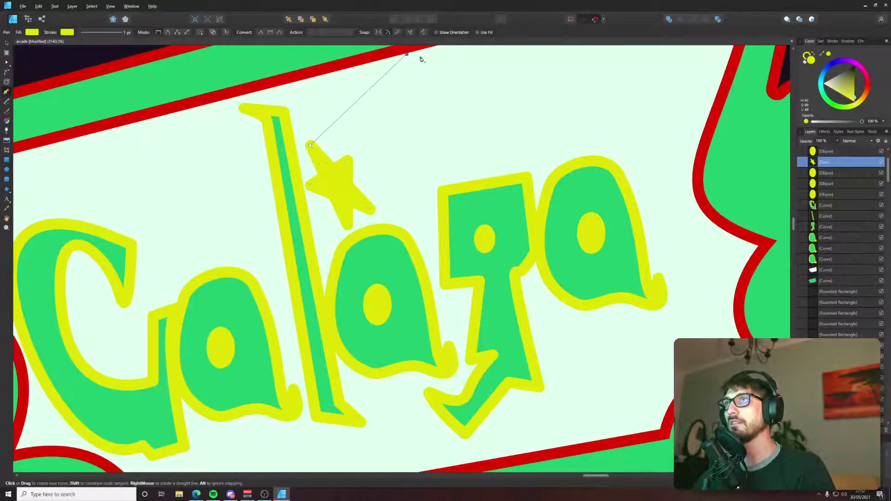
{"action": "scroll", "coordinate": [394, 119], "scroll_direction": "up", "scroll_amount": 4}
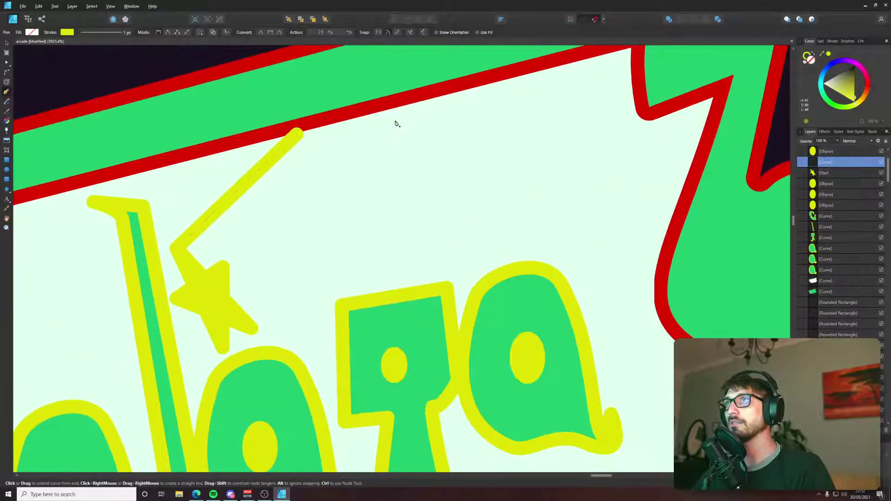
{"action": "left_click", "coordinate": [497, 84]}
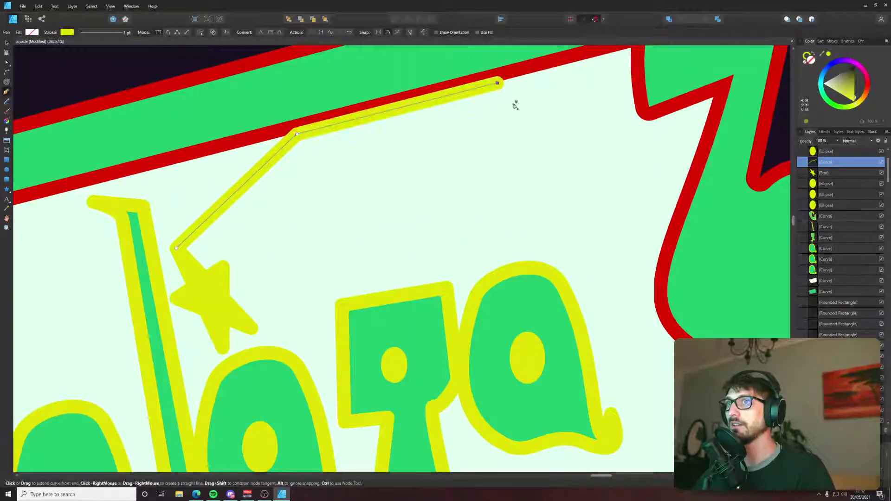
{"action": "left_click", "coordinate": [257, 331]}
{"action": "left_click", "coordinate": [177, 248]}
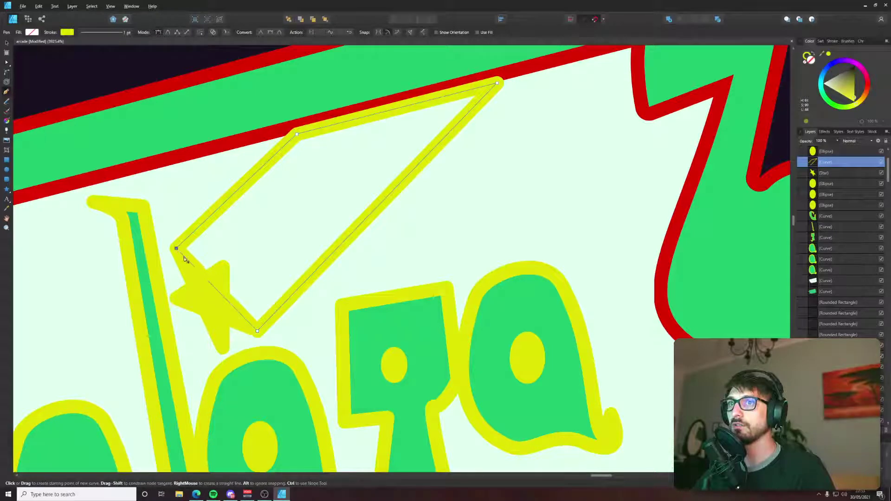
{"action": "key", "text": "i"}
{"action": "left_click", "coordinate": [199, 279]}
{"action": "key", "text": "v"}
Move the Galaga reference photo farther away from the artboard's right edge.
{"action": "scroll", "coordinate": [211, 294], "scroll_direction": "down", "scroll_amount": 10}
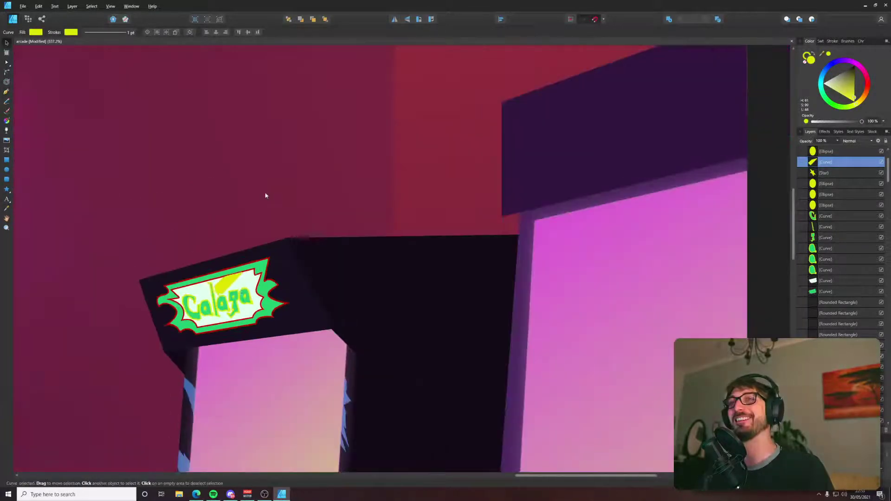
{"action": "left_click", "coordinate": [266, 196]}
{"action": "key", "text": "i"}
{"action": "scroll", "coordinate": [267, 195], "scroll_direction": "down", "scroll_amount": 8}
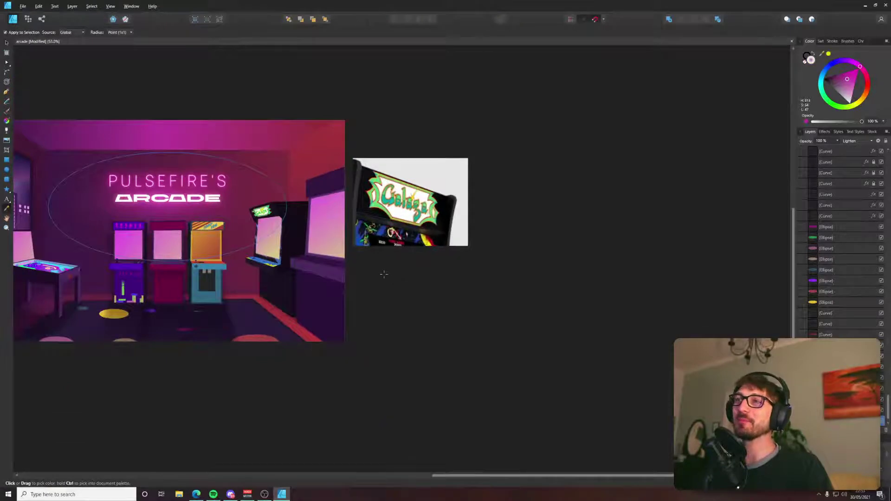
{"action": "key", "text": "v"}
{"action": "left_click", "coordinate": [382, 277]}
{"action": "left_click_drag", "start_coordinate": [397, 227], "coordinate": [660, 272]}
{"action": "scroll", "coordinate": [202, 247], "scroll_direction": "up", "scroll_amount": 3}
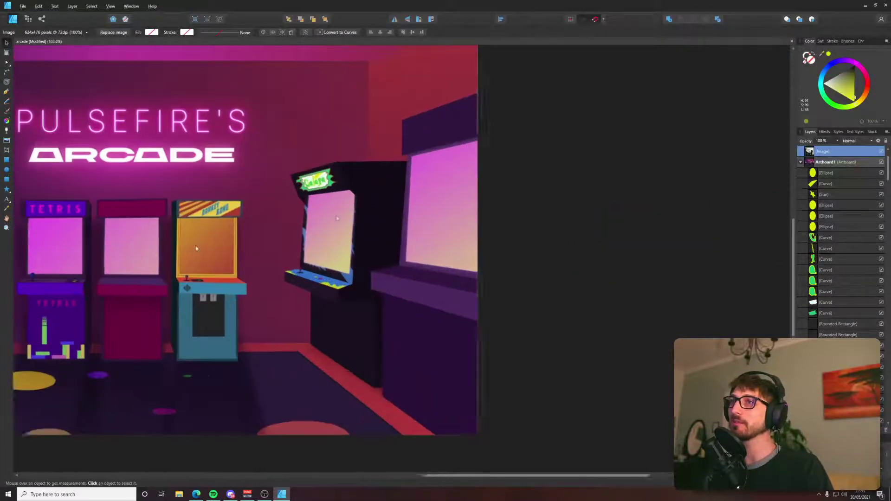
Examine the Galaga banner both within the whole arcade scene and up close, including the first letter's outline.
{"action": "left_click_drag", "start_coordinate": [202, 247], "coordinate": [439, 259]}
{"action": "left_click_drag", "start_coordinate": [562, 228], "coordinate": [577, 224]}
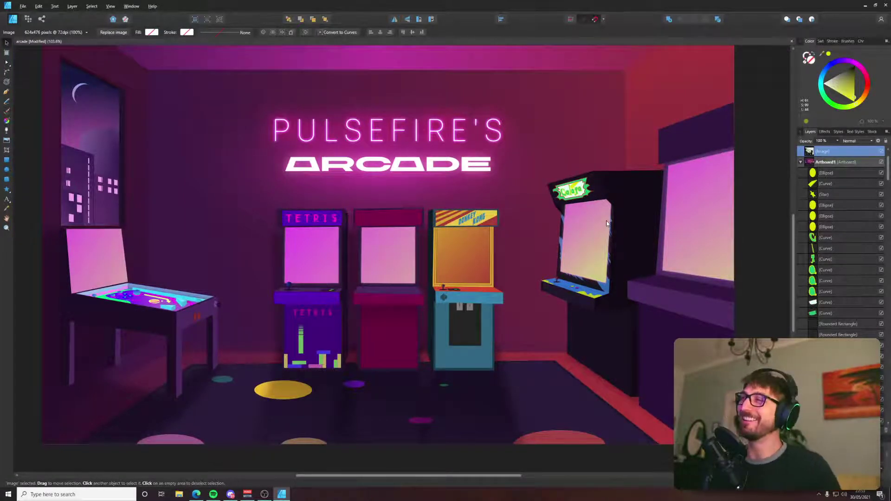
{"action": "left_click_drag", "start_coordinate": [607, 224], "coordinate": [308, 232]}
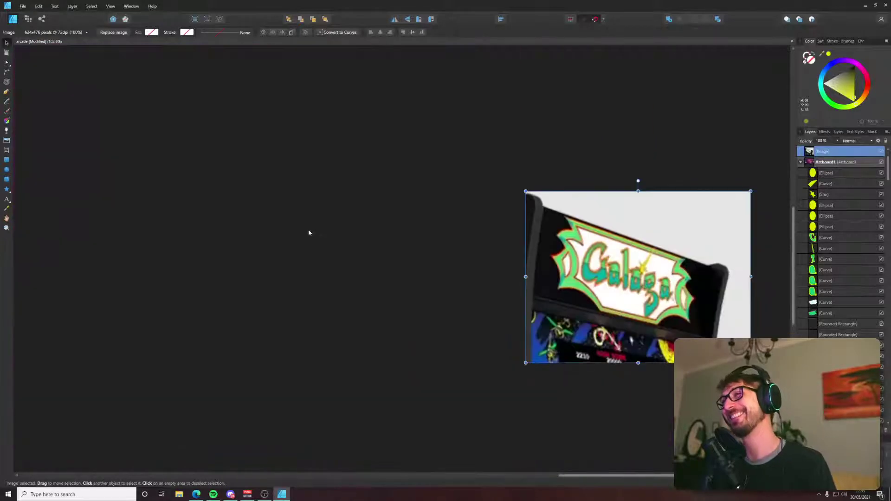
{"action": "scroll", "coordinate": [253, 195], "scroll_direction": "up", "scroll_amount": 12}
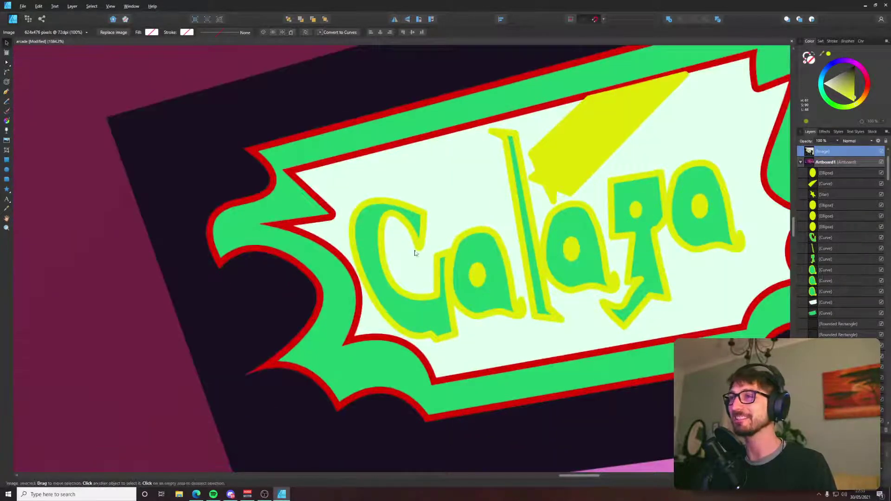
{"action": "key", "text": "a"}
{"action": "left_click", "coordinate": [438, 267]}
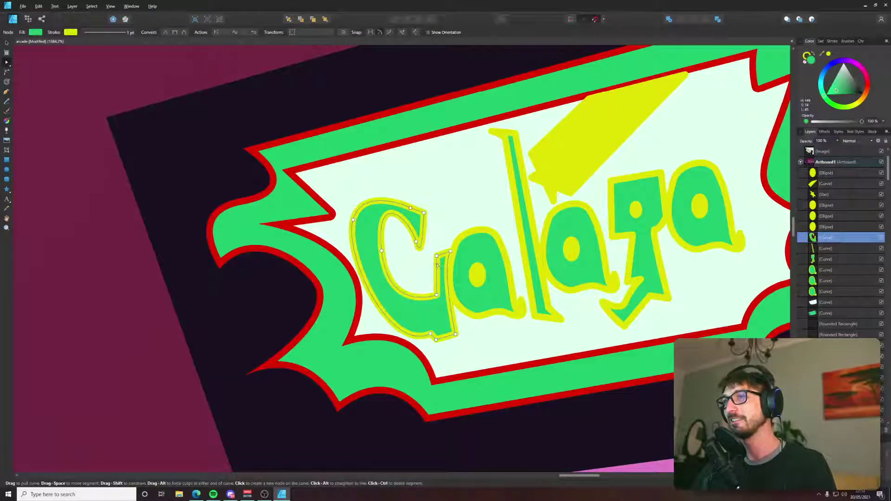
{"action": "scroll", "coordinate": [437, 265], "scroll_direction": "down", "scroll_amount": 12}
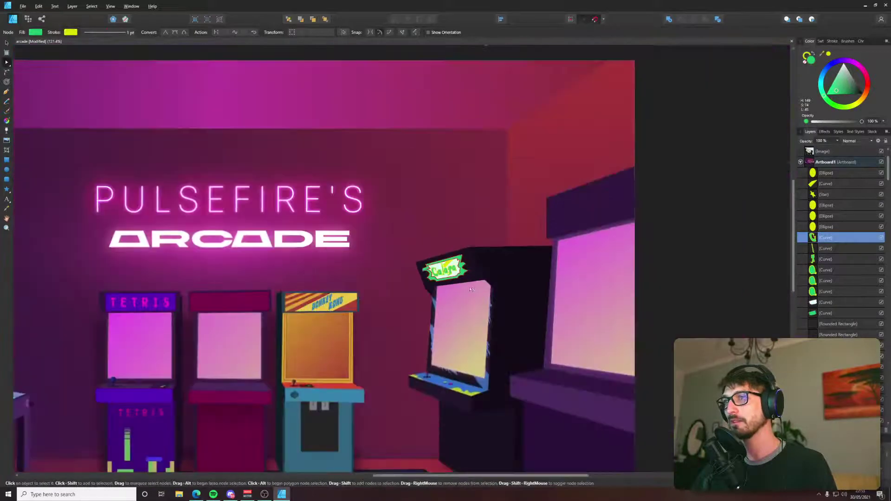
Clear the selection and save the arcade document.
{"action": "left_click", "coordinate": [659, 255]}
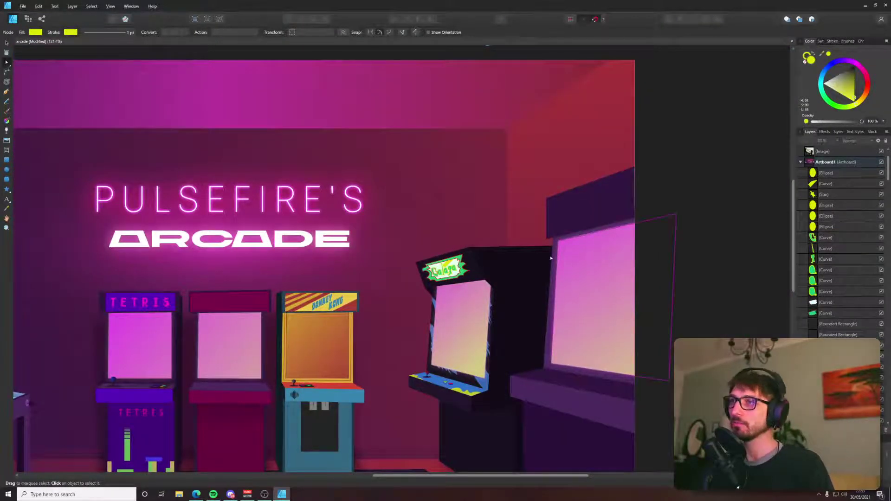
{"action": "scroll", "coordinate": [482, 263], "scroll_direction": "down", "scroll_amount": 2}
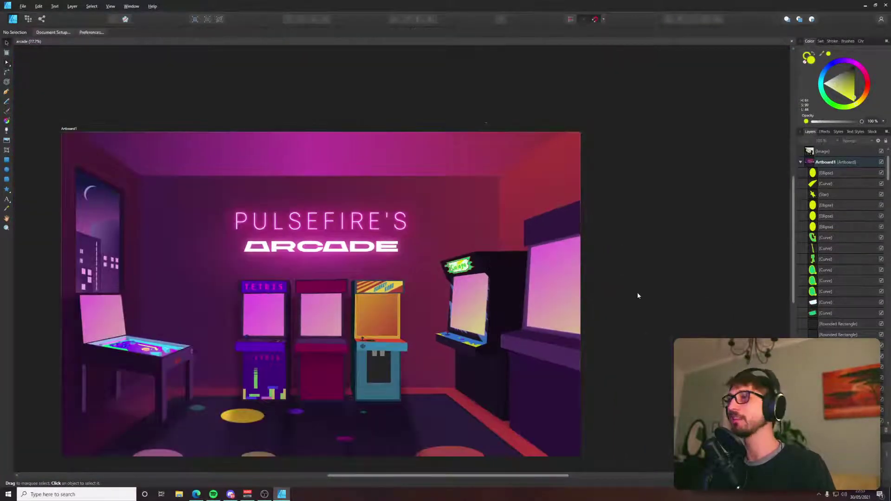
{"action": "left_click_drag", "start_coordinate": [647, 294], "coordinate": [465, 276]}
Switch between the browser's Galaga cabinet photo and the illustration to compare the screen surround and the rest of the cabinet.
{"action": "key", "text": "alt+Tab"}
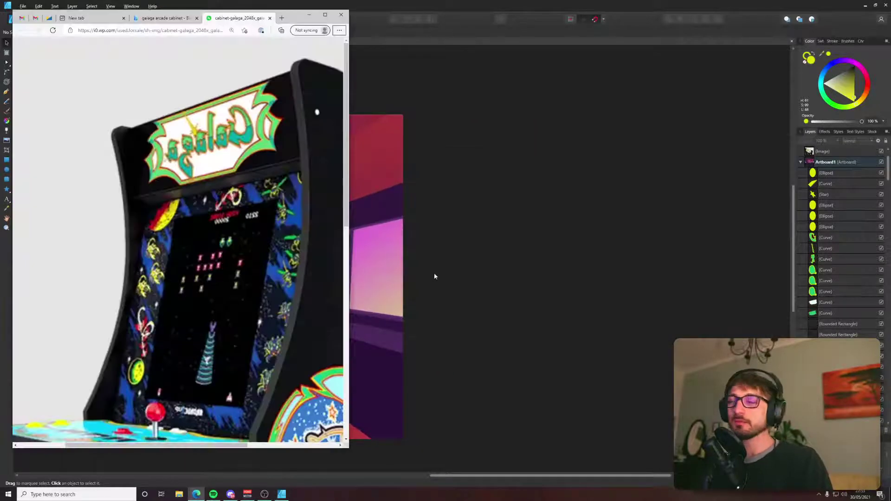
{"action": "key", "text": "alt+Tab"}
{"action": "left_click", "coordinate": [203, 278]}
{"action": "key", "text": "alt+Tab"}
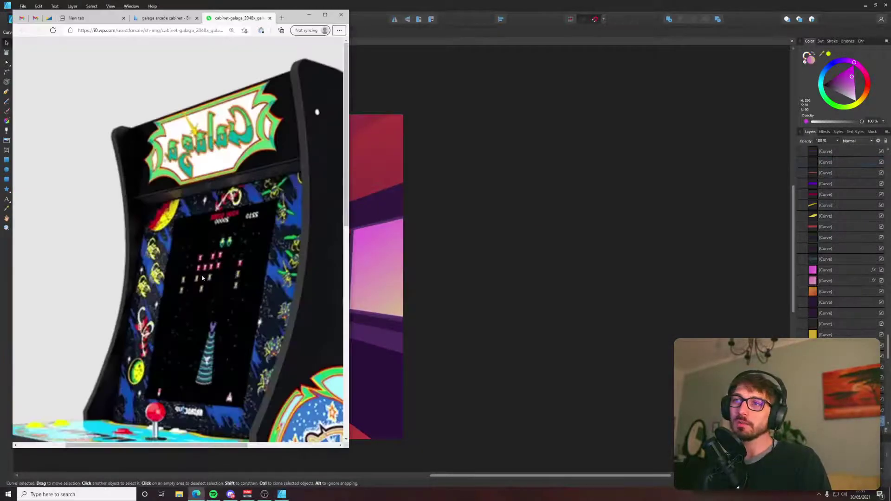
{"action": "key", "text": "alt+Tab"}
{"action": "key", "text": "alt+Tab"}
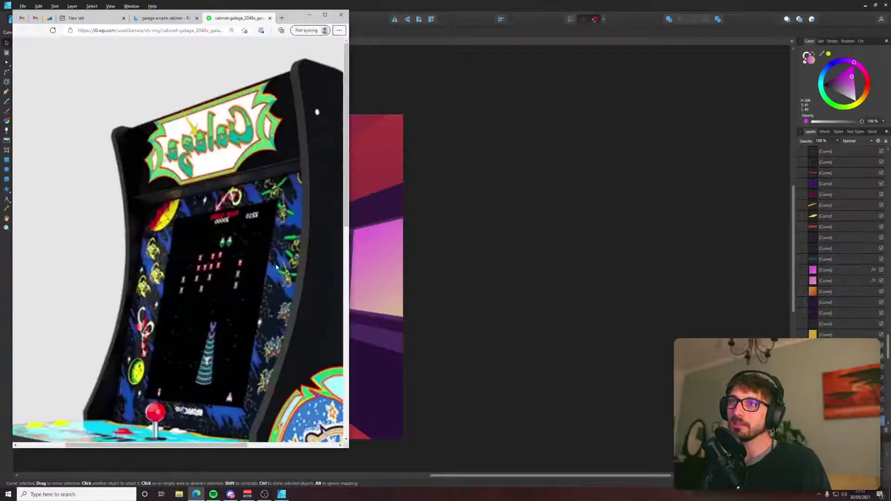
{"action": "scroll", "coordinate": [277, 296], "scroll_direction": "down", "scroll_amount": 5}
{"action": "scroll", "coordinate": [276, 296], "scroll_direction": "down", "scroll_amount": 4}
{"action": "key", "text": "alt+Tab"}
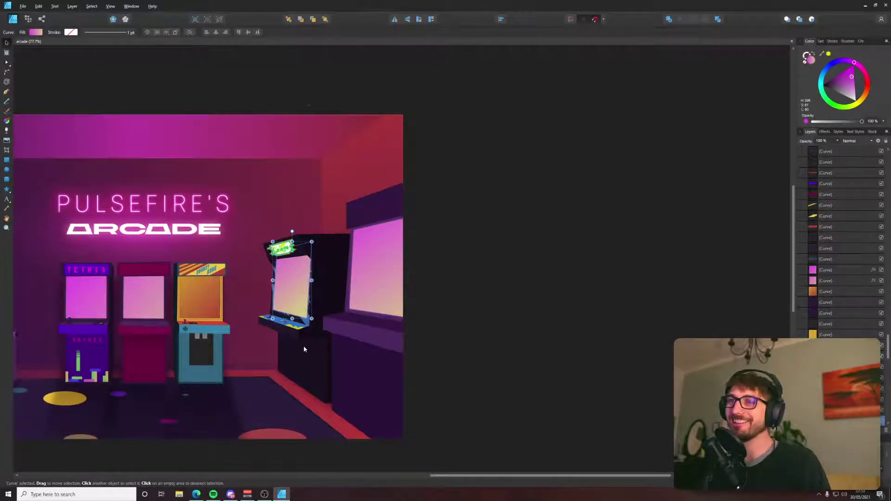
Delete the stray objects lying just above the artboard's upper edge.
{"action": "scroll", "coordinate": [445, 213], "scroll_direction": "up", "scroll_amount": 3}
{"action": "left_click", "coordinate": [446, 207]}
{"action": "scroll", "coordinate": [444, 154], "scroll_direction": "down", "scroll_amount": 4}
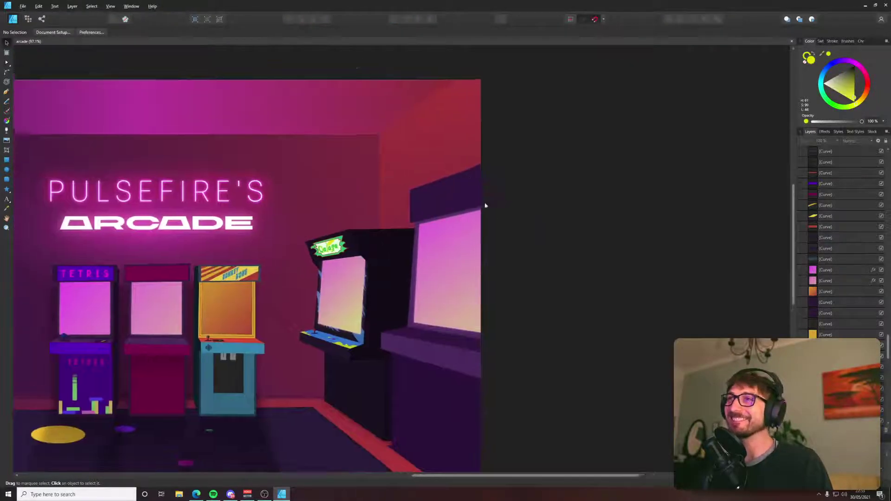
{"action": "left_click_drag", "start_coordinate": [485, 206], "coordinate": [523, 263]}
{"action": "left_click_drag", "start_coordinate": [387, 102], "coordinate": [431, 133]}
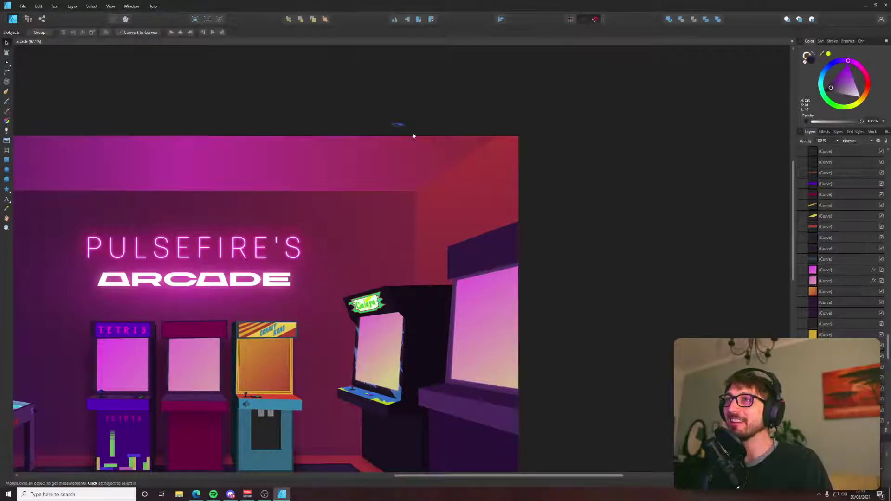
{"action": "key", "text": "Delete"}
Place a copy of the complete Galaga banner on the front of the cabinet's lower body, below the control shelf.
{"action": "key", "text": "ctrl+v"}
{"action": "mouse_move", "coordinate": [404, 106]}
{"action": "left_mouse_down"}
{"action": "mouse_move", "coordinate": [350, 316]}
{"action": "mouse_move", "coordinate": [343, 316]}
{"action": "mouse_move", "coordinate": [379, 384]}
{"action": "left_mouse_up"}
{"action": "scroll", "coordinate": [366, 311], "scroll_direction": "down", "scroll_amount": 4}
{"action": "scroll", "coordinate": [376, 377], "scroll_direction": "up", "scroll_amount": 5}
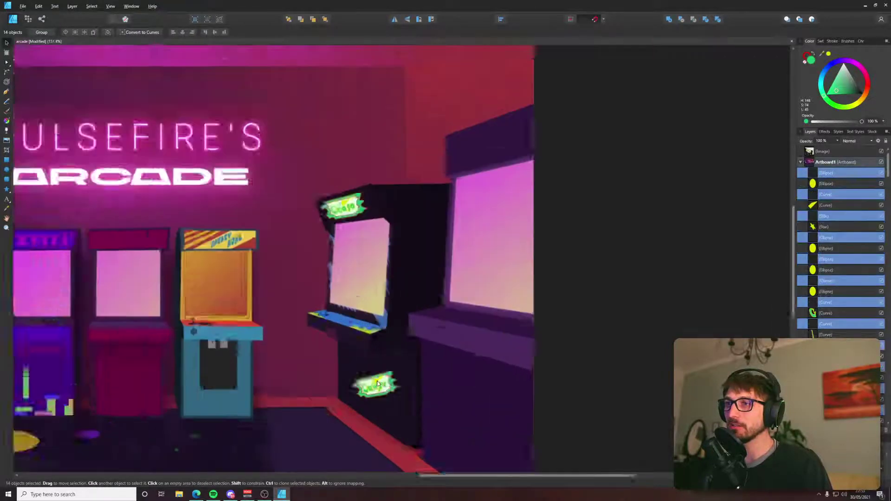
{"action": "scroll", "coordinate": [373, 362], "scroll_direction": "up", "scroll_amount": 4}
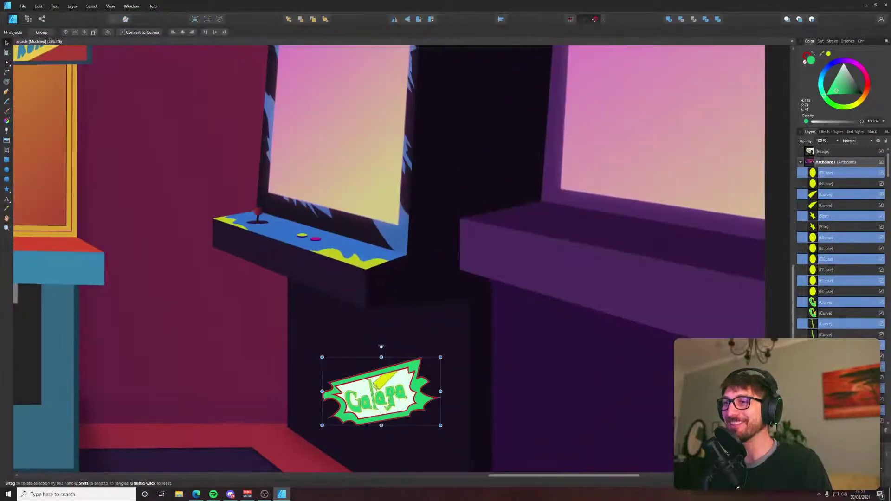
Rotate and skew the banner copy to follow the cabinet front's perspective and lower its opacity to about 72%.
{"action": "left_click_drag", "start_coordinate": [379, 353], "coordinate": [397, 350]}
{"action": "mouse_move", "coordinate": [382, 390]}
{"action": "left_mouse_down"}
{"action": "mouse_move", "coordinate": [361, 361]}
{"action": "mouse_move", "coordinate": [358, 323]}
{"action": "mouse_move", "coordinate": [371, 319]}
{"action": "left_mouse_up"}
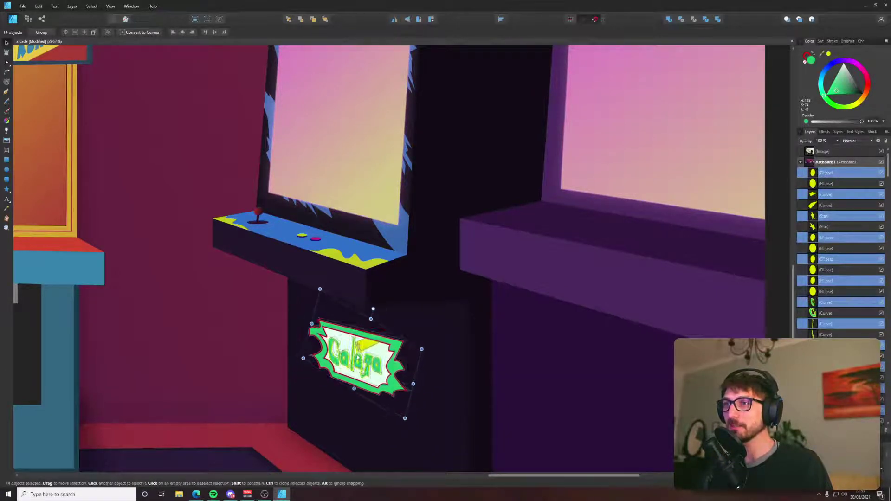
{"action": "left_click", "coordinate": [838, 141]}
{"action": "left_click_drag", "start_coordinate": [838, 150], "coordinate": [826, 150]}
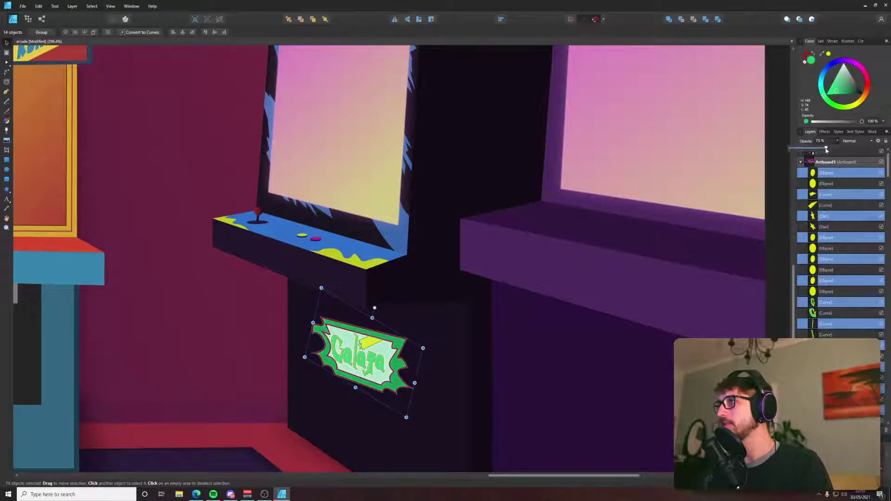
Restack the banner copy just above the cabinet's front panel, behind the control shelf, and move it up against the shelf's underside.
{"action": "key", "text": "ctrl+z"}
{"action": "key", "text": "ctrl+z"}
{"action": "key", "text": "ctrl+z"}
{"action": "key", "text": "ctrl+z"}
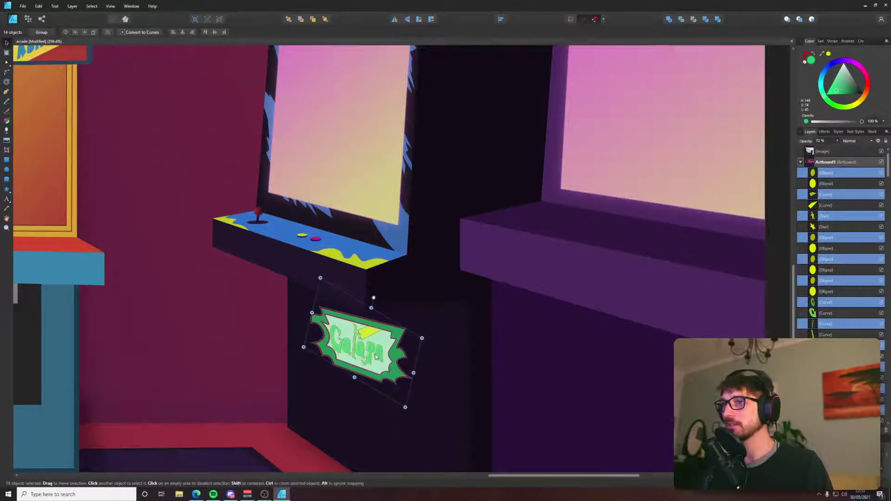
{"action": "key", "text": "ctrl+shift+z"}
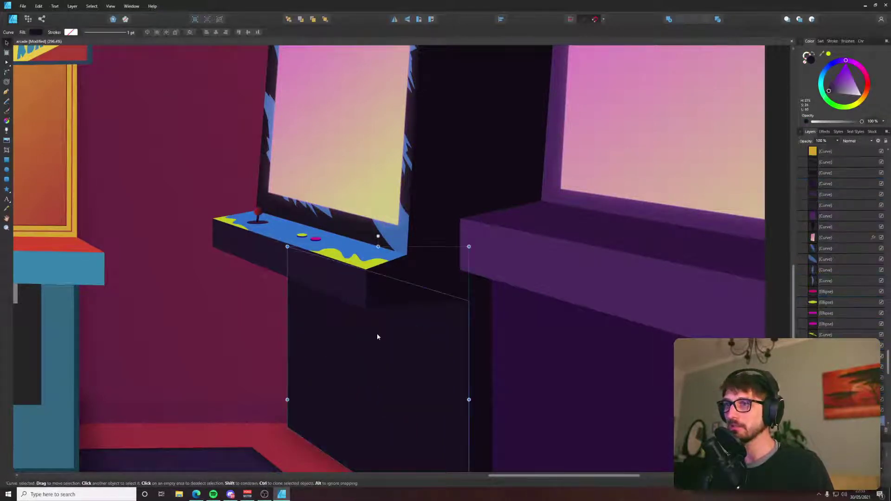
{"action": "key", "text": "ctrl+shift+z"}
{"action": "key", "text": "ctrl+shift+z"}
{"action": "key", "text": "ctrl+shift+z"}
{"action": "key", "text": "ctrl+shift+z"}
{"action": "key", "text": "ctrl+shift+z"}
{"action": "key", "text": "ctrl+shift+z"}
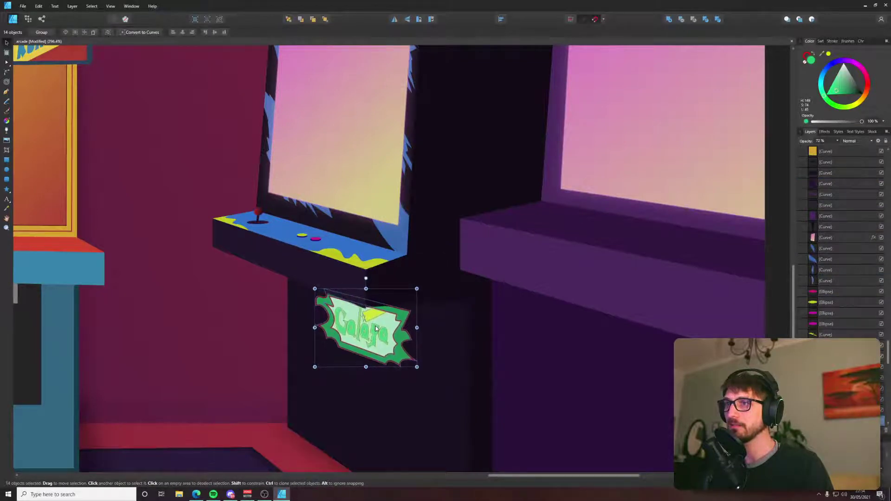
Inspect the side panel's corner node where the shelf overlaps the banner copy, and check the whole cabinet.
{"action": "scroll", "coordinate": [375, 335], "scroll_direction": "up", "scroll_amount": 5}
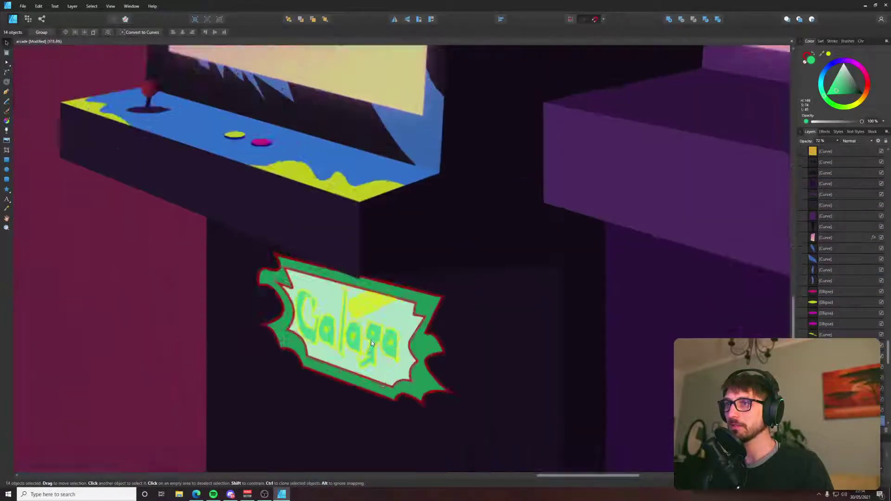
{"action": "key", "text": "a"}
{"action": "left_click", "coordinate": [350, 231]}
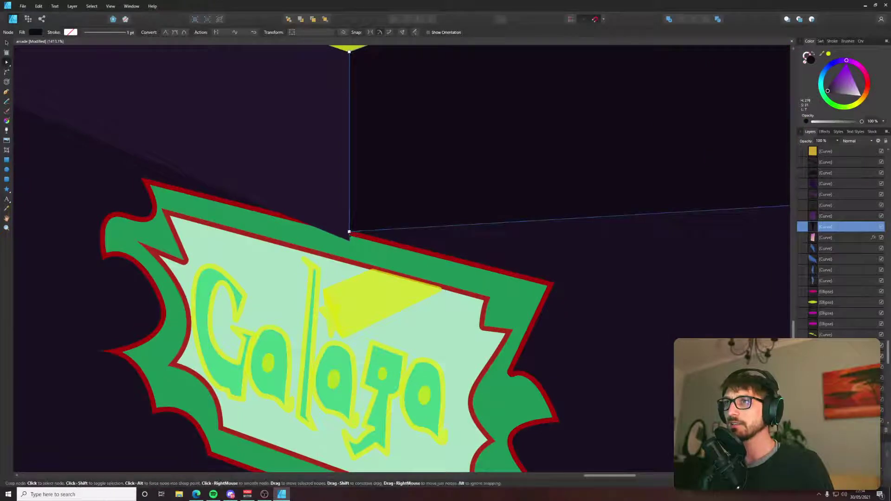
{"action": "scroll", "coordinate": [370, 300], "scroll_direction": "down", "scroll_amount": 10}
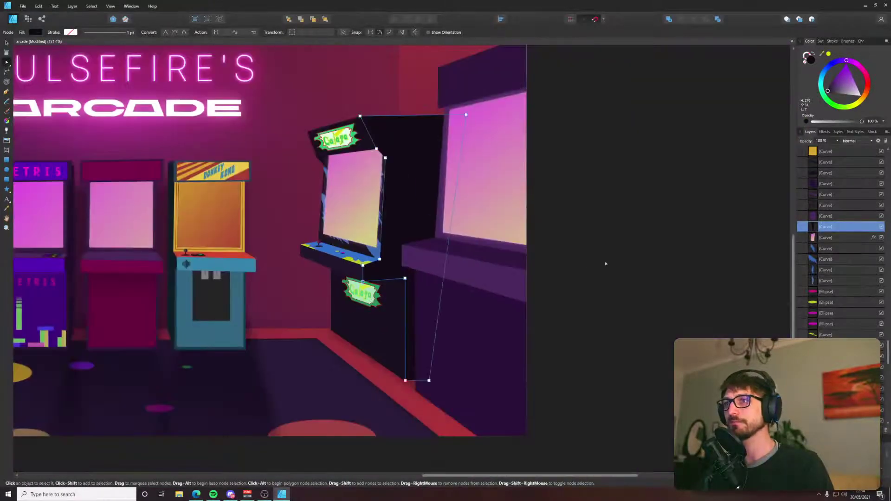
Check the whole arcade scene and compare it with the Galaga cabinet reference photo in the browser.
{"action": "left_click", "coordinate": [605, 263]}
{"action": "scroll", "coordinate": [605, 263], "scroll_direction": "down", "scroll_amount": 3}
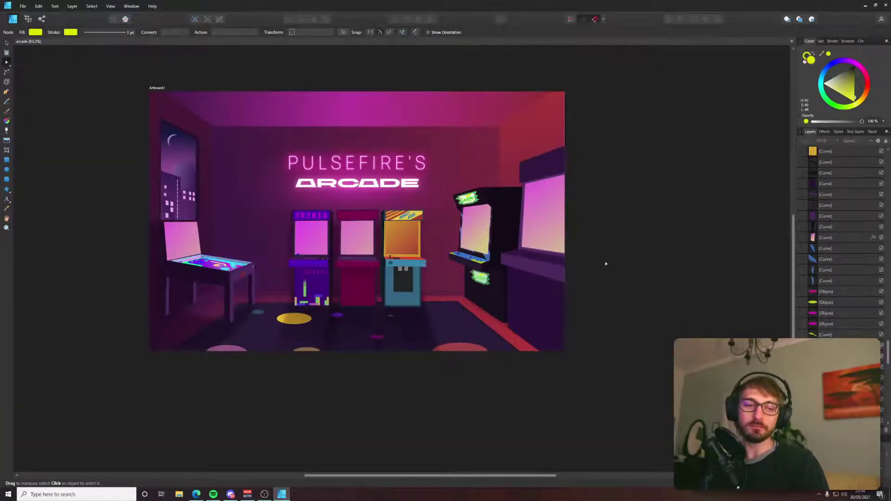
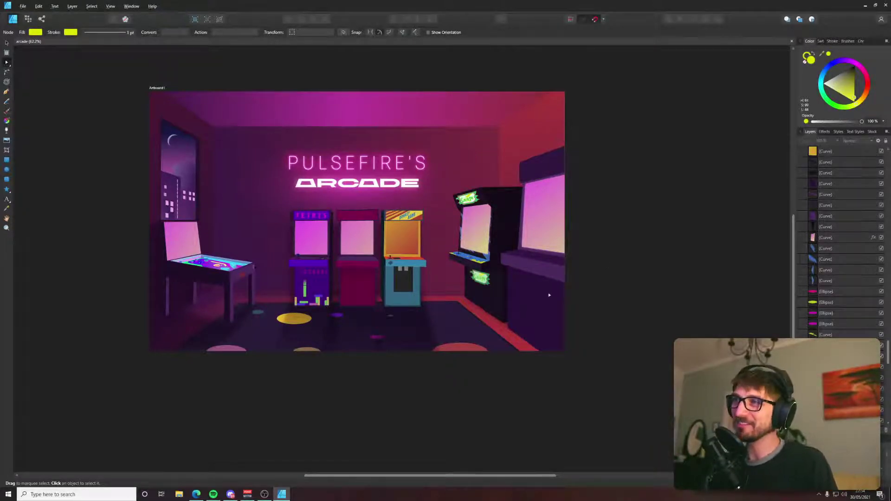
{"action": "key", "text": "alt+Tab"}
{"action": "key", "text": "alt+Tab"}
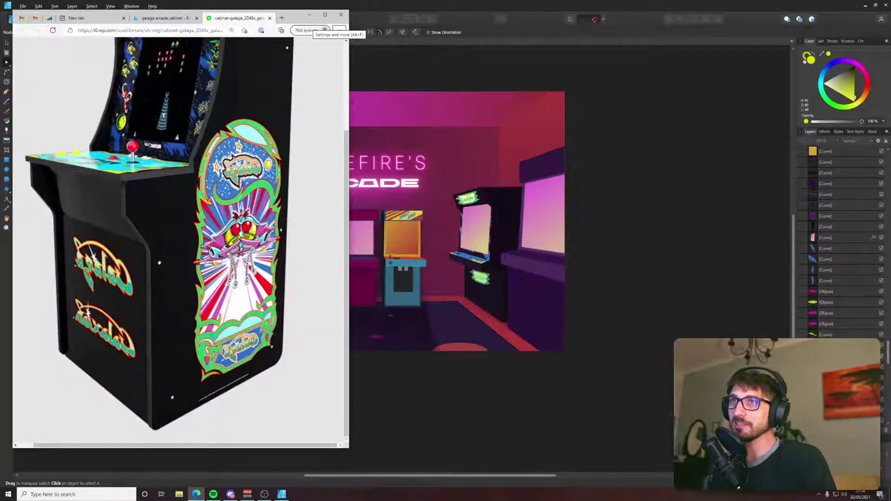
{"action": "scroll", "coordinate": [223, 178], "scroll_direction": "up", "scroll_amount": 2}
{"action": "key", "text": "alt+Tab"}
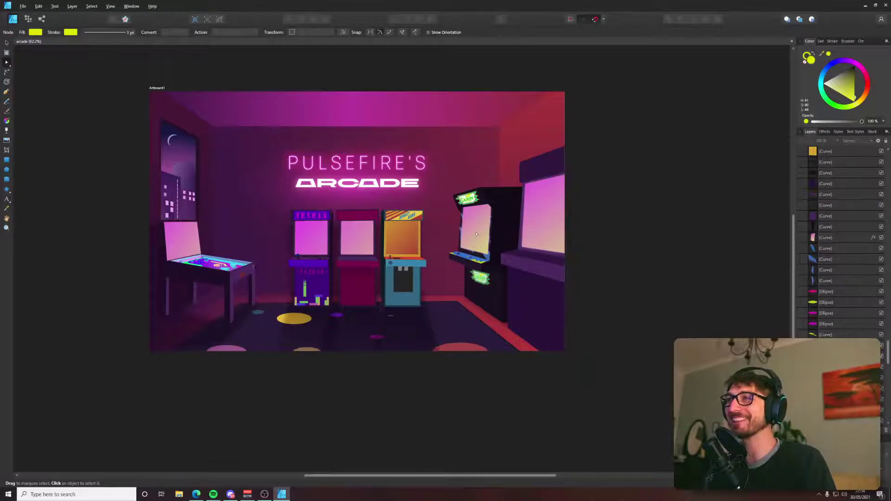
Change the pink end of the Galaga cabinet's screen gradient to light turquoise and compare it with the reference photo.
{"action": "left_click", "coordinate": [476, 234]}
{"action": "scroll", "coordinate": [476, 234], "scroll_direction": "up", "scroll_amount": 4}
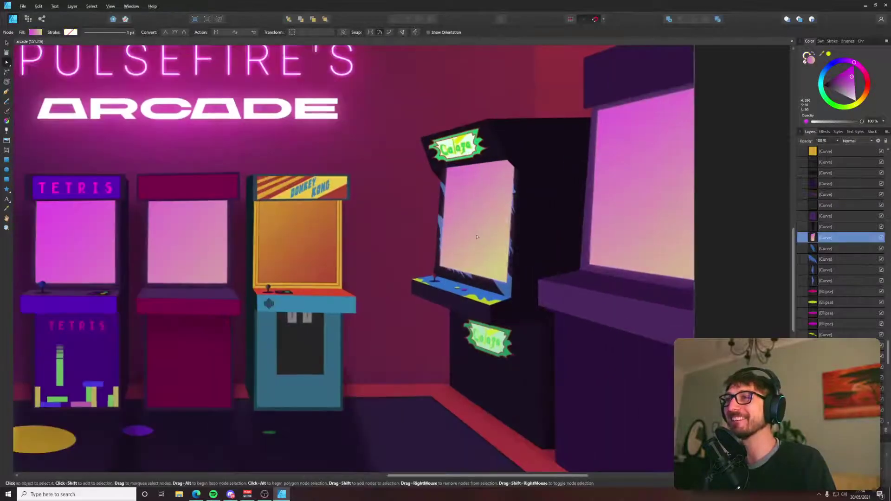
{"action": "left_click", "coordinate": [35, 33]}
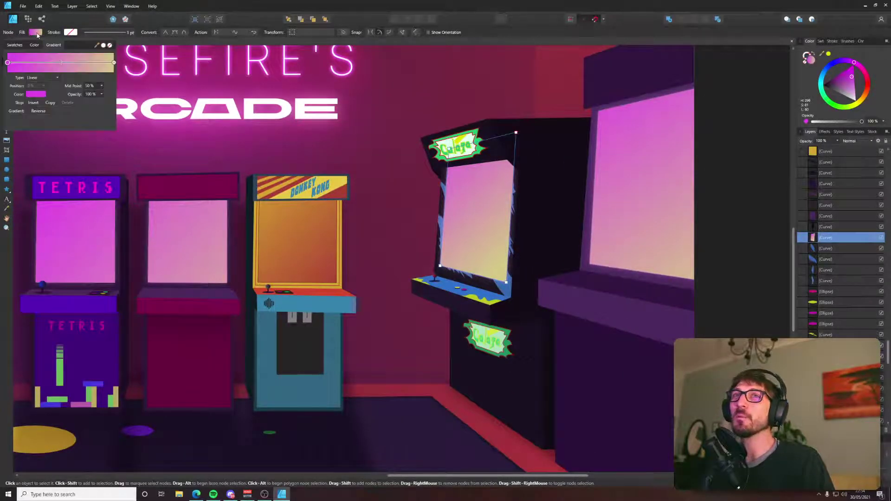
{"action": "left_click", "coordinate": [28, 96]}
{"action": "left_click_drag", "start_coordinate": [57, 117], "coordinate": [46, 118]}
{"action": "key", "text": "alt+Tab"}
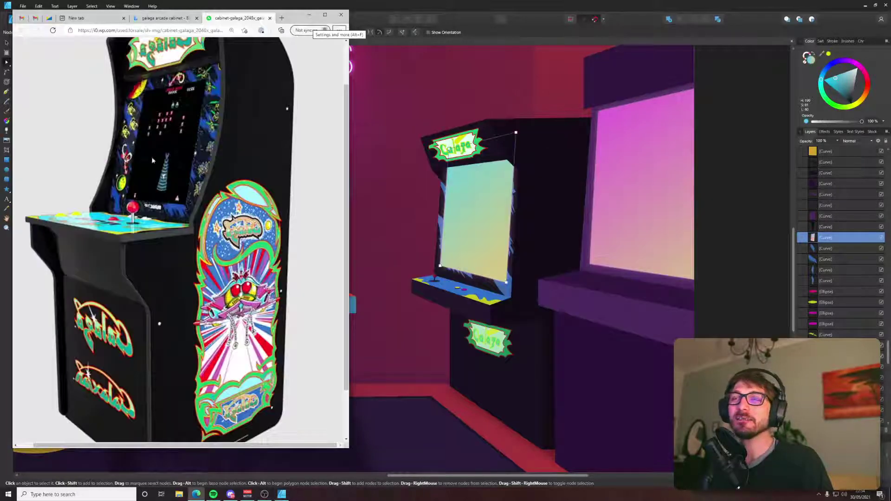
{"action": "key", "text": "alt+Tab"}
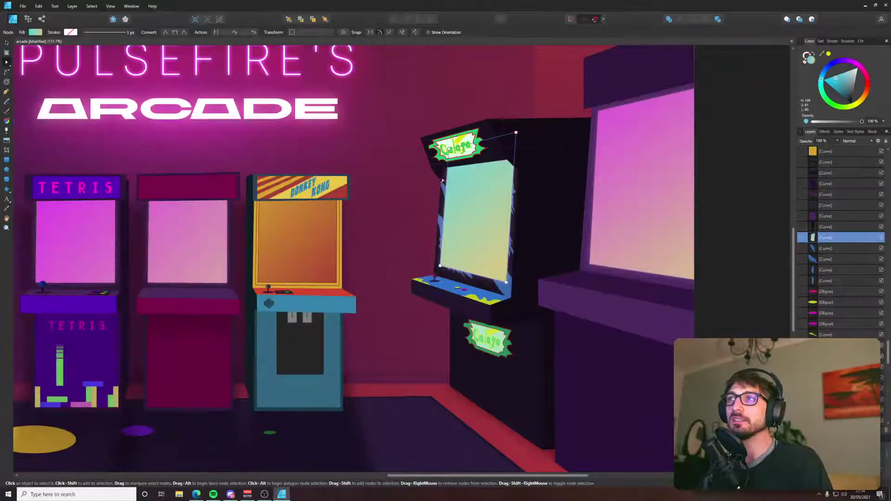
Fill the Galaga cabinet's screen with the blue sampled from its control area.
{"action": "scroll", "coordinate": [461, 197], "scroll_direction": "up", "scroll_amount": 2}
{"action": "key", "text": "i"}
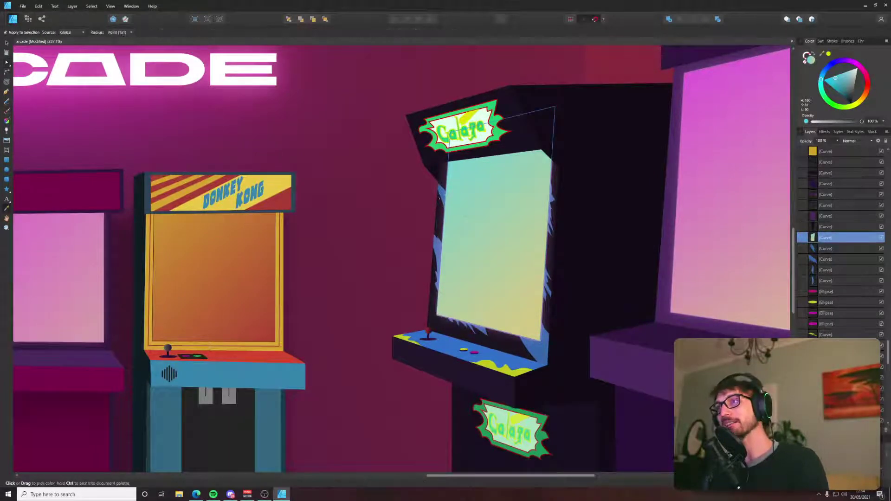
{"action": "left_click", "coordinate": [529, 344]}
{"action": "key", "text": "v"}
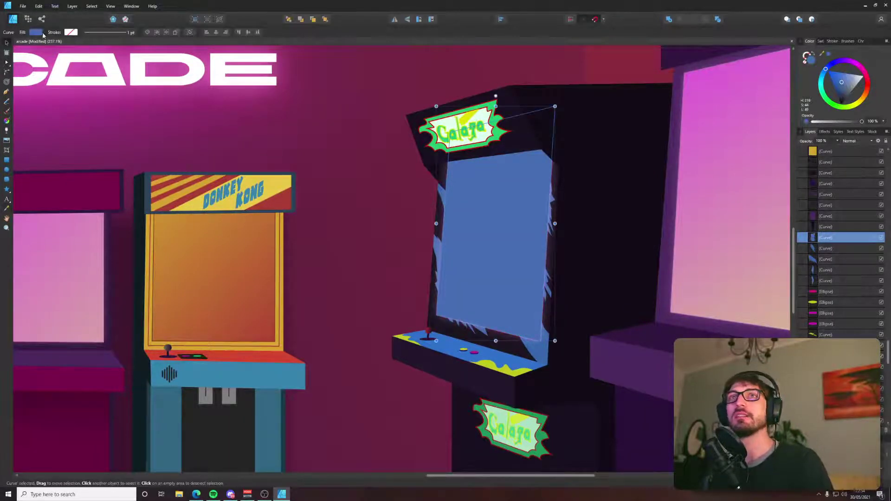
Give the screen a linear gradient from the banner's sampled green to blue, running diagonally from the upper left to the lower right.
{"action": "left_click", "coordinate": [36, 32]}
{"action": "left_click", "coordinate": [53, 44]}
{"action": "left_click", "coordinate": [29, 94]}
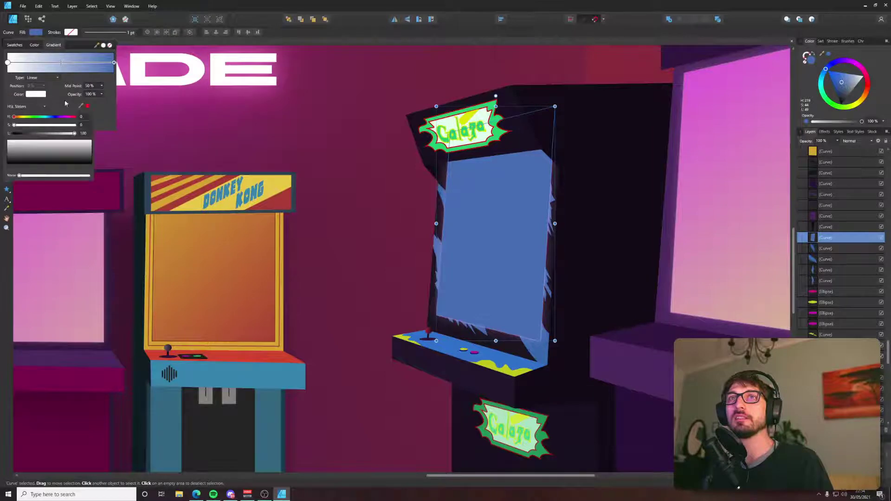
{"action": "left_click_drag", "start_coordinate": [88, 106], "coordinate": [492, 108]}
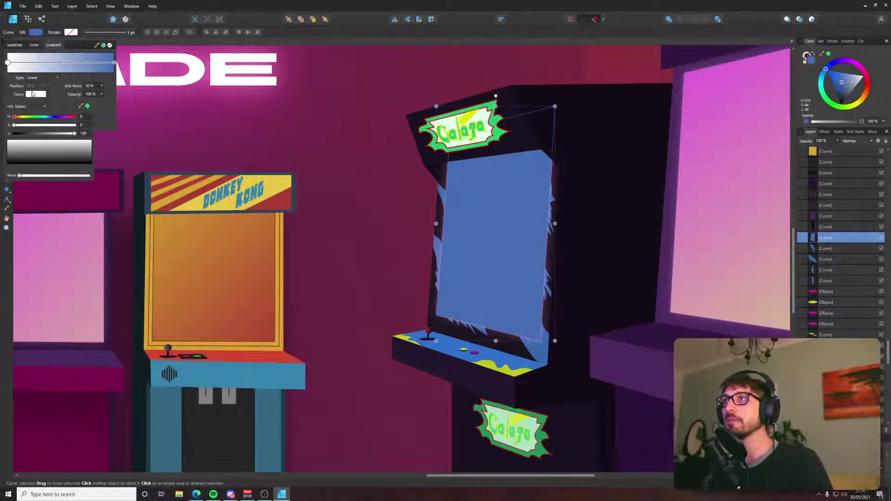
{"action": "left_click", "coordinate": [90, 107]}
{"action": "key", "text": "g"}
{"action": "left_click_drag", "start_coordinate": [421, 149], "coordinate": [583, 383]}
Clear the selection and save the arcade document.
{"action": "scroll", "coordinate": [630, 424], "scroll_direction": "down", "scroll_amount": 5}
{"action": "key", "text": "v"}
{"action": "left_click", "coordinate": [751, 316]}
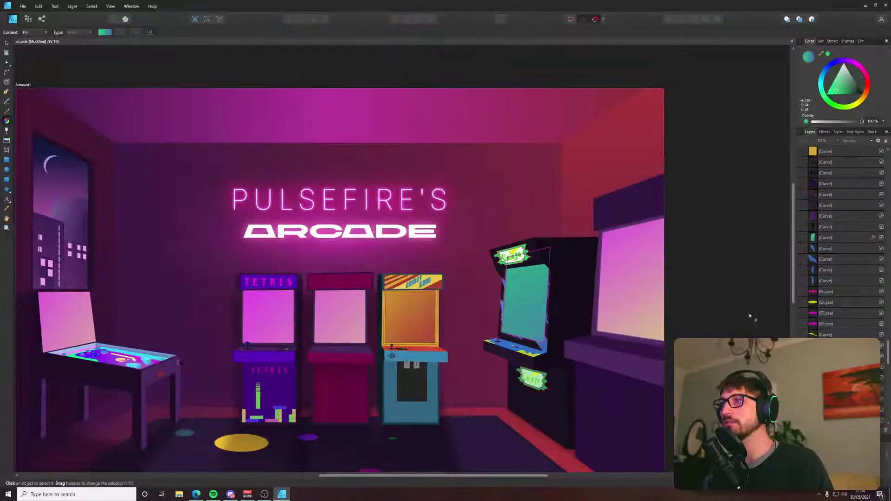
{"action": "scroll", "coordinate": [749, 315], "scroll_direction": "down", "scroll_amount": 4}
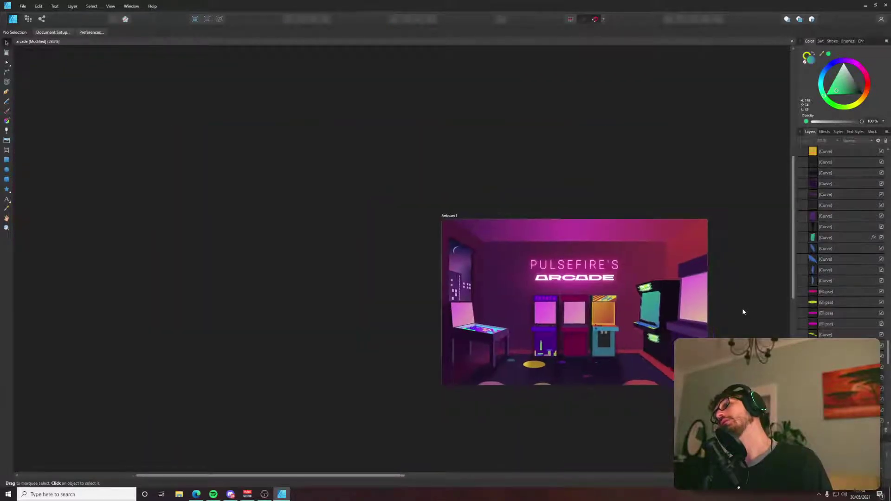
{"action": "key", "text": "ctrl+s"}
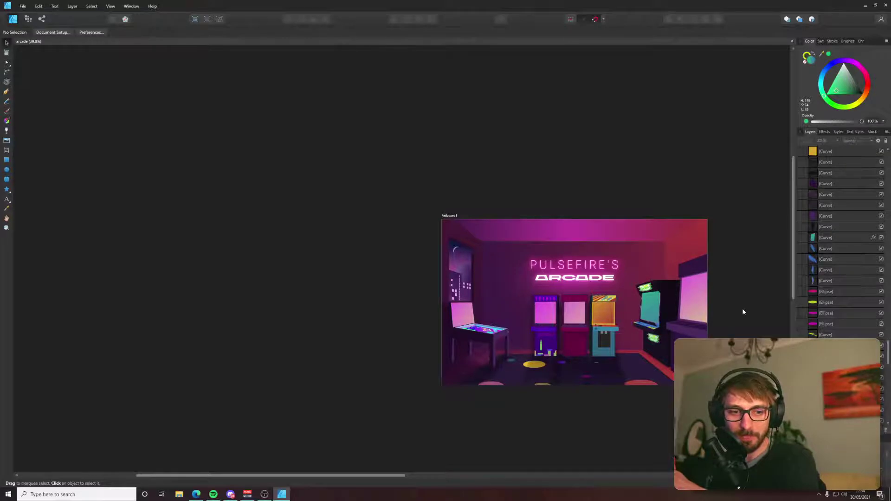
Examine the enlarged Galaga reference photo in the browser, from the marquee and screen down to the front and side artwork.
{"action": "key", "text": "alt+Tab"}
{"action": "scroll", "coordinate": [181, 241], "scroll_direction": "down", "scroll_amount": 1}
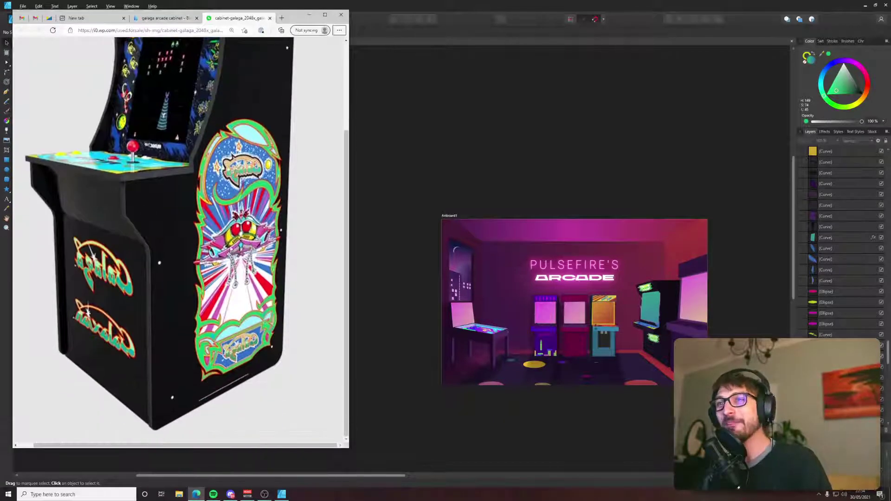
{"action": "scroll", "coordinate": [181, 242], "scroll_direction": "up", "scroll_amount": 2}
{"action": "scroll", "coordinate": [182, 242], "scroll_direction": "up", "scroll_amount": 3}
{"action": "left_click_drag", "start_coordinate": [352, 322], "coordinate": [425, 321]}
{"action": "scroll", "coordinate": [355, 299], "scroll_direction": "down", "scroll_amount": 4}
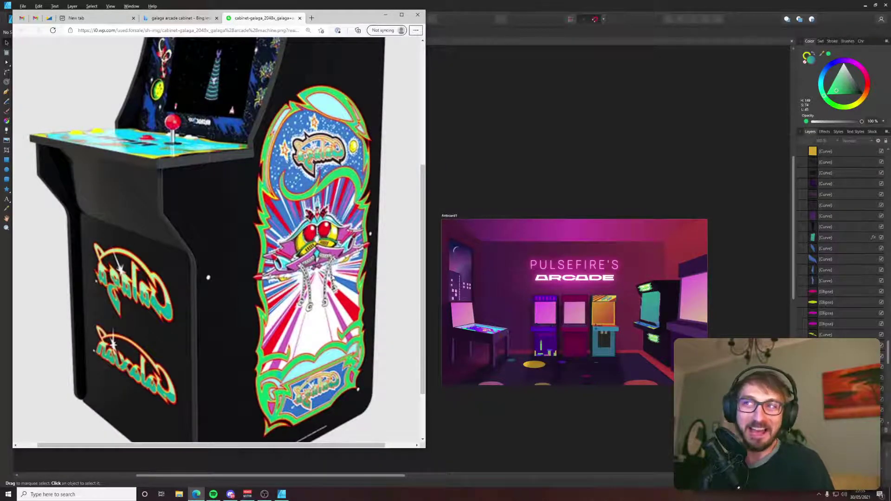
{"action": "scroll", "coordinate": [337, 251], "scroll_direction": "down", "scroll_amount": 2}
{"action": "scroll", "coordinate": [342, 223], "scroll_direction": "up", "scroll_amount": 4}
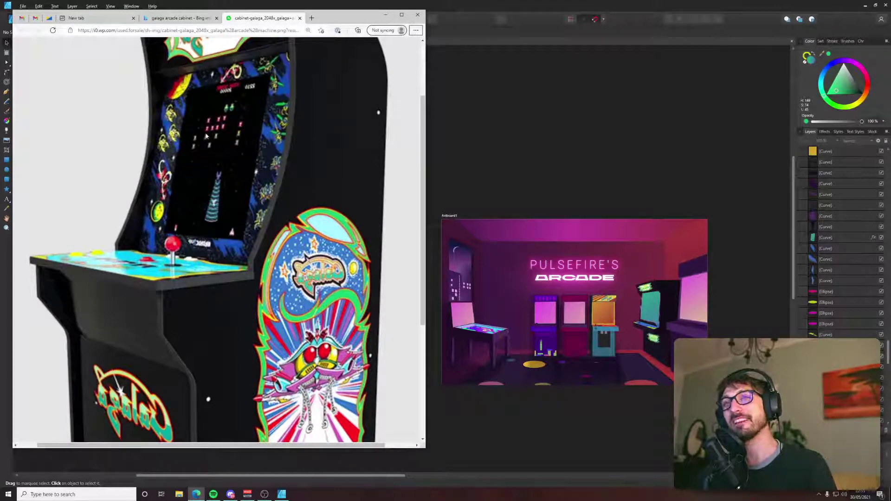
{"action": "scroll", "coordinate": [298, 349], "scroll_direction": "down", "scroll_amount": 1}
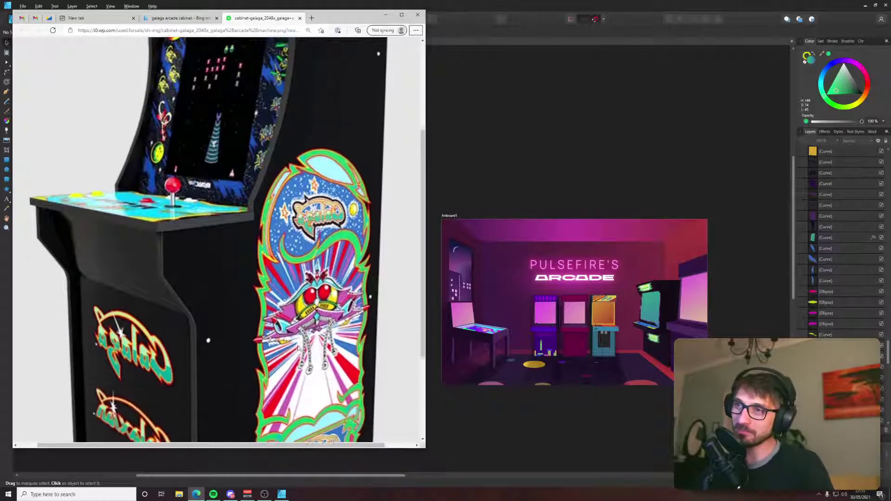
{"action": "scroll", "coordinate": [298, 349], "scroll_direction": "down", "scroll_amount": 2}
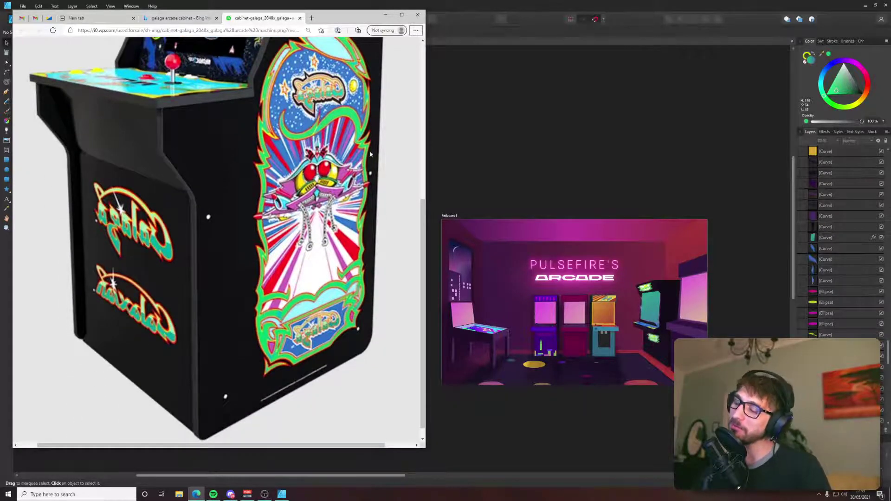
Back in Affinity Designer, group the banner copy's objects on the cabinet's lower front and move the group further down.
{"action": "left_click", "coordinate": [500, 128]}
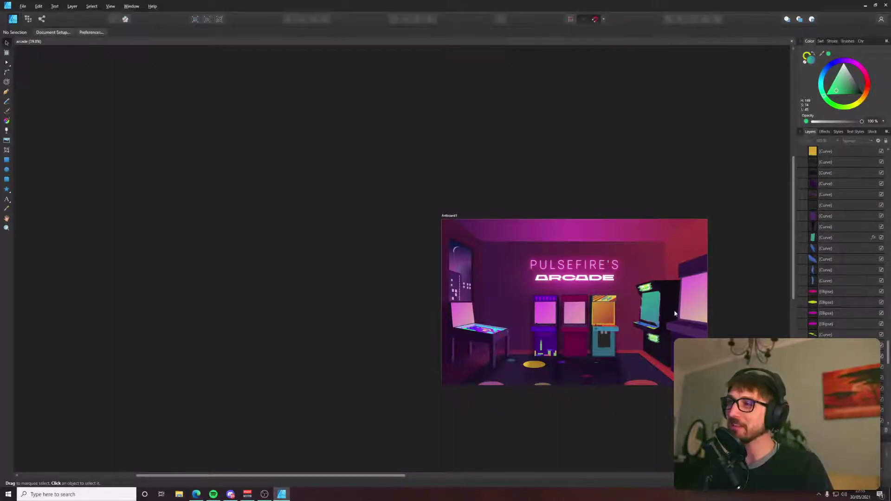
{"action": "scroll", "coordinate": [685, 334], "scroll_direction": "up", "scroll_amount": 3}
{"action": "scroll", "coordinate": [641, 380], "scroll_direction": "up", "scroll_amount": 3}
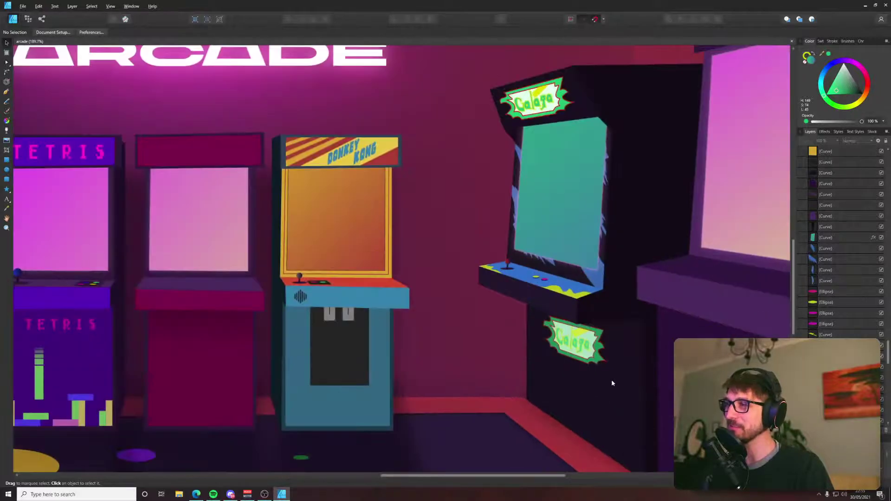
{"action": "scroll", "coordinate": [625, 370], "scroll_direction": "down", "scroll_amount": 5}
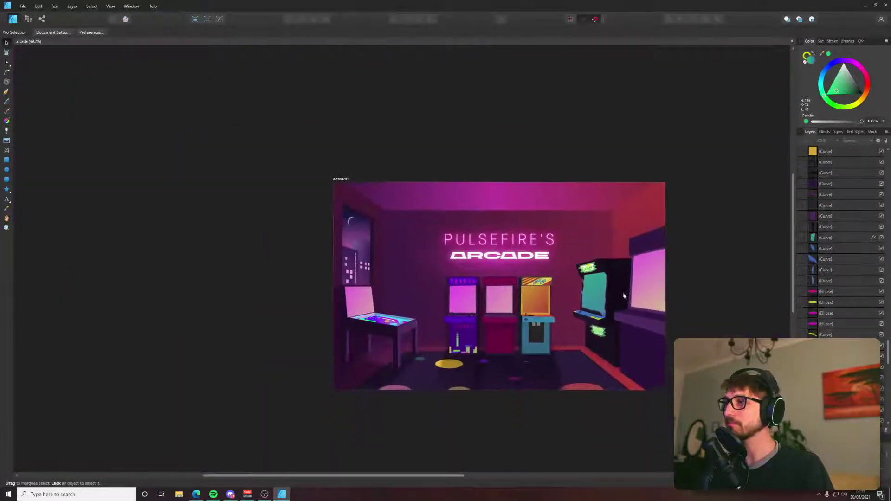
{"action": "left_click_drag", "start_coordinate": [626, 400], "coordinate": [584, 307]}
{"action": "scroll", "coordinate": [588, 327], "scroll_direction": "up", "scroll_amount": 5}
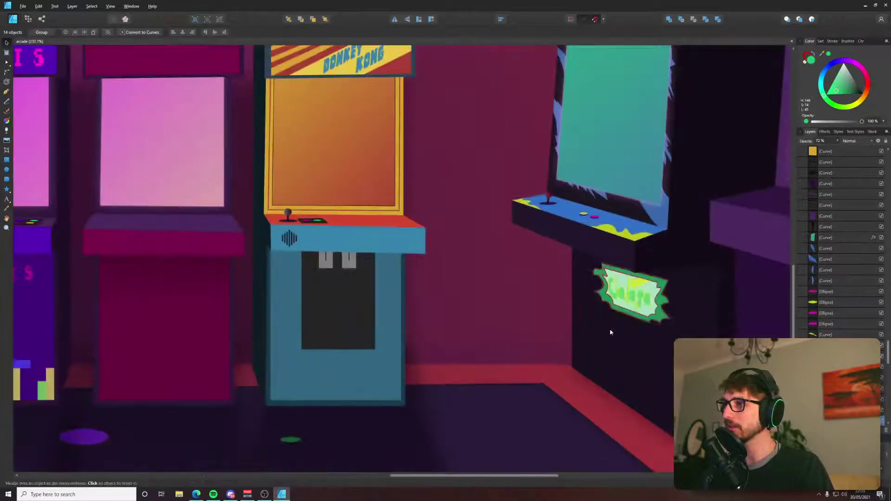
{"action": "key", "text": "ctrl+g"}
{"action": "left_click_drag", "start_coordinate": [642, 313], "coordinate": [652, 358]}
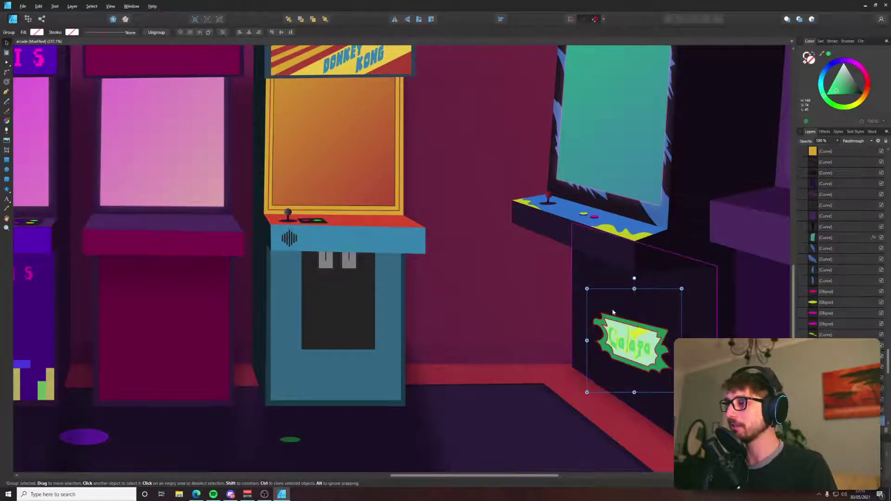
Skew the grouped banner copy vertically so it slopes more steeply with the cabinet front's perspective.
{"action": "key", "text": "p"}
{"action": "scroll", "coordinate": [620, 304], "scroll_direction": "up", "scroll_amount": 2}
{"action": "key", "text": "v"}
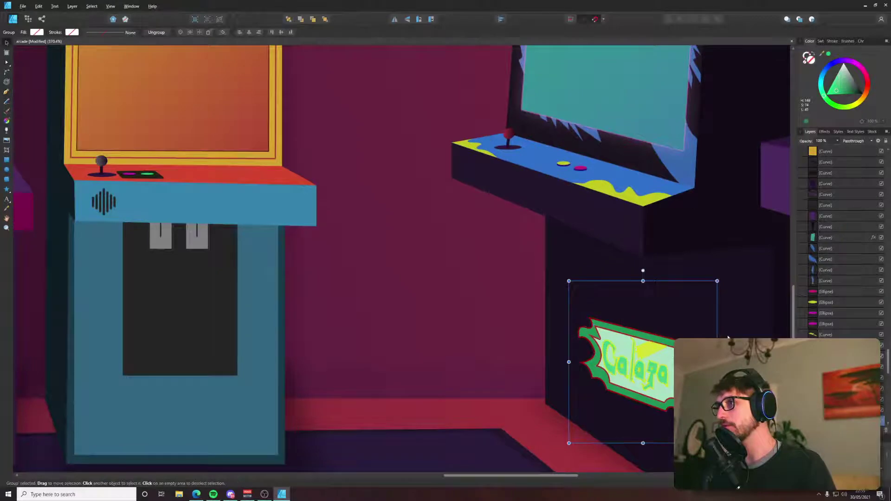
{"action": "left_click_drag", "start_coordinate": [718, 355], "coordinate": [707, 389]}
{"action": "scroll", "coordinate": [704, 241], "scroll_direction": "down", "scroll_amount": 8}
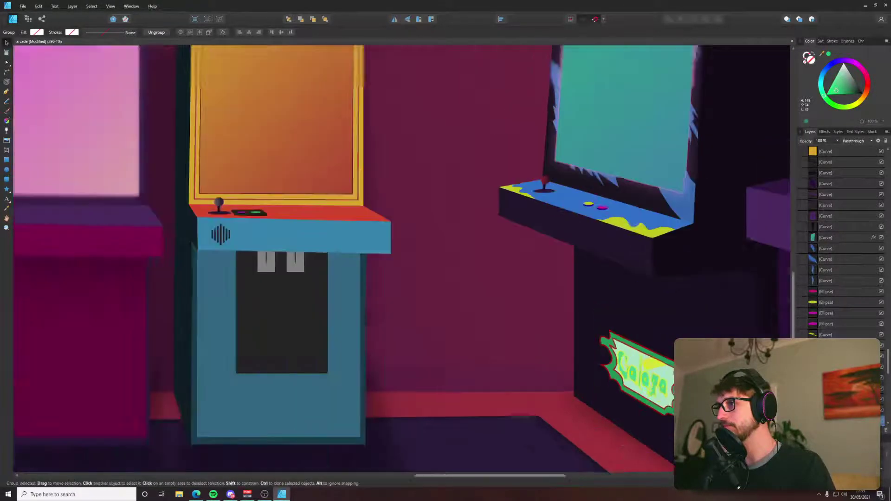
Bring the Guides group to the top of the artboard's layer stack and make its perspective lines visible.
{"action": "key", "text": "p"}
{"action": "scroll", "coordinate": [575, 293], "scroll_direction": "up", "scroll_amount": 8}
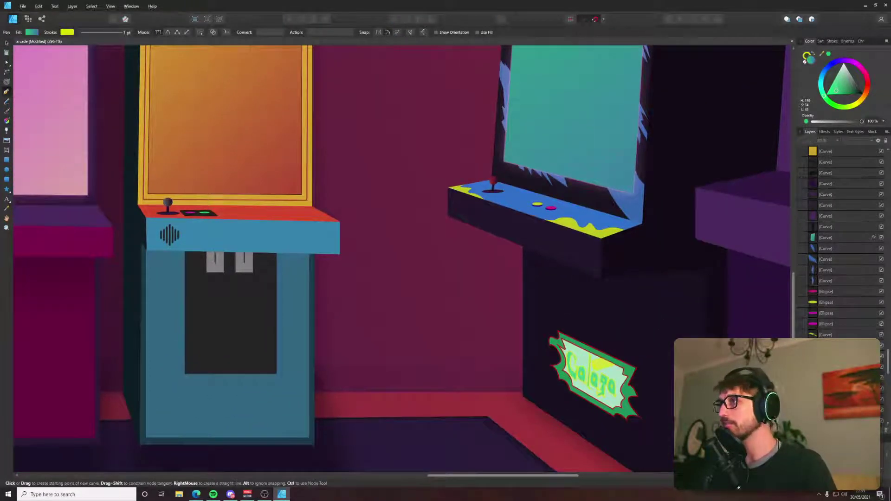
{"action": "scroll", "coordinate": [842, 288], "scroll_direction": "up", "scroll_amount": 5}
{"action": "left_click_drag", "start_coordinate": [889, 354], "coordinate": [889, 118]}
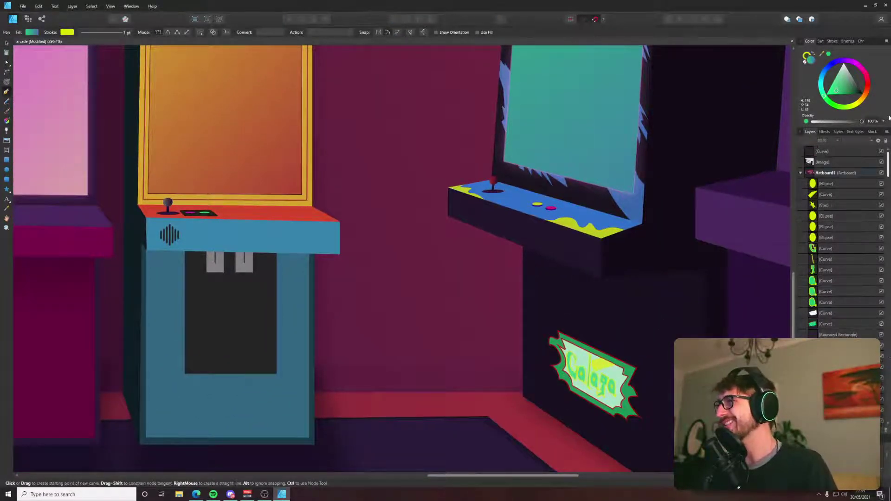
{"action": "scroll", "coordinate": [843, 242], "scroll_direction": "down", "scroll_amount": 3}
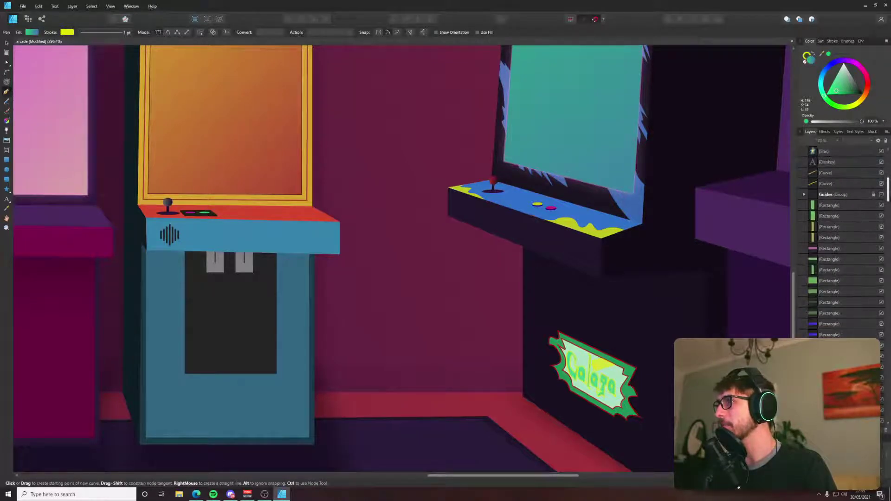
{"action": "left_click", "coordinate": [849, 197]}
{"action": "key", "text": "ctrl+shift+]"}
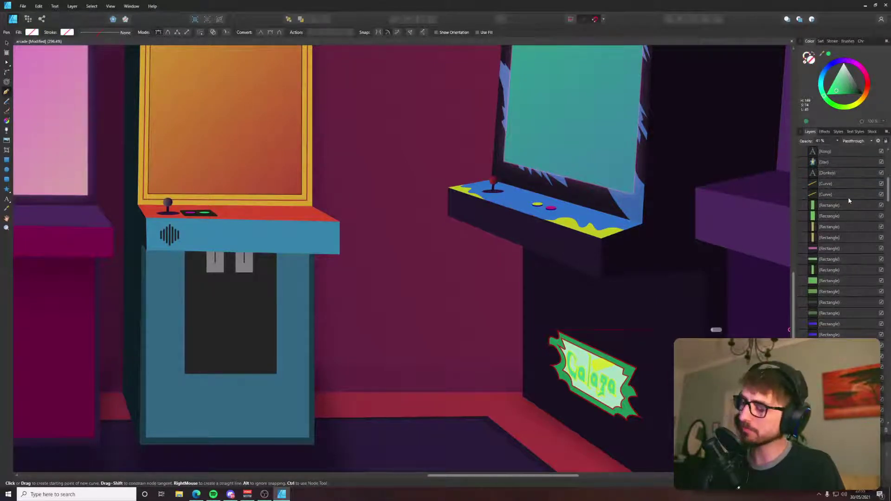
{"action": "scroll", "coordinate": [849, 199], "scroll_direction": "up", "scroll_amount": 5}
{"action": "left_click", "coordinate": [882, 184]}
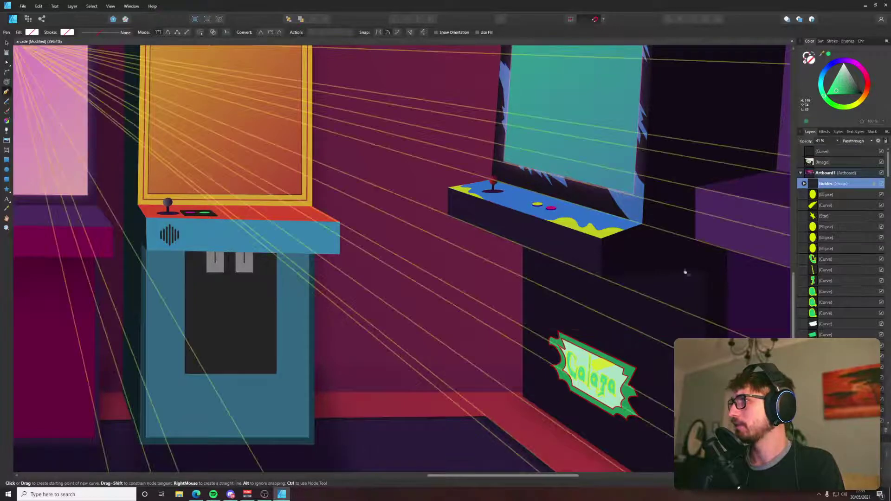
Draw a closed four-sided panel outline on the Galaga cabinet's front between shelf and banner, fitting its lower edge to the perspective guides.
{"action": "scroll", "coordinate": [571, 248], "scroll_direction": "up", "scroll_amount": 3}
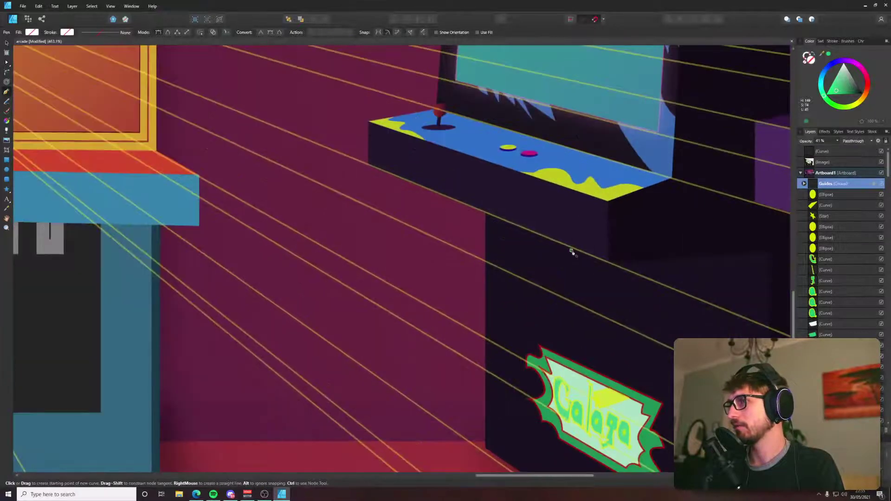
{"action": "left_click", "coordinate": [518, 212]}
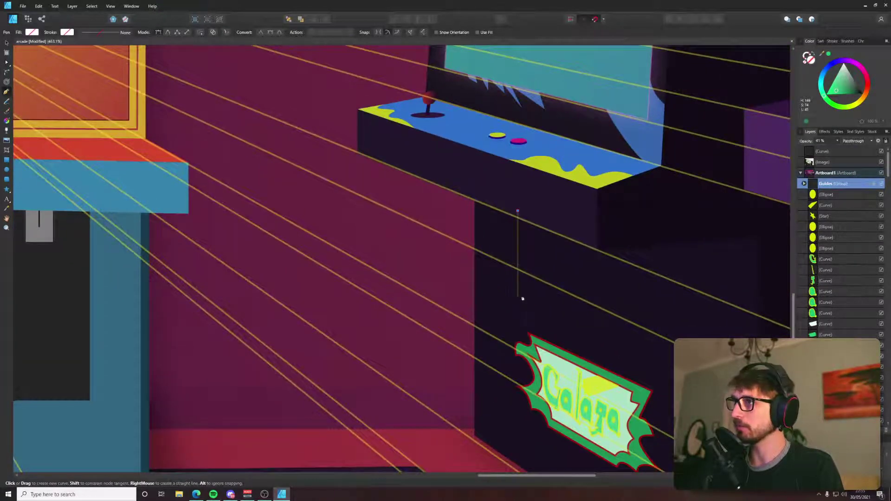
{"action": "left_click", "coordinate": [622, 338]}
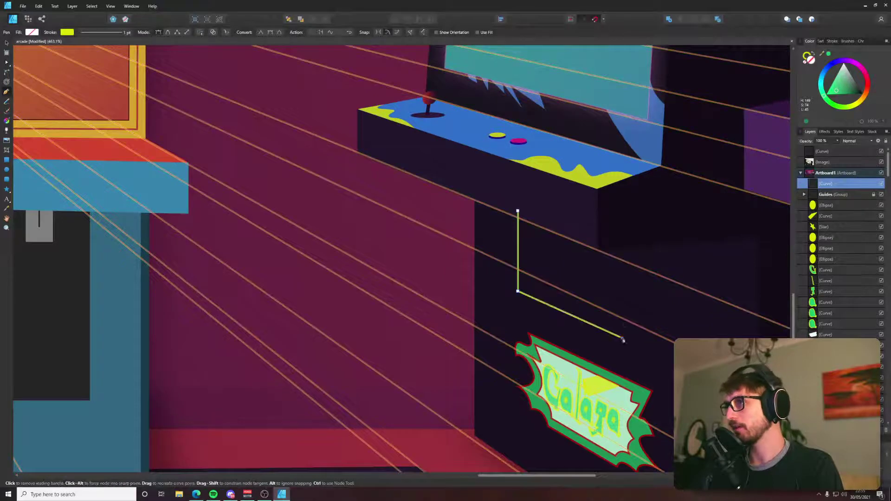
{"action": "left_click", "coordinate": [641, 228]}
{"action": "left_click", "coordinate": [519, 212]}
{"action": "key", "text": "a"}
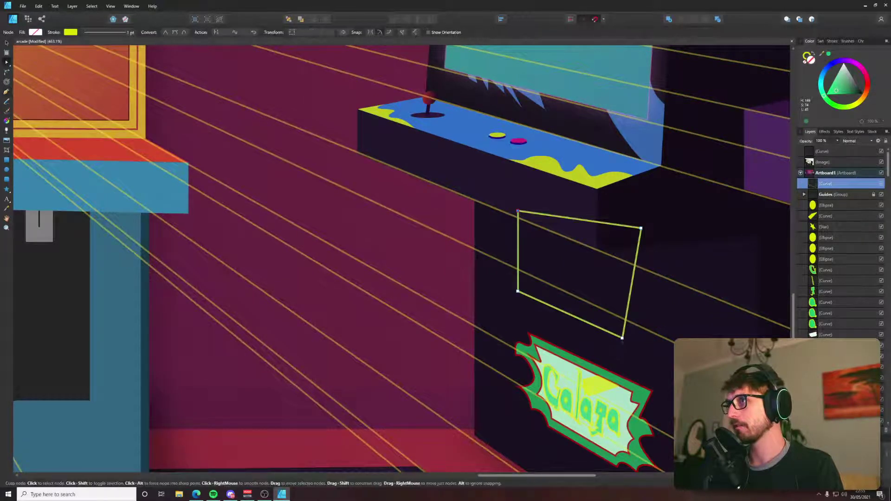
{"action": "left_click_drag", "start_coordinate": [622, 338], "coordinate": [622, 344]}
Fill the panel with the dark grey sampled from the Donkey Kong cabinet's front and restack it directly above the Galaga cabinet's front, behind the shelf.
{"action": "key", "text": "v"}
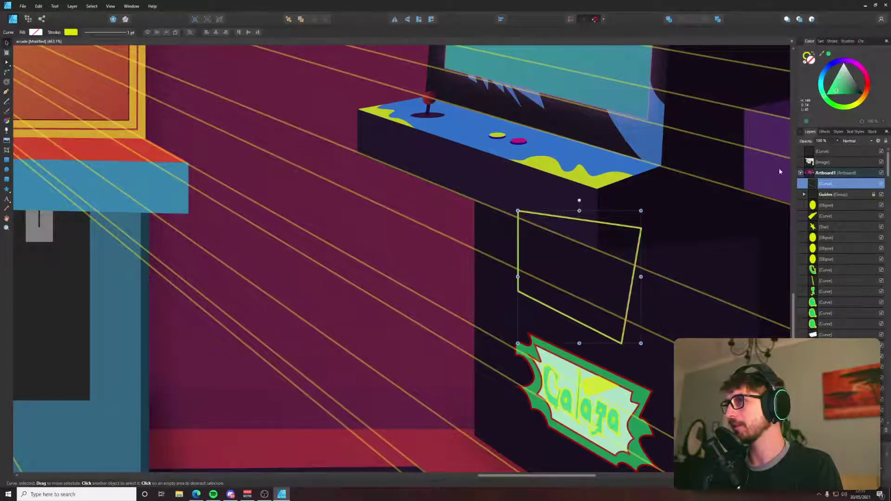
{"action": "key", "text": "i"}
{"action": "left_click", "coordinate": [61, 301]}
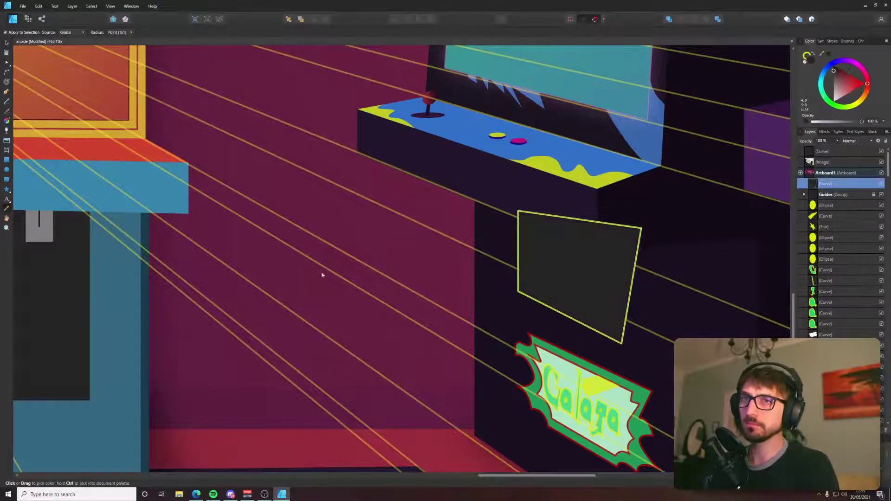
{"action": "key", "text": "v"}
{"action": "key", "text": "ctrl+x"}
{"action": "left_click", "coordinate": [575, 286]}
{"action": "key", "text": "ctrl+v"}
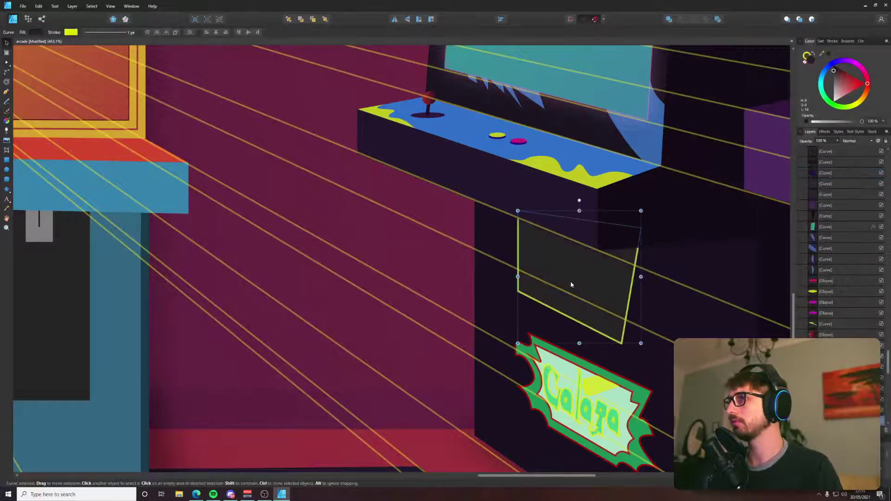
Remove the panel's yellow-green stroke and shift its upper far corner inward so the side edge runs vertically.
{"action": "left_click", "coordinate": [806, 59]}
{"action": "left_click", "coordinate": [806, 65]}
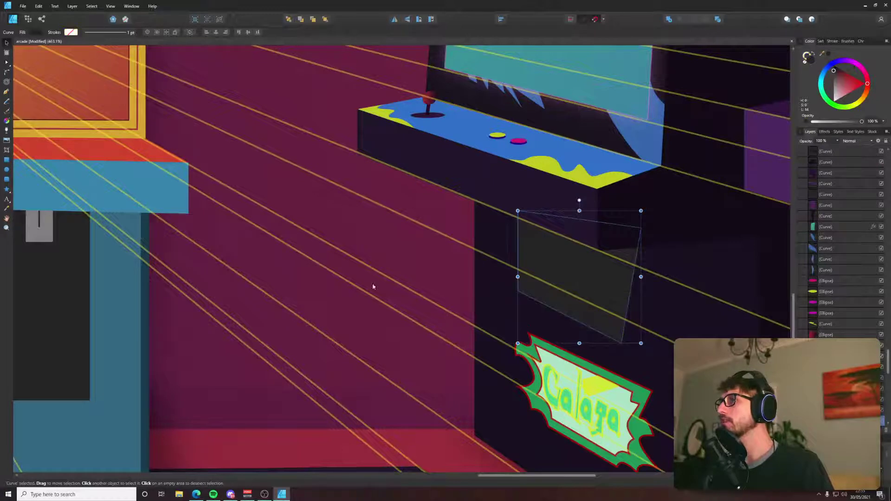
{"action": "key", "text": "a"}
{"action": "left_click_drag", "start_coordinate": [641, 227], "coordinate": [623, 226]}
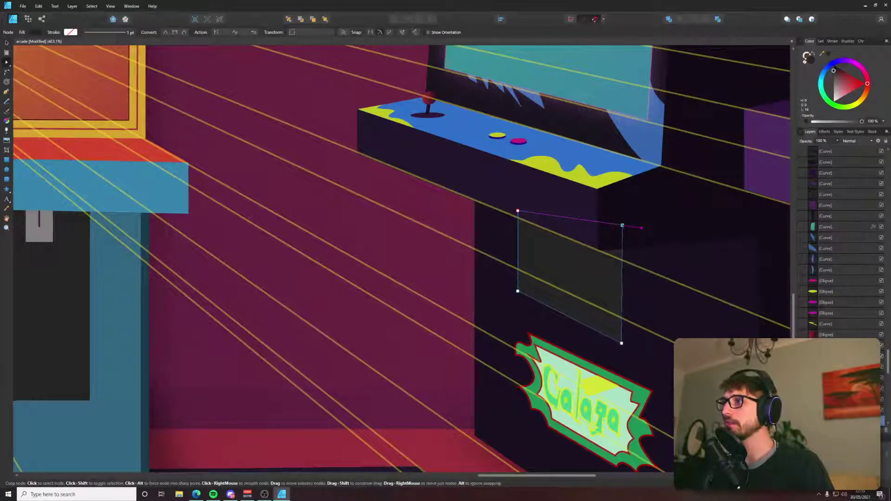
{"action": "left_click", "coordinate": [368, 229]}
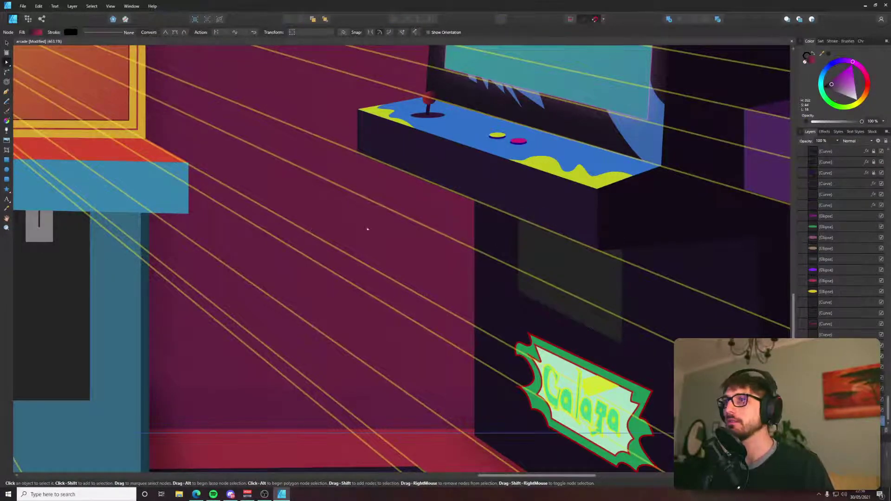
Place two copies of the Donkey Kong cabinet's grey coin slot side by side on the Galaga panel, skewed to match its perspective.
{"action": "left_click", "coordinate": [46, 232]}
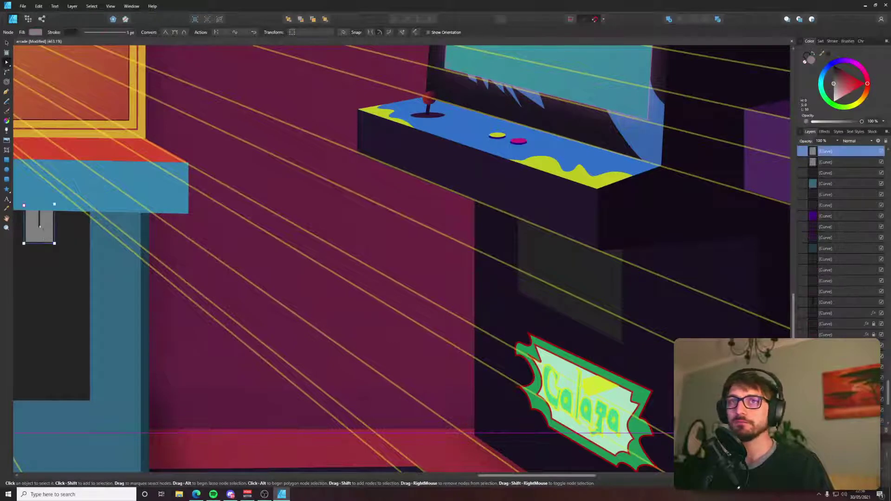
{"action": "key", "text": "v"}
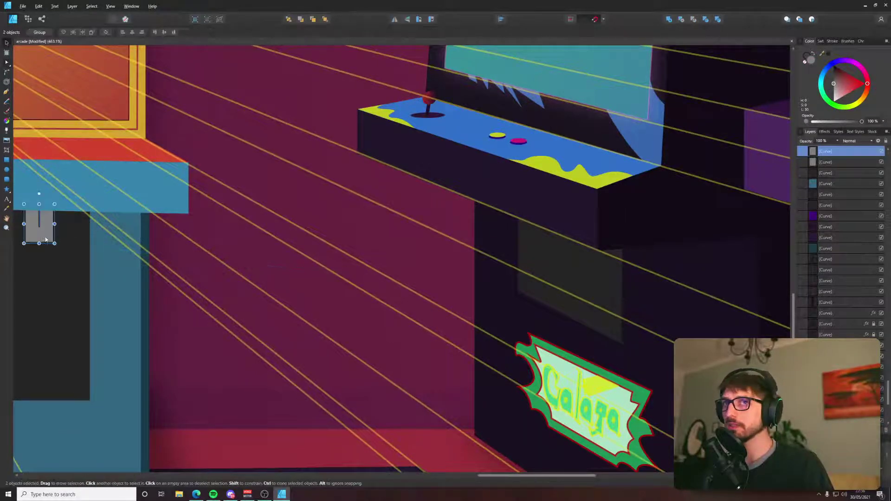
{"action": "mouse_move", "coordinate": [45, 240]}
{"action": "left_mouse_down"}
{"action": "mouse_move", "coordinate": [537, 269]}
{"action": "mouse_move", "coordinate": [554, 262]}
{"action": "left_mouse_up"}
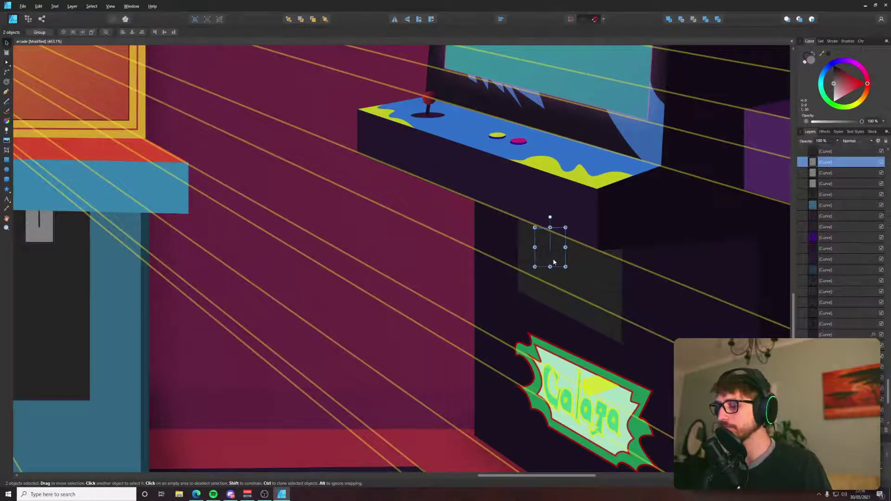
{"action": "key", "text": "ctrl+shift+bracketright"}
{"action": "scroll", "coordinate": [544, 254], "scroll_direction": "up", "scroll_amount": 3}
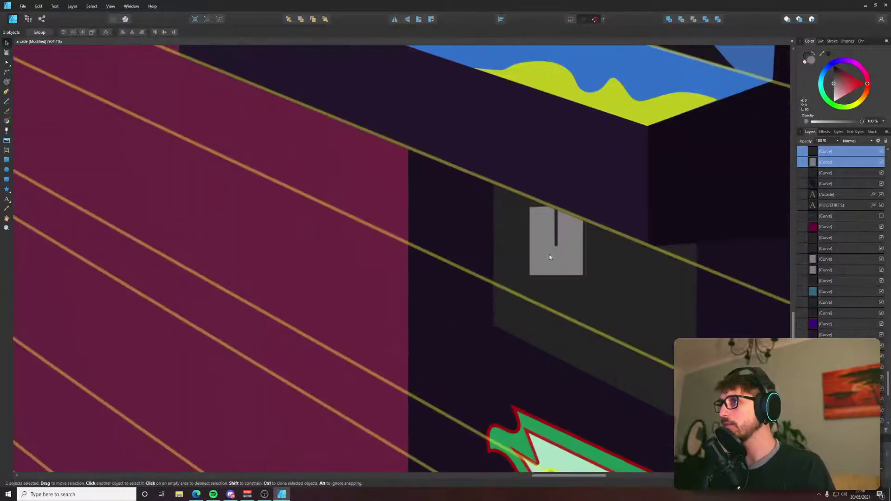
{"action": "mouse_move", "coordinate": [584, 249]}
{"action": "left_mouse_down"}
{"action": "mouse_move", "coordinate": [585, 275]}
{"action": "mouse_move", "coordinate": [547, 242]}
{"action": "mouse_move", "coordinate": [646, 282]}
{"action": "left_mouse_up"}
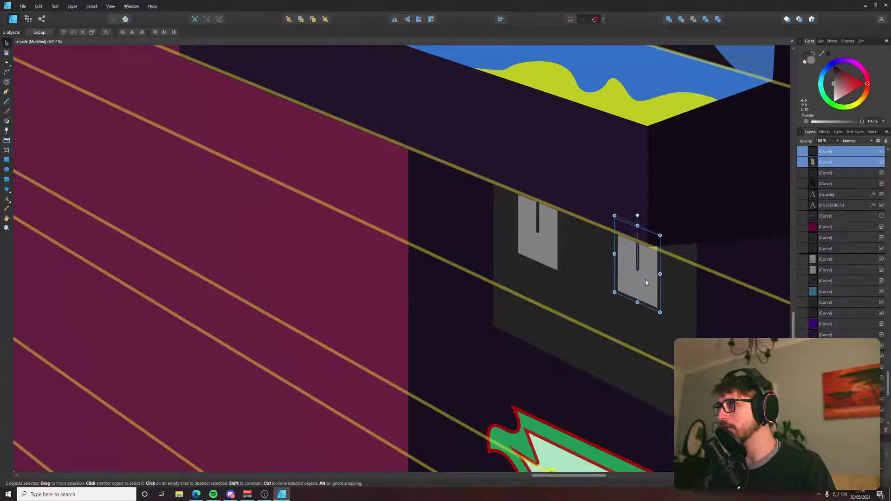
Hide the Guides group's perspective lines and save the arcade document.
{"action": "key", "text": "ctrl+0"}
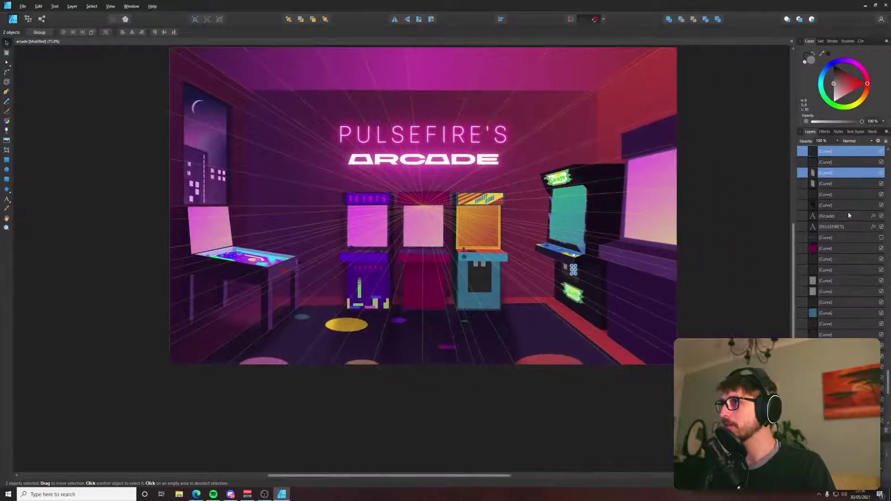
{"action": "scroll", "coordinate": [850, 215], "scroll_direction": "down", "scroll_amount": 5}
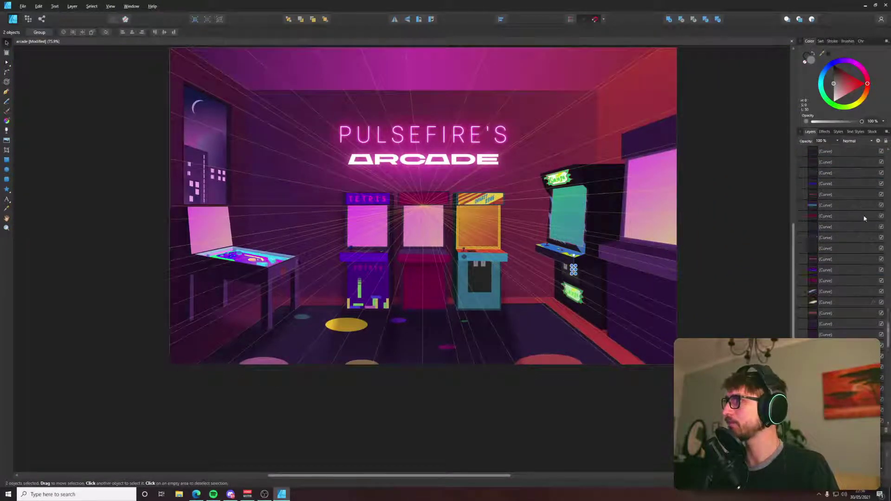
{"action": "scroll", "coordinate": [869, 278], "scroll_direction": "down", "scroll_amount": 4}
{"action": "left_click_drag", "start_coordinate": [890, 328], "coordinate": [881, 175]}
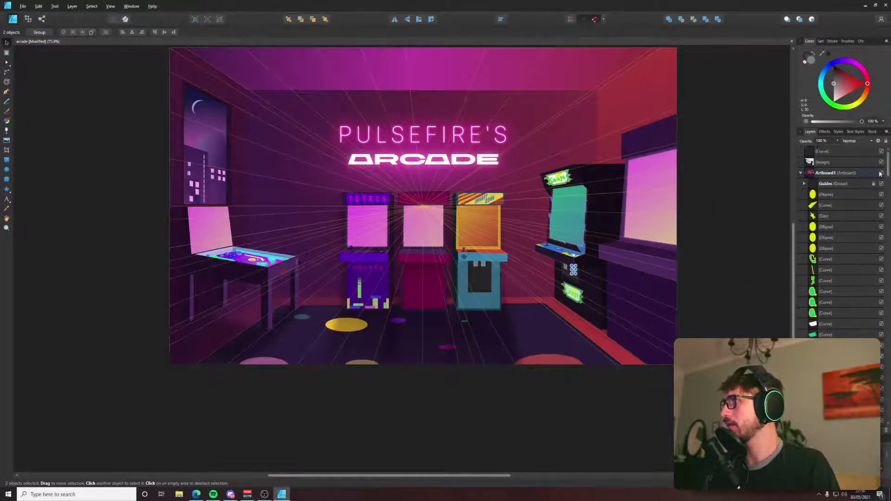
{"action": "left_click", "coordinate": [881, 185]}
{"action": "left_click", "coordinate": [739, 204]}
{"action": "key", "text": "ctrl+s"}
Switch to the browser to consult the Galaga cabinet reference, and return to the illustration in Affinity Designer.
{"action": "left_click_drag", "start_coordinate": [725, 209], "coordinate": [679, 207]}
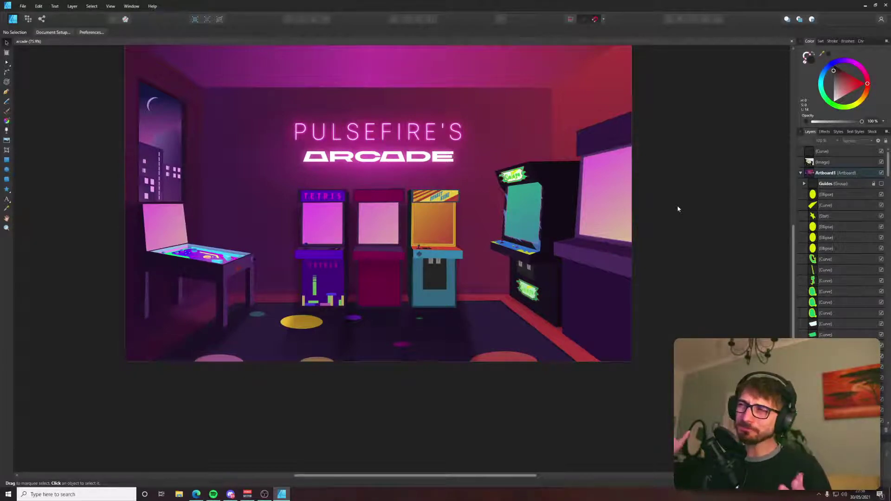
{"action": "scroll", "coordinate": [558, 191], "scroll_direction": "up", "scroll_amount": 2}
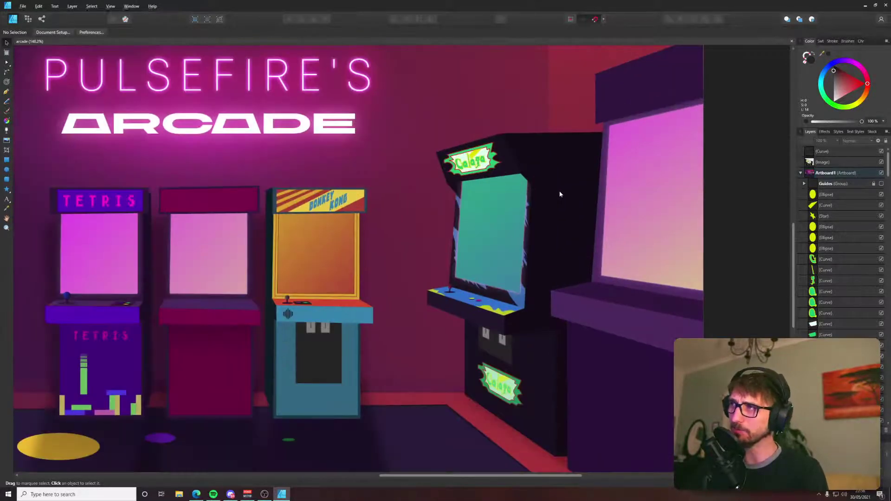
{"action": "key", "text": "alt+Tab"}
{"action": "left_click", "coordinate": [219, 183]}
{"action": "left_click", "coordinate": [281, 181]}
{"action": "key", "text": "alt+Tab"}
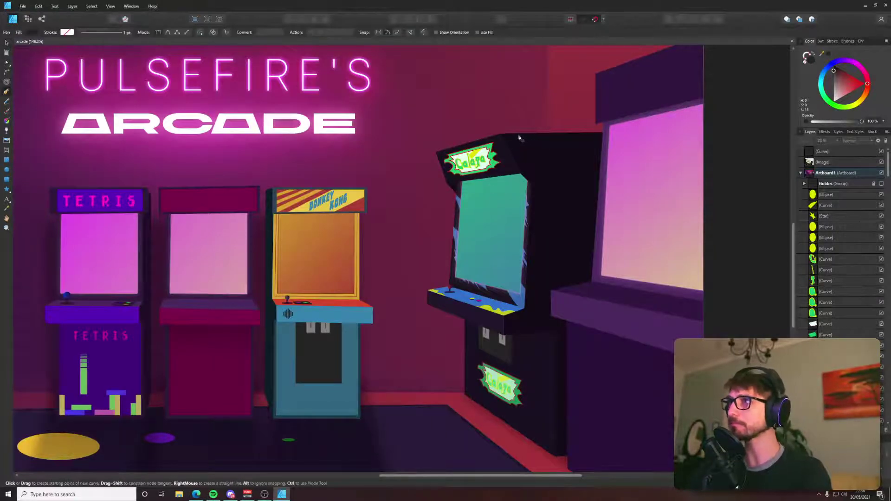
Draw the front edge of a stripe on the Galaga cabinet's side, from the top edge along the angled contour and straight down past the shelf.
{"action": "scroll", "coordinate": [519, 135], "scroll_direction": "up", "scroll_amount": 2}
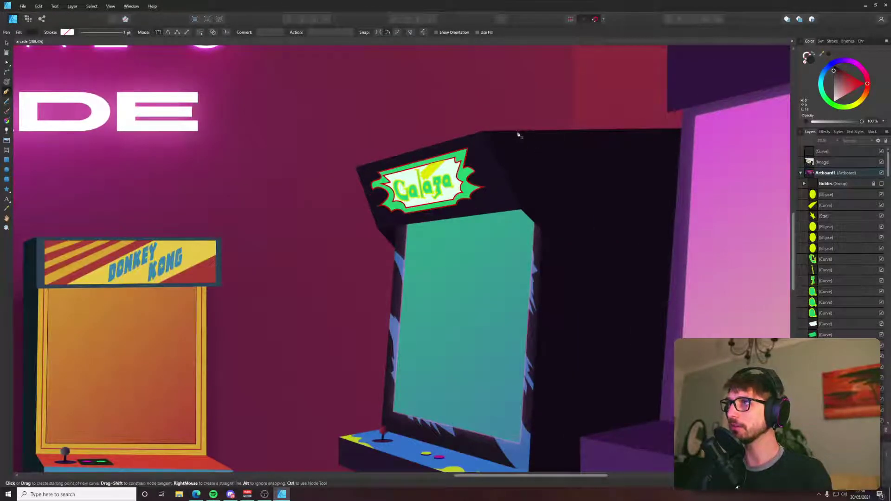
{"action": "left_click", "coordinate": [518, 133]}
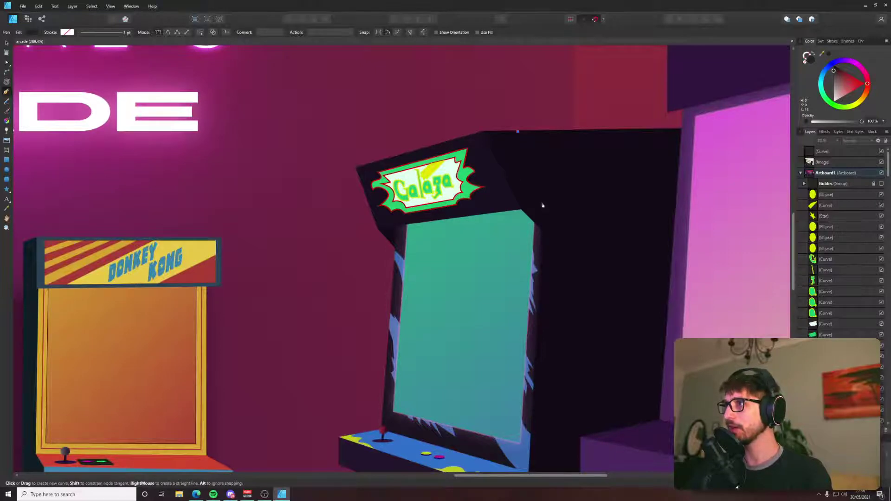
{"action": "left_click", "coordinate": [542, 204]}
{"action": "left_click_drag", "start_coordinate": [573, 250], "coordinate": [559, 124]}
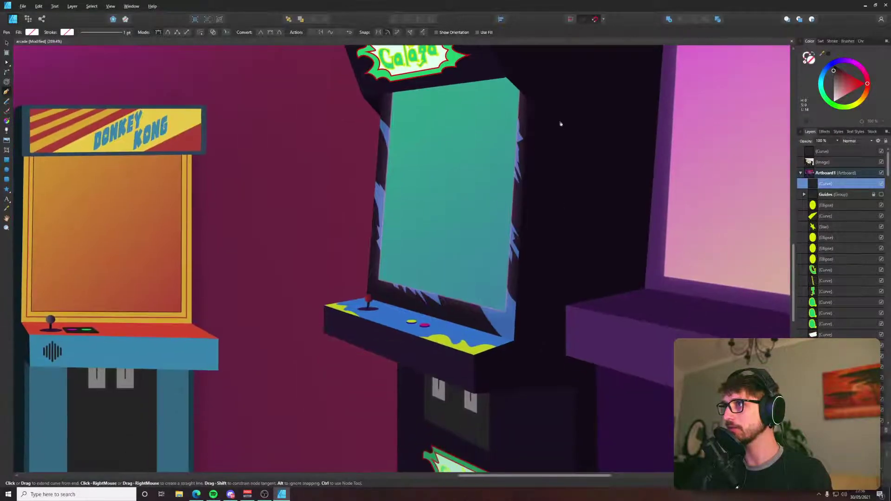
{"action": "key", "text": "a"}
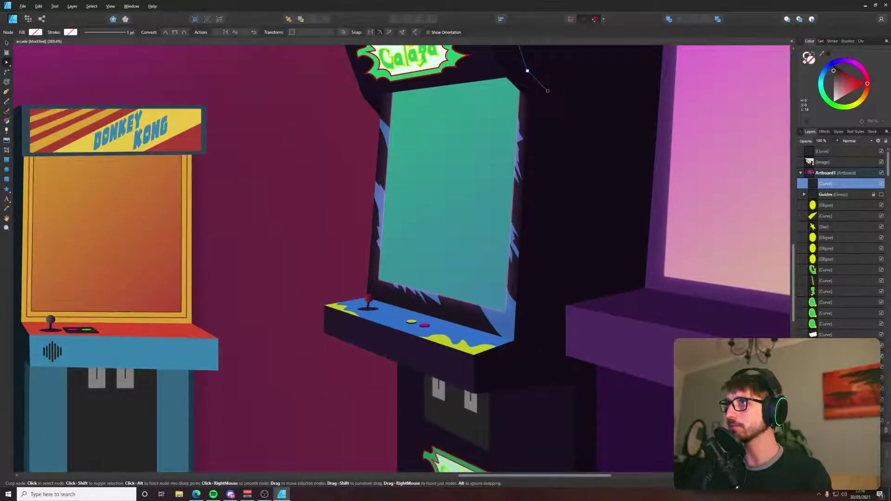
{"action": "key", "text": "p"}
{"action": "scroll", "coordinate": [553, 325], "scroll_direction": "down", "scroll_amount": 1}
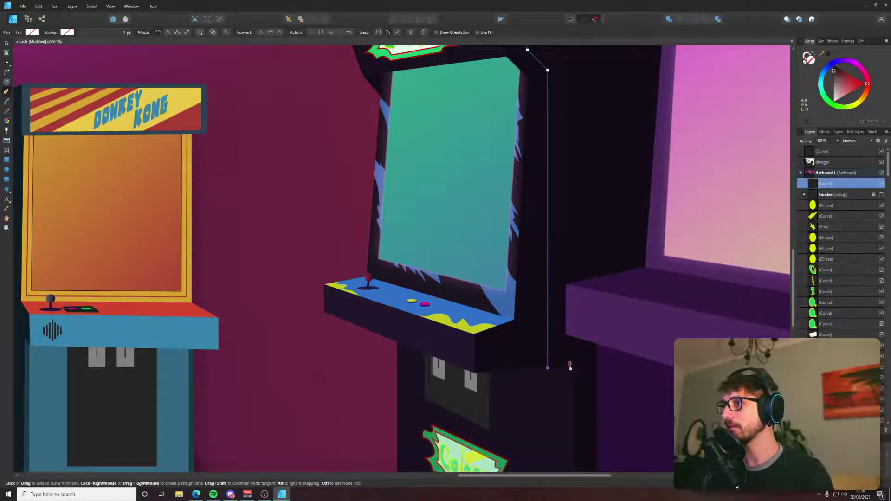
Add the stripe's short bottom edge and raise its front corner to align with the lower boundary of the cabinet's dark side.
{"action": "scroll", "coordinate": [570, 365], "scroll_direction": "up", "scroll_amount": 8}
{"action": "left_click", "coordinate": [569, 356]}
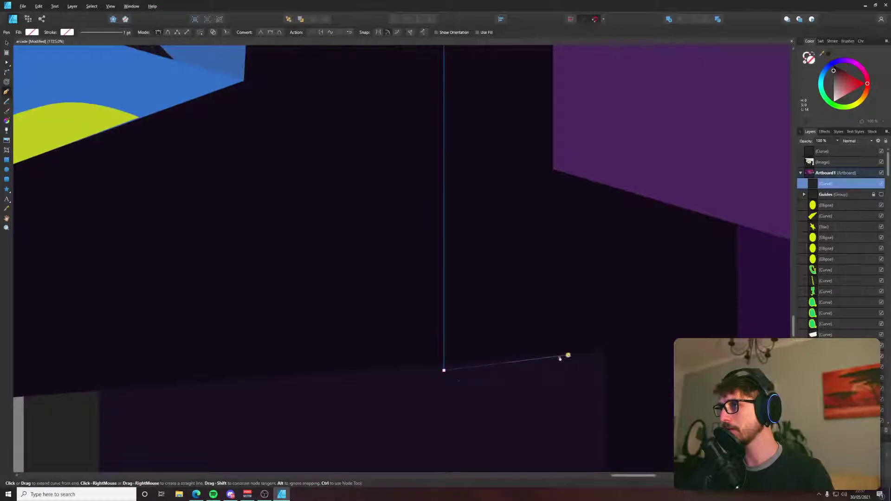
{"action": "key", "text": "a"}
{"action": "key", "text": "Up"}
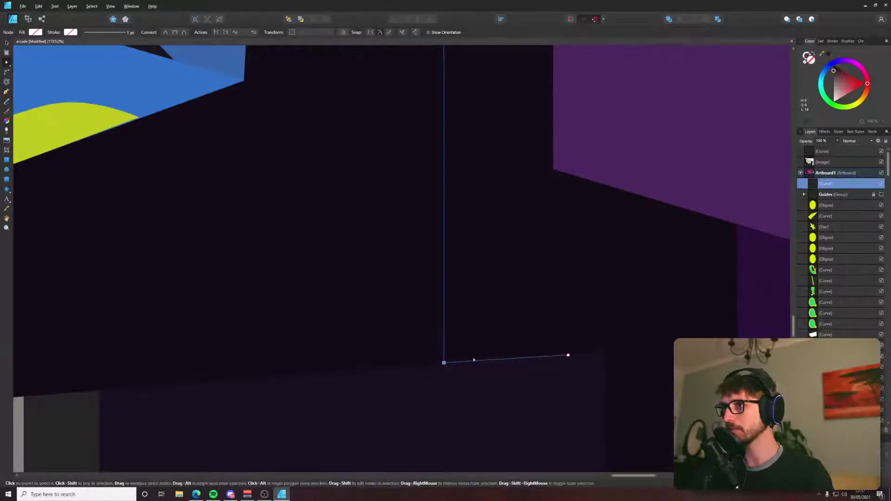
{"action": "left_click", "coordinate": [568, 355]}
Draw the stripe's rear edge parallel to the front one up to the cabinet's top and close the outline.
{"action": "scroll", "coordinate": [569, 357], "scroll_direction": "down", "scroll_amount": 8}
{"action": "key", "text": "p"}
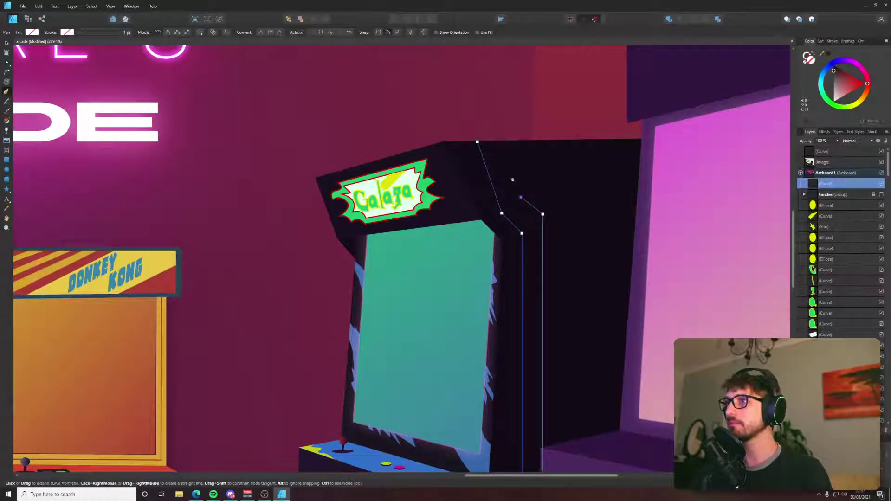
{"action": "left_click", "coordinate": [499, 141]}
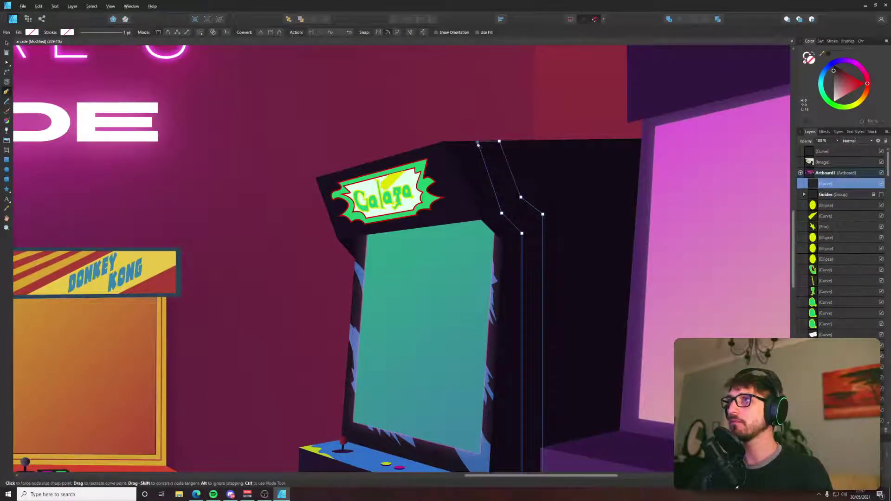
{"action": "left_click", "coordinate": [478, 145]}
Align the stripe's two upper corners precisely with the sloping top edge of the Galaga cabinet.
{"action": "scroll", "coordinate": [479, 146], "scroll_direction": "up", "scroll_amount": 8}
{"action": "key", "text": "a"}
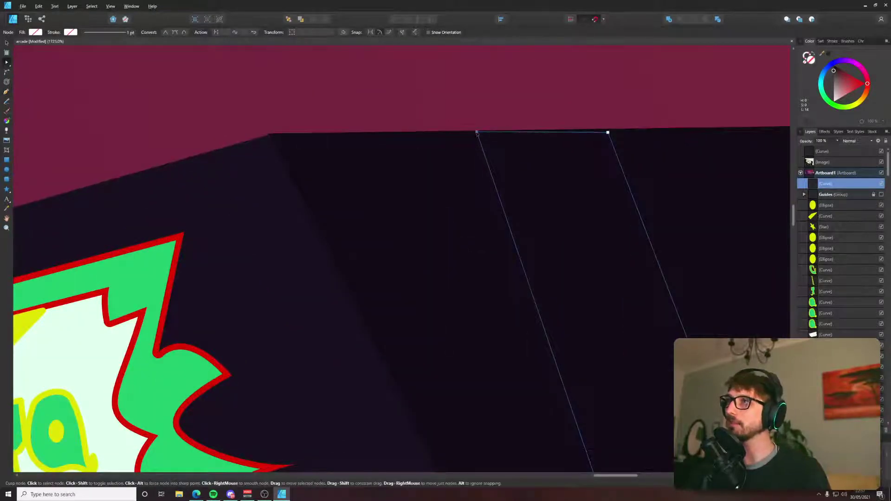
{"action": "left_click_drag", "start_coordinate": [608, 133], "coordinate": [609, 129]}
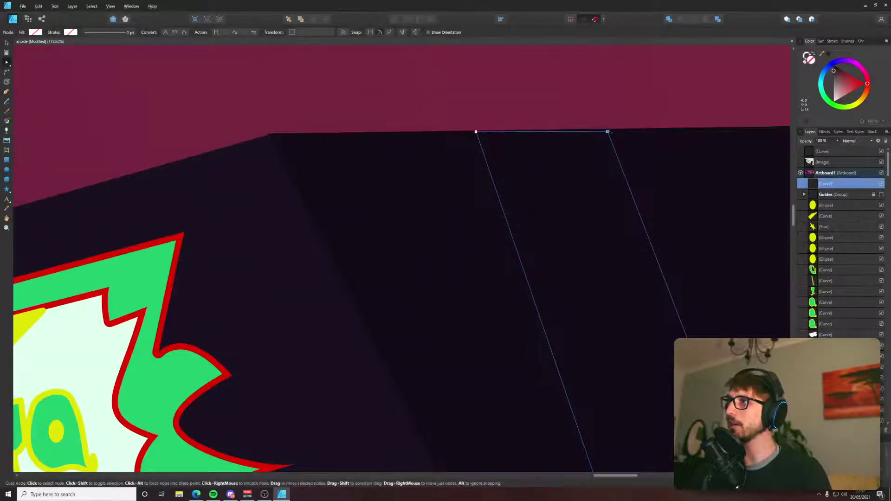
{"action": "left_click_drag", "start_coordinate": [476, 132], "coordinate": [474, 132]}
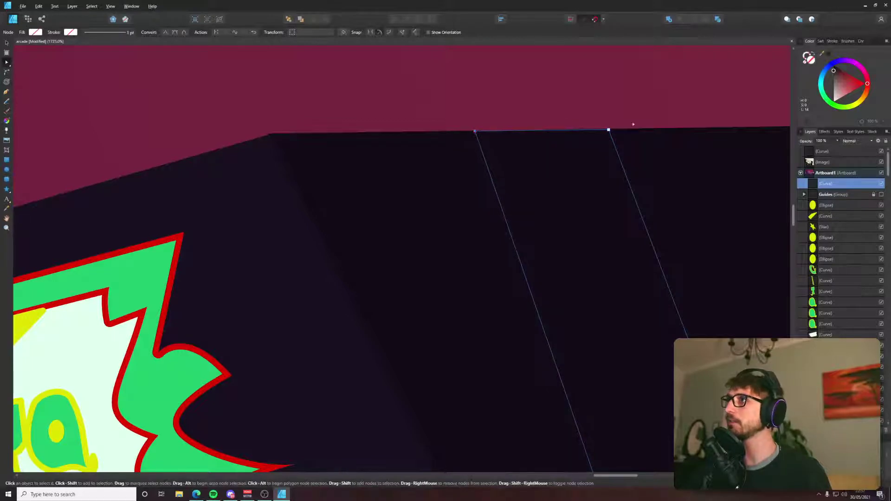
{"action": "left_click_drag", "start_coordinate": [609, 130], "coordinate": [606, 129]}
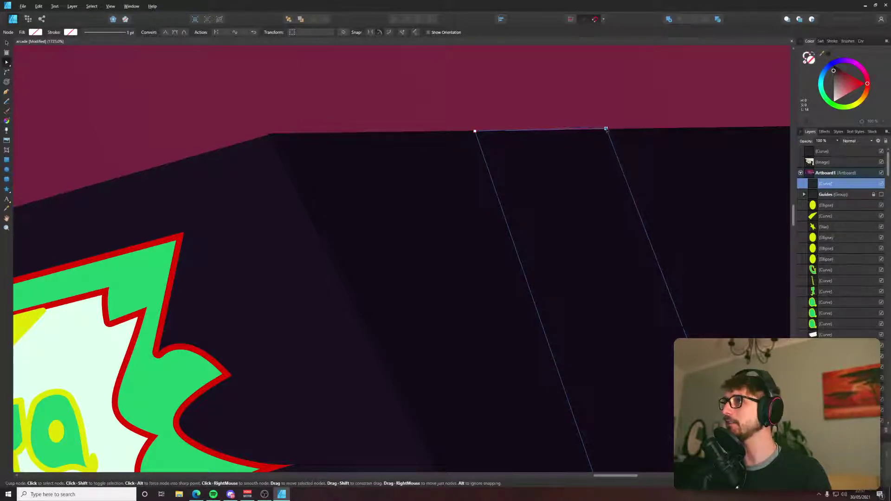
{"action": "scroll", "coordinate": [369, 274], "scroll_direction": "down", "scroll_amount": 1}
{"action": "right_click", "coordinate": [372, 282]}
{"action": "left_click", "coordinate": [399, 293]}
{"action": "scroll", "coordinate": [482, 192], "scroll_direction": "down", "scroll_amount": 5}
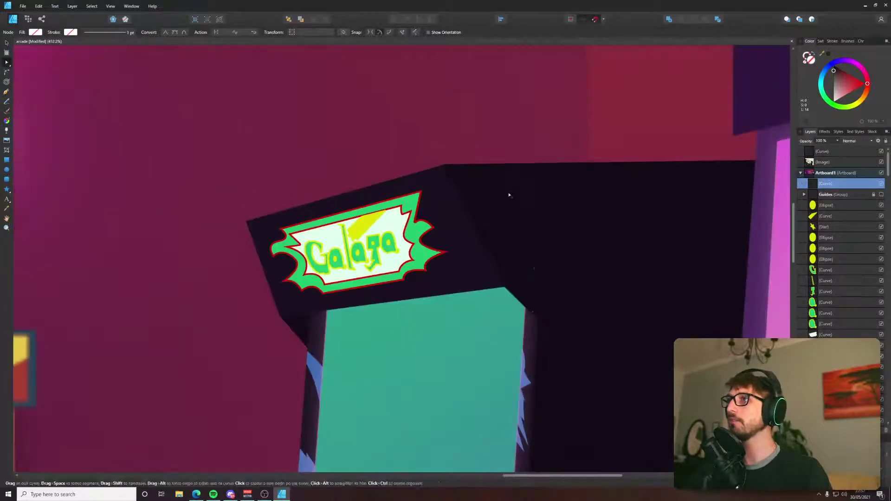
Undo the last change, fill the cabinet's side stripe with solid blue and darken it to a lightness of 34.
{"action": "key", "text": "ctrl+z"}
{"action": "left_click_drag", "start_coordinate": [503, 189], "coordinate": [297, 268]}
{"action": "left_click", "coordinate": [828, 55]}
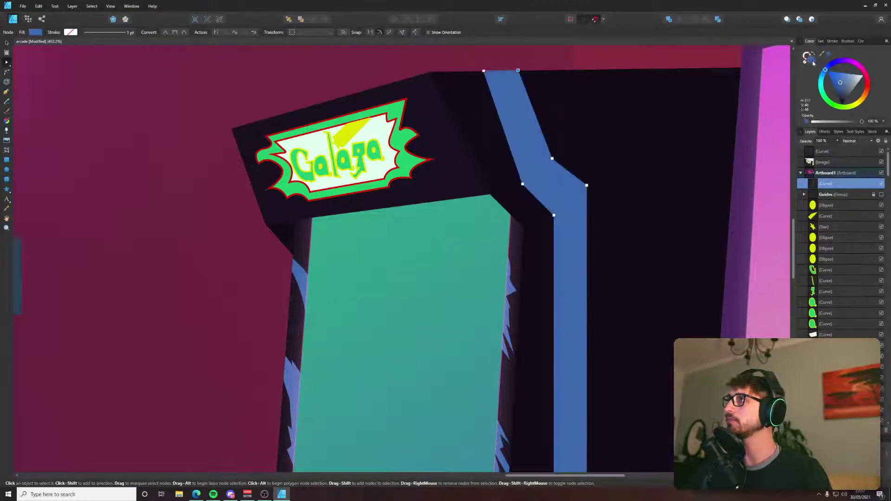
{"action": "double_click", "coordinate": [810, 59]}
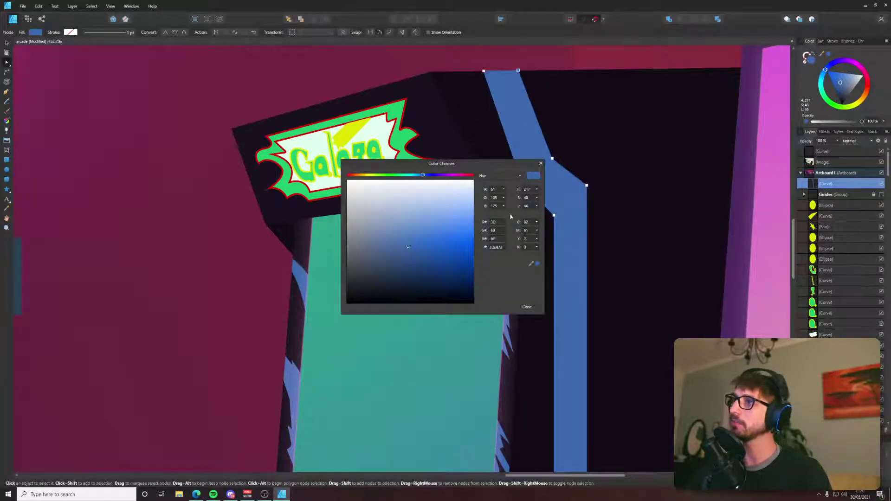
{"action": "left_click", "coordinate": [537, 206]}
{"action": "left_click_drag", "start_coordinate": [538, 206], "coordinate": [532, 214]}
{"action": "left_click", "coordinate": [537, 206]}
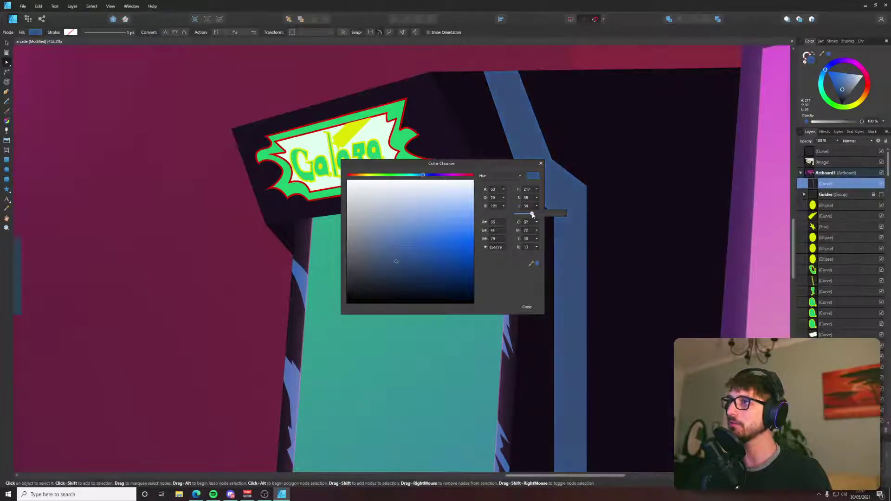
{"action": "left_click", "coordinate": [527, 307]}
{"action": "key", "text": "ctrl+0"}
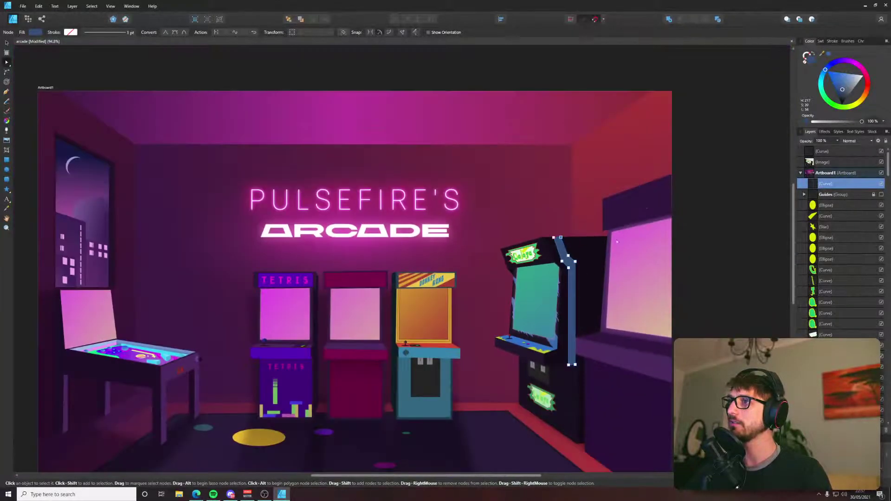
Send the blue stripe behind the neighbouring purple cabinet in the layer order and save the document.
{"action": "left_click", "coordinate": [724, 167]}
{"action": "left_click_drag", "start_coordinate": [676, 218], "coordinate": [573, 146]}
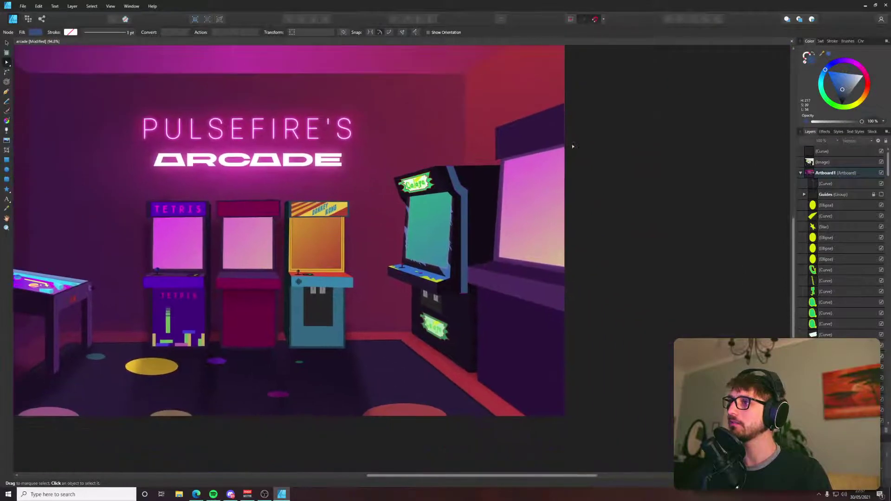
{"action": "left_click", "coordinate": [459, 255]}
{"action": "scroll", "coordinate": [467, 266], "scroll_direction": "up", "scroll_amount": 5}
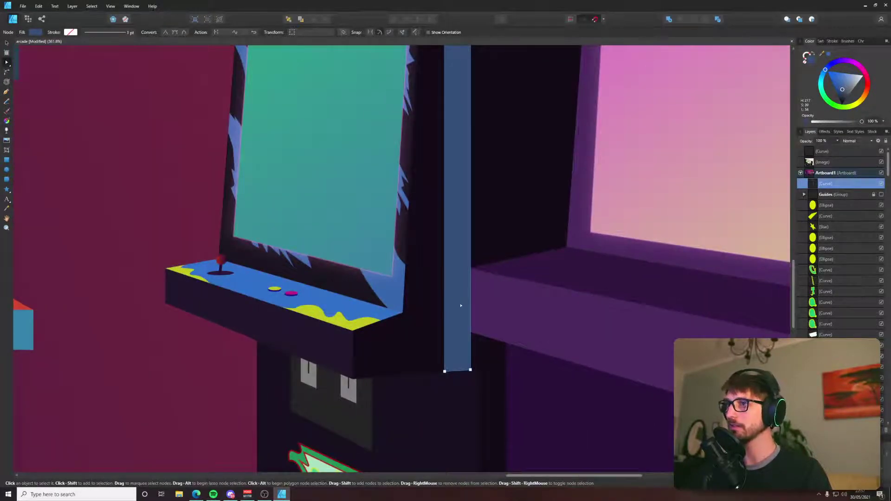
{"action": "key", "text": "v"}
{"action": "scroll", "coordinate": [483, 302], "scroll_direction": "up", "scroll_amount": 3}
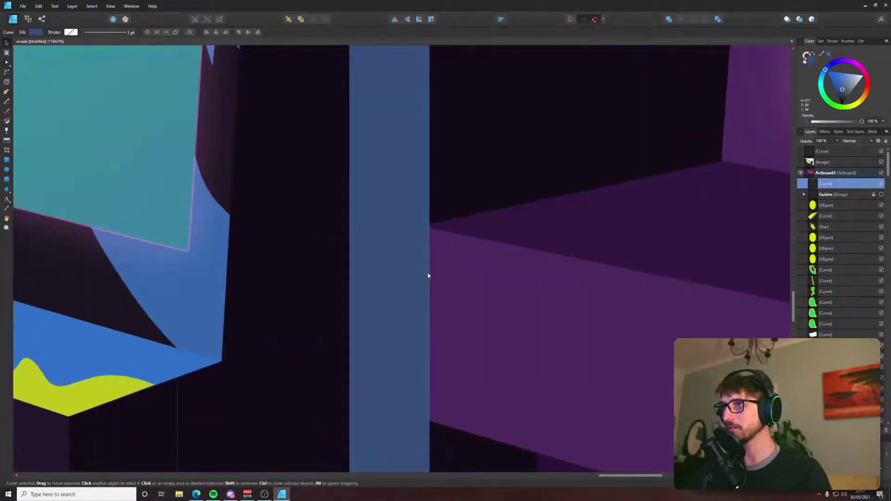
{"action": "left_click", "coordinate": [399, 234]}
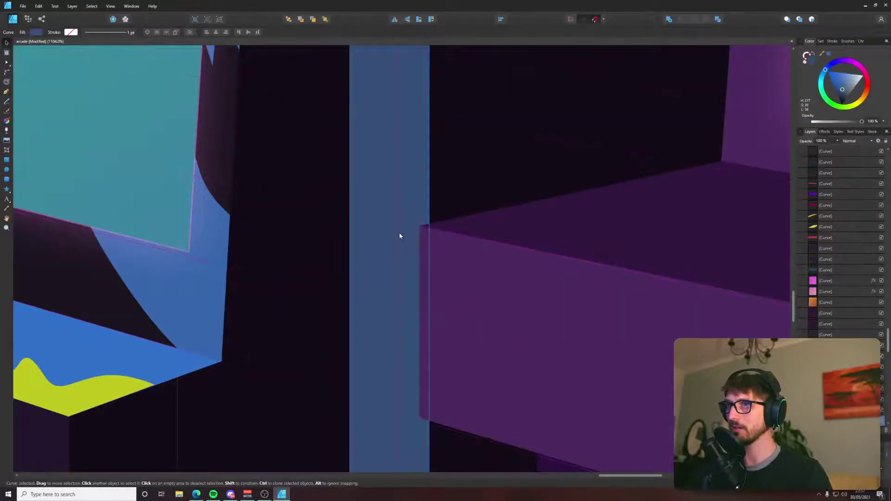
{"action": "scroll", "coordinate": [400, 235], "scroll_direction": "down", "scroll_amount": 6}
{"action": "left_click", "coordinate": [578, 209]}
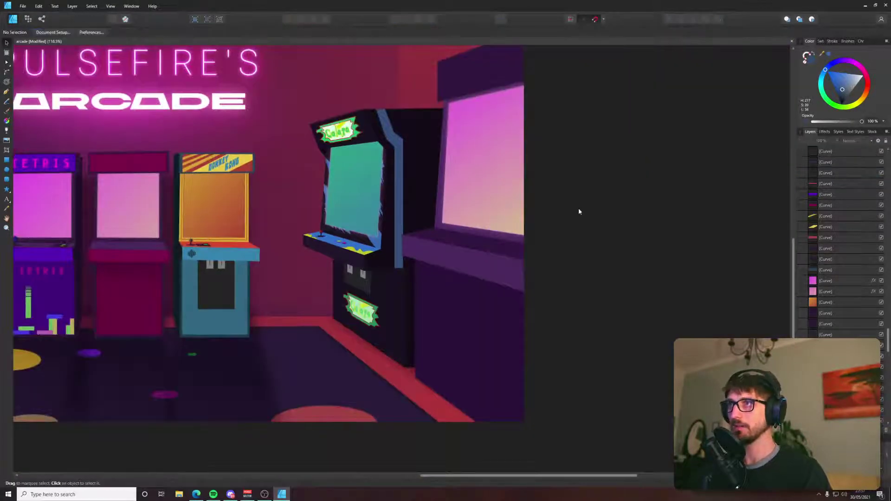
{"action": "key", "text": "ctrl+s"}
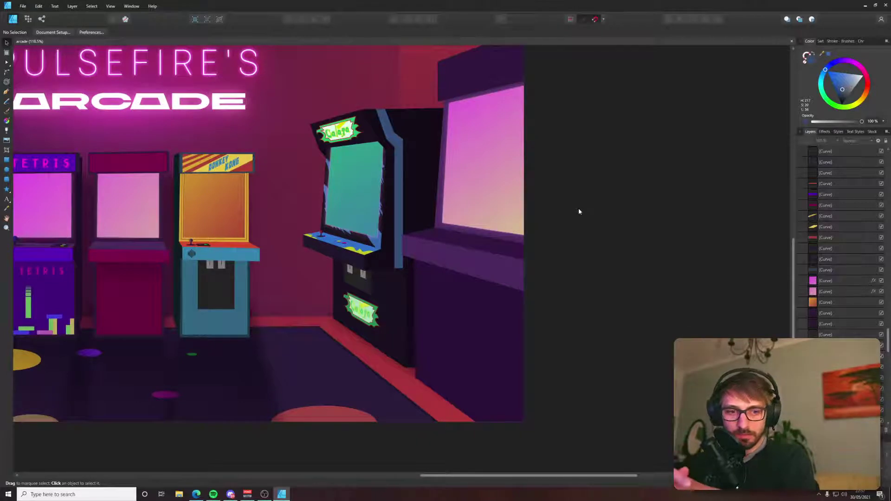
Duplicate the blue stripe and place the copy directly beside it, towards the rear of the Galaga cabinet's side.
{"action": "scroll", "coordinate": [364, 221], "scroll_direction": "up", "scroll_amount": 2}
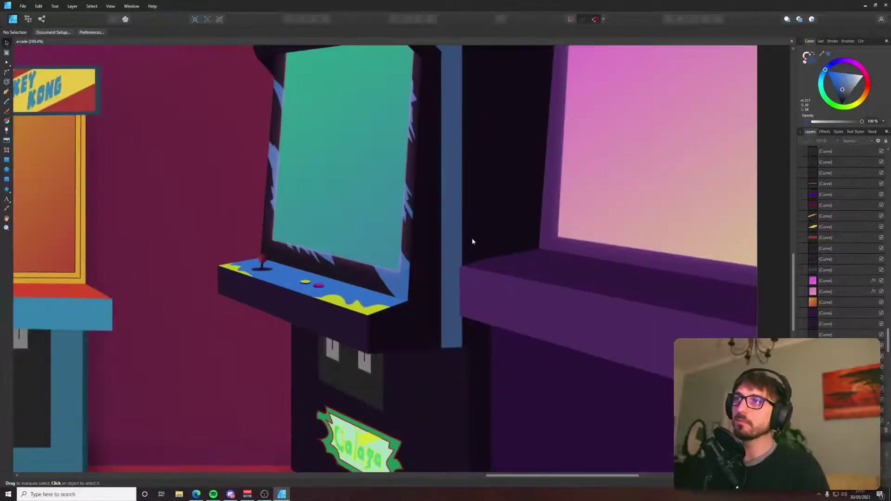
{"action": "scroll", "coordinate": [447, 226], "scroll_direction": "right", "scroll_amount": 3}
{"action": "scroll", "coordinate": [349, 185], "scroll_direction": "down", "scroll_amount": 5}
{"action": "scroll", "coordinate": [394, 419], "scroll_direction": "up", "scroll_amount": 1}
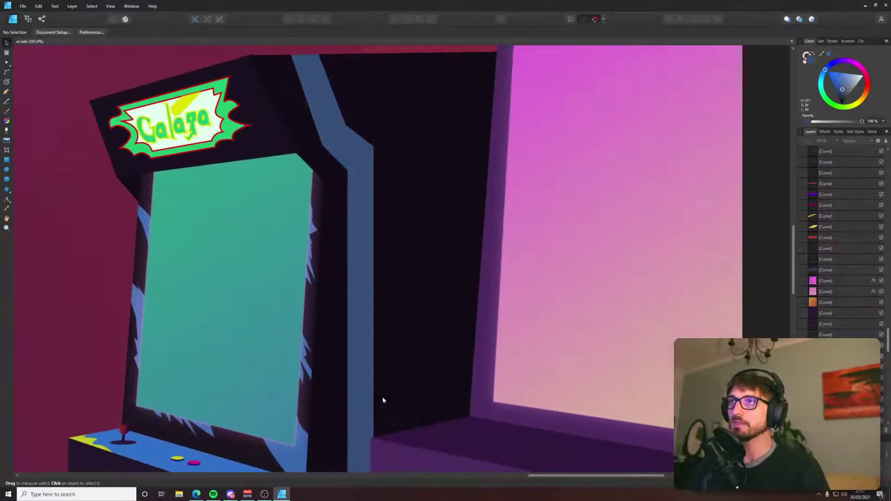
{"action": "left_click", "coordinate": [363, 357]}
{"action": "key", "text": "alt"}
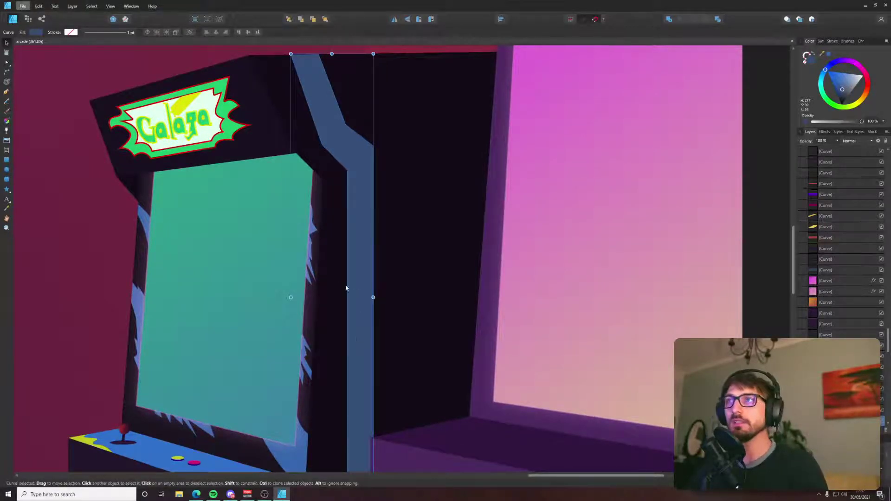
{"action": "key", "text": "alt"}
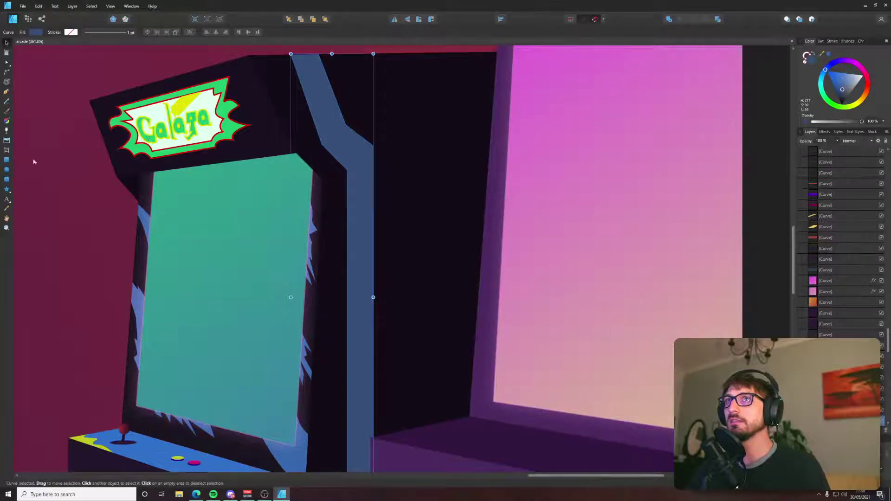
{"action": "mouse_move", "coordinate": [357, 171]}
{"action": "left_mouse_down"}
{"action": "mouse_move", "coordinate": [398, 163]}
{"action": "mouse_move", "coordinate": [380, 163]}
{"action": "left_mouse_up"}
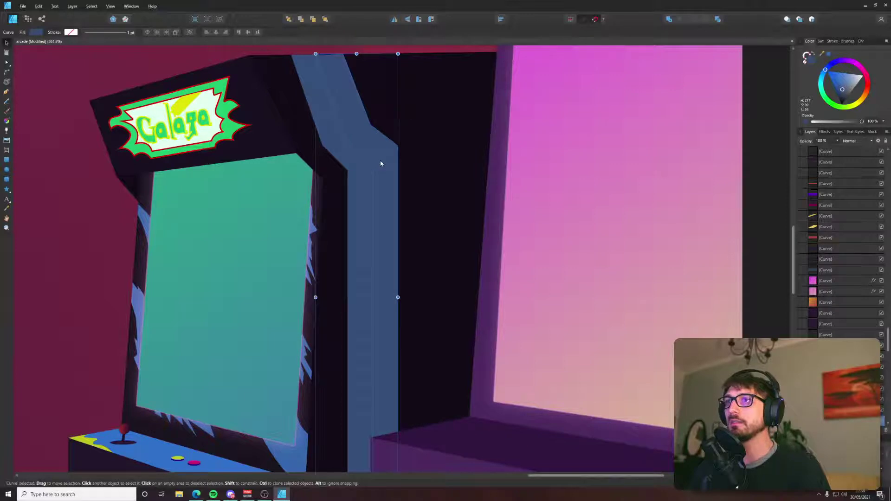
Recolour the duplicated stripe with the yellow-green sampled from the control shelf and darken it to a lightness of about 38.
{"action": "key", "text": "i"}
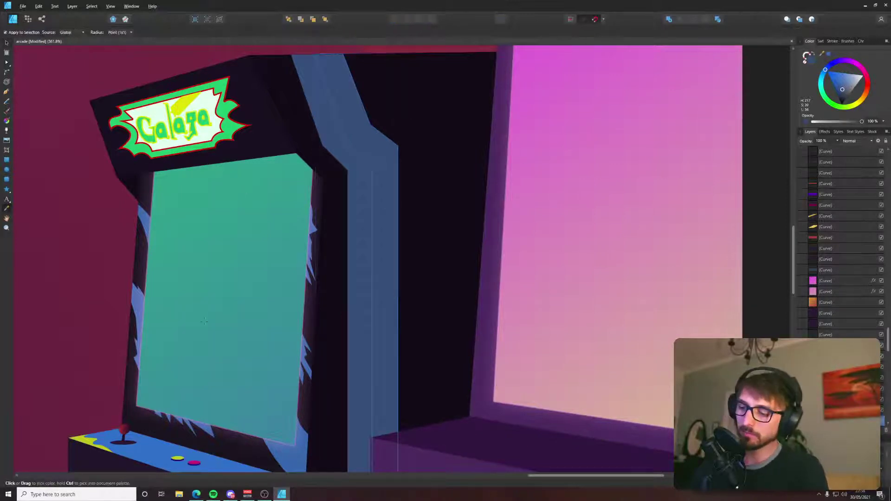
{"action": "scroll", "coordinate": [205, 322], "scroll_direction": "down", "scroll_amount": 1}
{"action": "left_click", "coordinate": [223, 451]}
{"action": "key", "text": "v"}
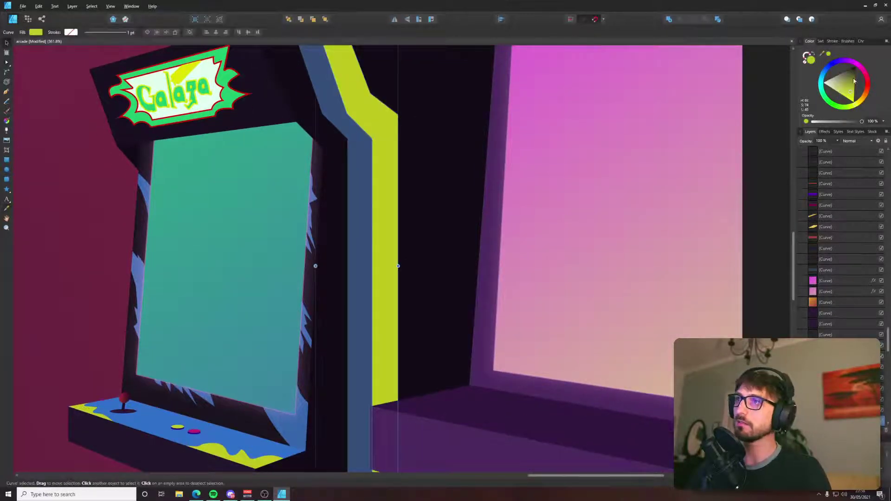
{"action": "double_click", "coordinate": [810, 59]}
{"action": "mouse_move", "coordinate": [537, 206]}
{"action": "left_mouse_down"}
{"action": "mouse_move", "coordinate": [524, 207]}
{"action": "mouse_move", "coordinate": [534, 214]}
{"action": "left_mouse_up"}
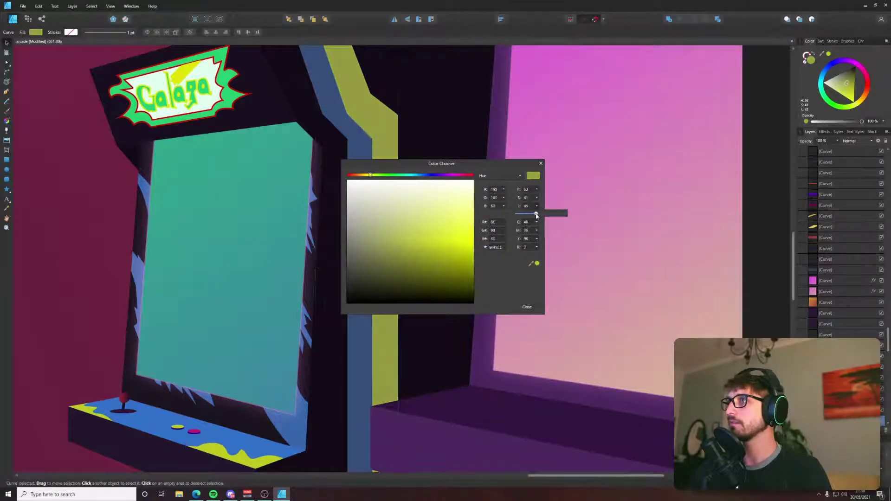
{"action": "left_click", "coordinate": [527, 307]}
Raise the yellow-green stripe's two bottom corners to continue the slanted lower edge of the blue stripe.
{"action": "left_click", "coordinate": [363, 155]}
{"action": "scroll", "coordinate": [372, 204], "scroll_direction": "down", "scroll_amount": 5}
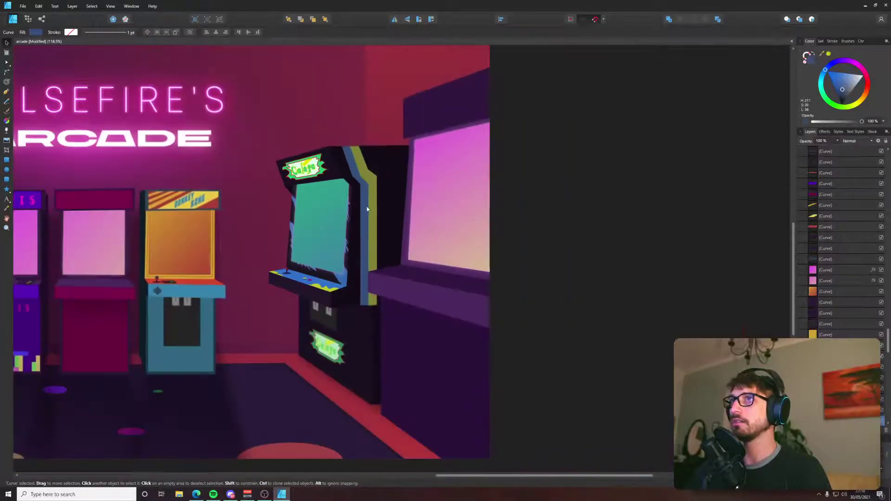
{"action": "scroll", "coordinate": [375, 212], "scroll_direction": "up", "scroll_amount": 4}
{"action": "scroll", "coordinate": [375, 213], "scroll_direction": "up", "scroll_amount": 6}
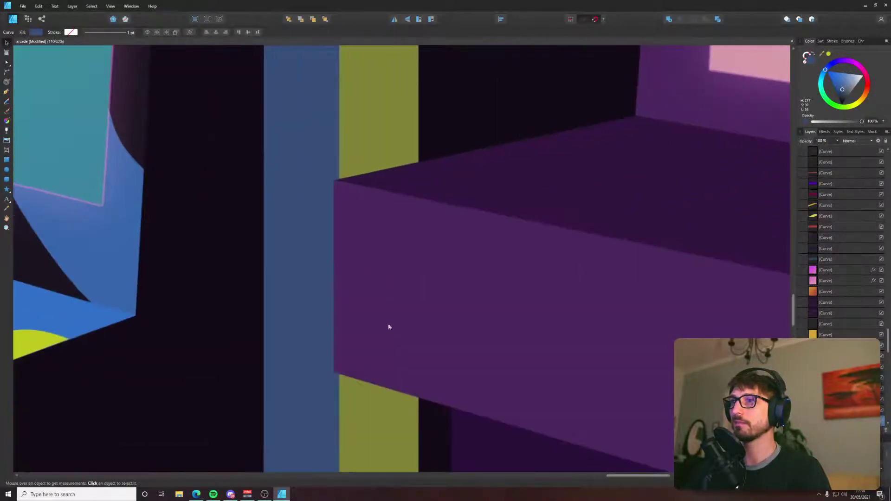
{"action": "left_click_drag", "start_coordinate": [389, 328], "coordinate": [416, 165]}
{"action": "key", "text": "a"}
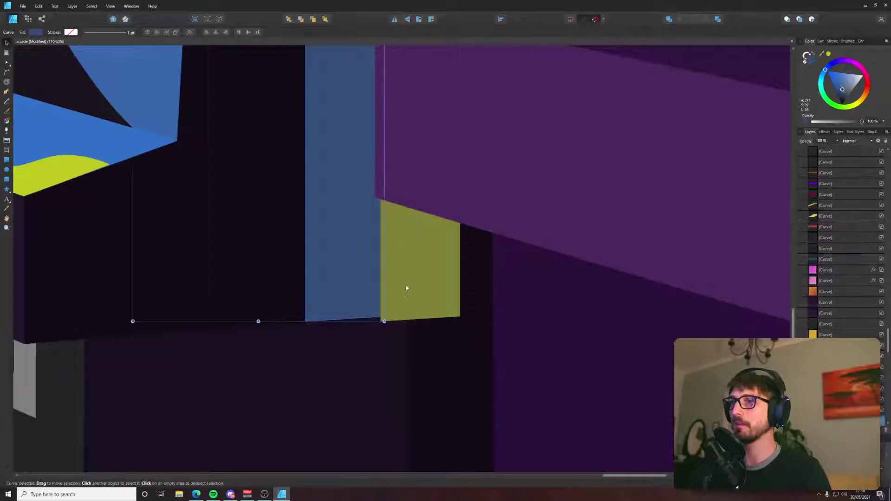
{"action": "left_click", "coordinate": [407, 289]}
{"action": "left_click_drag", "start_coordinate": [381, 321], "coordinate": [381, 317]}
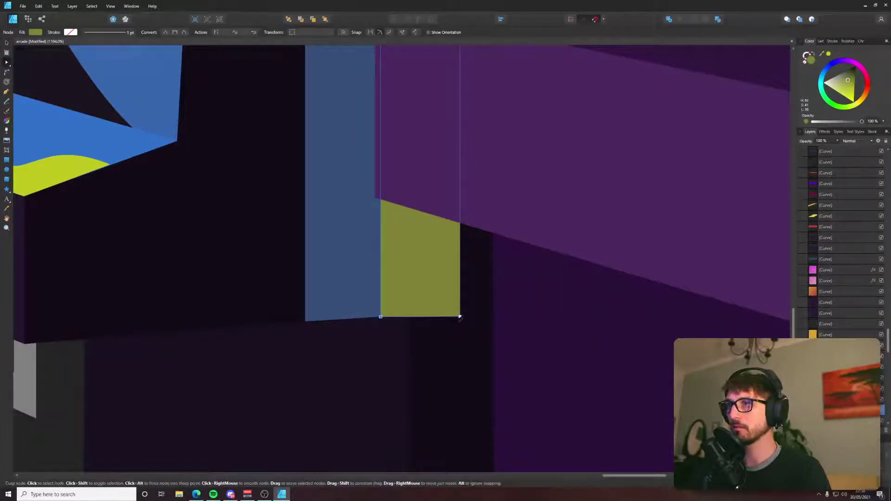
{"action": "left_click_drag", "start_coordinate": [460, 317], "coordinate": [461, 313]}
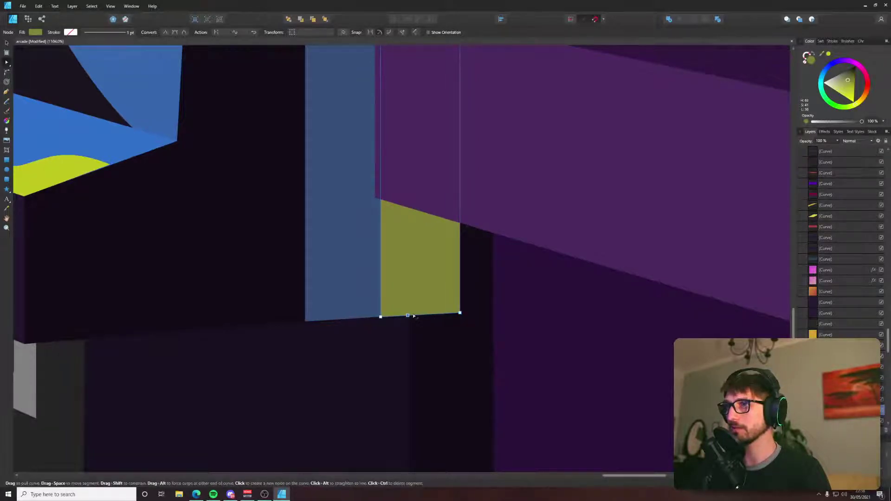
Add a node on the yellow-green stripe's bottom edge and extend its rear part down the lower cabinet to the floor.
{"action": "left_click_drag", "start_coordinate": [412, 297], "coordinate": [469, 336]}
{"action": "scroll", "coordinate": [473, 256], "scroll_direction": "down", "scroll_amount": 5}
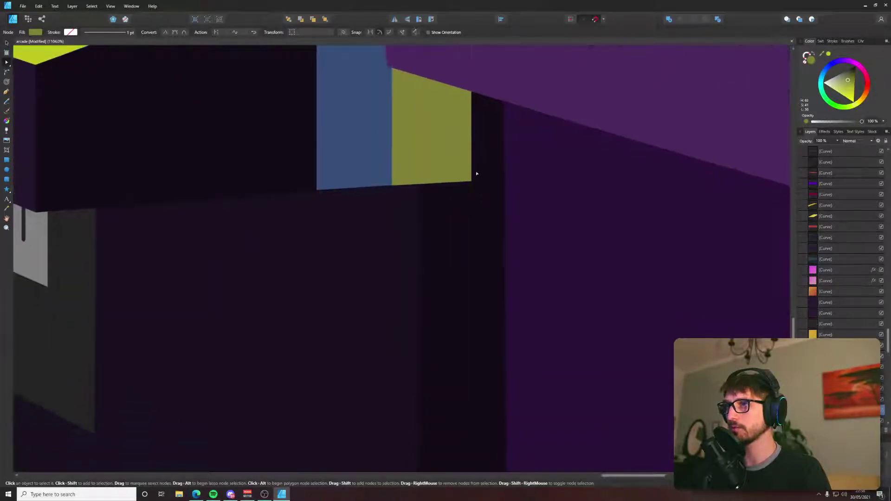
{"action": "left_click_drag", "start_coordinate": [472, 182], "coordinate": [471, 353]}
{"action": "scroll", "coordinate": [472, 198], "scroll_direction": "down", "scroll_amount": 5}
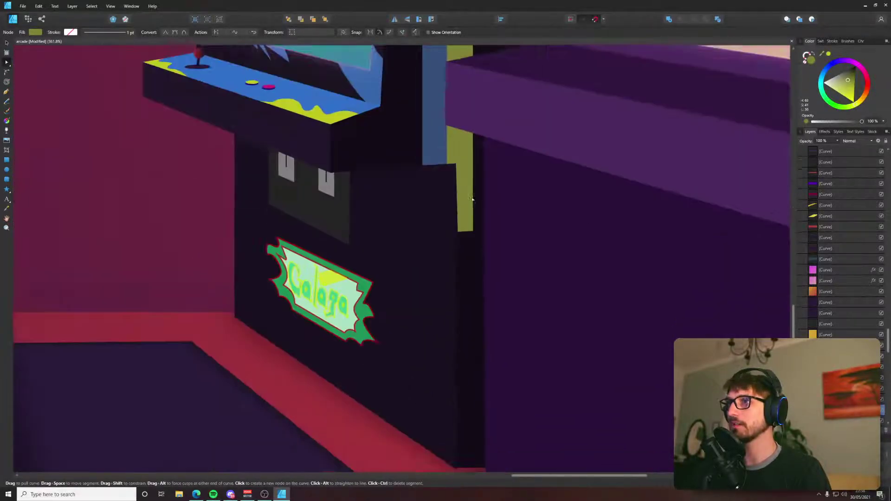
{"action": "scroll", "coordinate": [472, 198], "scroll_direction": "down", "scroll_amount": 3}
{"action": "left_click_drag", "start_coordinate": [471, 146], "coordinate": [472, 379]}
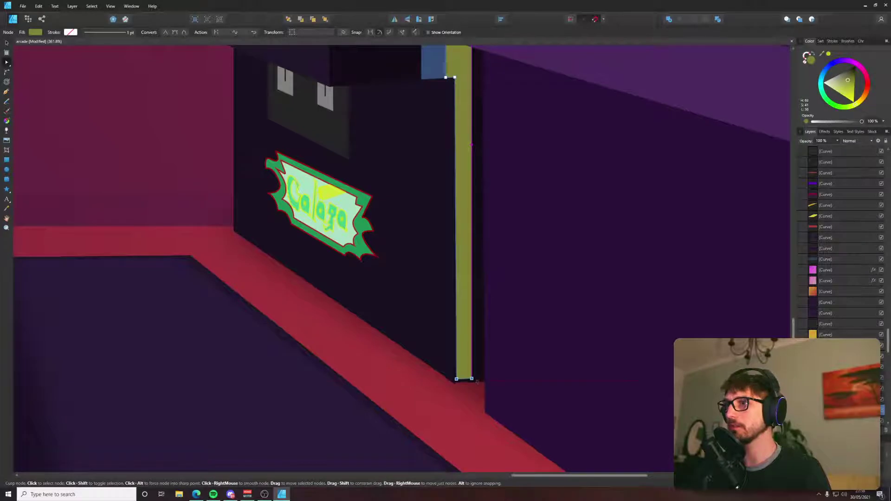
Fit the extended yellow-green stripe's two bottom corners to the slanted base of the Galaga cabinet's side.
{"action": "scroll", "coordinate": [459, 385], "scroll_direction": "up", "scroll_amount": 8}
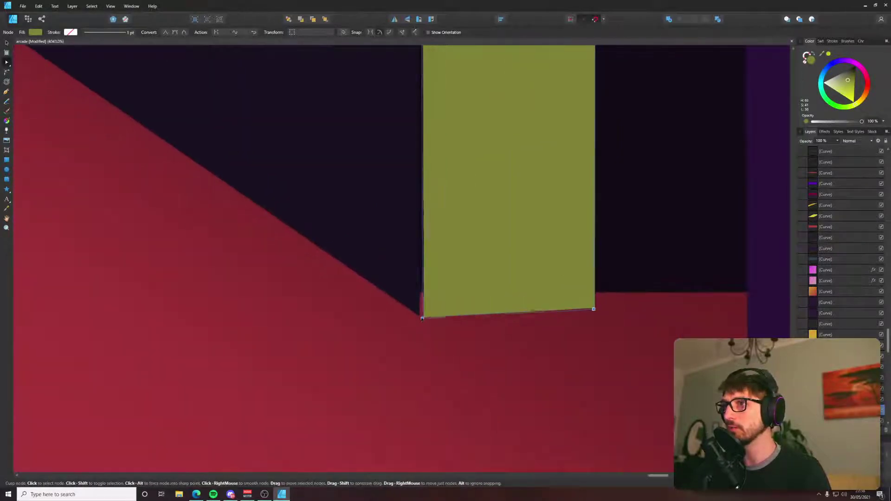
{"action": "left_click_drag", "start_coordinate": [422, 319], "coordinate": [420, 317]}
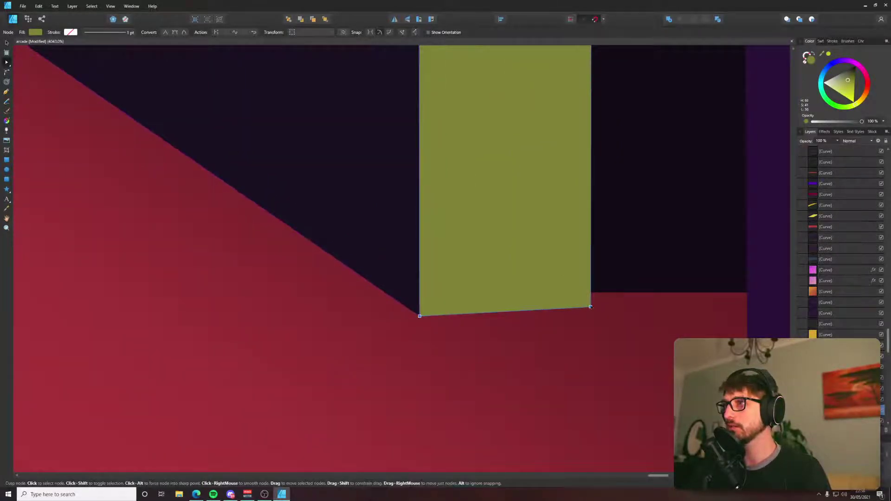
{"action": "left_click", "coordinate": [420, 317]}
{"action": "left_click_drag", "start_coordinate": [420, 318], "coordinate": [420, 317]}
{"action": "left_click", "coordinate": [567, 300]}
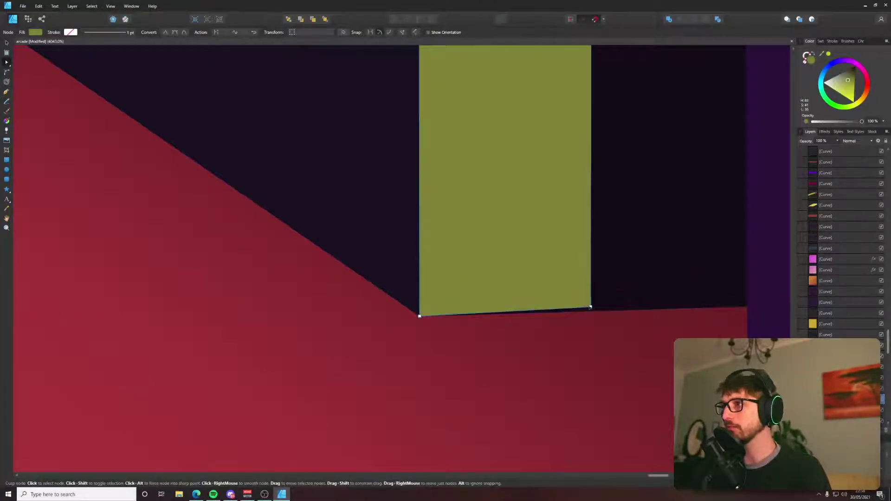
{"action": "left_click_drag", "start_coordinate": [590, 307], "coordinate": [591, 316]}
{"action": "scroll", "coordinate": [591, 313], "scroll_direction": "down", "scroll_amount": 5}
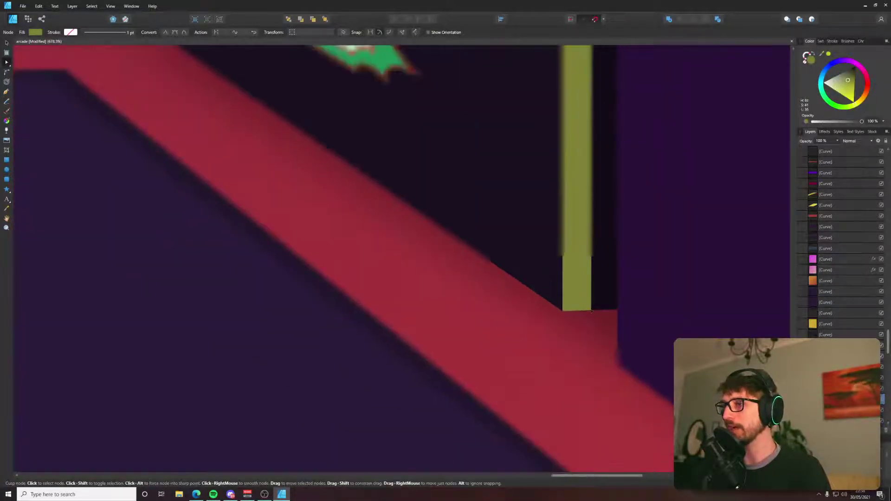
{"action": "scroll", "coordinate": [591, 312], "scroll_direction": "down", "scroll_amount": 6}
{"action": "scroll", "coordinate": [441, 265], "scroll_direction": "up", "scroll_amount": 4}
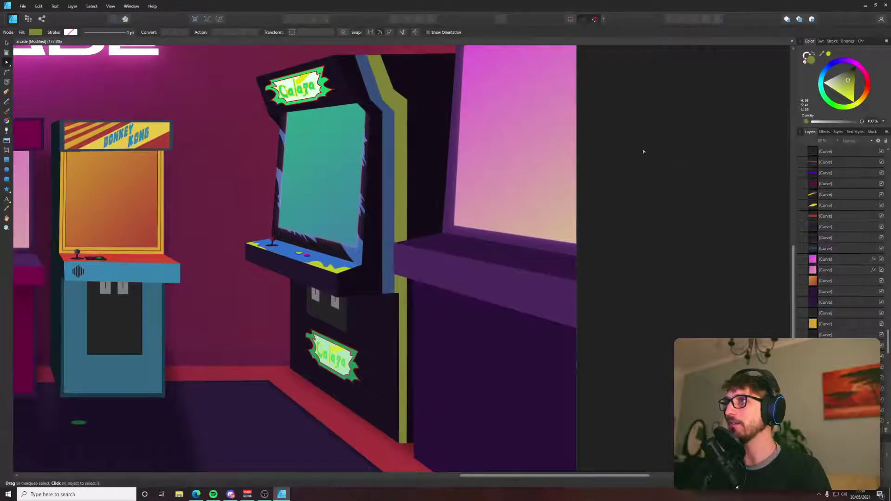
Raise the two bend corners on the yellow-green stripe's front edge where it meets the blue stripe.
{"action": "scroll", "coordinate": [463, 82], "scroll_direction": "down", "scroll_amount": 4}
{"action": "scroll", "coordinate": [467, 100], "scroll_direction": "up", "scroll_amount": 5}
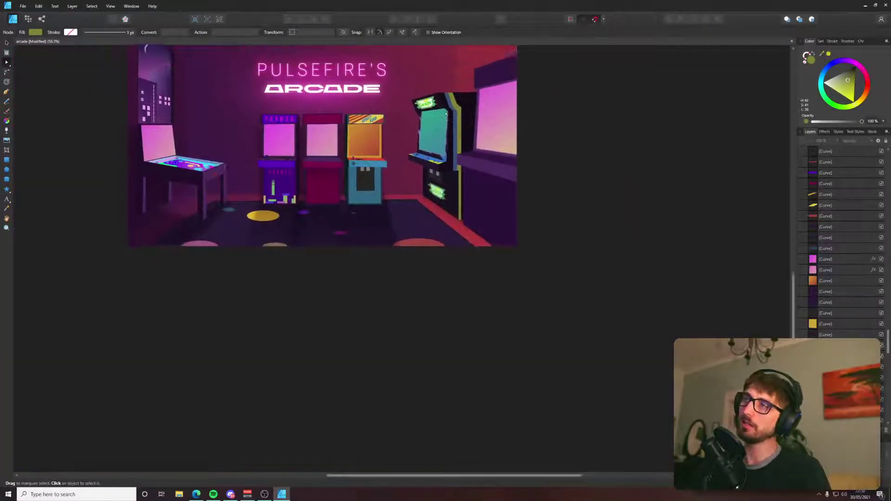
{"action": "scroll", "coordinate": [467, 99], "scroll_direction": "up", "scroll_amount": 2}
{"action": "scroll", "coordinate": [374, 164], "scroll_direction": "up", "scroll_amount": 4}
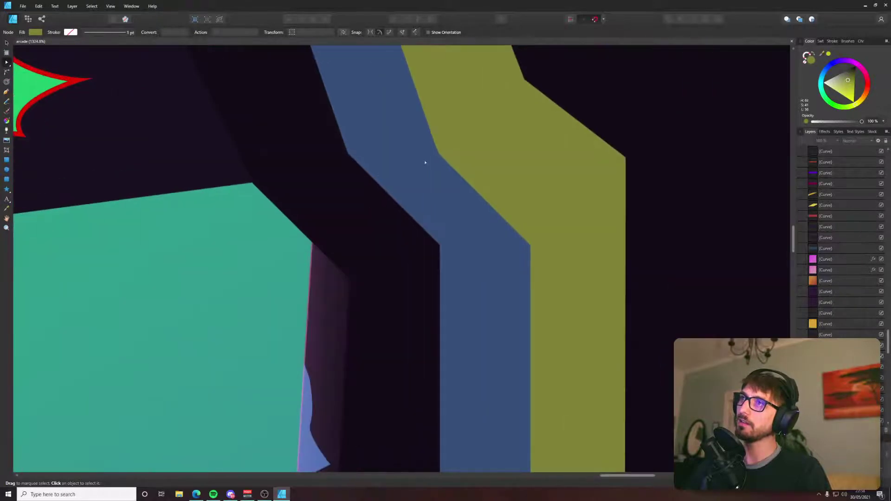
{"action": "left_click", "coordinate": [421, 159]}
{"action": "scroll", "coordinate": [456, 173], "scroll_direction": "down", "scroll_amount": 4}
{"action": "left_click", "coordinate": [457, 169]}
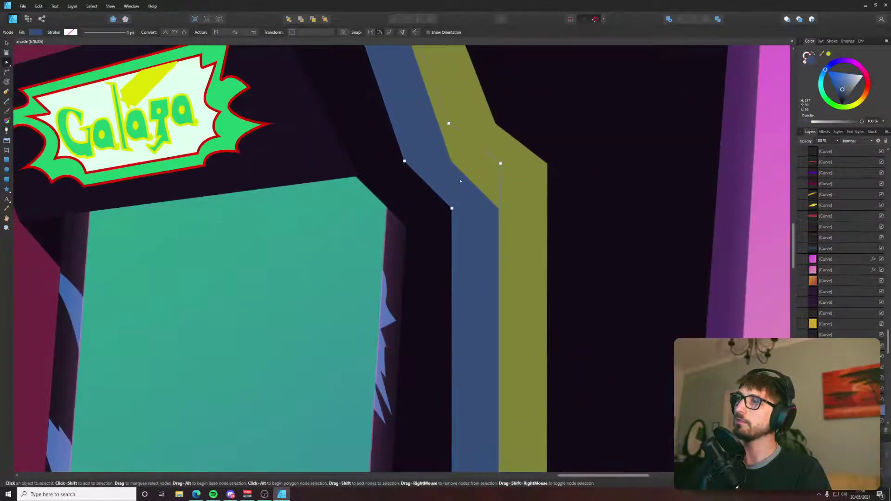
{"action": "scroll", "coordinate": [473, 167], "scroll_direction": "up", "scroll_amount": 4}
{"action": "left_click_drag", "start_coordinate": [428, 135], "coordinate": [511, 197]}
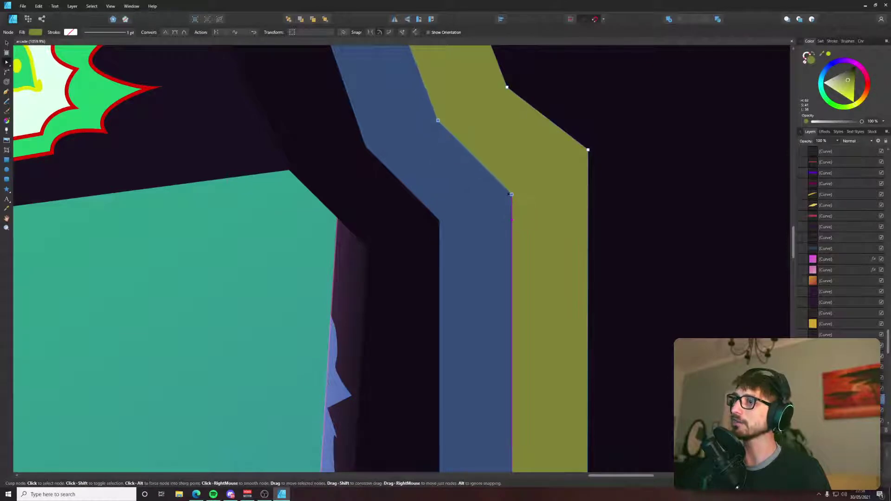
Deselect the yellow-green stripe and save the arcade document.
{"action": "scroll", "coordinate": [638, 171], "scroll_direction": "down", "scroll_amount": 10}
{"action": "key", "text": "ctrl+d"}
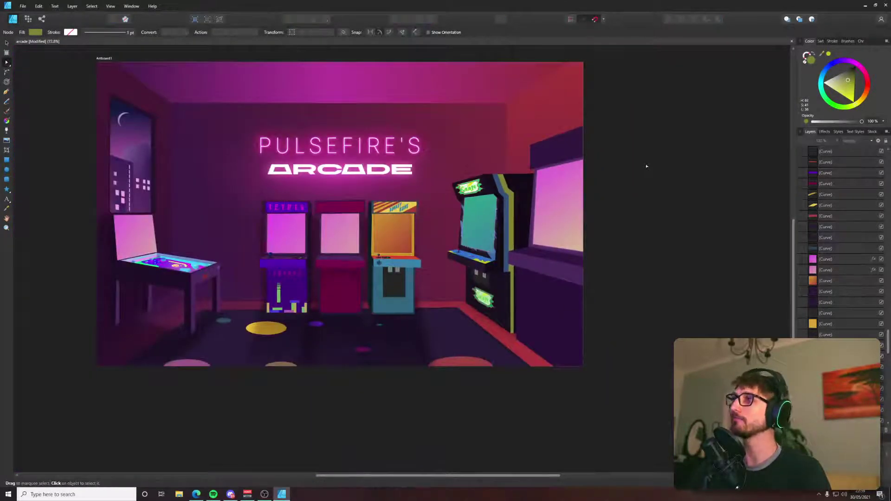
{"action": "key", "text": "ctrl+s"}
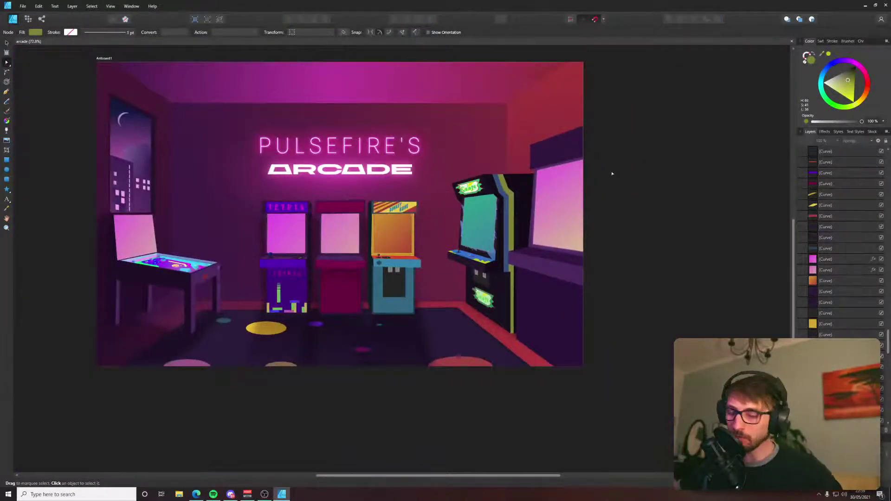
Raise the yellow-green stripe's two top corners to meet the Galaga cabinet's upper edge.
{"action": "scroll", "coordinate": [527, 186], "scroll_direction": "up", "scroll_amount": 5}
{"action": "scroll", "coordinate": [527, 186], "scroll_direction": "up", "scroll_amount": 2}
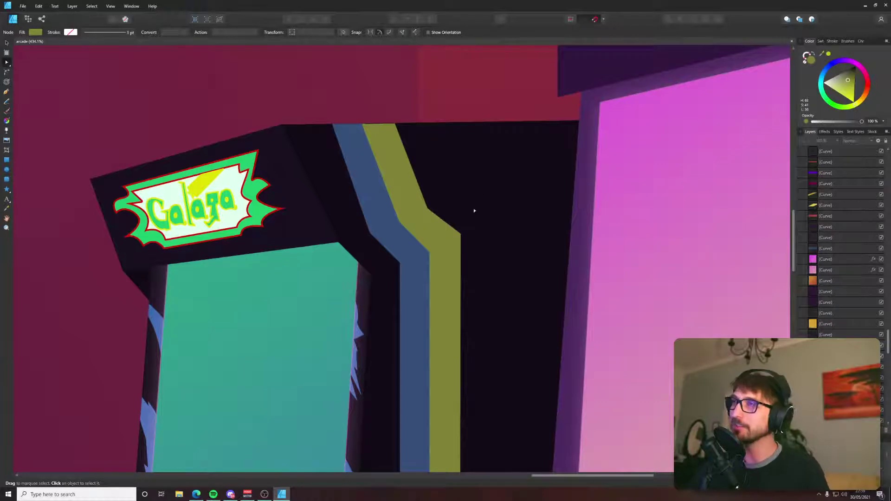
{"action": "scroll", "coordinate": [378, 95], "scroll_direction": "up", "scroll_amount": 8}
{"action": "left_click", "coordinate": [275, 253]}
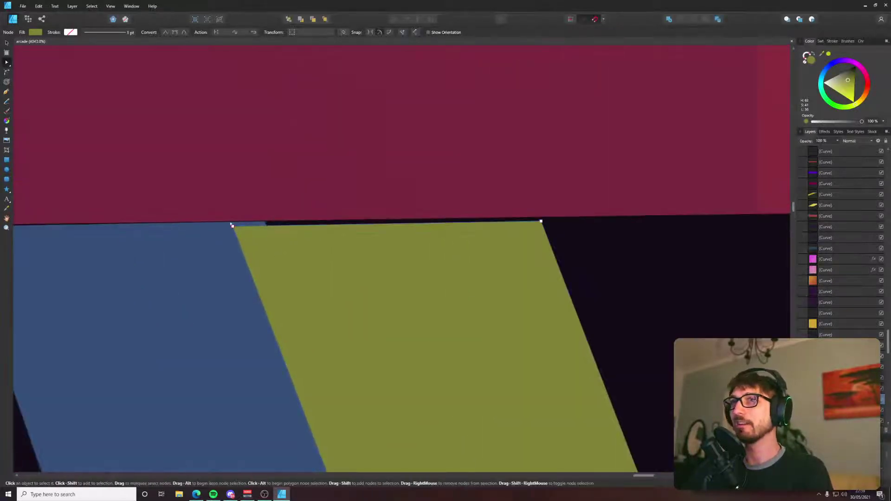
{"action": "left_click_drag", "start_coordinate": [210, 198], "coordinate": [576, 260]}
{"action": "left_click_drag", "start_coordinate": [542, 222], "coordinate": [539, 218]}
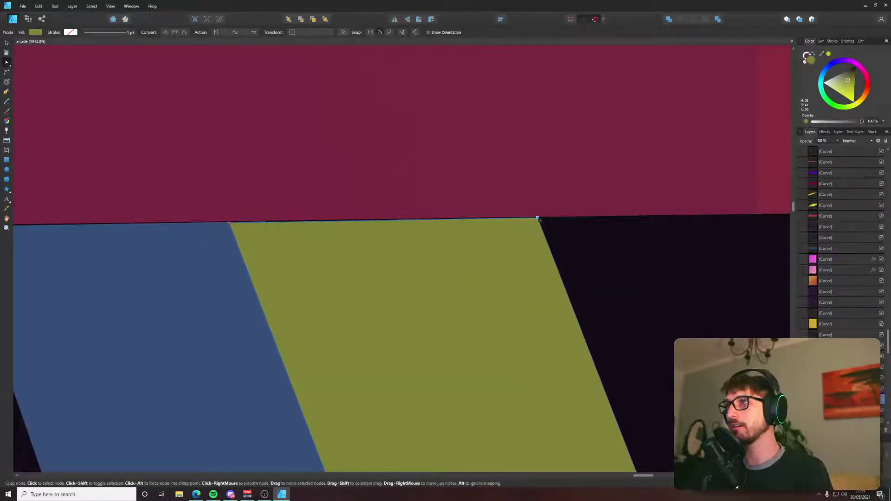
{"action": "scroll", "coordinate": [538, 218], "scroll_direction": "down", "scroll_amount": 9}
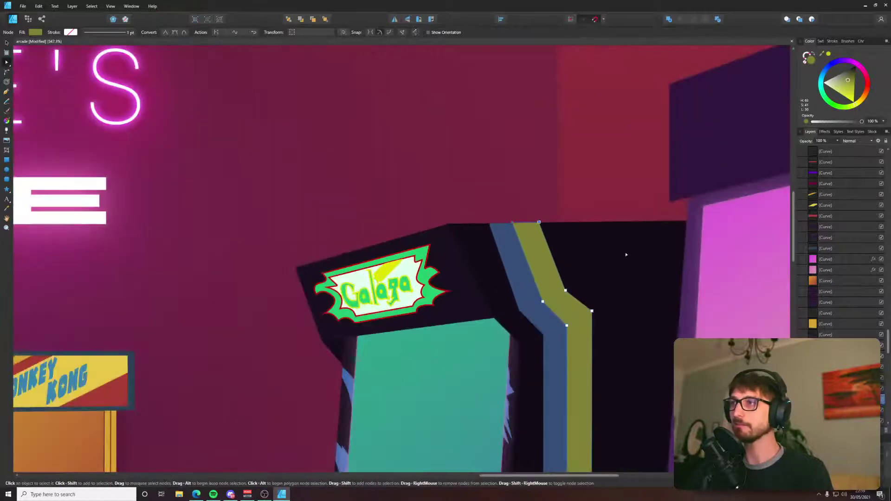
{"action": "scroll", "coordinate": [404, 165], "scroll_direction": "down", "scroll_amount": 5}
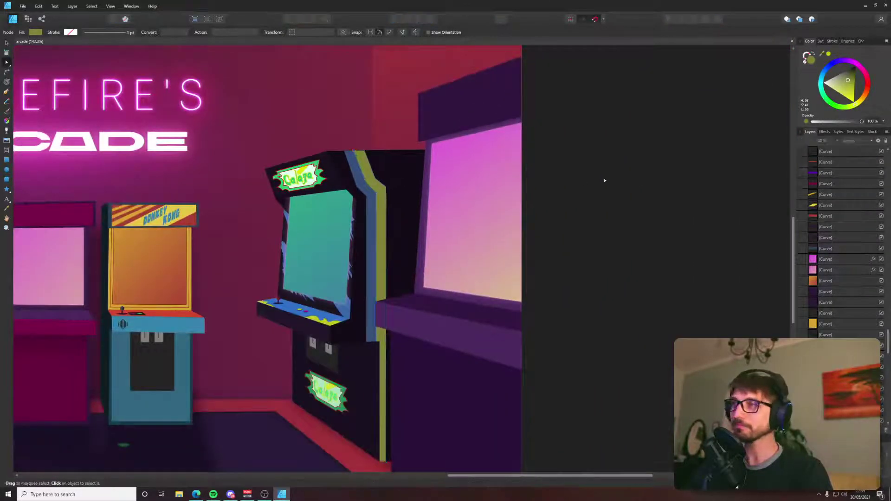
Duplicate the yellow-green stripe one stripe width farther back and raise the copy's four bend corners slightly.
{"action": "scroll", "coordinate": [380, 186], "scroll_direction": "up", "scroll_amount": 5}
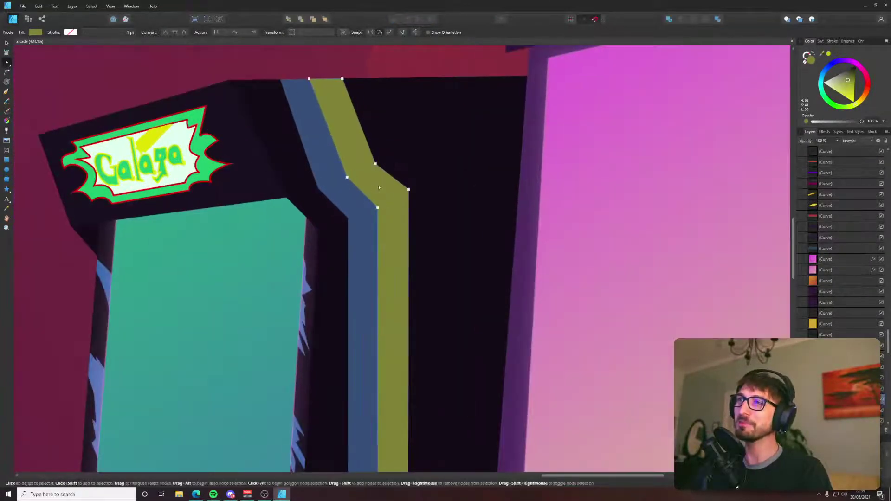
{"action": "key", "text": "v"}
{"action": "mouse_move", "coordinate": [378, 185]}
{"action": "left_mouse_down"}
{"action": "mouse_move", "coordinate": [414, 185]}
{"action": "mouse_move", "coordinate": [405, 184]}
{"action": "left_mouse_up"}
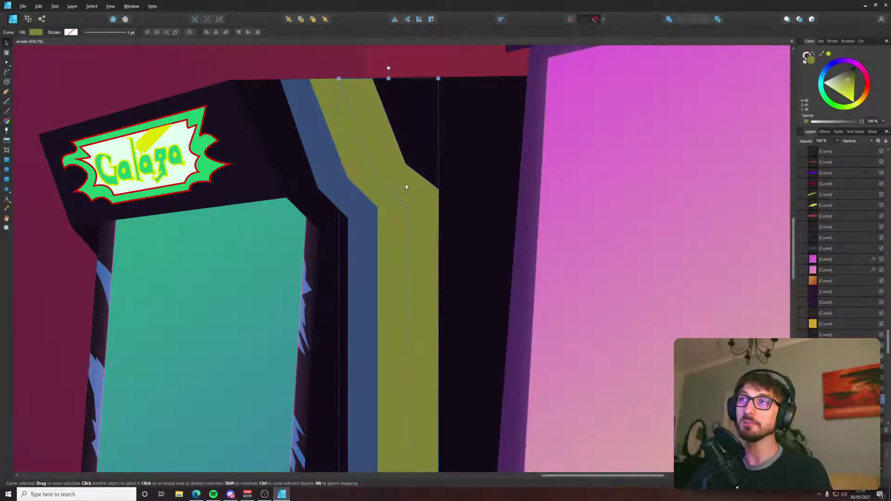
{"action": "key", "text": "a"}
{"action": "left_click_drag", "start_coordinate": [374, 151], "coordinate": [493, 217]}
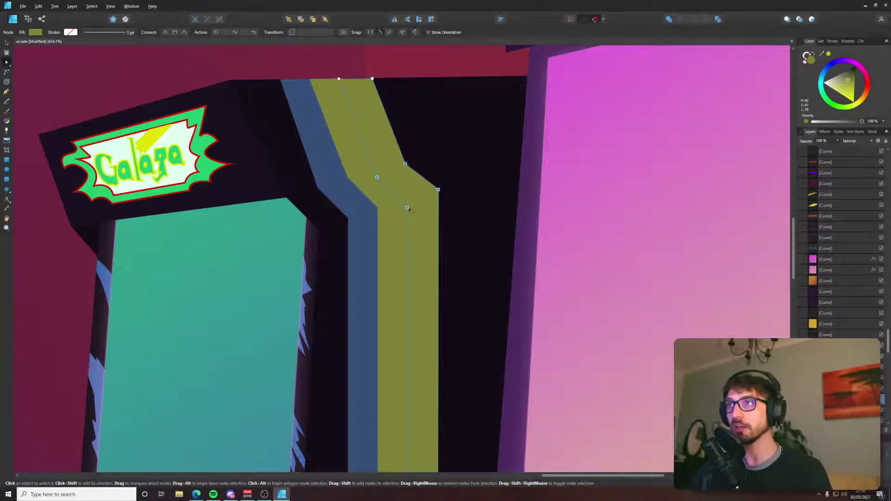
{"action": "left_click_drag", "start_coordinate": [412, 210], "coordinate": [407, 202]}
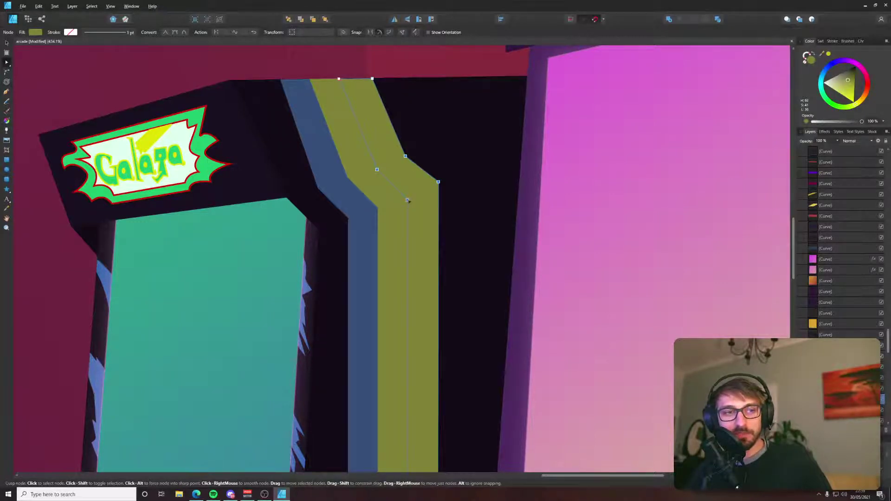
Fill the duplicated rear stripe with the green sampled from the border of the Galaga marquee logo.
{"action": "scroll", "coordinate": [408, 202], "scroll_direction": "down", "scroll_amount": 2}
{"action": "scroll", "coordinate": [411, 202], "scroll_direction": "down", "scroll_amount": 3}
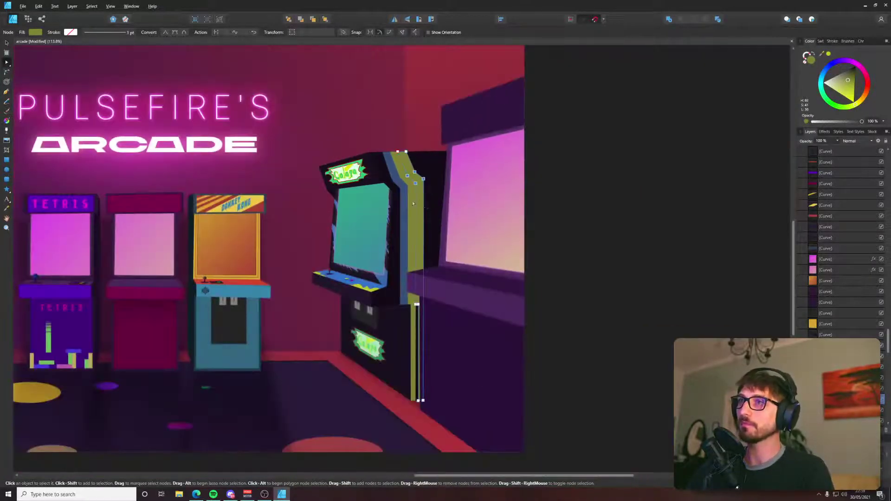
{"action": "key", "text": "i"}
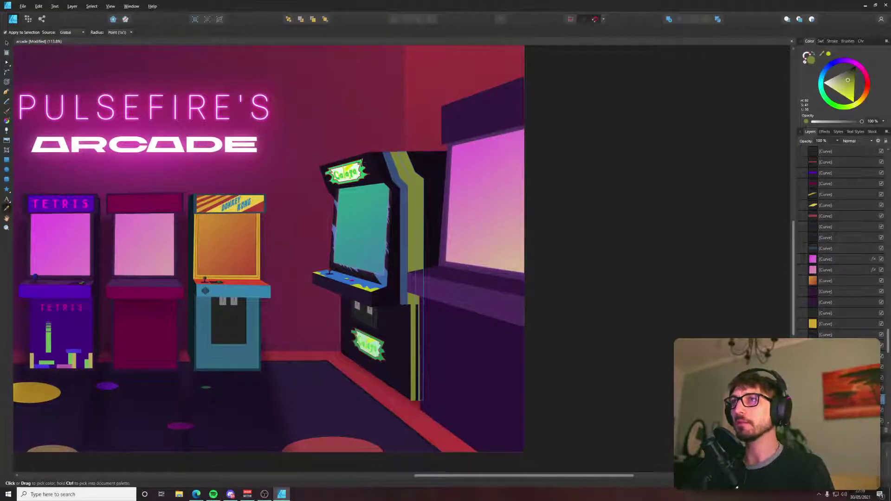
{"action": "left_click", "coordinate": [362, 162]}
{"action": "key", "text": "v"}
Mute and darken the rear stripe's green to saturation 49 and lightness 32.
{"action": "double_click", "coordinate": [811, 60]}
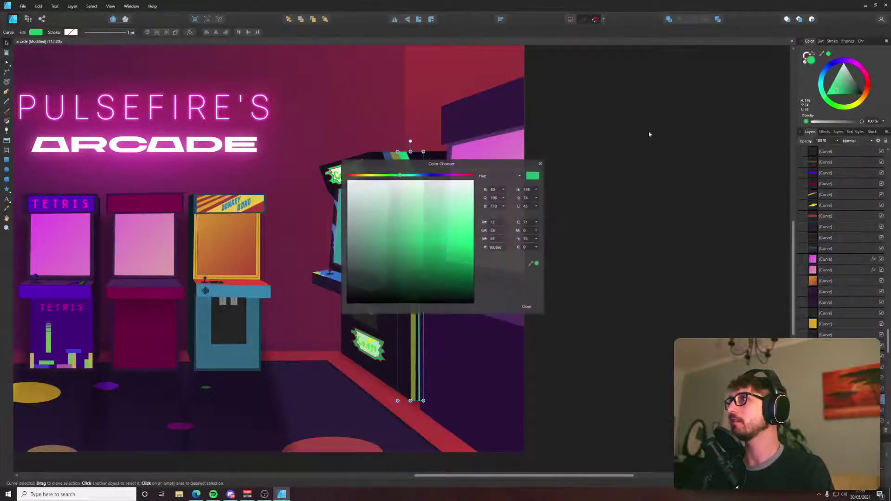
{"action": "left_click_drag", "start_coordinate": [440, 166], "coordinate": [616, 185]}
{"action": "left_click", "coordinate": [679, 217]}
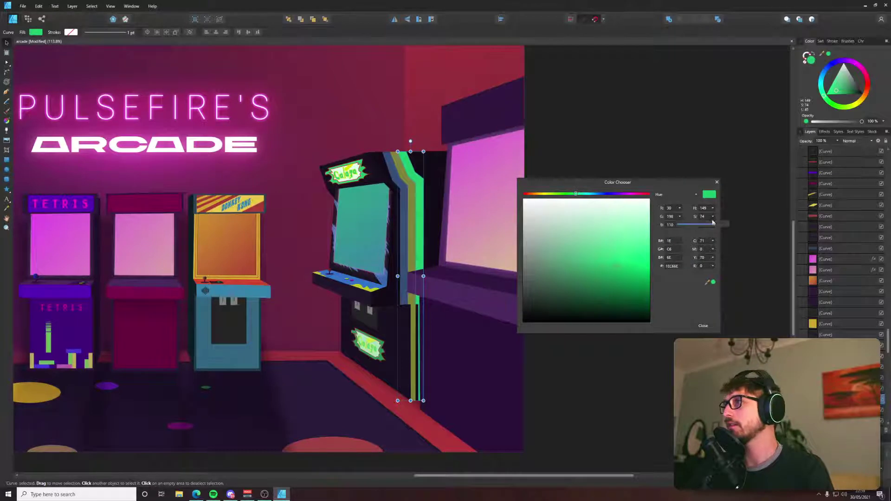
{"action": "mouse_move", "coordinate": [717, 225]}
{"action": "left_mouse_down"}
{"action": "mouse_move", "coordinate": [703, 226]}
{"action": "mouse_move", "coordinate": [709, 234]}
{"action": "left_mouse_up"}
{"action": "left_click", "coordinate": [714, 225]}
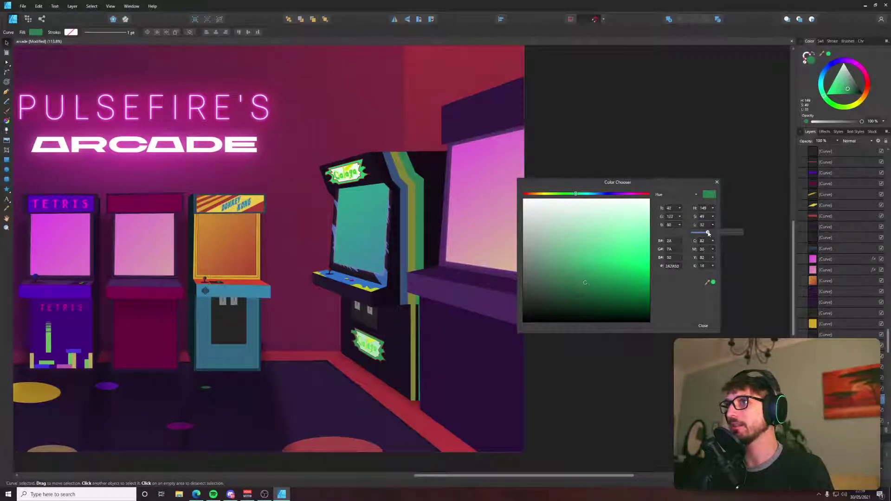
{"action": "scroll", "coordinate": [450, 334], "scroll_direction": "up", "scroll_amount": 1}
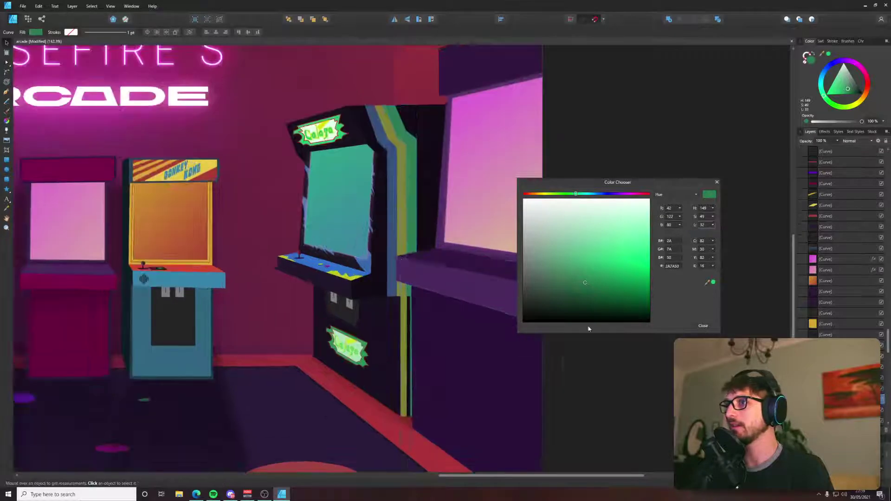
{"action": "left_click", "coordinate": [703, 325]}
Move the green stripe's front corners on the lower cabinet to meet the rear edge of the yellow-green stripe.
{"action": "scroll", "coordinate": [437, 307], "scroll_direction": "up", "scroll_amount": 4}
{"action": "key", "text": "a"}
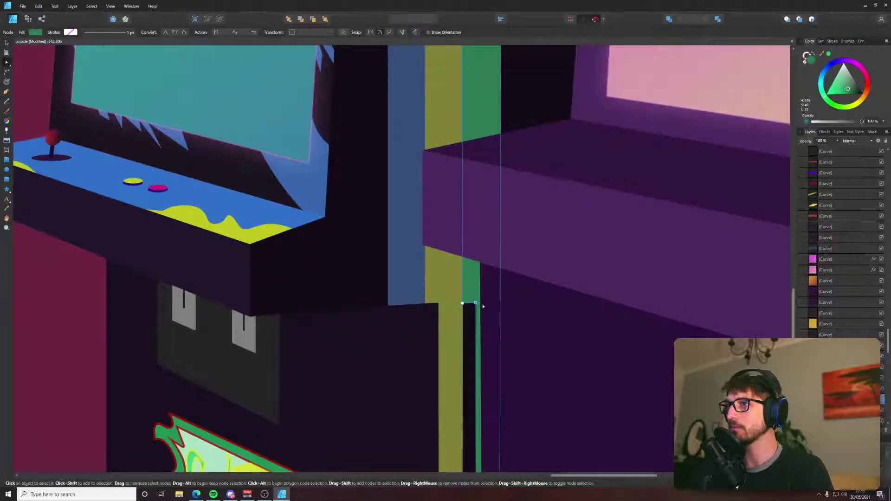
{"action": "scroll", "coordinate": [487, 302], "scroll_direction": "down", "scroll_amount": 5}
{"action": "scroll", "coordinate": [469, 304], "scroll_direction": "up", "scroll_amount": 3}
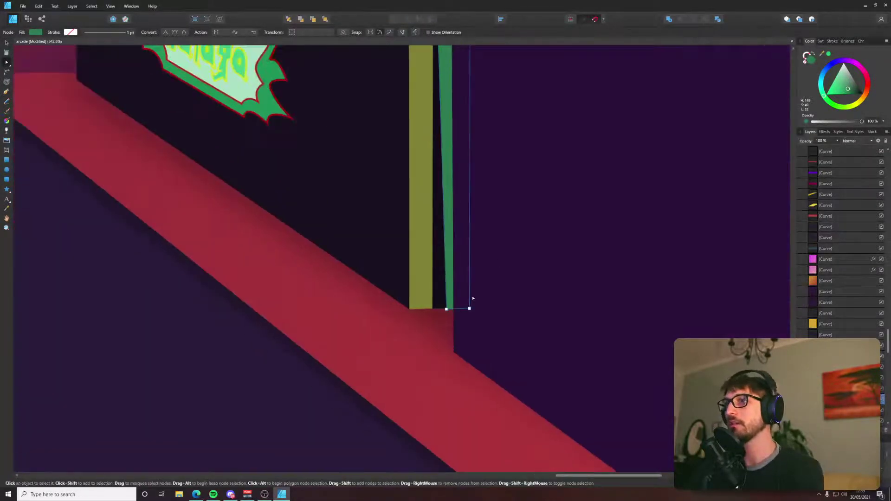
{"action": "left_click_drag", "start_coordinate": [451, 322], "coordinate": [437, 318]}
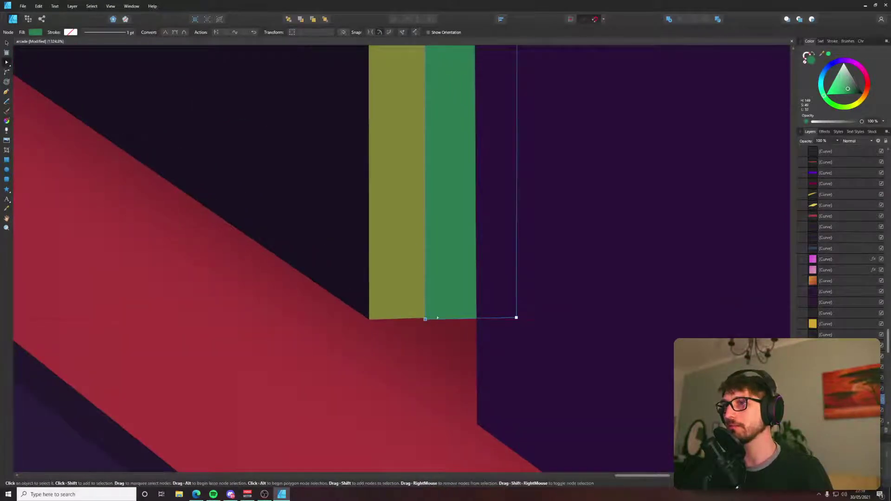
{"action": "scroll", "coordinate": [515, 322], "scroll_direction": "down", "scroll_amount": 10}
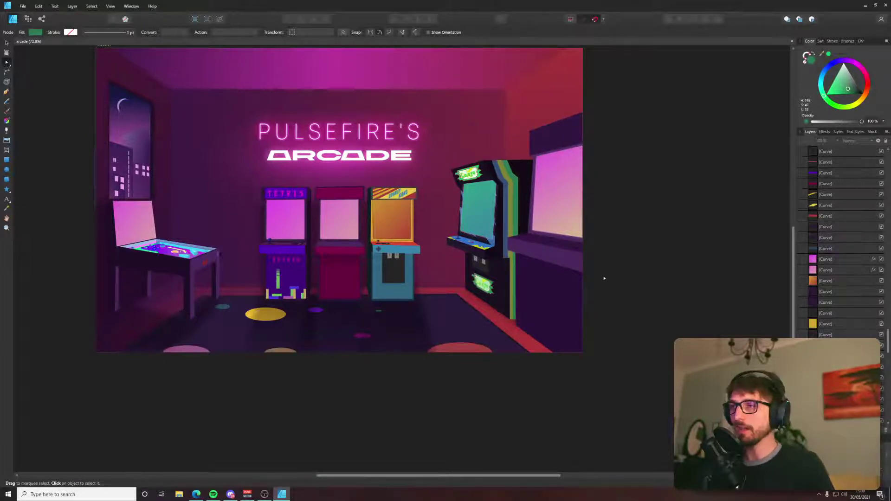
{"action": "scroll", "coordinate": [518, 220], "scroll_direction": "up", "scroll_amount": 3}
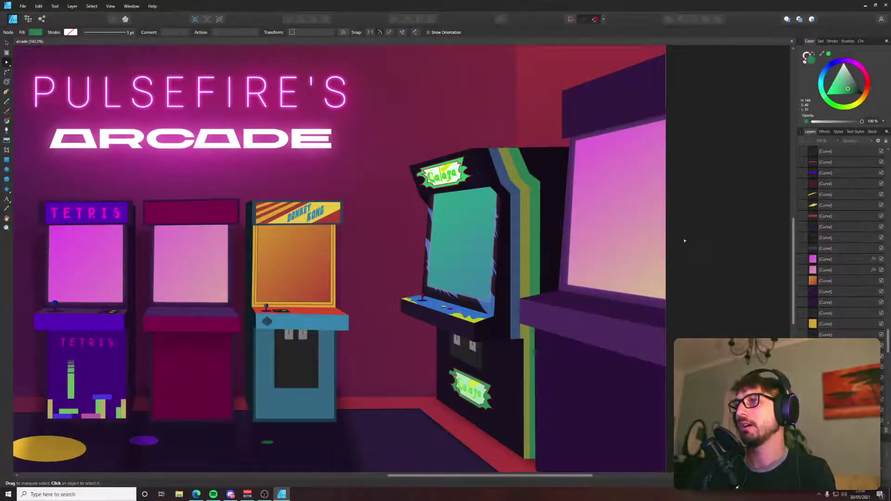
{"action": "scroll", "coordinate": [622, 258], "scroll_direction": "down", "scroll_amount": 5}
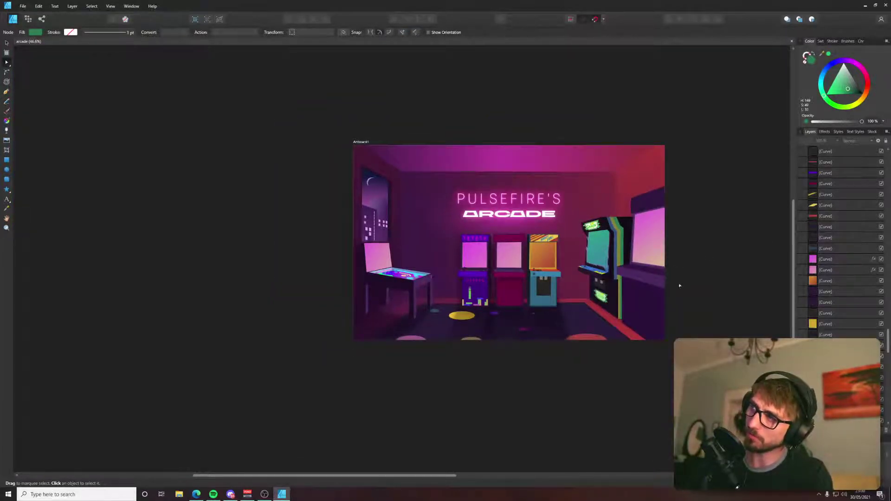
{"action": "scroll", "coordinate": [680, 285], "scroll_direction": "up", "scroll_amount": 3}
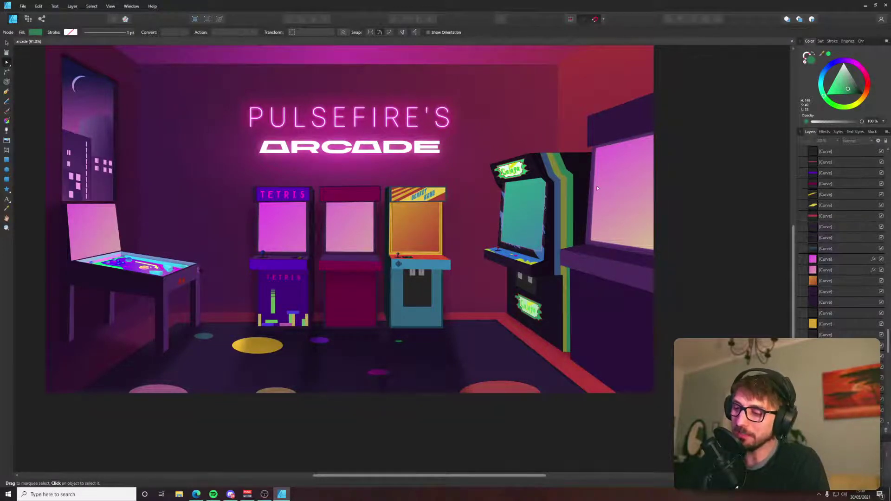
Switch to the browser and search Bing images for "zelda arcade cabinet".
{"action": "key", "text": "alt+Tab"}
{"action": "scroll", "coordinate": [111, 42], "scroll_direction": "up", "scroll_amount": 3}
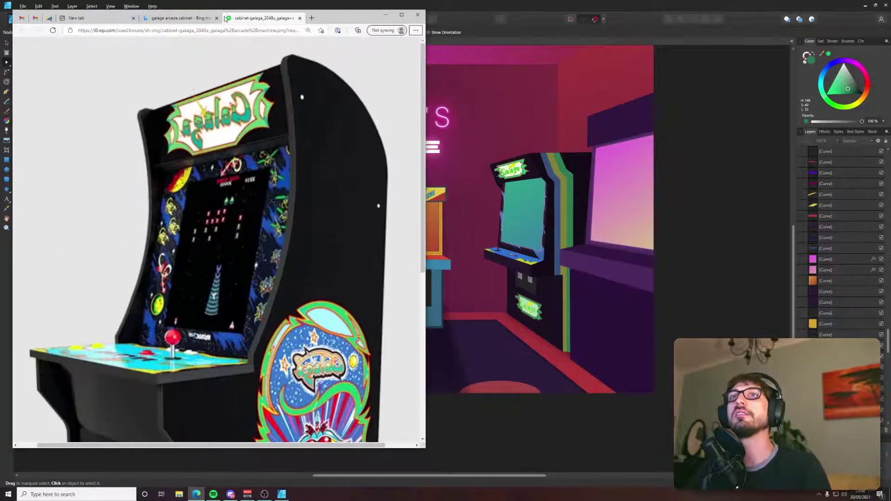
{"action": "left_click", "coordinate": [204, 18]}
{"action": "left_click_drag", "start_coordinate": [129, 50], "coordinate": [76, 52]}
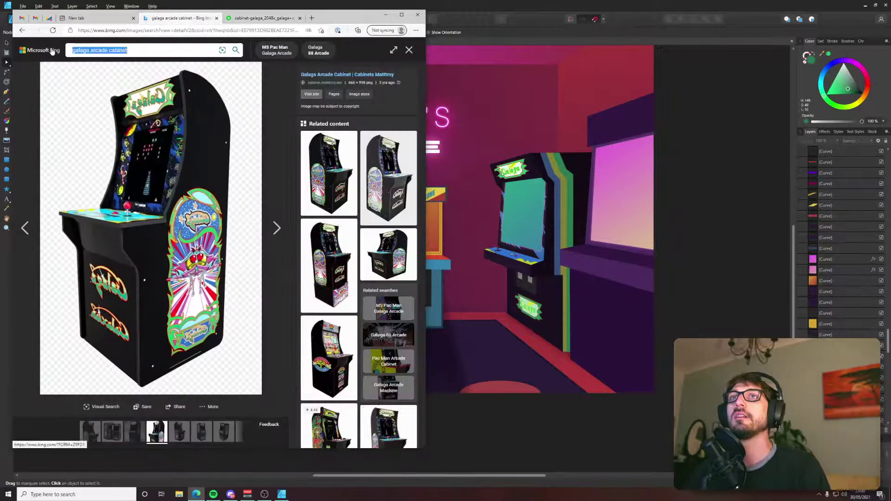
{"action": "double_click", "coordinate": [79, 54]}
{"action": "type", "text": "zelda"}
{"action": "key", "text": "Return"}
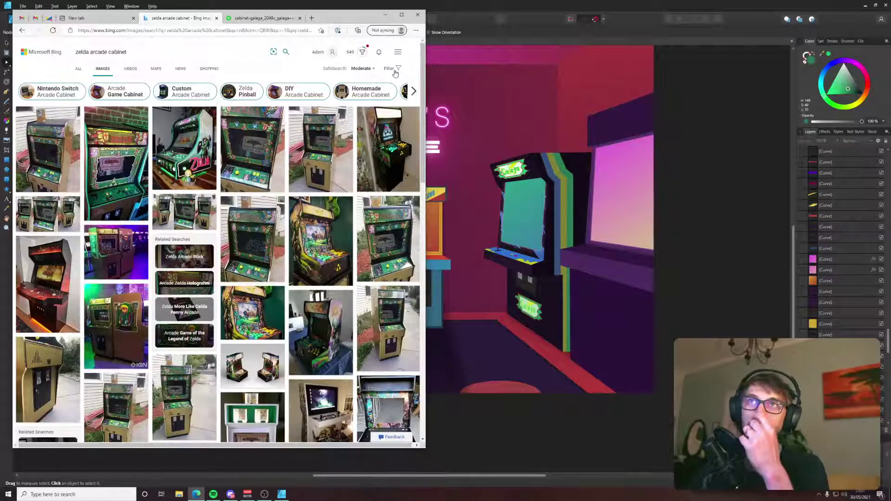
Browse the Zelda cabinet images, examining the 80s-style custom cabinet and the homemade Legend of Zelda-themed cabinet up close.
{"action": "left_click", "coordinate": [112, 139]}
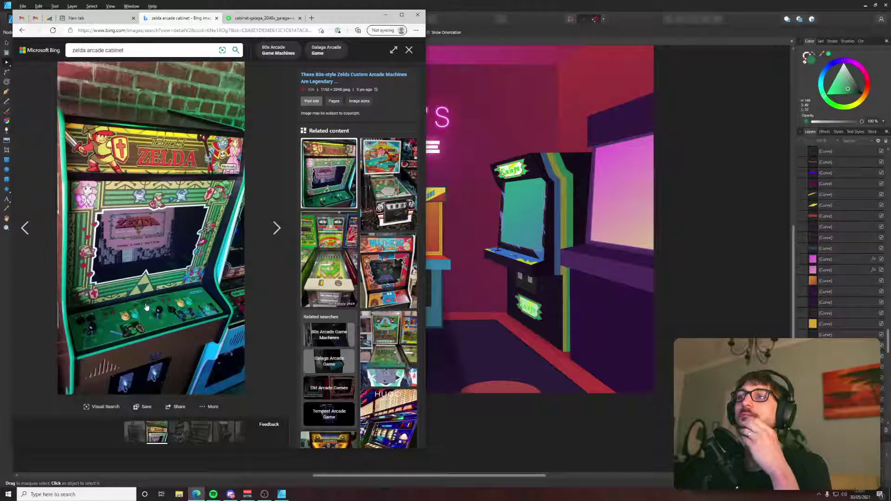
{"action": "key", "text": "Escape"}
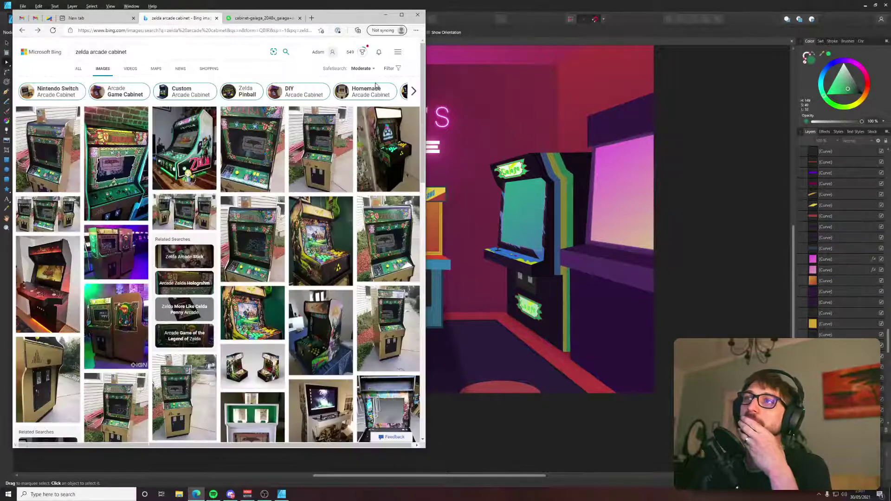
{"action": "scroll", "coordinate": [375, 86], "scroll_direction": "down", "scroll_amount": 4}
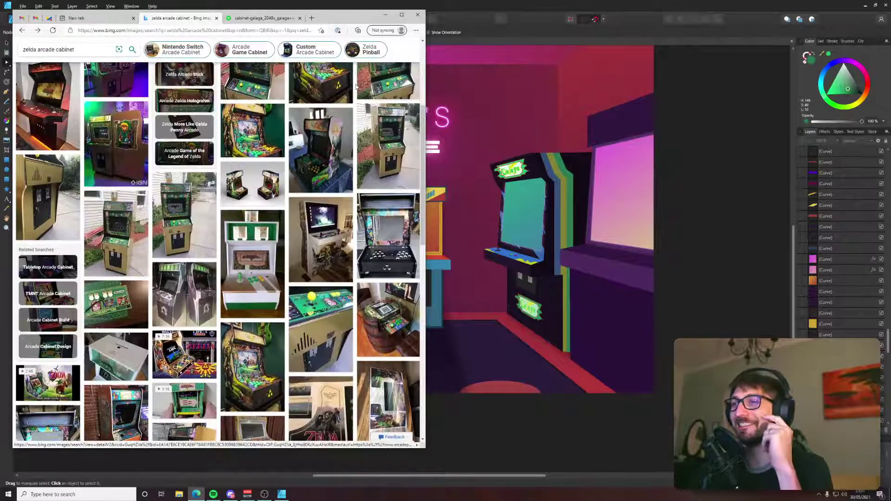
{"action": "scroll", "coordinate": [357, 87], "scroll_direction": "up", "scroll_amount": 3}
{"action": "scroll", "coordinate": [357, 87], "scroll_direction": "up", "scroll_amount": 2}
{"action": "left_click", "coordinate": [327, 210]}
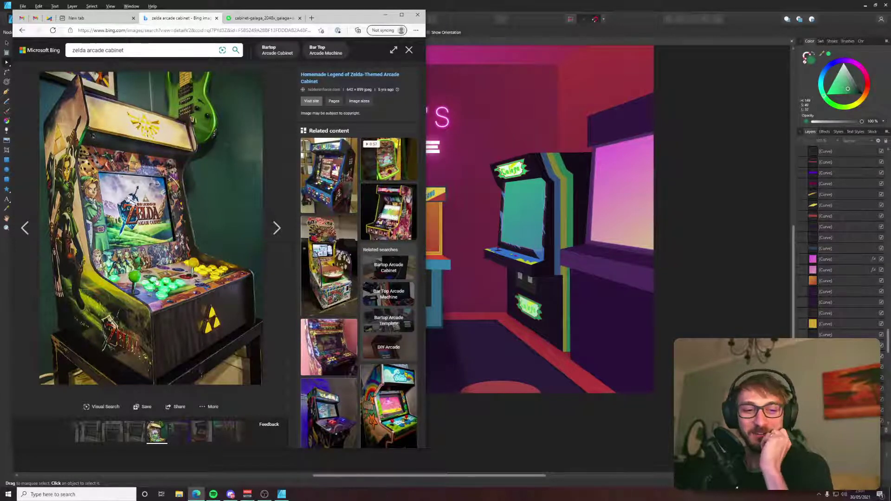
{"action": "left_click", "coordinate": [408, 50]}
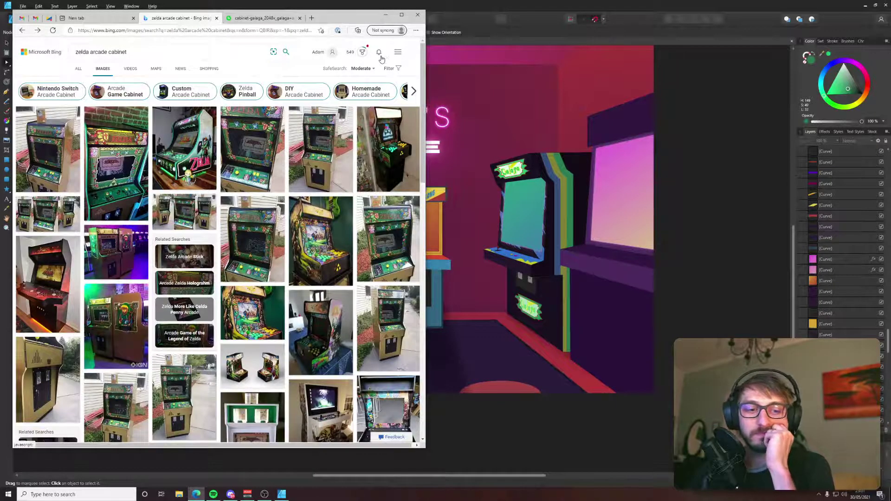
Check the plain cabinets in the Affinity Designer illustration, and reopen the 80s-style Zelda cabinet photo in the browser for reference.
{"action": "left_click", "coordinate": [632, 109]}
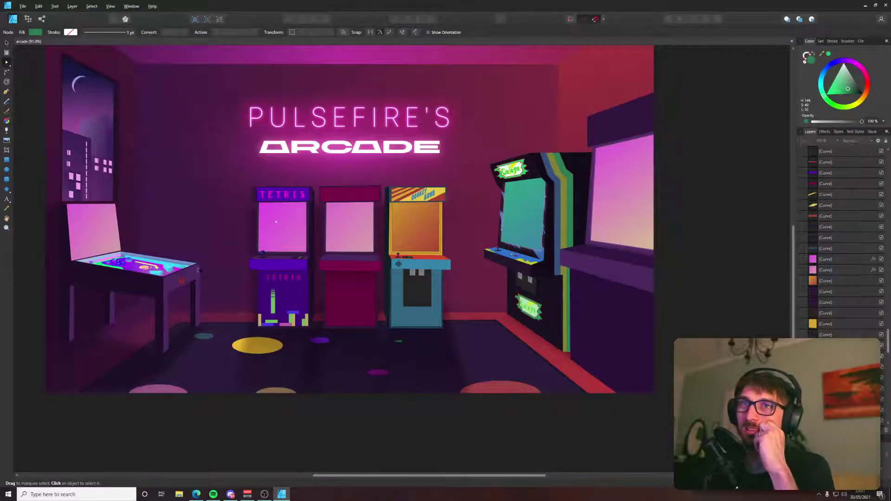
{"action": "left_click", "coordinate": [196, 494]}
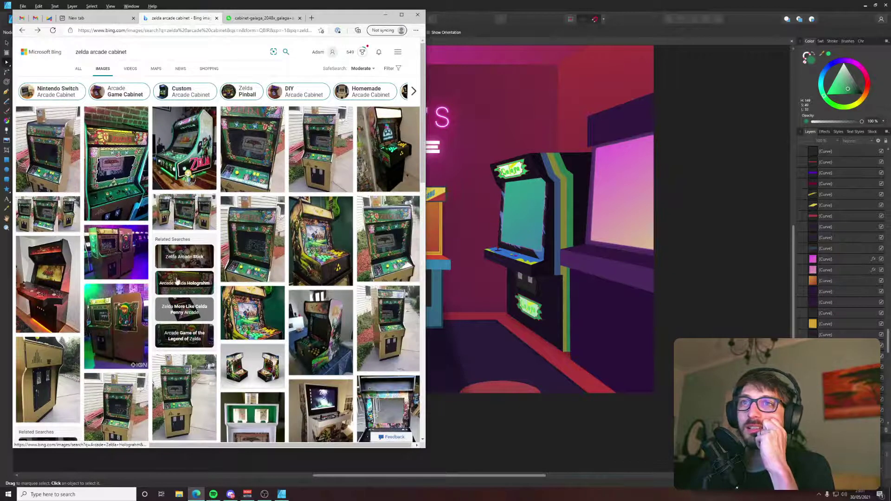
{"action": "left_click", "coordinate": [100, 162]}
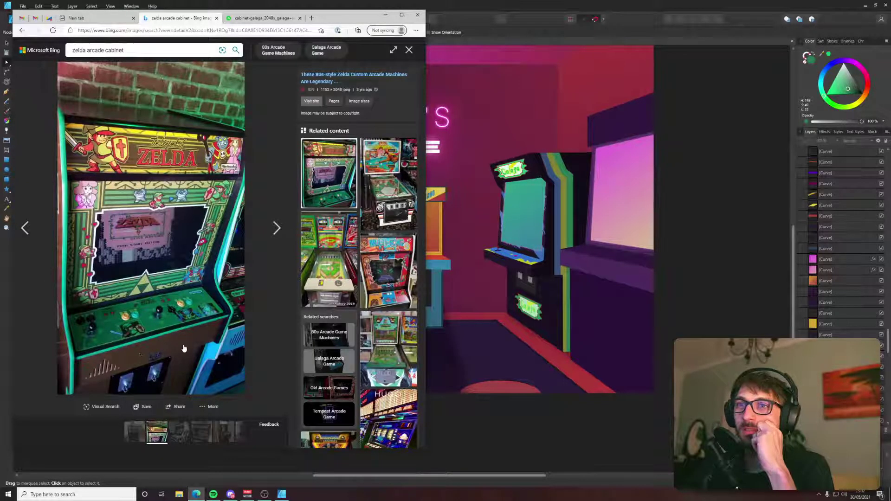
Return to the arcade illustration, select the middle cabinet's marquee panel and shift its fill hue to a dark golden brown.
{"action": "left_click", "coordinate": [723, 174]}
{"action": "scroll", "coordinate": [723, 173], "scroll_direction": "down", "scroll_amount": 3}
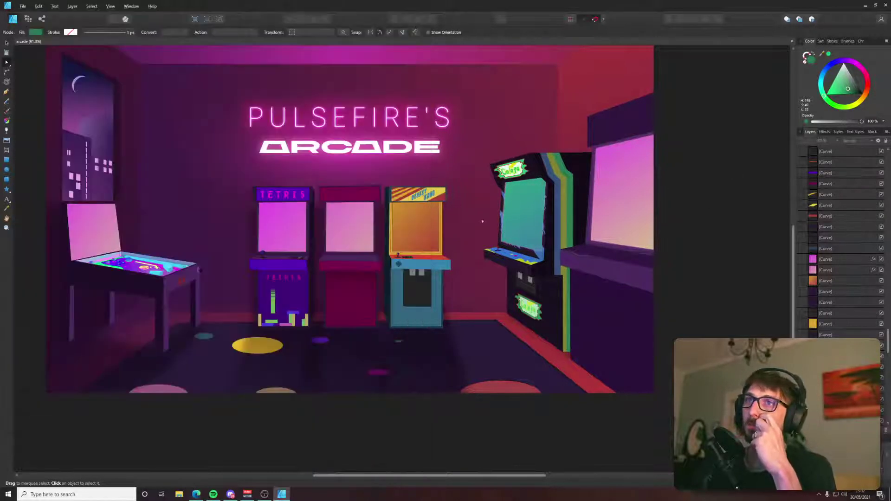
{"action": "scroll", "coordinate": [351, 198], "scroll_direction": "up", "scroll_amount": 4}
{"action": "left_click", "coordinate": [350, 199]}
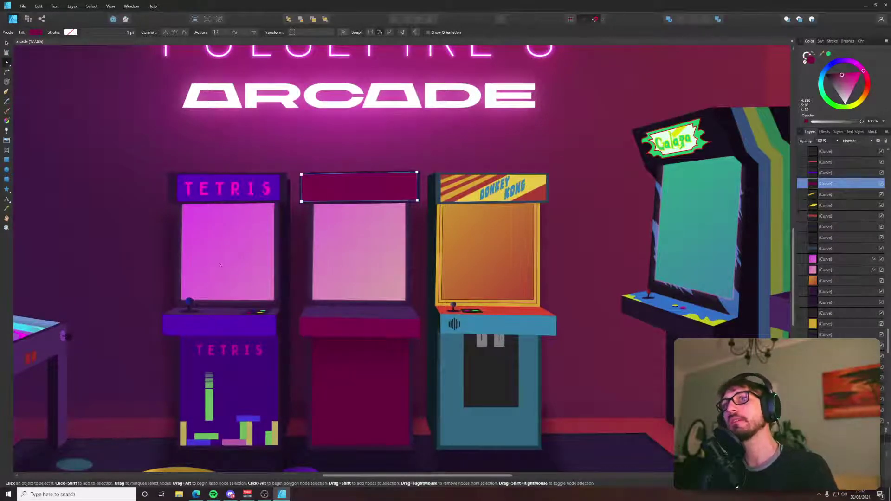
{"action": "left_click", "coordinate": [35, 33]}
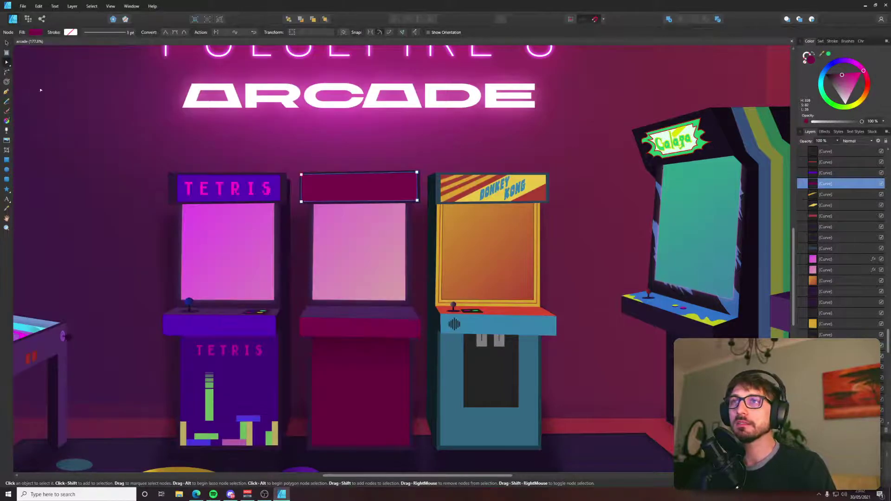
{"action": "left_click", "coordinate": [36, 32]}
{"action": "left_click_drag", "start_coordinate": [34, 68], "coordinate": [24, 67]}
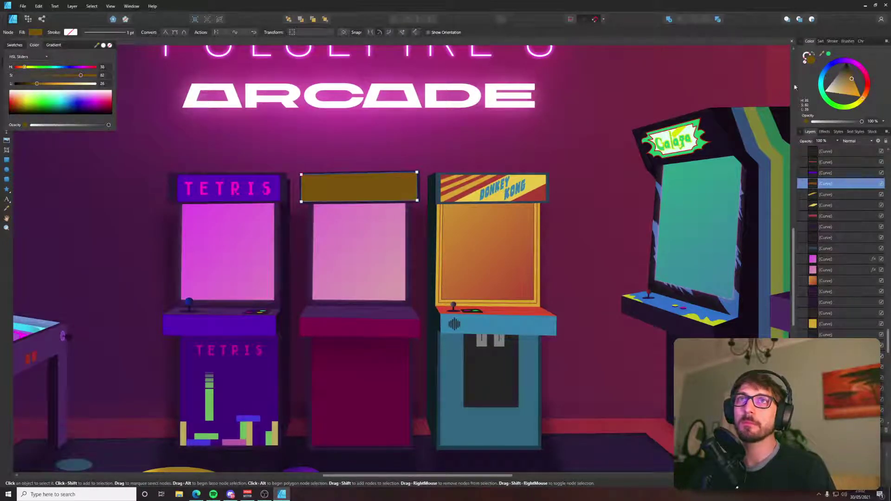
Adjust the marquee panel's fill to a pale yellow in the color chooser and compare it with the Zelda cabinet photo.
{"action": "double_click", "coordinate": [811, 61]}
{"action": "mouse_move", "coordinate": [402, 164]}
{"action": "left_mouse_down"}
{"action": "mouse_move", "coordinate": [580, 179]}
{"action": "mouse_move", "coordinate": [551, 190]}
{"action": "left_mouse_up"}
{"action": "mouse_move", "coordinate": [570, 220]}
{"action": "left_mouse_down"}
{"action": "mouse_move", "coordinate": [656, 228]}
{"action": "mouse_move", "coordinate": [604, 253]}
{"action": "left_mouse_up"}
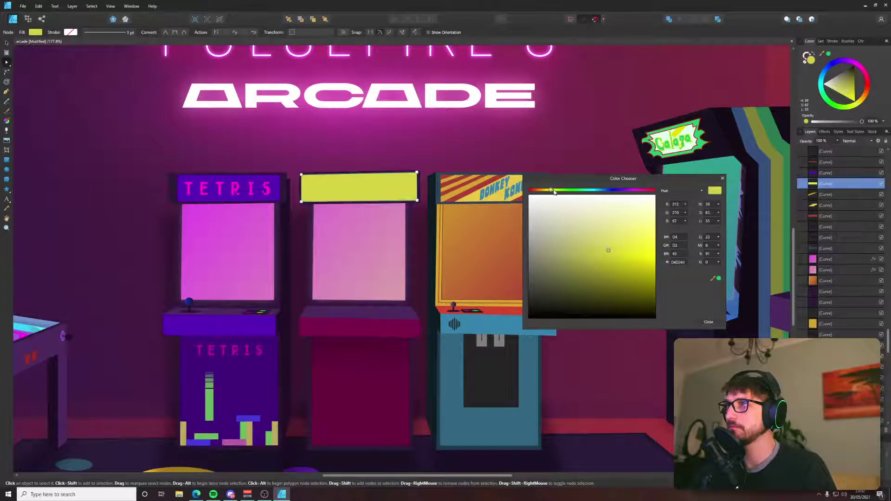
{"action": "left_click_drag", "start_coordinate": [551, 191], "coordinate": [547, 190]}
{"action": "left_click_drag", "start_coordinate": [619, 254], "coordinate": [612, 241]}
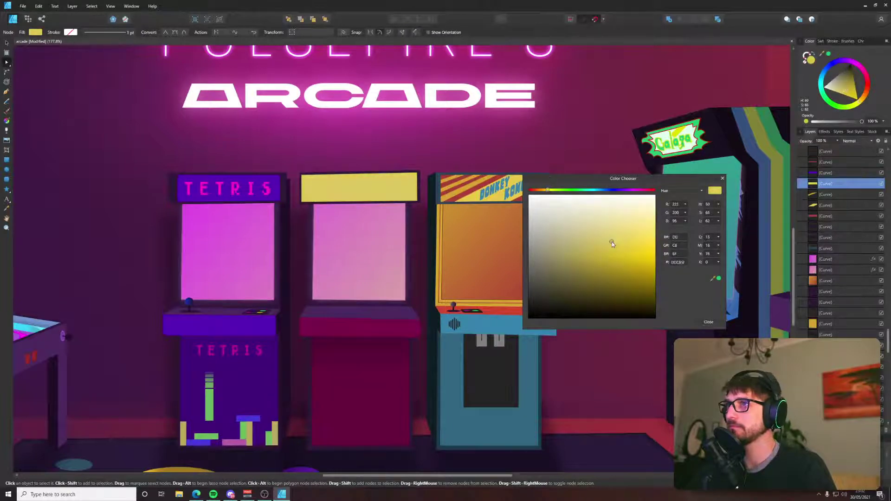
{"action": "key", "text": "alt+Tab"}
{"action": "key", "text": "alt+Tab"}
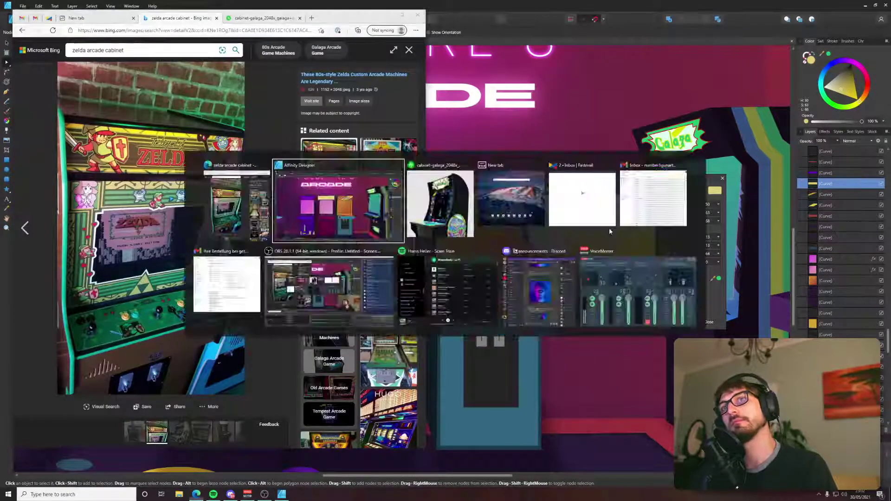
Recolor the front edge of the middle cabinet's control panel to dark brown #594D35, checking the Zelda reference photo.
{"action": "left_click", "coordinate": [380, 336]}
{"action": "key", "text": "alt+Tab"}
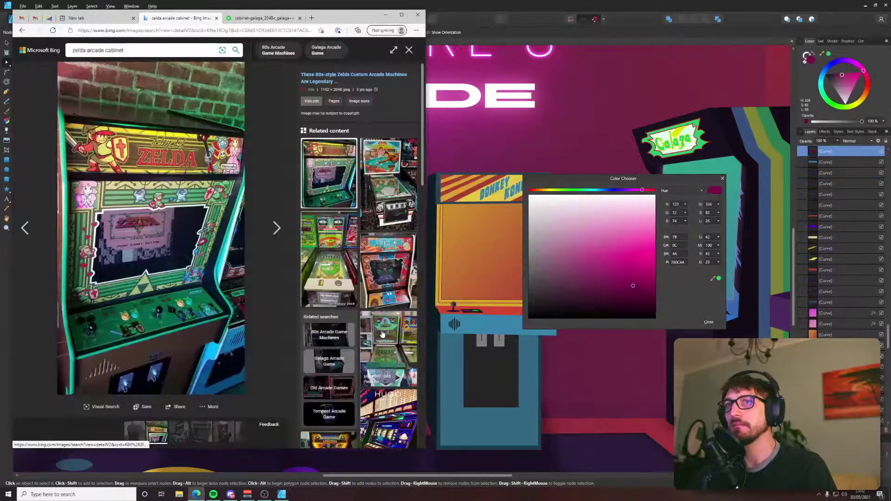
{"action": "key", "text": "alt+Tab"}
{"action": "mouse_move", "coordinate": [569, 301]}
{"action": "left_mouse_down"}
{"action": "mouse_move", "coordinate": [539, 271]}
{"action": "mouse_move", "coordinate": [547, 256]}
{"action": "mouse_move", "coordinate": [556, 271]}
{"action": "left_mouse_up"}
{"action": "left_click_drag", "start_coordinate": [550, 191], "coordinate": [544, 190]}
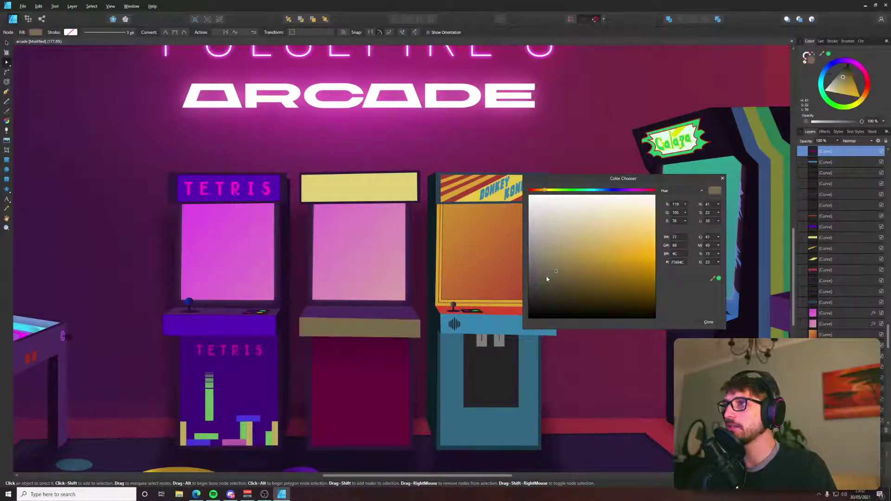
{"action": "mouse_move", "coordinate": [560, 291]}
{"action": "left_mouse_down"}
{"action": "mouse_move", "coordinate": [639, 292]}
{"action": "mouse_move", "coordinate": [589, 292]}
{"action": "mouse_move", "coordinate": [636, 266]}
{"action": "mouse_move", "coordinate": [558, 269]}
{"action": "mouse_move", "coordinate": [576, 282]}
{"action": "mouse_move", "coordinate": [531, 290]}
{"action": "mouse_move", "coordinate": [526, 282]}
{"action": "mouse_move", "coordinate": [545, 275]}
{"action": "mouse_move", "coordinate": [542, 267]}
{"action": "mouse_move", "coordinate": [556, 277]}
{"action": "left_mouse_up"}
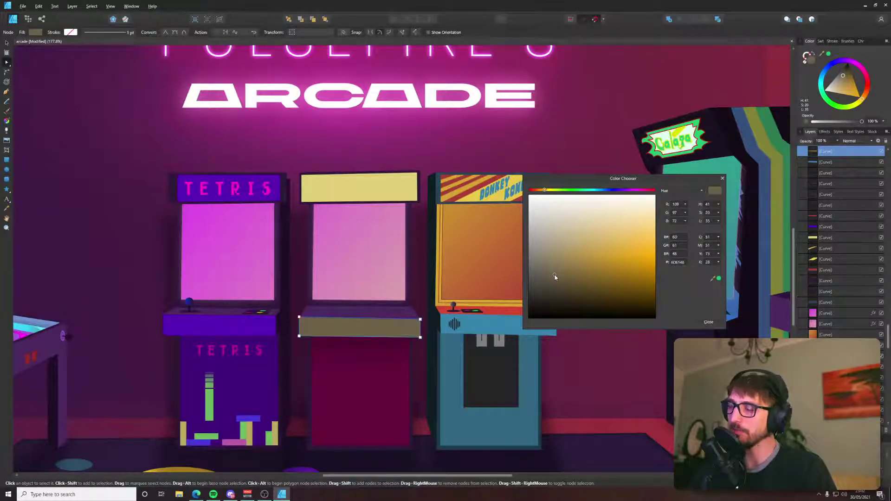
{"action": "key", "text": "alt+Tab"}
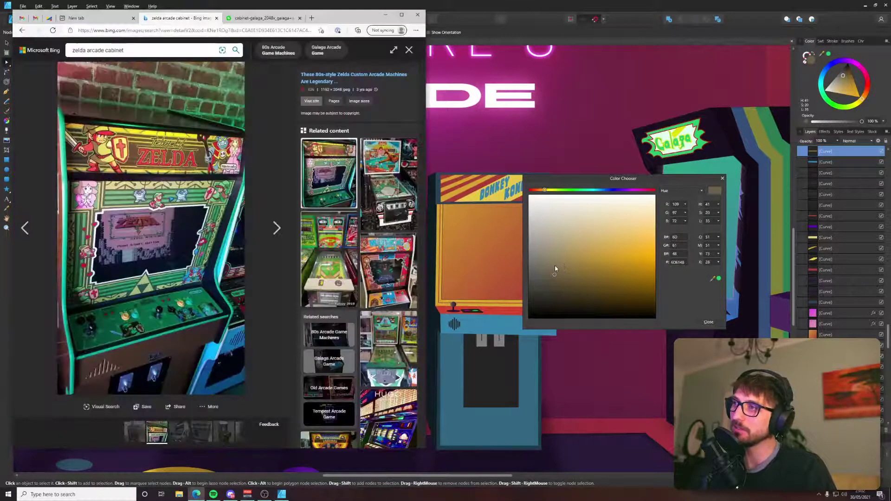
{"action": "key", "text": "alt+Tab"}
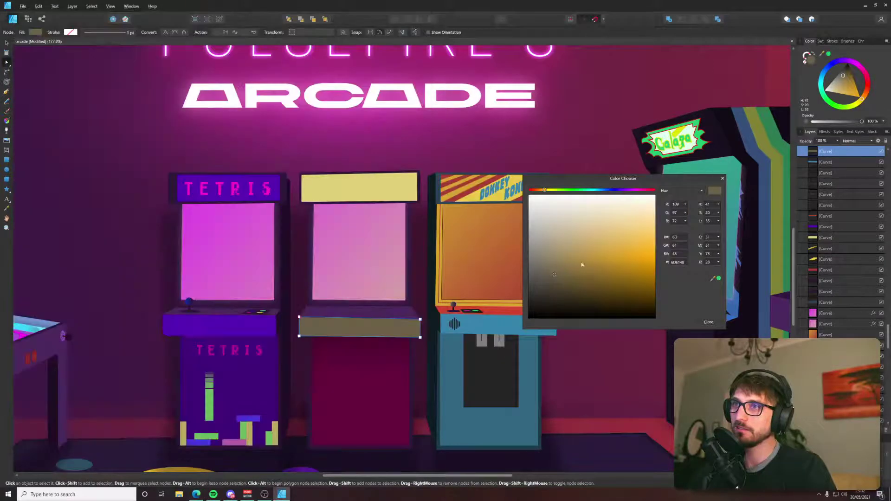
{"action": "left_click_drag", "start_coordinate": [629, 300], "coordinate": [561, 287]}
Fill the middle cabinet's lower body with the brown sampled from the control panel's front edge.
{"action": "left_click", "coordinate": [352, 411]}
{"action": "key", "text": "alt+Tab"}
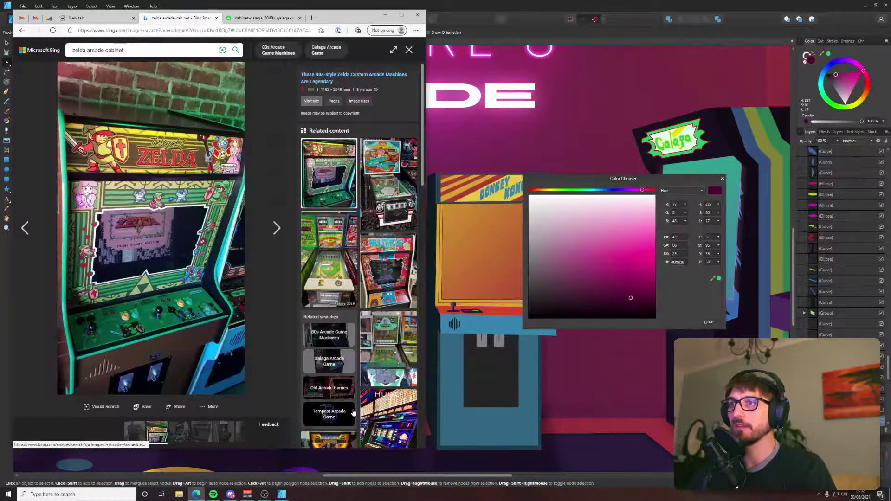
{"action": "key", "text": "alt+Tab"}
{"action": "key", "text": "i"}
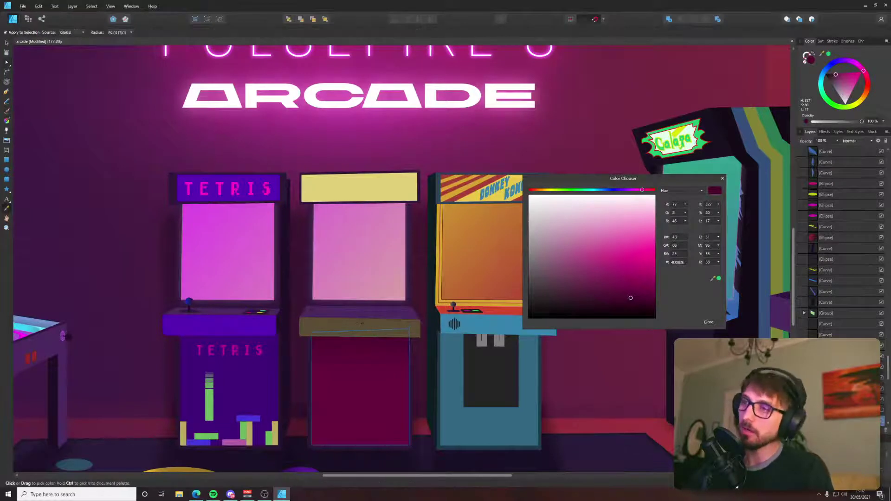
{"action": "left_click", "coordinate": [369, 329]}
{"action": "key", "text": "v"}
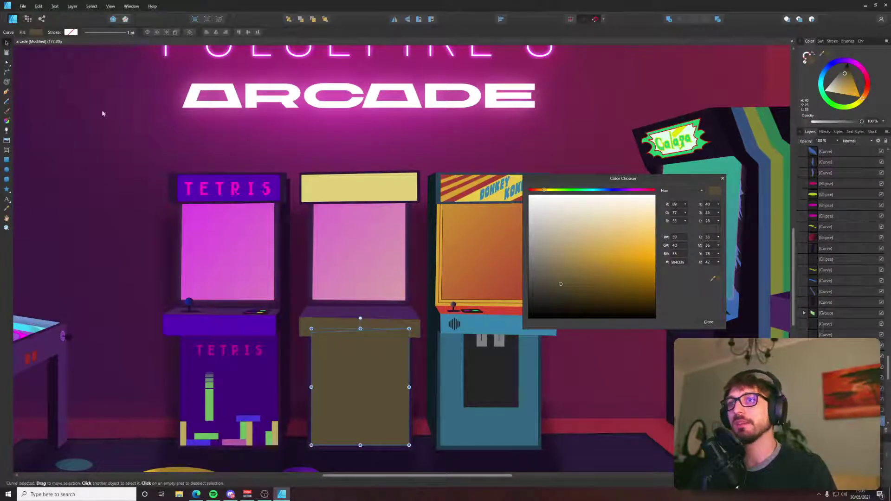
Give the lower body a vertical linear gradient between the sampled brown and a darker brown.
{"action": "left_click", "coordinate": [36, 32]}
{"action": "left_click", "coordinate": [53, 45]}
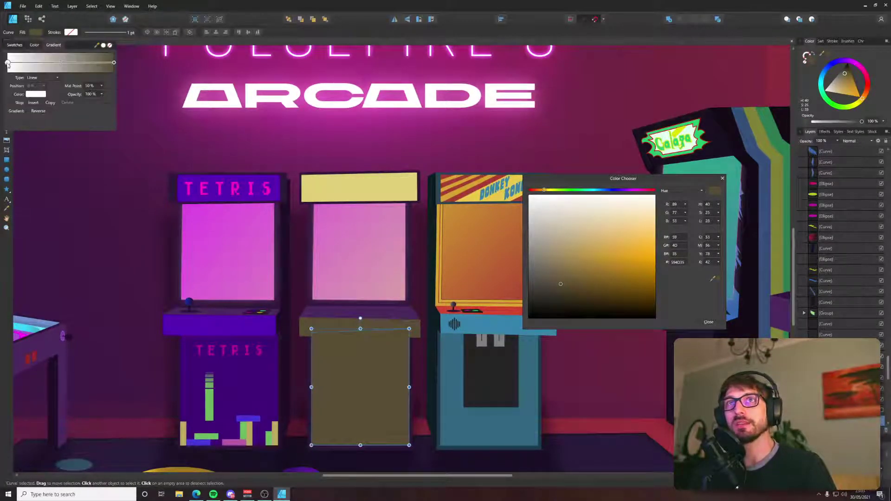
{"action": "left_click", "coordinate": [37, 95]}
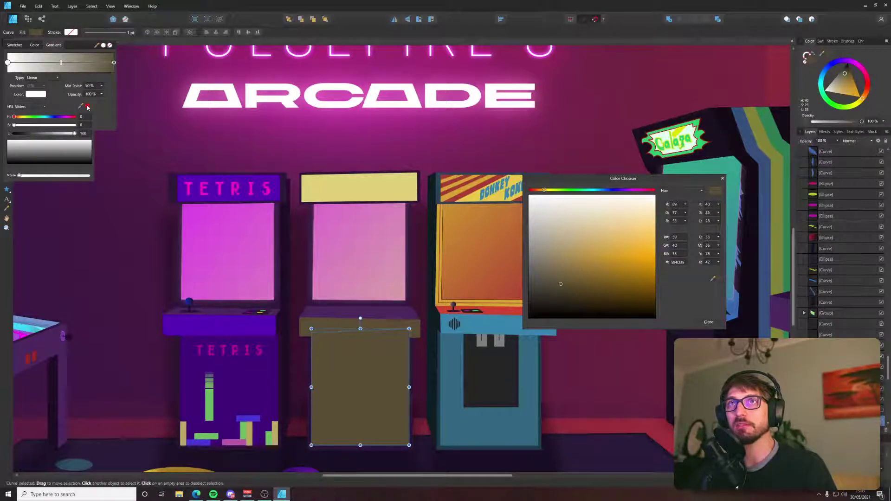
{"action": "left_click", "coordinate": [88, 108]}
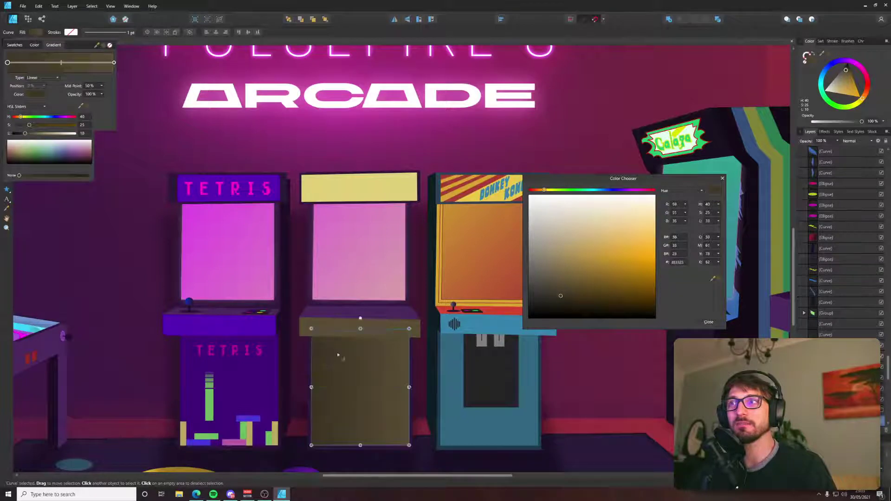
{"action": "key", "text": "g"}
{"action": "left_click_drag", "start_coordinate": [360, 327], "coordinate": [358, 430]}
{"action": "key", "text": "v"}
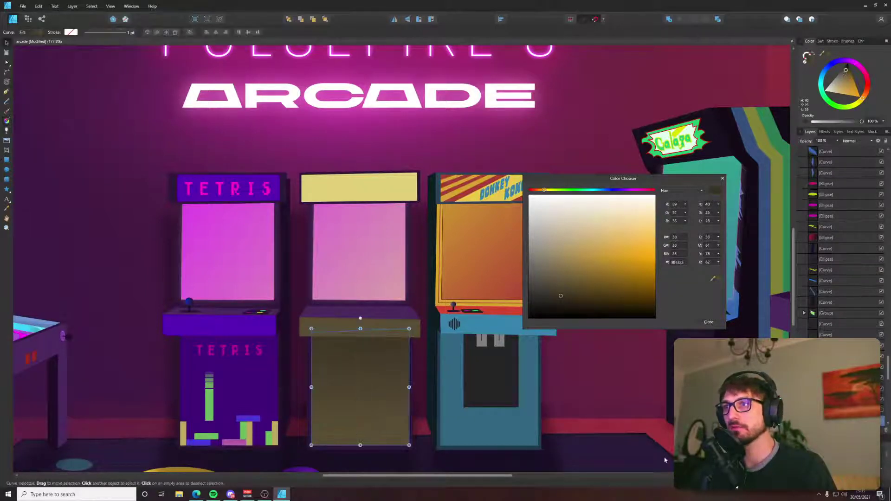
Deselect the body, close the color chooser, and check the recolored cabinet against the whole scene and the Zelda photo.
{"action": "left_click", "coordinate": [663, 456]}
{"action": "scroll", "coordinate": [658, 450], "scroll_direction": "down", "scroll_amount": 4}
{"action": "scroll", "coordinate": [658, 450], "scroll_direction": "down", "scroll_amount": 2}
{"action": "key", "text": "ctrl+d"}
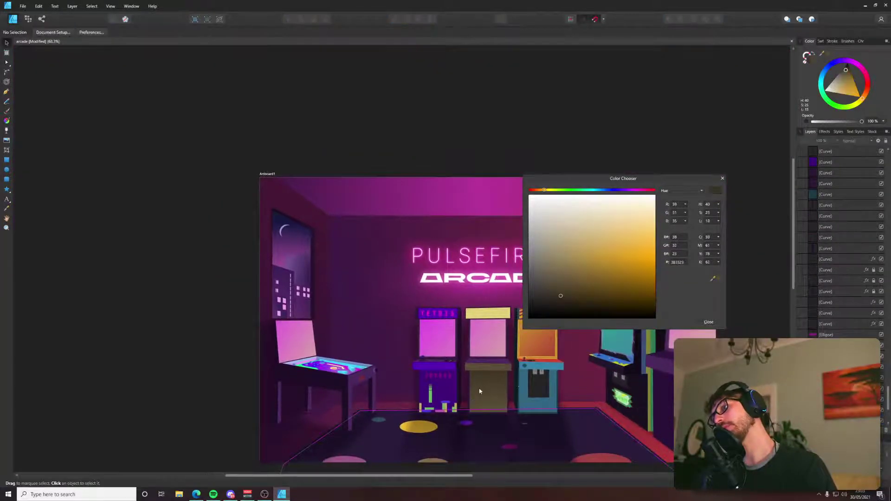
{"action": "scroll", "coordinate": [480, 404], "scroll_direction": "up", "scroll_amount": 3}
{"action": "left_click", "coordinate": [703, 325]}
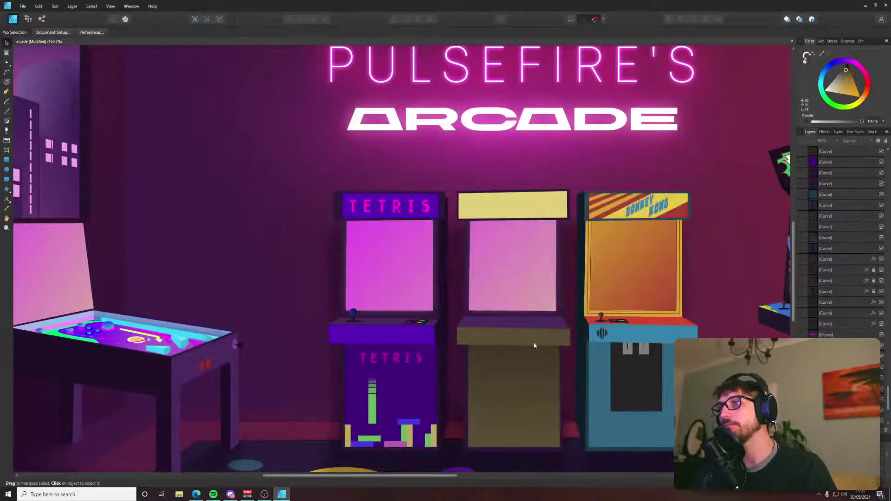
{"action": "scroll", "coordinate": [494, 316], "scroll_direction": "up", "scroll_amount": 1}
{"action": "key", "text": "alt+Tab"}
{"action": "key", "text": "alt+Tab"}
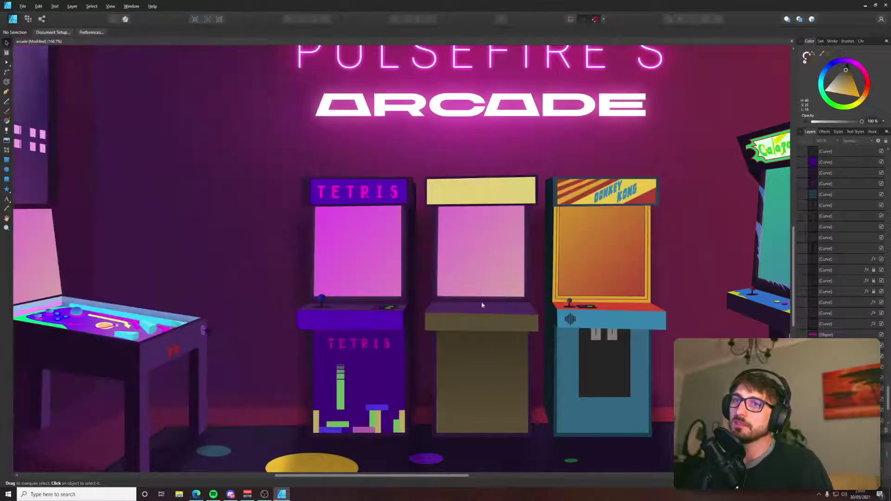
Change the middle cabinet's control deck surface to green by setting its fill hue to 137.
{"action": "left_click", "coordinate": [482, 309]}
{"action": "left_click", "coordinate": [37, 32]}
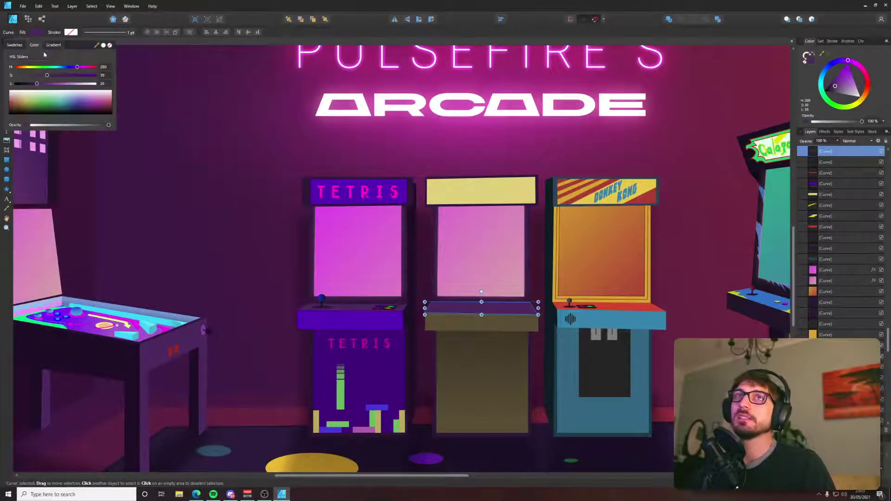
{"action": "left_click", "coordinate": [46, 67]}
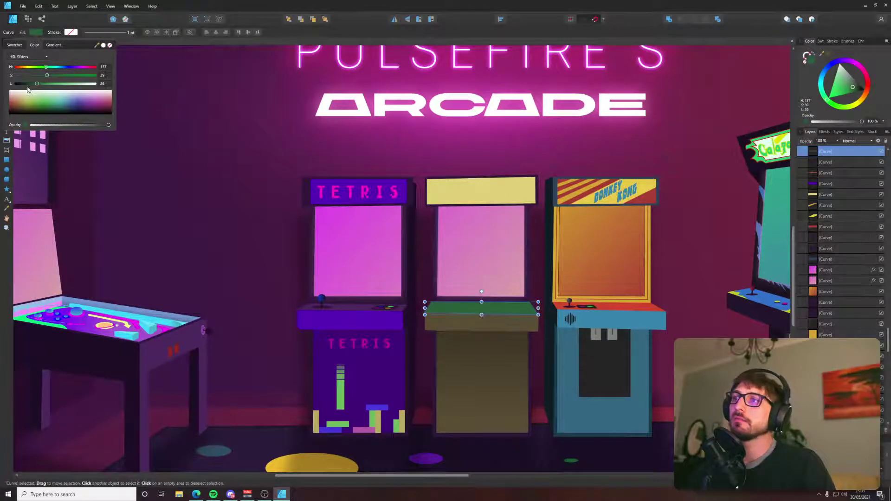
Fill the middle cabinet's screen surround with the green sampled from its control deck, using the Zelda photo as reference.
{"action": "scroll", "coordinate": [480, 286], "scroll_direction": "up", "scroll_amount": 3}
{"action": "key", "text": "alt+Tab"}
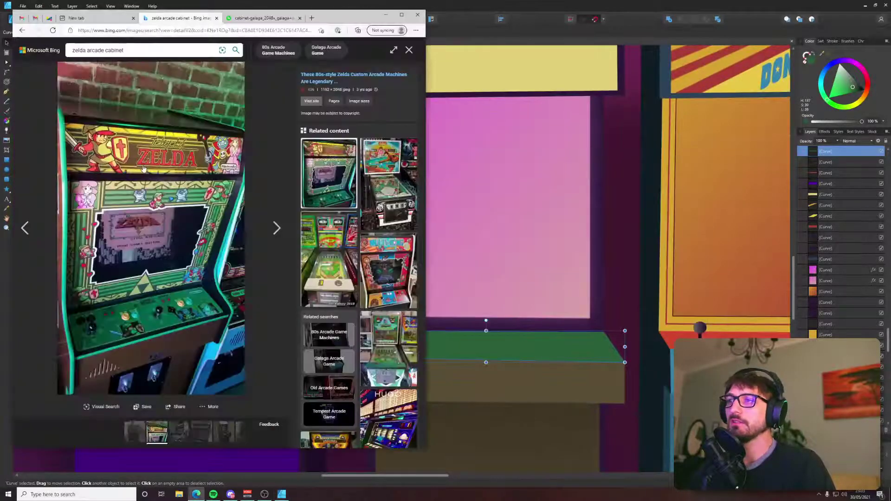
{"action": "key", "text": "alt+Tab"}
{"action": "left_click", "coordinate": [368, 295]}
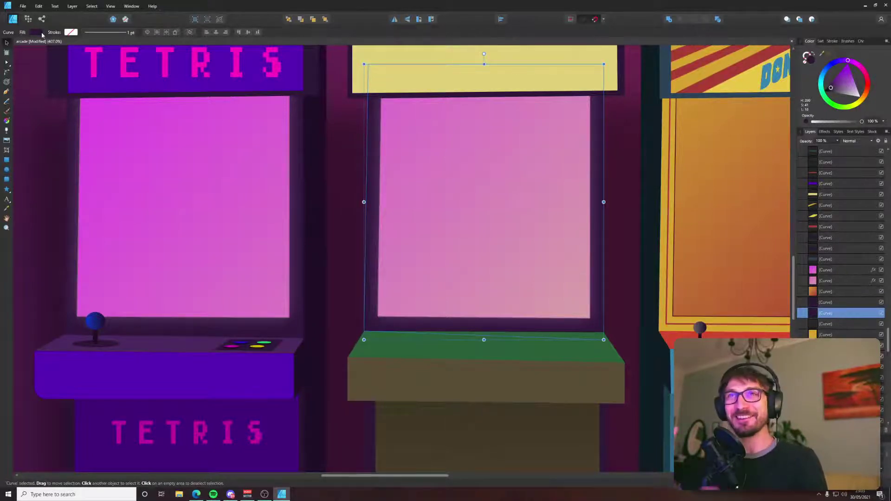
{"action": "left_click", "coordinate": [39, 33]}
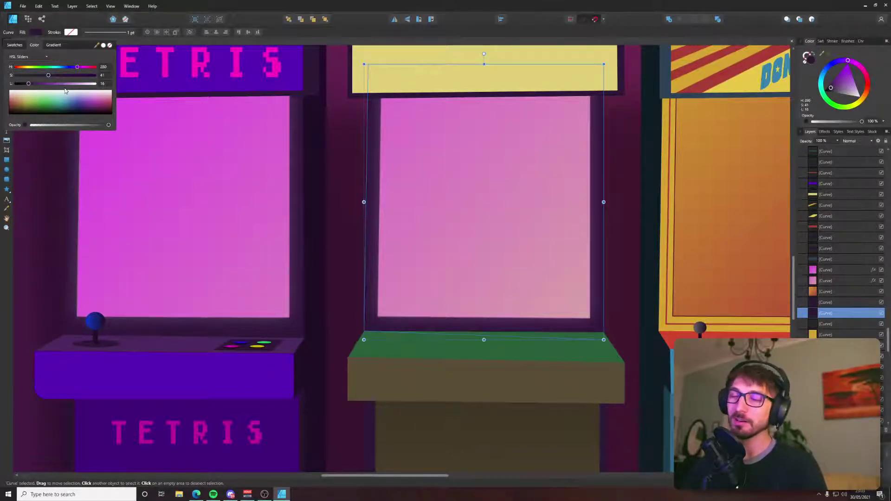
{"action": "key", "text": "alt+Tab"}
{"action": "key", "text": "alt+Tab"}
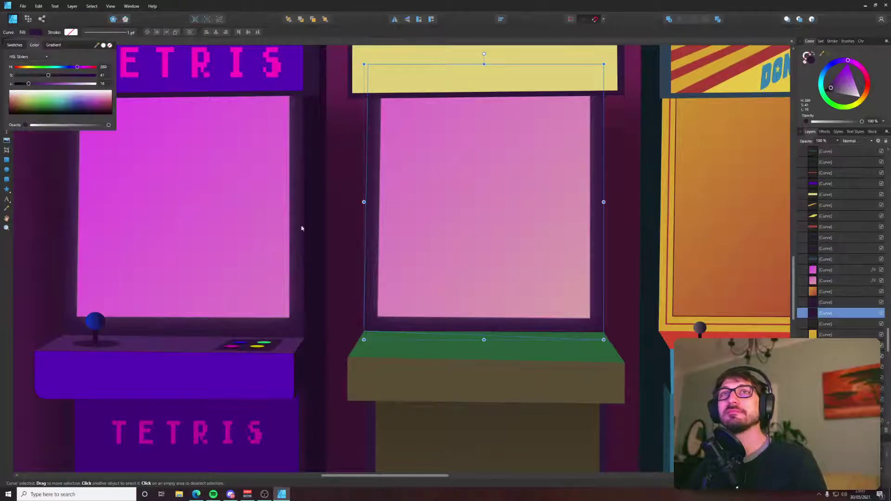
{"action": "key", "text": "i"}
{"action": "left_click", "coordinate": [399, 346]}
{"action": "key", "text": "v"}
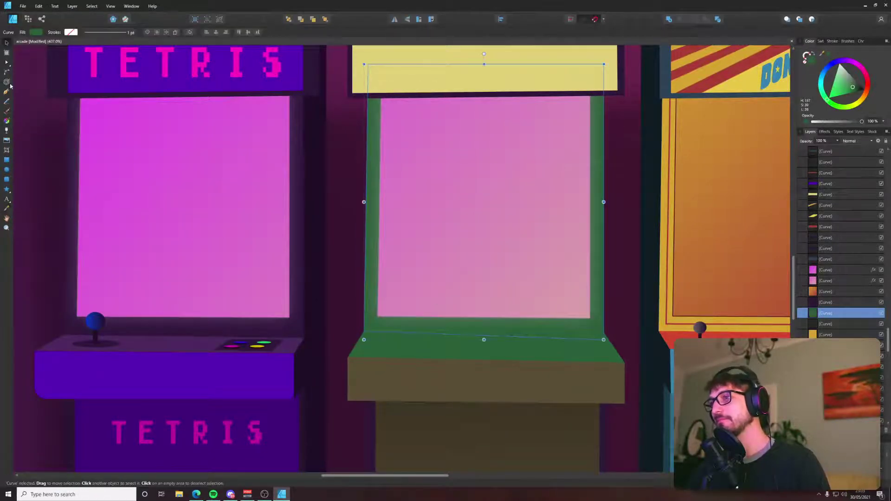
Darken the screen surround's green slightly to saturation 38 and lightness 22.
{"action": "left_click", "coordinate": [36, 32]}
{"action": "left_click", "coordinate": [33, 87]}
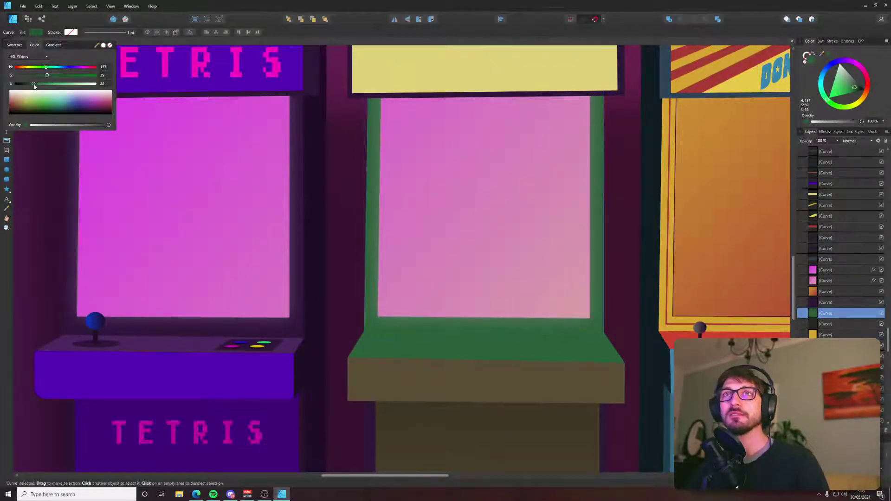
{"action": "left_click_drag", "start_coordinate": [46, 77], "coordinate": [46, 77]}
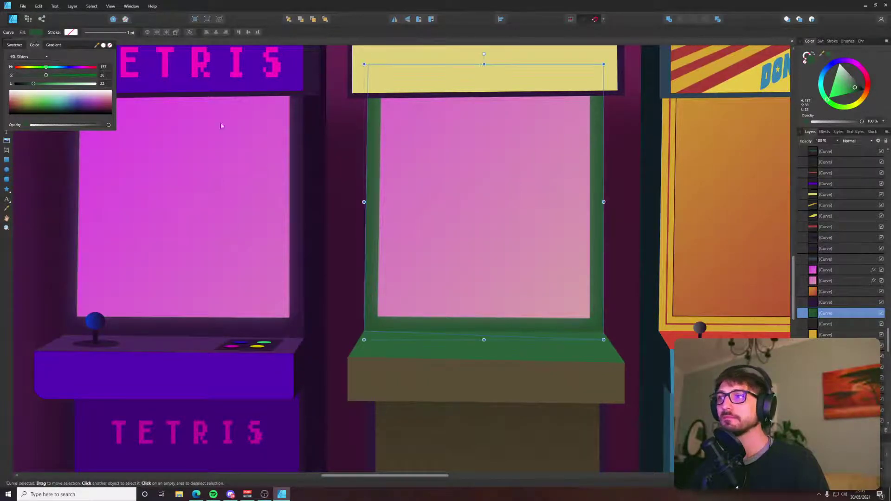
Recolor the middle cabinet's marquee frame light green by setting its fill hue to 143 and raising the lightness, using the Zelda photo as reference.
{"action": "left_click", "coordinate": [353, 136]}
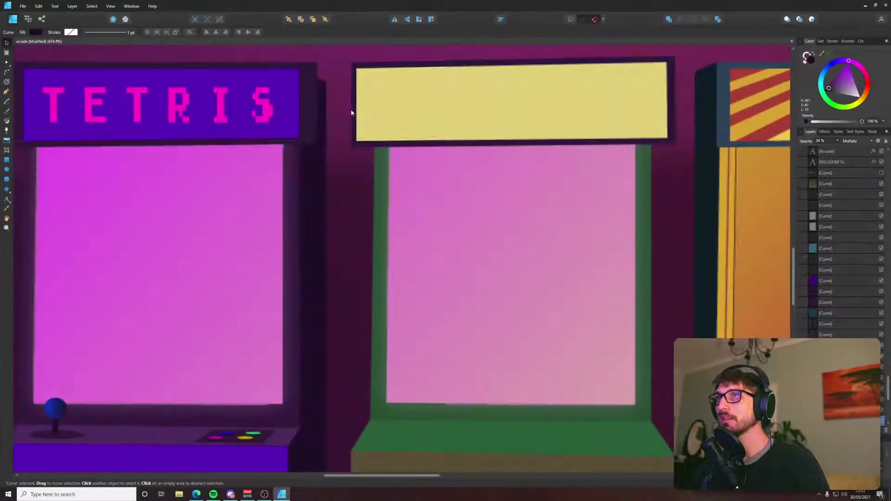
{"action": "left_click", "coordinate": [351, 113]}
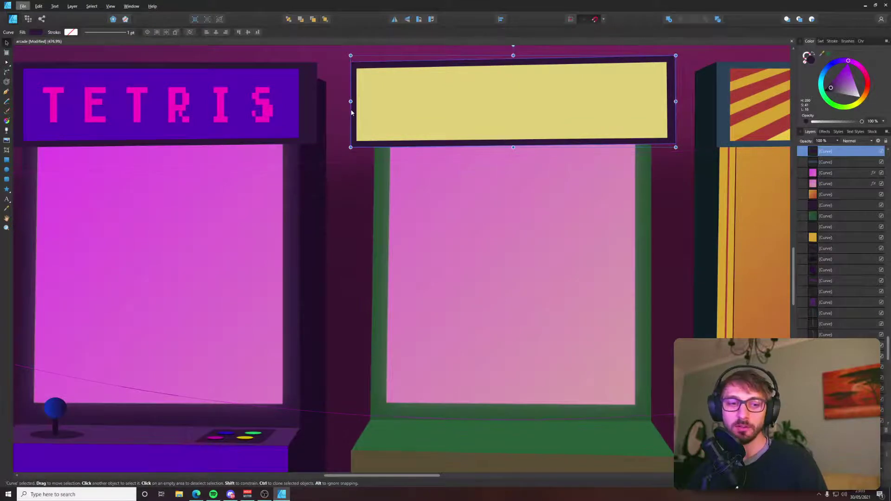
{"action": "key", "text": "alt+Tab"}
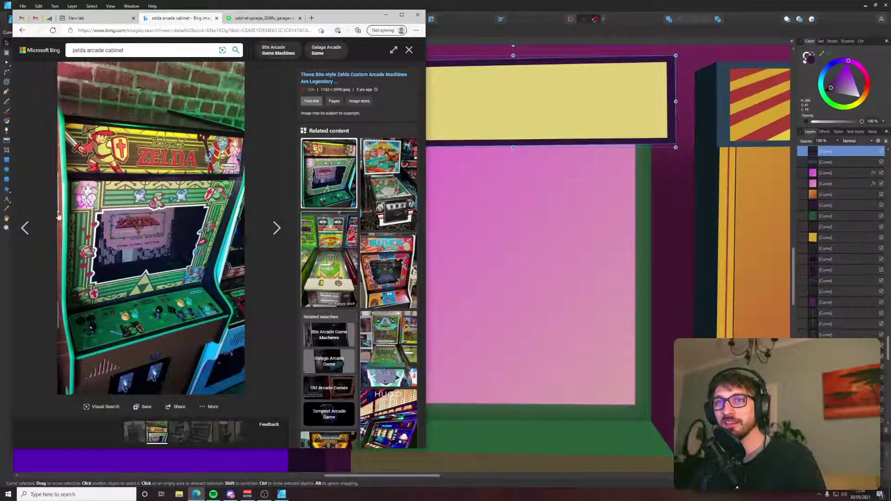
{"action": "key", "text": "alt+Tab"}
{"action": "left_click", "coordinate": [35, 32]}
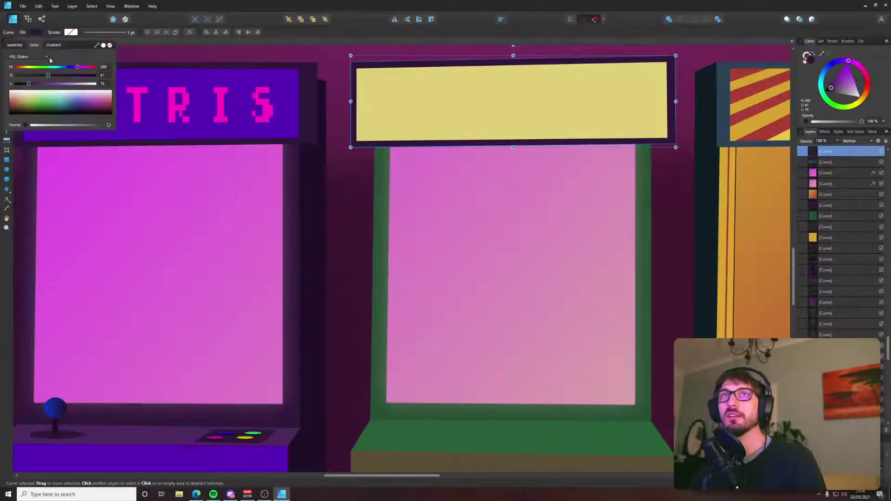
{"action": "left_click", "coordinate": [48, 67]}
{"action": "left_click_drag", "start_coordinate": [38, 89], "coordinate": [53, 87]}
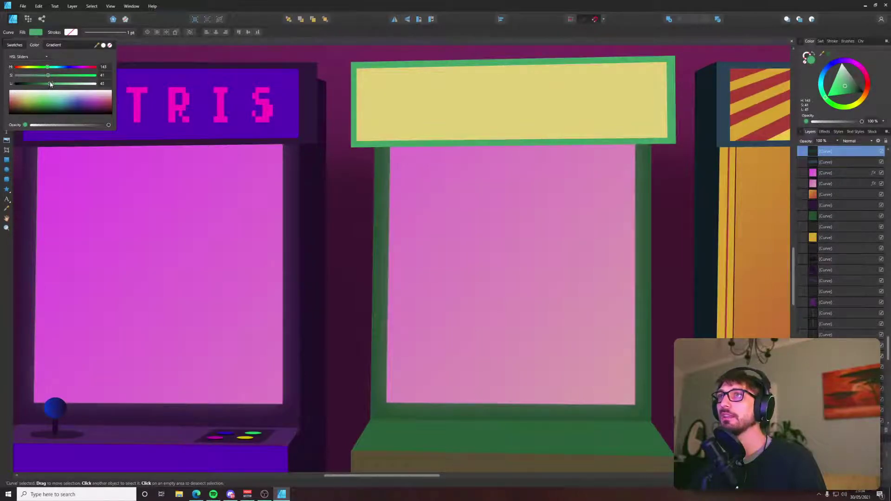
{"action": "scroll", "coordinate": [360, 171], "scroll_direction": "down", "scroll_amount": 5}
{"action": "left_click", "coordinate": [362, 177]}
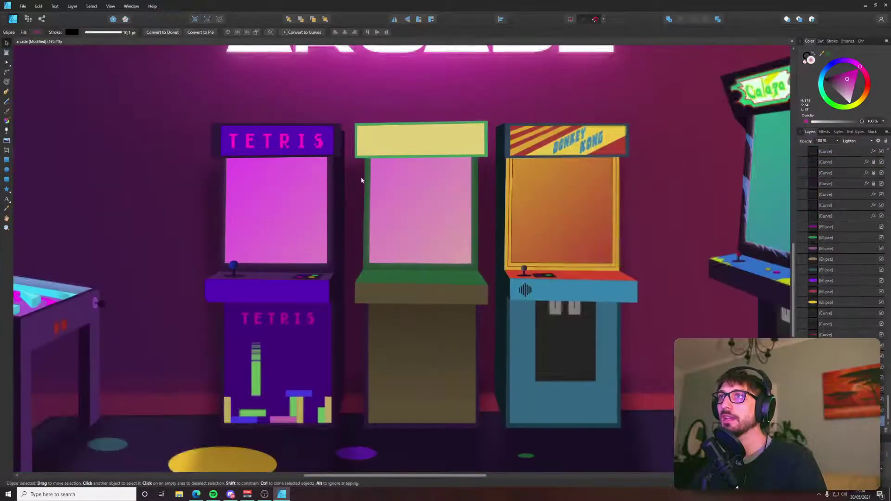
Darken the purple trim around the middle cabinet's lower body to lightness 11 and reduce its saturation.
{"action": "left_click", "coordinate": [511, 359]}
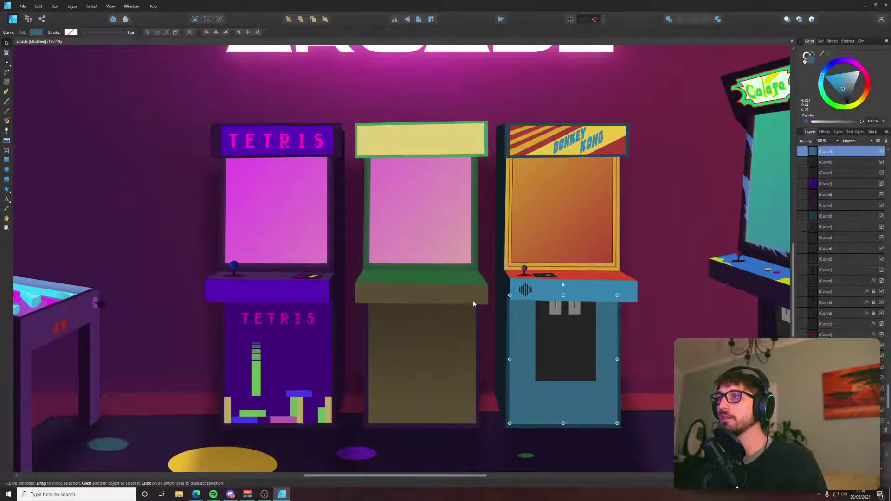
{"action": "left_click", "coordinate": [364, 311]}
{"action": "left_click", "coordinate": [36, 32]}
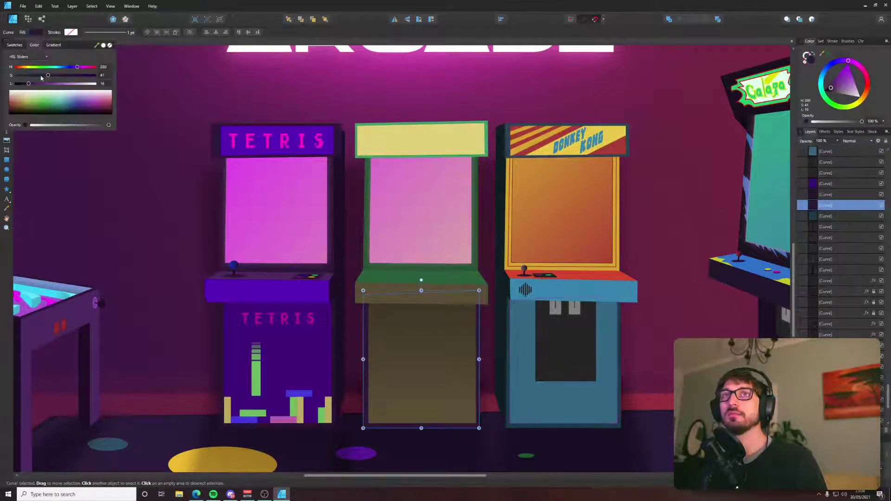
{"action": "mouse_move", "coordinate": [27, 84]}
{"action": "left_mouse_down"}
{"action": "mouse_move", "coordinate": [31, 76]}
{"action": "mouse_move", "coordinate": [22, 76]}
{"action": "left_mouse_up"}
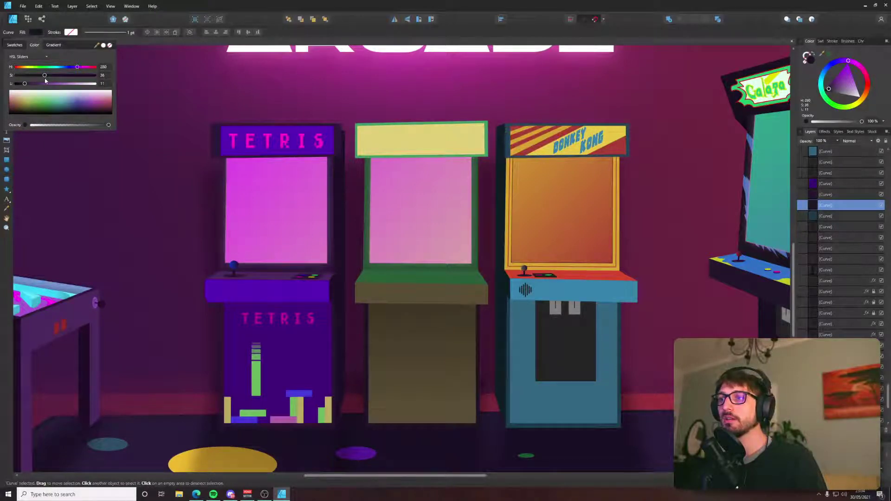
{"action": "left_click", "coordinate": [660, 145]}
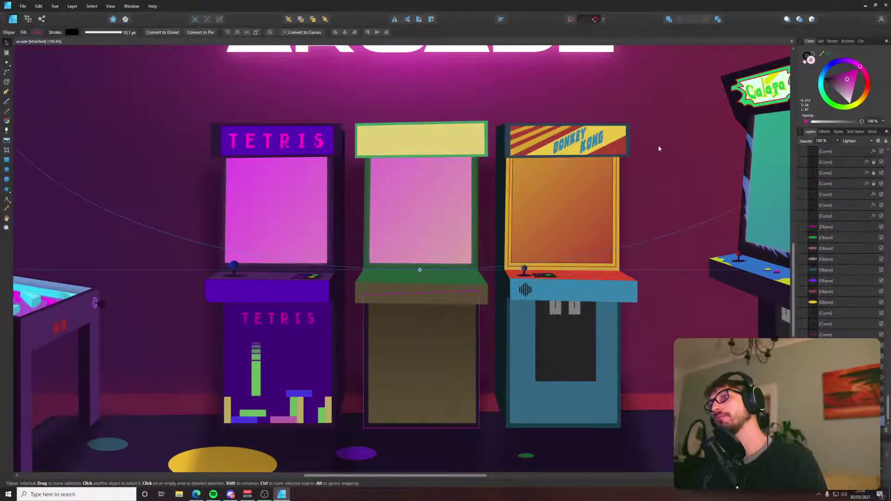
Turn off the Outer Shadow effect on the middle cabinet's pink screen.
{"action": "scroll", "coordinate": [478, 222], "scroll_direction": "up", "scroll_amount": 5}
{"action": "left_click", "coordinate": [457, 173]}
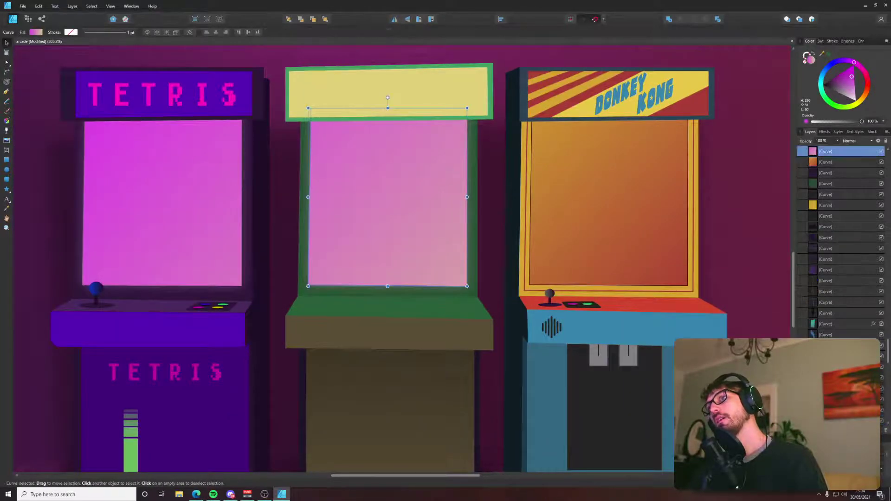
{"action": "key", "text": "alt+Tab"}
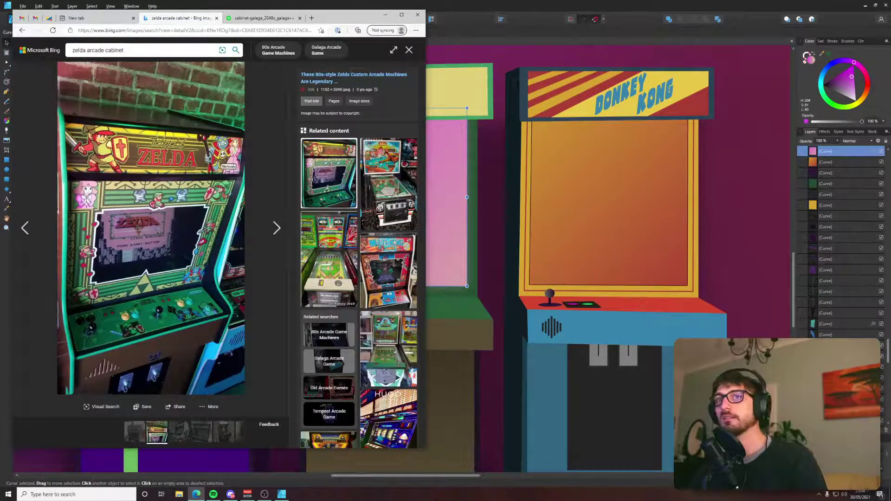
{"action": "key", "text": "alt+Tab"}
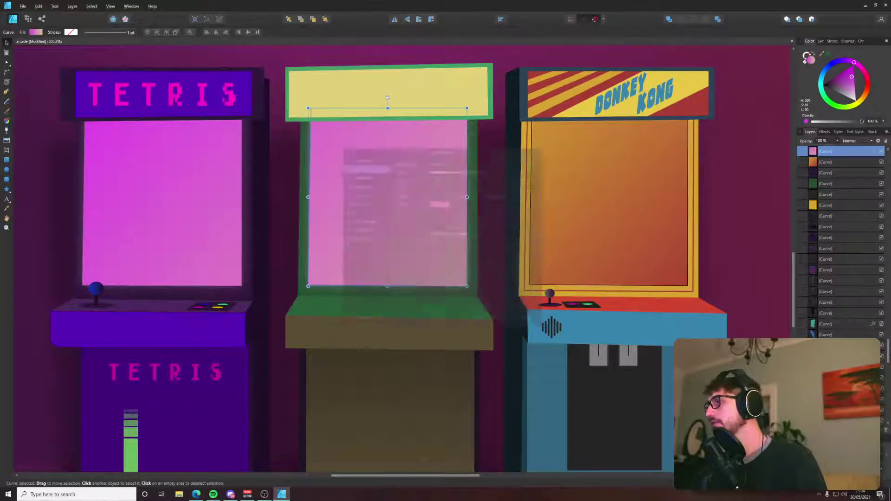
{"action": "left_click", "coordinate": [344, 166]}
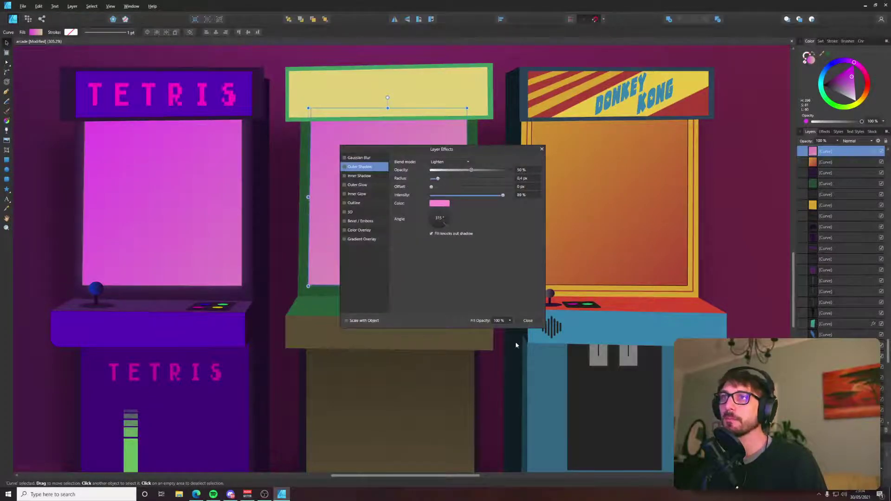
{"action": "left_click", "coordinate": [528, 320]}
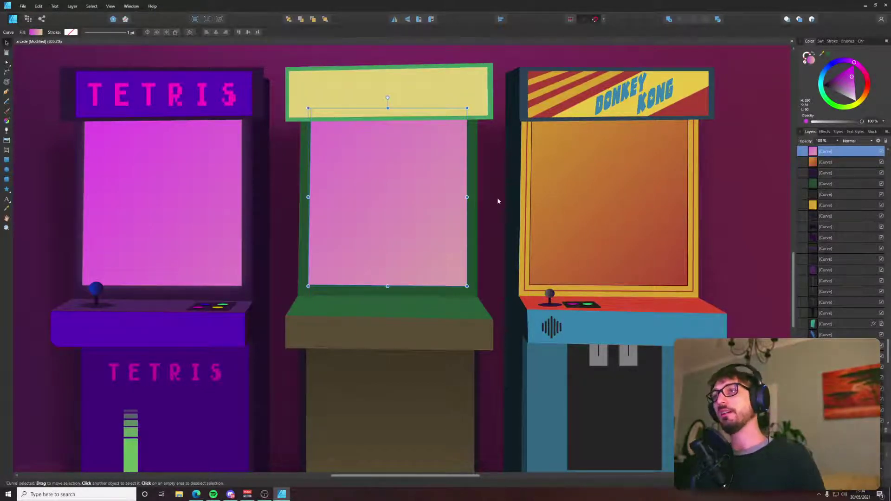
Compare the middle cabinet's marquee frame with the Zelda photo and fill it with the dark color sampled from the lower body's trim.
{"action": "key", "text": "alt+Tab"}
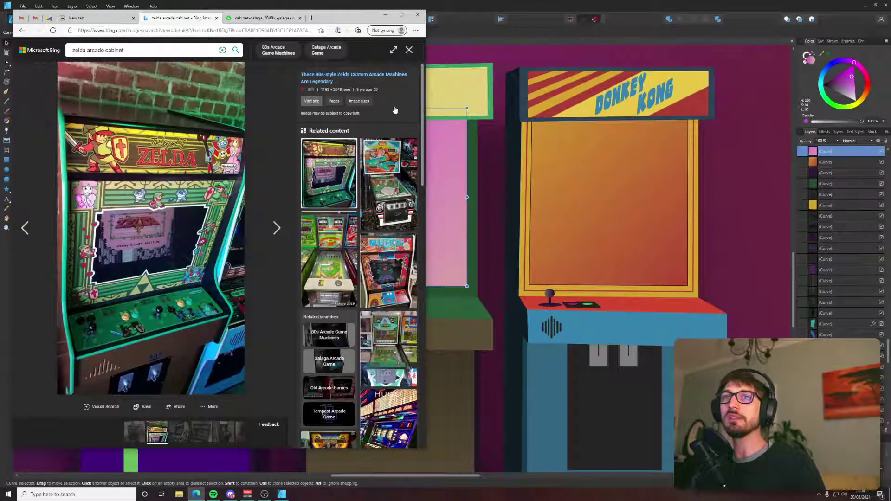
{"action": "key", "text": "alt+Tab"}
{"action": "scroll", "coordinate": [303, 131], "scroll_direction": "up", "scroll_amount": 3}
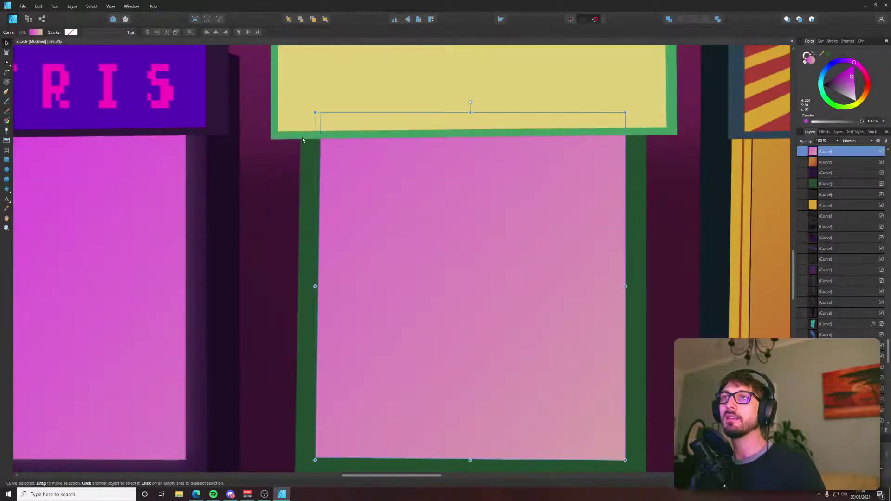
{"action": "left_click", "coordinate": [303, 138]}
{"action": "key", "text": "alt+Tab"}
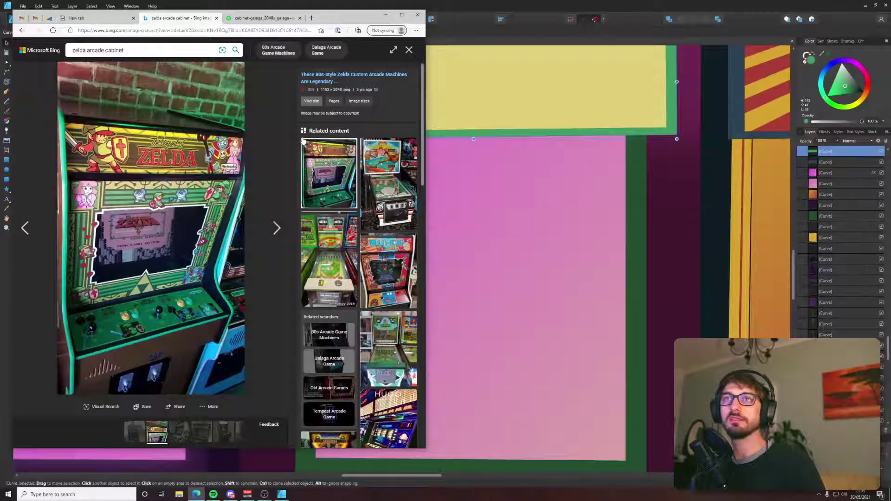
{"action": "key", "text": "alt+Tab"}
{"action": "scroll", "coordinate": [325, 129], "scroll_direction": "down", "scroll_amount": 5}
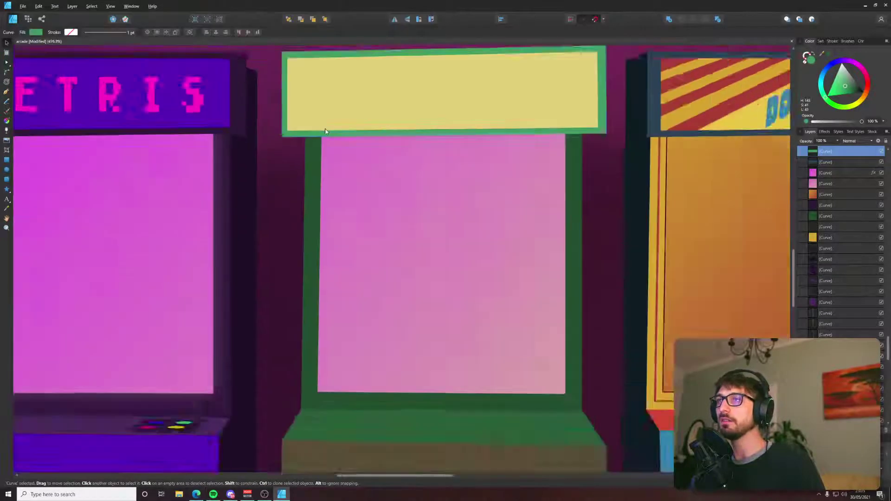
{"action": "scroll", "coordinate": [325, 132], "scroll_direction": "up", "scroll_amount": 2}
{"action": "key", "text": "alt+Tab"}
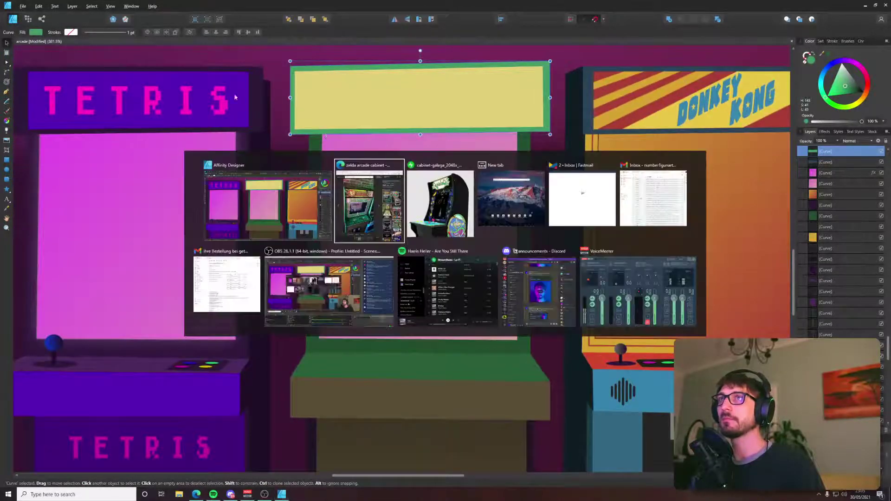
{"action": "key", "text": "alt+Tab"}
{"action": "scroll", "coordinate": [320, 164], "scroll_direction": "down", "scroll_amount": 3}
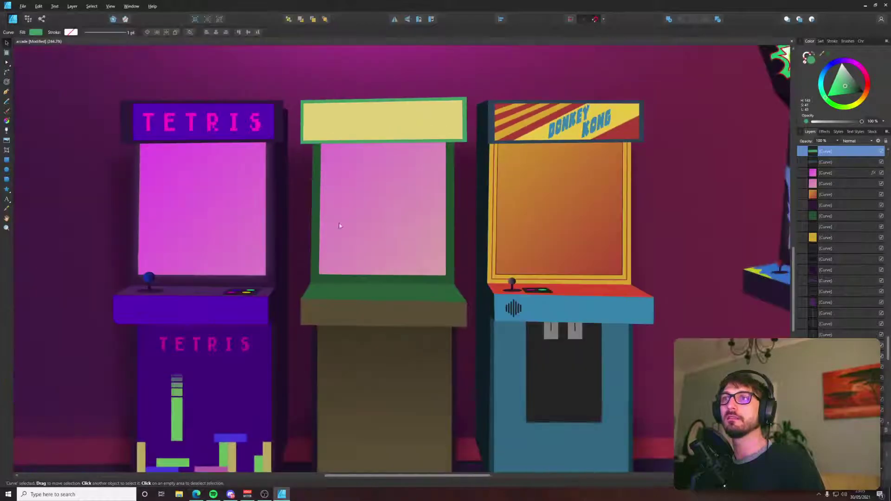
{"action": "scroll", "coordinate": [325, 205], "scroll_direction": "down", "scroll_amount": 2}
{"action": "key", "text": "i"}
{"action": "left_click", "coordinate": [287, 283]}
{"action": "key", "text": "v"}
Shift the marquee frame's fill to a muted dark green with hue 148 and lightness 15, and check it in the whole scene.
{"action": "scroll", "coordinate": [350, 217], "scroll_direction": "up", "scroll_amount": 3}
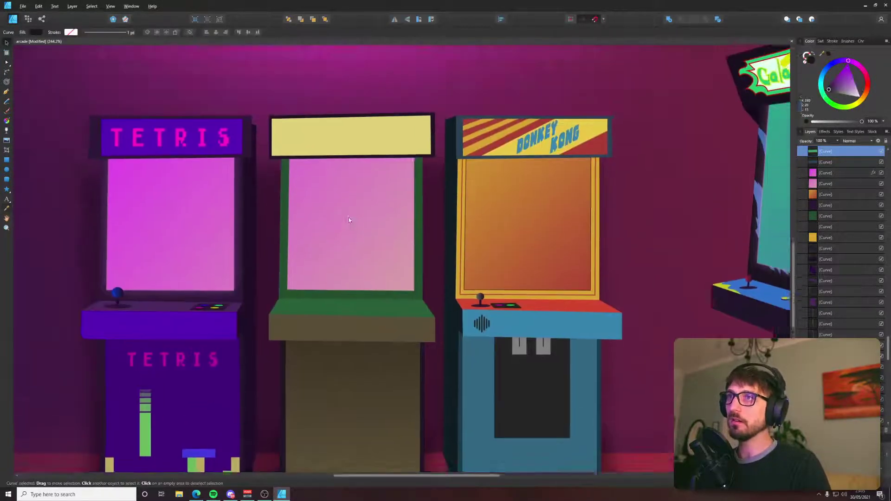
{"action": "scroll", "coordinate": [324, 196], "scroll_direction": "up", "scroll_amount": 3}
{"action": "left_click", "coordinate": [36, 32]}
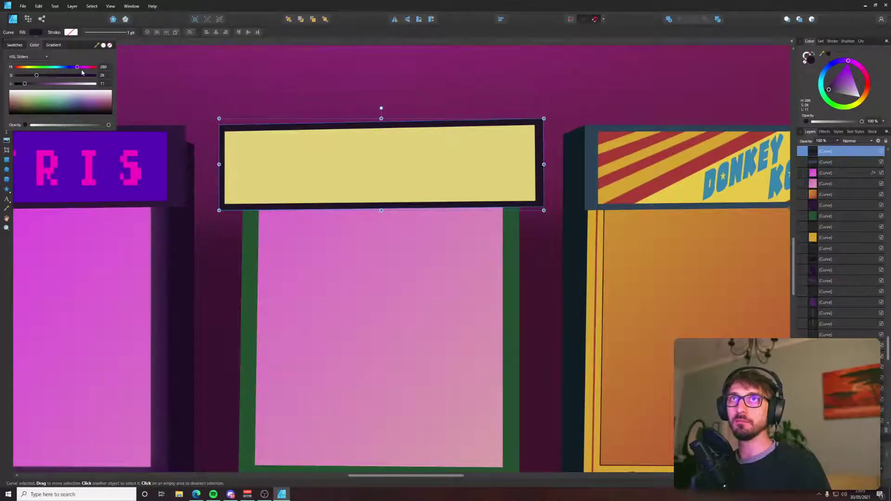
{"action": "mouse_move", "coordinate": [77, 67]}
{"action": "left_mouse_down"}
{"action": "mouse_move", "coordinate": [48, 67]}
{"action": "mouse_move", "coordinate": [25, 85]}
{"action": "mouse_move", "coordinate": [31, 77]}
{"action": "left_mouse_up"}
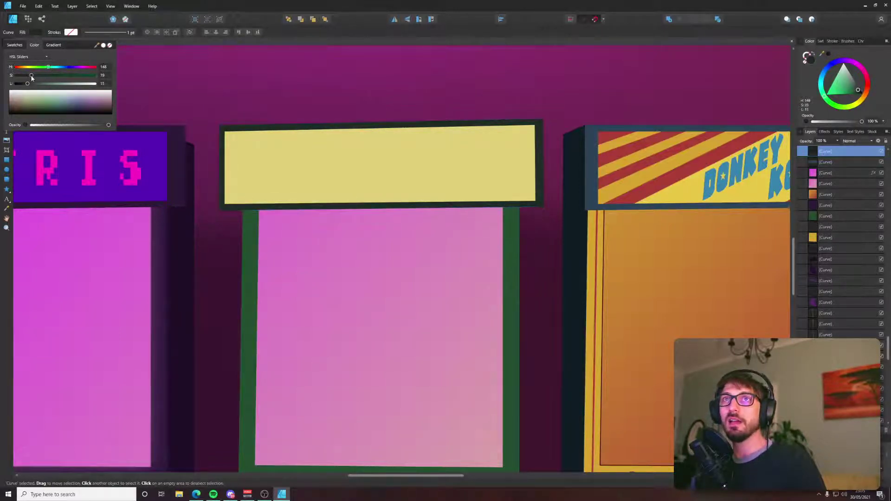
{"action": "scroll", "coordinate": [210, 92], "scroll_direction": "down", "scroll_amount": 6}
{"action": "left_click", "coordinate": [709, 233]}
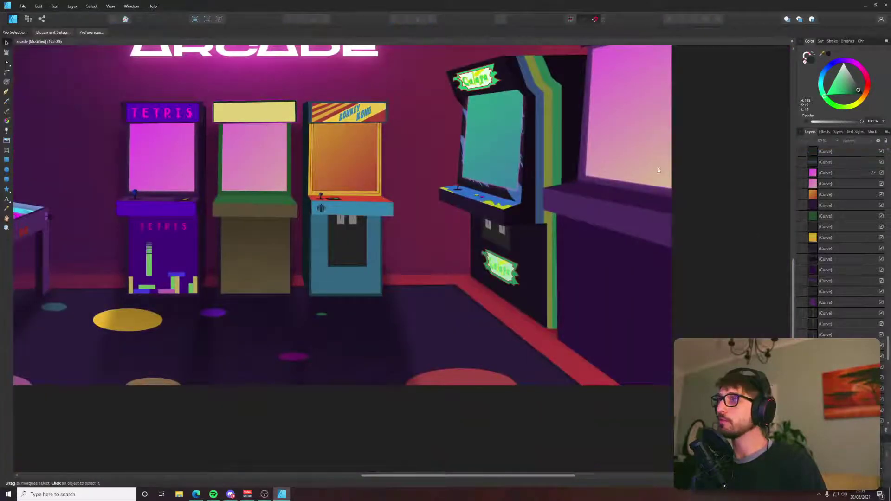
{"action": "scroll", "coordinate": [659, 161], "scroll_direction": "up", "scroll_amount": 2}
{"action": "scroll", "coordinate": [659, 161], "scroll_direction": "left", "scroll_amount": 2}
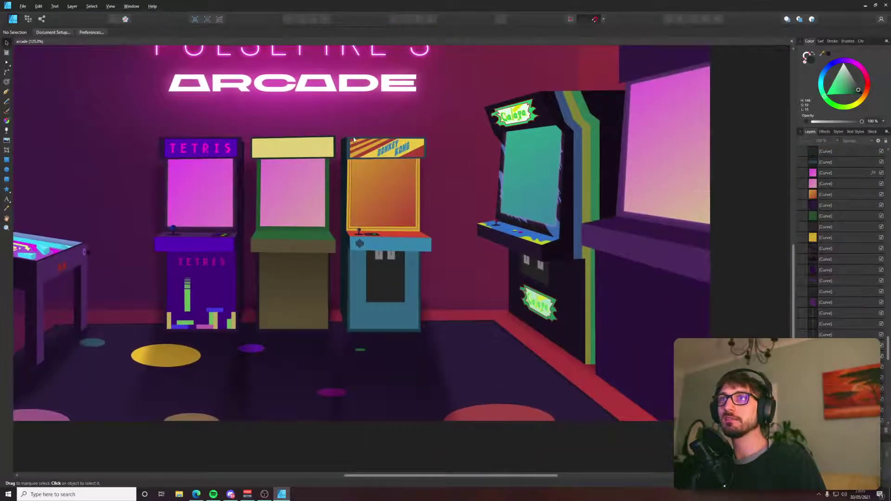
Check the Zelda photo and duplicate the middle cabinet's yellow marquee panel.
{"action": "key", "text": "alt+Tab"}
{"action": "key", "text": "alt+Tab"}
{"action": "scroll", "coordinate": [275, 143], "scroll_direction": "up", "scroll_amount": 6}
{"action": "left_click", "coordinate": [297, 153]}
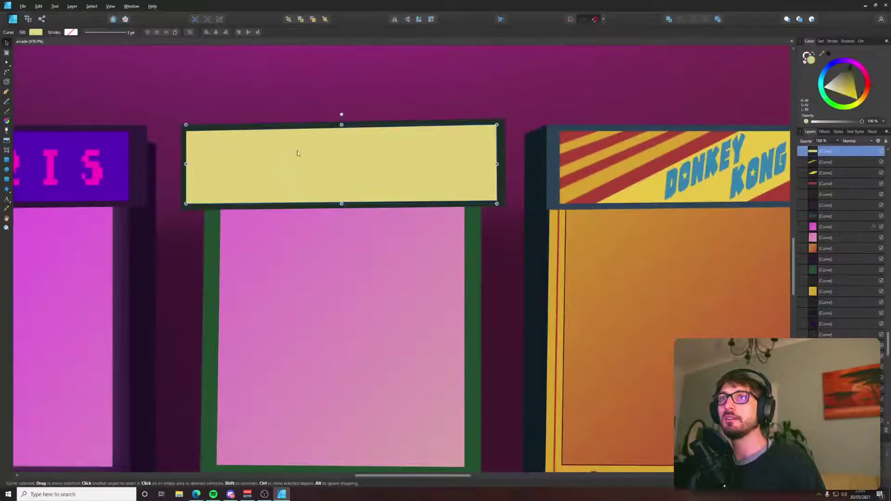
{"action": "key", "text": "ctrl+j"}
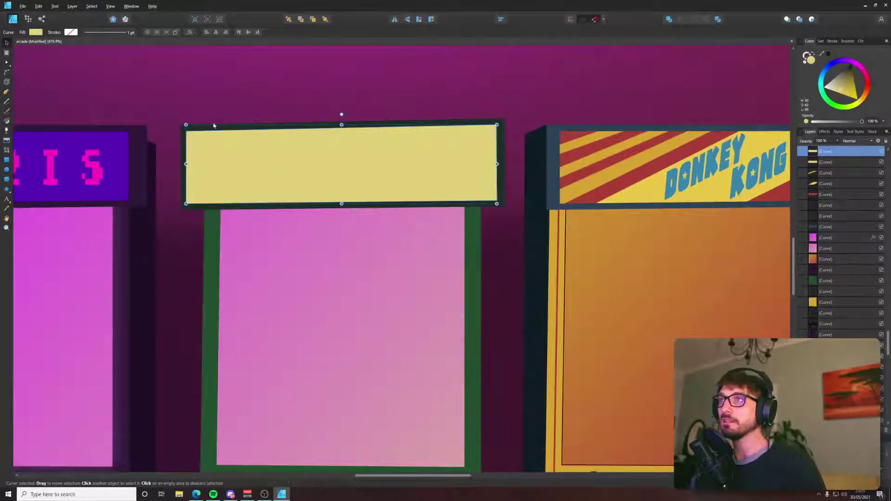
Try drawing a horizontal rectangular band across the full width of the yellow marquee panel.
{"action": "left_click", "coordinate": [223, 91]}
{"action": "left_click", "coordinate": [6, 160]}
{"action": "key", "text": "alt+Tab"}
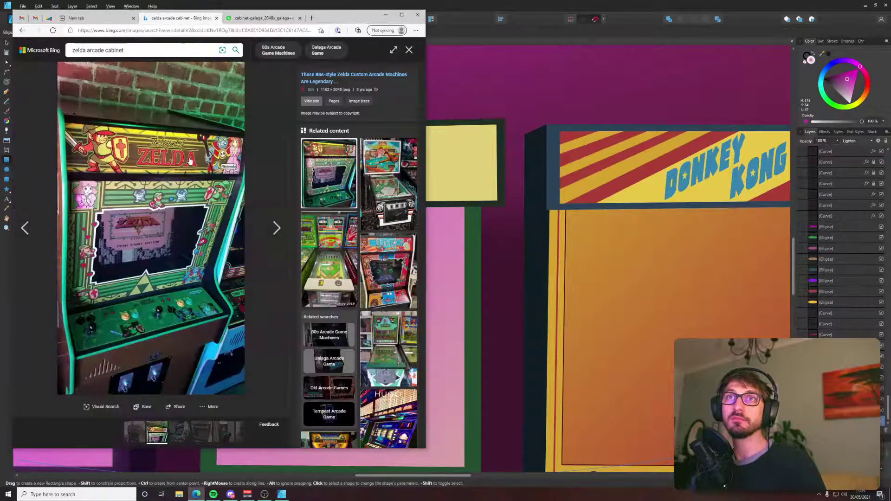
{"action": "key", "text": "alt+Tab"}
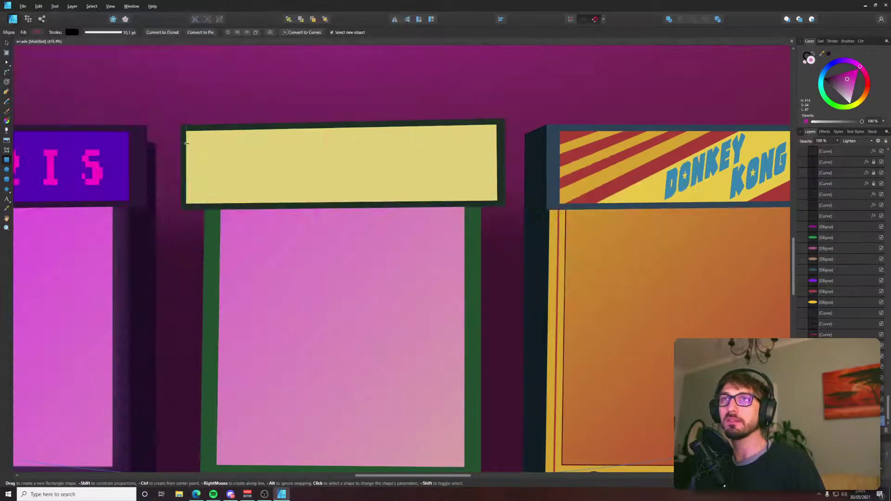
{"action": "left_click_drag", "start_coordinate": [186, 144], "coordinate": [510, 176]}
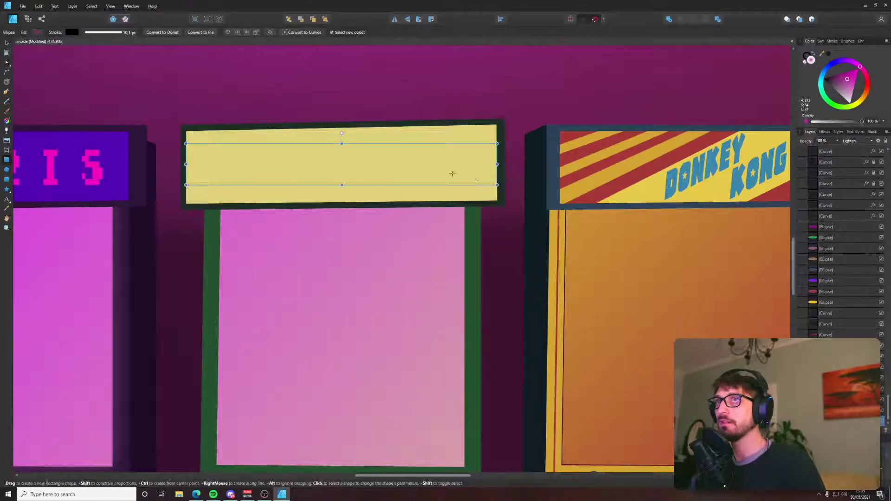
{"action": "scroll", "coordinate": [281, 134], "scroll_direction": "up", "scroll_amount": 4}
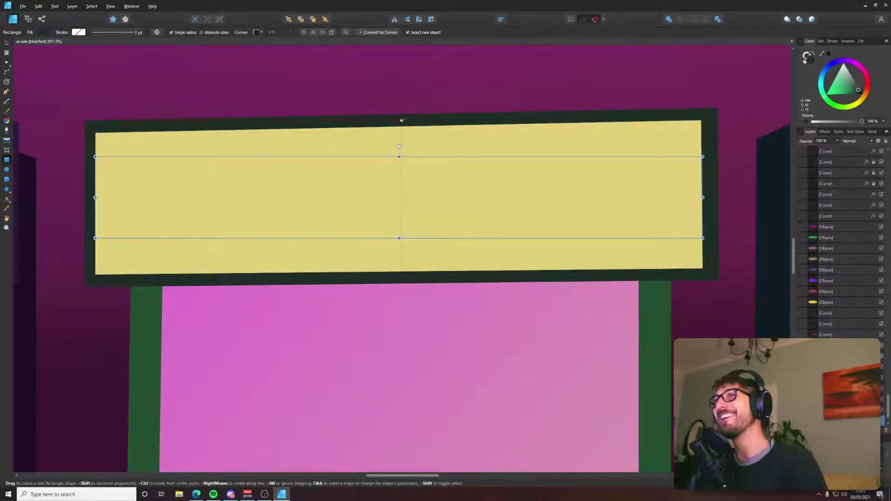
{"action": "key", "text": "ctrl+z"}
Raise the upper-left corner nodes of the marquee frame and yellow panel together so both upper edges run nearly level.
{"action": "key", "text": "a"}
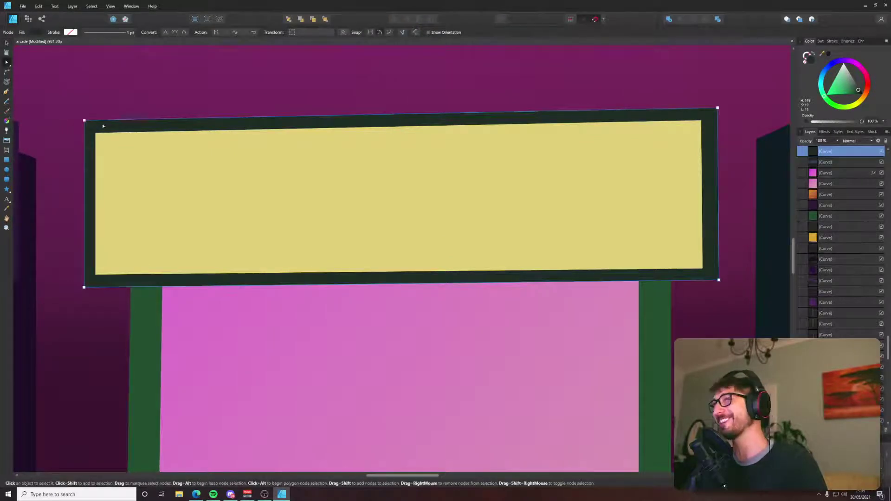
{"action": "left_click", "coordinate": [111, 139], "text": "shift"}
{"action": "key", "text": "v"}
{"action": "key", "text": "a"}
{"action": "key", "text": "v"}
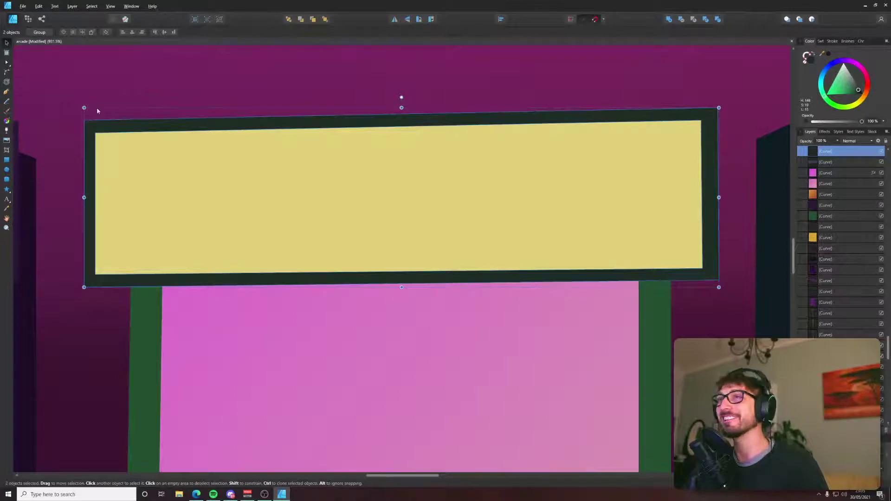
{"action": "key", "text": "a"}
{"action": "left_click_drag", "start_coordinate": [103, 138], "coordinate": [95, 119]}
{"action": "key", "text": "v"}
{"action": "key", "text": "a"}
{"action": "key", "text": "v"}
{"action": "key", "text": "a"}
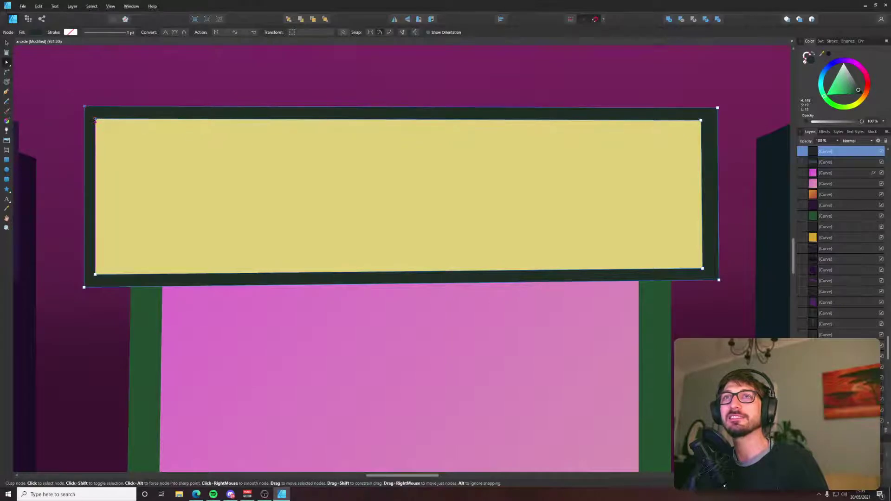
Level the marquee's upper and lower edges by adjusting the upper-left and lower-right corner nodes of the frame and yellow panel.
{"action": "key", "text": "v"}
{"action": "key", "text": "a"}
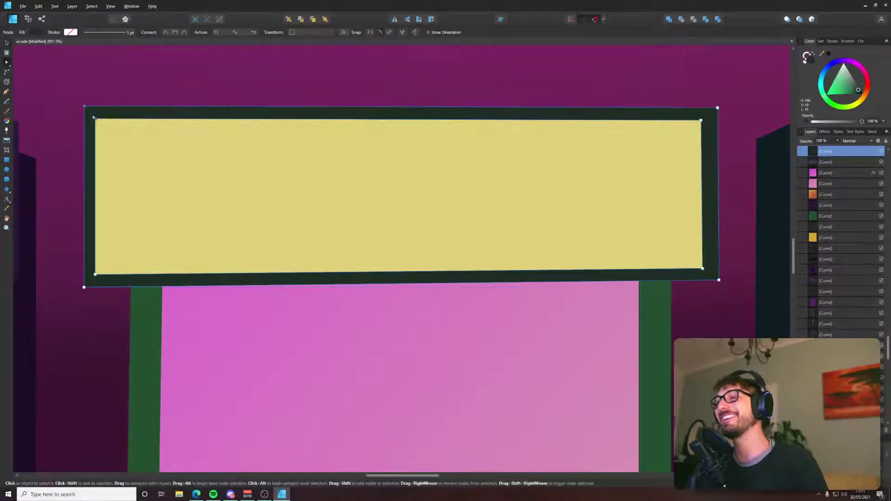
{"action": "left_click_drag", "start_coordinate": [95, 120], "coordinate": [95, 121]}
{"action": "key", "text": "v"}
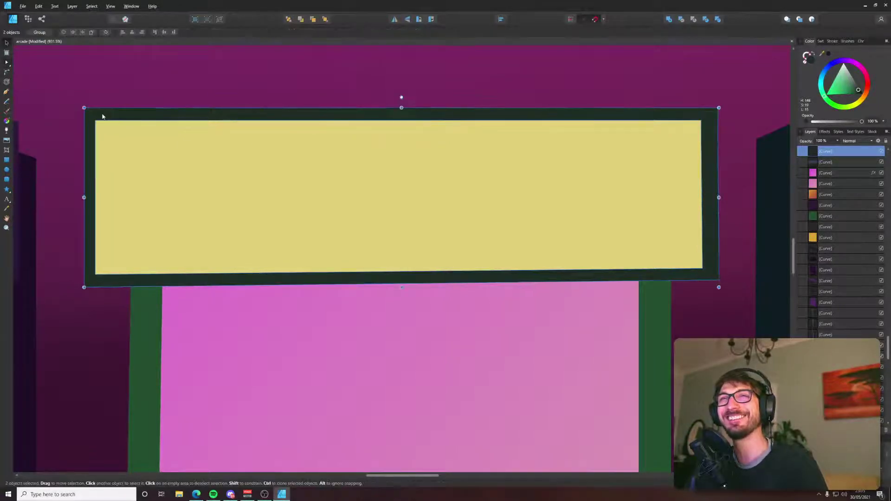
{"action": "key", "text": "a"}
{"action": "key", "text": "v"}
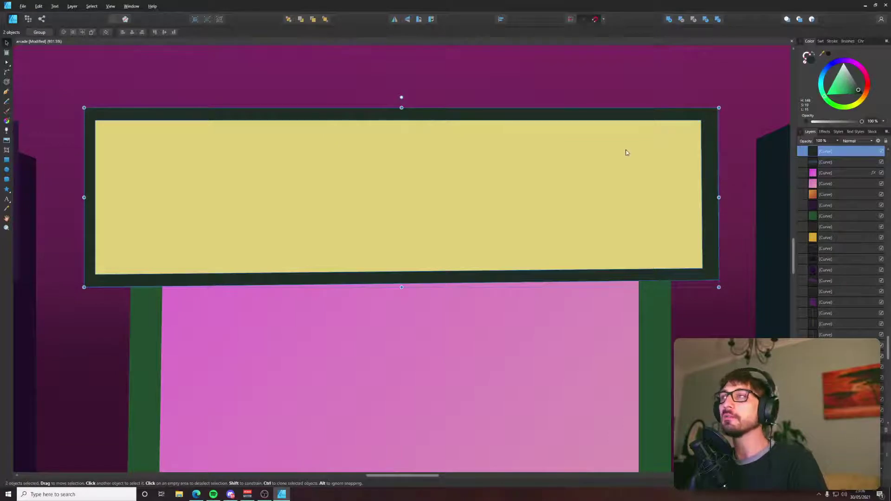
{"action": "key", "text": "a"}
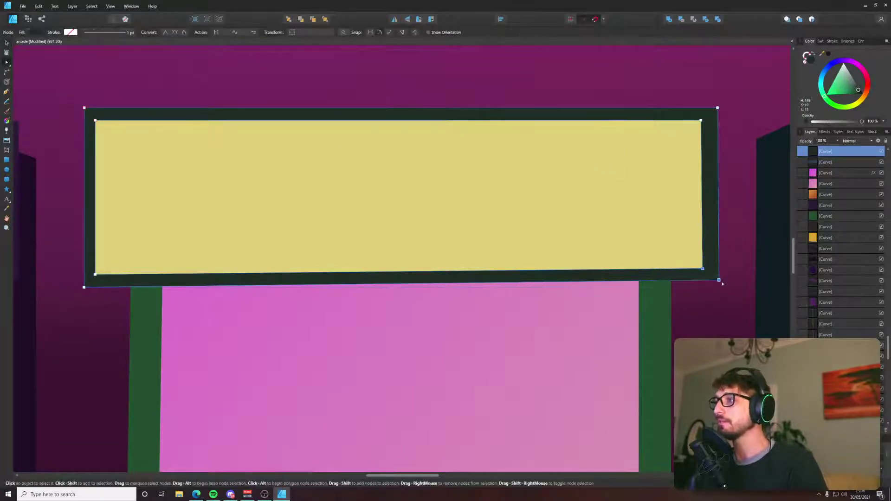
{"action": "left_click_drag", "start_coordinate": [719, 283], "coordinate": [720, 287]}
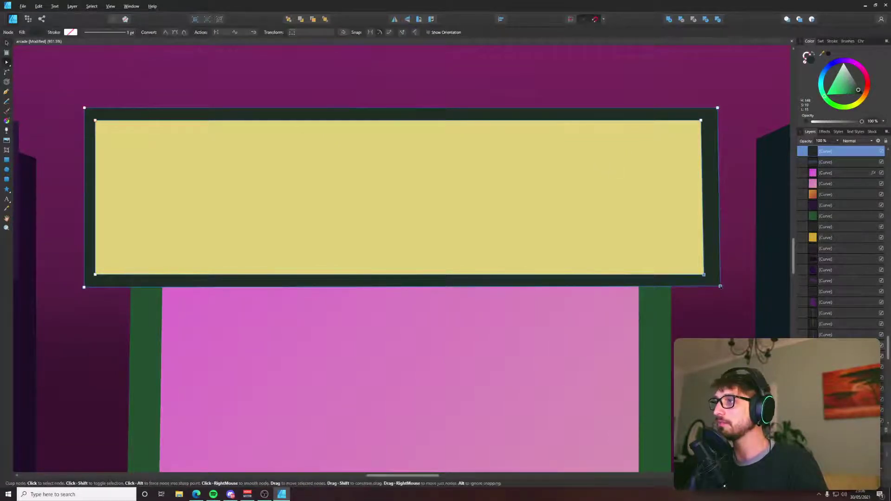
Duplicate the yellow marquee panel and reduce the copy to a thin horizontal stripe near the panel's upper edge.
{"action": "left_click", "coordinate": [506, 191]}
{"action": "key", "text": "v"}
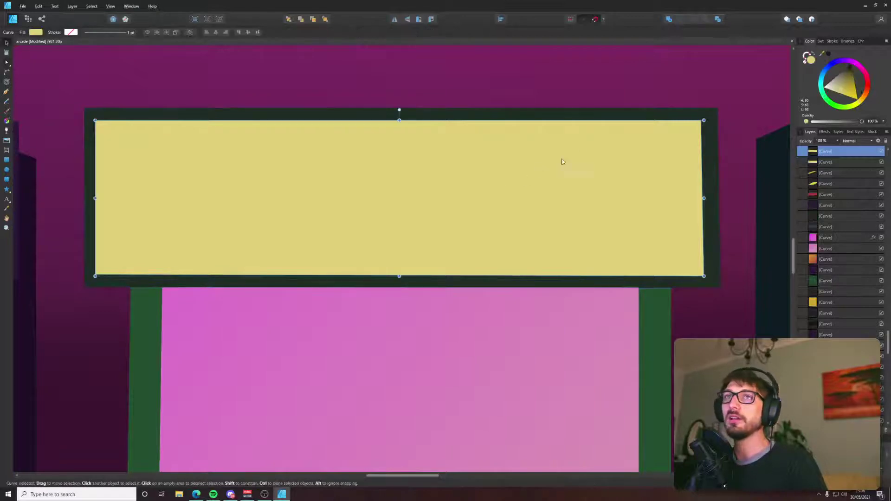
{"action": "left_click_drag", "start_coordinate": [703, 121], "coordinate": [704, 136]}
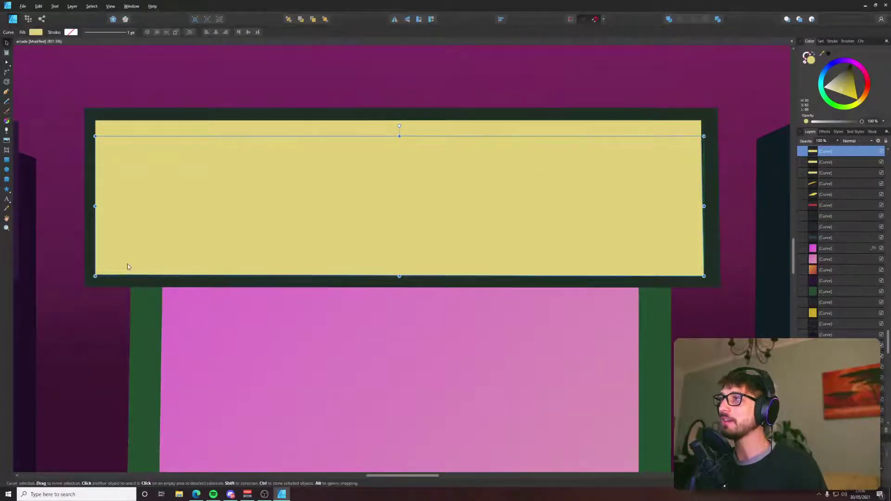
{"action": "key", "text": "a"}
{"action": "left_click_drag", "start_coordinate": [67, 262], "coordinate": [701, 149]}
Align the thin stripe's left and right end nodes with the side edges of the yellow panel.
{"action": "scroll", "coordinate": [76, 131], "scroll_direction": "up", "scroll_amount": 9}
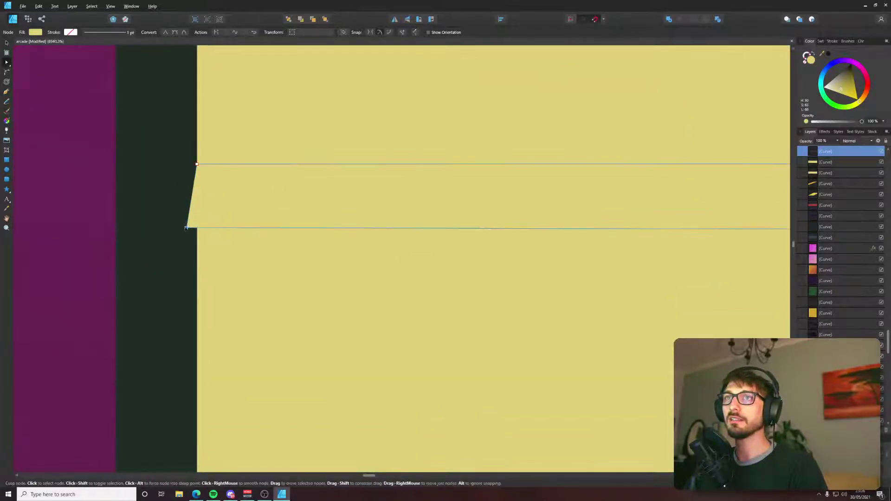
{"action": "left_click_drag", "start_coordinate": [186, 228], "coordinate": [197, 219]}
{"action": "scroll", "coordinate": [215, 219], "scroll_direction": "down", "scroll_amount": 8}
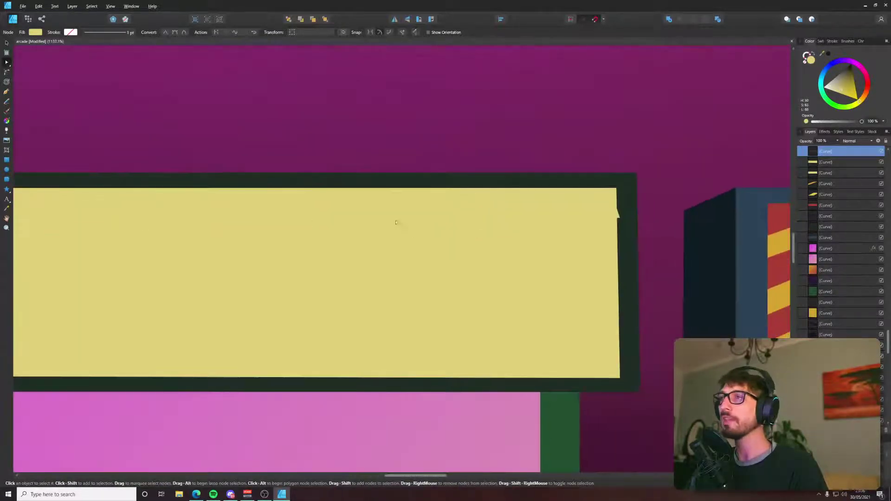
{"action": "scroll", "coordinate": [396, 222], "scroll_direction": "up", "scroll_amount": 6}
{"action": "scroll", "coordinate": [571, 217], "scroll_direction": "down", "scroll_amount": 5}
{"action": "scroll", "coordinate": [570, 217], "scroll_direction": "up", "scroll_amount": 5}
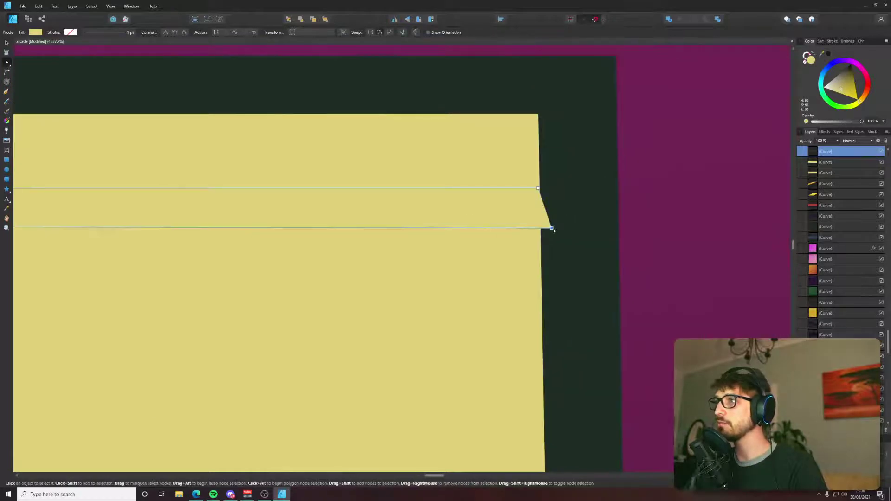
{"action": "left_click_drag", "start_coordinate": [552, 228], "coordinate": [541, 229]}
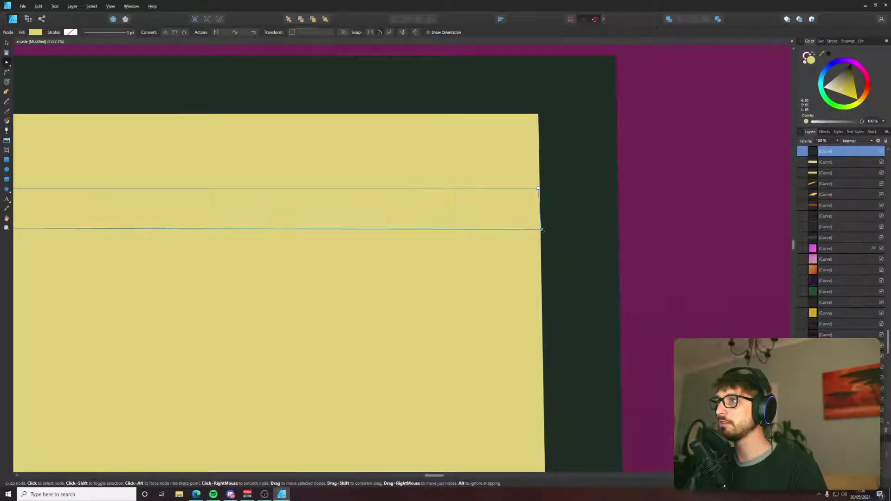
{"action": "left_click_drag", "start_coordinate": [539, 188], "coordinate": [540, 190]}
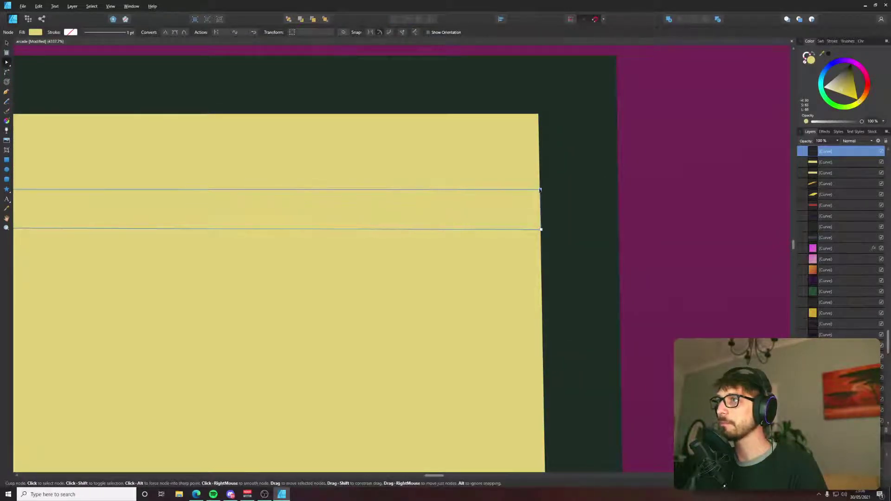
Recolor the thin stripe to a dark olive brown and check it against the neighbouring cabinets.
{"action": "left_click_drag", "start_coordinate": [844, 84], "coordinate": [851, 73]}
{"action": "scroll", "coordinate": [537, 182], "scroll_direction": "down", "scroll_amount": 6}
{"action": "scroll", "coordinate": [537, 183], "scroll_direction": "down", "scroll_amount": 4}
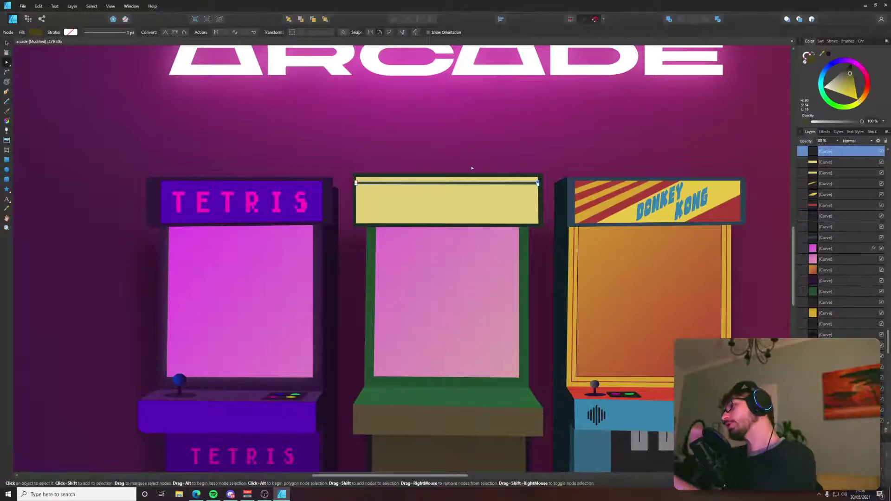
{"action": "scroll", "coordinate": [457, 193], "scroll_direction": "up", "scroll_amount": 3}
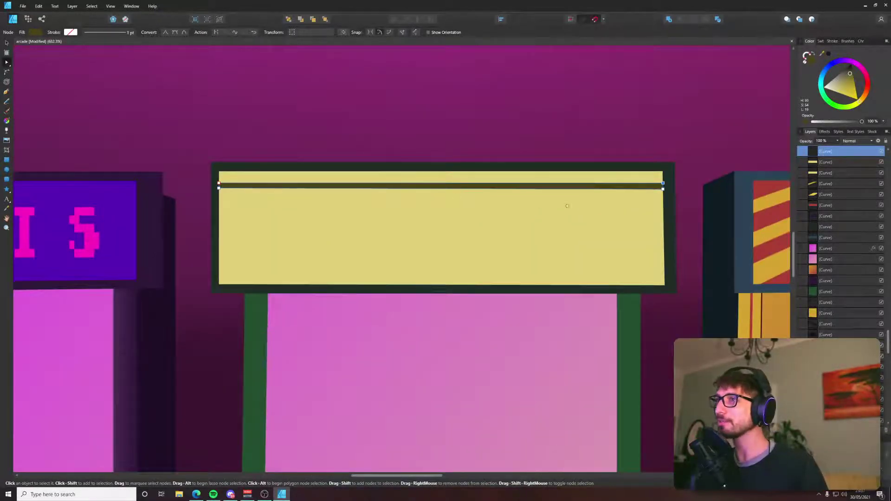
{"action": "scroll", "coordinate": [220, 199], "scroll_direction": "up", "scroll_amount": 2}
{"action": "left_click_drag", "start_coordinate": [246, 154], "coordinate": [261, 175]}
{"action": "scroll", "coordinate": [269, 184], "scroll_direction": "up", "scroll_amount": 3}
{"action": "scroll", "coordinate": [261, 175], "scroll_direction": "down", "scroll_amount": 4}
Check the Zelda photo, duplicate the dark stripe twice below itself, and stretch the lowest copy into a thick band.
{"action": "key", "text": "alt+Tab"}
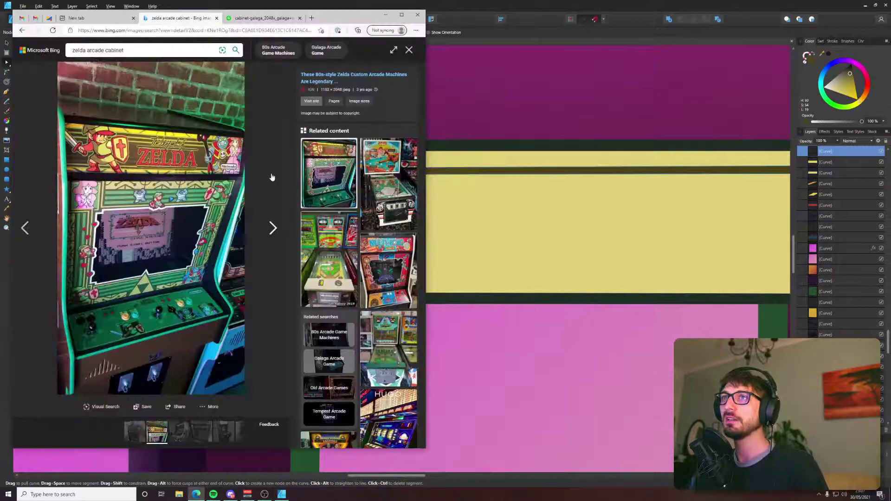
{"action": "key", "text": "alt+Tab"}
{"action": "key", "text": "v"}
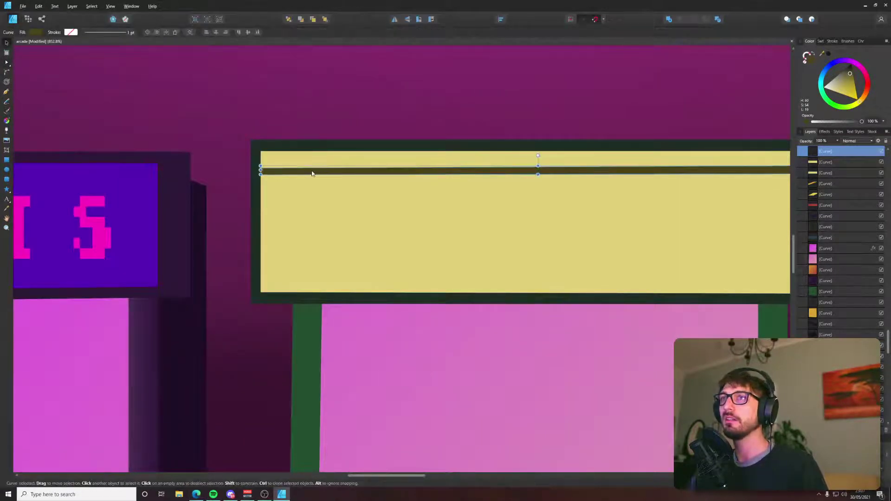
{"action": "mouse_move", "coordinate": [312, 173]}
{"action": "left_mouse_down"}
{"action": "mouse_move", "coordinate": [308, 181]}
{"action": "mouse_move", "coordinate": [325, 197]}
{"action": "mouse_move", "coordinate": [461, 211]}
{"action": "left_mouse_up"}
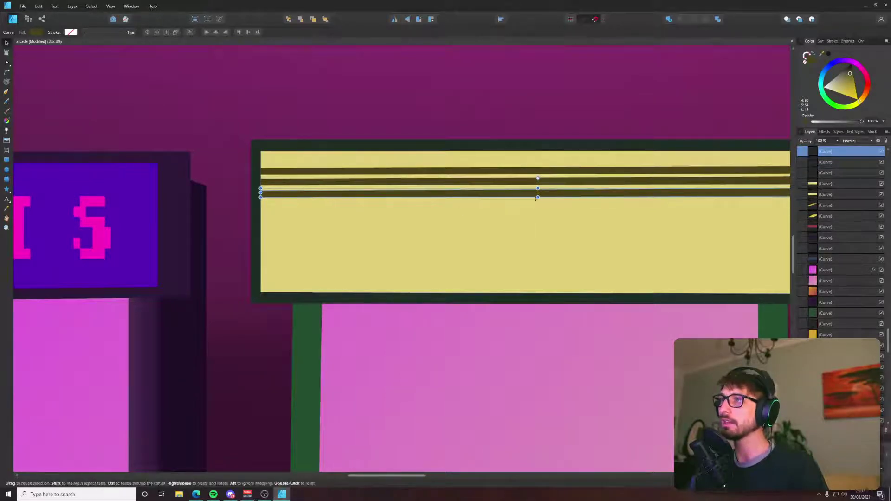
{"action": "left_click_drag", "start_coordinate": [538, 196], "coordinate": [541, 226]}
Pull the thick band's overhanging right end nodes in to the yellow panel's edge.
{"action": "scroll", "coordinate": [467, 184], "scroll_direction": "right", "scroll_amount": 5}
{"action": "key", "text": "a"}
{"action": "scroll", "coordinate": [542, 227], "scroll_direction": "up", "scroll_amount": 4}
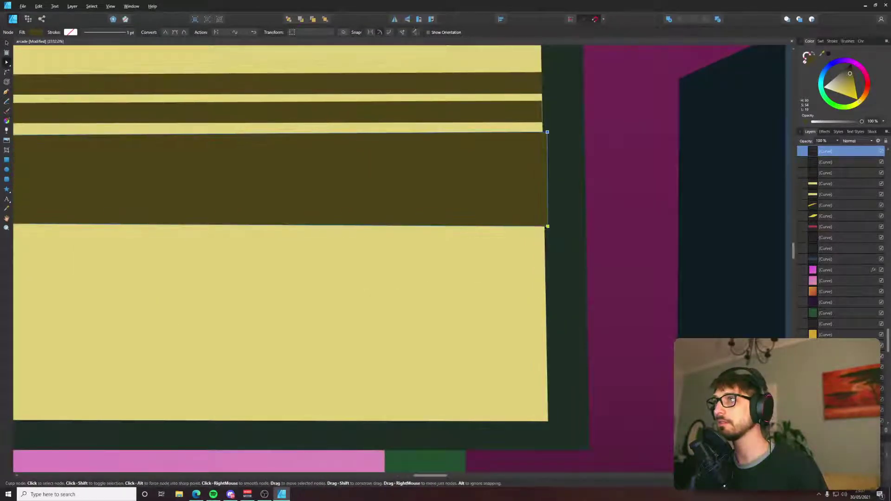
{"action": "scroll", "coordinate": [536, 111], "scroll_direction": "up", "scroll_amount": 2}
{"action": "scroll", "coordinate": [536, 111], "scroll_direction": "up", "scroll_amount": 7}
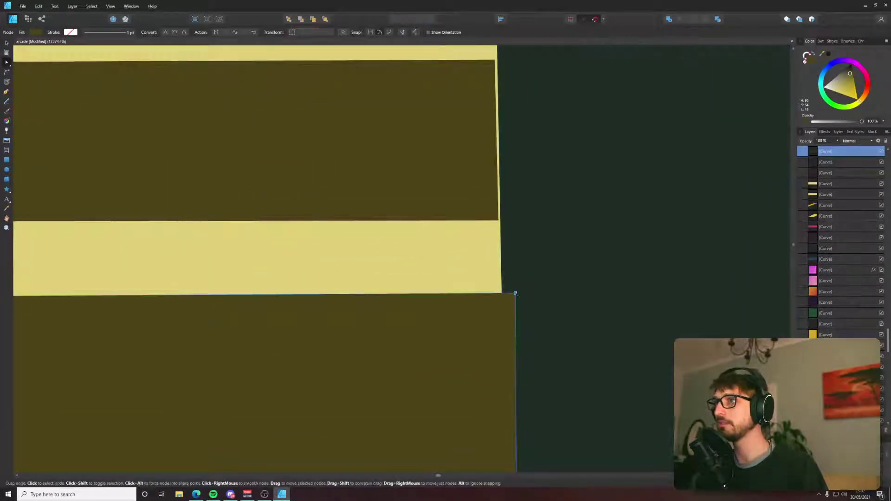
{"action": "left_click", "coordinate": [516, 294]}
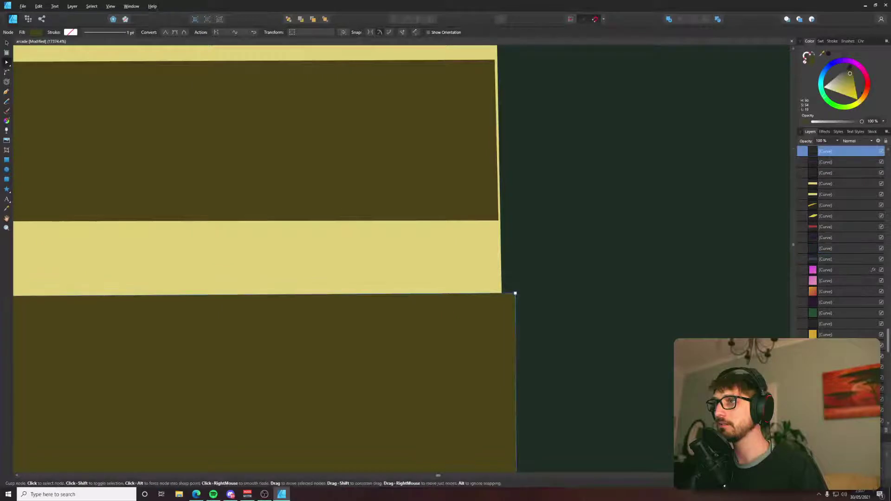
{"action": "left_click_drag", "start_coordinate": [513, 294], "coordinate": [504, 294]}
Extend the second thin stripe's right end nodes to meet the yellow panel's edge.
{"action": "left_click", "coordinate": [496, 221]}
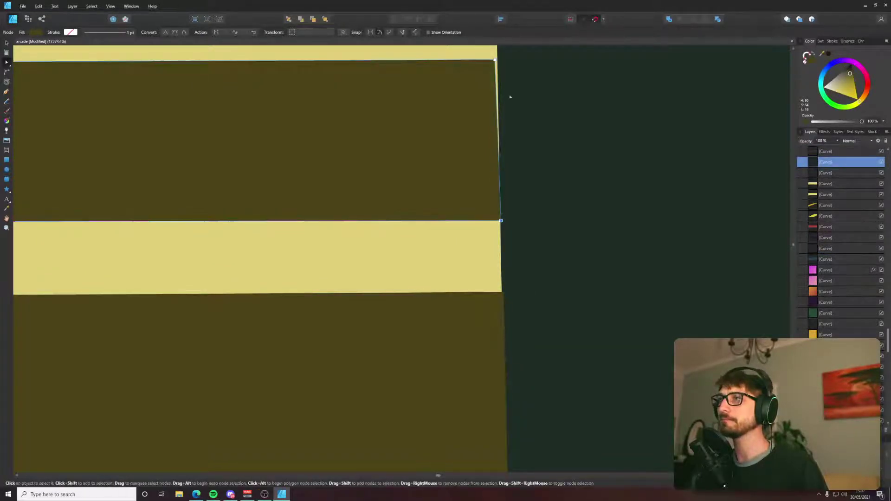
{"action": "left_click_drag", "start_coordinate": [510, 93], "coordinate": [481, 154]}
{"action": "scroll", "coordinate": [481, 155], "scroll_direction": "up", "scroll_amount": 1}
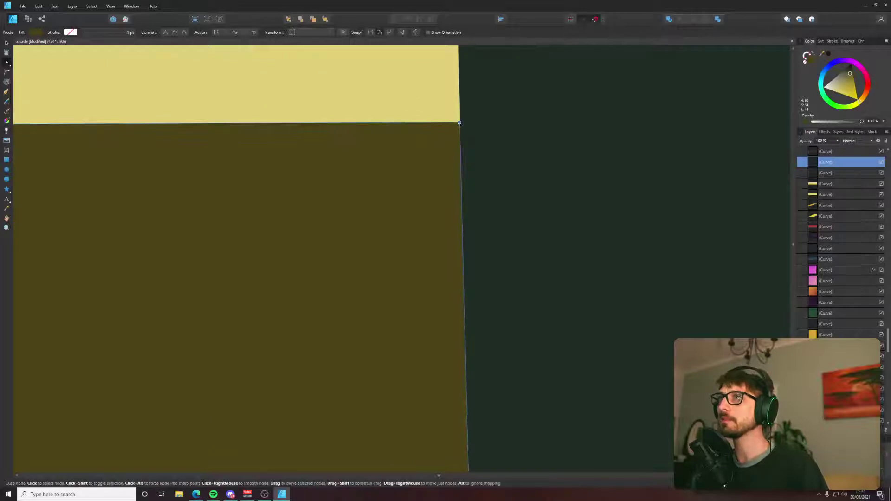
{"action": "scroll", "coordinate": [466, 161], "scroll_direction": "down", "scroll_amount": 5}
{"action": "scroll", "coordinate": [466, 161], "scroll_direction": "up", "scroll_amount": 4}
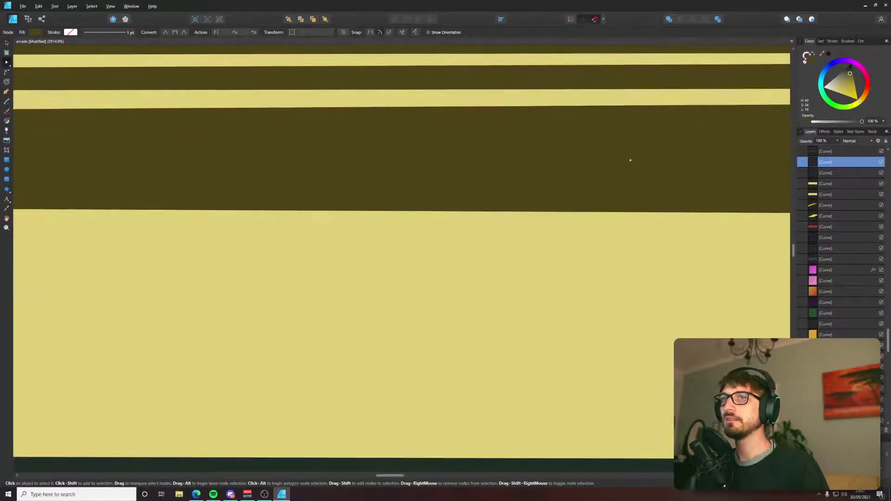
Duplicate the two thin dark stripes together and place the copies just below the thick band.
{"action": "scroll", "coordinate": [351, 129], "scroll_direction": "down", "scroll_amount": 3}
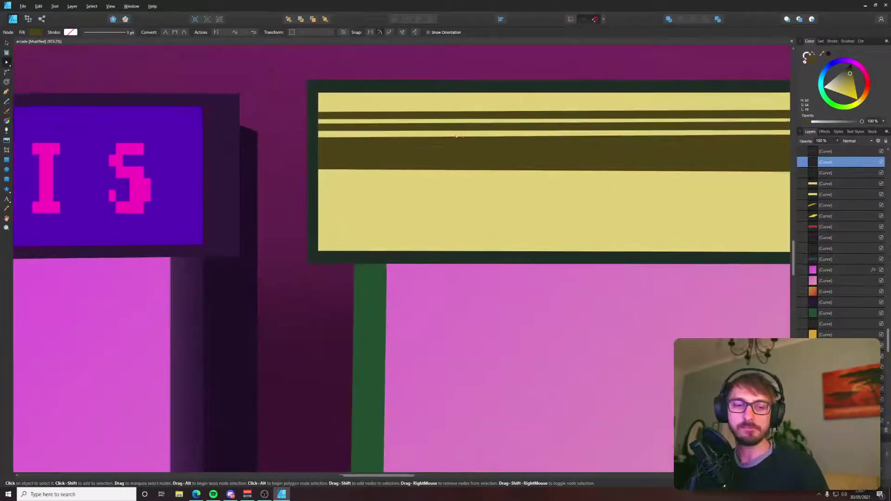
{"action": "scroll", "coordinate": [232, 156], "scroll_direction": "right", "scroll_amount": 4}
{"action": "scroll", "coordinate": [233, 156], "scroll_direction": "down", "scroll_amount": 1}
{"action": "key", "text": "v"}
{"action": "left_click", "coordinate": [326, 135]}
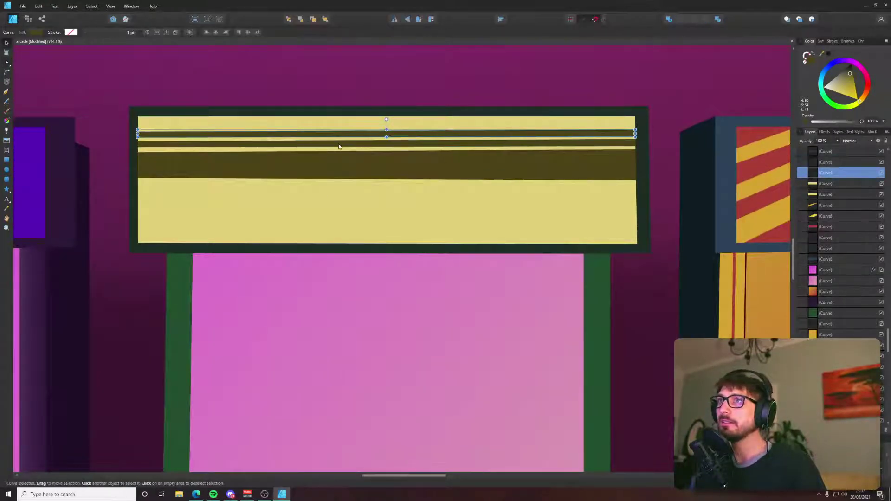
{"action": "left_click", "coordinate": [345, 145], "text": "shift"}
{"action": "left_click", "coordinate": [349, 138], "text": "shift"}
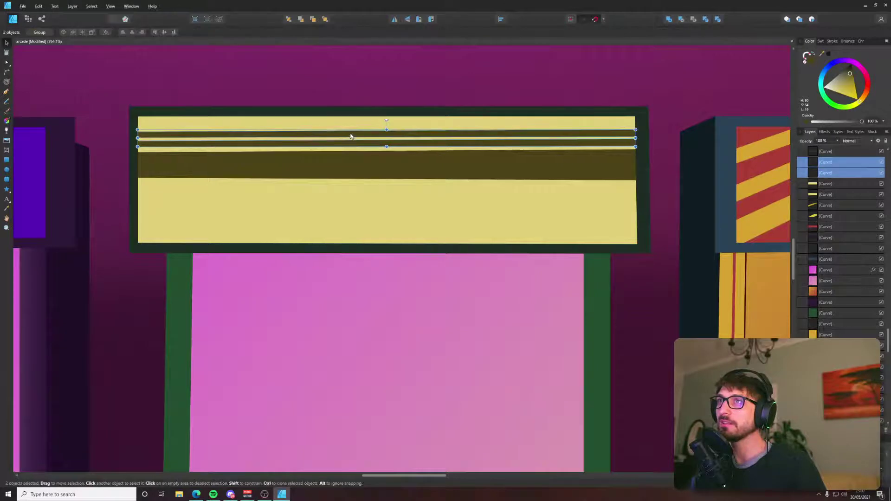
{"action": "left_click_drag", "start_coordinate": [349, 138], "coordinate": [354, 193]}
{"action": "key", "text": "ctrl+j"}
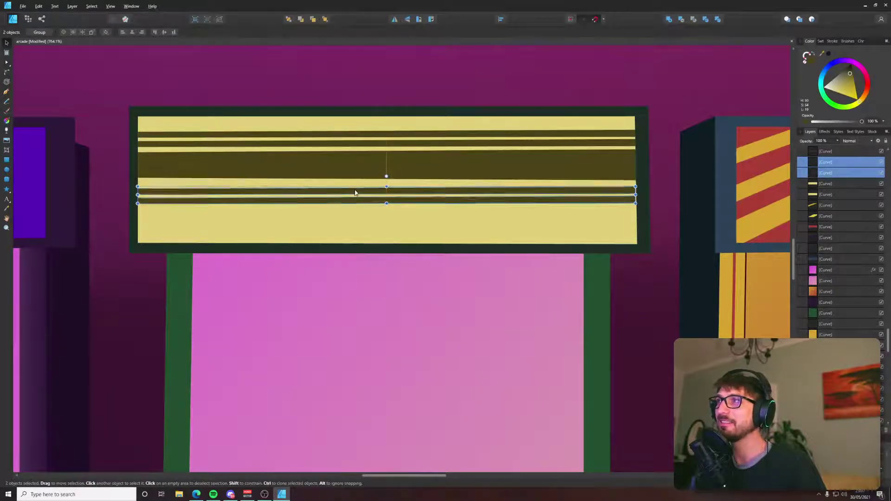
{"action": "key", "text": "Up"}
{"action": "key", "text": "Up"}
{"action": "key", "text": "Up"}
{"action": "scroll", "coordinate": [355, 197], "scroll_direction": "down", "scroll_amount": 3}
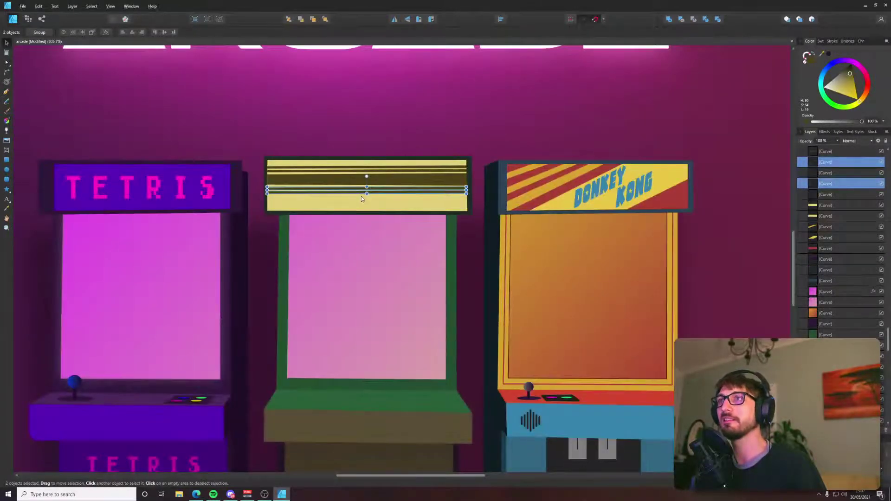
Recheck the Zelda photo and stretch all five dark stripes downward together to fill the yellow panel's height.
{"action": "key", "text": "alt+Tab"}
{"action": "key", "text": "alt+Tab"}
{"action": "scroll", "coordinate": [387, 178], "scroll_direction": "up", "scroll_amount": 4}
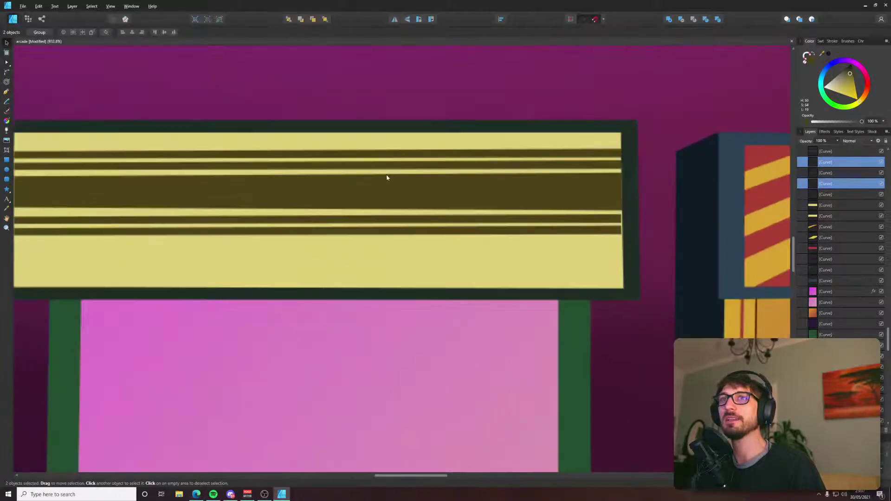
{"action": "left_click", "coordinate": [344, 190], "text": "shift"}
{"action": "left_click", "coordinate": [348, 166], "text": "shift"}
{"action": "left_click", "coordinate": [346, 155], "text": "shift"}
{"action": "left_click_drag", "start_coordinate": [318, 236], "coordinate": [315, 265]}
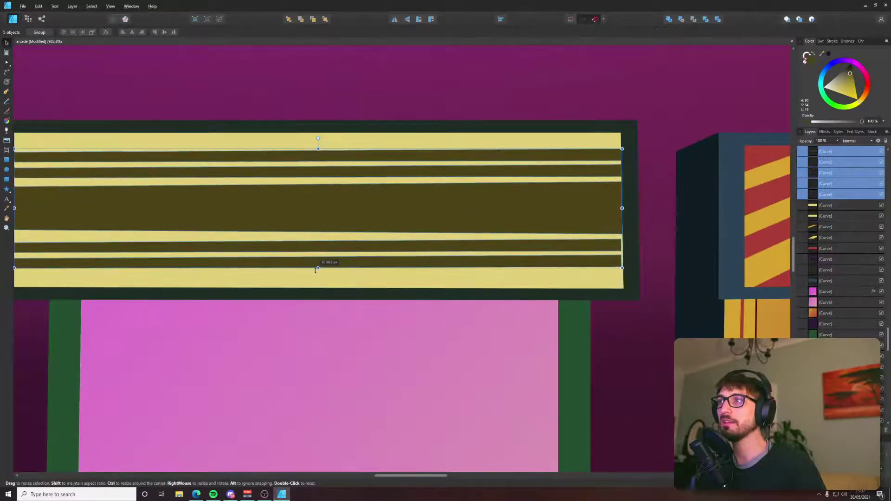
Move the right end nodes of the lower two thin stripes out to the yellow panel's edge.
{"action": "scroll", "coordinate": [567, 185], "scroll_direction": "left", "scroll_amount": 5}
{"action": "scroll", "coordinate": [572, 183], "scroll_direction": "right", "scroll_amount": 8}
{"action": "scroll", "coordinate": [528, 231], "scroll_direction": "up", "scroll_amount": 5}
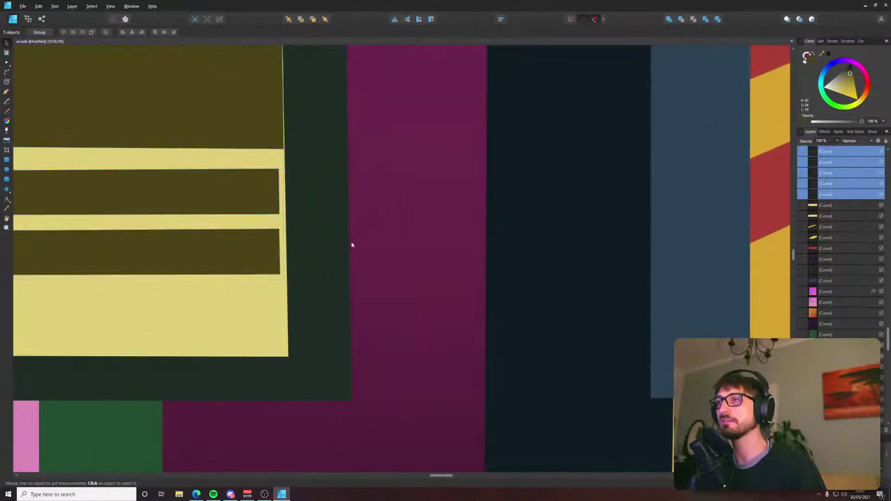
{"action": "left_click", "coordinate": [269, 257]}
{"action": "left_click", "coordinate": [278, 204], "text": "shift"}
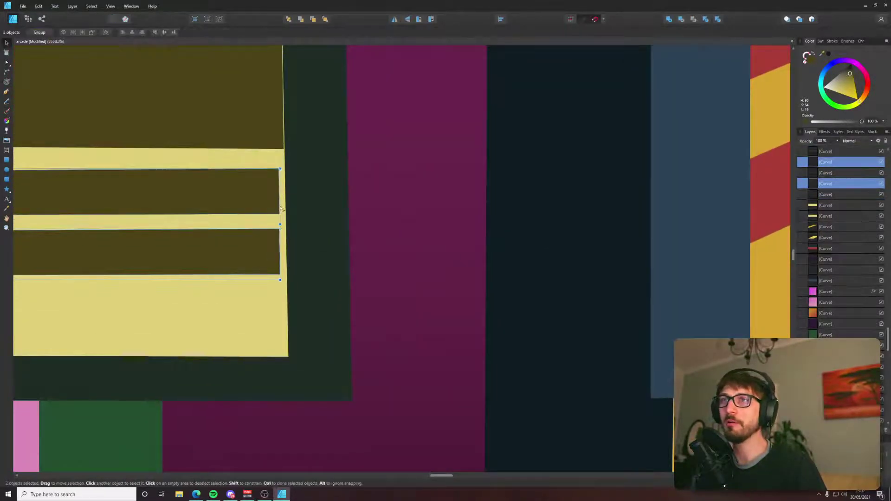
{"action": "key", "text": "a"}
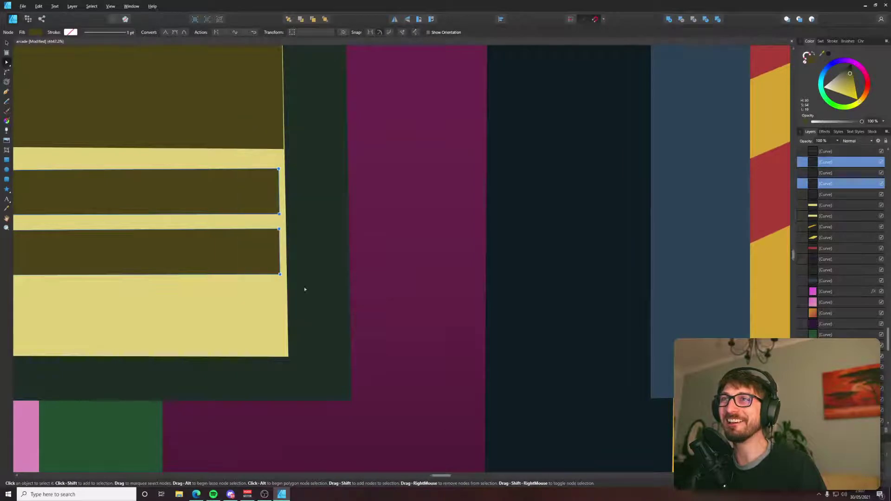
{"action": "scroll", "coordinate": [302, 290], "scroll_direction": "up", "scroll_amount": 3}
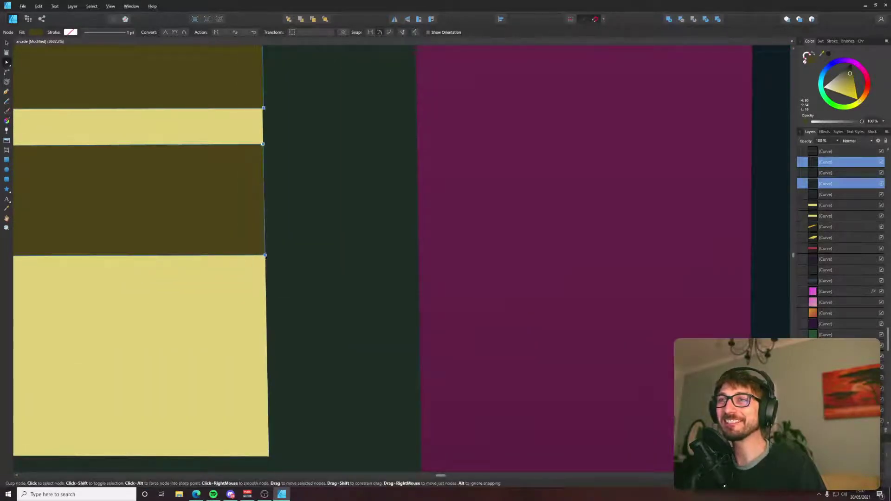
{"action": "left_click_drag", "start_coordinate": [298, 149], "coordinate": [369, 314]}
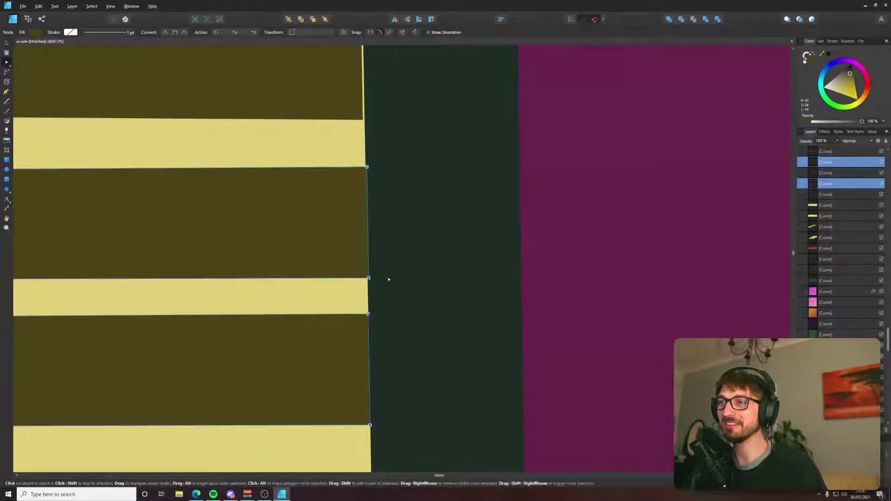
Align the thick band's lower and upper right corner nodes with the yellow panel's slanted edge.
{"action": "scroll", "coordinate": [389, 279], "scroll_direction": "up", "scroll_amount": 1}
{"action": "left_click", "coordinate": [404, 354]}
{"action": "left_click_drag", "start_coordinate": [404, 354], "coordinate": [406, 352]}
{"action": "scroll", "coordinate": [477, 258], "scroll_direction": "down", "scroll_amount": 3}
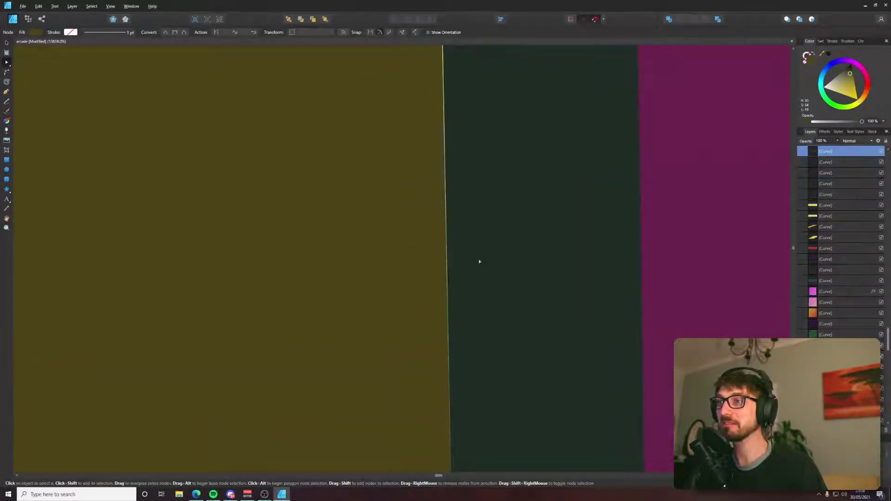
{"action": "scroll", "coordinate": [436, 352], "scroll_direction": "up", "scroll_amount": 2}
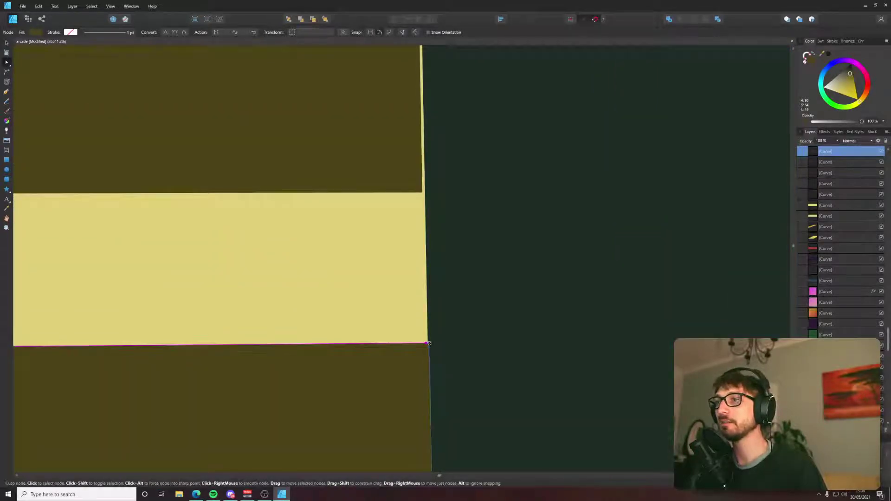
{"action": "left_click_drag", "start_coordinate": [425, 344], "coordinate": [429, 344]}
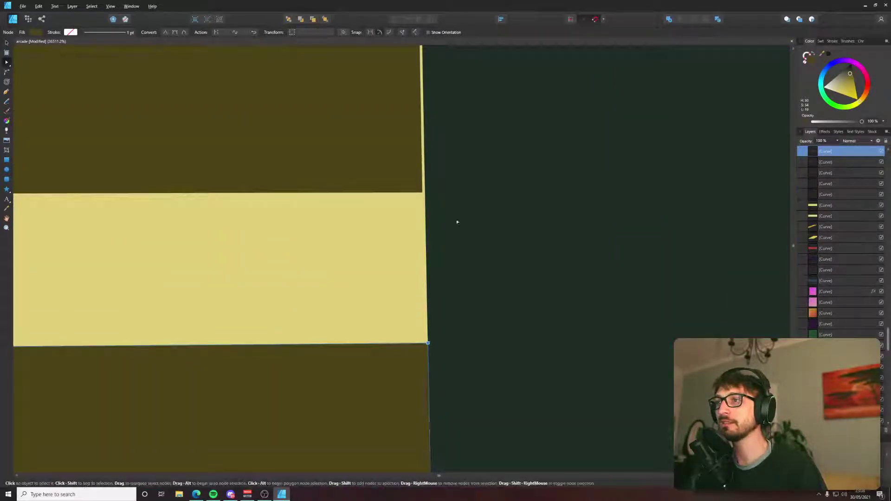
Adjust the lower right corner node of the thin stripe above the thick band to meet the yellow panel's edge.
{"action": "scroll", "coordinate": [458, 221], "scroll_direction": "up", "scroll_amount": 3}
{"action": "left_click", "coordinate": [413, 334]}
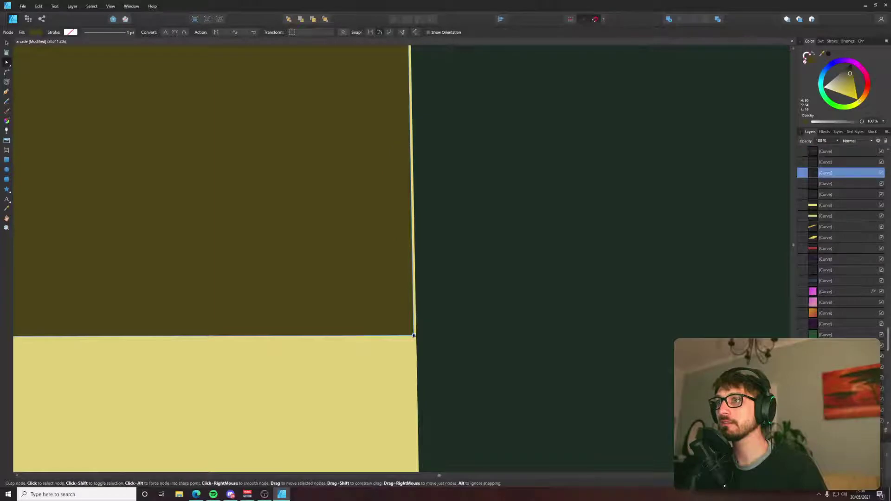
Align the dark stripe's corner node with the edge of the middle cabinet's yellow marquee panel and deselect the stripe.
{"action": "scroll", "coordinate": [430, 355], "scroll_direction": "up", "scroll_amount": 3}
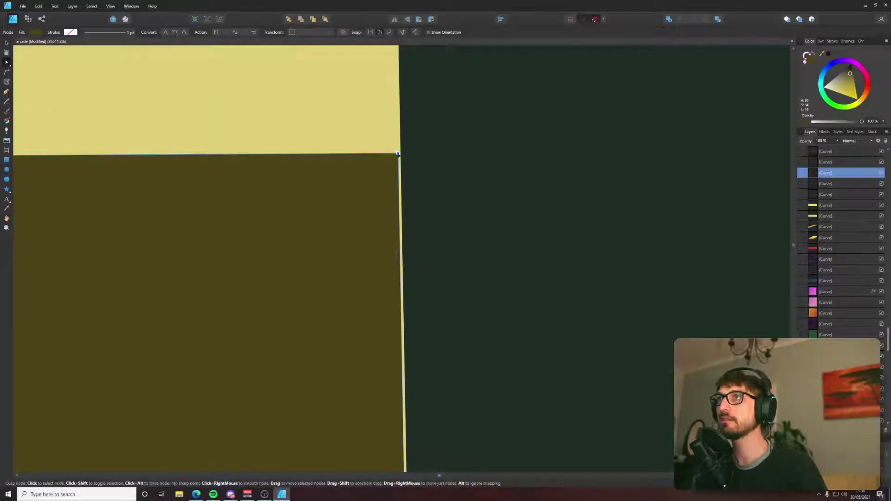
{"action": "left_click_drag", "start_coordinate": [398, 153], "coordinate": [400, 153]}
{"action": "scroll", "coordinate": [427, 299], "scroll_direction": "down", "scroll_amount": 10}
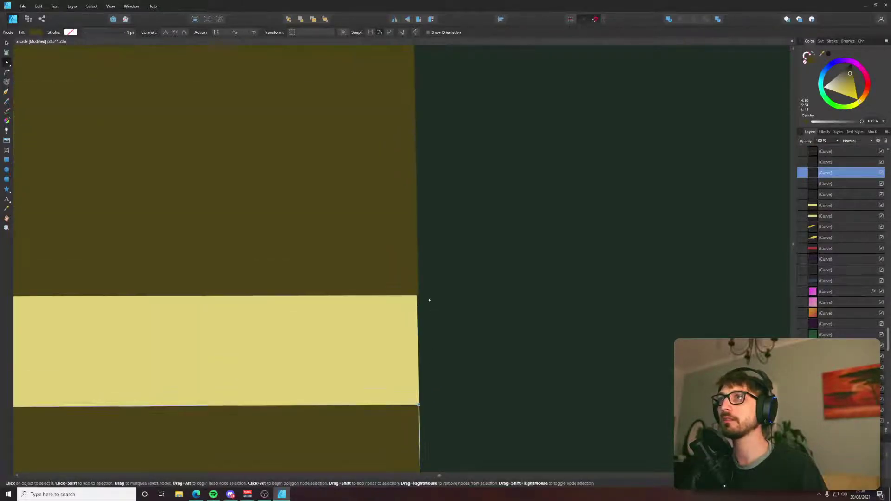
{"action": "scroll", "coordinate": [456, 161], "scroll_direction": "down", "scroll_amount": 6}
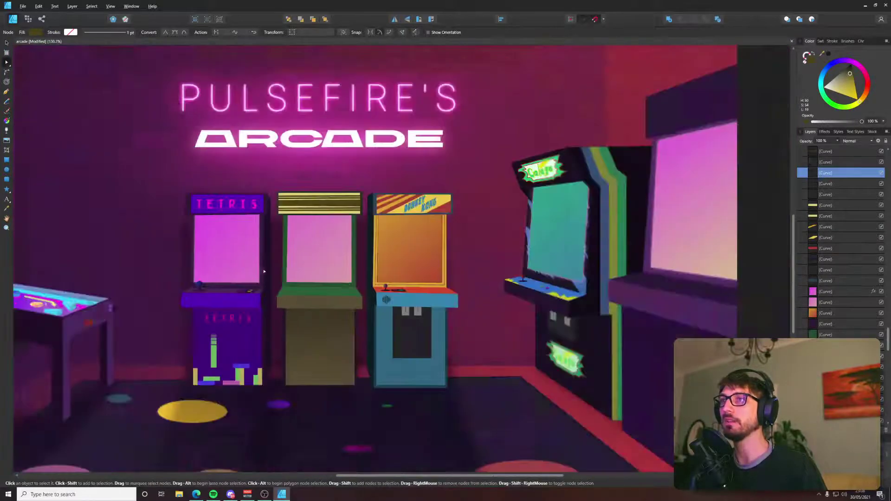
{"action": "left_click", "coordinate": [509, 347]}
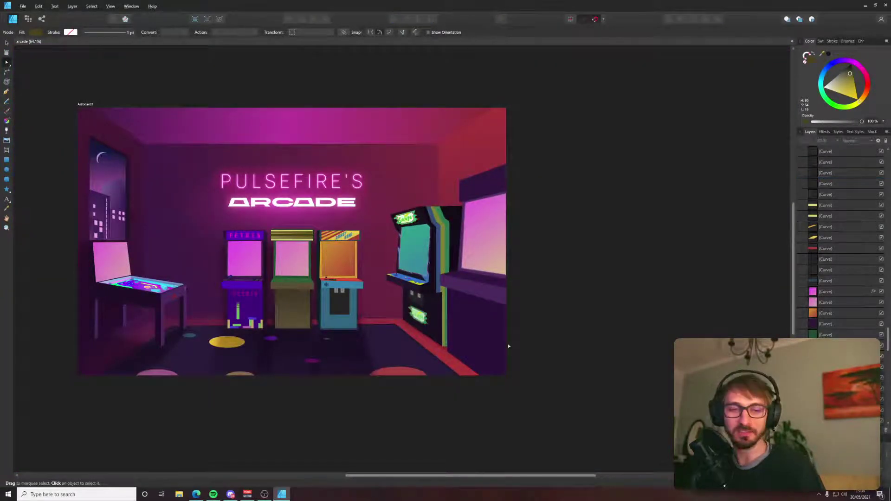
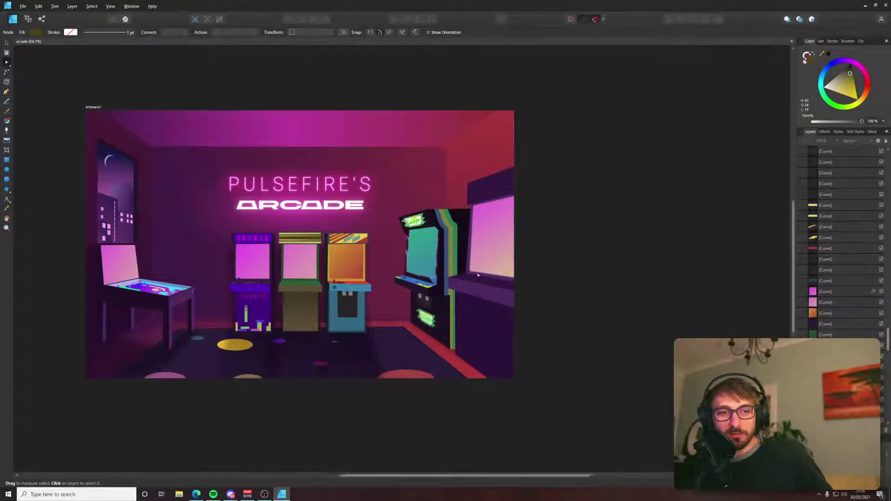
Examine the three small arcade cabinets up close and compare the middle one with the Zelda cabinet photo in the browser.
{"action": "scroll", "coordinate": [442, 173], "scroll_direction": "up", "scroll_amount": 5}
{"action": "scroll", "coordinate": [78, 381], "scroll_direction": "down", "scroll_amount": 5}
{"action": "scroll", "coordinate": [532, 278], "scroll_direction": "up", "scroll_amount": 7}
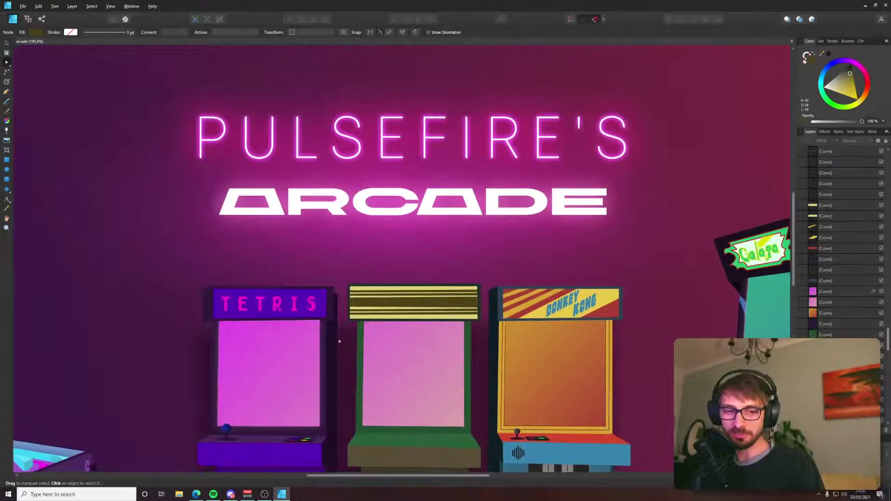
{"action": "scroll", "coordinate": [415, 319], "scroll_direction": "down", "scroll_amount": 3}
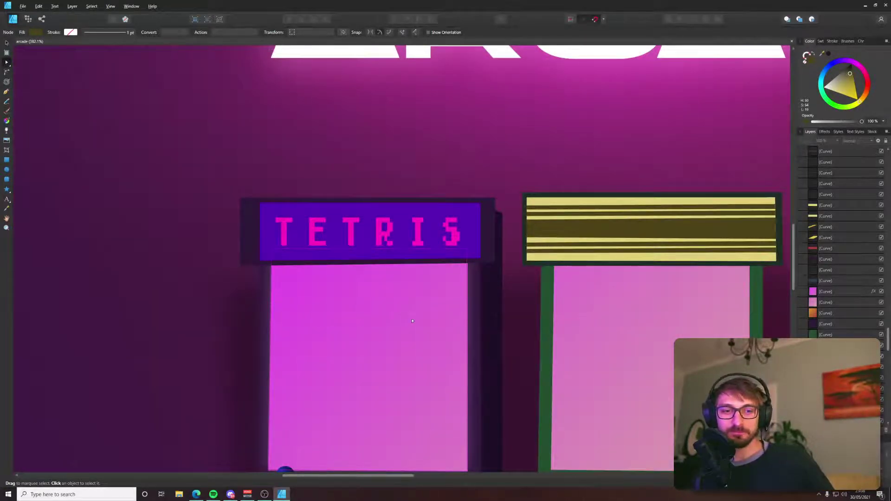
{"action": "scroll", "coordinate": [400, 260], "scroll_direction": "down", "scroll_amount": 3}
{"action": "left_click_drag", "start_coordinate": [393, 244], "coordinate": [266, 263]}
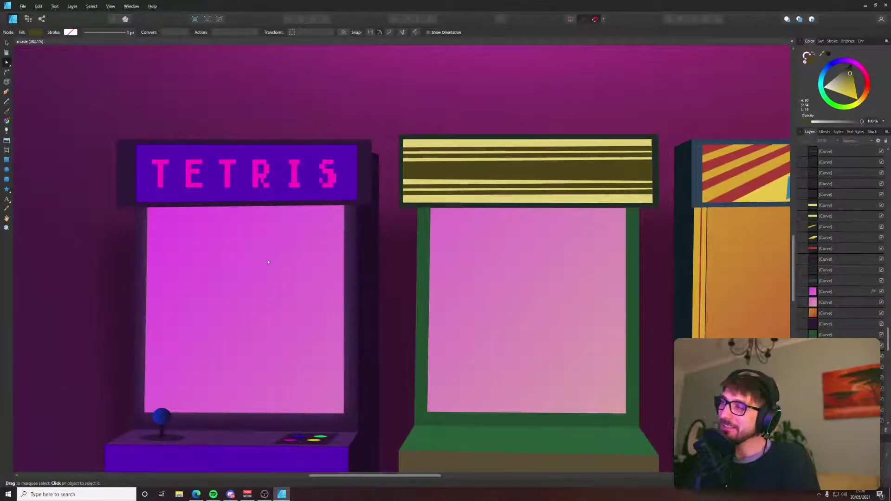
{"action": "left_click_drag", "start_coordinate": [492, 203], "coordinate": [309, 198]}
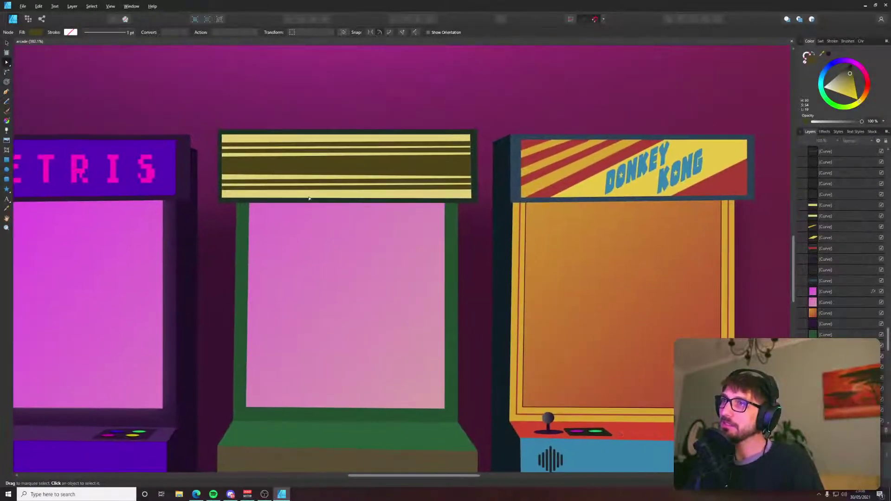
{"action": "key", "text": "alt+Tab"}
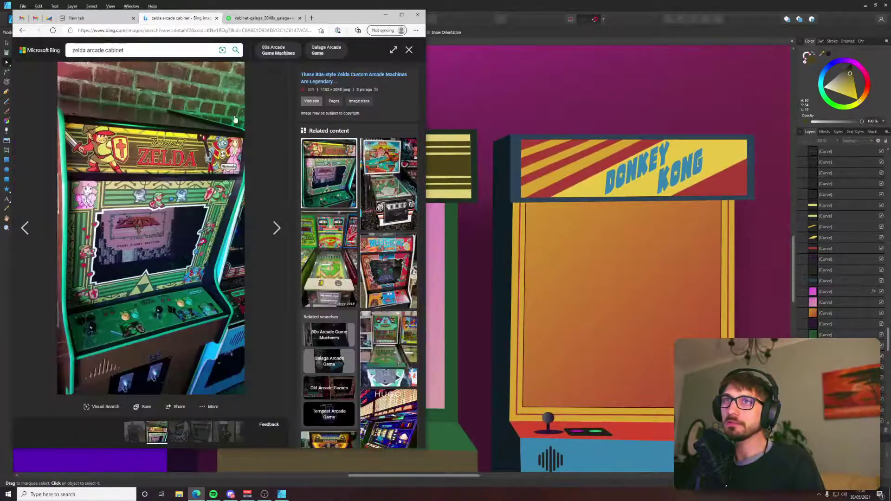
{"action": "key", "text": "alt+Tab"}
Add the art text "zelda" over the wide dark stripe on the middle cabinet's marquee, checking the reference photo for the wording.
{"action": "scroll", "coordinate": [293, 172], "scroll_direction": "up", "scroll_amount": 2}
{"action": "key", "text": "y"}
{"action": "left_click", "coordinate": [289, 163]}
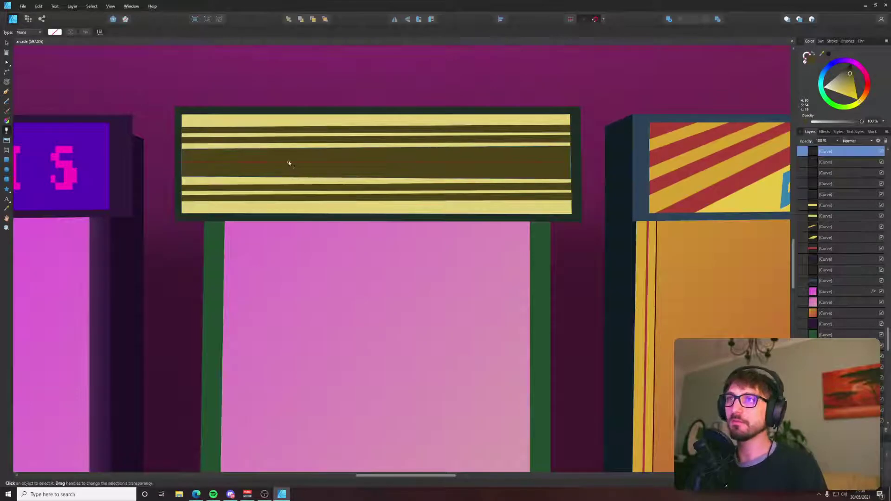
{"action": "key", "text": "t"}
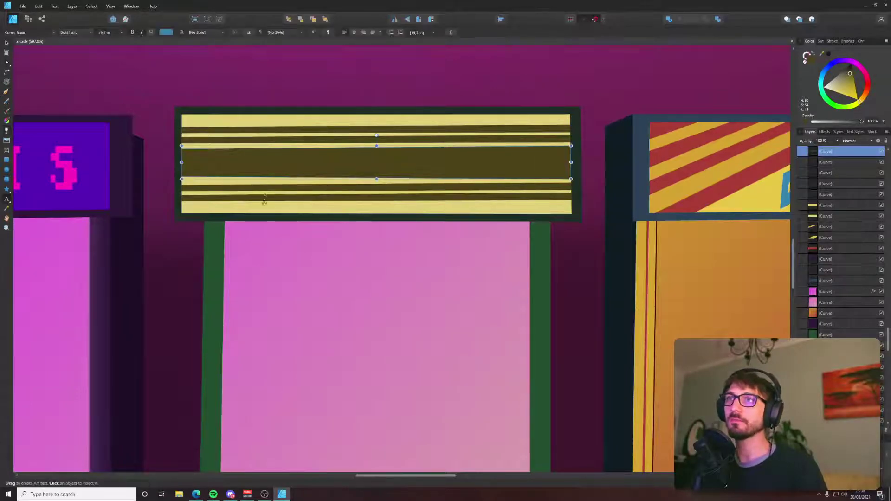
{"action": "left_click", "coordinate": [164, 177]}
{"action": "key", "text": "alt+Tab"}
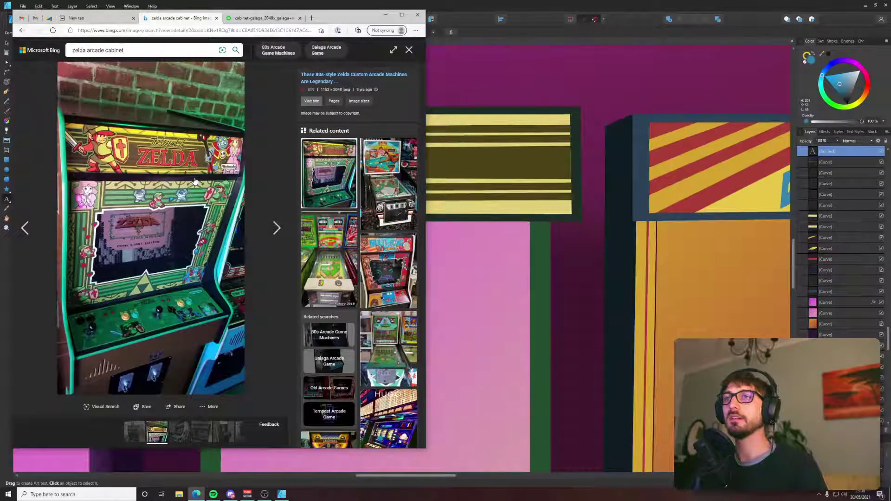
{"action": "key", "text": "alt+Tab"}
{"action": "type", "text": "ZELDA"}
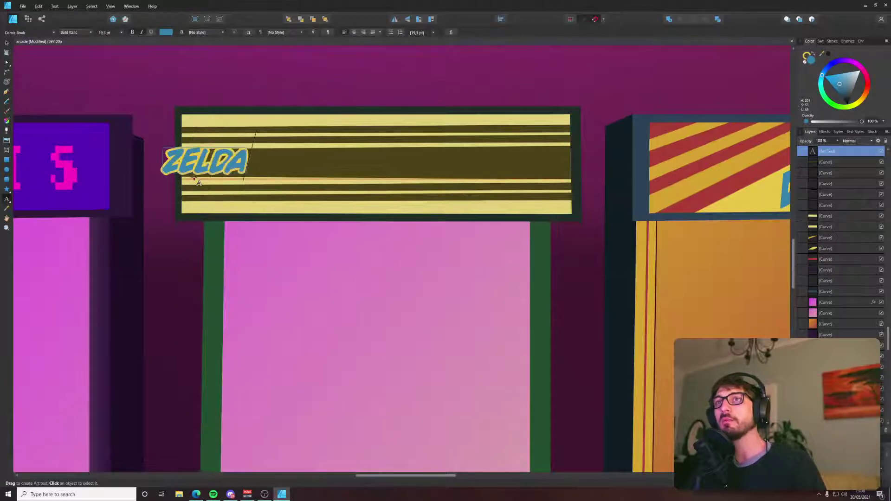
{"action": "left_click", "coordinate": [7, 43]}
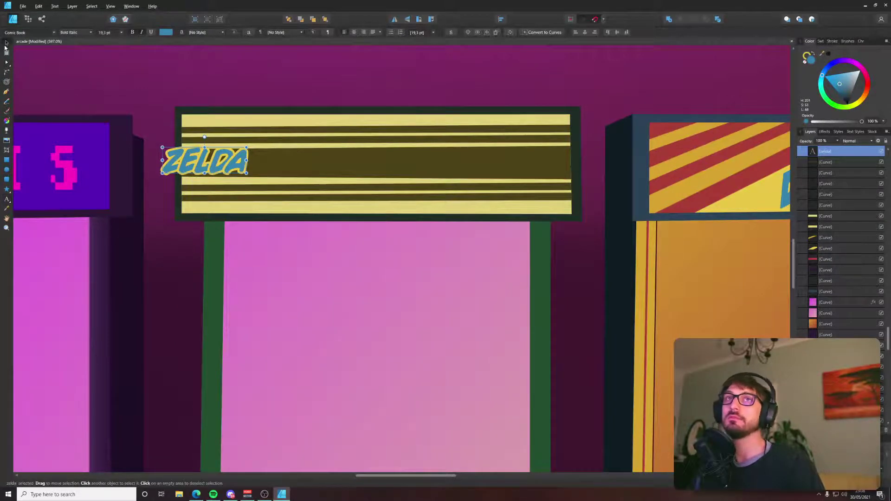
Check the title lettering in the reference photo and set the zelda text's font style to Bold.
{"action": "key", "text": "alt+Tab"}
{"action": "key", "text": "alt+Tab"}
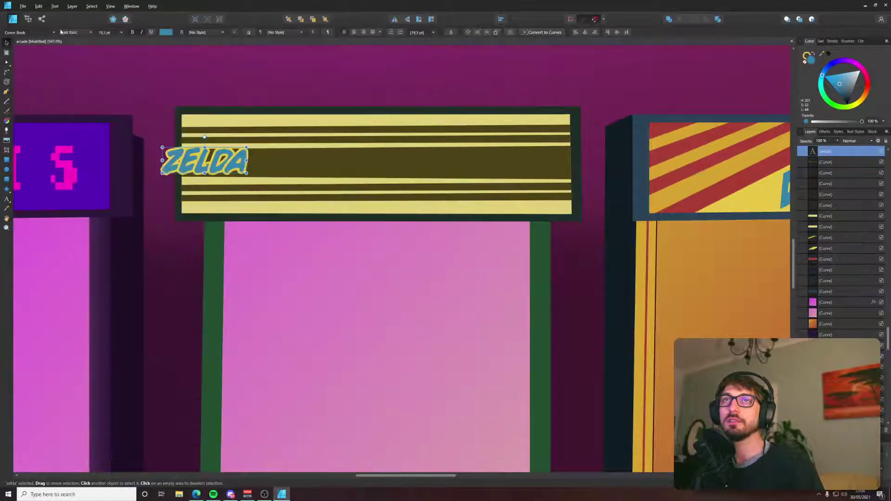
{"action": "left_click", "coordinate": [43, 34]}
{"action": "scroll", "coordinate": [65, 71], "scroll_direction": "up", "scroll_amount": 10}
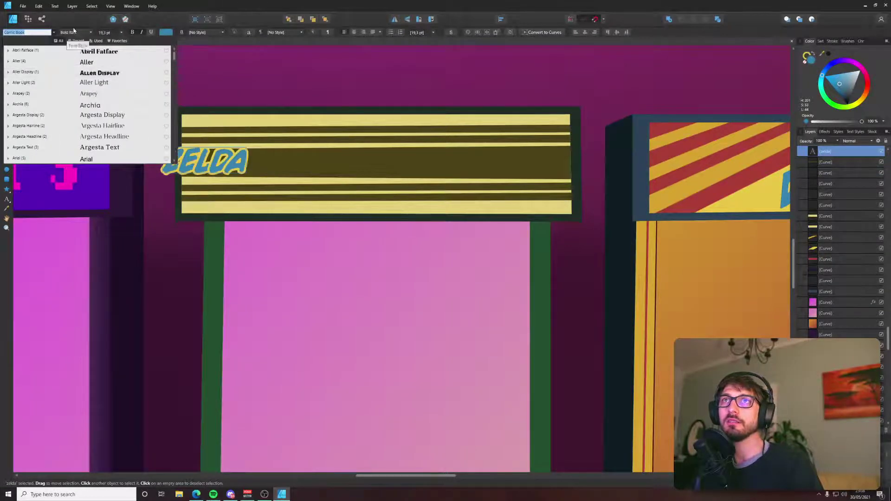
{"action": "left_click", "coordinate": [76, 34]}
{"action": "left_click", "coordinate": [63, 56]}
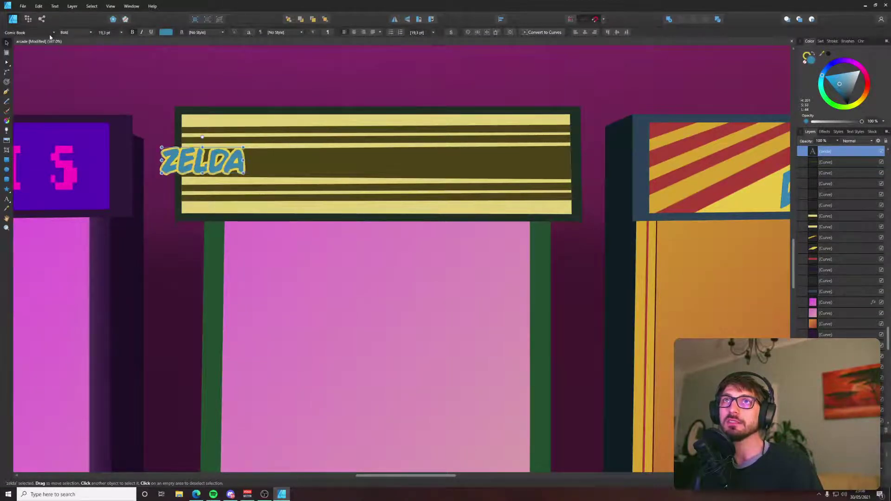
Compare fonts against the reference photo and set the zelda text's font to Aller Display.
{"action": "left_click", "coordinate": [50, 33]}
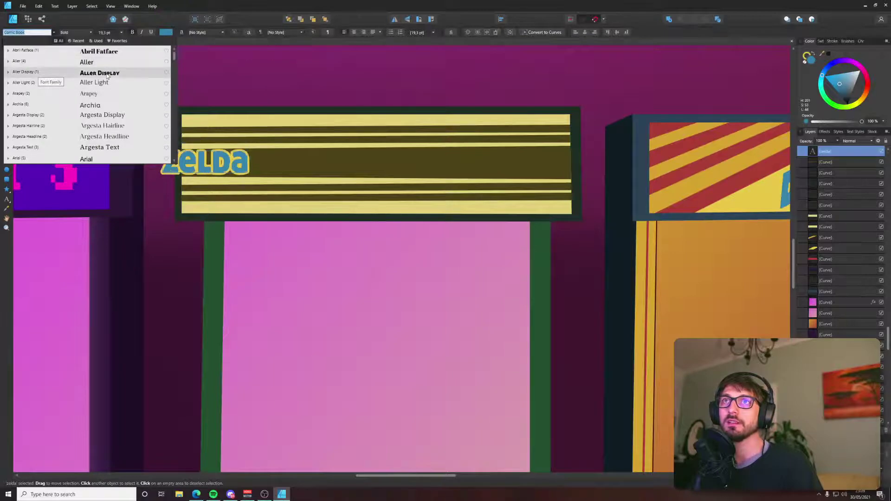
{"action": "key", "text": "alt+Tab"}
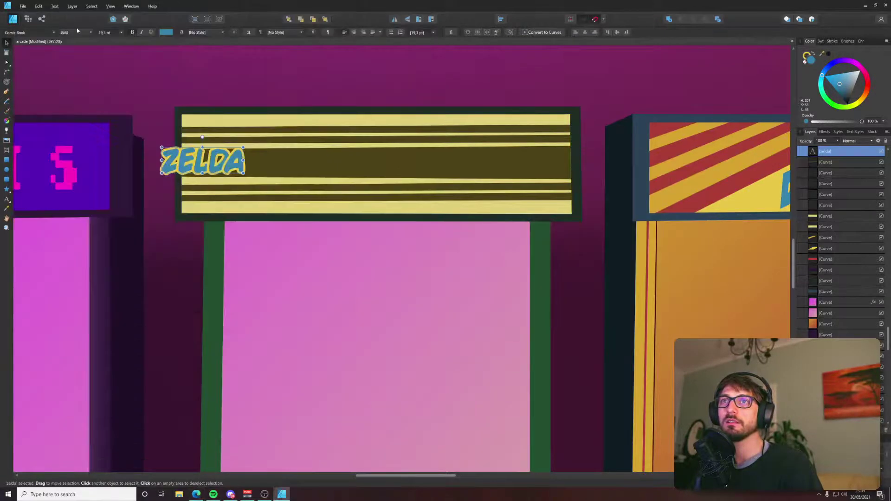
{"action": "left_click", "coordinate": [52, 33]}
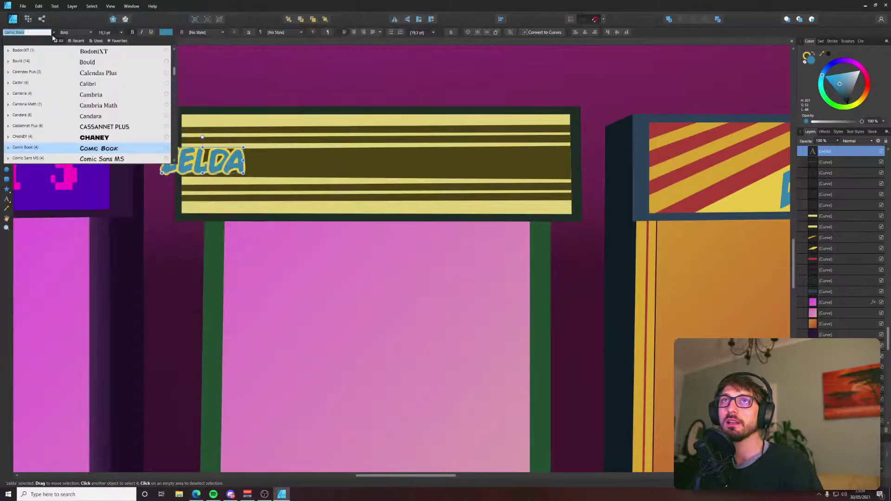
{"action": "scroll", "coordinate": [82, 124], "scroll_direction": "up", "scroll_amount": 5}
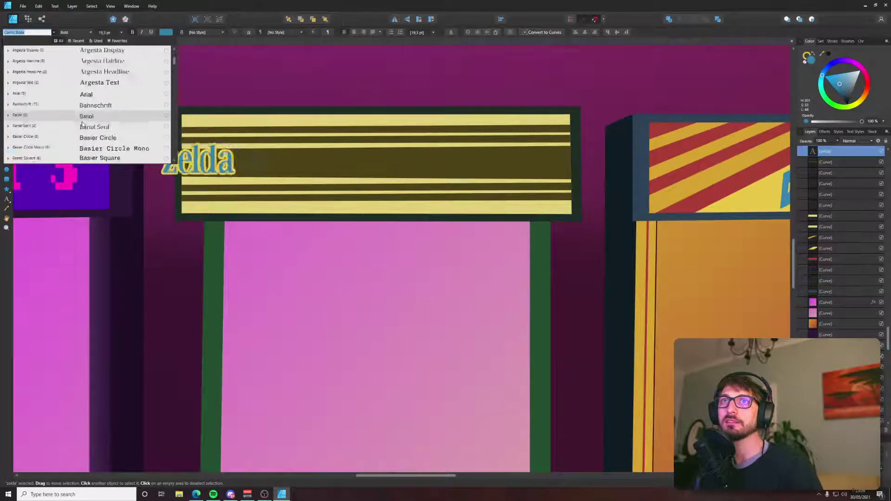
{"action": "scroll", "coordinate": [82, 124], "scroll_direction": "up", "scroll_amount": 3}
{"action": "left_click", "coordinate": [107, 72]}
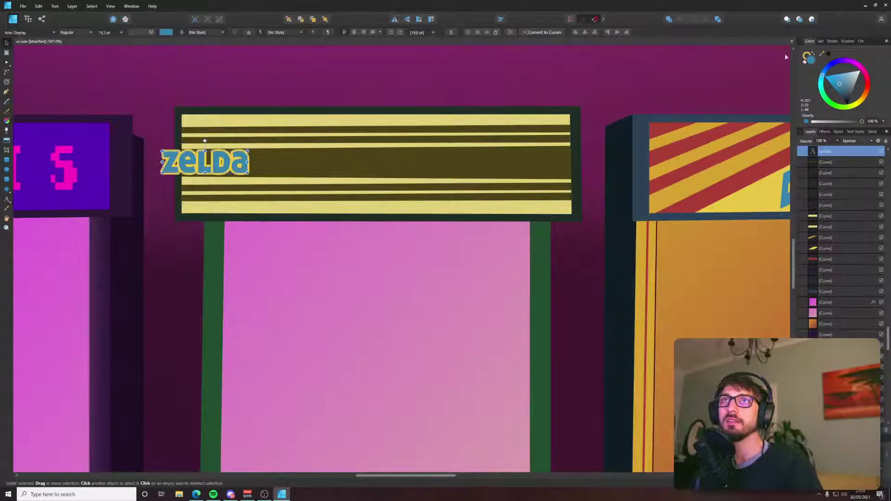
Widen the zelda text's tracking, trying 500 ‰ and settling on 150 ‰, and compare it with the reference photo.
{"action": "left_click", "coordinate": [861, 41]}
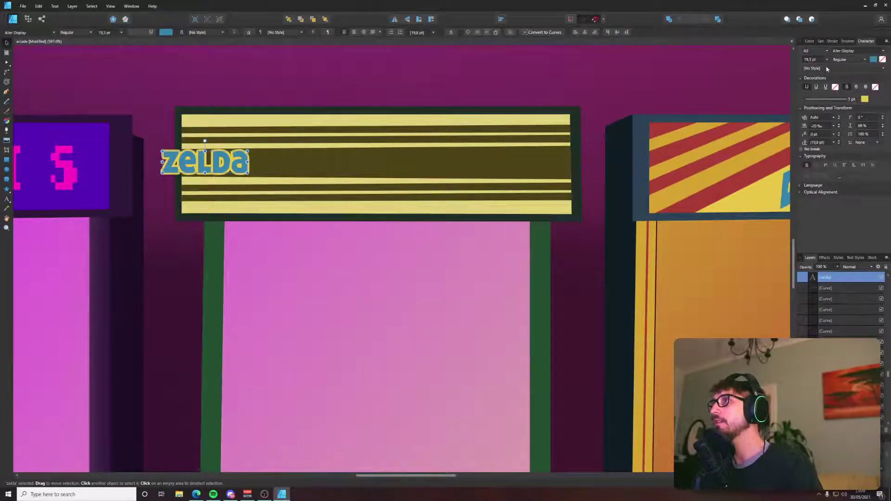
{"action": "left_click", "coordinate": [821, 126]}
{"action": "type", "text": "5"}
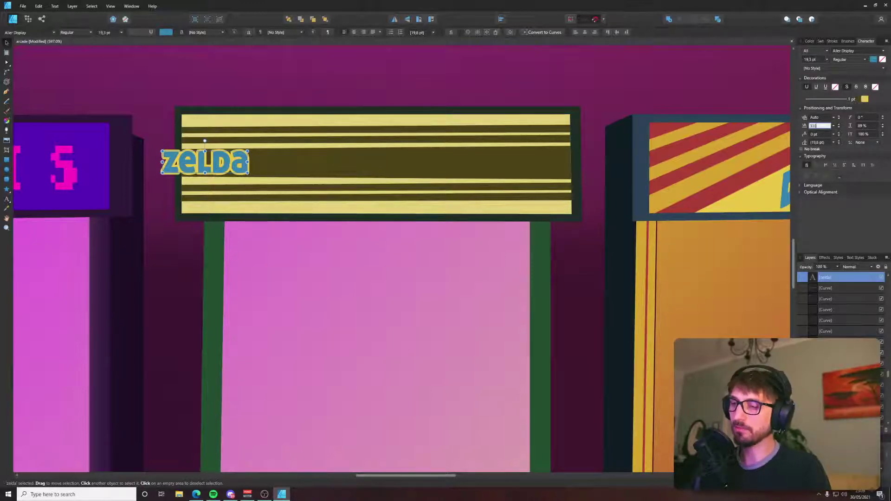
{"action": "type", "text": "00"}
{"action": "key", "text": "Return"}
{"action": "left_click", "coordinate": [821, 126]}
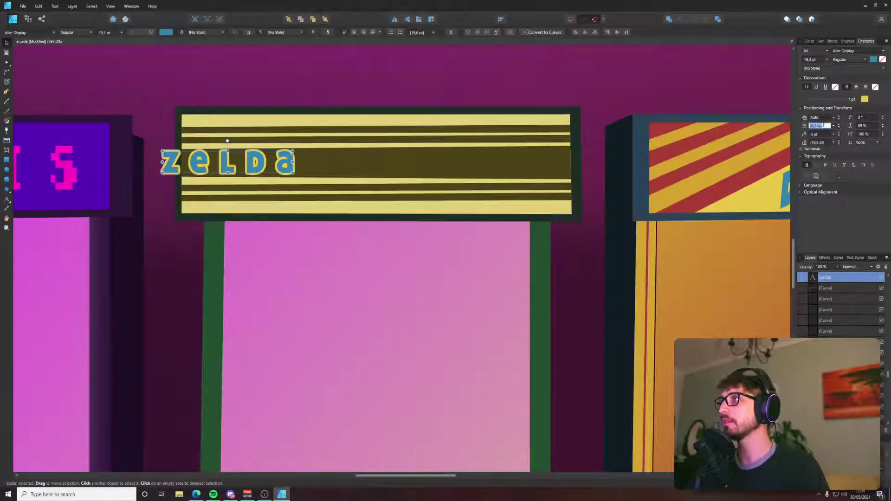
{"action": "type", "text": "150"}
{"action": "key", "text": "Return"}
{"action": "key", "text": "alt+Tab"}
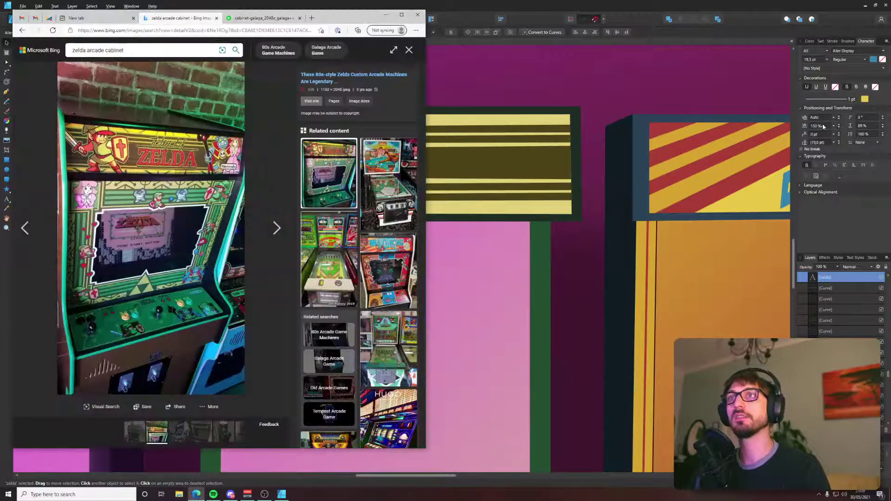
{"action": "key", "text": "alt+Tab"}
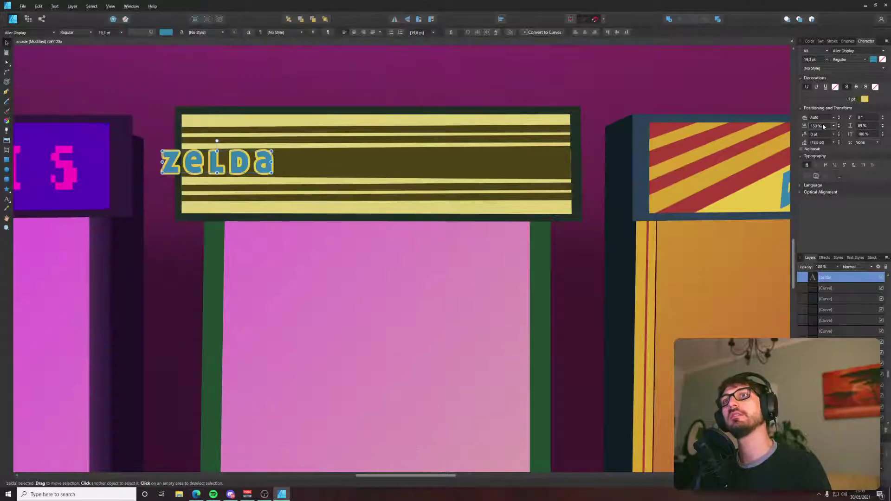
Apply the All Caps typography option to the whole zelda text and finish editing the text.
{"action": "double_click", "coordinate": [255, 160]}
{"action": "key", "text": "ctrl+a"}
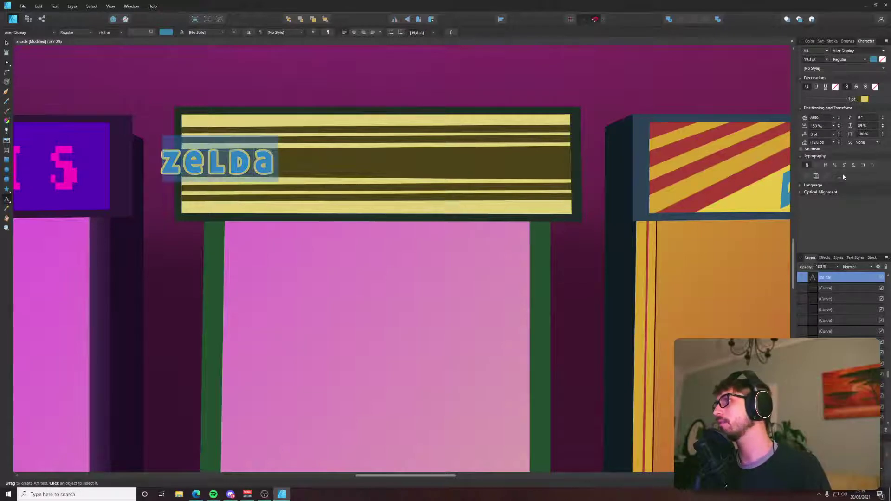
{"action": "left_click", "coordinate": [840, 177]}
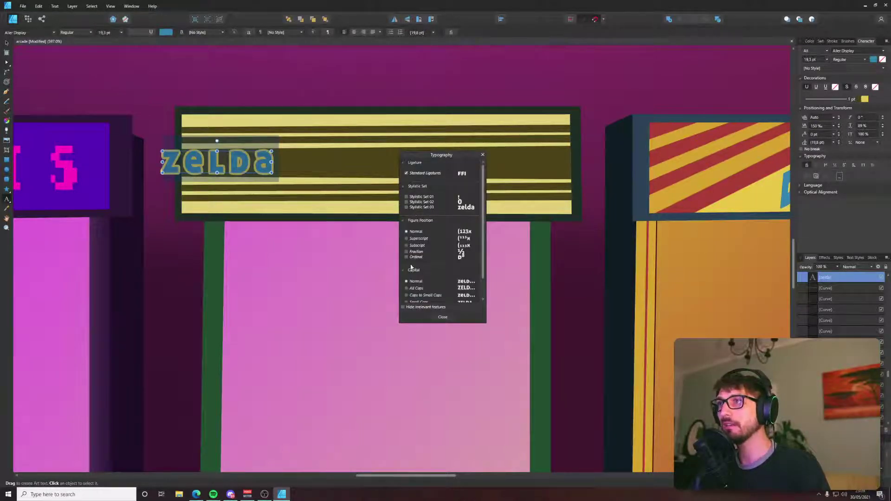
{"action": "left_click", "coordinate": [411, 289]}
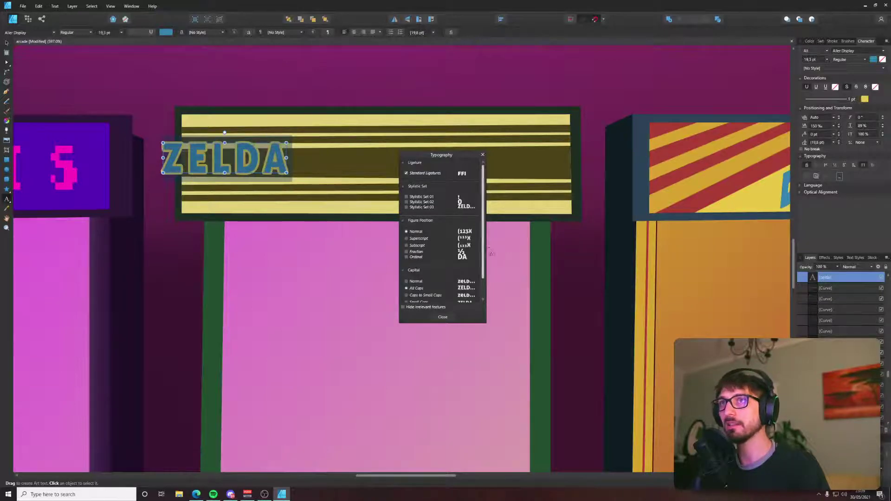
{"action": "left_click", "coordinate": [483, 155]}
{"action": "key", "text": "Escape"}
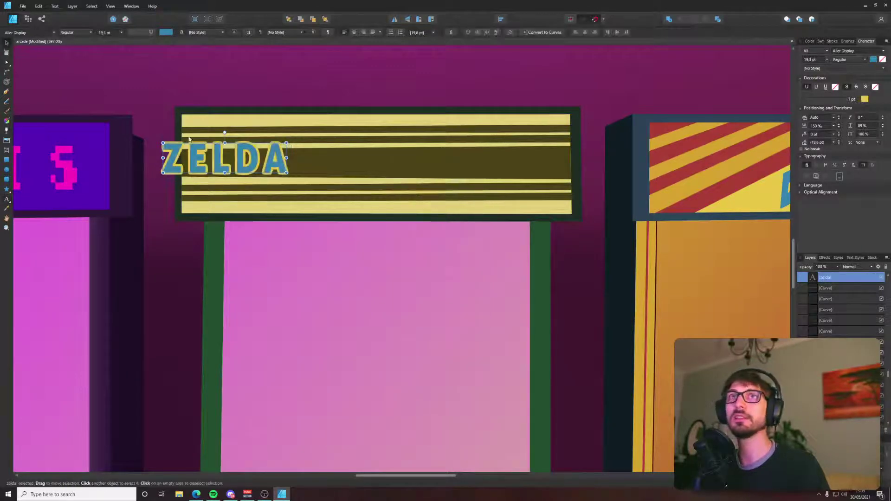
Position the ZELDA title in the middle of the marquee's wide dark stripe, matching its placement to the reference photo.
{"action": "left_click_drag", "start_coordinate": [230, 168], "coordinate": [358, 183]}
{"action": "key", "text": "alt+Tab"}
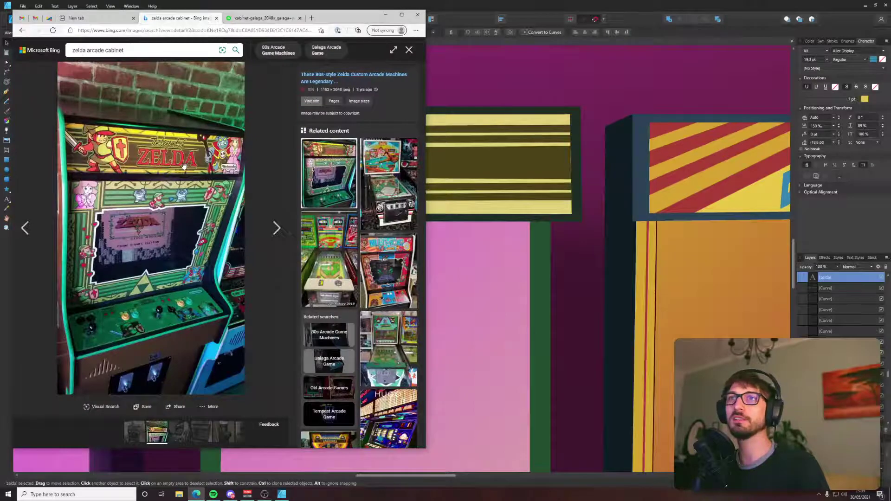
{"action": "key", "text": "alt+Tab"}
{"action": "key", "text": "alt+Tab"}
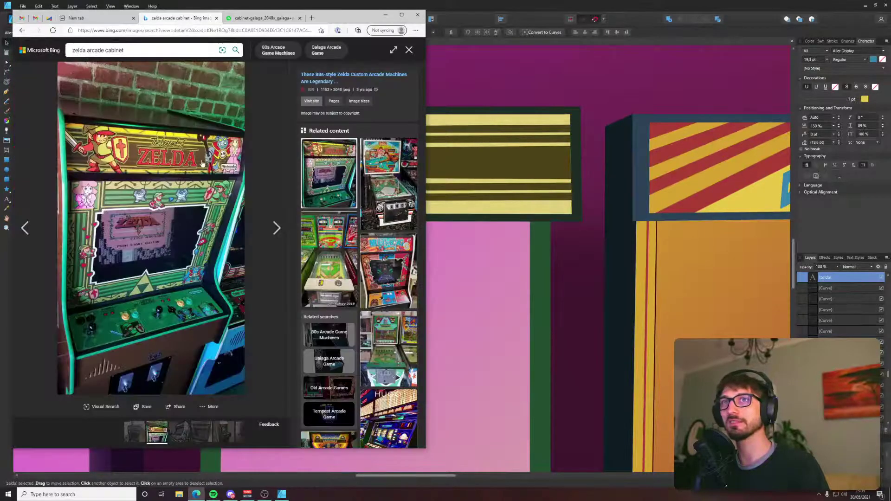
{"action": "key", "text": "alt+Tab"}
{"action": "left_click_drag", "start_coordinate": [411, 176], "coordinate": [430, 172]}
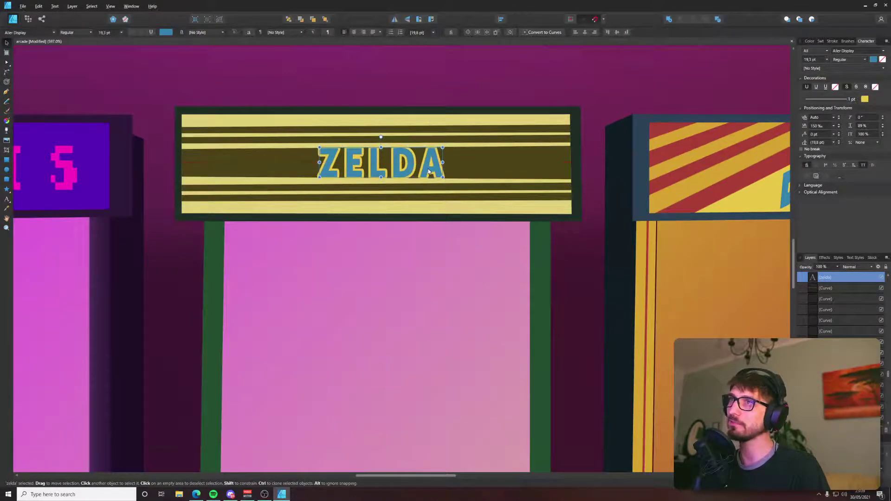
Recolor the ZELDA title's fill from the reference photo, turning the letters red while keeping the yellow outline.
{"action": "key", "text": "alt+Tab"}
{"action": "key", "text": "alt+Tab"}
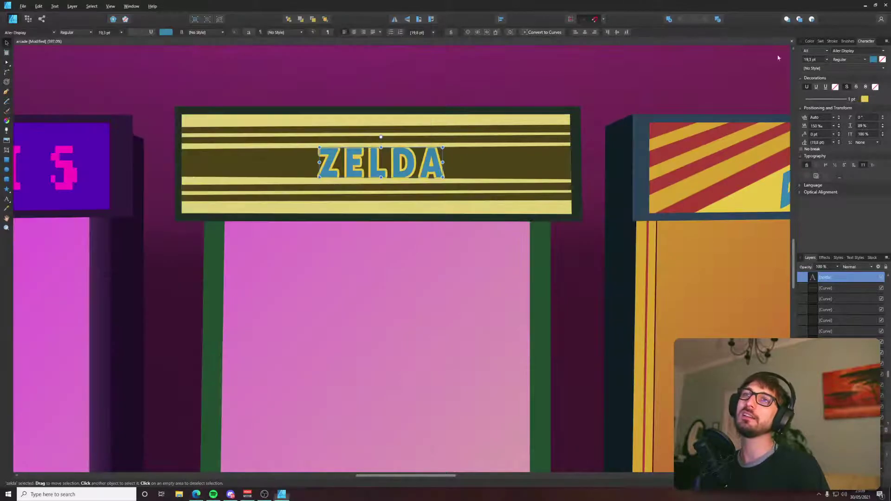
{"action": "left_click", "coordinate": [813, 42]}
{"action": "left_click", "coordinate": [810, 60]}
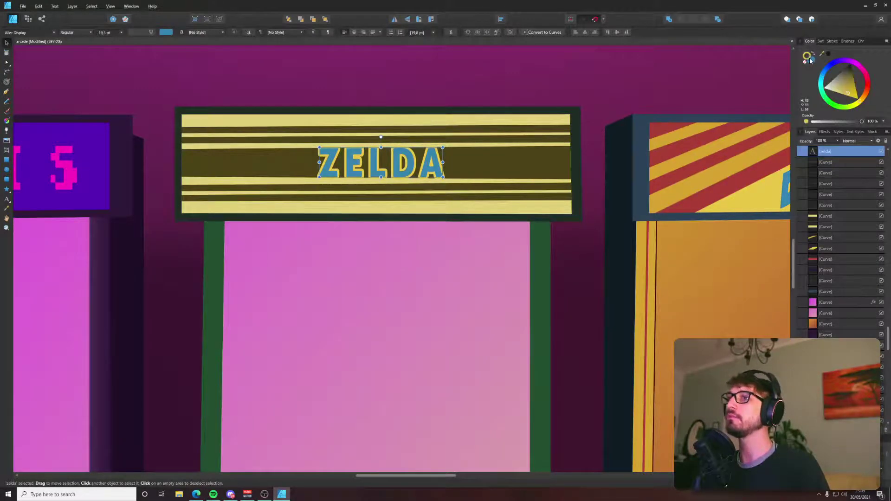
{"action": "key", "text": "alt+Tab"}
{"action": "key", "text": "alt+Tab"}
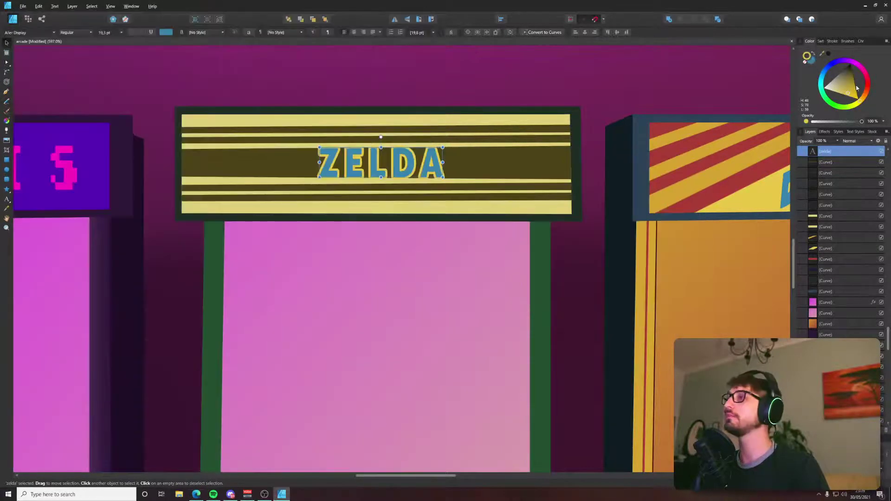
{"action": "key", "text": "x"}
{"action": "left_click_drag", "start_coordinate": [866, 95], "coordinate": [869, 85]}
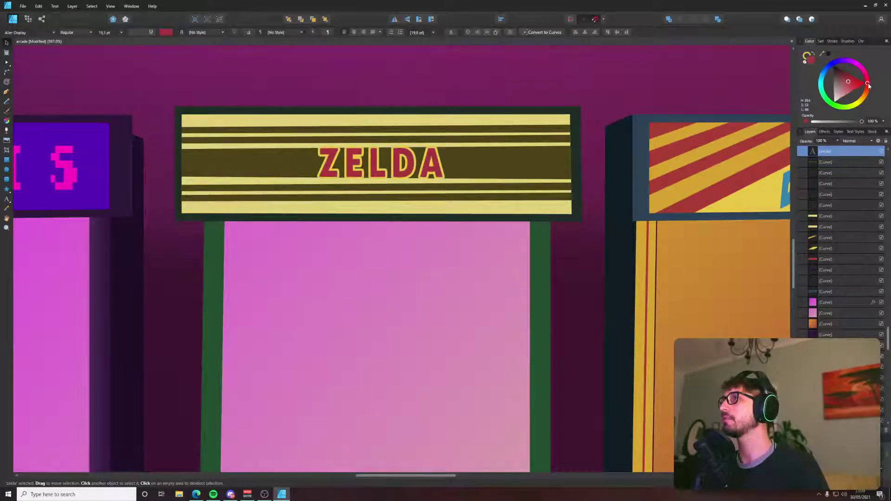
Compare the ZELDA title with the reference photo and set its font to Abril Fatface.
{"action": "scroll", "coordinate": [505, 169], "scroll_direction": "down", "scroll_amount": 5}
{"action": "key", "text": "alt+Tab"}
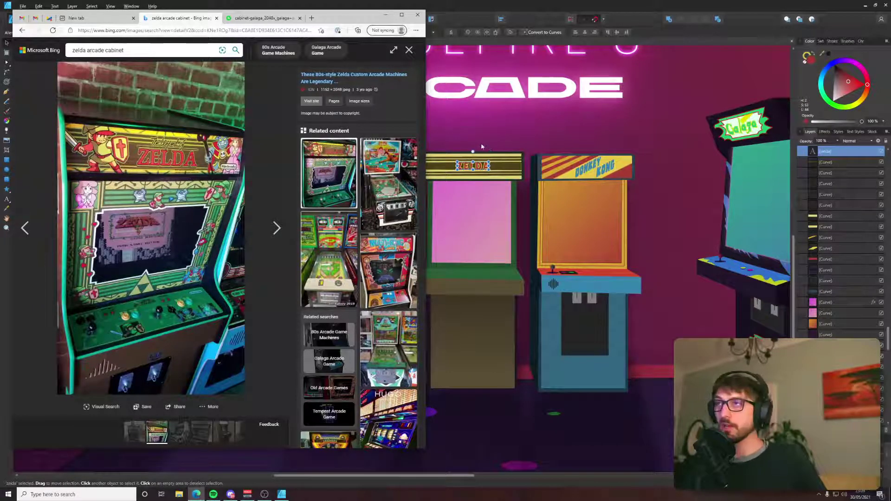
{"action": "left_click", "coordinate": [485, 165]}
{"action": "scroll", "coordinate": [484, 165], "scroll_direction": "up", "scroll_amount": 5}
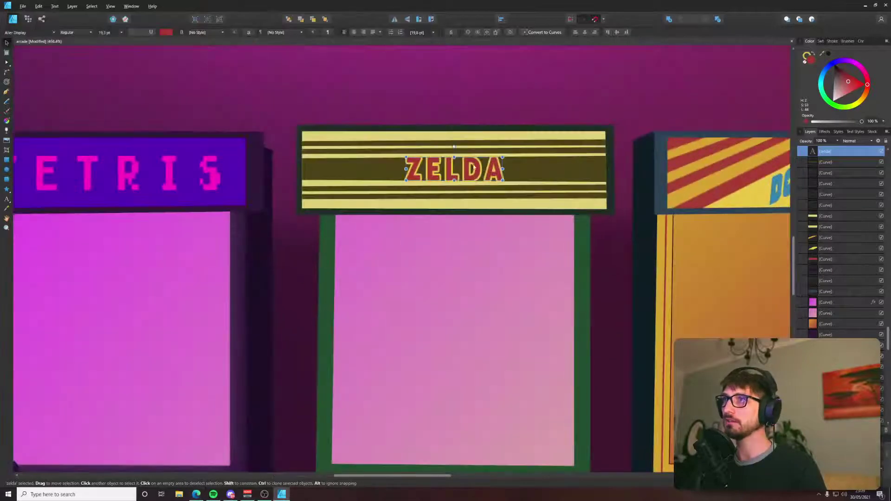
{"action": "left_click", "coordinate": [54, 34]}
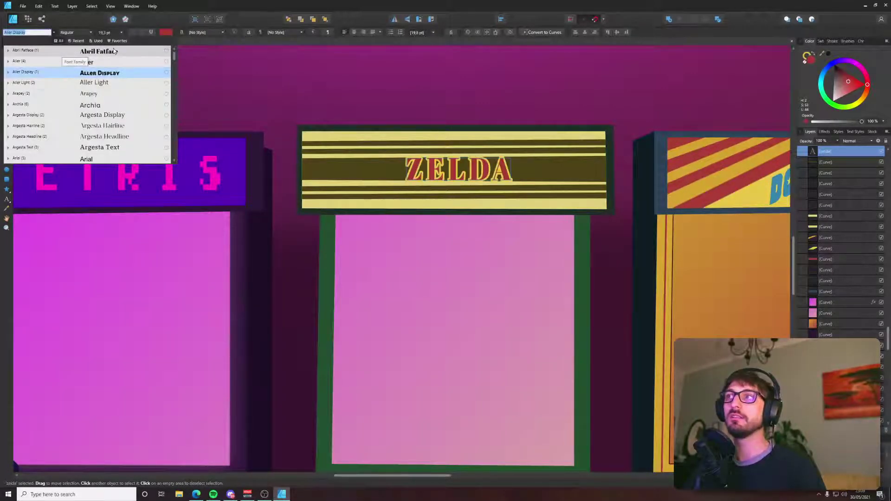
{"action": "key", "text": "alt+Tab"}
{"action": "key", "text": "alt+Tab"}
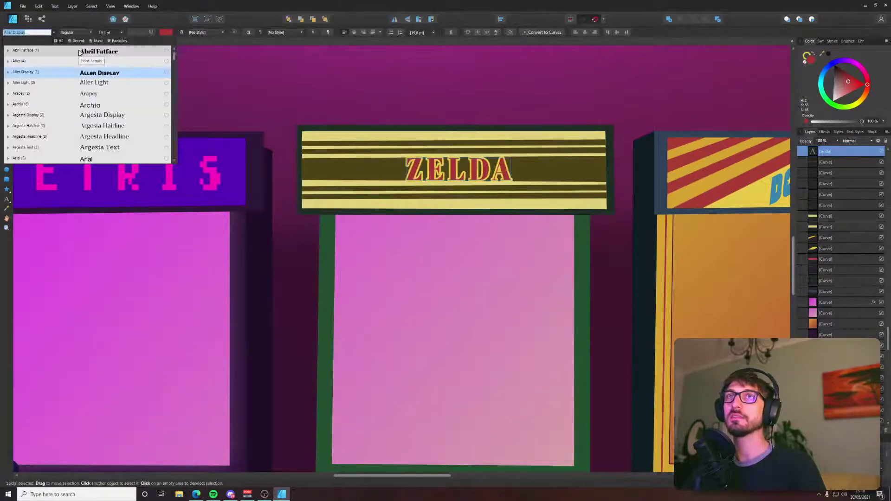
{"action": "left_click", "coordinate": [78, 53]}
Enlarge the ZELDA title to about 23.1 pt, shift it slightly down on the marquee, and compare it with the reference photo.
{"action": "scroll", "coordinate": [427, 146], "scroll_direction": "up", "scroll_amount": 2}
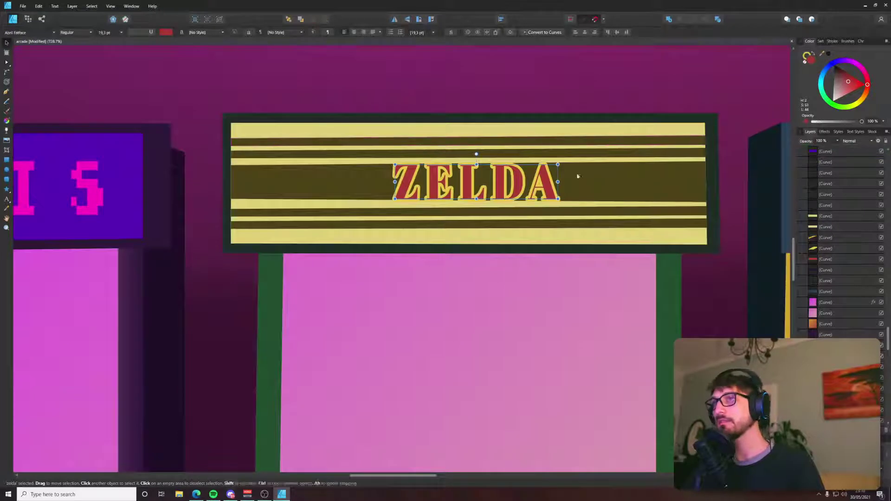
{"action": "left_click_drag", "start_coordinate": [558, 199], "coordinate": [590, 206]}
{"action": "key", "text": "alt+Tab"}
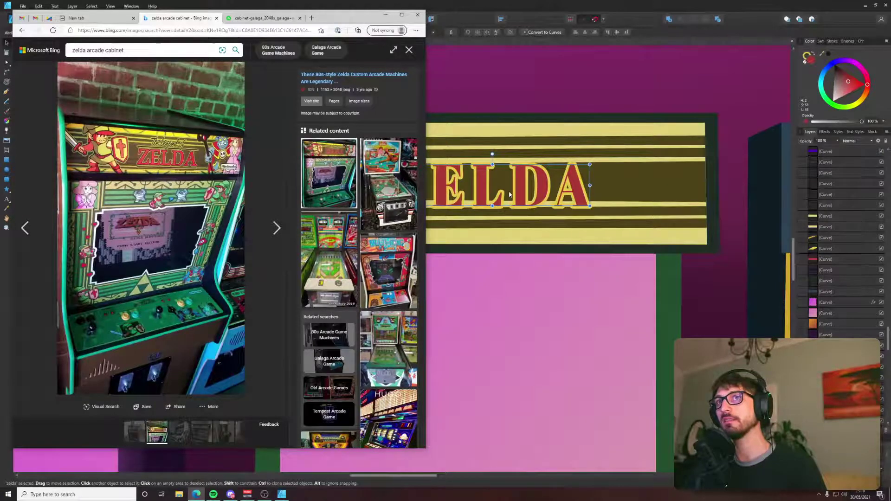
{"action": "key", "text": "alt+Tab"}
{"action": "left_click_drag", "start_coordinate": [512, 192], "coordinate": [506, 198]}
{"action": "key", "text": "alt+Tab"}
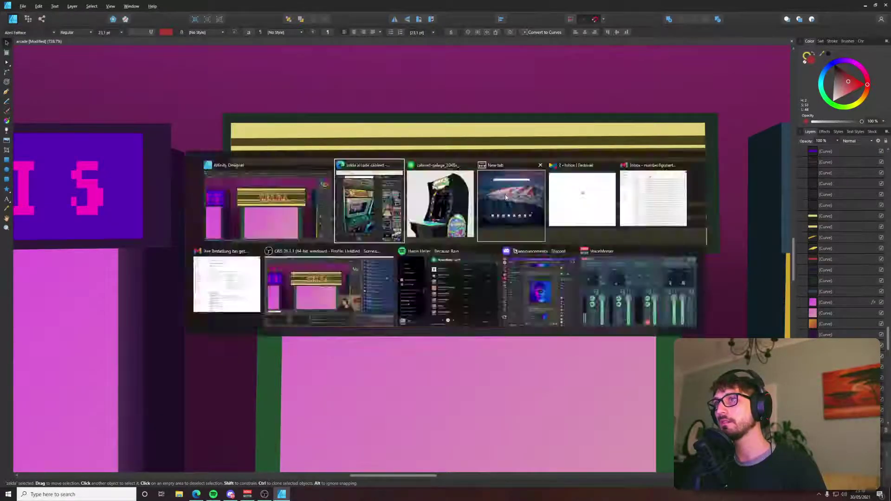
{"action": "key", "text": "alt+Tab"}
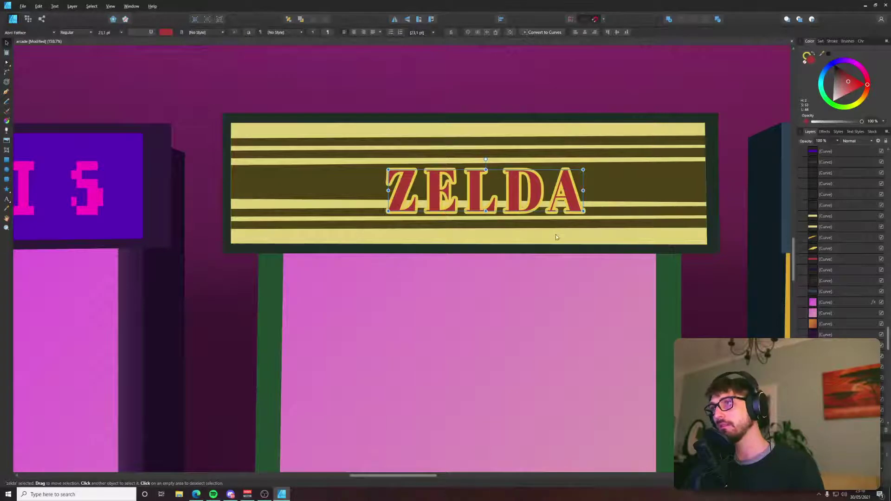
Apply the marquee's pale yellow to the ZELDA title's outline and enlarge the title across the lower stripes.
{"action": "key", "text": "x"}
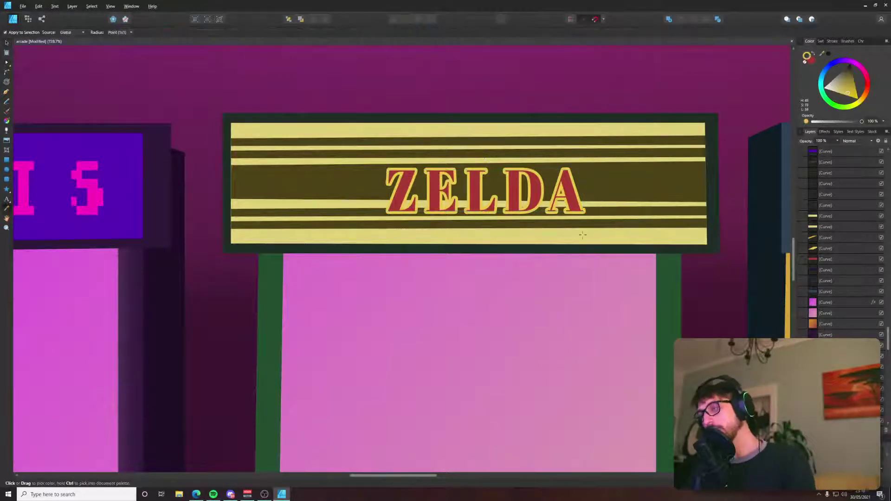
{"action": "left_click_drag", "start_coordinate": [584, 211], "coordinate": [629, 223]}
{"action": "key", "text": "alt+Tab"}
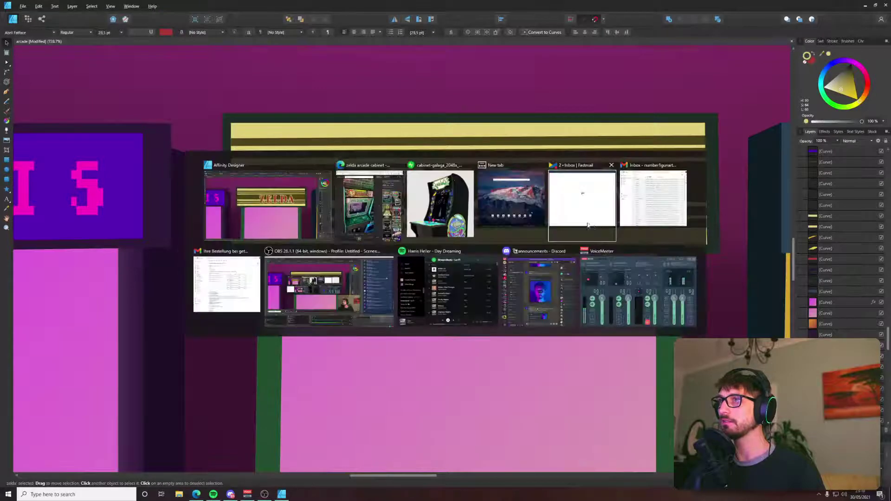
{"action": "key", "text": "alt+Tab"}
Delete the two thin dark stripes below the marquee's wide dark stripe.
{"action": "left_click", "coordinate": [351, 222]}
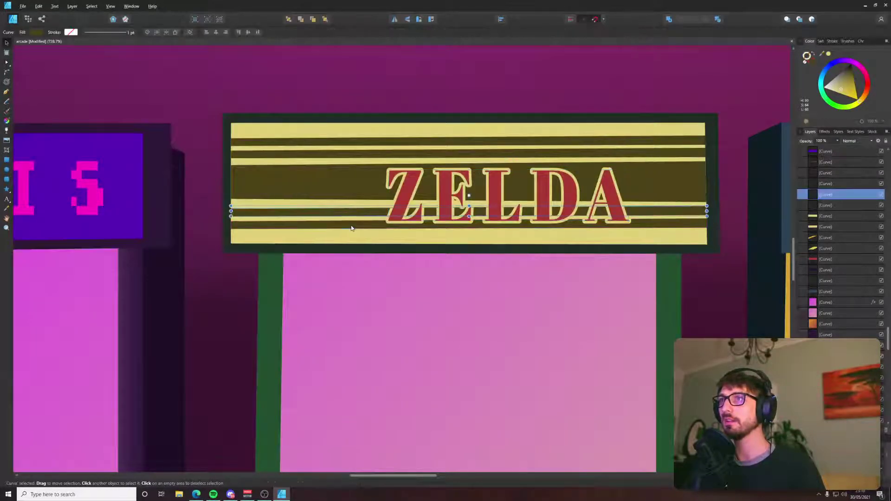
{"action": "left_click", "coordinate": [351, 219], "text": "shift"}
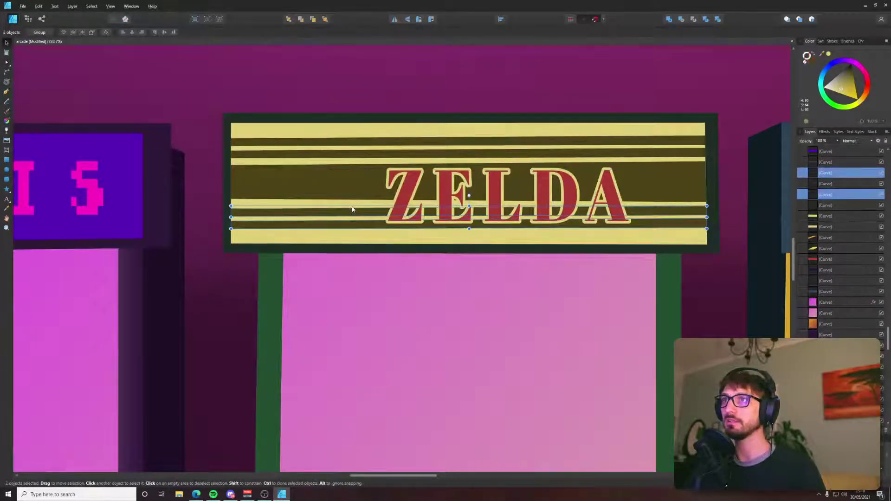
{"action": "left_click_drag", "start_coordinate": [352, 209], "coordinate": [353, 149]}
Thicken the marquee's wide dark stripe by moving its two lower corner nodes down.
{"action": "key", "text": "a"}
{"action": "left_click", "coordinate": [325, 183]}
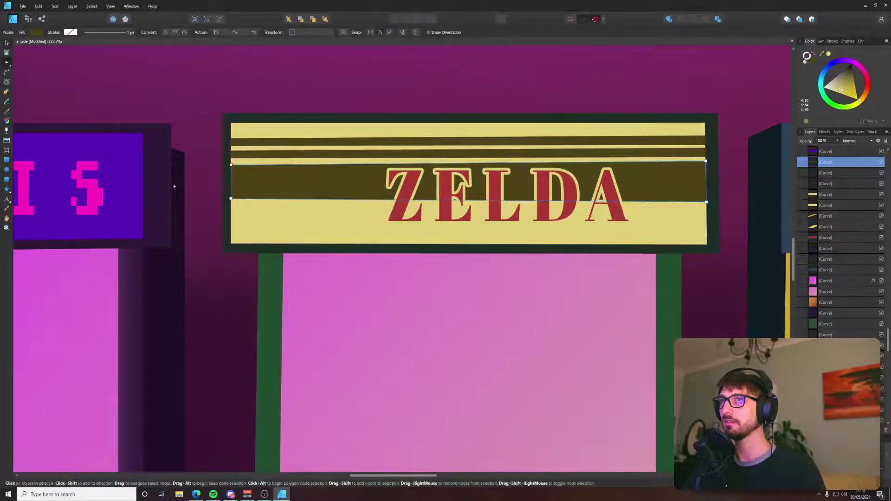
{"action": "left_click_drag", "start_coordinate": [174, 187], "coordinate": [728, 235]}
{"action": "key", "text": "Down"}
{"action": "key", "text": "Down"}
{"action": "key", "text": "Down"}
{"action": "key", "text": "Down"}
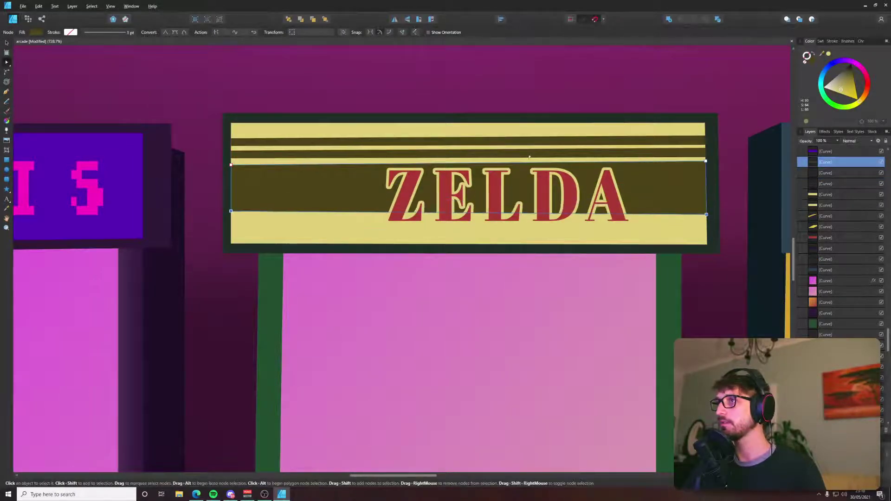
Copy the two upper thin dark stripes below the wide stripe and fit their right ends to the marquee's edge.
{"action": "key", "text": "v"}
{"action": "left_click", "coordinate": [529, 155]}
{"action": "left_click", "coordinate": [523, 144], "text": "shift"}
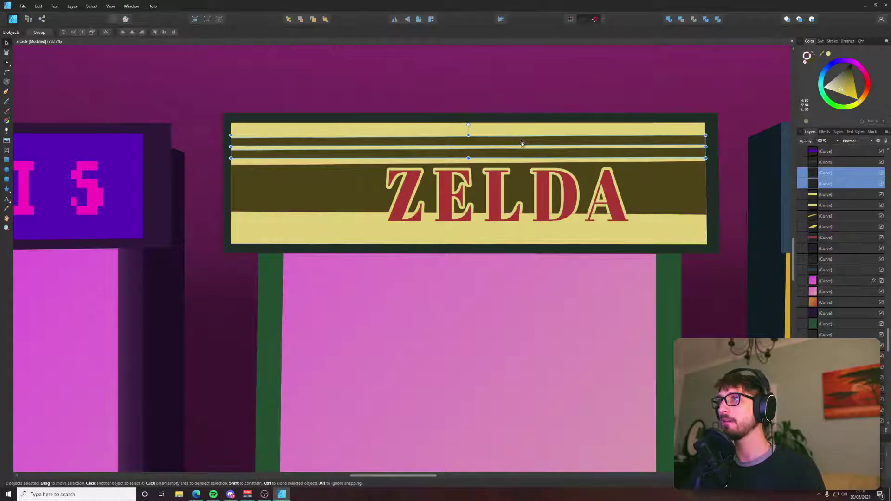
{"action": "left_click_drag", "start_coordinate": [522, 144], "coordinate": [539, 223]}
{"action": "key", "text": "a"}
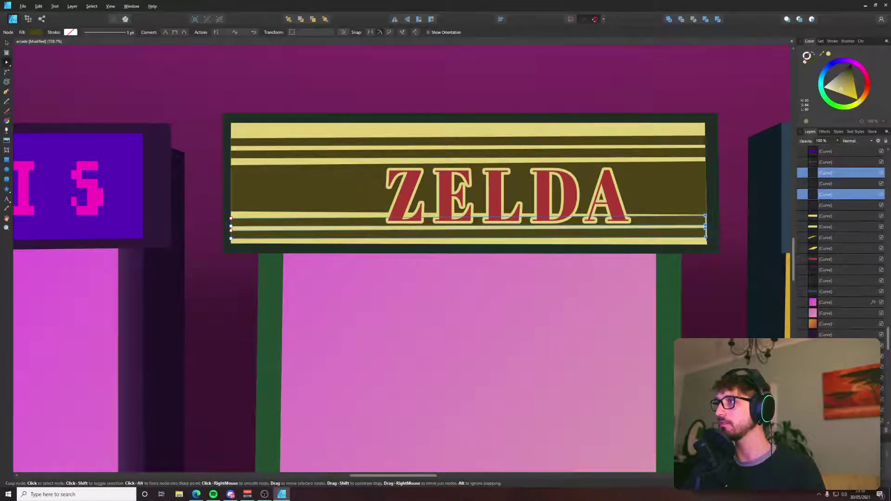
{"action": "left_click_drag", "start_coordinate": [706, 239], "coordinate": [707, 228]}
{"action": "key", "text": "v"}
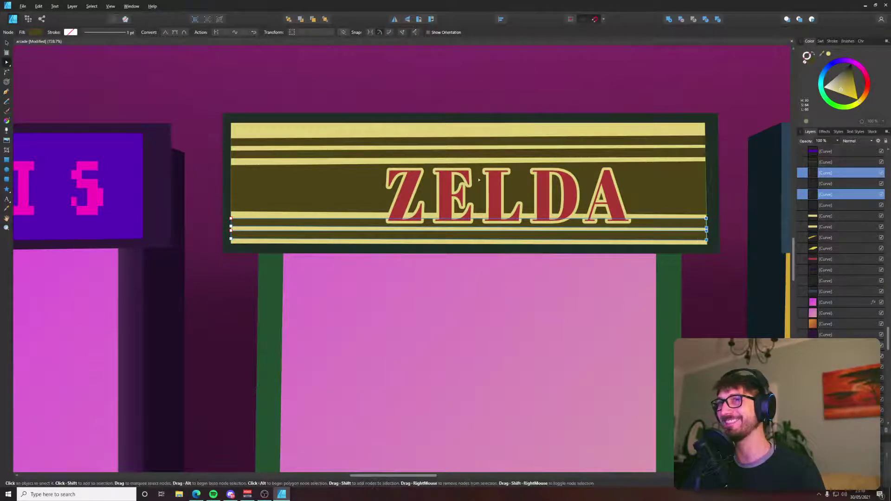
Resize the ZELDA title to 22.9 pt, position it inside the wide dark stripe, and check it within the whole scene.
{"action": "left_click", "coordinate": [392, 225]}
{"action": "left_click_drag", "start_coordinate": [393, 225], "coordinate": [439, 214]}
{"action": "key", "text": "alt+Tab"}
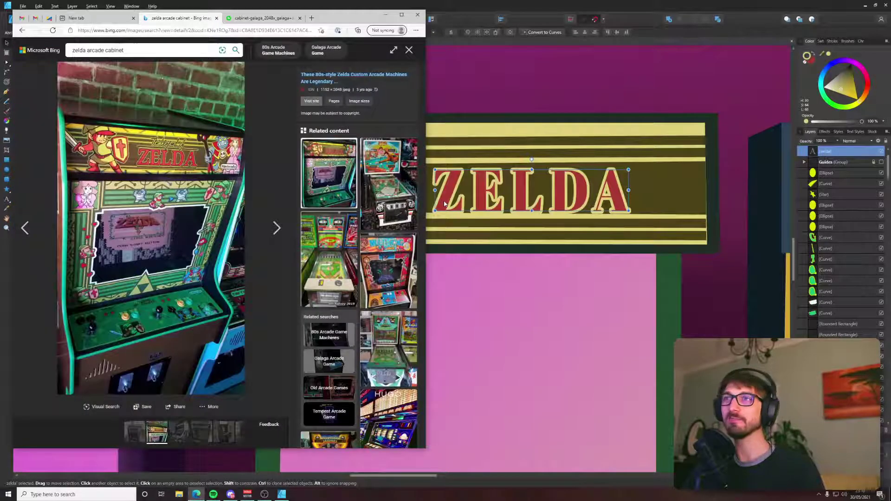
{"action": "key", "text": "alt+Tab"}
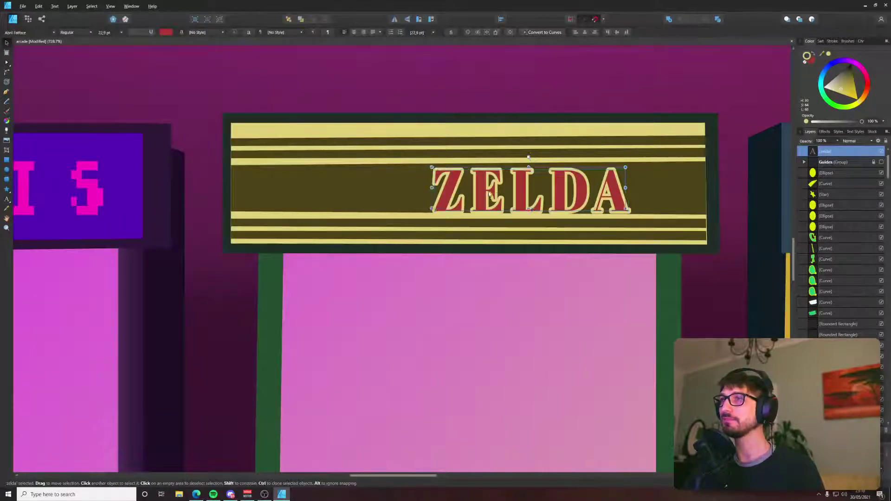
{"action": "left_click_drag", "start_coordinate": [498, 196], "coordinate": [438, 194]}
{"action": "key", "text": "ctrl+d"}
{"action": "scroll", "coordinate": [536, 328], "scroll_direction": "down", "scroll_amount": 10}
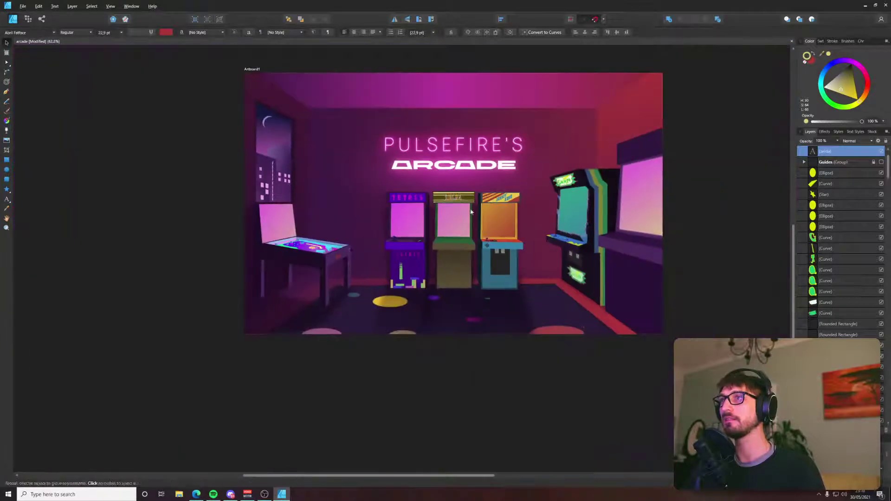
{"action": "scroll", "coordinate": [482, 278], "scroll_direction": "up", "scroll_amount": 3}
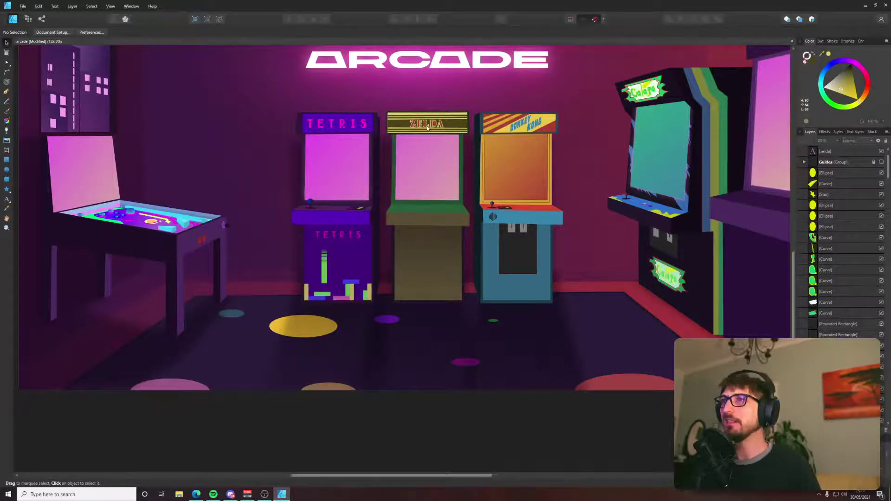
{"action": "scroll", "coordinate": [458, 107], "scroll_direction": "up", "scroll_amount": 6}
{"action": "scroll", "coordinate": [335, 107], "scroll_direction": "up", "scroll_amount": 1}
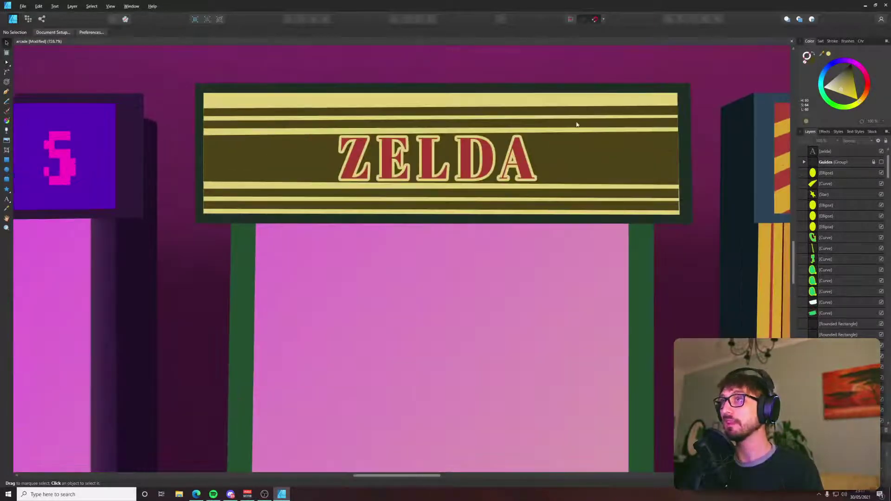
{"action": "left_click_drag", "start_coordinate": [225, 113], "coordinate": [210, 211]}
{"action": "key", "text": "a"}
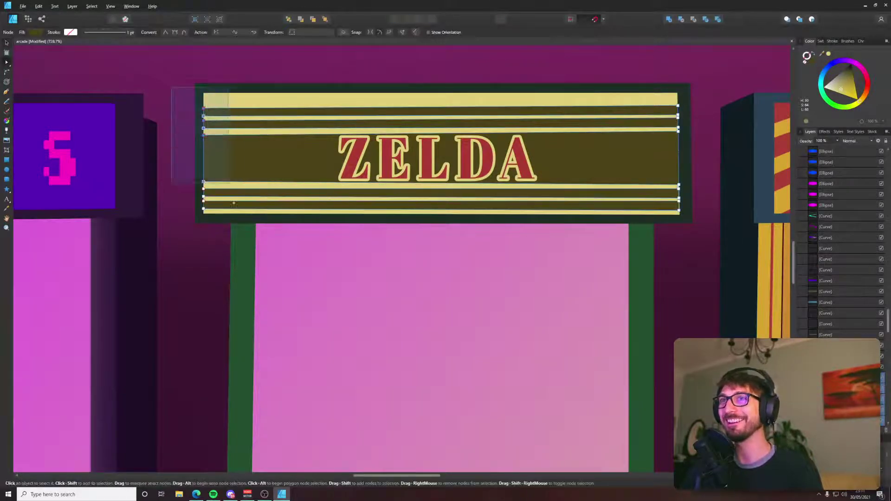
{"action": "left_click_drag", "start_coordinate": [186, 90], "coordinate": [204, 209]}
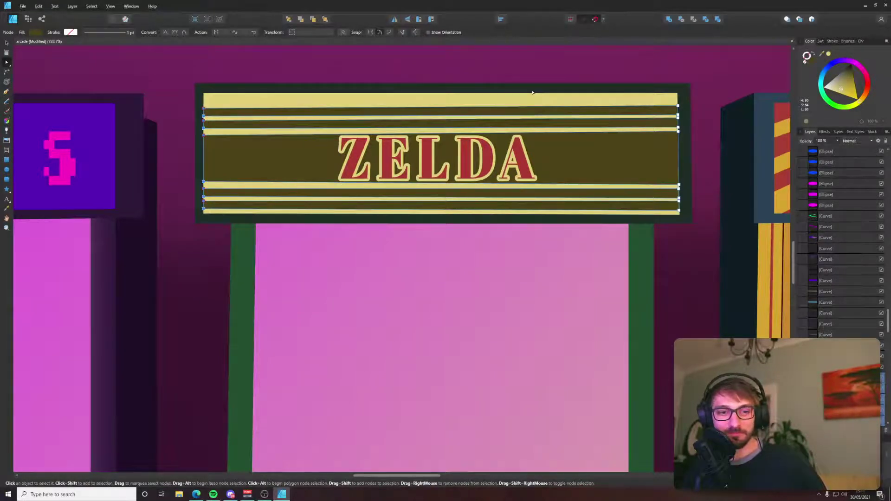
Align the ZELDA title's stroke to the inside of the letters and deselect the title.
{"action": "left_click", "coordinate": [464, 157]}
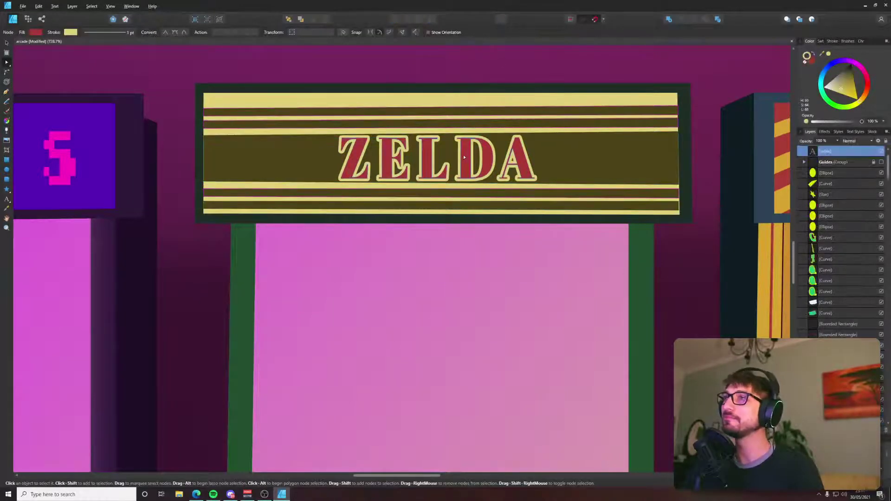
{"action": "key", "text": "v"}
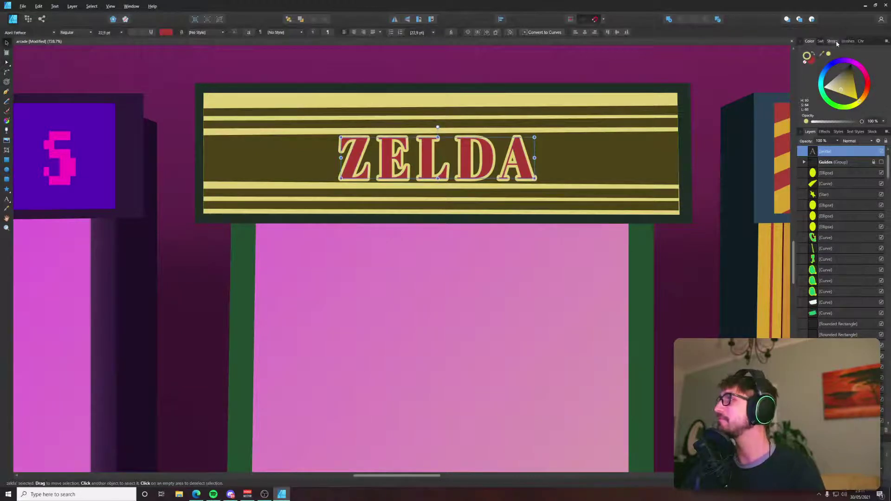
{"action": "left_click", "coordinate": [826, 42]}
{"action": "left_click", "coordinate": [843, 41]}
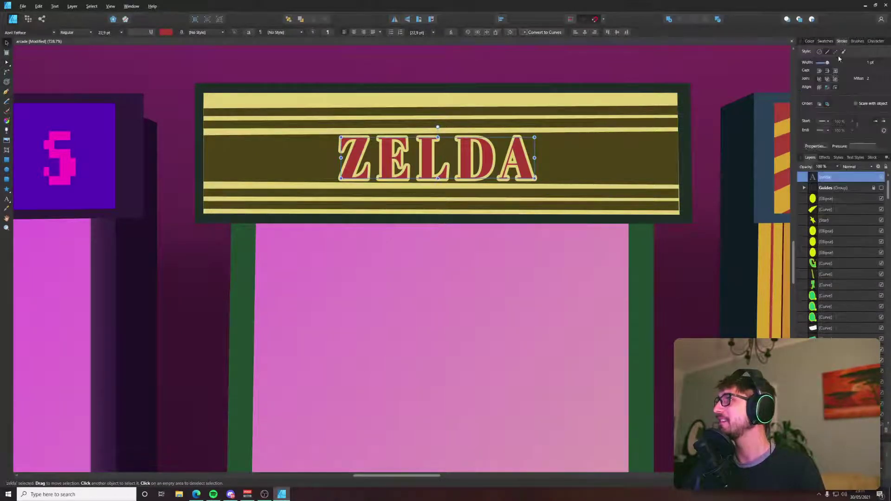
{"action": "left_click", "coordinate": [828, 87]}
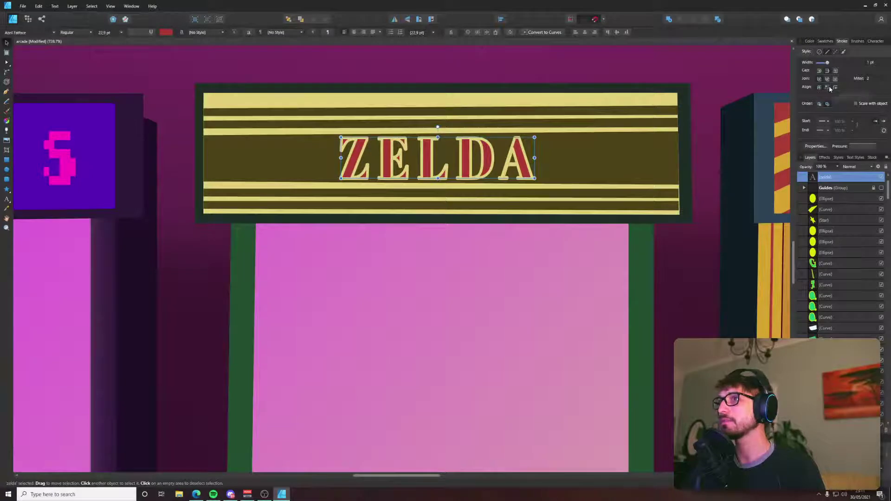
{"action": "left_click", "coordinate": [709, 81]}
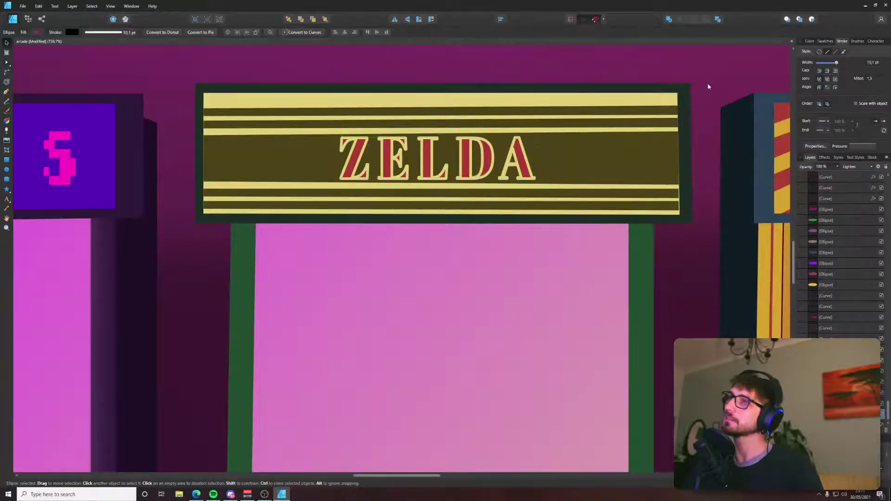
Compare the ZELDA marquee with the reference photo and examine it alongside the neighbouring Tetris and Donkey Kong cabinets.
{"action": "key", "text": "alt+Tab"}
{"action": "key", "text": "alt+Tab"}
{"action": "scroll", "coordinate": [547, 158], "scroll_direction": "down", "scroll_amount": 5}
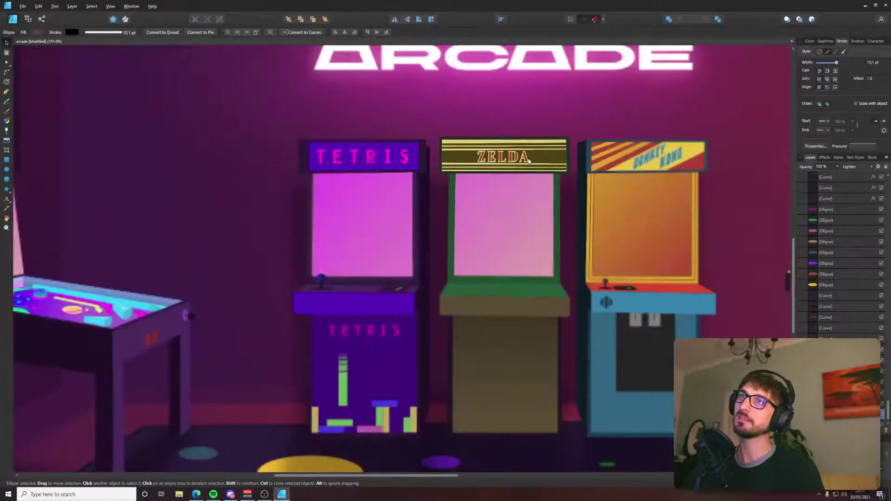
{"action": "scroll", "coordinate": [547, 158], "scroll_direction": "down", "scroll_amount": 2}
{"action": "scroll", "coordinate": [547, 158], "scroll_direction": "down", "scroll_amount": 2}
{"action": "scroll", "coordinate": [547, 158], "scroll_direction": "up", "scroll_amount": 8}
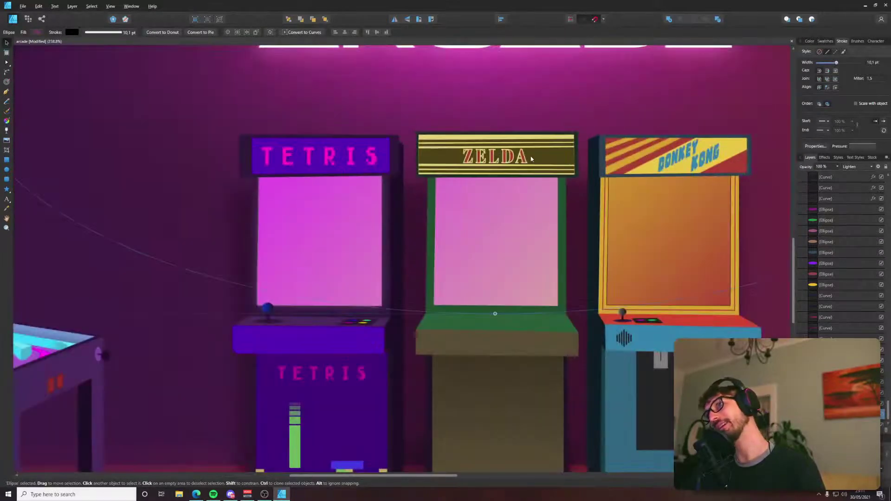
Align the ZELDA title's stroke to the outside of the letters and check it beside the neighbouring cabinets.
{"action": "left_click", "coordinate": [519, 156]}
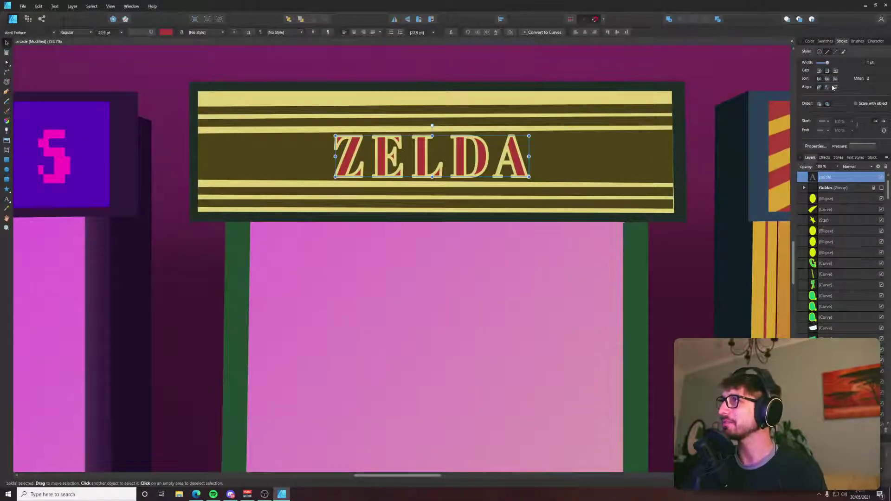
{"action": "left_click", "coordinate": [837, 88]}
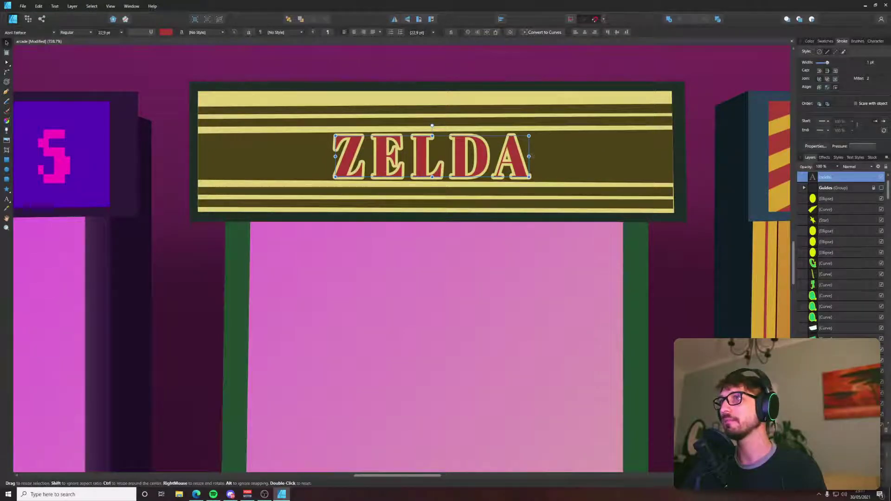
{"action": "left_click_drag", "start_coordinate": [529, 157], "coordinate": [506, 159]}
{"action": "scroll", "coordinate": [506, 159], "scroll_direction": "down", "scroll_amount": 6}
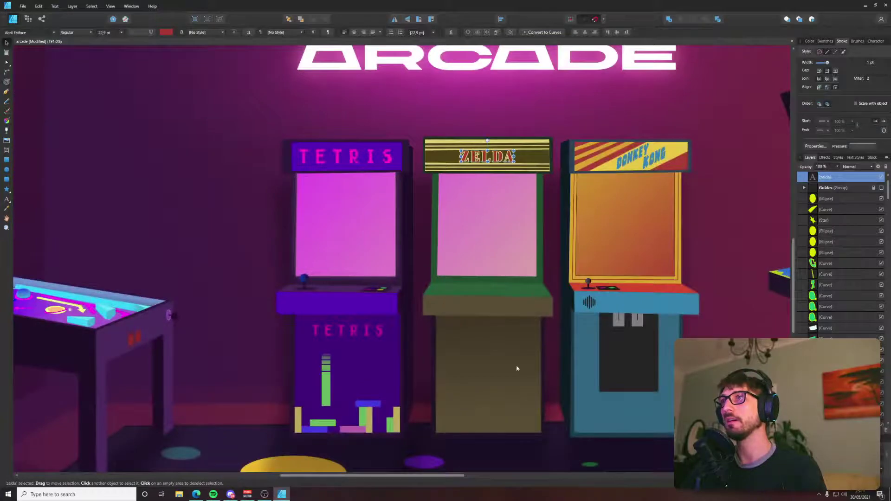
{"action": "scroll", "coordinate": [561, 253], "scroll_direction": "right", "scroll_amount": 2}
Select the Zelda cabinet's pink screen and compare its gradient fill with the screen in the reference photo.
{"action": "left_click", "coordinate": [442, 200]}
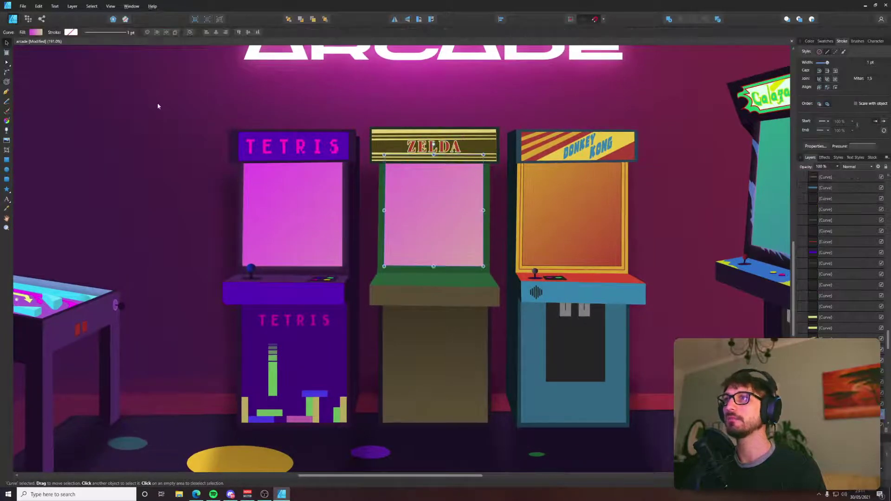
{"action": "key", "text": "alt+Tab"}
{"action": "key", "text": "alt+Tab"}
{"action": "left_click", "coordinate": [42, 32]}
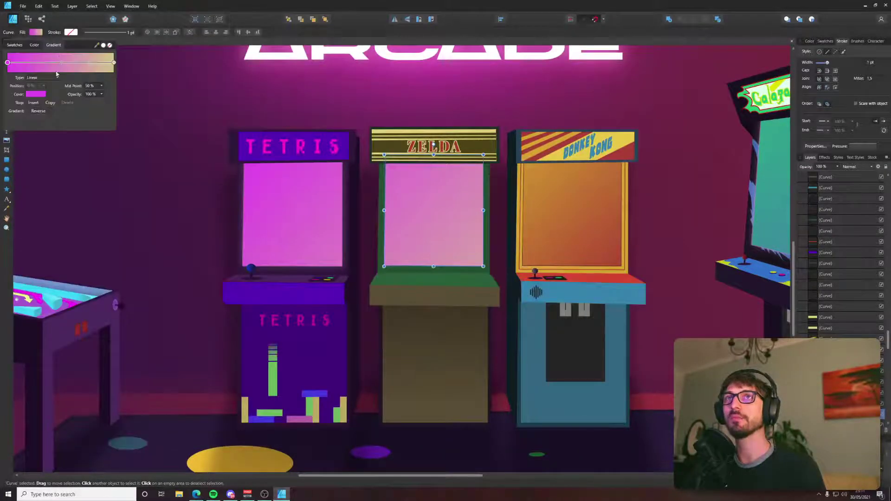
{"action": "key", "text": "alt+Tab"}
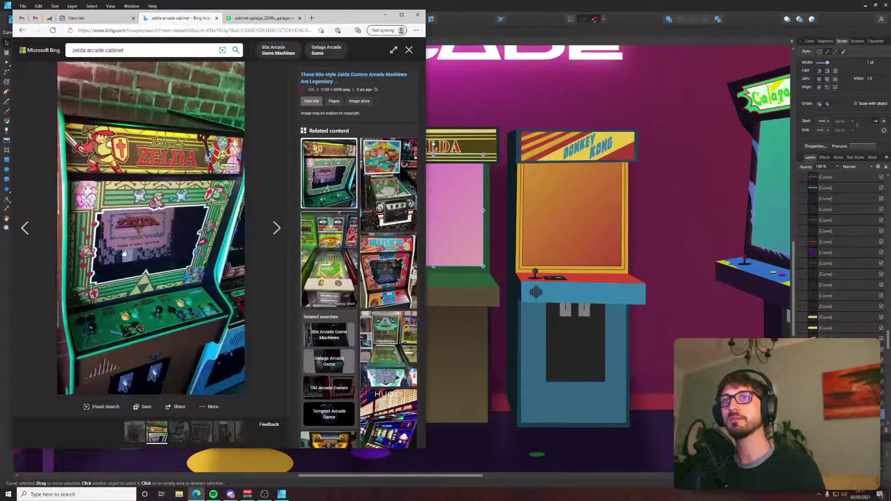
{"action": "key", "text": "alt+Tab"}
{"action": "left_click", "coordinate": [39, 33]}
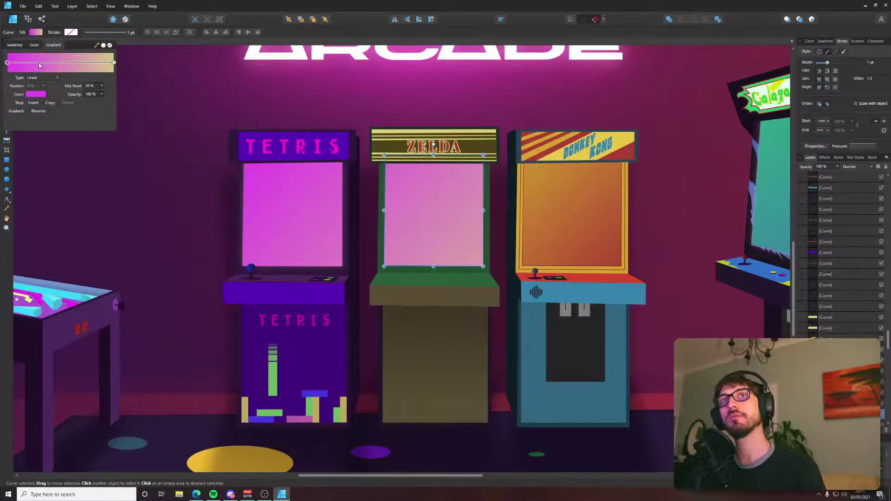
{"action": "key", "text": "alt+Tab"}
{"action": "key", "text": "alt+Tab"}
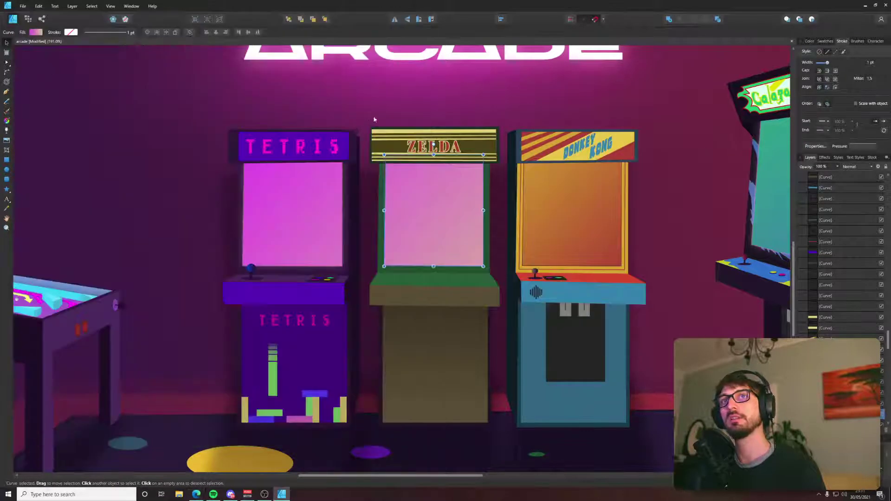
Recolour the end stop of the Zelda screen's gradient with the pale yellow sampled from the marquee.
{"action": "left_click", "coordinate": [36, 32]}
{"action": "left_click", "coordinate": [114, 63]}
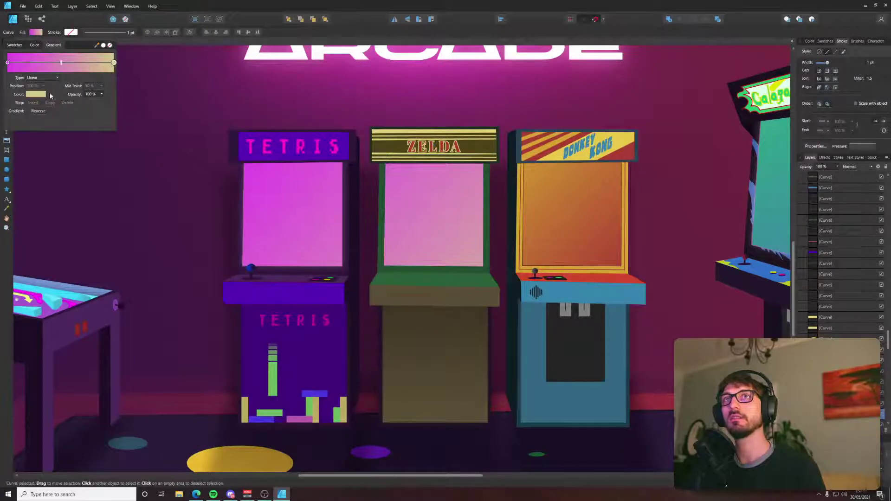
{"action": "left_click", "coordinate": [45, 96]}
{"action": "left_click_drag", "start_coordinate": [88, 107], "coordinate": [385, 132]}
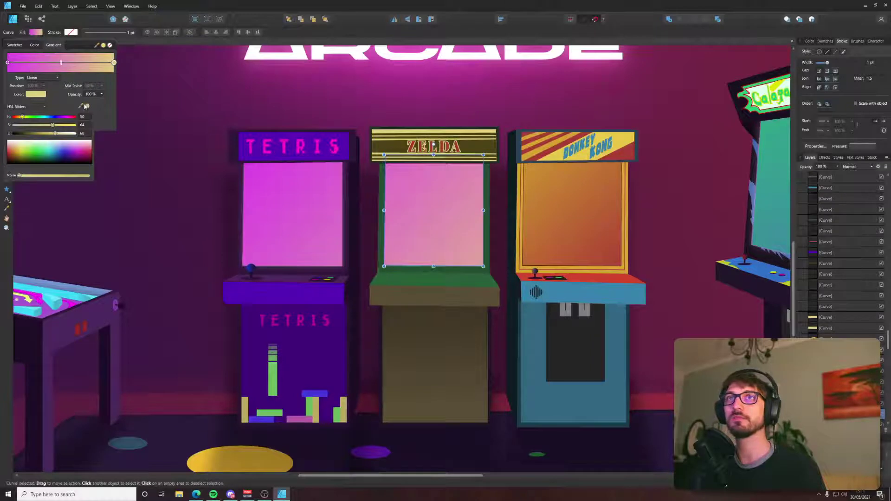
Recolour the start stop of the Zelda screen's gradient with the green sampled from the cabinet's frame.
{"action": "left_click", "coordinate": [7, 62]}
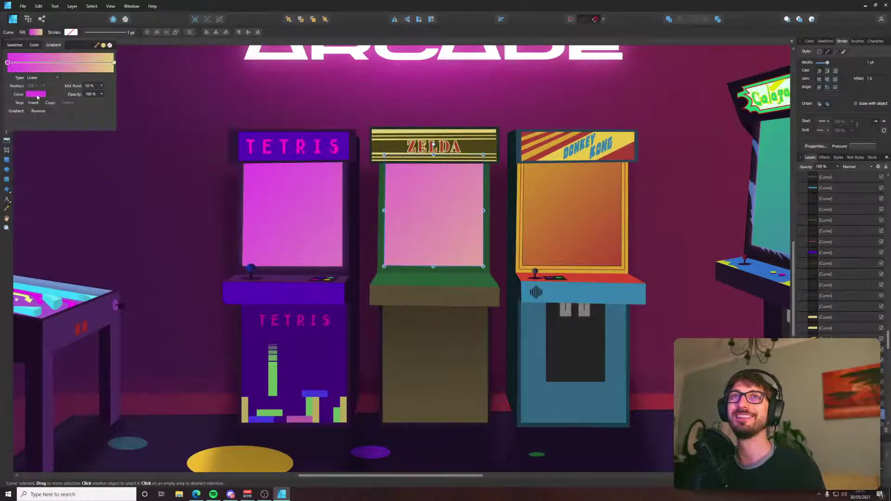
{"action": "left_click_drag", "start_coordinate": [87, 109], "coordinate": [433, 267]}
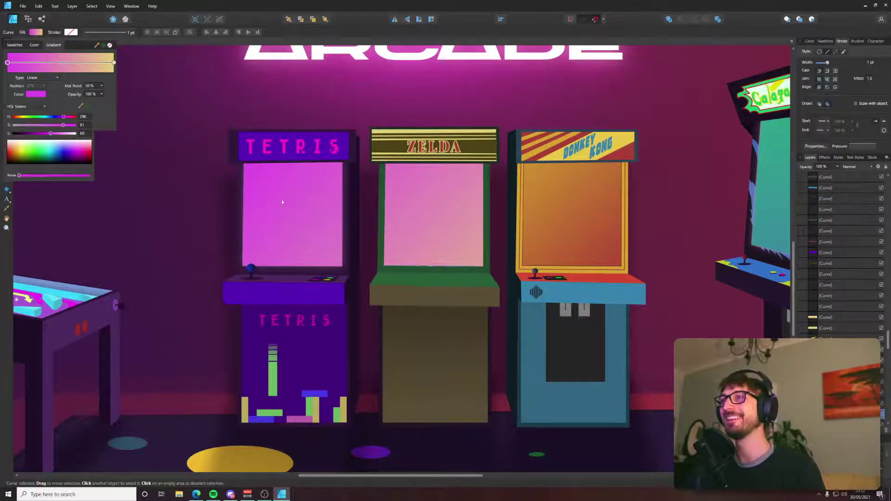
{"action": "left_click", "coordinate": [88, 107]}
Shorten the Zelda screen's diagonal green-to-yellow gradient and check it within the whole scene and against the reference photo.
{"action": "key", "text": "g"}
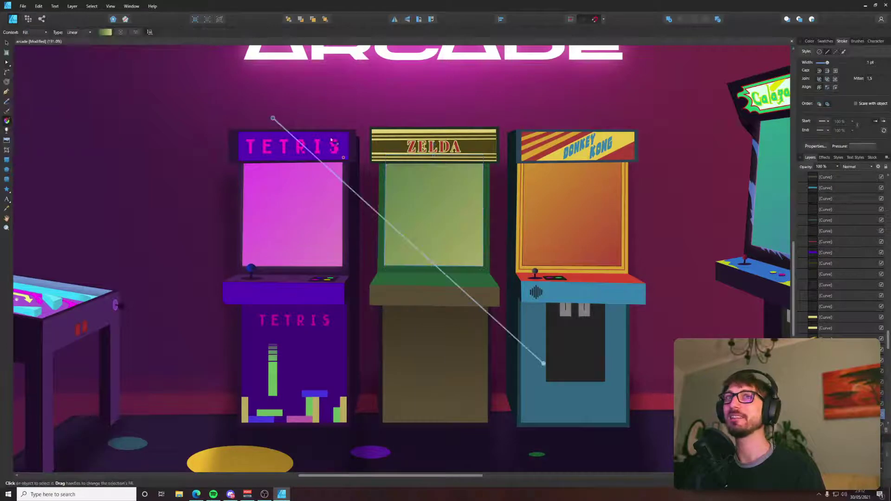
{"action": "left_click_drag", "start_coordinate": [328, 122], "coordinate": [508, 281]}
{"action": "key", "text": "v"}
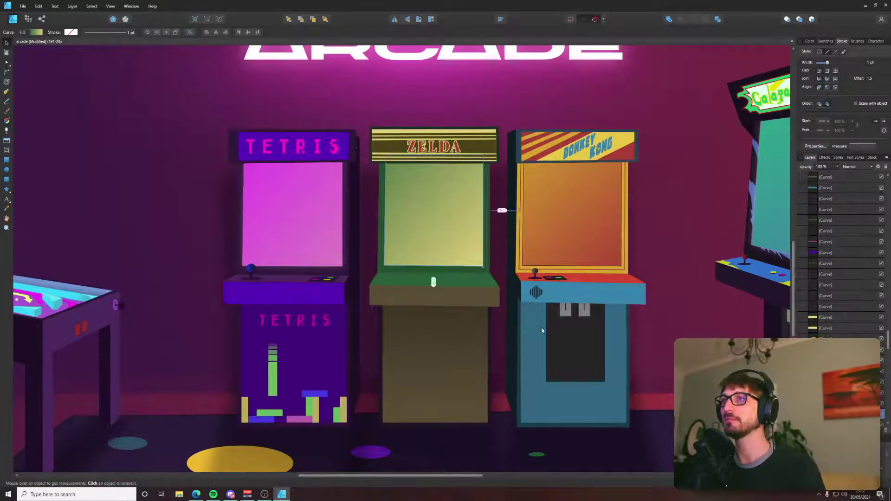
{"action": "scroll", "coordinate": [542, 327], "scroll_direction": "down", "scroll_amount": 5}
{"action": "key", "text": "g"}
{"action": "scroll", "coordinate": [534, 310], "scroll_direction": "up", "scroll_amount": 3}
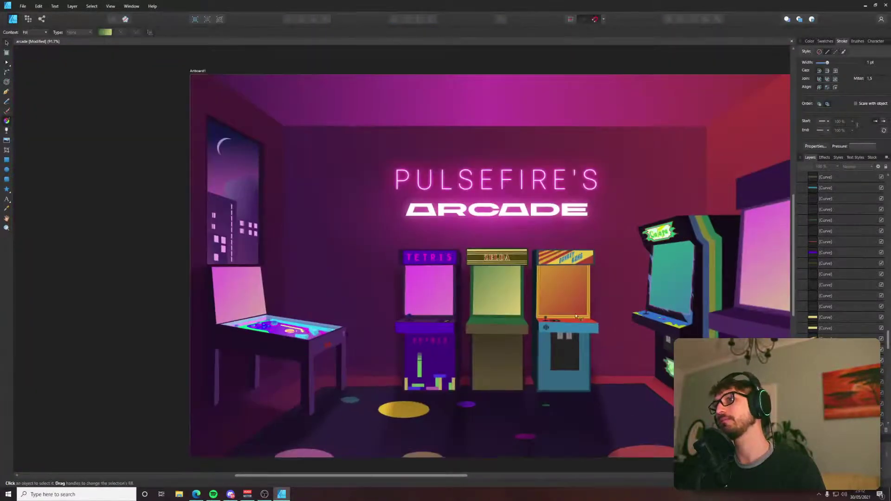
{"action": "key", "text": "v"}
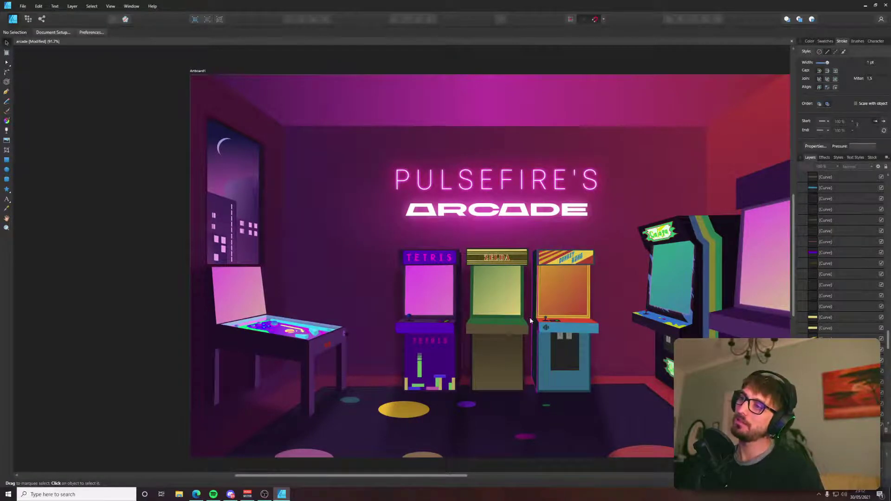
{"action": "scroll", "coordinate": [531, 317], "scroll_direction": "up", "scroll_amount": 3}
{"action": "key", "text": "alt+Tab"}
{"action": "scroll", "coordinate": [517, 347], "scroll_direction": "up", "scroll_amount": 1}
{"action": "key", "text": "alt+Tab"}
{"action": "scroll", "coordinate": [516, 348], "scroll_direction": "down", "scroll_amount": 1}
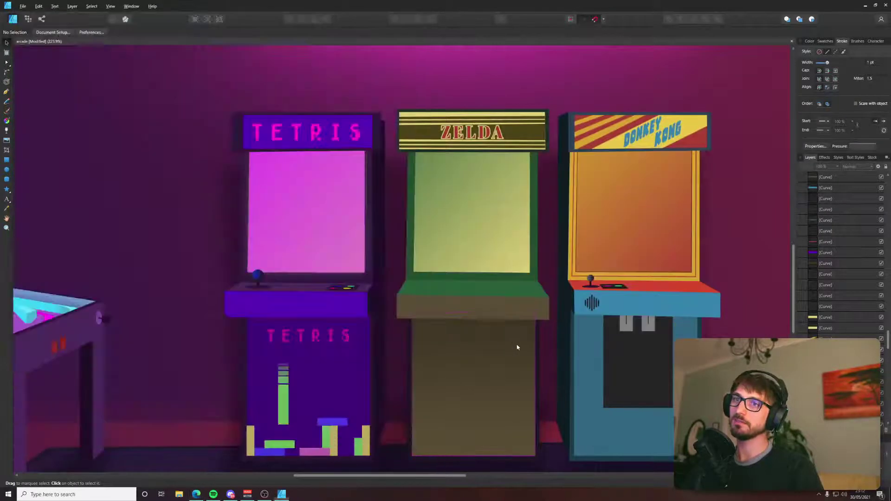
Copy the seven speaker grille bars from the Donkey Kong cabinet to the left end of the Zelda cabinet's brown front panel.
{"action": "scroll", "coordinate": [454, 338], "scroll_direction": "up", "scroll_amount": 4}
{"action": "scroll", "coordinate": [373, 292], "scroll_direction": "right", "scroll_amount": 6}
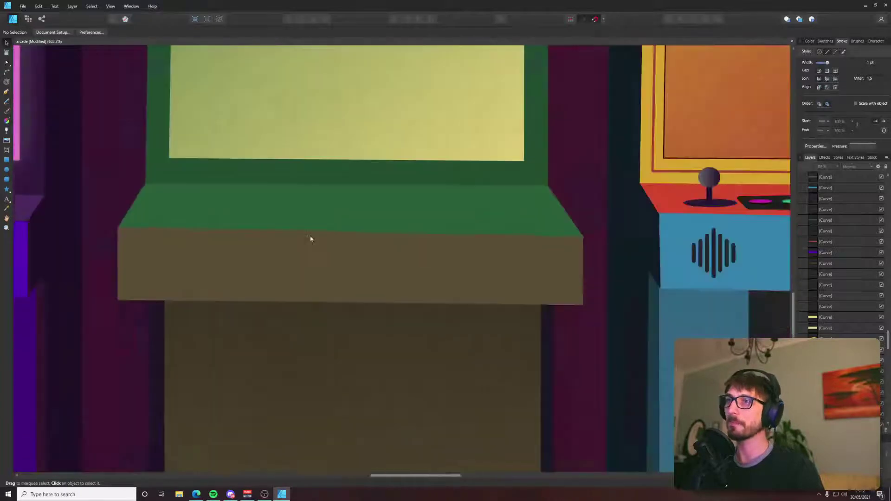
{"action": "scroll", "coordinate": [487, 251], "scroll_direction": "up", "scroll_amount": 3}
{"action": "left_click", "coordinate": [491, 246]}
{"action": "left_click", "coordinate": [478, 241], "text": "shift"}
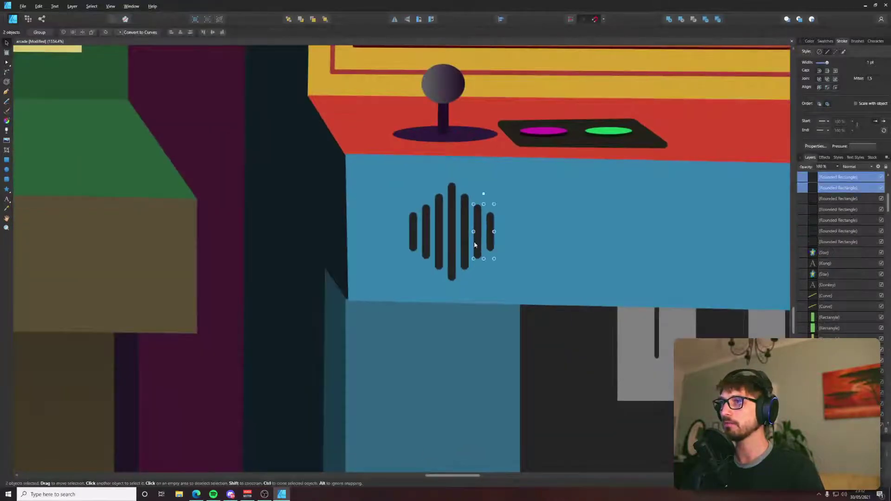
{"action": "left_click", "coordinate": [464, 239], "text": "shift"}
{"action": "left_click", "coordinate": [452, 238], "text": "shift"}
{"action": "left_click", "coordinate": [438, 238], "text": "shift"}
{"action": "left_click", "coordinate": [426, 236], "text": "shift"}
{"action": "left_click", "coordinate": [412, 236], "text": "shift"}
{"action": "scroll", "coordinate": [412, 235], "scroll_direction": "down", "scroll_amount": 4}
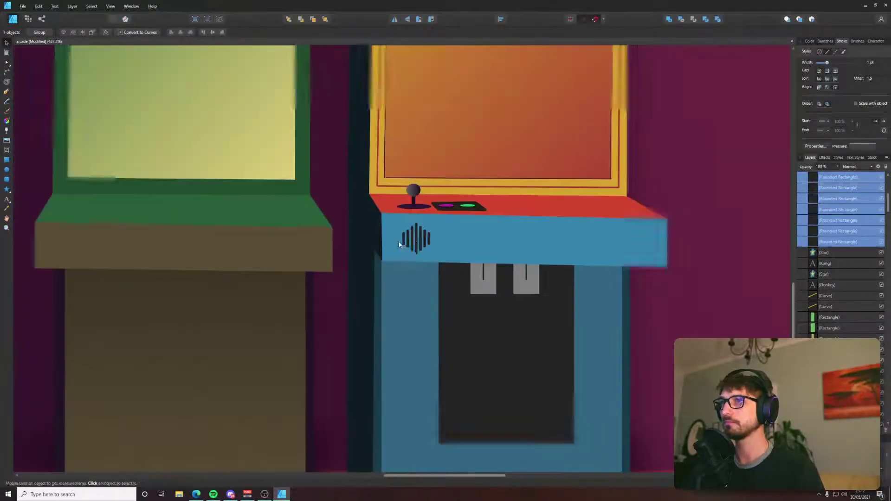
{"action": "mouse_move", "coordinate": [413, 254]}
{"action": "left_mouse_down"}
{"action": "mouse_move", "coordinate": [67, 258]}
{"action": "mouse_move", "coordinate": [67, 246]}
{"action": "left_mouse_up"}
Align the seven copied speaker bars on the Zelda cabinet along their bottom edges.
{"action": "scroll", "coordinate": [70, 250], "scroll_direction": "up", "scroll_amount": 3}
{"action": "scroll", "coordinate": [222, 256], "scroll_direction": "up", "scroll_amount": 2}
{"action": "scroll", "coordinate": [222, 256], "scroll_direction": "up", "scroll_amount": 2}
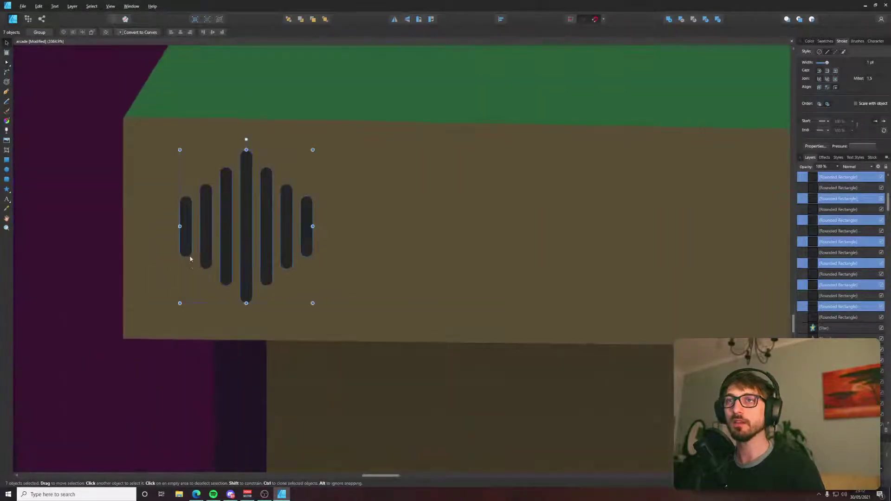
{"action": "key", "text": "a"}
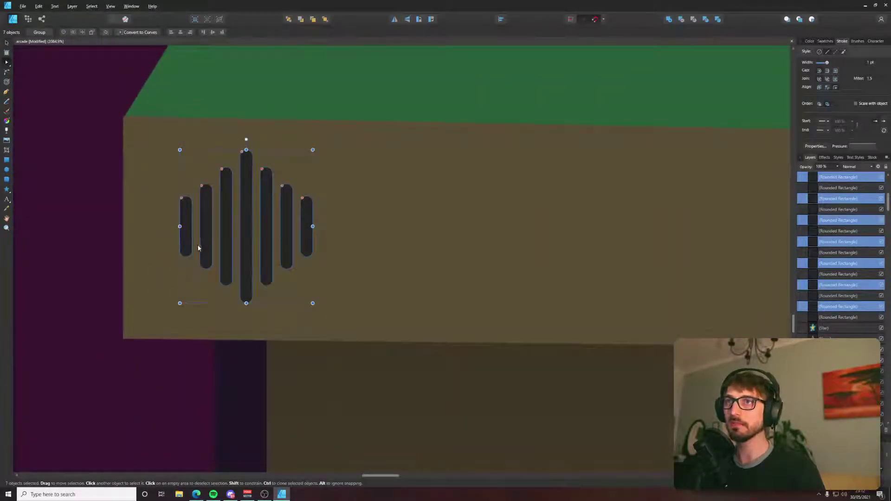
{"action": "left_click", "coordinate": [186, 244]}
{"action": "left_click", "coordinate": [206, 255], "text": "shift"}
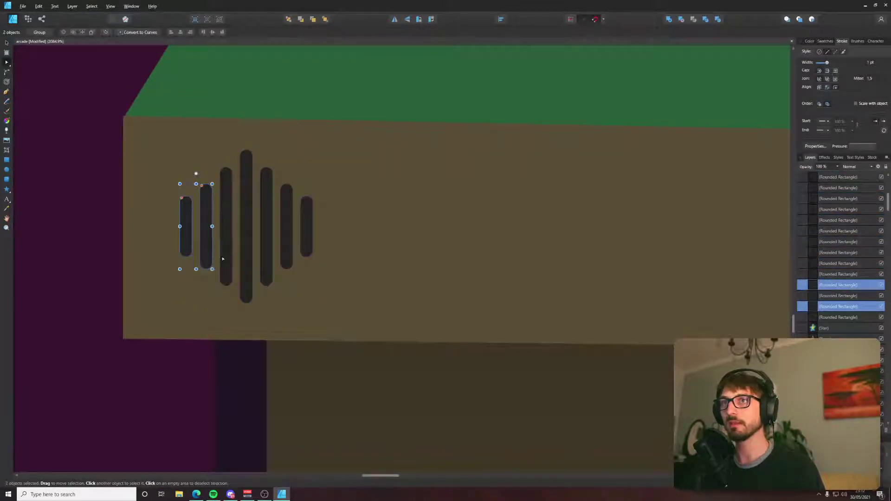
{"action": "left_click", "coordinate": [226, 258], "text": "shift"}
{"action": "left_click", "coordinate": [246, 269], "text": "shift"}
{"action": "left_click", "coordinate": [267, 258], "text": "shift"}
{"action": "left_click", "coordinate": [287, 255], "text": "shift"}
{"action": "left_click", "coordinate": [307, 232], "text": "shift"}
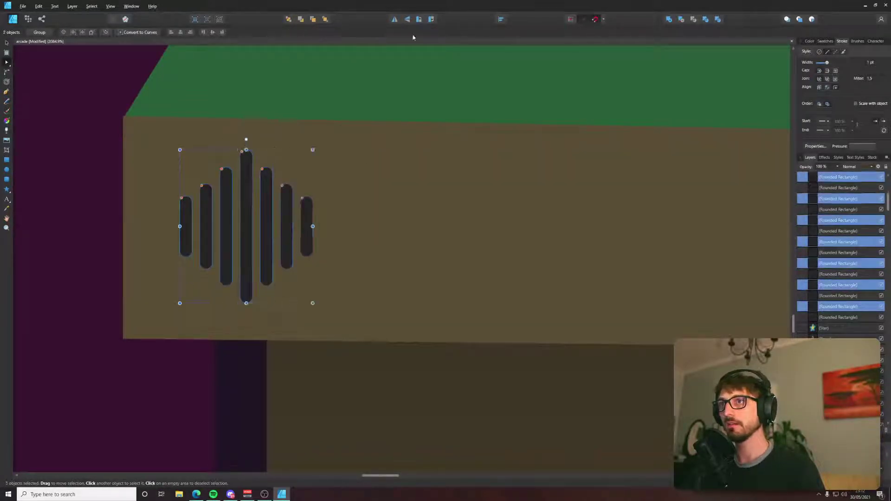
{"action": "left_click", "coordinate": [501, 20]}
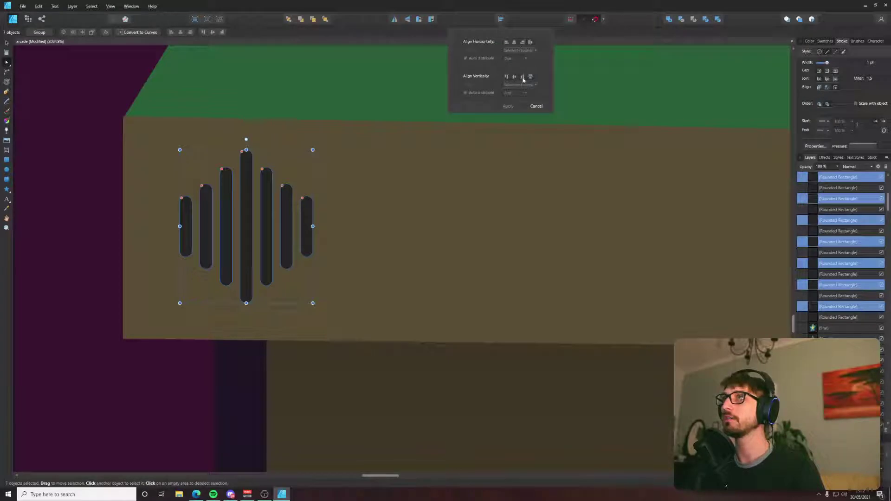
{"action": "left_click", "coordinate": [522, 76]}
Reduce the height of the Zelda speaker bars, move them up within the brown panel, and check them against the reference photo.
{"action": "left_click_drag", "start_coordinate": [247, 150], "coordinate": [247, 209]}
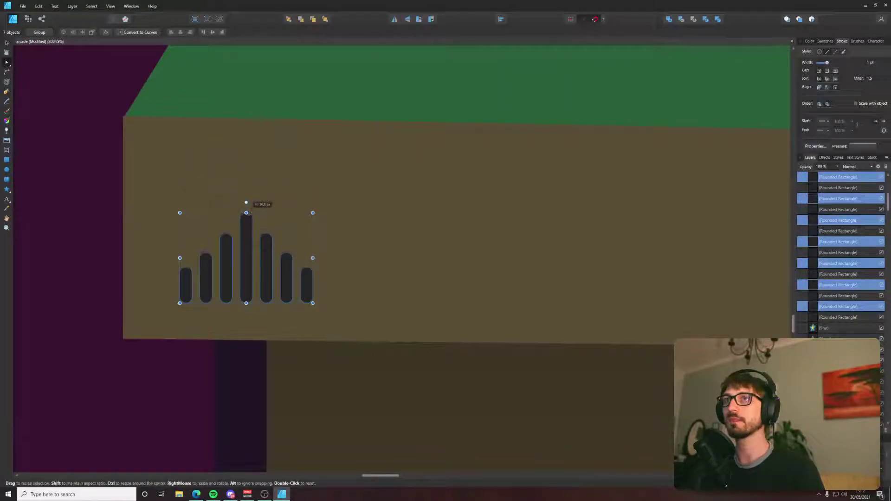
{"action": "left_click_drag", "start_coordinate": [249, 258], "coordinate": [248, 229]}
{"action": "scroll", "coordinate": [249, 226], "scroll_direction": "down", "scroll_amount": 8}
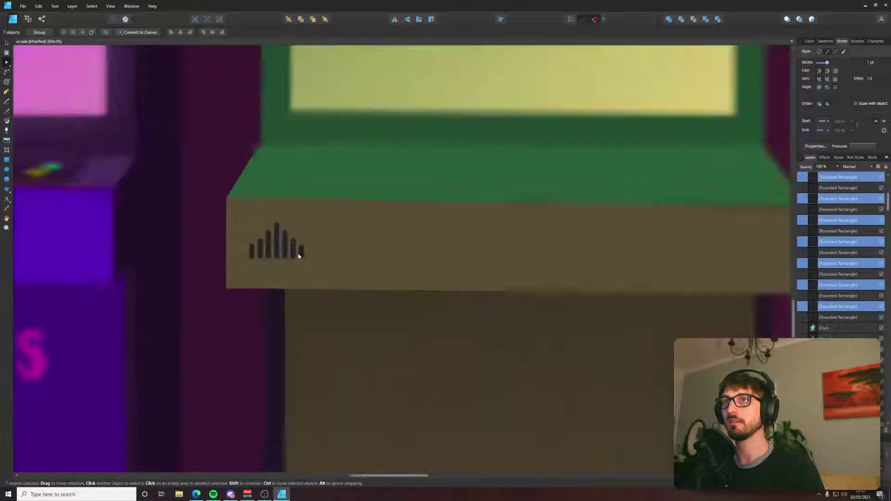
{"action": "key", "text": "alt+Tab"}
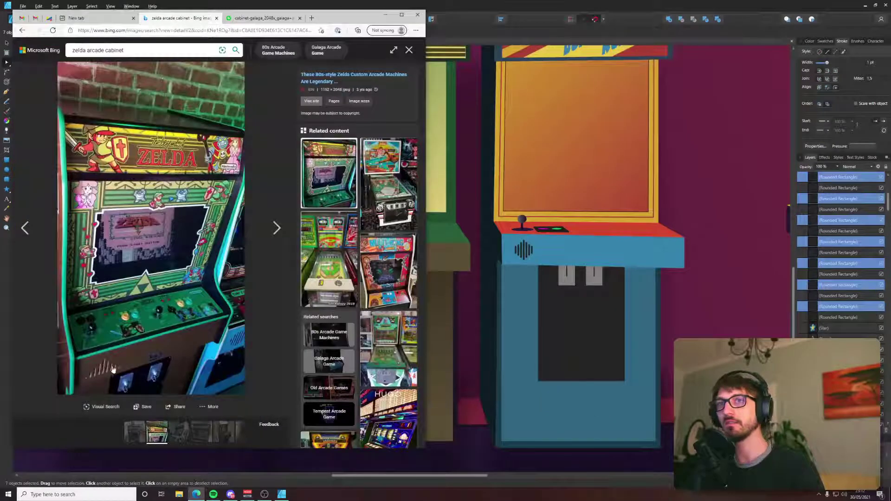
{"action": "key", "text": "alt+Tab"}
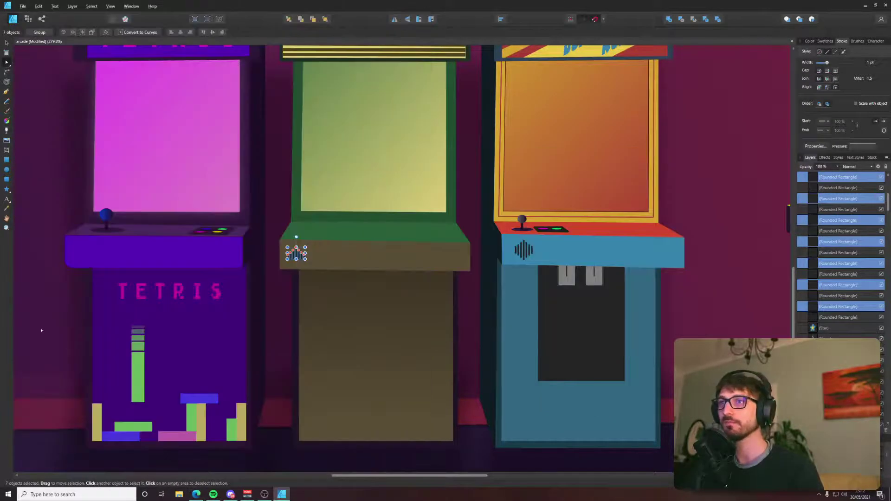
{"action": "left_click", "coordinate": [46, 328]}
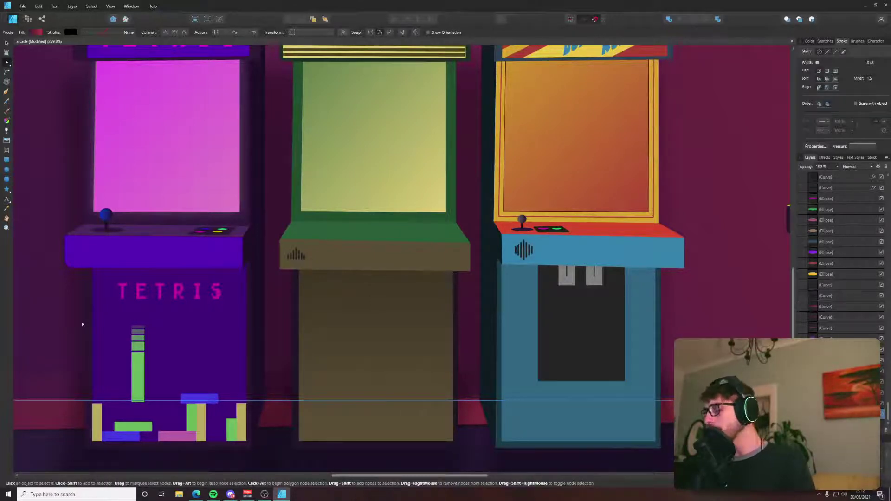
Compare the Zelda cabinet's screen surround, controls and front with the reference photo to find missing details.
{"action": "key", "text": "alt+Tab"}
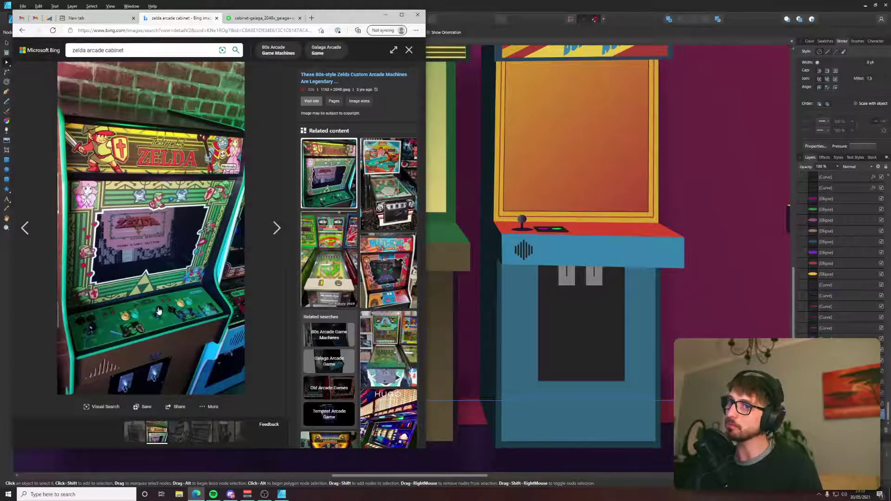
{"action": "key", "text": "alt+Tab"}
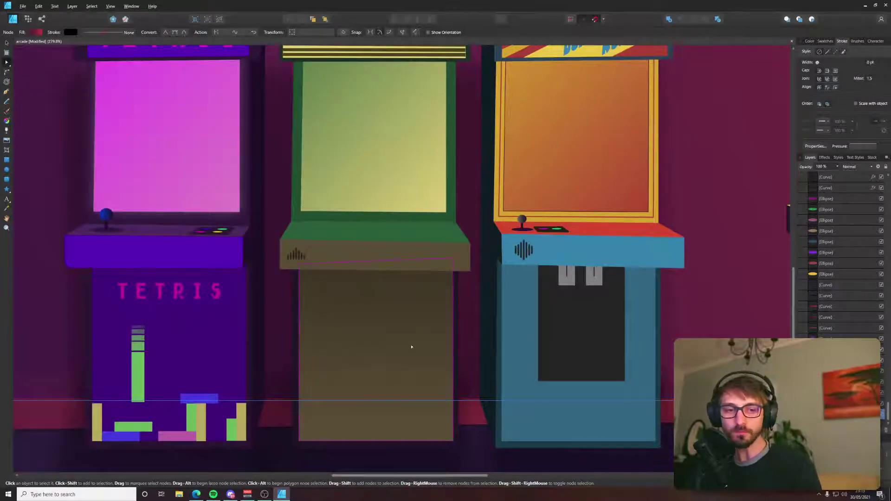
{"action": "key", "text": "alt+Tab"}
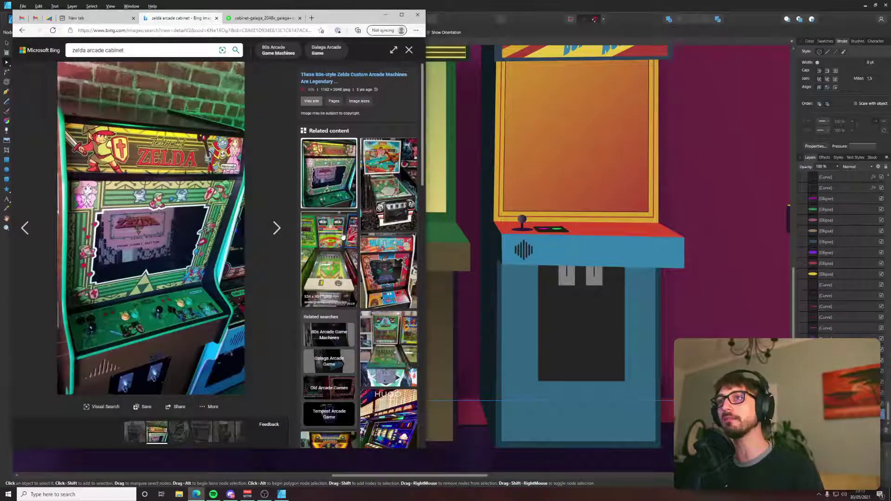
{"action": "key", "text": "alt+Tab"}
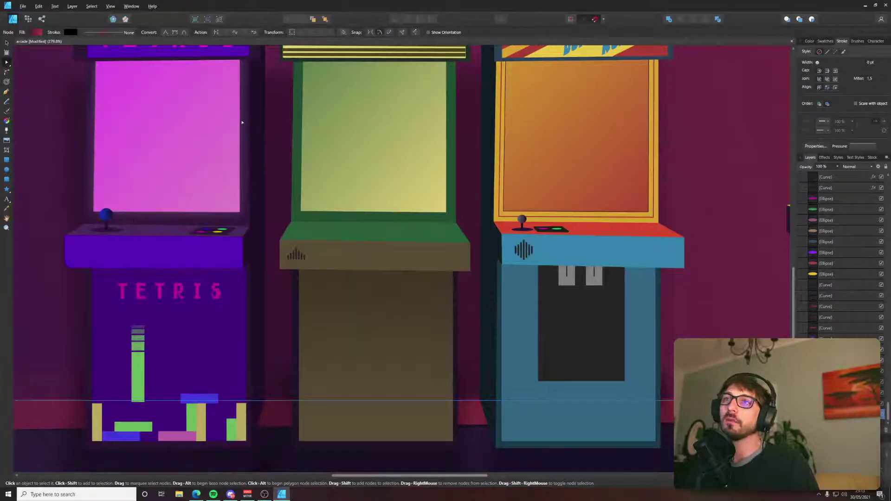
{"action": "scroll", "coordinate": [242, 123], "scroll_direction": "down", "scroll_amount": 2}
{"action": "key", "text": "alt+Tab"}
{"action": "key", "text": "alt+Tab"}
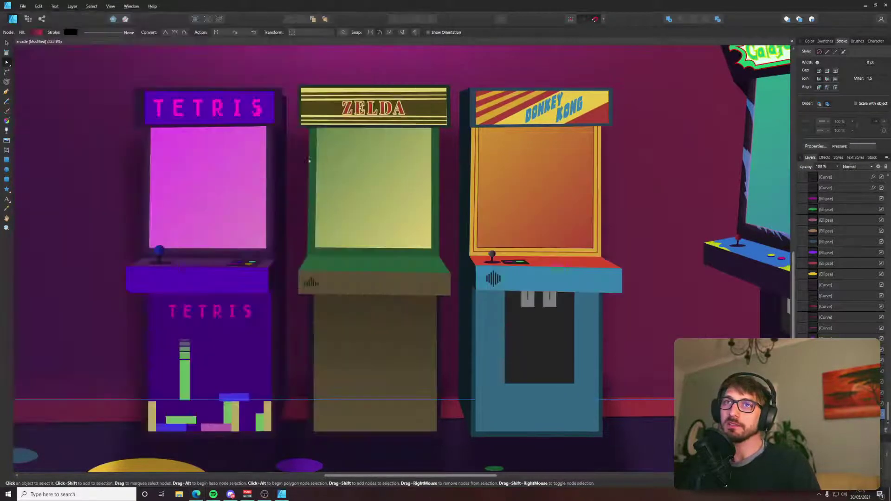
Shrink the Zelda cabinet's green-yellow screen towards its centre to widen the dark green surround.
{"action": "scroll", "coordinate": [309, 160], "scroll_direction": "up", "scroll_amount": 3}
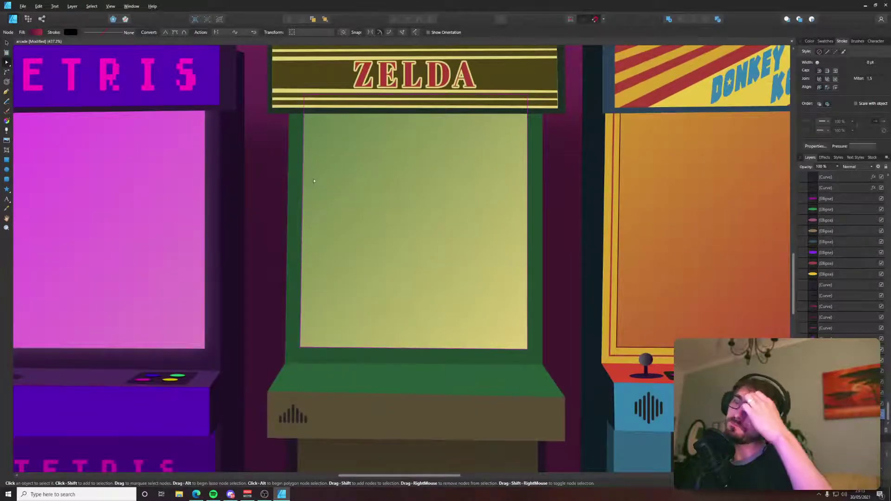
{"action": "key", "text": "alt+Tab"}
{"action": "key", "text": "alt+Tab"}
{"action": "left_click", "coordinate": [365, 231]}
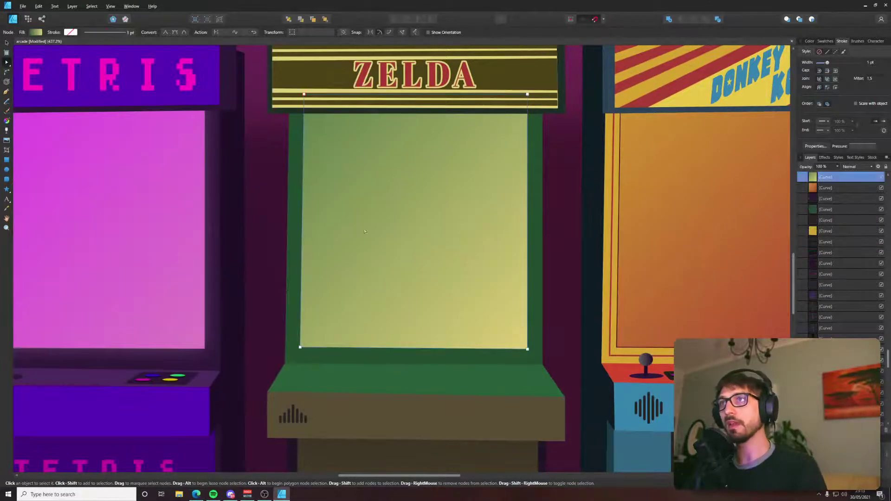
{"action": "key", "text": "v"}
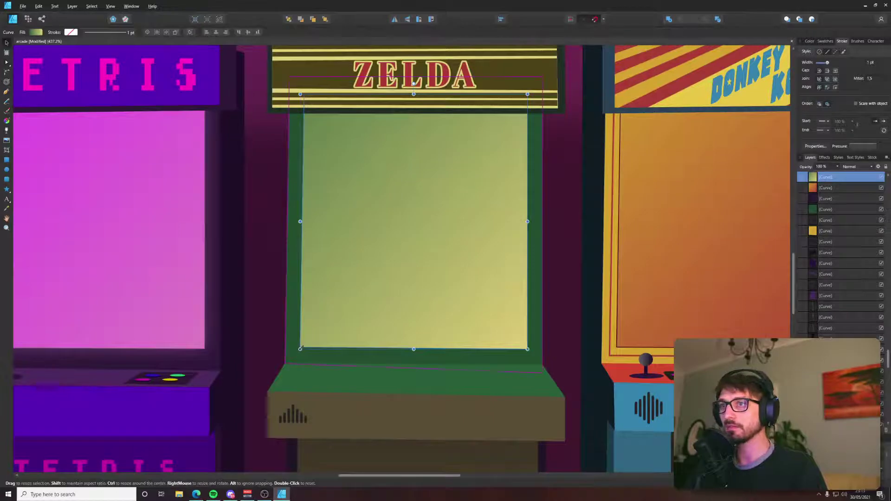
{"action": "left_click_drag", "start_coordinate": [301, 349], "coordinate": [313, 335]}
Draw a closed, stepped border outline with the Pen tool around the sides and bottom of the Zelda screen, following the reference photo.
{"action": "key", "text": "p"}
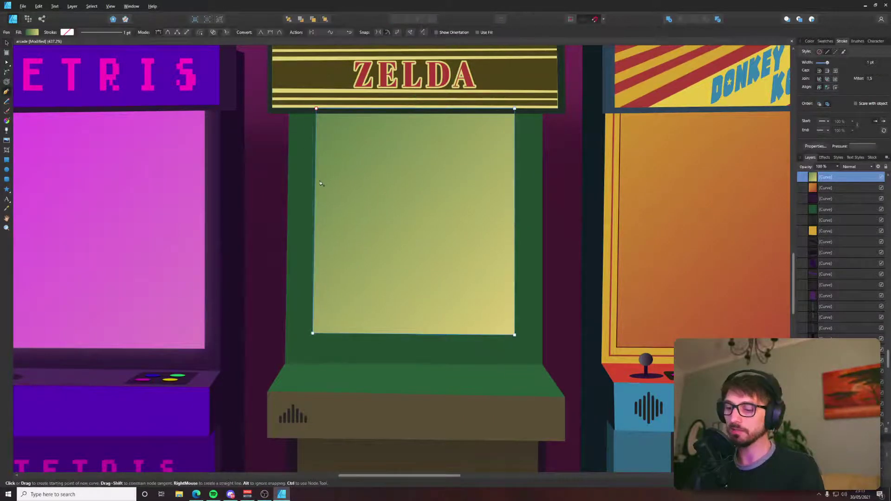
{"action": "key", "text": "alt+Tab"}
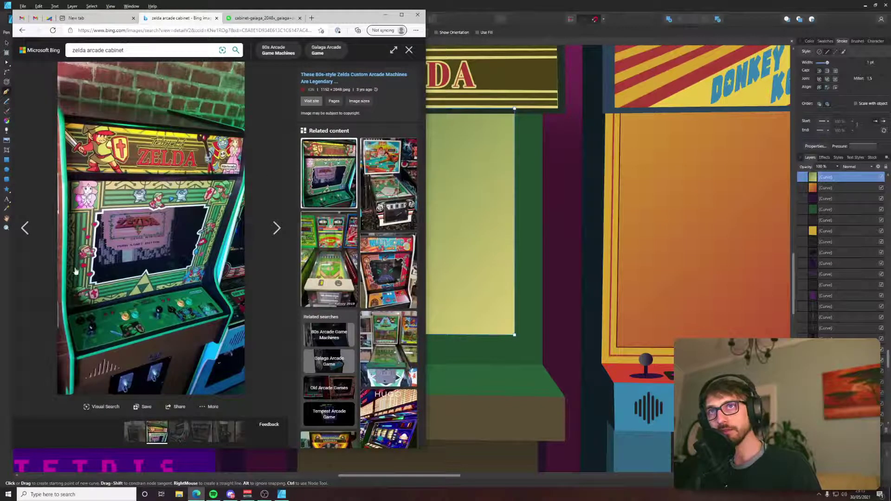
{"action": "key", "text": "alt+Tab"}
{"action": "scroll", "coordinate": [305, 120], "scroll_direction": "up", "scroll_amount": 2}
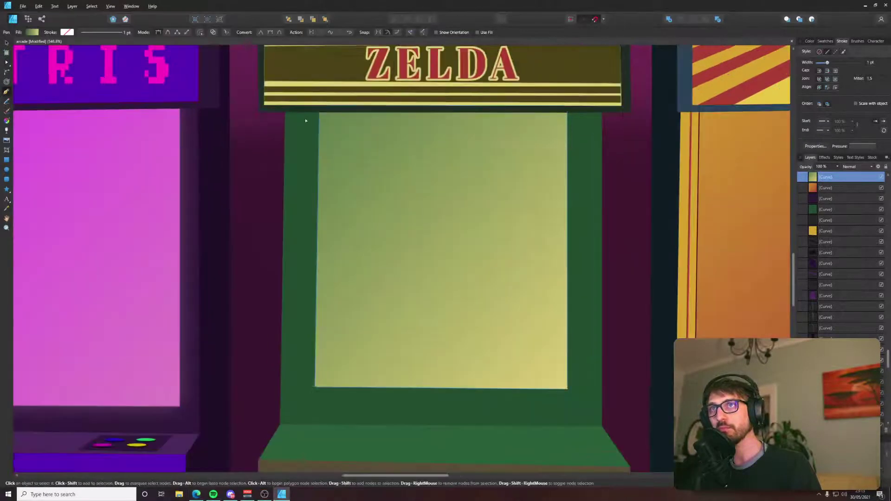
{"action": "left_click", "coordinate": [291, 106]}
{"action": "left_click_drag", "start_coordinate": [291, 161], "coordinate": [306, 160]}
{"action": "left_click", "coordinate": [306, 397]}
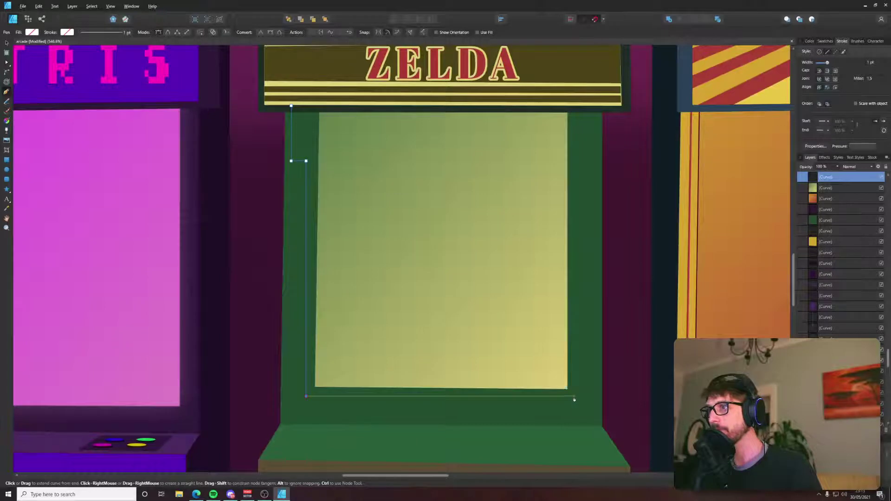
{"action": "left_click", "coordinate": [596, 420]}
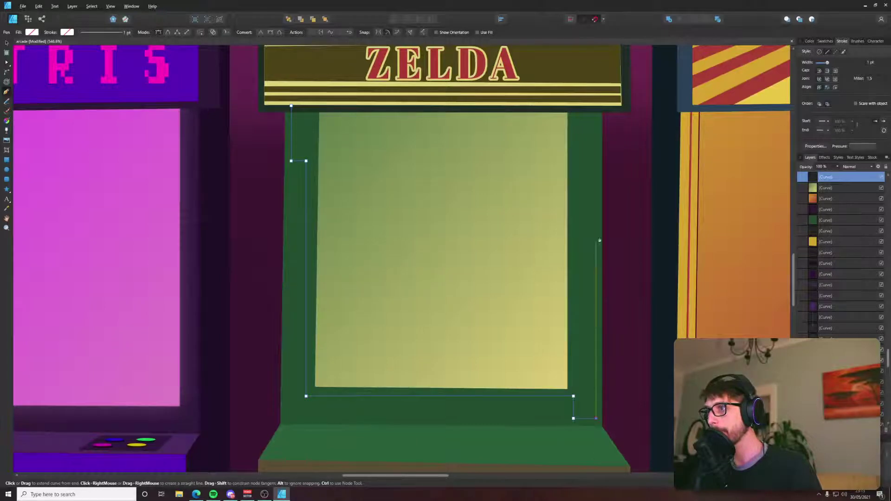
{"action": "left_click", "coordinate": [592, 111]}
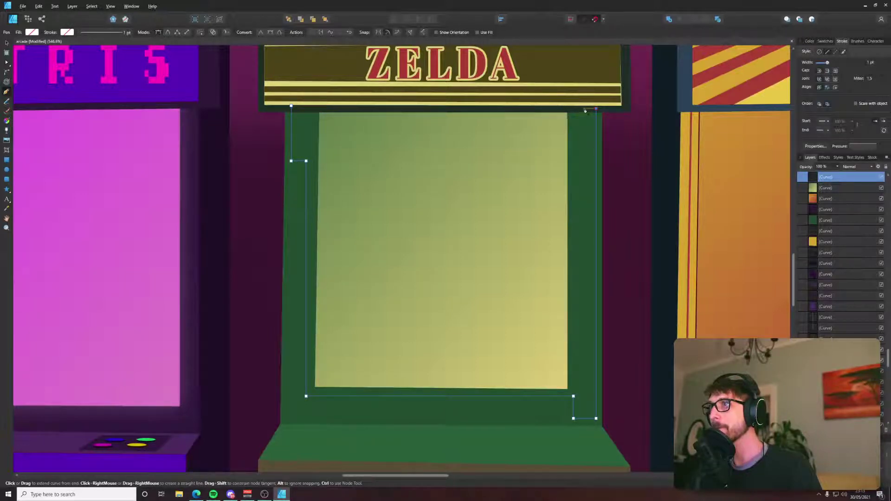
{"action": "left_click", "coordinate": [578, 109]}
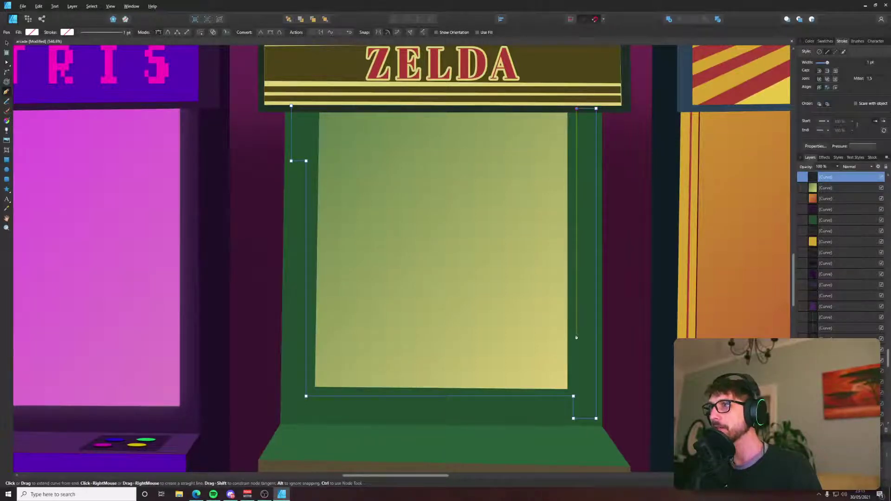
{"action": "left_click", "coordinate": [577, 384]}
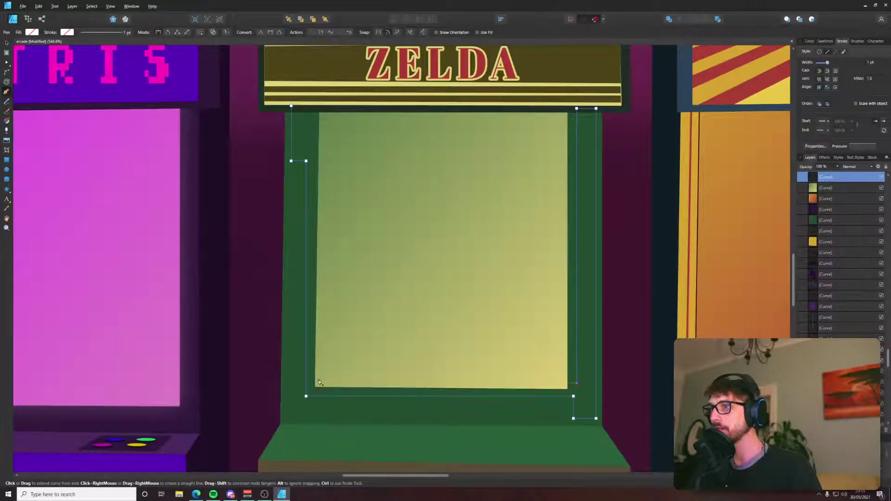
{"action": "left_click", "coordinate": [317, 383]}
{"action": "left_click", "coordinate": [318, 152]}
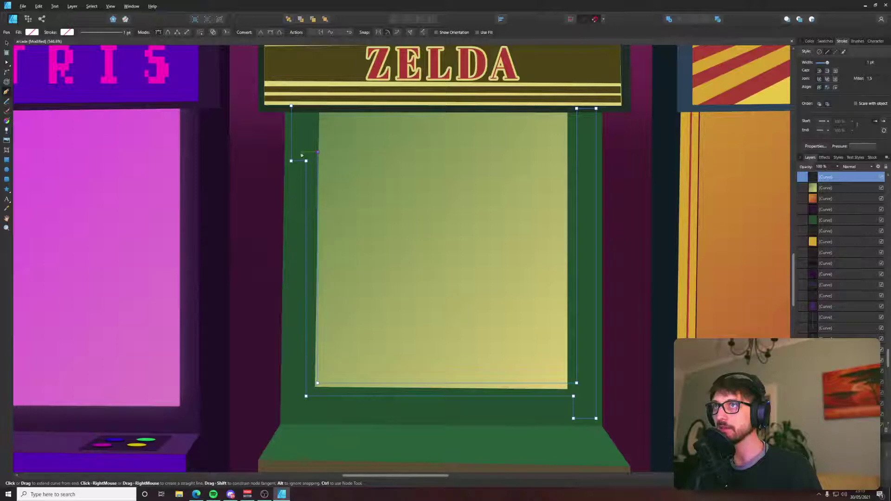
{"action": "left_click", "coordinate": [301, 106]}
{"action": "left_click", "coordinate": [292, 106]}
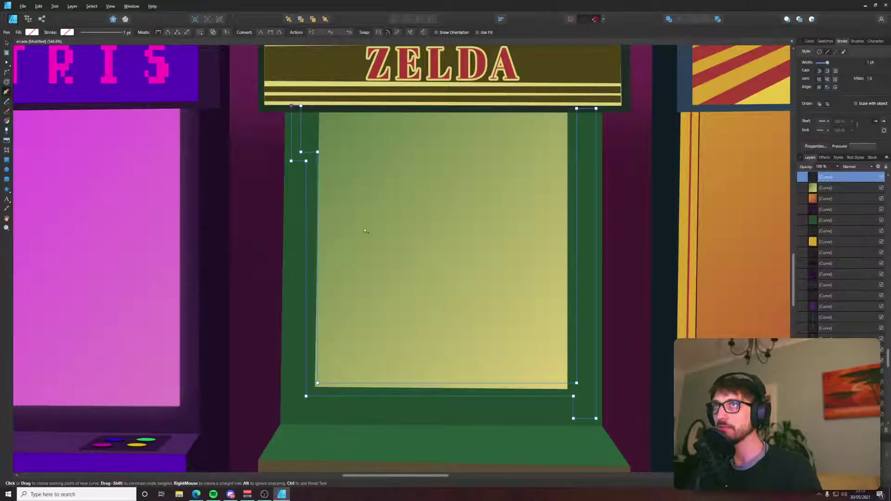
Move the border outline's bottom strip down below the screen and shift its left strip outward, making it narrower.
{"action": "key", "text": "a"}
{"action": "left_click_drag", "start_coordinate": [271, 350], "coordinate": [574, 412]}
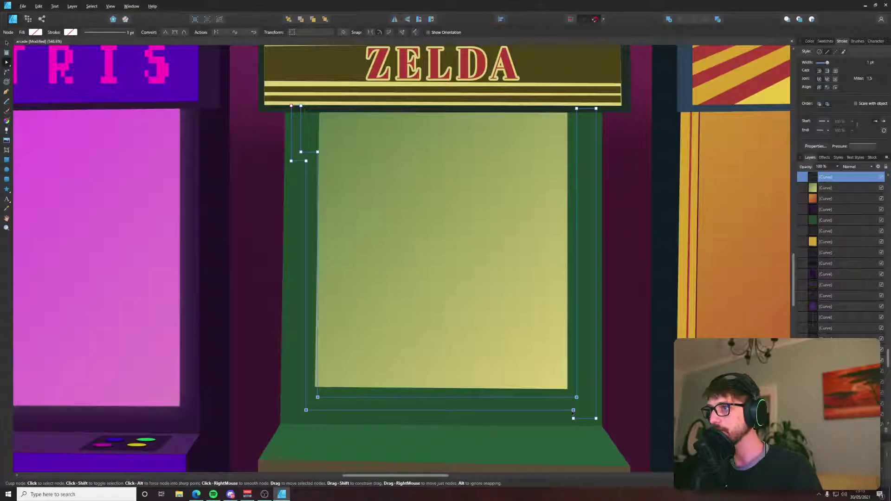
{"action": "left_click_drag", "start_coordinate": [275, 145], "coordinate": [402, 420]}
{"action": "left_click_drag", "start_coordinate": [318, 398], "coordinate": [311, 398]}
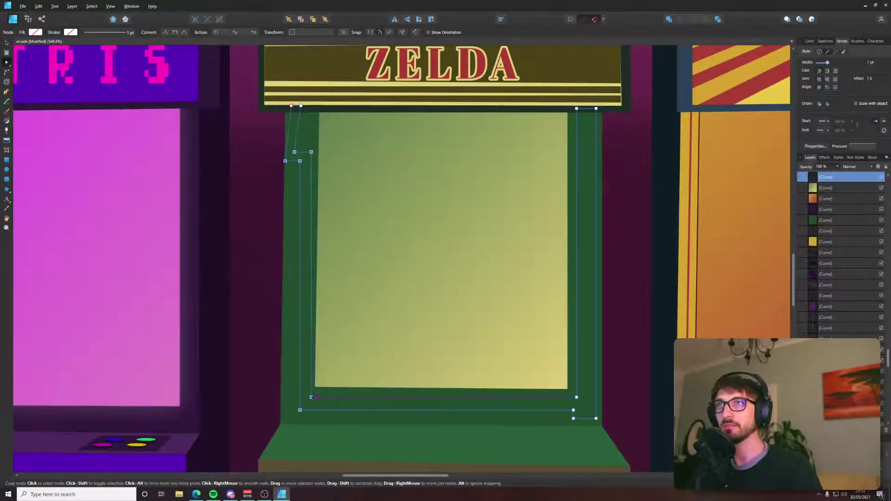
{"action": "key", "text": "ctrl+z"}
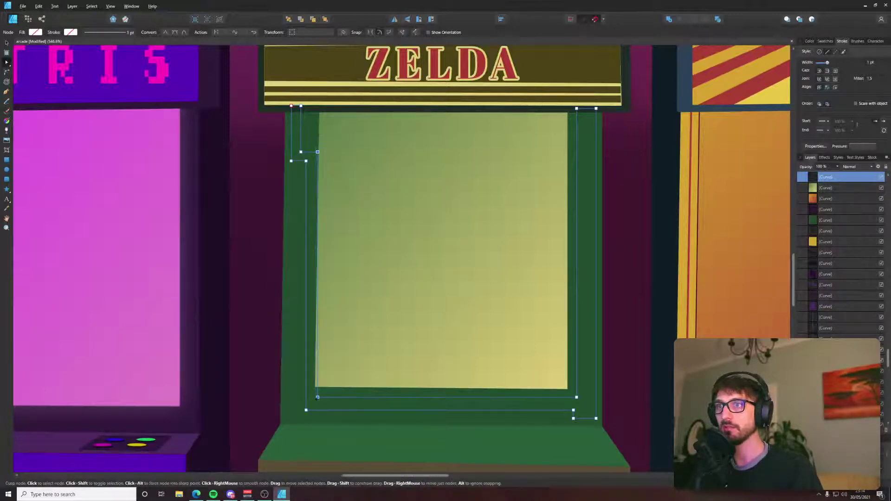
{"action": "left_click_drag", "start_coordinate": [317, 397], "coordinate": [315, 397]}
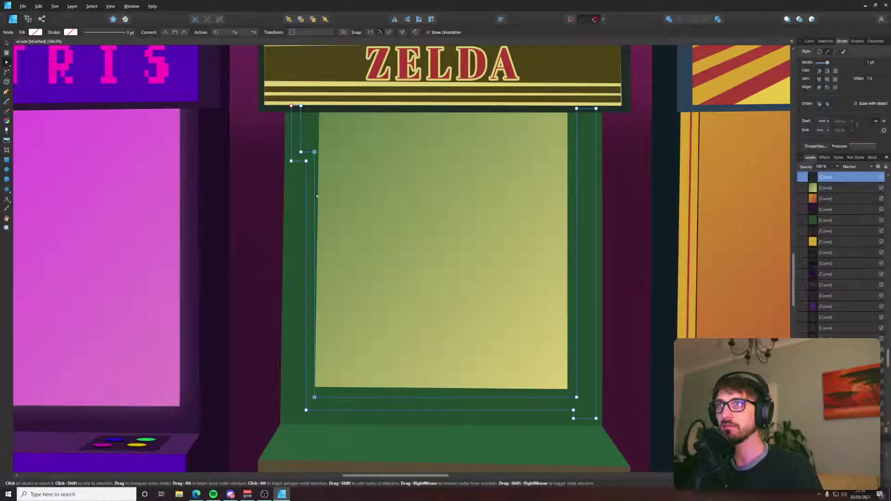
{"action": "left_click_drag", "start_coordinate": [367, 86], "coordinate": [302, 410]}
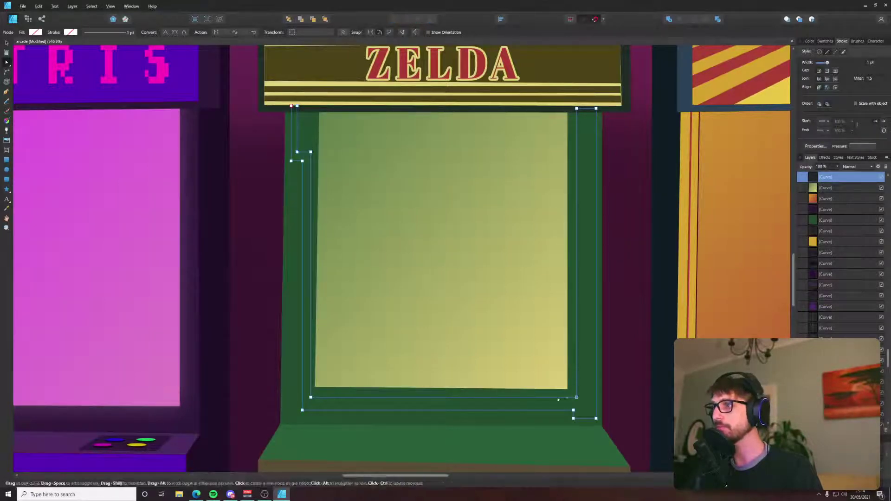
Thin the border's bottom and right strips and move the right strip outward towards the Zelda cabinet's edge.
{"action": "left_click_drag", "start_coordinate": [310, 398], "coordinate": [311, 403]}
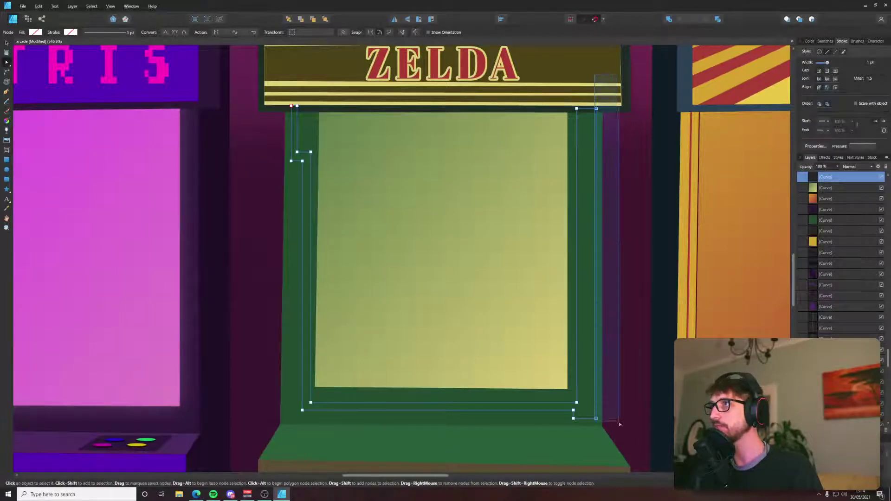
{"action": "left_click_drag", "start_coordinate": [597, 419], "coordinate": [583, 420]}
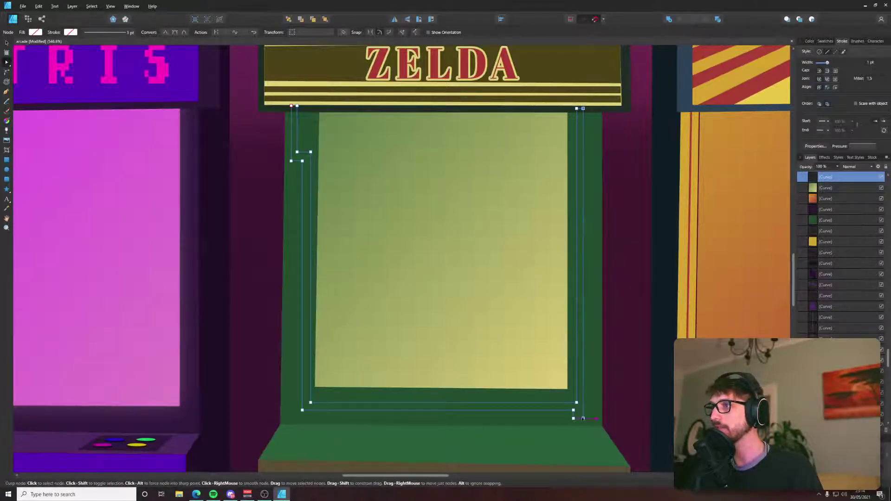
{"action": "left_click_drag", "start_coordinate": [538, 84], "coordinate": [639, 349]}
{"action": "left_click_drag", "start_coordinate": [585, 423], "coordinate": [599, 422]}
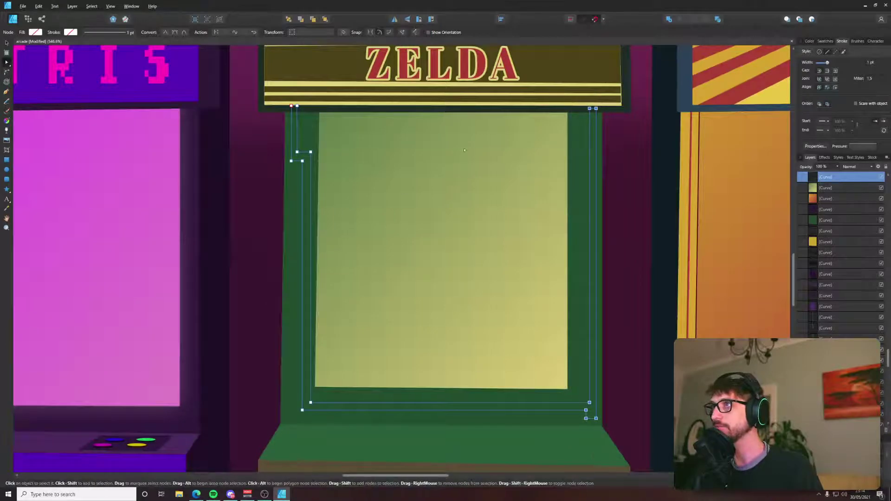
Fill the border shape with the pale yellow sampled from the Zelda marquee stripes and check it in the full scene.
{"action": "key", "text": "i"}
{"action": "left_click", "coordinate": [288, 85]}
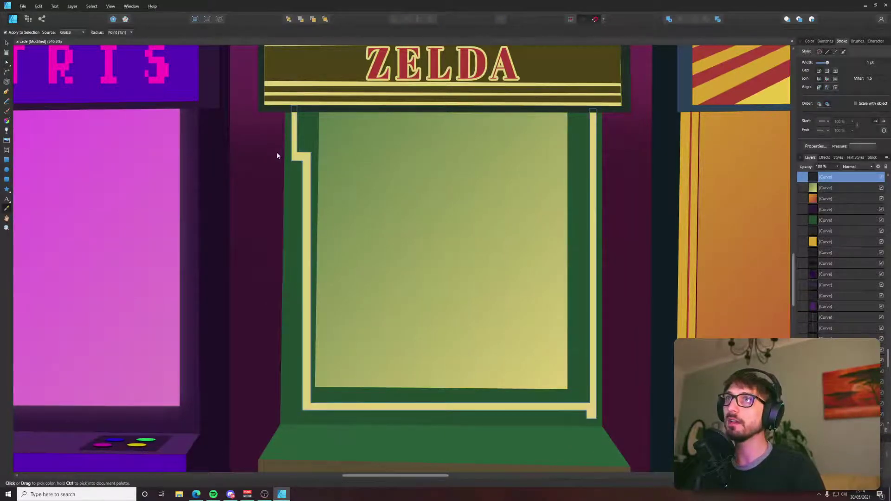
{"action": "key", "text": "v"}
{"action": "key", "text": "ctrl+0"}
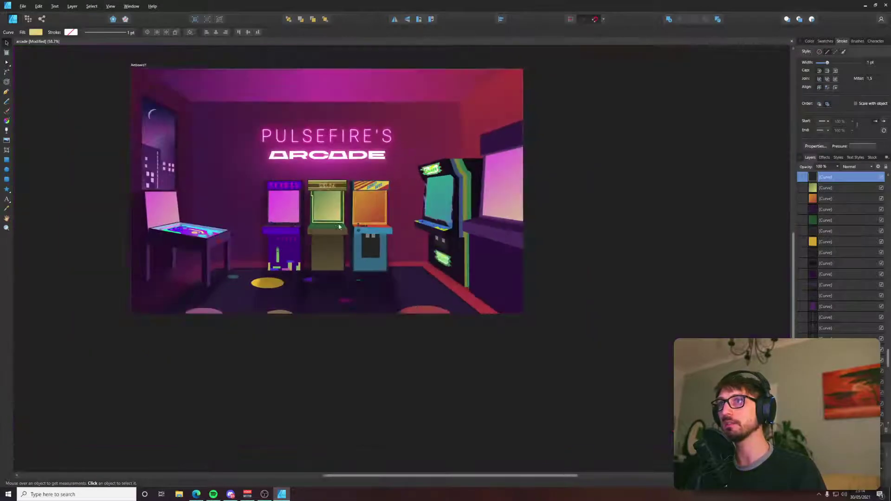
{"action": "left_click", "coordinate": [467, 360]}
{"action": "scroll", "coordinate": [313, 236], "scroll_direction": "up", "scroll_amount": 5}
Adjust the yellow border's corner nodes so its strips slant with the Zelda cabinet's sides, and compare it with the neighbouring machines.
{"action": "double_click", "coordinate": [322, 236]}
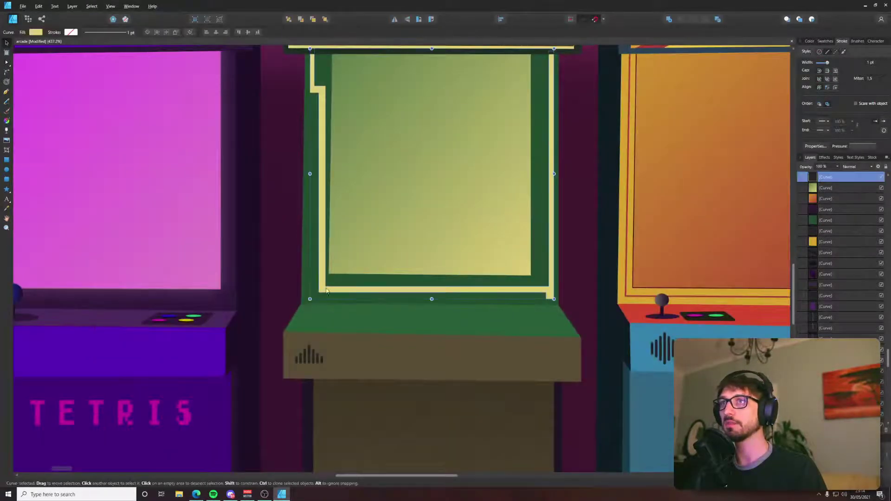
{"action": "left_click_drag", "start_coordinate": [325, 287], "coordinate": [322, 282]}
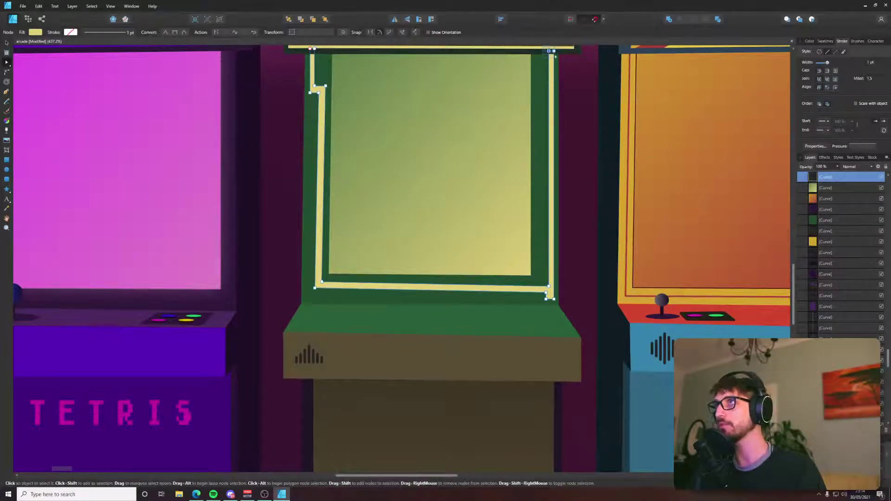
{"action": "scroll", "coordinate": [553, 54], "scroll_direction": "up", "scroll_amount": 1}
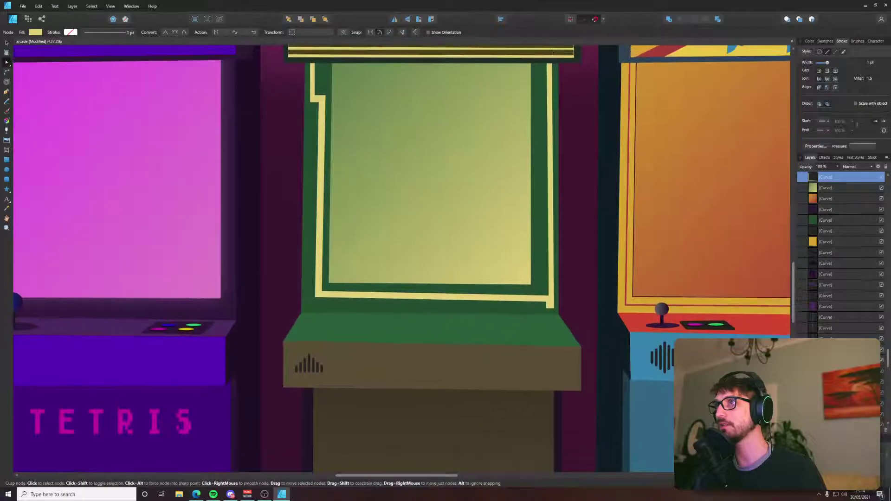
{"action": "left_click", "coordinate": [583, 99]}
{"action": "scroll", "coordinate": [584, 102], "scroll_direction": "down", "scroll_amount": 5}
{"action": "left_click_drag", "start_coordinate": [605, 101], "coordinate": [585, 112]}
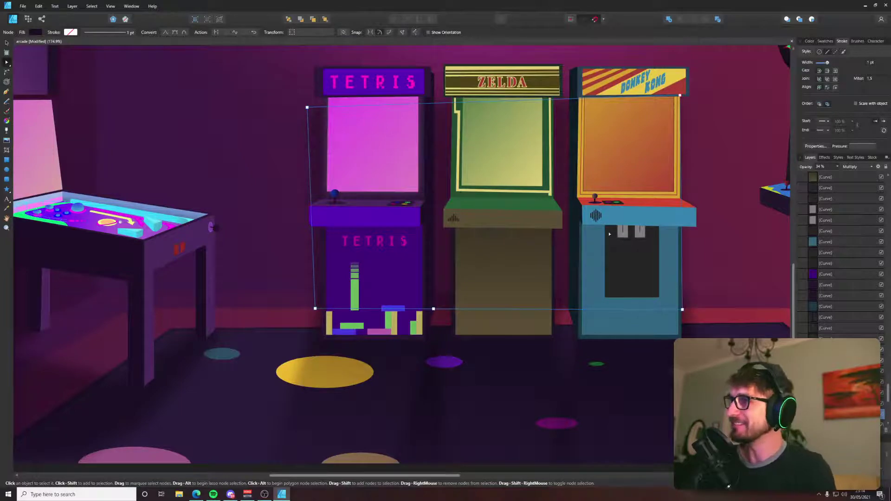
Copy the dark coin door with its two grey slots from the Donkey Kong cabinet to the Zelda cabinet's lower front and shorten the dark panel.
{"action": "scroll", "coordinate": [623, 264], "scroll_direction": "up", "scroll_amount": 4}
{"action": "key", "text": "alt+Tab"}
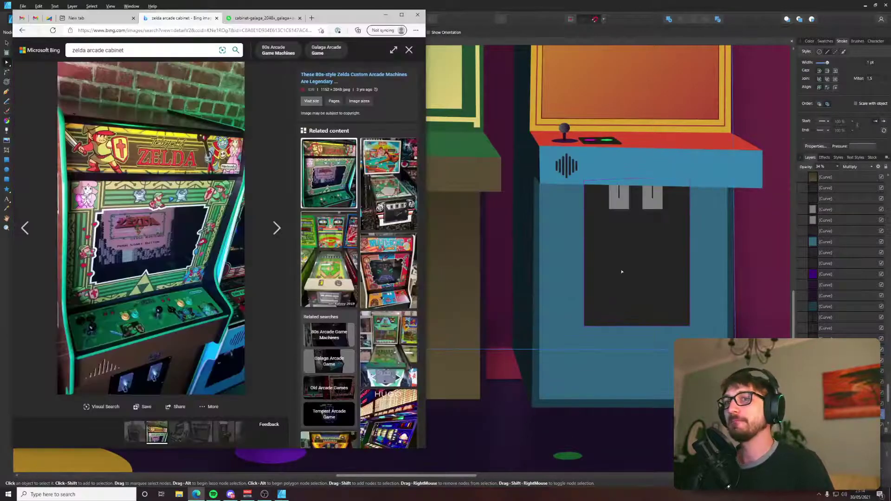
{"action": "key", "text": "alt+Tab"}
{"action": "left_click", "coordinate": [619, 200]}
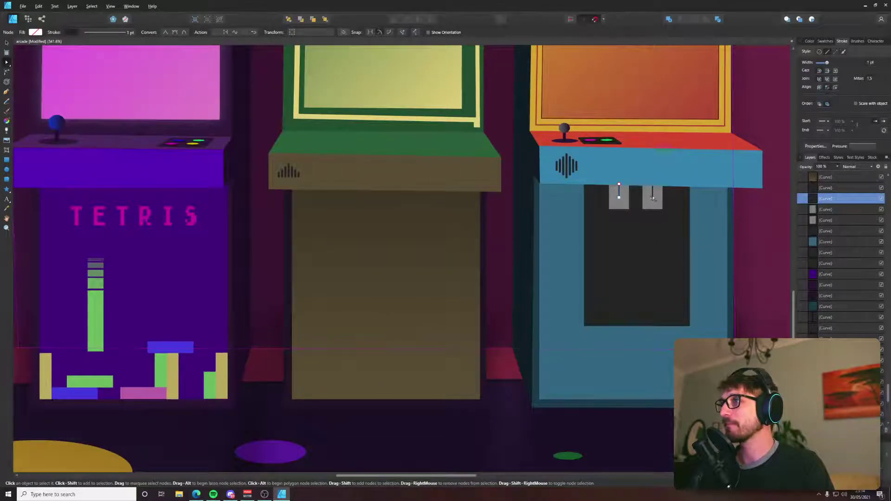
{"action": "left_click", "coordinate": [652, 198], "text": "shift"}
{"action": "left_click", "coordinate": [653, 206], "text": "shift"}
{"action": "left_click", "coordinate": [619, 206], "text": "shift"}
{"action": "left_click", "coordinate": [638, 249], "text": "shift"}
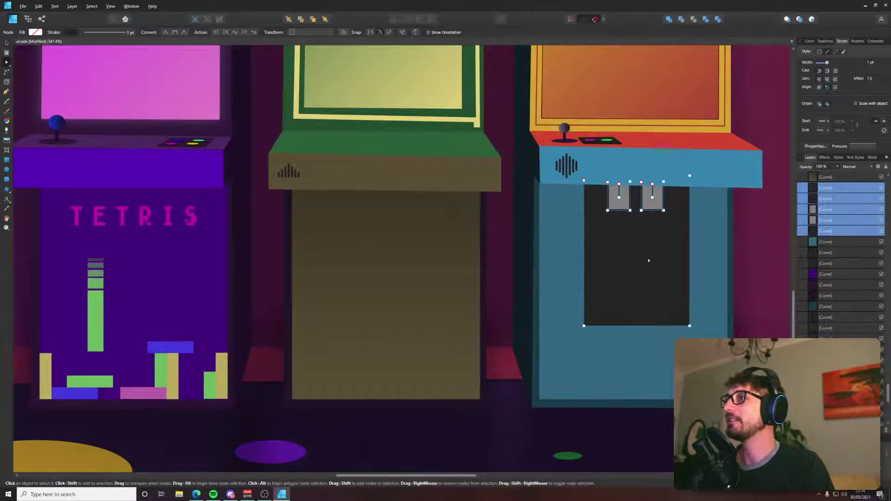
{"action": "key", "text": "v"}
{"action": "left_click_drag", "start_coordinate": [656, 280], "coordinate": [414, 274]}
{"action": "left_click", "coordinate": [393, 309]}
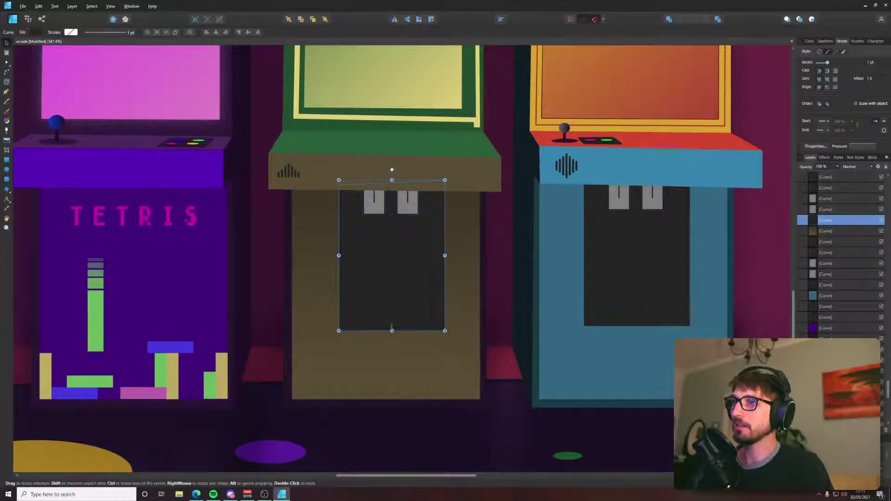
{"action": "left_click_drag", "start_coordinate": [392, 331], "coordinate": [392, 284]}
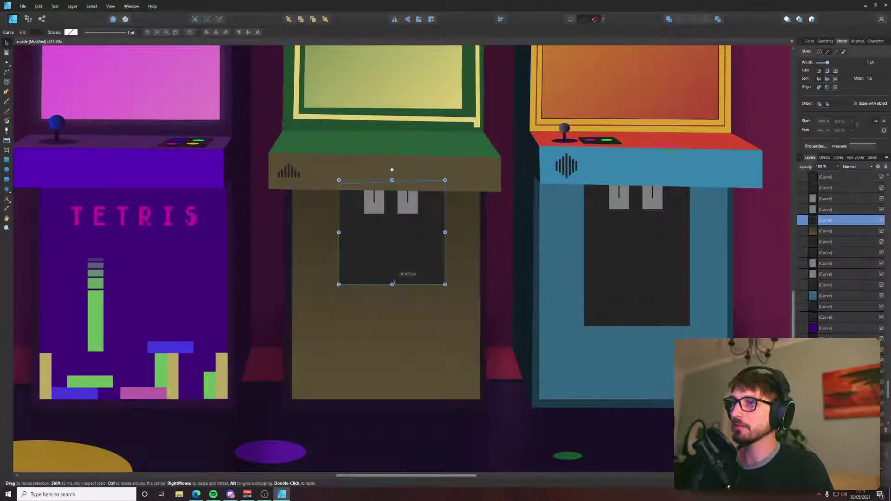
Fill the Zelda coin door's dark panel with a near-black linear gradient and run it vertically down the panel.
{"action": "left_click", "coordinate": [35, 32]}
{"action": "left_click", "coordinate": [53, 45]}
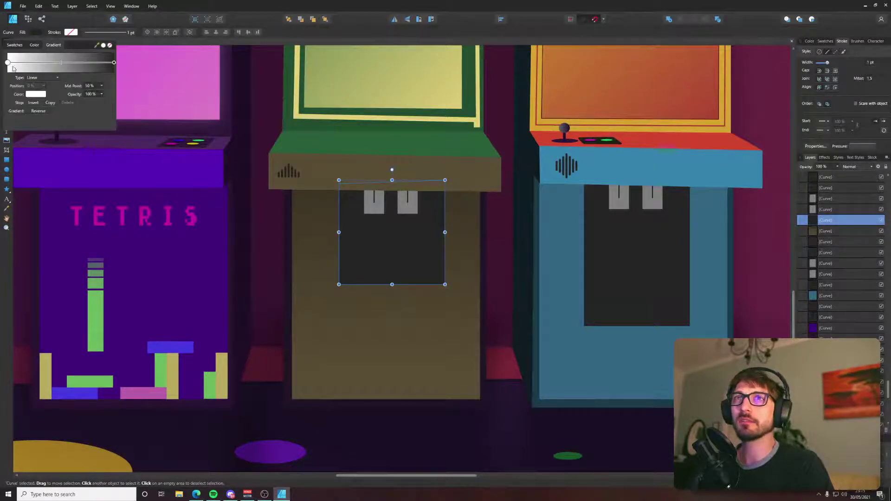
{"action": "left_click", "coordinate": [37, 95]}
{"action": "left_click_drag", "start_coordinate": [28, 158], "coordinate": [7, 164]}
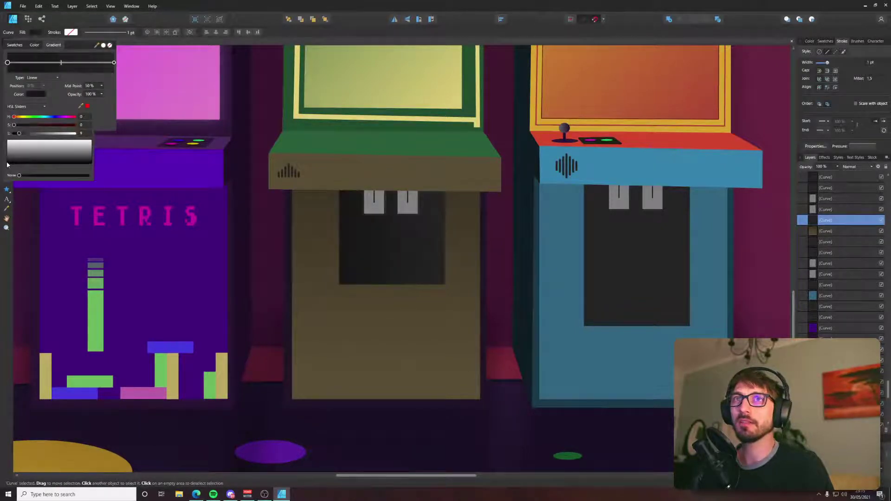
{"action": "key", "text": "g"}
{"action": "left_click_drag", "start_coordinate": [386, 169], "coordinate": [391, 273]}
{"action": "key", "text": "v"}
{"action": "key", "text": "g"}
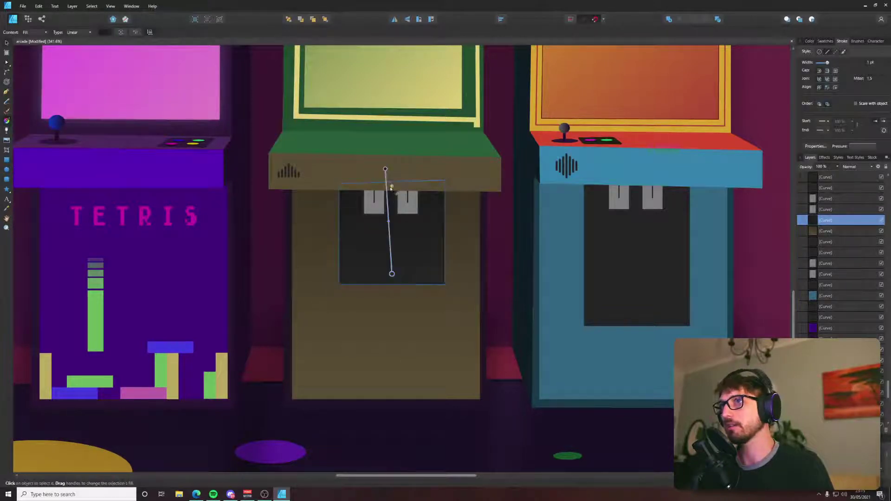
{"action": "left_click_drag", "start_coordinate": [386, 186], "coordinate": [385, 259]}
{"action": "key", "text": "v"}
Check the Zelda coin door in the full scene and compare the cabinet with the reference photo.
{"action": "left_click", "coordinate": [520, 255]}
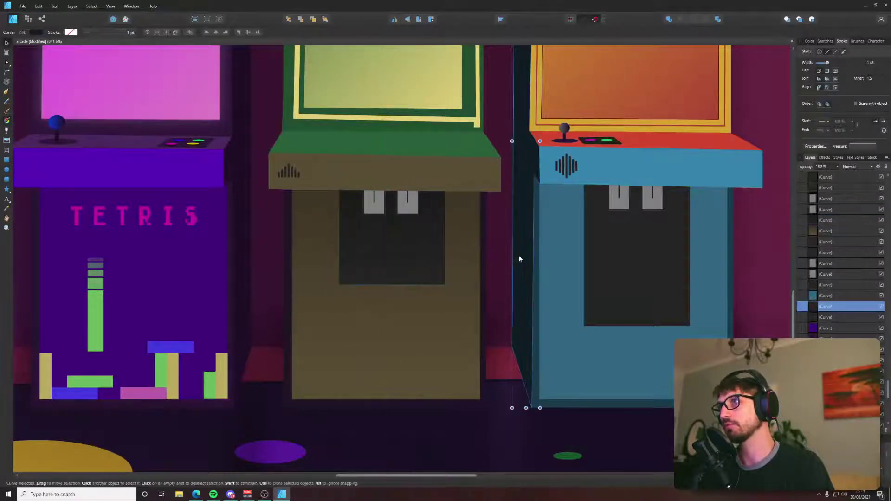
{"action": "scroll", "coordinate": [520, 255], "scroll_direction": "down", "scroll_amount": 5}
{"action": "left_click", "coordinate": [575, 444]}
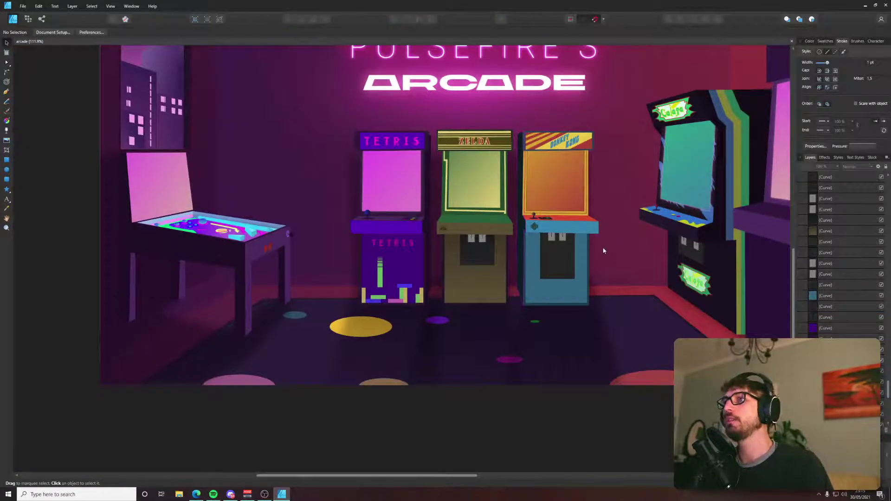
{"action": "scroll", "coordinate": [466, 247], "scroll_direction": "up", "scroll_amount": 5}
{"action": "key", "text": "alt+Tab"}
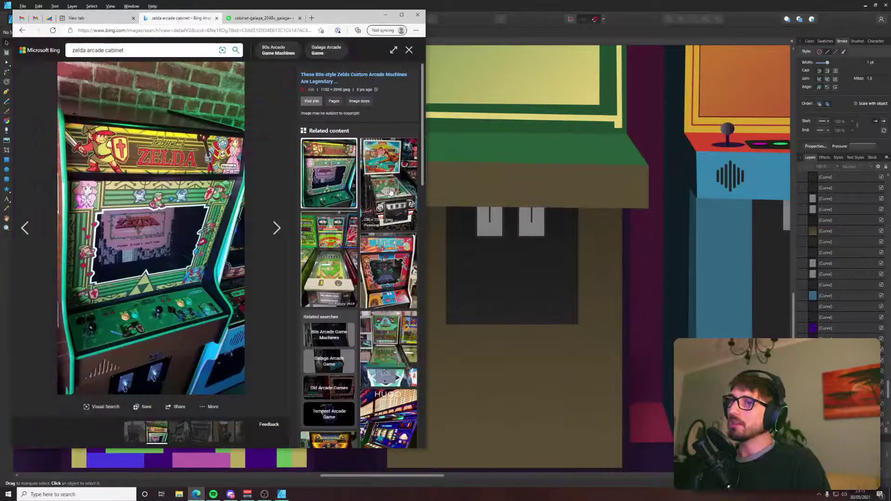
{"action": "key", "text": "alt+Tab"}
Lower the bottom-left corner of the Zelda cabinet's yellow border slightly to level its bottom strip.
{"action": "scroll", "coordinate": [479, 287], "scroll_direction": "up", "scroll_amount": 3}
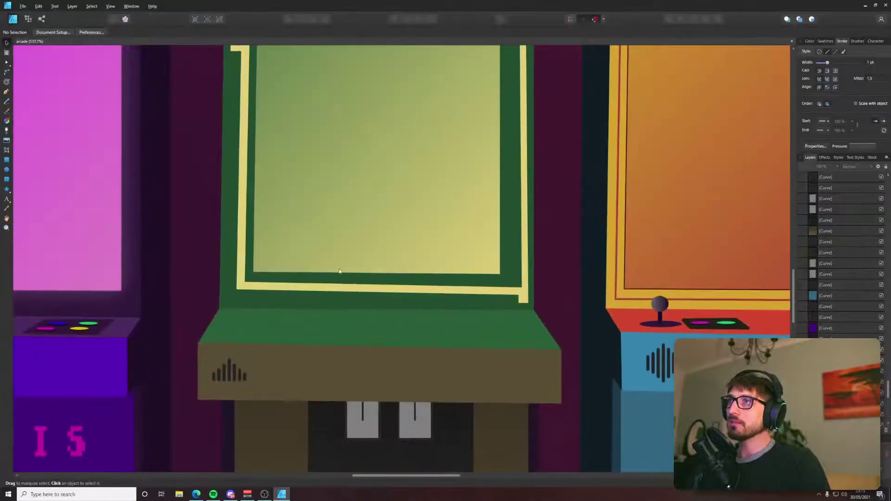
{"action": "scroll", "coordinate": [479, 287], "scroll_direction": "up", "scroll_amount": 1}
{"action": "double_click", "coordinate": [274, 298]}
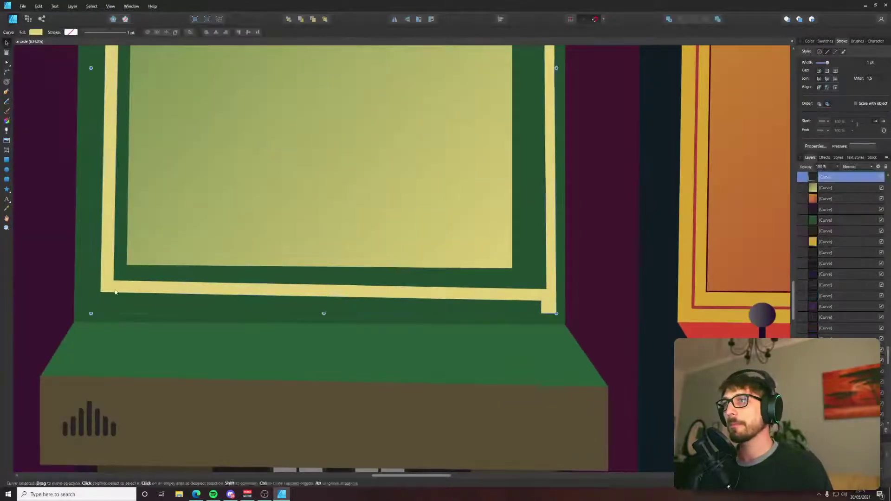
{"action": "left_click_drag", "start_coordinate": [100, 292], "coordinate": [99, 297]}
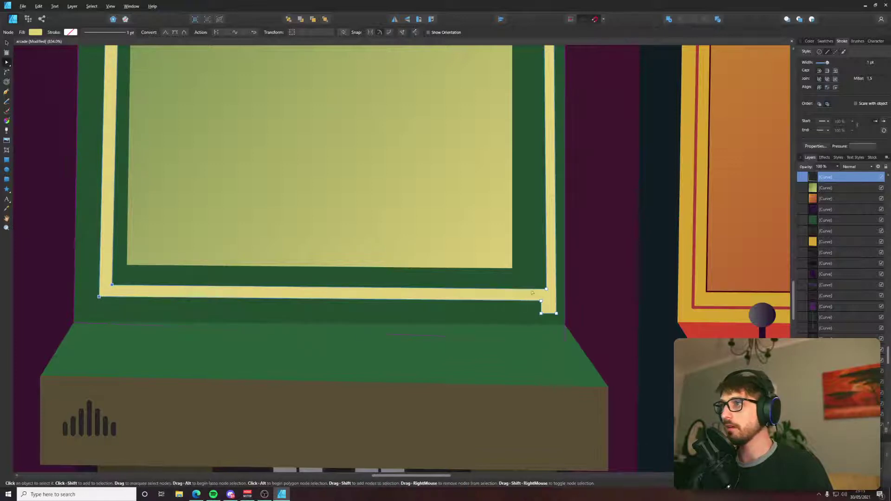
Add two pairs of nodes across the border's right strip, a short way below the Zelda marquee.
{"action": "scroll", "coordinate": [533, 293], "scroll_direction": "down", "scroll_amount": 6}
{"action": "scroll", "coordinate": [519, 207], "scroll_direction": "up", "scroll_amount": 5}
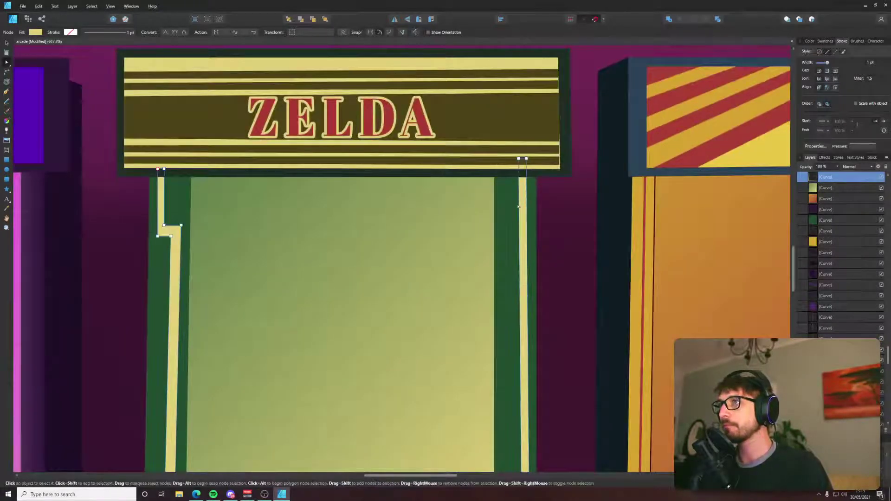
{"action": "left_click", "coordinate": [519, 205]}
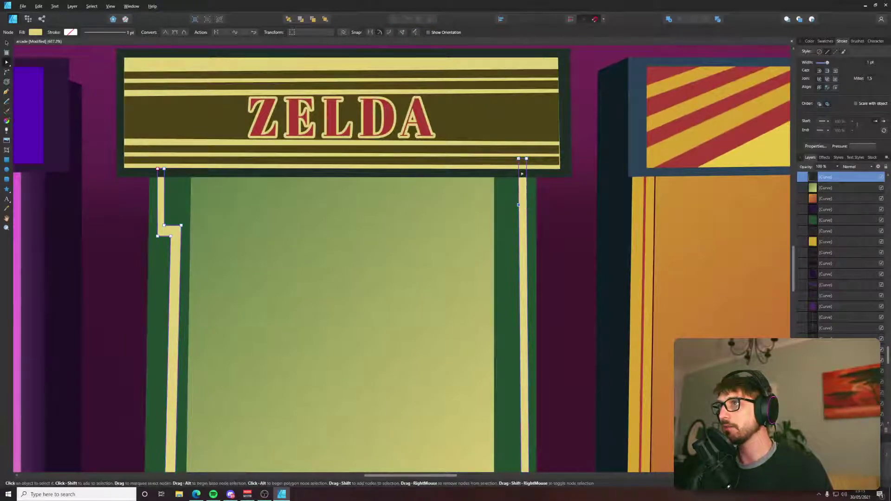
{"action": "left_click_drag", "start_coordinate": [522, 159], "coordinate": [509, 161]}
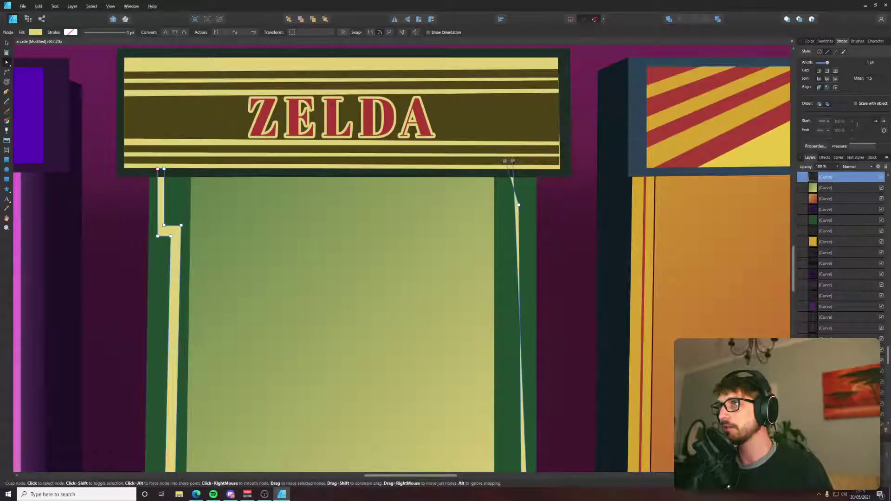
{"action": "key", "text": "ctrl+z"}
{"action": "left_click", "coordinate": [526, 217]}
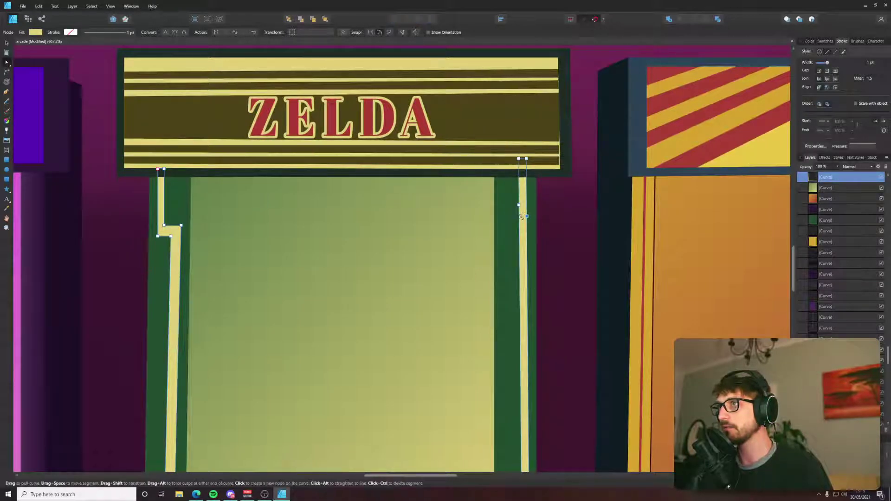
{"action": "left_click", "coordinate": [519, 215]}
{"action": "left_click", "coordinate": [527, 202]}
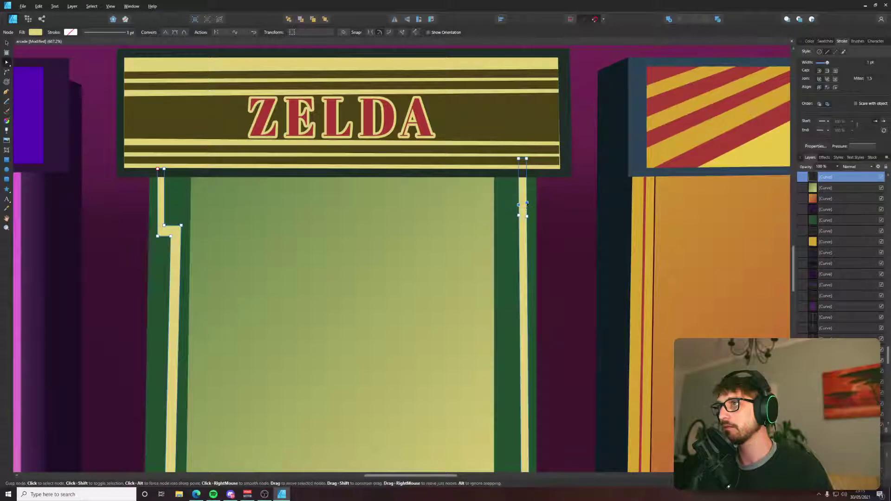
Shift the right strip's upper part inward towards the screen and square the joint into a stepped notch.
{"action": "left_click_drag", "start_coordinate": [520, 203], "coordinate": [507, 204]}
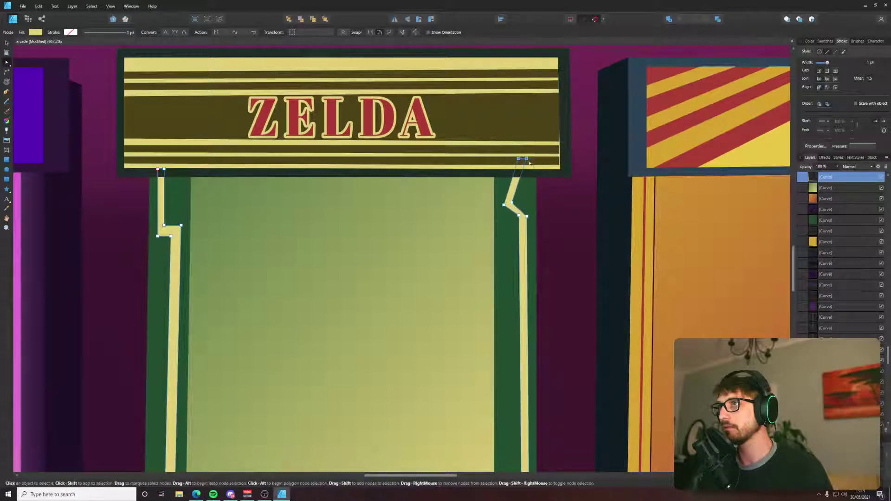
{"action": "left_click_drag", "start_coordinate": [526, 159], "coordinate": [510, 159]}
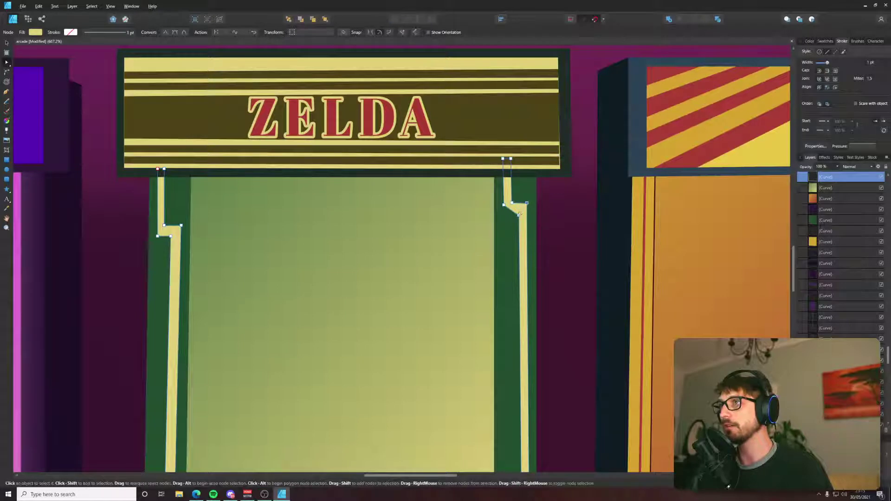
{"action": "left_click_drag", "start_coordinate": [518, 215], "coordinate": [518, 209]}
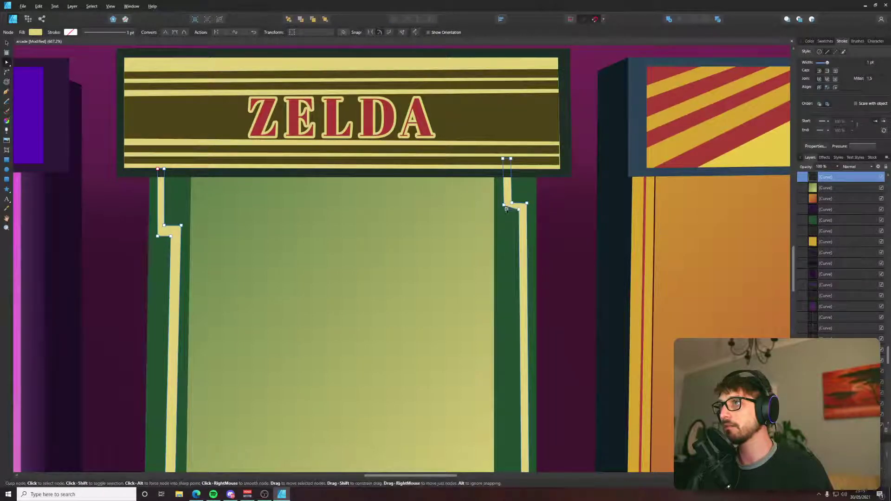
{"action": "left_click_drag", "start_coordinate": [519, 216], "coordinate": [519, 213]}
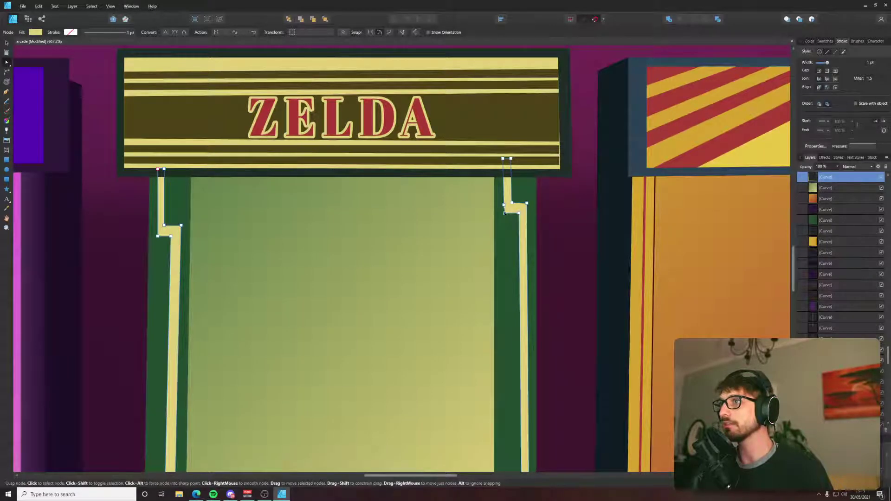
{"action": "left_click", "coordinate": [562, 186]}
{"action": "key", "text": "alt+Tab"}
{"action": "left_click", "coordinate": [452, 279]}
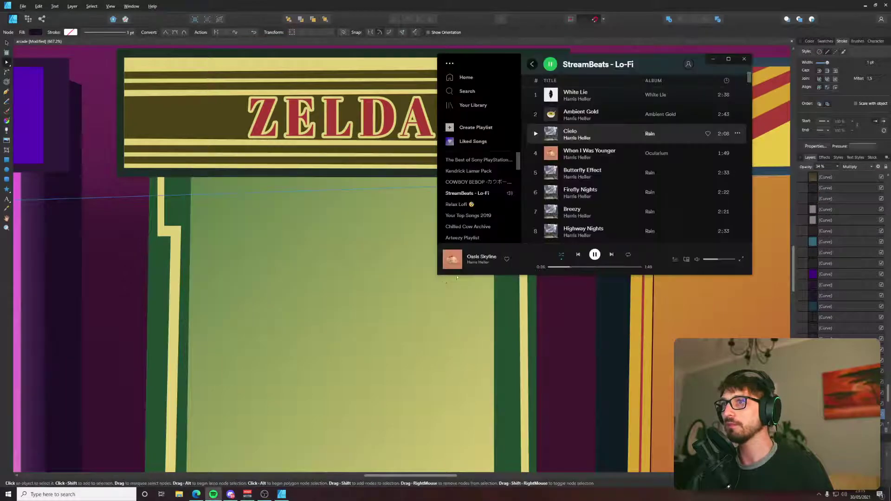
{"action": "left_click", "coordinate": [594, 309]}
Reverse the right strip's notch by moving its upper part outward and the strip below it inward.
{"action": "scroll", "coordinate": [532, 253], "scroll_direction": "down", "scroll_amount": 6}
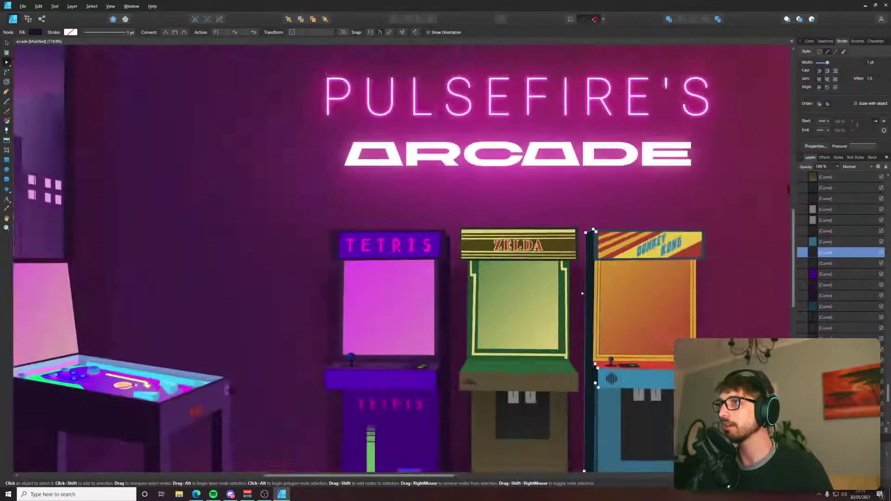
{"action": "scroll", "coordinate": [533, 253], "scroll_direction": "up", "scroll_amount": 6}
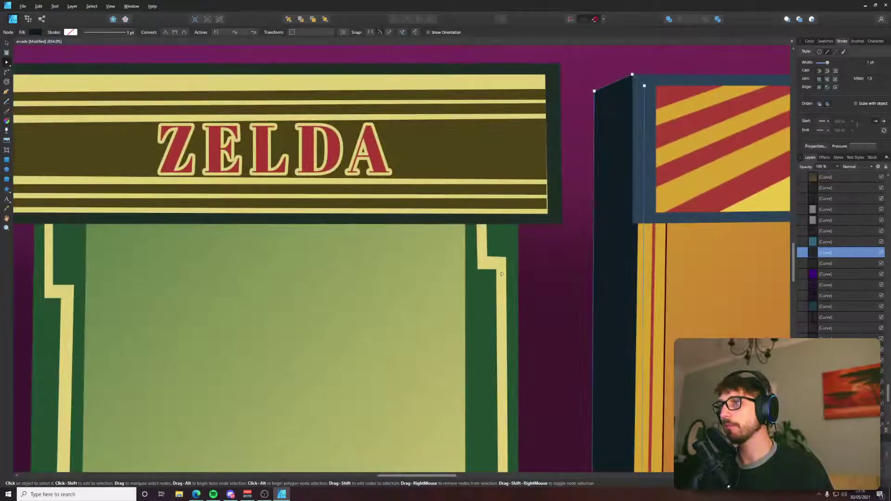
{"action": "left_click", "coordinate": [477, 254]}
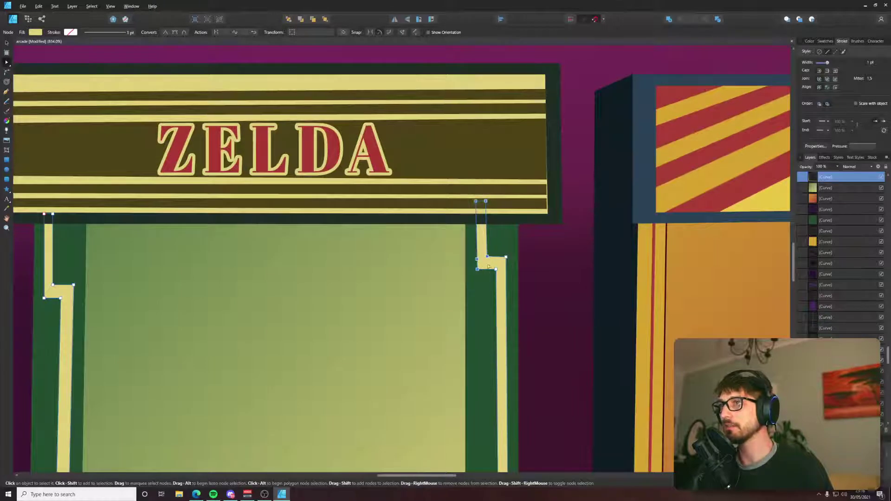
{"action": "left_click_drag", "start_coordinate": [486, 246], "coordinate": [504, 245]}
{"action": "key", "text": "ctrl+z"}
{"action": "left_click_drag", "start_coordinate": [448, 182], "coordinate": [495, 292]}
{"action": "mouse_move", "coordinate": [488, 257]}
{"action": "left_mouse_down"}
{"action": "mouse_move", "coordinate": [514, 257]}
{"action": "mouse_move", "coordinate": [490, 263]}
{"action": "mouse_move", "coordinate": [485, 255]}
{"action": "left_mouse_up"}
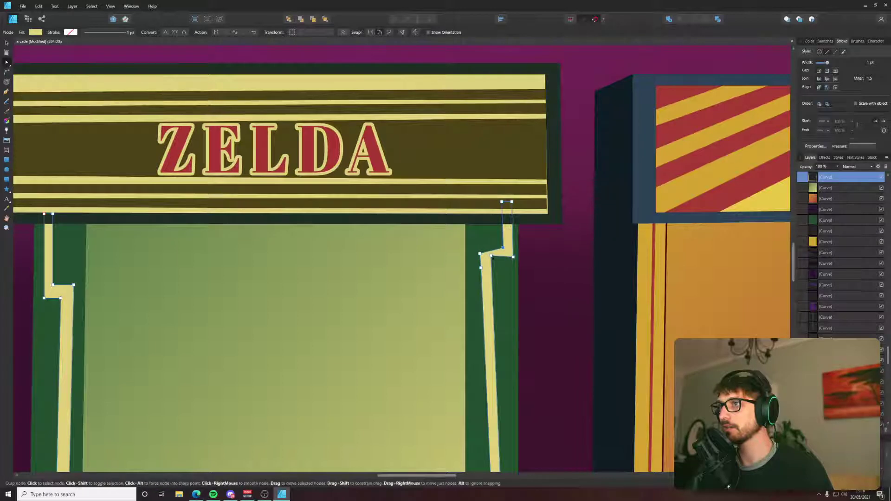
Adjust the notch's corner nodes on the right strip so its short crosspiece is nearly horizontal and evenly thick.
{"action": "left_click_drag", "start_coordinate": [491, 255], "coordinate": [491, 268]}
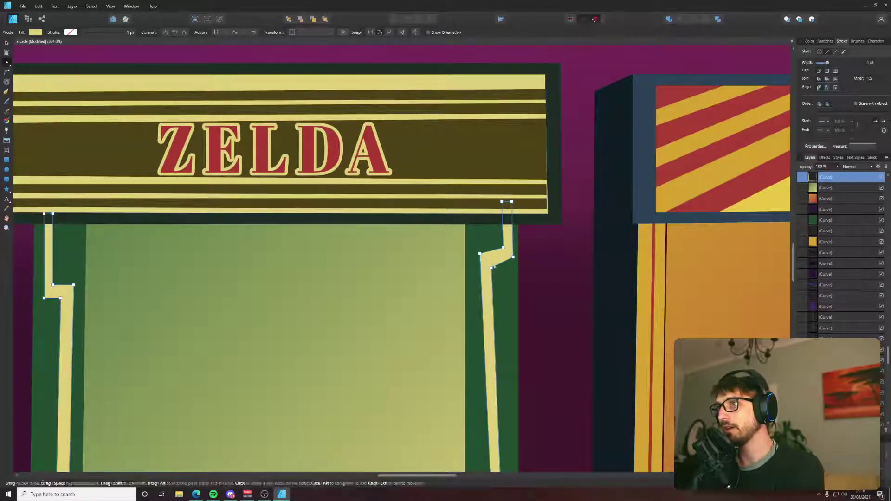
{"action": "left_click_drag", "start_coordinate": [513, 257], "coordinate": [513, 263]}
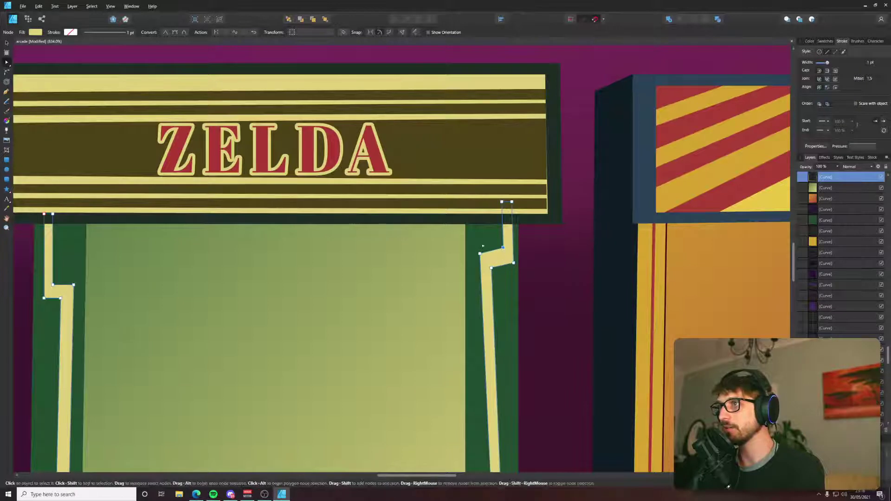
{"action": "left_click_drag", "start_coordinate": [470, 239], "coordinate": [509, 263]}
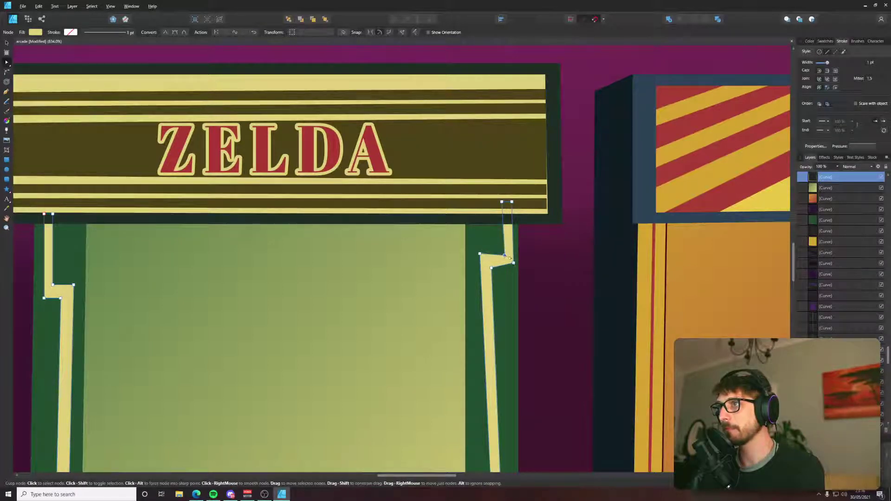
{"action": "left_click_drag", "start_coordinate": [467, 240], "coordinate": [507, 255]}
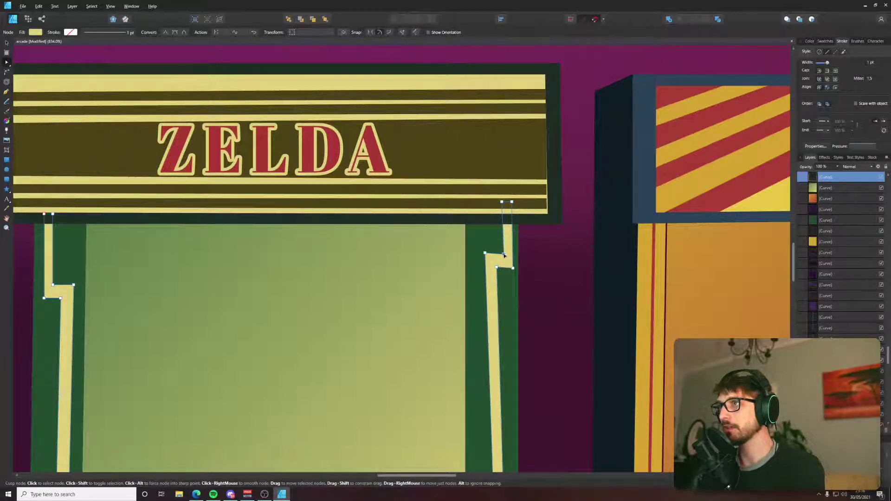
Check the stepped yellow border in the full arcade scene and compare it with the Zelda reference photo.
{"action": "scroll", "coordinate": [512, 268], "scroll_direction": "down", "scroll_amount": 15}
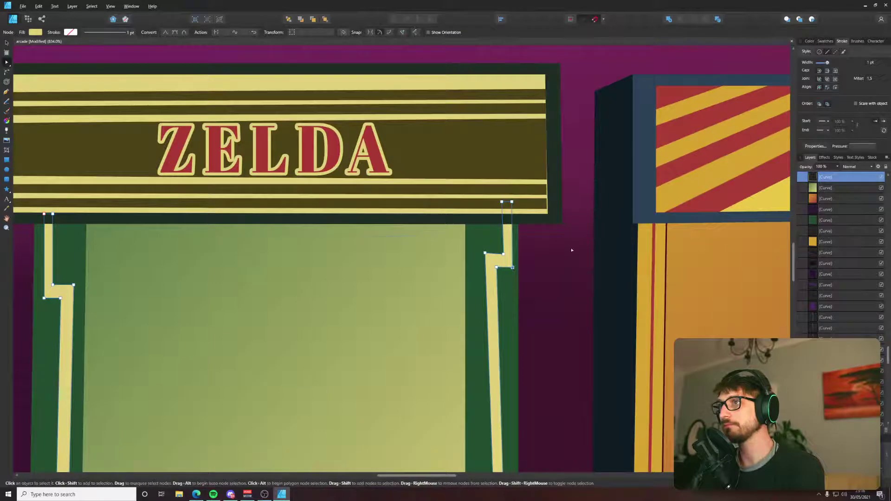
{"action": "scroll", "coordinate": [576, 233], "scroll_direction": "up", "scroll_amount": 3}
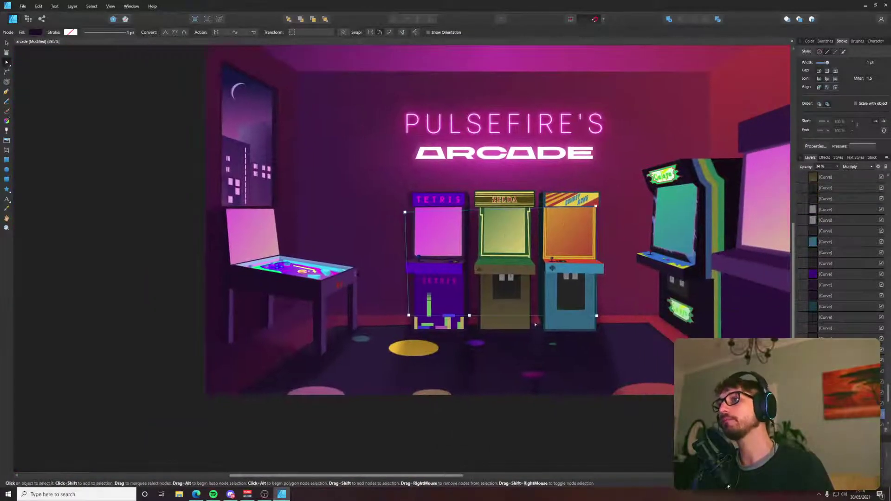
{"action": "scroll", "coordinate": [502, 292], "scroll_direction": "up", "scroll_amount": 8}
{"action": "scroll", "coordinate": [501, 292], "scroll_direction": "down", "scroll_amount": 6}
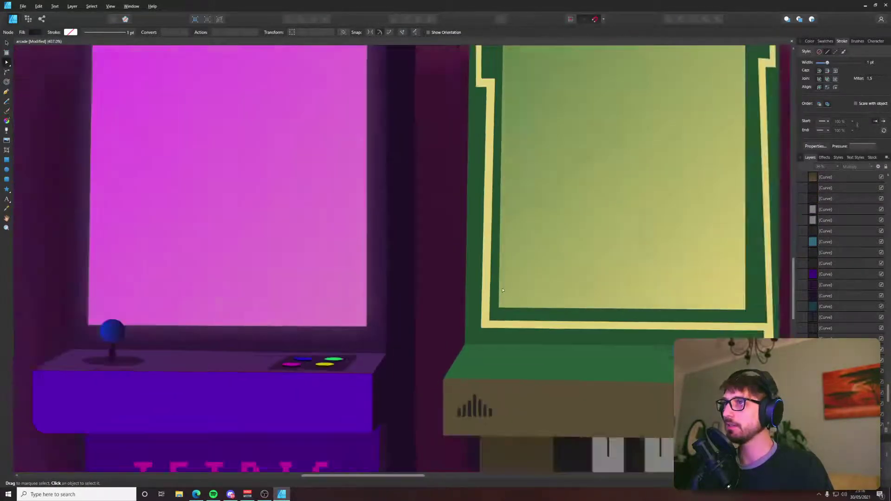
{"action": "key", "text": "alt+Tab"}
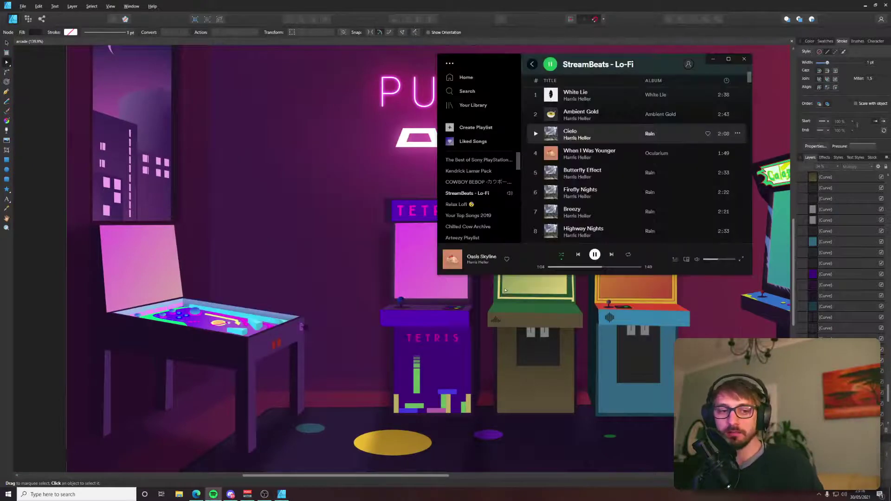
{"action": "key", "text": "alt+Tab"}
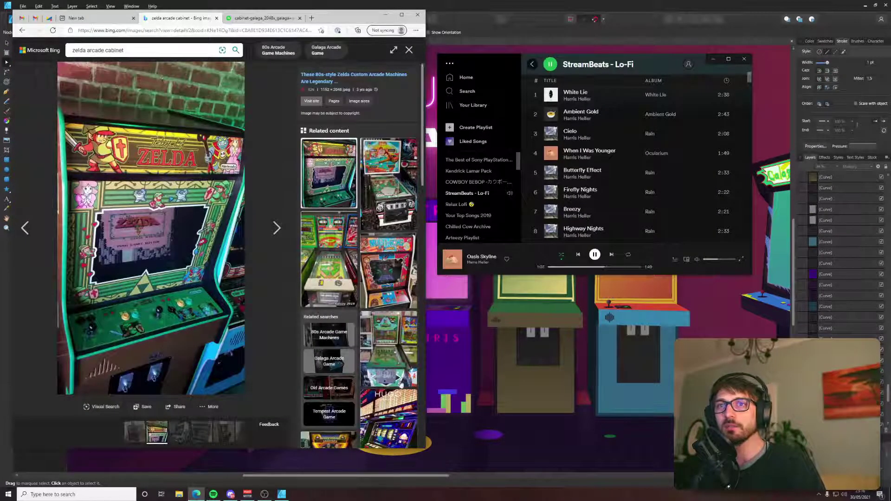
{"action": "key", "text": "alt+Tab"}
Draw a narrow four-sided block between the upper left yellow strip and the Zelda screen, just above the notch.
{"action": "scroll", "coordinate": [503, 254], "scroll_direction": "up", "scroll_amount": 4}
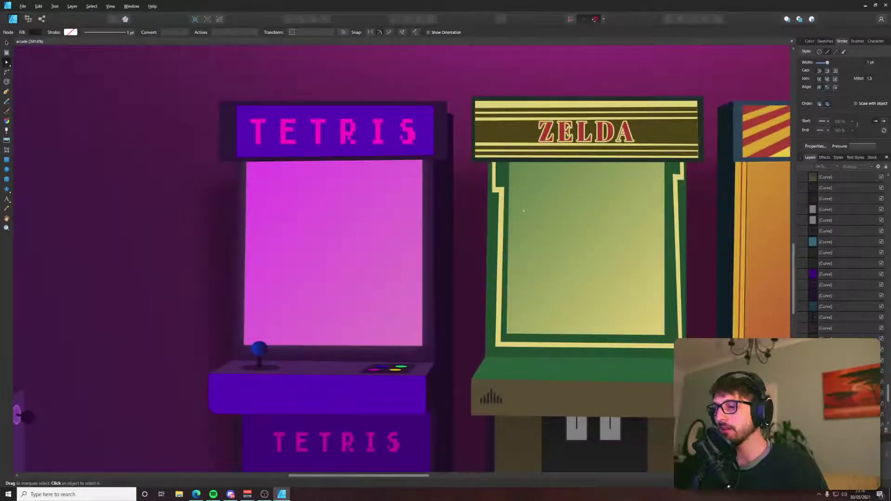
{"action": "key", "text": "p"}
{"action": "scroll", "coordinate": [492, 200], "scroll_direction": "up", "scroll_amount": 3}
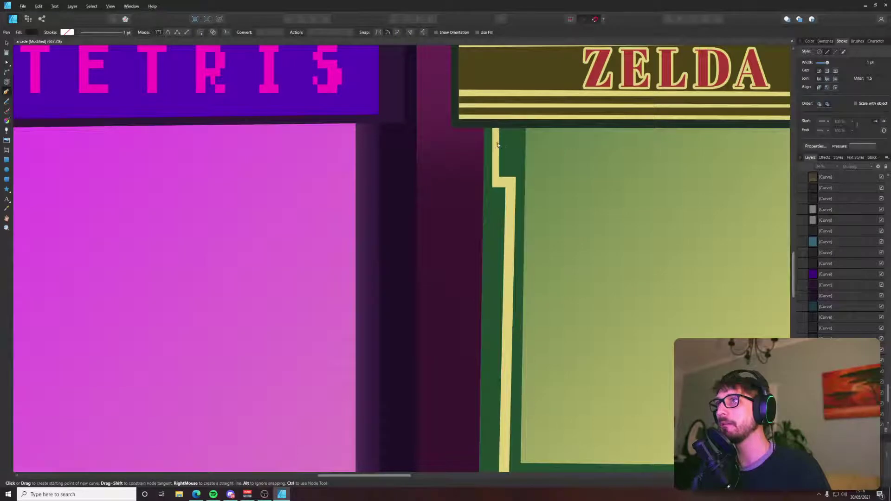
{"action": "left_click", "coordinate": [503, 126]}
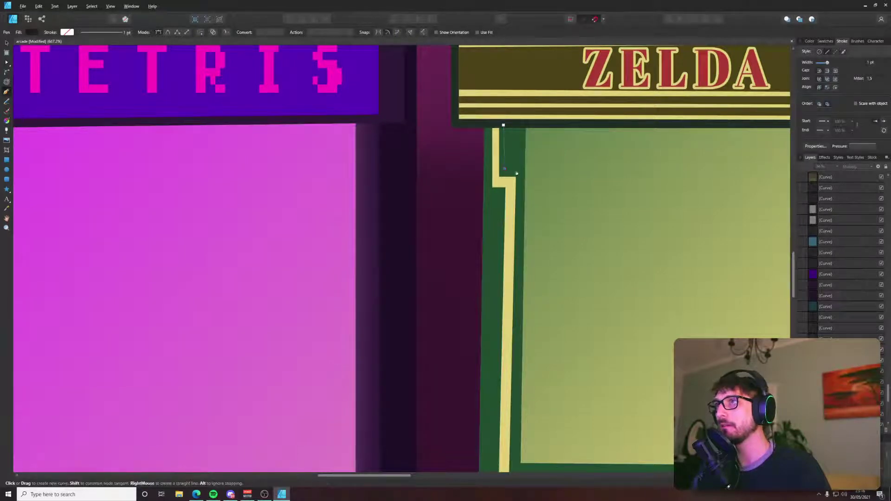
{"action": "left_click_drag", "start_coordinate": [516, 174], "coordinate": [519, 171]}
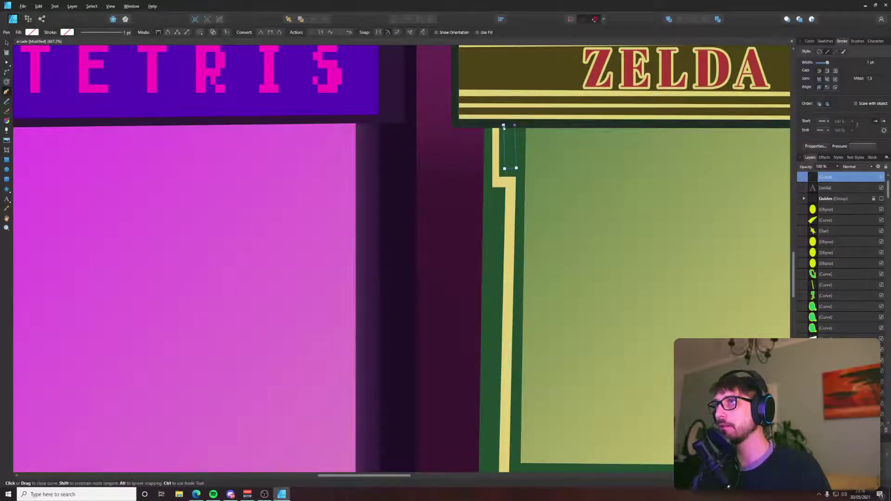
{"action": "key", "text": "a"}
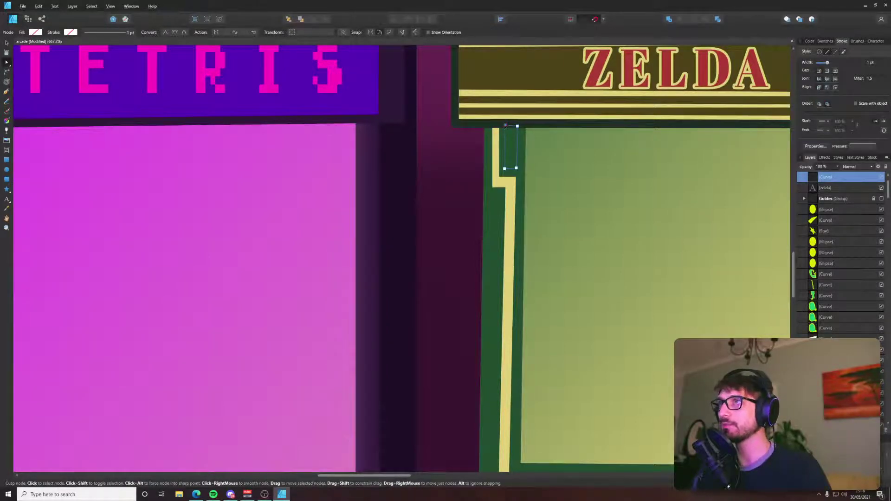
Fill the small block with a darker shade of the cabinet's green and lower it in the layer stack.
{"action": "key", "text": "i"}
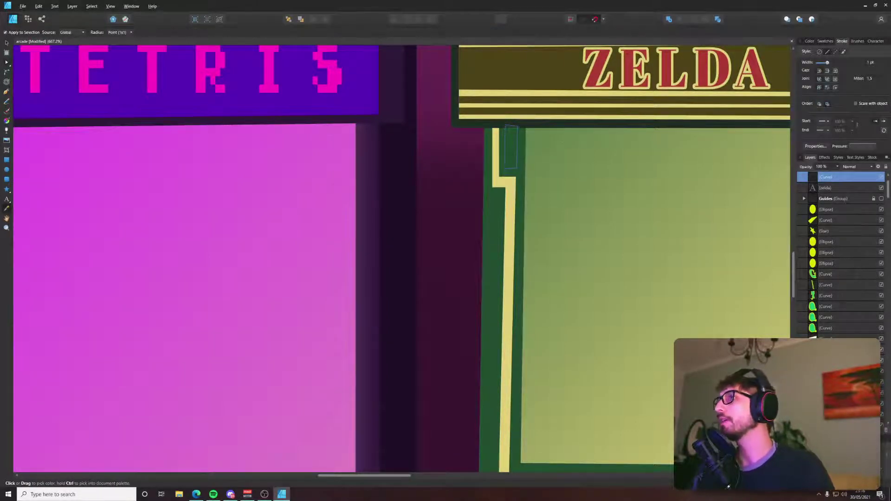
{"action": "key", "text": "v"}
{"action": "left_click", "coordinate": [810, 41]}
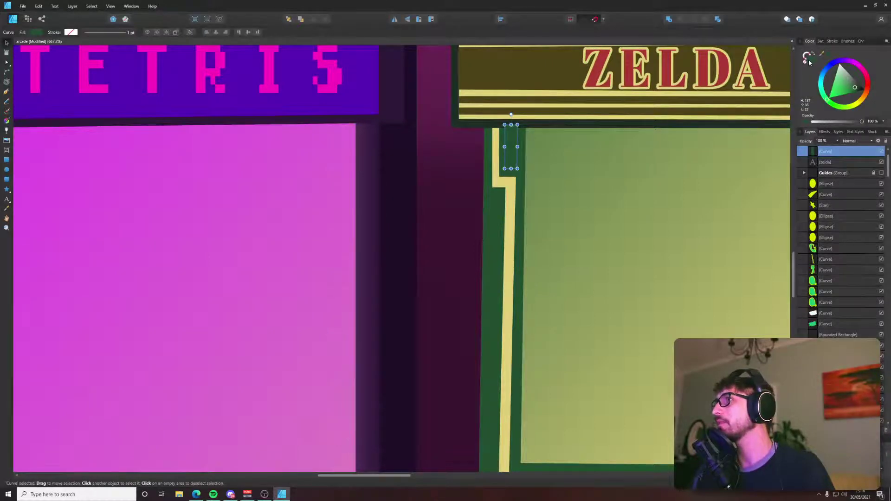
{"action": "left_click", "coordinate": [809, 60]}
{"action": "left_click_drag", "start_coordinate": [538, 214], "coordinate": [533, 215]}
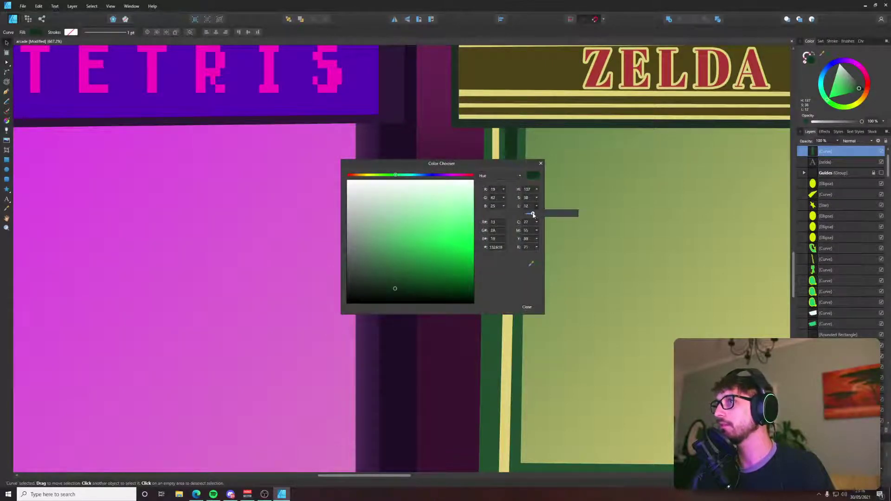
{"action": "left_click", "coordinate": [526, 307]}
{"action": "left_click", "coordinate": [442, 251]}
{"action": "left_click_drag", "start_coordinate": [523, 223], "coordinate": [508, 197]}
{"action": "scroll", "coordinate": [508, 197], "scroll_direction": "up", "scroll_amount": 1}
{"action": "left_click", "coordinate": [498, 99]}
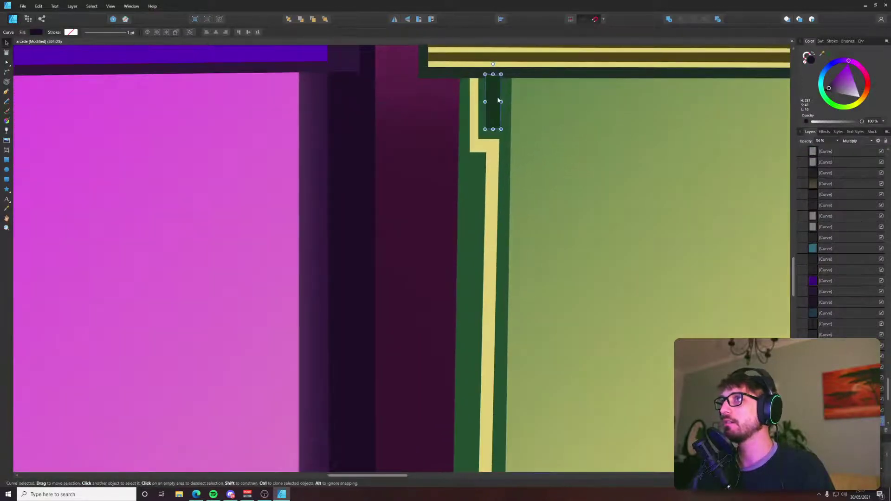
{"action": "left_click", "coordinate": [498, 99]}
{"action": "left_click", "coordinate": [495, 104]}
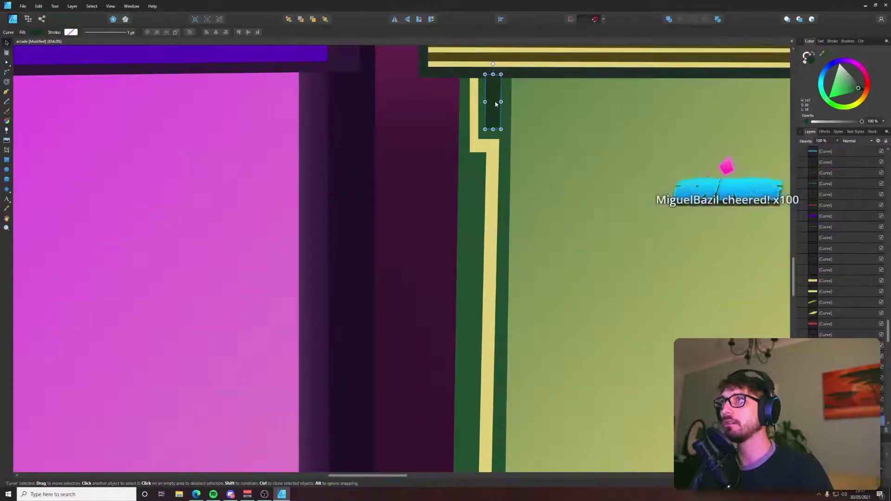
Draw a long narrow strip outside the left yellow border, from below the notch to the bottom corner, filled with the block's dark green.
{"action": "scroll", "coordinate": [495, 104], "scroll_direction": "down", "scroll_amount": 3}
{"action": "key", "text": "p"}
{"action": "left_click_drag", "start_coordinate": [535, 156], "coordinate": [499, 153]}
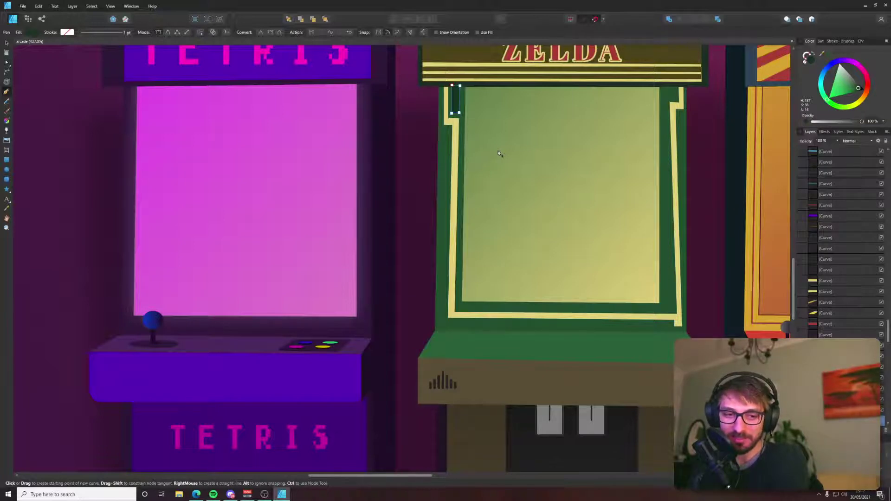
{"action": "key", "text": "v"}
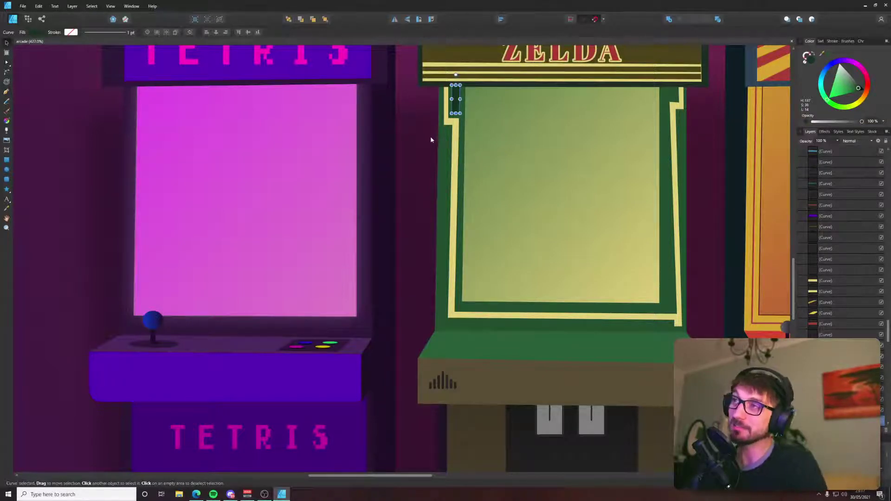
{"action": "scroll", "coordinate": [447, 129], "scroll_direction": "up", "scroll_amount": 3}
{"action": "key", "text": "p"}
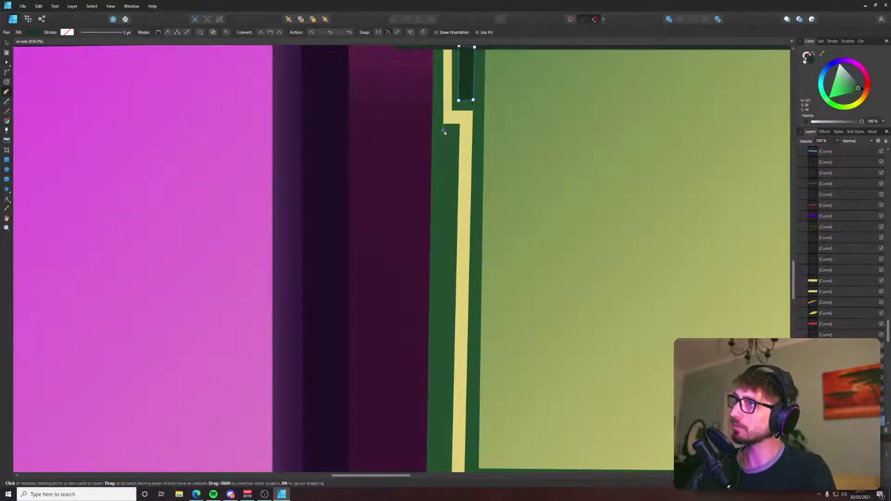
{"action": "scroll", "coordinate": [451, 328], "scroll_direction": "up", "scroll_amount": 4}
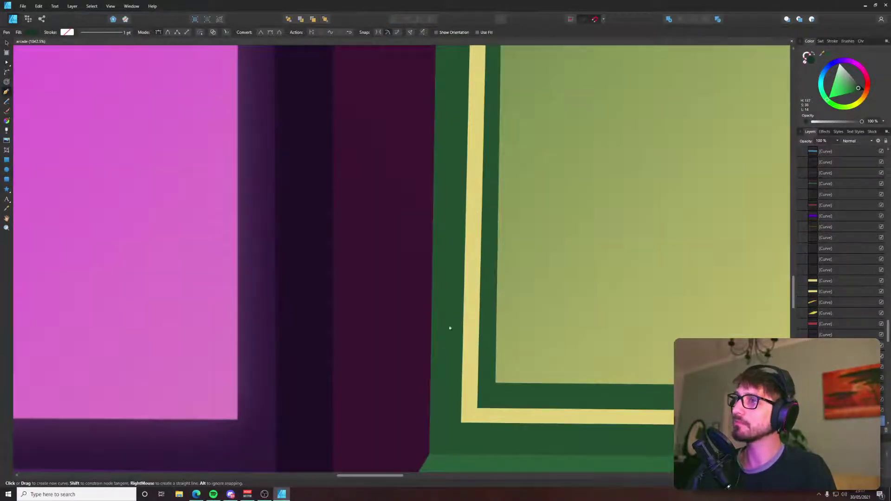
{"action": "left_click", "coordinate": [441, 424]}
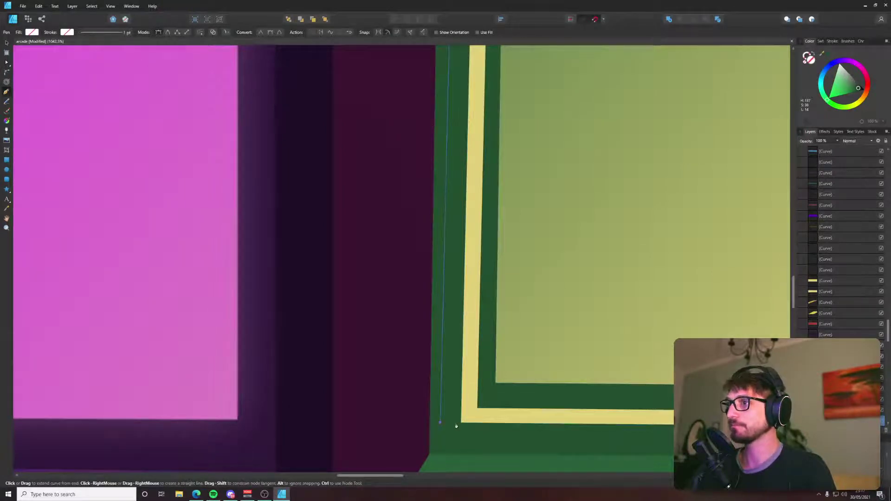
{"action": "scroll", "coordinate": [439, 318], "scroll_direction": "up", "scroll_amount": 5}
{"action": "left_click", "coordinate": [443, 141]}
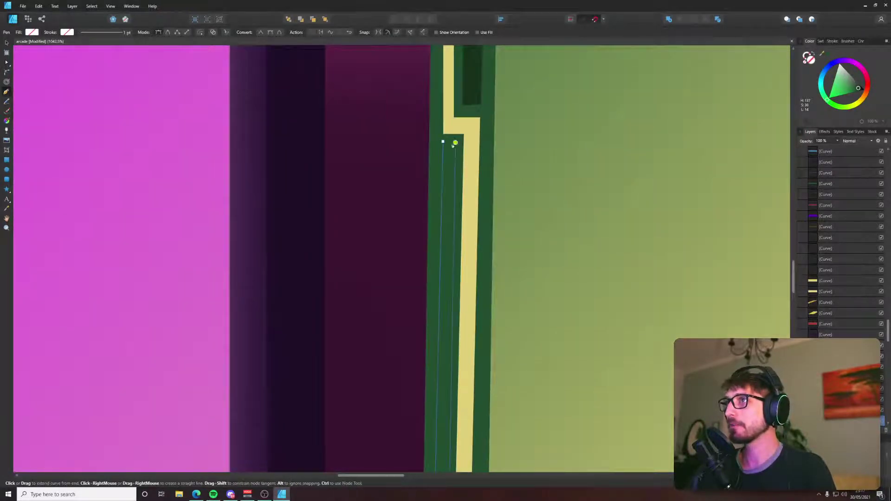
{"action": "left_click", "coordinate": [455, 142]}
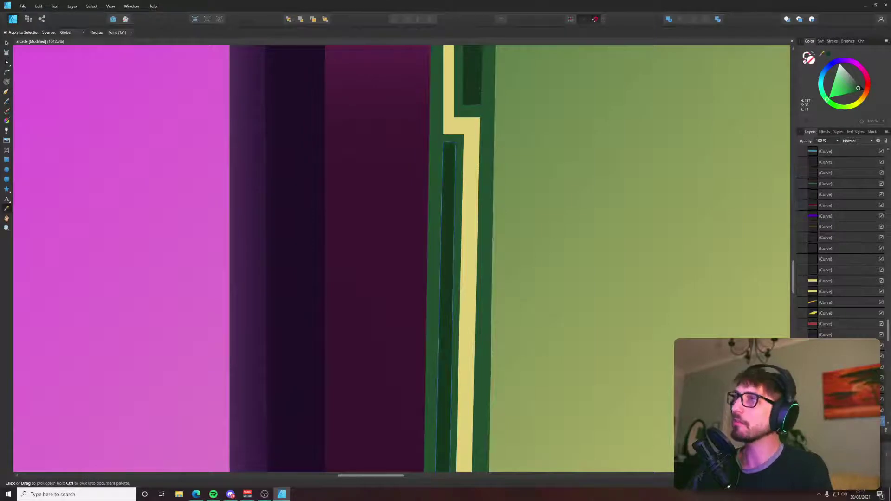
{"action": "key", "text": "a"}
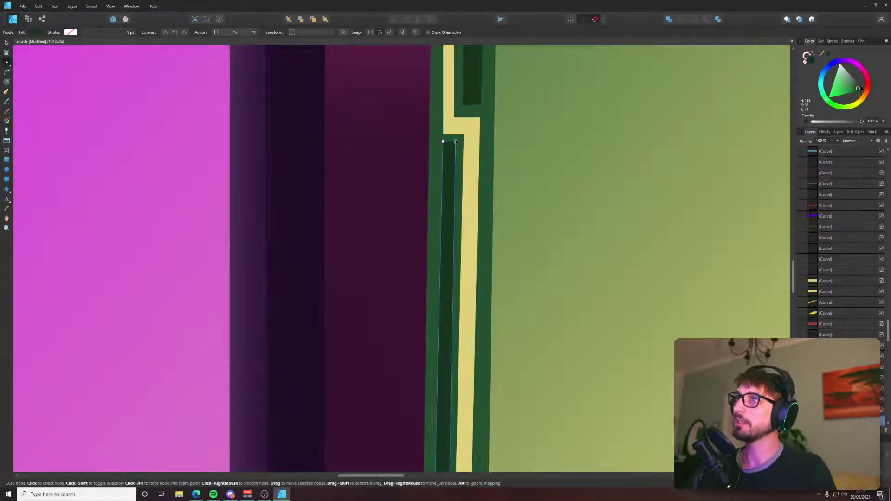
Draw a thin horizontal strip beneath the left part of the bottom yellow border and fill it with the sampled dark green.
{"action": "key", "text": "ctrl+0"}
{"action": "scroll", "coordinate": [481, 188], "scroll_direction": "up", "scroll_amount": 2}
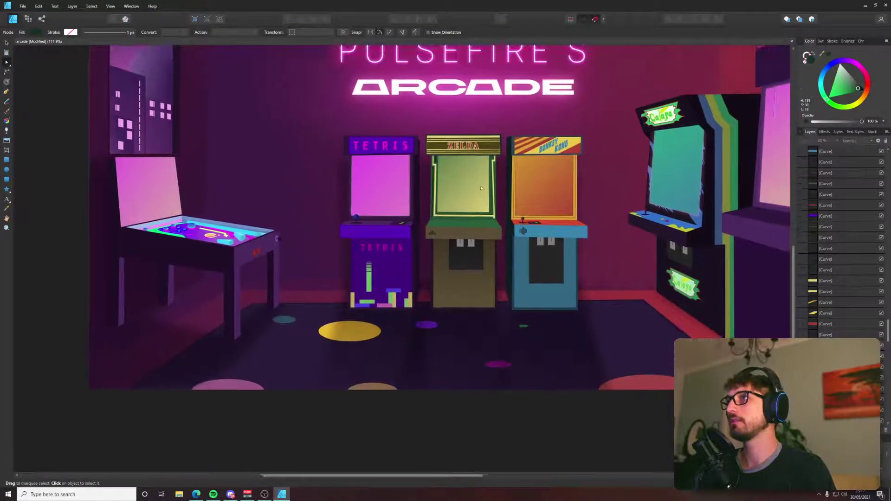
{"action": "scroll", "coordinate": [482, 188], "scroll_direction": "up", "scroll_amount": 3}
{"action": "key", "text": "p"}
{"action": "scroll", "coordinate": [306, 292], "scroll_direction": "up", "scroll_amount": 3}
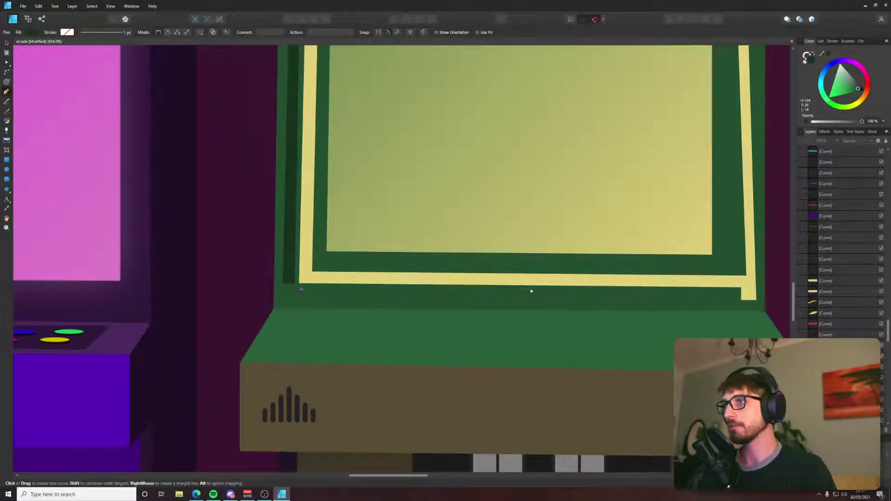
{"action": "left_click", "coordinate": [529, 292]}
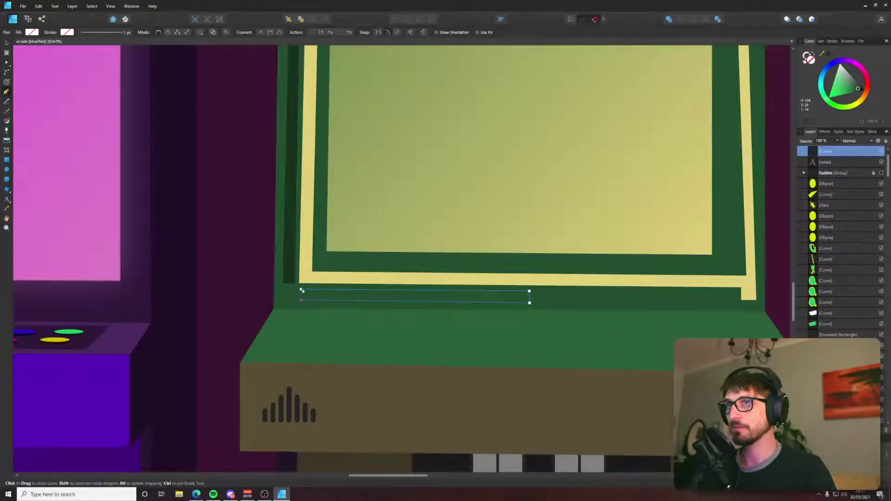
{"action": "key", "text": "i"}
{"action": "left_click", "coordinate": [289, 273]}
{"action": "key", "text": "v"}
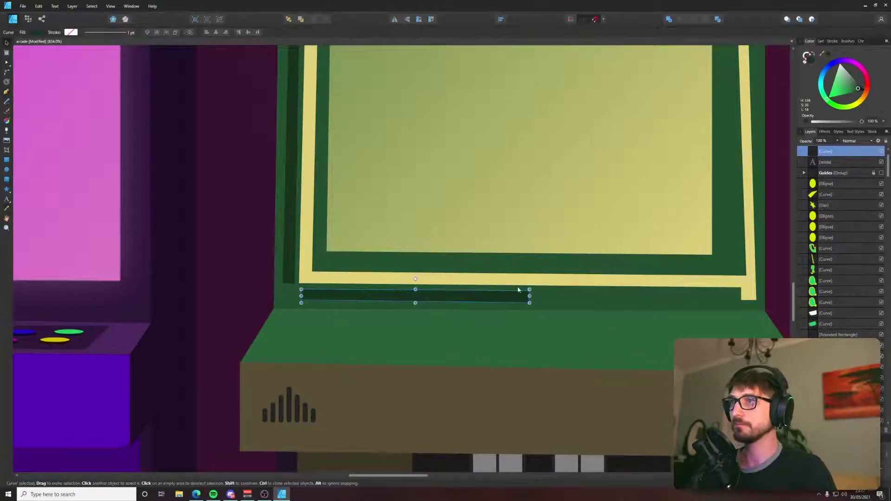
Duplicate the horizontal dark strip towards the right corner, shorten the copy to a small block and recolour it the border's pale yellow.
{"action": "left_click_drag", "start_coordinate": [497, 299], "coordinate": [700, 299]}
{"action": "key", "text": "a"}
{"action": "left_click_drag", "start_coordinate": [509, 300], "coordinate": [660, 301]}
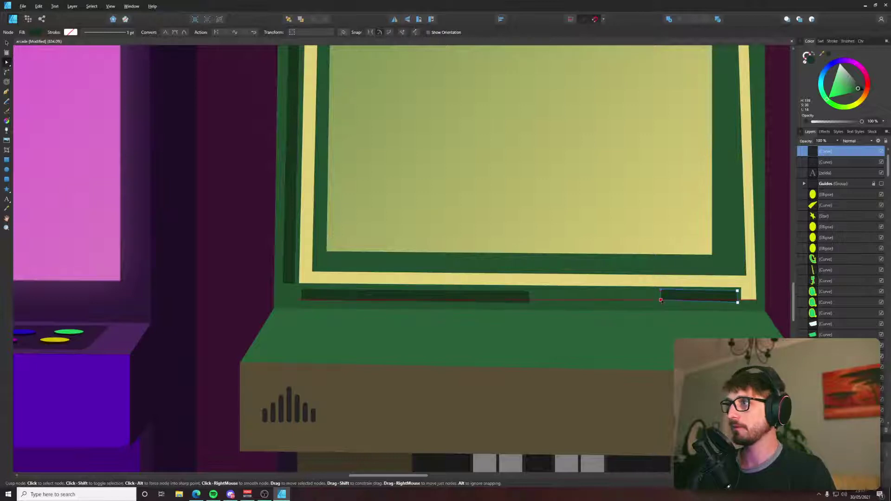
{"action": "key", "text": "i"}
{"action": "left_click", "coordinate": [665, 283]}
{"action": "scroll", "coordinate": [726, 300], "scroll_direction": "up", "scroll_amount": 3}
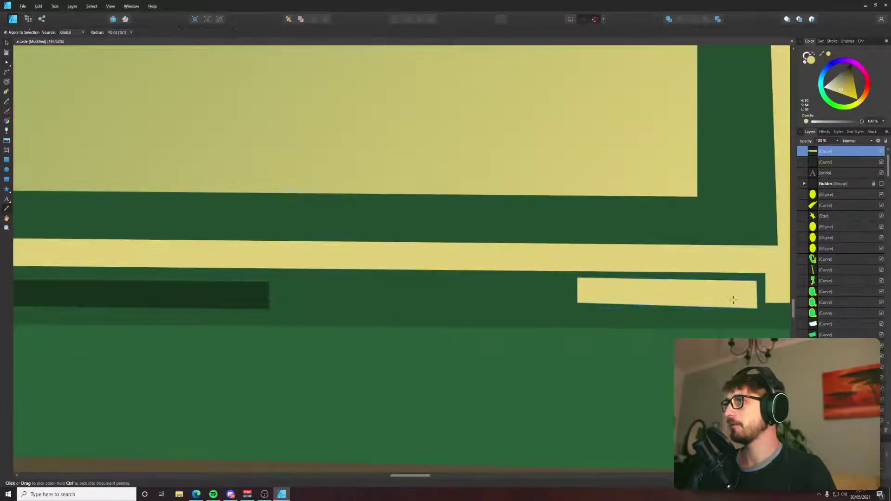
Move the yellow block beside the dark strip's right end and align its corner nodes with the strip's edges.
{"action": "key", "text": "v"}
{"action": "left_click_drag", "start_coordinate": [726, 294], "coordinate": [466, 309]}
{"action": "key", "text": "a"}
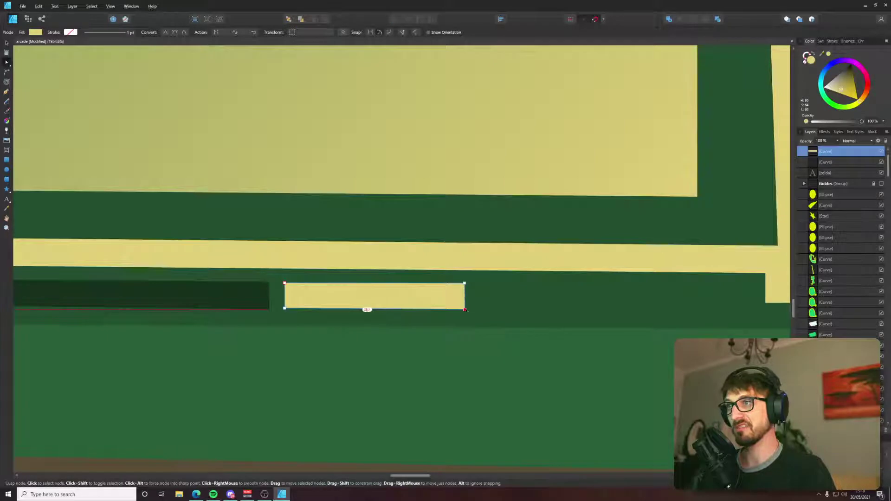
Duplicate the yellow block to its right with a small gap and recolour the copy with the sampled dark green.
{"action": "key", "text": "v"}
{"action": "left_click_drag", "start_coordinate": [403, 302], "coordinate": [601, 302]}
{"action": "key", "text": "i"}
{"action": "left_click", "coordinate": [217, 292]}
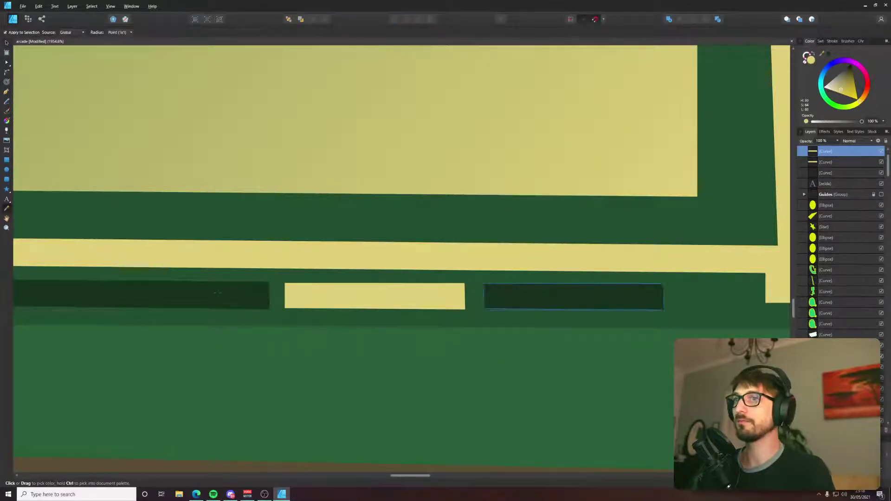
{"action": "key", "text": "v"}
Draw a small square in the lower left corner of the green frame, level with the horizontal strips, and fill it pale yellow.
{"action": "scroll", "coordinate": [218, 293], "scroll_direction": "down", "scroll_amount": 10}
{"action": "scroll", "coordinate": [275, 286], "scroll_direction": "up", "scroll_amount": 8}
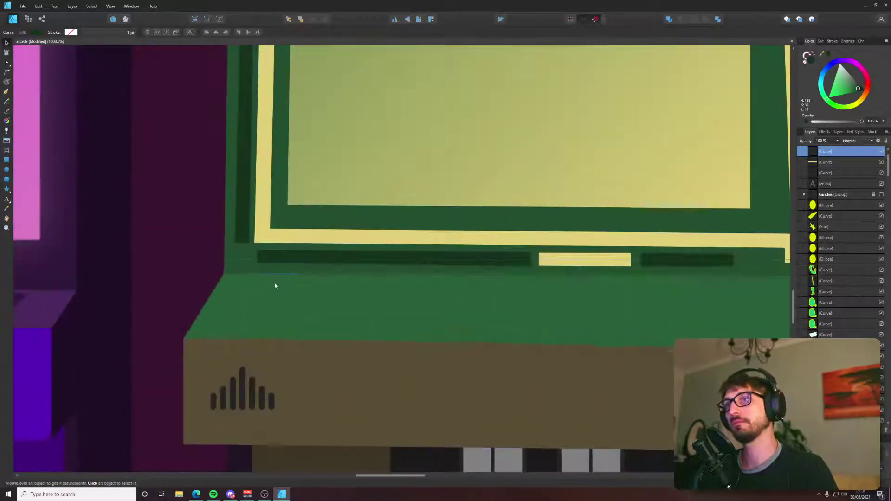
{"action": "scroll", "coordinate": [235, 259], "scroll_direction": "up", "scroll_amount": 2}
{"action": "key", "text": "p"}
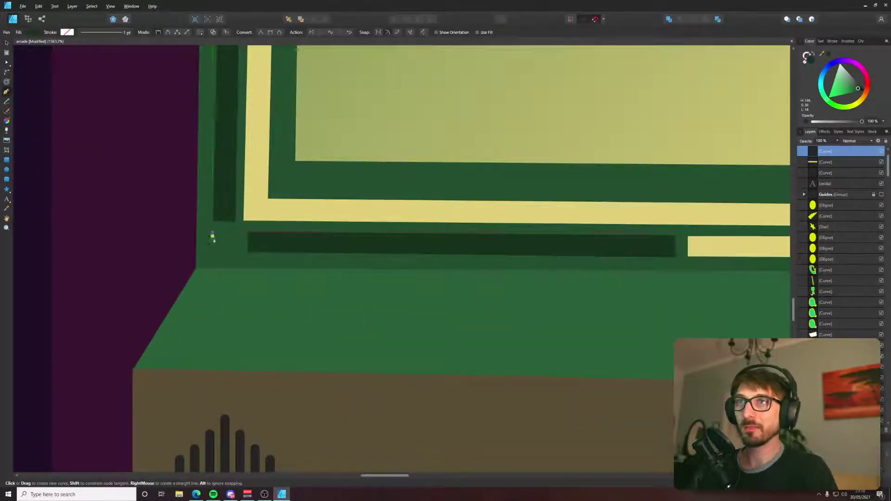
{"action": "left_click_drag", "start_coordinate": [218, 255], "coordinate": [218, 256]}
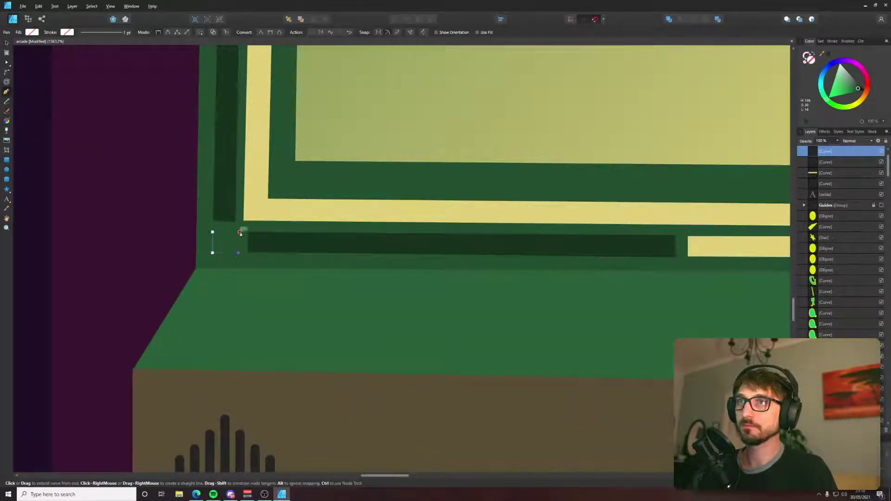
{"action": "left_click", "coordinate": [238, 234]}
{"action": "key", "text": "a"}
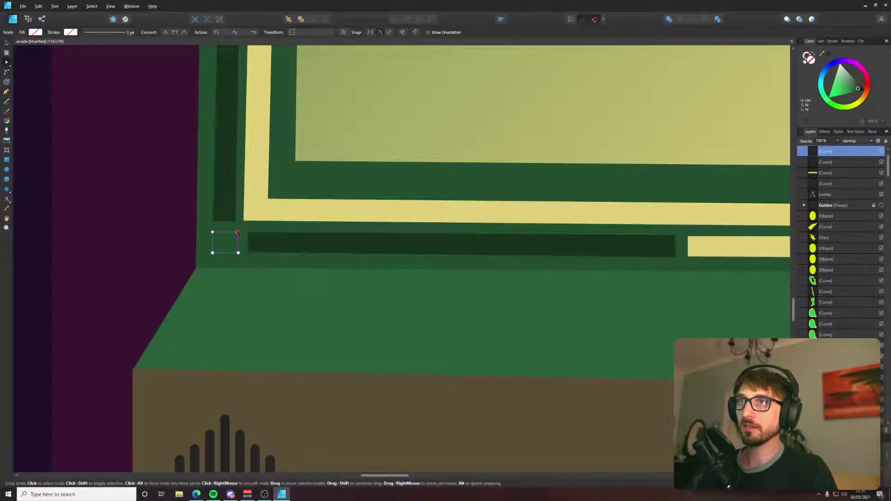
{"action": "key", "text": "v"}
{"action": "key", "text": "ctrl+shift+v"}
{"action": "scroll", "coordinate": [238, 235], "scroll_direction": "down", "scroll_amount": 15}
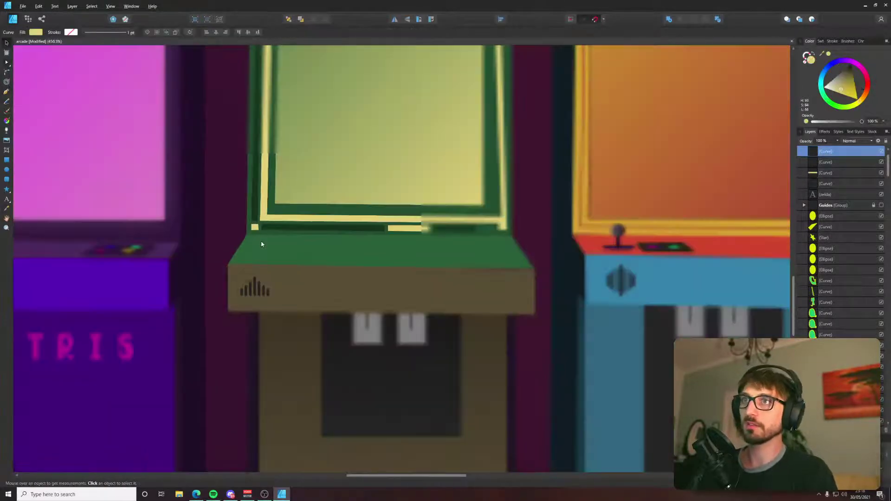
{"action": "left_click", "coordinate": [309, 352]}
{"action": "scroll", "coordinate": [308, 352], "scroll_direction": "down", "scroll_amount": 3}
{"action": "scroll", "coordinate": [252, 274], "scroll_direction": "up", "scroll_amount": 8}
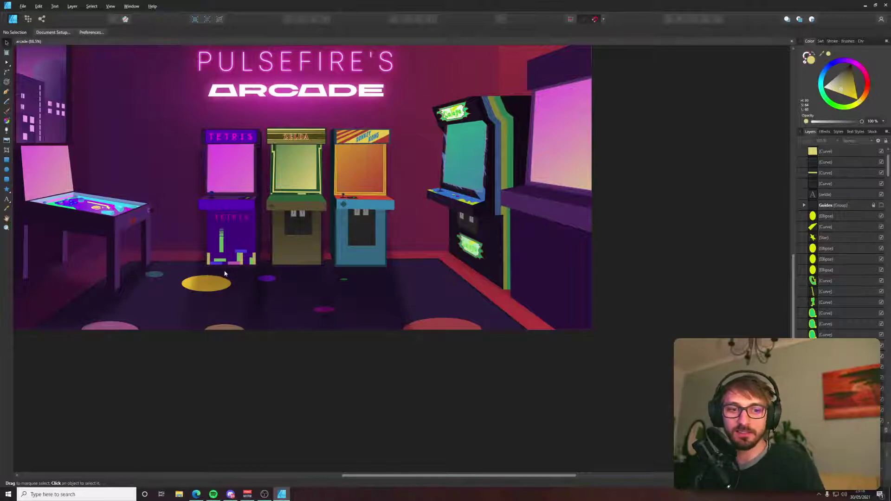
Stretch the right dark green block towards the border's corner foot and extend that foot down to the block's lower edge.
{"action": "scroll", "coordinate": [227, 270], "scroll_direction": "up", "scroll_amount": 5}
{"action": "scroll", "coordinate": [446, 69], "scroll_direction": "up", "scroll_amount": 3}
{"action": "left_click_drag", "start_coordinate": [446, 68], "coordinate": [372, 291]}
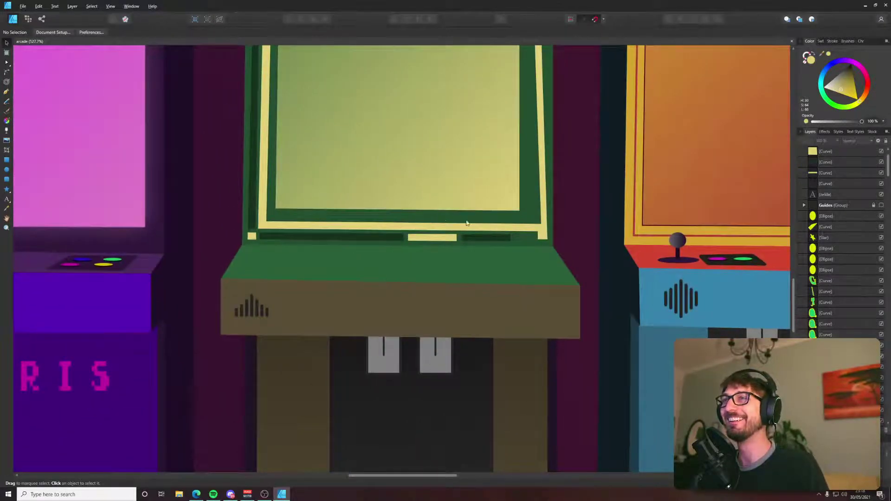
{"action": "scroll", "coordinate": [466, 223], "scroll_direction": "up", "scroll_amount": 5}
{"action": "left_click", "coordinate": [438, 263]}
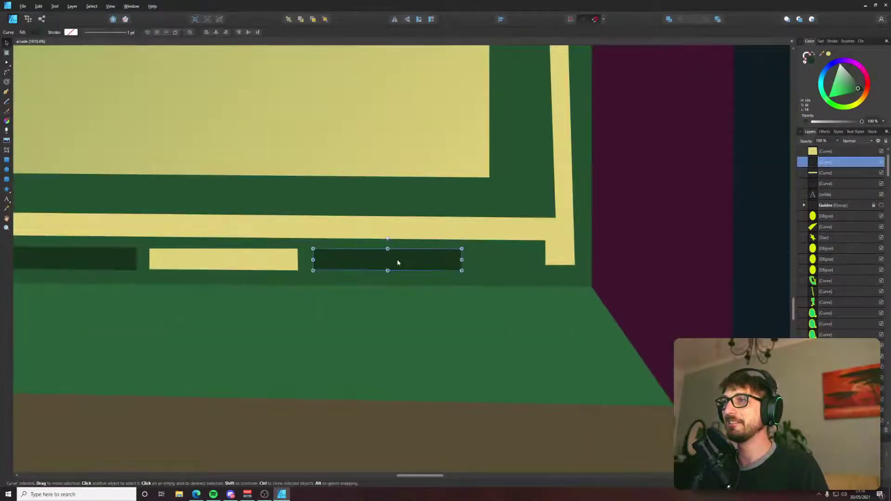
{"action": "left_click_drag", "start_coordinate": [462, 260], "coordinate": [575, 271]}
{"action": "left_click", "coordinate": [572, 261]}
{"action": "key", "text": "a"}
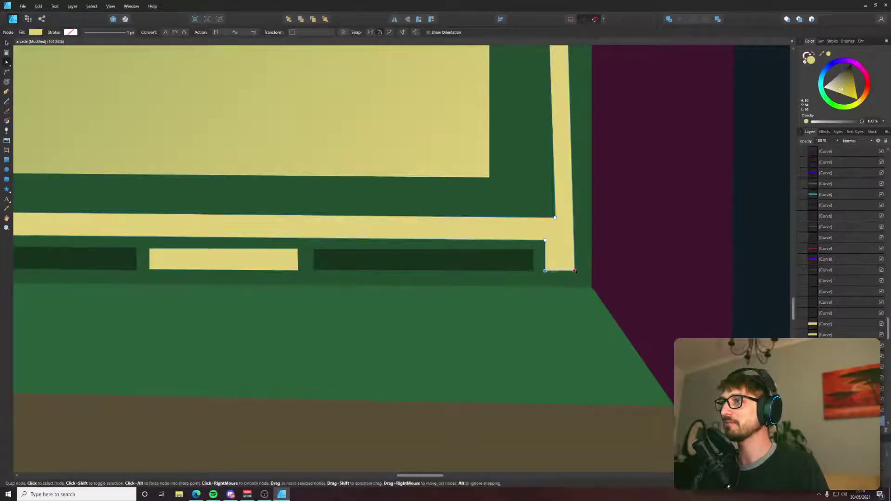
Shift the yellow border's lower-right inner corner node left, in line with the inner edge of the foot below it.
{"action": "scroll", "coordinate": [575, 270], "scroll_direction": "down", "scroll_amount": 10}
{"action": "scroll", "coordinate": [469, 112], "scroll_direction": "up", "scroll_amount": 3}
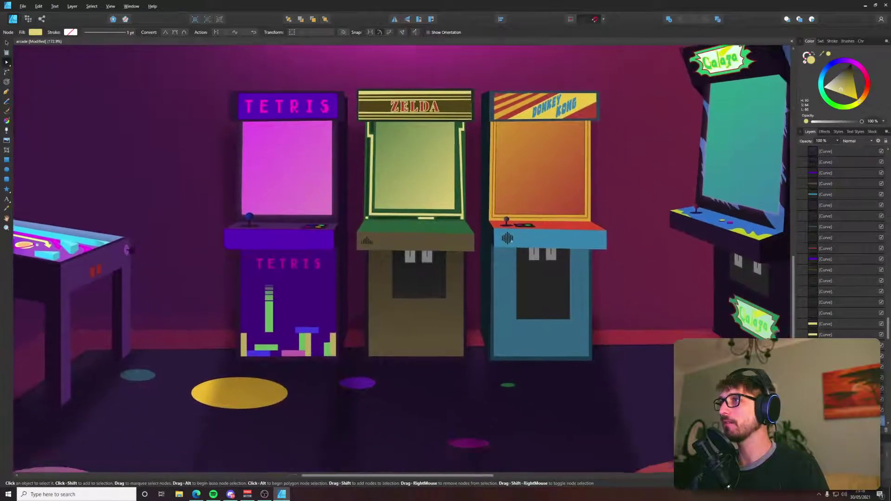
{"action": "scroll", "coordinate": [467, 119], "scroll_direction": "up", "scroll_amount": 9}
{"action": "scroll", "coordinate": [443, 218], "scroll_direction": "down", "scroll_amount": 6}
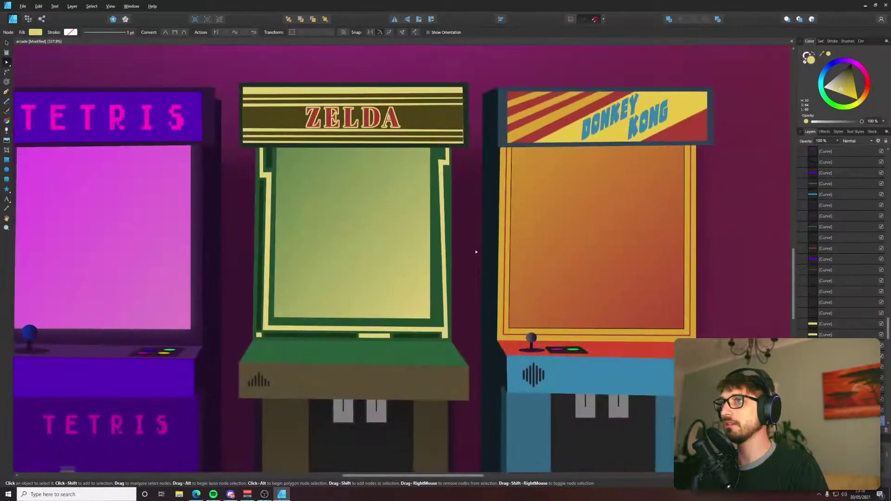
{"action": "scroll", "coordinate": [451, 323], "scroll_direction": "up", "scroll_amount": 5}
{"action": "left_click", "coordinate": [441, 330]}
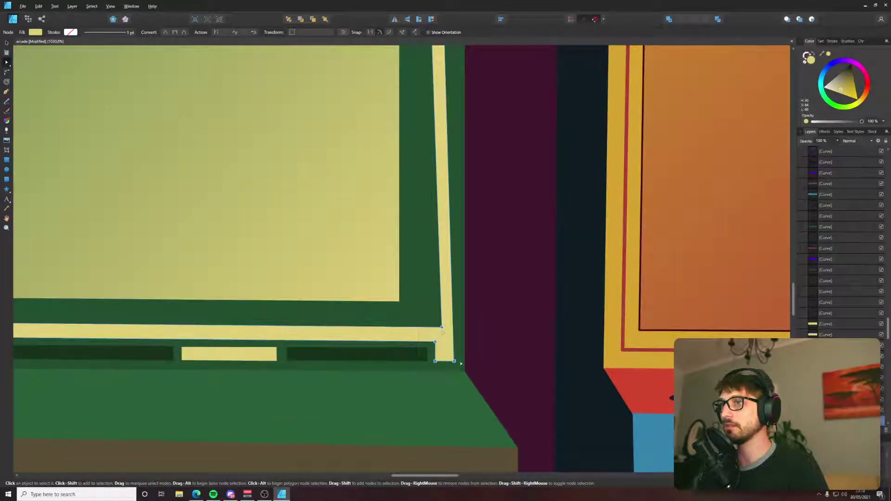
{"action": "left_click_drag", "start_coordinate": [442, 328], "coordinate": [435, 327]}
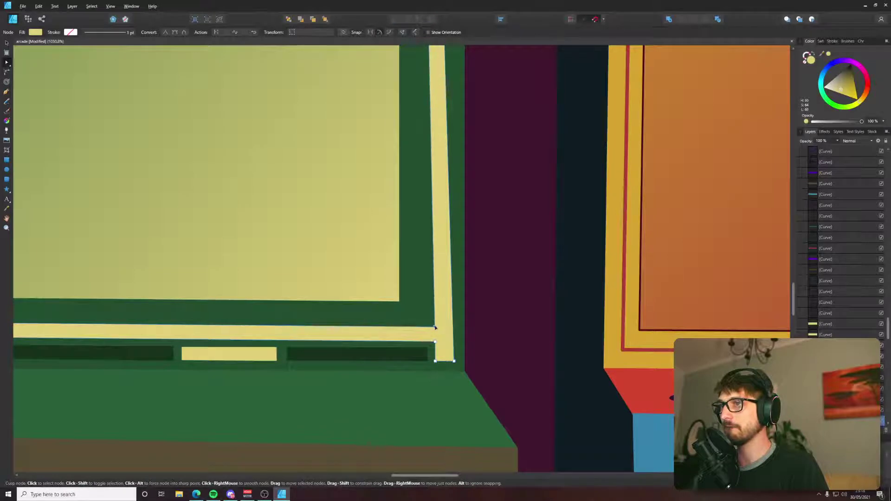
Draw a stepped strip between the screen and the right yellow border with the Pen tool and fill it with the dark green.
{"action": "key", "text": "p"}
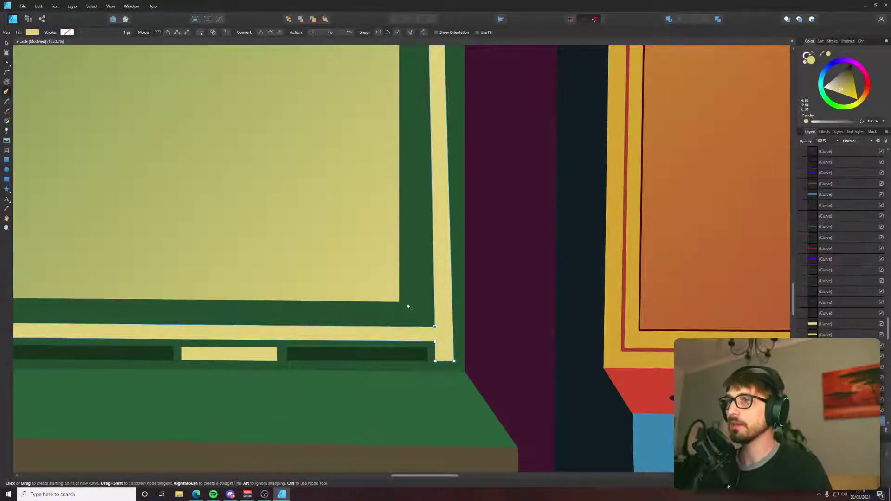
{"action": "left_click", "coordinate": [408, 304]}
{"action": "scroll", "coordinate": [428, 305], "scroll_direction": "down", "scroll_amount": 1}
{"action": "scroll", "coordinate": [438, 255], "scroll_direction": "up", "scroll_amount": 3}
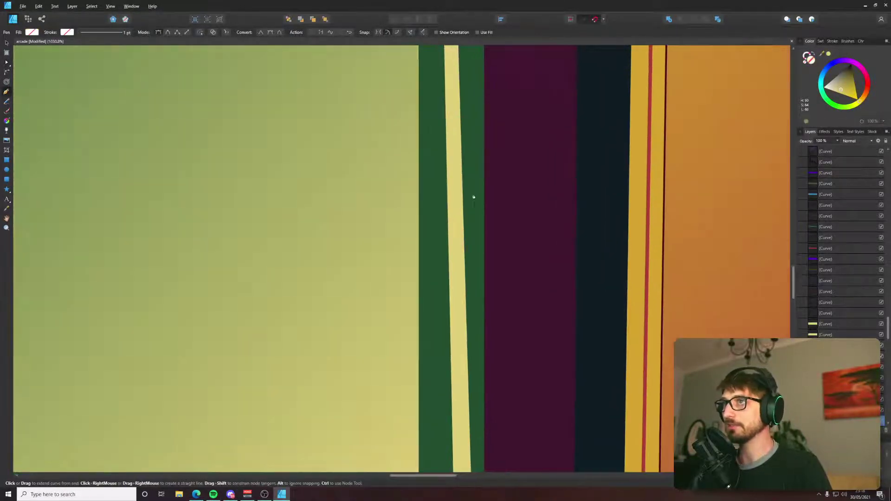
{"action": "scroll", "coordinate": [474, 195], "scroll_direction": "down", "scroll_amount": 4}
{"action": "scroll", "coordinate": [489, 125], "scroll_direction": "up", "scroll_amount": 5}
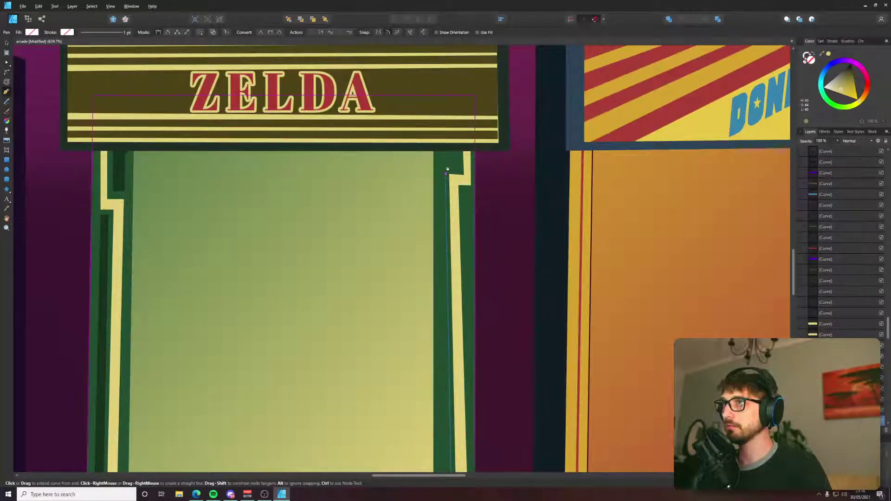
{"action": "left_click", "coordinate": [460, 167]}
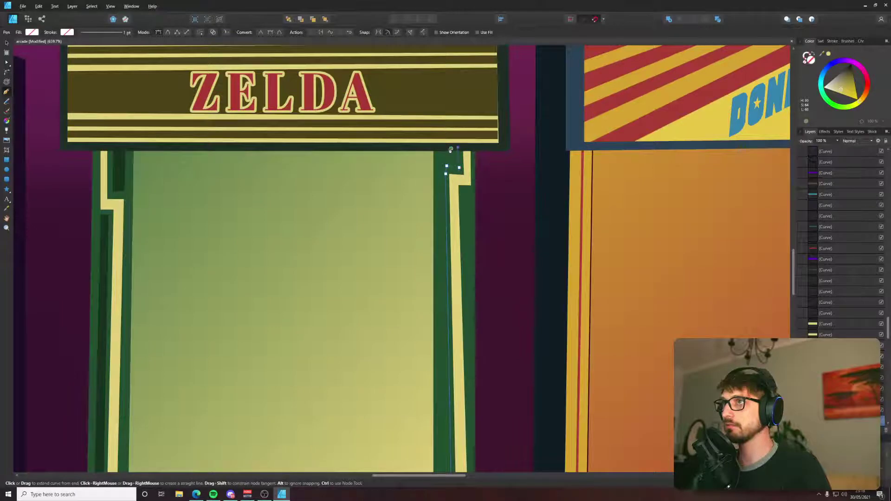
{"action": "left_click", "coordinate": [457, 148]}
{"action": "scroll", "coordinate": [441, 235], "scroll_direction": "down", "scroll_amount": 5}
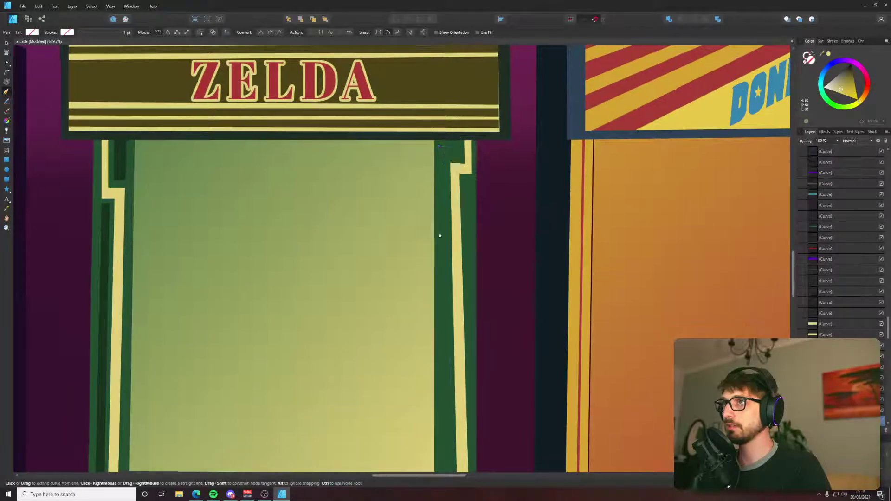
{"action": "left_click", "coordinate": [474, 295]}
{"action": "scroll", "coordinate": [461, 292], "scroll_direction": "up", "scroll_amount": 1}
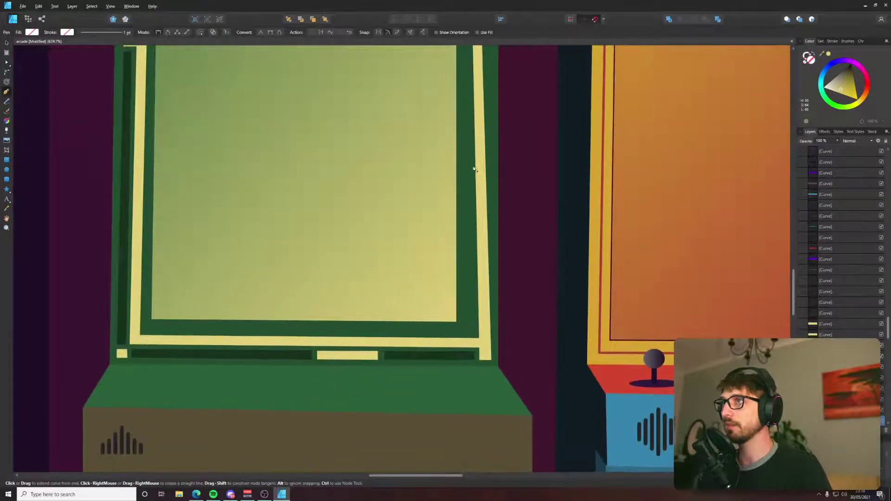
{"action": "key", "text": "Return"}
{"action": "key", "text": "v"}
{"action": "scroll", "coordinate": [433, 292], "scroll_direction": "up", "scroll_amount": 3}
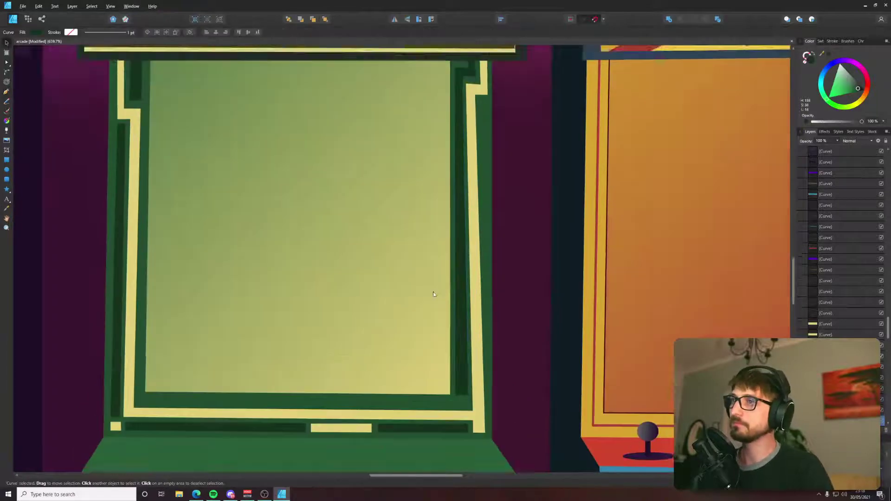
Reshape the strip's upper step so its edges run parallel to the yellow border's notch, and save the document.
{"action": "scroll", "coordinate": [433, 292], "scroll_direction": "up", "scroll_amount": 5}
{"action": "key", "text": "a"}
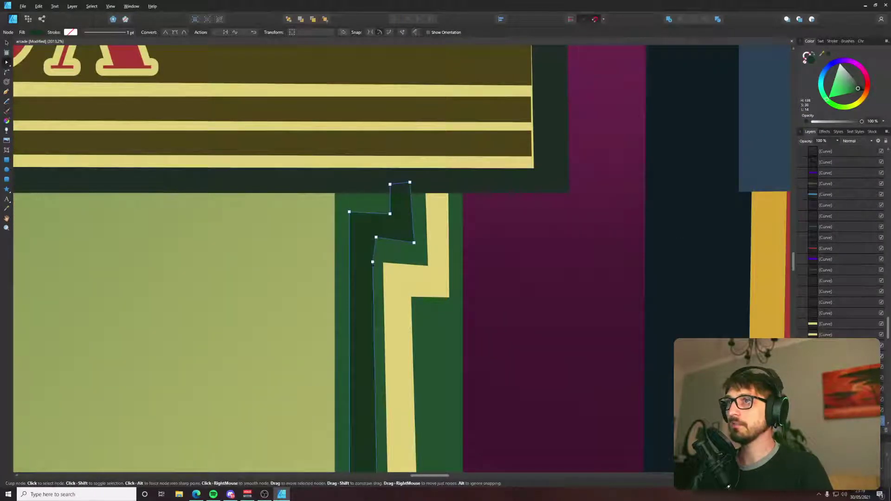
{"action": "left_click_drag", "start_coordinate": [373, 262], "coordinate": [416, 253]}
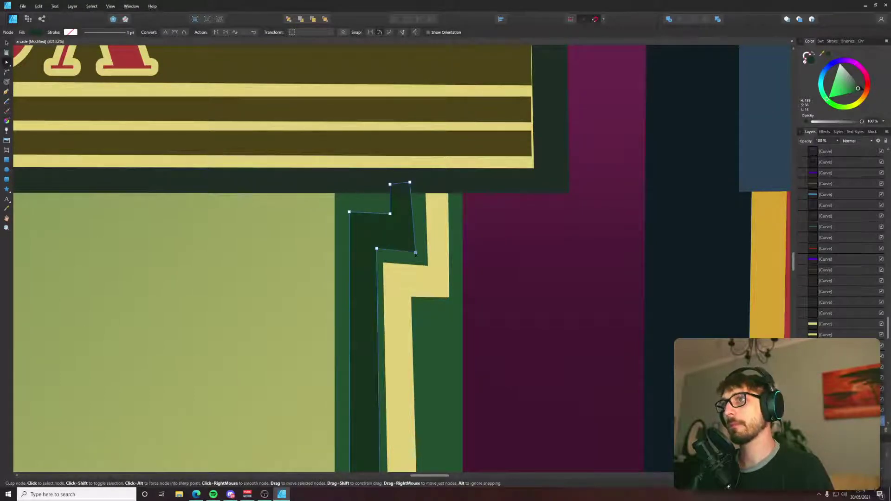
{"action": "left_click_drag", "start_coordinate": [383, 173], "coordinate": [379, 213]}
{"action": "scroll", "coordinate": [377, 213], "scroll_direction": "down", "scroll_amount": 10}
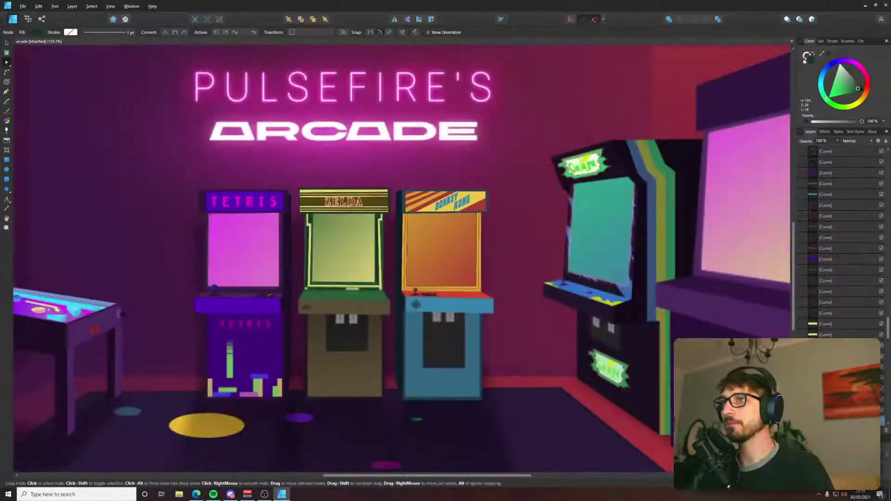
{"action": "left_click", "coordinate": [345, 269]}
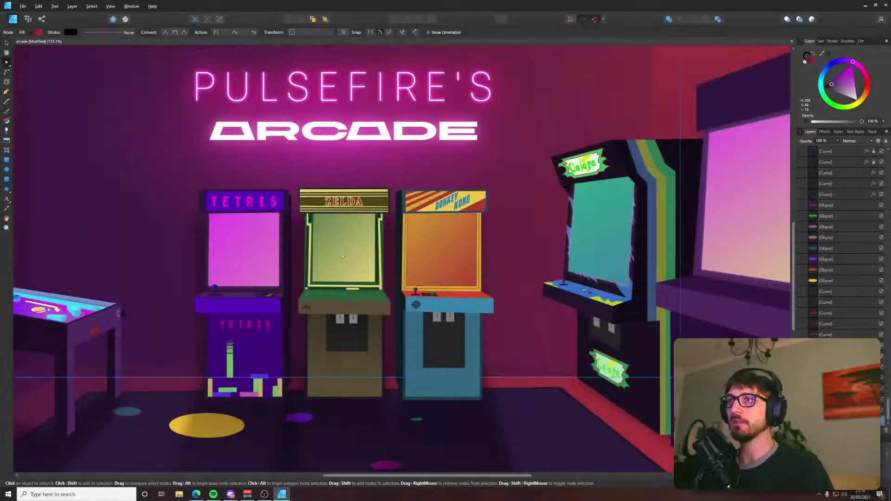
{"action": "key", "text": "v"}
{"action": "key", "text": "ctrl+s"}
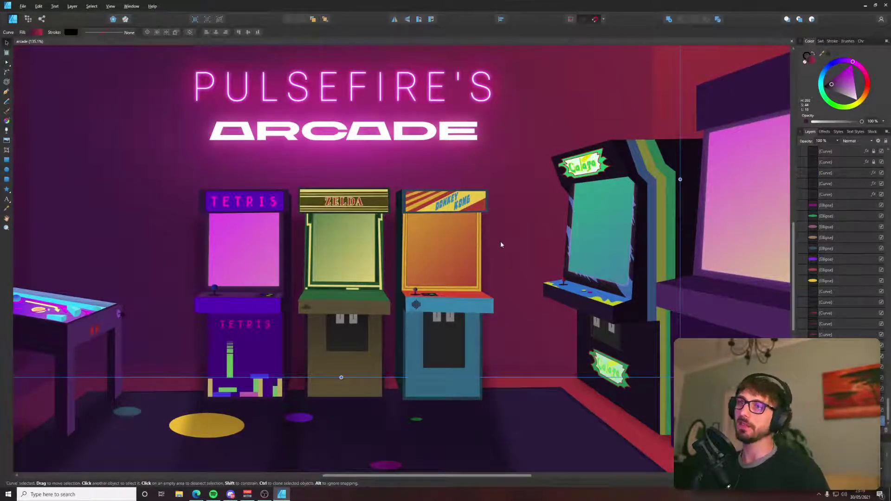
Copy the Donkey Kong cabinet's joystick ball, stick and base onto the left part of the Zelda cabinet's green control panel.
{"action": "scroll", "coordinate": [499, 226], "scroll_direction": "down", "scroll_amount": 1}
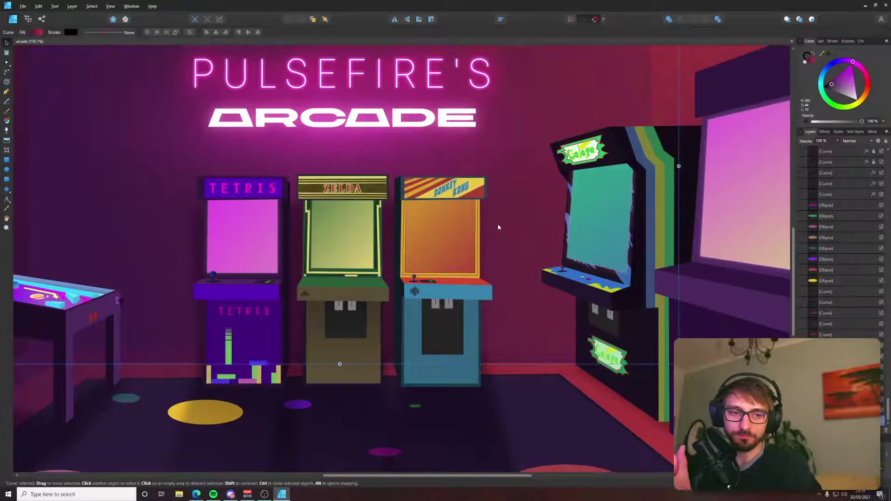
{"action": "scroll", "coordinate": [374, 283], "scroll_direction": "up", "scroll_amount": 5}
{"action": "key", "text": "a"}
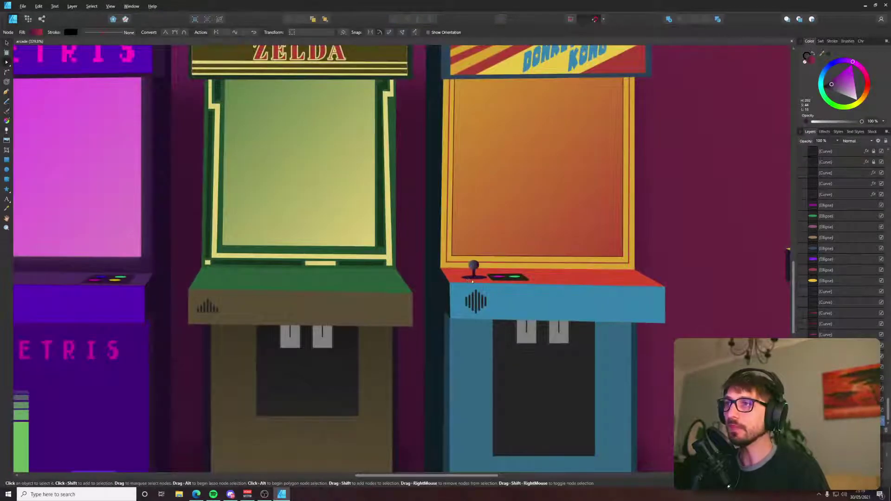
{"action": "left_click", "coordinate": [467, 279]}
{"action": "scroll", "coordinate": [469, 278], "scroll_direction": "up", "scroll_amount": 4}
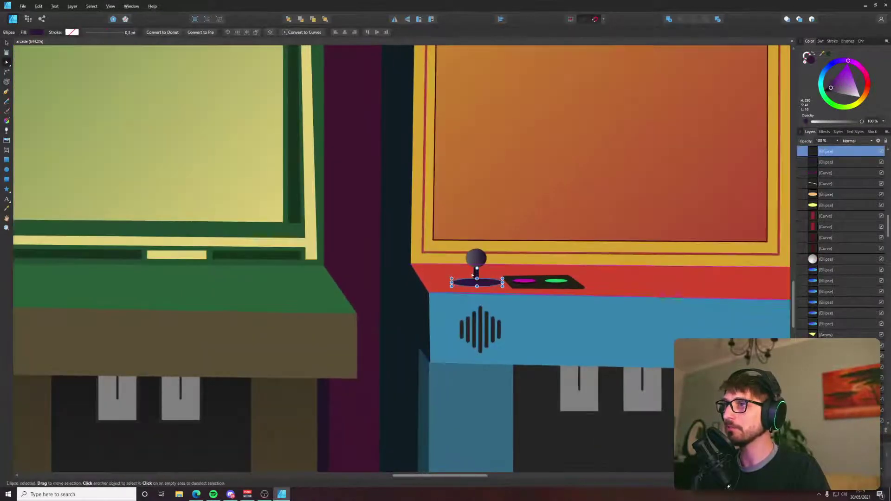
{"action": "key", "text": "a"}
{"action": "mouse_move", "coordinate": [479, 260]}
{"action": "left_mouse_down"}
{"action": "mouse_move", "coordinate": [193, 277]}
{"action": "mouse_move", "coordinate": [90, 264]}
{"action": "left_mouse_up"}
{"action": "key", "text": "v"}
{"action": "mouse_move", "coordinate": [127, 277]}
{"action": "left_mouse_down"}
{"action": "mouse_move", "coordinate": [349, 306]}
{"action": "mouse_move", "coordinate": [227, 300]}
{"action": "left_mouse_up"}
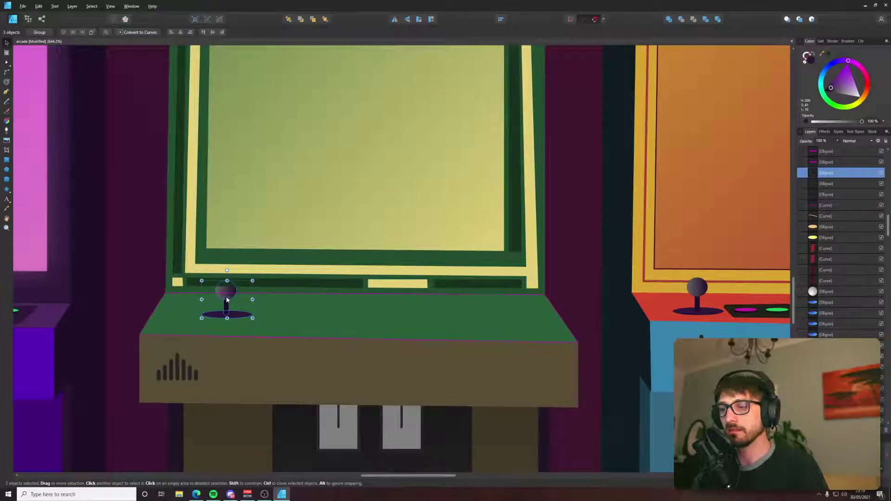
Recolour the copied joystick's oval base with the dark green of the accent blocks.
{"action": "left_click", "coordinate": [240, 314]}
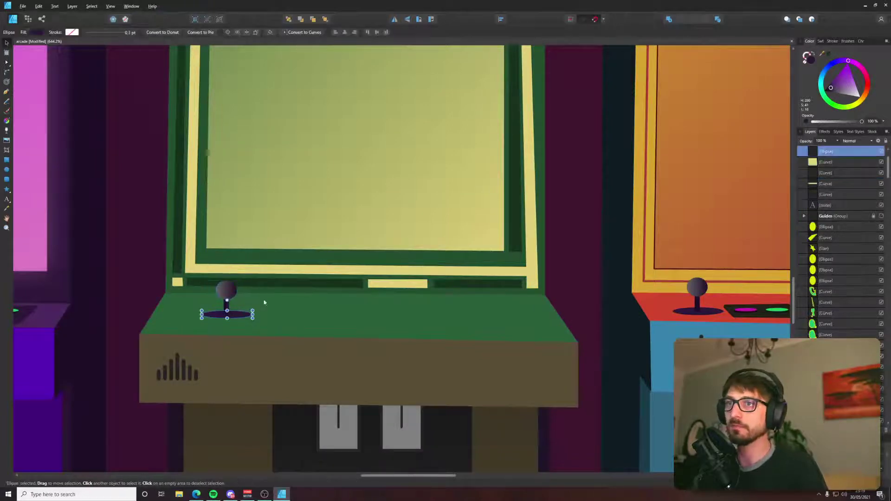
{"action": "left_click", "coordinate": [265, 302]}
{"action": "left_click", "coordinate": [227, 315]}
Darken the purple end stop of the joystick ball's linear gradient to near black.
{"action": "left_click", "coordinate": [217, 290]}
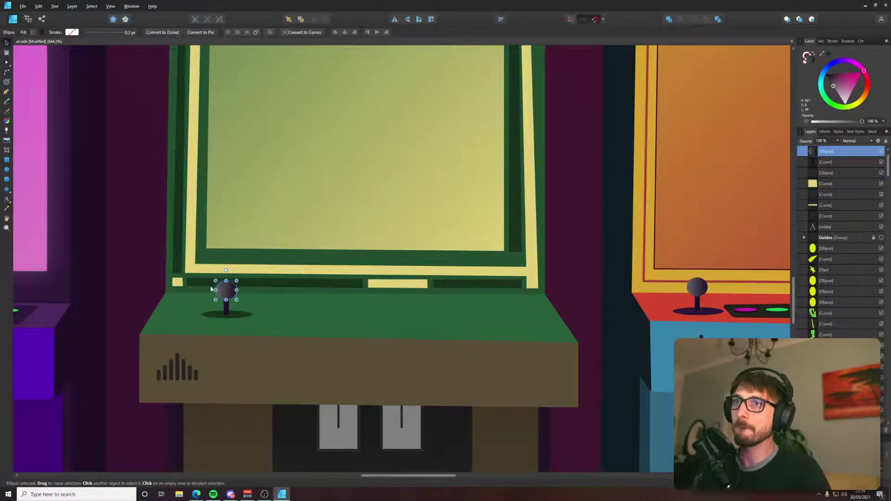
{"action": "key", "text": "alt+Tab"}
{"action": "key", "text": "alt+Tab"}
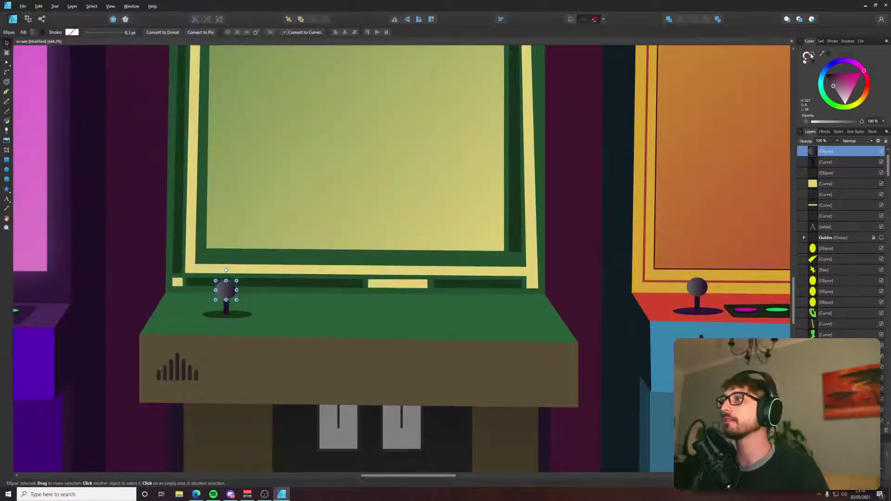
{"action": "left_click", "coordinate": [41, 33]}
{"action": "left_click", "coordinate": [113, 63]}
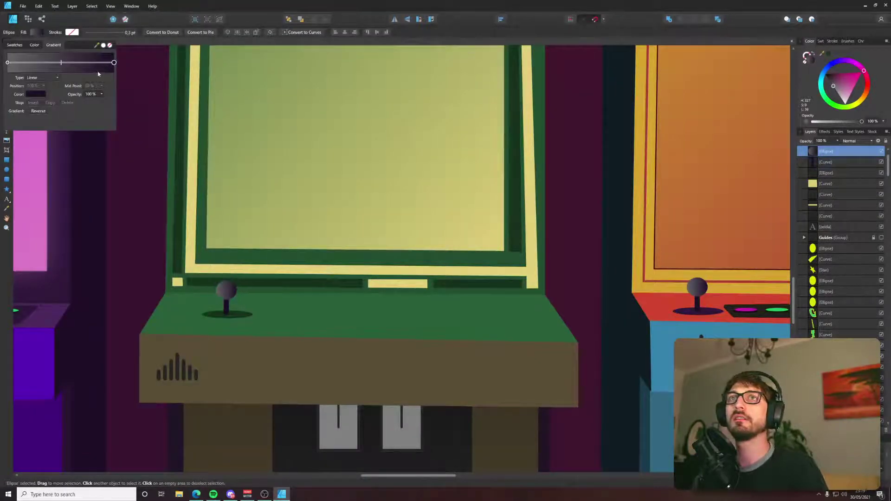
{"action": "left_click", "coordinate": [36, 95]}
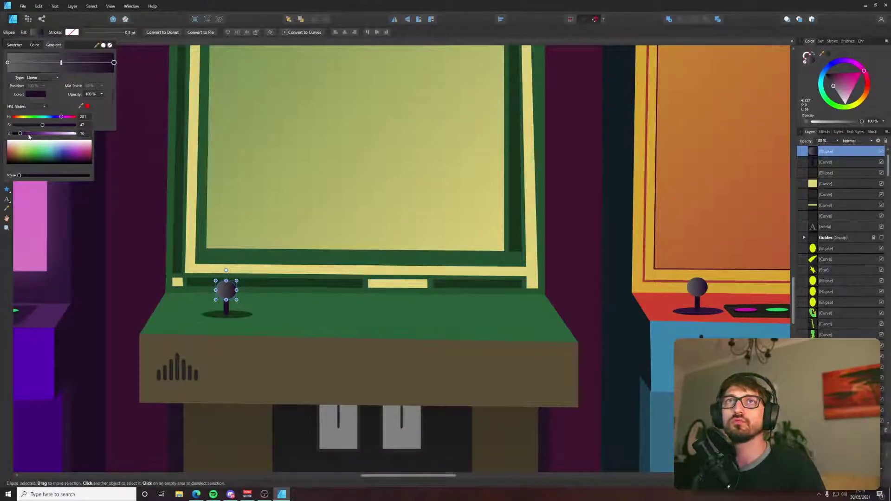
{"action": "left_click_drag", "start_coordinate": [18, 138], "coordinate": [10, 144]}
Change the joystick stick's fill to a dark green with hue 145, saturation 47 and lightness 11.
{"action": "left_click", "coordinate": [227, 308]}
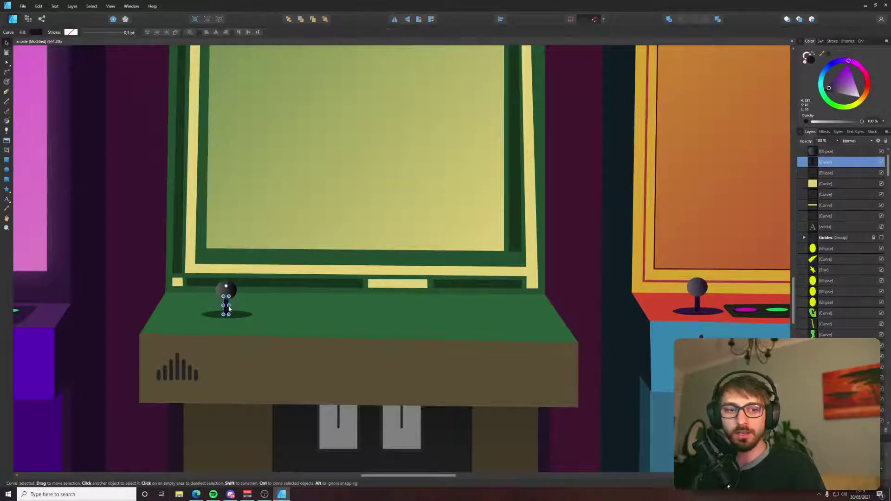
{"action": "left_click", "coordinate": [37, 33]}
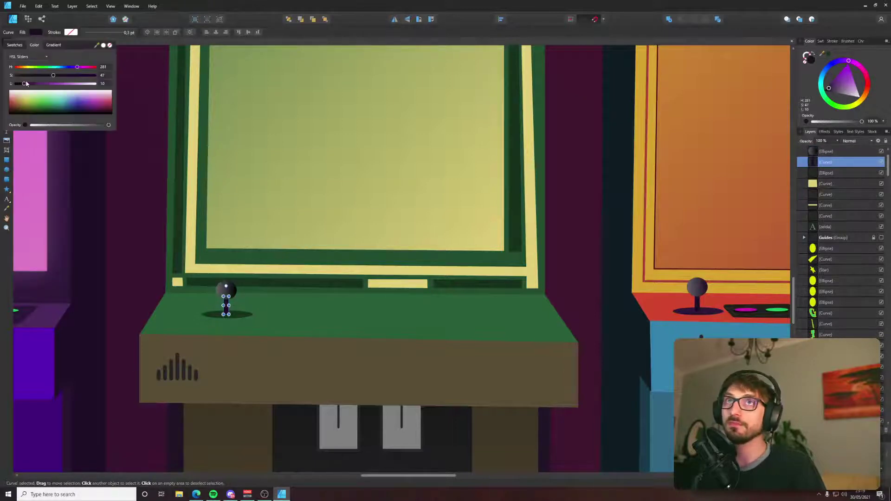
{"action": "left_click_drag", "start_coordinate": [26, 83], "coordinate": [15, 86]}
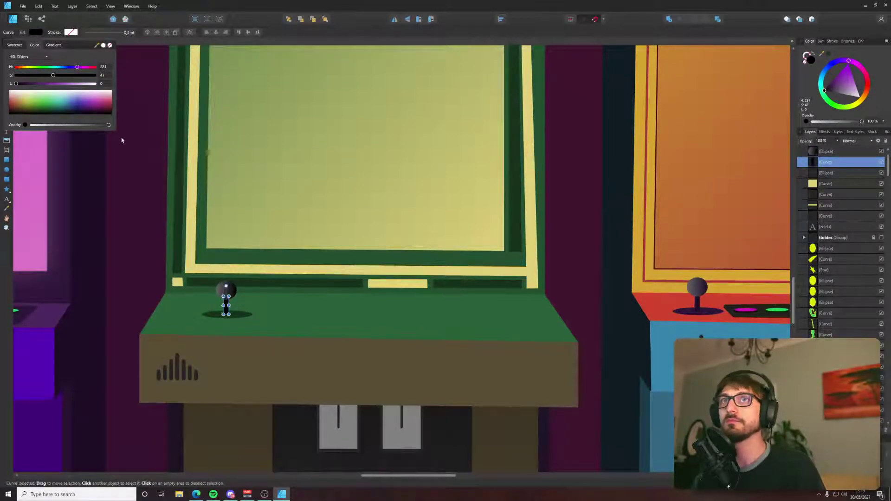
{"action": "left_click_drag", "start_coordinate": [48, 111], "coordinate": [51, 112]}
Check the Zelda reference photo, copy the Donkey Kong cabinet's magenta button with its shadow beside the joystick, and duplicate it to the right.
{"action": "key", "text": "alt+Tab"}
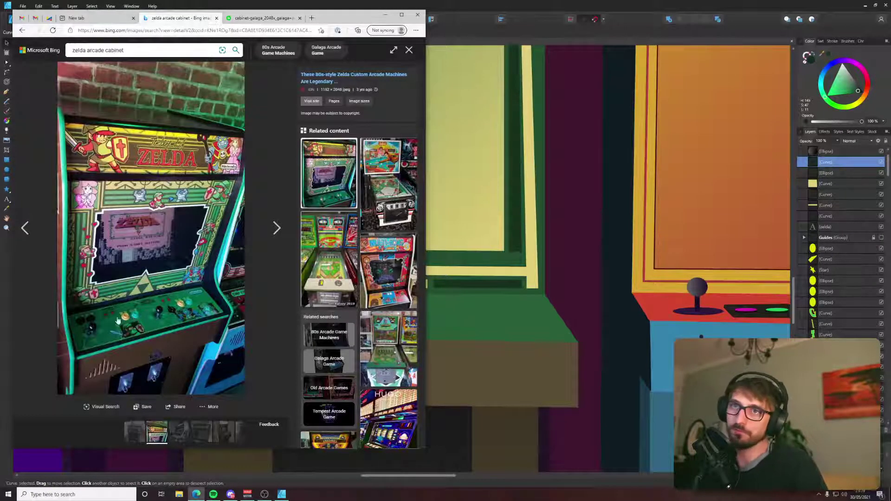
{"action": "key", "text": "alt+Tab"}
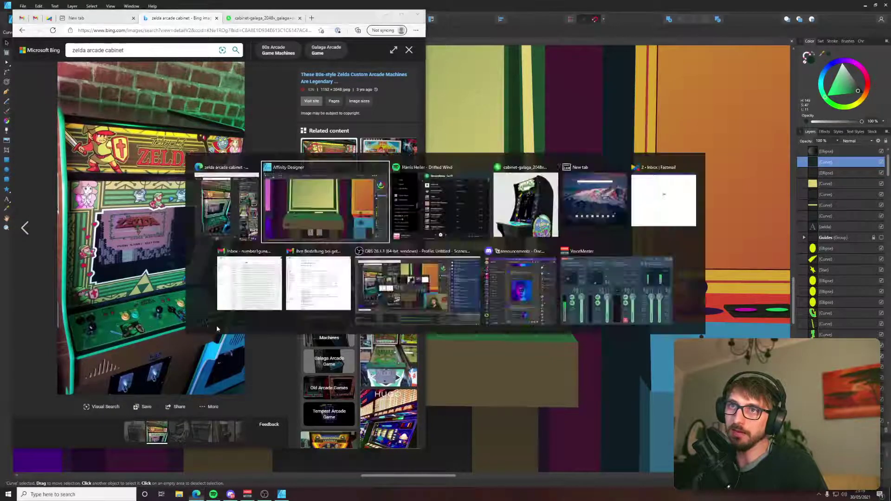
{"action": "scroll", "coordinate": [561, 338], "scroll_direction": "right", "scroll_amount": 3}
{"action": "scroll", "coordinate": [561, 338], "scroll_direction": "up", "scroll_amount": 2}
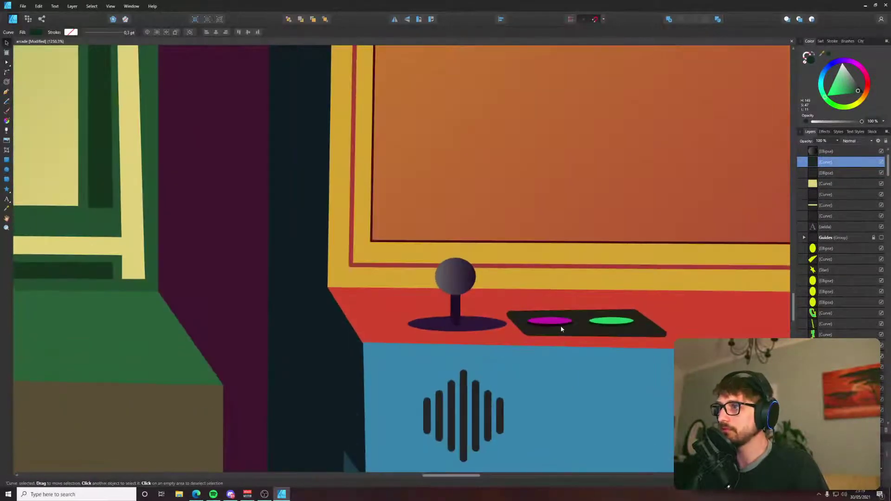
{"action": "left_click", "coordinate": [562, 325]}
{"action": "left_click_drag", "start_coordinate": [562, 324], "coordinate": [186, 351]}
{"action": "scroll", "coordinate": [377, 377], "scroll_direction": "up", "scroll_amount": 4}
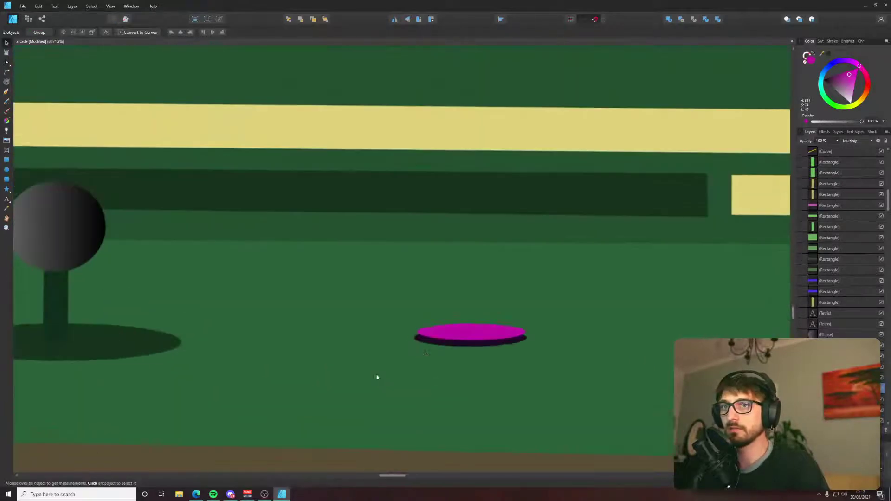
{"action": "left_click_drag", "start_coordinate": [470, 334], "coordinate": [388, 345]}
{"action": "scroll", "coordinate": [301, 330], "scroll_direction": "down", "scroll_amount": 3}
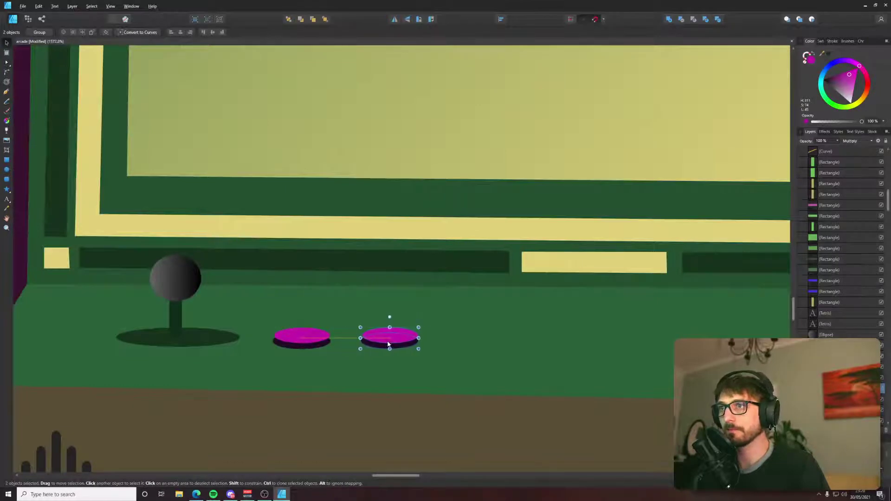
Recolour the left magenta button's top ellipse with the pale yellow of the cabinet border.
{"action": "left_click", "coordinate": [325, 343]}
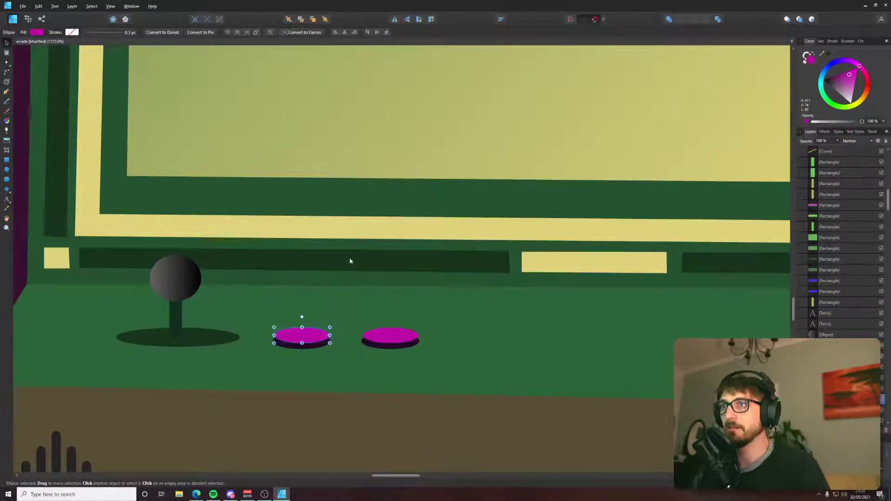
{"action": "key", "text": "i"}
{"action": "left_click", "coordinate": [353, 230]}
{"action": "key", "text": "v"}
Recolour the right magenta button's top ellipse with the dark green of the accent strip.
{"action": "left_click", "coordinate": [389, 338]}
{"action": "key", "text": "i"}
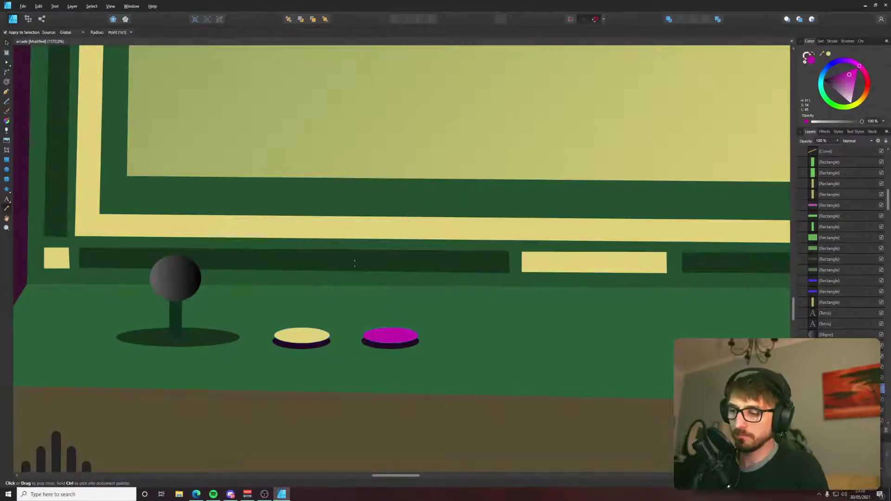
{"action": "left_click", "coordinate": [355, 263]}
{"action": "key", "text": "v"}
{"action": "left_click", "coordinate": [402, 314]}
Recolour the right button's top ellipse with the red sampled from the ZELDA marquee lettering.
{"action": "scroll", "coordinate": [430, 320], "scroll_direction": "down", "scroll_amount": 10}
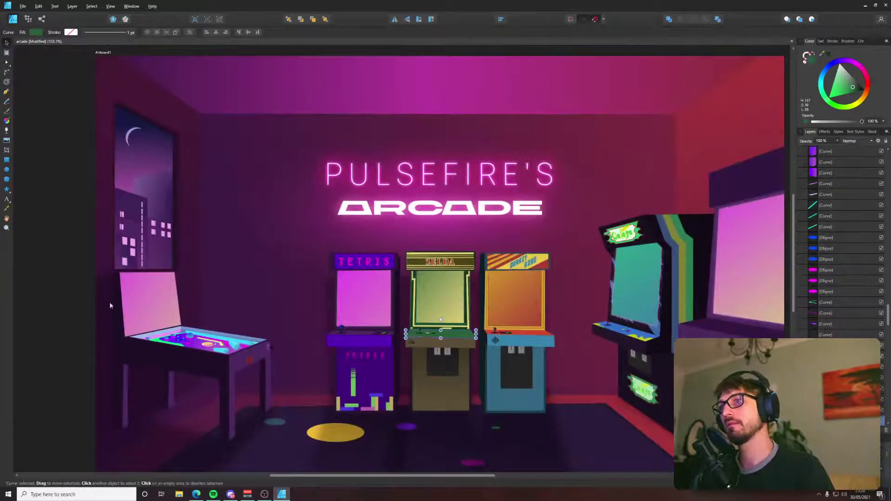
{"action": "left_click", "coordinate": [432, 334]}
{"action": "scroll", "coordinate": [433, 334], "scroll_direction": "up", "scroll_amount": 6}
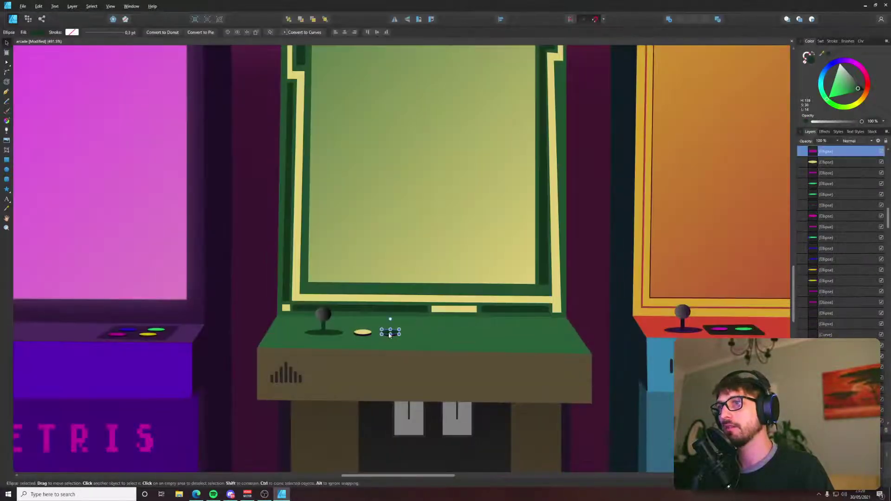
{"action": "scroll", "coordinate": [389, 336], "scroll_direction": "up", "scroll_amount": 5}
{"action": "key", "text": "i"}
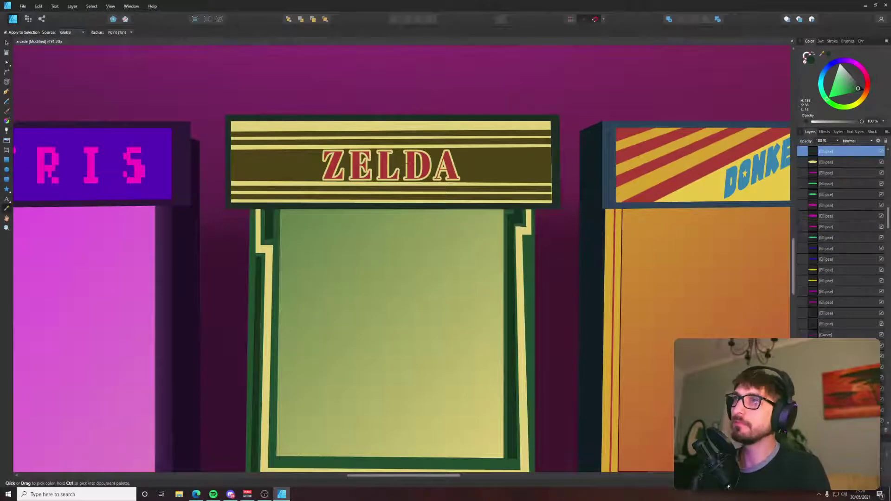
{"action": "left_click", "coordinate": [411, 164]}
{"action": "scroll", "coordinate": [403, 316], "scroll_direction": "down", "scroll_amount": 5}
{"action": "key", "text": "v"}
{"action": "left_click", "coordinate": [388, 287]}
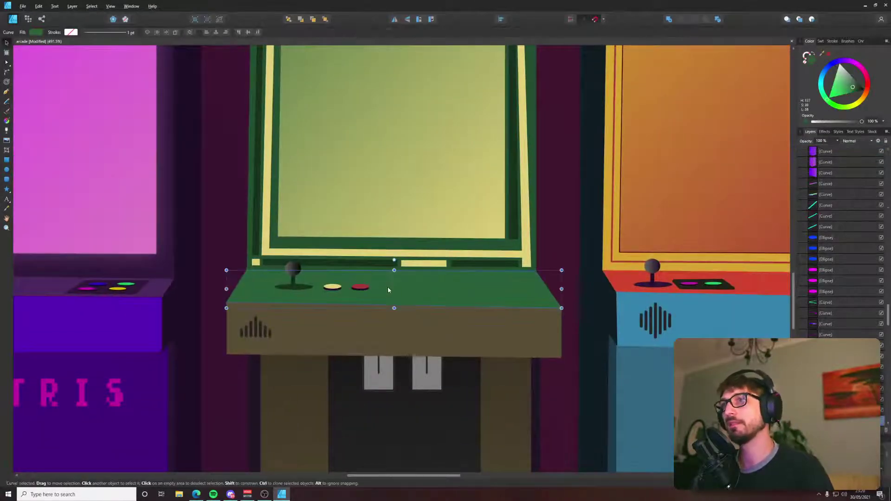
Check the Zelda reference photo and darken the joystick stick's fill to lightness 7.
{"action": "key", "text": "alt+Tab"}
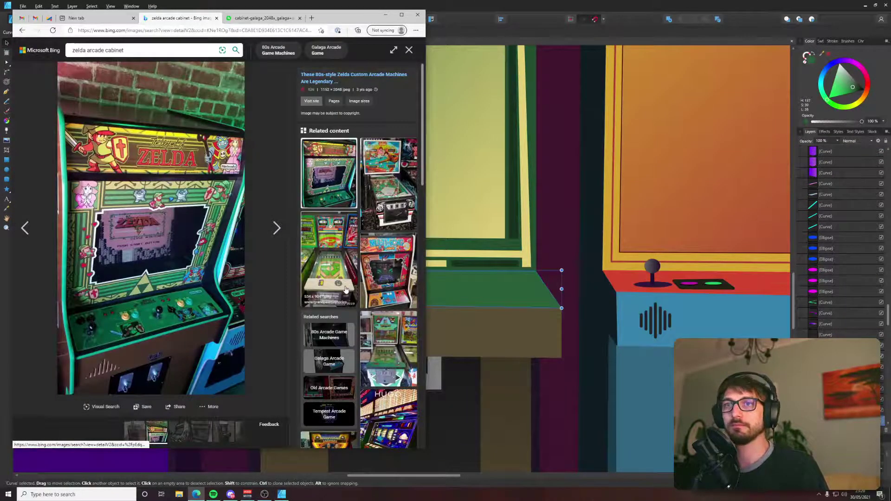
{"action": "key", "text": "alt+Tab"}
{"action": "scroll", "coordinate": [356, 296], "scroll_direction": "up", "scroll_amount": 3}
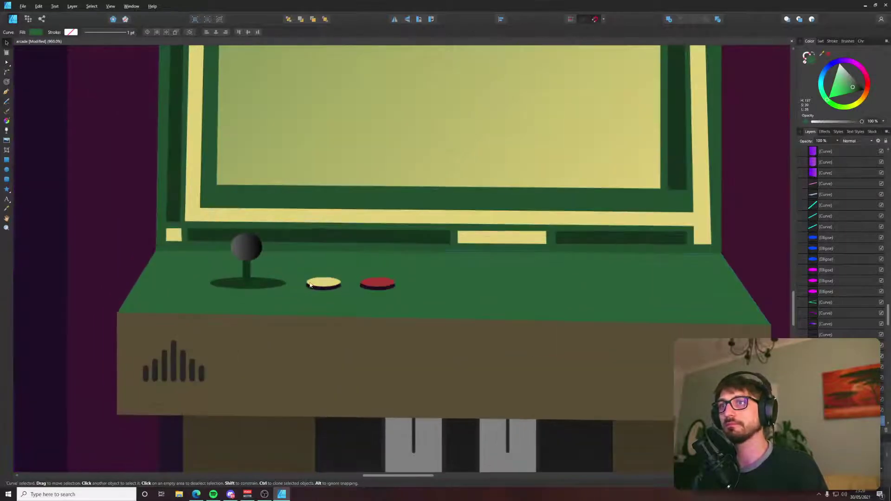
{"action": "left_click", "coordinate": [248, 284]}
{"action": "left_click", "coordinate": [245, 273]}
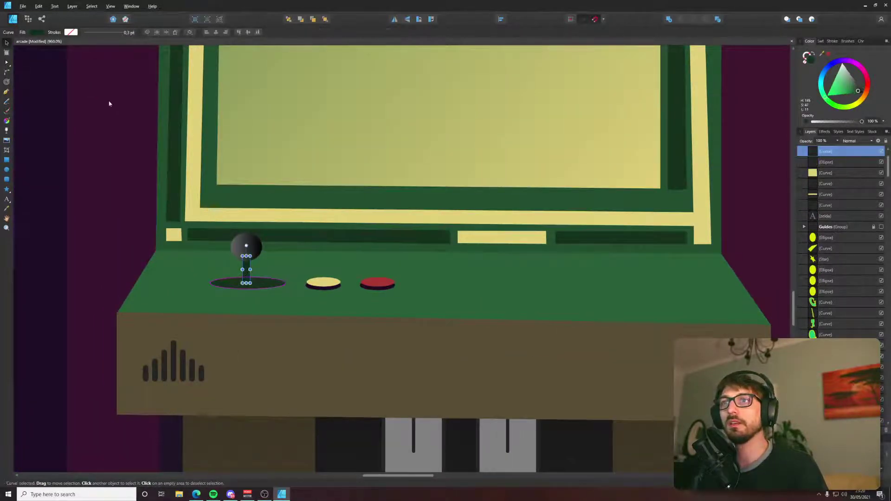
{"action": "left_click", "coordinate": [35, 32]}
{"action": "left_click_drag", "start_coordinate": [24, 84], "coordinate": [22, 85]}
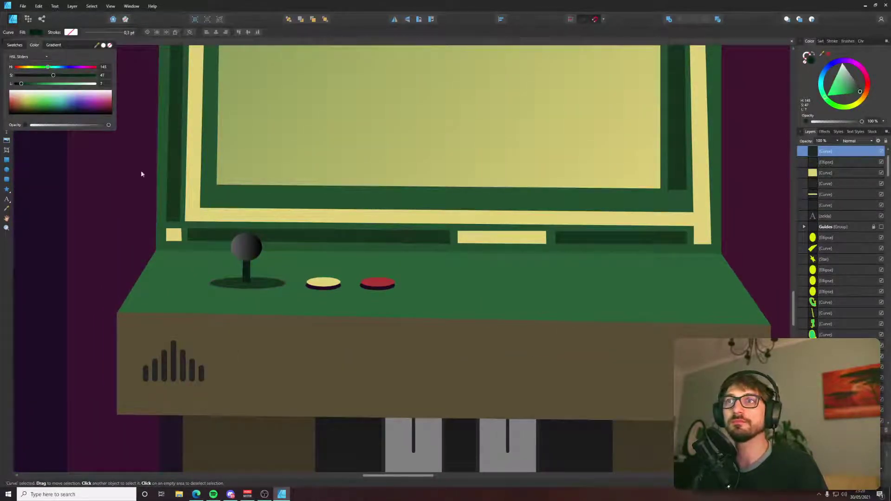
Show the perspective guides and draw a closed four-sided panel around the yellow and red buttons with the Pen tool.
{"action": "left_click", "coordinate": [300, 290]}
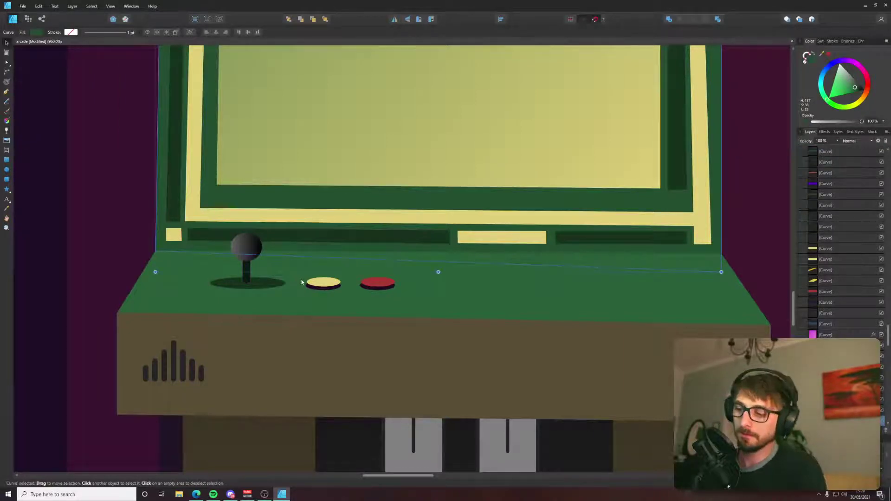
{"action": "key", "text": "p"}
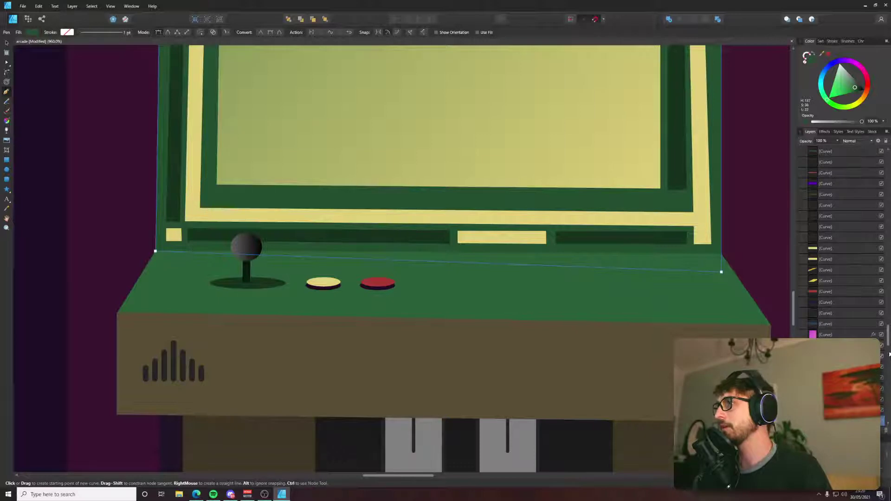
{"action": "left_click_drag", "start_coordinate": [888, 344], "coordinate": [888, 162]}
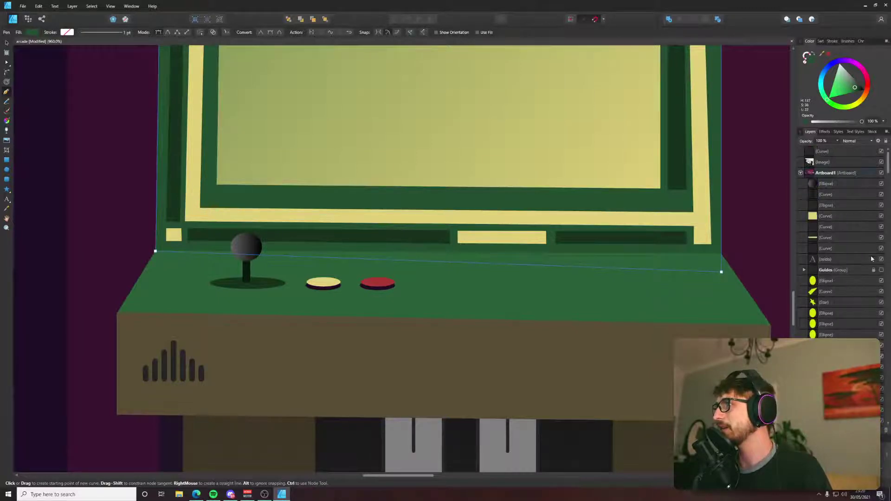
{"action": "left_click", "coordinate": [306, 270]}
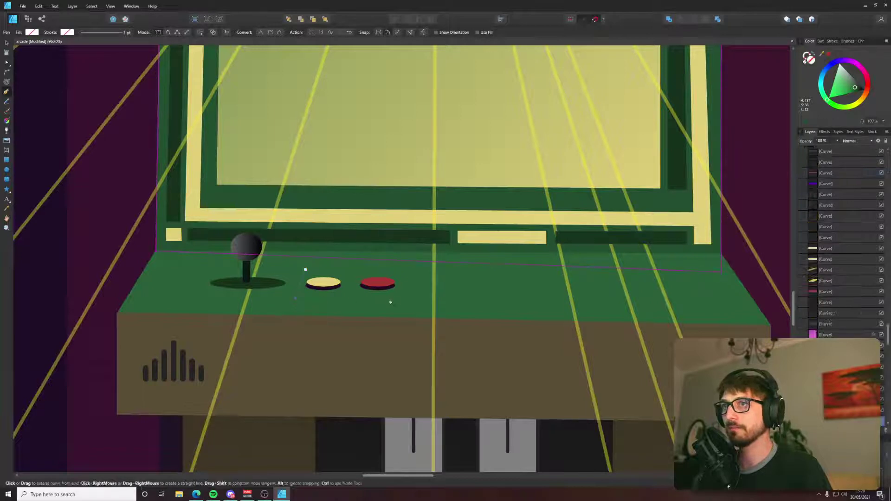
{"action": "left_click", "coordinate": [407, 271]}
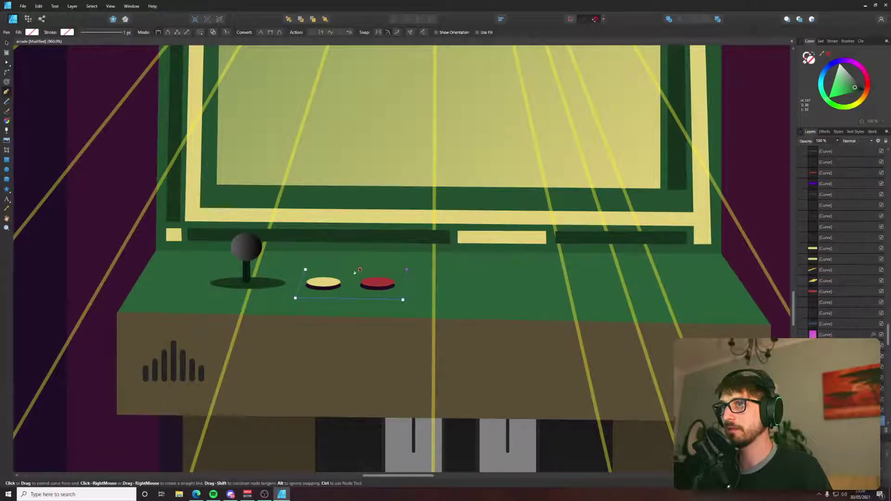
{"action": "left_click", "coordinate": [305, 269]}
{"action": "key", "text": "a"}
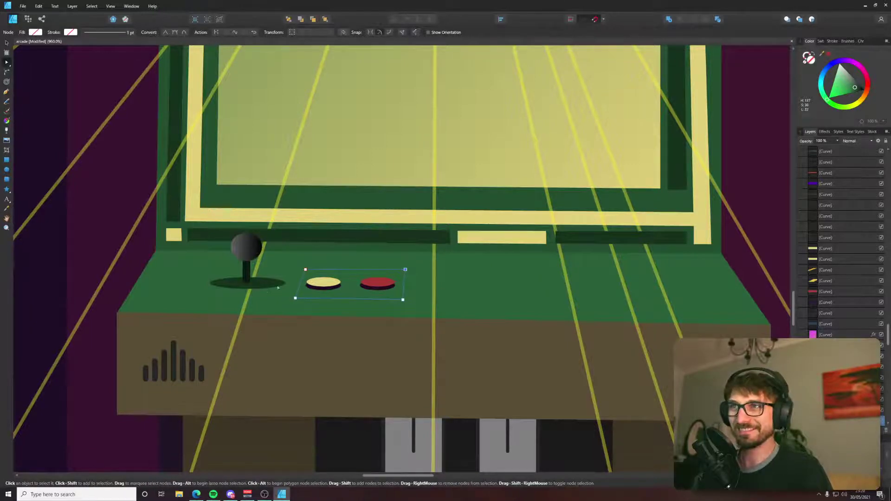
Fill the button panel with the accent dark green, arrange it behind the buttons, and extend its lower-left corner outwards.
{"action": "key", "text": "i"}
{"action": "key", "text": "v"}
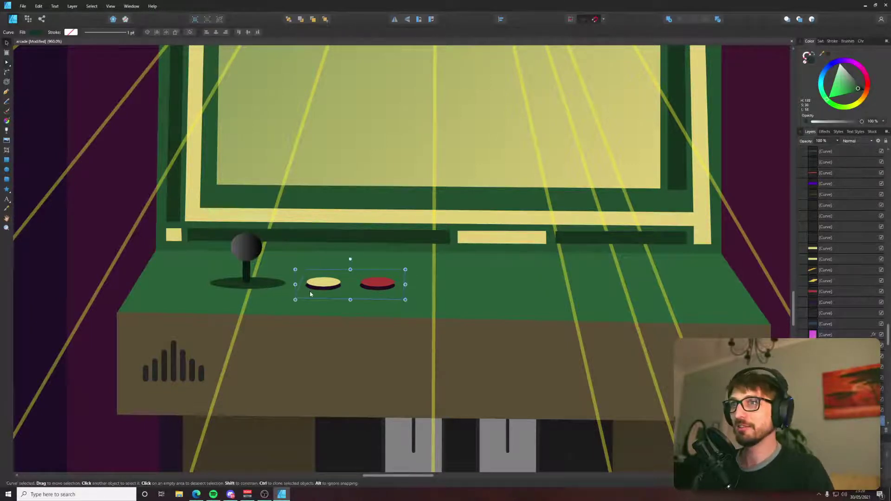
{"action": "key", "text": "ctrl+bracketright"}
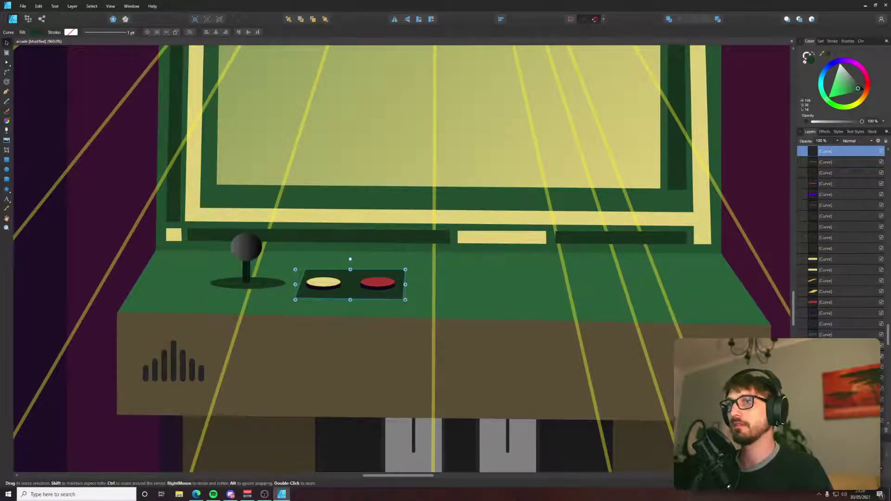
{"action": "left_click_drag", "start_coordinate": [360, 293], "coordinate": [381, 301]}
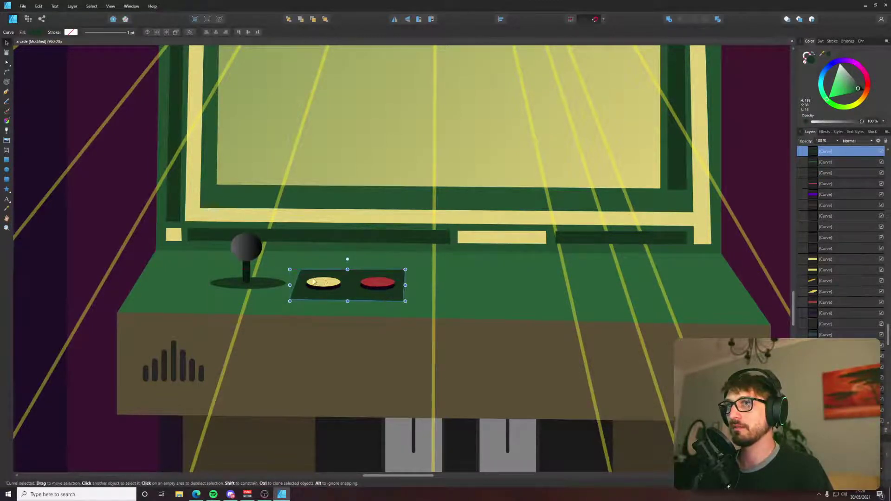
Round all four corners of the dark green button panel with the Corner tool.
{"action": "scroll", "coordinate": [298, 272], "scroll_direction": "up", "scroll_amount": 3}
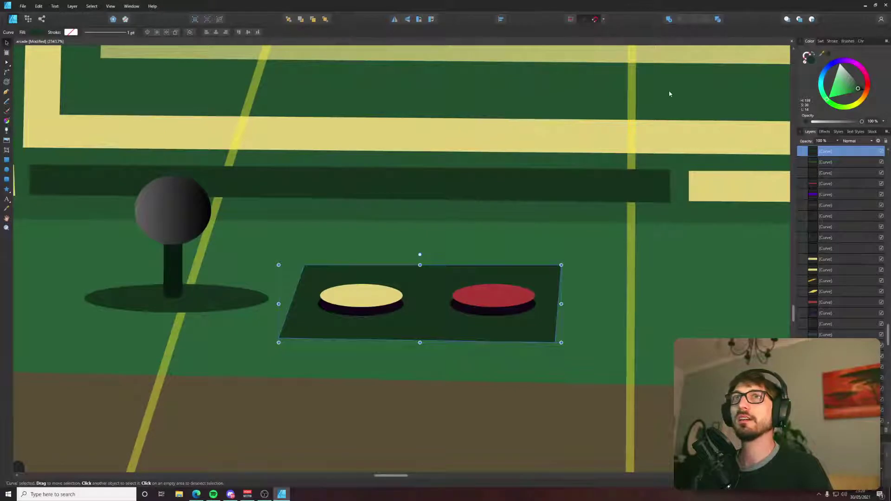
{"action": "key", "text": "a"}
{"action": "left_click", "coordinate": [5, 72]}
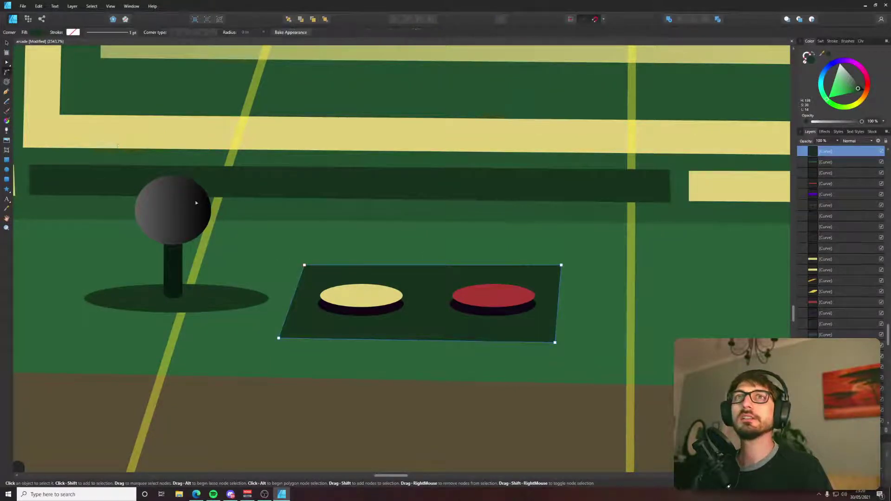
{"action": "left_click", "coordinate": [304, 265]}
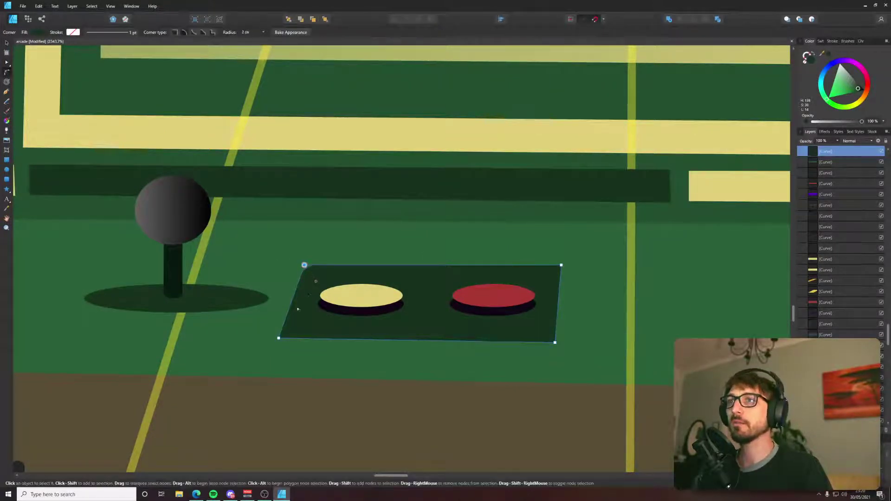
{"action": "left_click_drag", "start_coordinate": [279, 339], "coordinate": [294, 327]}
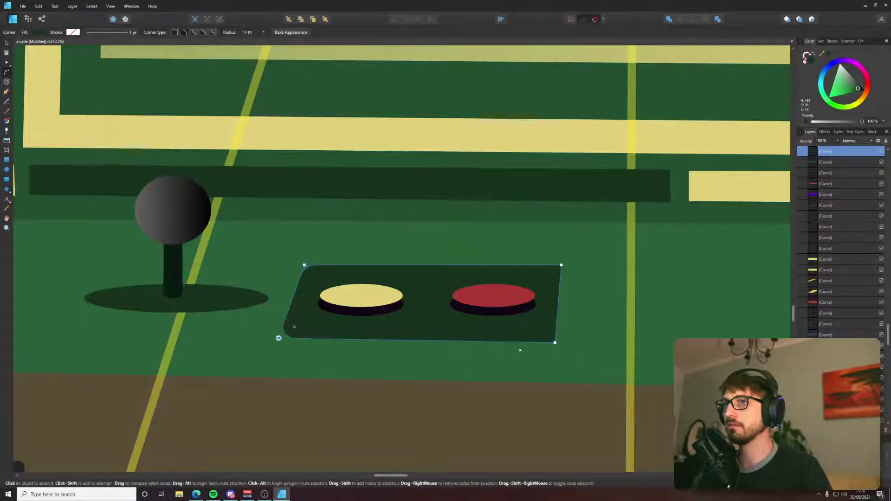
{"action": "left_click", "coordinate": [555, 343]}
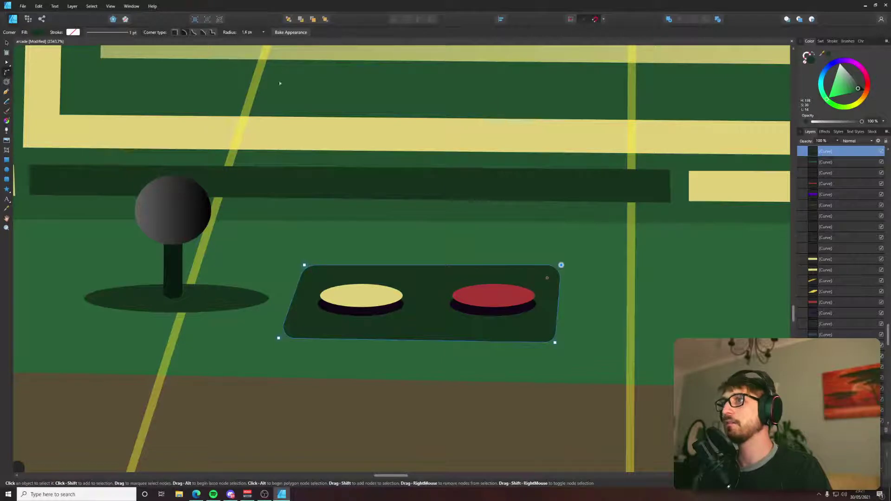
Hide the perspective guides and save the document with nothing selected.
{"action": "left_click", "coordinate": [368, 195]}
{"action": "key", "text": "ctrl+0"}
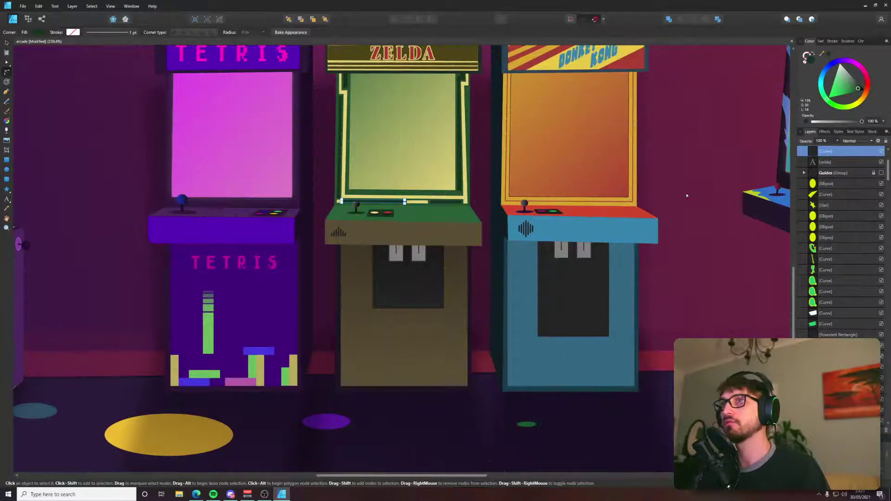
{"action": "scroll", "coordinate": [626, 203], "scroll_direction": "down", "scroll_amount": 5}
{"action": "key", "text": "ctrl+d"}
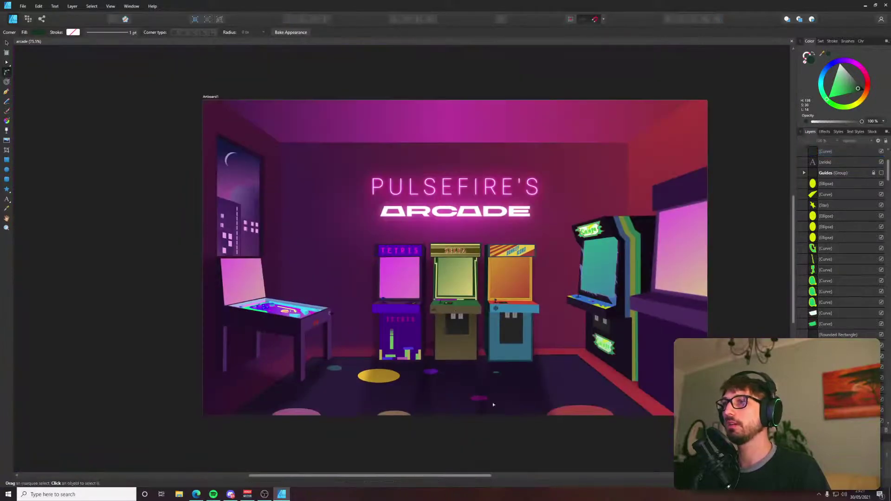
Show the perspective guides again and duplicate the joystick, buttons and panel onto the right half of the Zelda control deck.
{"action": "scroll", "coordinate": [404, 300], "scroll_direction": "up", "scroll_amount": 6}
{"action": "scroll", "coordinate": [403, 300], "scroll_direction": "up", "scroll_amount": 5}
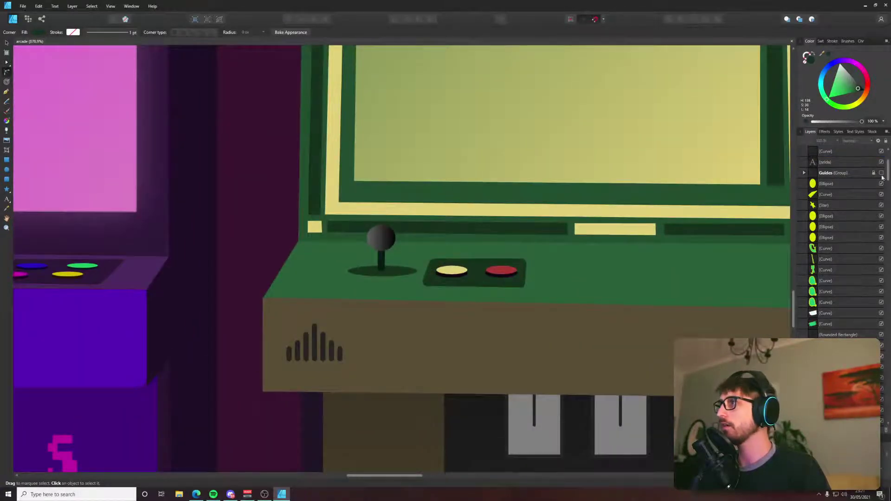
{"action": "scroll", "coordinate": [400, 294], "scroll_direction": "up", "scroll_amount": 1}
{"action": "left_click", "coordinate": [378, 226]}
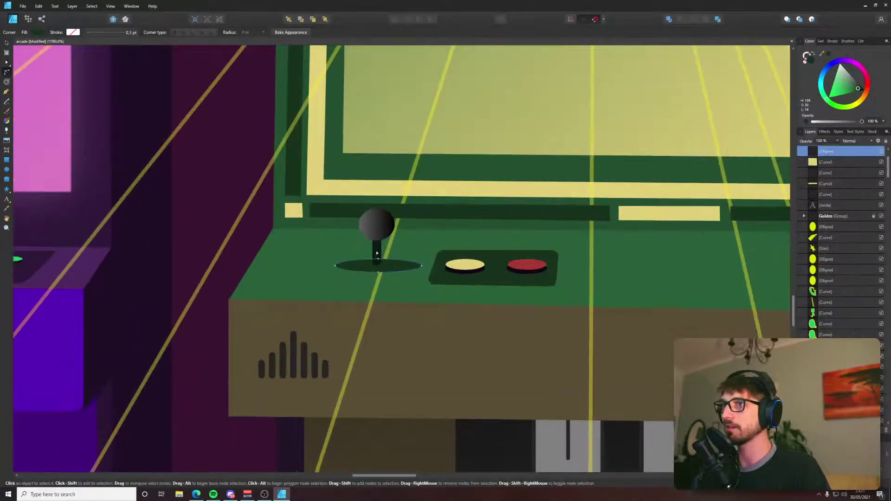
{"action": "key", "text": "v"}
{"action": "left_click_drag", "start_coordinate": [352, 232], "coordinate": [681, 297]}
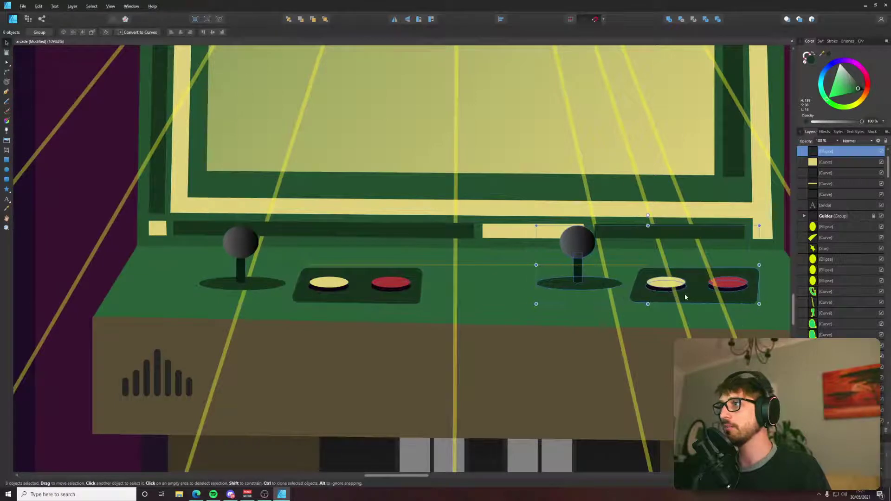
{"action": "left_click", "coordinate": [668, 298]}
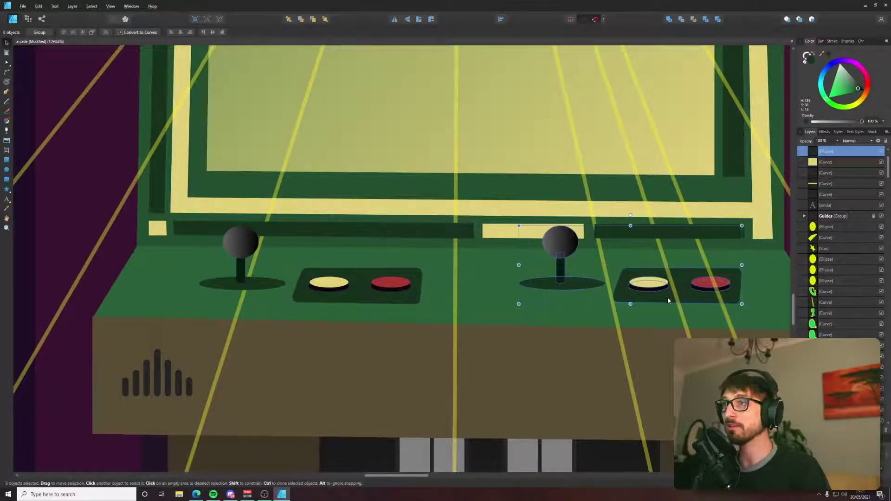
Shear the copied button panel to follow the right-hand perspective guides and shift it right to sit beneath its buttons.
{"action": "scroll", "coordinate": [668, 297], "scroll_direction": "up", "scroll_amount": 3}
{"action": "left_click_drag", "start_coordinate": [657, 253], "coordinate": [506, 245]}
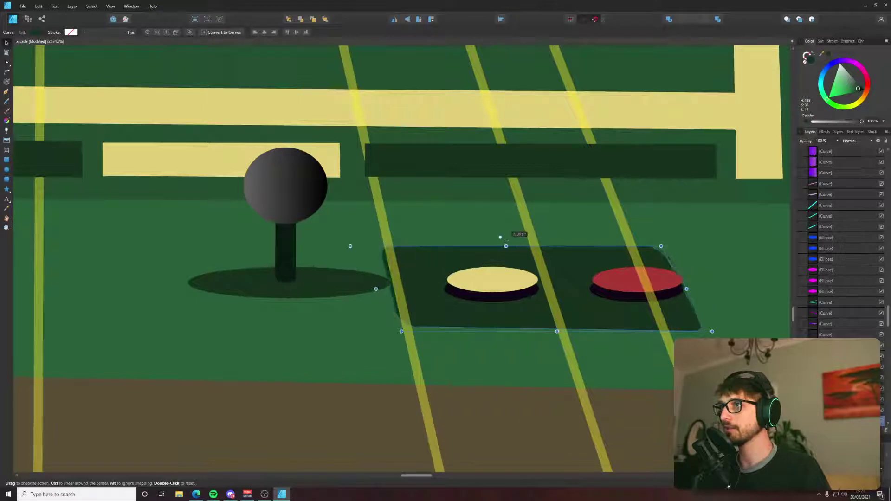
{"action": "left_click_drag", "start_coordinate": [563, 264], "coordinate": [593, 264]}
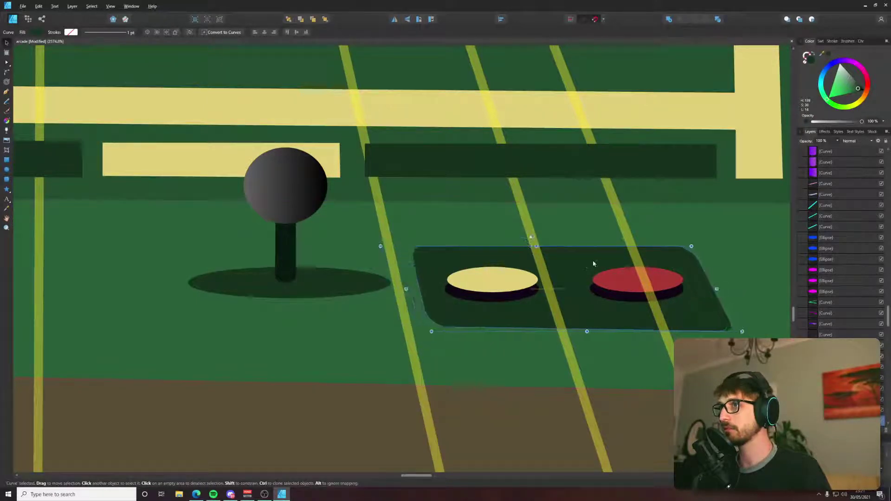
Adjust the copied button panel's lower-right corner node so its right edge follows the perspective guides.
{"action": "key", "text": "a"}
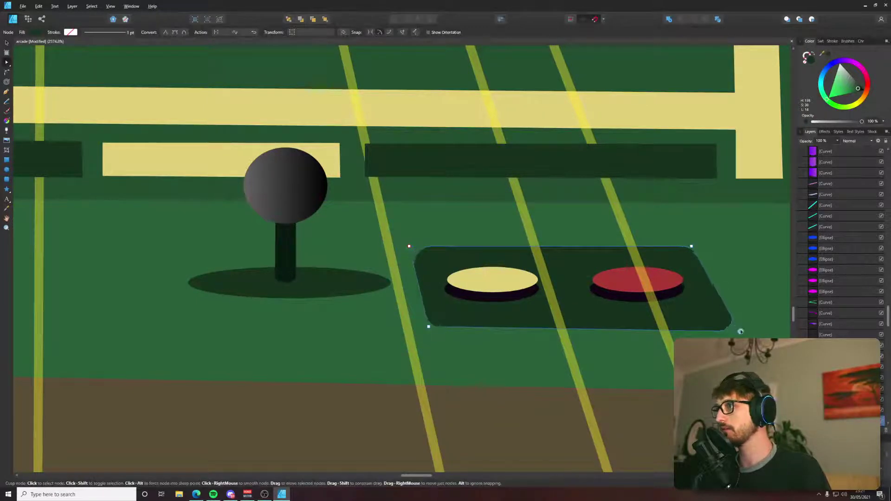
{"action": "left_click_drag", "start_coordinate": [741, 331], "coordinate": [735, 331]}
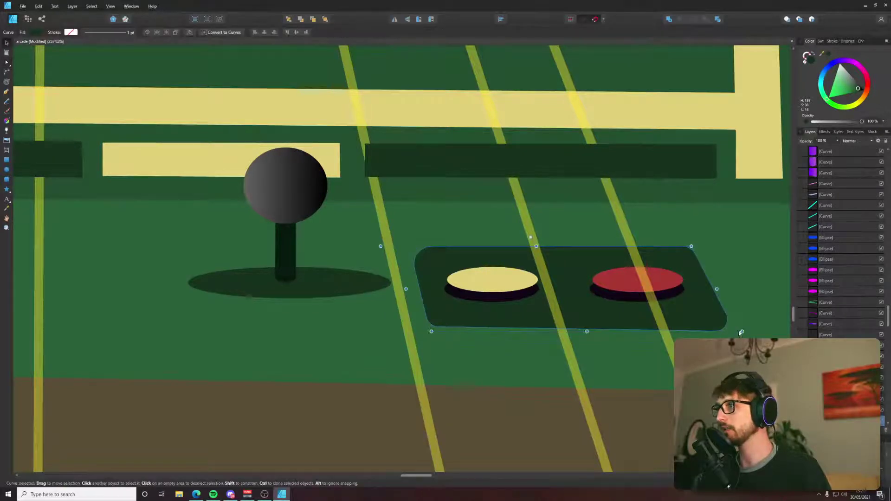
{"action": "left_click_drag", "start_coordinate": [735, 331], "coordinate": [744, 332]}
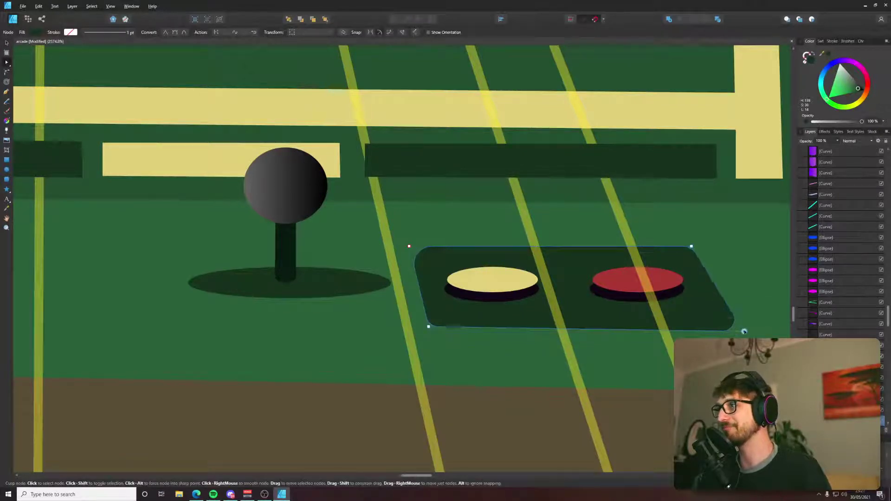
Hide the perspective guides, clear the selection and save the document.
{"action": "scroll", "coordinate": [746, 331], "scroll_direction": "down", "scroll_amount": 8}
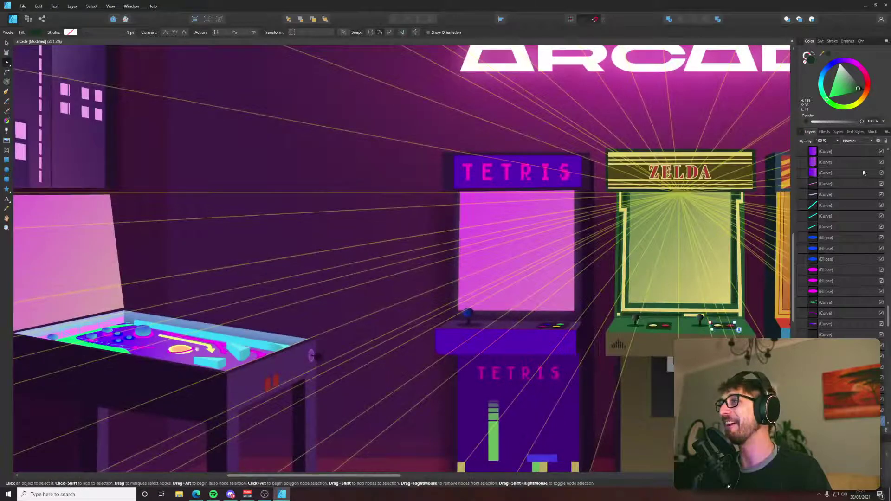
{"action": "left_click_drag", "start_coordinate": [888, 318], "coordinate": [888, 142]}
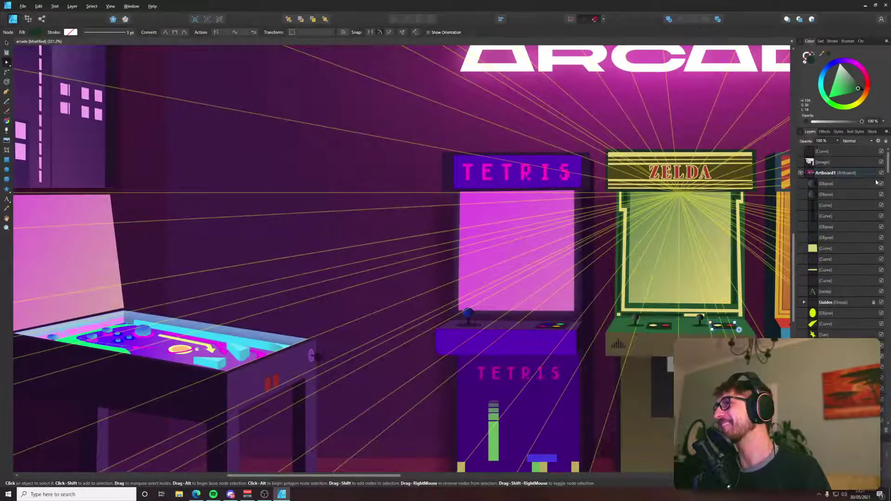
{"action": "left_click", "coordinate": [882, 302]}
{"action": "scroll", "coordinate": [291, 287], "scroll_direction": "down", "scroll_amount": 4}
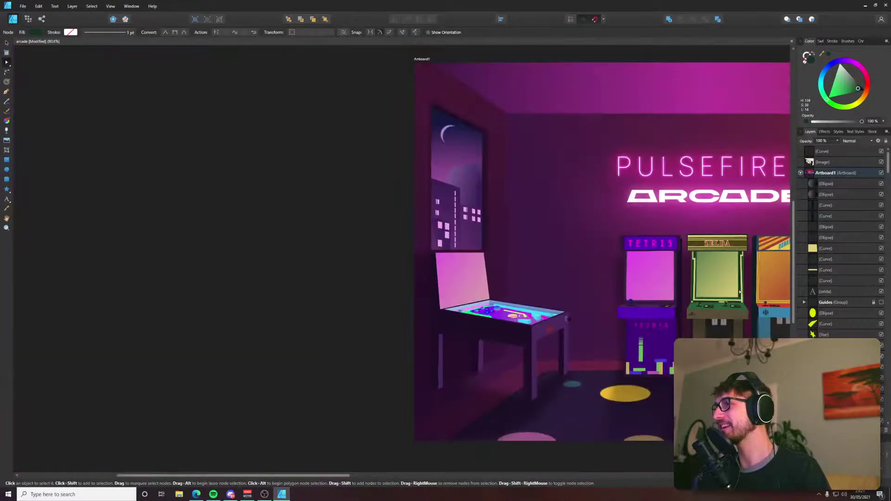
{"action": "key", "text": "Escape"}
{"action": "scroll", "coordinate": [420, 283], "scroll_direction": "up", "scroll_amount": 6}
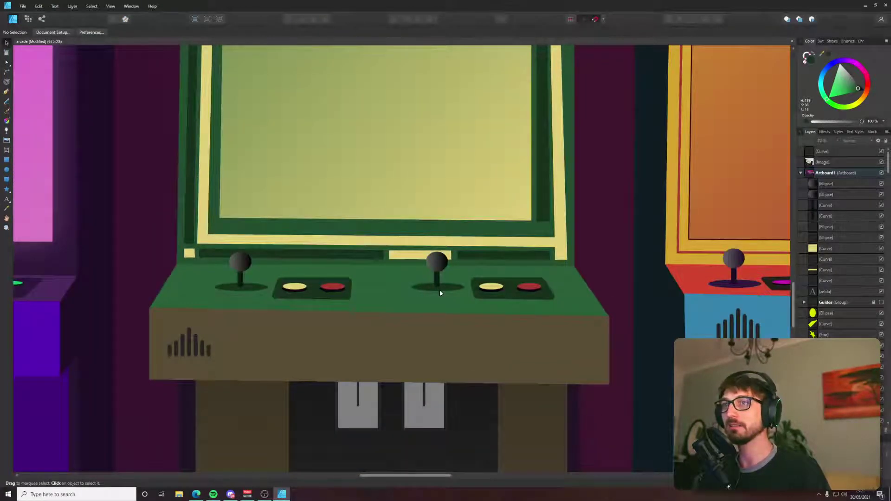
{"action": "scroll", "coordinate": [441, 290], "scroll_direction": "down", "scroll_amount": 4}
{"action": "scroll", "coordinate": [406, 290], "scroll_direction": "up", "scroll_amount": 2}
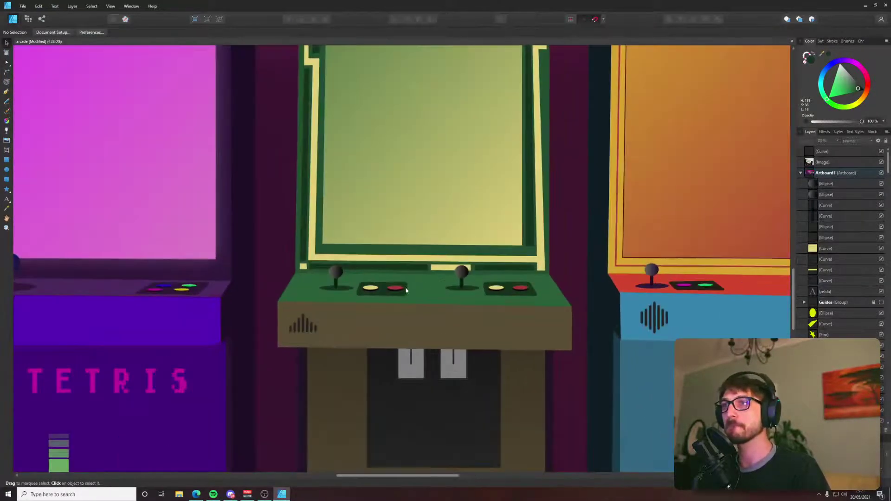
{"action": "scroll", "coordinate": [425, 289], "scroll_direction": "down", "scroll_amount": 4}
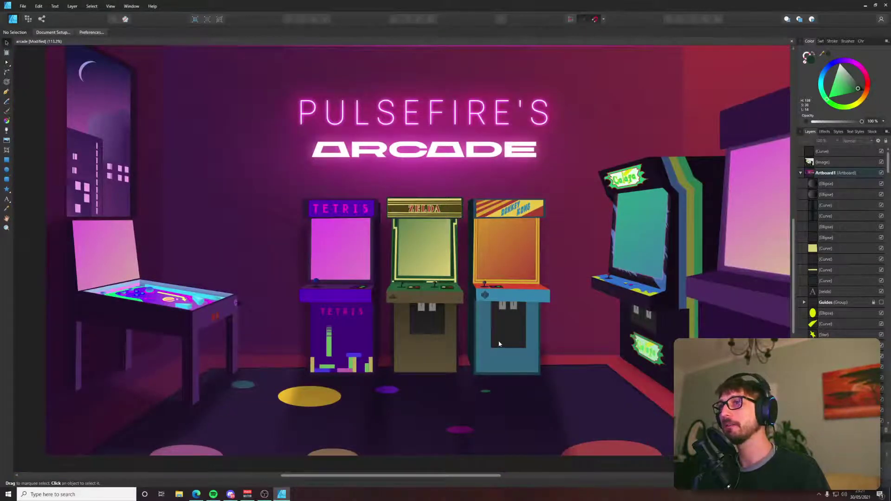
{"action": "scroll", "coordinate": [499, 343], "scroll_direction": "down", "scroll_amount": 1}
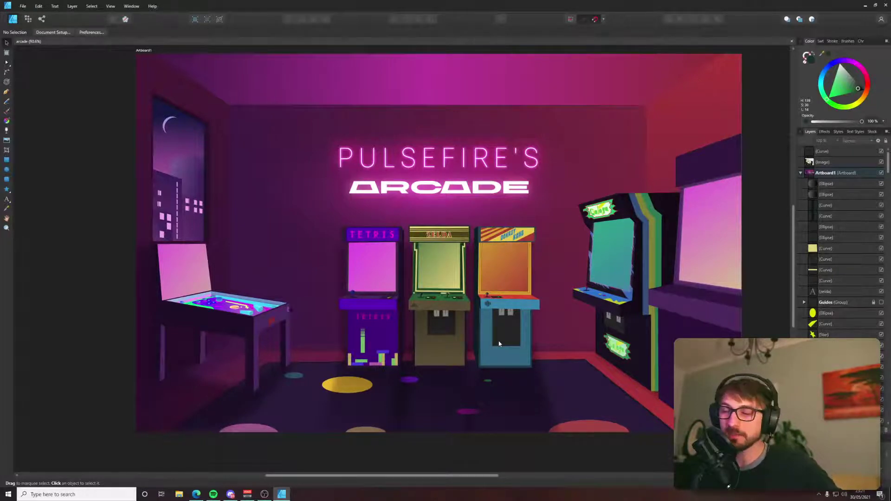
Compare the Zelda cabinet's finished control deck with the Donkey Kong deck and with the whole arcade scene.
{"action": "scroll", "coordinate": [505, 344], "scroll_direction": "up", "scroll_amount": 5}
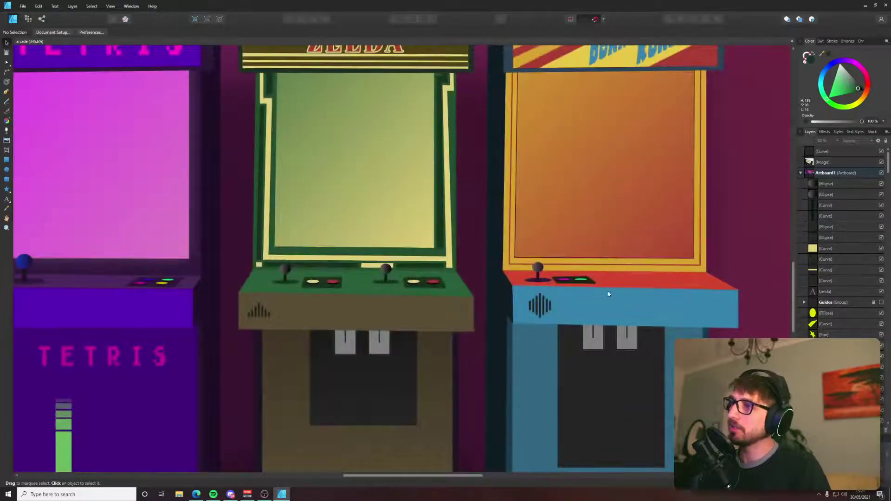
{"action": "left_click_drag", "start_coordinate": [609, 284], "coordinate": [490, 307]}
{"action": "scroll", "coordinate": [506, 302], "scroll_direction": "up", "scroll_amount": 3}
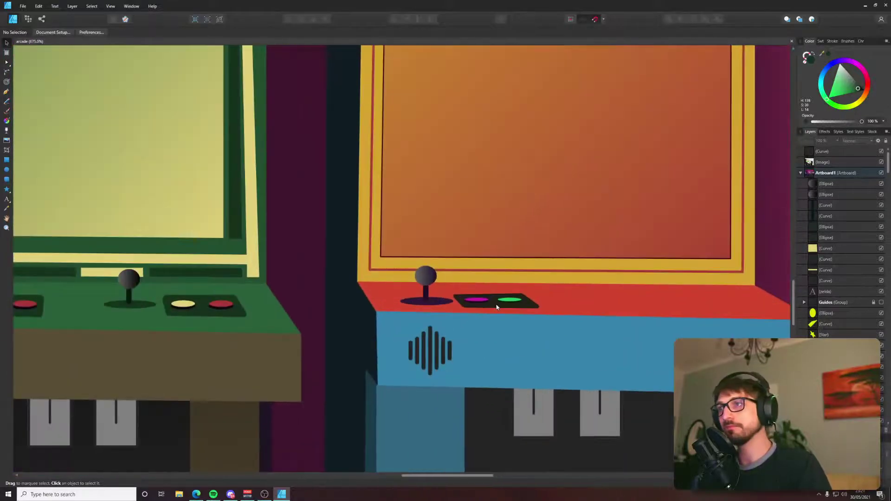
{"action": "left_click", "coordinate": [510, 300]}
{"action": "scroll", "coordinate": [551, 310], "scroll_direction": "down", "scroll_amount": 8}
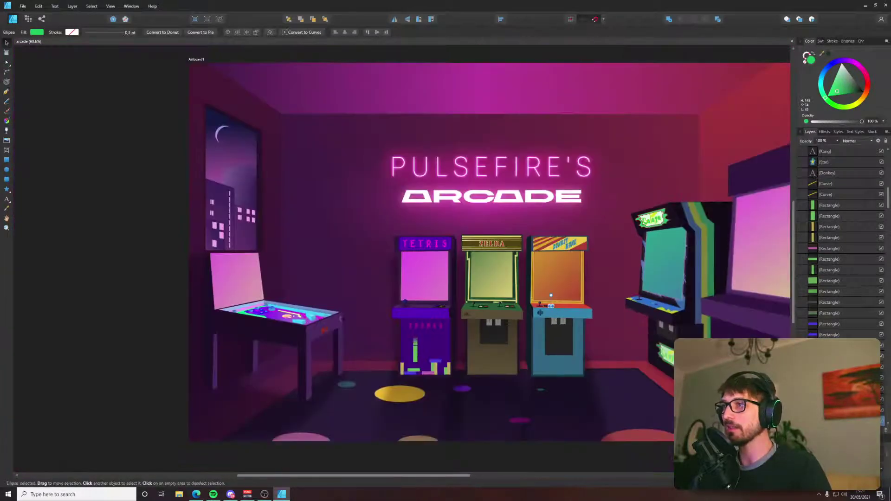
{"action": "left_click", "coordinate": [624, 455]}
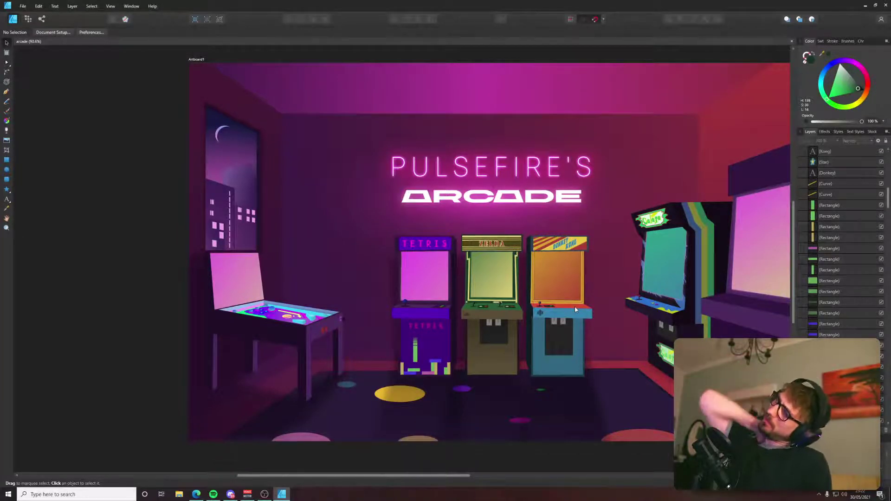
{"action": "scroll", "coordinate": [567, 311], "scroll_direction": "down", "scroll_amount": 2}
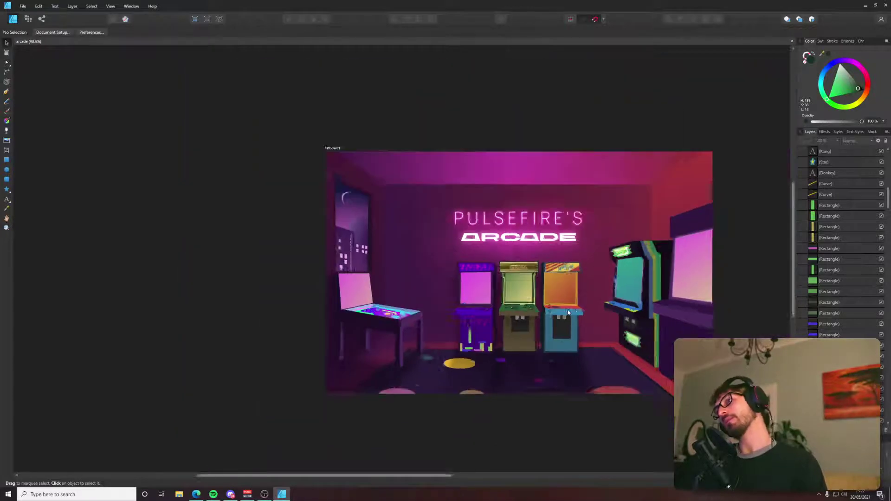
{"action": "scroll", "coordinate": [567, 310], "scroll_direction": "up", "scroll_amount": 3}
{"action": "scroll", "coordinate": [567, 319], "scroll_direction": "down", "scroll_amount": 2}
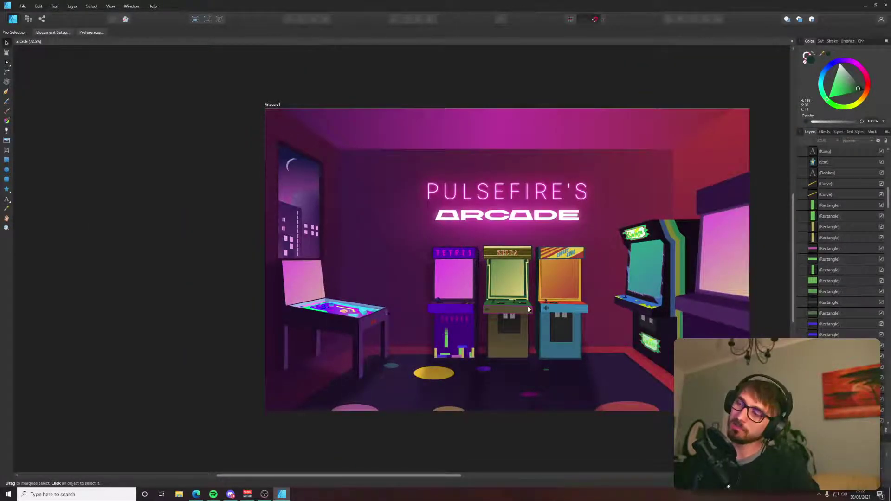
Draw a small triangle on the brown front of the Zelda control deck, filled with the pale yellow sampled from the cabinet's artwork.
{"action": "scroll", "coordinate": [504, 308], "scroll_direction": "up", "scroll_amount": 8}
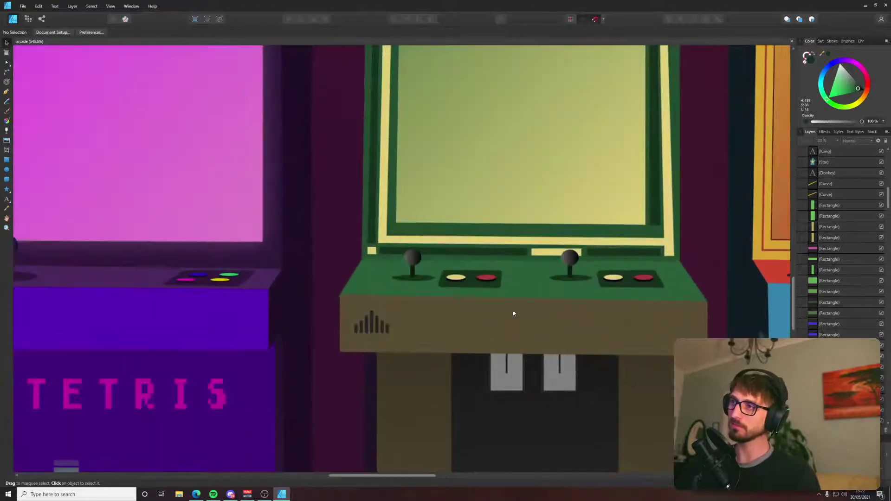
{"action": "left_click", "coordinate": [9, 191]}
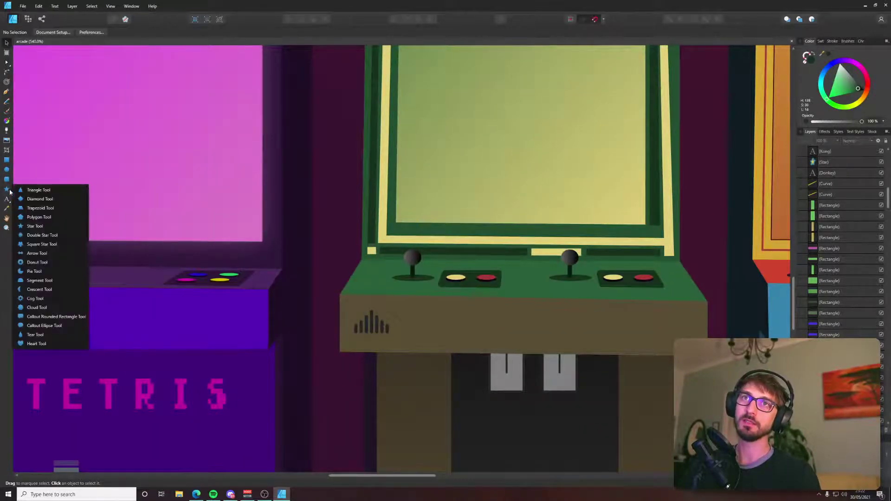
{"action": "left_click", "coordinate": [39, 190]}
{"action": "scroll", "coordinate": [539, 361], "scroll_direction": "up", "scroll_amount": 2}
{"action": "left_click_drag", "start_coordinate": [487, 276], "coordinate": [496, 328]}
{"action": "key", "text": "i"}
{"action": "left_click", "coordinate": [553, 194]}
Duplicate the yellow triangle twice and arrange the three copies corner to corner as a Triforce emblem.
{"action": "key", "text": "v"}
{"action": "scroll", "coordinate": [502, 328], "scroll_direction": "up", "scroll_amount": 5}
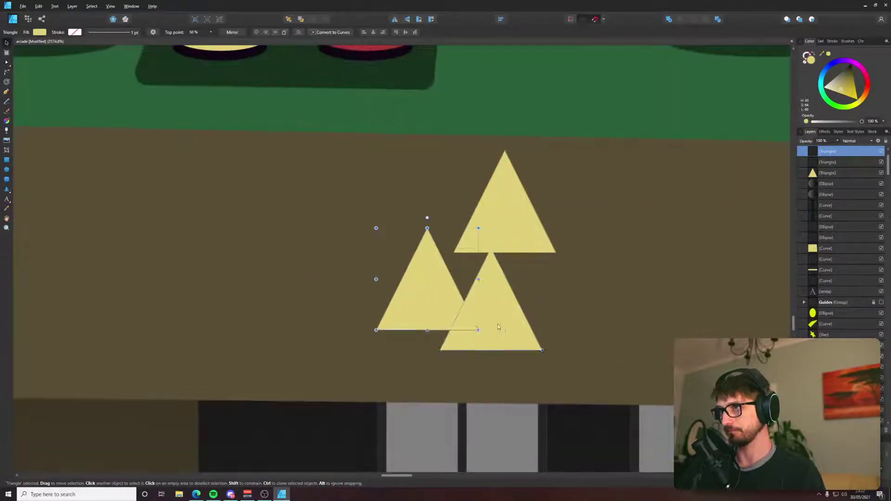
{"action": "left_click_drag", "start_coordinate": [449, 301], "coordinate": [551, 335]}
{"action": "scroll", "coordinate": [470, 322], "scroll_direction": "up", "scroll_amount": 5}
{"action": "scroll", "coordinate": [441, 279], "scroll_direction": "down", "scroll_amount": 5}
{"action": "key", "text": "ctrl+0"}
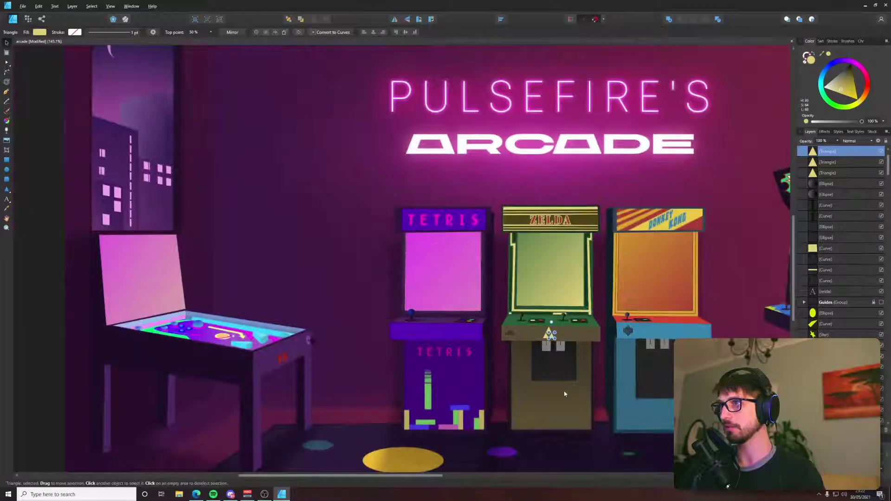
{"action": "scroll", "coordinate": [436, 227], "scroll_direction": "up", "scroll_amount": 3}
{"action": "left_click", "coordinate": [435, 358]}
{"action": "scroll", "coordinate": [410, 124], "scroll_direction": "up", "scroll_amount": 7}
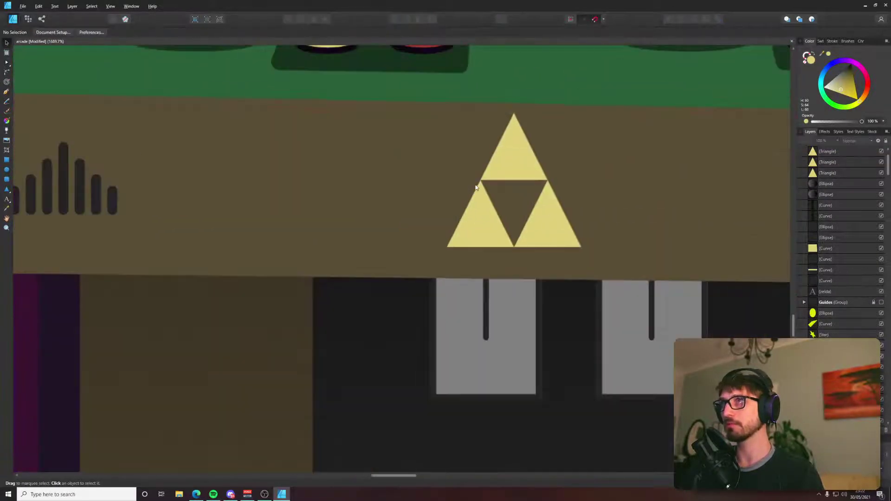
Enlarge the three Triforce triangles together slightly, centre them on the deck's brown front and save the document.
{"action": "left_click", "coordinate": [490, 220]}
{"action": "left_click", "coordinate": [548, 223], "text": "shift"}
{"action": "left_click_drag", "start_coordinate": [549, 228], "coordinate": [595, 249]}
{"action": "left_click_drag", "start_coordinate": [595, 146], "coordinate": [565, 190]}
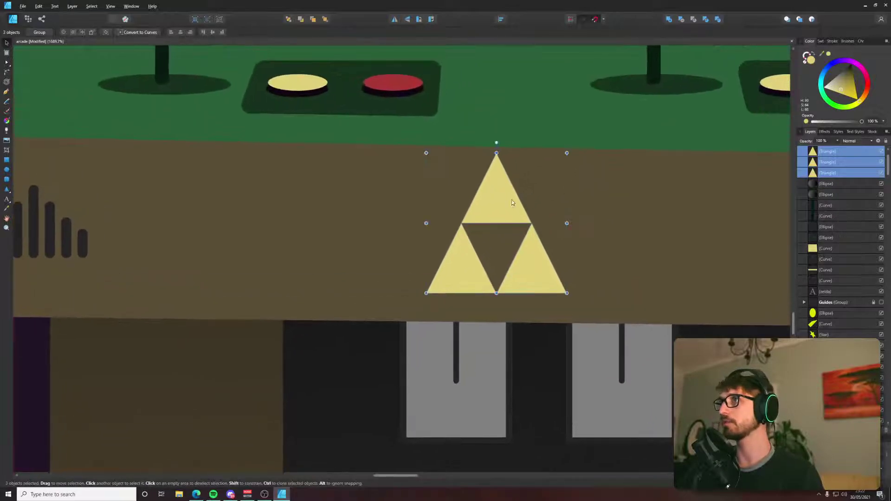
{"action": "left_click_drag", "start_coordinate": [511, 200], "coordinate": [511, 203]}
{"action": "scroll", "coordinate": [511, 203], "scroll_direction": "down", "scroll_amount": 15}
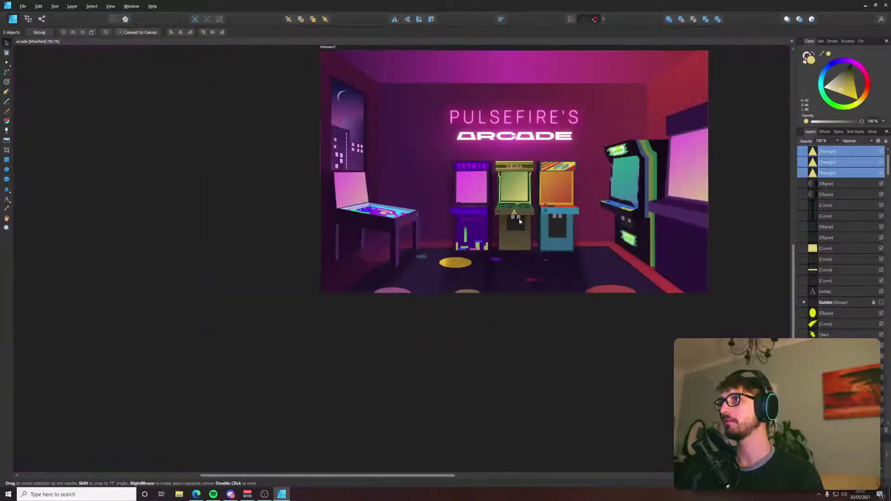
{"action": "left_click", "coordinate": [508, 297]}
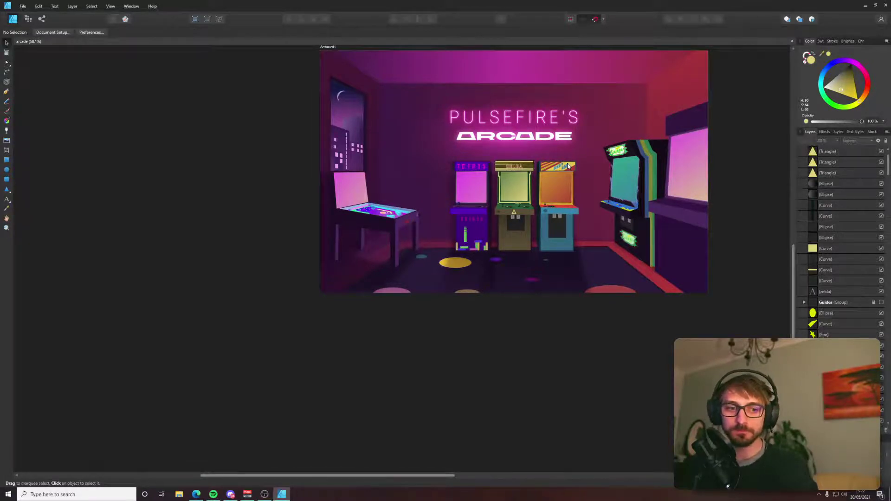
Examine the Triforce emblem on the Zelda cabinet and compare the design with the reference photo in the browser.
{"action": "scroll", "coordinate": [554, 174], "scroll_direction": "up", "scroll_amount": 5}
{"action": "scroll", "coordinate": [449, 285], "scroll_direction": "up", "scroll_amount": 5}
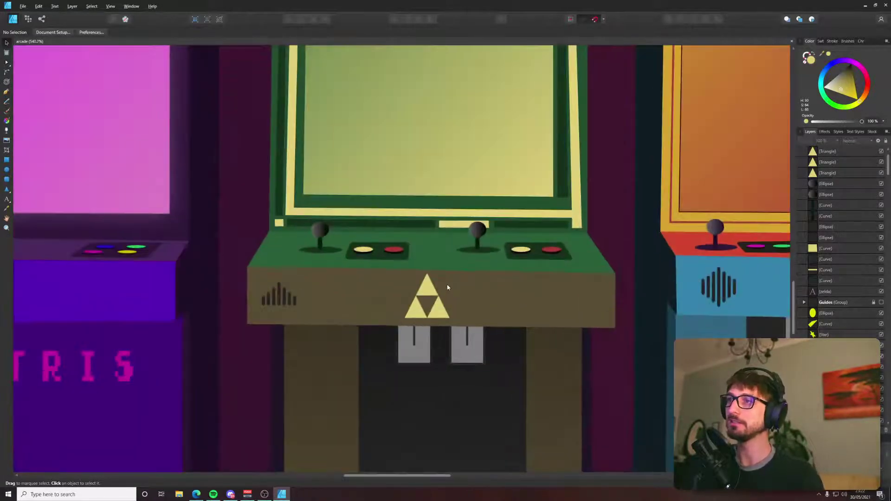
{"action": "scroll", "coordinate": [437, 288], "scroll_direction": "up", "scroll_amount": 3}
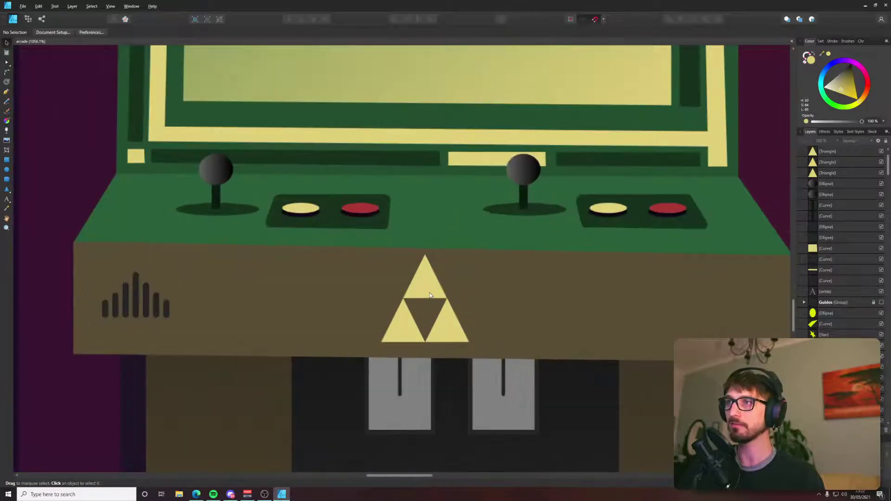
{"action": "left_click", "coordinate": [431, 288]}
{"action": "scroll", "coordinate": [431, 289], "scroll_direction": "down", "scroll_amount": 7}
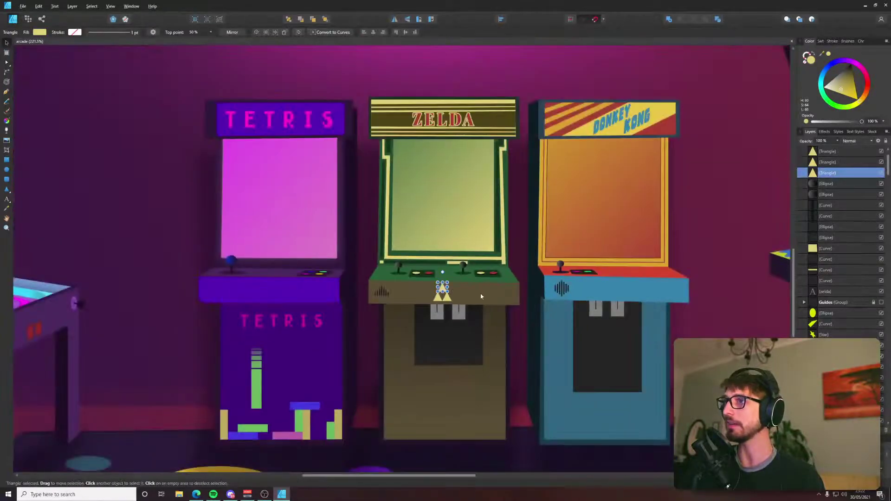
{"action": "key", "text": "alt+Tab"}
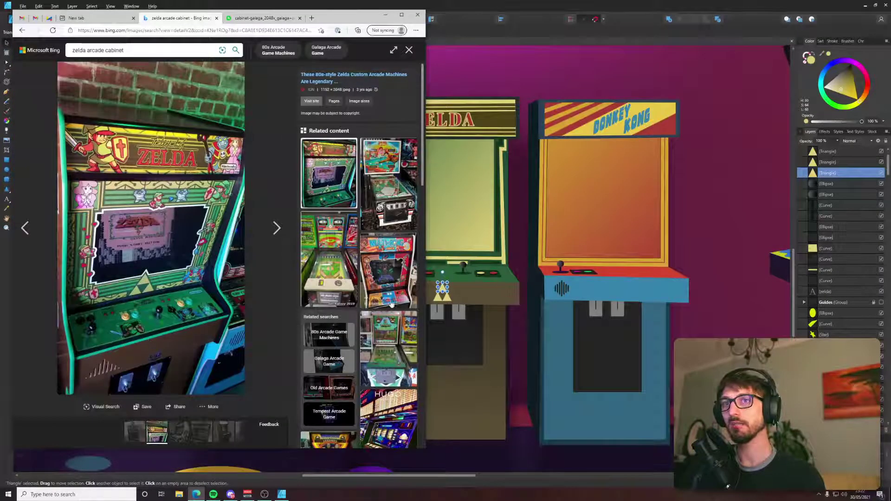
{"action": "key", "text": "alt+Tab"}
{"action": "key", "text": "alt+Tab"}
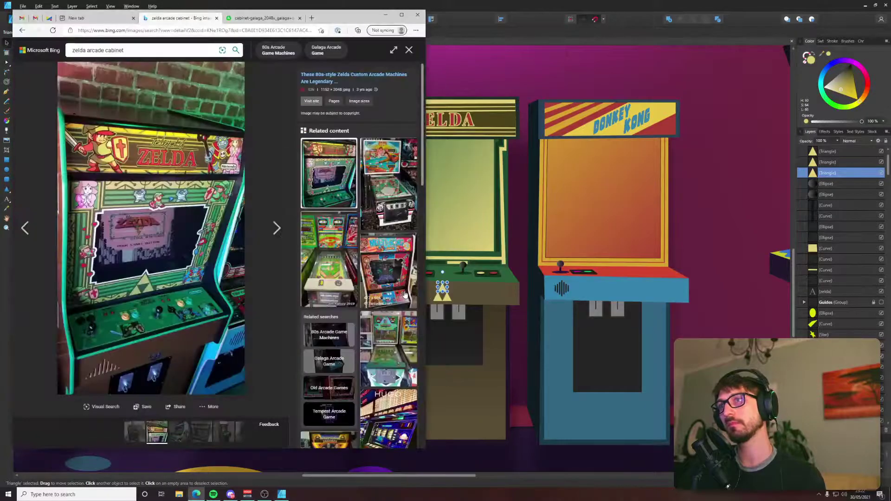
{"action": "key", "text": "alt+Tab"}
{"action": "key", "text": "alt+Tab"}
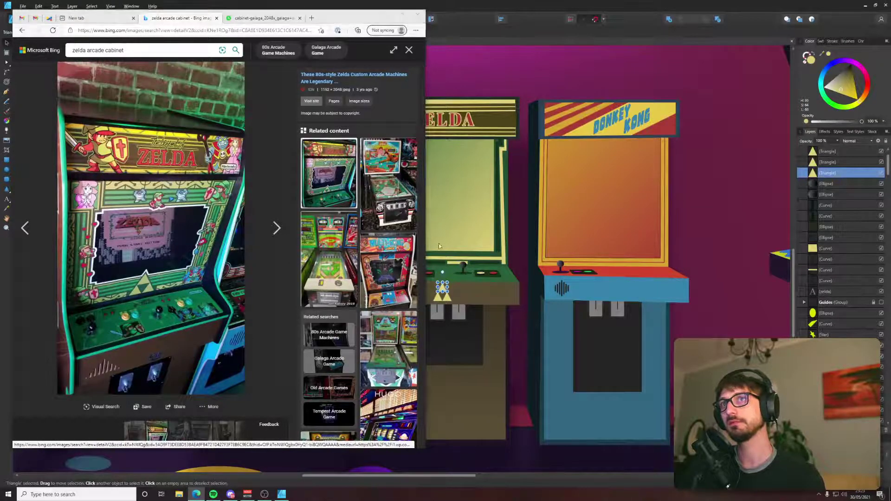
{"action": "key", "text": "alt+Tab"}
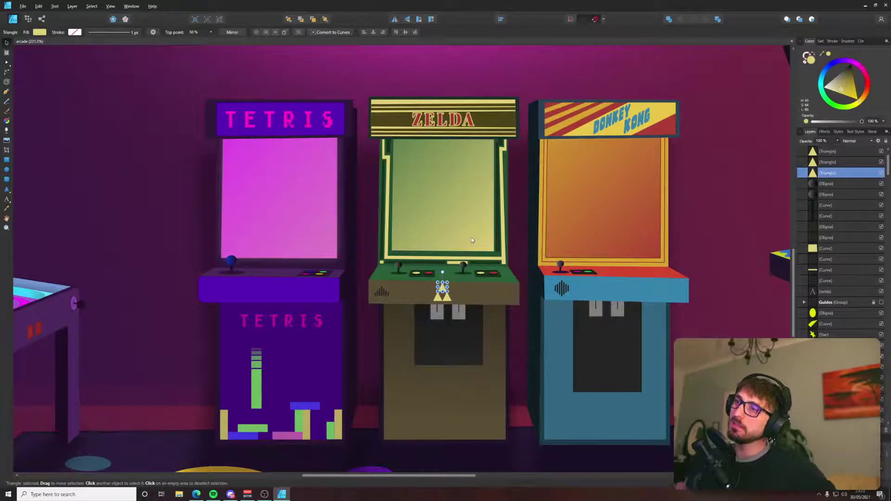
Move the Zelda cabinet's two coin slots and their dark panel left to centre them beneath the Triforce, and save the document.
{"action": "scroll", "coordinate": [456, 321], "scroll_direction": "up", "scroll_amount": 2}
{"action": "left_click", "coordinate": [456, 313]}
{"action": "left_click_drag", "start_coordinate": [456, 305], "coordinate": [425, 302]}
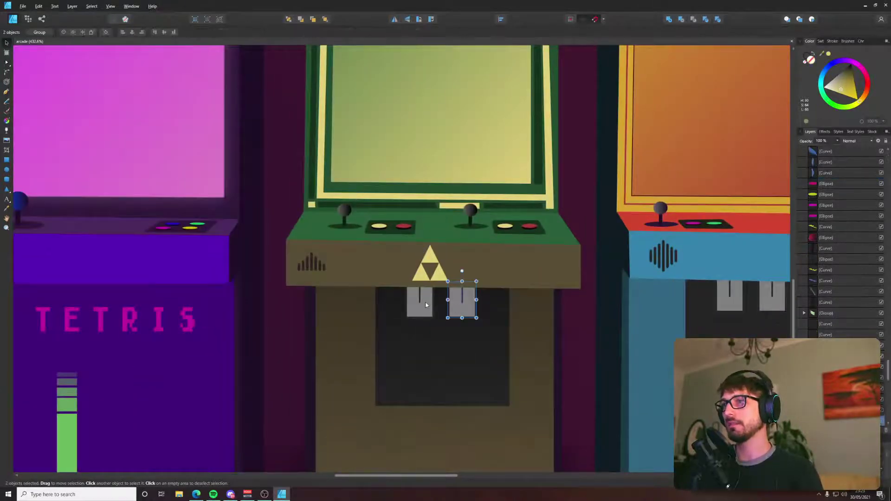
{"action": "left_click_drag", "start_coordinate": [473, 353], "coordinate": [471, 359]}
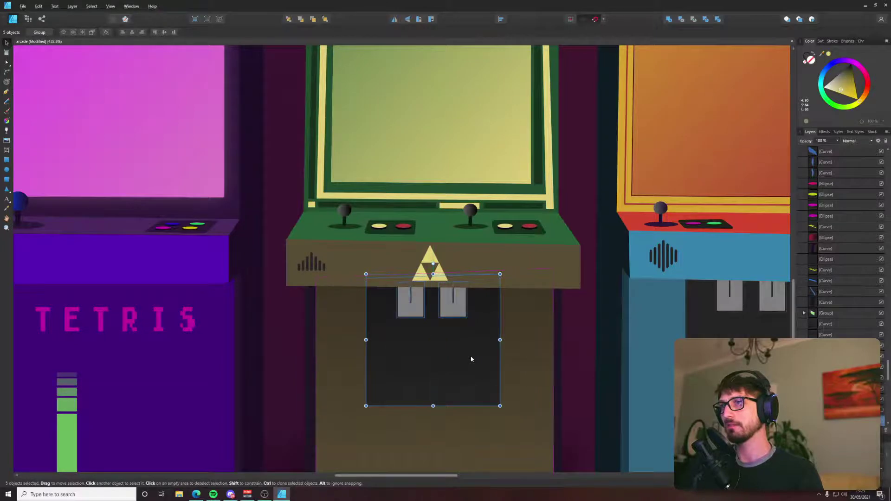
{"action": "scroll", "coordinate": [471, 359], "scroll_direction": "down", "scroll_amount": 6}
{"action": "left_click_drag", "start_coordinate": [482, 416], "coordinate": [464, 288]}
{"action": "scroll", "coordinate": [496, 237], "scroll_direction": "up", "scroll_amount": 1}
{"action": "left_click", "coordinate": [460, 436]}
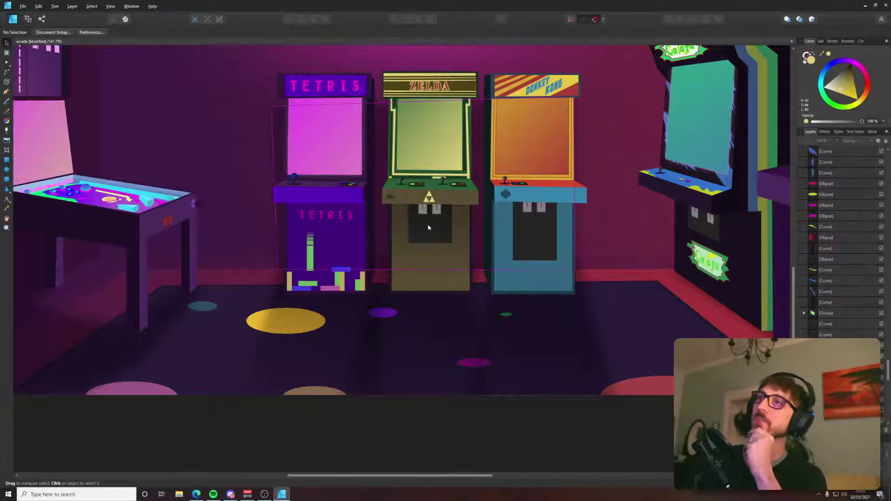
{"action": "scroll", "coordinate": [414, 219], "scroll_direction": "down", "scroll_amount": 3}
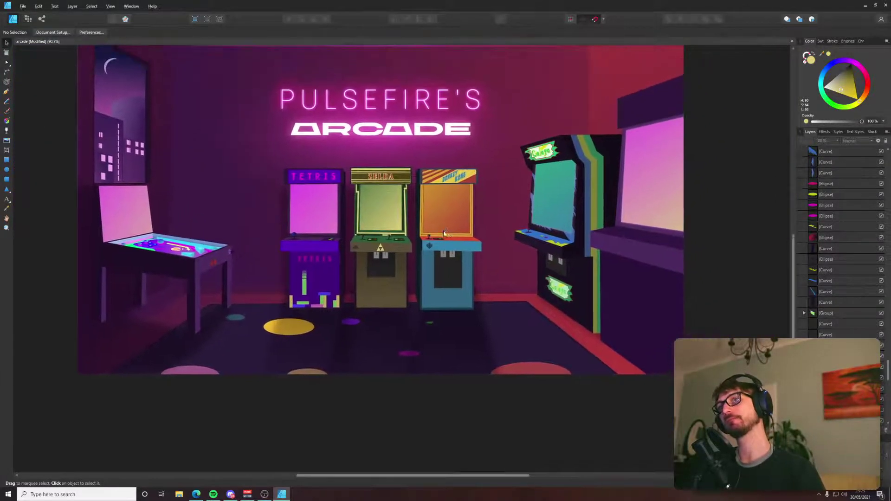
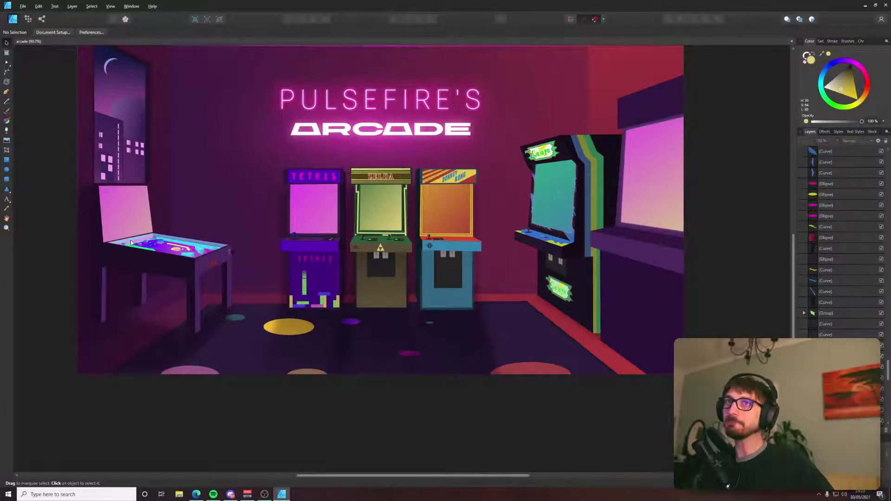
Switch to the browser and search Bing images for "PACMAN arcade cabinet".
{"action": "key", "text": "alt+Tab"}
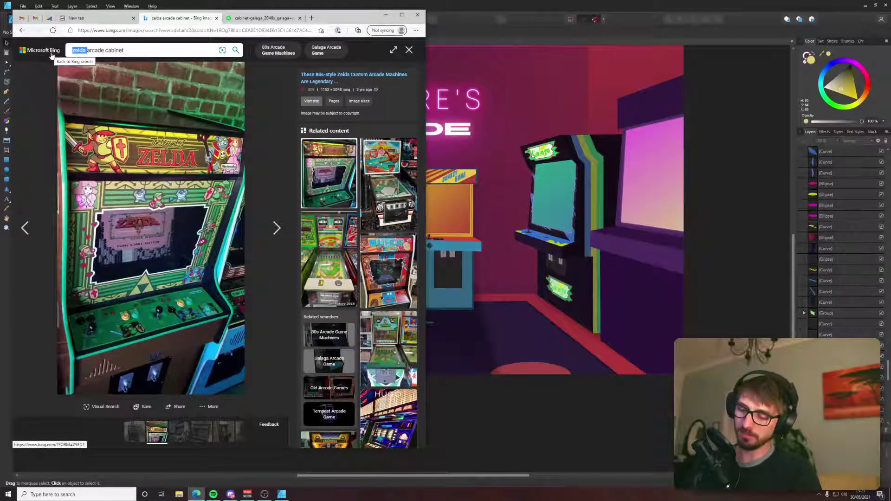
{"action": "type", "text": "PACMAN"}
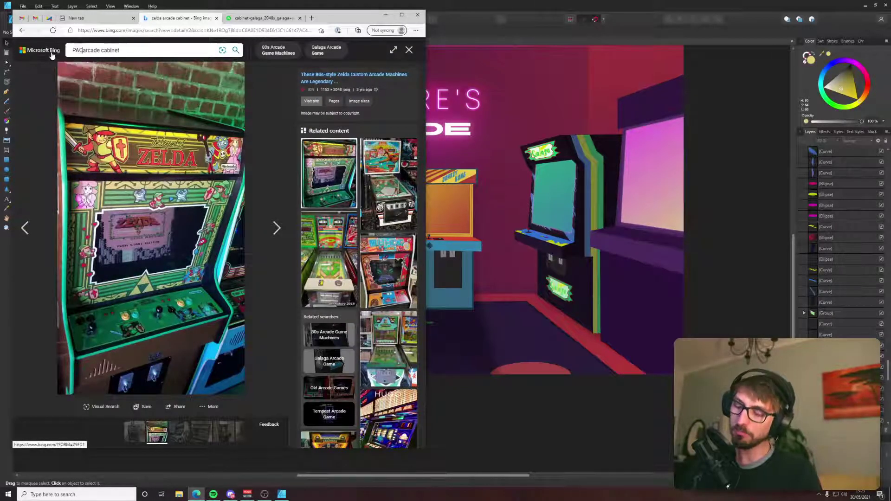
{"action": "key", "text": "Return"}
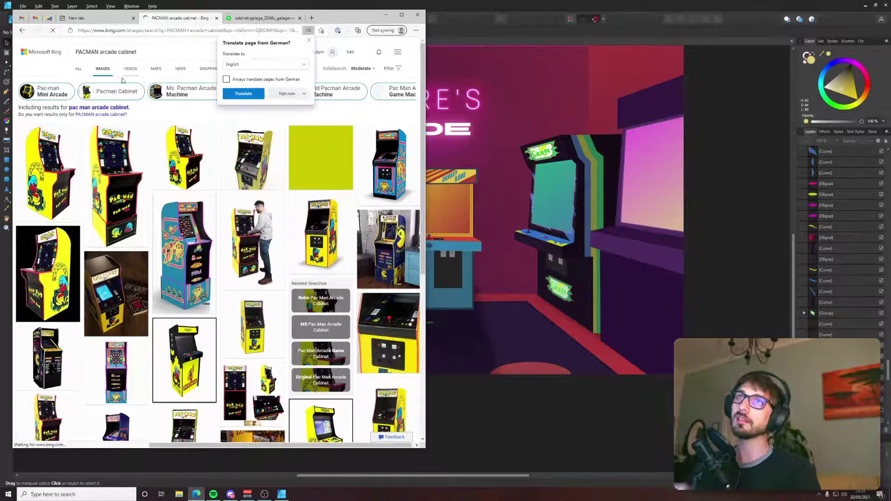
Browse the Pac-Man cabinet image results, previewing the blue Ms. Pac-Man quarter-size cabinet and the yellow Arcade1Up machine.
{"action": "left_click", "coordinate": [398, 172]}
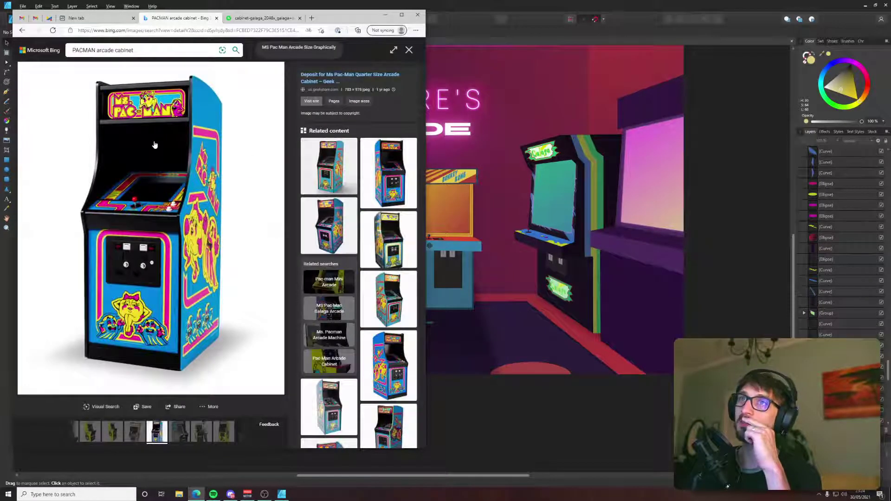
{"action": "left_click", "coordinate": [409, 50]}
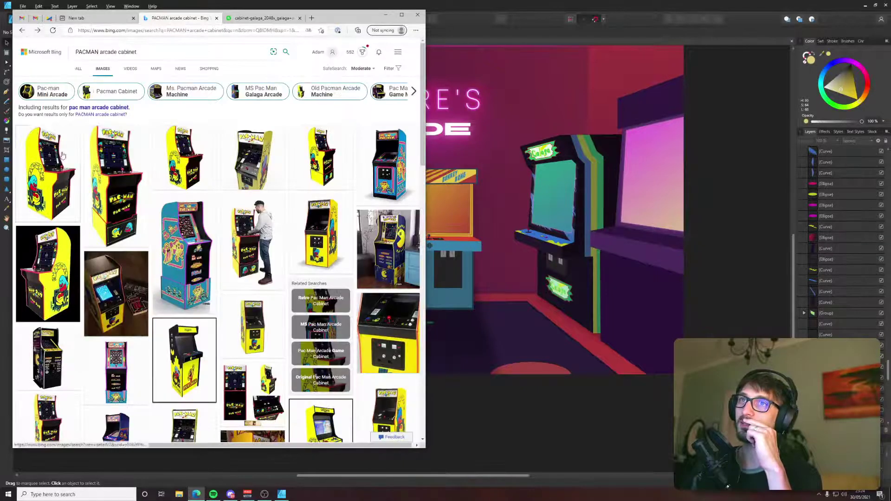
{"action": "left_click", "coordinate": [102, 155]}
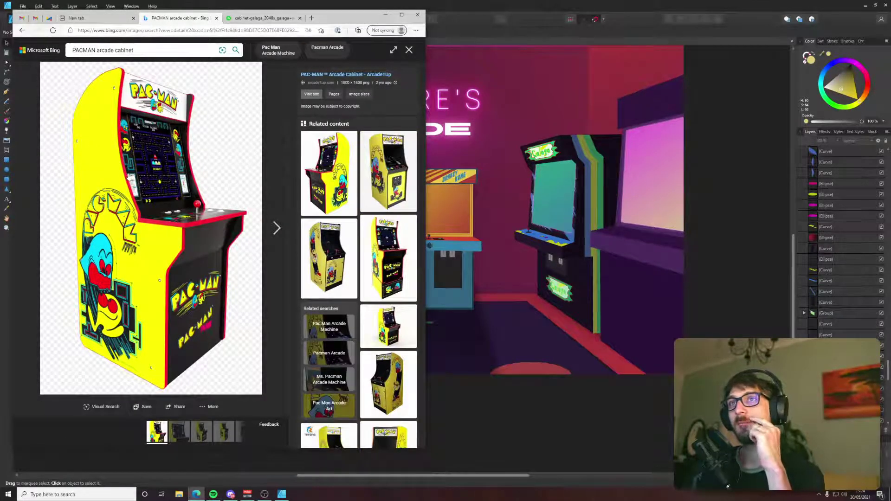
{"action": "left_click", "coordinate": [409, 50]}
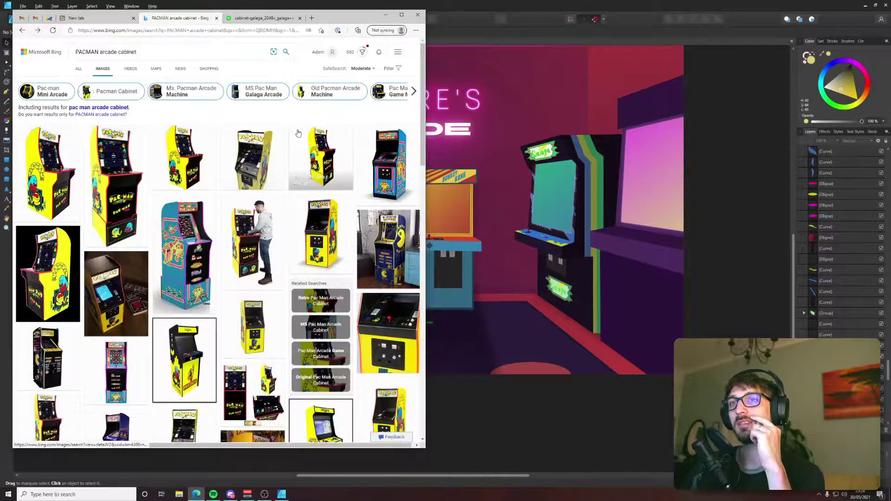
{"action": "scroll", "coordinate": [298, 133], "scroll_direction": "down", "scroll_amount": 5}
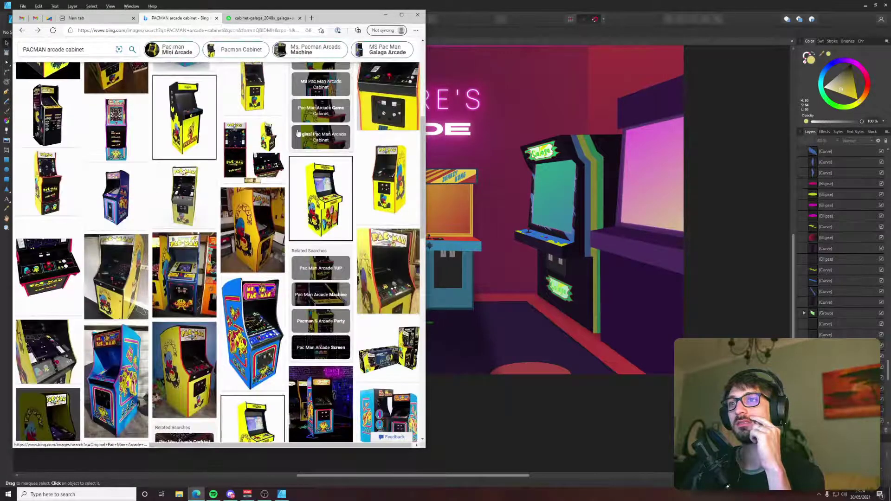
{"action": "scroll", "coordinate": [299, 133], "scroll_direction": "down", "scroll_amount": 3}
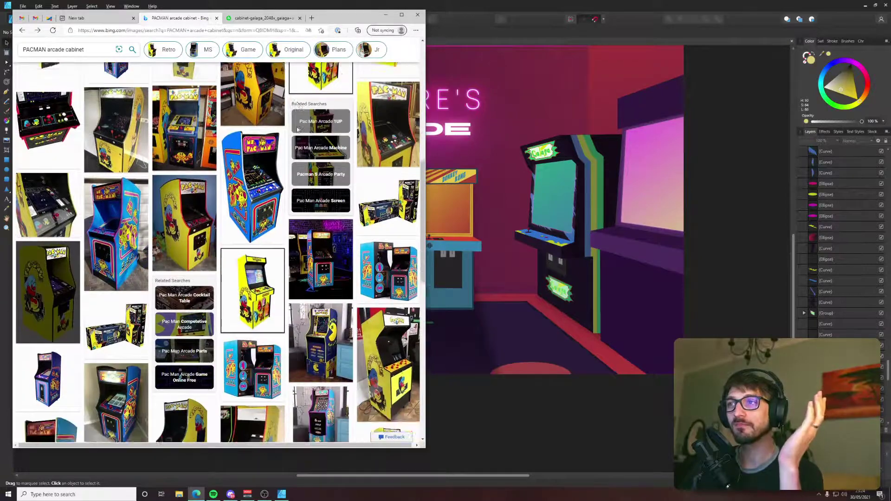
{"action": "scroll", "coordinate": [297, 130], "scroll_direction": "up", "scroll_amount": 10}
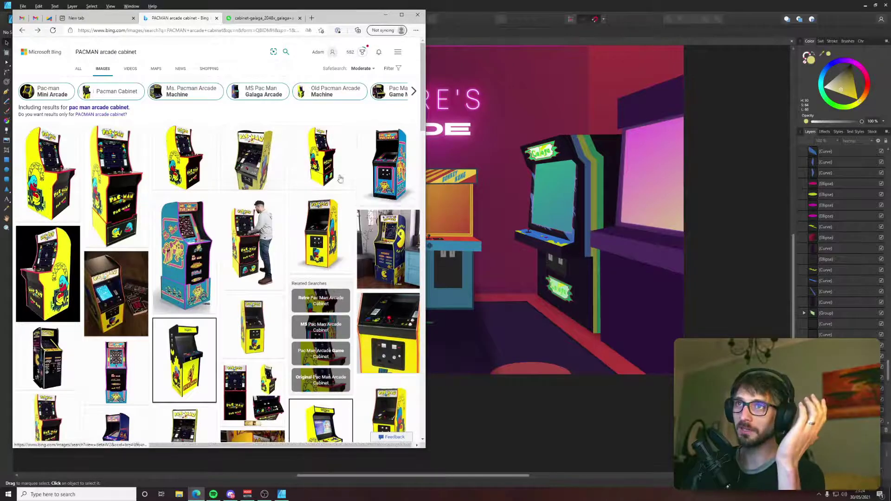
Compare previews of the Ms. Pac-Man cabinet with riser, the quarter-size Ms. Pac-Man and the yellow Pac-Man cabinet.
{"action": "left_click", "coordinate": [196, 222]}
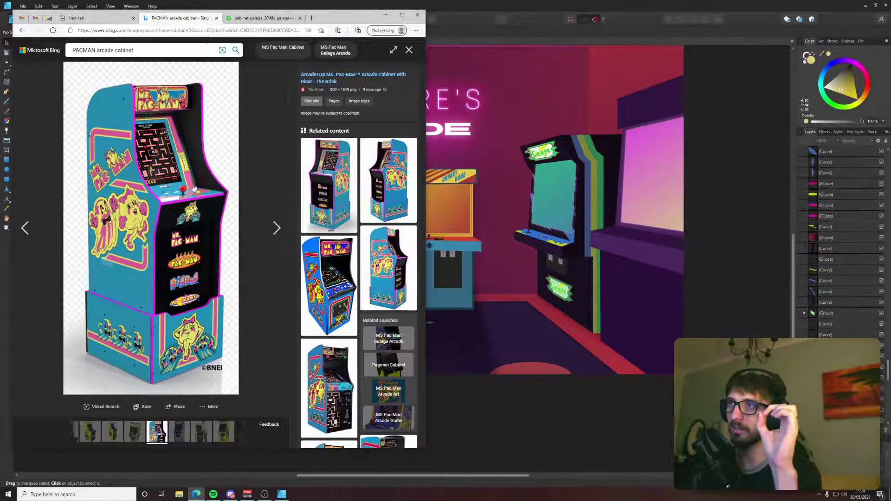
{"action": "left_click", "coordinate": [409, 49]}
{"action": "left_click", "coordinate": [380, 149]}
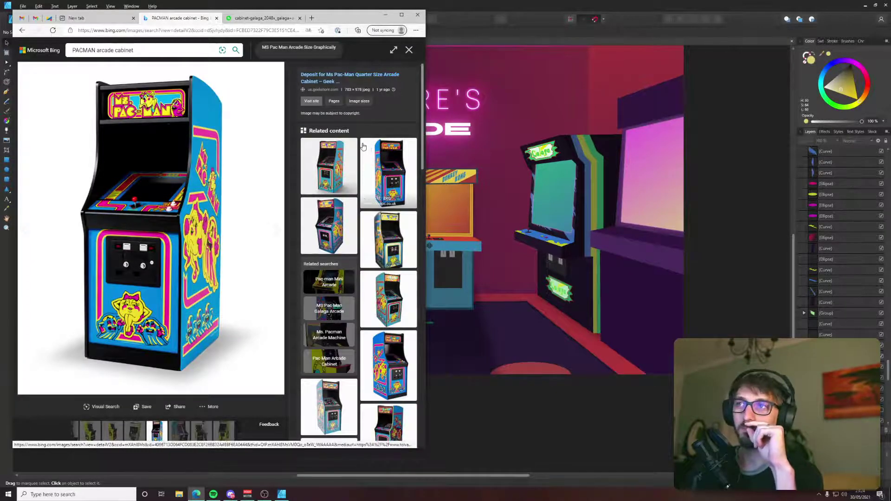
{"action": "left_click", "coordinate": [409, 50]}
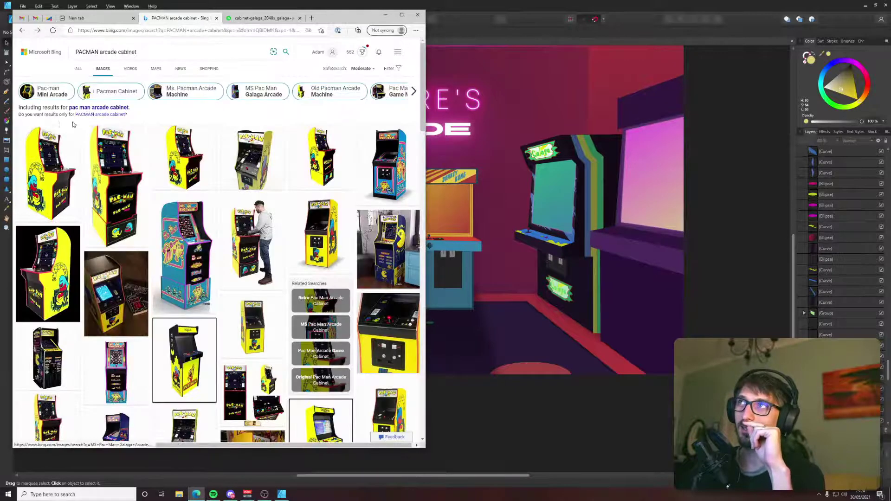
{"action": "left_click", "coordinate": [56, 174]}
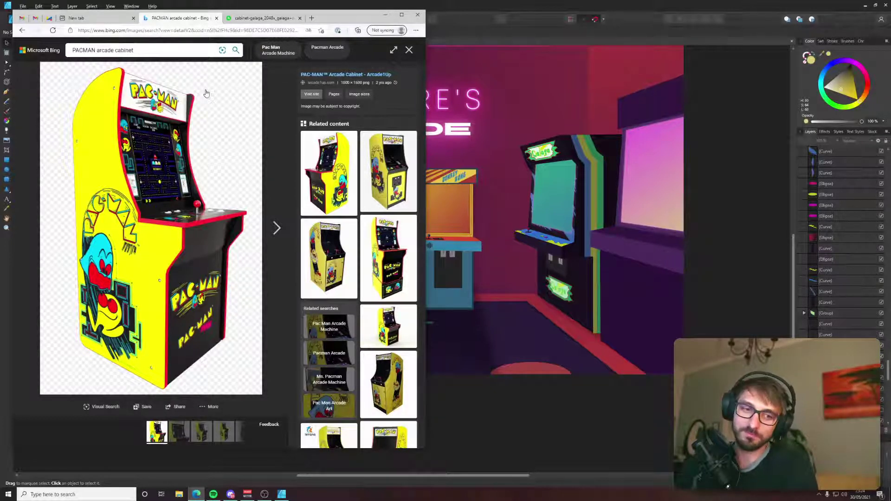
{"action": "left_click", "coordinate": [409, 50]}
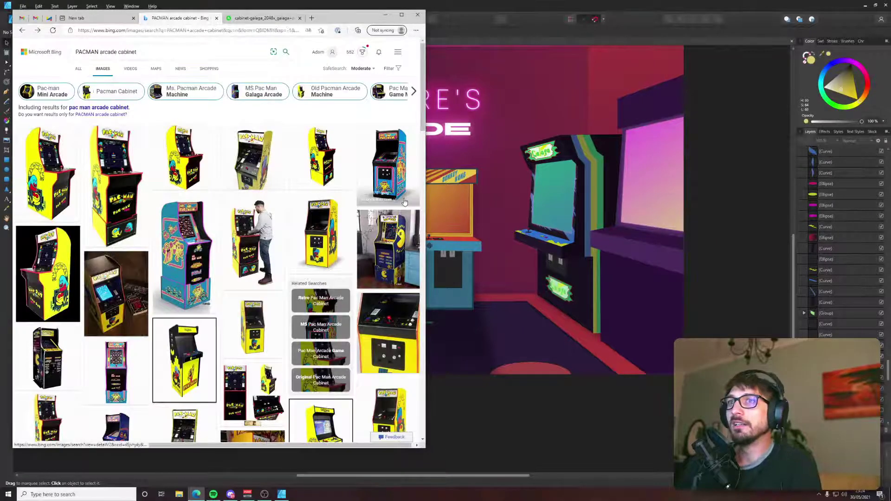
Open the Ms PacMan MultiGame photo from Prince Arcades and compare it with the unfinished foreground cabinet in the arcade drawing.
{"action": "scroll", "coordinate": [388, 185], "scroll_direction": "down", "scroll_amount": 4}
{"action": "scroll", "coordinate": [277, 272], "scroll_direction": "down", "scroll_amount": 4}
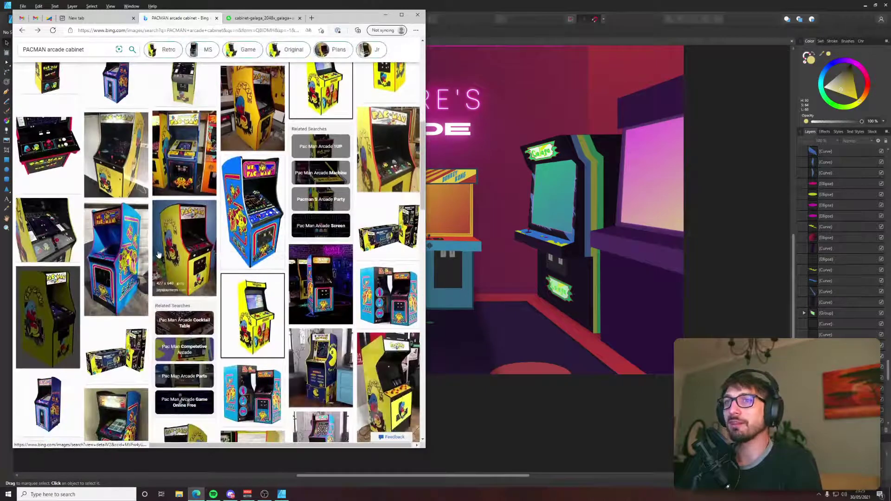
{"action": "left_click", "coordinate": [139, 255]}
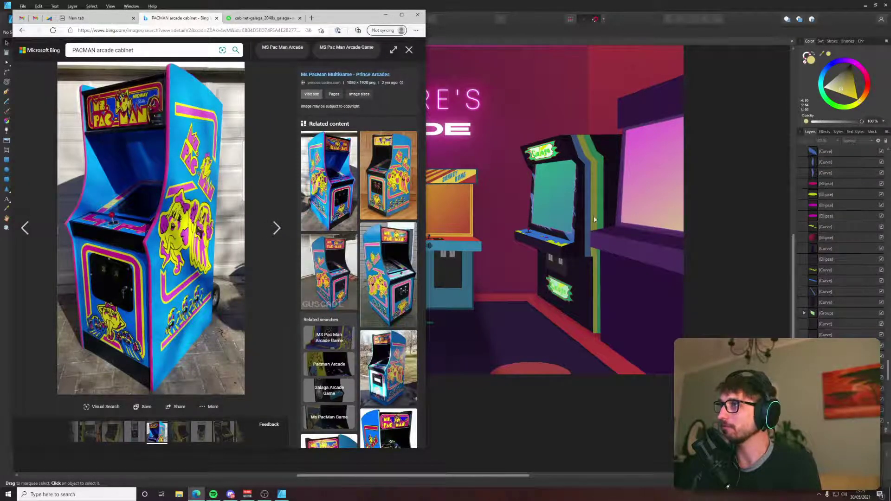
{"action": "left_click", "coordinate": [738, 200]}
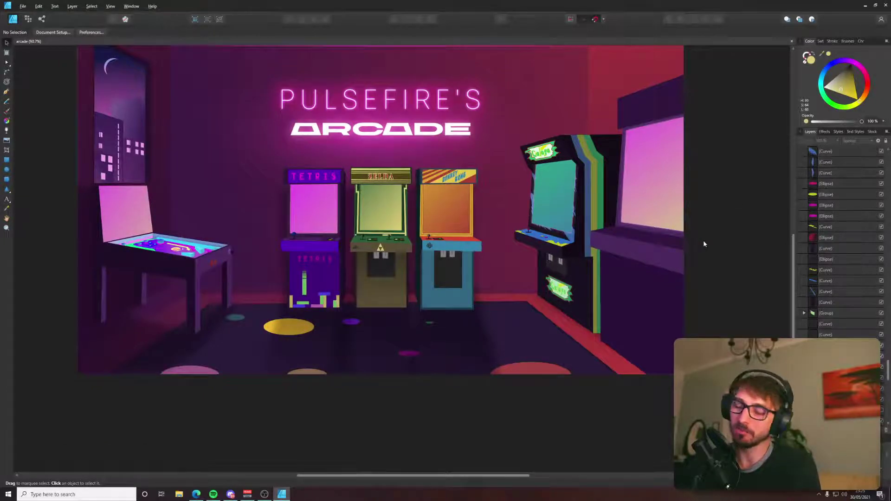
{"action": "key", "text": "alt+Tab"}
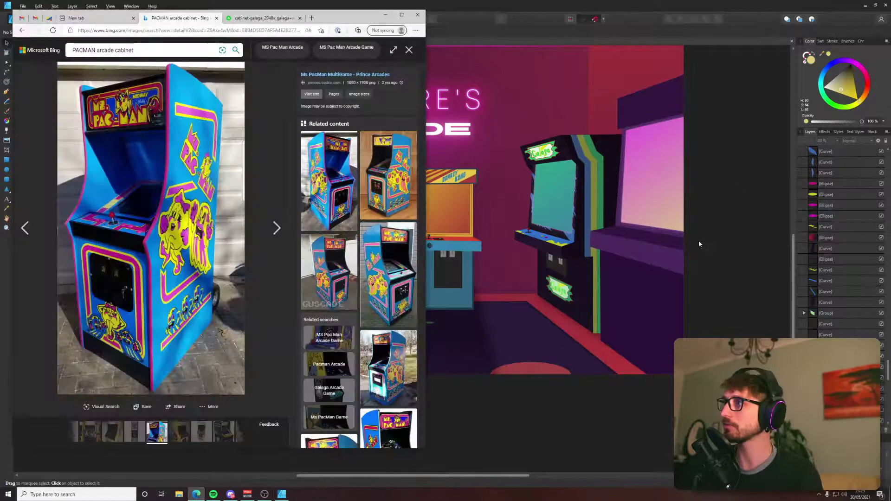
{"action": "key", "text": "alt+Tab"}
{"action": "key", "text": "alt+Tab"}
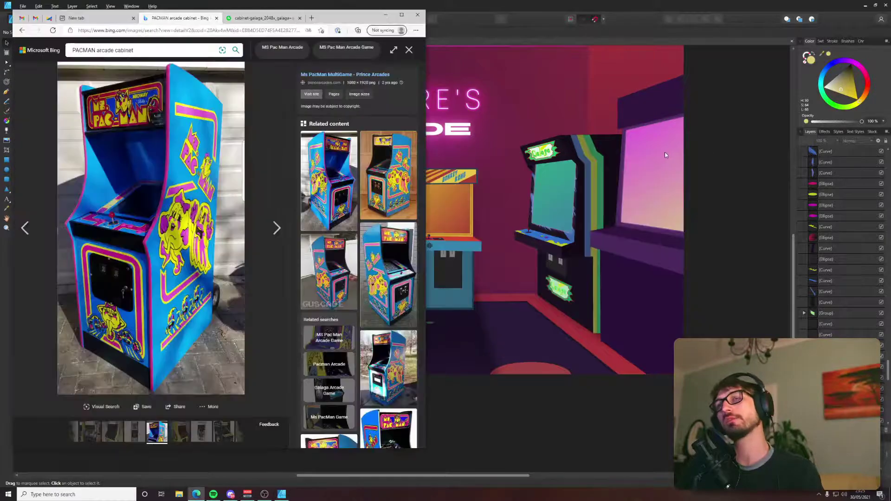
In Affinity Designer, recolour the foreground cabinet's marquee panel near-black purple and apply the same dark fill to its control deck front.
{"action": "left_click", "coordinate": [643, 113]}
{"action": "scroll", "coordinate": [525, 141], "scroll_direction": "up", "scroll_amount": 6}
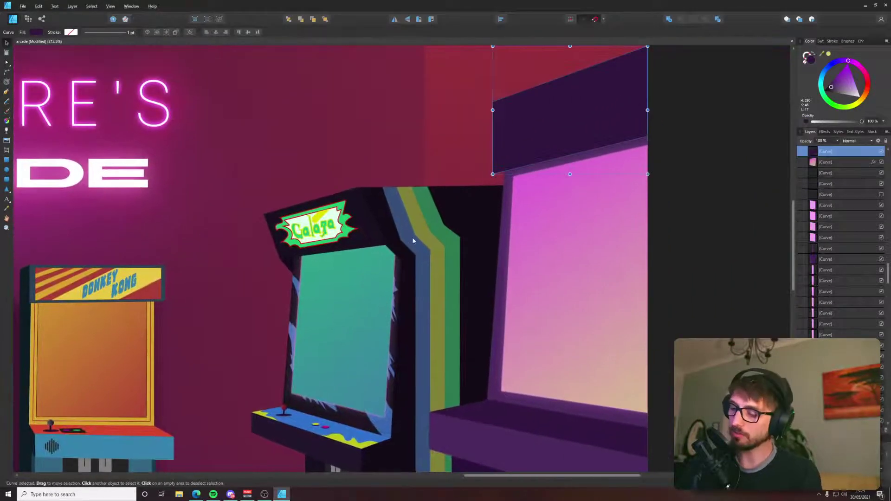
{"action": "left_click_drag", "start_coordinate": [832, 88], "coordinate": [829, 90]}
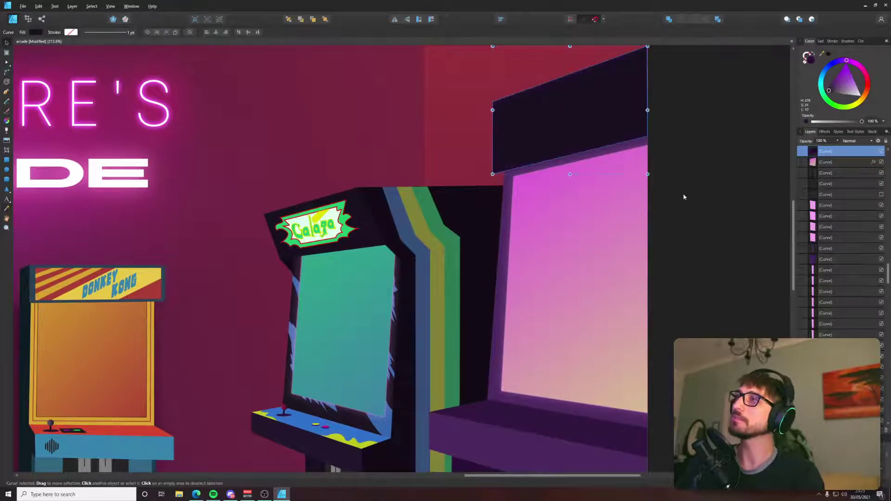
{"action": "scroll", "coordinate": [625, 98], "scroll_direction": "down", "scroll_amount": 5}
{"action": "scroll", "coordinate": [625, 99], "scroll_direction": "down", "scroll_amount": 4}
{"action": "key", "text": "alt+Tab"}
{"action": "key", "text": "alt+Tab"}
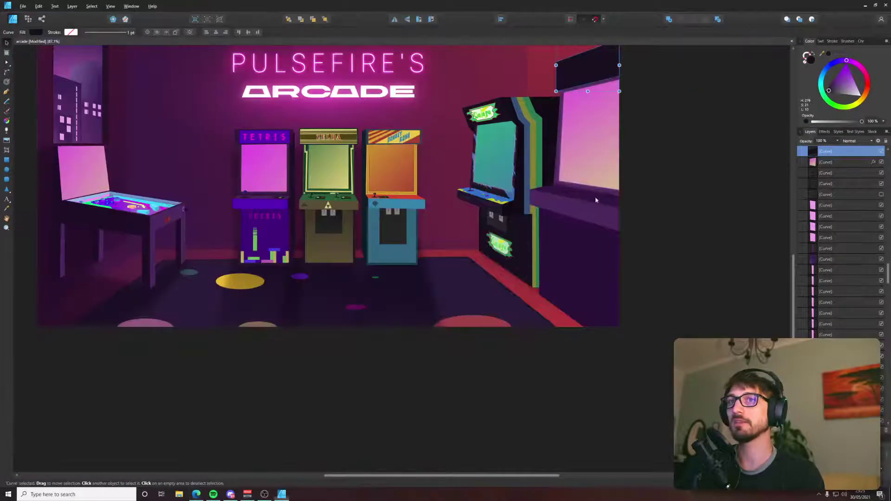
{"action": "left_click", "coordinate": [566, 208]}
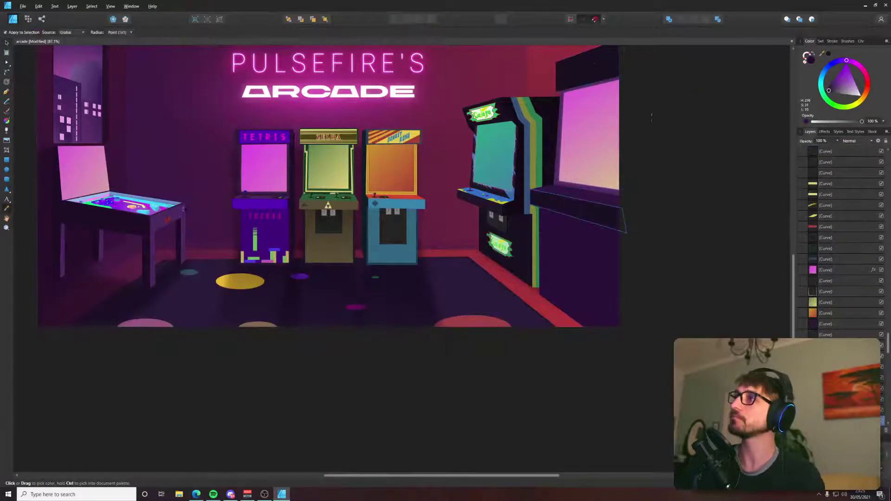
Fill the foreground cabinet's lower front panel with a saturated blue, using hue 210 and lightness 33.
{"action": "left_click", "coordinate": [595, 243]}
{"action": "key", "text": "alt+Tab"}
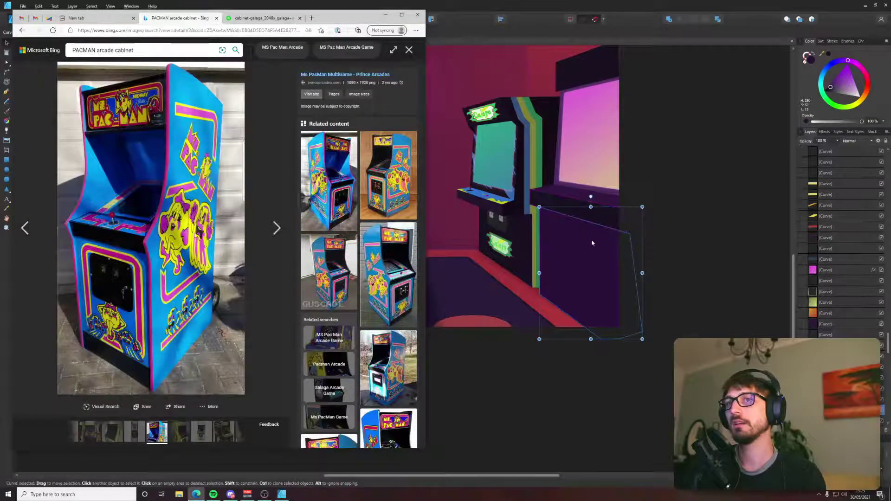
{"action": "key", "text": "alt+Tab"}
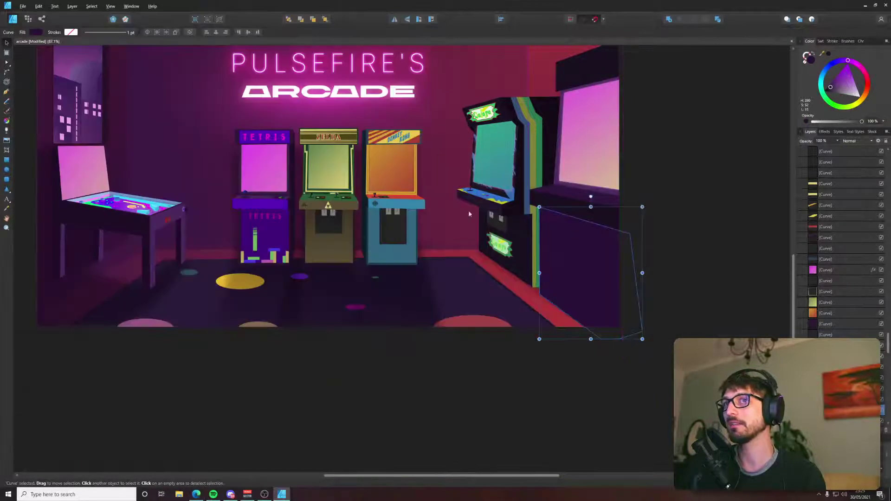
{"action": "left_click", "coordinate": [33, 34]}
{"action": "left_click", "coordinate": [63, 67]}
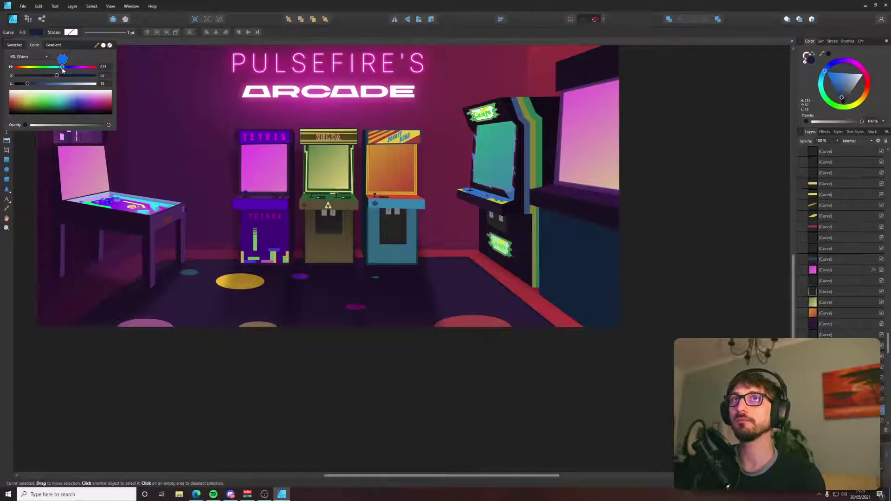
{"action": "mouse_move", "coordinate": [63, 70]}
{"action": "left_mouse_down"}
{"action": "mouse_move", "coordinate": [46, 84]}
{"action": "mouse_move", "coordinate": [61, 86]}
{"action": "left_mouse_up"}
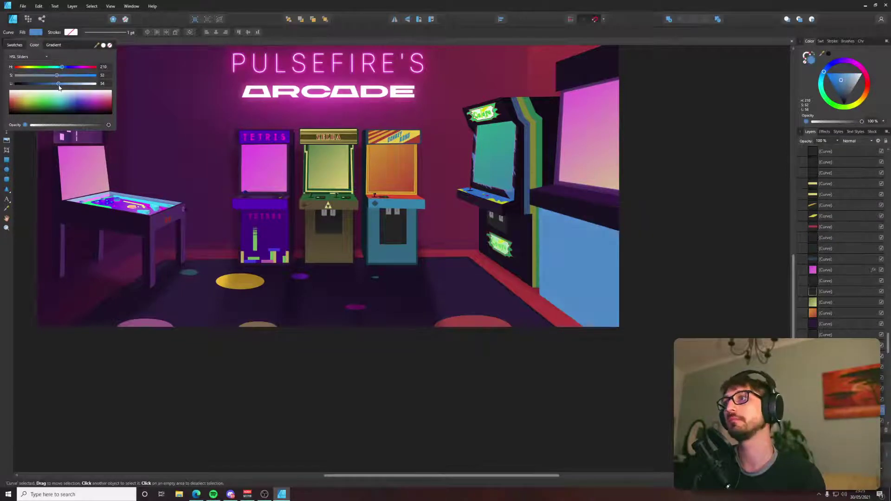
{"action": "left_click", "coordinate": [58, 76]}
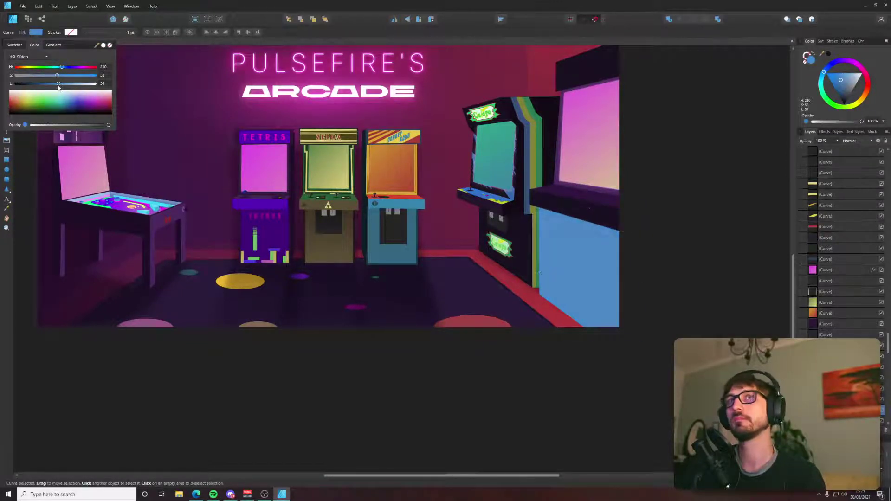
{"action": "mouse_move", "coordinate": [58, 86]}
{"action": "left_mouse_down"}
{"action": "mouse_move", "coordinate": [49, 84]}
{"action": "mouse_move", "coordinate": [79, 76]}
{"action": "mouse_move", "coordinate": [43, 84]}
{"action": "left_mouse_up"}
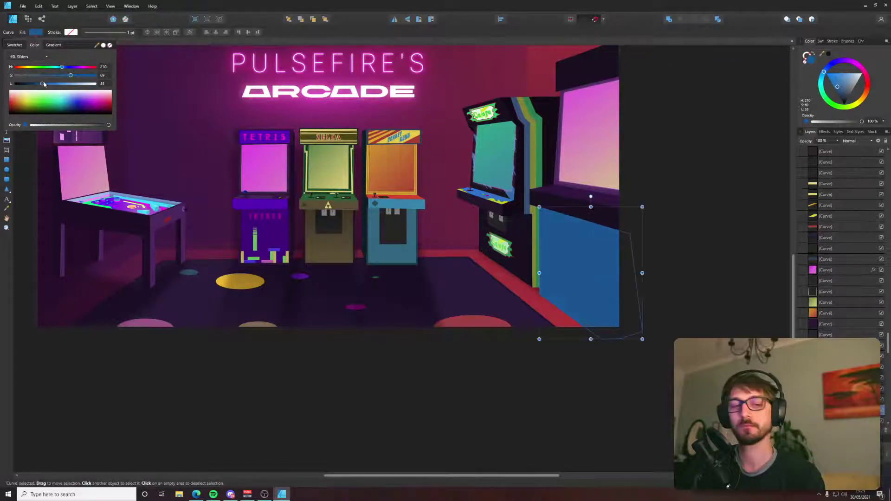
Check the Ms. Pac-Man reference photo and recolour the foreground cabinet's lower front panel violet-blue, using hue 233 and saturation 54.
{"action": "key", "text": "alt+Tab"}
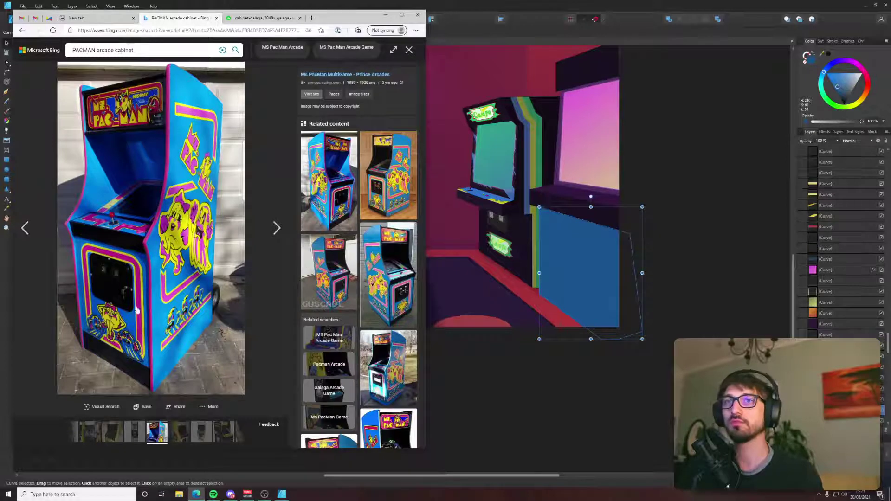
{"action": "key", "text": "alt+Tab"}
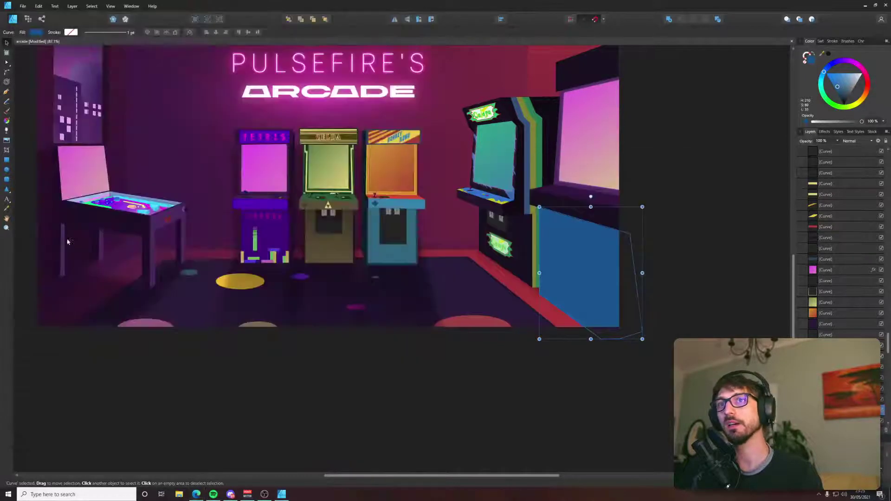
{"action": "key", "text": "alt+Tab"}
{"action": "key", "text": "alt+Tab"}
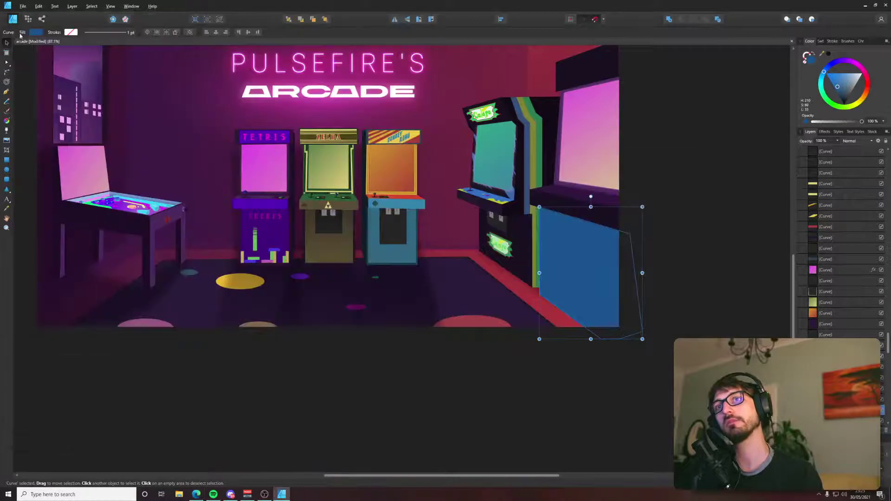
{"action": "left_click", "coordinate": [37, 32]}
{"action": "mouse_move", "coordinate": [61, 84]}
{"action": "left_mouse_down"}
{"action": "mouse_move", "coordinate": [47, 84]}
{"action": "mouse_move", "coordinate": [66, 76]}
{"action": "left_mouse_up"}
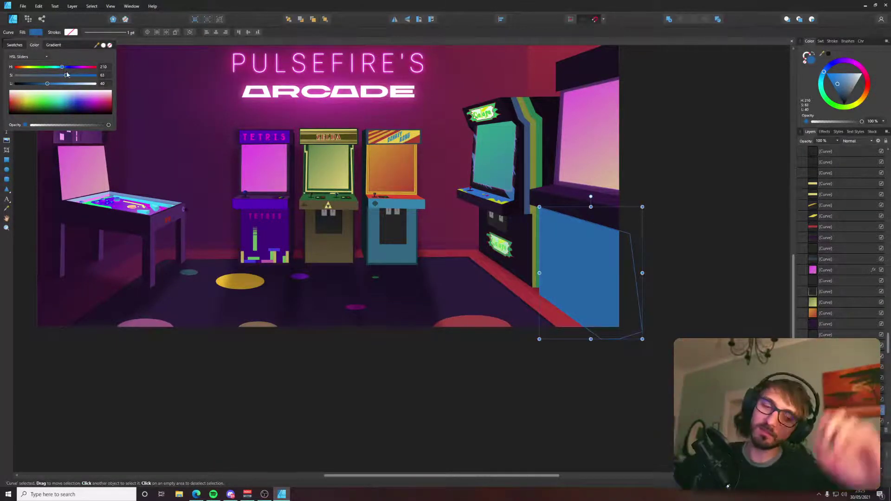
{"action": "left_click_drag", "start_coordinate": [72, 69], "coordinate": [67, 68]}
{"action": "left_click", "coordinate": [57, 76]}
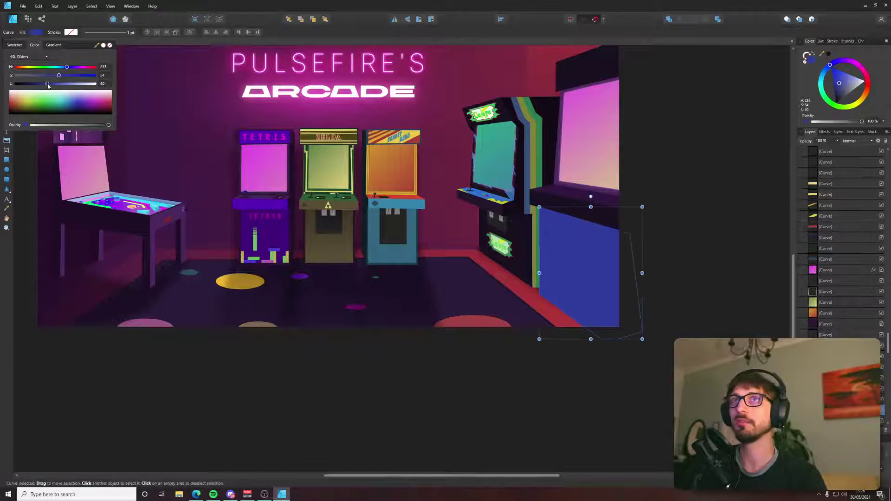
{"action": "mouse_move", "coordinate": [48, 84]}
{"action": "left_mouse_down"}
{"action": "mouse_move", "coordinate": [57, 84]}
{"action": "mouse_move", "coordinate": [45, 87]}
{"action": "left_mouse_up"}
Fill the top surface of the foreground cabinet's control deck with the blue sampled from the lower front panel.
{"action": "left_click", "coordinate": [648, 186]}
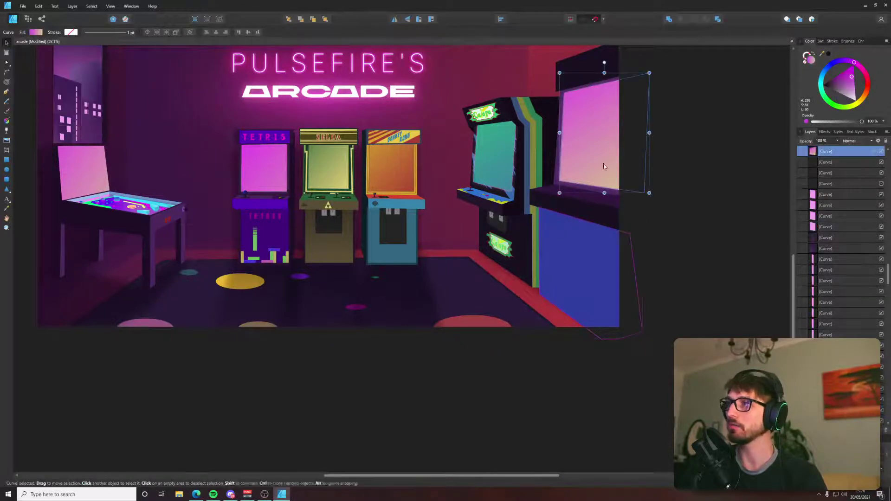
{"action": "key", "text": "alt+Tab"}
{"action": "key", "text": "alt+Tab"}
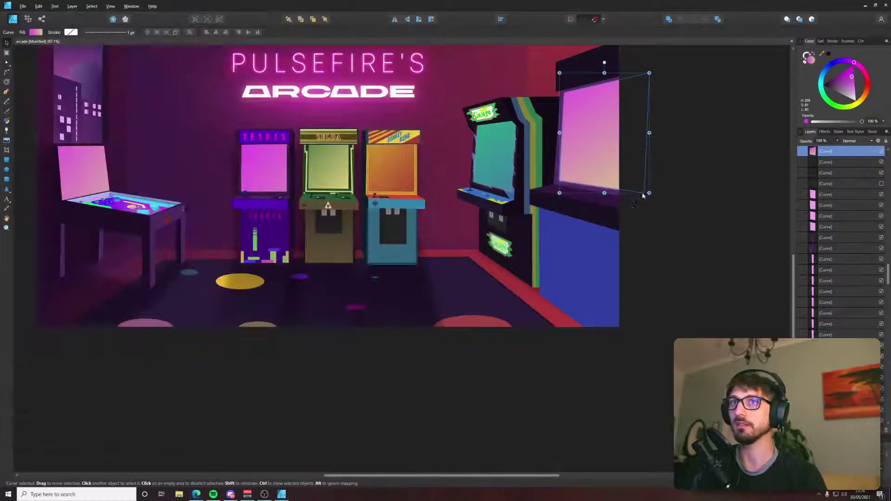
{"action": "scroll", "coordinate": [601, 209], "scroll_direction": "up", "scroll_amount": 3}
{"action": "left_click", "coordinate": [588, 193]}
{"action": "key", "text": "i"}
{"action": "left_click", "coordinate": [552, 274]}
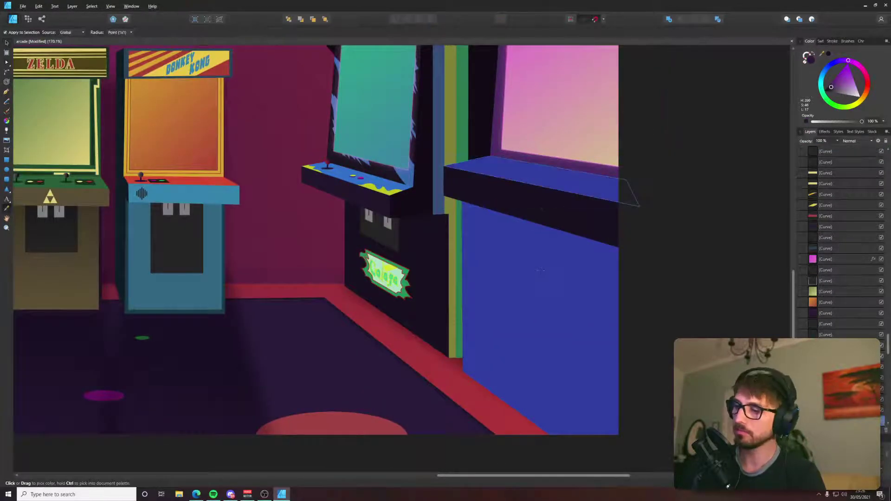
Give the foreground cabinet's lower front panel a linear gradient from a darker shade of its blue, hue 233, to the existing blue.
{"action": "key", "text": "v"}
{"action": "left_click", "coordinate": [528, 264]}
{"action": "left_click", "coordinate": [36, 32]}
{"action": "left_click", "coordinate": [53, 45]}
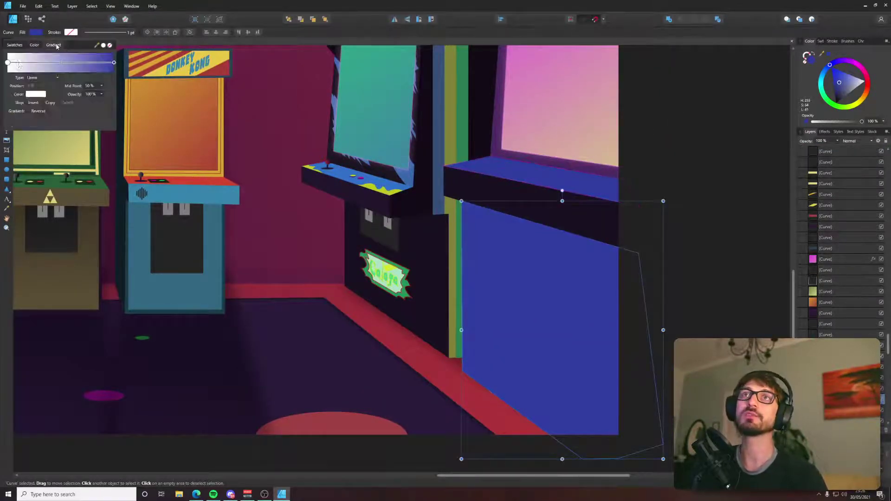
{"action": "left_click", "coordinate": [8, 63]}
{"action": "left_click", "coordinate": [34, 94]}
{"action": "left_click_drag", "start_coordinate": [81, 106], "coordinate": [114, 63]}
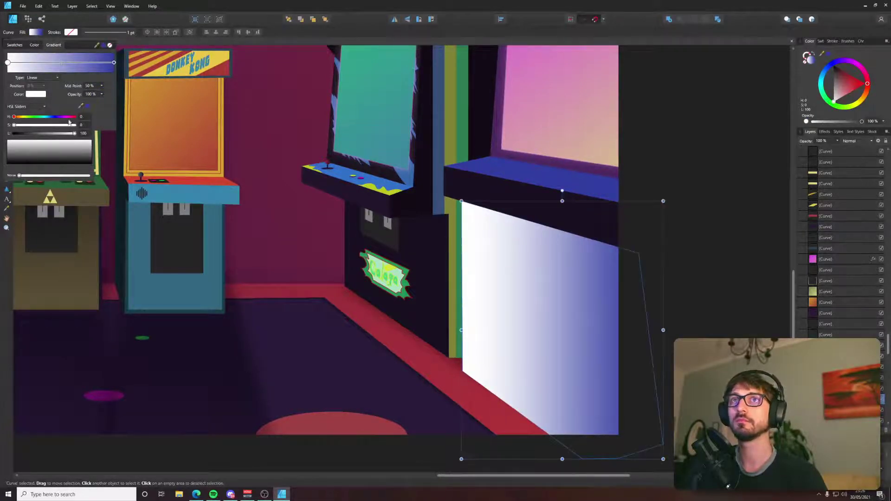
{"action": "left_click", "coordinate": [87, 107]}
{"action": "left_click_drag", "start_coordinate": [37, 134], "coordinate": [30, 133]}
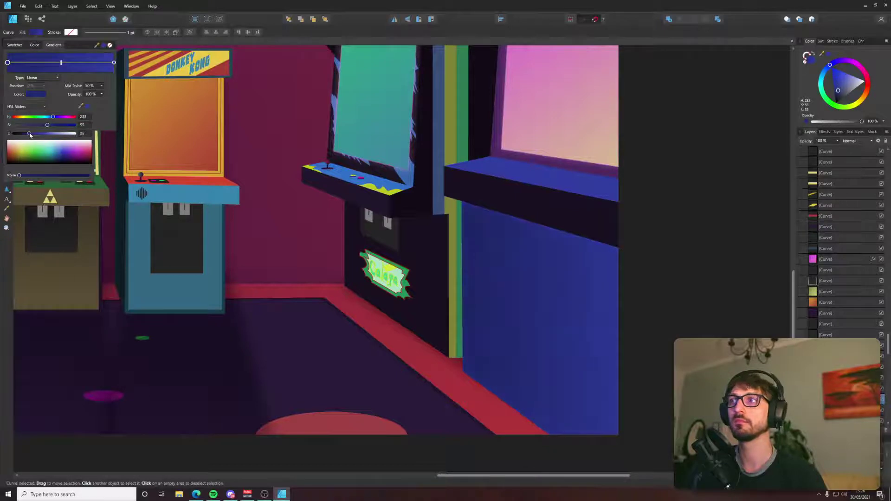
Redirect the lower front panel's gradient to run downward from dark blue beneath the control deck to brighter blue, and deselect the panel.
{"action": "key", "text": "g"}
{"action": "left_click_drag", "start_coordinate": [566, 210], "coordinate": [538, 348]}
{"action": "key", "text": "v"}
{"action": "left_click", "coordinate": [672, 251]}
{"action": "scroll", "coordinate": [672, 251], "scroll_direction": "down", "scroll_amount": 7}
{"action": "left_click_drag", "start_coordinate": [672, 251], "coordinate": [641, 267]}
{"action": "scroll", "coordinate": [639, 268], "scroll_direction": "up", "scroll_amount": 4}
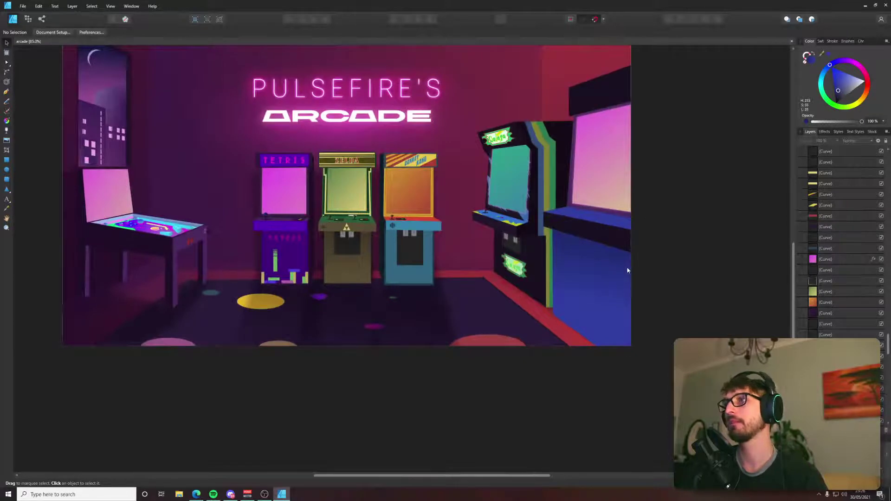
Try the Outer Shadow layer effect on the gradient screen of the large foreground cabinet.
{"action": "left_click_drag", "start_coordinate": [604, 232], "coordinate": [364, 265]}
{"action": "scroll", "coordinate": [336, 203], "scroll_direction": "up", "scroll_amount": 3}
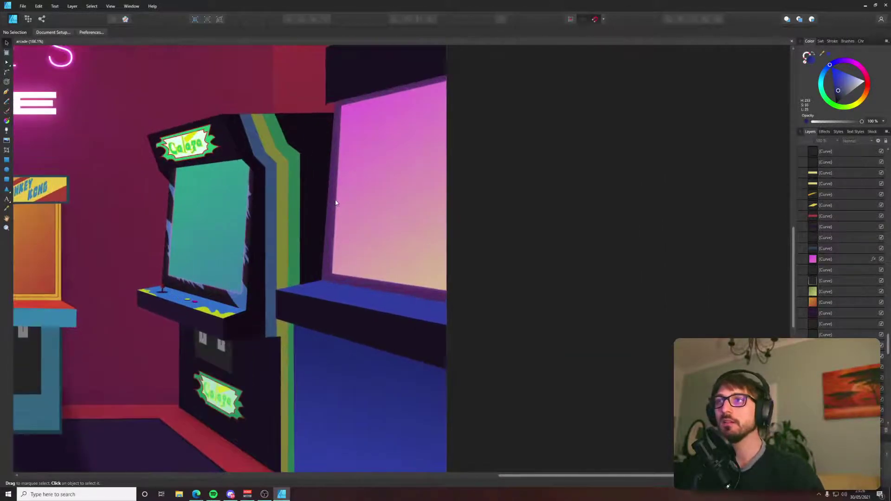
{"action": "left_click", "coordinate": [354, 186]}
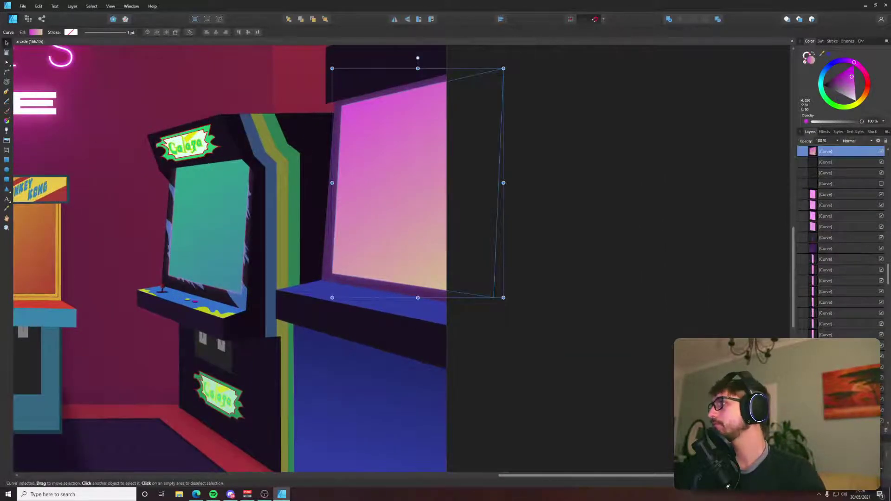
{"action": "left_click", "coordinate": [844, 430]}
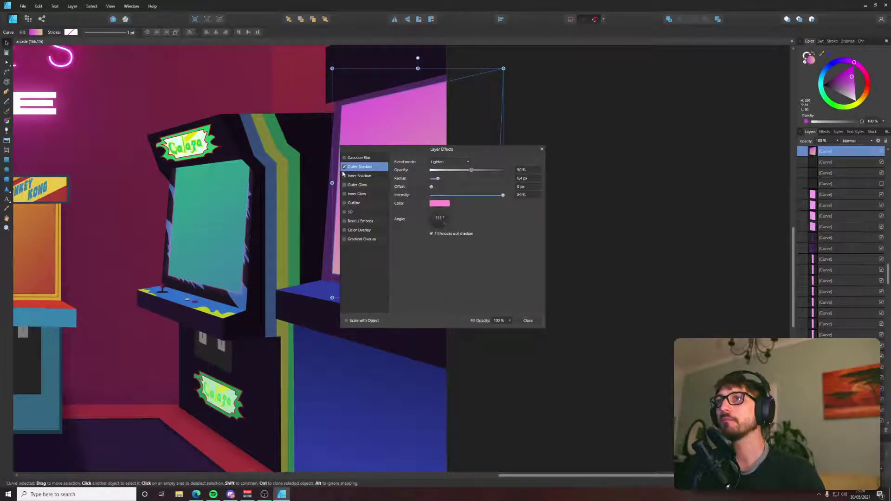
{"action": "left_click", "coordinate": [528, 320]}
{"action": "left_click", "coordinate": [566, 247]}
{"action": "scroll", "coordinate": [549, 231], "scroll_direction": "up", "scroll_amount": 1}
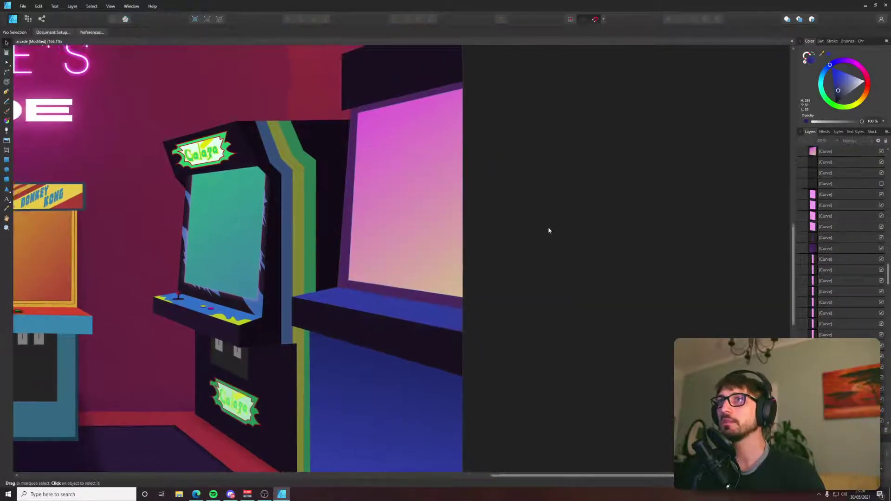
Switch to the browser's Ms. Pac-Man cabinet photo and compare its side profile with the large foreground cabinet.
{"action": "key", "text": "alt+Tab"}
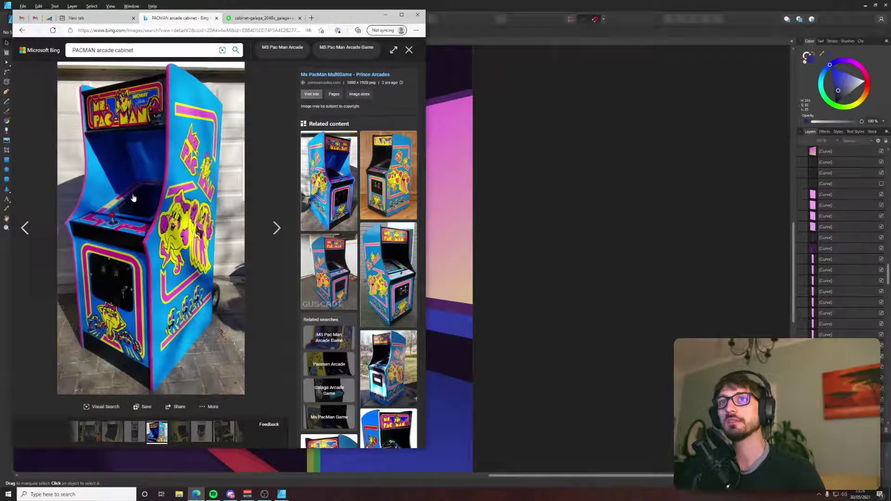
{"action": "key", "text": "alt"}
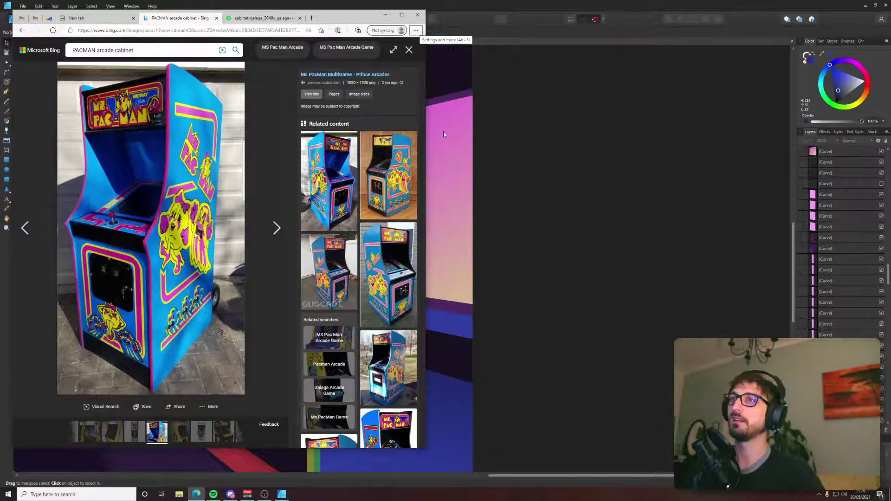
{"action": "key", "text": "alt+Tab"}
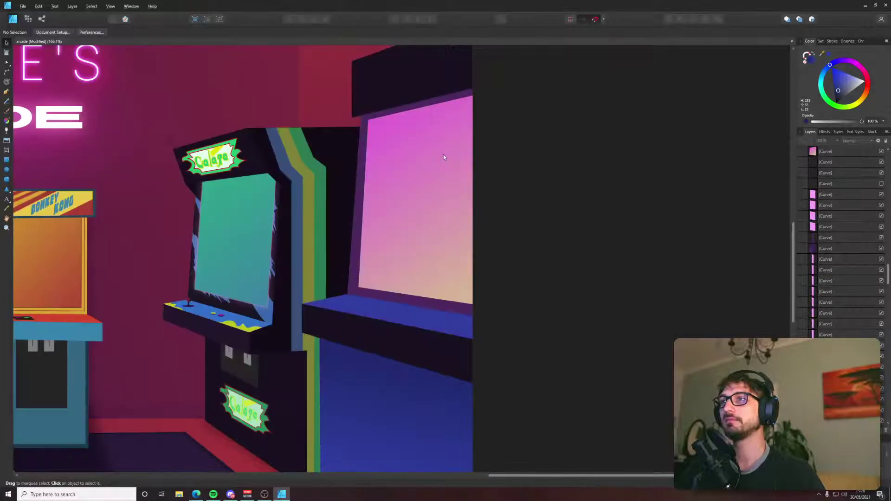
{"action": "key", "text": "alt+Tab"}
{"action": "key", "text": "alt+Tab"}
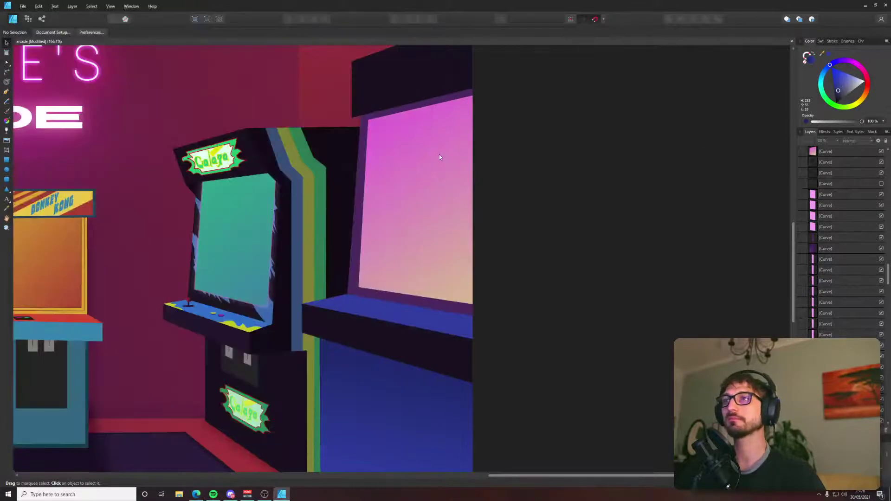
{"action": "key", "text": "alt+Tab"}
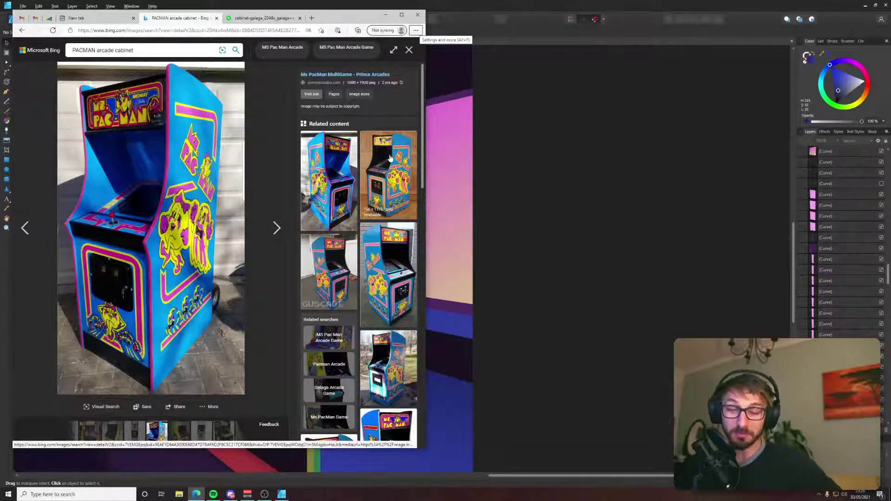
{"action": "left_click", "coordinate": [471, 137]}
{"action": "key", "text": "alt+Tab"}
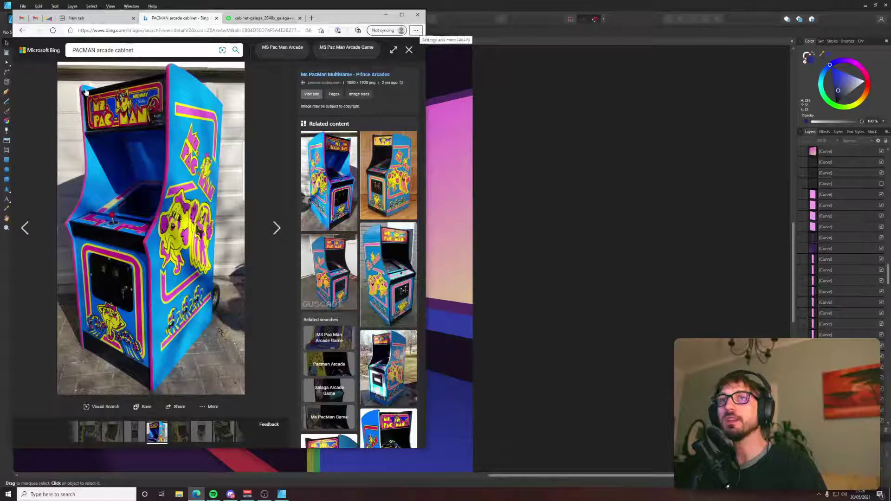
{"action": "key", "text": "alt+Tab"}
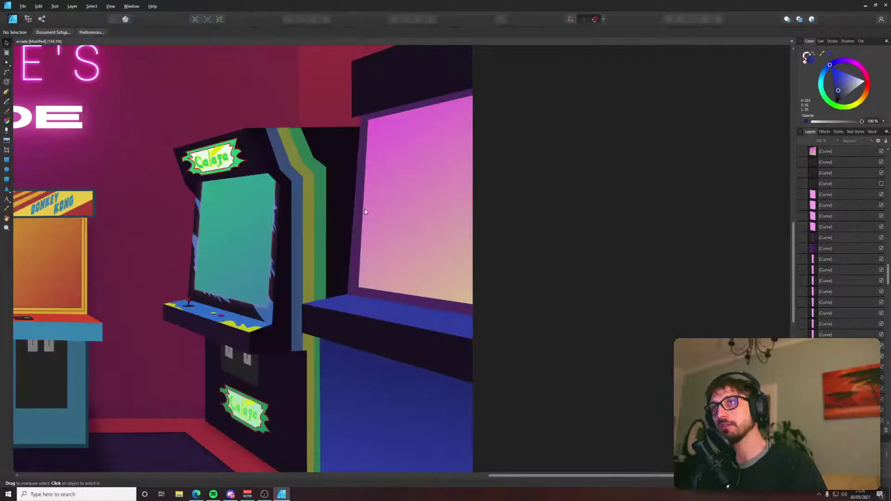
Select the foreground cabinet's purple screen surround and gradient screen, and check their placement against the reference photo.
{"action": "left_click", "coordinate": [364, 209]}
{"action": "key", "text": "alt+Tab"}
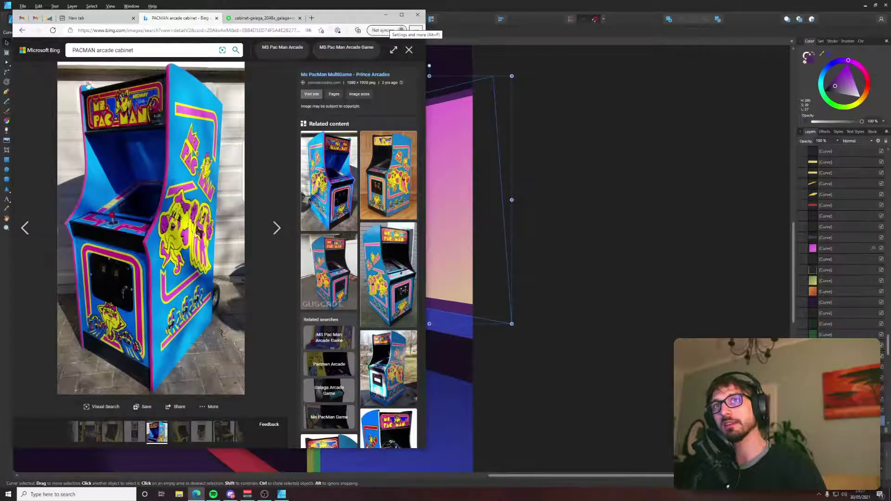
{"action": "key", "text": "alt+Tab"}
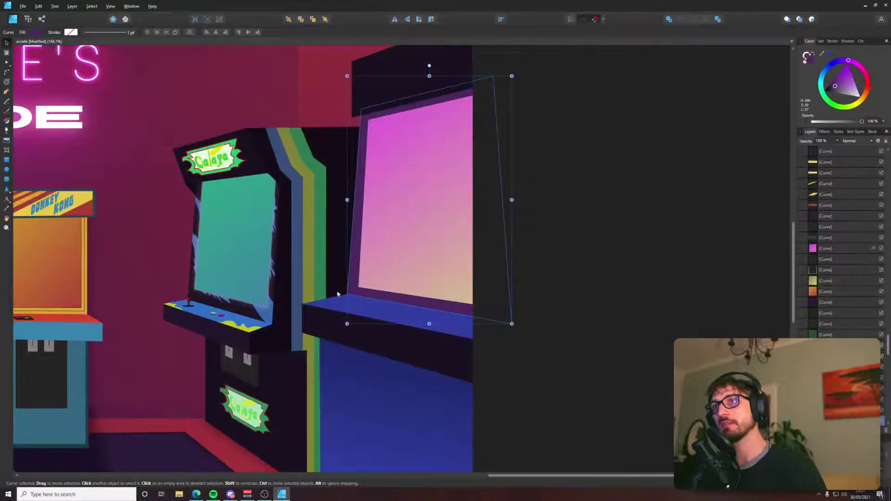
{"action": "left_click", "coordinate": [377, 259], "text": "shift"}
{"action": "scroll", "coordinate": [377, 258], "scroll_direction": "down", "scroll_amount": 4}
{"action": "scroll", "coordinate": [381, 253], "scroll_direction": "up", "scroll_amount": 4}
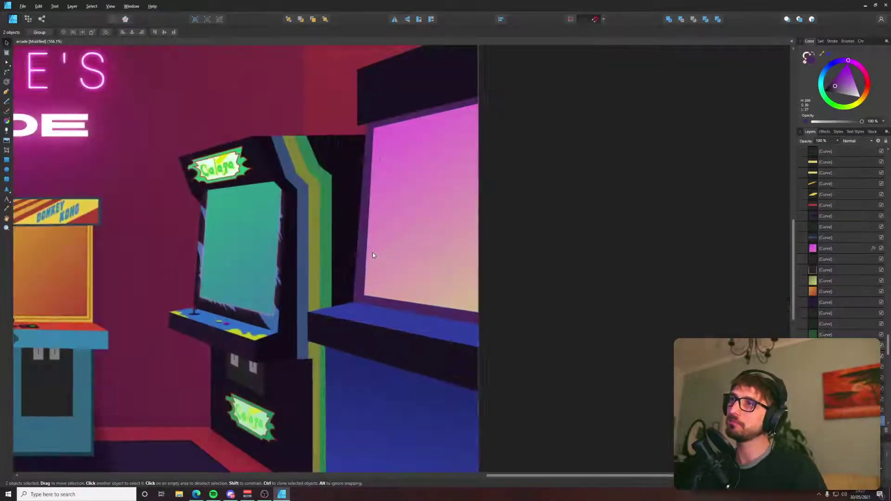
{"action": "key", "text": "alt+Tab"}
{"action": "key", "text": "alt+Tab"}
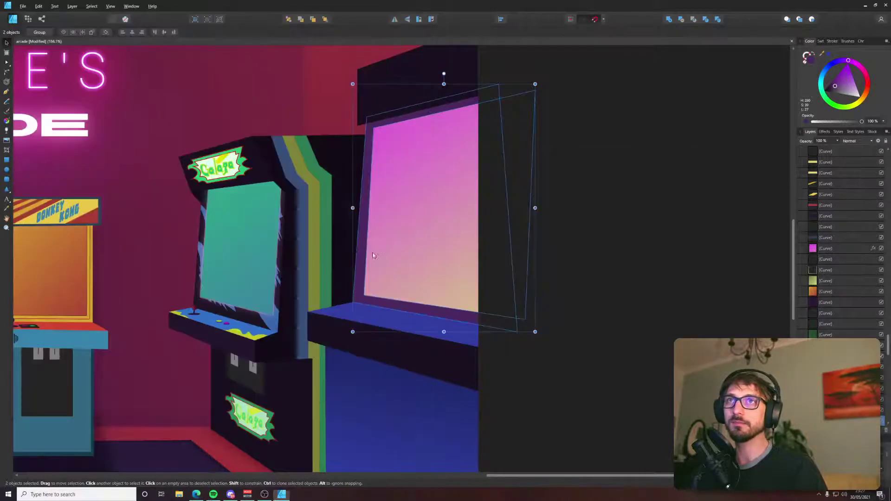
Draw a curved side profile with the Pen tool from the foreground cabinet's upper front corner to just below its control deck, following the reference photo.
{"action": "key", "text": "p"}
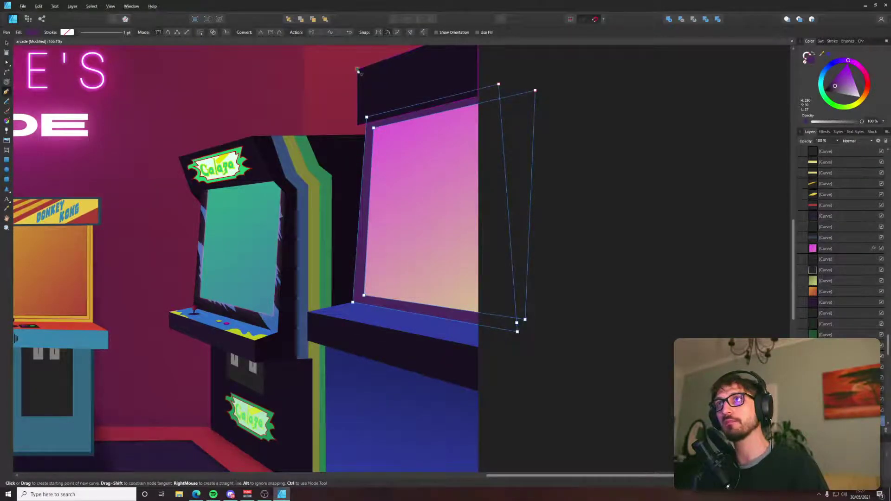
{"action": "key", "text": "alt+Tab"}
{"action": "key", "text": "alt+Tab"}
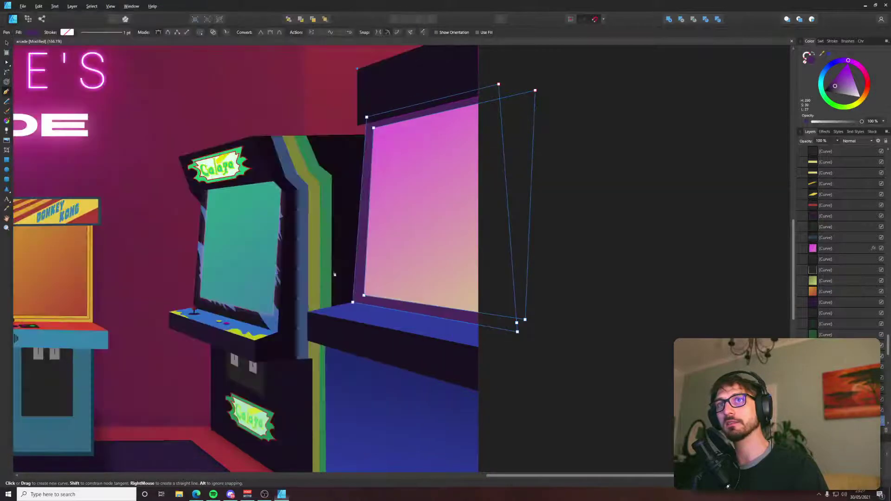
{"action": "left_click", "coordinate": [357, 69]}
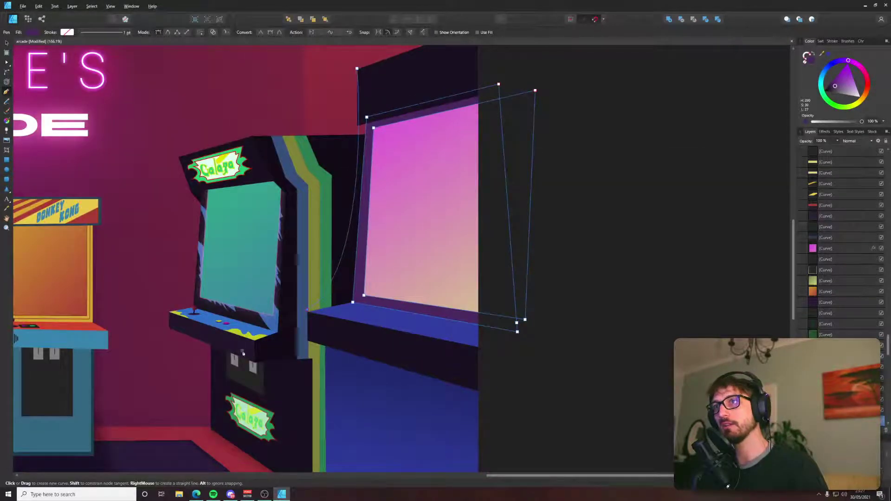
{"action": "left_click", "coordinate": [307, 314]}
{"action": "key", "text": "alt+Tab"}
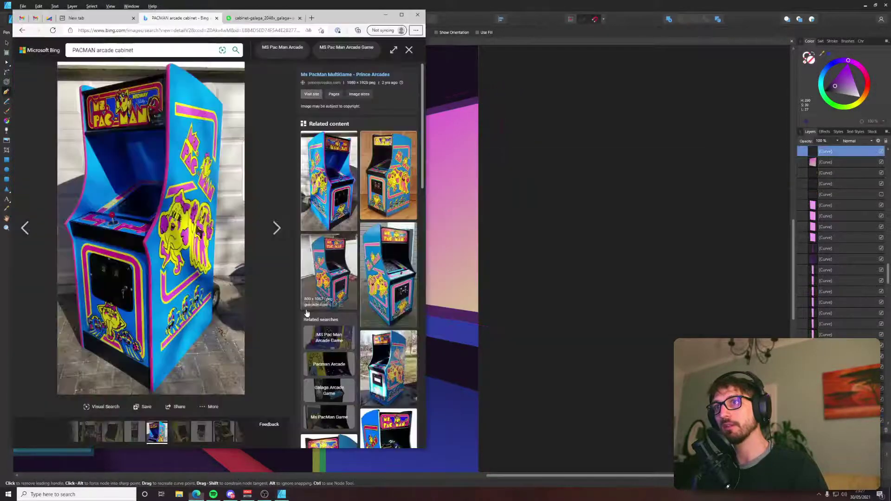
{"action": "key", "text": "alt+Tab"}
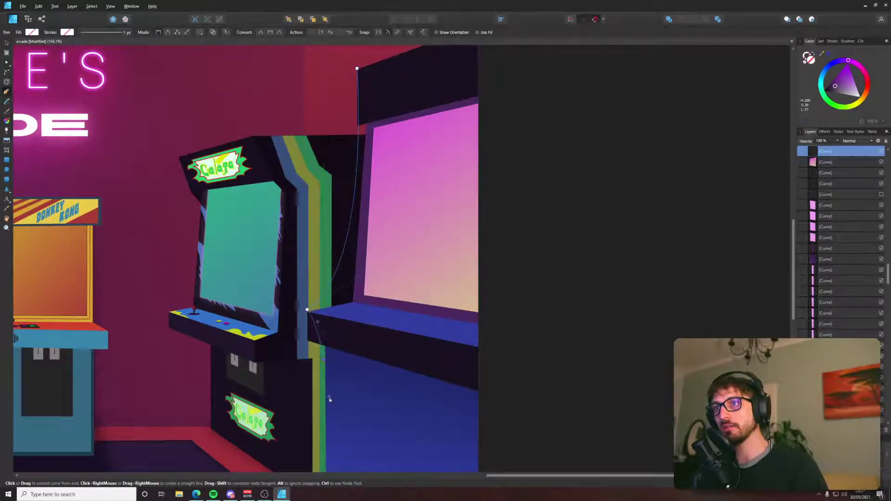
{"action": "key", "text": "alt+Tab"}
{"action": "key", "text": "alt+Tab"}
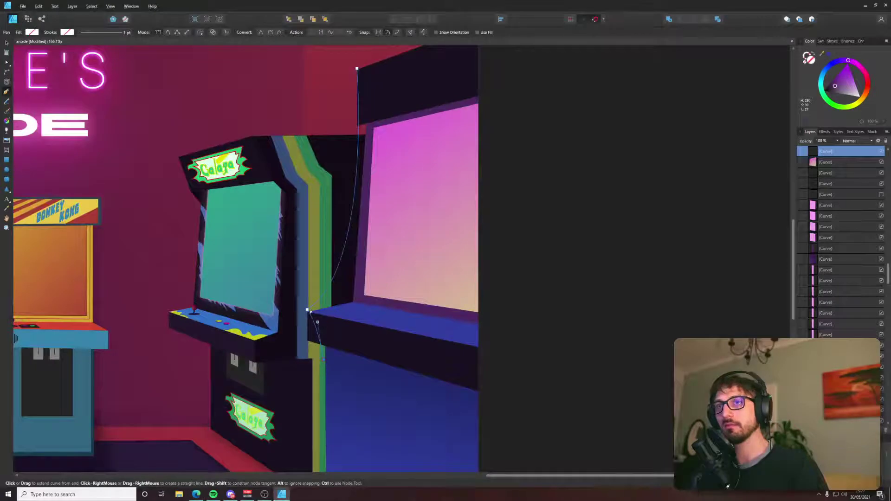
Move the profile's control-deck node slightly outward and its end node further down the cabinet front.
{"action": "key", "text": "a"}
{"action": "left_click_drag", "start_coordinate": [307, 310], "coordinate": [299, 314]}
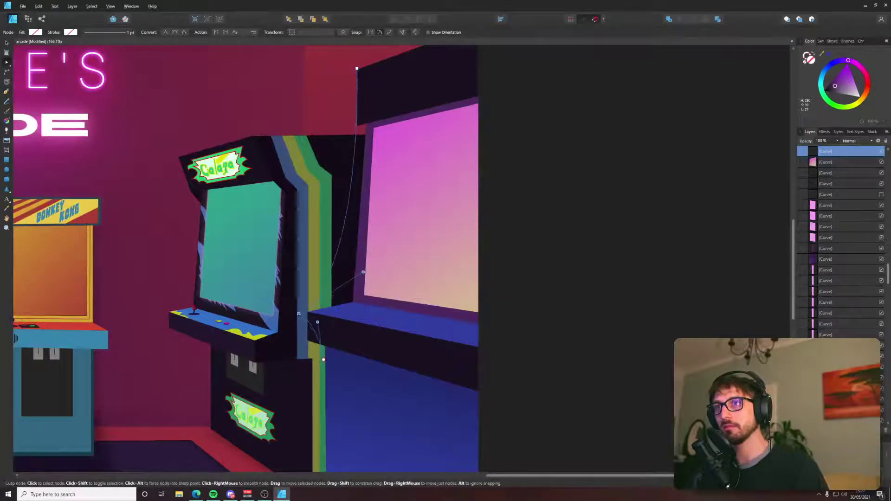
{"action": "left_click_drag", "start_coordinate": [324, 360], "coordinate": [323, 379]}
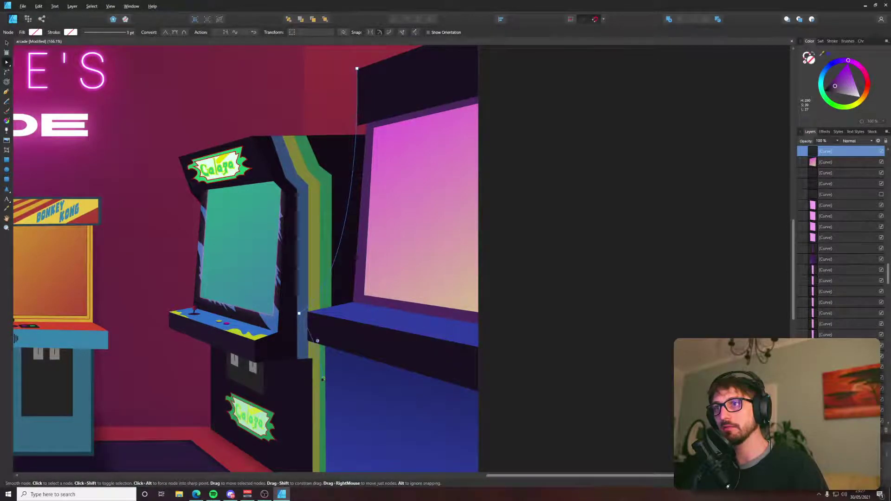
Extend the profile straight down to the cabinet's base and back up beside itself to form a narrow trim strip.
{"action": "scroll", "coordinate": [328, 283], "scroll_direction": "up", "scroll_amount": 2}
{"action": "key", "text": "p"}
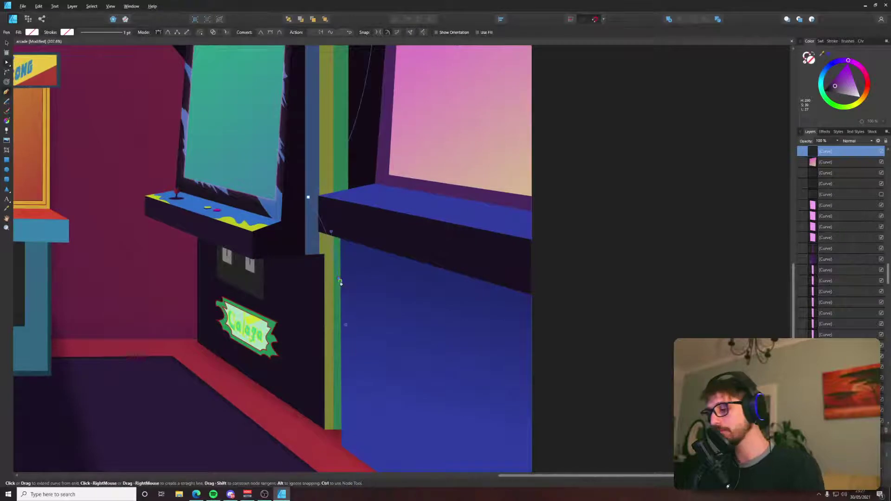
{"action": "left_click", "coordinate": [339, 279]}
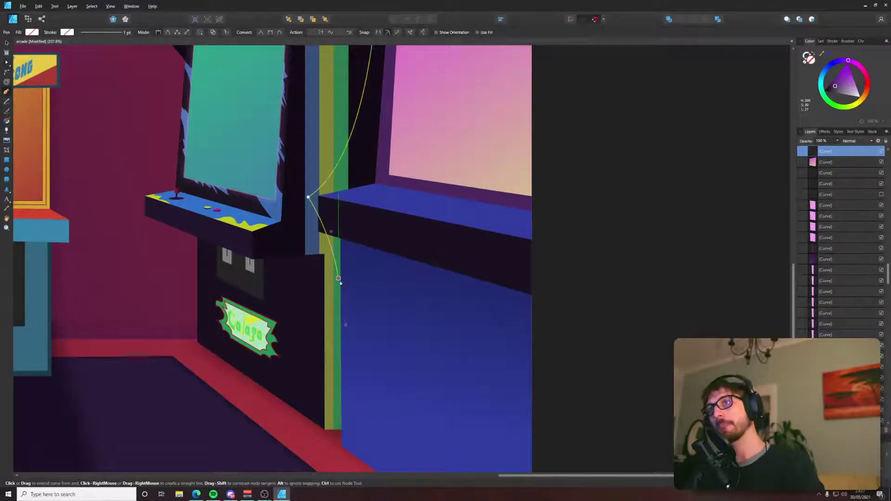
{"action": "key", "text": "Escape"}
{"action": "left_click", "coordinate": [339, 445]}
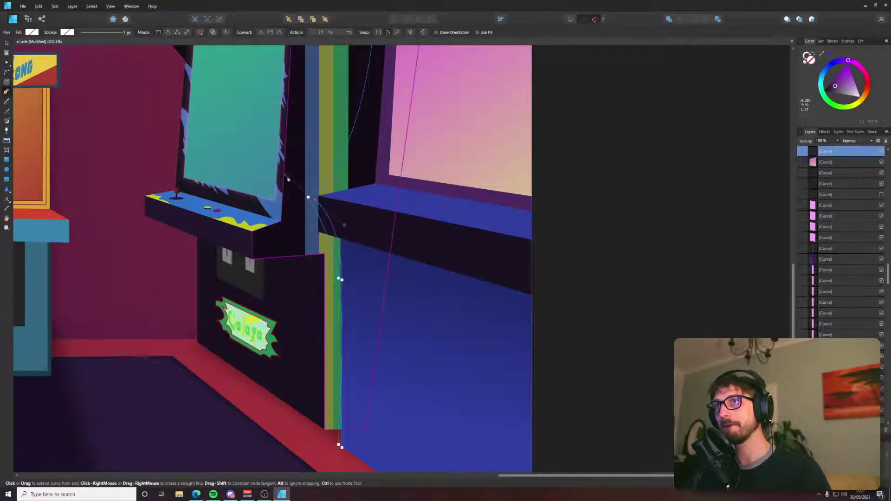
Shorten the curve handle on the trim strip's inner node at the control-deck corner to tighten the bend.
{"action": "key", "text": "a"}
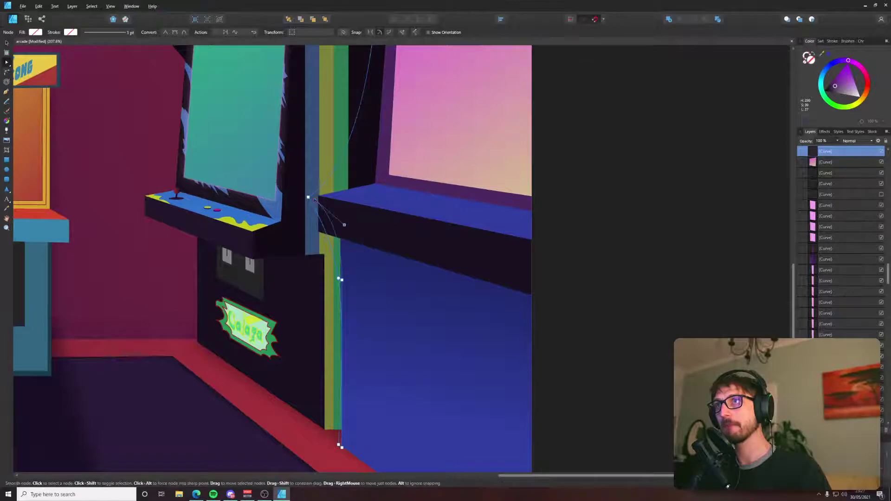
{"action": "left_click", "coordinate": [308, 197]}
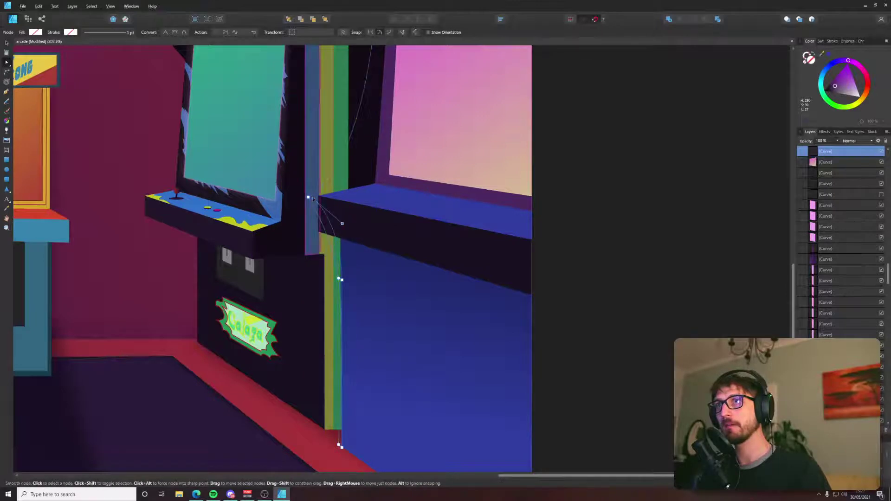
{"action": "left_click_drag", "start_coordinate": [340, 225], "coordinate": [337, 218]}
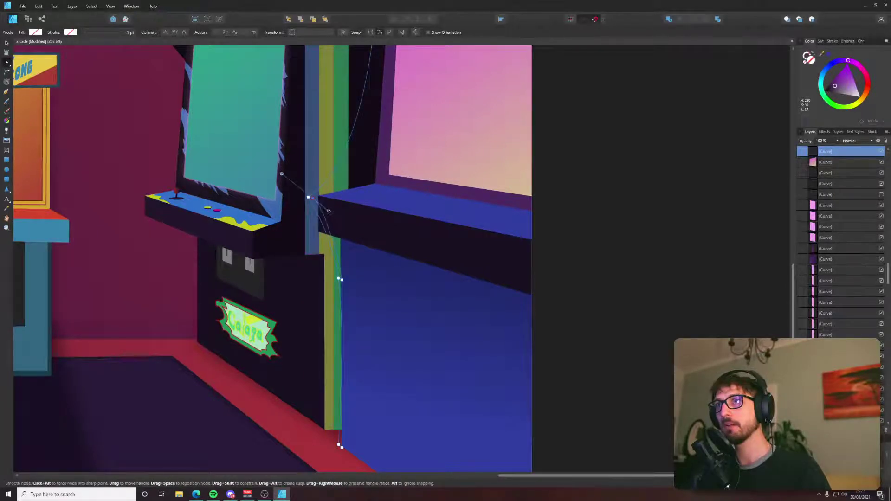
Continue the strip's inner edge up to the cabinet's upper front corner and bend it to run parallel with the outer edge.
{"action": "key", "text": "p"}
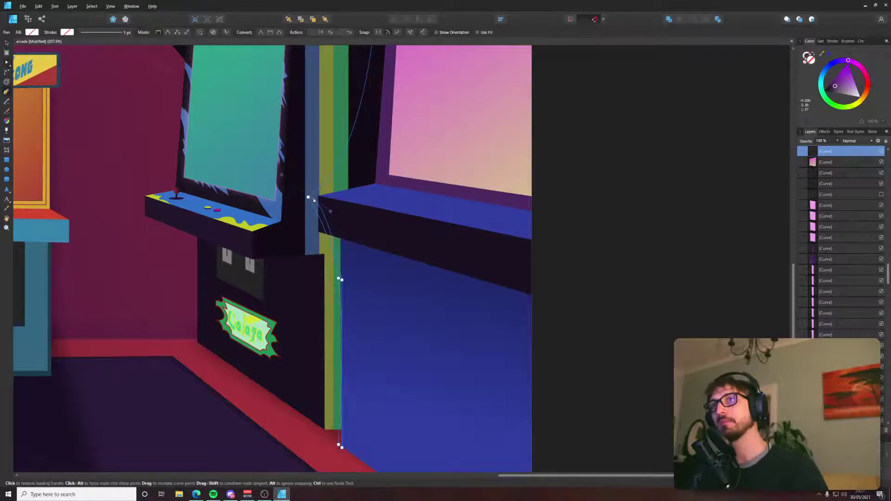
{"action": "scroll", "coordinate": [309, 312], "scroll_direction": "up", "scroll_amount": 5}
{"action": "scroll", "coordinate": [309, 313], "scroll_direction": "right", "scroll_amount": 2}
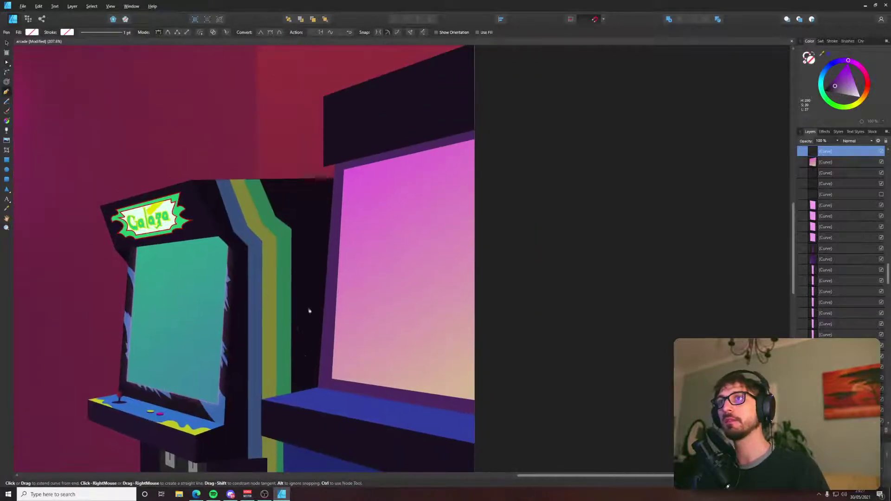
{"action": "left_click", "coordinate": [323, 95]}
{"action": "scroll", "coordinate": [338, 162], "scroll_direction": "up", "scroll_amount": 1}
{"action": "key", "text": "a"}
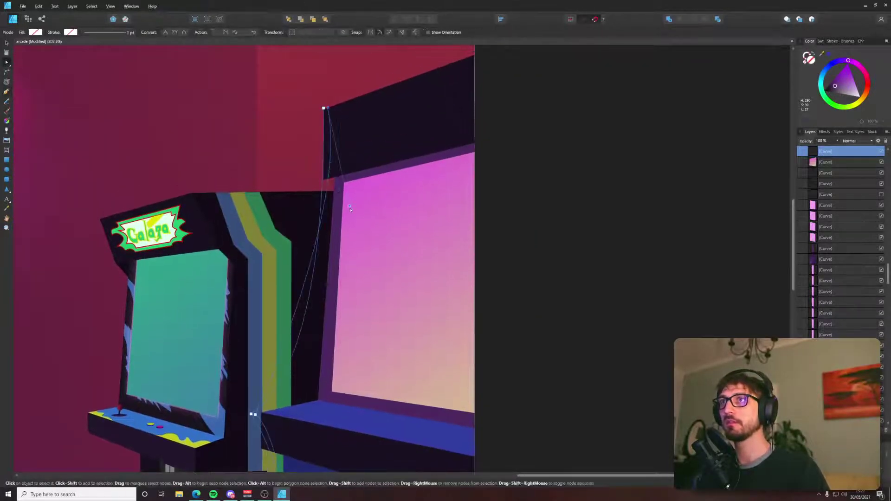
{"action": "left_click_drag", "start_coordinate": [349, 208], "coordinate": [331, 390]}
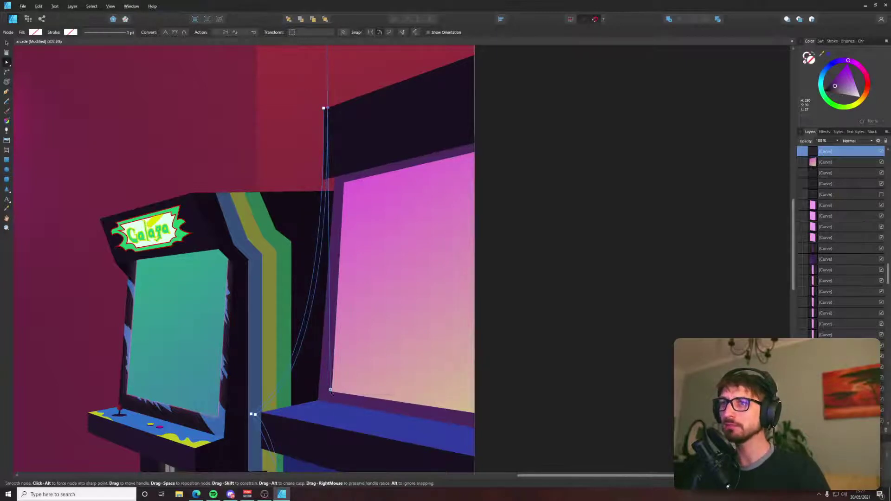
Close the trim strip's outline at the cabinet's upper front corner and nudge its inner top node onto the marquee's upper edge.
{"action": "key", "text": "p"}
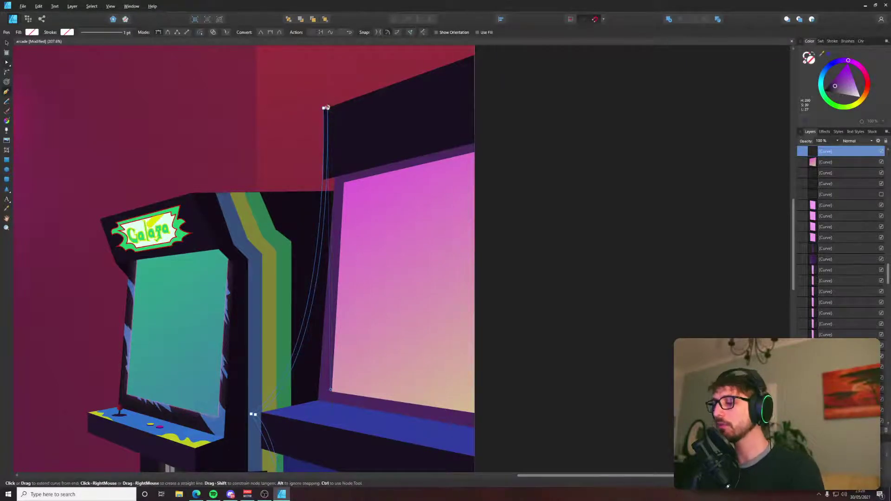
{"action": "scroll", "coordinate": [326, 105], "scroll_direction": "up", "scroll_amount": 5}
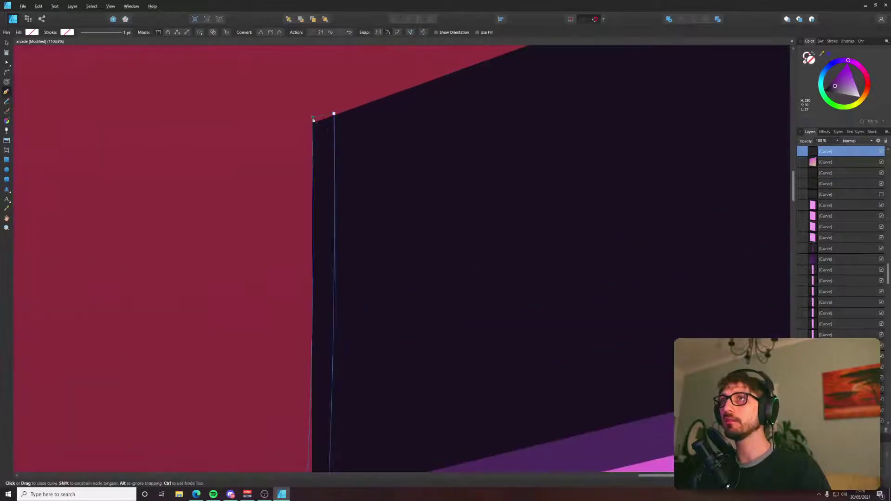
{"action": "key", "text": "a"}
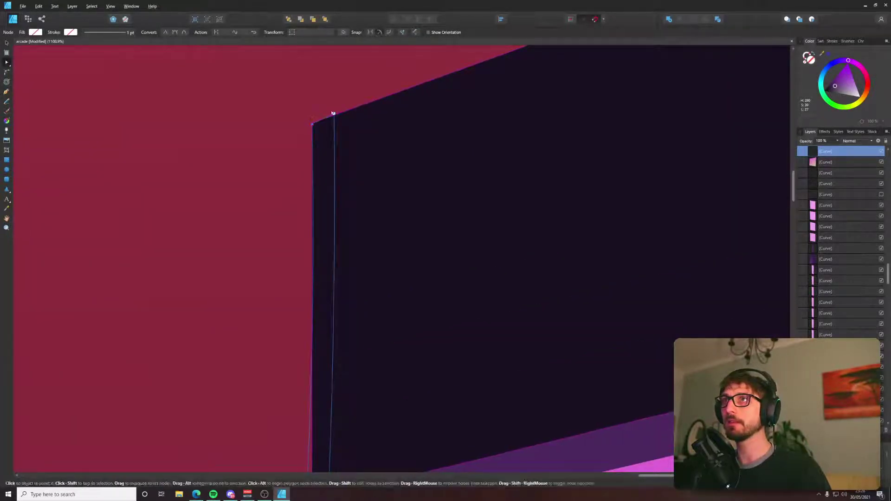
{"action": "left_click_drag", "start_coordinate": [334, 113], "coordinate": [335, 115]}
{"action": "scroll", "coordinate": [335, 116], "scroll_direction": "down", "scroll_amount": 6}
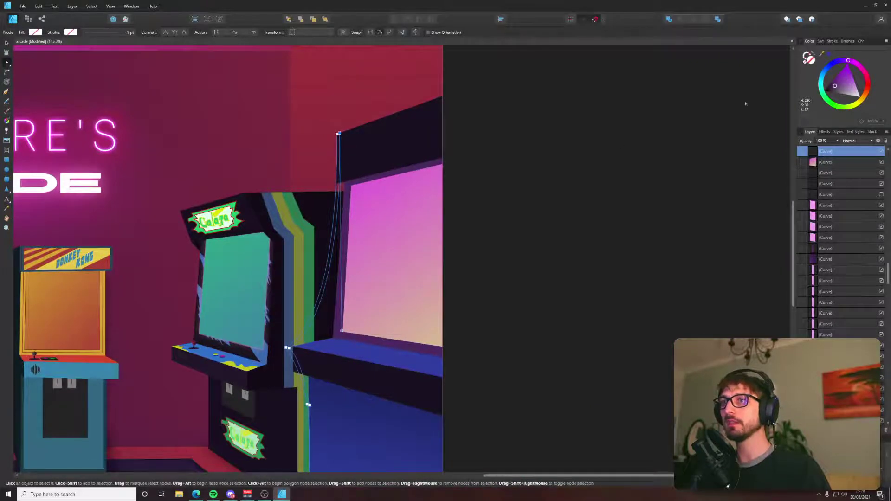
Fill the trim strip with a bright pink and deselect it.
{"action": "left_click", "coordinate": [848, 81]}
{"action": "left_click", "coordinate": [858, 65]}
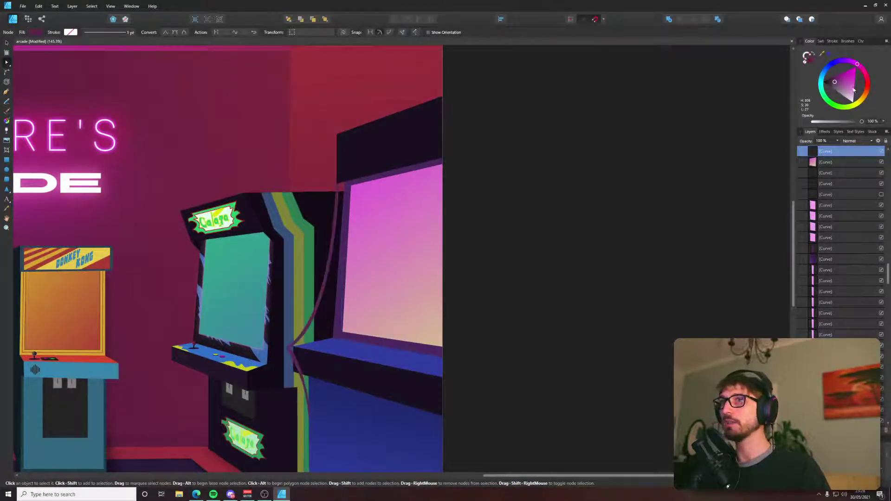
{"action": "left_click_drag", "start_coordinate": [855, 91], "coordinate": [861, 78]}
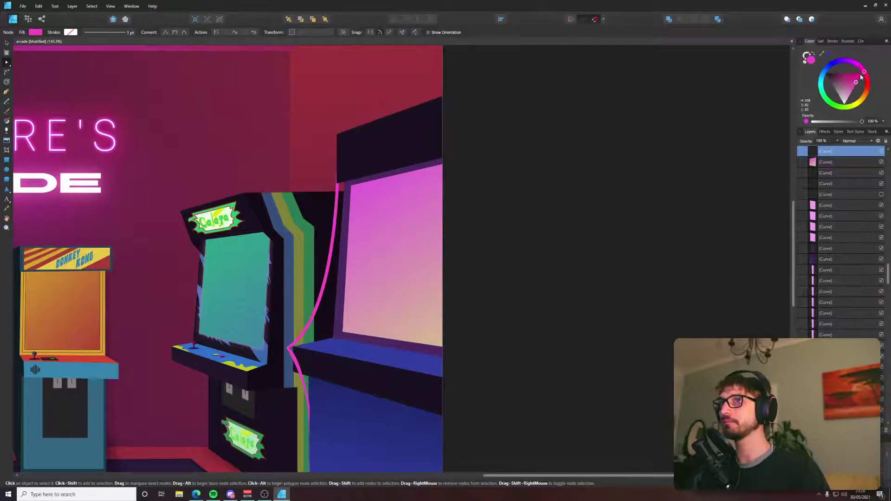
{"action": "key", "text": "v"}
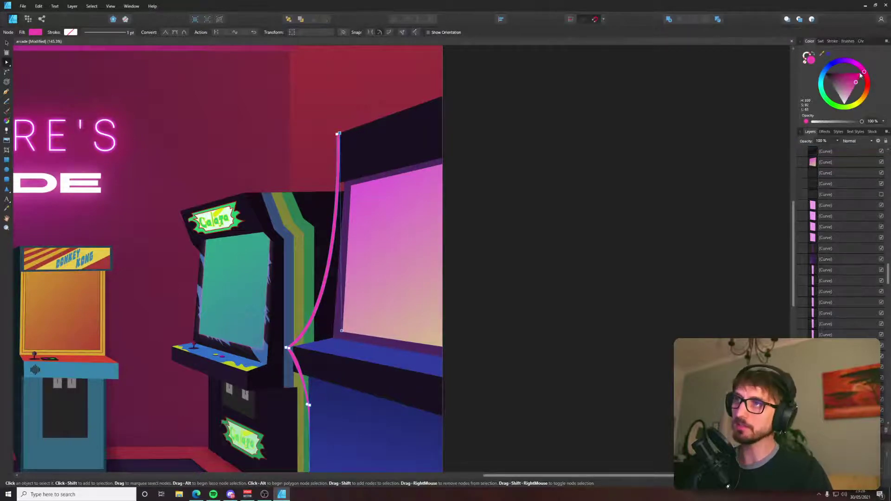
{"action": "left_click", "coordinate": [565, 148]}
{"action": "scroll", "coordinate": [485, 180], "scroll_direction": "down", "scroll_amount": 3}
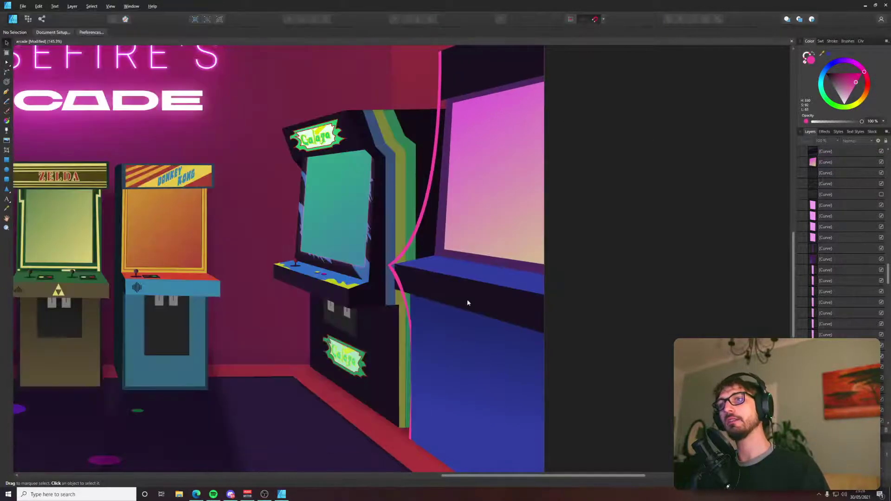
Move the pink strip's inner node below the control deck slightly into the cabinet front to widen the strip's lower section.
{"action": "left_click", "coordinate": [409, 306]}
{"action": "key", "text": "a"}
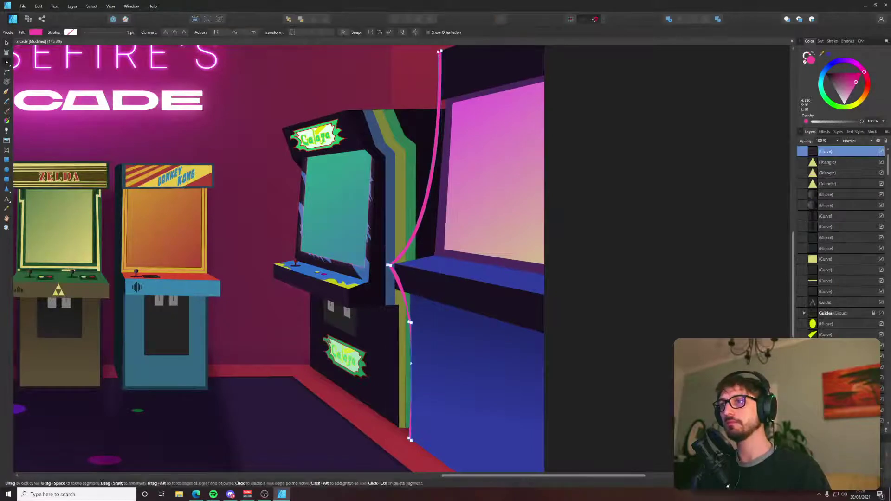
{"action": "scroll", "coordinate": [413, 366], "scroll_direction": "up", "scroll_amount": 3}
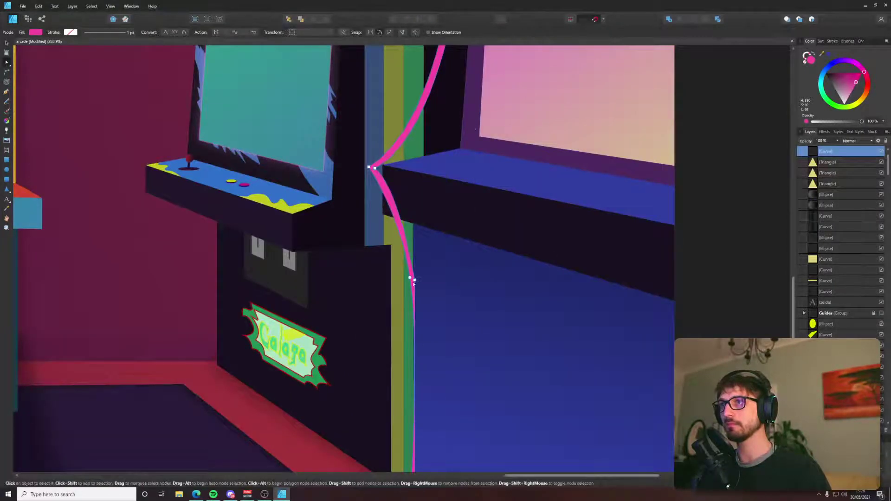
{"action": "scroll", "coordinate": [415, 283], "scroll_direction": "down", "scroll_amount": 5}
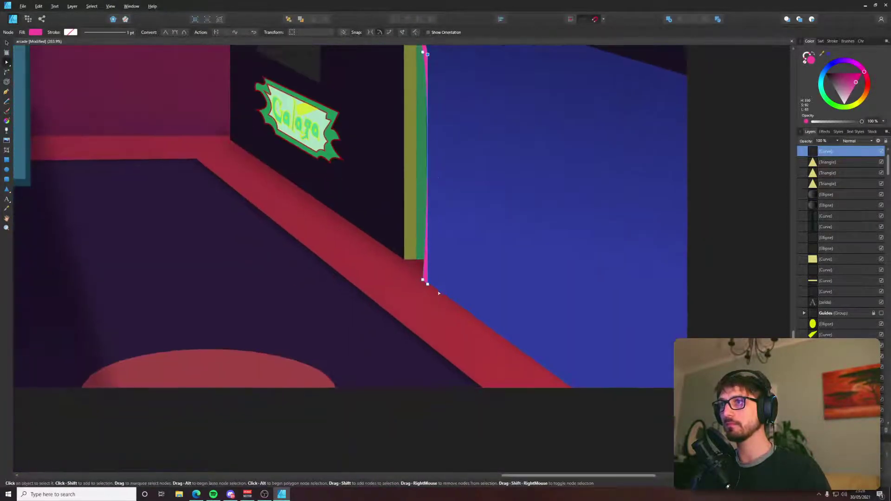
{"action": "scroll", "coordinate": [438, 291], "scroll_direction": "up", "scroll_amount": 3}
{"action": "scroll", "coordinate": [458, 152], "scroll_direction": "up", "scroll_amount": 5}
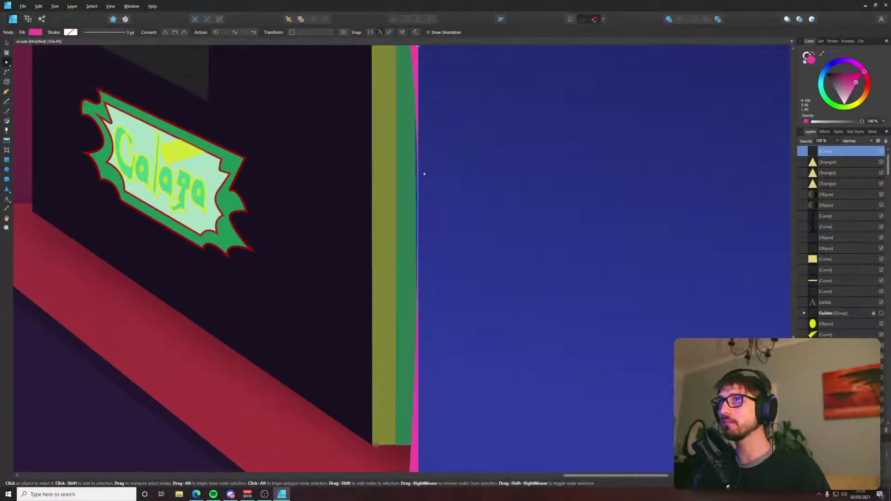
{"action": "scroll", "coordinate": [424, 111], "scroll_direction": "down", "scroll_amount": 1}
{"action": "left_click_drag", "start_coordinate": [420, 62], "coordinate": [424, 62]}
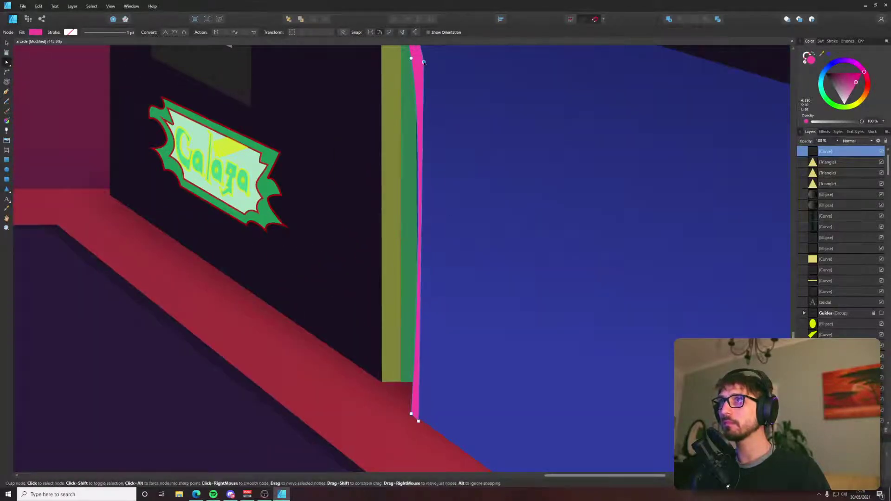
Convert the strip's inner node below the control deck to smooth and align its lower handle with the cabinet's vertical edge.
{"action": "left_click", "coordinate": [412, 59]}
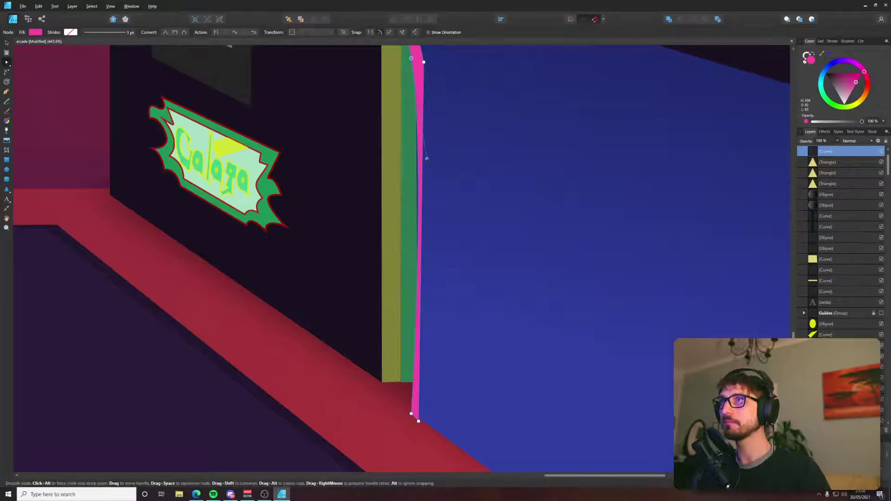
{"action": "left_click_drag", "start_coordinate": [426, 157], "coordinate": [420, 149]}
{"action": "scroll", "coordinate": [420, 148], "scroll_direction": "down", "scroll_amount": 4}
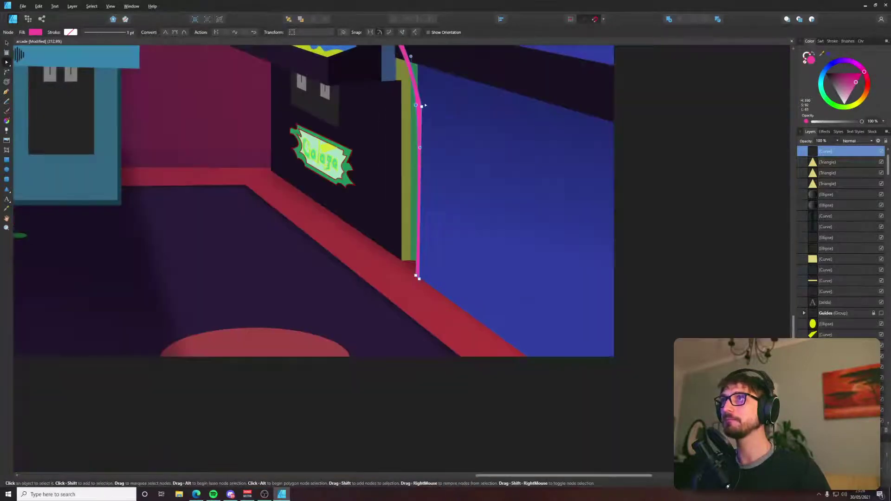
{"action": "left_click", "coordinate": [176, 32]}
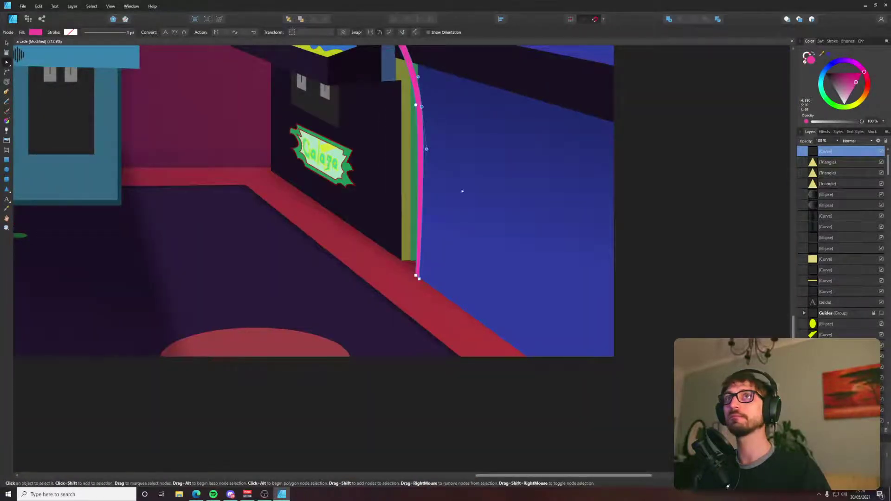
{"action": "left_click_drag", "start_coordinate": [426, 149], "coordinate": [421, 149]}
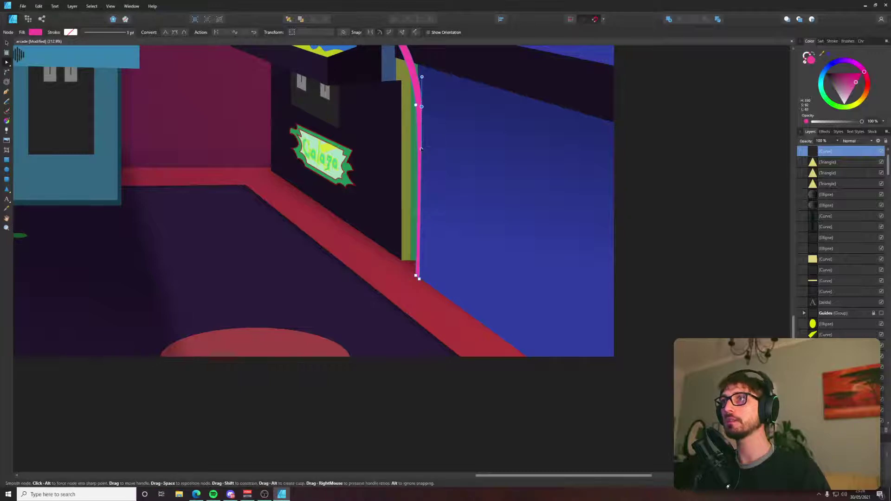
Shorten the curve handles on the strip's inner edge below the control-deck corner to slim that section.
{"action": "scroll", "coordinate": [421, 149], "scroll_direction": "up", "scroll_amount": 5}
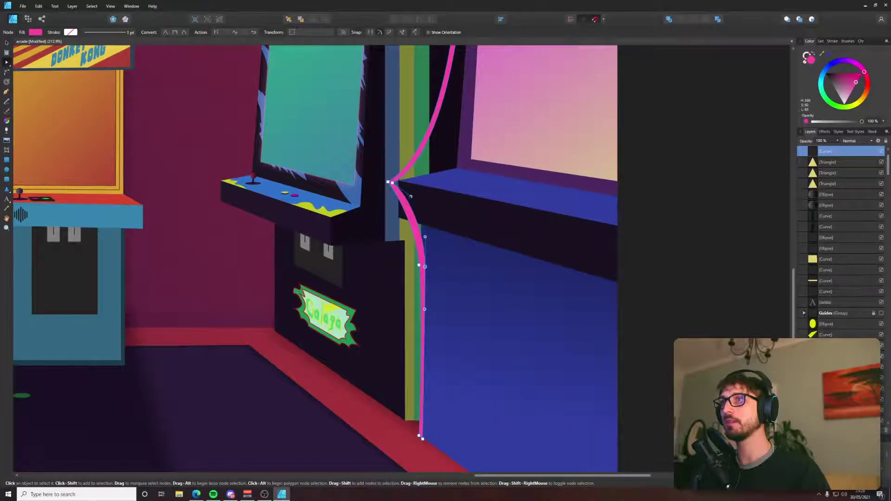
{"action": "left_click_drag", "start_coordinate": [425, 237], "coordinate": [425, 258]}
{"action": "left_click_drag", "start_coordinate": [411, 197], "coordinate": [403, 195]}
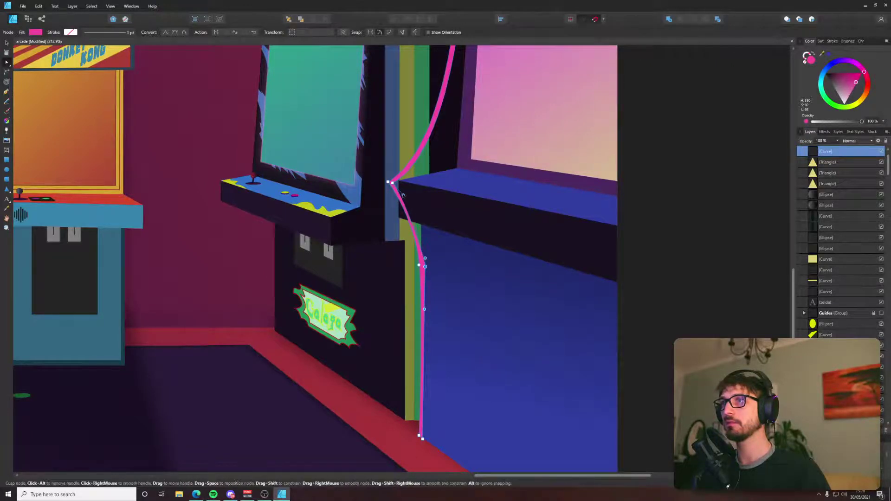
Start a side-panel outline with the Pen tool at the cabinet's upper front corner and trace it down the pink strip past the control deck.
{"action": "scroll", "coordinate": [403, 193], "scroll_direction": "down", "scroll_amount": 6}
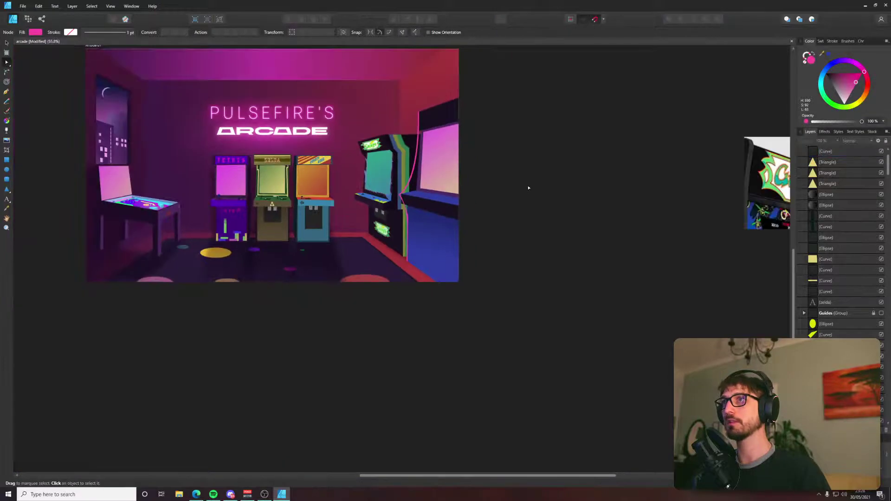
{"action": "key", "text": "alt+Tab"}
{"action": "key", "text": "alt+Tab"}
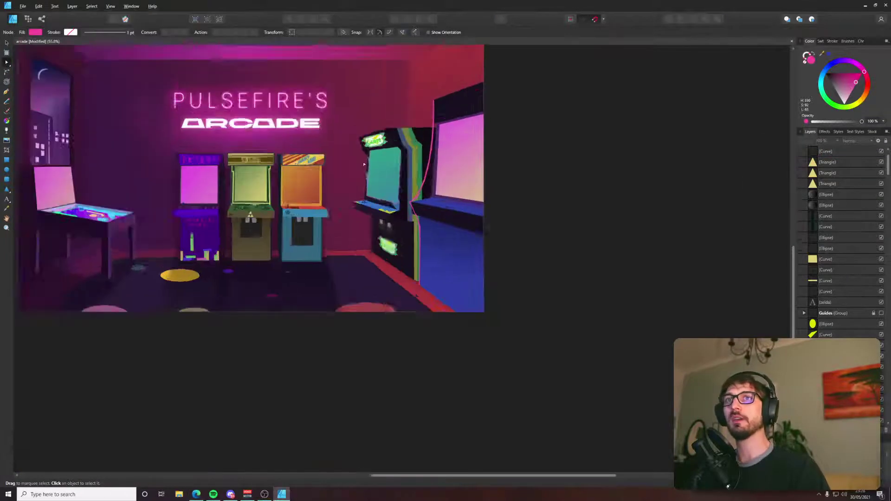
{"action": "scroll", "coordinate": [498, 283], "scroll_direction": "up", "scroll_amount": 5}
{"action": "key", "text": "p"}
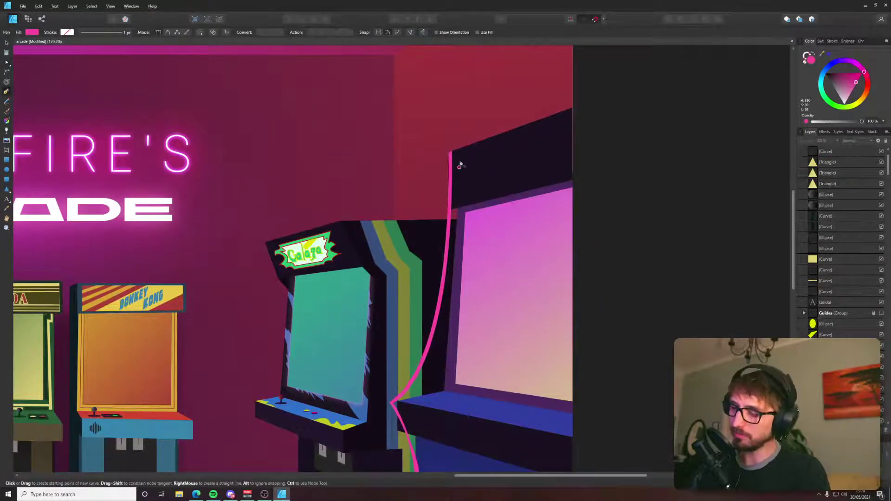
{"action": "left_click", "coordinate": [453, 150]}
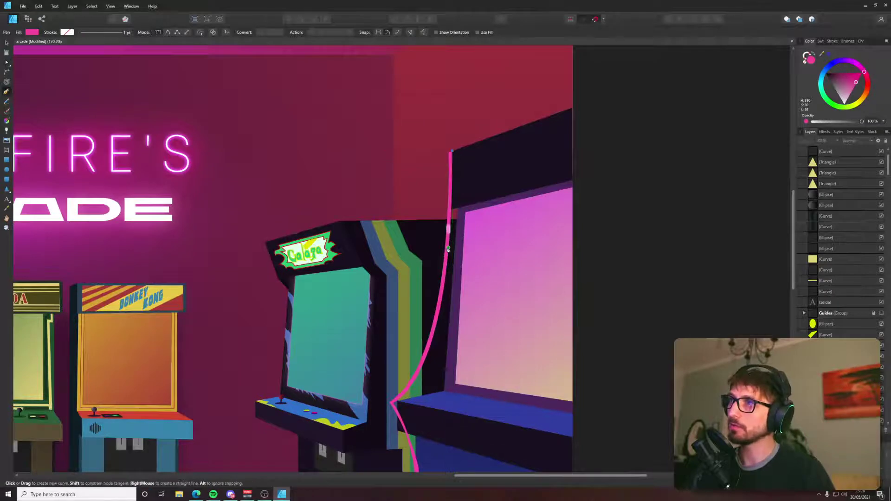
{"action": "key", "text": "Escape"}
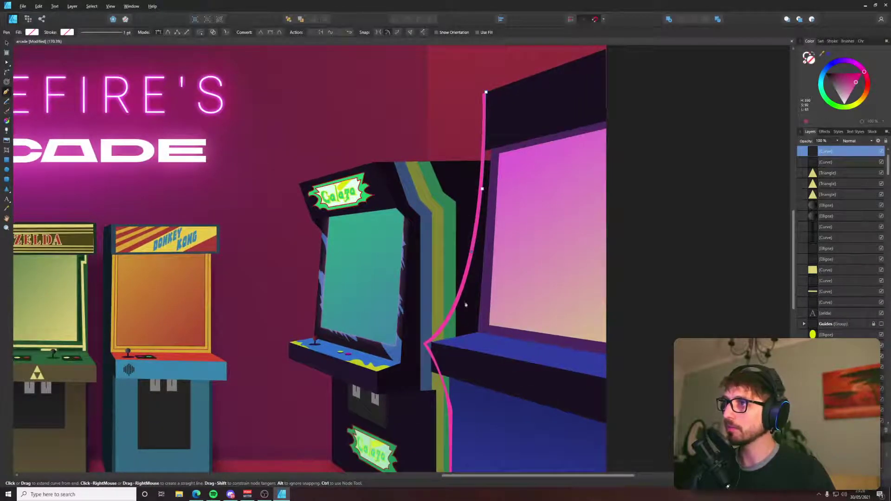
{"action": "scroll", "coordinate": [454, 314], "scroll_direction": "up", "scroll_amount": 4}
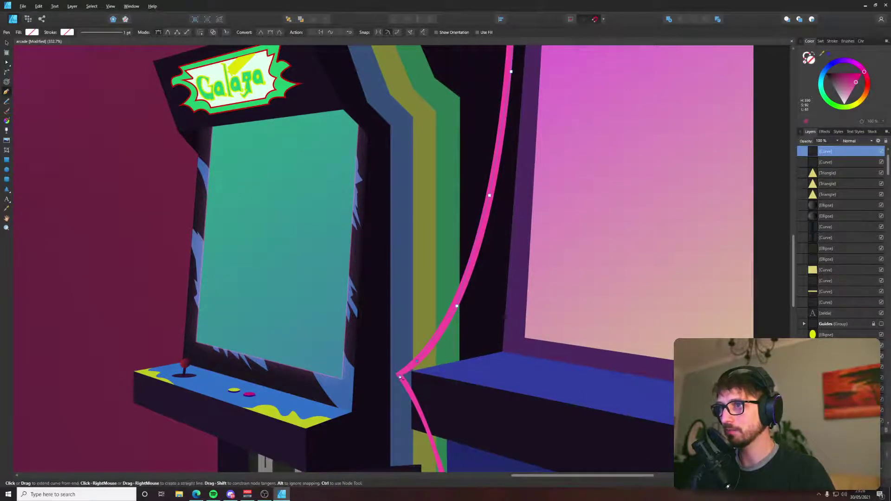
{"action": "scroll", "coordinate": [401, 377], "scroll_direction": "down", "scroll_amount": 5}
{"action": "scroll", "coordinate": [428, 236], "scroll_direction": "down", "scroll_amount": 2}
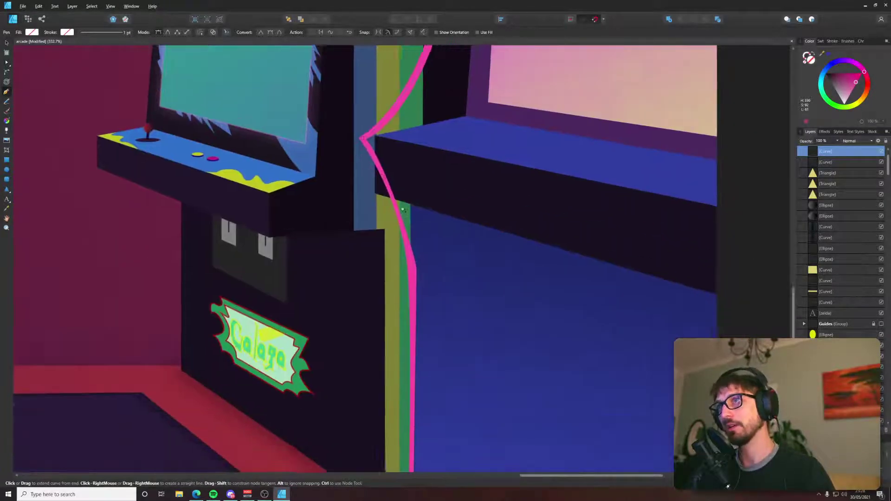
{"action": "scroll", "coordinate": [403, 210], "scroll_direction": "down", "scroll_amount": 1}
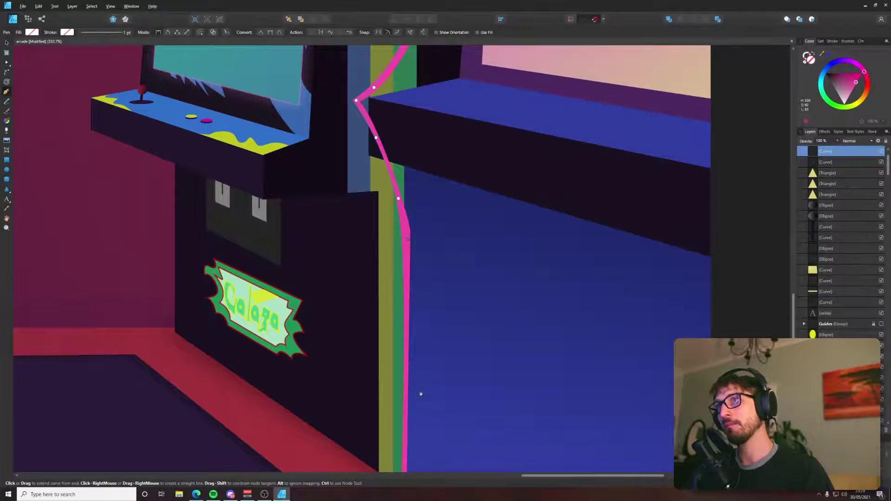
Check the Ms. Pac-Man reference photo, then continue the outline to the base and back up beside the screen to the top corner.
{"action": "scroll", "coordinate": [421, 394], "scroll_direction": "down", "scroll_amount": 7}
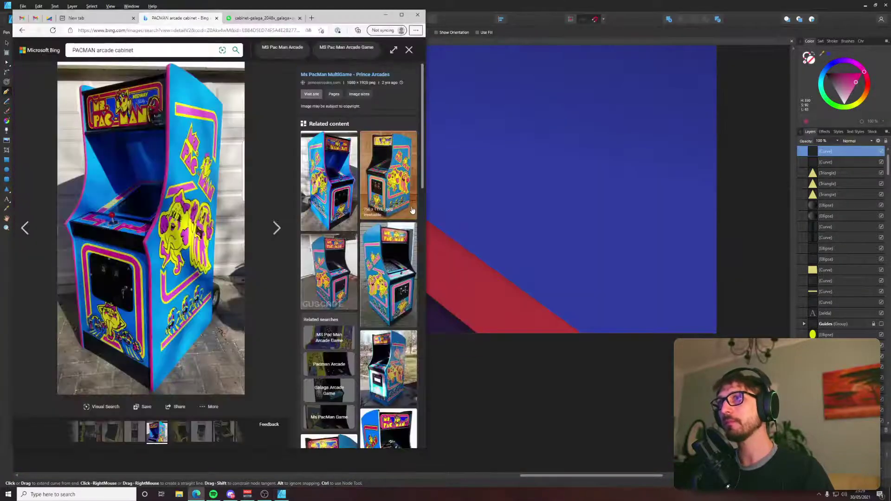
{"action": "scroll", "coordinate": [455, 117], "scroll_direction": "down", "scroll_amount": 4}
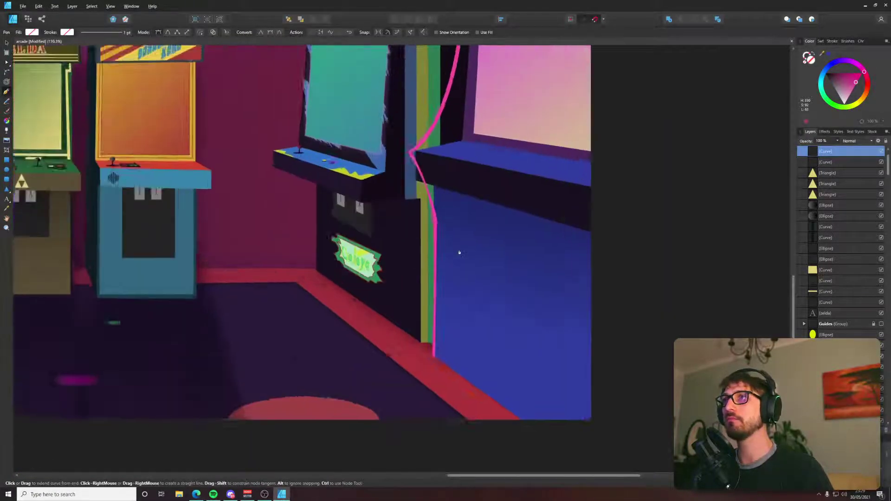
{"action": "scroll", "coordinate": [446, 236], "scroll_direction": "up", "scroll_amount": 4}
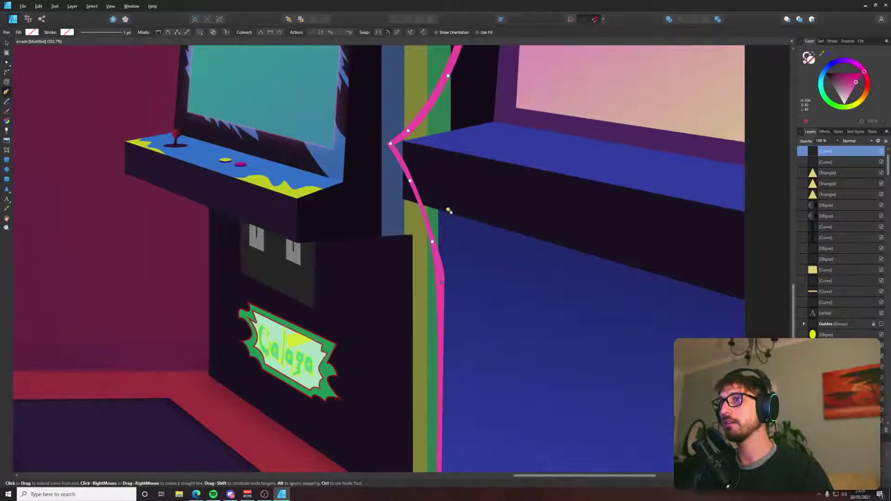
{"action": "scroll", "coordinate": [470, 274], "scroll_direction": "up", "scroll_amount": 3}
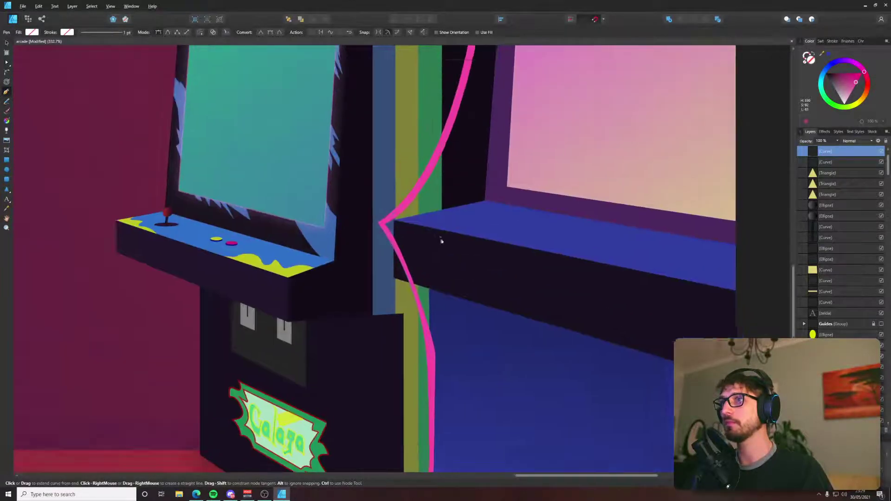
{"action": "scroll", "coordinate": [490, 266], "scroll_direction": "down", "scroll_amount": 4}
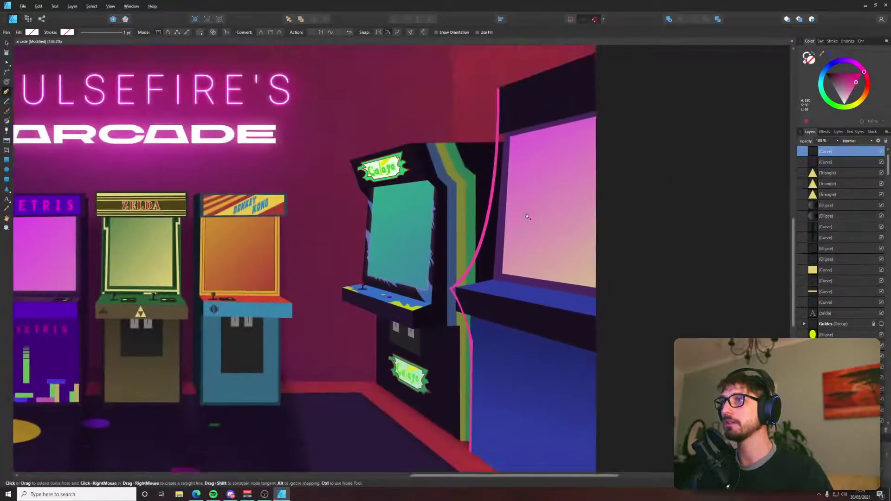
{"action": "left_click", "coordinate": [501, 113]}
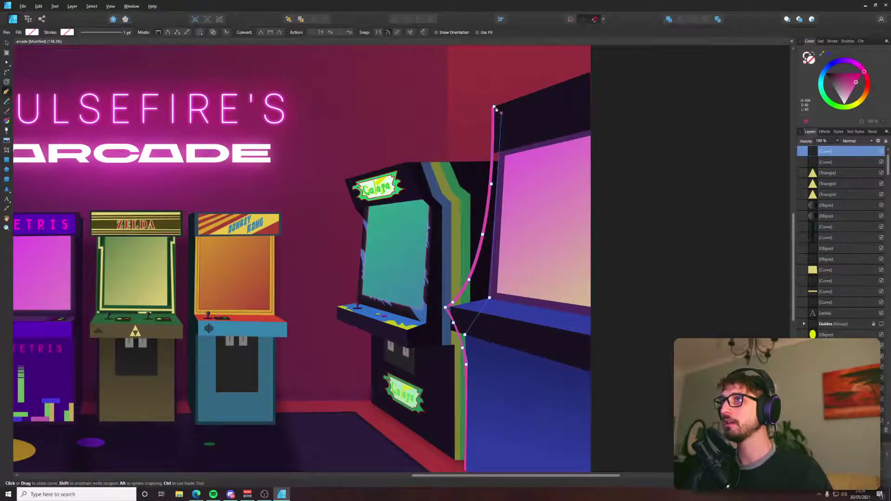
Fill the side-panel outline with the sampled blue, restack it just above the screen frame beneath the marquee, and lighten its blue.
{"action": "left_click", "coordinate": [827, 55]}
{"action": "key", "text": "v"}
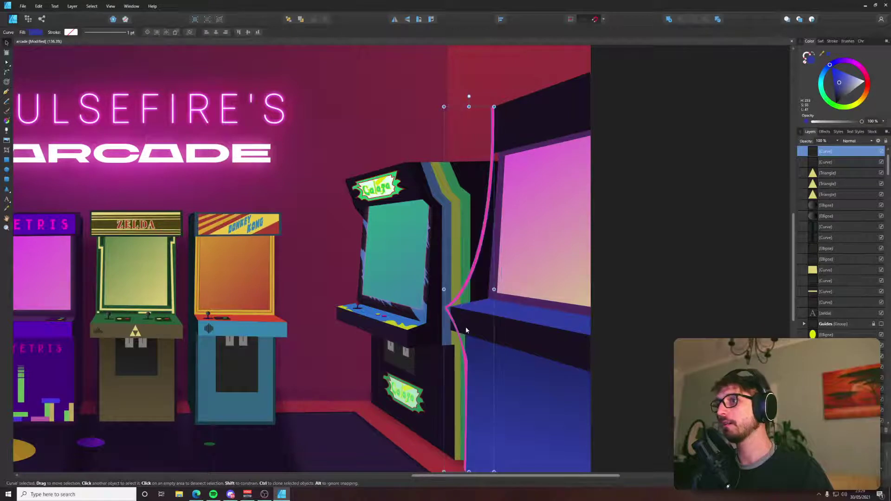
{"action": "key", "text": "ctrl+z"}
{"action": "left_click", "coordinate": [489, 281]}
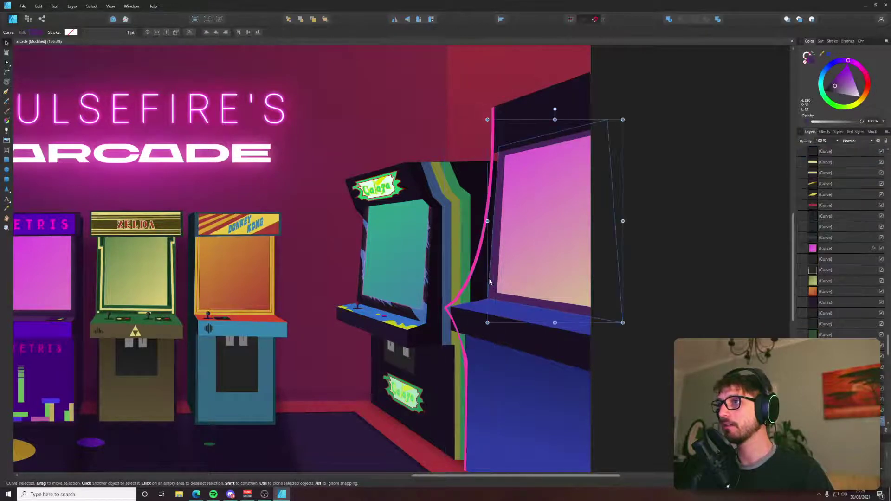
{"action": "key", "text": "ctrl+shift+z"}
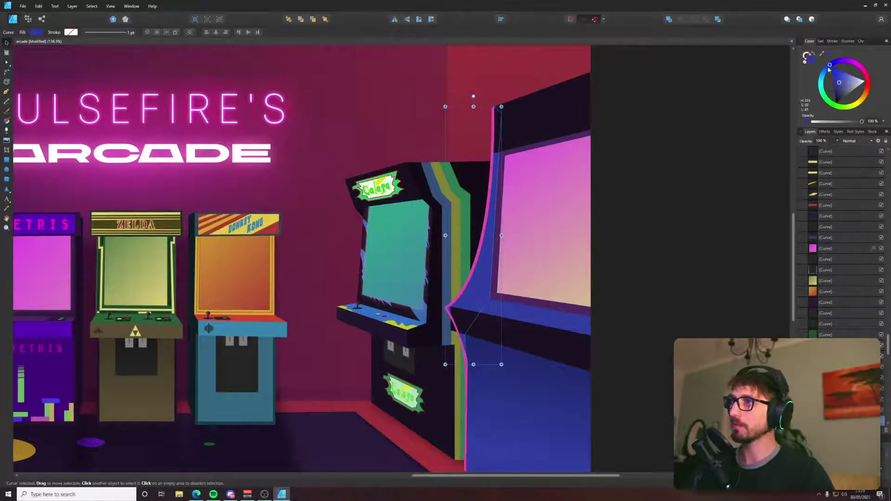
{"action": "left_click_drag", "start_coordinate": [838, 82], "coordinate": [843, 80]}
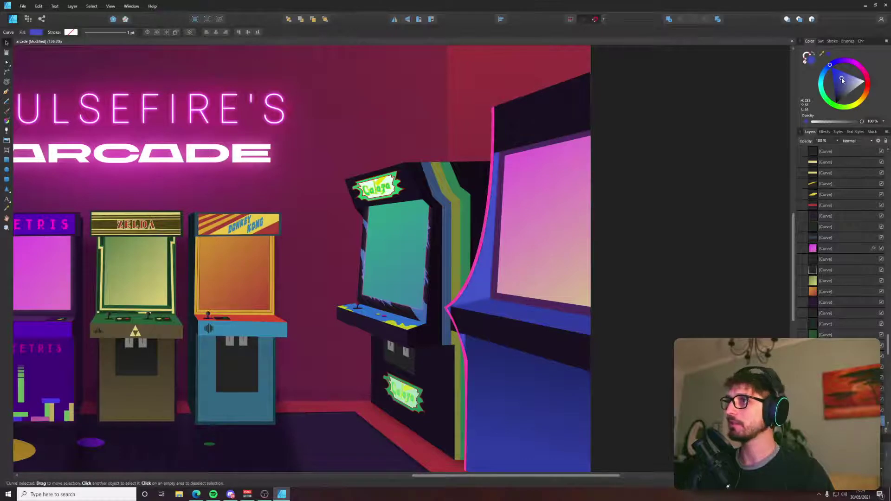
Reshape the control deck's dark front face by moving its lower near corner inward and raising its lower far corner.
{"action": "key", "text": "a"}
{"action": "scroll", "coordinate": [515, 390], "scroll_direction": "up", "scroll_amount": 1}
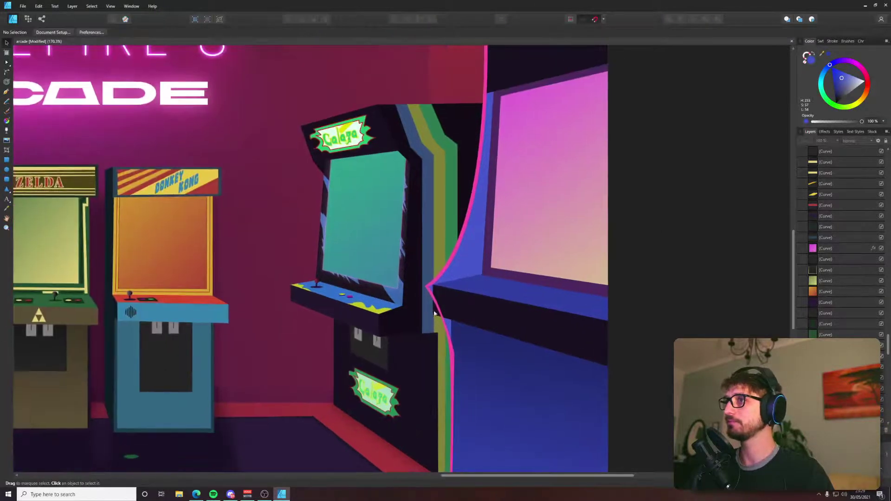
{"action": "left_click", "coordinate": [435, 314]}
{"action": "left_click_drag", "start_coordinate": [436, 315], "coordinate": [445, 310]}
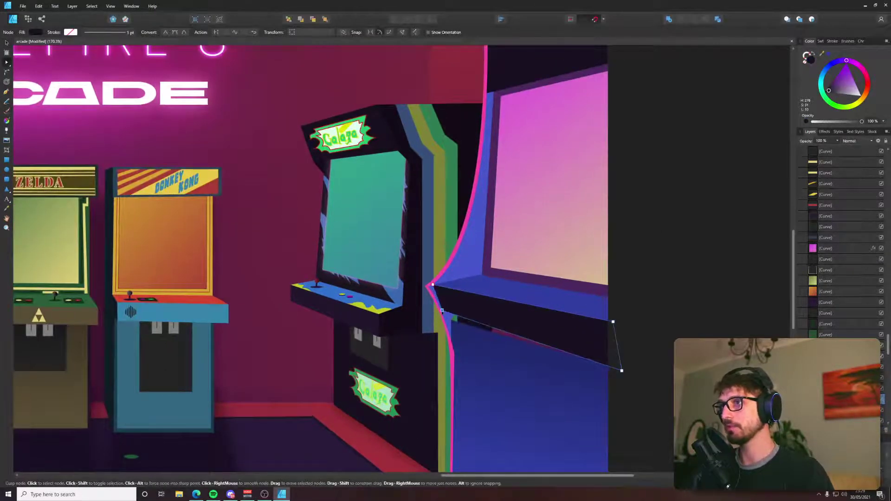
{"action": "left_click_drag", "start_coordinate": [623, 371], "coordinate": [619, 358]}
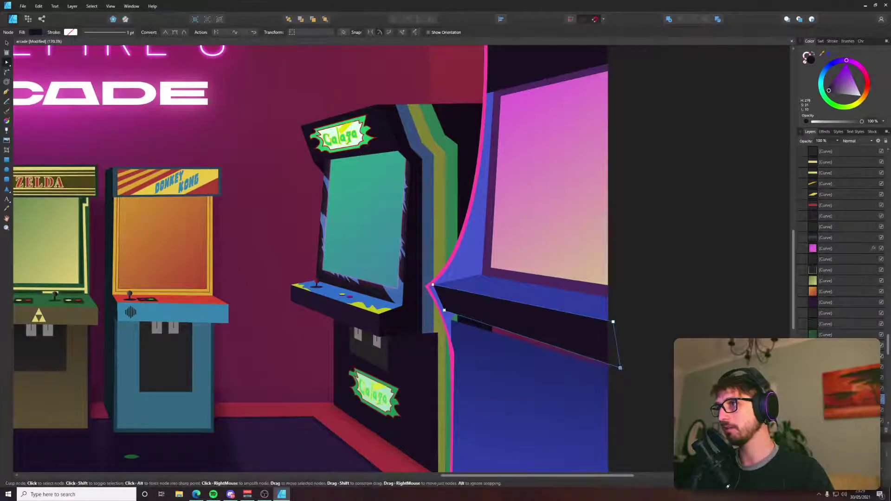
Raise the top edge of the cabinet's blue lower front panel to meet the underside of the control deck.
{"action": "left_click", "coordinate": [478, 335]}
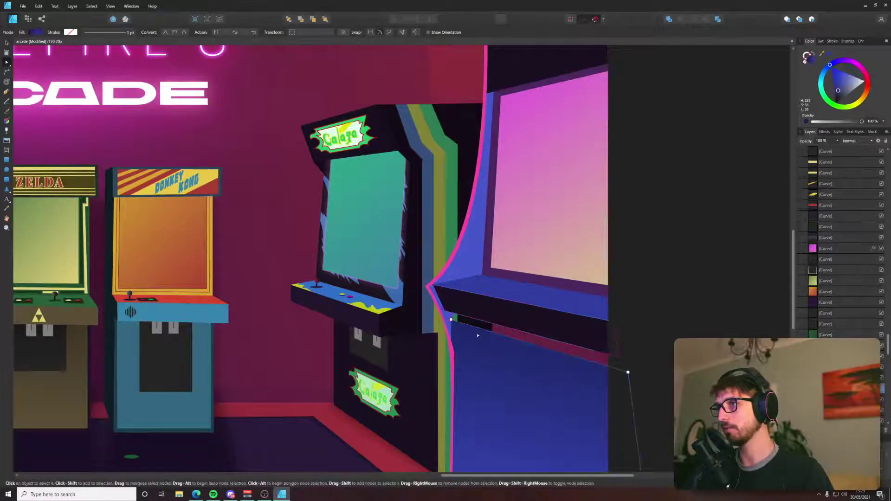
{"action": "left_click_drag", "start_coordinate": [445, 304], "coordinate": [626, 362]}
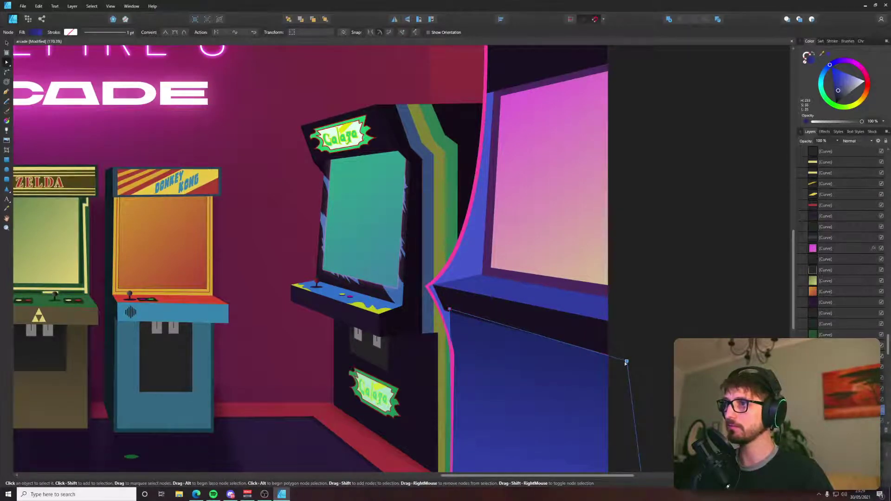
{"action": "left_click", "coordinate": [630, 363]}
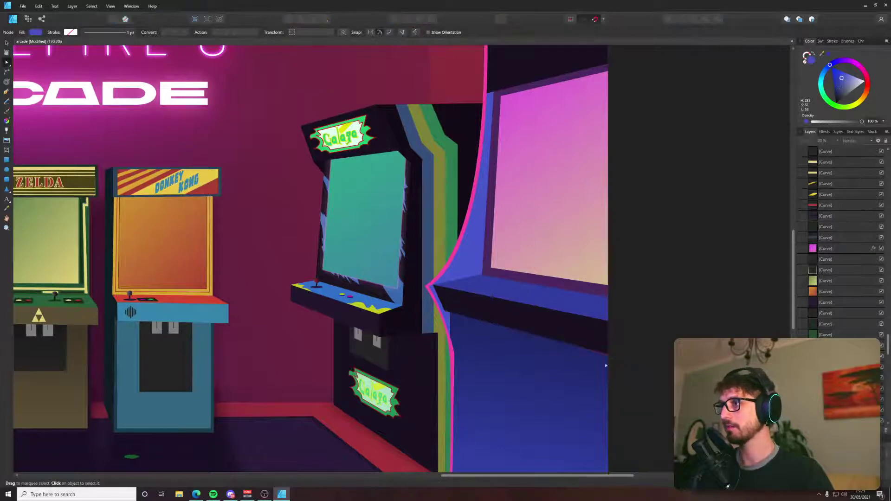
{"action": "left_click", "coordinate": [606, 366]}
{"action": "left_click", "coordinate": [637, 319]}
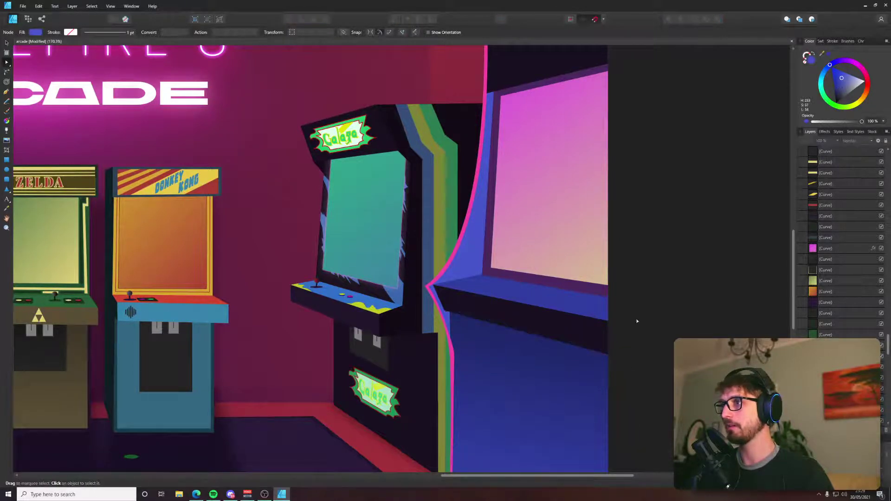
Slim the pink strip below the control deck by moving its inner node outward and smoothing the bend with longer handles.
{"action": "scroll", "coordinate": [645, 311], "scroll_direction": "down", "scroll_amount": 5}
{"action": "scroll", "coordinate": [645, 297], "scroll_direction": "up", "scroll_amount": 8}
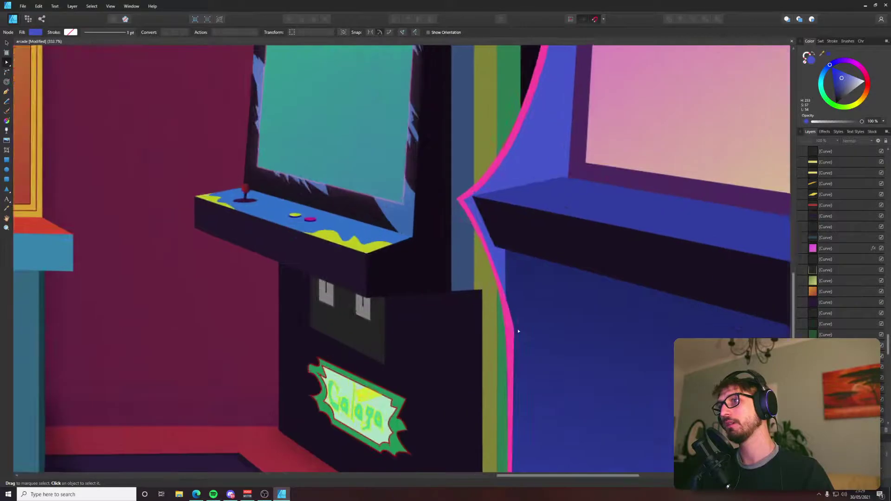
{"action": "left_click", "coordinate": [515, 331]}
{"action": "scroll", "coordinate": [513, 330], "scroll_direction": "up", "scroll_amount": 4}
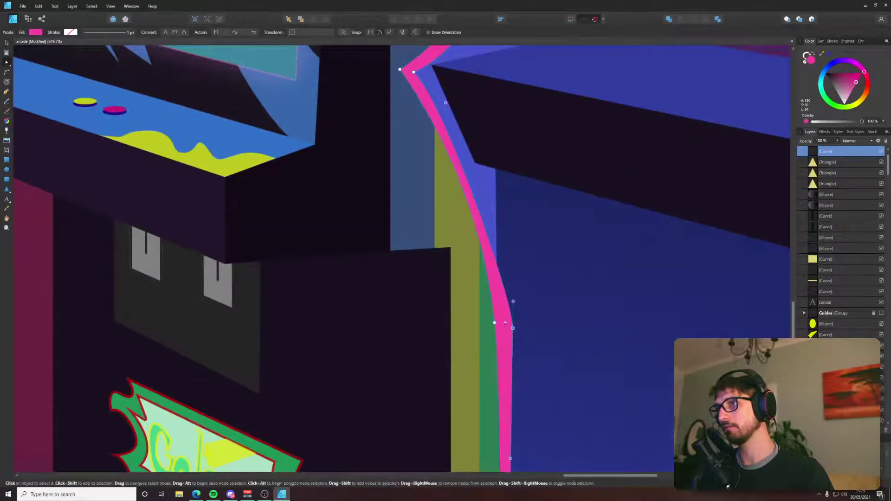
{"action": "left_click_drag", "start_coordinate": [513, 328], "coordinate": [507, 328]}
{"action": "left_click_drag", "start_coordinate": [504, 458], "coordinate": [507, 457]}
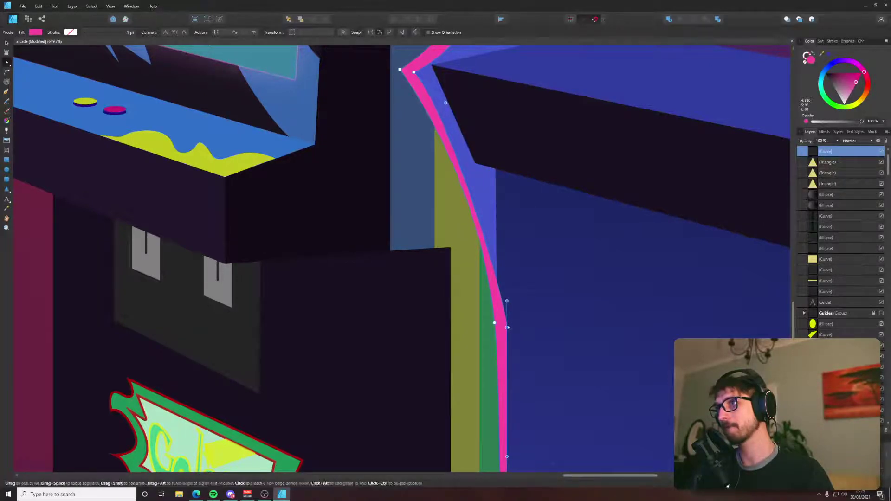
{"action": "left_click_drag", "start_coordinate": [507, 328], "coordinate": [506, 266]}
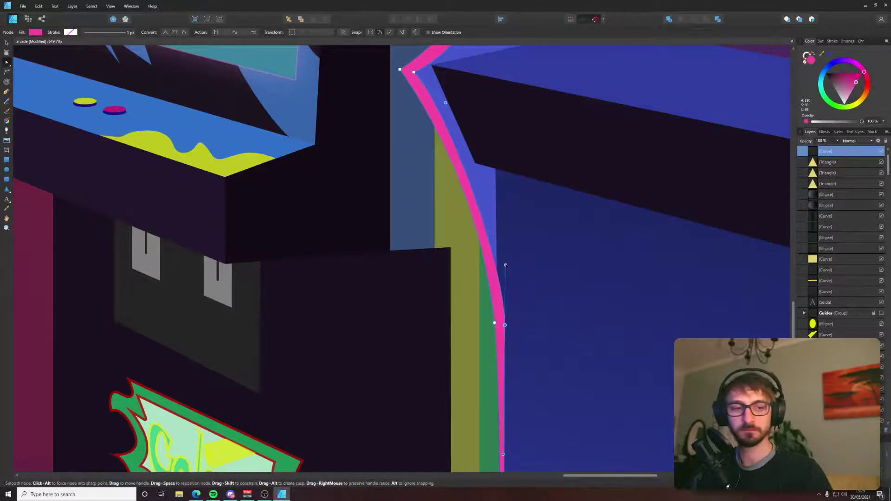
{"action": "scroll", "coordinate": [506, 266], "scroll_direction": "down", "scroll_amount": 11}
Save the document and compare the cabinet with the Ms. Pac-Man reference photo.
{"action": "left_click", "coordinate": [665, 269]}
{"action": "key", "text": "ctrl+s"}
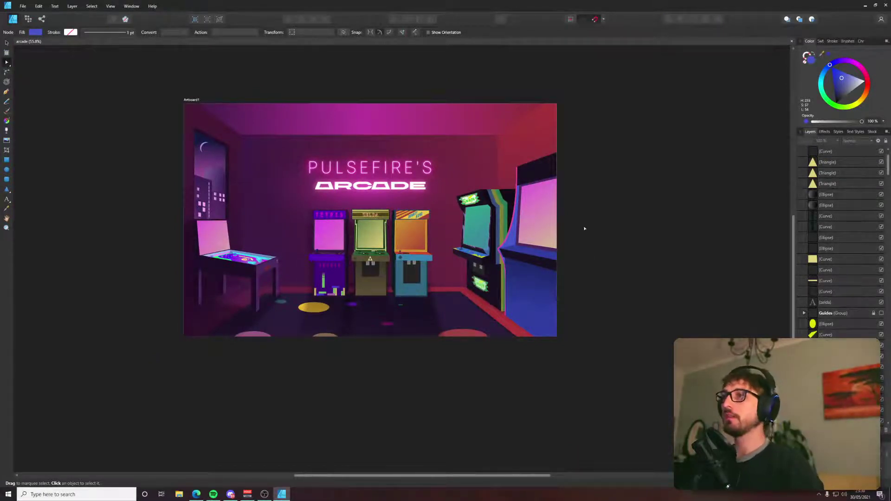
{"action": "scroll", "coordinate": [520, 281], "scroll_direction": "up", "scroll_amount": 6}
{"action": "key", "text": "alt+Tab"}
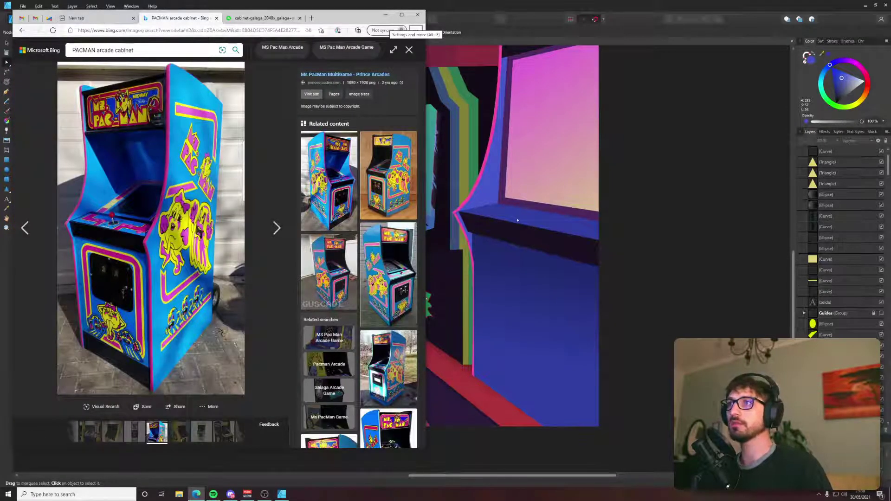
{"action": "key", "text": "alt+Tab"}
{"action": "scroll", "coordinate": [639, 213], "scroll_direction": "down", "scroll_amount": 6}
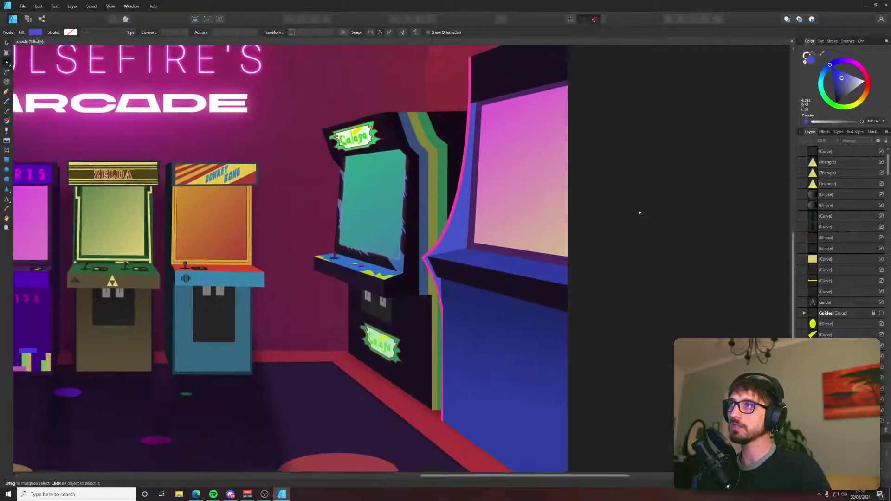
{"action": "key", "text": "alt+Tab"}
{"action": "key", "text": "alt+Tab"}
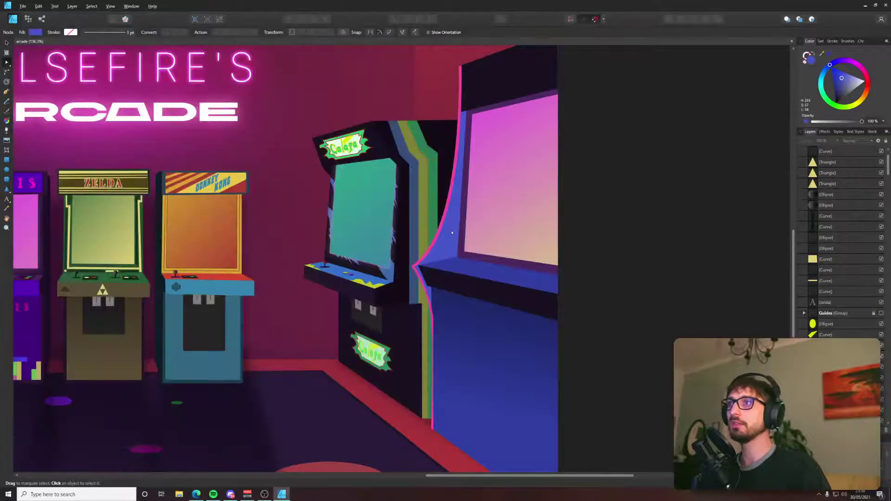
Recolour the side panel beside the screen with the sampled blue, darkened to a deep navy in the Color Chooser.
{"action": "left_click", "coordinate": [454, 231]}
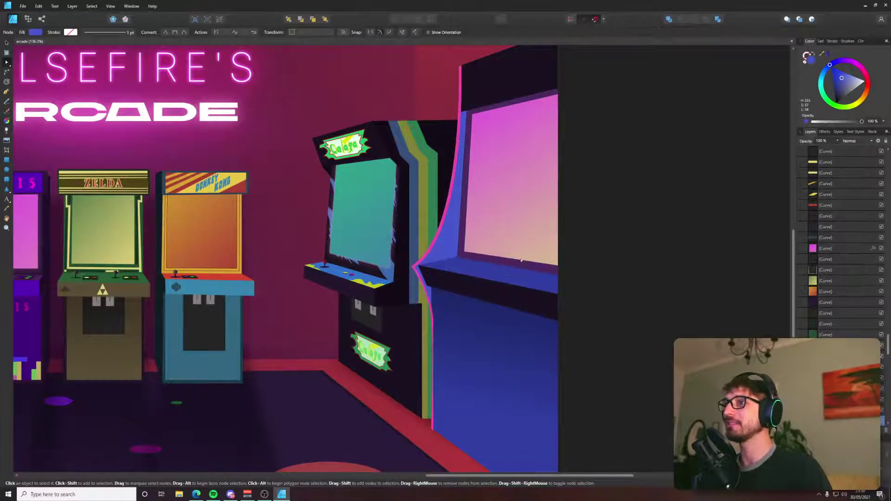
{"action": "left_click", "coordinate": [828, 55]}
{"action": "double_click", "coordinate": [811, 60]}
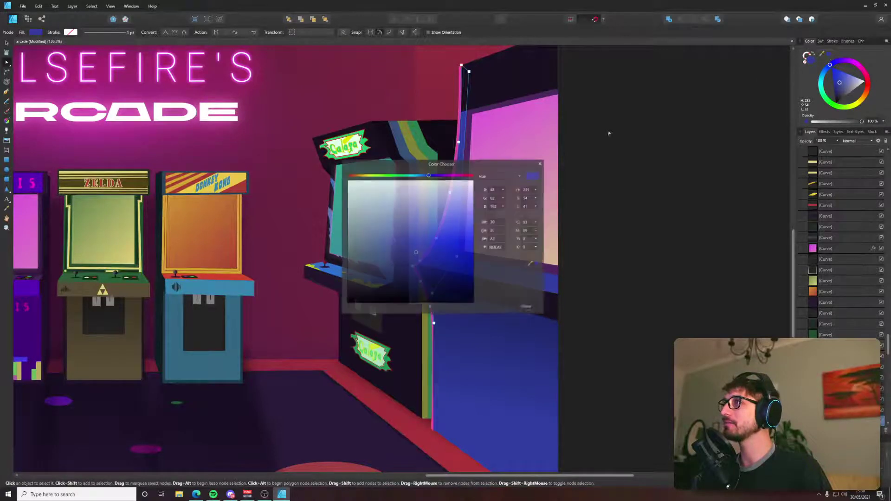
{"action": "left_click_drag", "start_coordinate": [433, 165], "coordinate": [639, 181]}
{"action": "left_click_drag", "start_coordinate": [628, 276], "coordinate": [615, 283]}
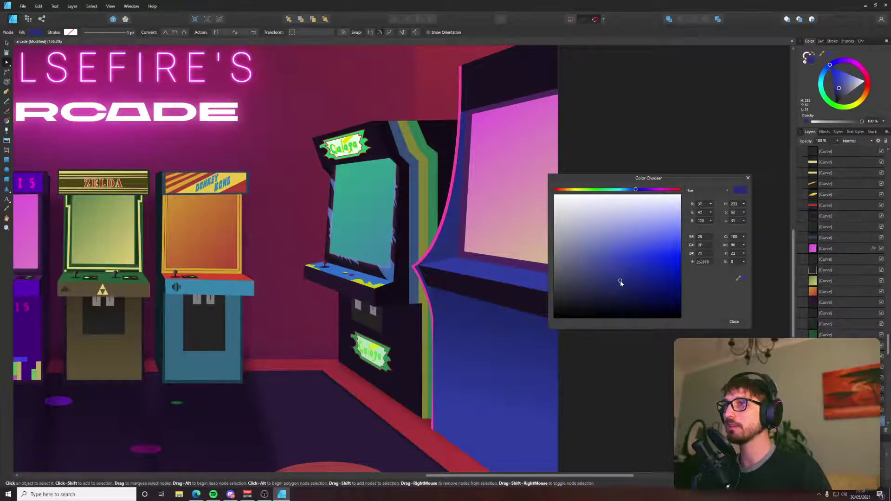
{"action": "left_click", "coordinate": [734, 321]}
{"action": "left_click", "coordinate": [722, 308]}
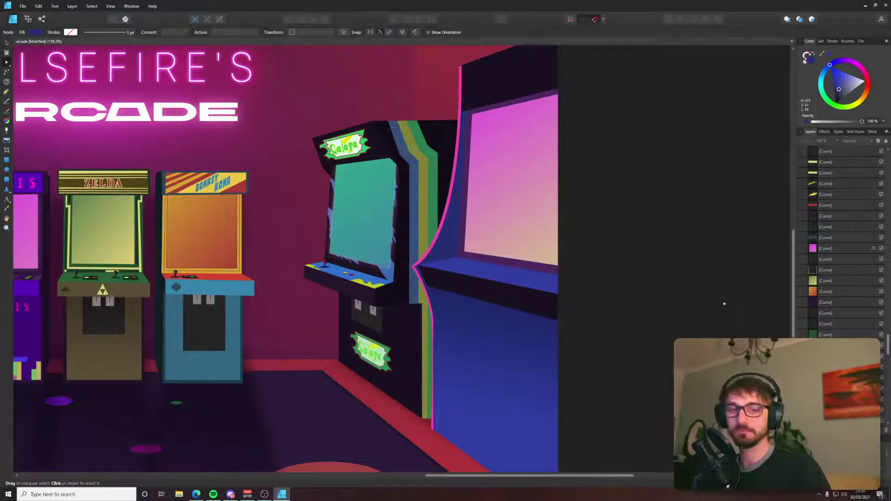
Check the marquee on the Ms. Pac-Man reference photo and show the Guides group over the artwork.
{"action": "left_click_drag", "start_coordinate": [650, 217], "coordinate": [620, 249]}
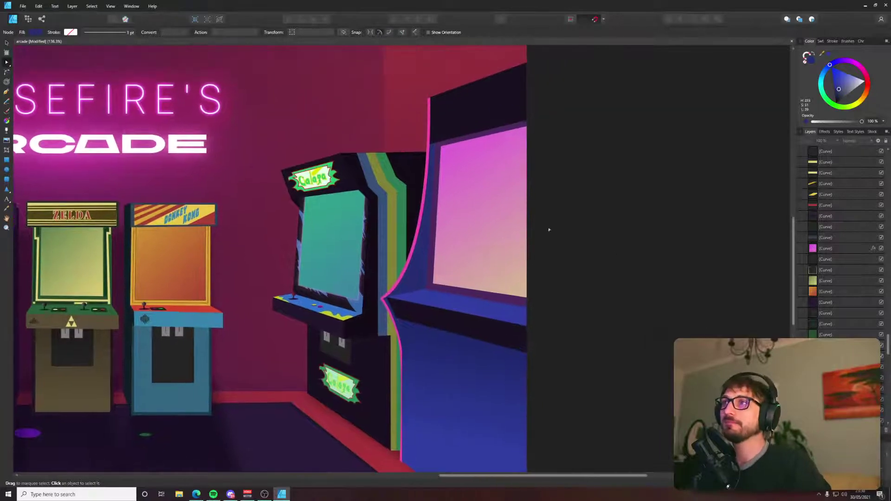
{"action": "scroll", "coordinate": [274, 248], "scroll_direction": "left", "scroll_amount": 10}
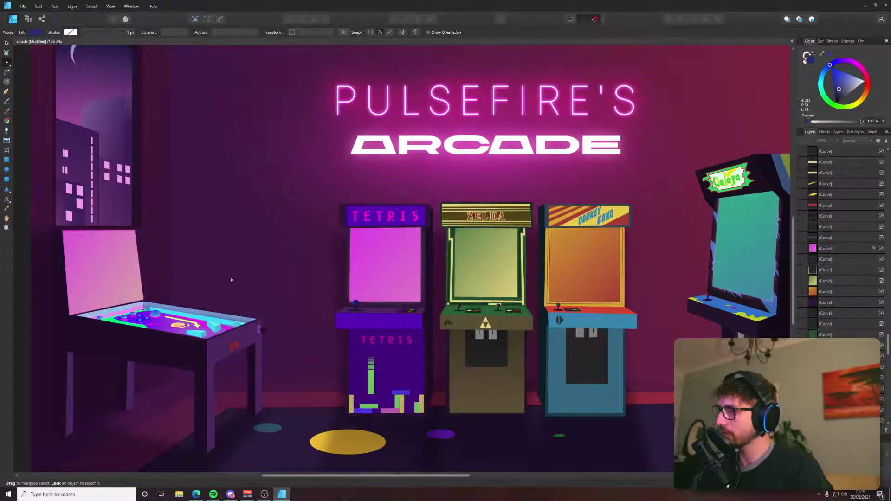
{"action": "scroll", "coordinate": [351, 287], "scroll_direction": "right", "scroll_amount": 13}
{"action": "key", "text": "alt+Tab"}
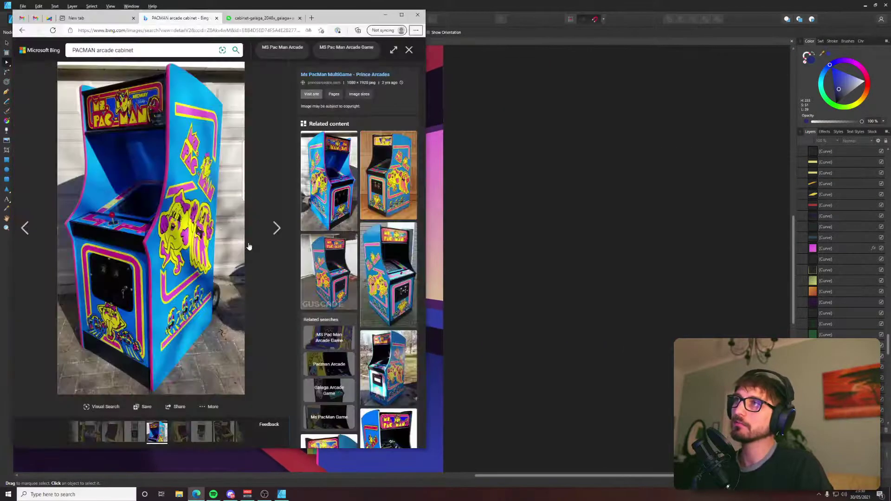
{"action": "key", "text": "alt+Tab"}
{"action": "scroll", "coordinate": [309, 221], "scroll_direction": "up", "scroll_amount": 6}
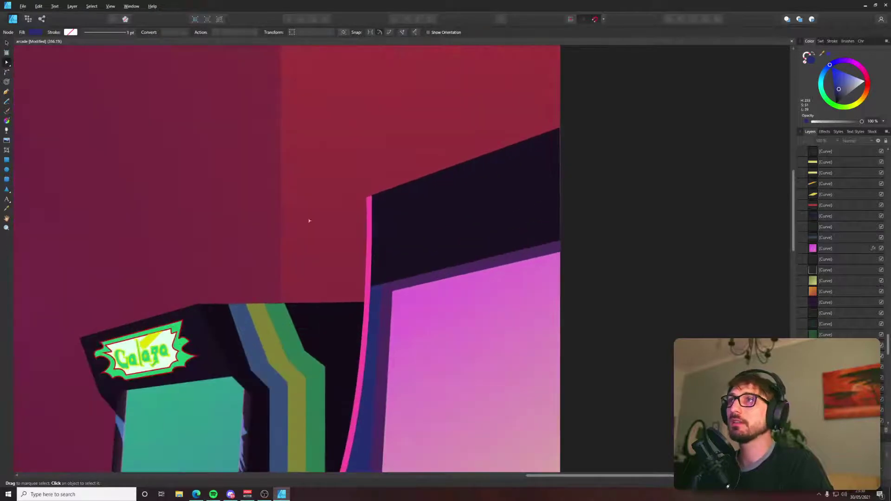
{"action": "left_click_drag", "start_coordinate": [886, 351], "coordinate": [884, 193]}
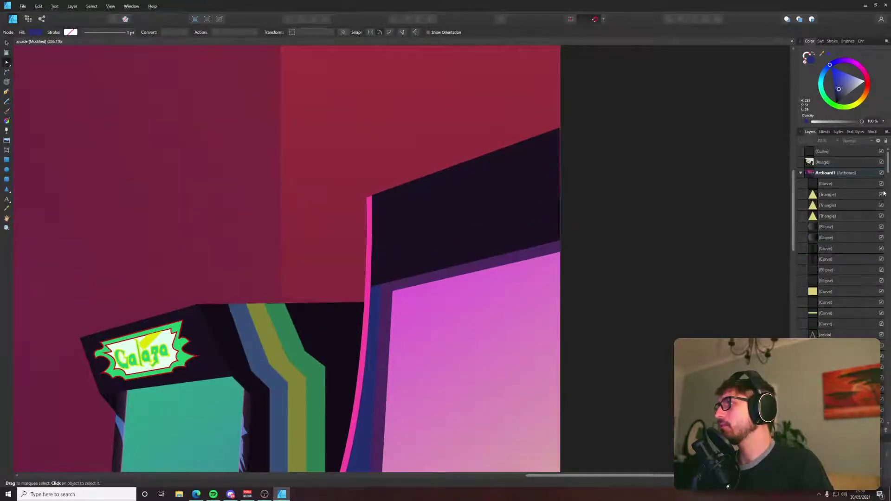
{"action": "left_click", "coordinate": [883, 348]}
Draw a closed four-sided marquee panel with the Pen tool inside the cabinet's dark header, extending past the artboard edge.
{"action": "key", "text": "p"}
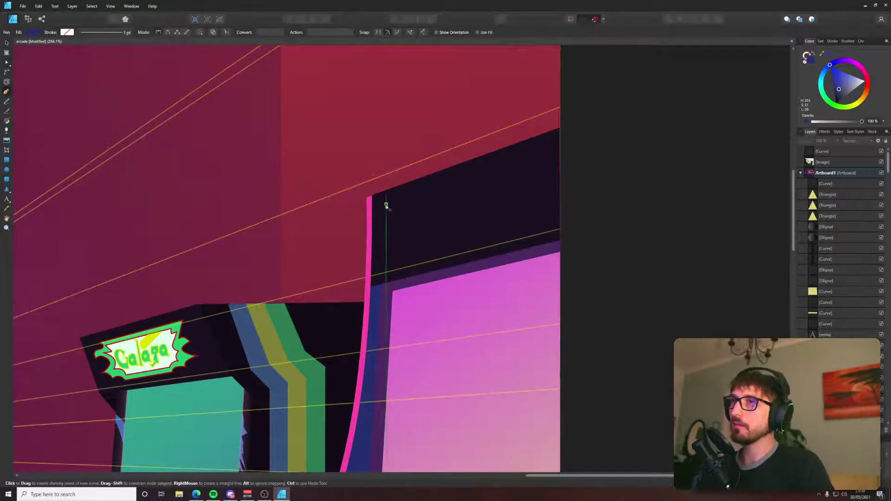
{"action": "left_click", "coordinate": [386, 205]}
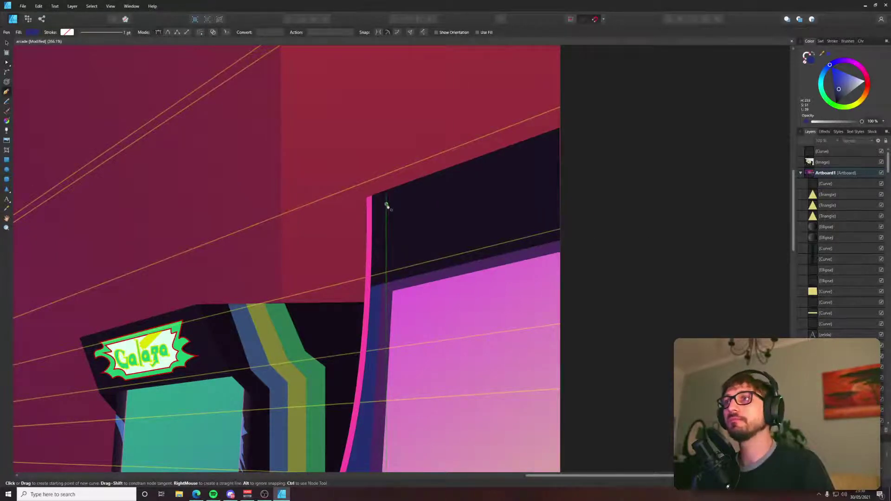
{"action": "left_click", "coordinate": [568, 140]}
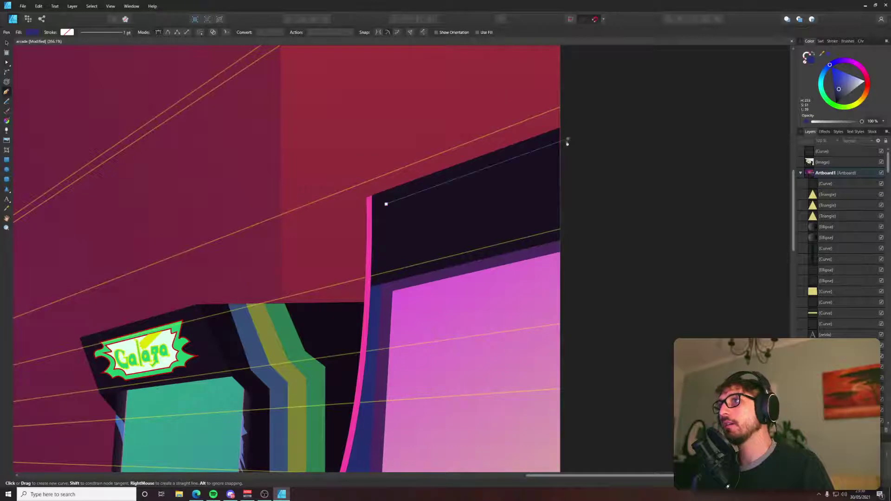
{"action": "left_click", "coordinate": [578, 209]}
{"action": "left_click", "coordinate": [392, 270]}
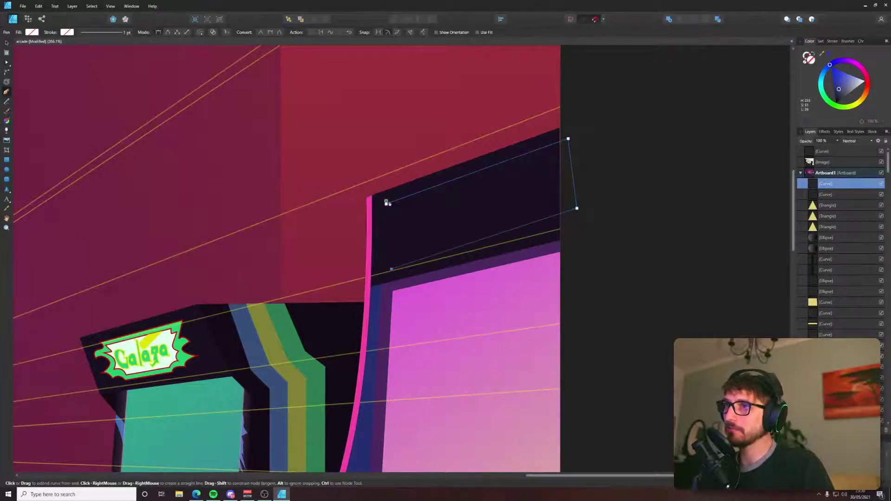
{"action": "left_click", "coordinate": [386, 204]}
Adjust the marquee outline's near corners and lower far corner to follow the header's perspective and keep the near side vertical.
{"action": "key", "text": "a"}
{"action": "left_click_drag", "start_coordinate": [389, 269], "coordinate": [387, 264]}
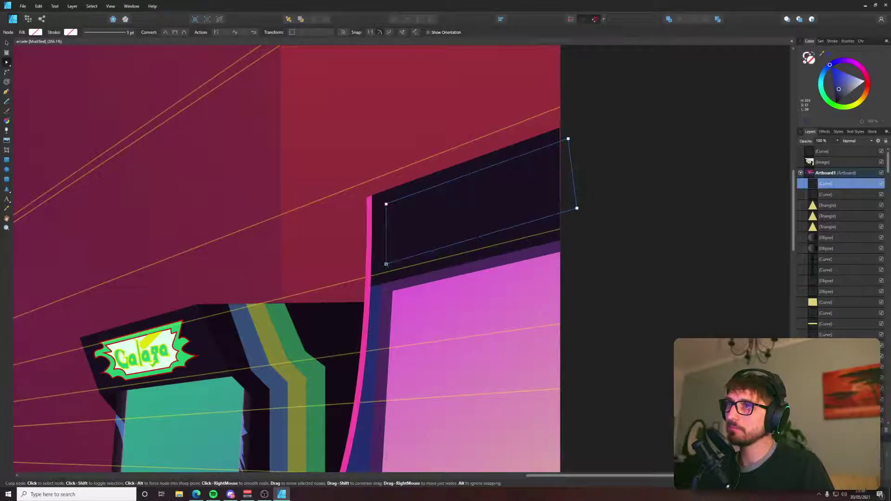
{"action": "left_click_drag", "start_coordinate": [578, 208], "coordinate": [577, 217]}
{"action": "key", "text": "Up"}
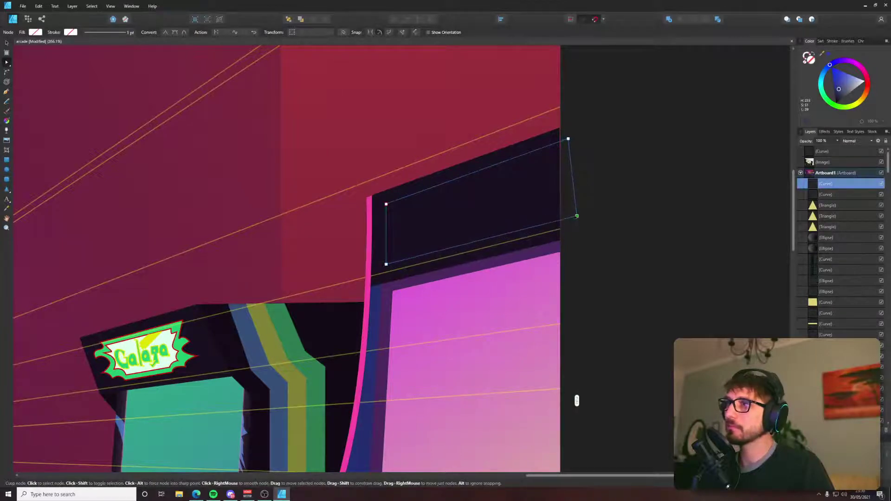
{"action": "left_click_drag", "start_coordinate": [386, 205], "coordinate": [387, 200]}
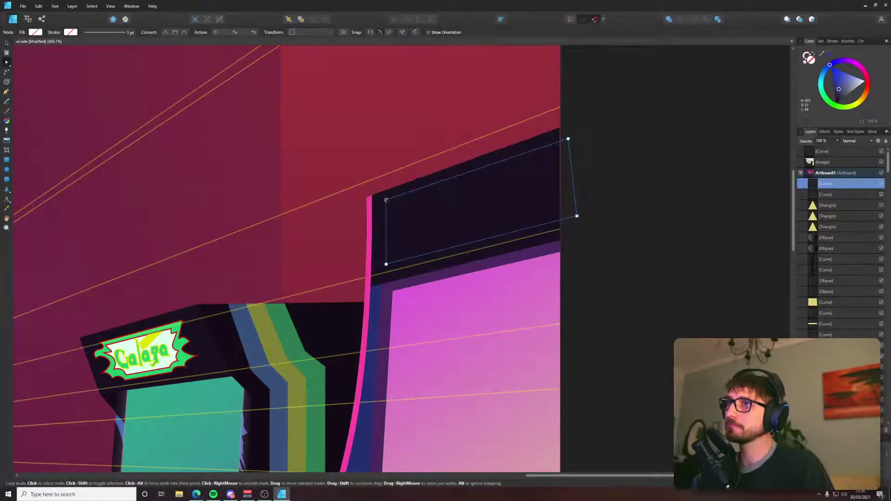
Check the marquee on the reference photo and fill the marquee panel with pink F84AA2 in the Color Chooser.
{"action": "key", "text": "alt+Tab"}
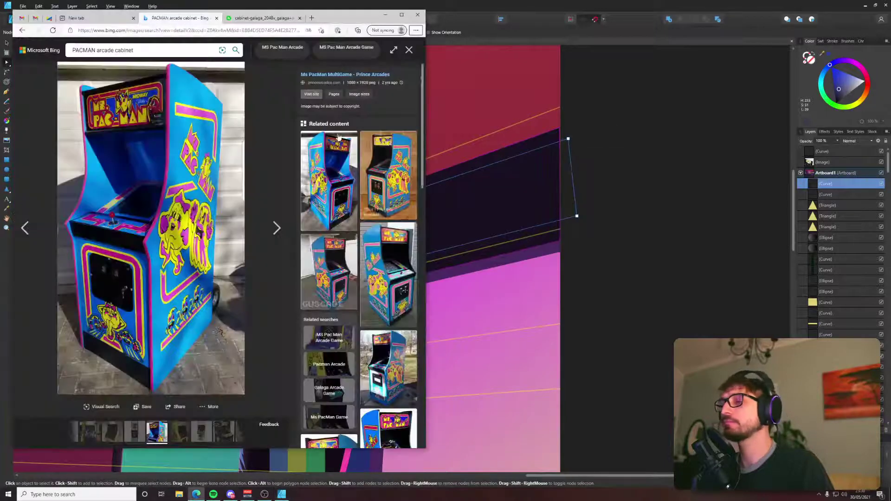
{"action": "key", "text": "alt+Tab"}
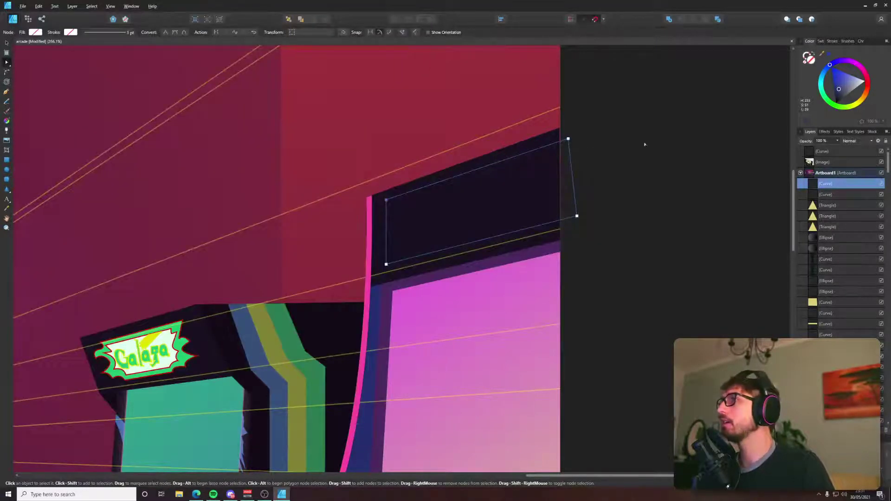
{"action": "left_click", "coordinate": [830, 64]}
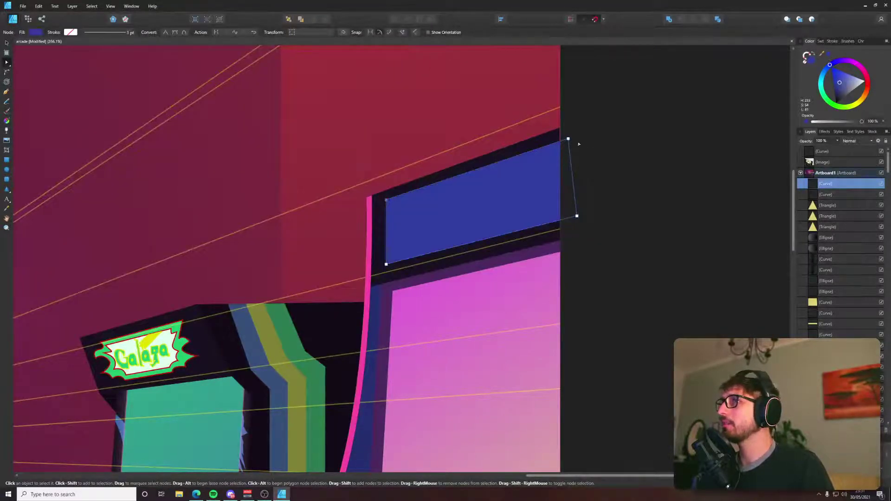
{"action": "double_click", "coordinate": [826, 53]}
{"action": "left_click_drag", "start_coordinate": [464, 164], "coordinate": [629, 161]}
{"action": "key", "text": "alt+Tab"}
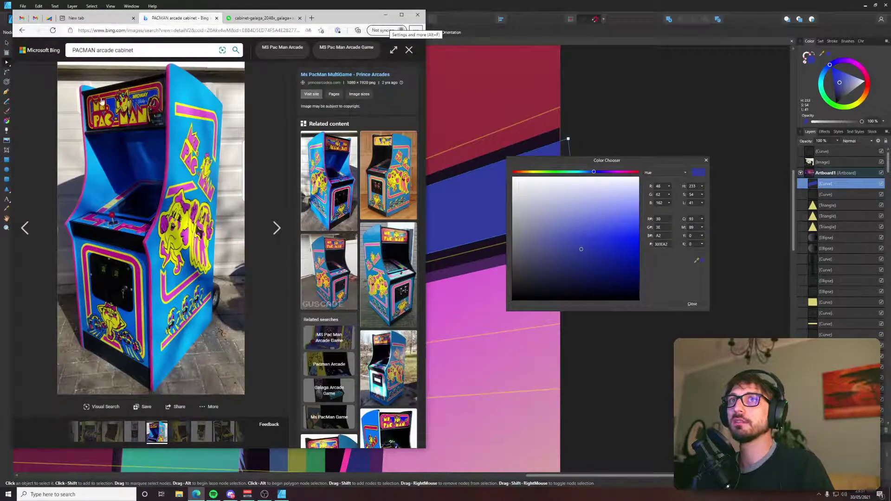
{"action": "key", "text": "alt+Tab"}
{"action": "key", "text": "v"}
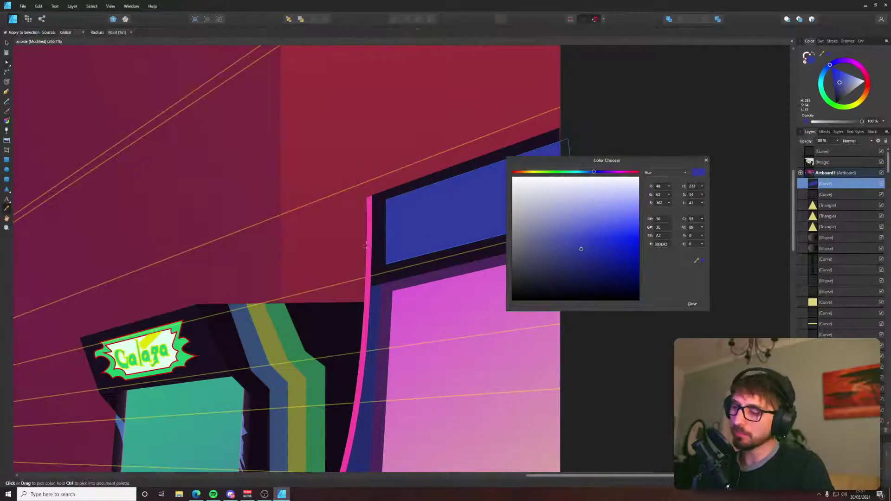
{"action": "left_click", "coordinate": [662, 244]}
{"action": "type", "text": "F84AA2"}
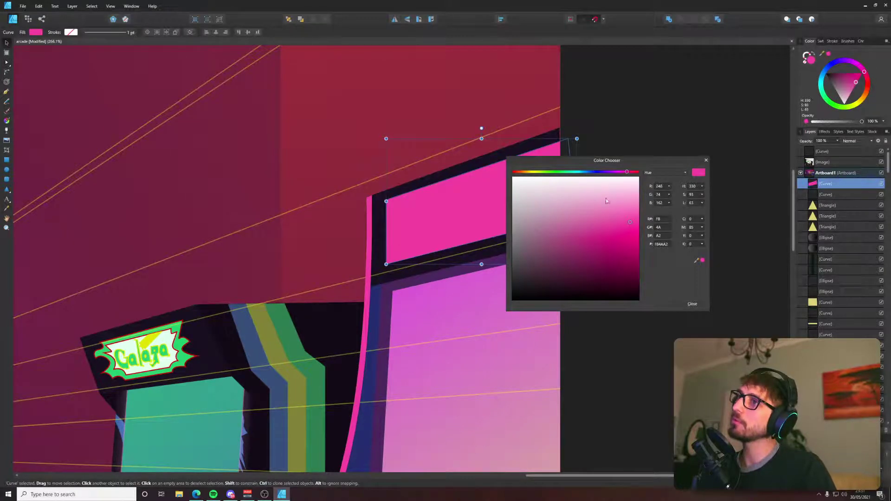
{"action": "left_click", "coordinate": [692, 304]}
Swap the marquee panel's pink fill to its stroke, leaving the shape as an unfilled pink outline.
{"action": "key", "text": "alt+Tab"}
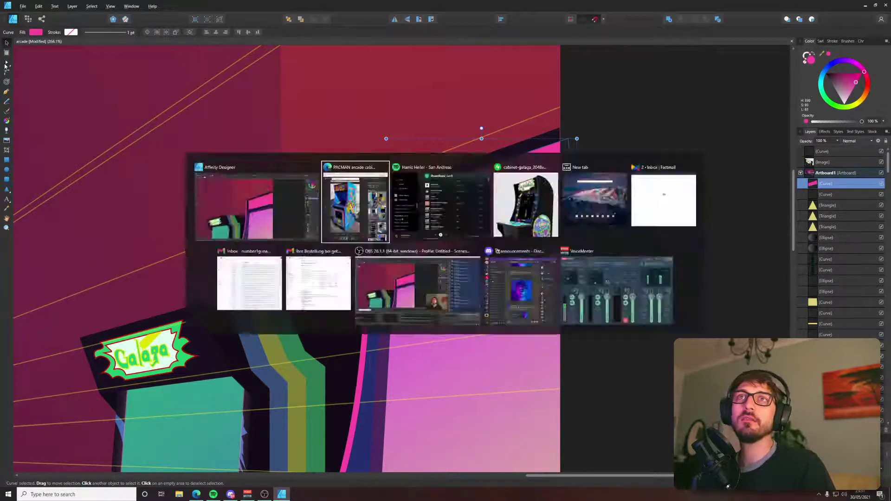
{"action": "key", "text": "alt+Tab"}
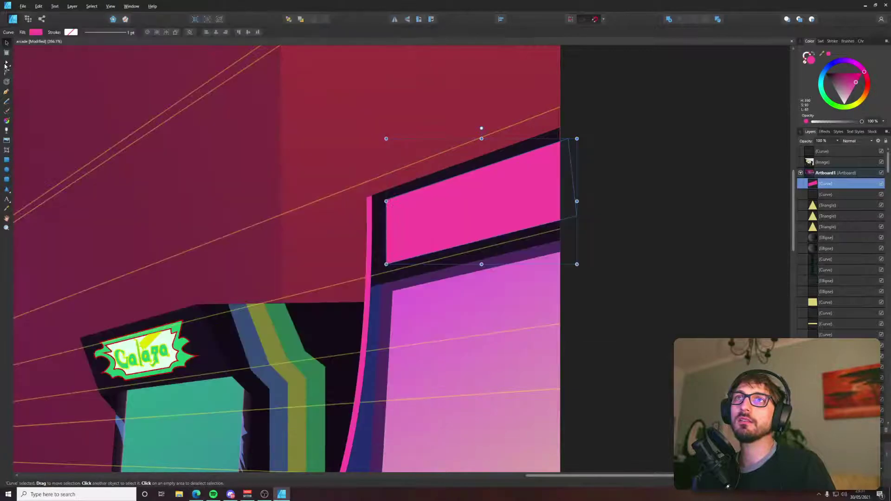
{"action": "left_click", "coordinate": [814, 55]}
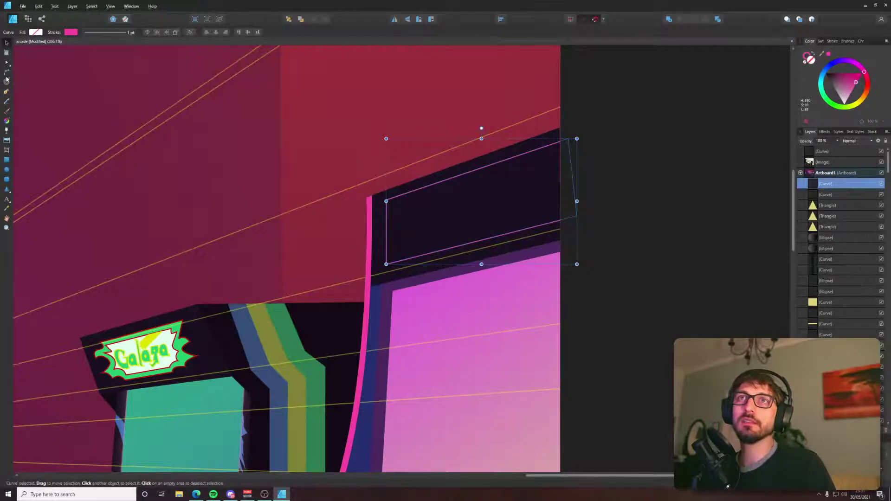
Round all four corners of the marquee outline with the Corner tool, using radii of about 17 to 21 pt.
{"action": "left_click", "coordinate": [7, 63]}
{"action": "left_click", "coordinate": [7, 73]}
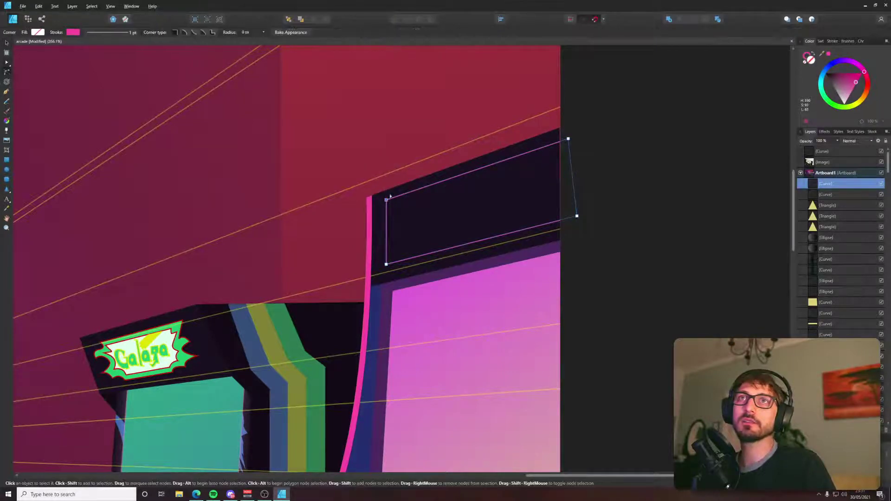
{"action": "left_click_drag", "start_coordinate": [386, 200], "coordinate": [396, 208]}
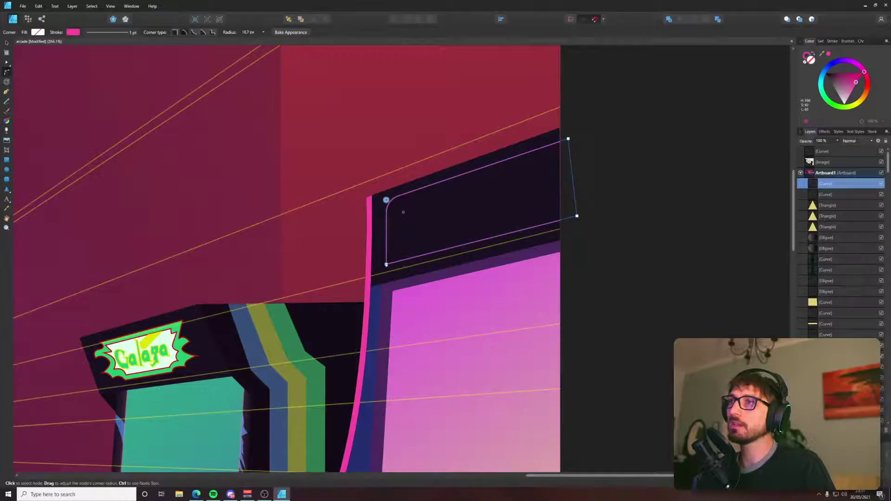
{"action": "left_click_drag", "start_coordinate": [387, 265], "coordinate": [396, 254]}
{"action": "left_click", "coordinate": [577, 215]}
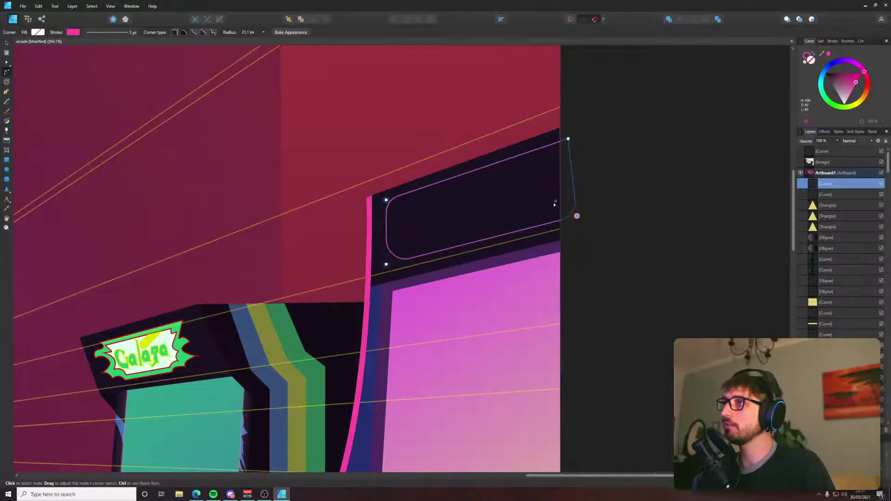
{"action": "left_click_drag", "start_coordinate": [568, 139], "coordinate": [564, 147]}
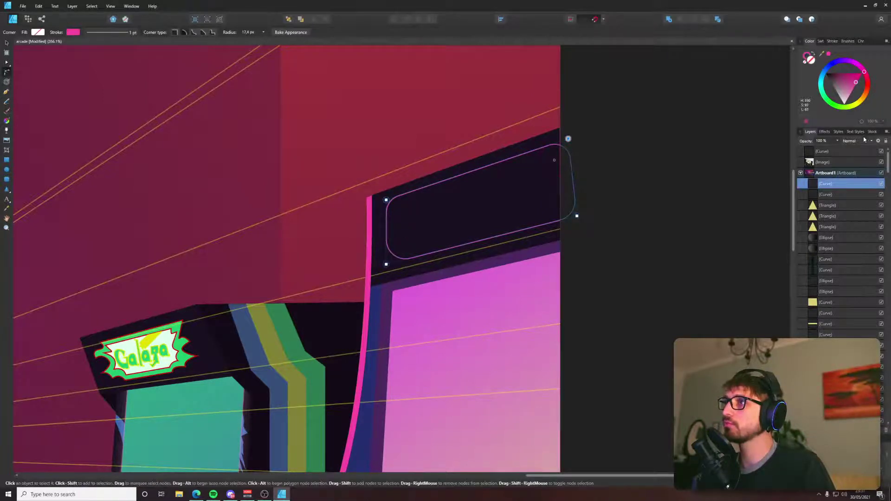
Thicken the marquee's pink outline to 5.6 pt and compare it with the marquee border on the reference photo.
{"action": "left_click", "coordinate": [825, 132]}
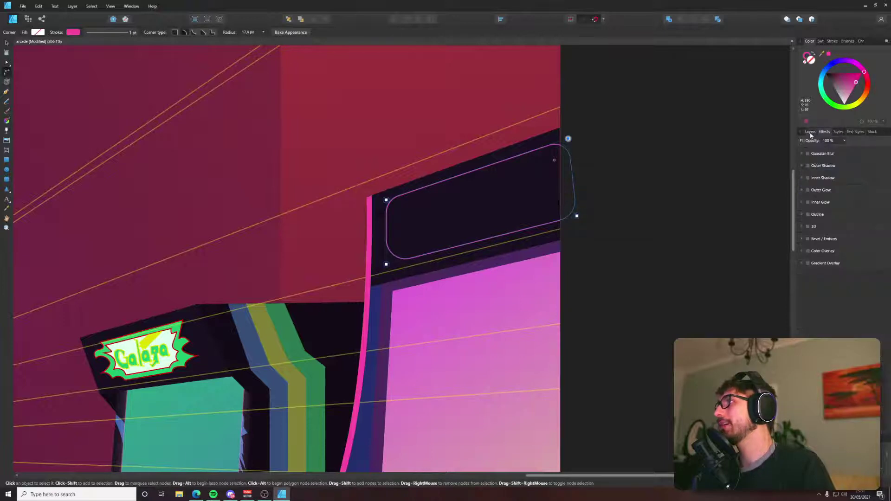
{"action": "left_click", "coordinate": [810, 132]}
{"action": "left_click_drag", "start_coordinate": [827, 63], "coordinate": [832, 63]}
{"action": "left_click", "coordinate": [810, 41]}
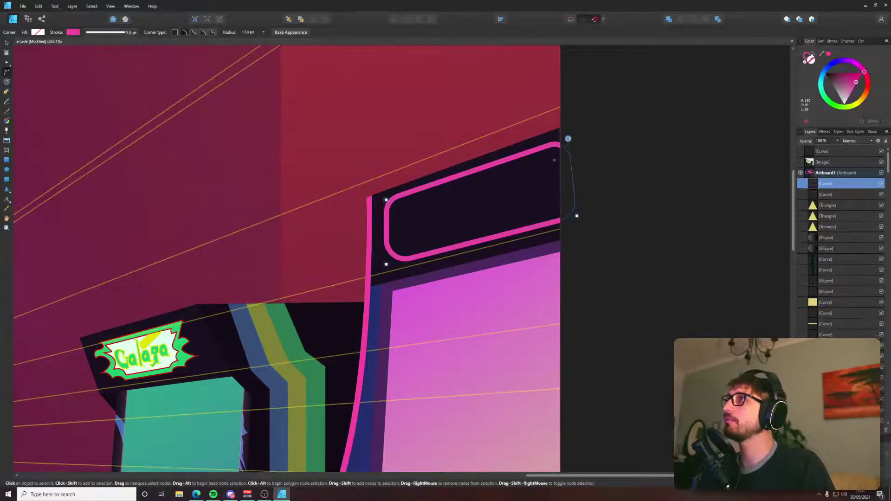
{"action": "key", "text": "alt+Tab"}
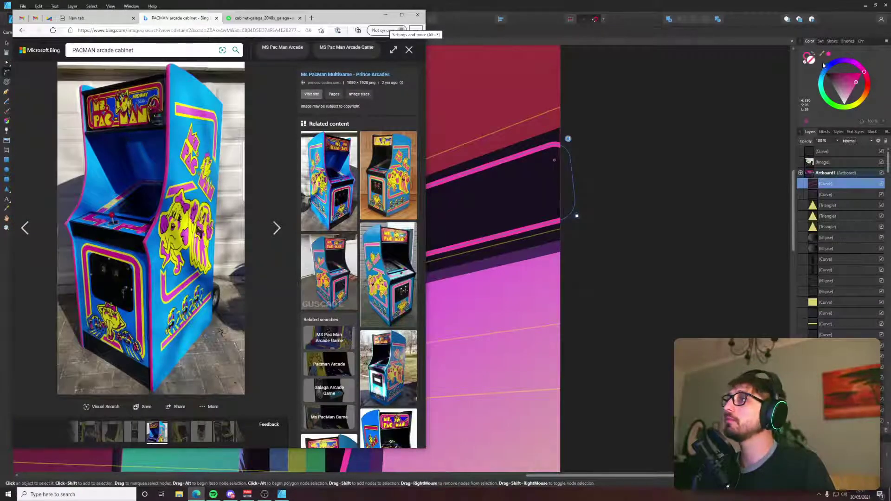
{"action": "key", "text": "alt+Tab"}
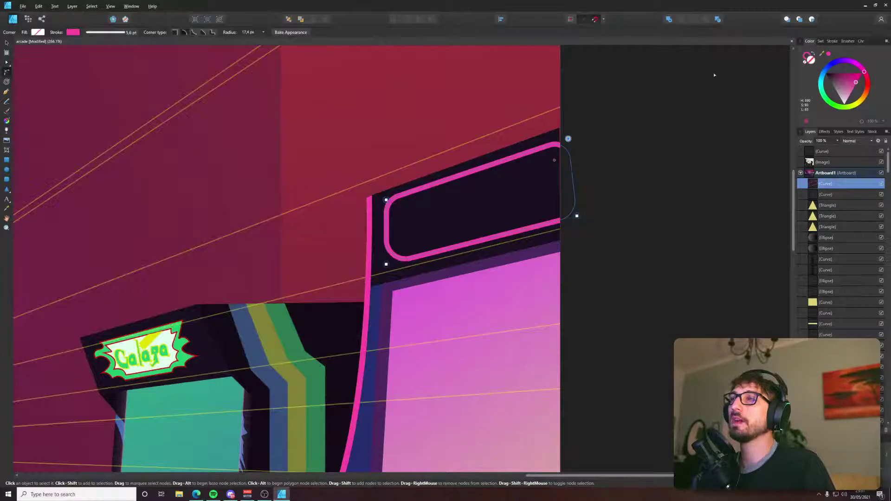
Convert the rounded marquee outline to curves and expand its pink stroke into a filled border shape.
{"action": "left_click", "coordinate": [72, 6]}
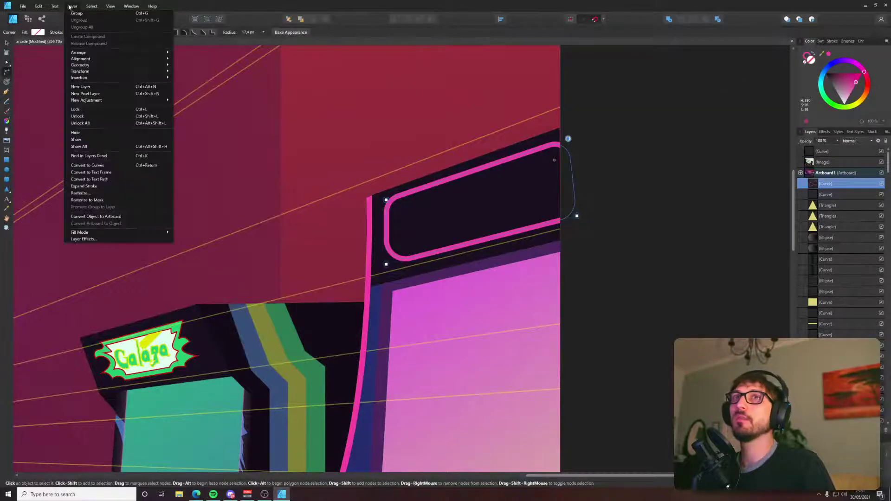
{"action": "left_click", "coordinate": [91, 168]}
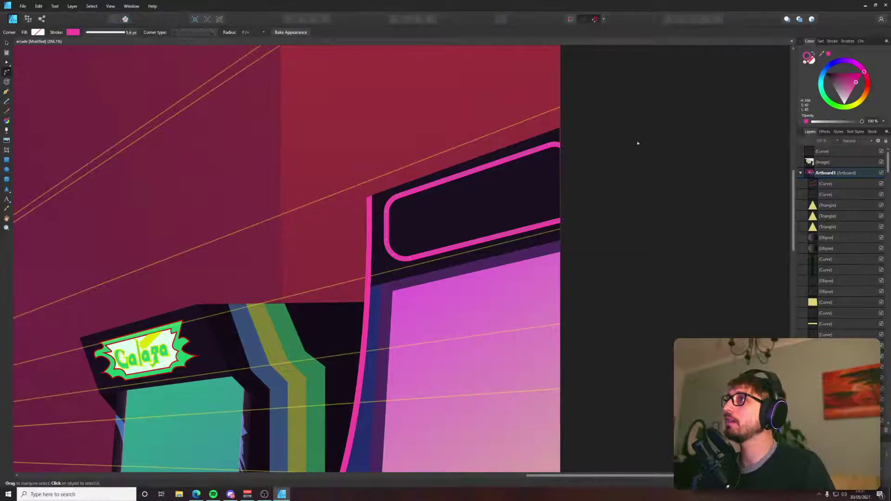
{"action": "key", "text": "v"}
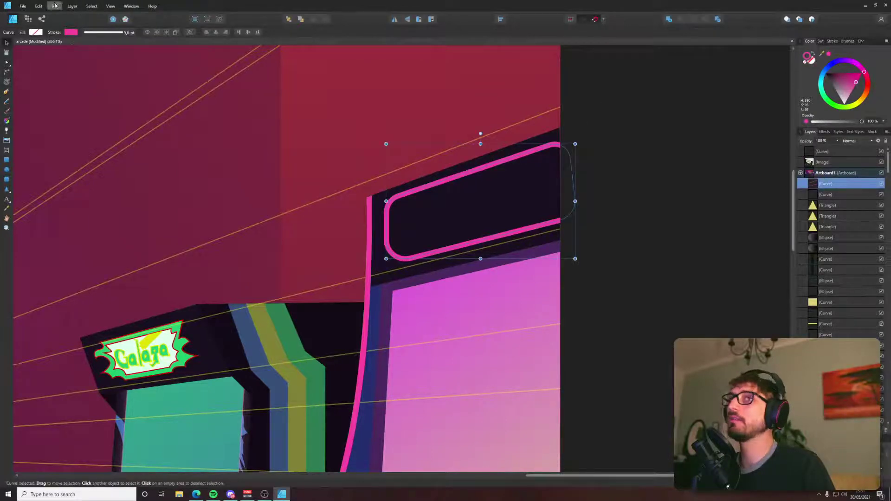
{"action": "left_click", "coordinate": [72, 6]}
{"action": "left_click", "coordinate": [97, 189]}
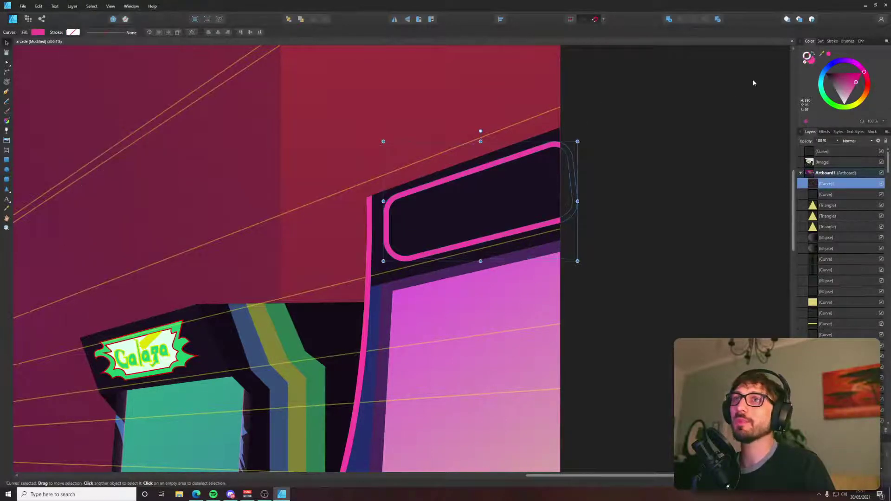
Give the pink marquee border a bright yellow stroke, 2.1 pt wide and aligned to the outside.
{"action": "left_click", "coordinate": [857, 107]}
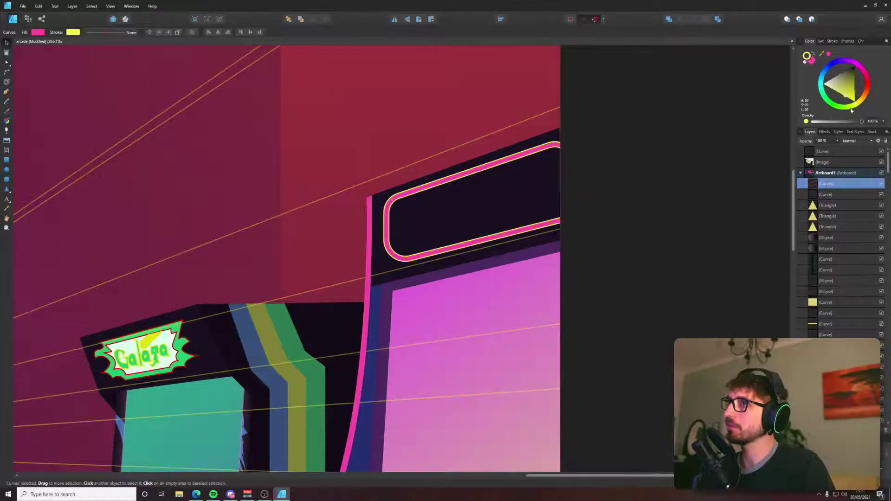
{"action": "left_click", "coordinate": [682, 88]}
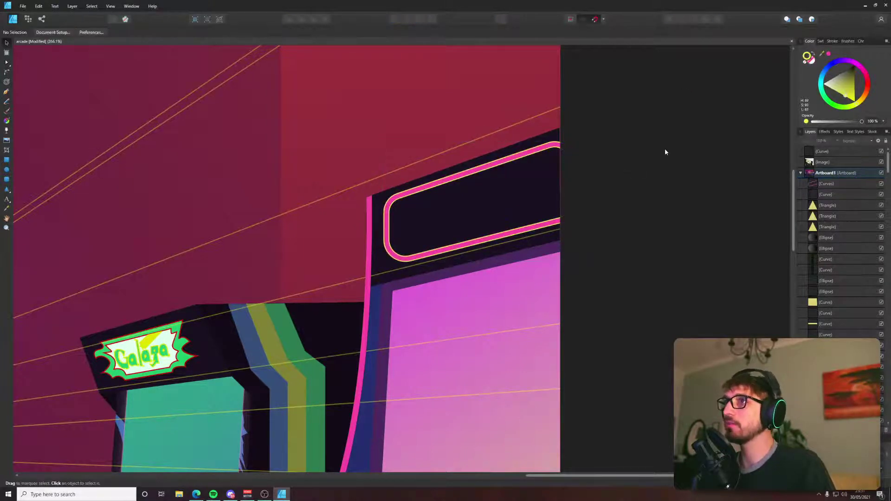
{"action": "left_click", "coordinate": [832, 41]}
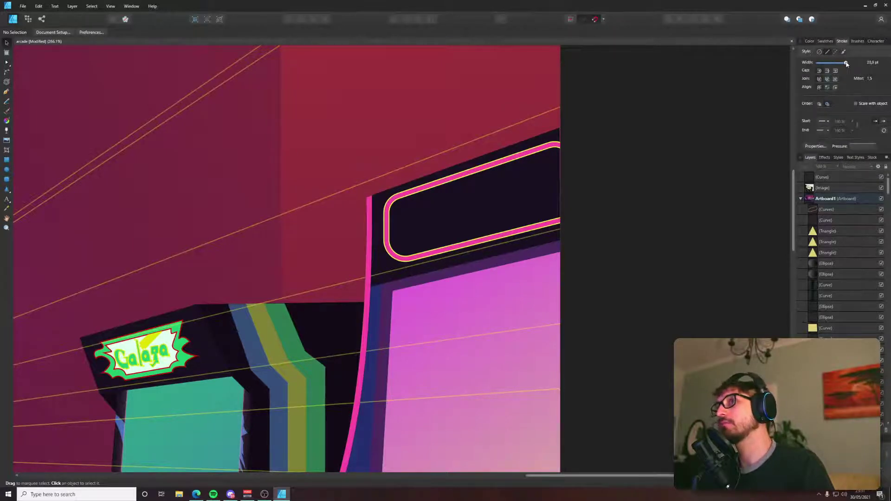
{"action": "left_click", "coordinate": [543, 167]}
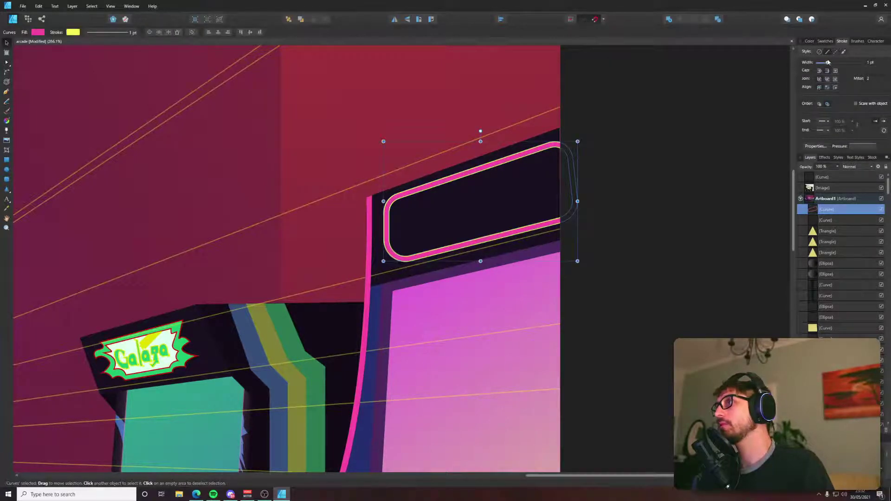
{"action": "left_click_drag", "start_coordinate": [828, 62], "coordinate": [829, 63]}
{"action": "left_click", "coordinate": [828, 88]}
{"action": "left_click", "coordinate": [836, 88]}
{"action": "left_click", "coordinate": [625, 106]}
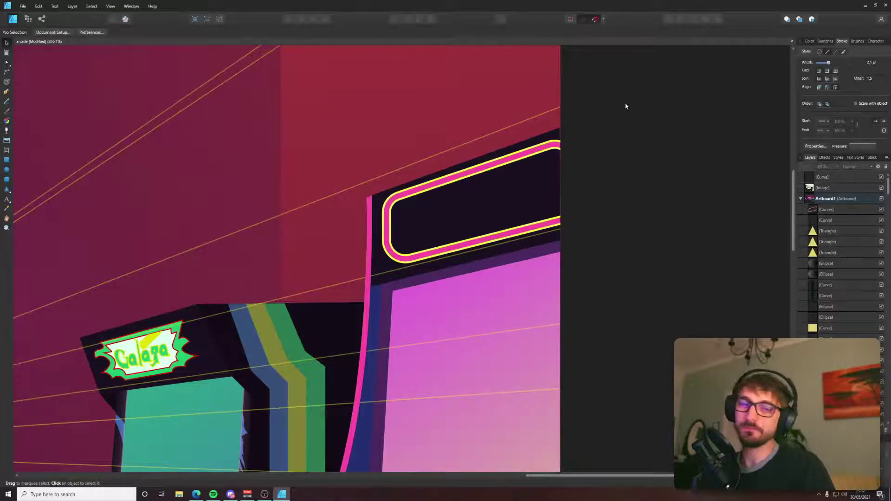
Review the whole arcade scene, save the document and return to the reference photo for the marquee details.
{"action": "scroll", "coordinate": [494, 111], "scroll_direction": "down", "scroll_amount": 5}
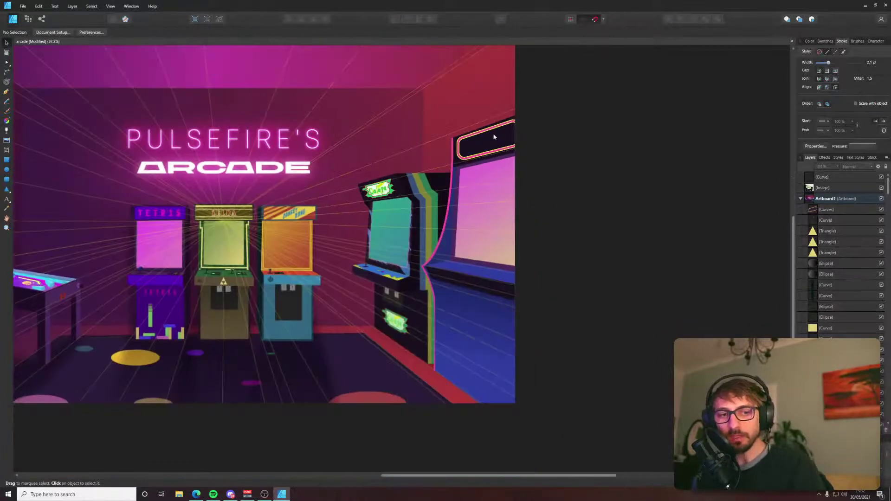
{"action": "key", "text": "ctrl+s"}
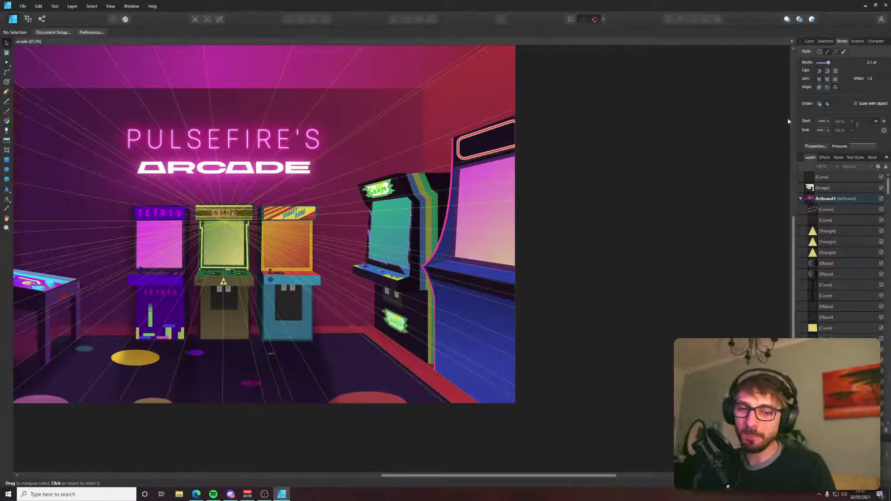
{"action": "key", "text": "alt+Tab"}
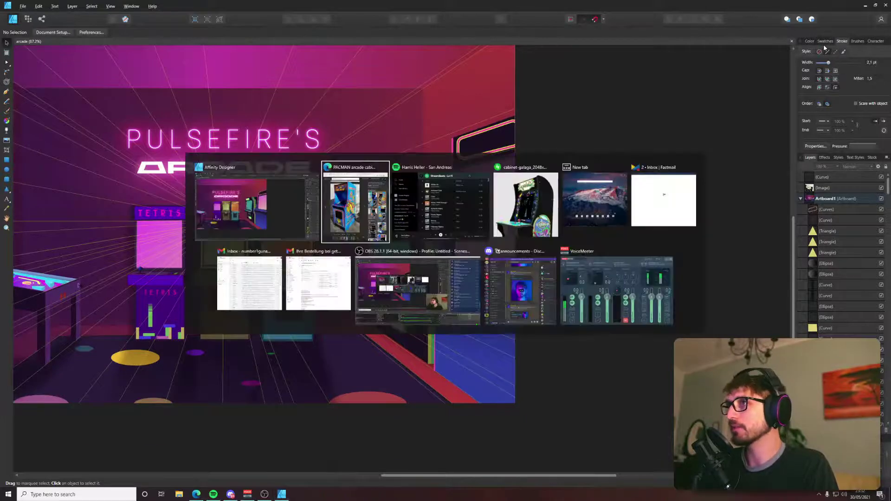
{"action": "key", "text": "alt+Tab"}
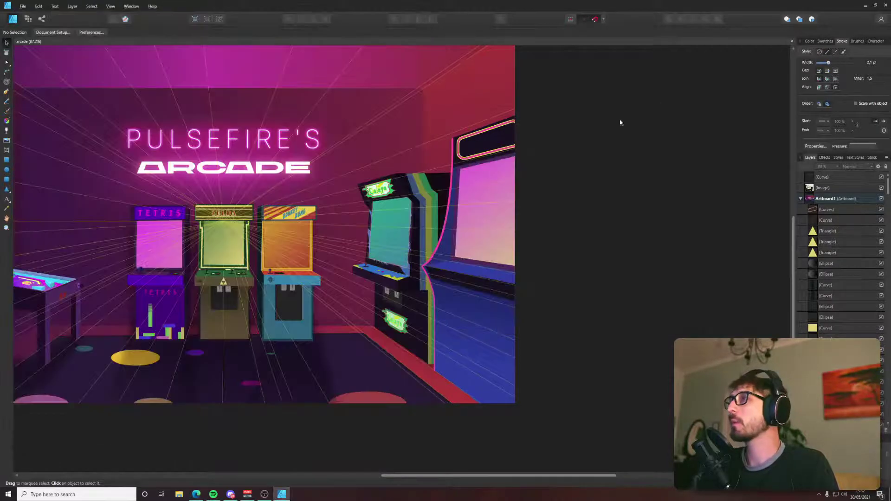
Examine the marquee border's nodes and yellow outline up close and compare the cabinet with the reference photo.
{"action": "scroll", "coordinate": [504, 134], "scroll_direction": "up", "scroll_amount": 3}
{"action": "left_click", "coordinate": [419, 158]}
{"action": "key", "text": "a"}
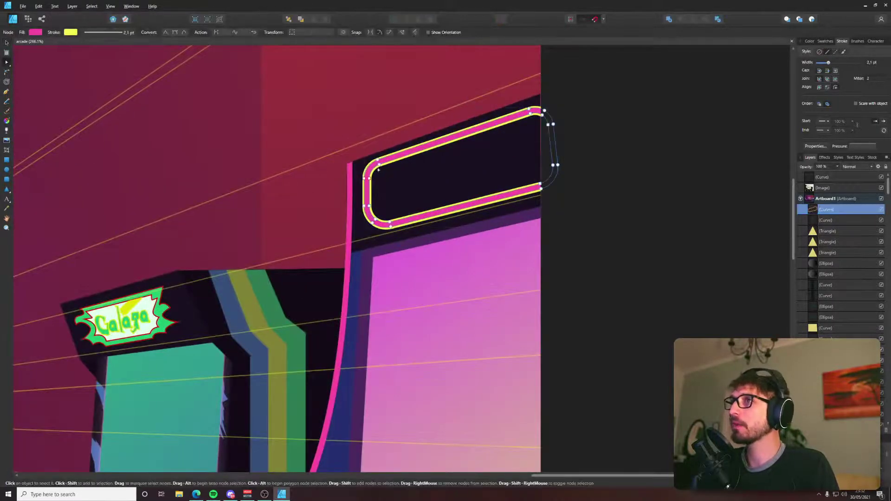
{"action": "scroll", "coordinate": [377, 170], "scroll_direction": "up", "scroll_amount": 3}
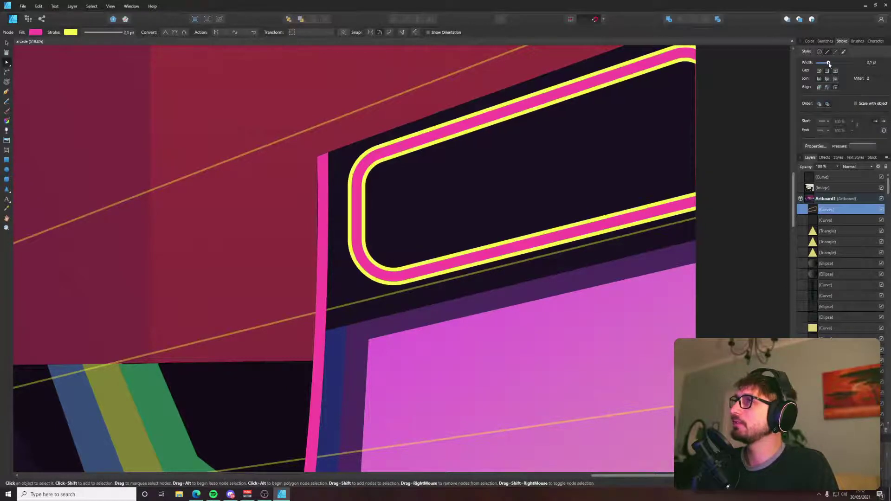
{"action": "left_click", "coordinate": [809, 41]}
{"action": "left_click", "coordinate": [759, 69]}
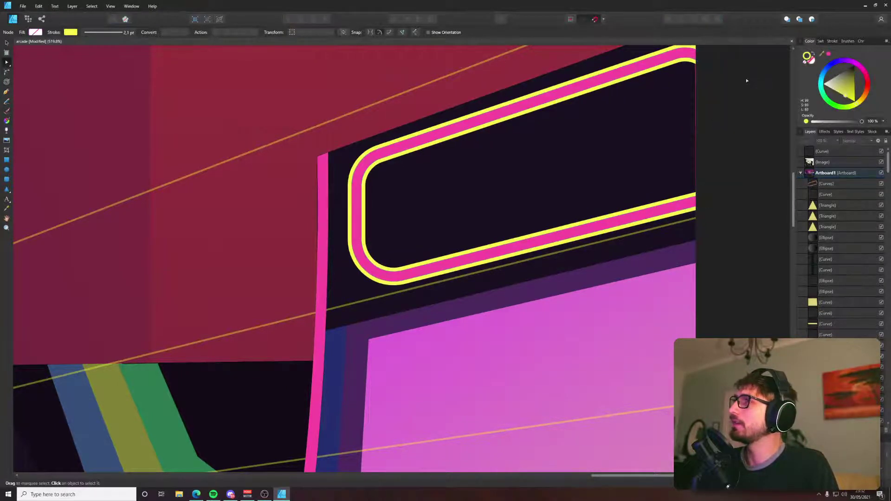
{"action": "scroll", "coordinate": [752, 76], "scroll_direction": "down", "scroll_amount": 5}
{"action": "key", "text": "alt+Tab"}
{"action": "key", "text": "alt+Tab"}
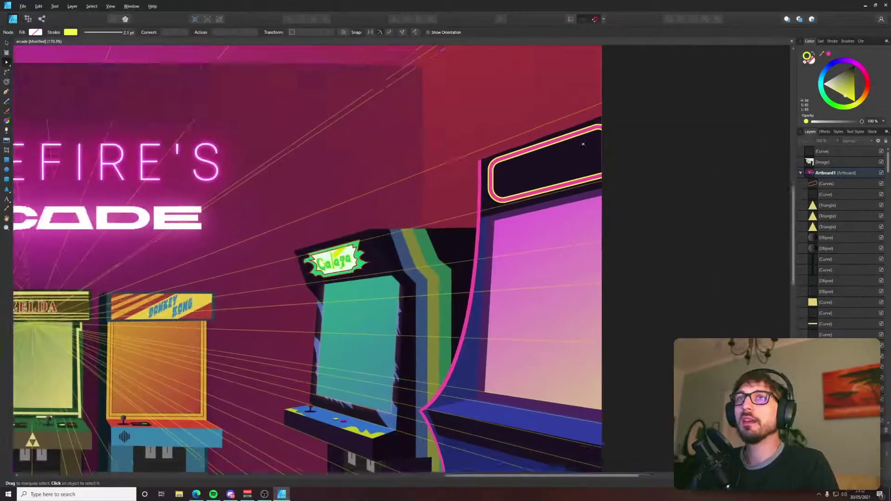
Draw a closed panel shape with the Pen tool along the middle of the marquee's pink border, extending past the artboard edge.
{"action": "scroll", "coordinate": [538, 175], "scroll_direction": "up", "scroll_amount": 4}
{"action": "key", "text": "p"}
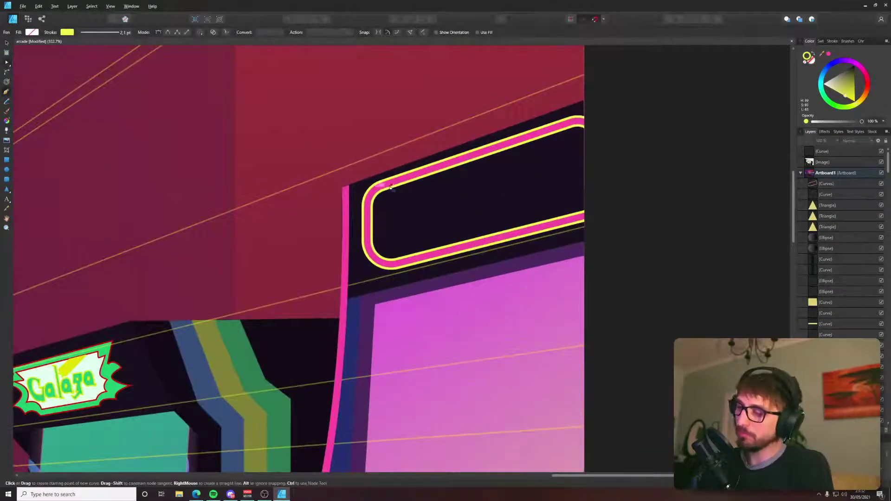
{"action": "left_click", "coordinate": [367, 205]}
{"action": "left_click", "coordinate": [372, 254]}
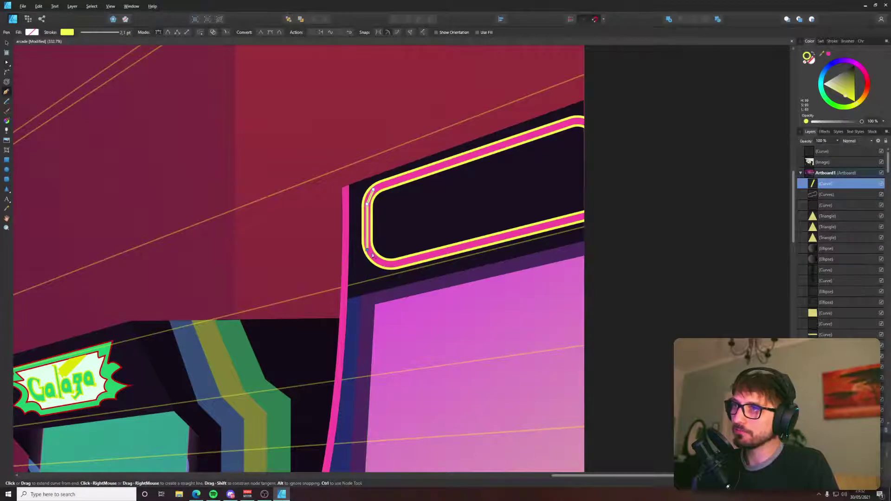
{"action": "left_click", "coordinate": [386, 263]}
{"action": "left_click", "coordinate": [406, 263]}
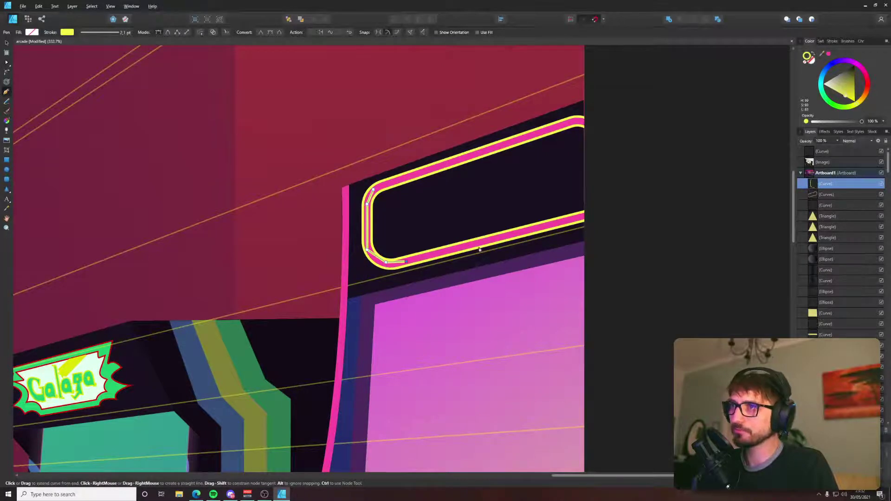
{"action": "left_click", "coordinate": [595, 215]}
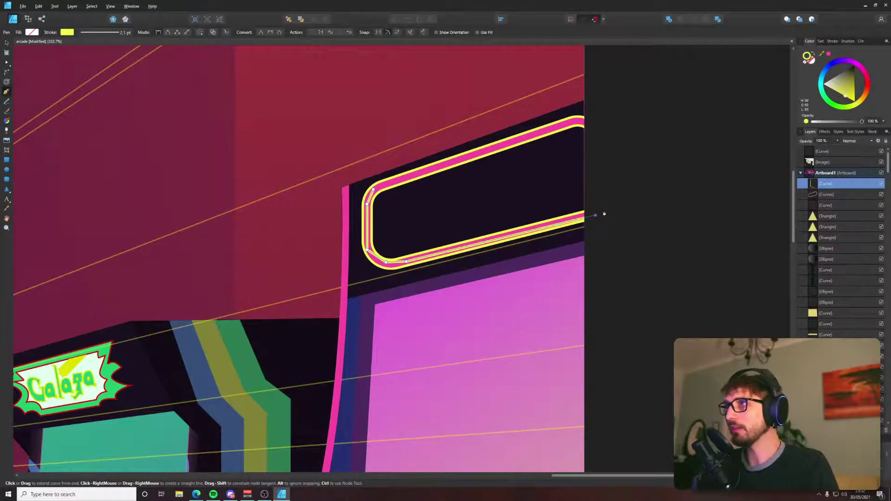
{"action": "left_click", "coordinate": [571, 122]}
{"action": "left_click", "coordinate": [372, 190]}
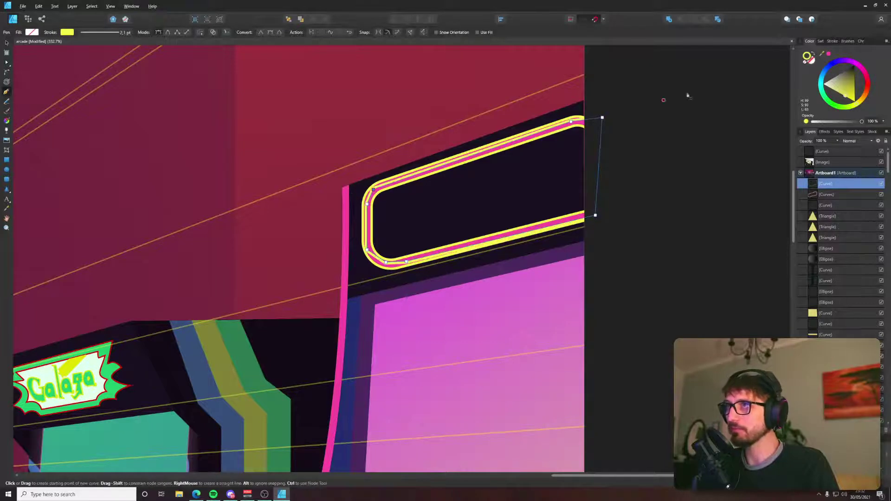
Give the marquee panel shape a bright blue fill with no stroke and place it behind the pink-and-yellow border.
{"action": "left_click", "coordinate": [831, 69]}
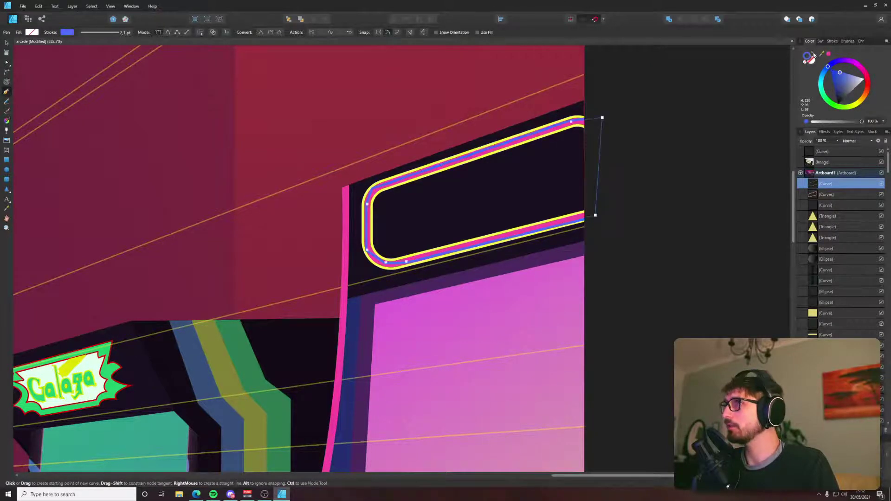
{"action": "left_click", "coordinate": [814, 57]}
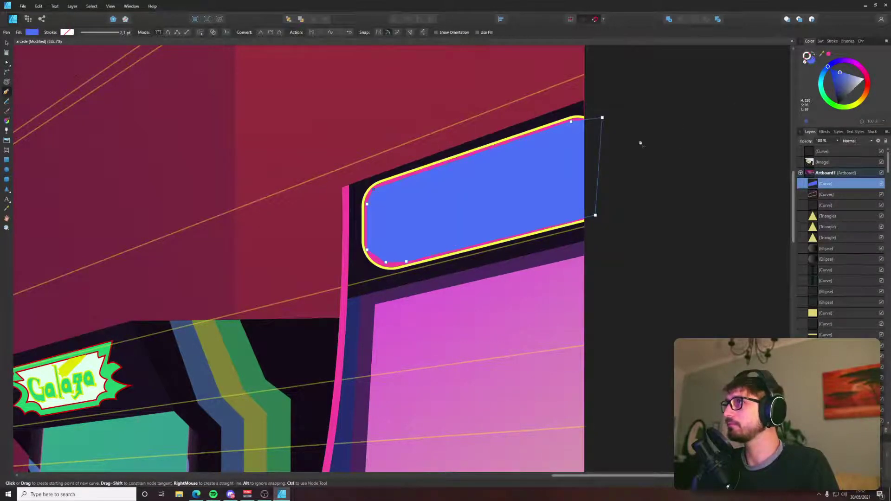
{"action": "key", "text": "v"}
{"action": "key", "text": "ctrl+["}
{"action": "key", "text": "ctrl+]"}
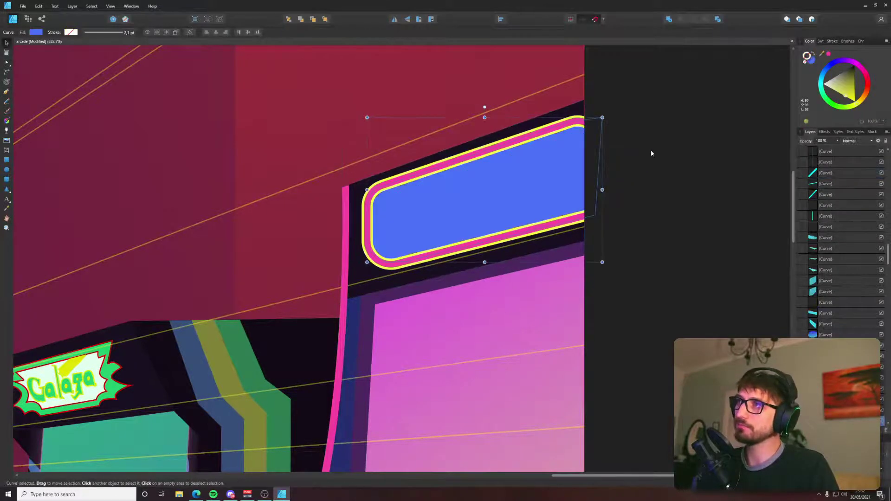
{"action": "left_click", "coordinate": [652, 153]}
{"action": "scroll", "coordinate": [652, 153], "scroll_direction": "down", "scroll_amount": 4}
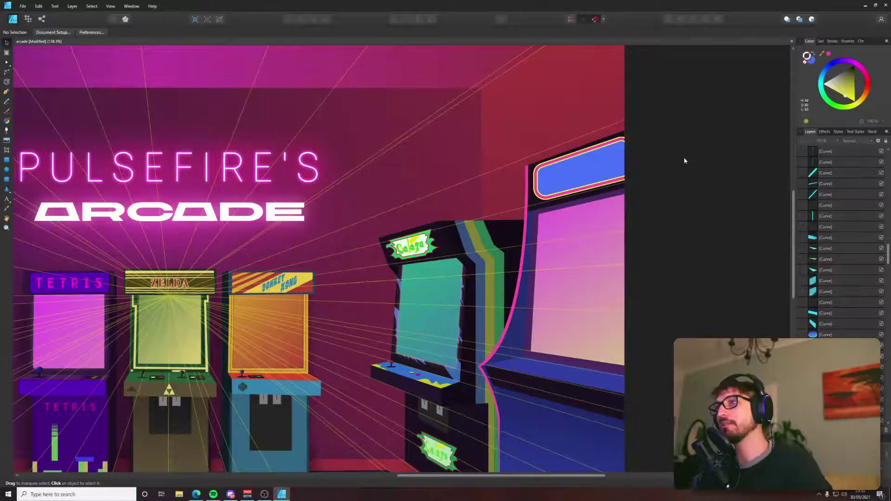
Bring the locked Guides group to the front of the artboard, save the document and hide the guides.
{"action": "left_click_drag", "start_coordinate": [692, 170], "coordinate": [574, 189]}
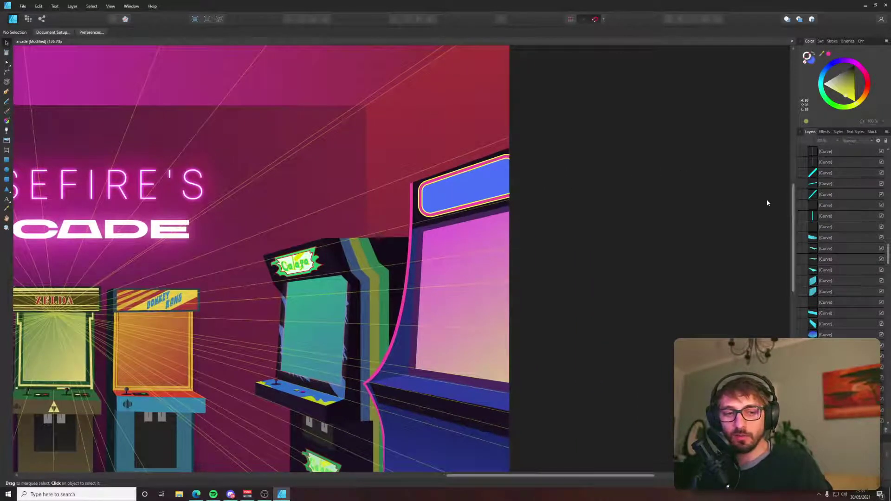
{"action": "scroll", "coordinate": [882, 218], "scroll_direction": "up", "scroll_amount": 10}
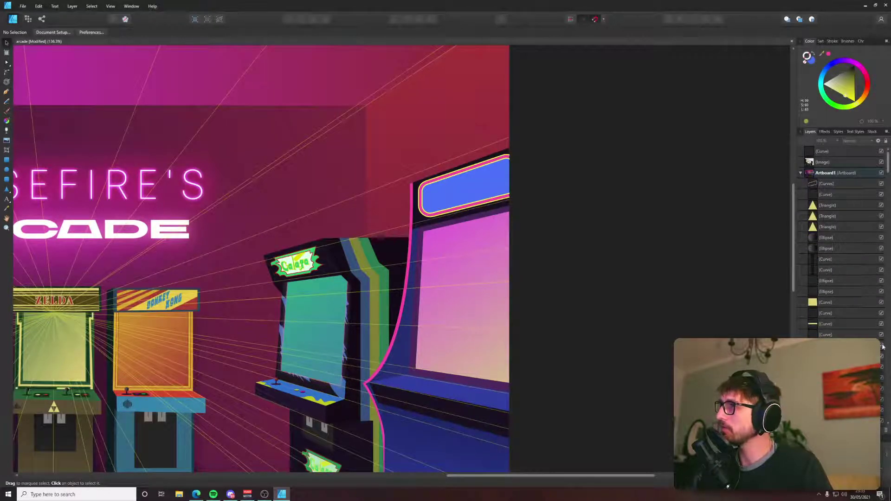
{"action": "left_click", "coordinate": [859, 356]}
{"action": "key", "text": "ctrl+shift+bracketright"}
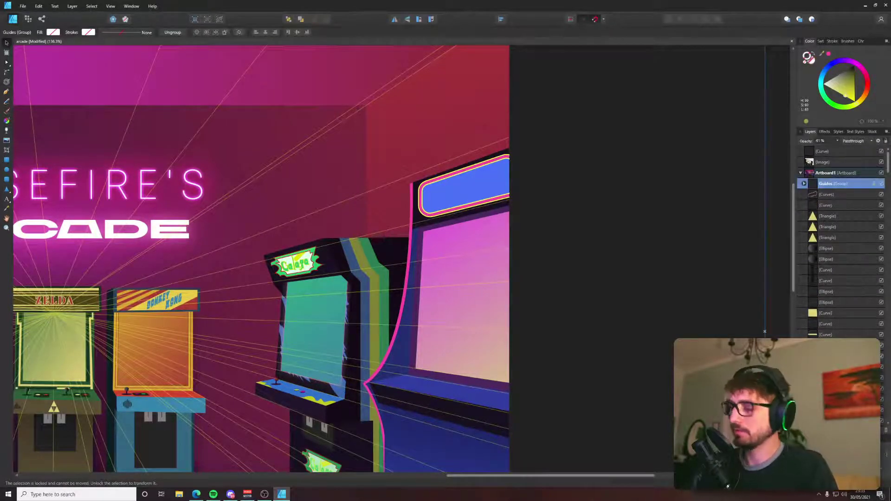
{"action": "key", "text": "ctrl+s"}
{"action": "left_click", "coordinate": [882, 184]}
{"action": "left_click", "coordinate": [584, 217]}
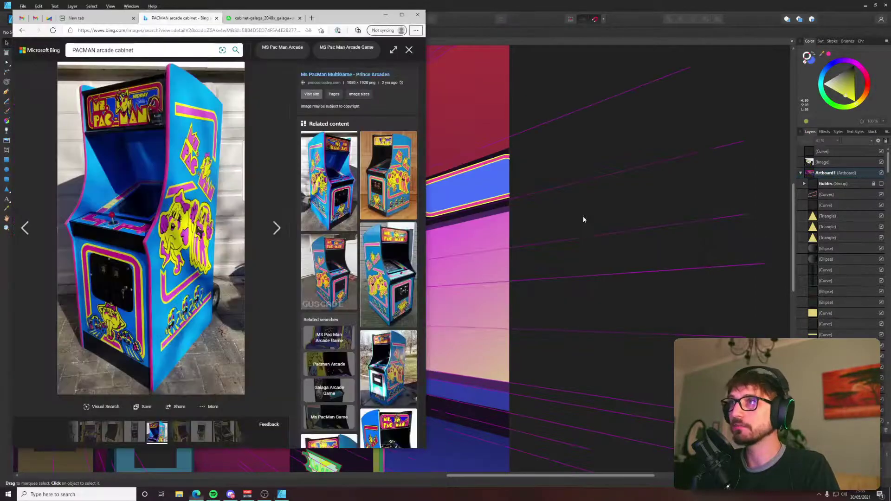
Compare the blue marquee with the Ms. Pac-Man reference photo and study how its title lettering is laid out.
{"action": "key", "text": "alt+Tab"}
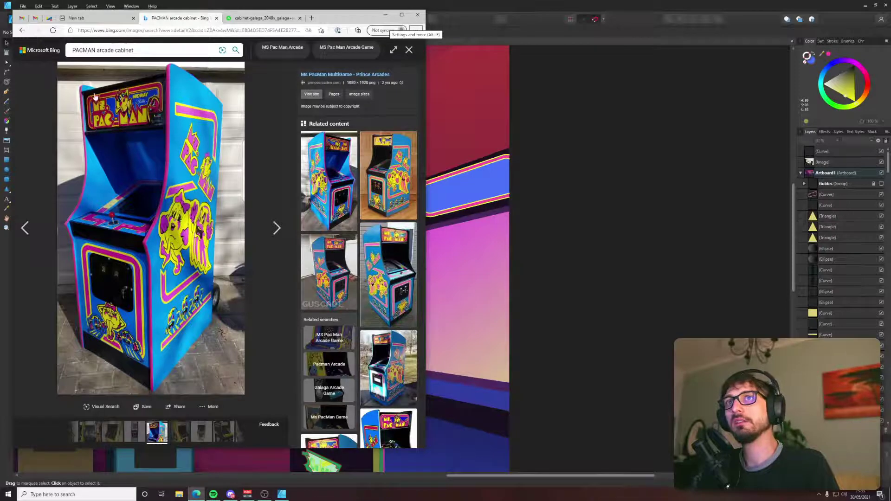
{"action": "key", "text": "alt+Tab"}
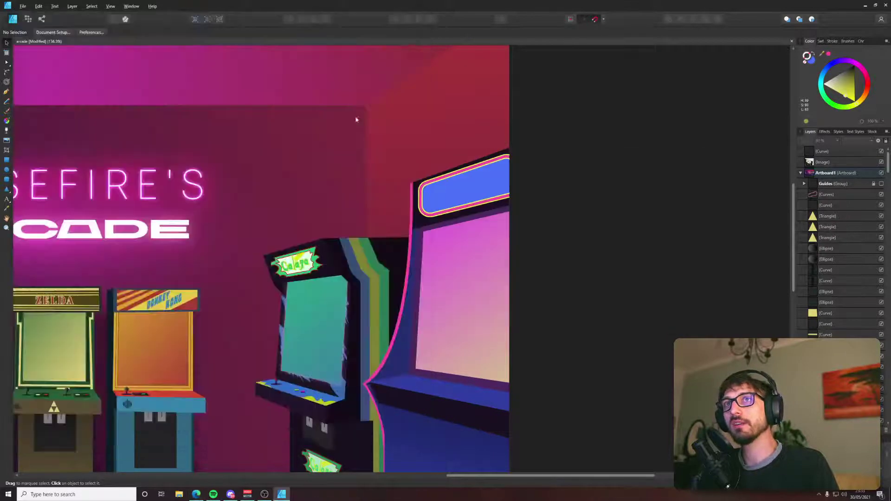
{"action": "scroll", "coordinate": [464, 195], "scroll_direction": "up", "scroll_amount": 5}
{"action": "key", "text": "p"}
{"action": "key", "text": "alt+Tab"}
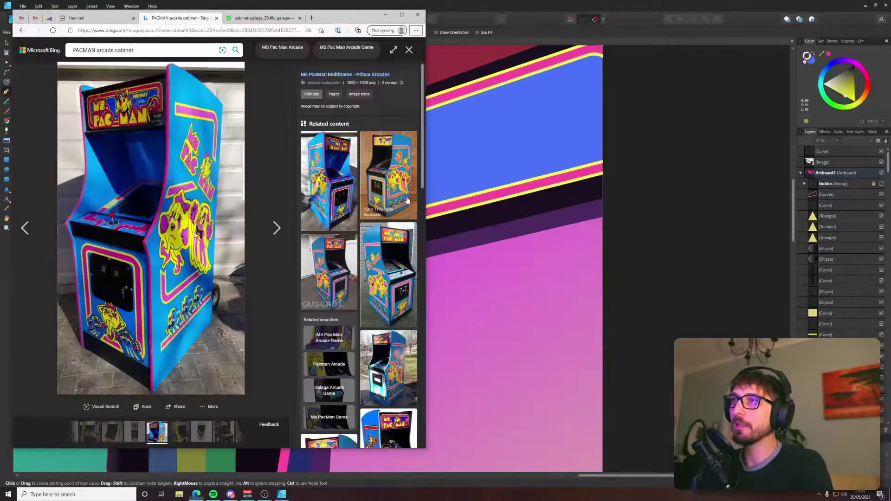
{"action": "key", "text": "alt+Tab"}
{"action": "key", "text": "alt+Tab"}
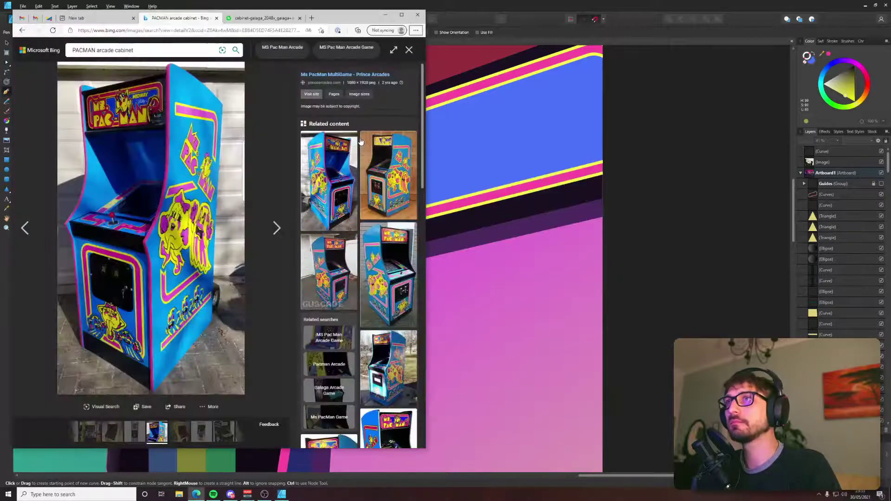
{"action": "key", "text": "alt+Tab"}
Draw a closed, blocky letter M outline with the Pen tool at the marquee's near end, overlapping the upper border.
{"action": "left_click", "coordinate": [359, 134]}
{"action": "left_click_drag", "start_coordinate": [364, 173], "coordinate": [367, 173]}
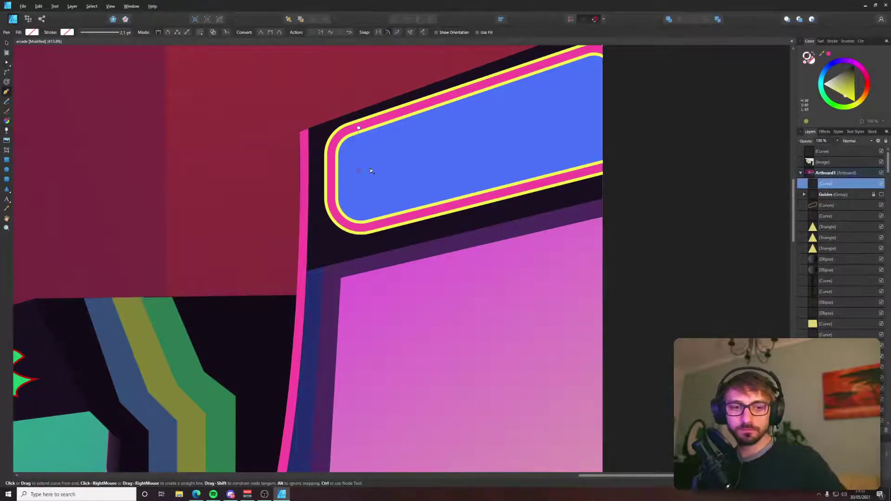
{"action": "scroll", "coordinate": [372, 171], "scroll_direction": "up", "scroll_amount": 3}
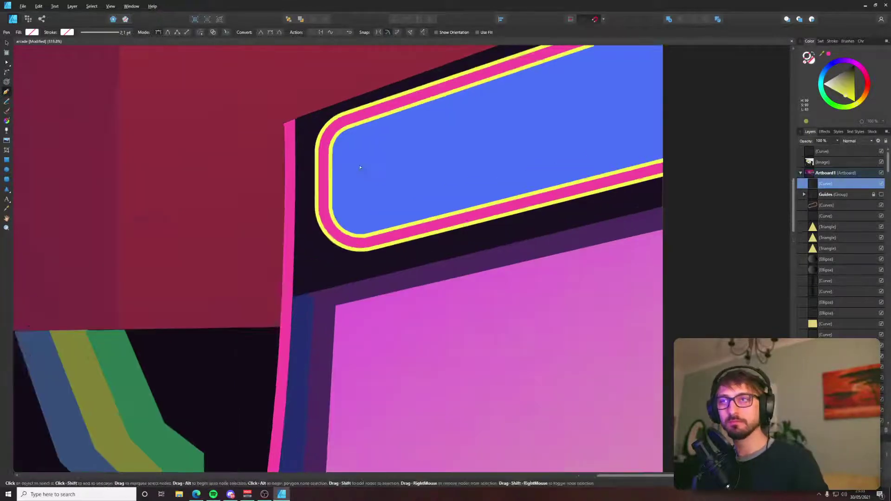
{"action": "key", "text": "a"}
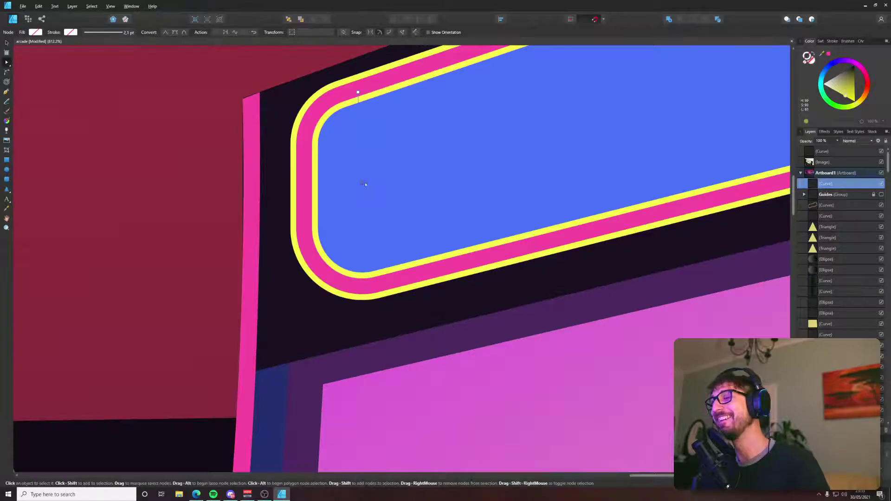
{"action": "key", "text": "p"}
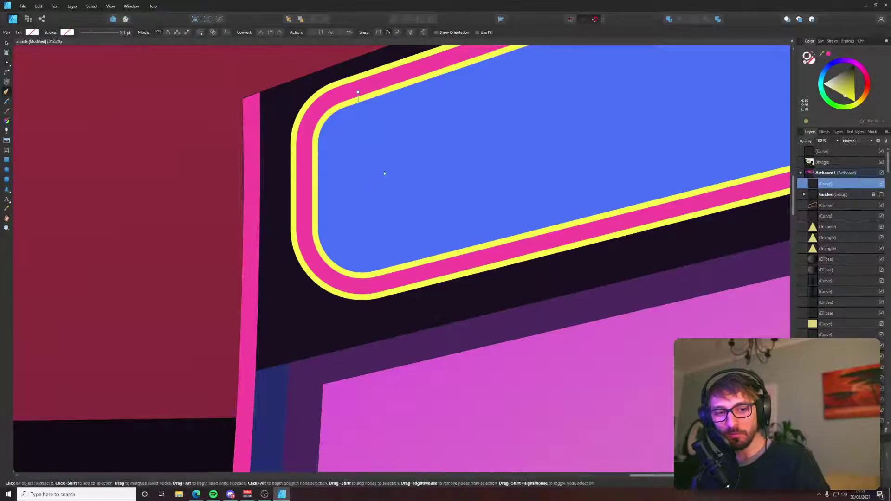
{"action": "scroll", "coordinate": [384, 175], "scroll_direction": "down", "scroll_amount": 4}
{"action": "key", "text": "alt+Tab"}
{"action": "key", "text": "alt+Tab"}
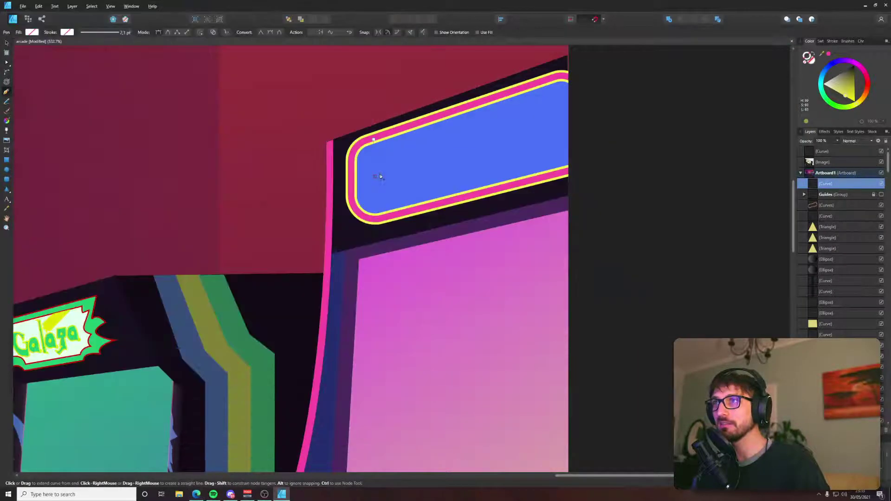
{"action": "scroll", "coordinate": [381, 174], "scroll_direction": "up", "scroll_amount": 3}
{"action": "key", "text": "alt+Tab"}
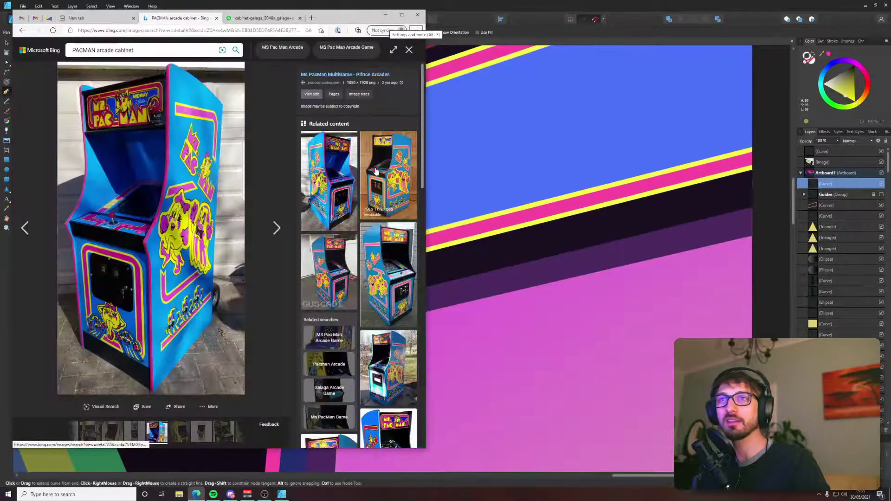
{"action": "key", "text": "alt+Tab"}
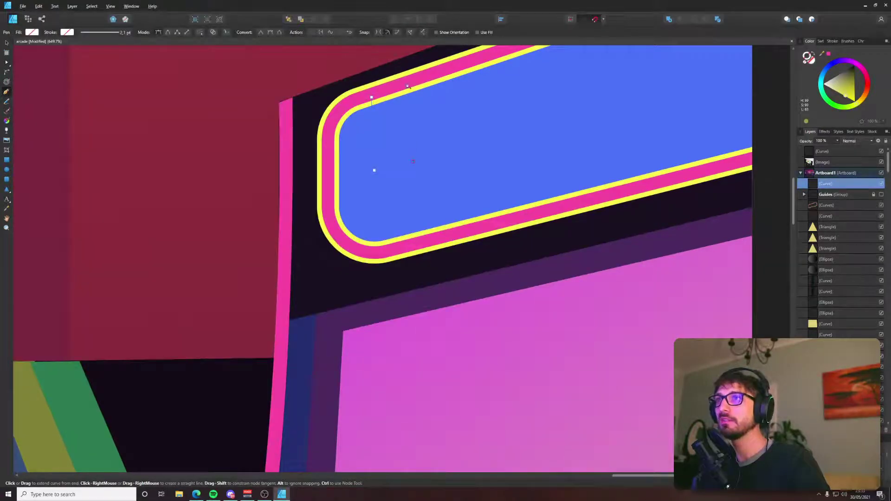
{"action": "left_click", "coordinate": [371, 97]}
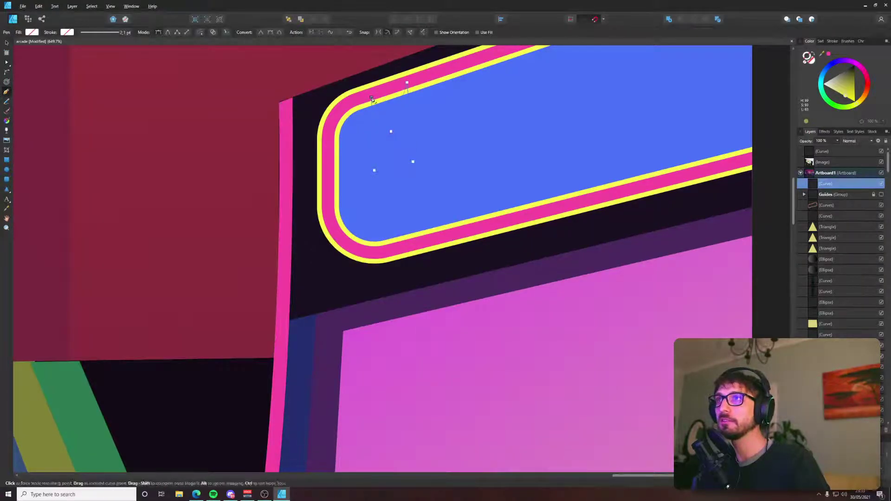
Give the letter M a 2.1 pt pink stroke and a yellow fill sampled from the marquee border, checking the reference photo.
{"action": "left_click", "coordinate": [829, 56]}
{"action": "key", "text": "alt+Tab"}
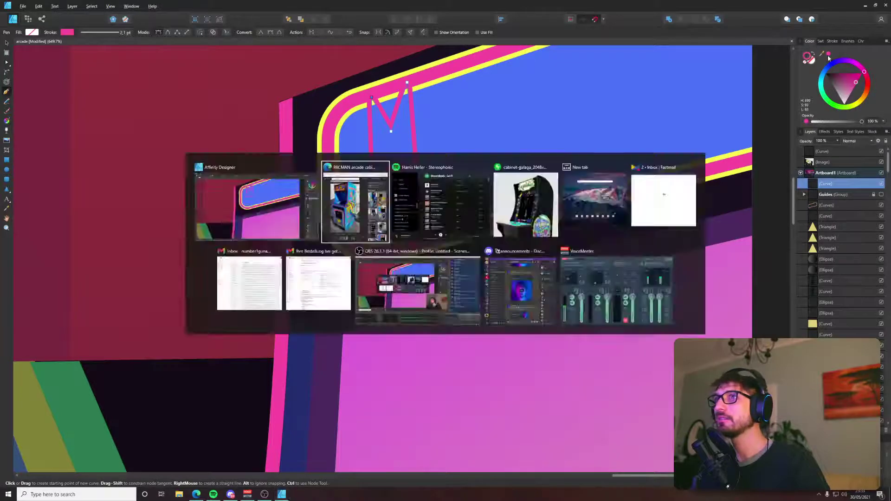
{"action": "key", "text": "alt+Tab"}
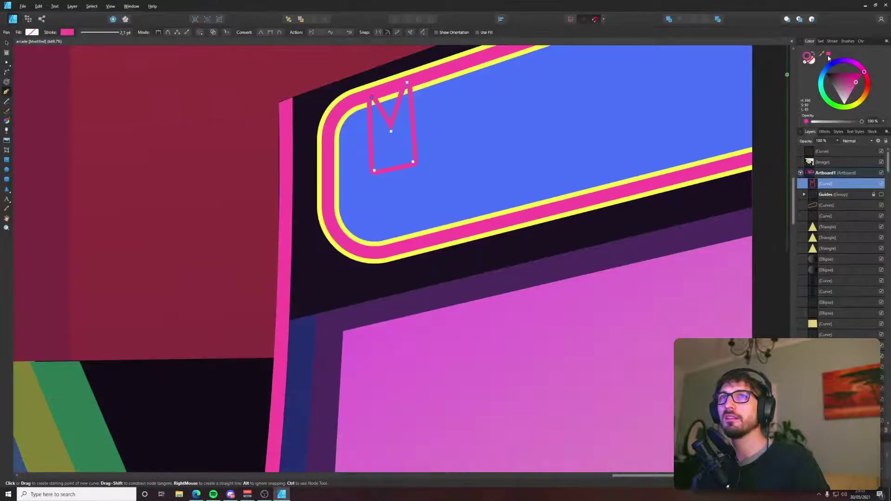
{"action": "left_click_drag", "start_coordinate": [828, 57], "coordinate": [455, 78]}
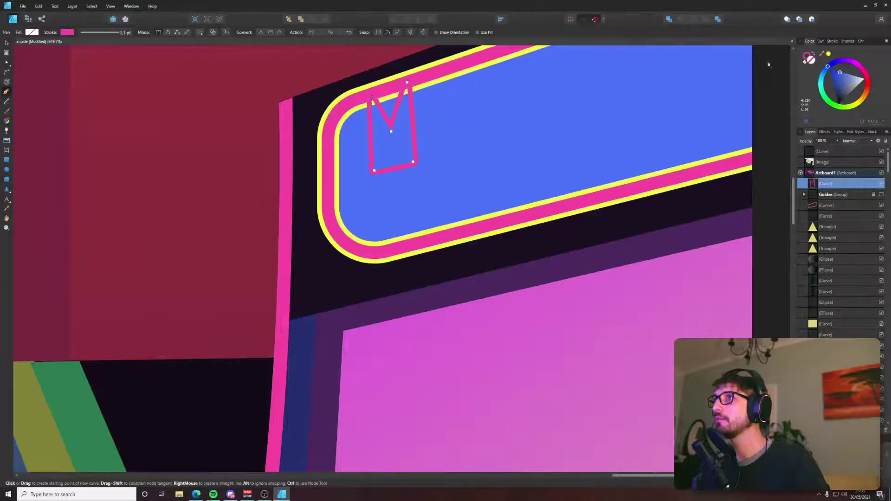
{"action": "left_click", "coordinate": [830, 55]}
{"action": "key", "text": "v"}
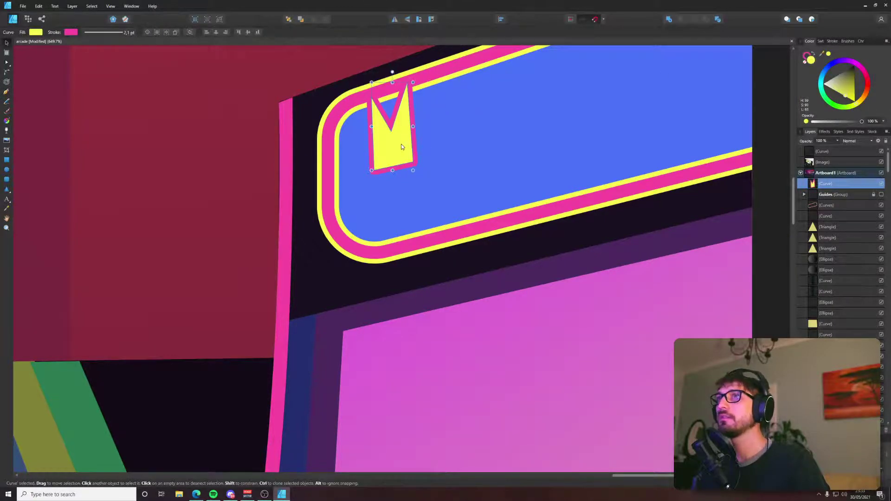
{"action": "key", "text": "alt+Tab"}
{"action": "key", "text": "alt+Tab"}
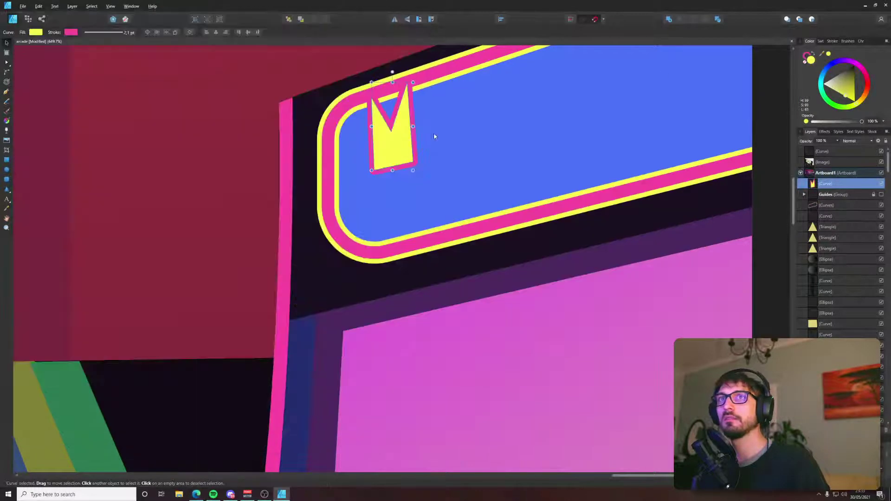
Start an angular letter S outline beside the M with the Pen tool, checking the reference photo and undoing the misplaced last segment.
{"action": "key", "text": "p"}
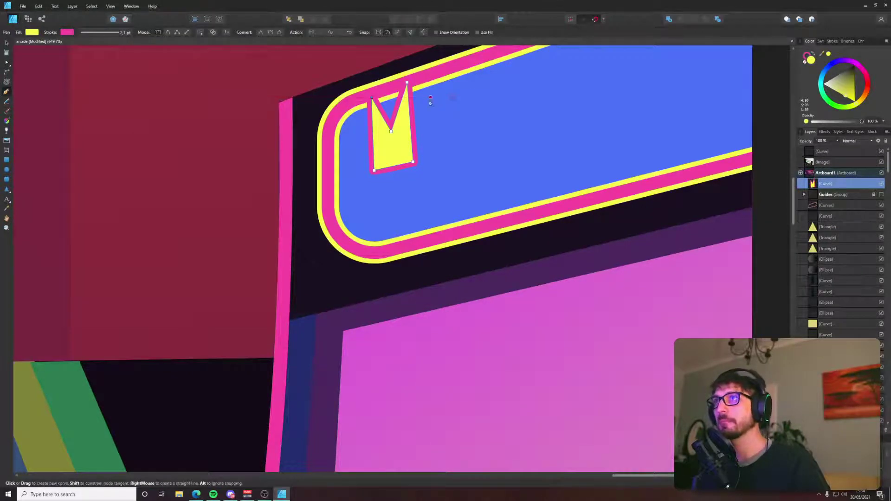
{"action": "left_click", "coordinate": [420, 107]}
{"action": "left_click", "coordinate": [453, 97]}
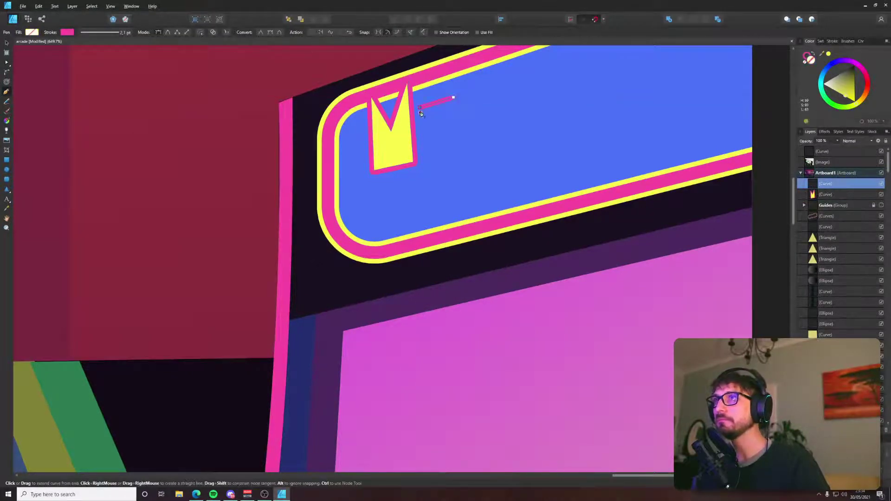
{"action": "left_click_drag", "start_coordinate": [429, 122], "coordinate": [420, 149]}
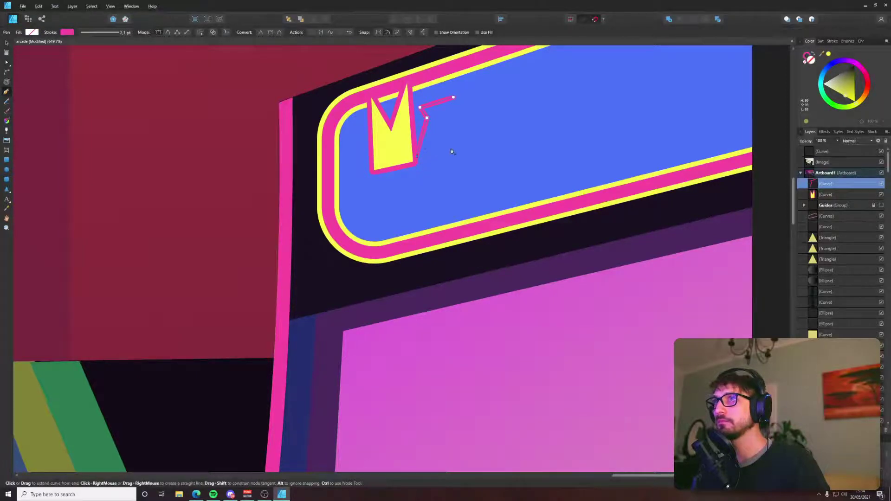
{"action": "key", "text": "alt+Tab"}
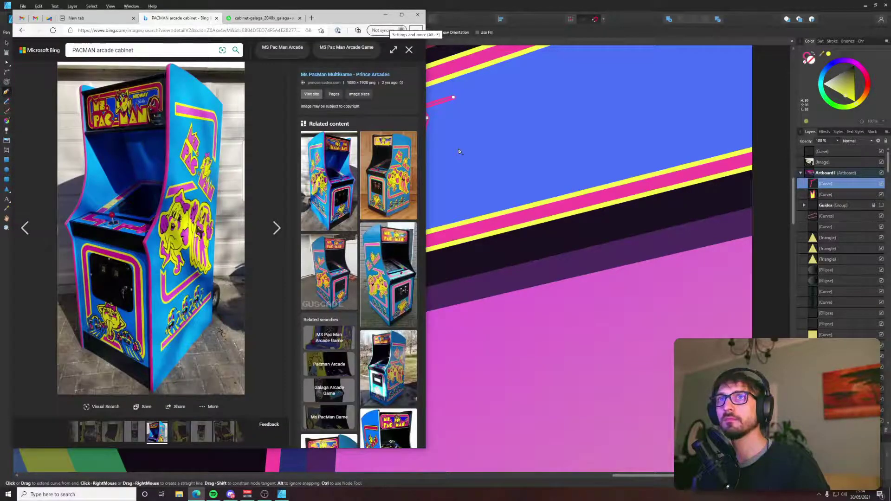
{"action": "key", "text": "alt+Tab"}
{"action": "key", "text": "alt+Tab"}
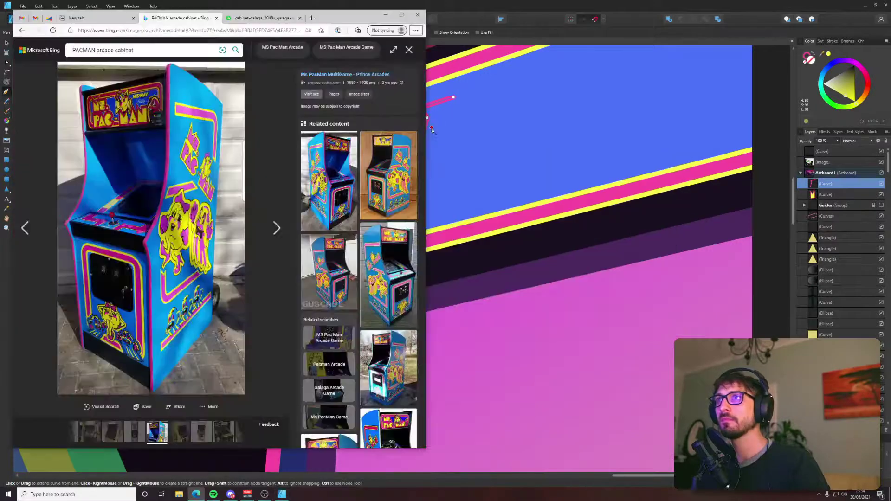
{"action": "key", "text": "alt+Tab"}
{"action": "key", "text": "ctrl+z"}
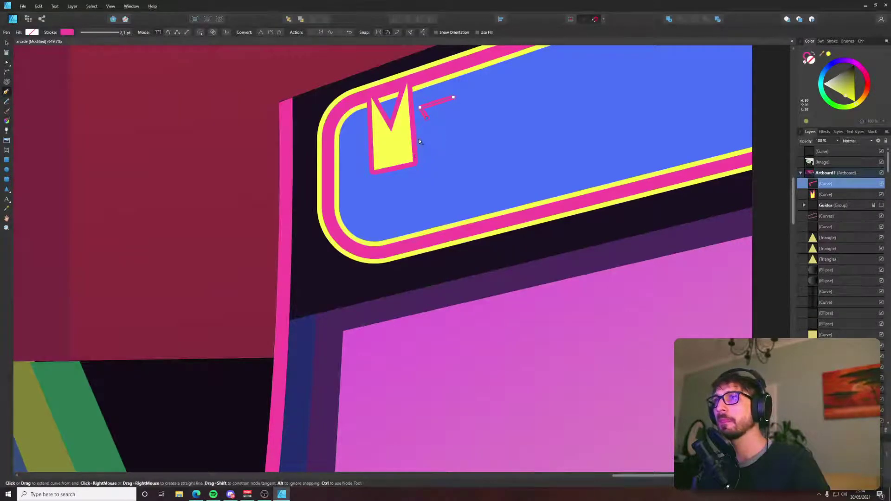
Complete and close the letter S outline, checking the reference photo, and give it the M's yellow fill and pink stroke.
{"action": "left_click", "coordinate": [463, 145]}
{"action": "left_click", "coordinate": [459, 128]}
{"action": "key", "text": "alt+Tab"}
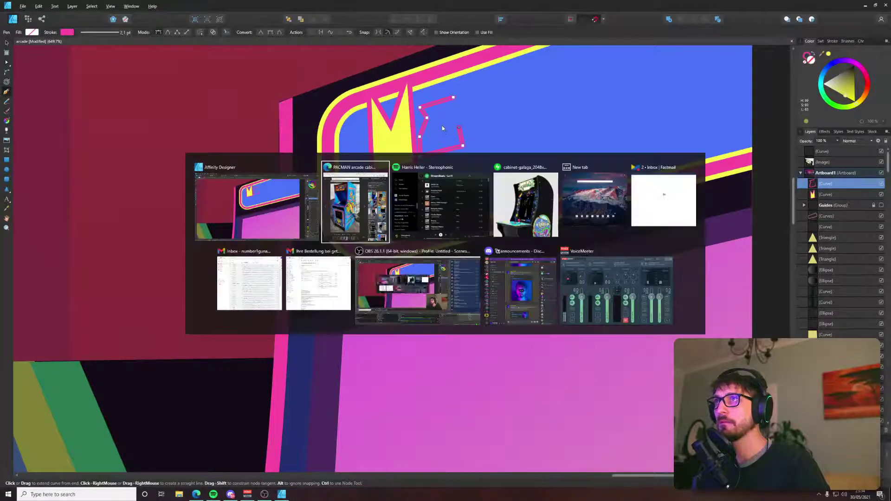
{"action": "key", "text": "alt+Tab"}
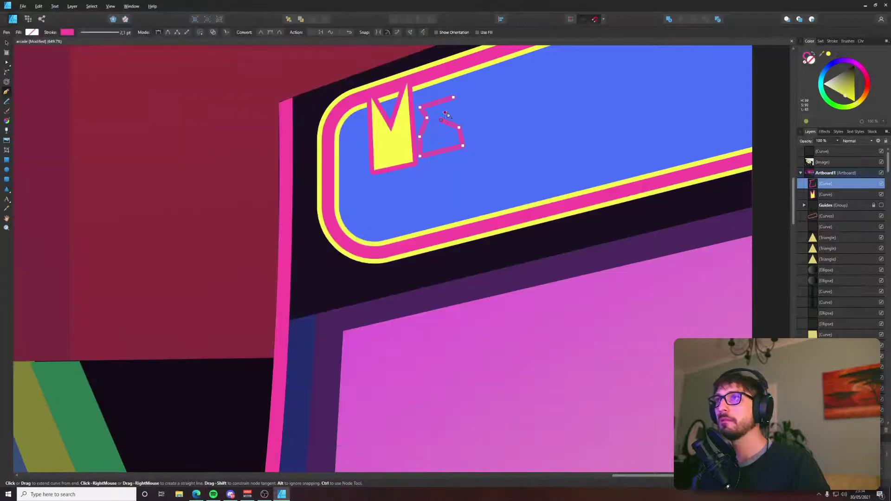
{"action": "left_click", "coordinate": [454, 97]}
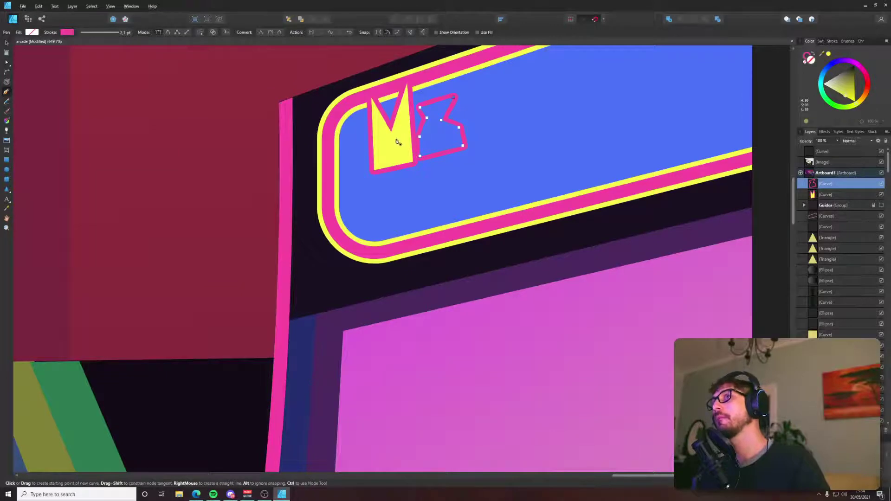
{"action": "key", "text": "ctrl+shift+v"}
{"action": "key", "text": "v"}
Examine the new lettering in the whole arcade scene and compare the marquee with the Ms. Pac-Man reference photo.
{"action": "scroll", "coordinate": [484, 129], "scroll_direction": "down", "scroll_amount": 10}
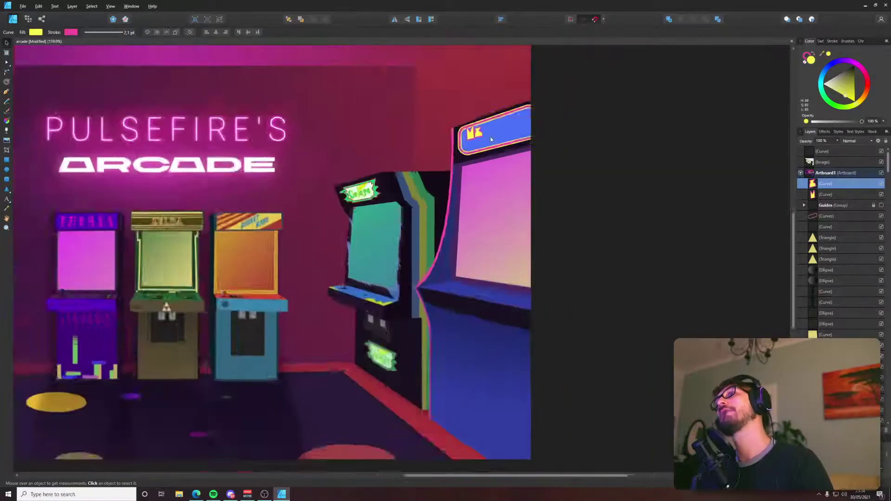
{"action": "left_click", "coordinate": [562, 120]}
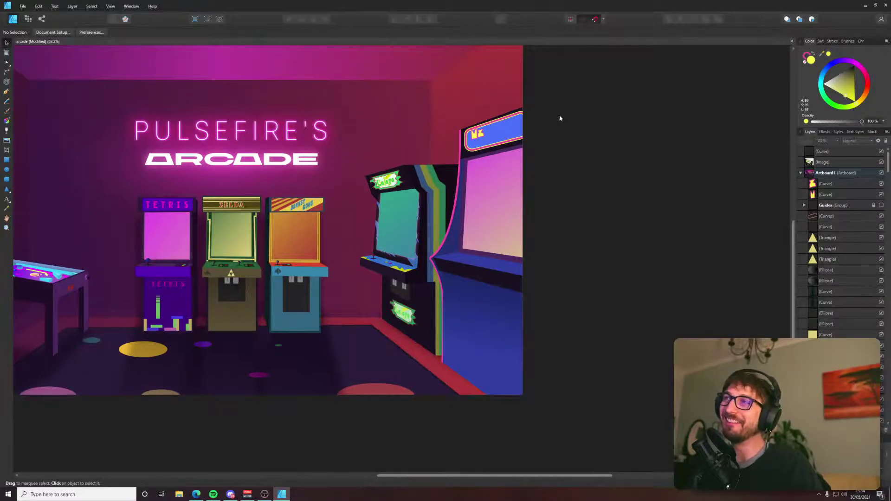
{"action": "scroll", "coordinate": [560, 119], "scroll_direction": "up", "scroll_amount": 5}
{"action": "scroll", "coordinate": [580, 116], "scroll_direction": "down", "scroll_amount": 6}
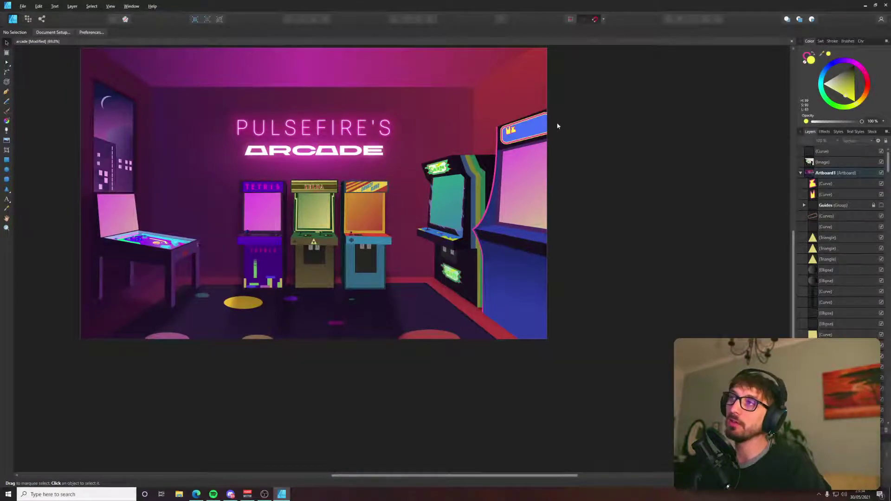
{"action": "key", "text": "alt+Tab"}
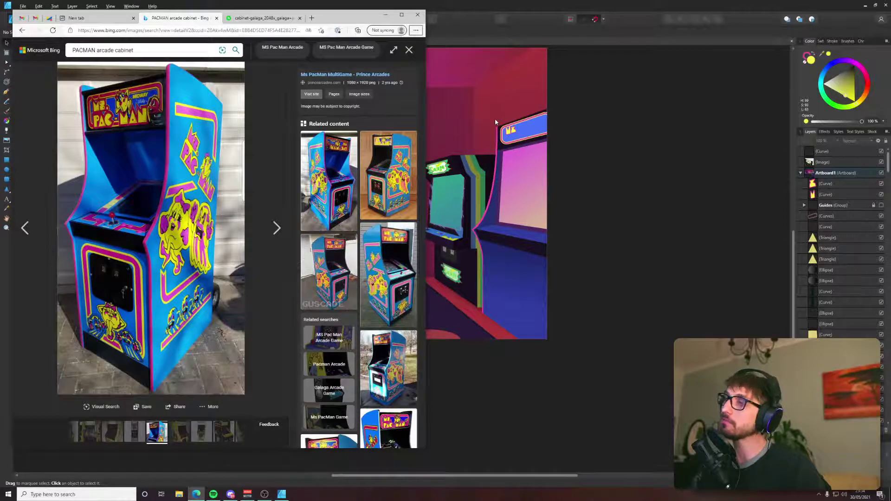
{"action": "left_click", "coordinate": [515, 132]}
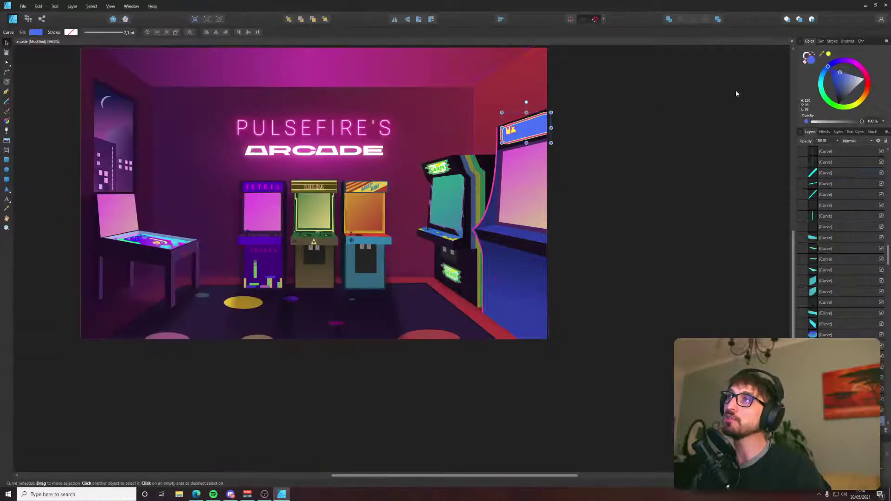
{"action": "left_click", "coordinate": [654, 120]}
{"action": "key", "text": "alt+Tab"}
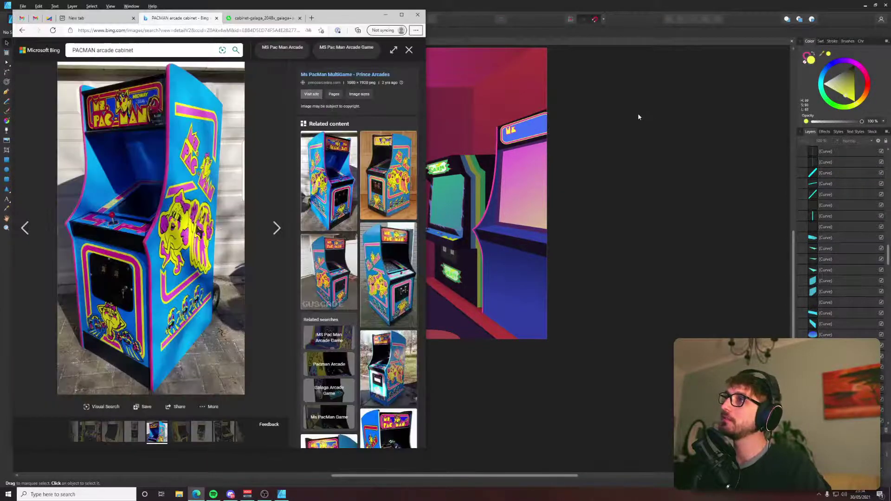
{"action": "key", "text": "alt+Tab"}
Reshape the letter S by moving the nodes at its waist to match the reference photo's lettering.
{"action": "scroll", "coordinate": [515, 111], "scroll_direction": "up", "scroll_amount": 6}
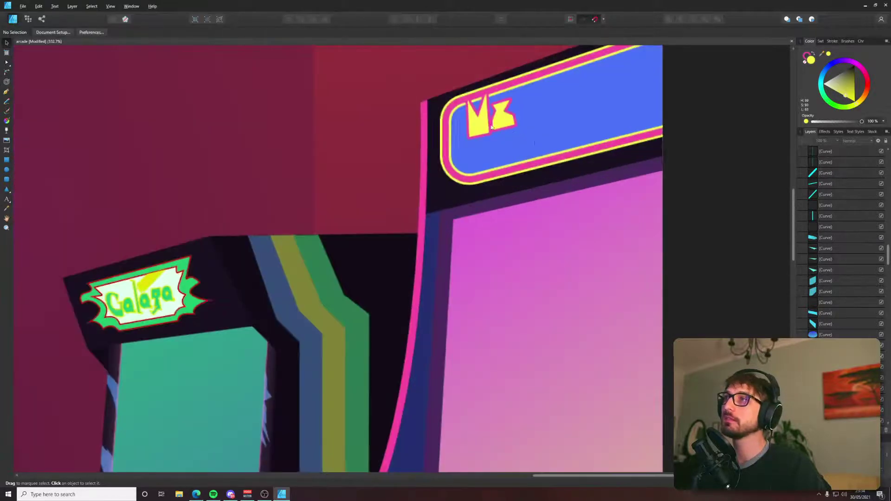
{"action": "key", "text": "alt+Tab"}
{"action": "left_click", "coordinate": [516, 111]}
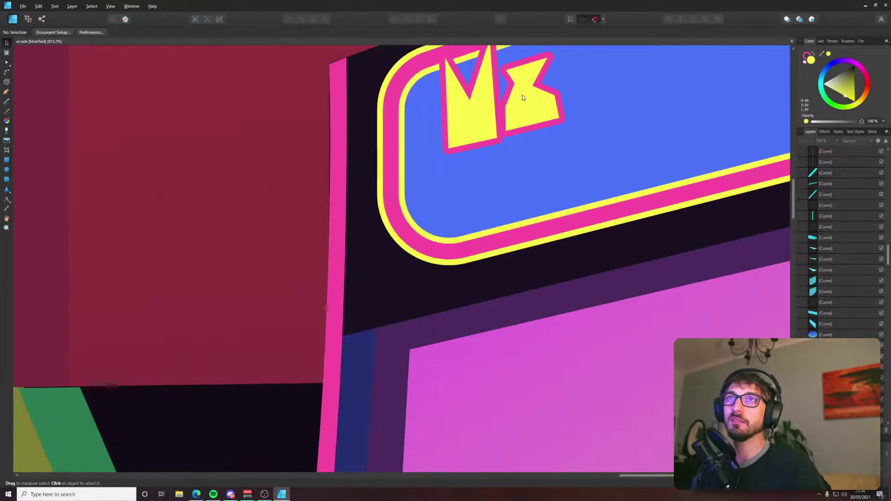
{"action": "double_click", "coordinate": [521, 94]}
{"action": "left_click_drag", "start_coordinate": [515, 85], "coordinate": [533, 87]}
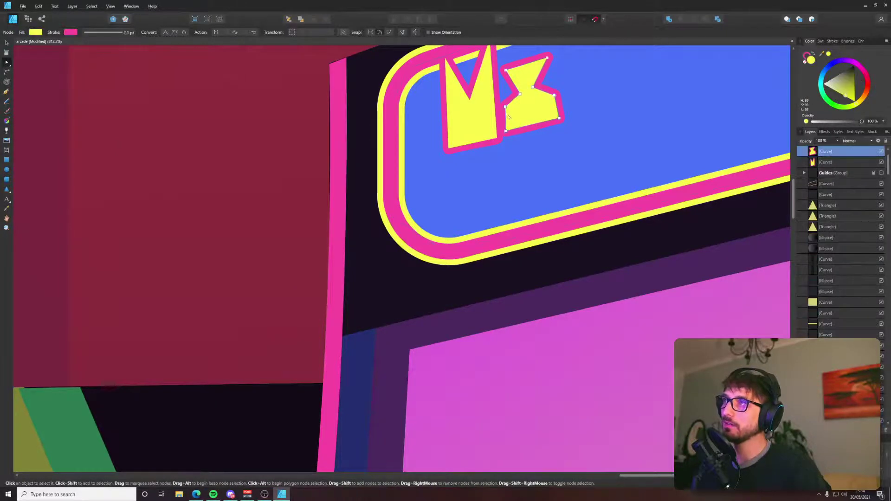
{"action": "key", "text": "alt+Tab"}
{"action": "key", "text": "alt+Tab"}
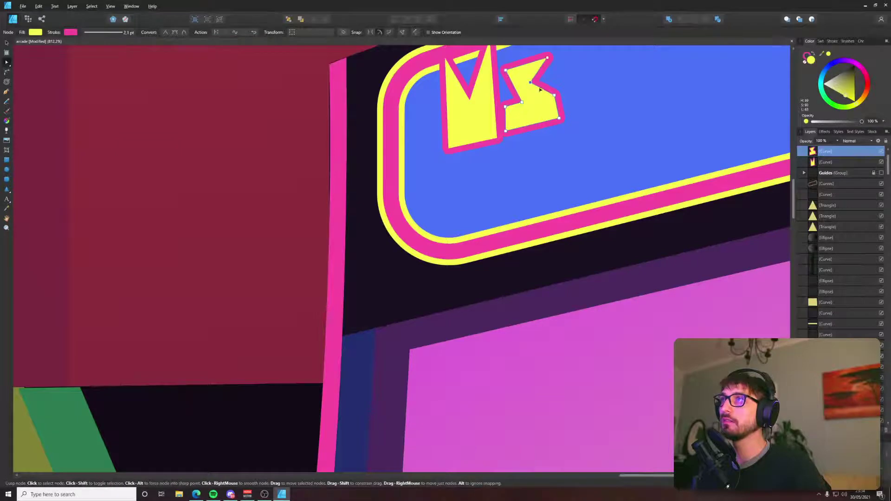
Draw a blocky letter P outline below the M with the Pen tool, reaching down onto the marquee's lower border.
{"action": "left_click", "coordinate": [596, 128]}
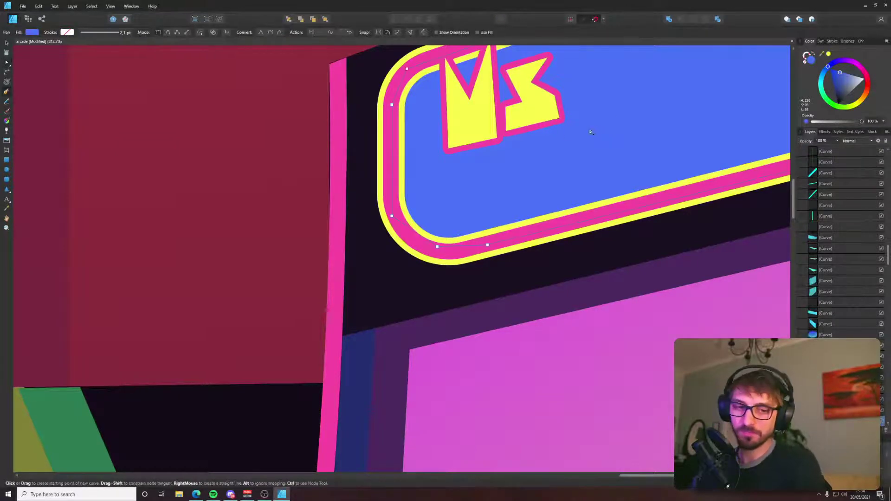
{"action": "key", "text": "p"}
{"action": "left_click_drag", "start_coordinate": [588, 134], "coordinate": [468, 142]}
{"action": "key", "text": "v"}
{"action": "left_click", "coordinate": [445, 121]}
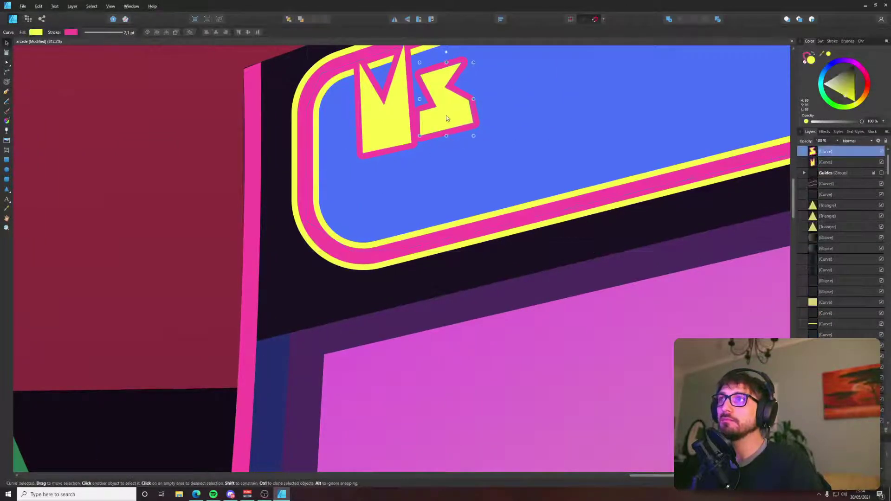
{"action": "left_click", "coordinate": [453, 155]}
{"action": "key", "text": "p"}
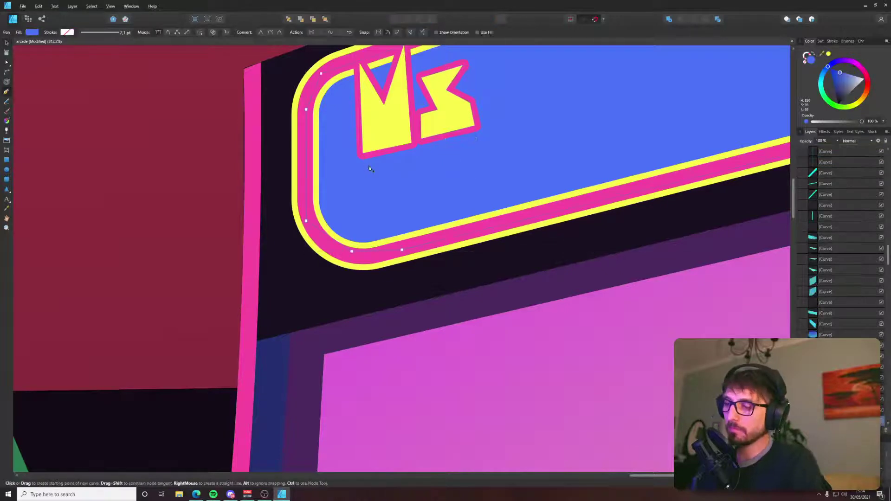
{"action": "key", "text": "alt+Tab"}
{"action": "key", "text": "alt+Tab"}
{"action": "left_click", "coordinate": [360, 161]}
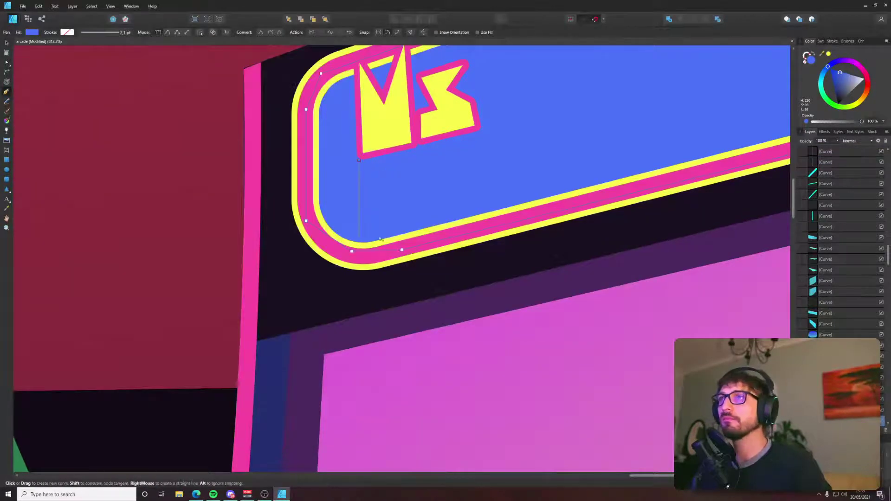
{"action": "left_click", "coordinate": [359, 250]}
{"action": "left_click", "coordinate": [405, 239]}
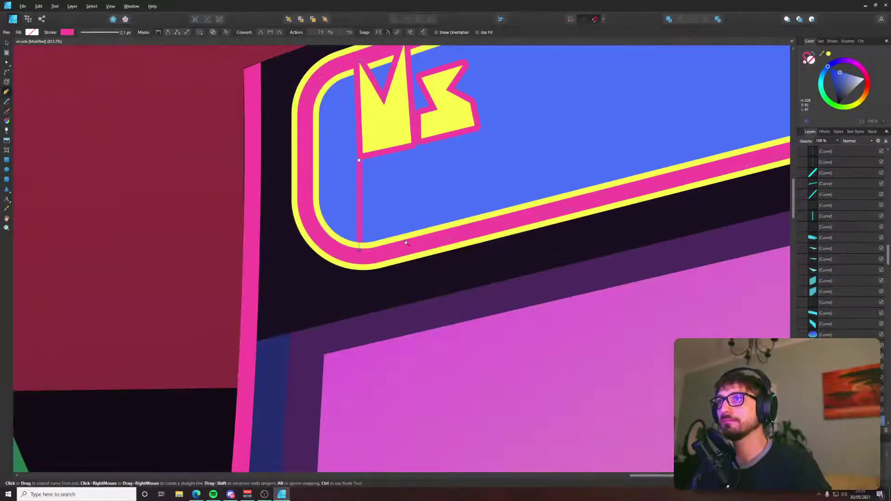
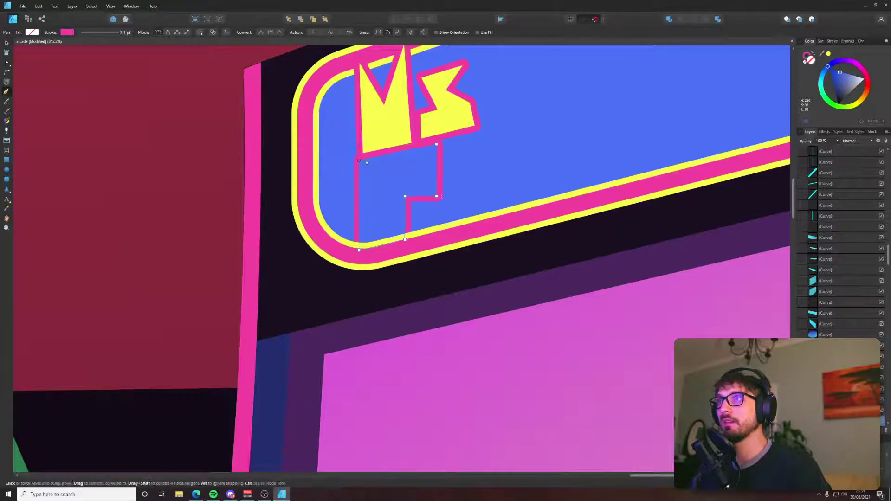
Adjust the P's corner nodes so its bowl slants with the marquee, and fill the letter with the lettering's yellow.
{"action": "key", "text": "a"}
{"action": "left_click_drag", "start_coordinate": [436, 196], "coordinate": [435, 185]}
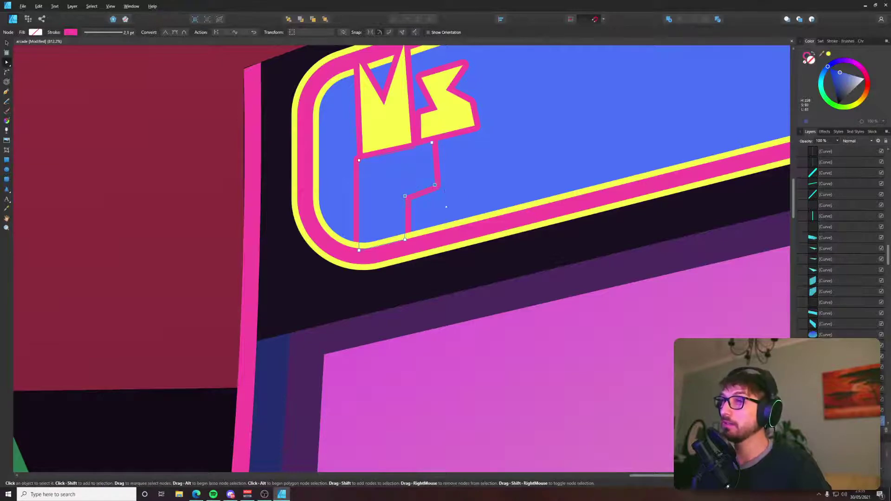
{"action": "left_click_drag", "start_coordinate": [435, 186], "coordinate": [435, 192]}
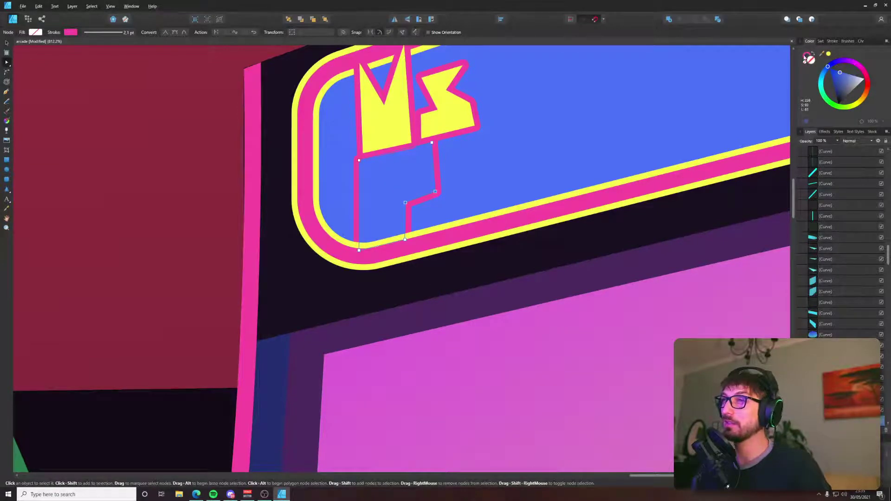
{"action": "left_click", "coordinate": [830, 54]}
{"action": "key", "text": "v"}
Draw a triangular letter A outline beside the P with the Pen tool, its base on the lower border, following the reference photo.
{"action": "key", "text": "alt+Tab"}
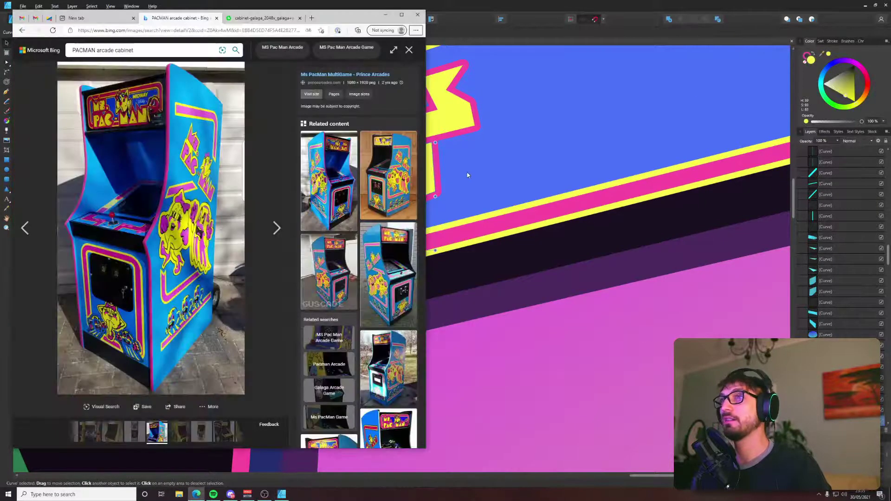
{"action": "key", "text": "alt+Tab"}
{"action": "key", "text": "p"}
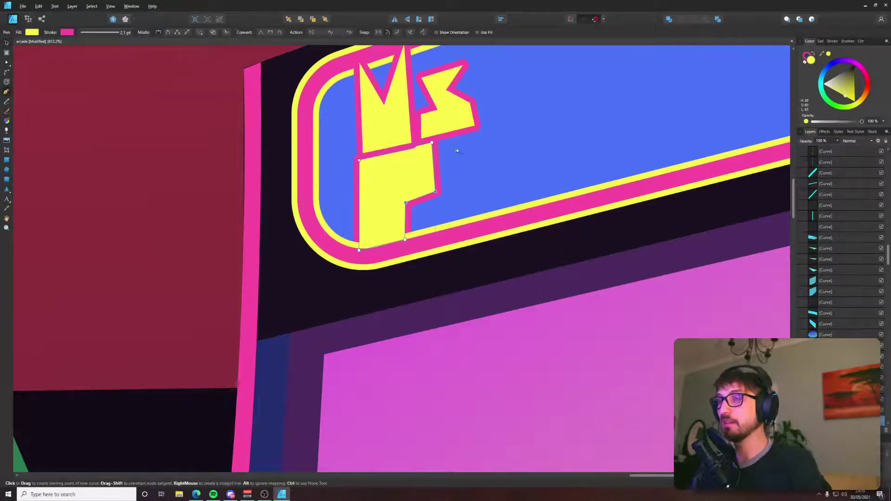
{"action": "left_click", "coordinate": [435, 232]}
{"action": "left_click", "coordinate": [457, 145]}
{"action": "left_click", "coordinate": [534, 204]}
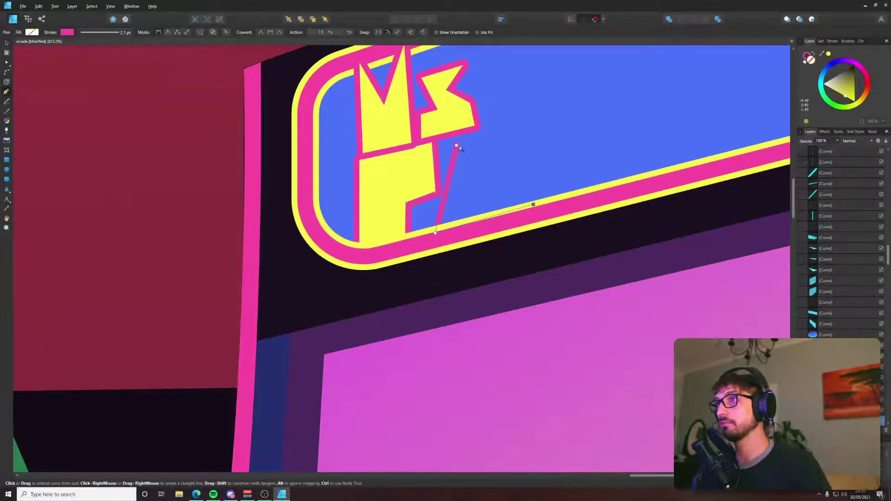
Give the letter A the yellow fill and pink stroke sampled from the P, and duplicate it with a slight offset.
{"action": "key", "text": "i"}
{"action": "left_click", "coordinate": [418, 185]}
{"action": "key", "text": "v"}
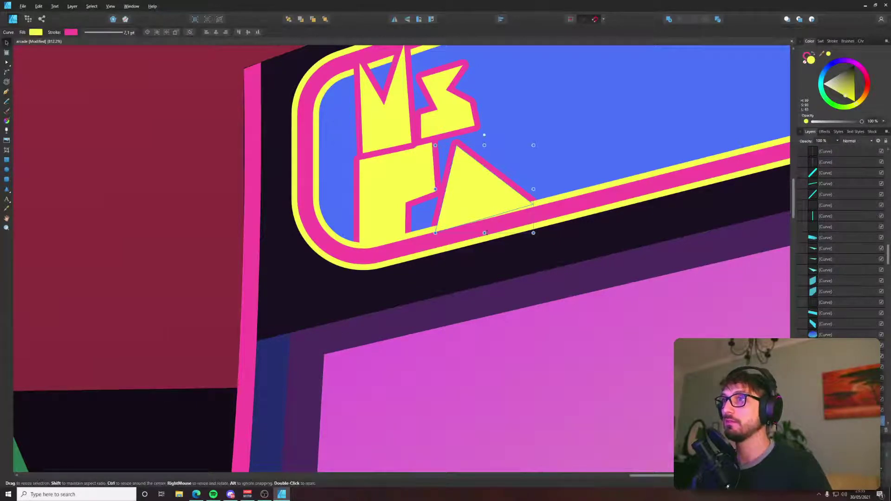
{"action": "key", "text": "ctrl+j"}
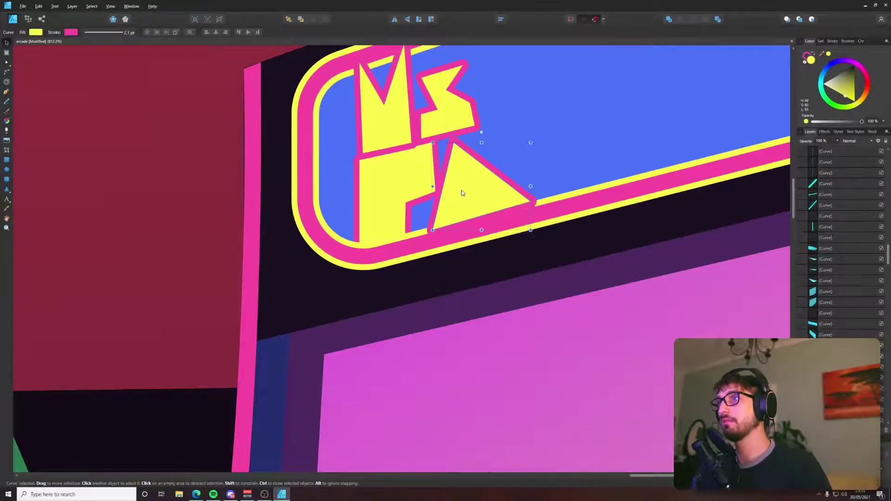
{"action": "left_click_drag", "start_coordinate": [487, 184], "coordinate": [365, 211]}
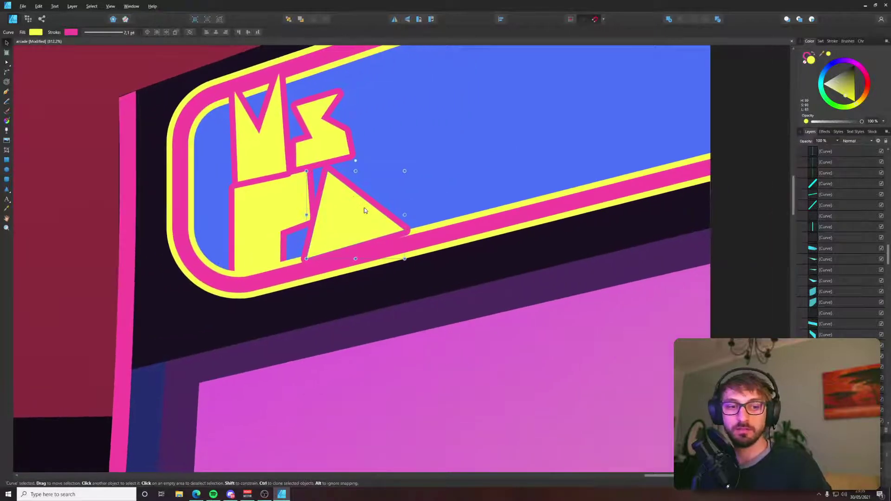
Draw a Pac-Man-shaped letter C with an open mouth beside the A using the Pen tool, and fill it with the lettering's yellow.
{"action": "key", "text": "p"}
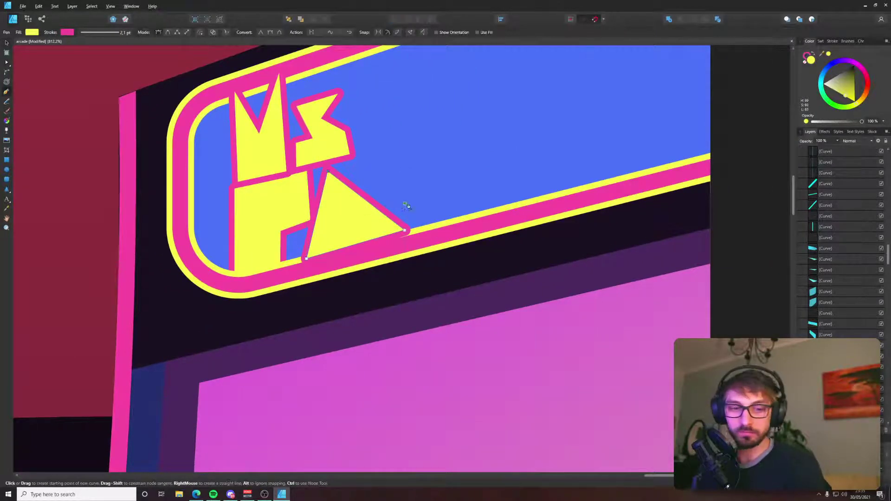
{"action": "scroll", "coordinate": [404, 204], "scroll_direction": "up", "scroll_amount": 1}
{"action": "key", "text": "alt+Tab"}
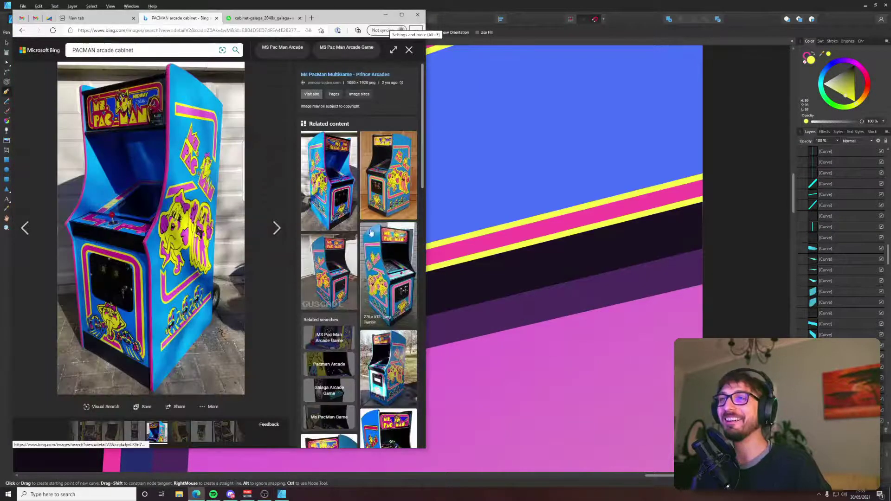
{"action": "key", "text": "alt+Tab"}
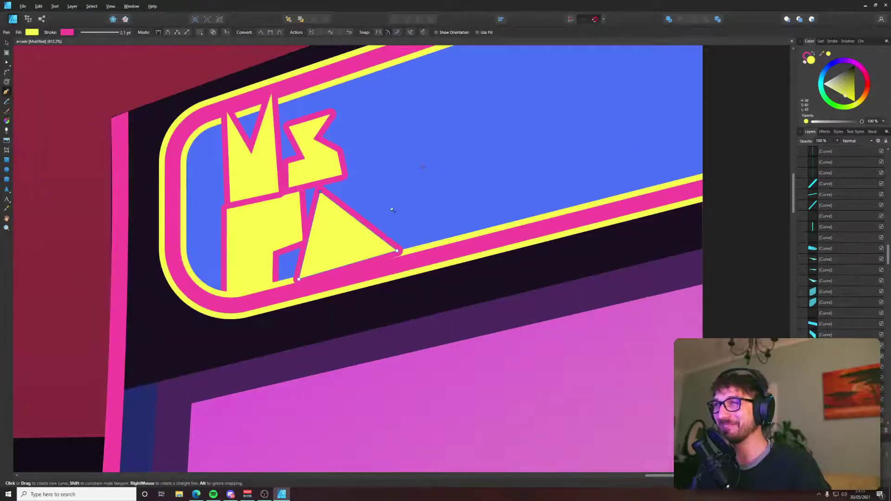
{"action": "left_click", "coordinate": [423, 166]}
{"action": "left_click", "coordinate": [391, 206]}
{"action": "left_click", "coordinate": [438, 243]}
{"action": "left_click_drag", "start_coordinate": [342, 221], "coordinate": [345, 184]}
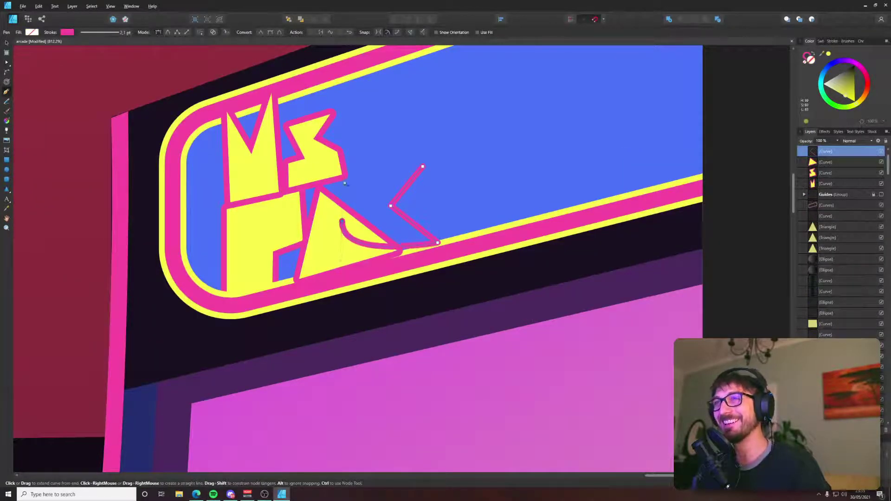
{"action": "left_click", "coordinate": [423, 166]}
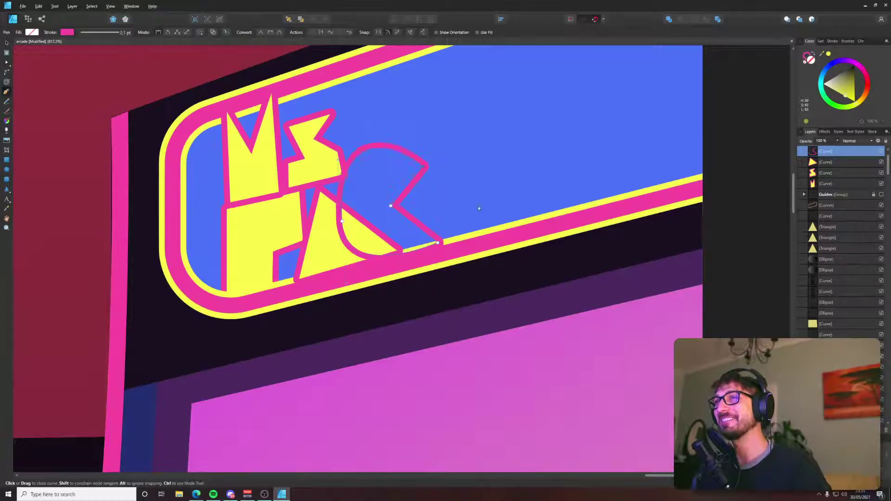
{"action": "key", "text": "i"}
{"action": "left_click", "coordinate": [392, 202]}
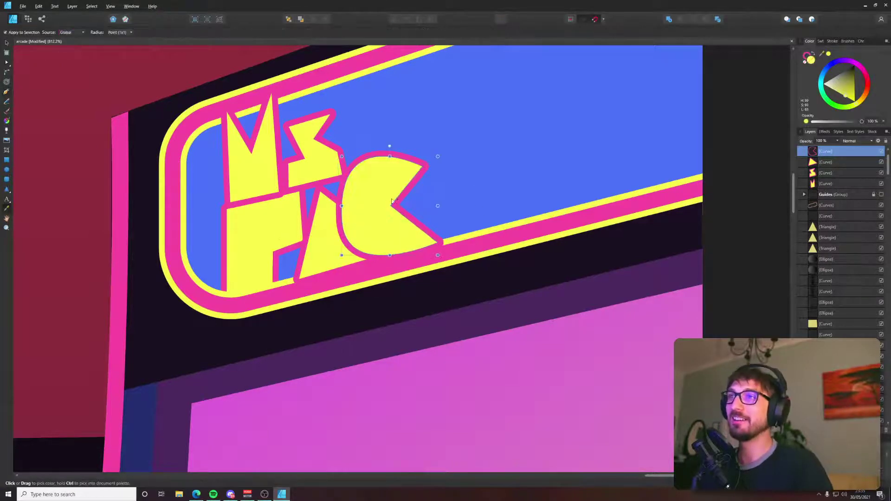
Place a copy of the letter M on the marquee beyond the C and enlarge it slightly to start the word MAN.
{"action": "key", "text": "v"}
{"action": "scroll", "coordinate": [422, 194], "scroll_direction": "down", "scroll_amount": 5}
{"action": "key", "text": "alt+Tab"}
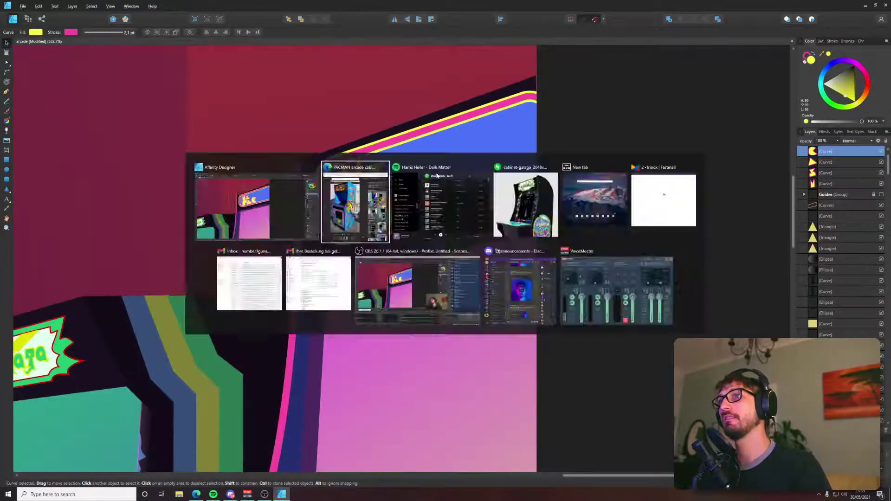
{"action": "key", "text": "alt+Tab"}
{"action": "left_click", "coordinate": [357, 191]}
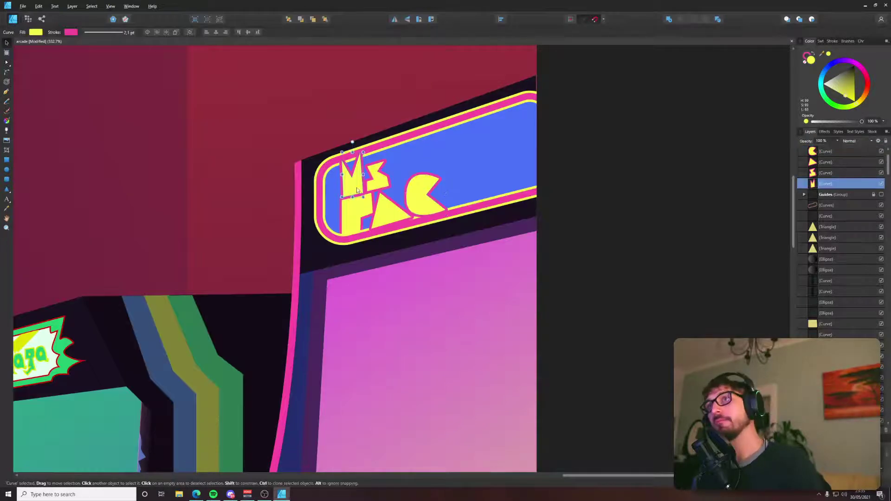
{"action": "left_click_drag", "start_coordinate": [357, 191], "coordinate": [472, 195]}
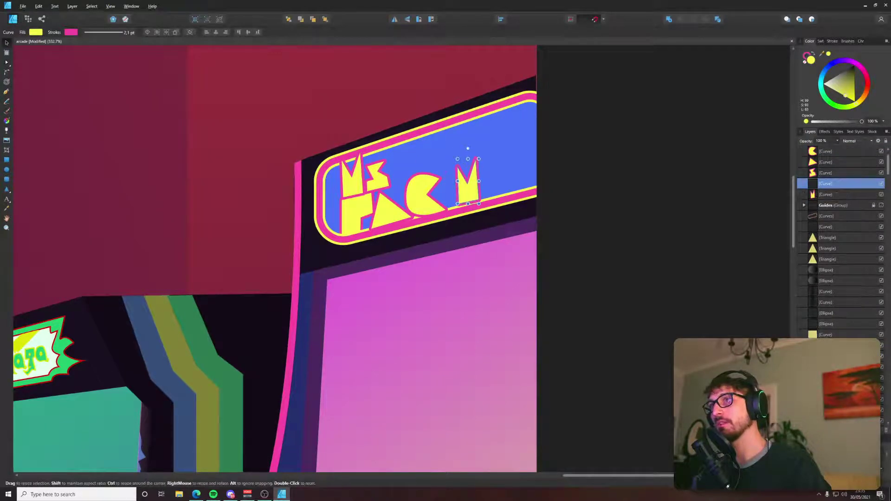
{"action": "left_click_drag", "start_coordinate": [478, 158], "coordinate": [485, 146]}
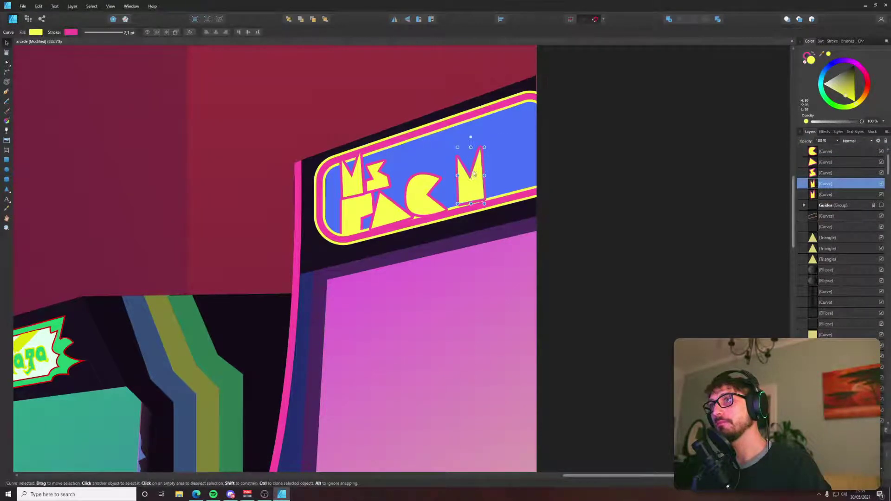
Rotate the letter C slightly so it leans with the marquee's slant, and deselect it.
{"action": "left_click", "coordinate": [421, 200]}
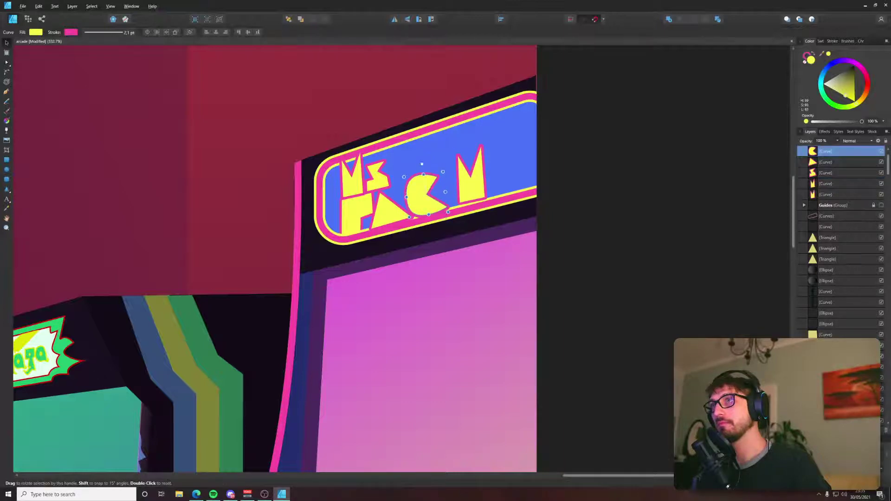
{"action": "key", "text": "a"}
{"action": "key", "text": "ctrl+d"}
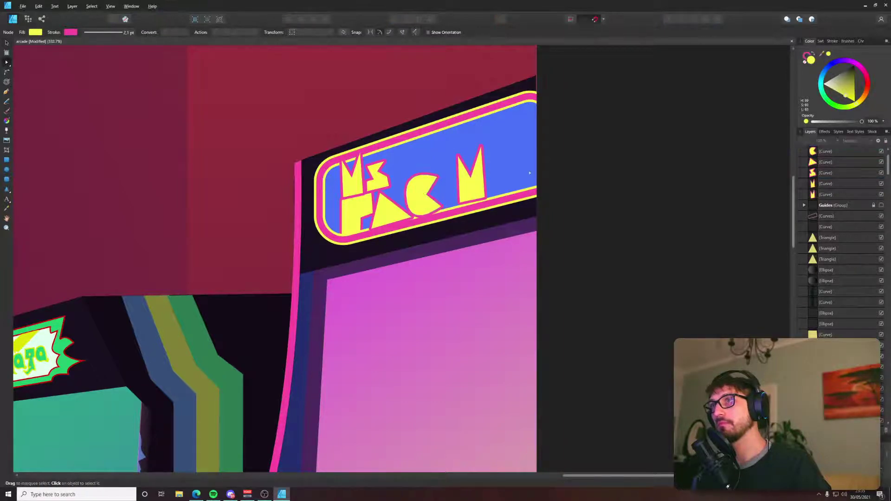
Place a copy of the triangular letter A directly beside the second M, its base on the marquee's lower border.
{"action": "scroll", "coordinate": [476, 192], "scroll_direction": "up", "scroll_amount": 2}
{"action": "key", "text": "v"}
{"action": "left_click", "coordinate": [386, 217]}
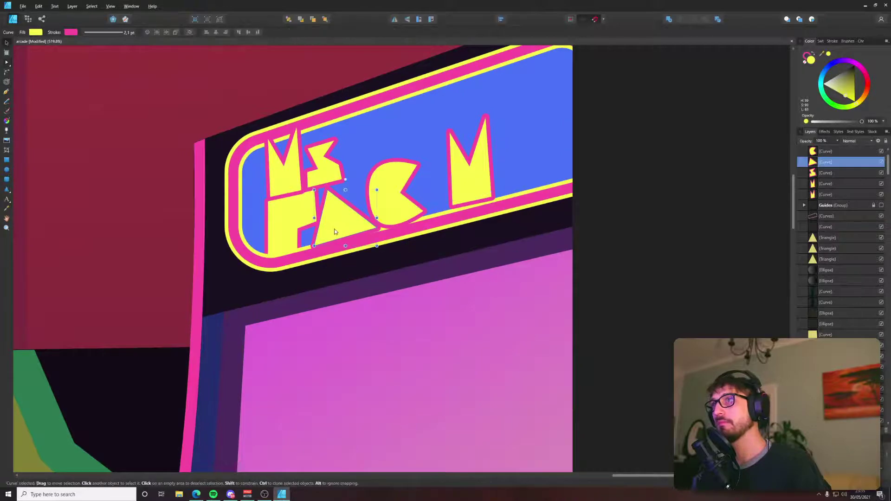
{"action": "mouse_move", "coordinate": [334, 230]}
{"action": "left_mouse_down"}
{"action": "mouse_move", "coordinate": [527, 180]}
{"action": "mouse_move", "coordinate": [431, 225]}
{"action": "left_mouse_up"}
Draw the slanted start of a letter N past the second A with the Pen tool, running off the artboard edge, and fill it yellow.
{"action": "key", "text": "alt+Tab"}
{"action": "key", "text": "alt+Tab"}
{"action": "scroll", "coordinate": [519, 178], "scroll_direction": "up", "scroll_amount": 1}
{"action": "key", "text": "p"}
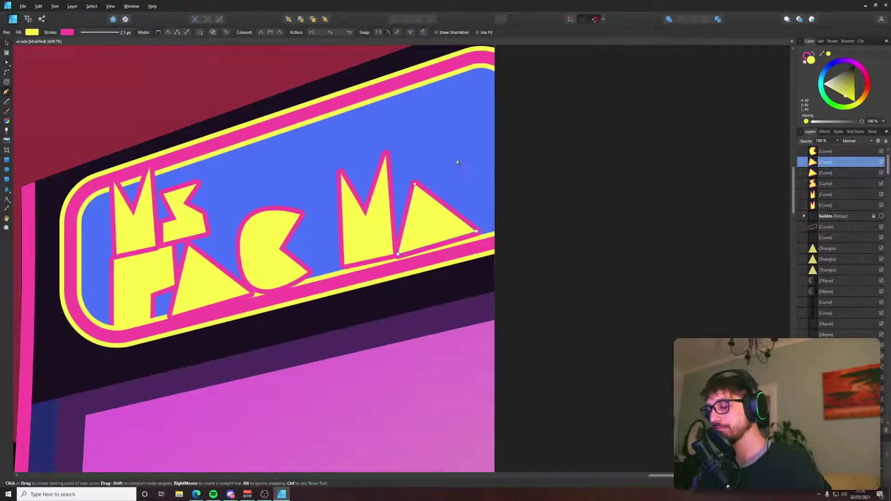
{"action": "left_click", "coordinate": [451, 142]}
{"action": "left_click", "coordinate": [482, 235]}
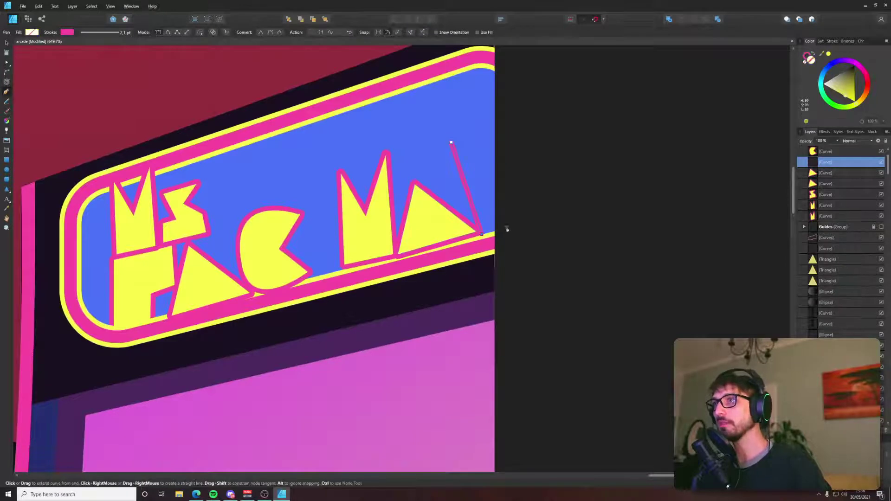
{"action": "left_click", "coordinate": [494, 172]}
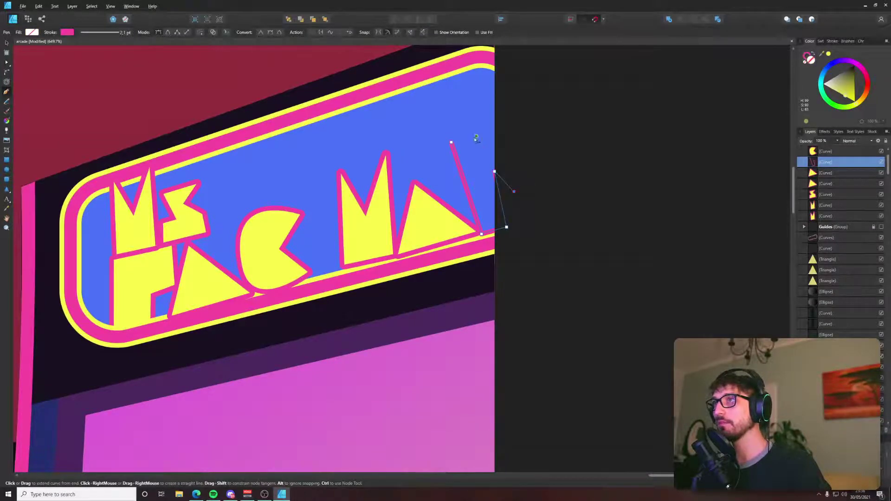
{"action": "left_click", "coordinate": [475, 136]}
{"action": "left_click", "coordinate": [452, 142]}
{"action": "key", "text": "i"}
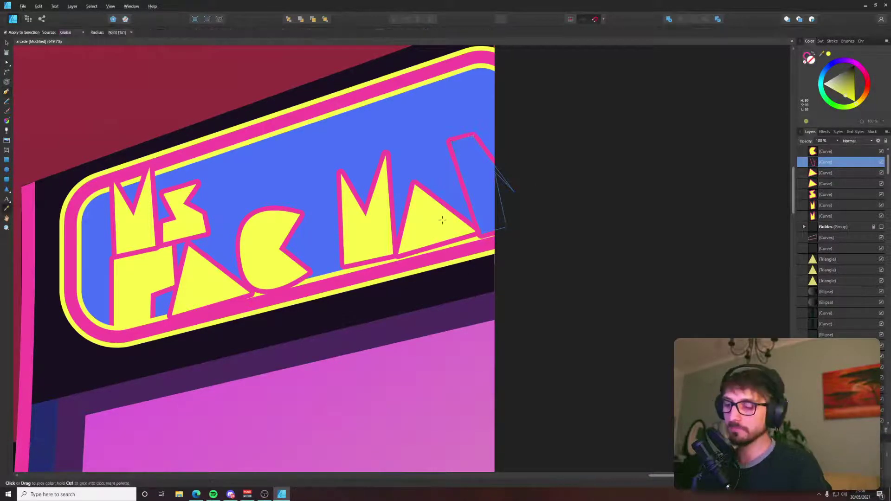
{"action": "key", "text": "v"}
Review the whole arcade scene, save the document and compare the cabinet with the reference photo.
{"action": "scroll", "coordinate": [533, 189], "scroll_direction": "down", "scroll_amount": 8}
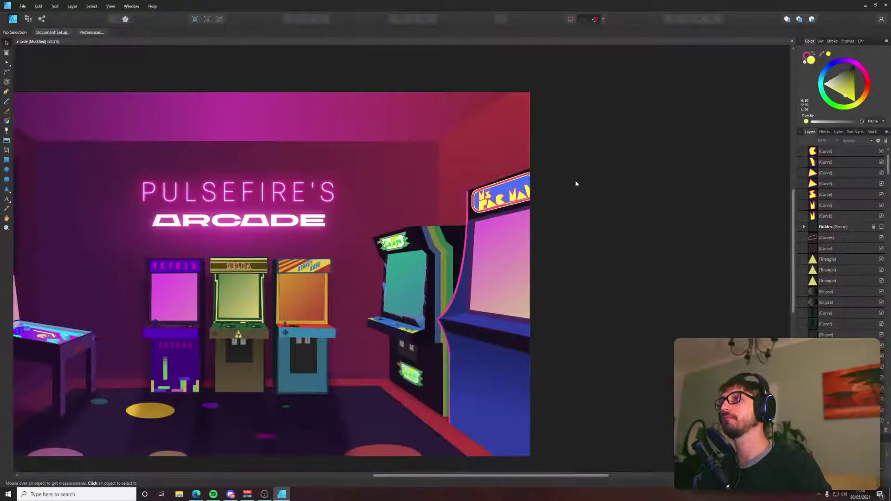
{"action": "scroll", "coordinate": [583, 187], "scroll_direction": "down", "scroll_amount": 4}
{"action": "key", "text": "ctrl+s"}
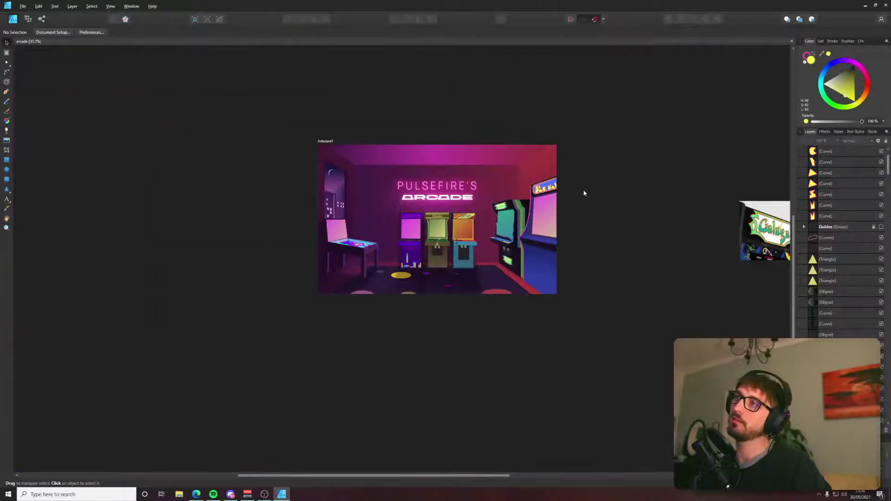
{"action": "key", "text": "alt+Tab"}
{"action": "key", "text": "alt+Tab"}
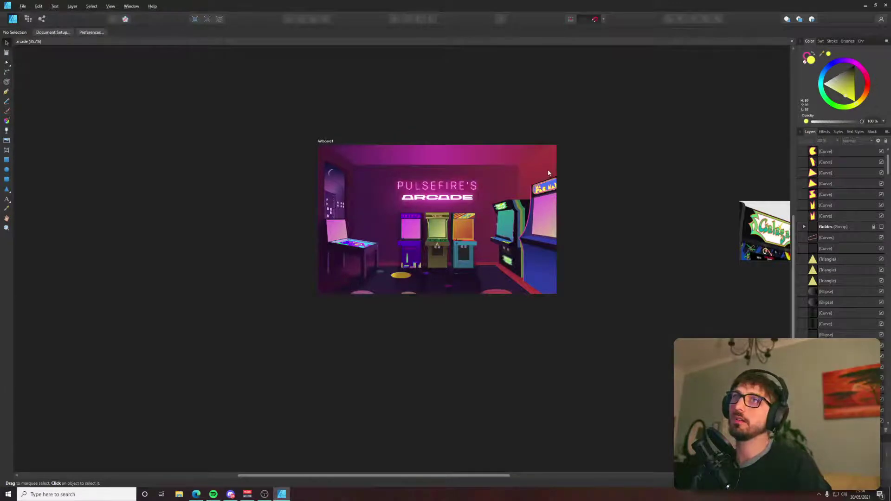
Select all eight letters of the Ms. Pac-Man title and change their fill to a softer, less saturated yellow.
{"action": "scroll", "coordinate": [569, 194], "scroll_direction": "up", "scroll_amount": 8}
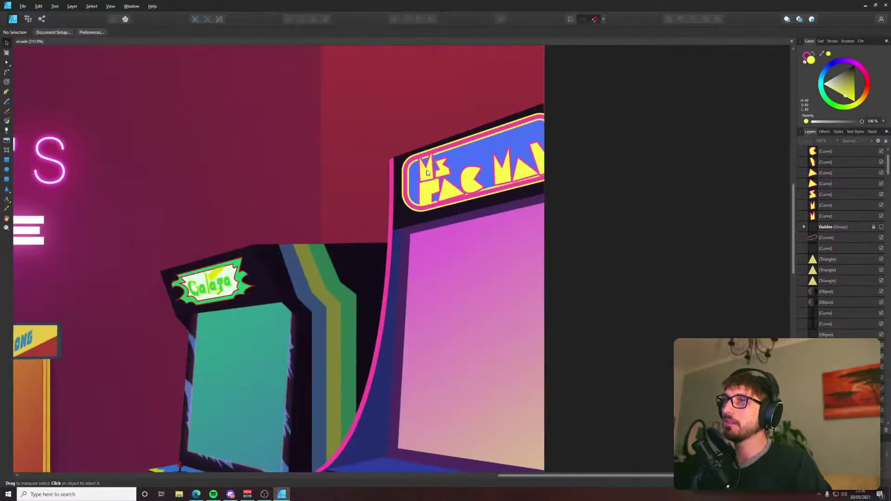
{"action": "left_click", "coordinate": [427, 173]}
{"action": "left_click", "coordinate": [444, 170], "text": "shift"}
{"action": "left_click", "coordinate": [429, 191], "text": "shift"}
{"action": "left_click", "coordinate": [450, 190], "text": "shift"}
{"action": "left_click", "coordinate": [474, 183], "text": "shift"}
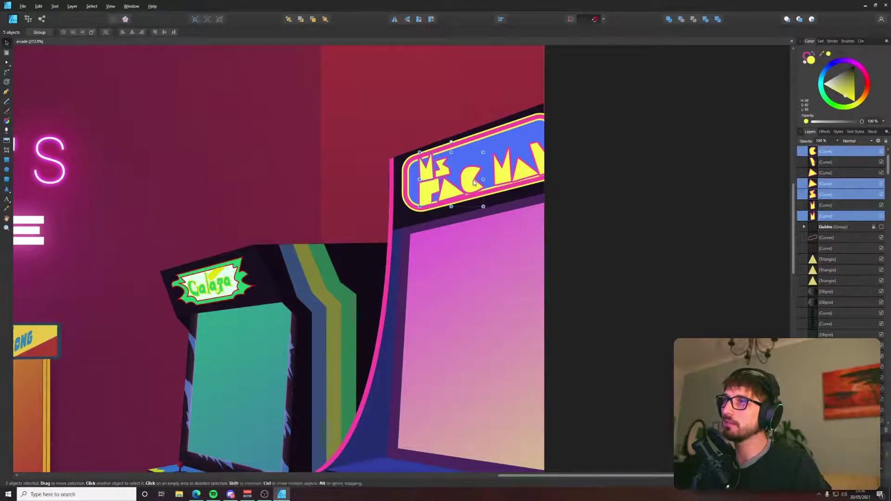
{"action": "left_click", "coordinate": [503, 172], "text": "shift"}
{"action": "left_click", "coordinate": [527, 168], "text": "shift"}
{"action": "left_click", "coordinate": [539, 165], "text": "shift"}
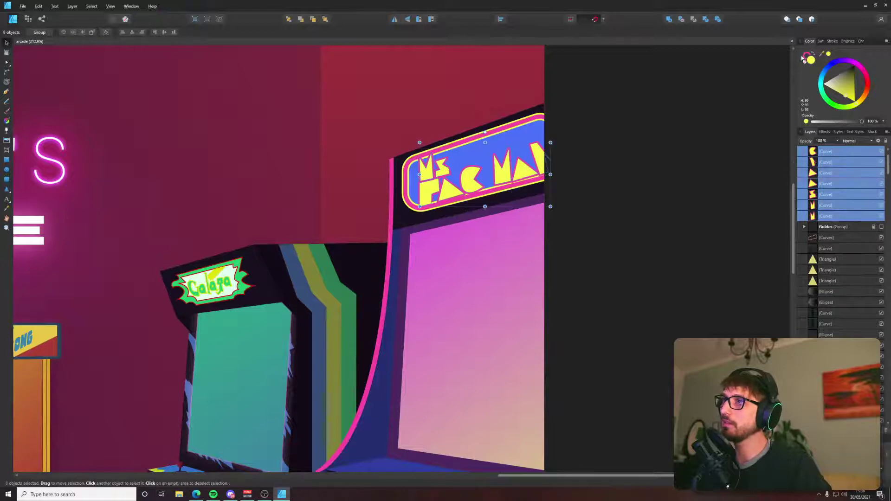
{"action": "double_click", "coordinate": [811, 60]}
{"action": "left_click", "coordinate": [537, 197]}
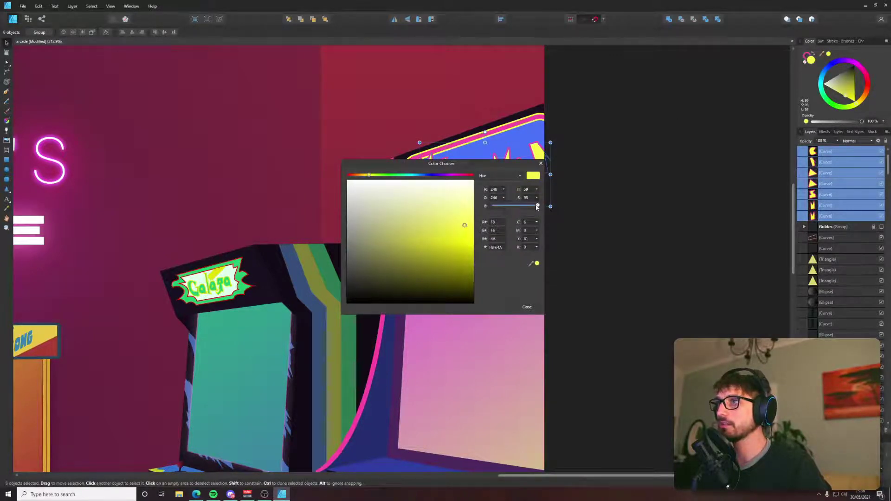
{"action": "left_click_drag", "start_coordinate": [538, 206], "coordinate": [532, 214]}
{"action": "left_click", "coordinate": [540, 196]}
{"action": "left_click", "coordinate": [537, 206]}
{"action": "left_click_drag", "start_coordinate": [508, 167], "coordinate": [447, 246]}
{"action": "left_click", "coordinate": [476, 276]}
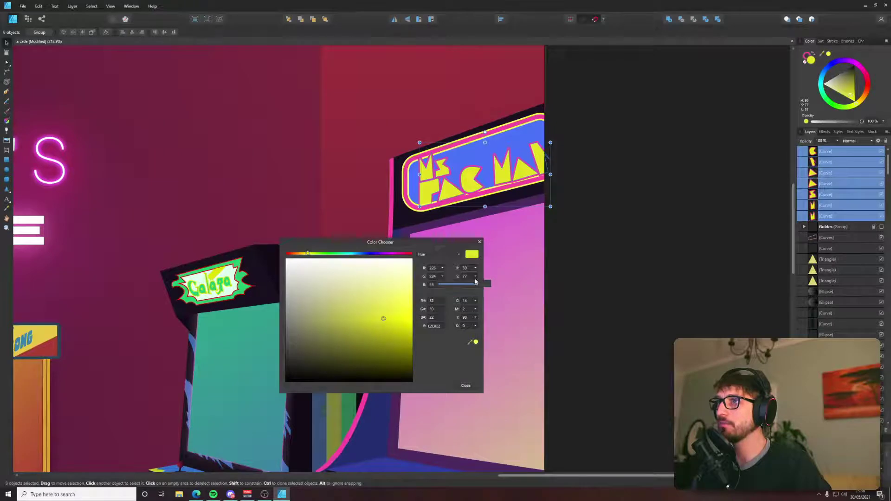
{"action": "left_click_drag", "start_coordinate": [475, 282], "coordinate": [482, 293]}
{"action": "left_click", "coordinate": [475, 285]}
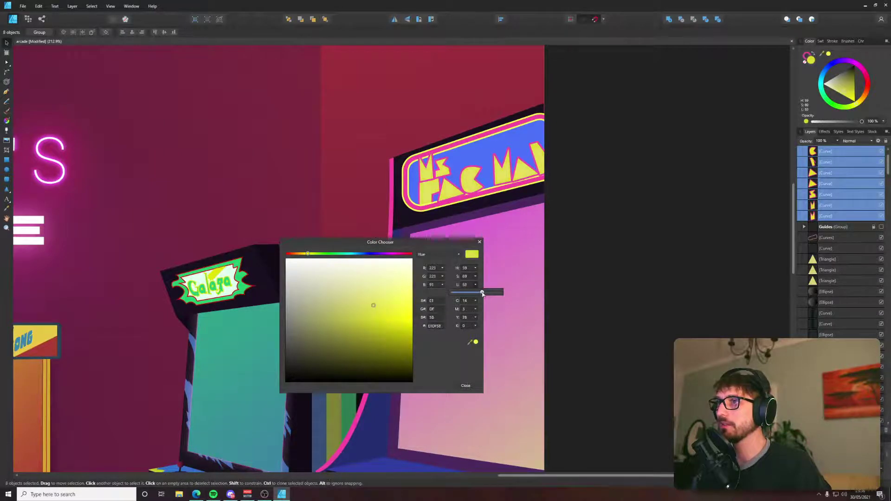
Recolour the yellow stroke of the marquee's pink border with the softer yellow sampled from the title letters.
{"action": "double_click", "coordinate": [409, 200]}
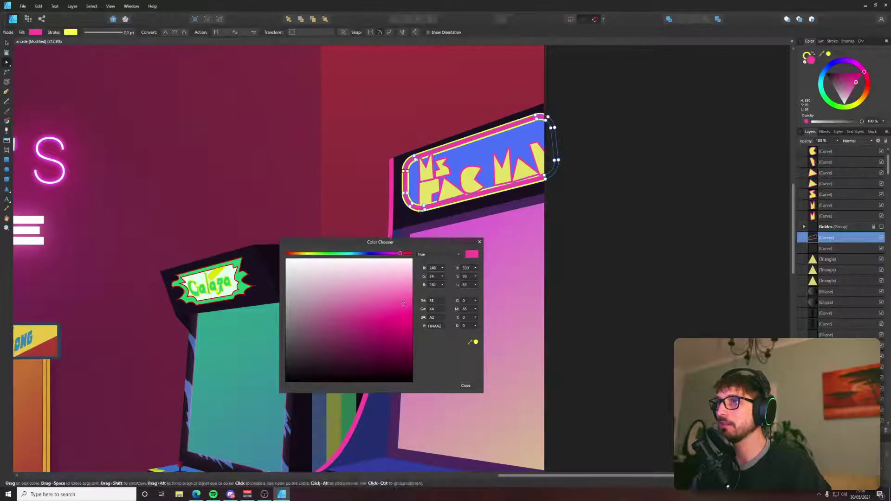
{"action": "key", "text": "v"}
{"action": "left_click", "coordinate": [807, 55]}
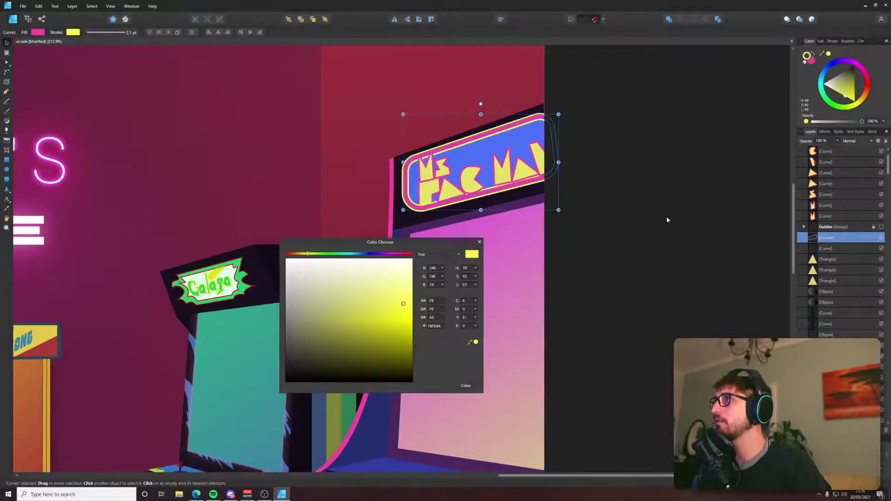
{"action": "left_click_drag", "start_coordinate": [476, 343], "coordinate": [448, 189]}
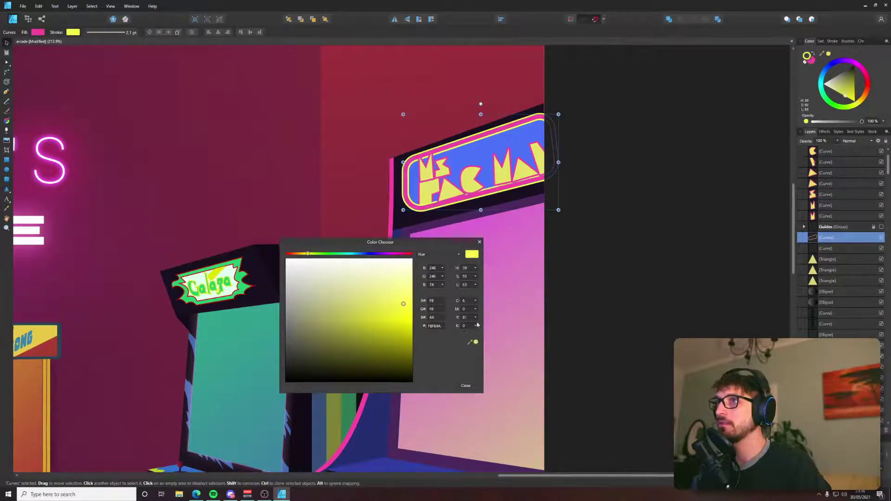
{"action": "left_click", "coordinate": [476, 343]}
{"action": "left_click", "coordinate": [479, 242]}
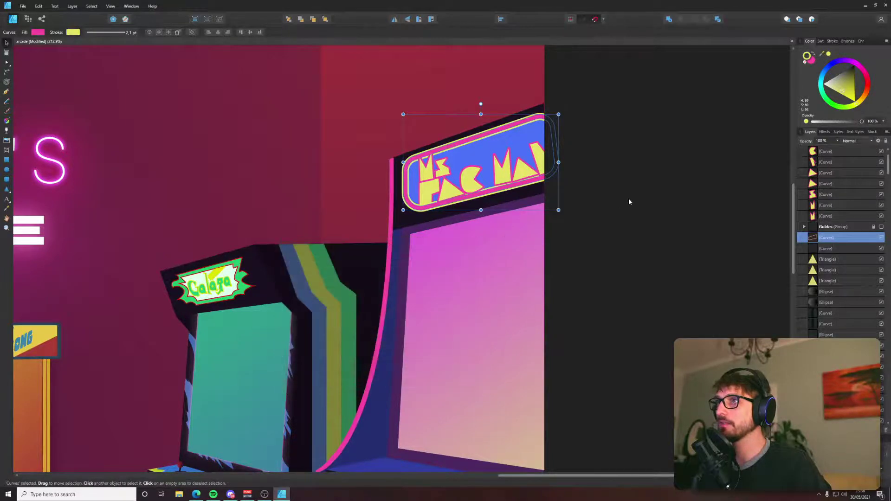
{"action": "left_click", "coordinate": [629, 199]}
Scale the letters P, A and C down slightly together and reposition them just above the marquee's lower border.
{"action": "scroll", "coordinate": [477, 196], "scroll_direction": "up", "scroll_amount": 3}
{"action": "left_click", "coordinate": [394, 180]}
{"action": "left_click", "coordinate": [424, 180], "text": "shift"}
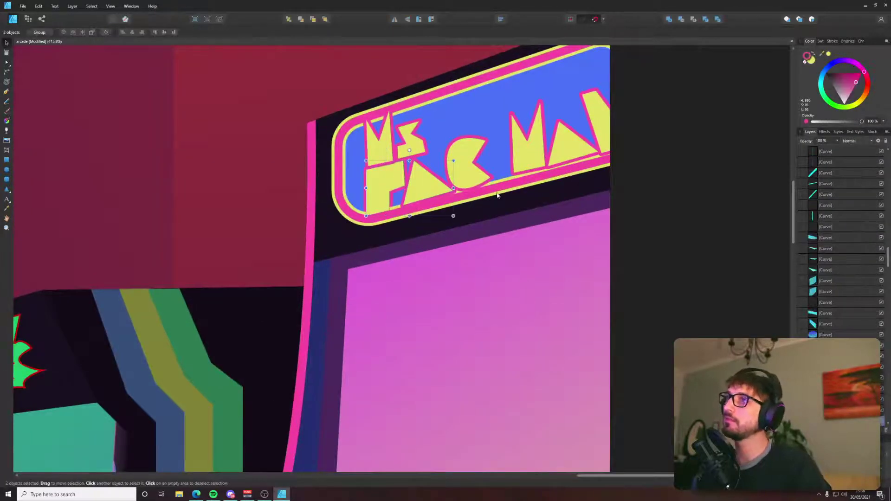
{"action": "left_click", "coordinate": [476, 171], "text": "shift"}
{"action": "left_click_drag", "start_coordinate": [488, 215], "coordinate": [481, 210]}
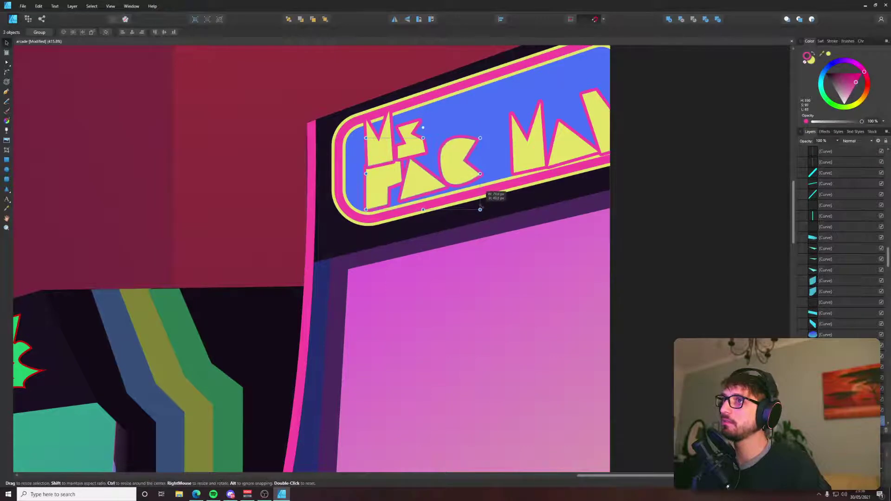
{"action": "left_click_drag", "start_coordinate": [458, 180], "coordinate": [463, 182]}
Round the outer corners of the letter P's bowl with the Corner tool, and deselect the letter.
{"action": "double_click", "coordinate": [403, 176]}
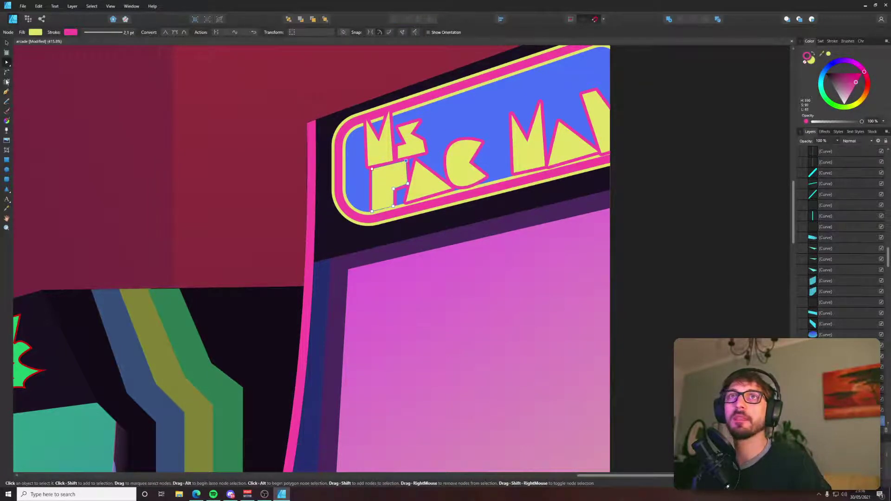
{"action": "left_click", "coordinate": [7, 72]}
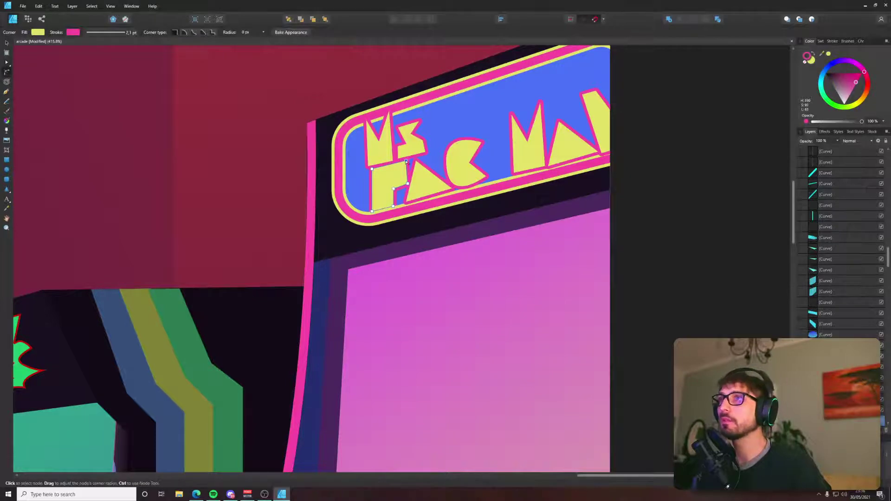
{"action": "left_click_drag", "start_coordinate": [409, 163], "coordinate": [408, 186]}
{"action": "left_click", "coordinate": [679, 254]}
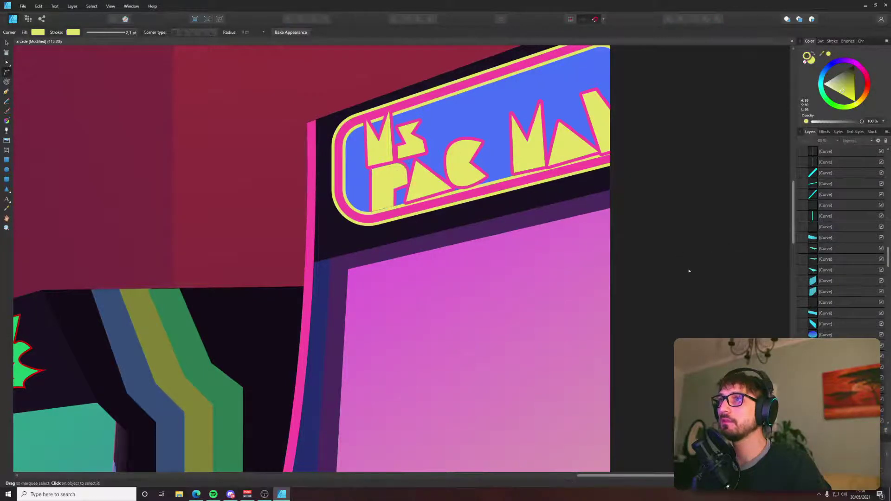
Draw a long, thin slanted bar with the Pen tool on the blue marquee, parallel to the border above PAC MAN.
{"action": "scroll", "coordinate": [696, 267], "scroll_direction": "down", "scroll_amount": 5}
{"action": "left_click_drag", "start_coordinate": [712, 269], "coordinate": [643, 254]}
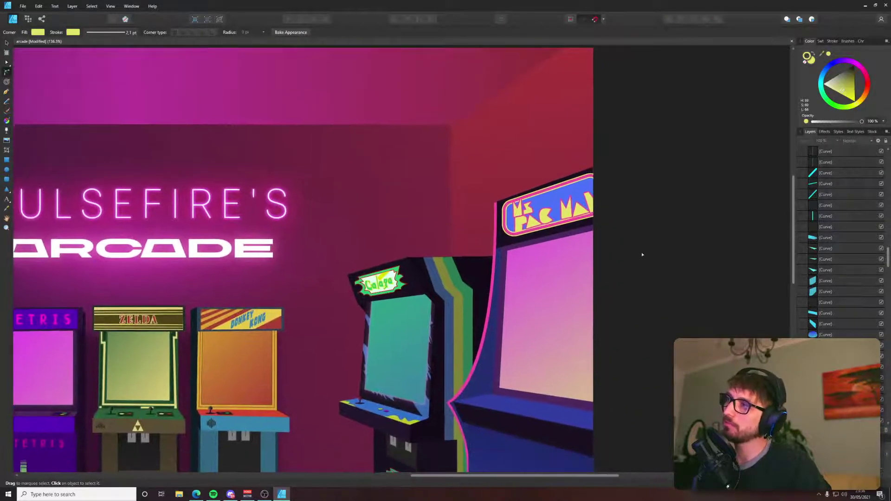
{"action": "scroll", "coordinate": [604, 219], "scroll_direction": "up", "scroll_amount": 5}
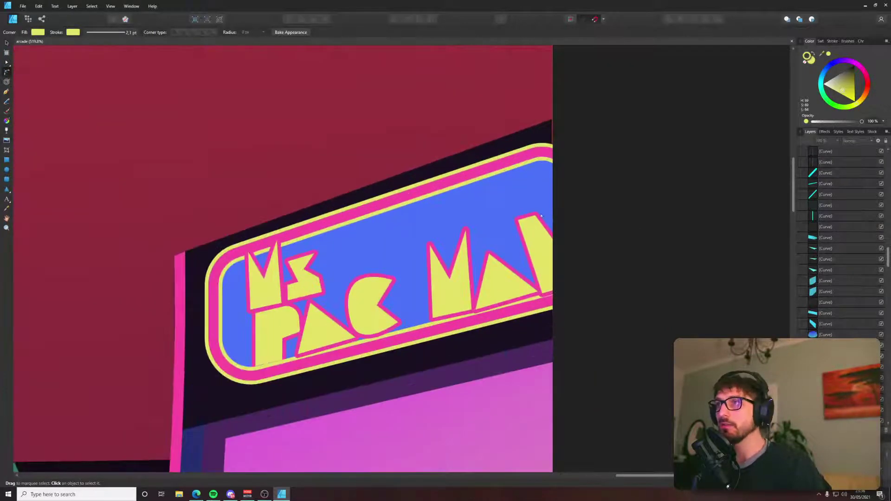
{"action": "key", "text": "p"}
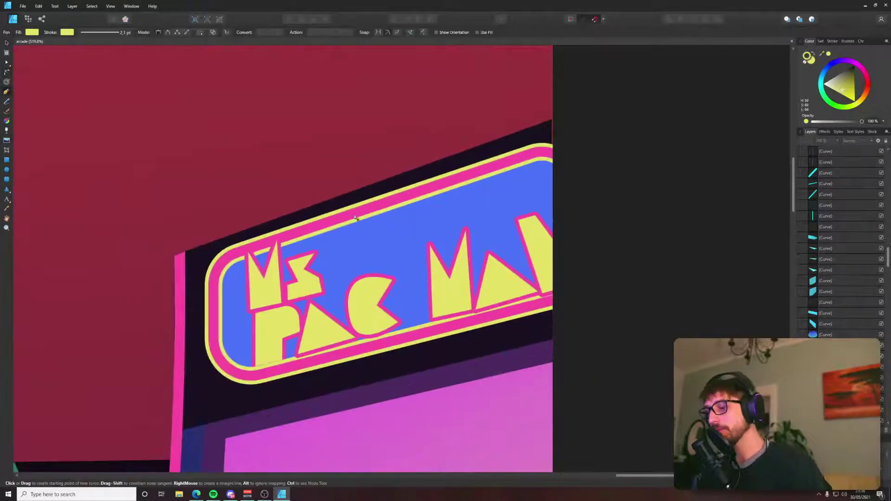
{"action": "left_click", "coordinate": [535, 170]}
{"action": "left_click", "coordinate": [541, 188]}
{"action": "left_click", "coordinate": [334, 257]}
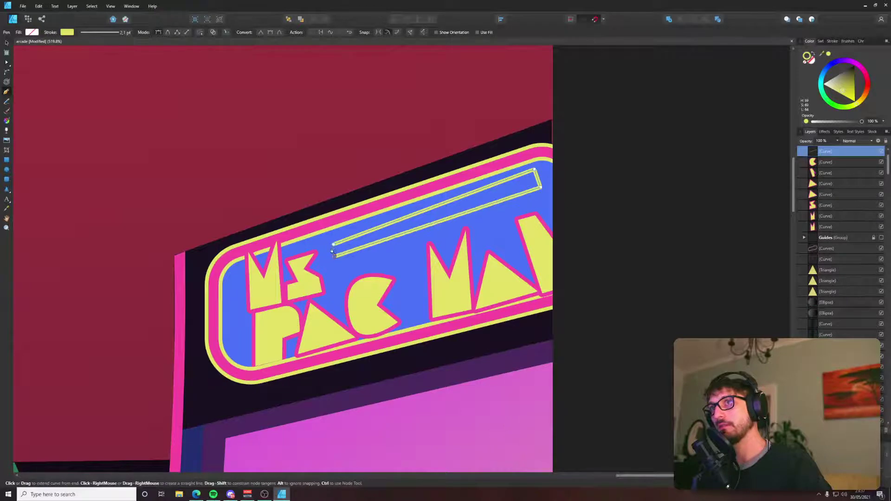
{"action": "left_click", "coordinate": [334, 243]}
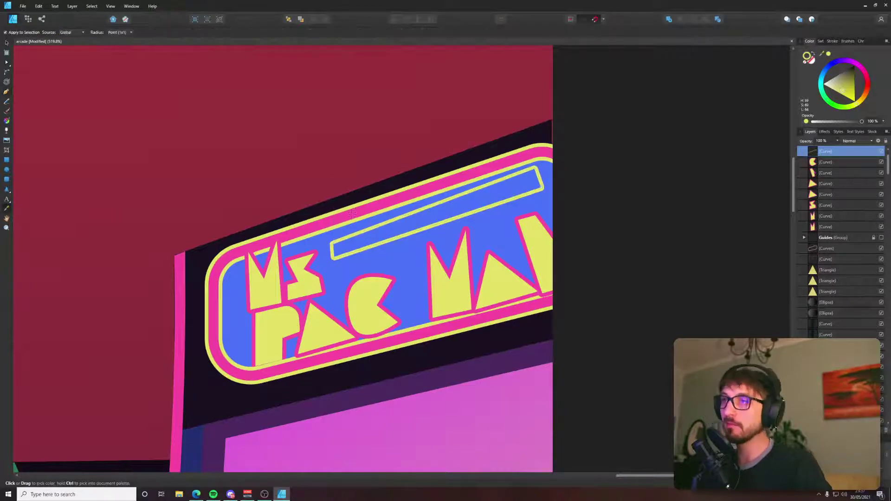
Sample the marquee border's pink for the slanted bar and use it as the bar's fill, leaving the stroke empty.
{"action": "key", "text": "ctrl+shift+v"}
{"action": "key", "text": "a"}
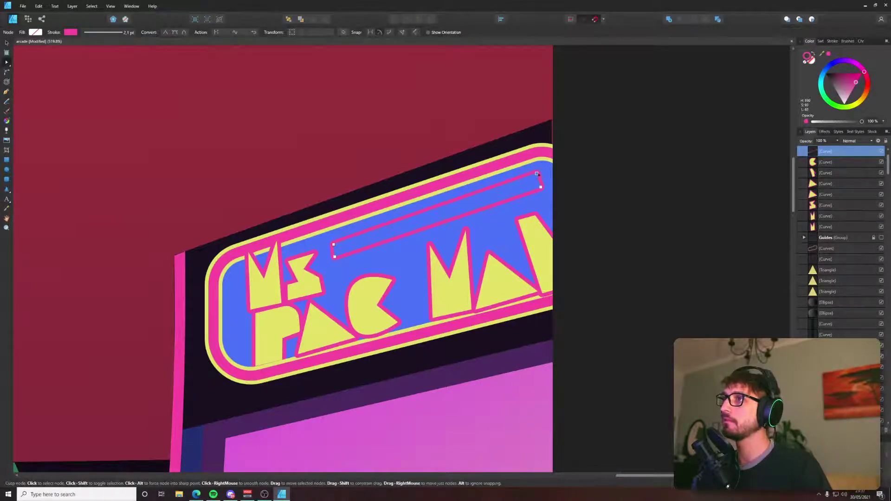
{"action": "key", "text": "alt"}
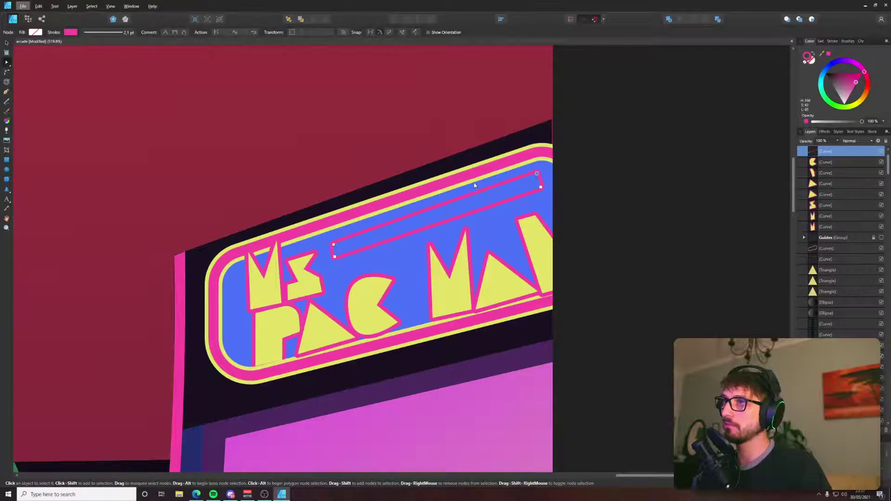
{"action": "left_click", "coordinate": [814, 59]}
Outline the pink bar in the same soft yellow as the title letters, and deselect the bar.
{"action": "key", "text": "q"}
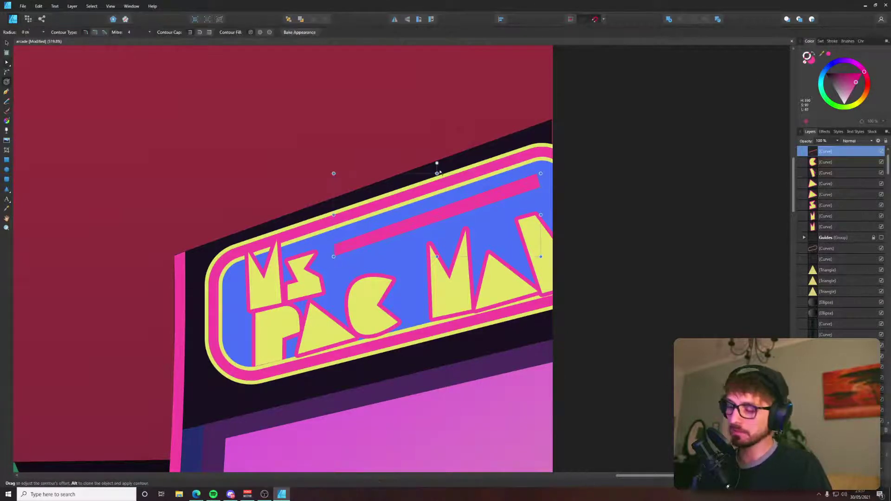
{"action": "left_click", "coordinate": [300, 266]}
{"action": "left_click", "coordinate": [376, 243]}
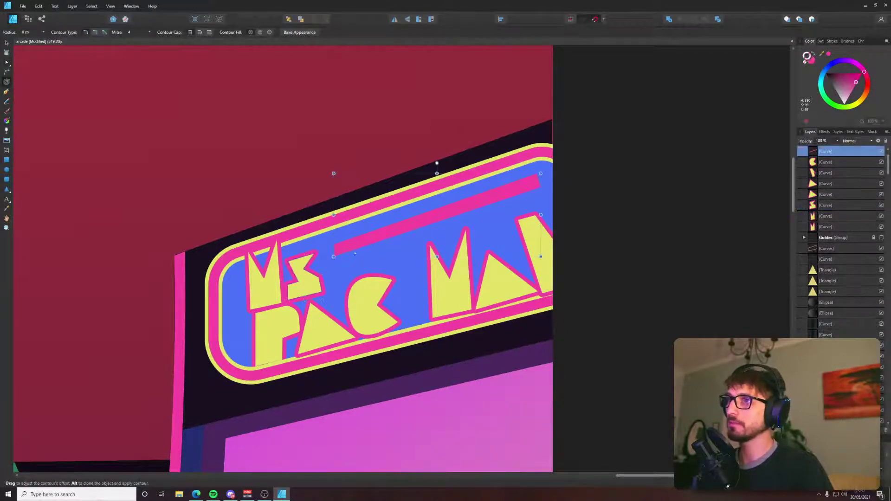
{"action": "key", "text": "v"}
{"action": "left_click", "coordinate": [661, 167]}
{"action": "scroll", "coordinate": [661, 167], "scroll_direction": "down", "scroll_amount": 5}
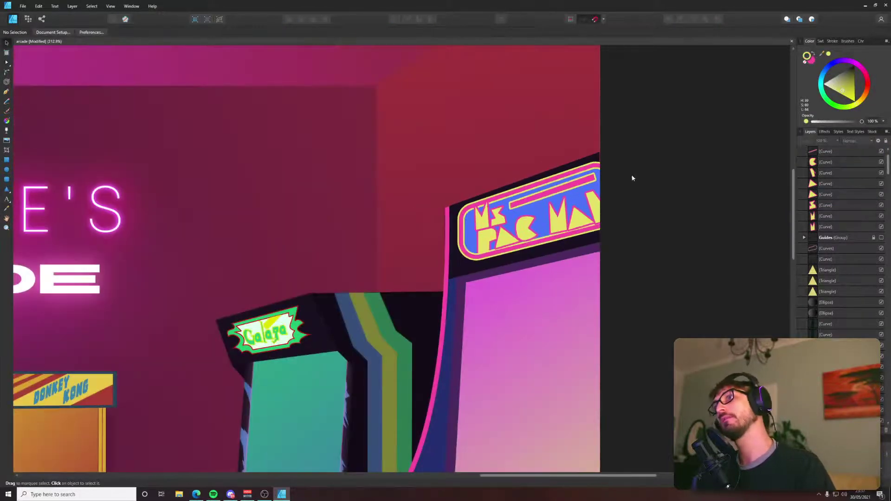
Show the Guides group, lower the outer end of the guide line by the Ms. Pac-Man marquee to follow its slant, and hide the guides.
{"action": "left_click", "coordinate": [881, 238]}
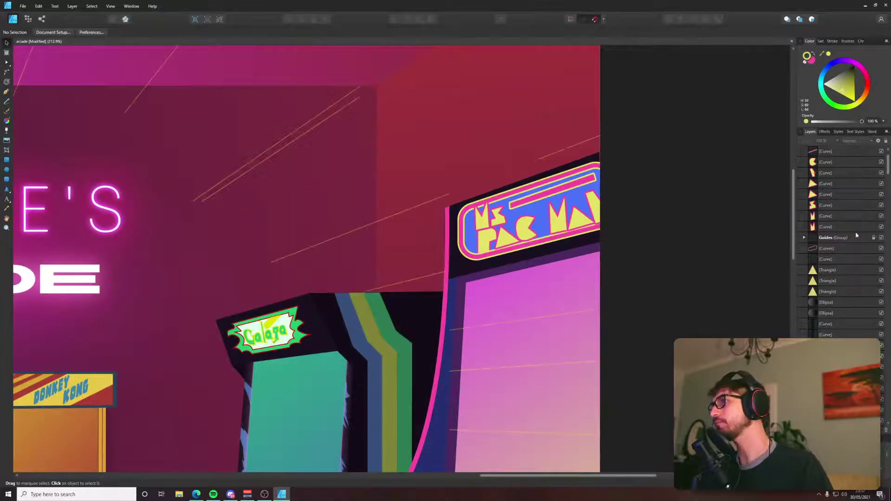
{"action": "scroll", "coordinate": [560, 253], "scroll_direction": "up", "scroll_amount": 5}
{"action": "scroll", "coordinate": [784, 234], "scroll_direction": "down", "scroll_amount": 5}
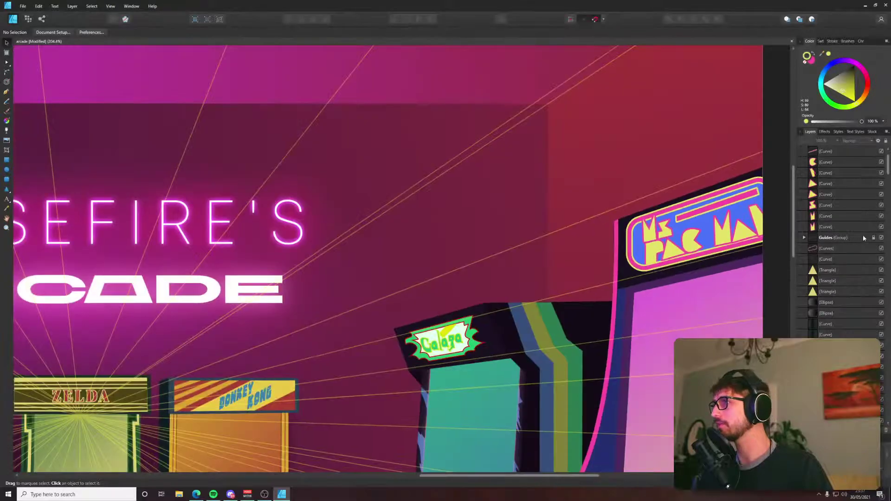
{"action": "scroll", "coordinate": [721, 231], "scroll_direction": "down", "scroll_amount": 5}
{"action": "left_click_drag", "start_coordinate": [721, 230], "coordinate": [569, 251]}
{"action": "double_click", "coordinate": [632, 210]}
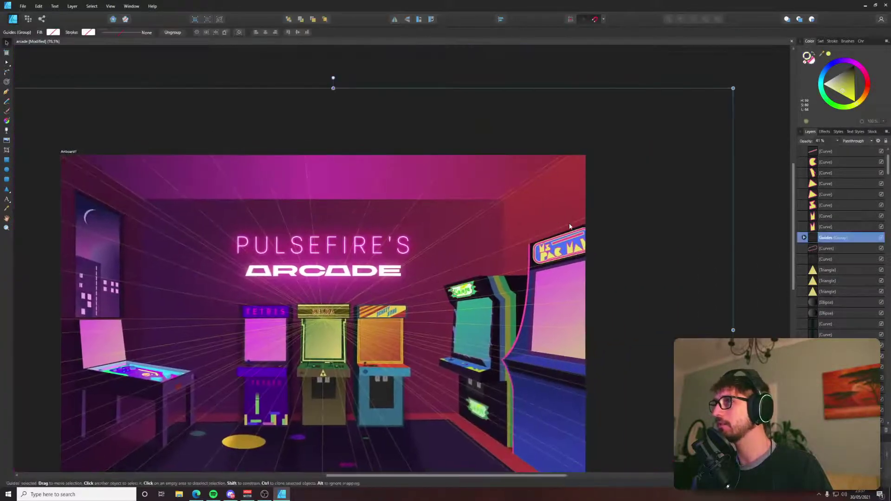
{"action": "double_click", "coordinate": [691, 178]}
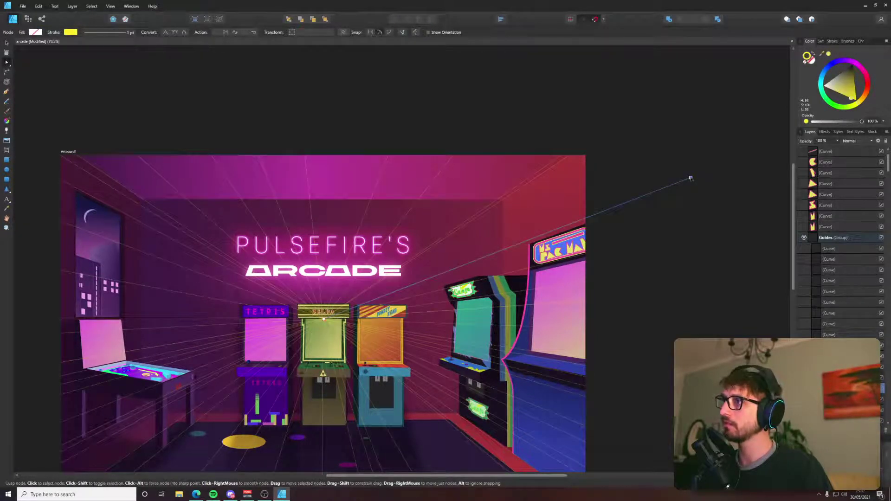
{"action": "left_click_drag", "start_coordinate": [691, 178], "coordinate": [691, 192]}
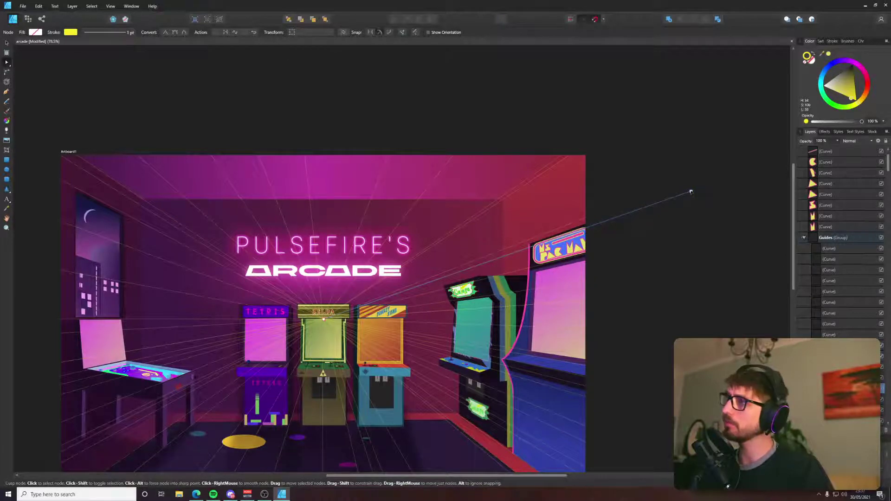
{"action": "left_click_drag", "start_coordinate": [691, 192], "coordinate": [691, 221]}
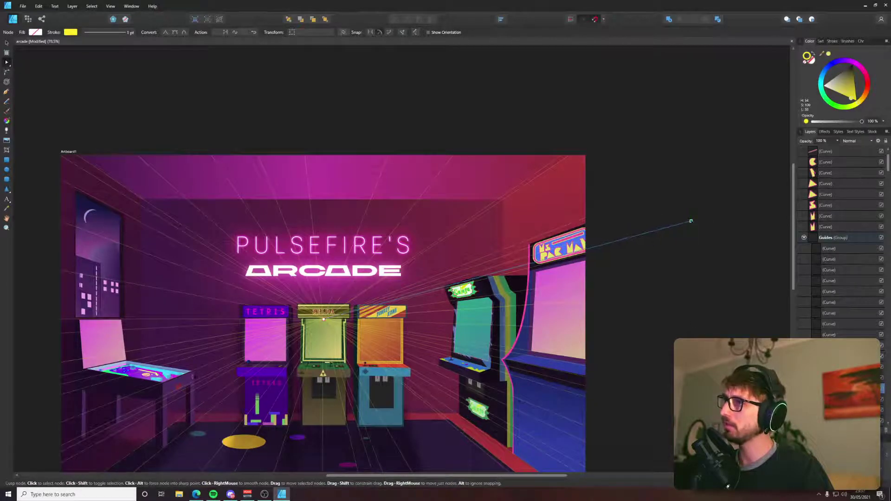
{"action": "left_click", "coordinate": [872, 237]}
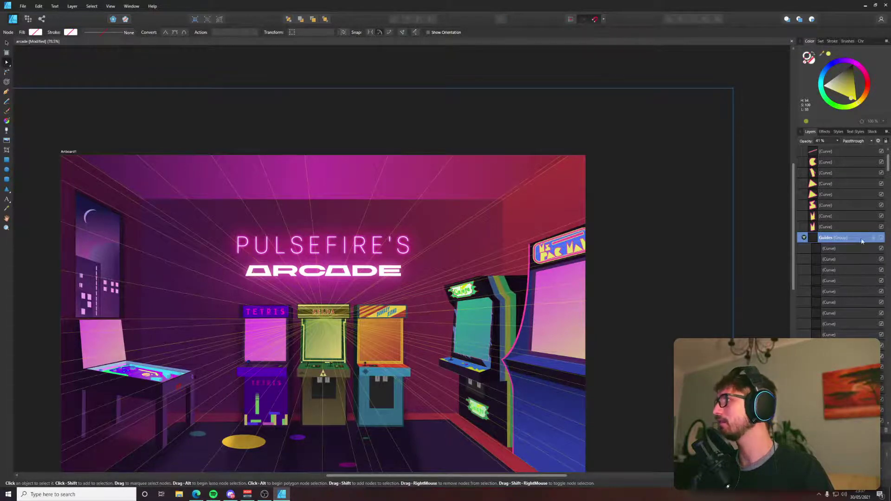
Adjust the bottom corner nodes of the letters M, A and N in MAN so their bases follow the marquee's slant.
{"action": "scroll", "coordinate": [577, 245], "scroll_direction": "up", "scroll_amount": 8}
{"action": "left_click", "coordinate": [576, 290]}
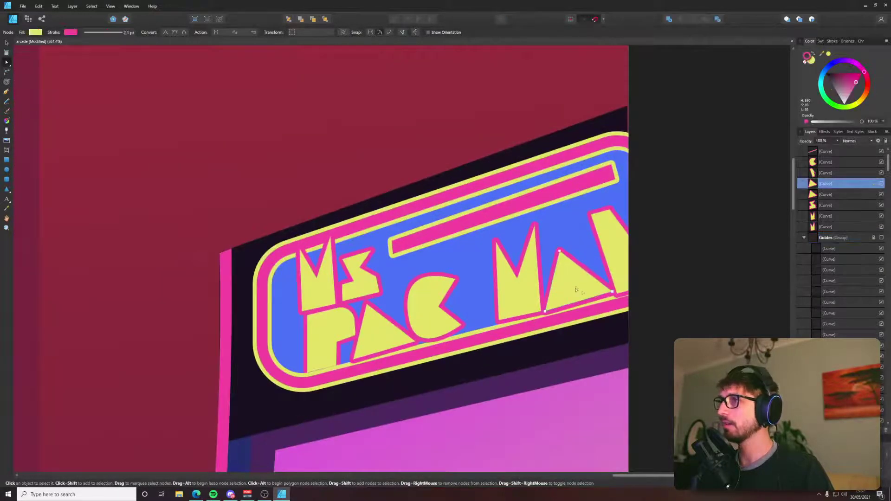
{"action": "left_click", "coordinate": [545, 310]}
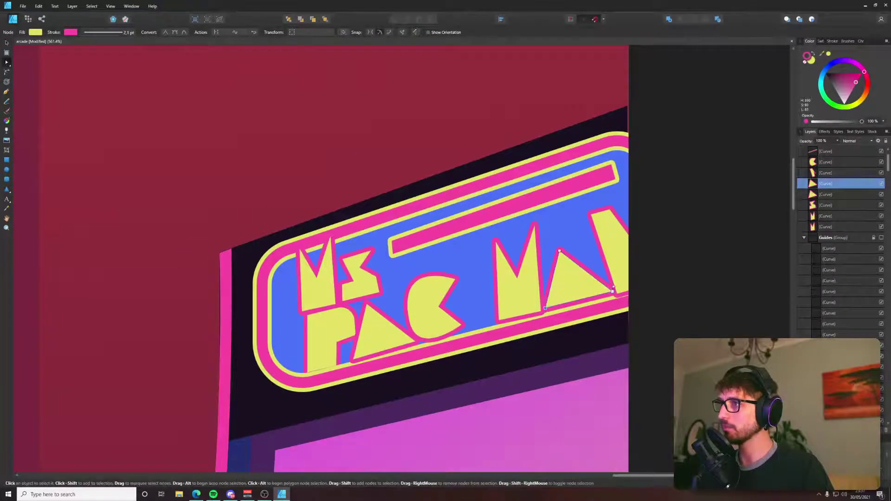
{"action": "left_click", "coordinate": [613, 290]}
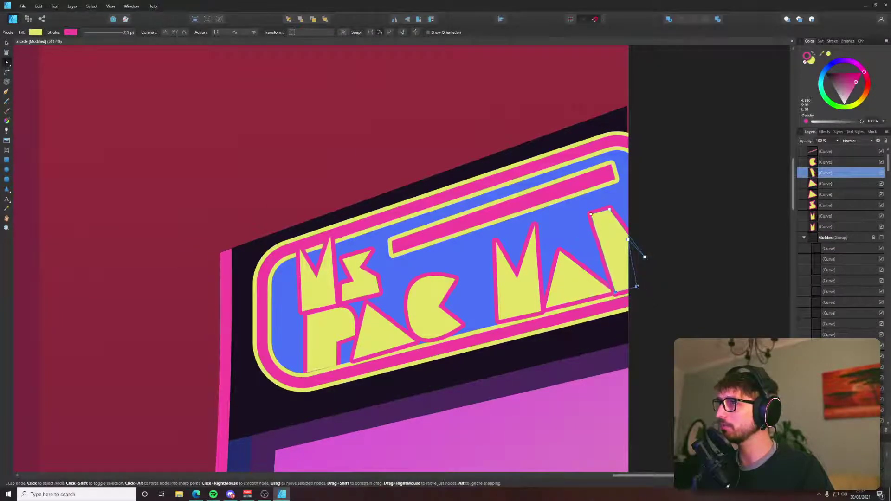
{"action": "left_click", "coordinate": [499, 320]}
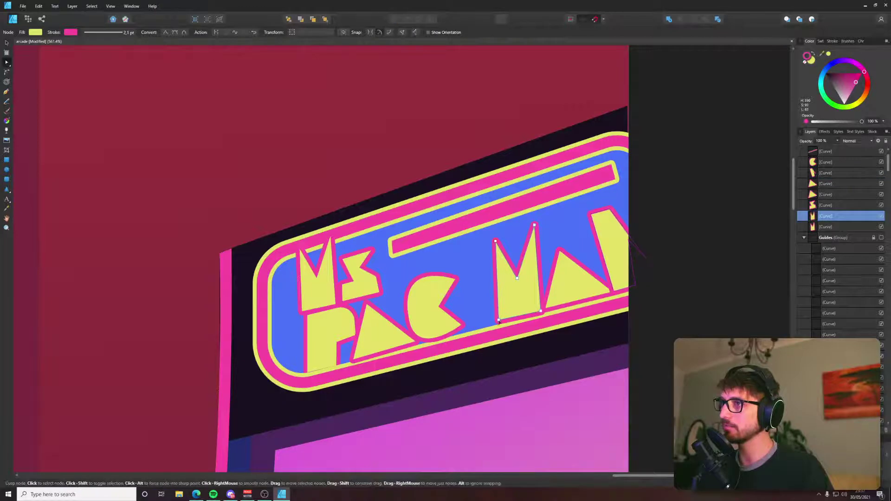
{"action": "left_click", "coordinate": [499, 320]}
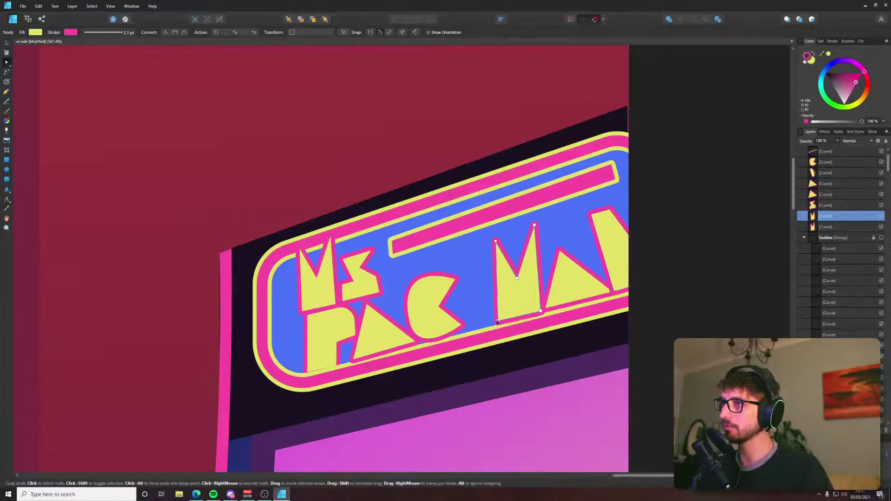
Bring the letter P to the front, and scale the letters P, A and C down together.
{"action": "left_click", "coordinate": [330, 347]}
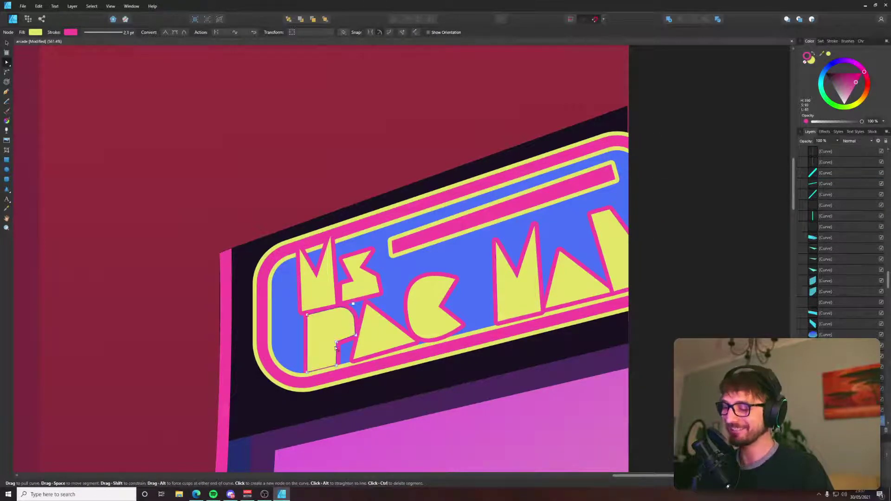
{"action": "key", "text": "ctrl+shift+]"}
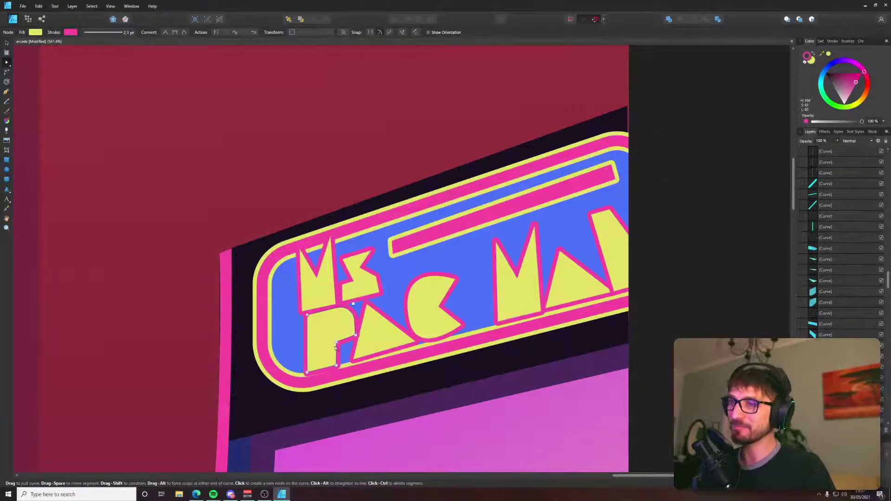
{"action": "key", "text": "v"}
{"action": "left_click", "coordinate": [378, 338], "text": "shift"}
{"action": "left_click", "coordinate": [434, 327], "text": "shift"}
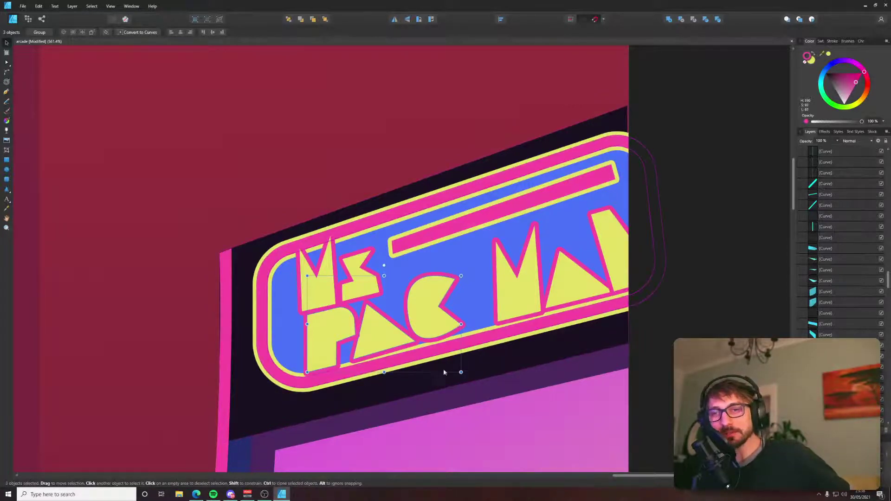
{"action": "left_click_drag", "start_coordinate": [461, 372], "coordinate": [403, 359]}
Move the letters A and C closer to the P, and place the C behind the neighbouring A.
{"action": "left_click", "coordinate": [380, 344]}
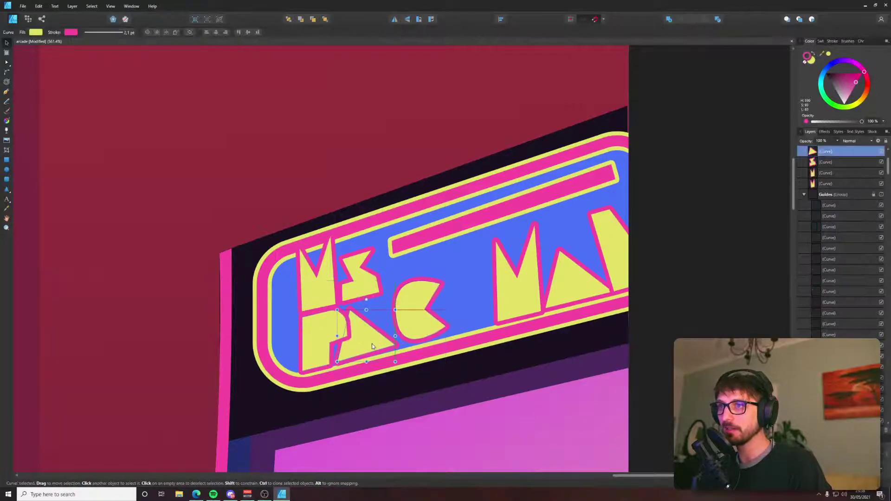
{"action": "left_click_drag", "start_coordinate": [407, 319], "coordinate": [403, 329]}
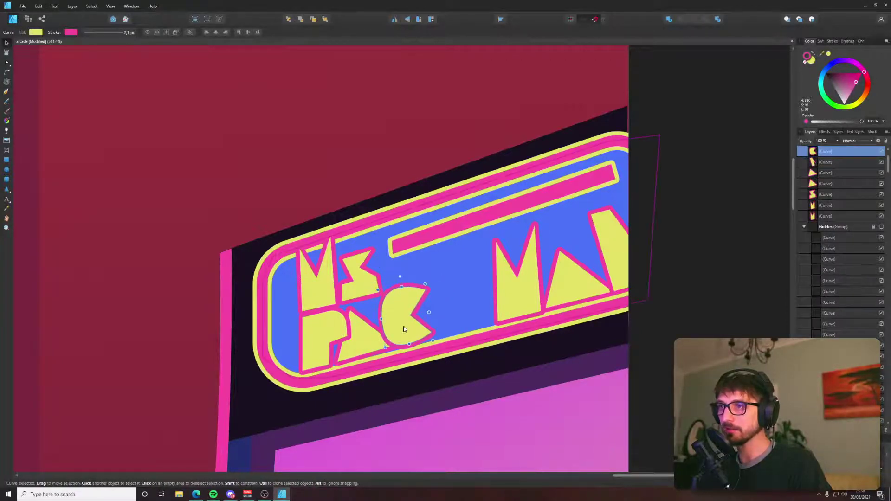
{"action": "key", "text": "Delete"}
{"action": "left_click", "coordinate": [377, 342]}
{"action": "key", "text": "ctrl+z"}
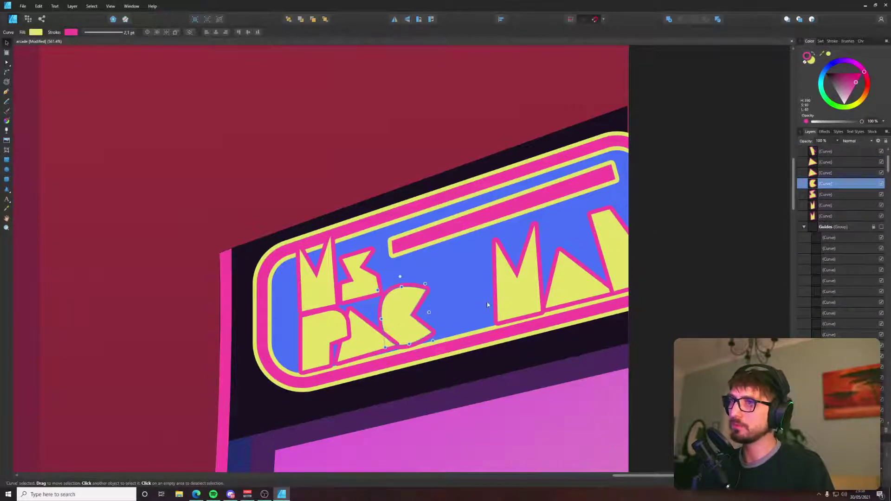
Reposition the letters M and A of MAN slightly to even out their spacing on the marquee.
{"action": "left_click_drag", "start_coordinate": [541, 295], "coordinate": [533, 295]}
{"action": "left_click", "coordinate": [565, 291]}
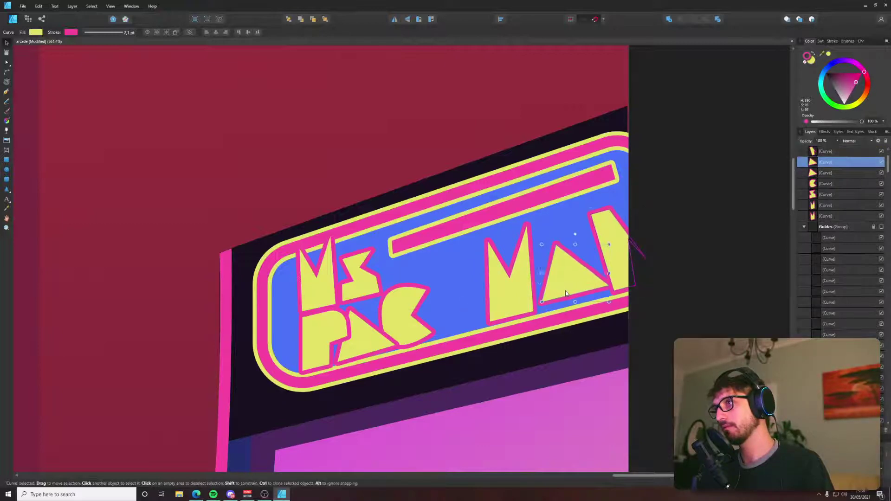
{"action": "key", "text": "Right"}
{"action": "key", "text": "Up"}
{"action": "left_click_drag", "start_coordinate": [516, 293], "coordinate": [523, 292]}
{"action": "scroll", "coordinate": [523, 292], "scroll_direction": "down", "scroll_amount": 6}
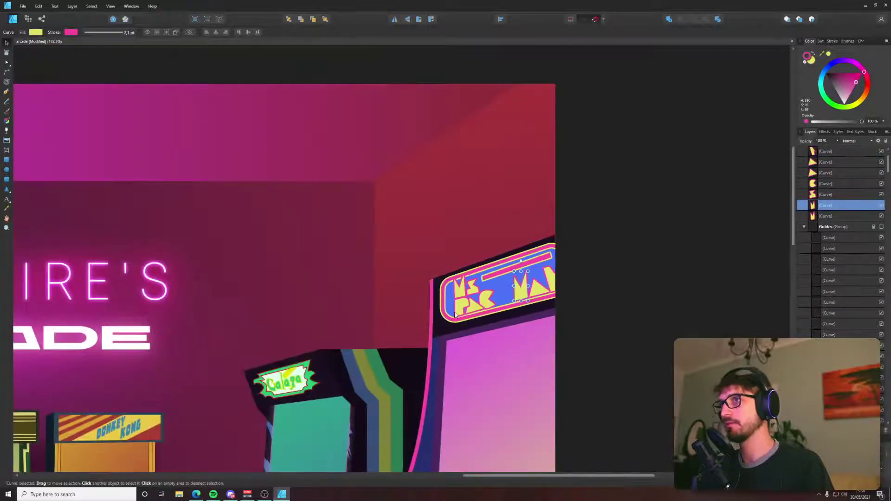
Select the letters P, A and C together, nudge them towards MAN and slightly upward, and deselect them.
{"action": "left_click", "coordinate": [466, 304]}
{"action": "scroll", "coordinate": [467, 304], "scroll_direction": "up", "scroll_amount": 3}
{"action": "left_click", "coordinate": [480, 305], "text": "shift"}
{"action": "left_click", "coordinate": [501, 294], "text": "shift"}
{"action": "key", "text": "shift+Right"}
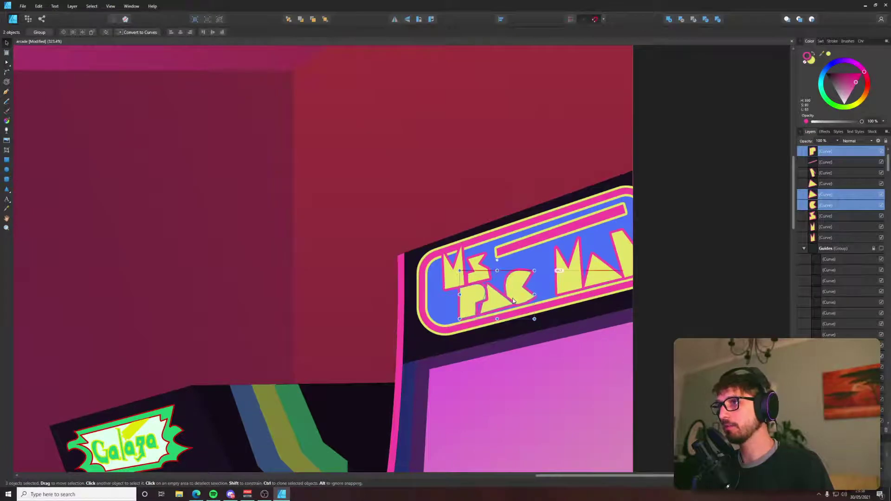
{"action": "key", "text": "Up"}
{"action": "key", "text": "Up"}
{"action": "key", "text": "Up"}
{"action": "scroll", "coordinate": [534, 306], "scroll_direction": "down", "scroll_amount": 10}
{"action": "left_click", "coordinate": [557, 304]}
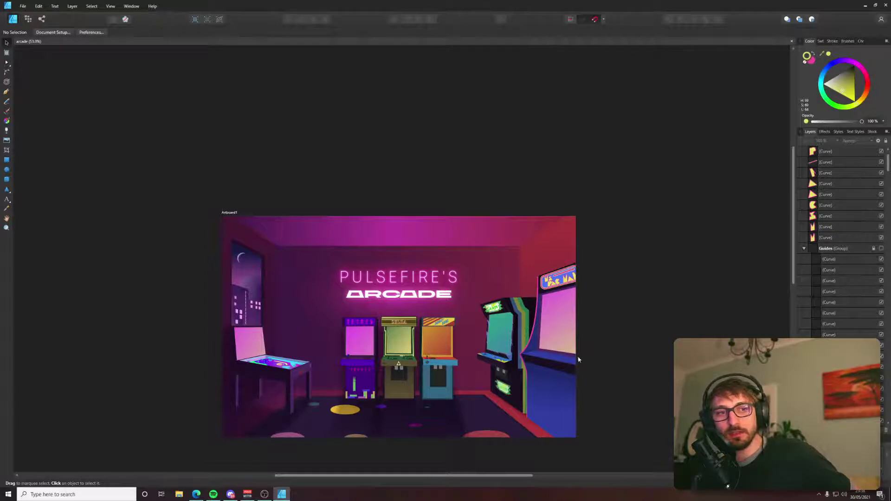
Check the Ms. Pac-Man cabinet reference photo in the browser, and return to Affinity Designer to select the purple surround of the cabinet's screen.
{"action": "key", "text": "alt+Tab"}
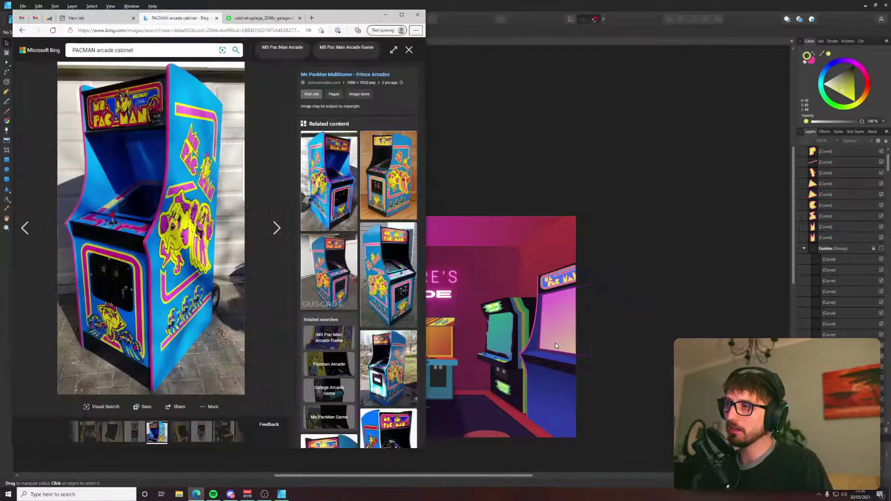
{"action": "key", "text": "alt+Tab"}
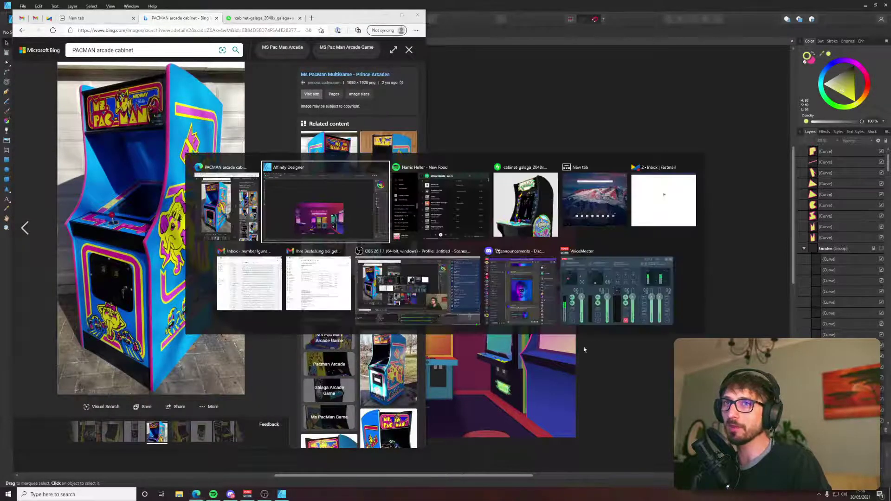
{"action": "left_click", "coordinate": [524, 305]}
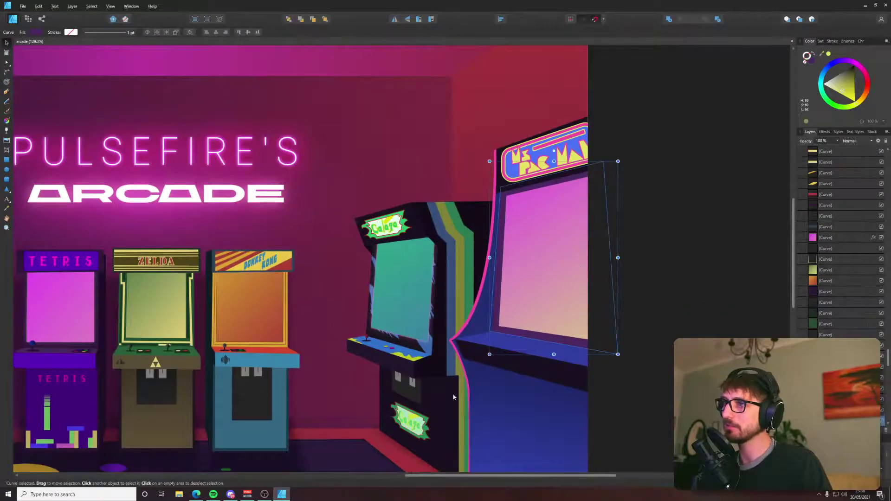
Adjust the music volume in Spotify, and return to Affinity Designer to reselect the surround of the Ms. Pac-Man screen.
{"action": "key", "text": "super+3"}
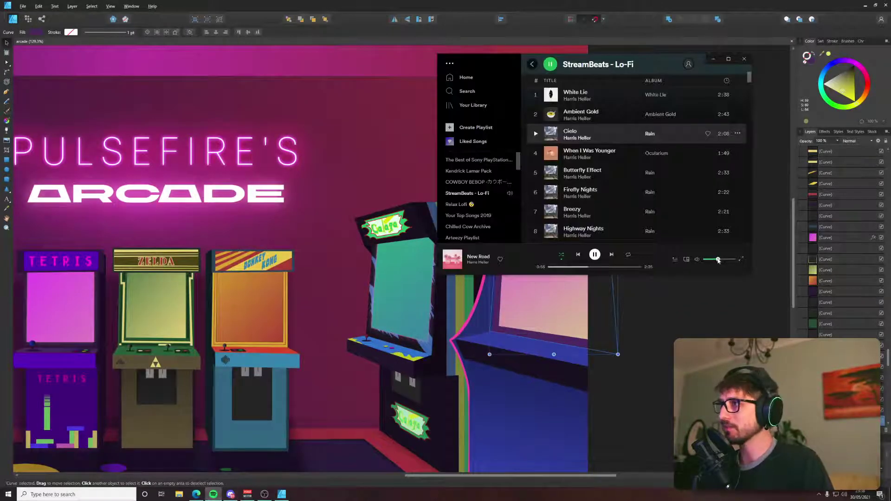
{"action": "left_click_drag", "start_coordinate": [718, 259], "coordinate": [718, 260]}
{"action": "left_click", "coordinate": [690, 314]}
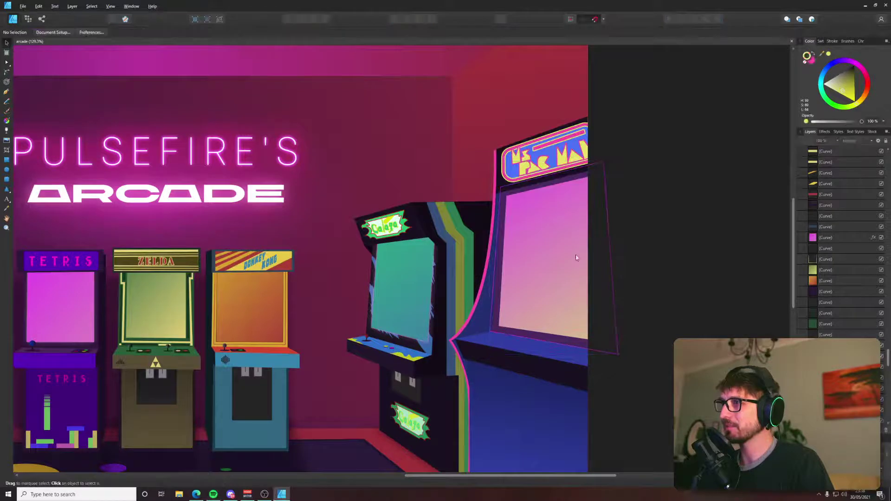
{"action": "left_click", "coordinate": [499, 277]}
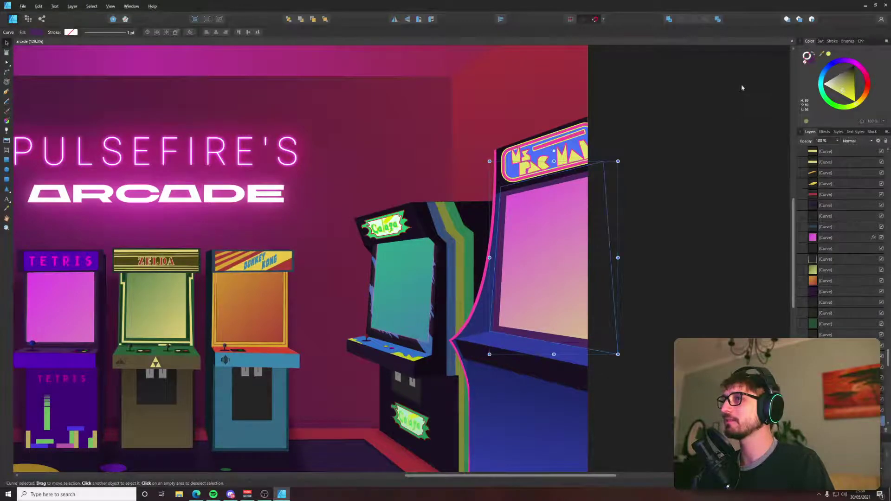
Try a dark indigo fill on the screen's surround, checking the cabinet reference photo for the color.
{"action": "left_click", "coordinate": [812, 62]}
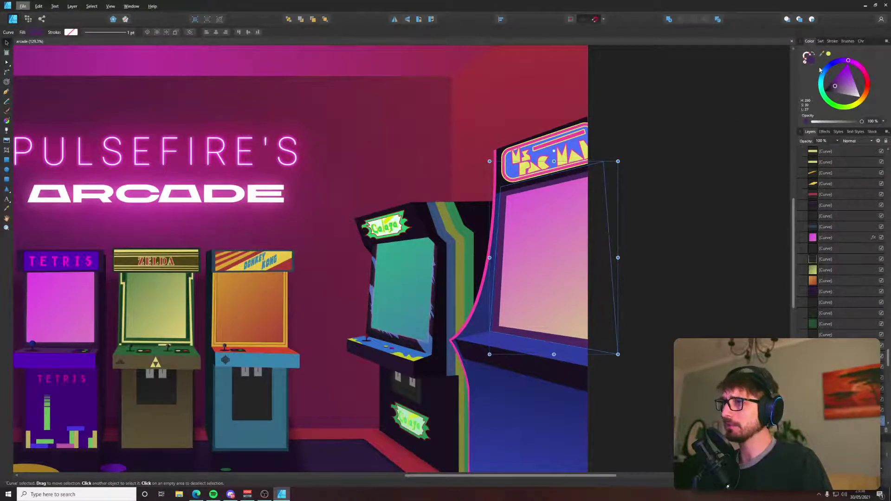
{"action": "left_click_drag", "start_coordinate": [848, 60], "coordinate": [831, 51]}
{"action": "key", "text": "alt+Tab"}
{"action": "key", "text": "alt+Tab"}
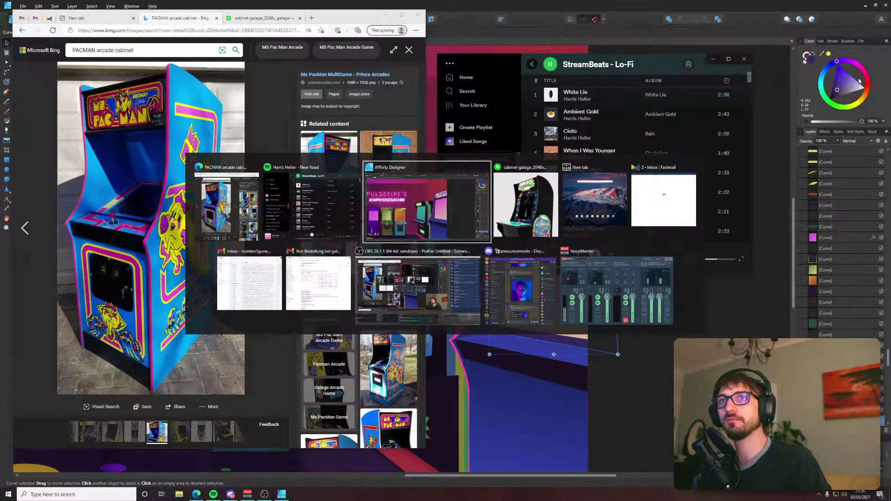
{"action": "left_click_drag", "start_coordinate": [853, 78], "coordinate": [836, 85]}
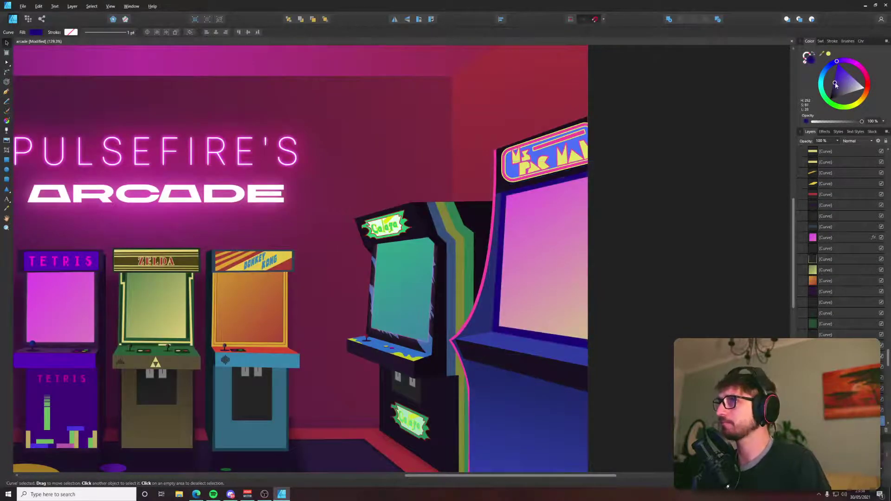
Fill the screen's surround with the blue sampled from the cabinet body, set saturation to 41 and lightness to 37, and deselect it.
{"action": "key", "text": "i"}
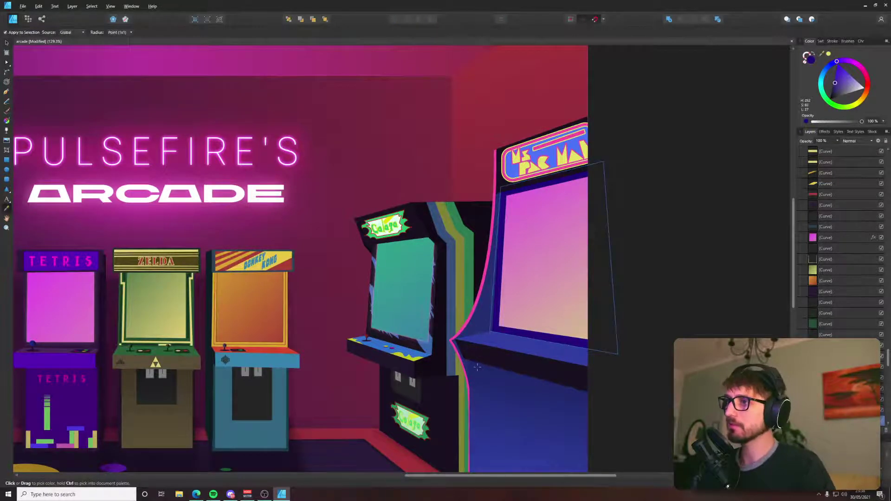
{"action": "left_click", "coordinate": [474, 367]}
{"action": "key", "text": "v"}
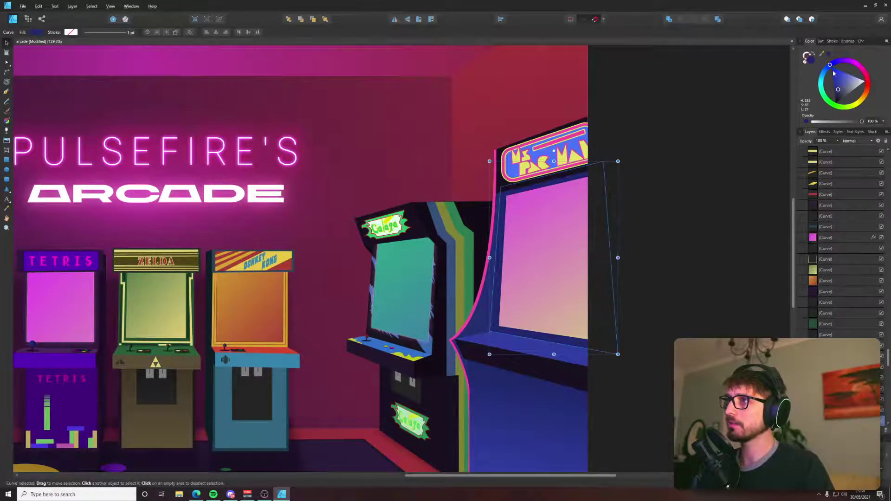
{"action": "double_click", "coordinate": [810, 58]}
{"action": "left_click_drag", "start_coordinate": [442, 163], "coordinate": [617, 182]}
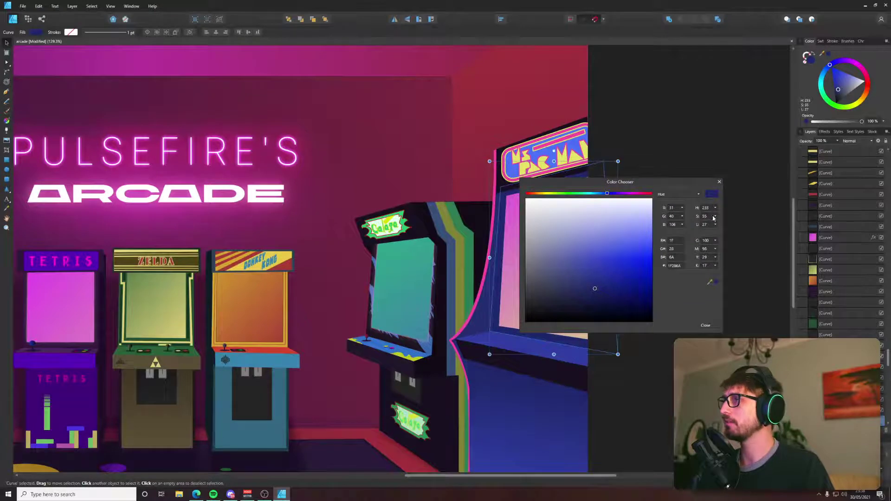
{"action": "left_click_drag", "start_coordinate": [714, 218], "coordinate": [785, 238]}
{"action": "left_click", "coordinate": [779, 222]}
{"action": "left_click", "coordinate": [779, 230]}
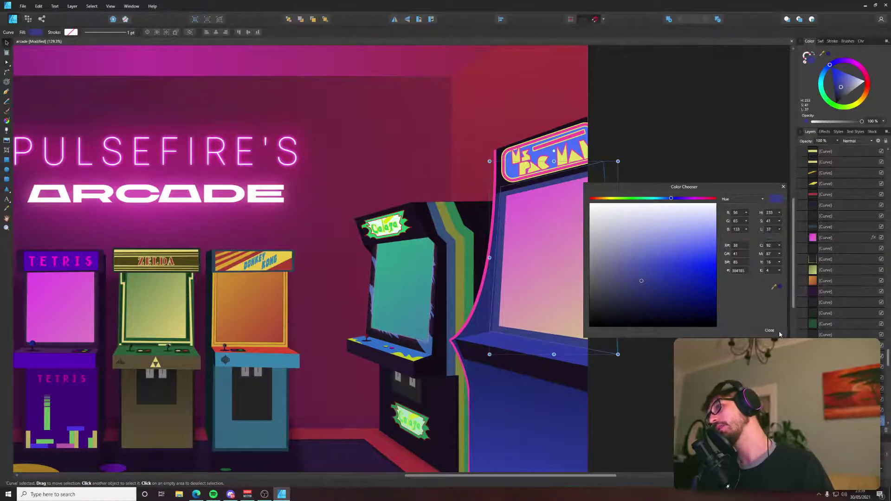
{"action": "key", "text": "Escape"}
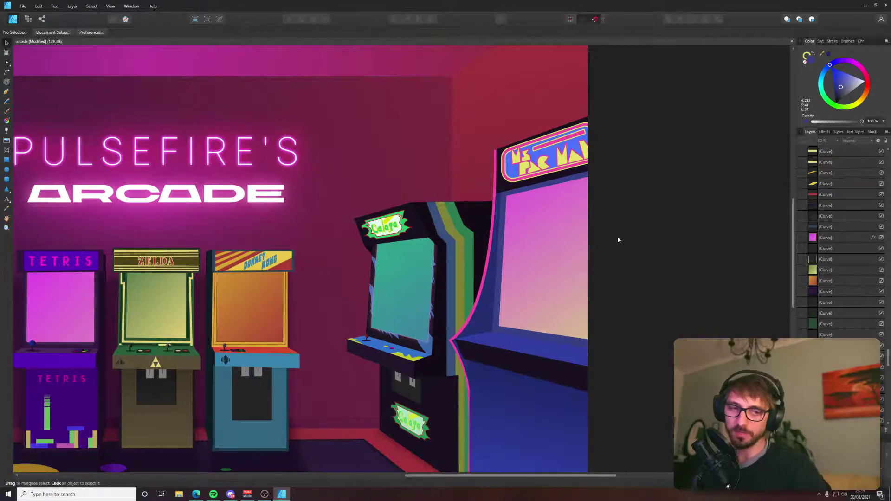
Draw a closed four-cornered strip with the Pen tool along the marquee's underside, from the pink side trim past the artboard edge.
{"action": "scroll", "coordinate": [531, 172], "scroll_direction": "up", "scroll_amount": 5}
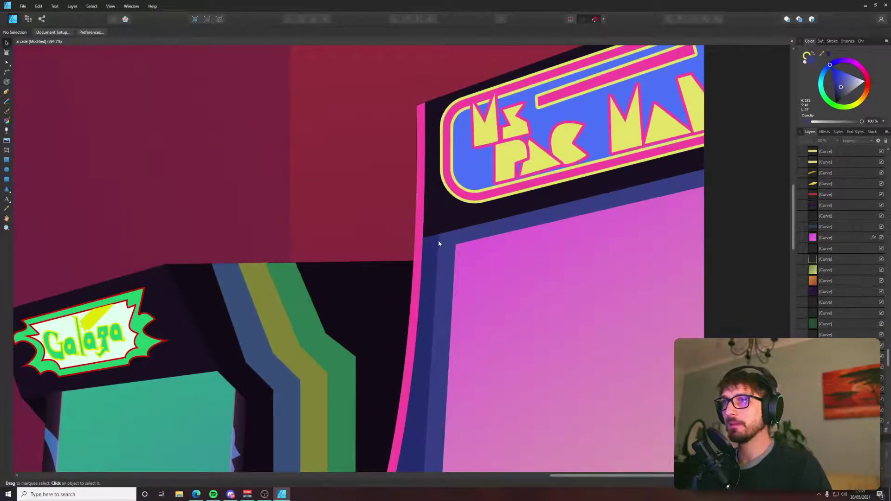
{"action": "key", "text": "p"}
{"action": "left_click", "coordinate": [423, 239]}
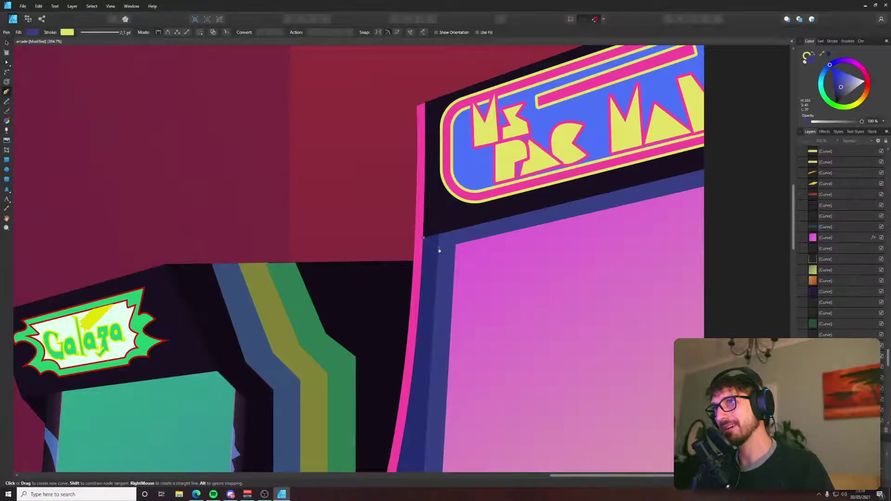
{"action": "left_click", "coordinate": [439, 248]}
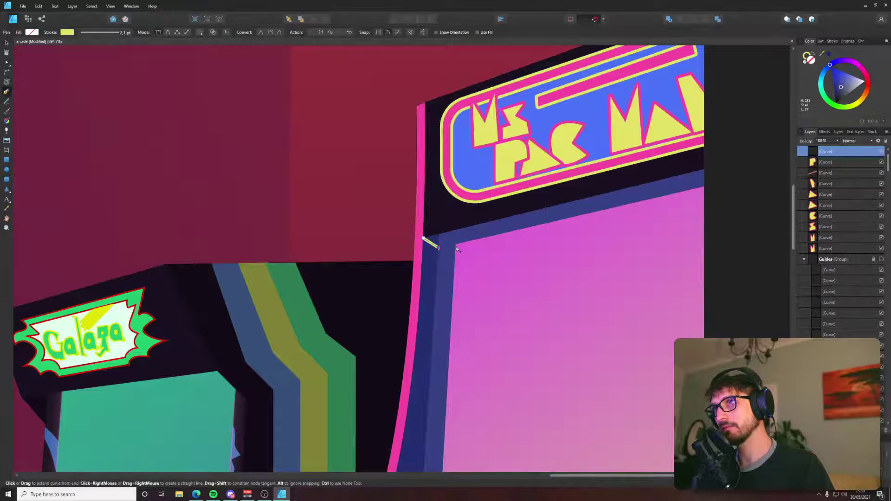
{"action": "left_click", "coordinate": [724, 179]}
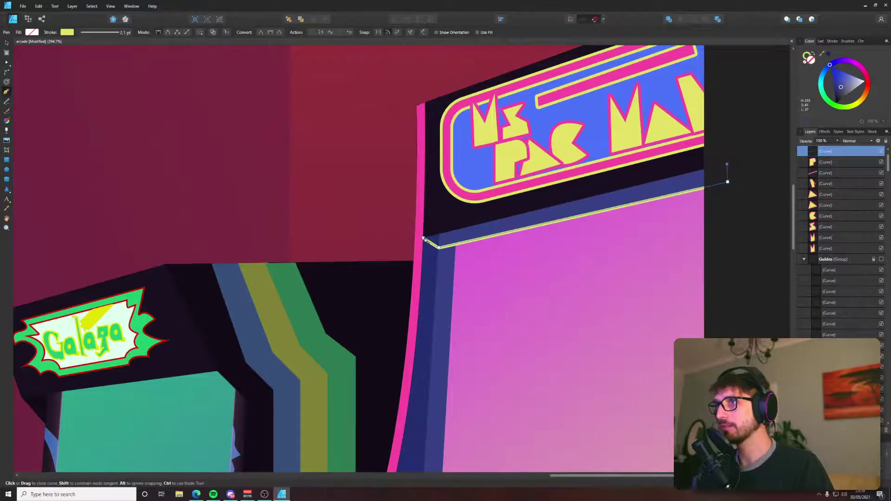
{"action": "key", "text": "Escape"}
Fill the new strip below the marquee with a sampled near-black and remove its yellow outline.
{"action": "scroll", "coordinate": [492, 223], "scroll_direction": "down", "scroll_amount": 6}
{"action": "scroll", "coordinate": [492, 236], "scroll_direction": "up", "scroll_amount": 3}
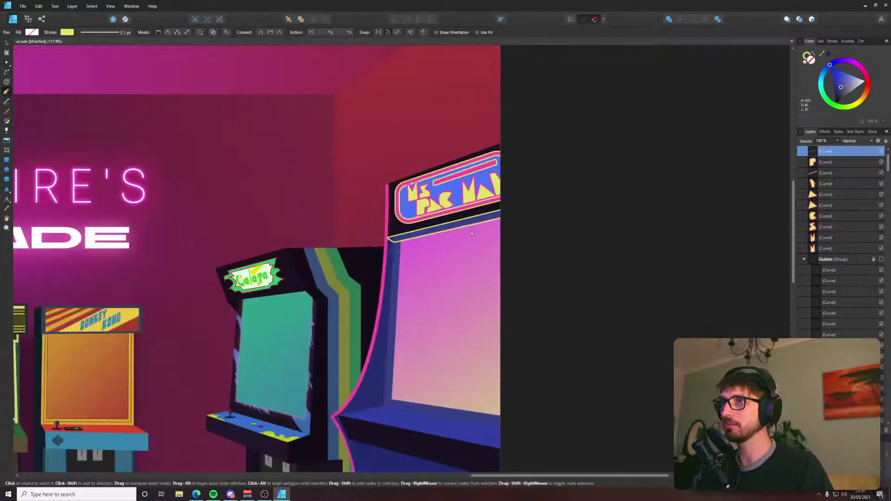
{"action": "scroll", "coordinate": [483, 237], "scroll_direction": "down", "scroll_amount": 5}
{"action": "scroll", "coordinate": [461, 237], "scroll_direction": "up", "scroll_amount": 5}
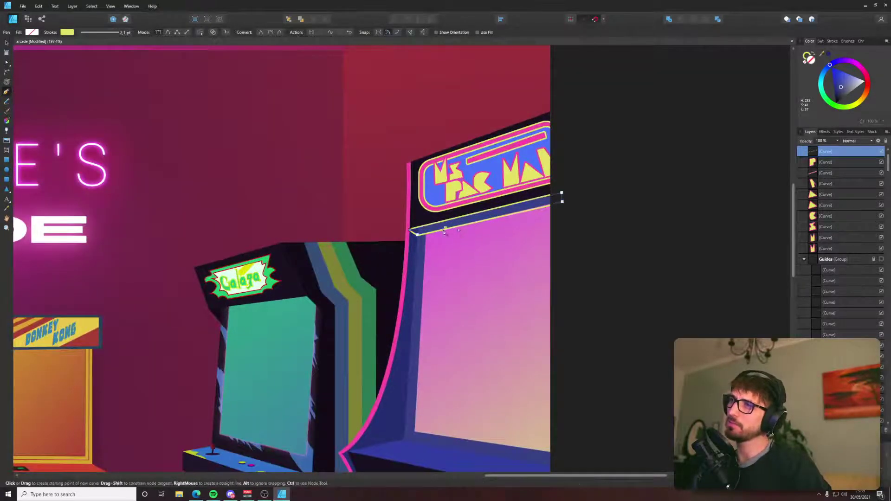
{"action": "key", "text": "i"}
{"action": "left_click", "coordinate": [570, 153]}
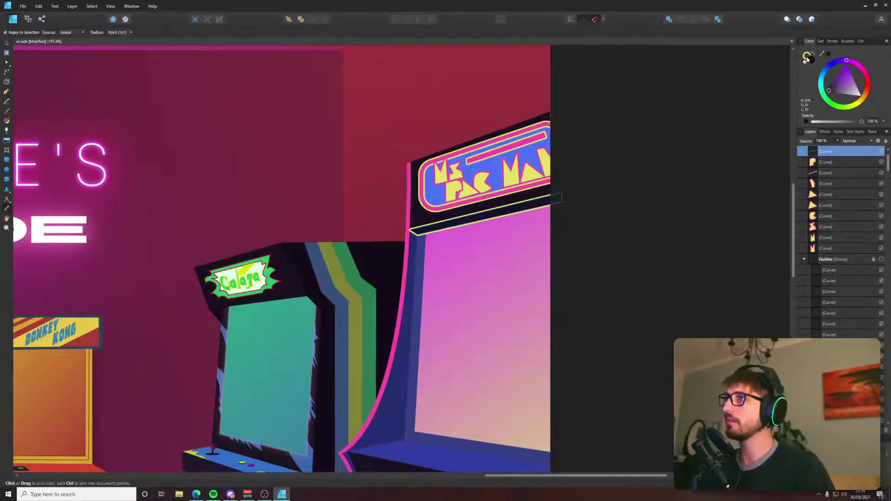
{"action": "key", "text": "v"}
{"action": "left_click", "coordinate": [811, 59]}
Lighten and desaturate the strip's fill to the dark grey-purple 1D1820.
{"action": "double_click", "coordinate": [811, 60]}
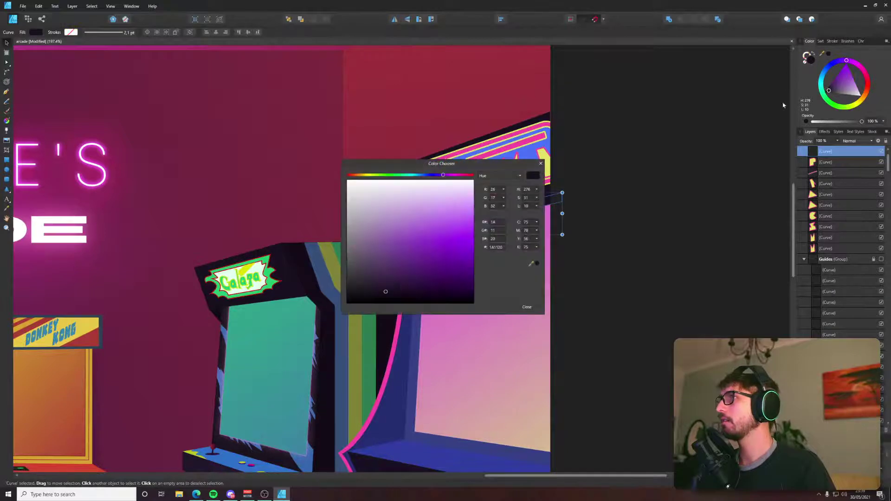
{"action": "left_click_drag", "start_coordinate": [443, 163], "coordinate": [701, 164]}
{"action": "mouse_move", "coordinate": [642, 292]}
{"action": "left_mouse_down"}
{"action": "mouse_move", "coordinate": [617, 291]}
{"action": "mouse_move", "coordinate": [626, 293]}
{"action": "left_mouse_up"}
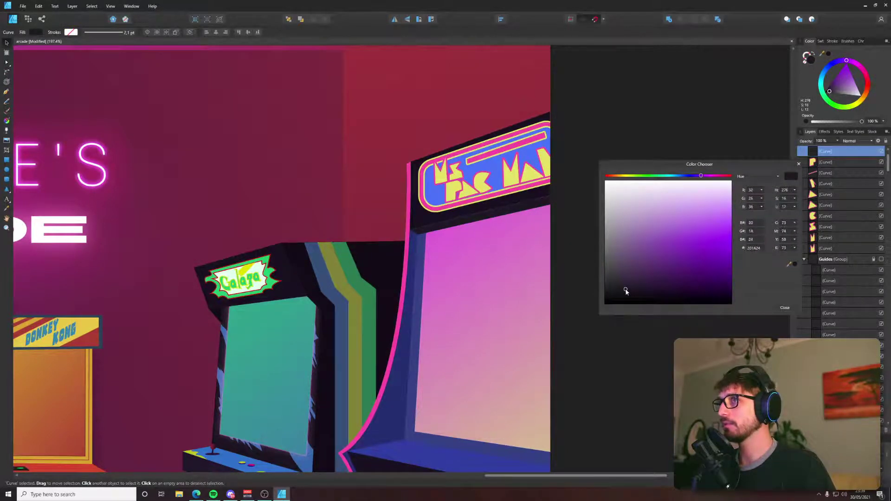
{"action": "scroll", "coordinate": [485, 218], "scroll_direction": "up", "scroll_amount": 5}
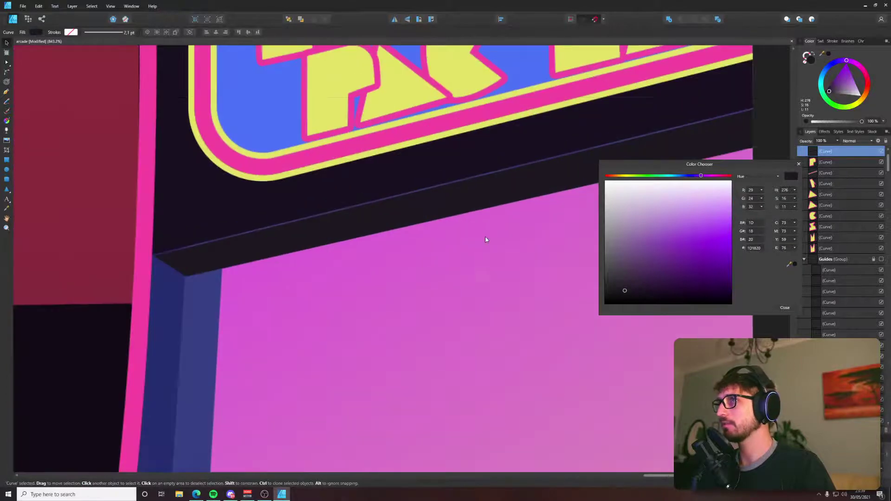
{"action": "left_click", "coordinate": [786, 308]}
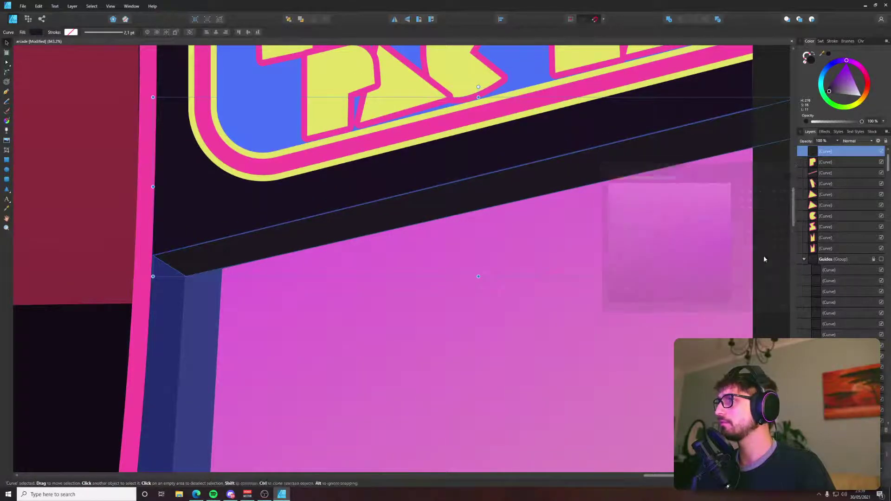
{"action": "left_click", "coordinate": [764, 256]}
Adjust the strip's corner nodes to meet the pink trim and the marquee's lower edge, closing the thin blue gap above it.
{"action": "scroll", "coordinate": [147, 260], "scroll_direction": "up", "scroll_amount": 7}
{"action": "left_click", "coordinate": [286, 304]}
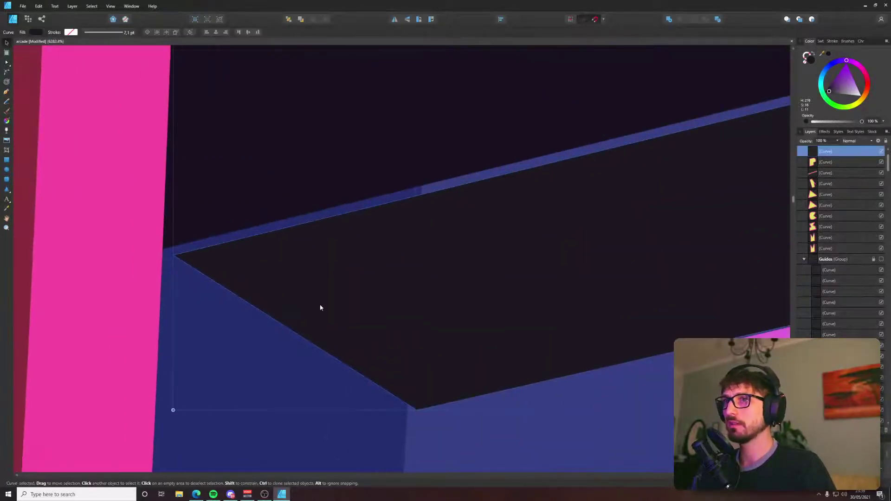
{"action": "key", "text": "a"}
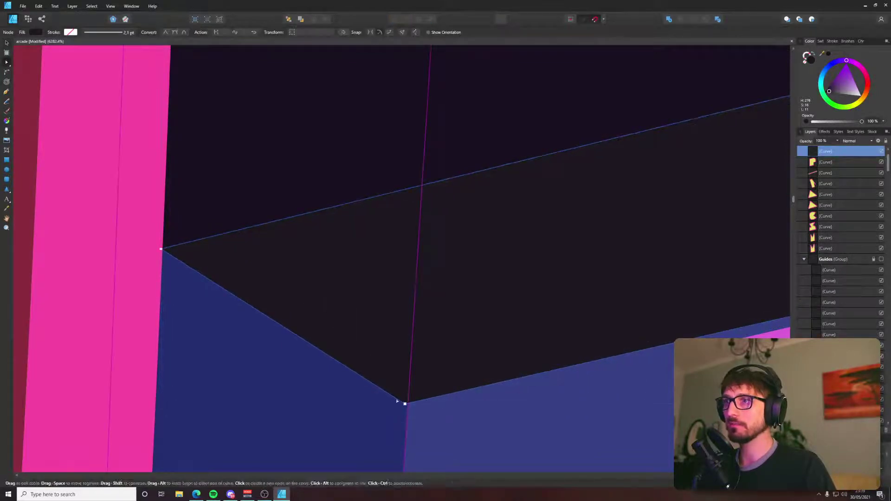
{"action": "scroll", "coordinate": [408, 404], "scroll_direction": "down", "scroll_amount": 6}
{"action": "scroll", "coordinate": [420, 397], "scroll_direction": "down", "scroll_amount": 4}
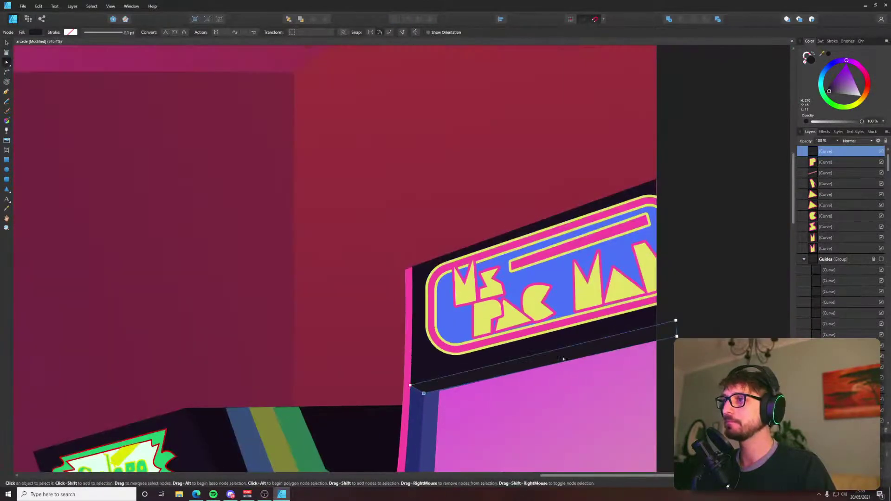
{"action": "left_click_drag", "start_coordinate": [677, 336], "coordinate": [721, 266]}
{"action": "left_click", "coordinate": [708, 313]}
{"action": "scroll", "coordinate": [705, 316], "scroll_direction": "down", "scroll_amount": 5}
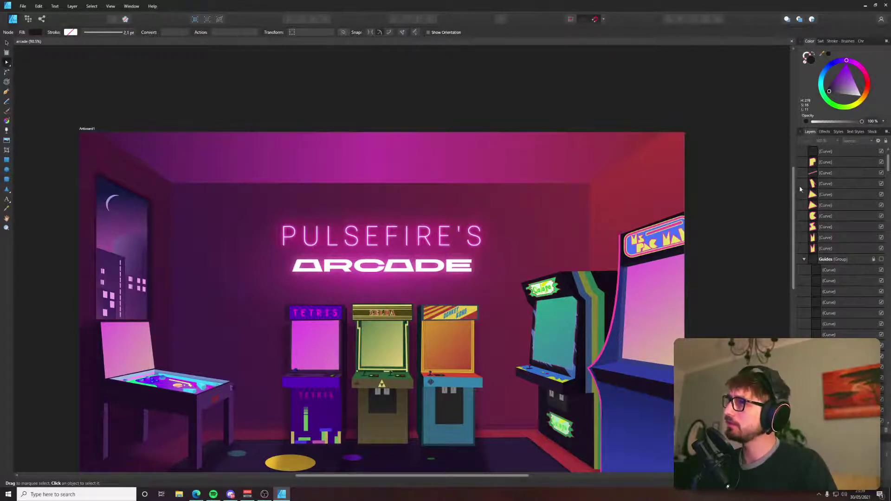
Show the perspective guides and raise the strip's lower-left corner node to make that end narrower.
{"action": "scroll", "coordinate": [633, 261], "scroll_direction": "up", "scroll_amount": 8}
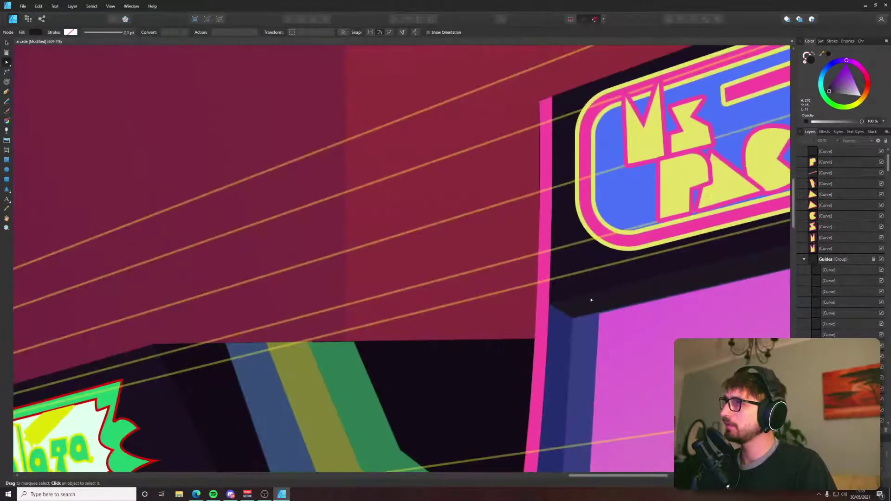
{"action": "left_click", "coordinate": [573, 319]}
{"action": "left_click_drag", "start_coordinate": [574, 319], "coordinate": [574, 309]}
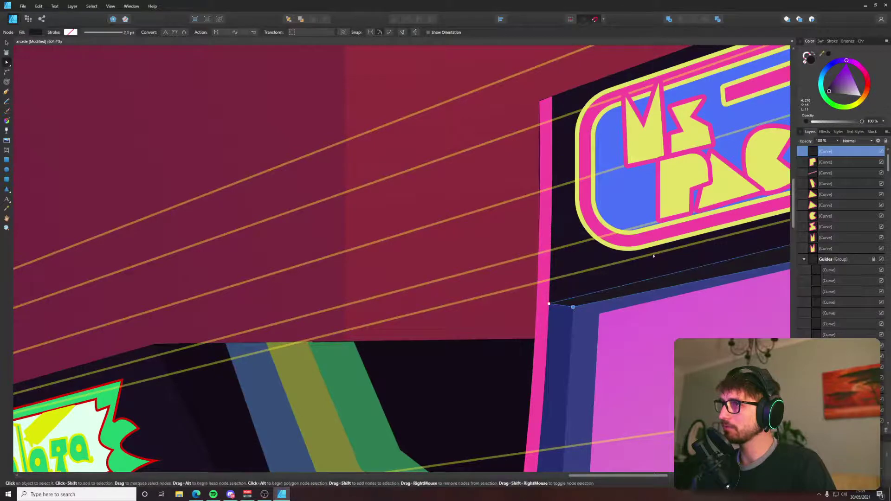
Raise the strip's lower-right corner node beyond the artboard edge to follow the perspective, and deselect the strip.
{"action": "scroll", "coordinate": [594, 325], "scroll_direction": "right", "scroll_amount": 5}
{"action": "scroll", "coordinate": [595, 325], "scroll_direction": "up", "scroll_amount": 2}
{"action": "left_click_drag", "start_coordinate": [611, 329], "coordinate": [613, 313]}
{"action": "left_click", "coordinate": [604, 320]}
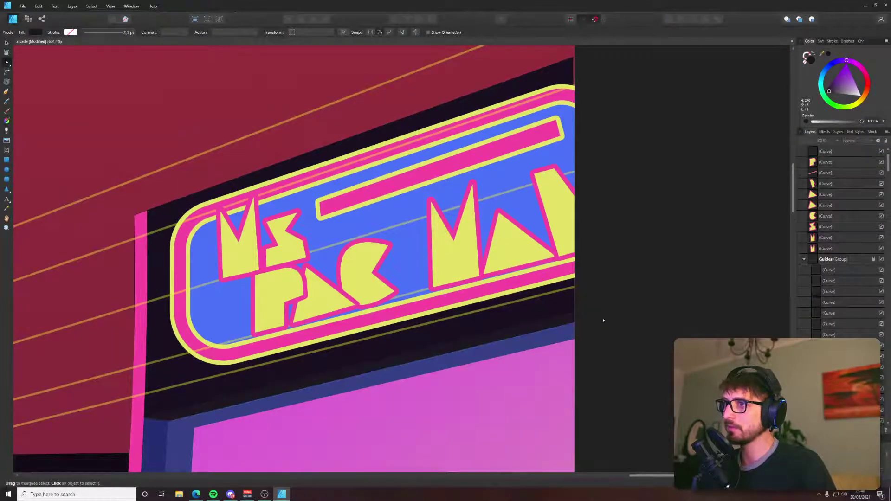
{"action": "scroll", "coordinate": [624, 324], "scroll_direction": "down", "scroll_amount": 4}
{"action": "scroll", "coordinate": [638, 323], "scroll_direction": "up", "scroll_amount": 2}
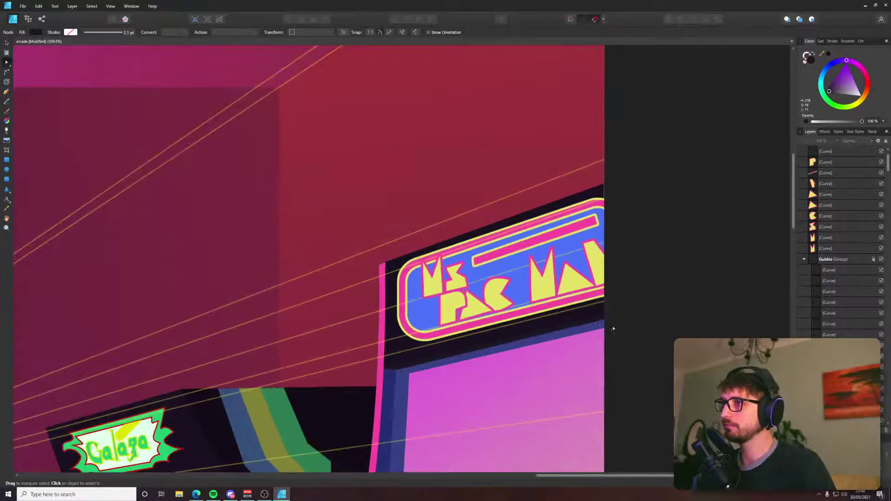
{"action": "left_click", "coordinate": [622, 316]}
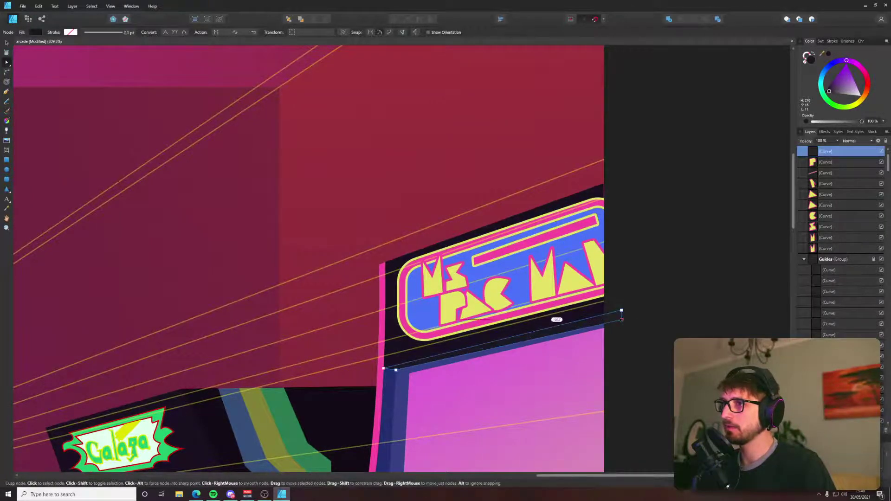
{"action": "left_click", "coordinate": [685, 282]}
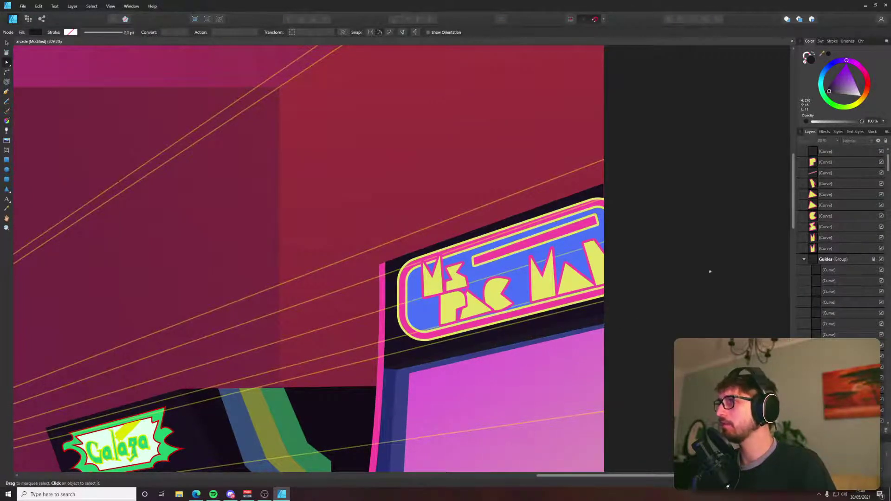
Move the outer end of the perspective guide above the marquee down to run along the strip beneath the marquee.
{"action": "scroll", "coordinate": [766, 257], "scroll_direction": "down", "scroll_amount": 3}
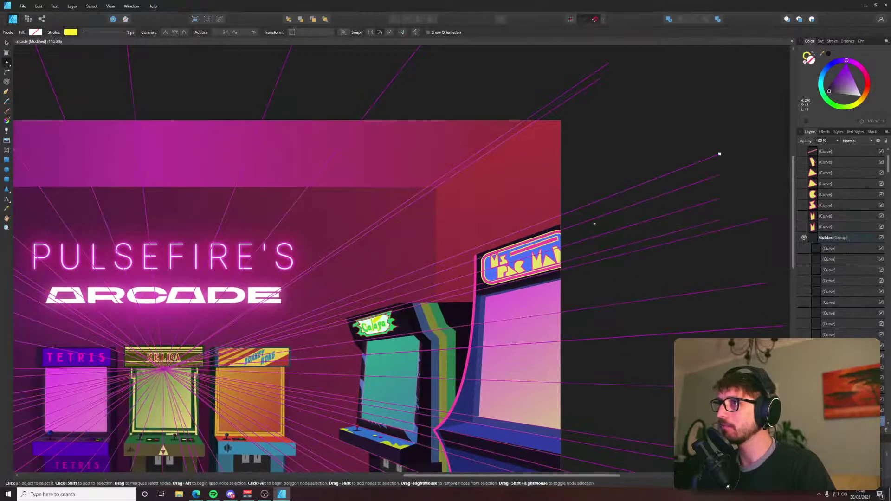
{"action": "left_click", "coordinate": [719, 155]}
{"action": "left_click_drag", "start_coordinate": [720, 154], "coordinate": [722, 241]}
{"action": "scroll", "coordinate": [541, 281], "scroll_direction": "up", "scroll_amount": 6}
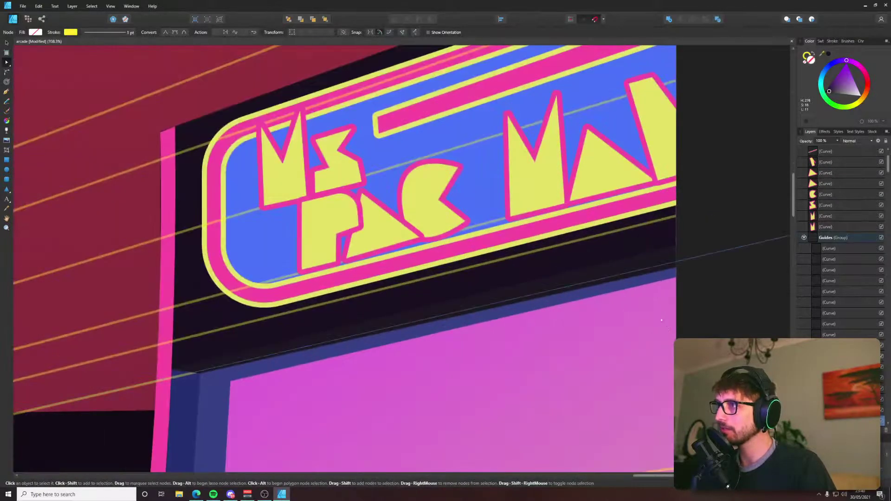
{"action": "left_click_drag", "start_coordinate": [649, 289], "coordinate": [367, 293]}
{"action": "scroll", "coordinate": [579, 267], "scroll_direction": "down", "scroll_amount": 3}
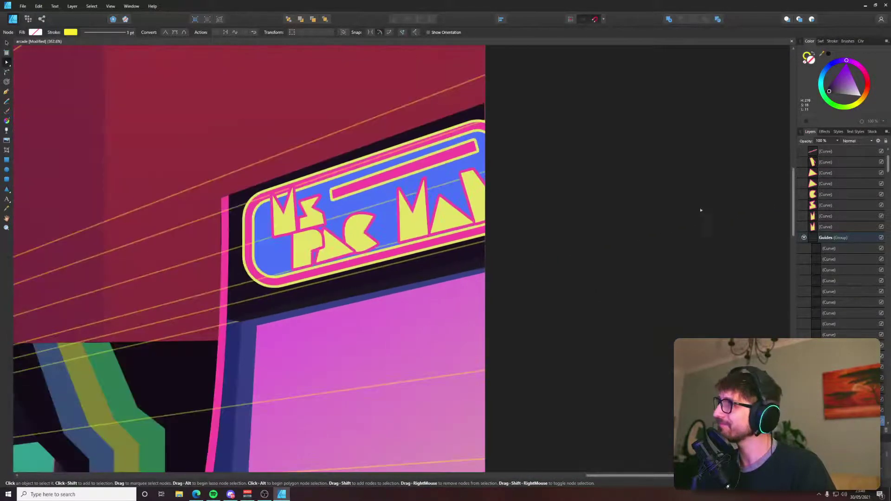
Move the outer end of a perspective guide to run along the dark strip's lower edge, and lock the Guides group.
{"action": "left_click_drag", "start_coordinate": [702, 209], "coordinate": [501, 233]}
{"action": "left_click_drag", "start_coordinate": [766, 179], "coordinate": [493, 245]}
{"action": "scroll", "coordinate": [392, 257], "scroll_direction": "up", "scroll_amount": 3}
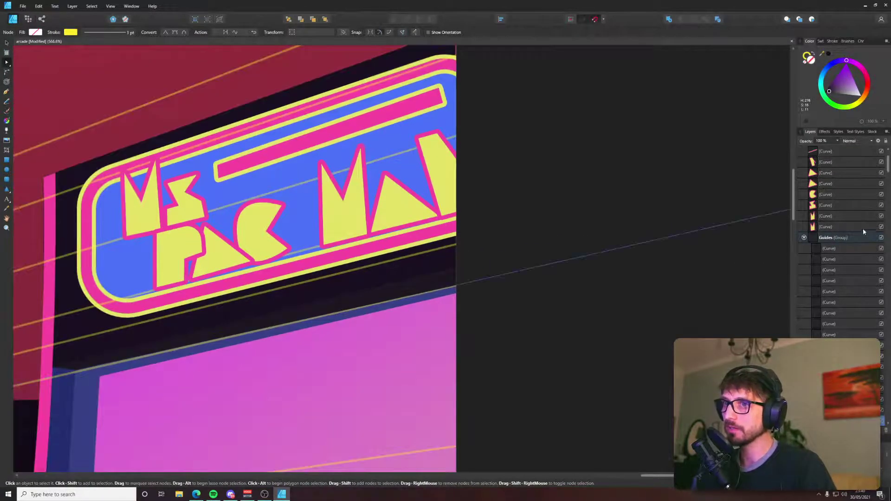
{"action": "left_click", "coordinate": [876, 239]}
Fine-tune the dark underside strip's lower edge so it follows the perspective guide above the screen, and deselect it.
{"action": "scroll", "coordinate": [47, 394], "scroll_direction": "up", "scroll_amount": 5}
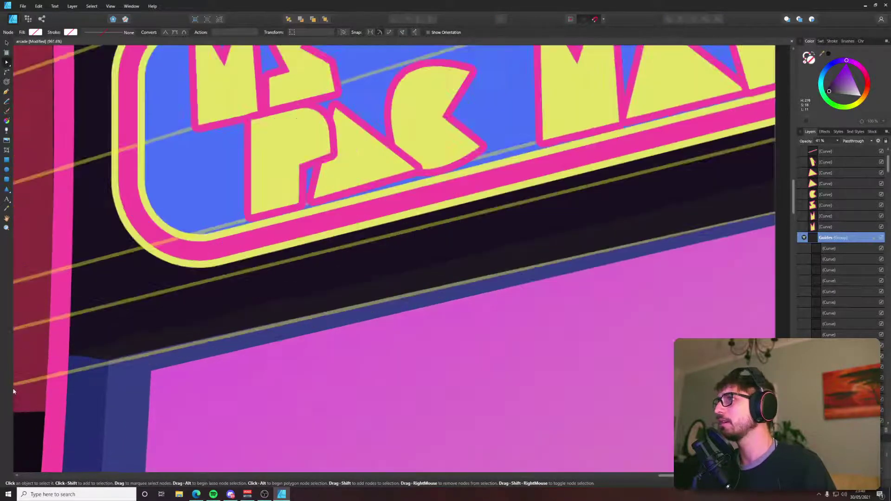
{"action": "left_click", "coordinate": [164, 294]}
{"action": "left_click_drag", "start_coordinate": [163, 294], "coordinate": [164, 299]}
{"action": "scroll", "coordinate": [324, 252], "scroll_direction": "right", "scroll_amount": 6}
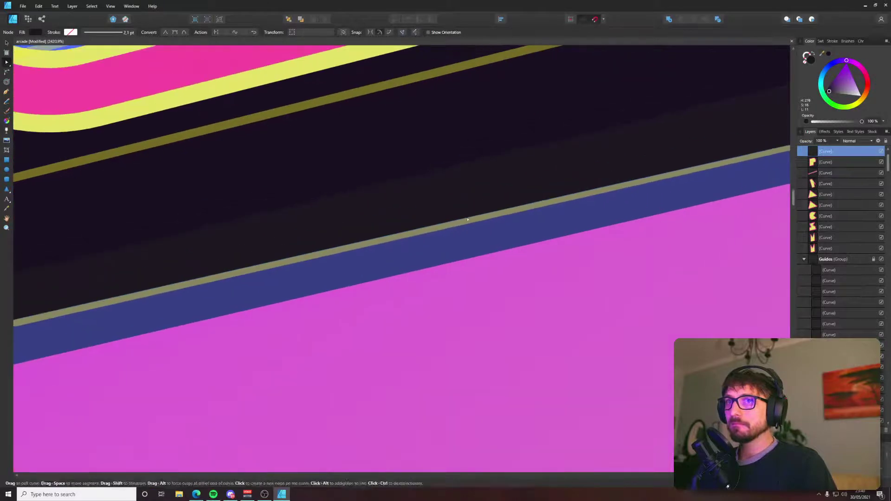
{"action": "scroll", "coordinate": [588, 204], "scroll_direction": "down", "scroll_amount": 11}
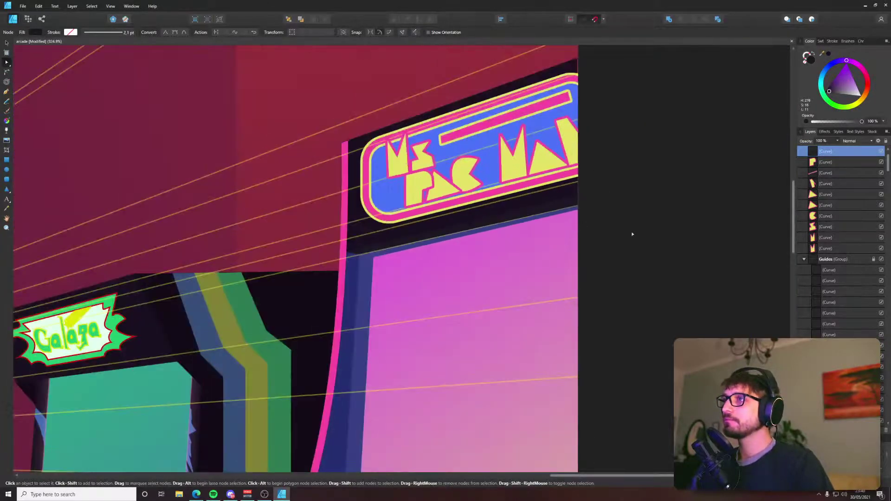
{"action": "left_click", "coordinate": [633, 235]}
Collapse and hide the Guides group.
{"action": "left_click", "coordinate": [804, 260]}
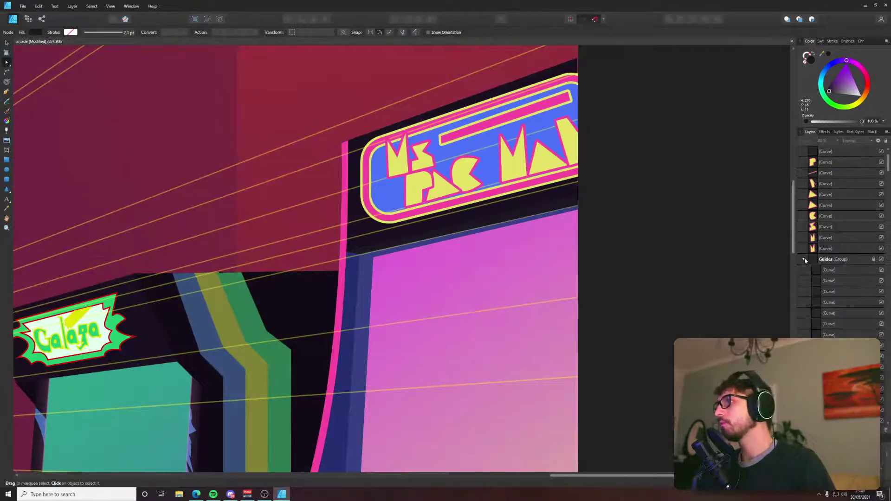
{"action": "left_click", "coordinate": [882, 260]}
{"action": "scroll", "coordinate": [673, 239], "scroll_direction": "down", "scroll_amount": 4}
{"action": "scroll", "coordinate": [673, 240], "scroll_direction": "down", "scroll_amount": 2}
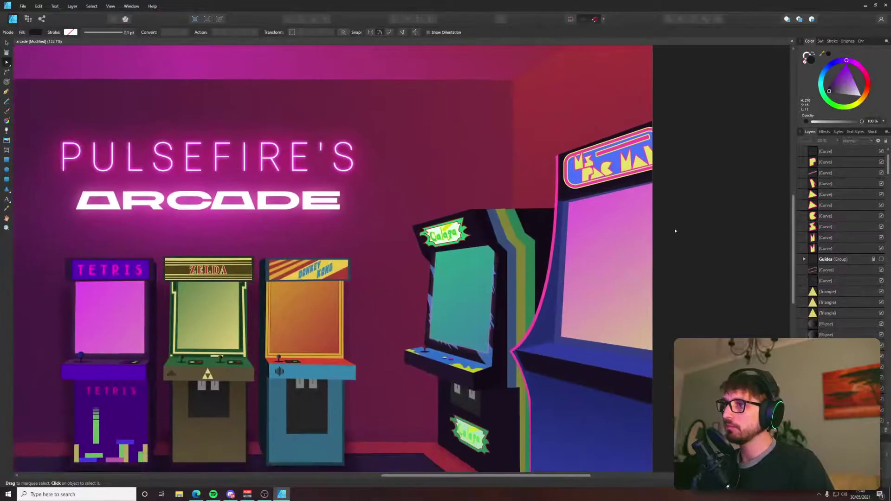
Set the start colour of the Ms. Pac-Man screen's gradient to the pink sampled from the cabinet artwork.
{"action": "left_click", "coordinate": [615, 253]}
{"action": "key", "text": "alt+Tab"}
{"action": "key", "text": "alt+Tab"}
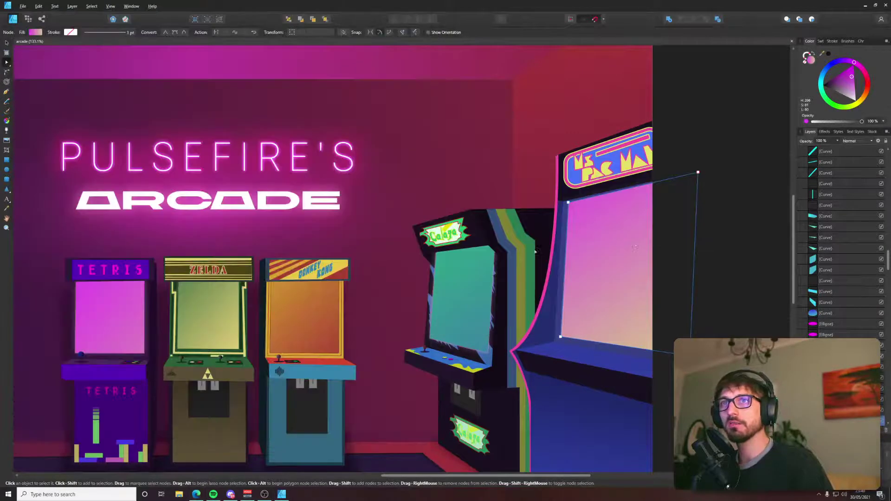
{"action": "left_click", "coordinate": [36, 32]}
{"action": "scroll", "coordinate": [335, 155], "scroll_direction": "down", "scroll_amount": 4}
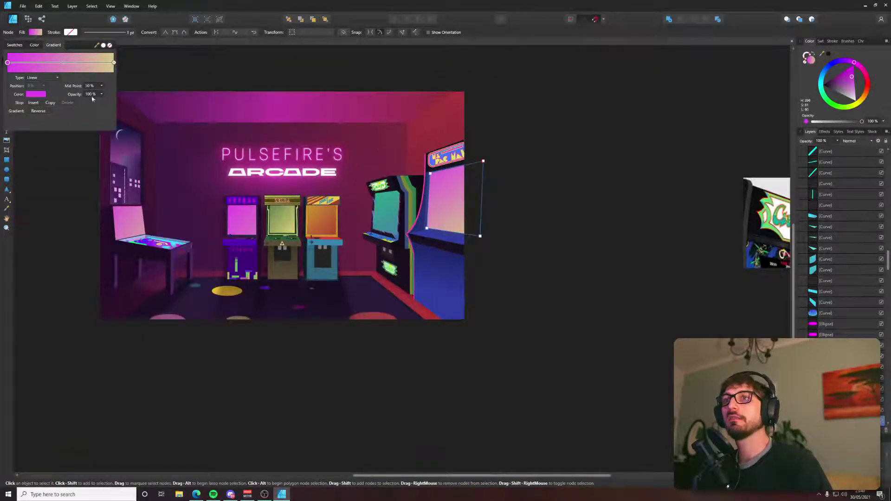
{"action": "left_click", "coordinate": [32, 95]}
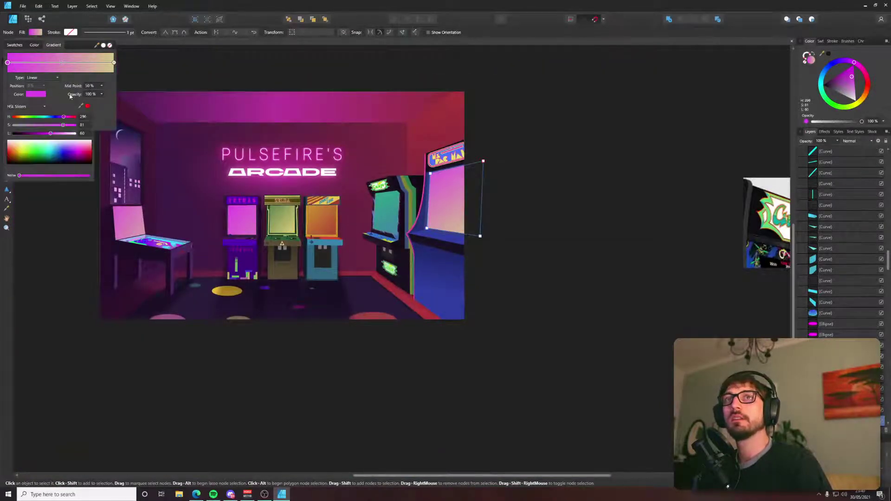
{"action": "left_click_drag", "start_coordinate": [88, 108], "coordinate": [439, 150]}
{"action": "scroll", "coordinate": [463, 159], "scroll_direction": "up", "scroll_amount": 5}
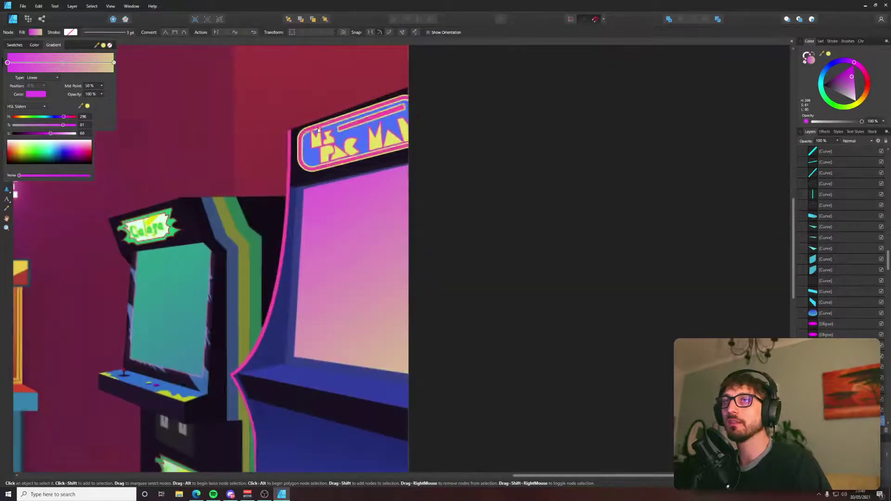
{"action": "left_click_drag", "start_coordinate": [88, 107], "coordinate": [294, 159]}
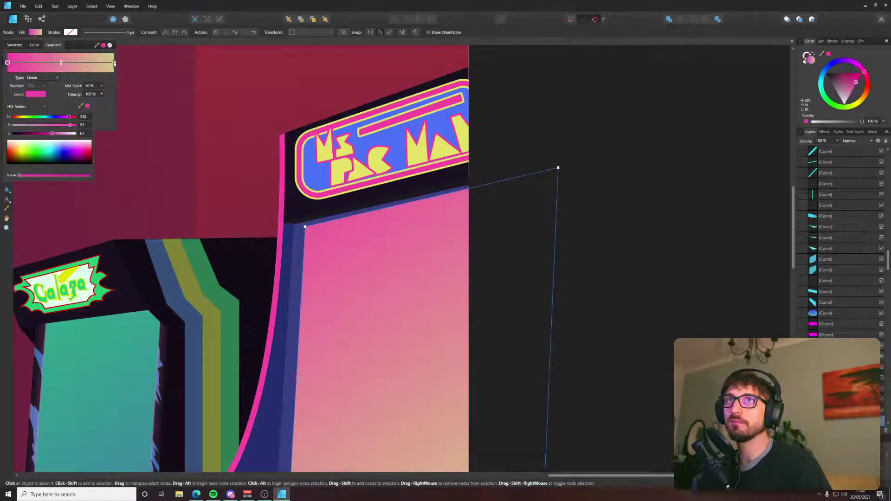
Set the end colour of the screen's gradient to a sampled bright yellow, deselect the screen and save the document.
{"action": "left_click", "coordinate": [114, 62]}
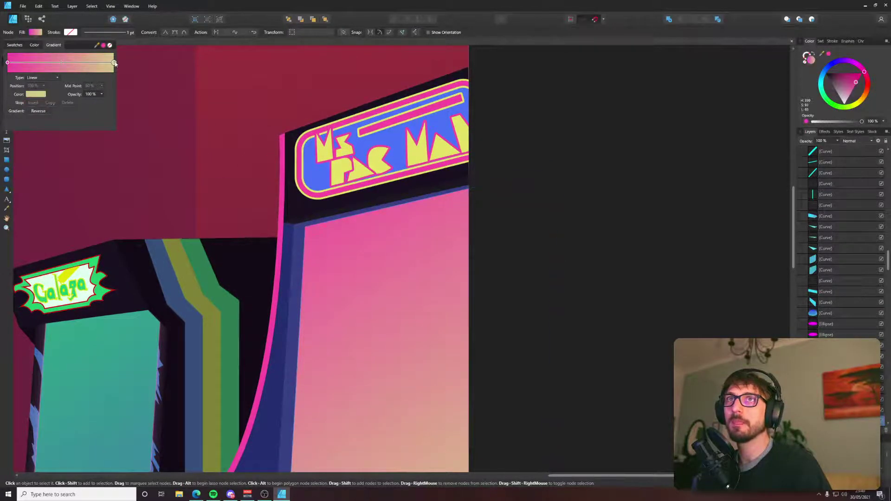
{"action": "left_click", "coordinate": [41, 94]}
{"action": "left_click_drag", "start_coordinate": [88, 106], "coordinate": [438, 344]}
{"action": "scroll", "coordinate": [303, 176], "scroll_direction": "down", "scroll_amount": 5}
{"action": "key", "text": "g"}
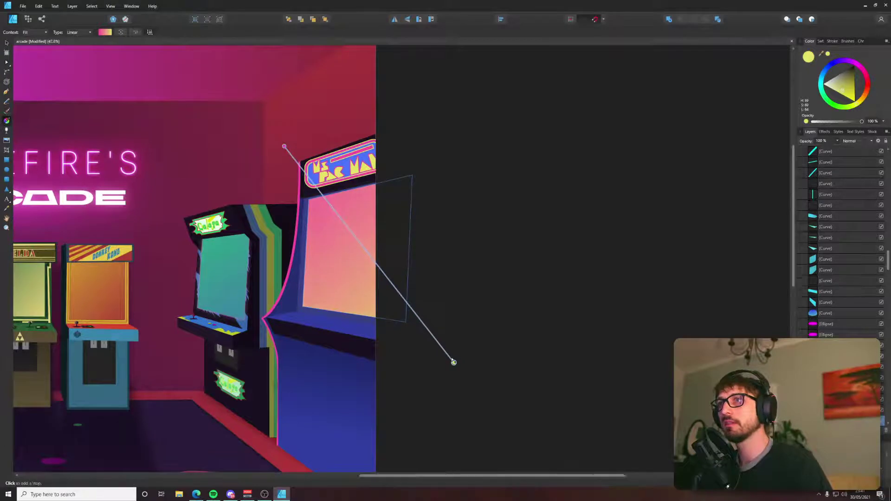
{"action": "scroll", "coordinate": [446, 353], "scroll_direction": "down", "scroll_amount": 5}
{"action": "key", "text": "v"}
{"action": "left_click", "coordinate": [490, 314]}
{"action": "key", "text": "ctrl+s"}
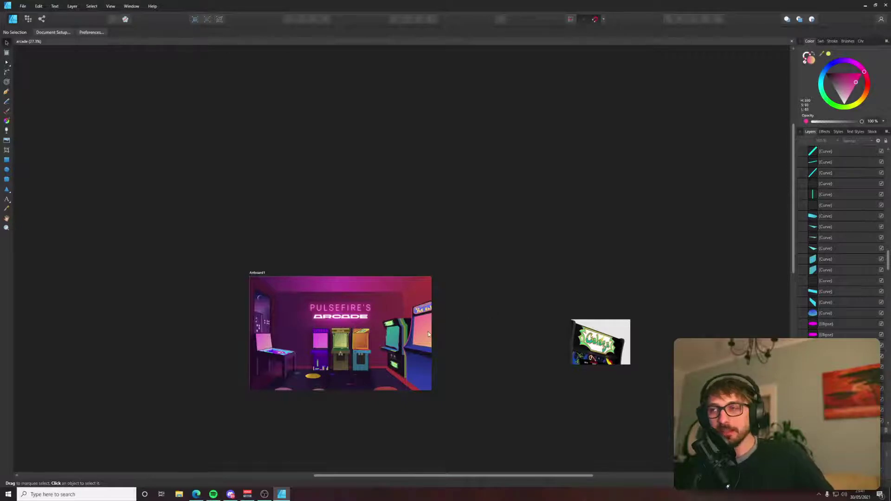
Copy the Galaga cabinet's joystick with its base onto the Ms. Pac-Man control panel and enlarge the copy.
{"action": "scroll", "coordinate": [428, 333], "scroll_direction": "up", "scroll_amount": 5}
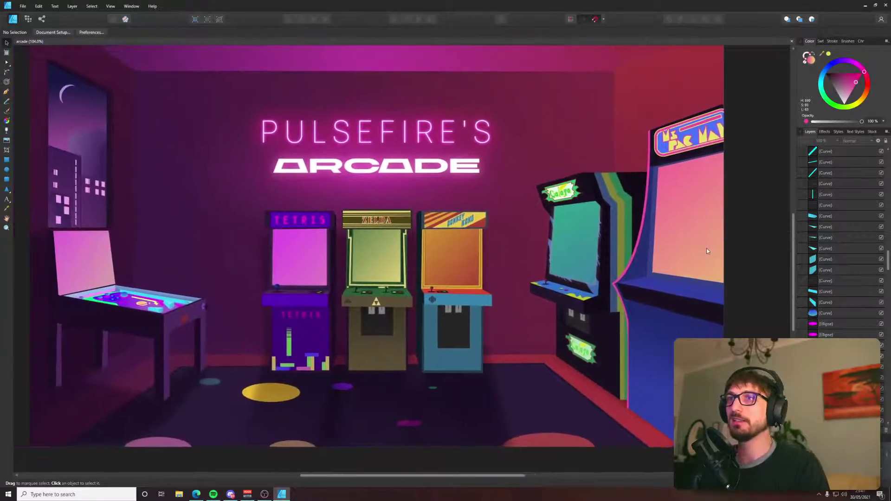
{"action": "scroll", "coordinate": [698, 246], "scroll_direction": "right", "scroll_amount": 3}
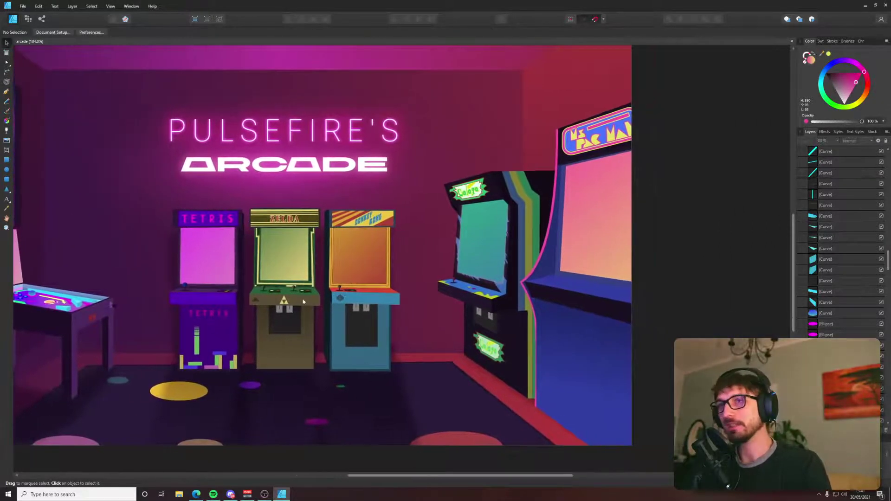
{"action": "scroll", "coordinate": [339, 298], "scroll_direction": "up", "scroll_amount": 1}
{"action": "scroll", "coordinate": [500, 287], "scroll_direction": "up", "scroll_amount": 8}
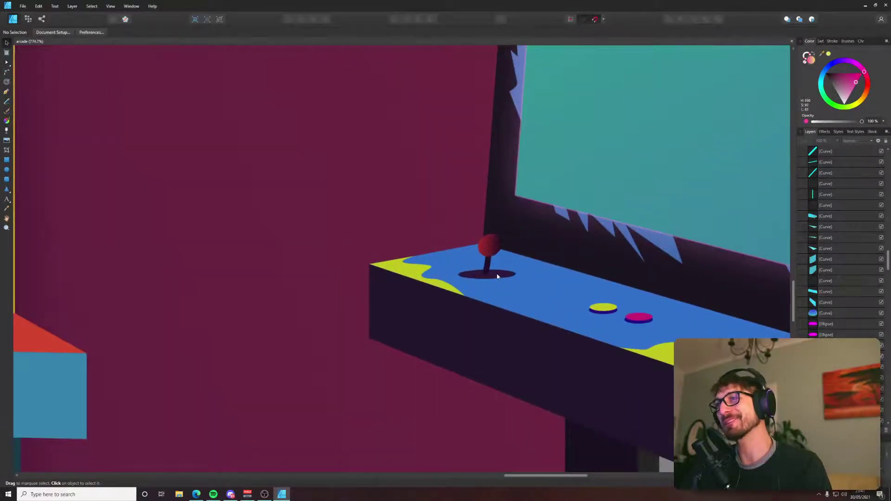
{"action": "left_click", "coordinate": [497, 277]}
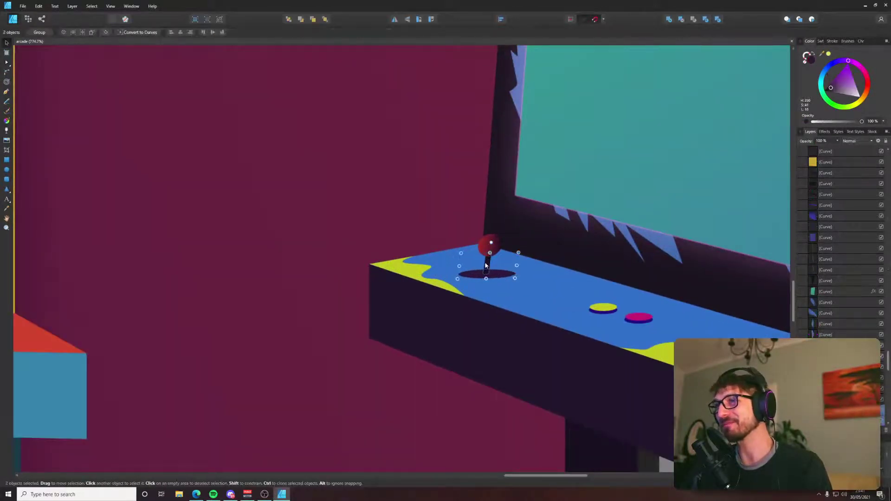
{"action": "scroll", "coordinate": [499, 240], "scroll_direction": "down", "scroll_amount": 7}
{"action": "scroll", "coordinate": [413, 251], "scroll_direction": "right", "scroll_amount": 5}
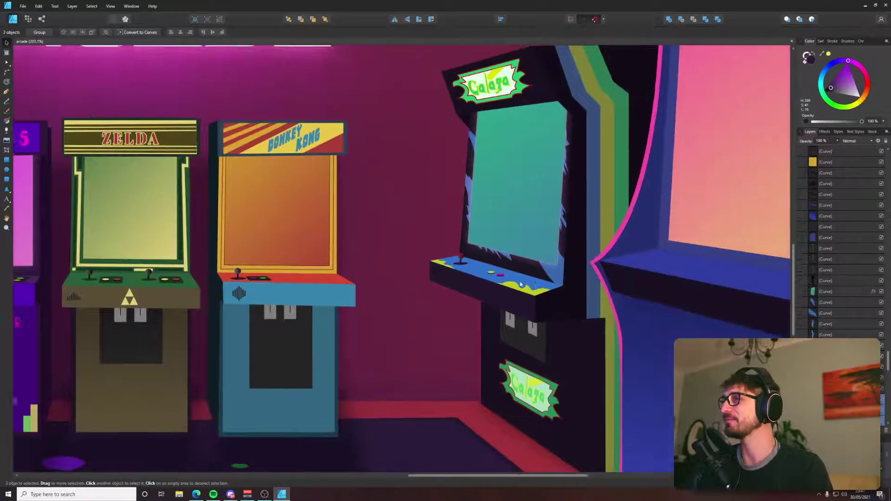
{"action": "left_click_drag", "start_coordinate": [378, 255], "coordinate": [534, 246]}
{"action": "scroll", "coordinate": [534, 246], "scroll_direction": "up", "scroll_amount": 4}
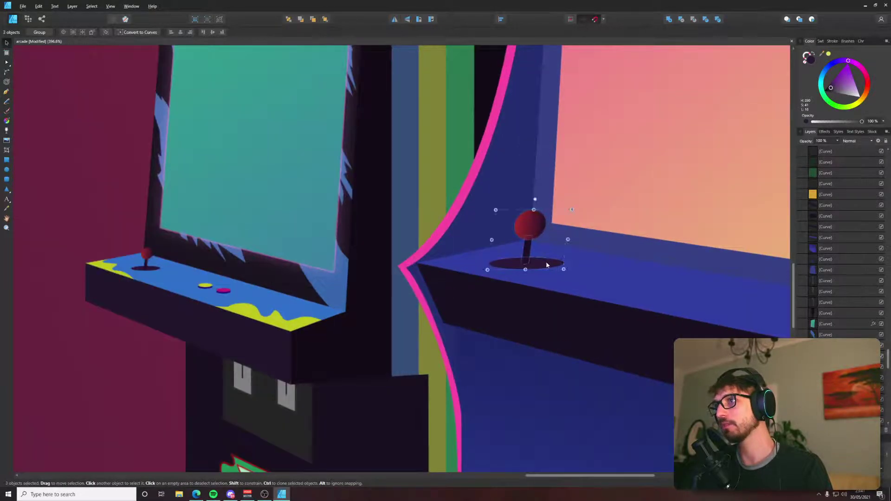
Recolour the copied joystick's base ellipse with the control panel's blue, darkened to lightness 20.
{"action": "double_click", "coordinate": [528, 263]}
{"action": "key", "text": "i"}
{"action": "left_click", "coordinate": [511, 283]}
{"action": "key", "text": "v"}
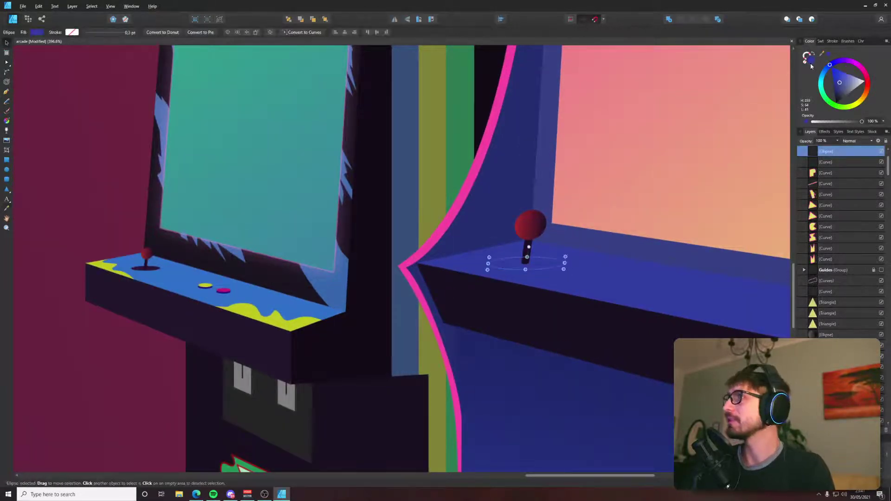
{"action": "left_click", "coordinate": [37, 32]}
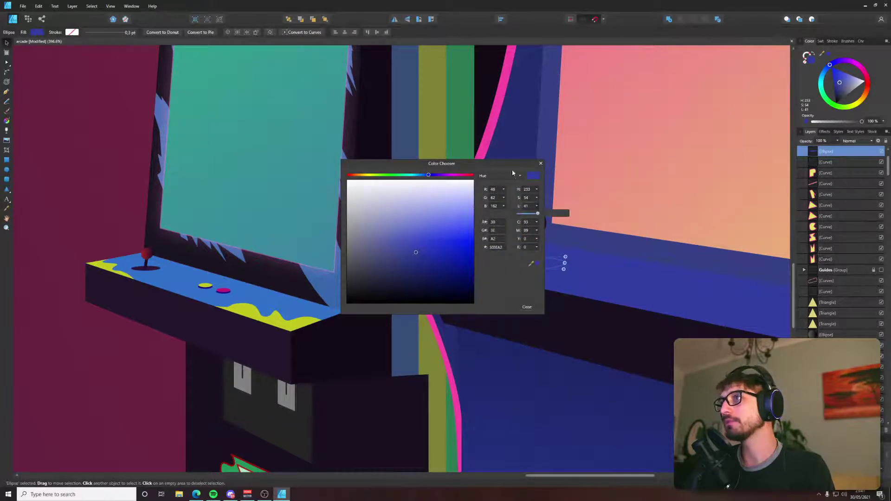
{"action": "left_click_drag", "start_coordinate": [540, 206], "coordinate": [462, 217]}
{"action": "left_click", "coordinate": [467, 206]}
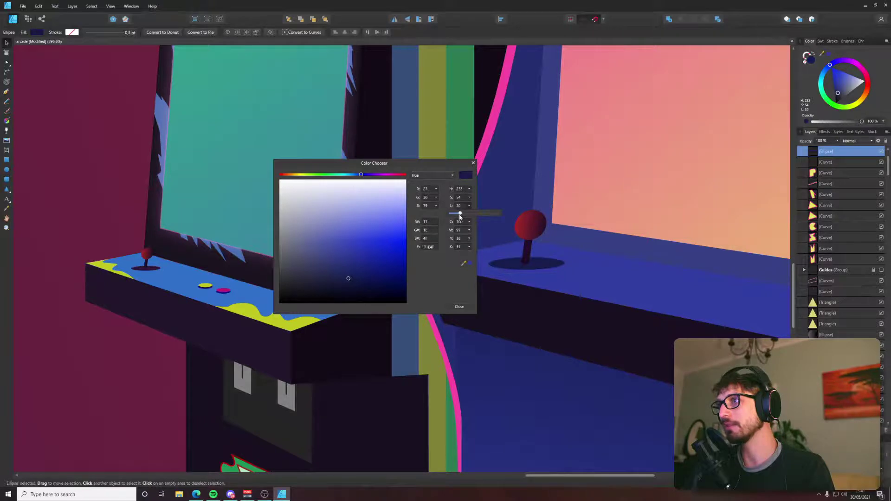
{"action": "key", "text": "alt+Tab"}
{"action": "key", "text": "alt+Tab"}
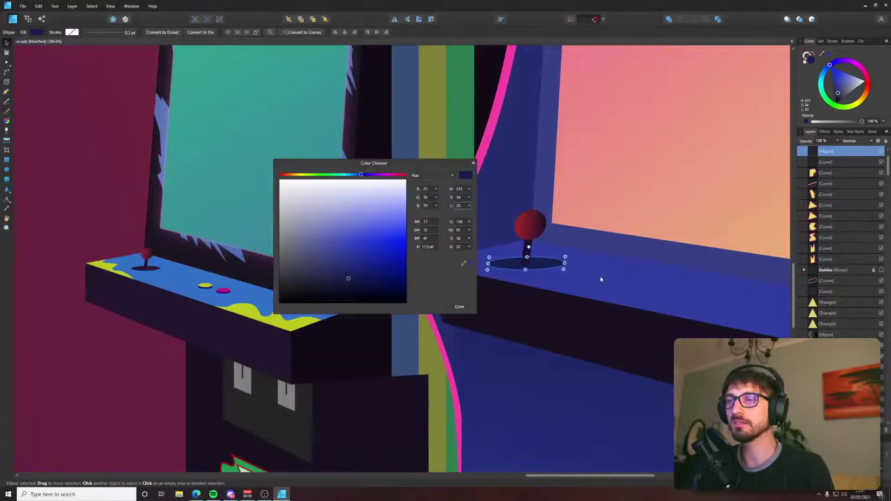
{"action": "left_click", "coordinate": [461, 307]}
Move the whole joystick along the control panel toward the middle of the screen, compare it with the reference photo, and deselect it.
{"action": "scroll", "coordinate": [332, 254], "scroll_direction": "right", "scroll_amount": 5}
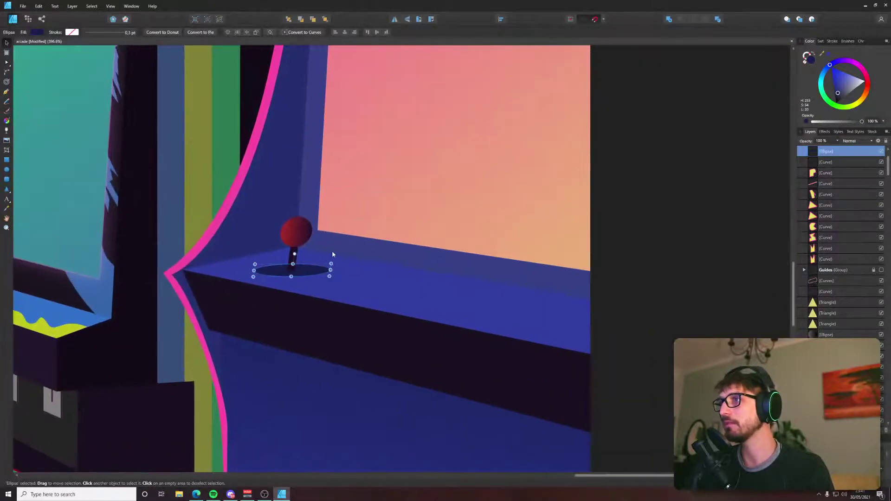
{"action": "left_click", "coordinate": [292, 255], "text": "shift"}
{"action": "left_click_drag", "start_coordinate": [293, 254], "coordinate": [392, 254]}
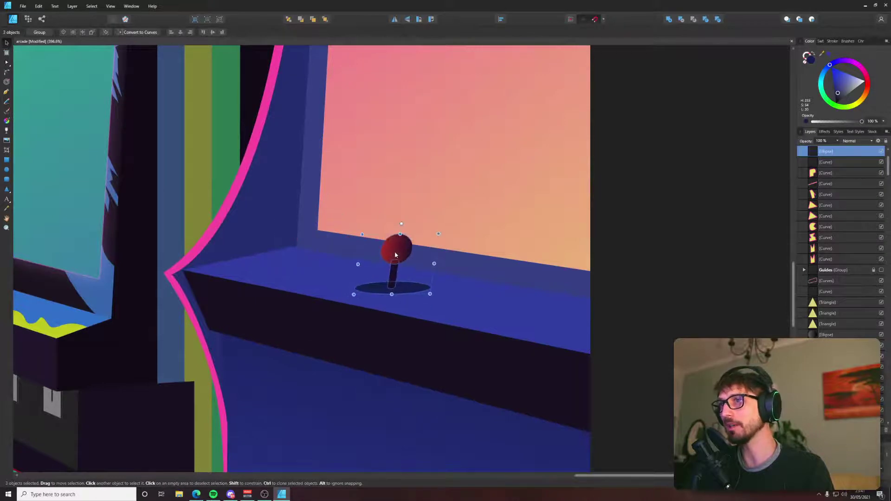
{"action": "key", "text": "alt+Tab"}
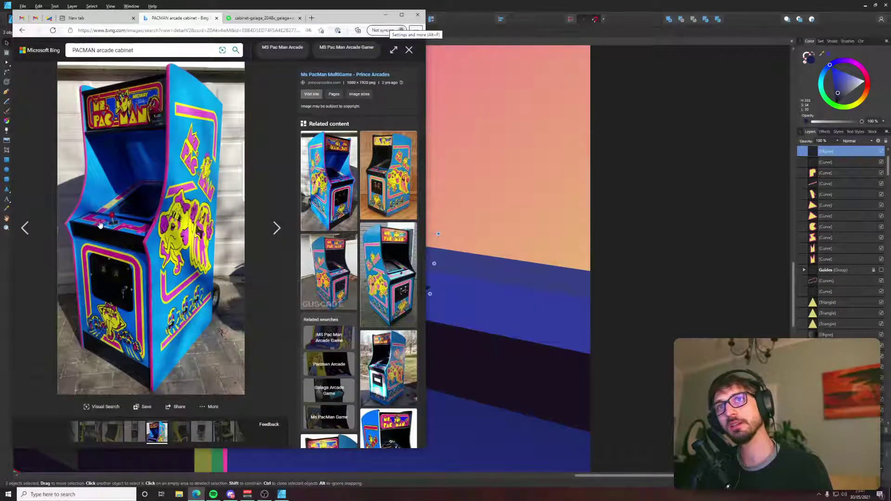
{"action": "left_click", "coordinate": [674, 264]}
{"action": "left_click_drag", "start_coordinate": [121, 276], "coordinate": [205, 290]}
Draw a closed eight-node zigzag stripe with the Pen tool on the control panel beside the joystick, following the reference photo.
{"action": "key", "text": "alt+Tab"}
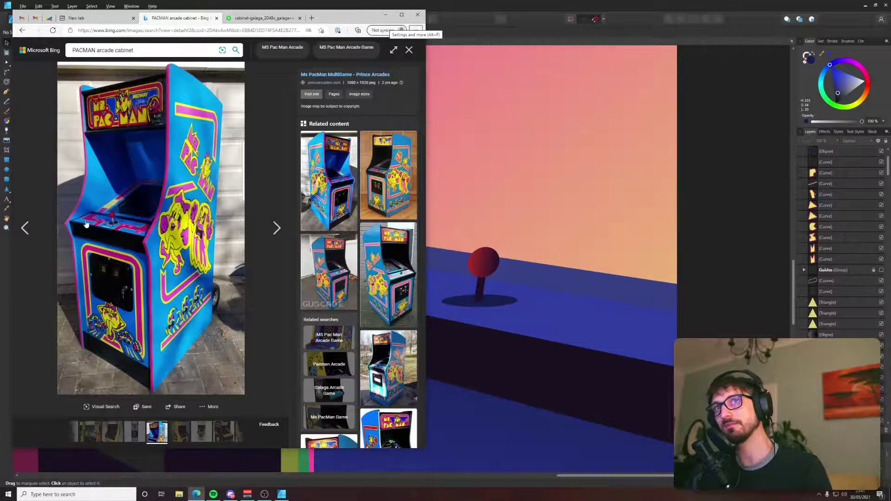
{"action": "left_click", "coordinate": [750, 274]}
{"action": "key", "text": "p"}
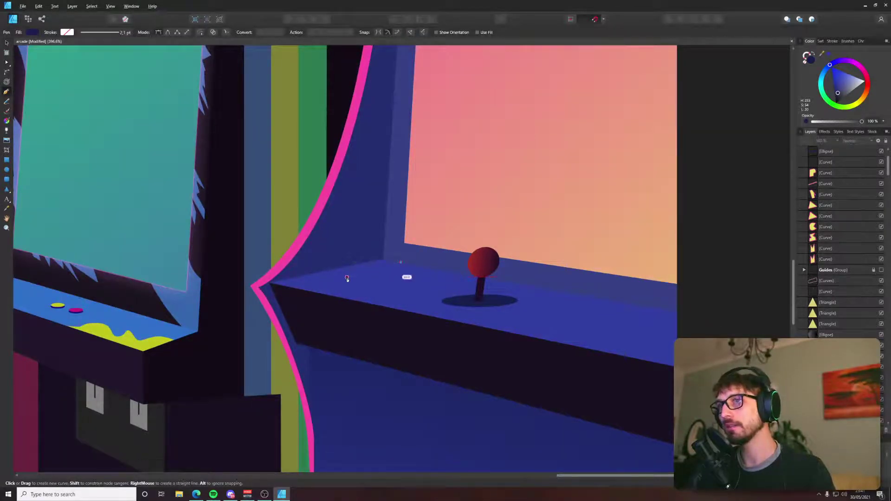
{"action": "left_click", "coordinate": [347, 279]}
{"action": "left_click", "coordinate": [401, 263]}
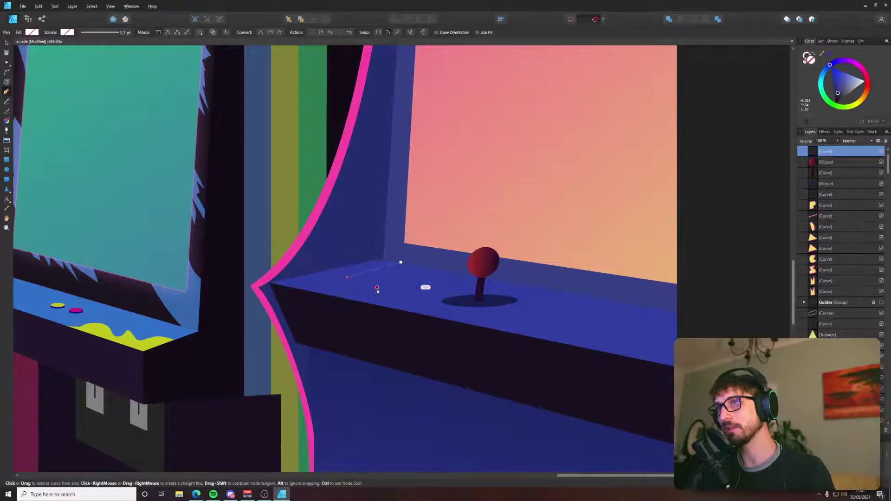
{"action": "left_click", "coordinate": [377, 288]}
{"action": "left_click_drag", "start_coordinate": [352, 301], "coordinate": [382, 307]}
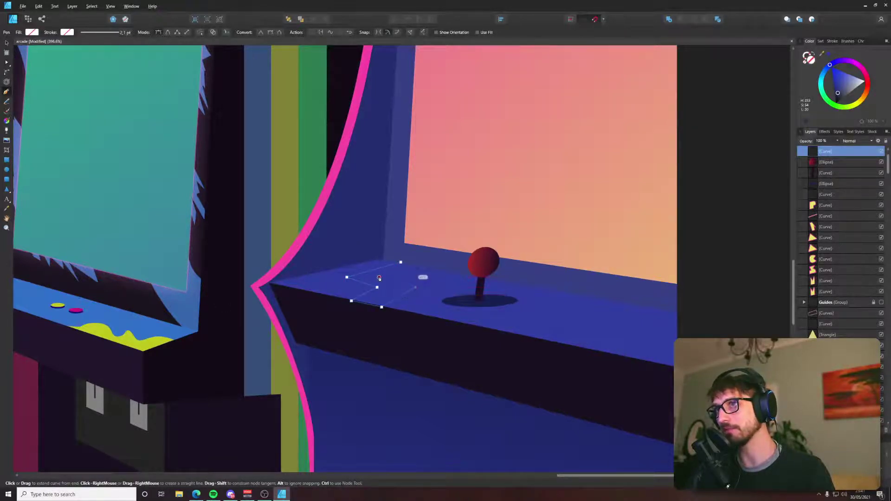
Adjust the zigzag stripe's two front nodes to line up with the control panel's front edge.
{"action": "key", "text": "a"}
{"action": "scroll", "coordinate": [406, 265], "scroll_direction": "up", "scroll_amount": 5}
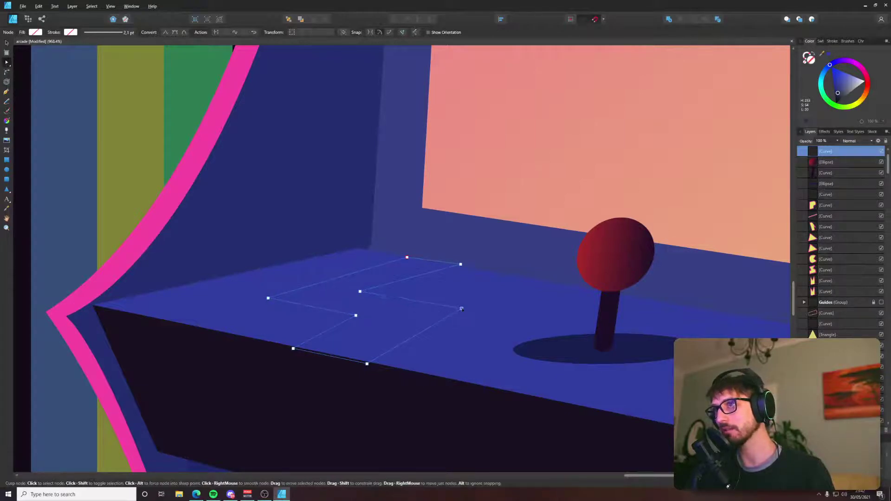
{"action": "left_click_drag", "start_coordinate": [275, 342], "coordinate": [369, 370]}
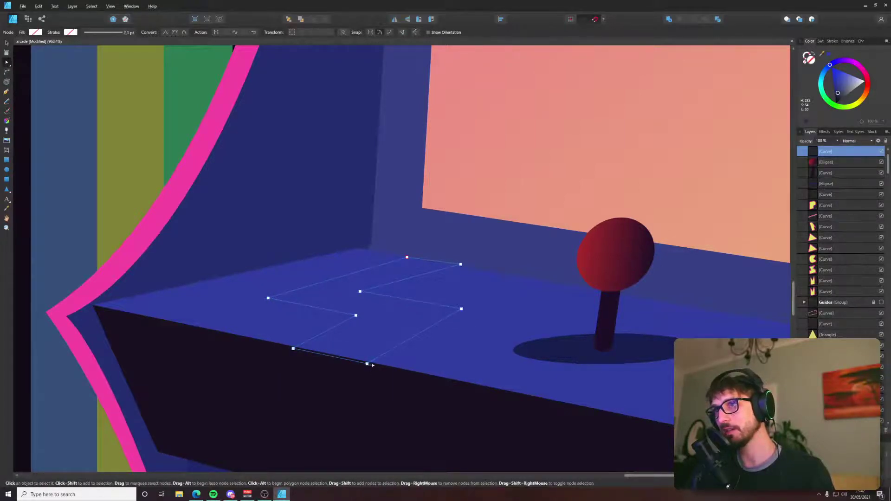
{"action": "left_click_drag", "start_coordinate": [288, 340], "coordinate": [379, 352]}
{"action": "scroll", "coordinate": [373, 364], "scroll_direction": "up", "scroll_amount": 5}
{"action": "scroll", "coordinate": [393, 346], "scroll_direction": "down", "scroll_amount": 8}
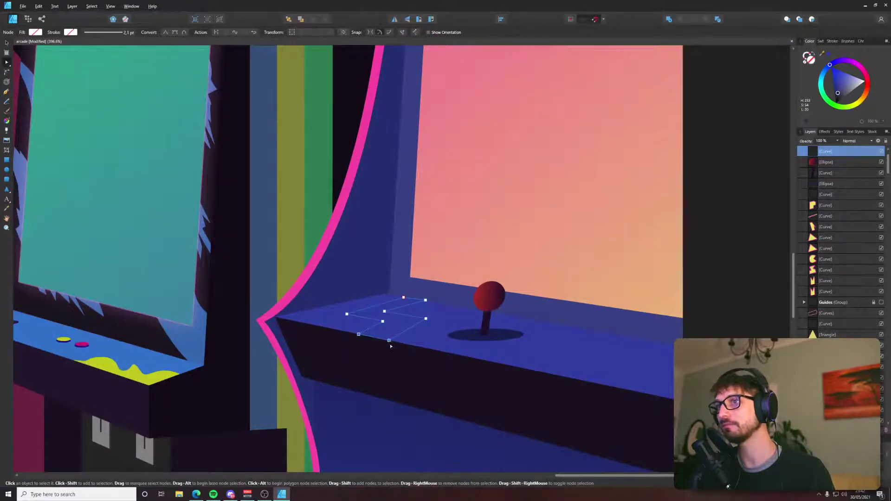
{"action": "mouse_move", "coordinate": [389, 340]}
{"action": "left_mouse_down"}
{"action": "mouse_move", "coordinate": [392, 357]}
{"action": "mouse_move", "coordinate": [387, 347]}
{"action": "left_mouse_up"}
{"action": "scroll", "coordinate": [386, 336], "scroll_direction": "up", "scroll_amount": 5}
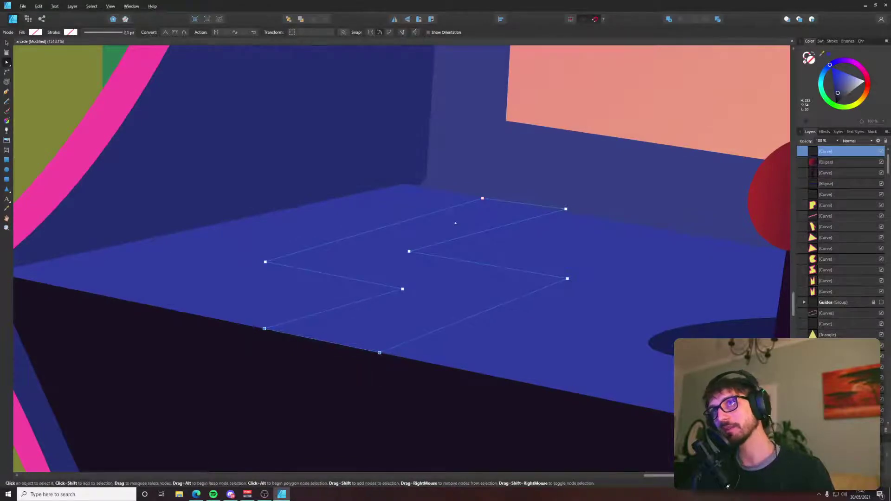
Show the Guides group to check the zigzag stripe against the perspective lines, and hide the group again.
{"action": "scroll", "coordinate": [501, 287], "scroll_direction": "down", "scroll_amount": 5}
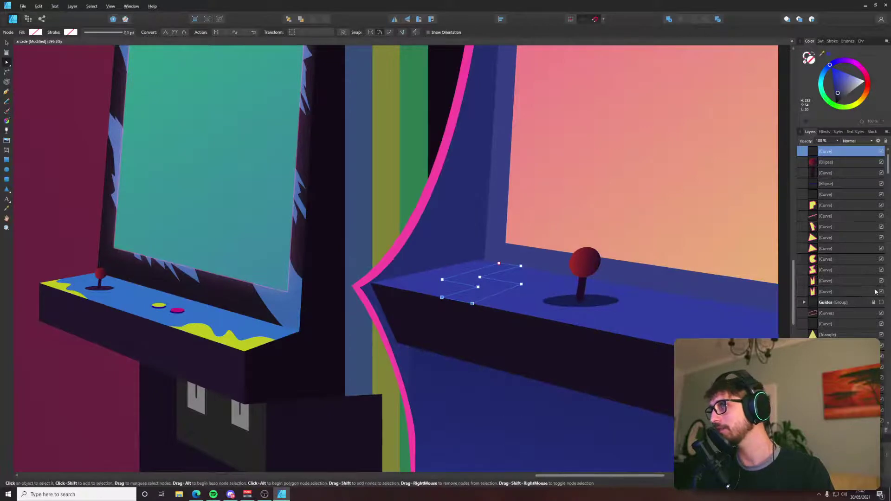
{"action": "left_click", "coordinate": [882, 303]}
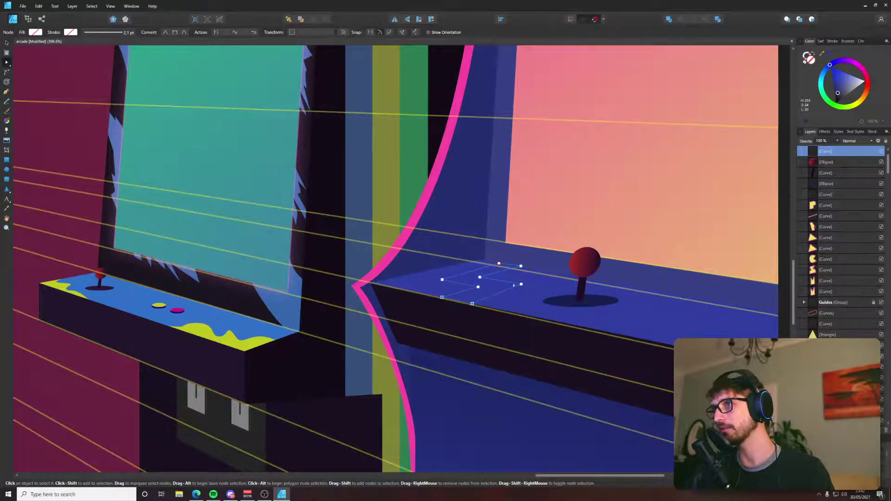
{"action": "scroll", "coordinate": [506, 311], "scroll_direction": "down", "scroll_amount": 5}
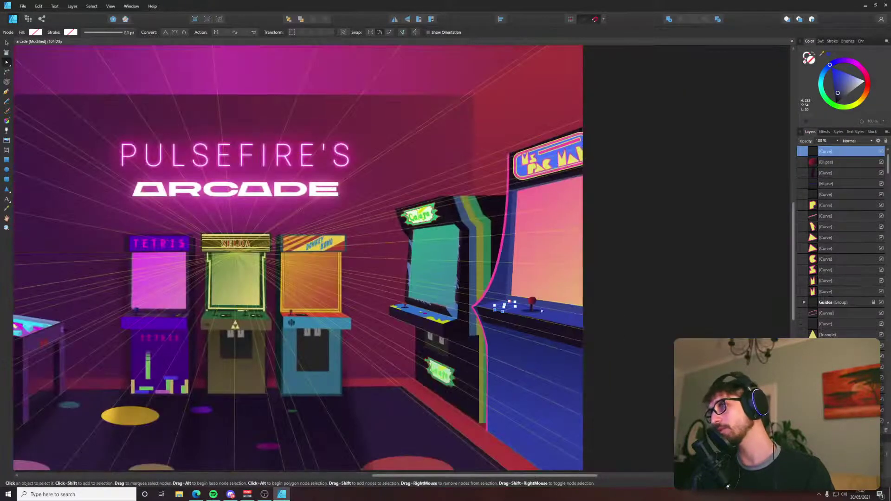
{"action": "scroll", "coordinate": [506, 311], "scroll_direction": "up", "scroll_amount": 4}
{"action": "left_click", "coordinate": [881, 303]}
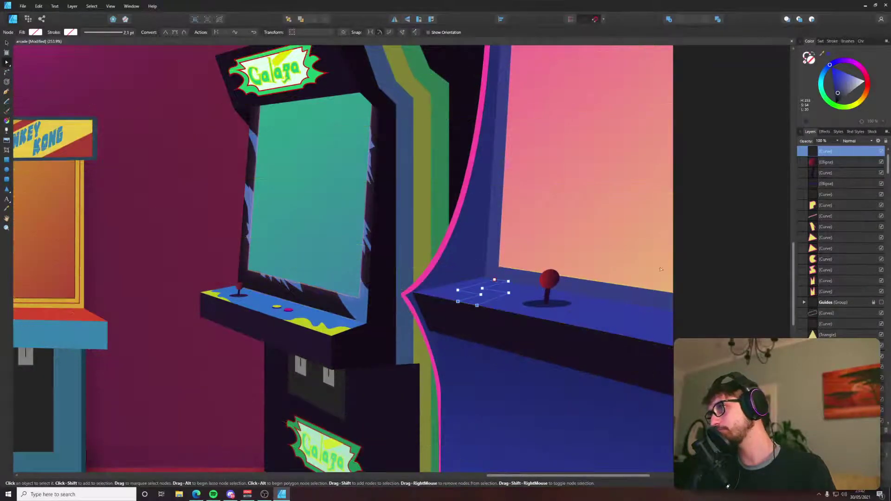
{"action": "scroll", "coordinate": [484, 303], "scroll_direction": "up", "scroll_amount": 5}
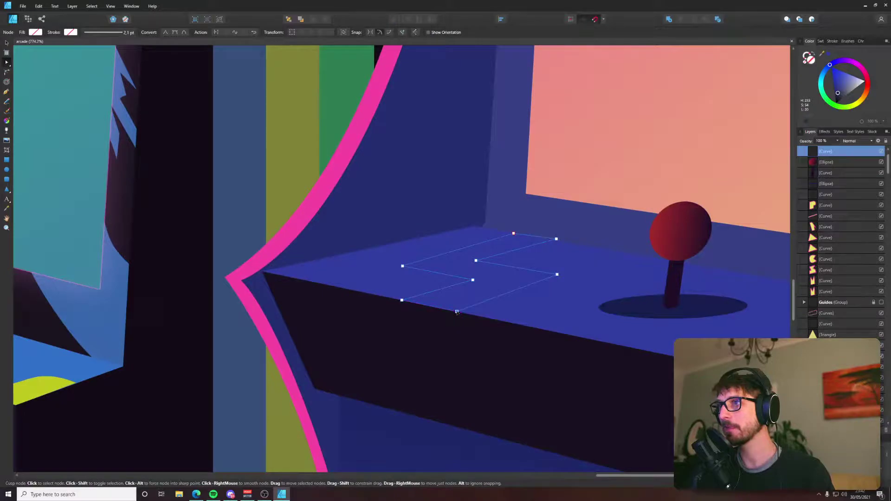
Fill the zigzag stripe with the pink sampled from the Ms. Pac-Man marquee and outline it with the marquee's yellow.
{"action": "scroll", "coordinate": [457, 313], "scroll_direction": "down", "scroll_amount": 10}
{"action": "key", "text": "alt+Tab"}
{"action": "key", "text": "alt+Tab"}
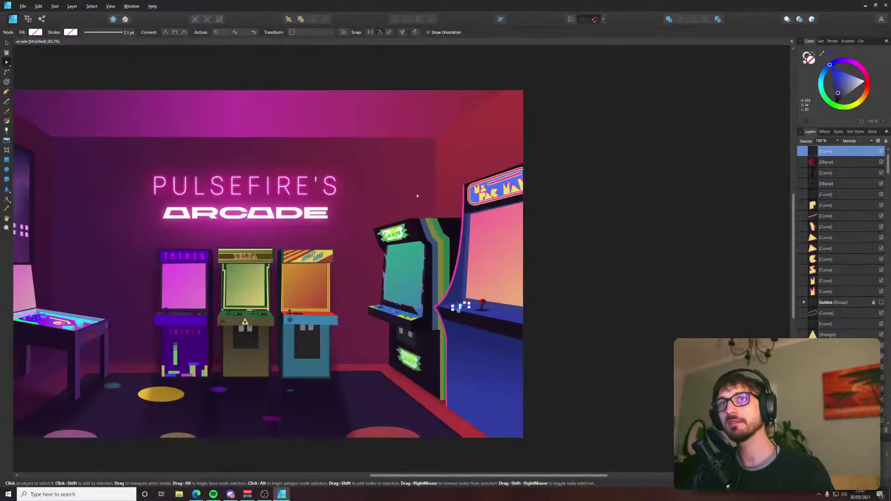
{"action": "scroll", "coordinate": [478, 186], "scroll_direction": "up", "scroll_amount": 3}
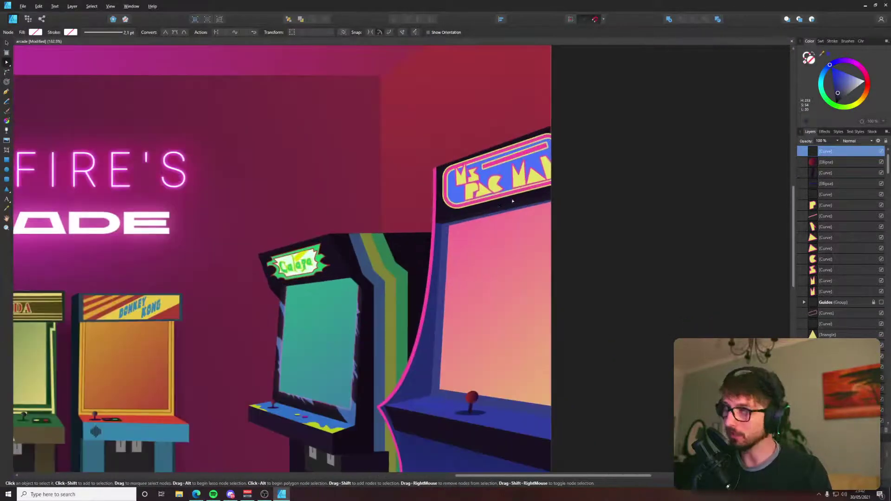
{"action": "key", "text": "i"}
{"action": "left_click", "coordinate": [518, 156]}
{"action": "key", "text": "v"}
{"action": "left_click", "coordinate": [807, 55]}
{"action": "mouse_move", "coordinate": [822, 54]}
{"action": "left_mouse_down"}
{"action": "mouse_move", "coordinate": [669, 98]}
{"action": "mouse_move", "coordinate": [545, 158]}
{"action": "left_mouse_up"}
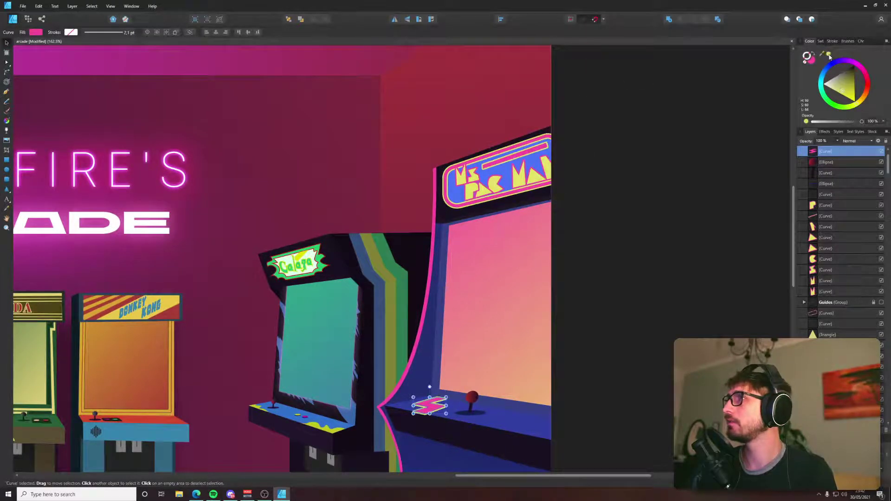
{"action": "scroll", "coordinate": [424, 424], "scroll_direction": "up", "scroll_amount": 4}
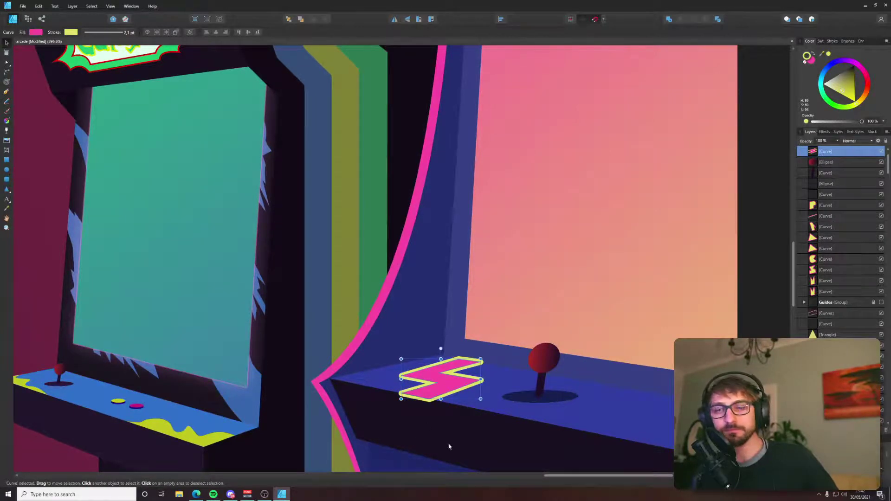
Align the yellow stroke of the pink zigzag on the control panel to the inside of its outline.
{"action": "scroll", "coordinate": [438, 418], "scroll_direction": "up", "scroll_amount": 4}
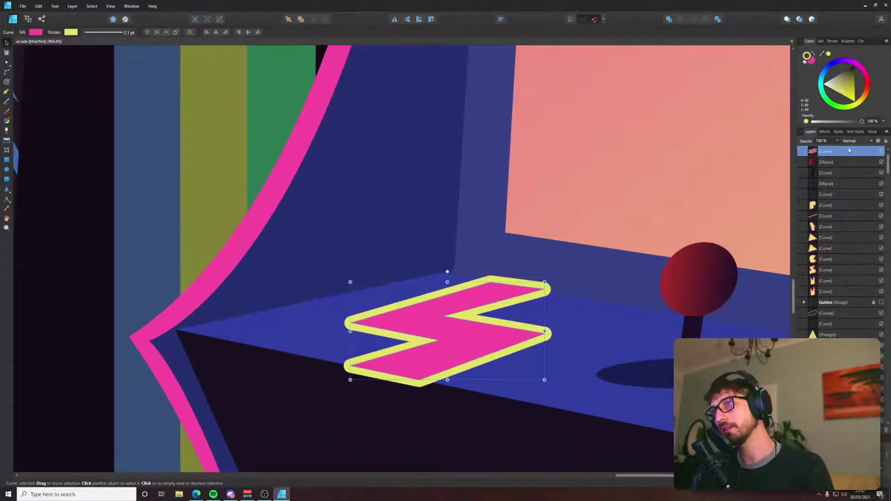
{"action": "left_click", "coordinate": [833, 41]}
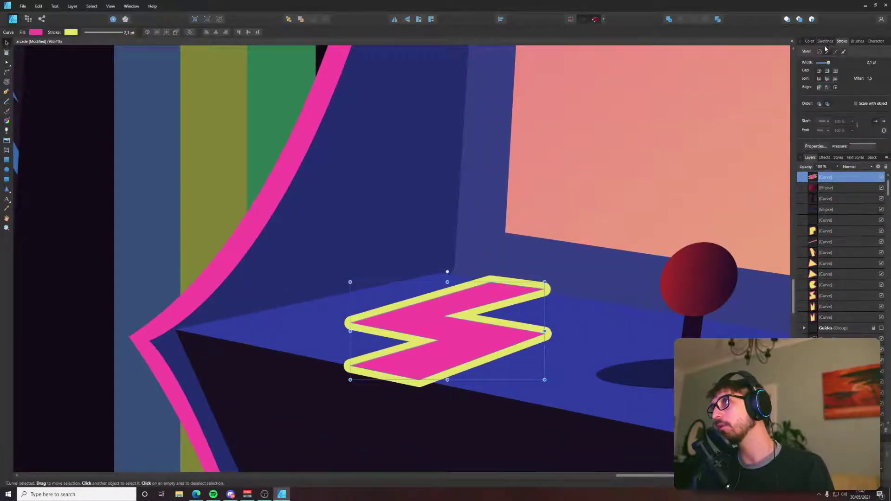
{"action": "left_click", "coordinate": [821, 87]}
{"action": "left_click", "coordinate": [829, 88]}
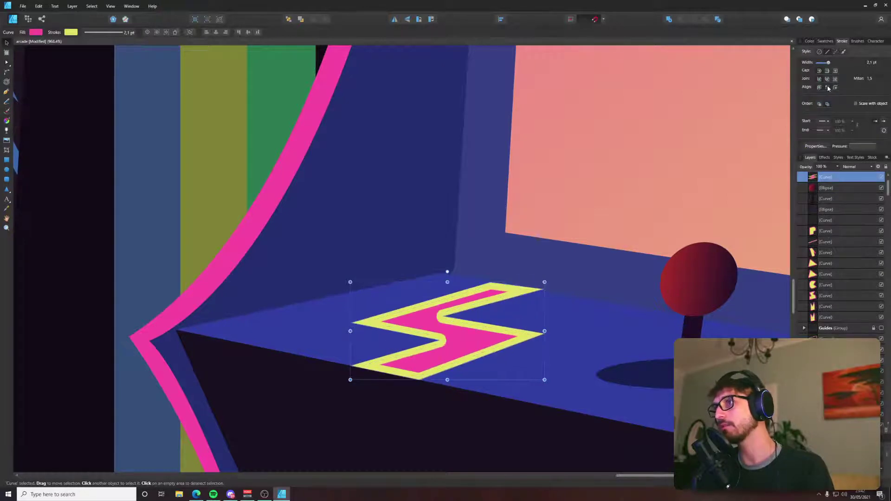
Nudge the zigzag's upper corner node slightly along the back edge of the control panel.
{"action": "scroll", "coordinate": [514, 298], "scroll_direction": "up", "scroll_amount": 3}
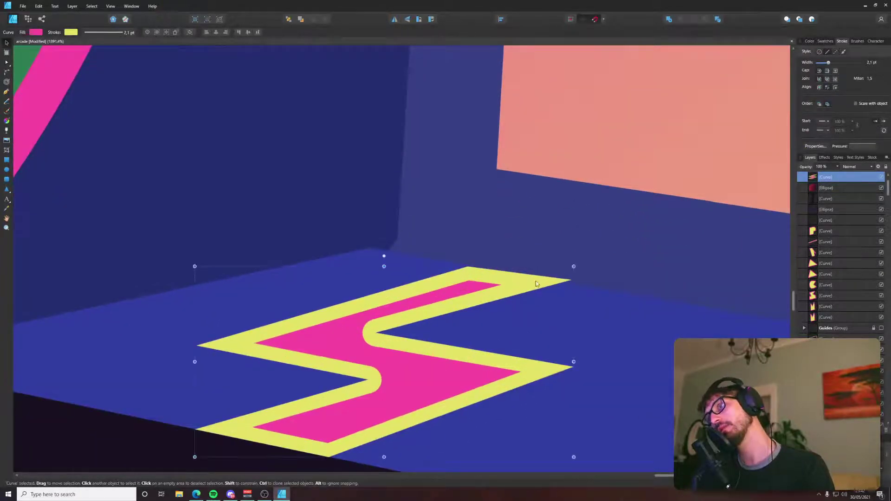
{"action": "key", "text": "a"}
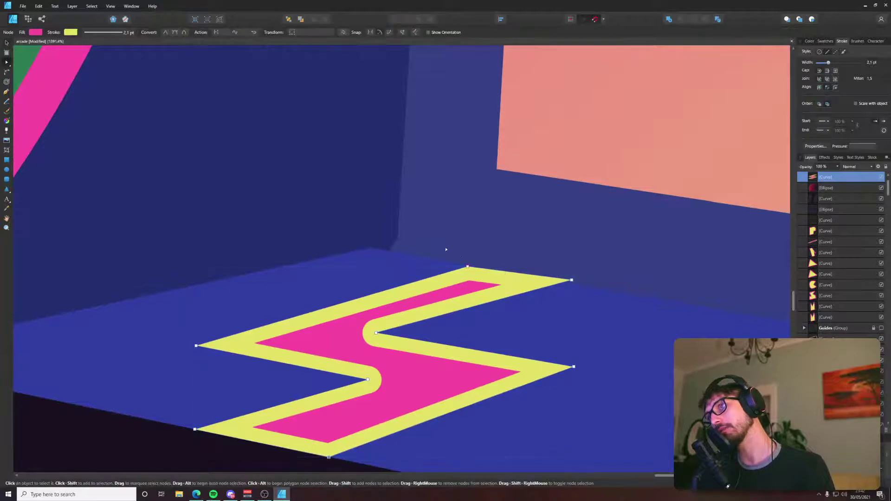
{"action": "left_click_drag", "start_coordinate": [444, 247], "coordinate": [566, 282]}
{"action": "left_click_drag", "start_coordinate": [462, 270], "coordinate": [471, 267]}
{"action": "scroll", "coordinate": [472, 266], "scroll_direction": "down", "scroll_amount": 1}
{"action": "scroll", "coordinate": [476, 270], "scroll_direction": "down", "scroll_amount": 5}
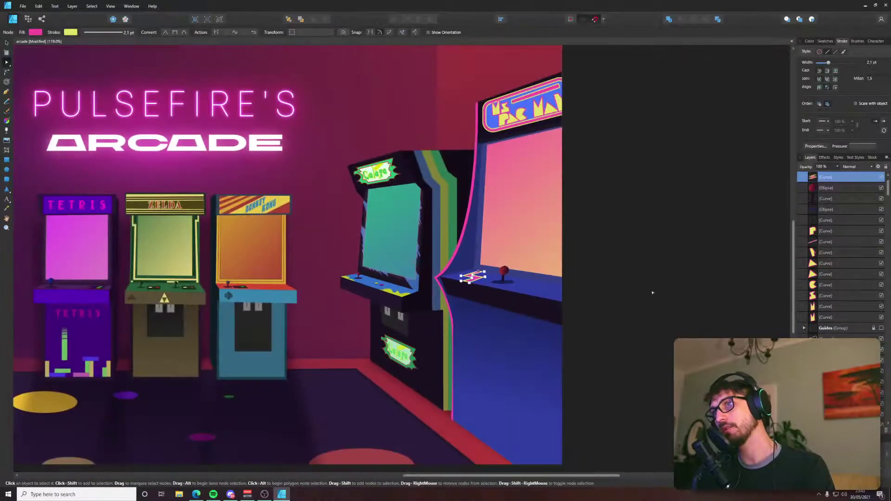
Check the cabinet reference photo in the browser and place a duplicate of the zigzag on the control panel to the right of the joystick.
{"action": "key", "text": "alt+Tab"}
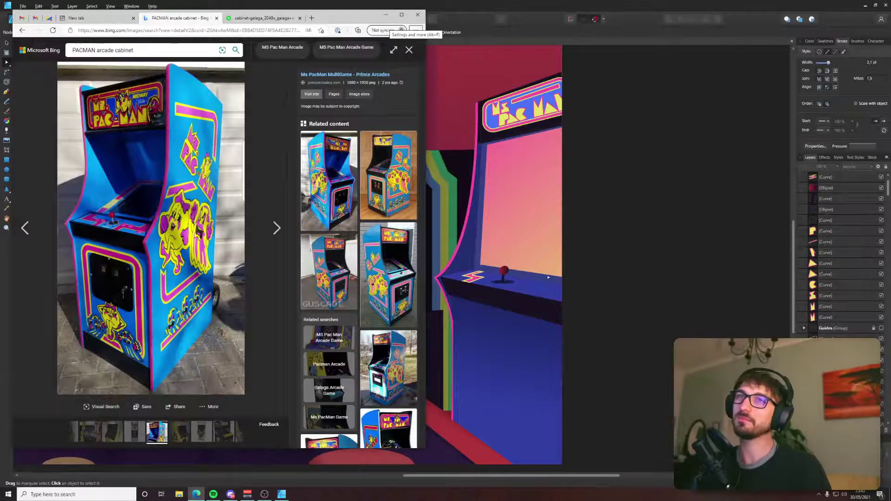
{"action": "key", "text": "alt+Tab"}
{"action": "scroll", "coordinate": [512, 279], "scroll_direction": "up", "scroll_amount": 5}
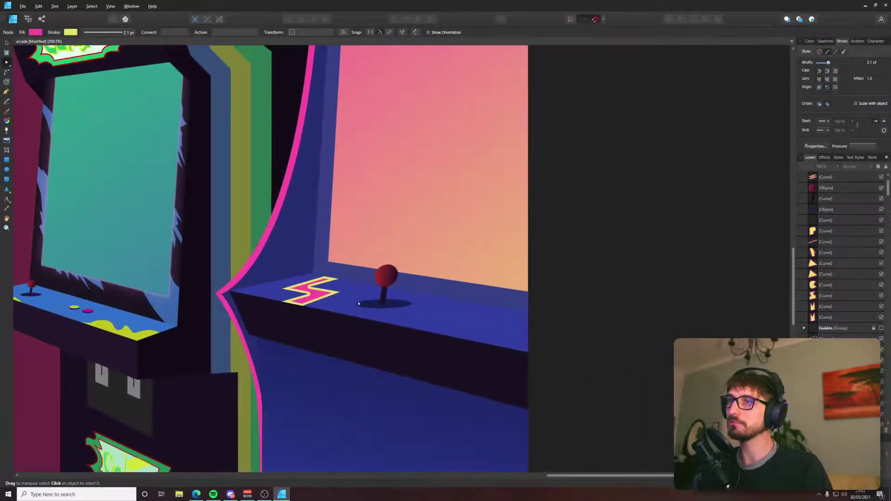
{"action": "scroll", "coordinate": [358, 304], "scroll_direction": "up", "scroll_amount": 3}
{"action": "left_click", "coordinate": [292, 294]}
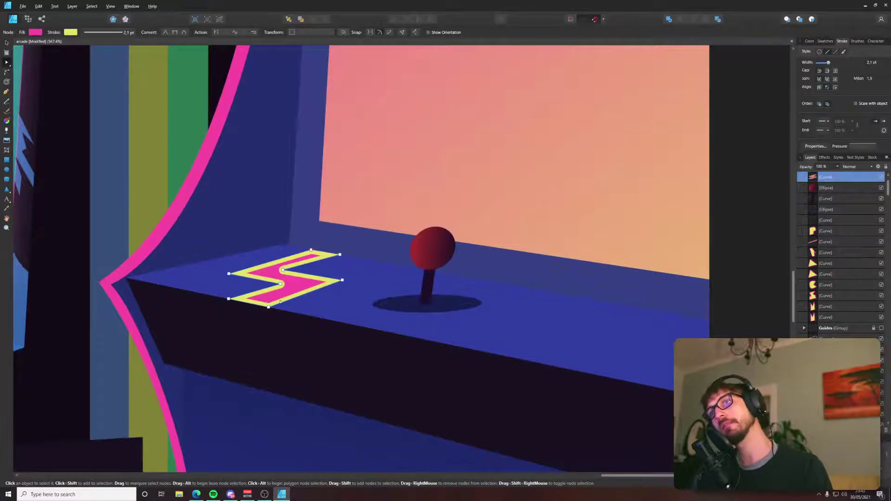
{"action": "key", "text": "v"}
{"action": "left_click_drag", "start_coordinate": [291, 294], "coordinate": [601, 359]}
Reshape the copied zigzag by moving its upper-right corner node outward and its upper-left corner nodes slightly left to widen the upper arm.
{"action": "key", "text": "a"}
{"action": "left_click_drag", "start_coordinate": [613, 308], "coordinate": [670, 315]}
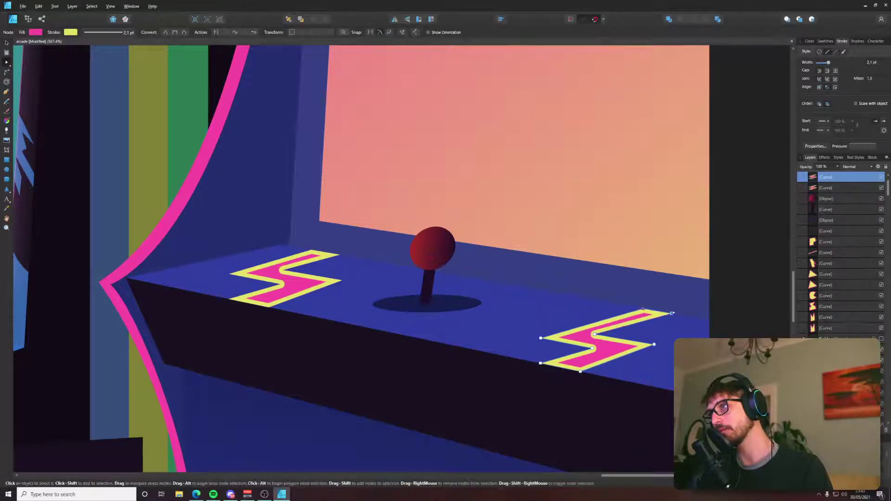
{"action": "scroll", "coordinate": [645, 360], "scroll_direction": "up", "scroll_amount": 3}
{"action": "left_click_drag", "start_coordinate": [454, 288], "coordinate": [664, 347]}
{"action": "left_click_drag", "start_coordinate": [540, 299], "coordinate": [676, 330]}
{"action": "left_click_drag", "start_coordinate": [471, 300], "coordinate": [576, 337]}
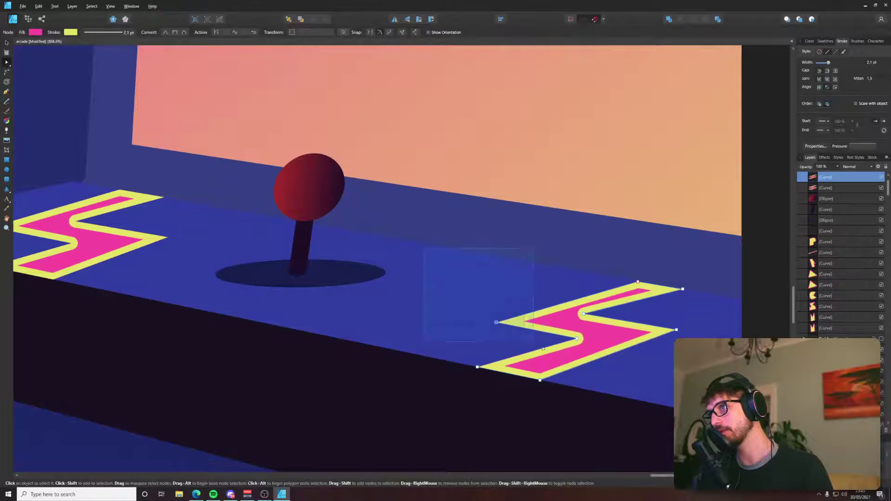
{"action": "left_click_drag", "start_coordinate": [637, 283], "coordinate": [627, 281]}
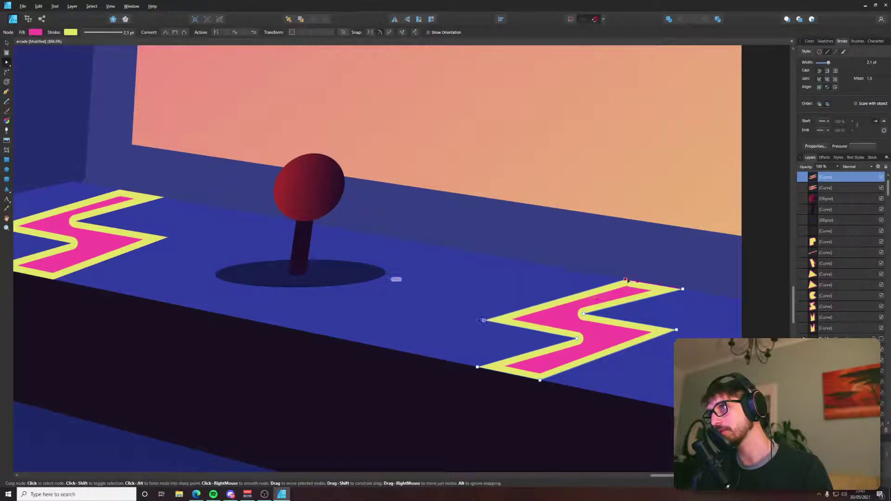
{"action": "scroll", "coordinate": [626, 280], "scroll_direction": "up", "scroll_amount": 4}
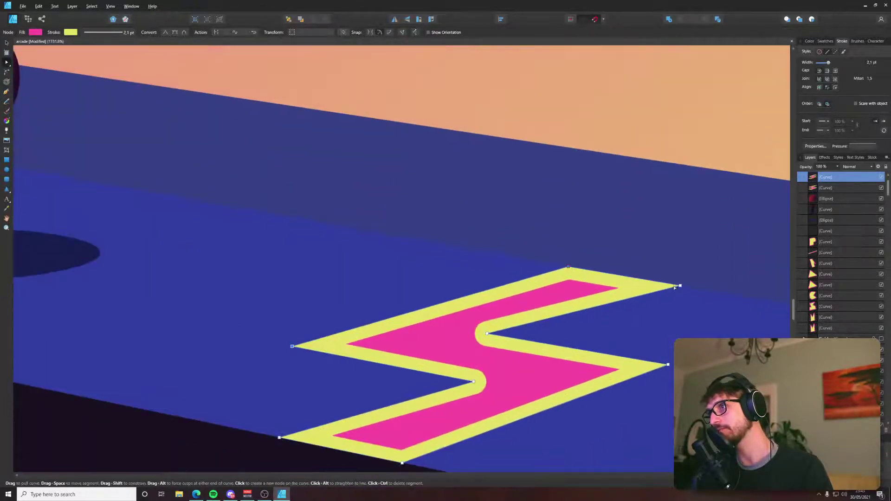
{"action": "scroll", "coordinate": [646, 287], "scroll_direction": "down", "scroll_amount": 12}
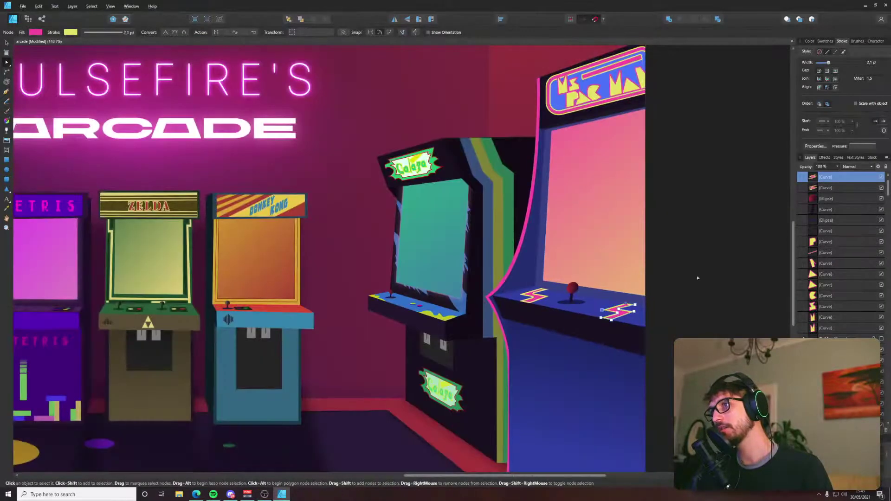
Deselect the zigzag copy and compare the artwork with the Ms. Pac-Man cabinet photo in the browser.
{"action": "left_click", "coordinate": [668, 284]}
{"action": "key", "text": "alt+Tab"}
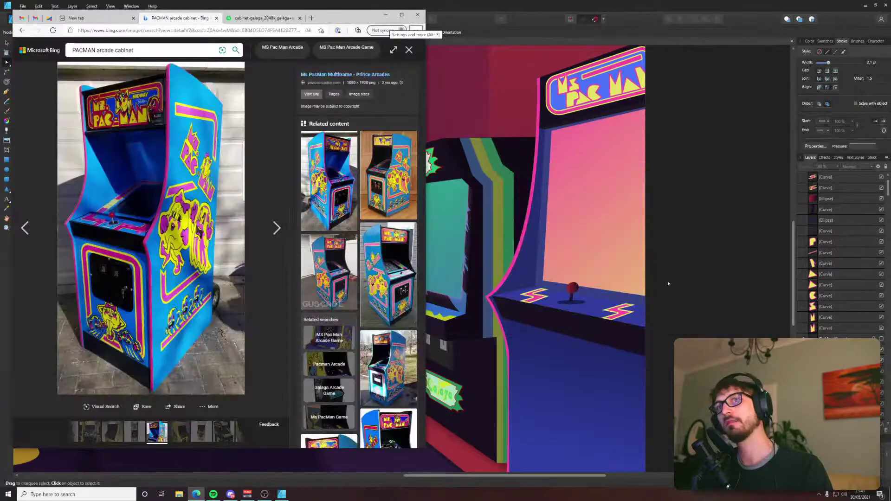
{"action": "key", "text": "alt+Tab"}
Try flipping the copied zigzag horizontally and restore its previous orientation.
{"action": "scroll", "coordinate": [626, 318], "scroll_direction": "up", "scroll_amount": 4}
{"action": "left_click", "coordinate": [622, 315]}
{"action": "scroll", "coordinate": [622, 314], "scroll_direction": "up", "scroll_amount": 4}
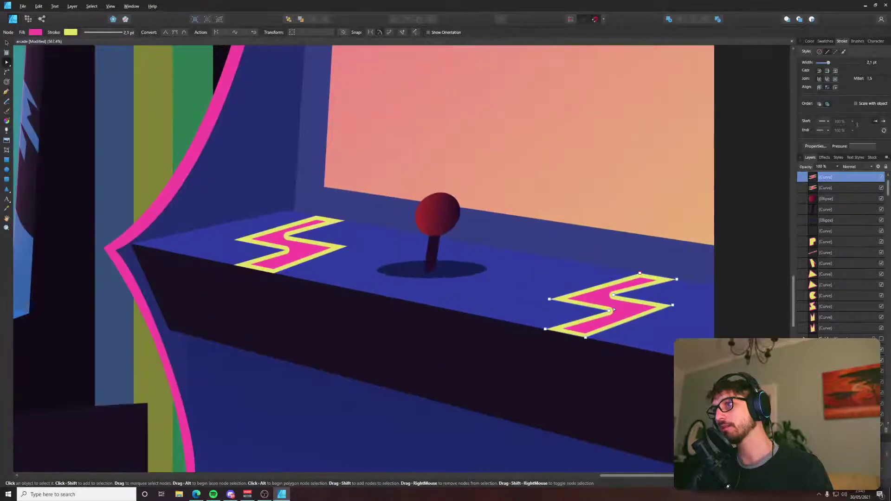
{"action": "right_click", "coordinate": [602, 310]}
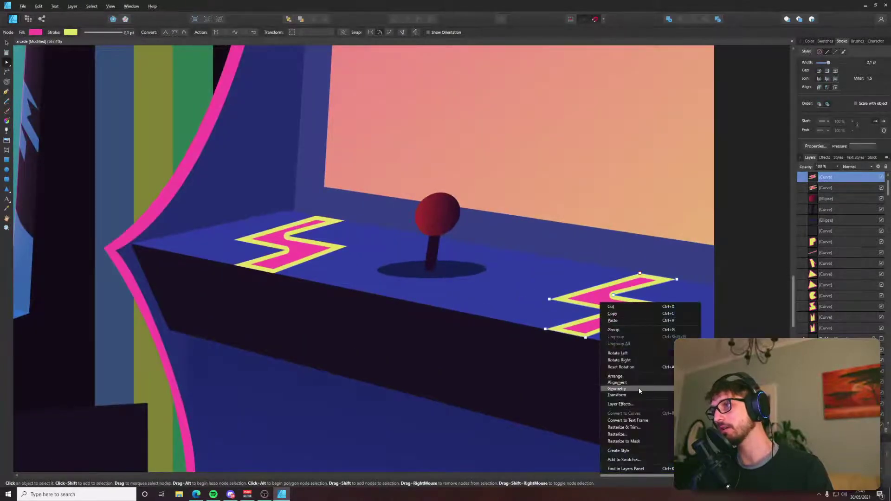
{"action": "left_click", "coordinate": [600, 307]}
{"action": "key", "text": "v"}
{"action": "right_click", "coordinate": [608, 302]}
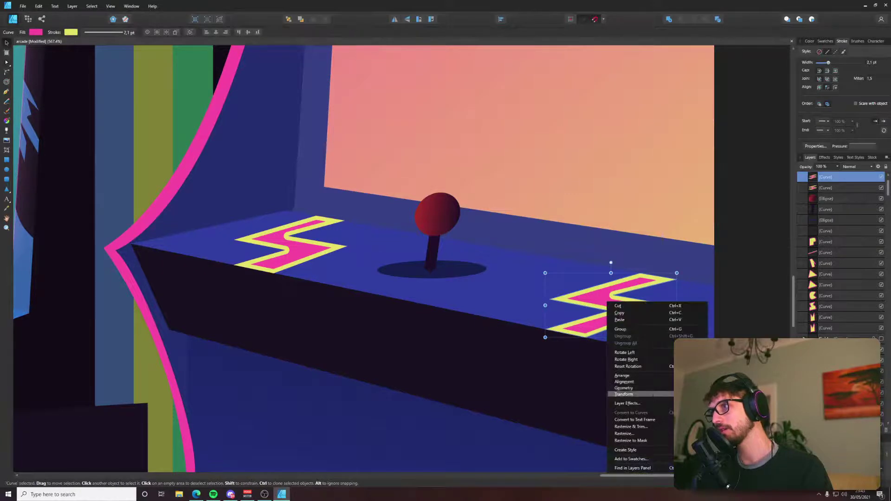
{"action": "left_click", "coordinate": [696, 395]}
{"action": "scroll", "coordinate": [625, 308], "scroll_direction": "up", "scroll_amount": 3}
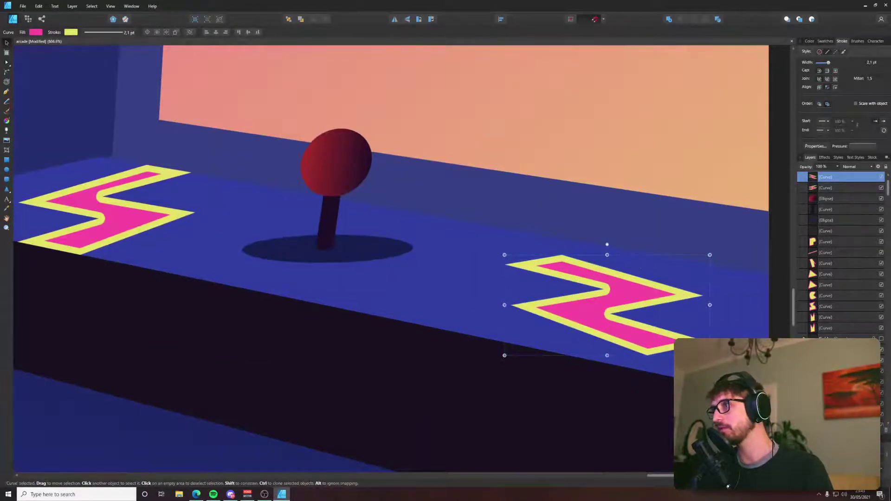
{"action": "right_click", "coordinate": [661, 341]}
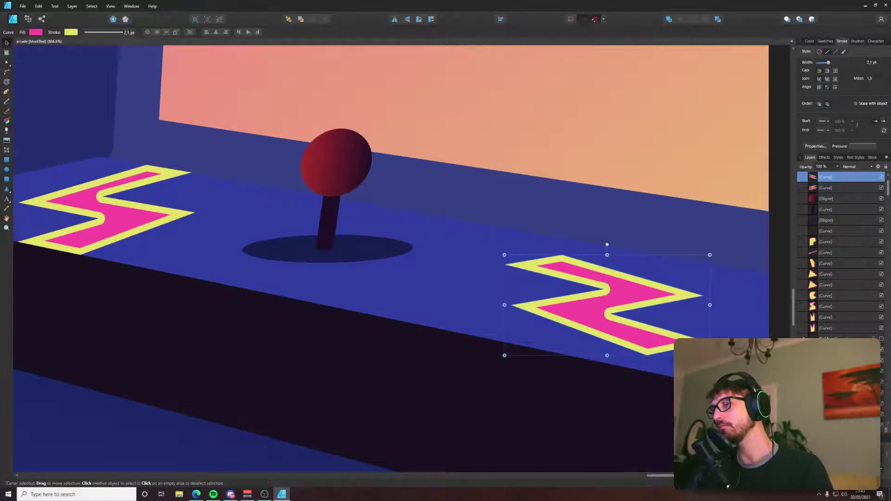
{"action": "left_click", "coordinate": [701, 407]}
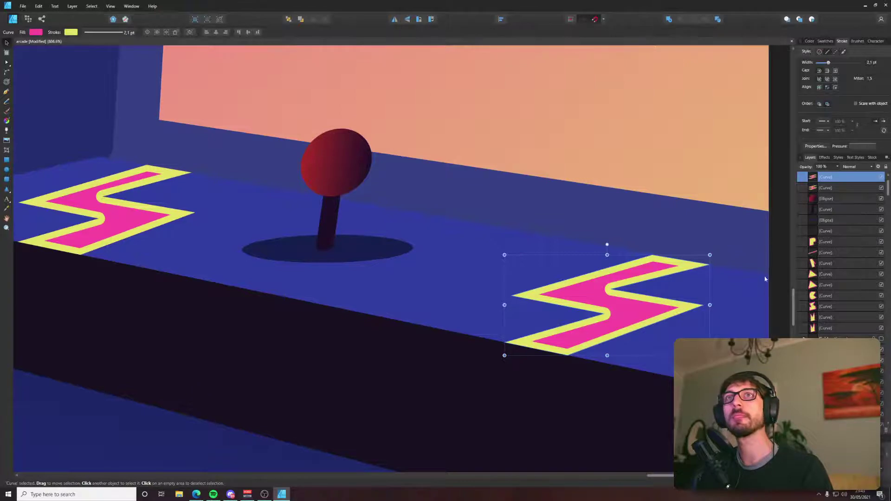
Display the Isometric controls and set up an isometric grid with a plane set.
{"action": "left_click", "coordinate": [111, 6]}
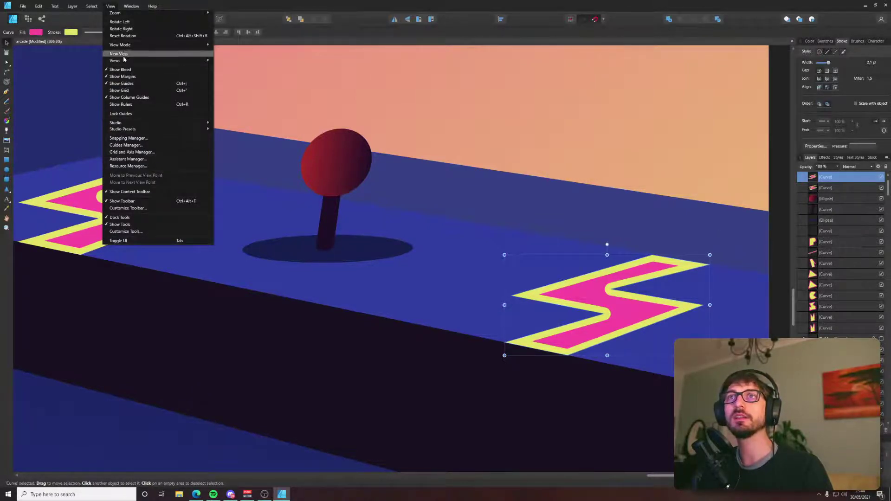
{"action": "mouse_move", "coordinate": [126, 62]}
{"action": "mouse_move", "coordinate": [139, 123]}
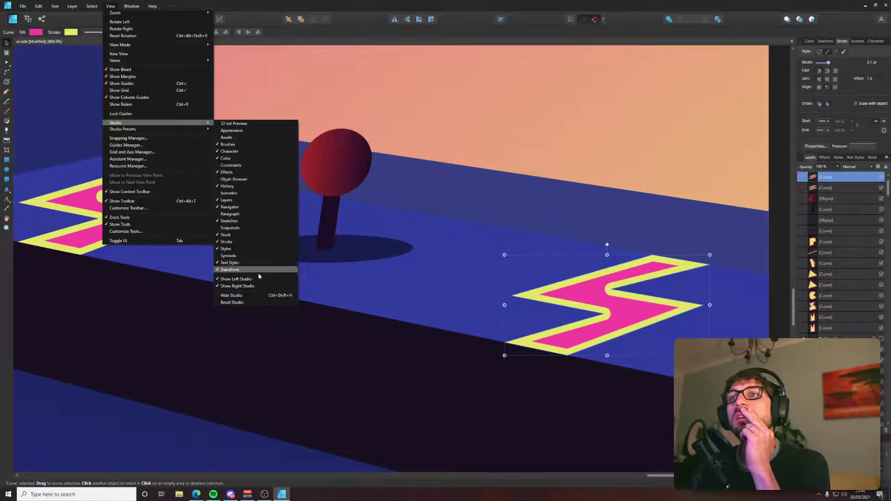
{"action": "left_click", "coordinate": [230, 193]}
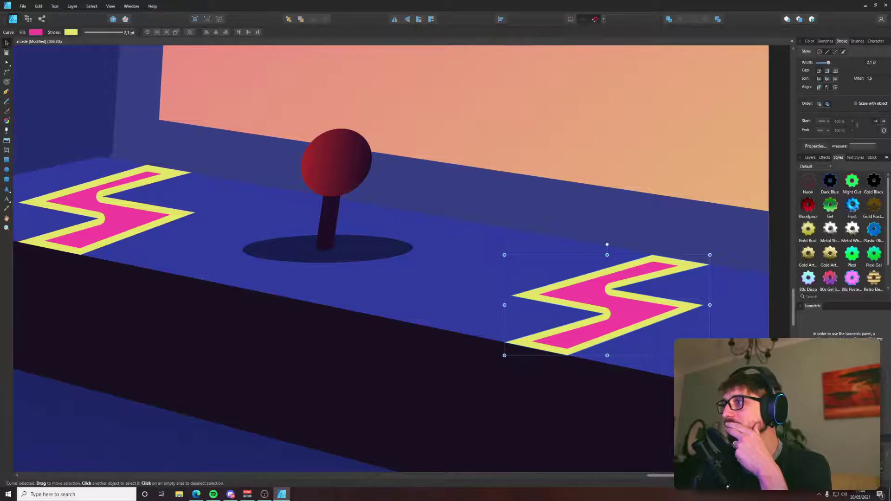
{"action": "left_click", "coordinate": [844, 353]}
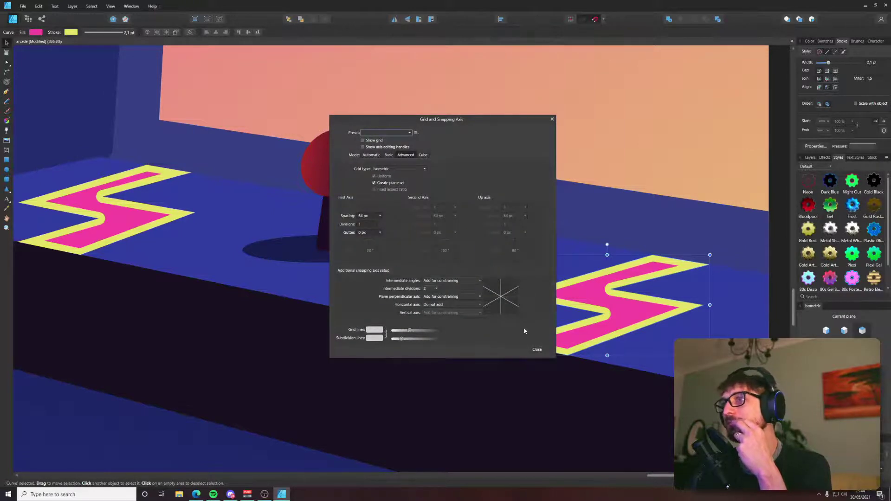
{"action": "left_click", "coordinate": [536, 350]}
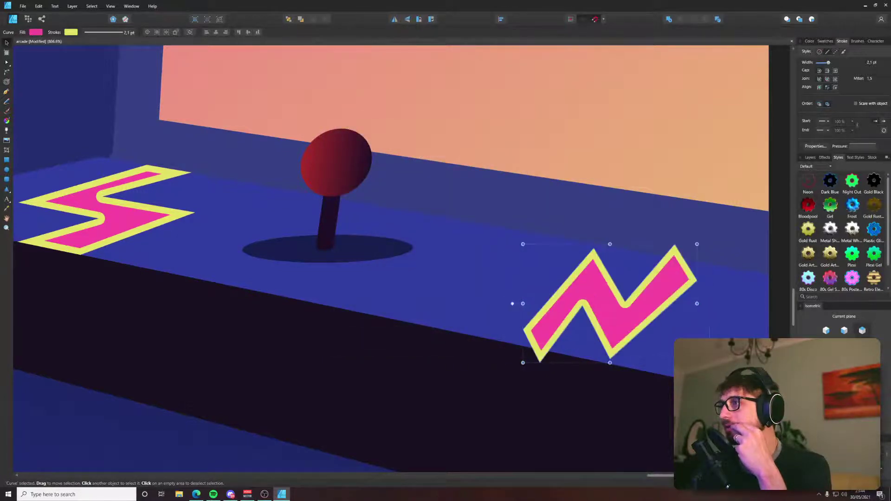
Try fitting and flipping the copied zigzag on the isometric plane, and undo these changes.
{"action": "key", "text": "ctrl+shift+h"}
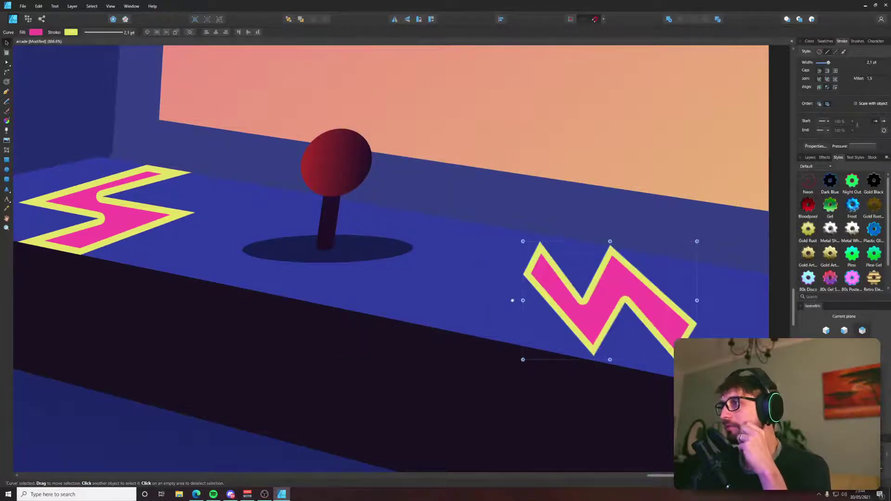
{"action": "key", "text": "ctrl+shift+v"}
{"action": "key", "text": "ctrl+z"}
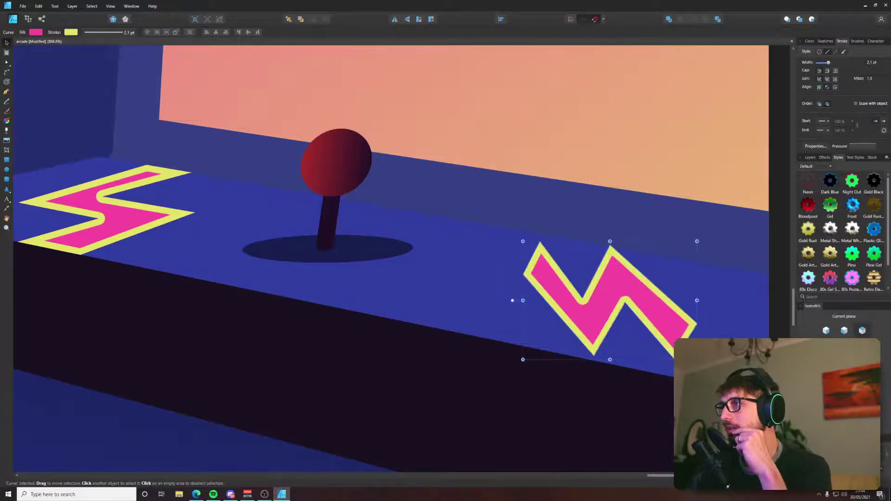
{"action": "key", "text": "ctrl+z"}
{"action": "key", "text": "ctrl+]"}
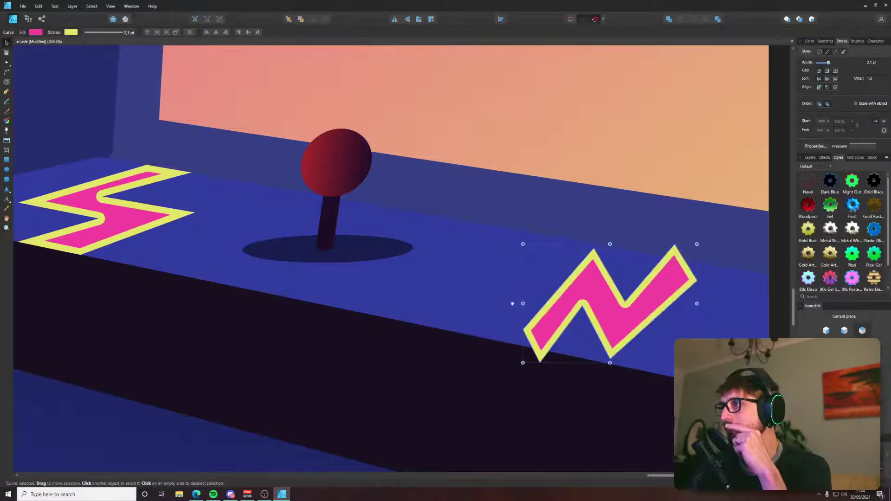
{"action": "key", "text": "ctrl+]"}
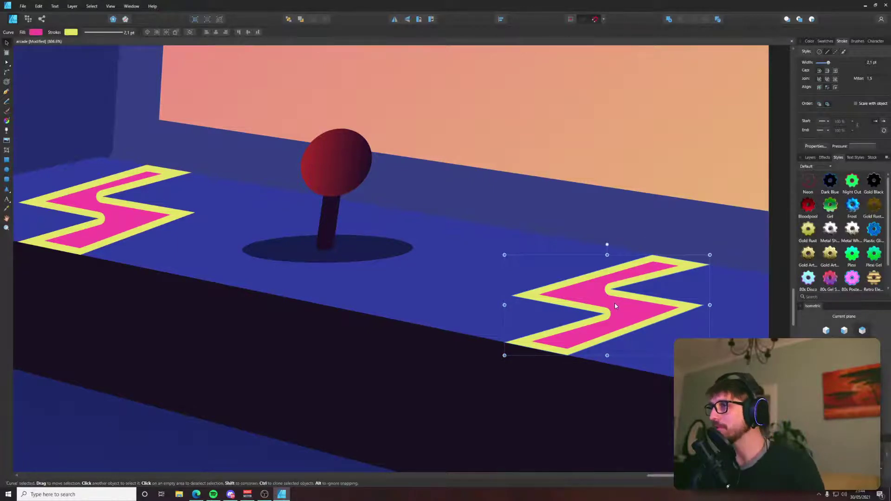
Select the lower corner nodes of the copied zigzag and shift them left along the panel's front edge toward the joystick.
{"action": "key", "text": "a"}
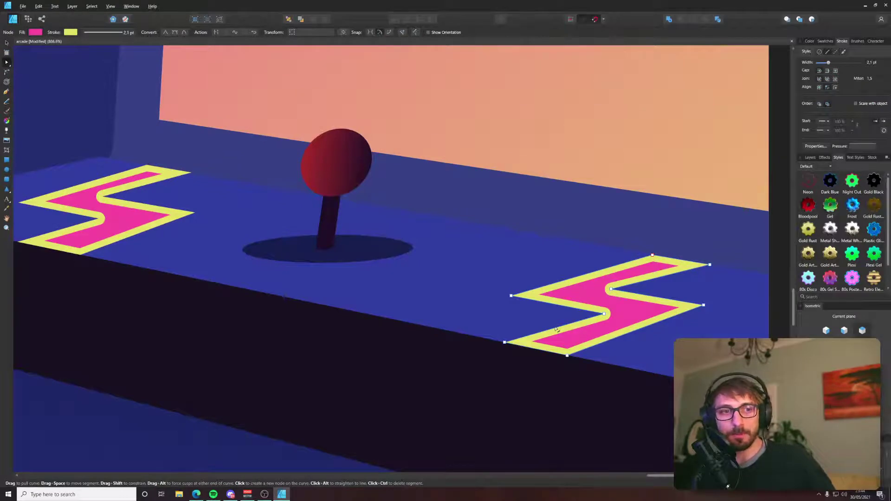
{"action": "left_click_drag", "start_coordinate": [476, 311], "coordinate": [674, 392]}
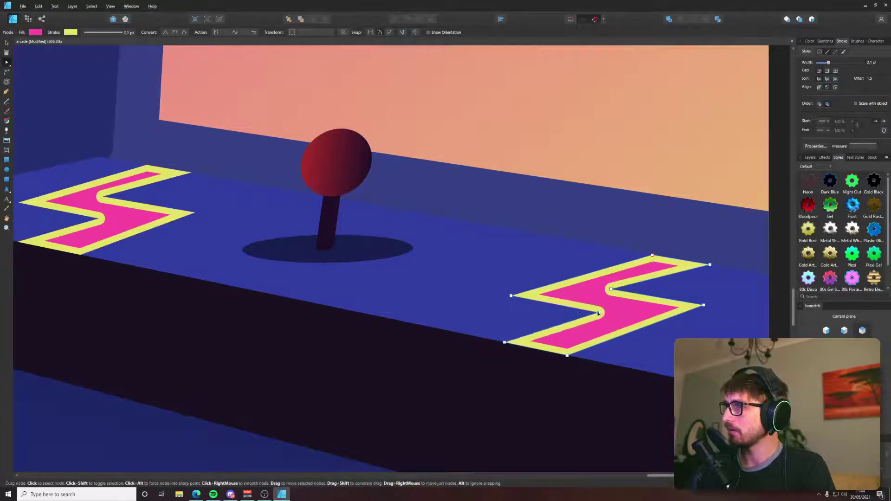
{"action": "left_click", "coordinate": [599, 314]}
{"action": "left_click_drag", "start_coordinate": [537, 278], "coordinate": [696, 385]}
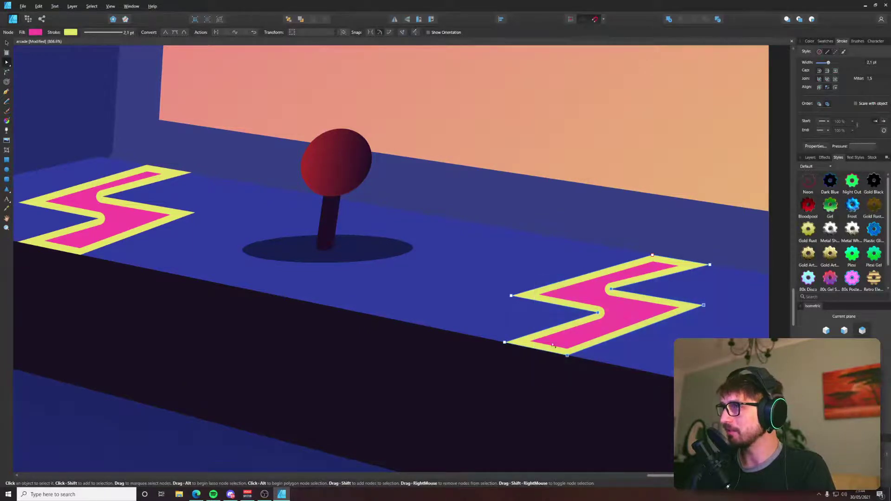
{"action": "left_click", "coordinate": [505, 342], "text": "shift"}
{"action": "left_click_drag", "start_coordinate": [505, 343], "coordinate": [379, 317]}
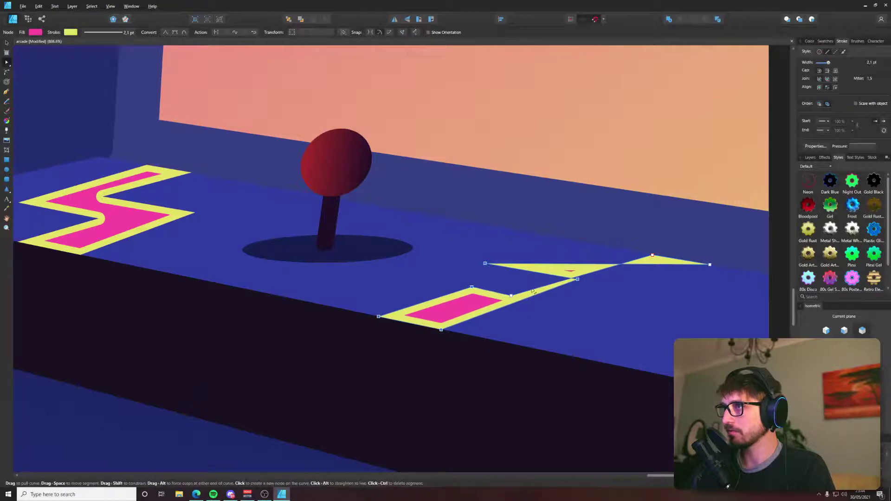
Reposition the copied zigzag's middle corner nodes to form a stretched, stepped bolt between its lower-left and upper-right ends.
{"action": "left_click_drag", "start_coordinate": [511, 296], "coordinate": [558, 276]}
{"action": "key", "text": "ctrl+z"}
{"action": "key", "text": "ctrl+z"}
{"action": "key", "text": "ctrl+z"}
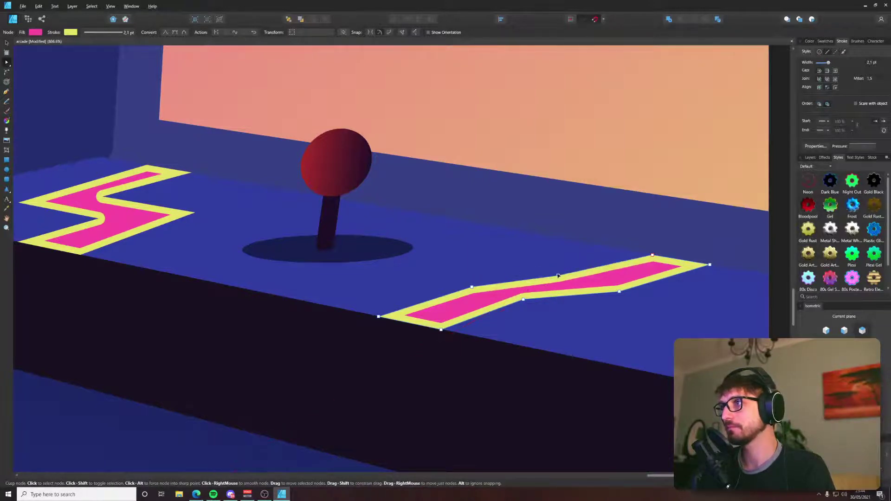
Reposition the upper and lower middle nodes of the zigzag beside the joystick's right so its centre forms an even-width step.
{"action": "left_click_drag", "start_coordinate": [472, 287], "coordinate": [480, 279]}
{"action": "left_click_drag", "start_coordinate": [619, 292], "coordinate": [574, 312]}
{"action": "left_click_drag", "start_coordinate": [479, 279], "coordinate": [571, 279]}
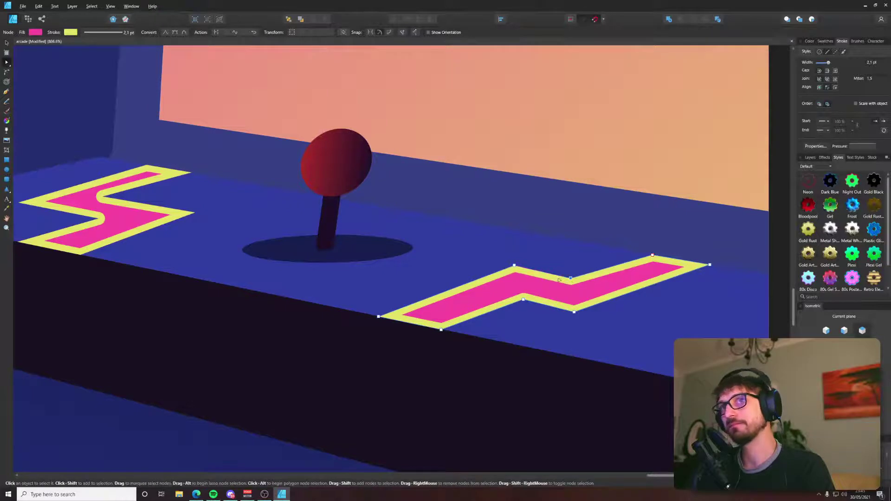
Round the middle bends of the right zigzag with the Corner tool, giving the upper inner bend the widest curve.
{"action": "key", "text": "j"}
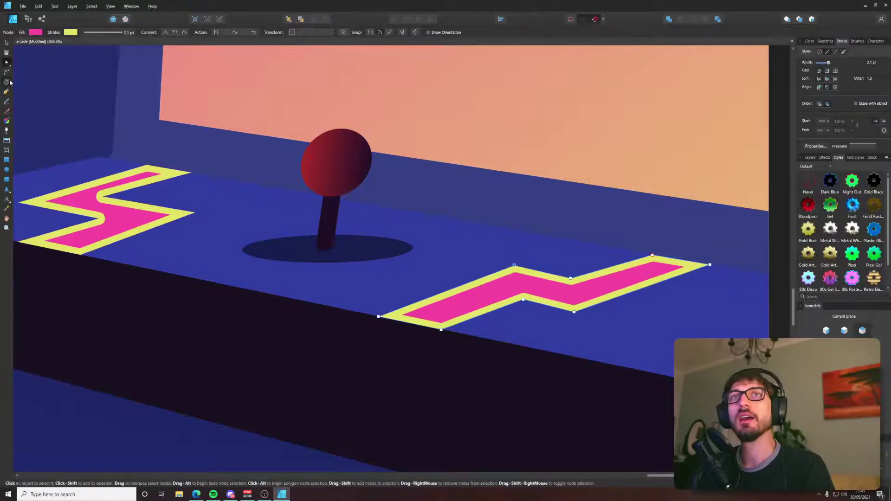
{"action": "key", "text": "a"}
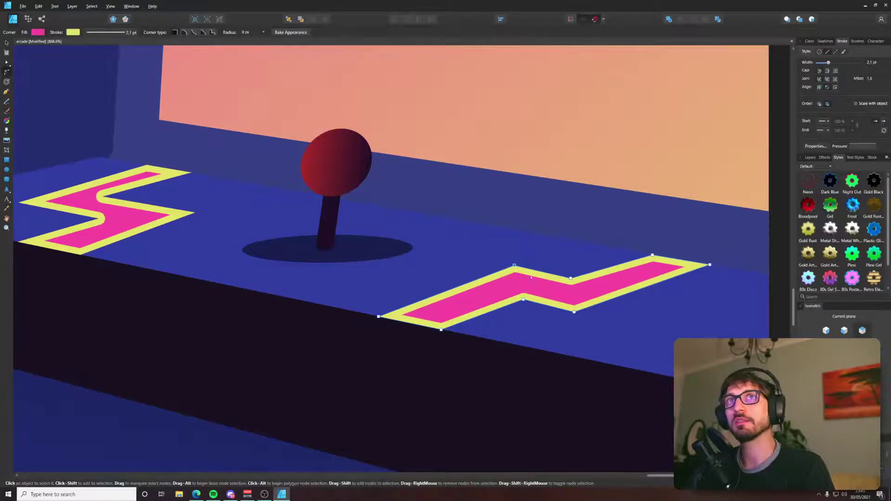
{"action": "left_click_drag", "start_coordinate": [514, 265], "coordinate": [523, 272]}
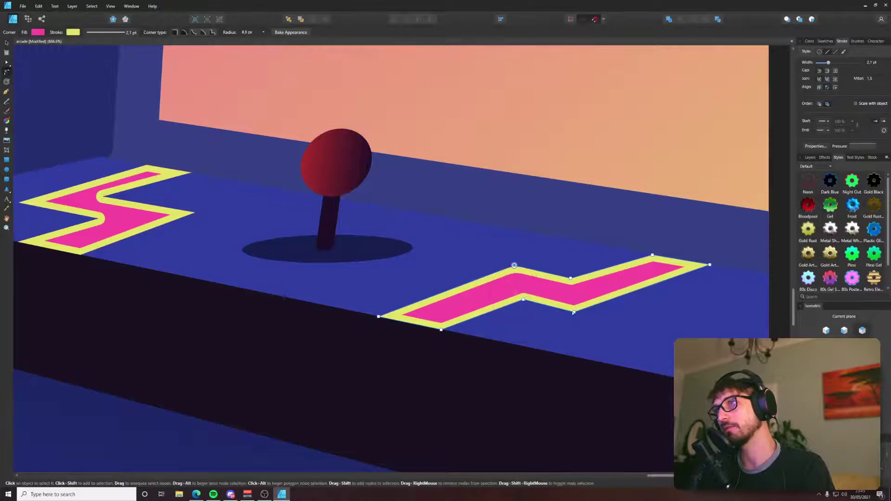
{"action": "left_click_drag", "start_coordinate": [574, 312], "coordinate": [578, 314]}
{"action": "left_click_drag", "start_coordinate": [571, 279], "coordinate": [534, 181]}
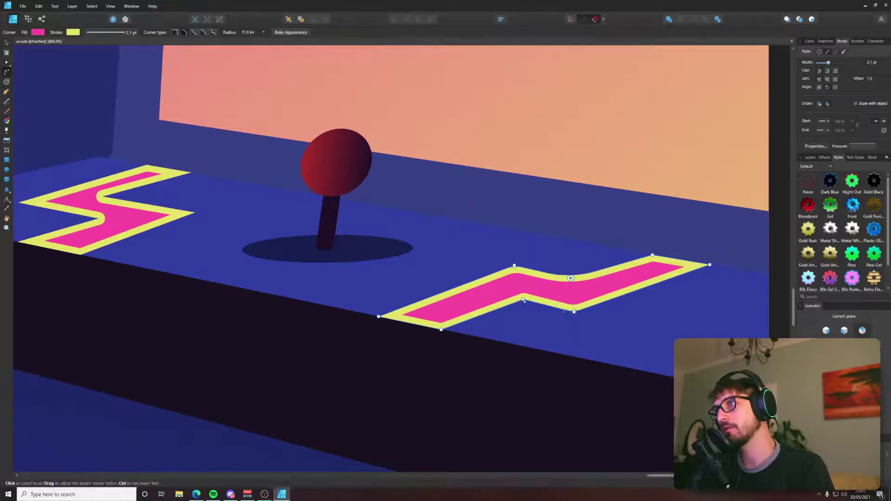
Move the right zigzag farther right along the control panel, deselect it and save the document.
{"action": "key", "text": "v"}
{"action": "left_click_drag", "start_coordinate": [574, 299], "coordinate": [606, 301]}
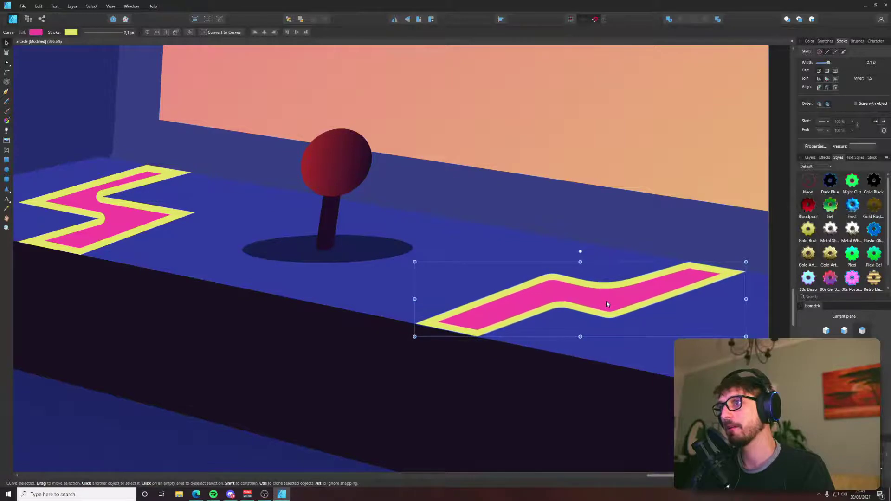
{"action": "scroll", "coordinate": [717, 289], "scroll_direction": "up", "scroll_amount": 1}
{"action": "scroll", "coordinate": [717, 289], "scroll_direction": "down", "scroll_amount": 10}
{"action": "left_click", "coordinate": [760, 300]}
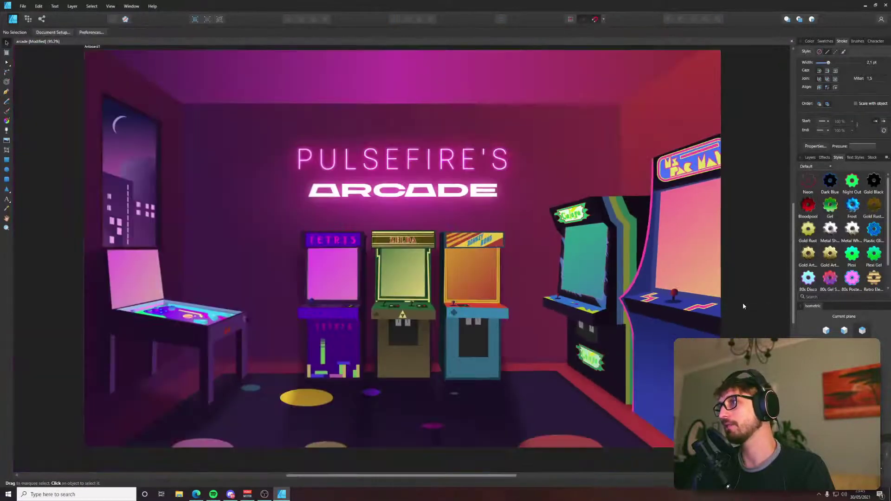
{"action": "key", "text": "ctrl+s"}
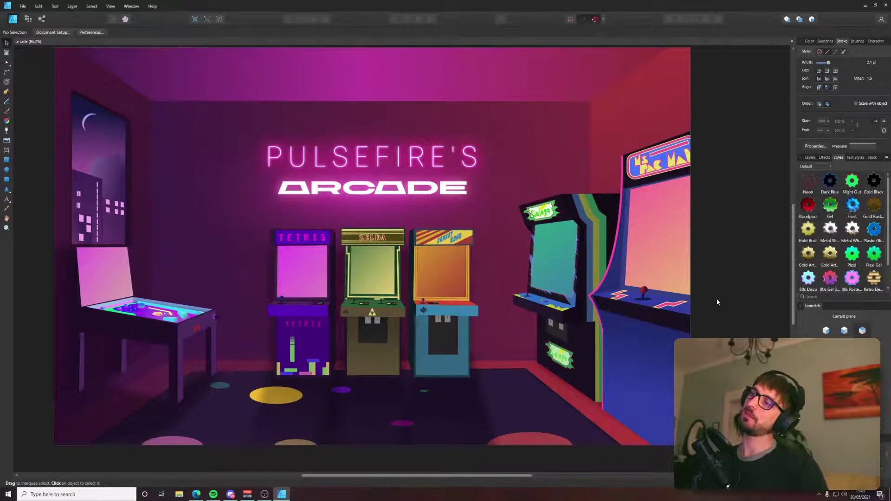
Slightly round the left zigzag's outer left and right points and adjust its upper inner bend with the Corner tool.
{"action": "scroll", "coordinate": [717, 302], "scroll_direction": "up", "scroll_amount": 8}
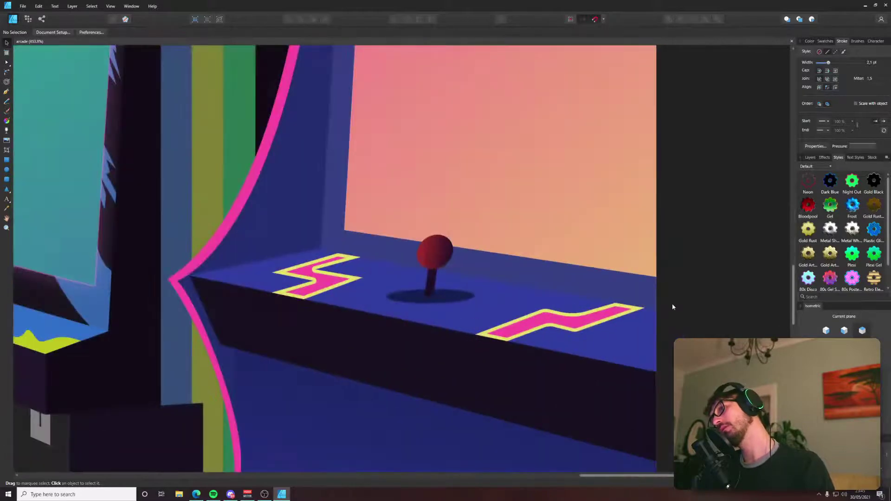
{"action": "left_click", "coordinate": [576, 320]}
{"action": "key", "text": "a"}
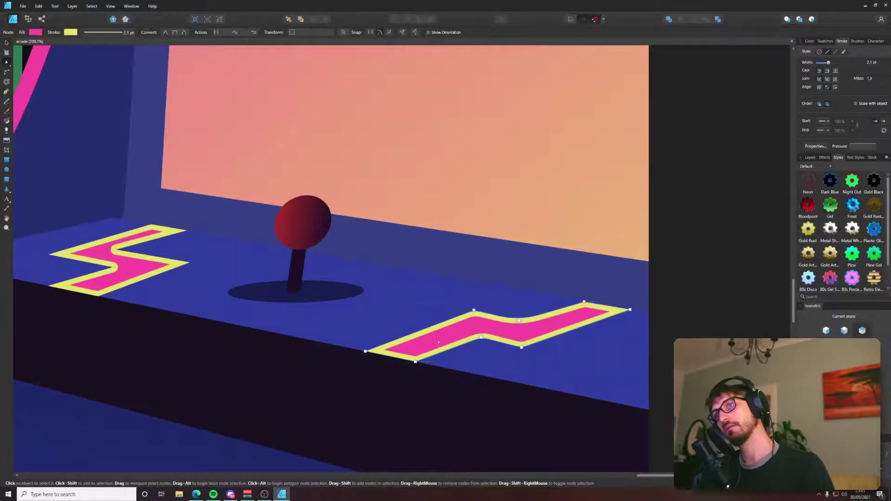
{"action": "left_click", "coordinate": [132, 276]}
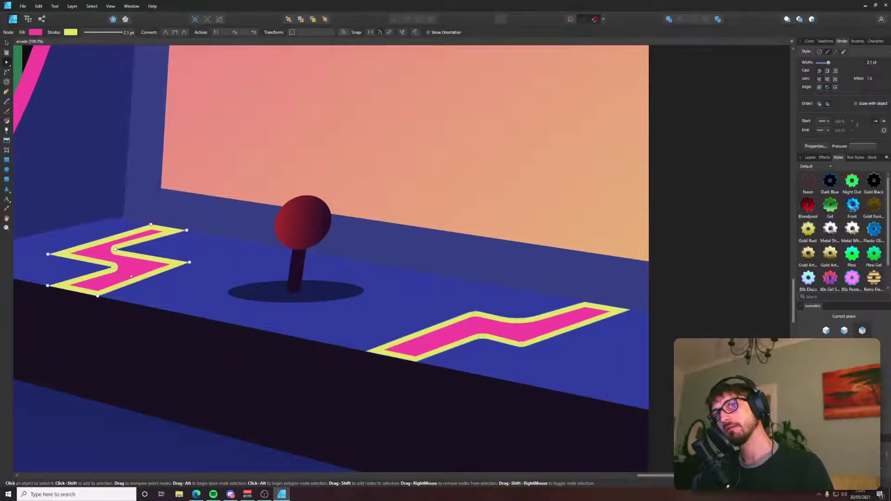
{"action": "left_click", "coordinate": [48, 254]}
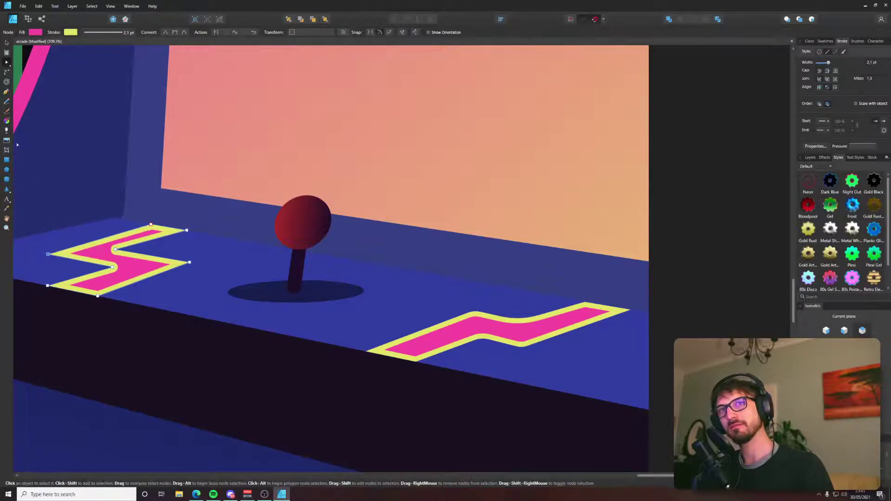
{"action": "key", "text": "c"}
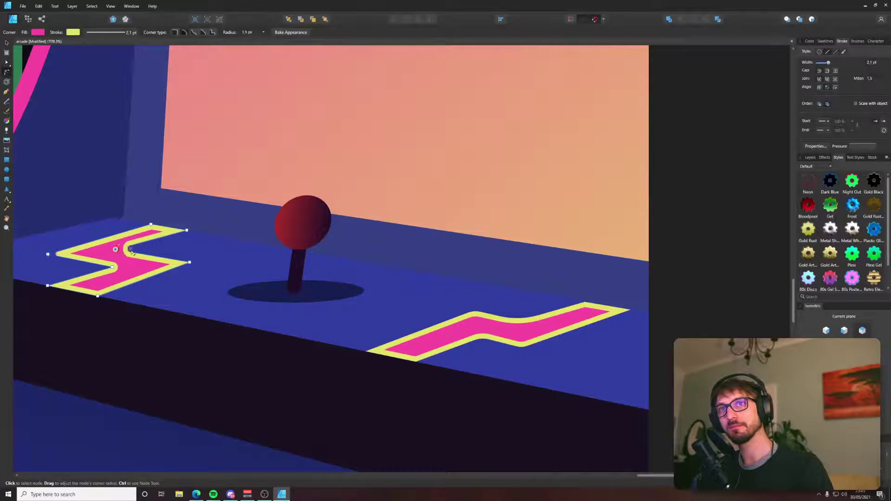
{"action": "left_click", "coordinate": [115, 249]}
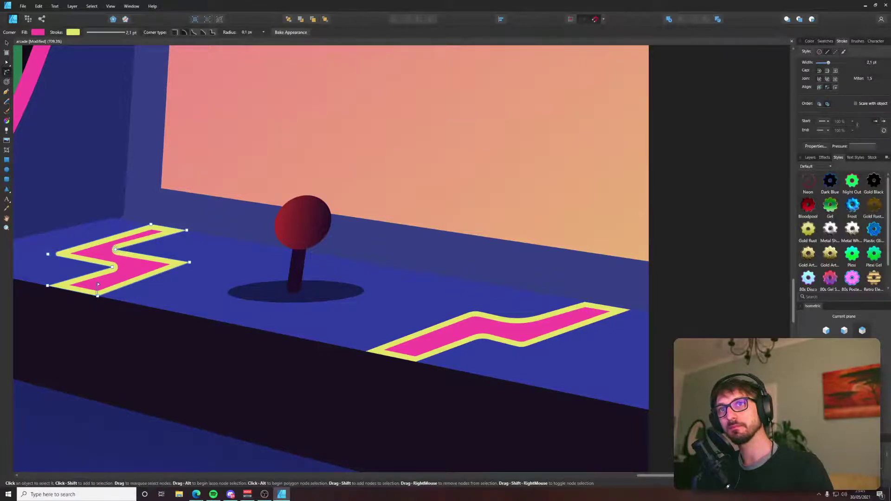
{"action": "left_click_drag", "start_coordinate": [189, 262], "coordinate": [176, 266]}
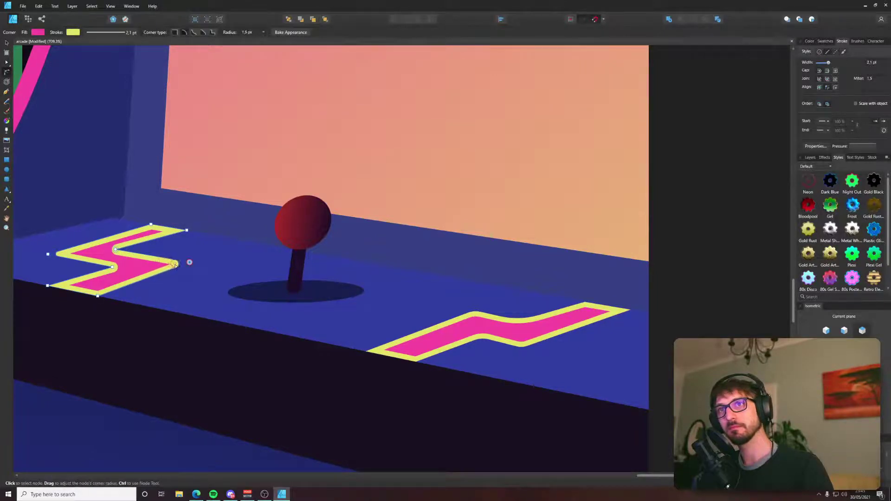
{"action": "key", "text": "ctrl+d"}
{"action": "scroll", "coordinate": [207, 257], "scroll_direction": "down", "scroll_amount": 5}
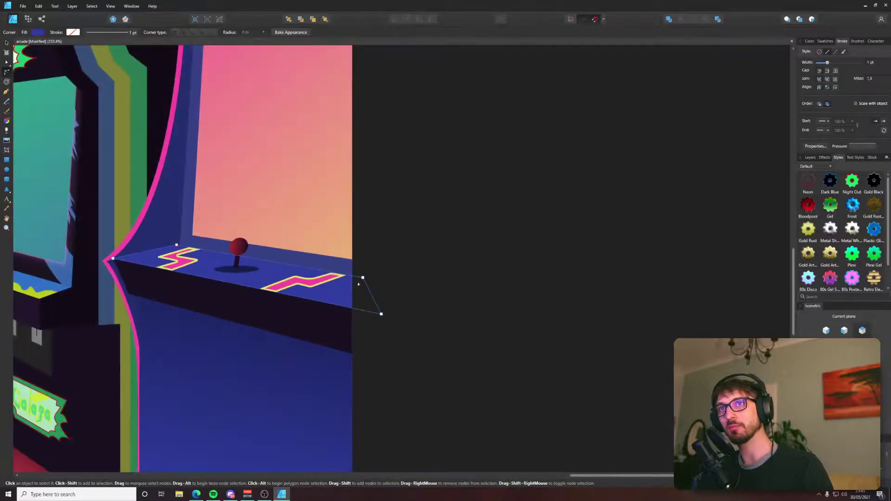
{"action": "scroll", "coordinate": [392, 280], "scroll_direction": "down", "scroll_amount": 3}
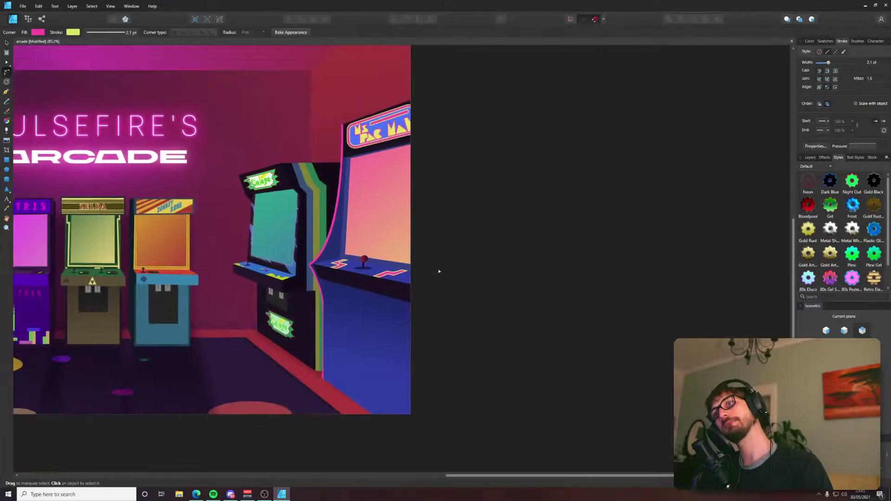
Check the cabinet reference photo, then show the Guides group and bring it to the front of Artboard1.
{"action": "key", "text": "alt+Tab"}
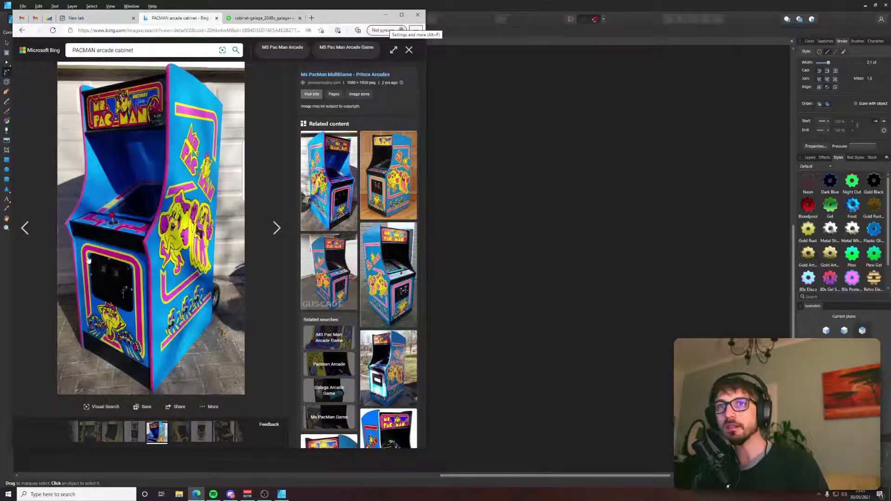
{"action": "key", "text": "alt+Tab"}
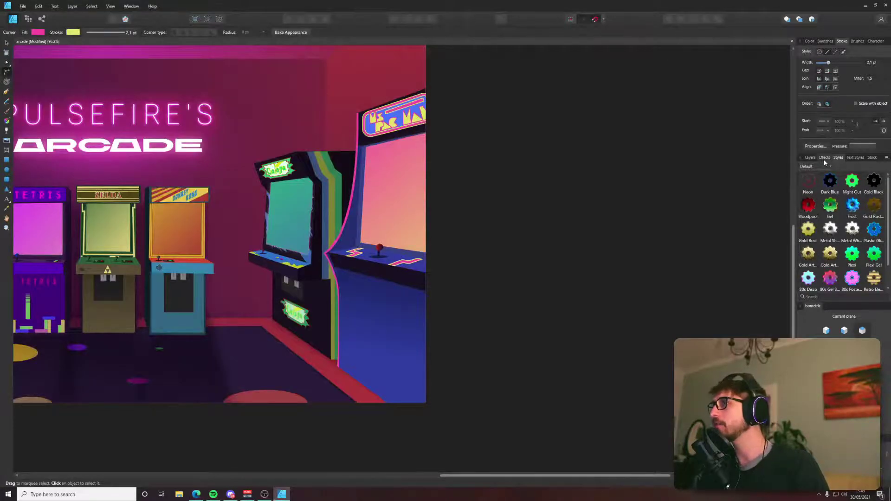
{"action": "left_click", "coordinate": [811, 158]}
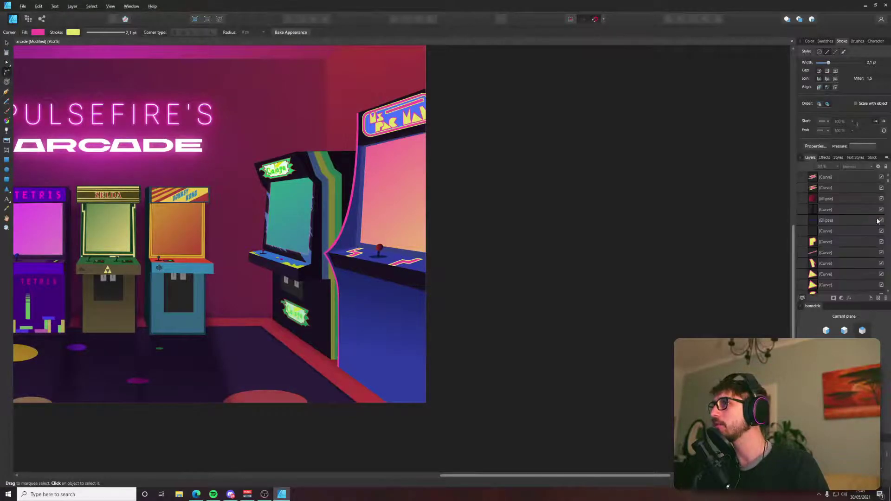
{"action": "left_click", "coordinate": [825, 308]}
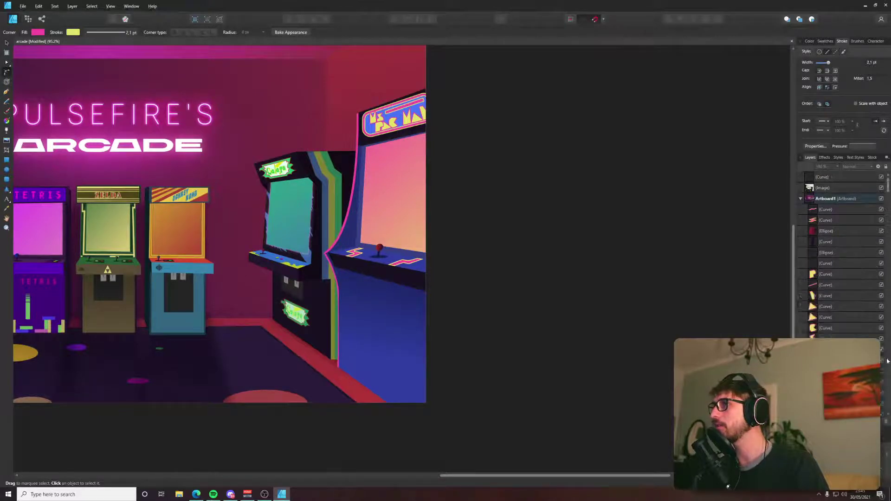
{"action": "left_click", "coordinate": [882, 373]}
{"action": "key", "text": "ctrl+shift+bracketright"}
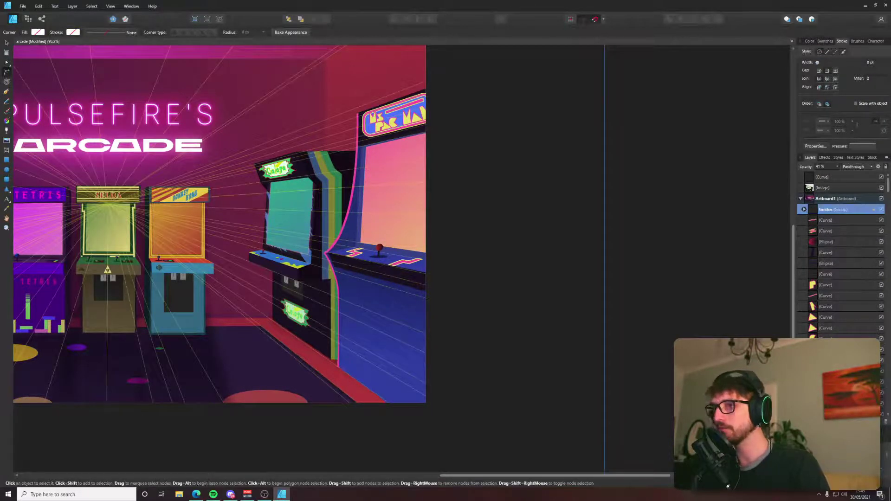
Take up the Pen tool and check the framed lower front of the cabinet in the reference photo.
{"action": "scroll", "coordinate": [432, 318], "scroll_direction": "up", "scroll_amount": 2}
{"action": "key", "text": "p"}
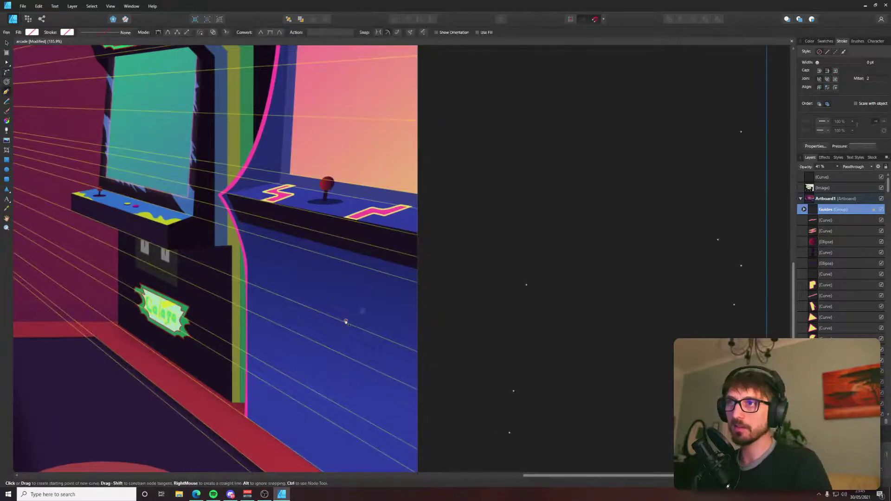
{"action": "key", "text": "alt+Tab"}
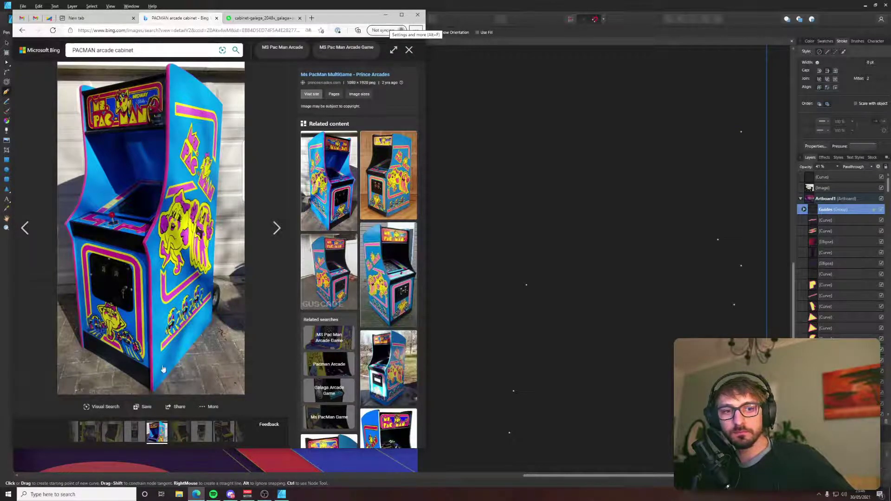
{"action": "key", "text": "alt+Tab"}
{"action": "scroll", "coordinate": [281, 288], "scroll_direction": "up", "scroll_amount": 3}
{"action": "left_click_drag", "start_coordinate": [277, 203], "coordinate": [277, 265]}
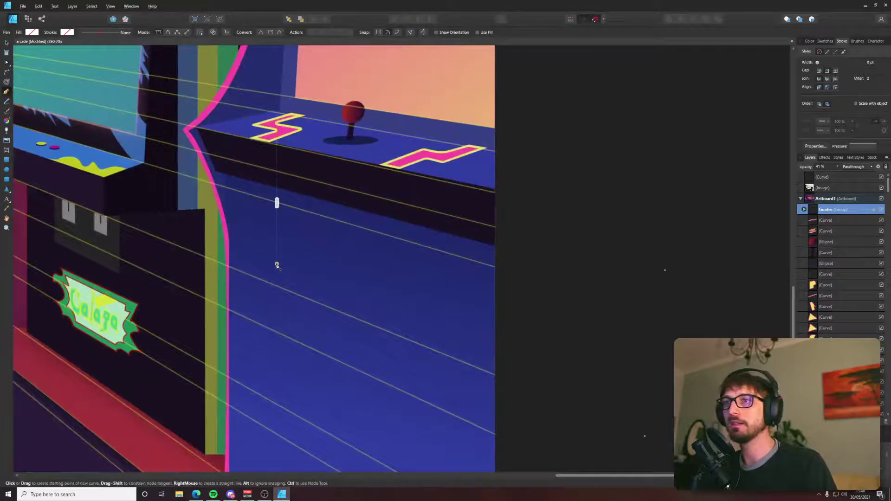
{"action": "key", "text": "Escape"}
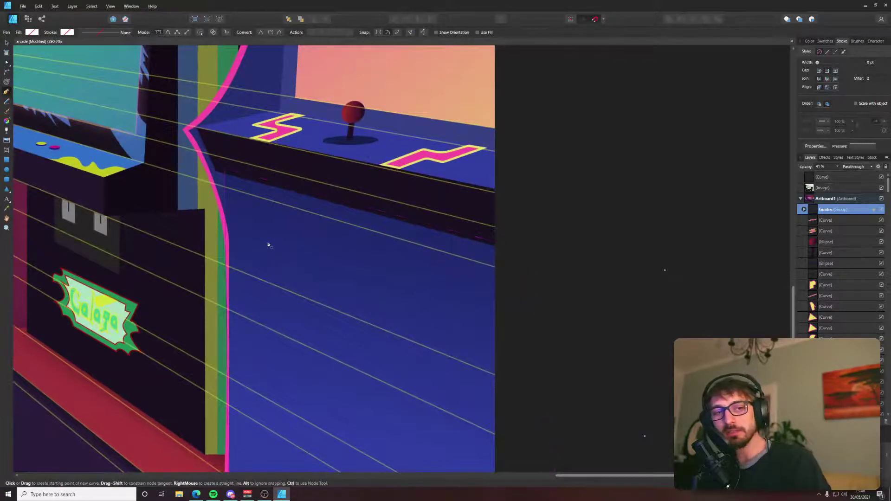
{"action": "key", "text": "alt+Tab"}
{"action": "key", "text": "alt+Tab"}
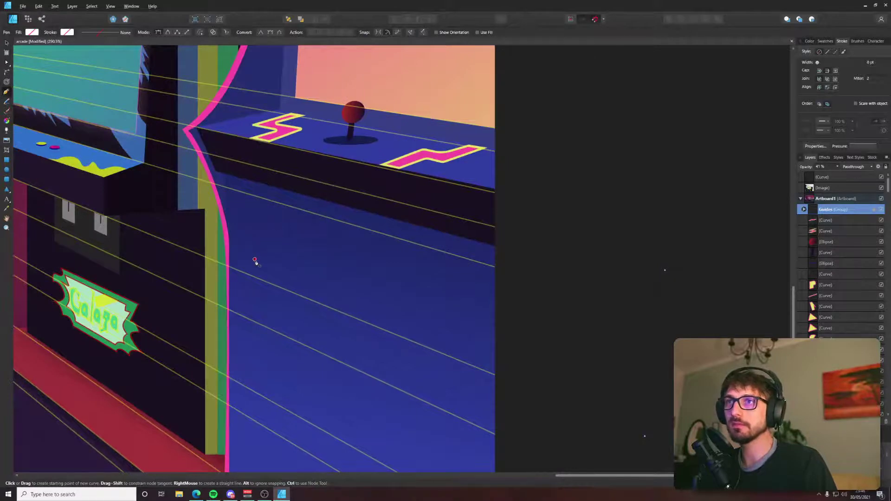
Draw a closed four-sided yellow outline on the cabinet's lower front, with vertical sides and slanted edges following the perspective guides.
{"action": "left_click", "coordinate": [254, 260]}
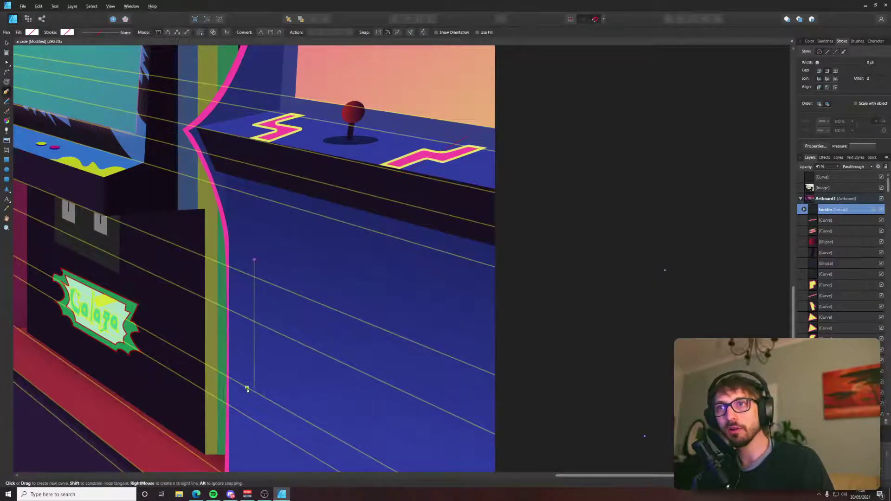
{"action": "left_click", "coordinate": [251, 416]}
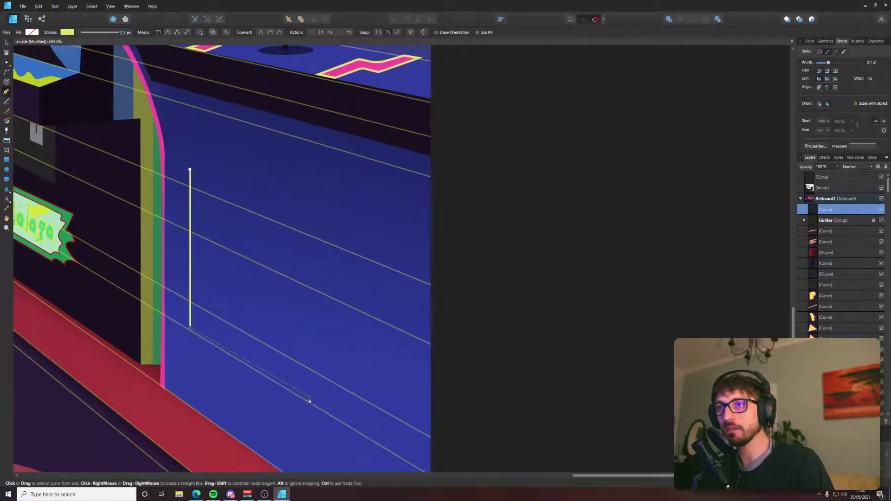
{"action": "left_click", "coordinate": [314, 399]}
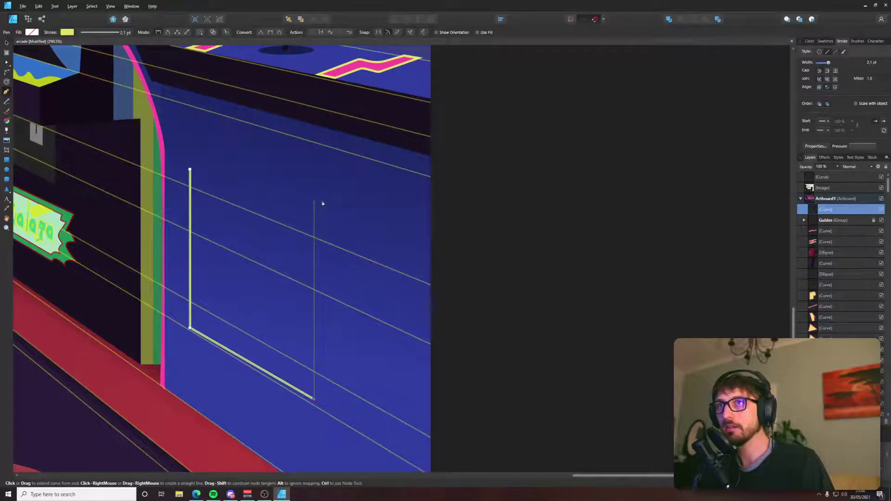
{"action": "left_click", "coordinate": [314, 215]}
{"action": "left_click", "coordinate": [189, 170]}
Round all four corners of the yellow outline on the cabinet's lower front with the Corner tool.
{"action": "key", "text": "a"}
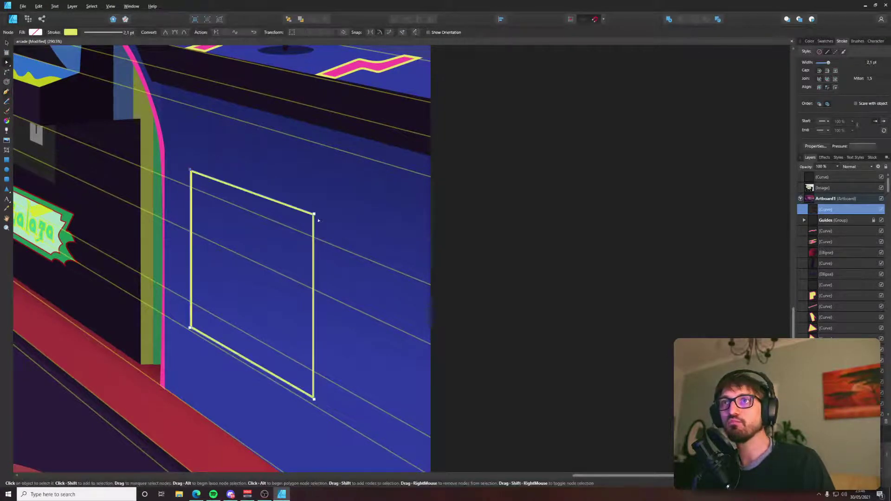
{"action": "left_click", "coordinate": [314, 215]}
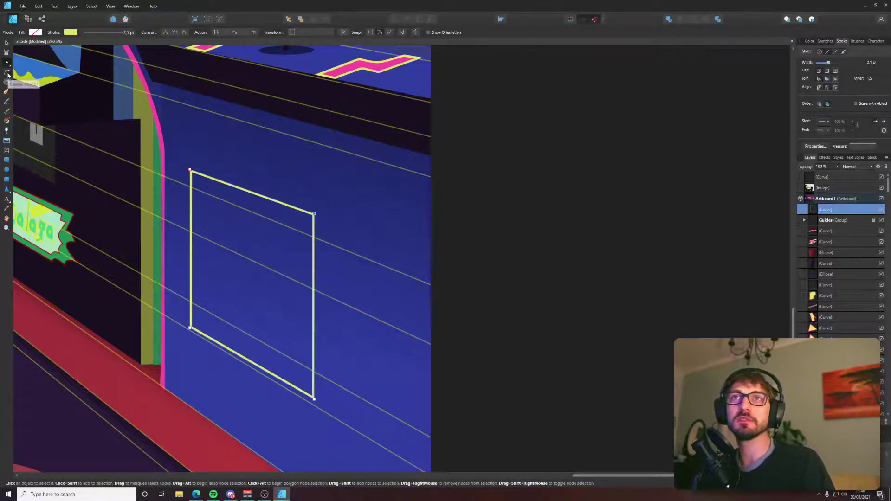
{"action": "left_click", "coordinate": [7, 82]}
{"action": "left_click_drag", "start_coordinate": [190, 170], "coordinate": [202, 192]}
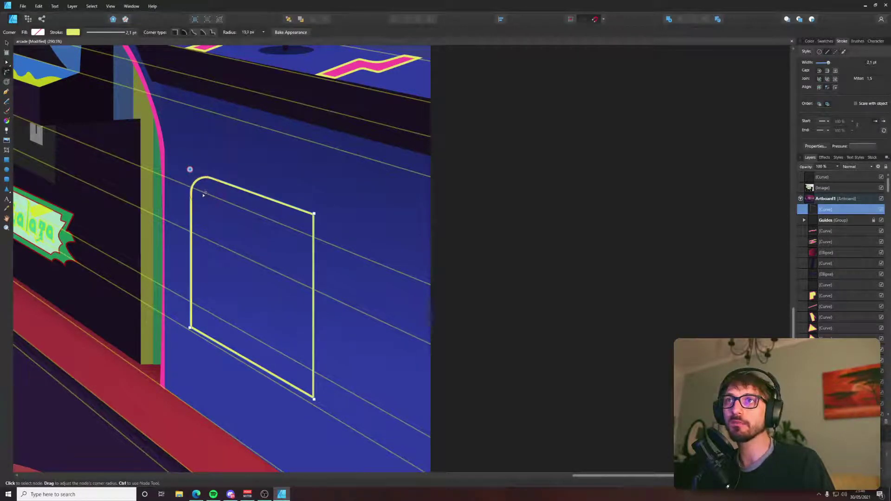
{"action": "left_click_drag", "start_coordinate": [190, 329], "coordinate": [213, 298]}
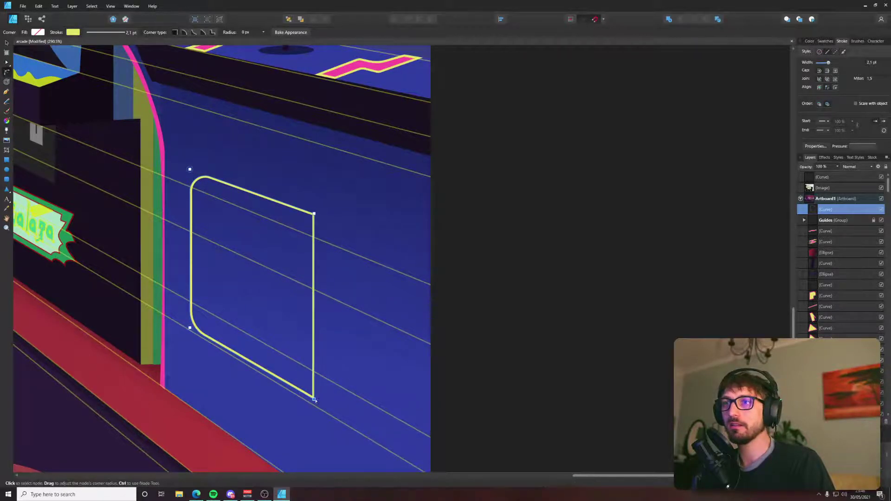
{"action": "left_click_drag", "start_coordinate": [314, 399], "coordinate": [298, 366]}
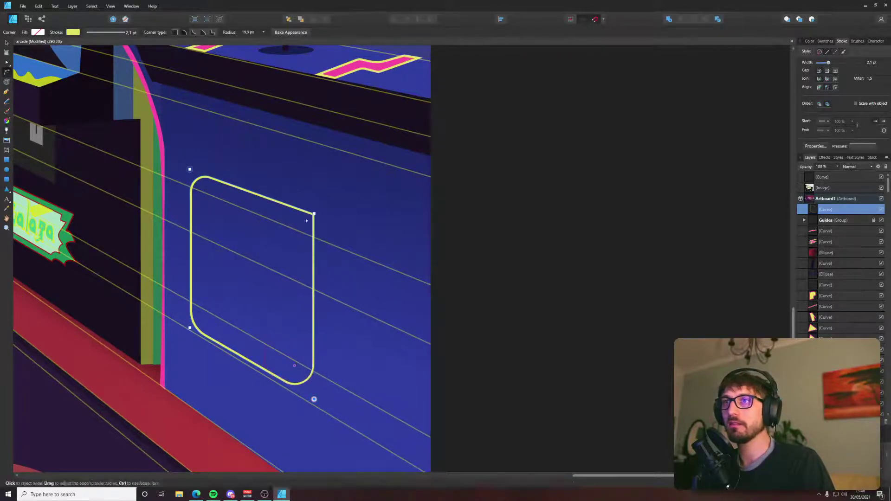
{"action": "left_click_drag", "start_coordinate": [314, 214], "coordinate": [280, 235]}
{"action": "key", "text": "v"}
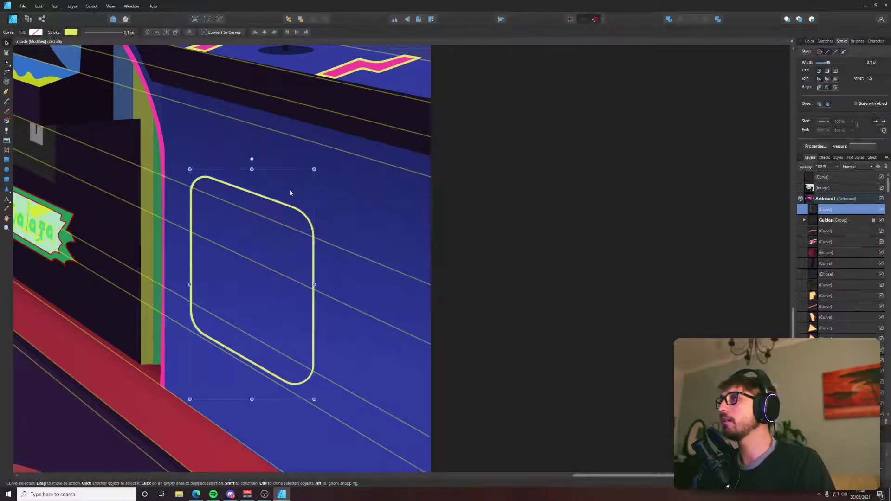
Fill the rounded outline with the dark grey sampled from the Galaga cabinet, without a stroke, and shift it slightly right on the front.
{"action": "scroll", "coordinate": [304, 191], "scroll_direction": "down", "scroll_amount": 4}
{"action": "key", "text": "i"}
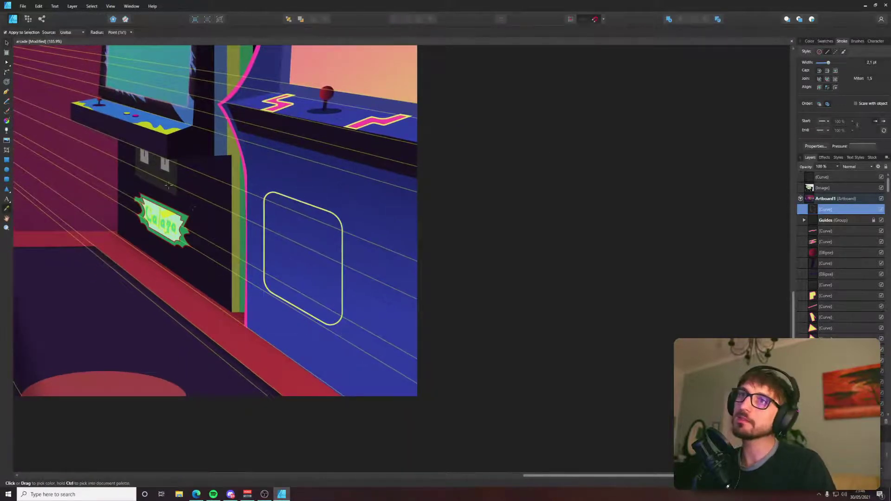
{"action": "left_click", "coordinate": [165, 183]}
{"action": "left_click", "coordinate": [810, 40]}
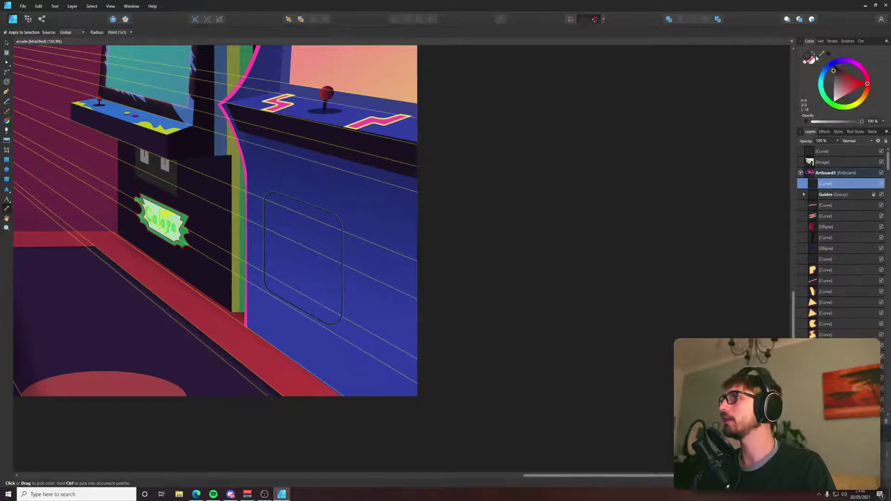
{"action": "left_click", "coordinate": [812, 56]}
{"action": "key", "text": "v"}
{"action": "mouse_move", "coordinate": [308, 268]}
{"action": "left_mouse_down"}
{"action": "mouse_move", "coordinate": [333, 260]}
{"action": "mouse_move", "coordinate": [330, 269]}
{"action": "left_mouse_up"}
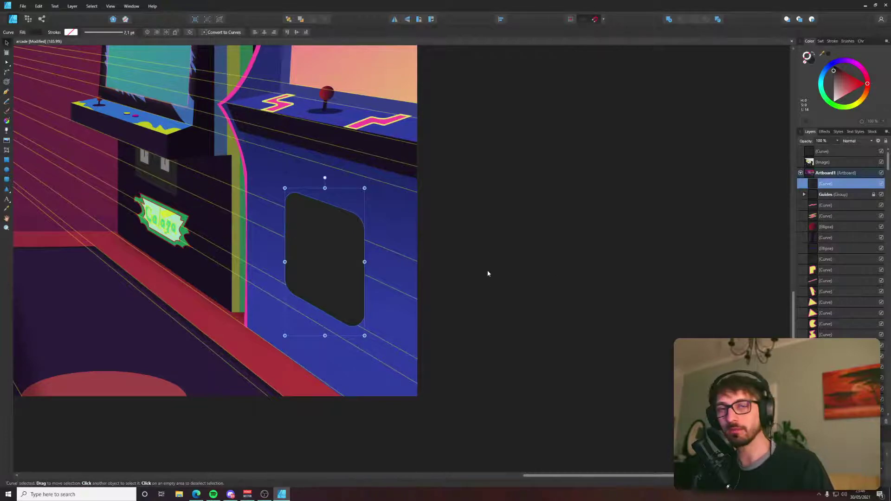
Draw an open three-sided frame path around the dark panel, based on the reference photo, with its right leg ending below the artboard.
{"action": "key", "text": "alt+Tab"}
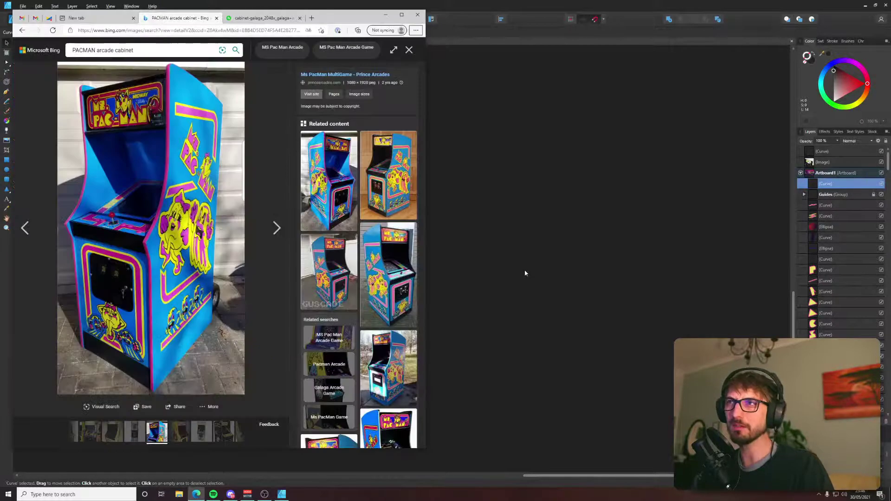
{"action": "key", "text": "alt+Tab"}
{"action": "left_click", "coordinate": [484, 254]}
{"action": "left_click", "coordinate": [325, 269]}
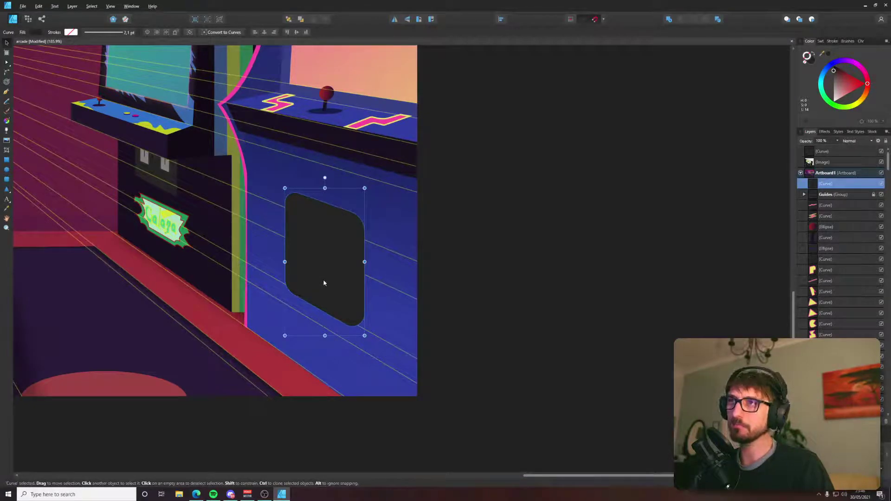
{"action": "key", "text": "alt+Tab"}
{"action": "key", "text": "alt+Tab"}
{"action": "key", "text": "p"}
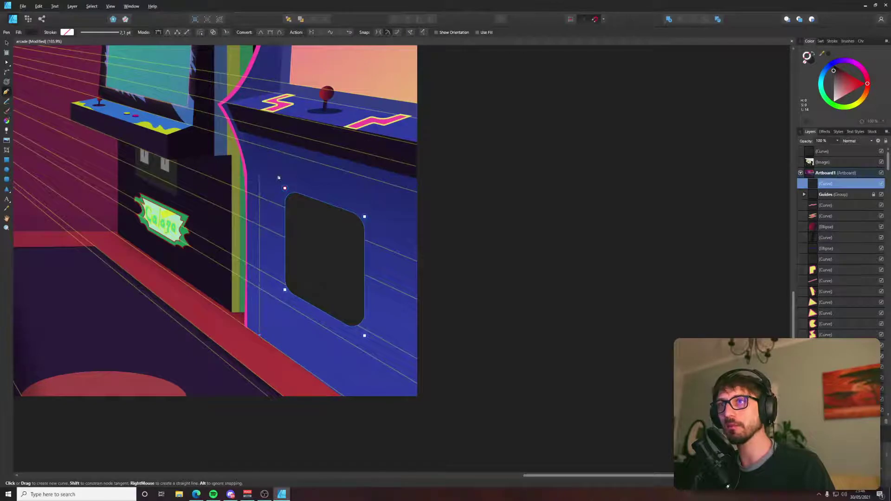
{"action": "left_click", "coordinate": [260, 164]}
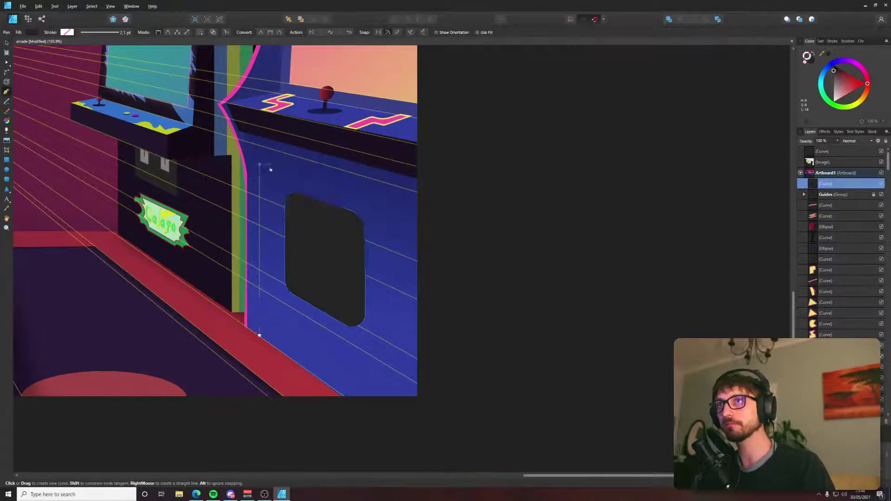
{"action": "left_click", "coordinate": [259, 335]}
{"action": "left_click", "coordinate": [386, 204]}
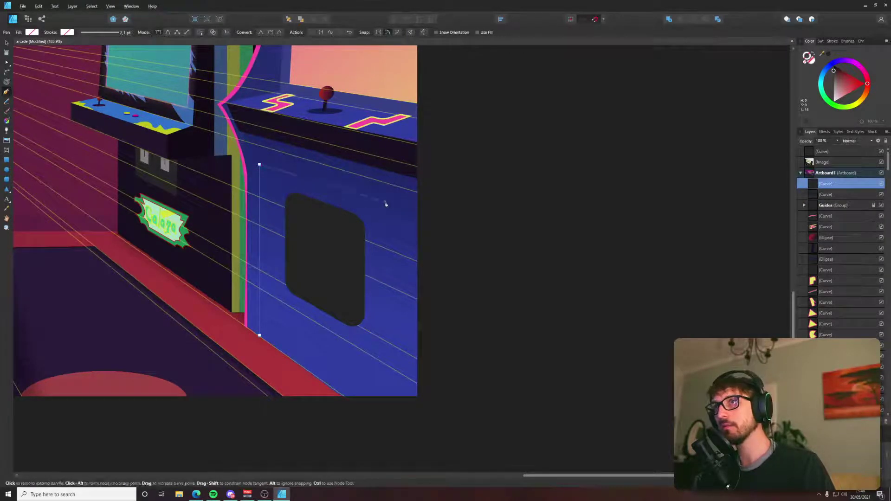
{"action": "left_click", "coordinate": [384, 423]}
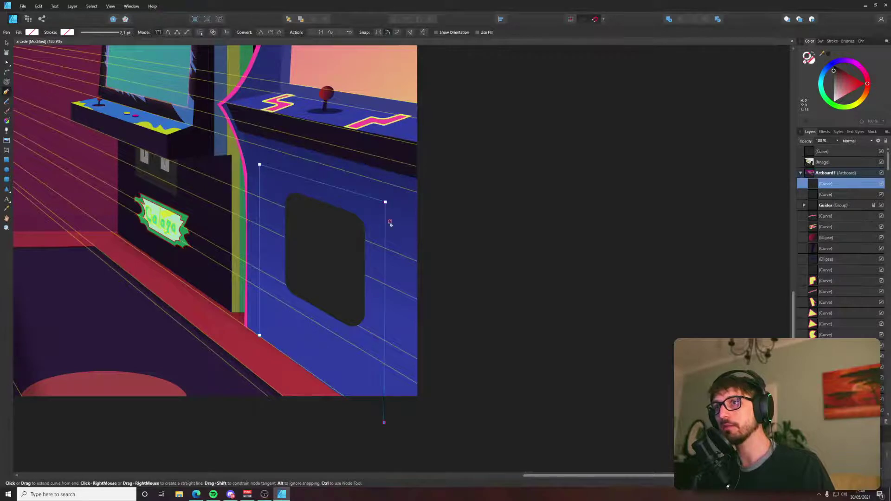
{"action": "key", "text": "a"}
{"action": "left_click_drag", "start_coordinate": [385, 201], "coordinate": [389, 208]}
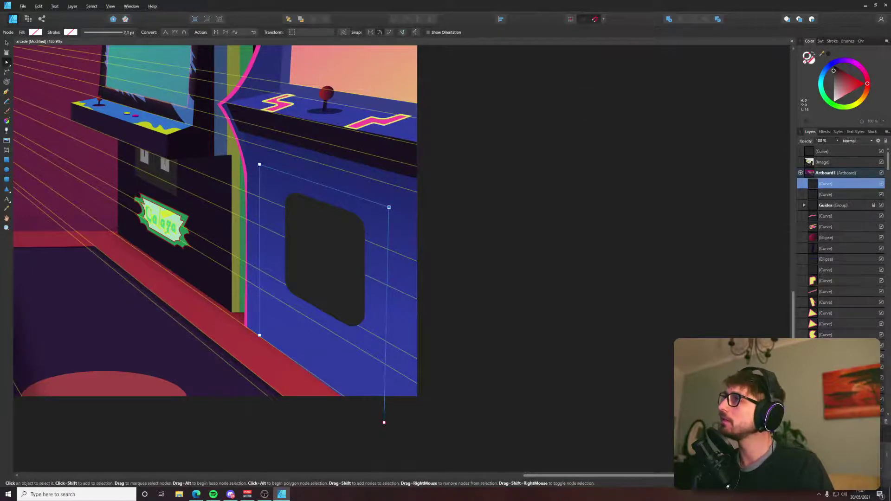
Give the frame path a 7.3 pt stroke in the pink sampled from the cabinet's edge, checking the reference photo.
{"action": "key", "text": "alt+Tab"}
{"action": "key", "text": "alt+Tab"}
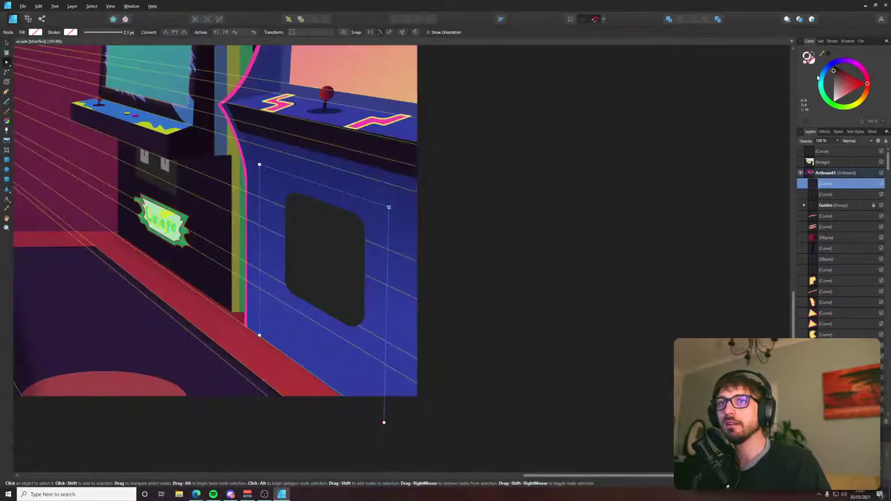
{"action": "left_click_drag", "start_coordinate": [830, 56], "coordinate": [219, 124]}
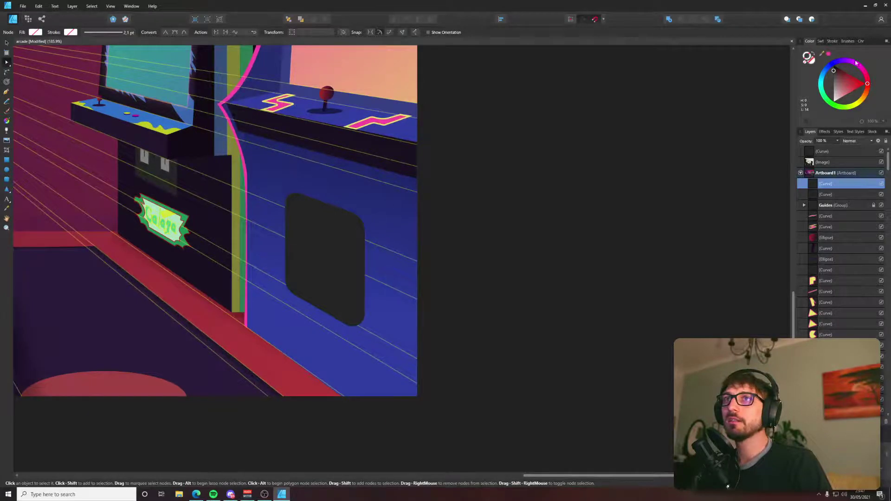
{"action": "left_click", "coordinate": [830, 55]}
{"action": "key", "text": "alt+Tab"}
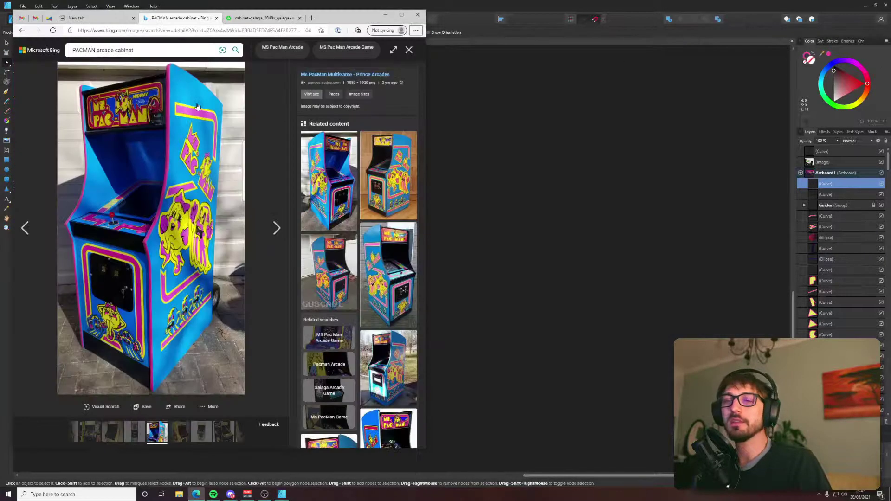
{"action": "key", "text": "alt+Tab"}
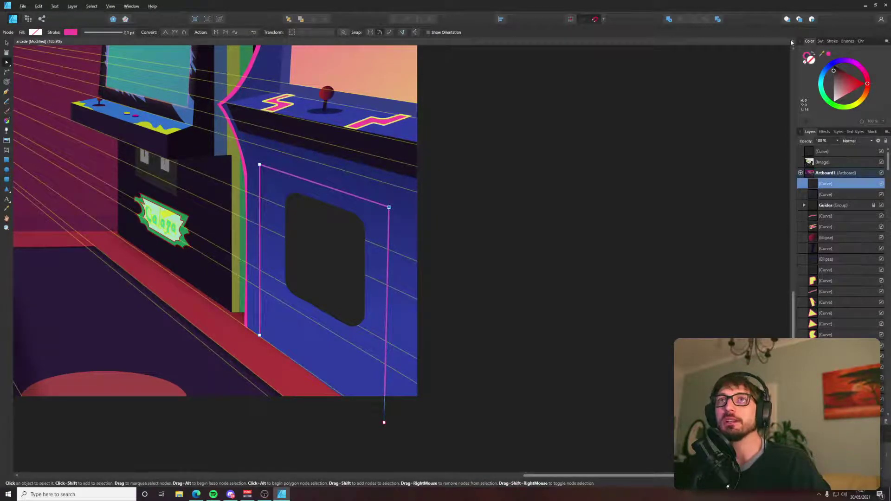
{"action": "left_click", "coordinate": [833, 41]}
{"action": "left_click_drag", "start_coordinate": [828, 62], "coordinate": [835, 66]}
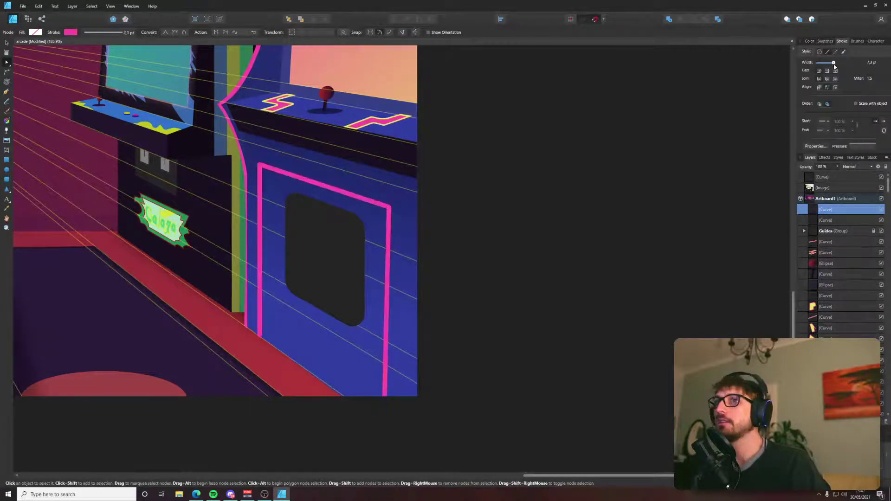
Check the frame in the reference photo and round both upper corners of the pink frame with the Corner tool.
{"action": "key", "text": "alt+Tab"}
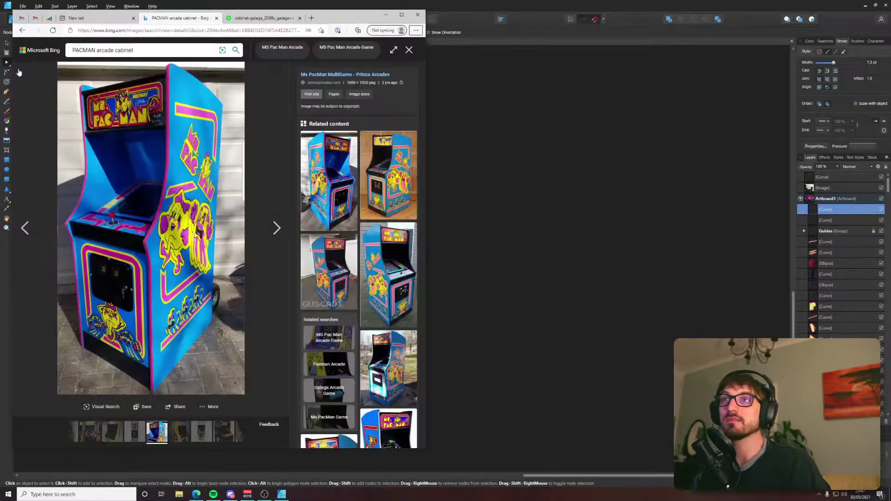
{"action": "key", "text": "alt+Tab"}
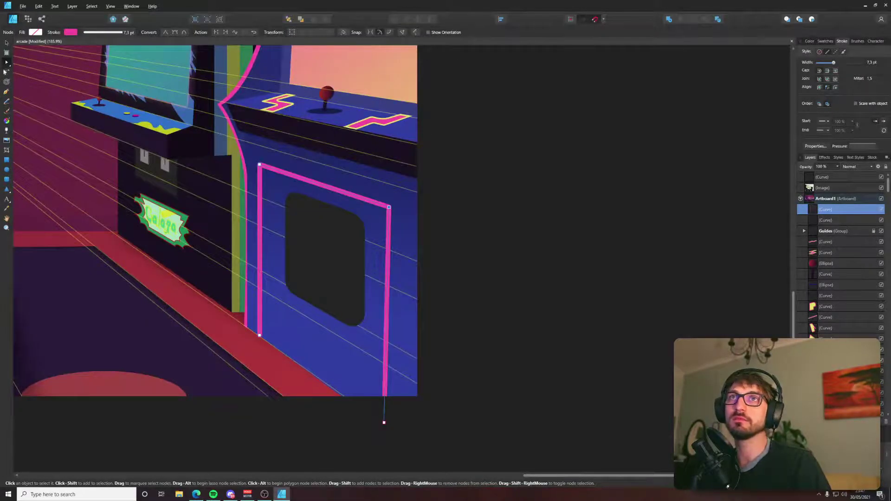
{"action": "left_click", "coordinate": [6, 72]}
{"action": "left_click_drag", "start_coordinate": [260, 165], "coordinate": [271, 197]}
{"action": "left_click", "coordinate": [390, 209]}
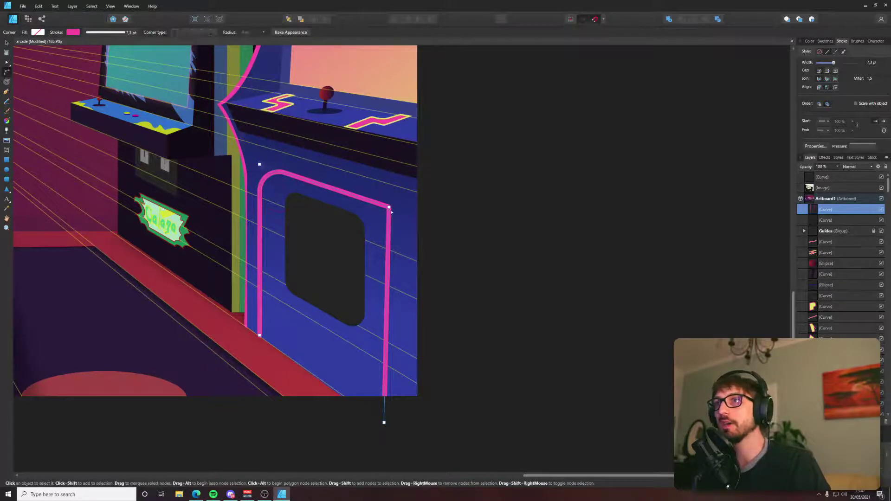
{"action": "left_click_drag", "start_coordinate": [389, 208], "coordinate": [351, 232]}
Move the pink frame's left side slightly inward and fine-tune the upper left nodes of the dark panel and the frame.
{"action": "key", "text": "a"}
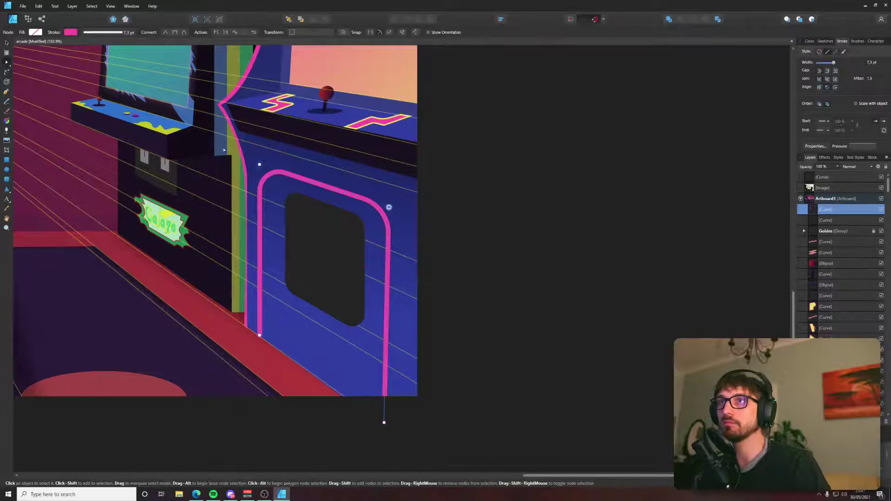
{"action": "left_click_drag", "start_coordinate": [262, 338], "coordinate": [264, 339]}
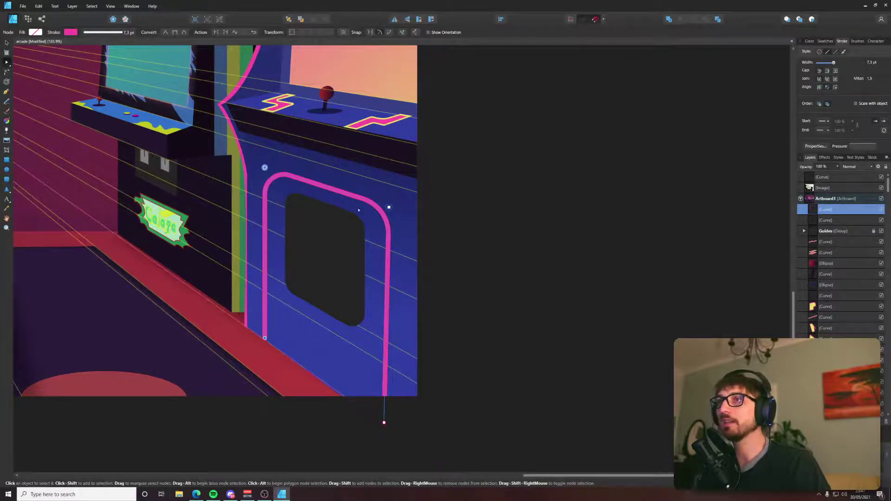
{"action": "left_click", "coordinate": [336, 239]}
{"action": "left_click_drag", "start_coordinate": [267, 173], "coordinate": [302, 296]}
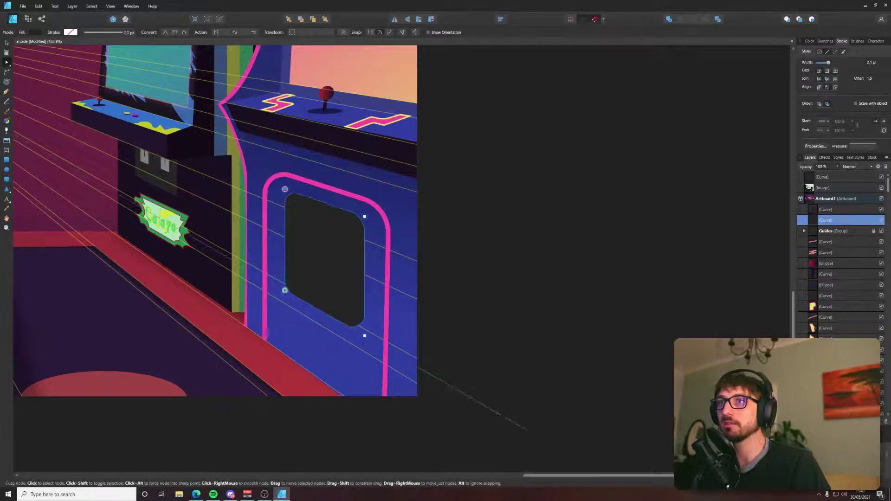
{"action": "left_click", "coordinate": [265, 164]}
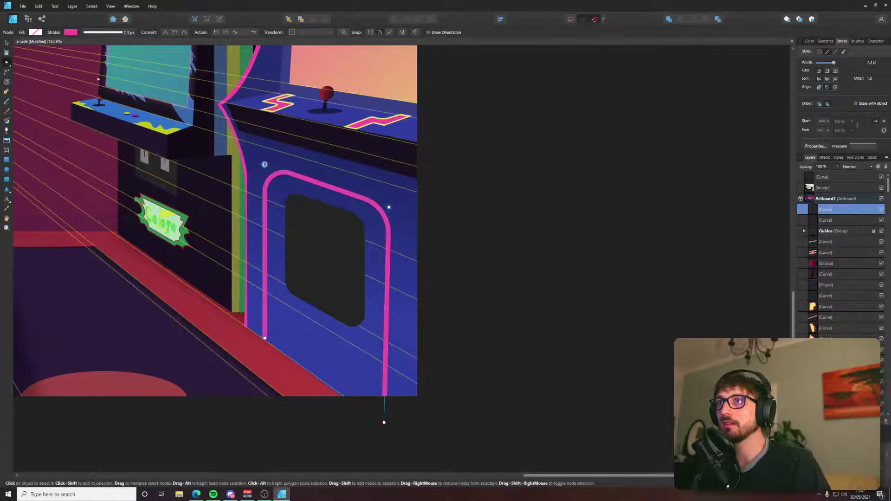
Expand the pink frame's stroke into a shape and replace its left leg's rounded end with a slanted edge along the cabinet's base.
{"action": "left_click", "coordinate": [73, 6]}
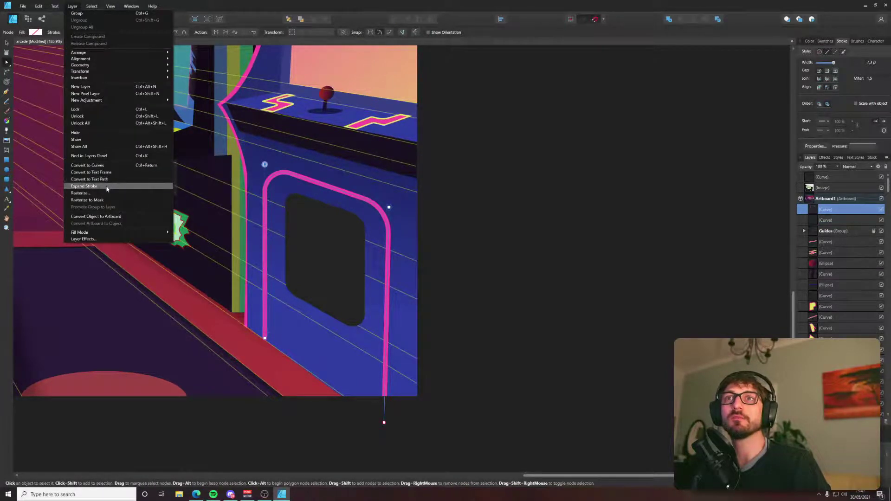
{"action": "left_click", "coordinate": [84, 187]}
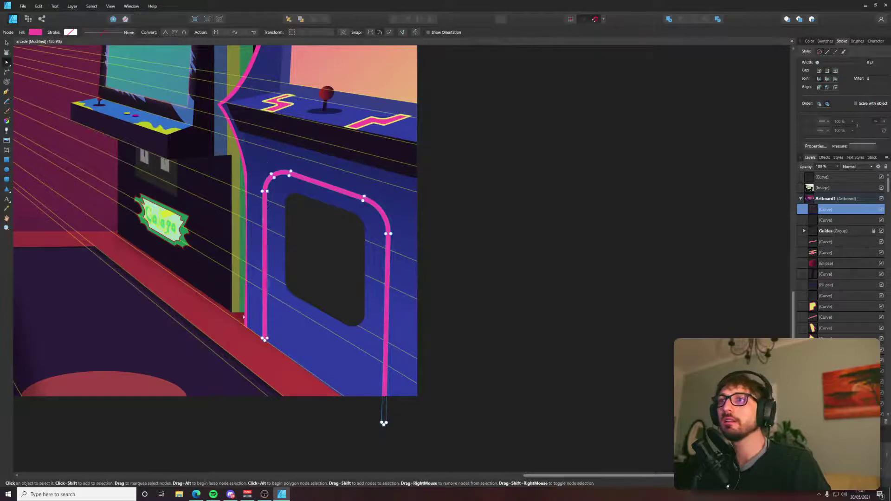
{"action": "scroll", "coordinate": [243, 317], "scroll_direction": "up", "scroll_amount": 10}
{"action": "left_click", "coordinate": [344, 383]}
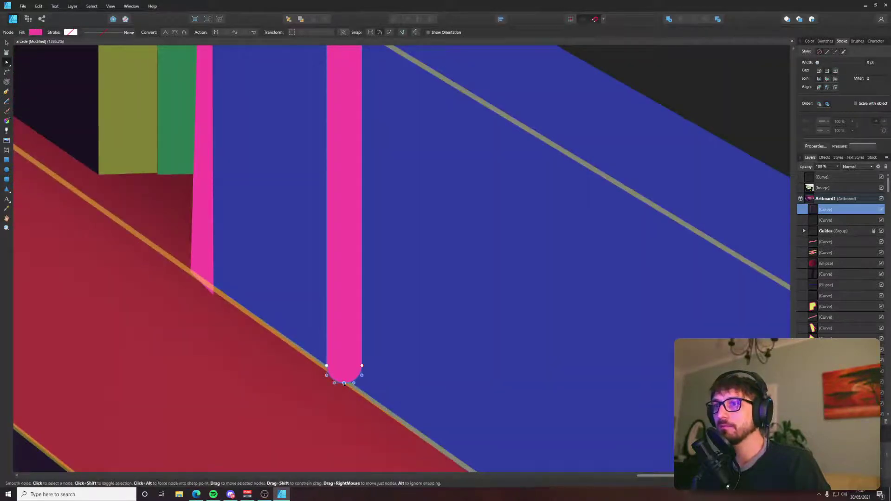
{"action": "key", "text": "Delete"}
{"action": "left_click_drag", "start_coordinate": [363, 367], "coordinate": [362, 393]}
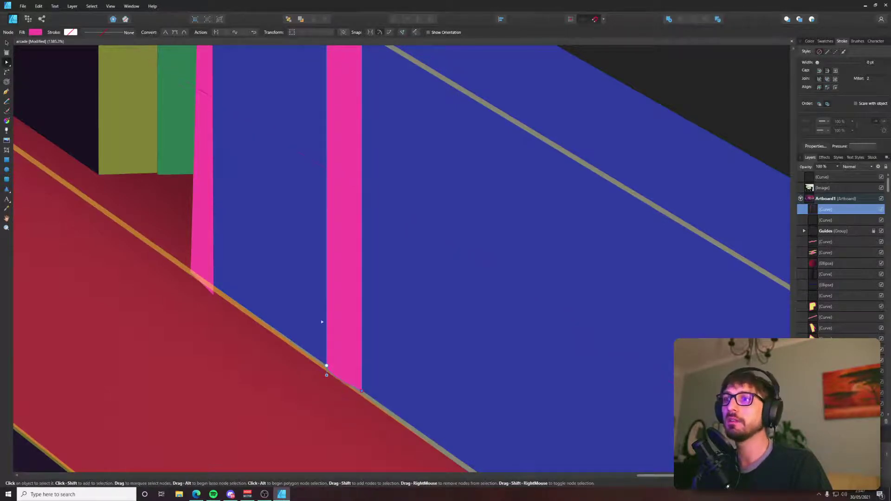
{"action": "left_click", "coordinate": [361, 391]}
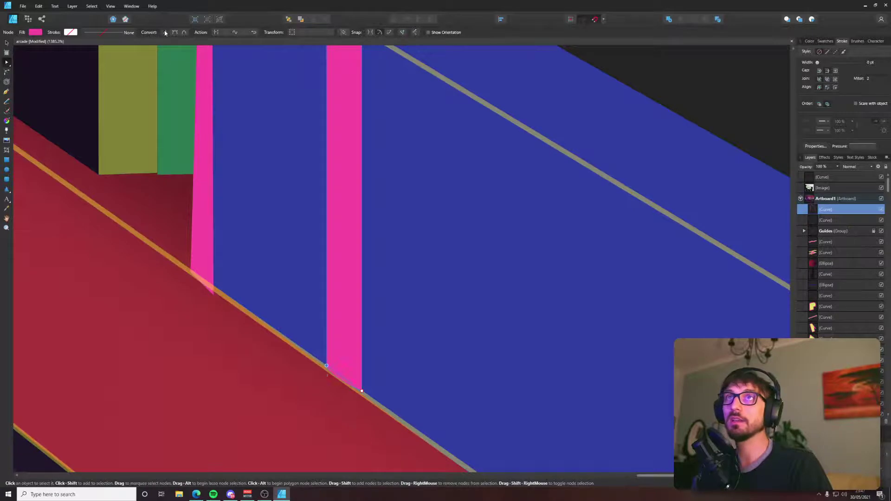
{"action": "left_click", "coordinate": [362, 392]}
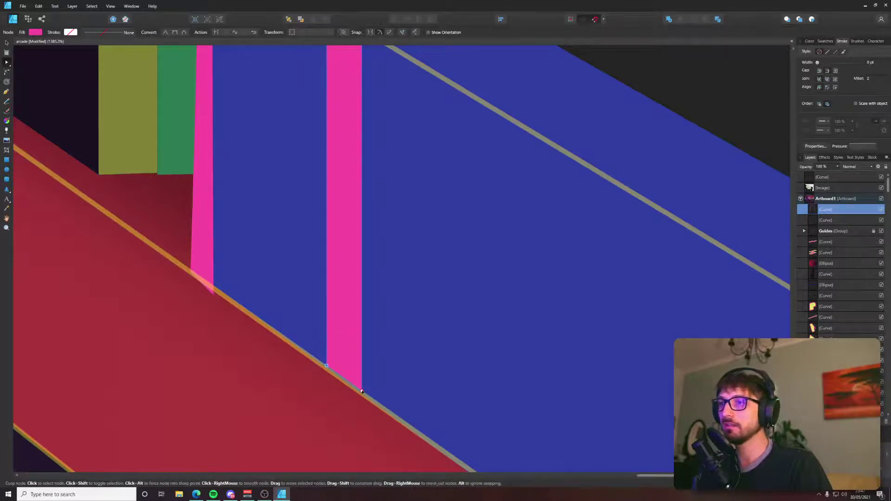
{"action": "left_click_drag", "start_coordinate": [362, 392], "coordinate": [363, 395]}
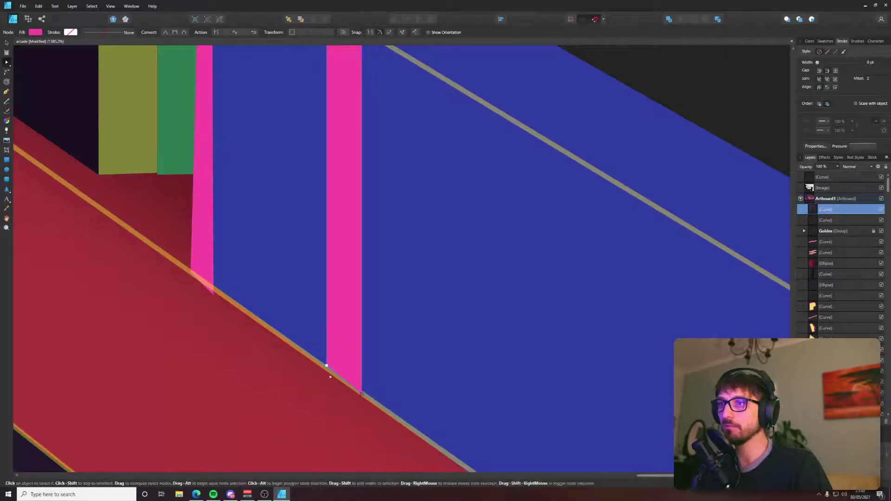
Align the two lower nodes of the pink frame's left leg with the slanted edge of the cabinet's base.
{"action": "left_click_drag", "start_coordinate": [327, 366], "coordinate": [328, 367]}
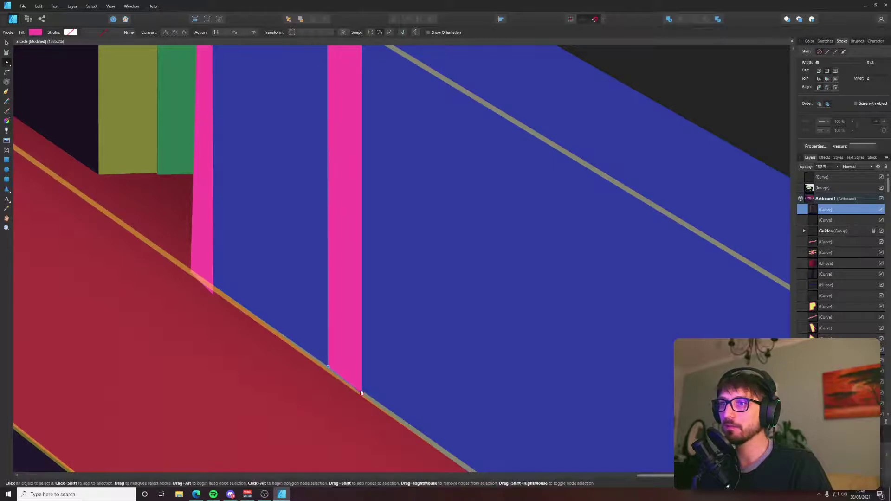
{"action": "left_click_drag", "start_coordinate": [363, 394], "coordinate": [362, 391]}
{"action": "scroll", "coordinate": [363, 392], "scroll_direction": "down", "scroll_amount": 8}
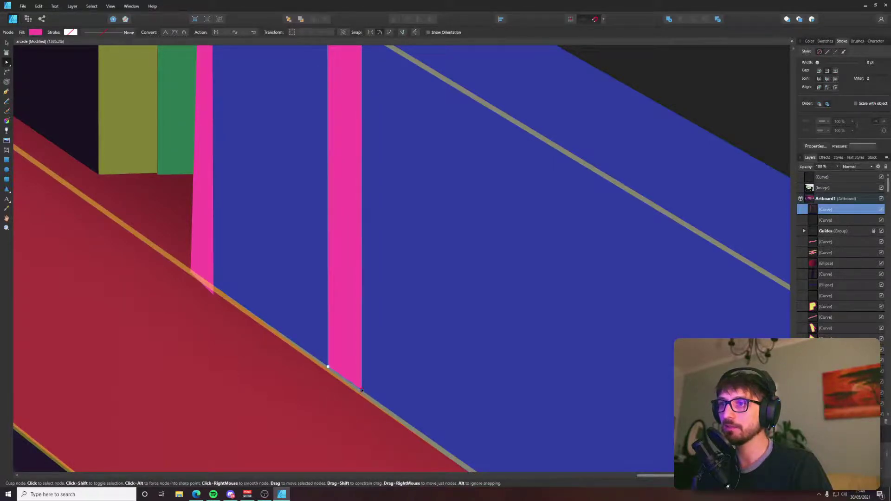
{"action": "key", "text": "v"}
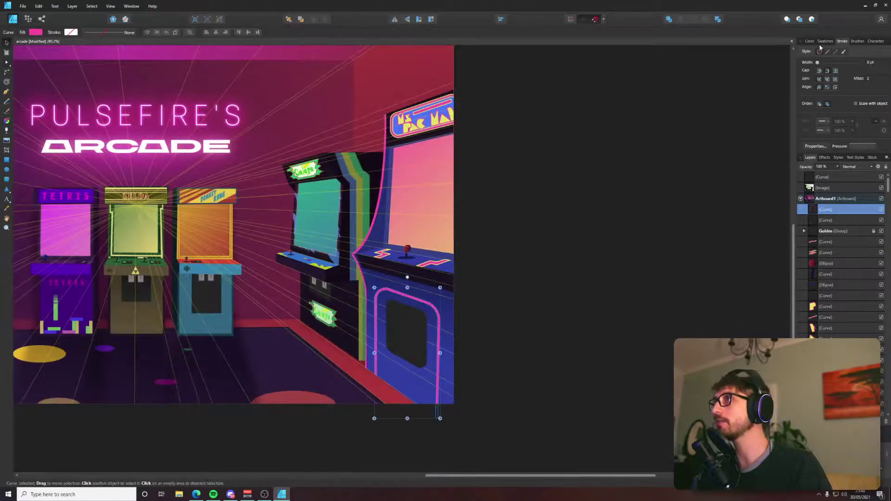
Sample the yellow from the cabinet's marquee, check the reference photo and apply it as the pink frame's stroke colour.
{"action": "left_click", "coordinate": [826, 41]}
{"action": "mouse_move", "coordinate": [831, 61]}
{"action": "left_mouse_down"}
{"action": "mouse_move", "coordinate": [649, 74]}
{"action": "mouse_move", "coordinate": [432, 119]}
{"action": "left_mouse_up"}
{"action": "key", "text": "alt+Tab"}
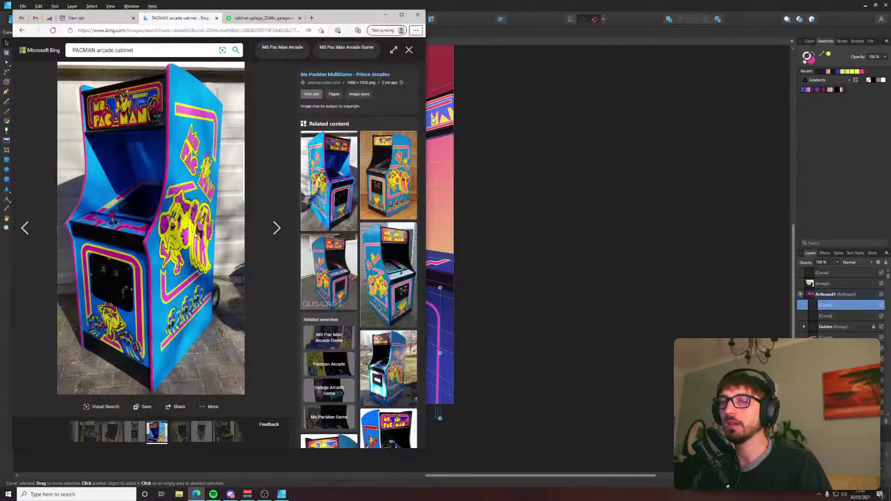
{"action": "key", "text": "alt+Tab"}
{"action": "left_click", "coordinate": [829, 55]}
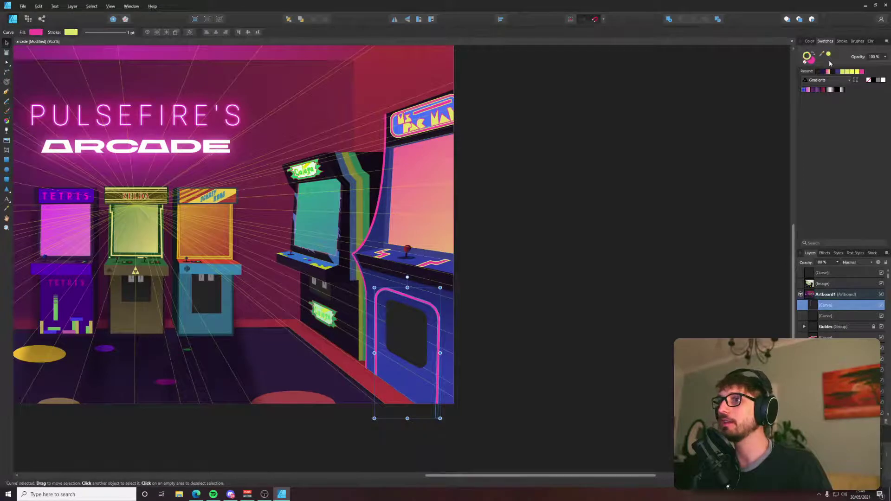
Set the frame's yellow stroke to 4.9 pt, align it to the outside and compare it with the reference photo.
{"action": "left_click", "coordinate": [842, 41]}
{"action": "left_click_drag", "start_coordinate": [827, 63], "coordinate": [831, 62]}
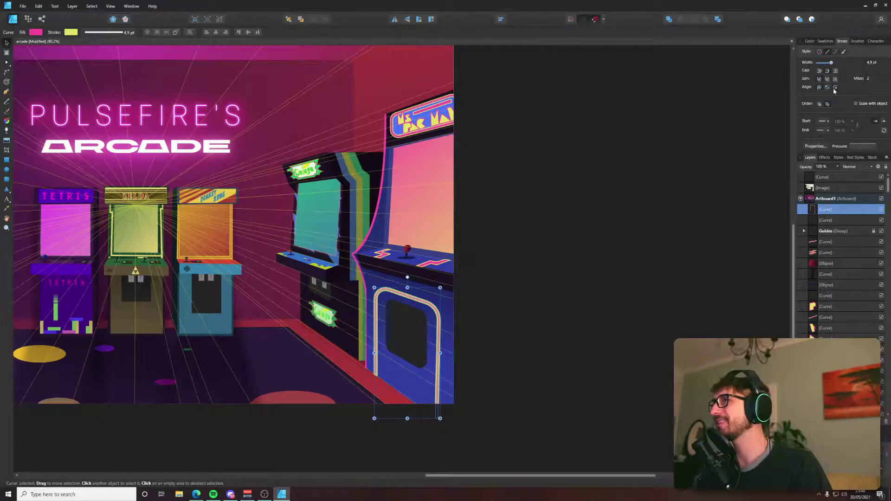
{"action": "left_click", "coordinate": [835, 91]}
{"action": "key", "text": "alt+Tab"}
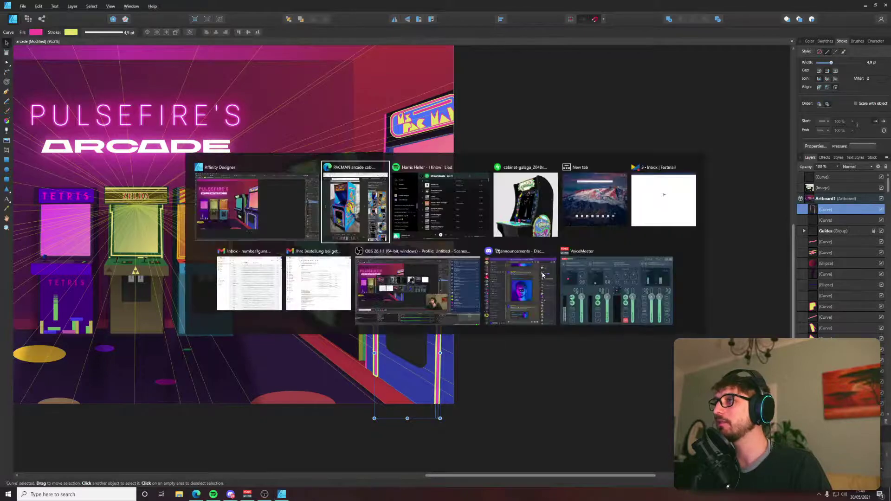
{"action": "key", "text": "alt+Tab"}
{"action": "scroll", "coordinate": [430, 358], "scroll_direction": "up", "scroll_amount": 3}
{"action": "left_click", "coordinate": [430, 361]}
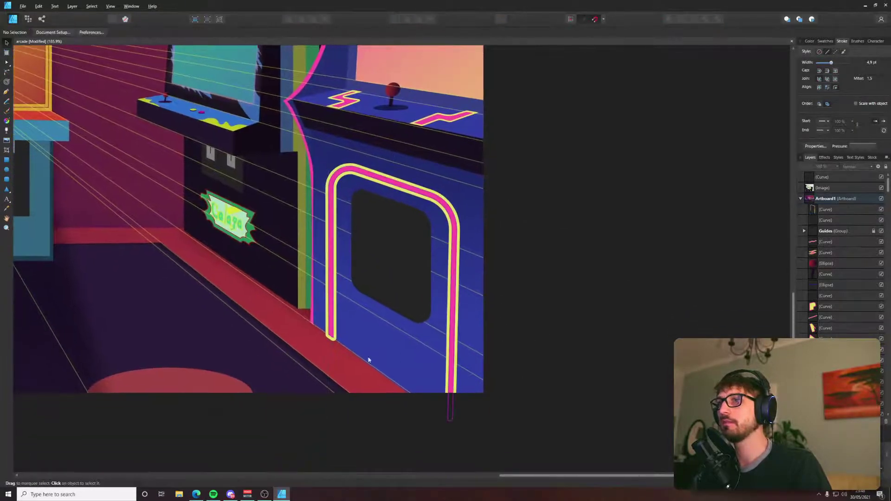
Raise the lower end nodes of the frame's left leg slightly so its yellow outline meets the cabinet's base.
{"action": "scroll", "coordinate": [328, 394], "scroll_direction": "up", "scroll_amount": 5}
{"action": "key", "text": "a"}
{"action": "mouse_move", "coordinate": [317, 281]}
{"action": "left_mouse_down"}
{"action": "mouse_move", "coordinate": [360, 321]}
{"action": "mouse_move", "coordinate": [347, 299]}
{"action": "left_mouse_up"}
{"action": "scroll", "coordinate": [439, 308], "scroll_direction": "down", "scroll_amount": 6}
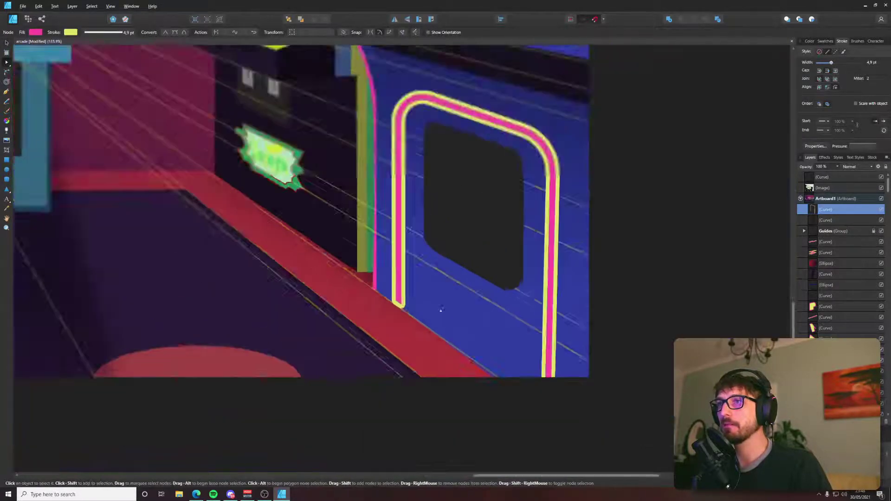
{"action": "left_click", "coordinate": [609, 260]}
Slightly darken the frame's pink fill and its yellow stroke with the HSL lightness.
{"action": "left_click", "coordinate": [483, 224]}
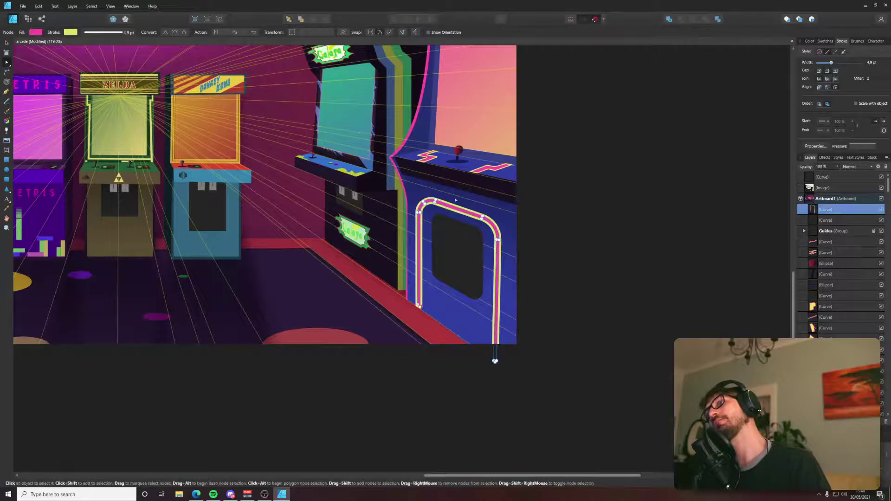
{"action": "left_click", "coordinate": [36, 32]}
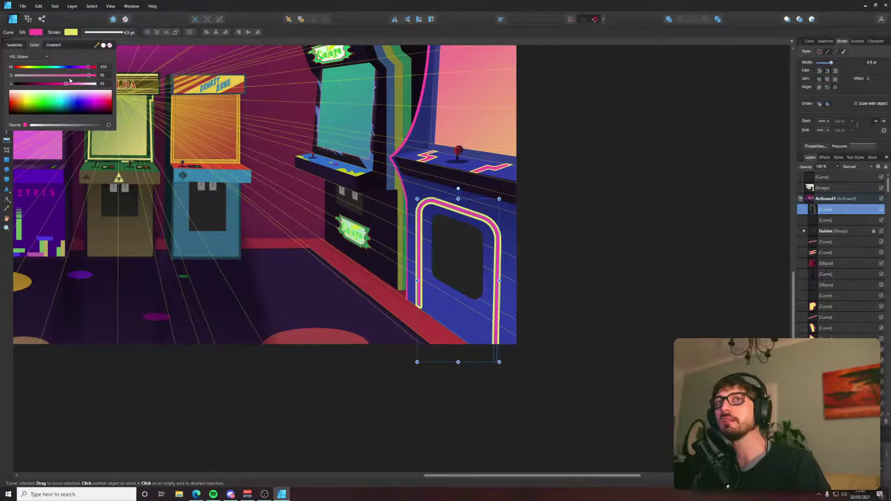
{"action": "mouse_move", "coordinate": [66, 86]}
{"action": "left_mouse_down"}
{"action": "mouse_move", "coordinate": [79, 77]}
{"action": "mouse_move", "coordinate": [64, 84]}
{"action": "left_mouse_up"}
{"action": "left_click", "coordinate": [71, 32]}
{"action": "left_click", "coordinate": [575, 154]}
{"action": "scroll", "coordinate": [590, 144], "scroll_direction": "down", "scroll_amount": 5}
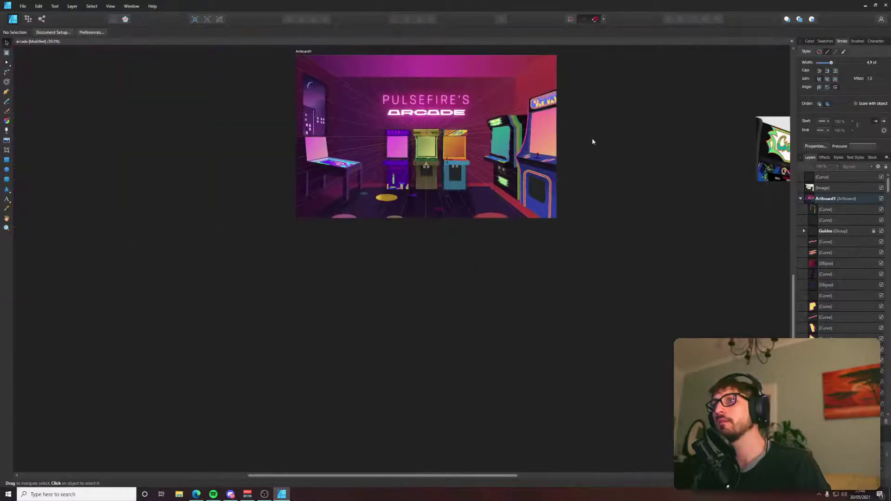
Give the dark rounded front panel a linear gradient fill and darken its white start colour to near black.
{"action": "scroll", "coordinate": [580, 206], "scroll_direction": "up", "scroll_amount": 5}
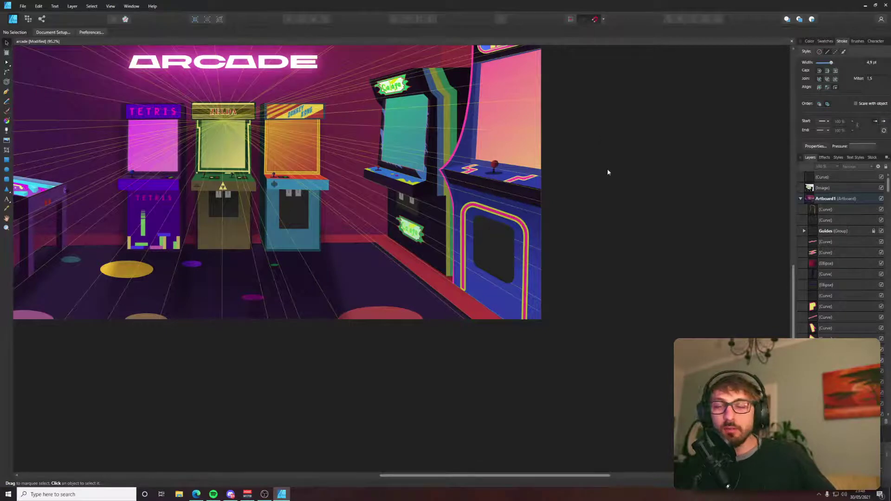
{"action": "scroll", "coordinate": [522, 247], "scroll_direction": "up", "scroll_amount": 3}
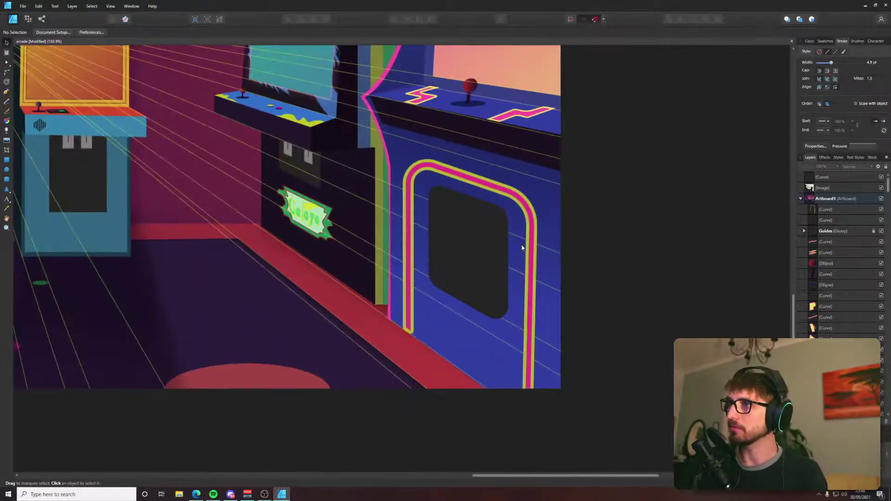
{"action": "left_click", "coordinate": [489, 243]}
{"action": "left_click", "coordinate": [35, 32]}
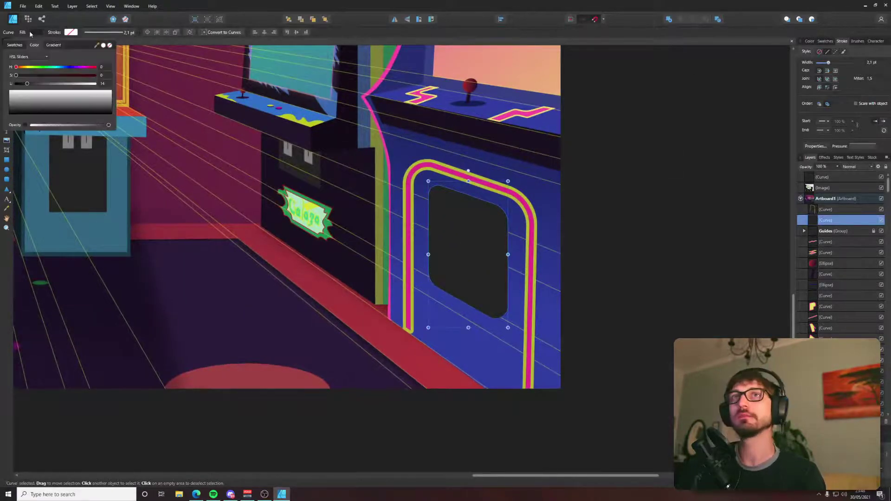
{"action": "left_click", "coordinate": [54, 44]}
{"action": "left_click", "coordinate": [8, 63]}
{"action": "left_click", "coordinate": [36, 94]}
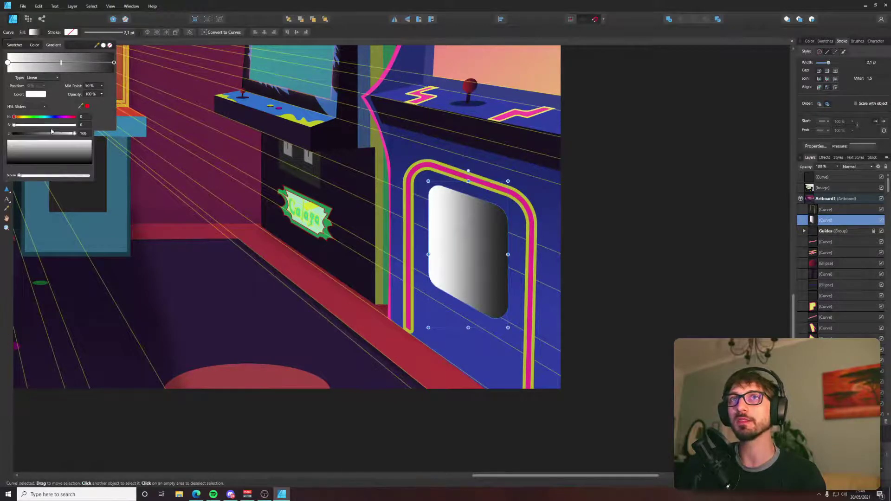
{"action": "left_click_drag", "start_coordinate": [31, 134], "coordinate": [18, 135]}
Run the panel's gradient vertically, with its start above the panel's upper edge and its end in the lower part.
{"action": "key", "text": "g"}
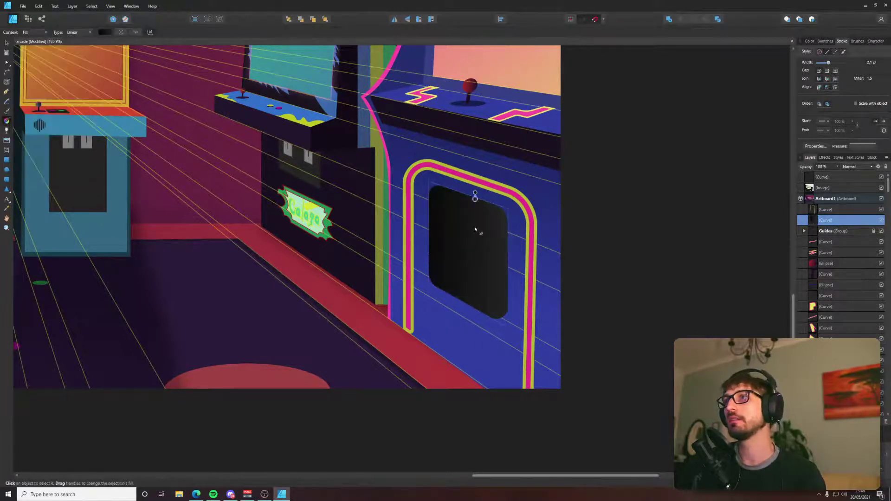
{"action": "left_click_drag", "start_coordinate": [475, 192], "coordinate": [459, 285]}
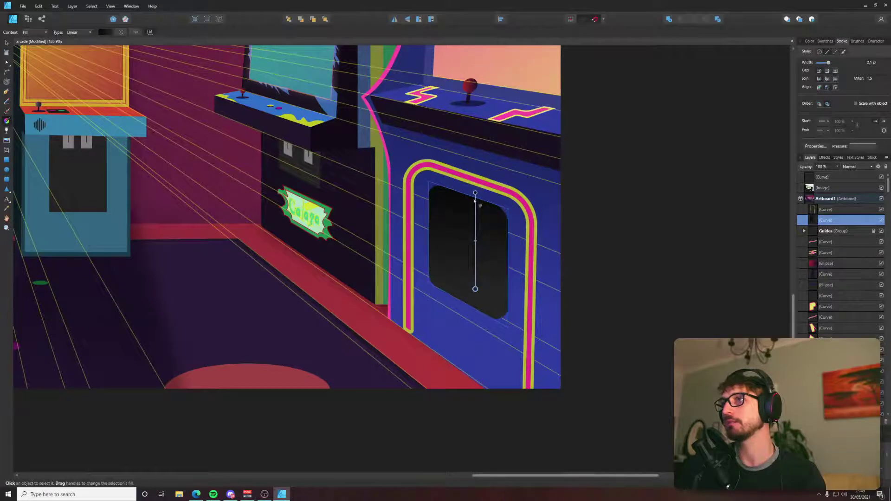
{"action": "left_click_drag", "start_coordinate": [475, 193], "coordinate": [476, 160]}
{"action": "key", "text": "v"}
{"action": "left_click", "coordinate": [611, 146]}
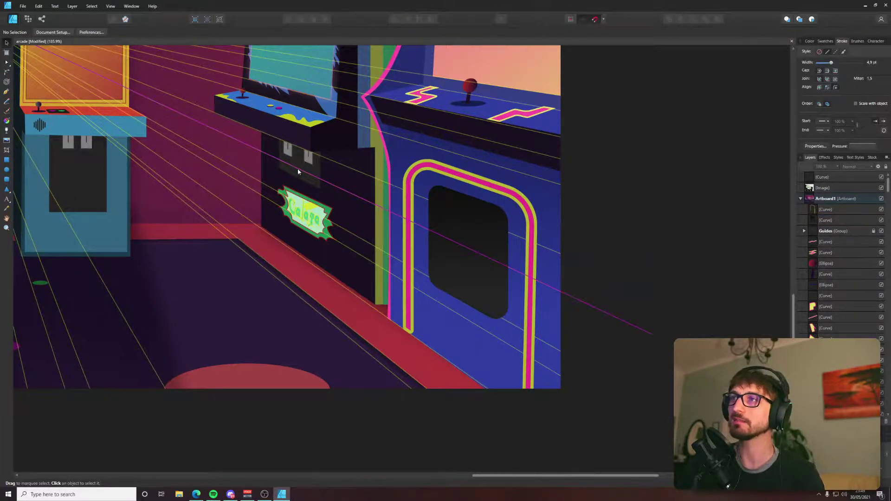
Check the reference photo and copy the two grey coin slots from the Galaga cabinet onto the dark front panel.
{"action": "key", "text": "alt+Tab"}
{"action": "key", "text": "alt+Tab"}
{"action": "scroll", "coordinate": [320, 195], "scroll_direction": "up", "scroll_amount": 4}
{"action": "left_click_drag", "start_coordinate": [356, 126], "coordinate": [247, 112]}
{"action": "scroll", "coordinate": [247, 112], "scroll_direction": "down", "scroll_amount": 1}
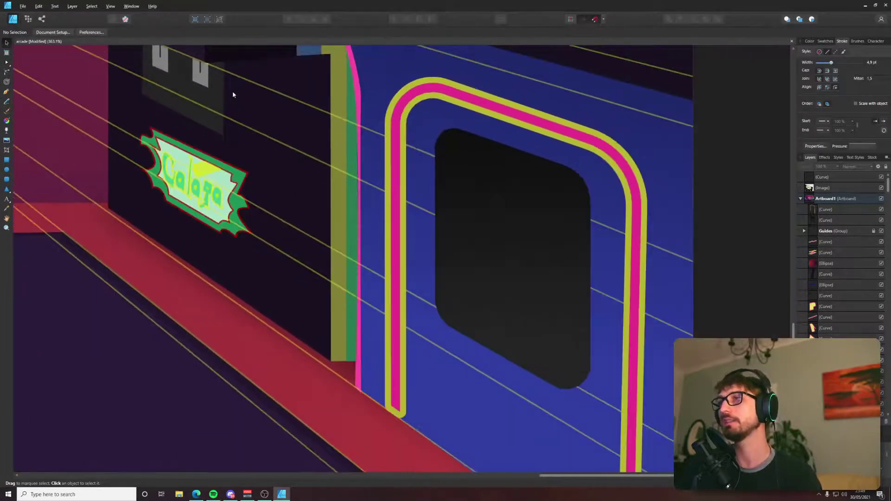
{"action": "left_click", "coordinate": [199, 69]}
{"action": "left_click_drag", "start_coordinate": [204, 81], "coordinate": [638, 258]}
{"action": "scroll", "coordinate": [472, 203], "scroll_direction": "up", "scroll_amount": 3}
{"action": "scroll", "coordinate": [645, 252], "scroll_direction": "down", "scroll_amount": 5}
{"action": "scroll", "coordinate": [644, 252], "scroll_direction": "up", "scroll_amount": 4}
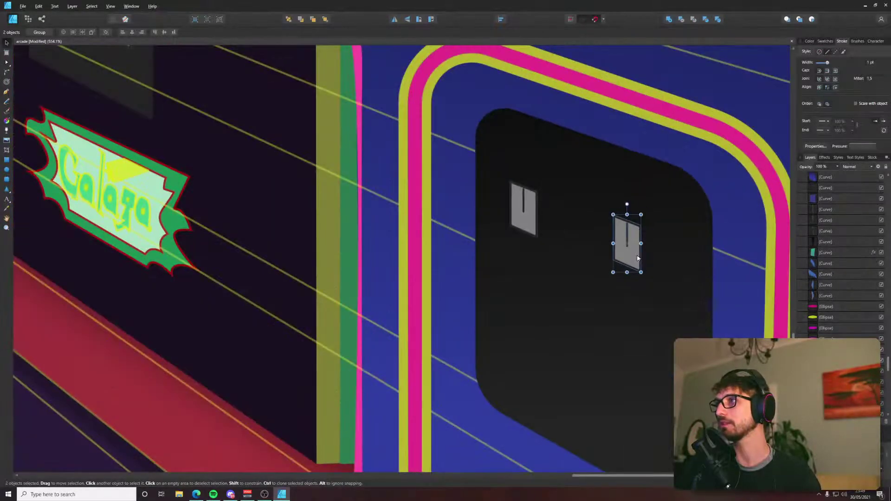
Move the left coin slot and its slit closer to the right one on the dark panel.
{"action": "left_click", "coordinate": [525, 202]}
{"action": "left_click", "coordinate": [532, 213], "text": "shift"}
{"action": "left_click_drag", "start_coordinate": [532, 214], "coordinate": [554, 222]}
{"action": "scroll", "coordinate": [553, 222], "scroll_direction": "down", "scroll_amount": 5}
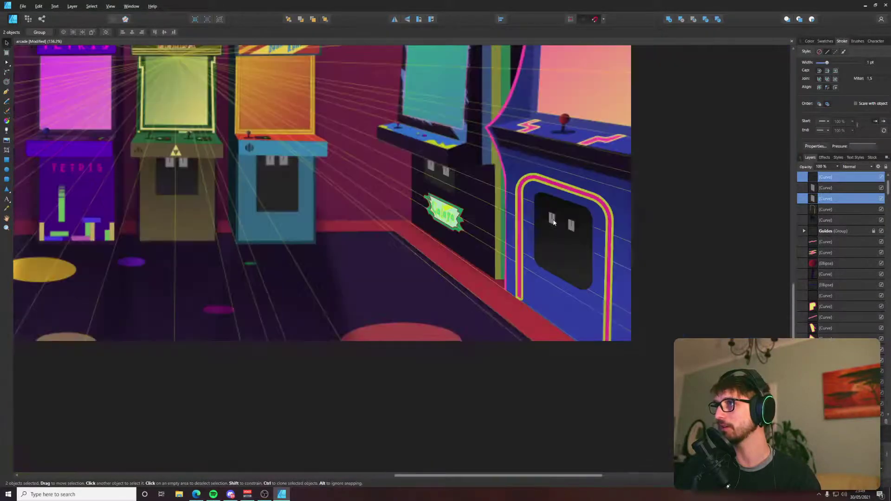
{"action": "left_click", "coordinate": [690, 217]}
Save the document and hide the Guides group to review the whole arcade scene.
{"action": "scroll", "coordinate": [683, 216], "scroll_direction": "down", "scroll_amount": 4}
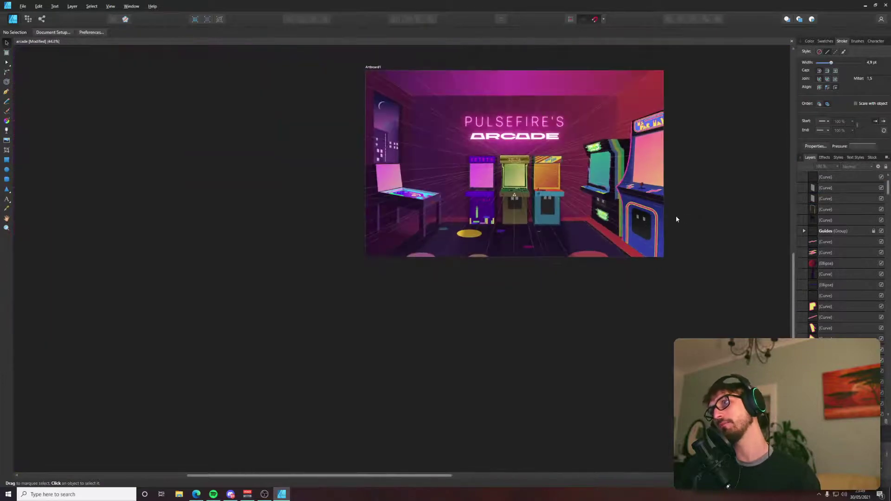
{"action": "key", "text": "ctrl+s"}
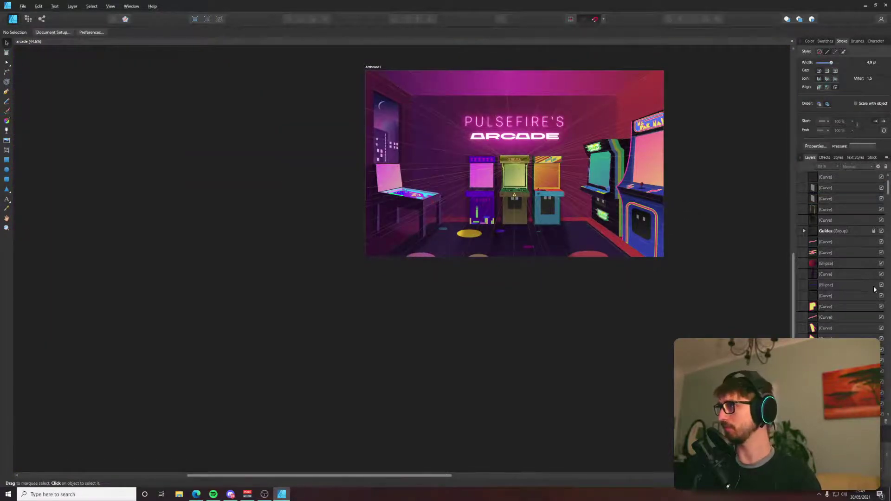
{"action": "scroll", "coordinate": [874, 289], "scroll_direction": "down", "scroll_amount": 3}
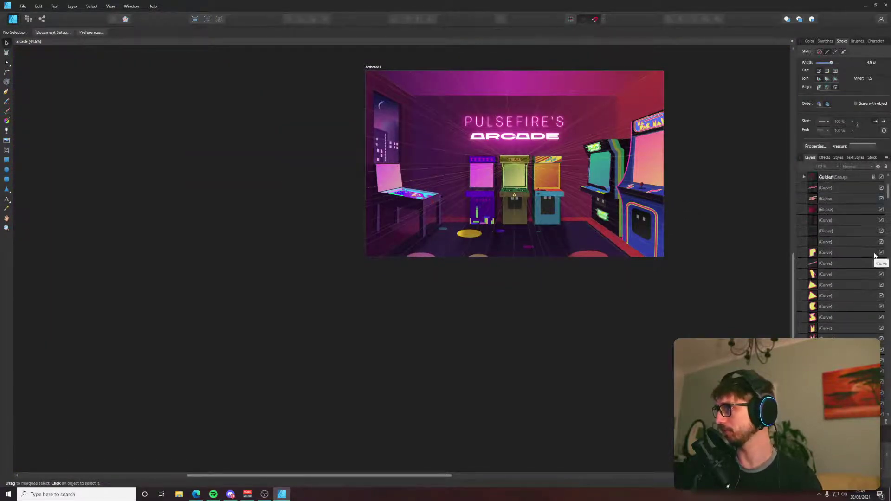
{"action": "scroll", "coordinate": [874, 255], "scroll_direction": "up", "scroll_amount": 4}
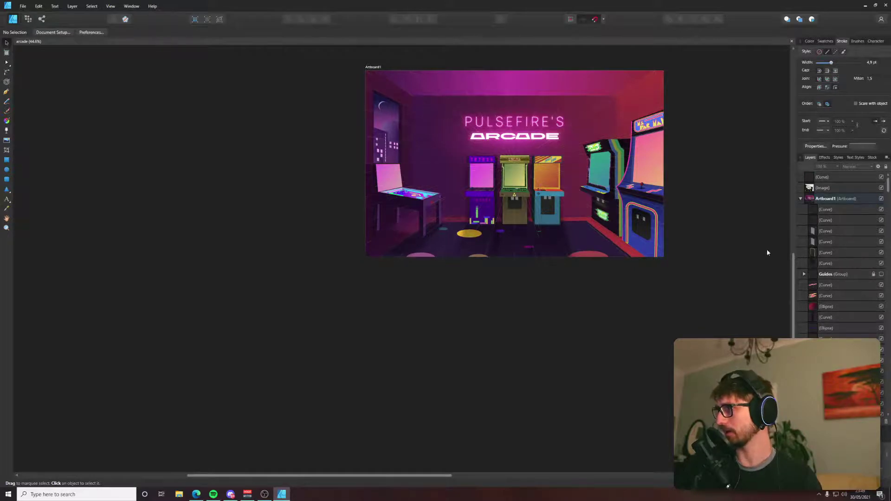
{"action": "scroll", "coordinate": [658, 180], "scroll_direction": "up", "scroll_amount": 4}
{"action": "left_click_drag", "start_coordinate": [678, 170], "coordinate": [711, 253]}
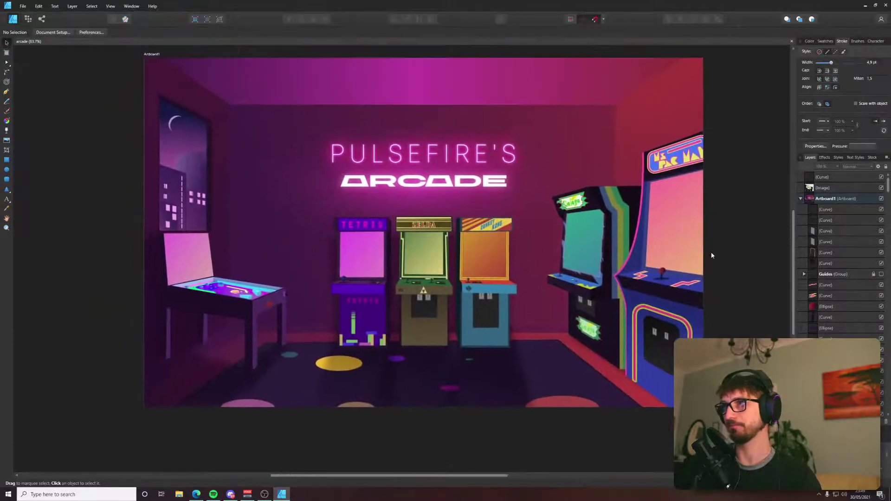
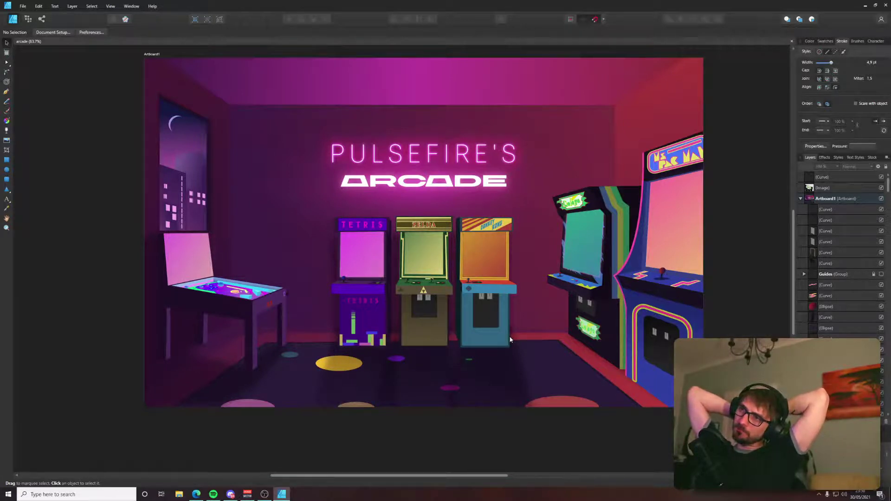
Place an enlarged copy of the ZELDA lettering on the Zelda cabinet's lower front, below the dark panel.
{"action": "scroll", "coordinate": [397, 200], "scroll_direction": "up", "scroll_amount": 5}
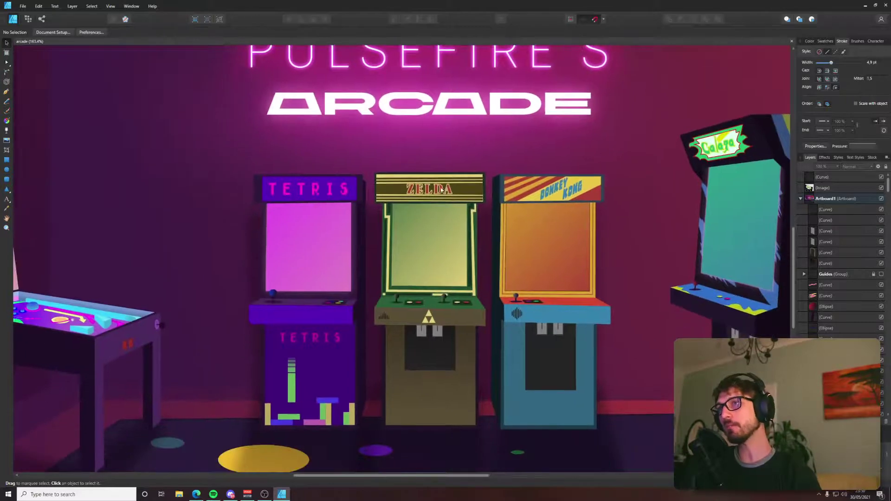
{"action": "left_click_drag", "start_coordinate": [441, 191], "coordinate": [465, 391]}
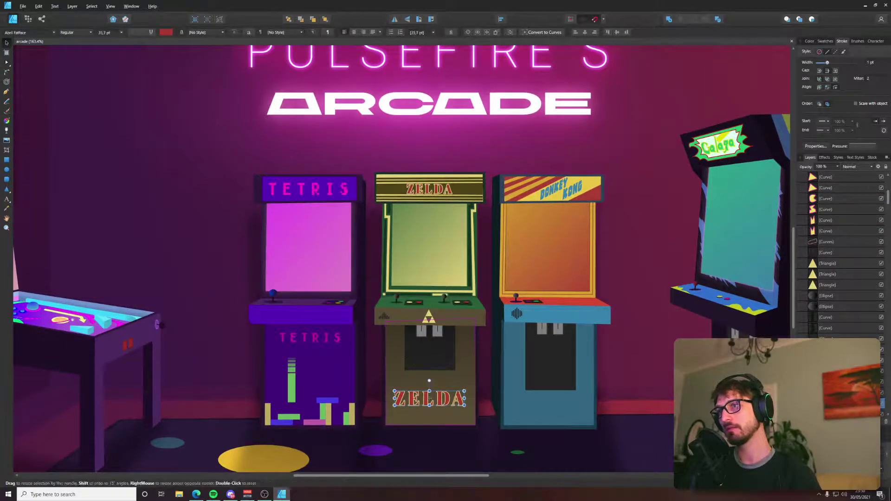
{"action": "scroll", "coordinate": [430, 396], "scroll_direction": "up", "scroll_amount": 2}
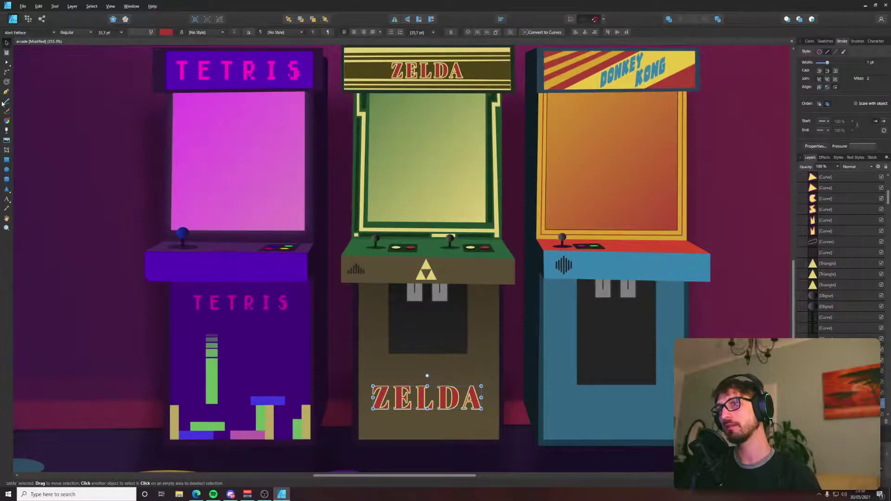
Copy the two dark stripes bordering the central band of the Zelda marquee onto the lower front, around the ZELDA lettering.
{"action": "left_click", "coordinate": [383, 65]}
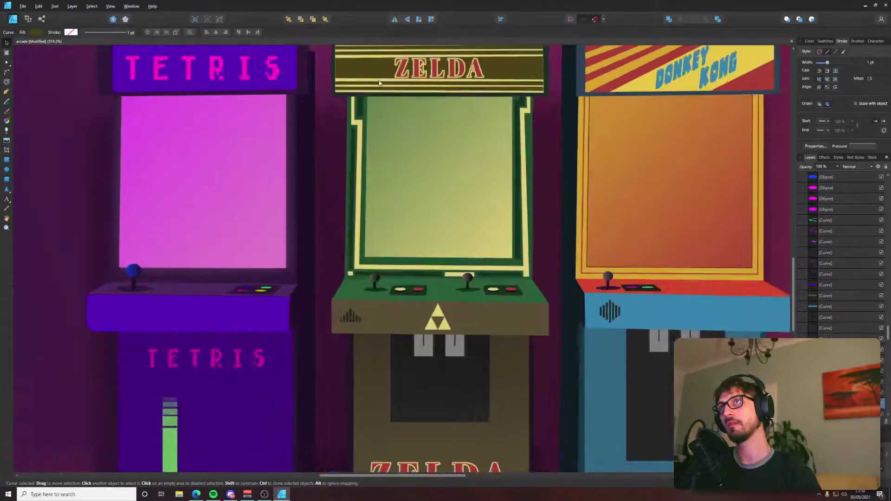
{"action": "scroll", "coordinate": [378, 83], "scroll_direction": "up", "scroll_amount": 2}
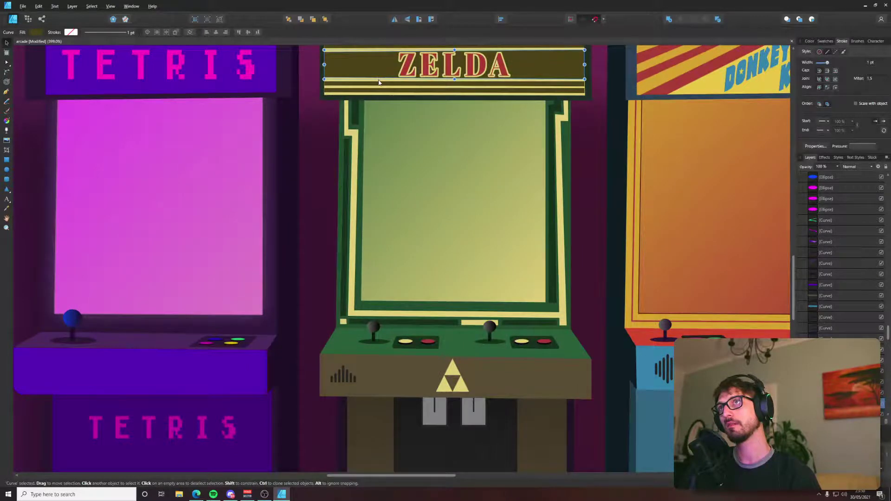
{"action": "scroll", "coordinate": [379, 83], "scroll_direction": "down", "scroll_amount": 2}
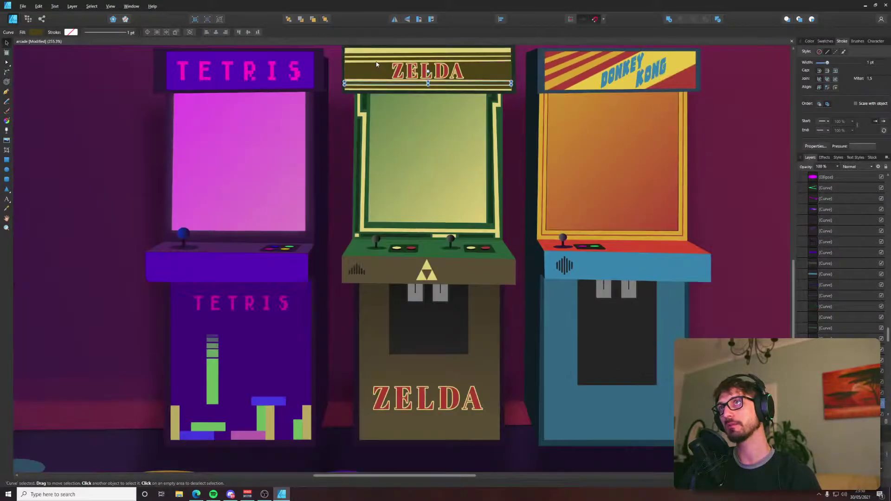
{"action": "scroll", "coordinate": [377, 69], "scroll_direction": "up", "scroll_amount": 3}
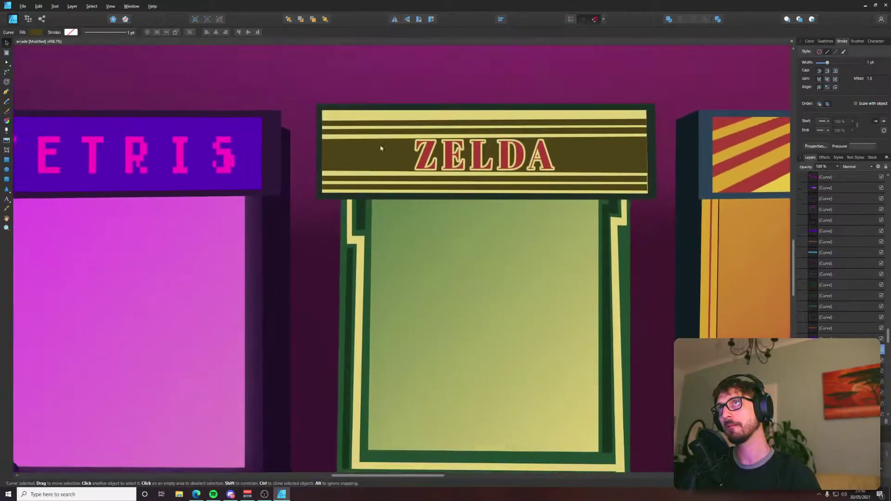
{"action": "scroll", "coordinate": [381, 148], "scroll_direction": "up", "scroll_amount": 3}
{"action": "left_click", "coordinate": [360, 140]}
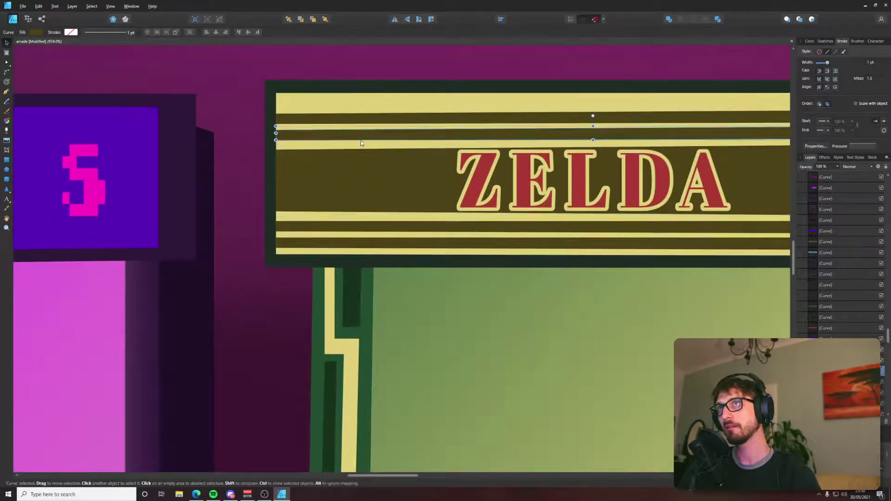
{"action": "left_click", "coordinate": [364, 111]}
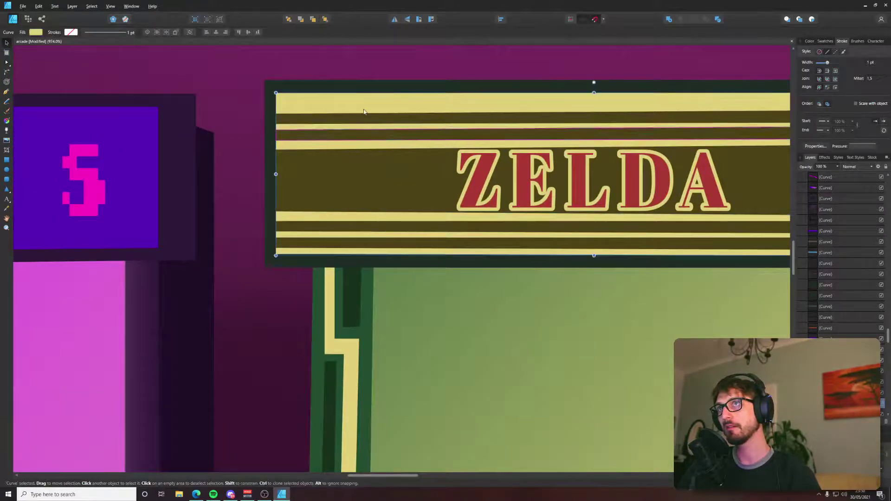
{"action": "left_click", "coordinate": [347, 234], "text": "shift"}
{"action": "scroll", "coordinate": [348, 232], "scroll_direction": "down", "scroll_amount": 6}
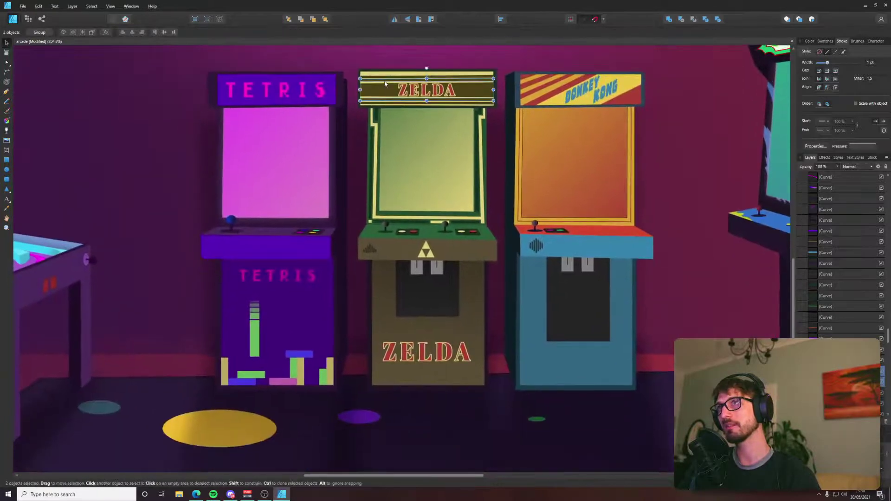
{"action": "left_click_drag", "start_coordinate": [384, 82], "coordinate": [398, 345]}
Resize the two copied stripes to the width of the Zelda cabinet's front and spread them clear above and below the lettering.
{"action": "scroll", "coordinate": [399, 345], "scroll_direction": "up", "scroll_amount": 5}
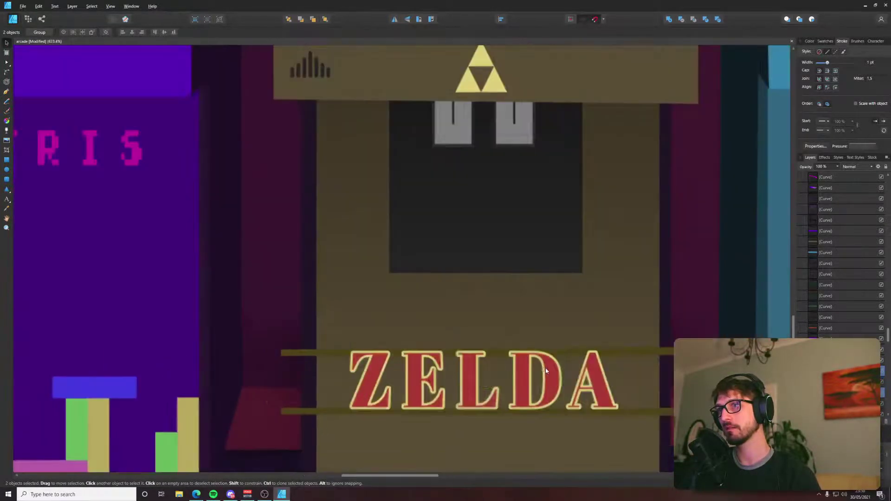
{"action": "left_click_drag", "start_coordinate": [688, 381], "coordinate": [659, 381]}
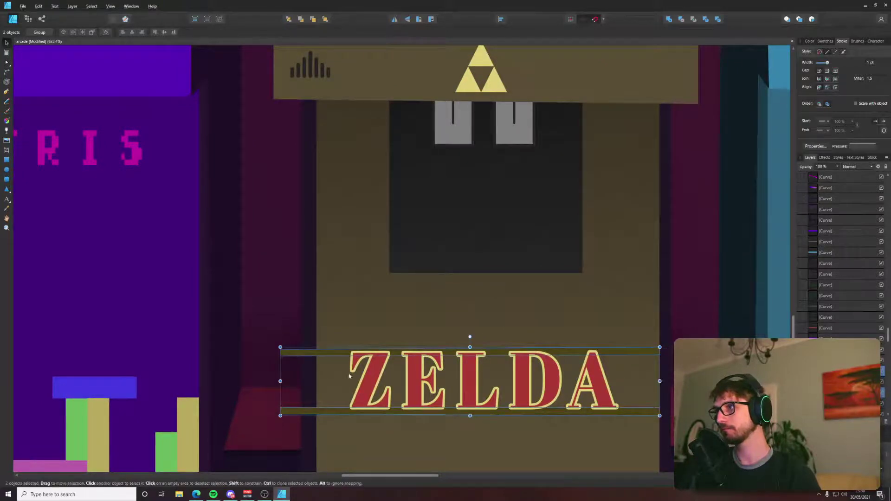
{"action": "left_click_drag", "start_coordinate": [285, 383], "coordinate": [315, 381]}
{"action": "left_click_drag", "start_coordinate": [488, 415], "coordinate": [487, 424]}
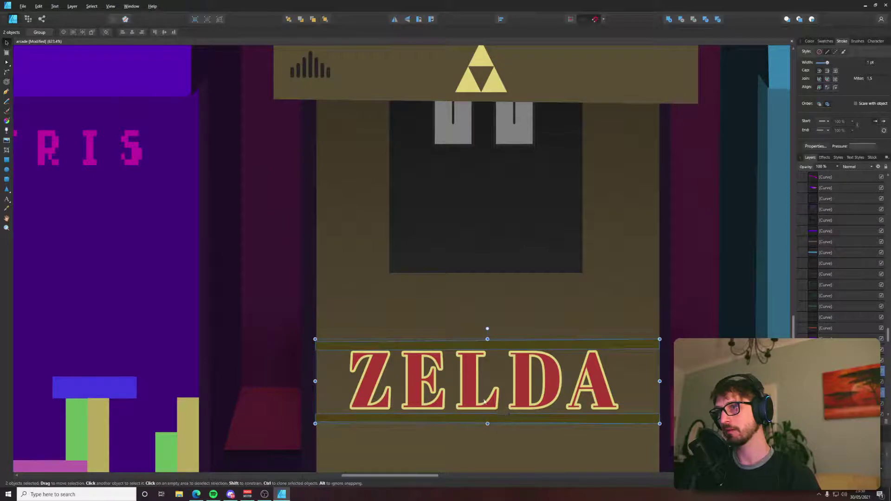
Recolour both stripes with the pale yellow sampled from the outline of the ZELDA lettering.
{"action": "key", "text": "i"}
{"action": "left_click", "coordinate": [441, 357]}
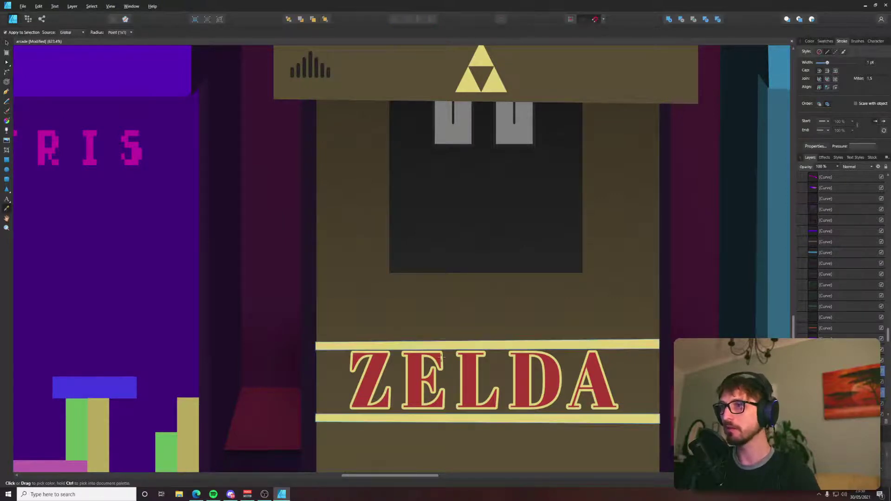
{"action": "key", "text": "v"}
{"action": "scroll", "coordinate": [502, 327], "scroll_direction": "down", "scroll_amount": 5}
{"action": "scroll", "coordinate": [489, 343], "scroll_direction": "up", "scroll_amount": 5}
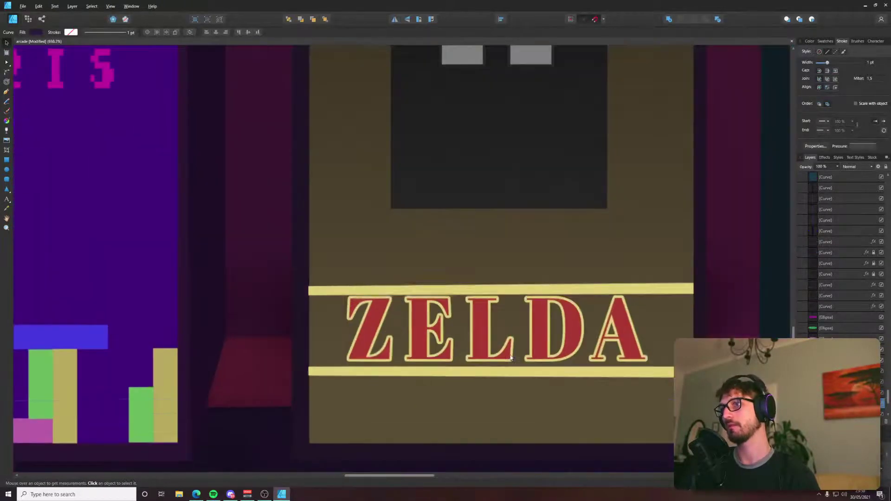
Snap the left ends of both yellow stripes to the left edge of the Zelda cabinet's front.
{"action": "left_click", "coordinate": [493, 293]}
{"action": "left_click_drag", "start_coordinate": [493, 292], "coordinate": [492, 292]}
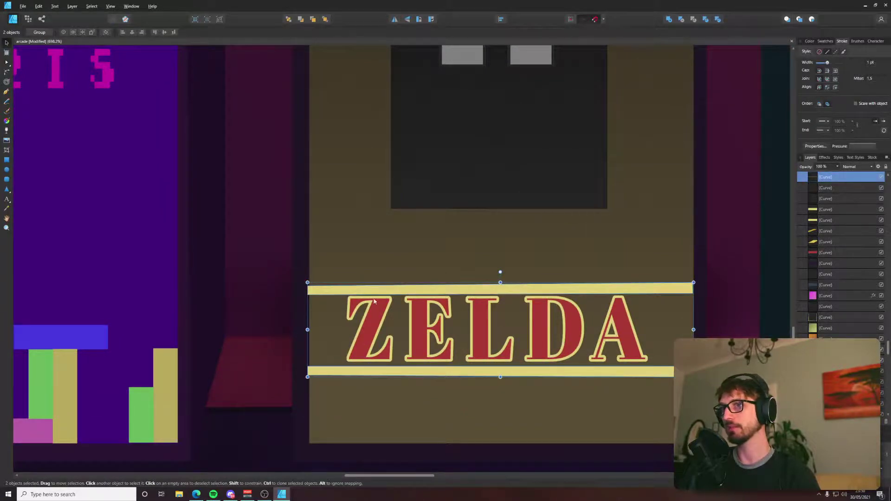
{"action": "scroll", "coordinate": [306, 344], "scroll_direction": "up", "scroll_amount": 4}
{"action": "left_click_drag", "start_coordinate": [312, 299], "coordinate": [317, 299]}
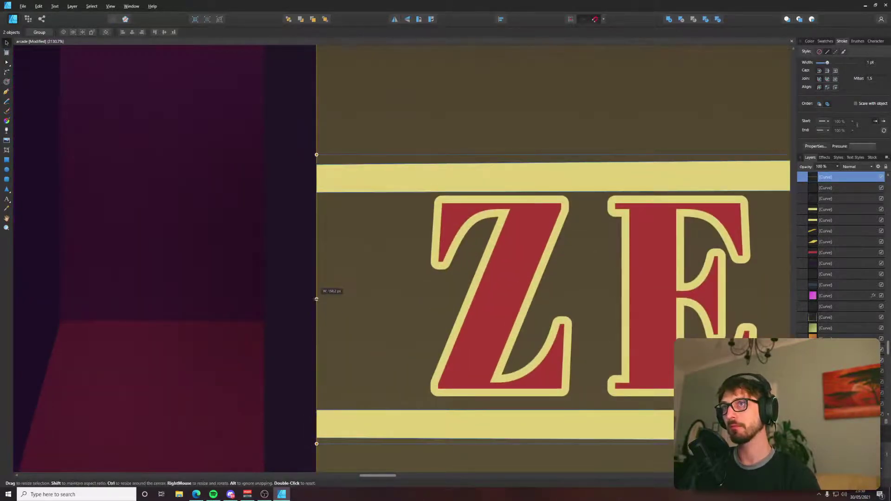
{"action": "scroll", "coordinate": [345, 282], "scroll_direction": "down", "scroll_amount": 4}
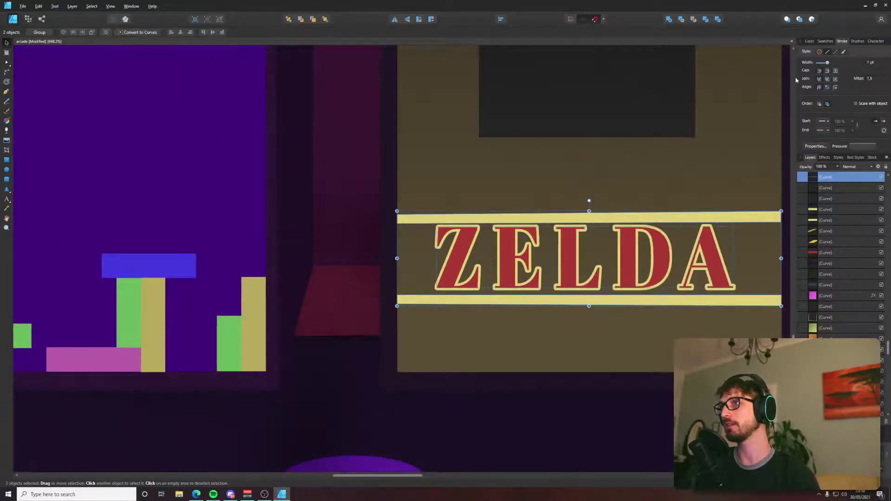
Darken the fill of the two yellow stripes to a lightness of 51.
{"action": "key", "text": "ctrl+j"}
{"action": "left_click", "coordinate": [810, 41]}
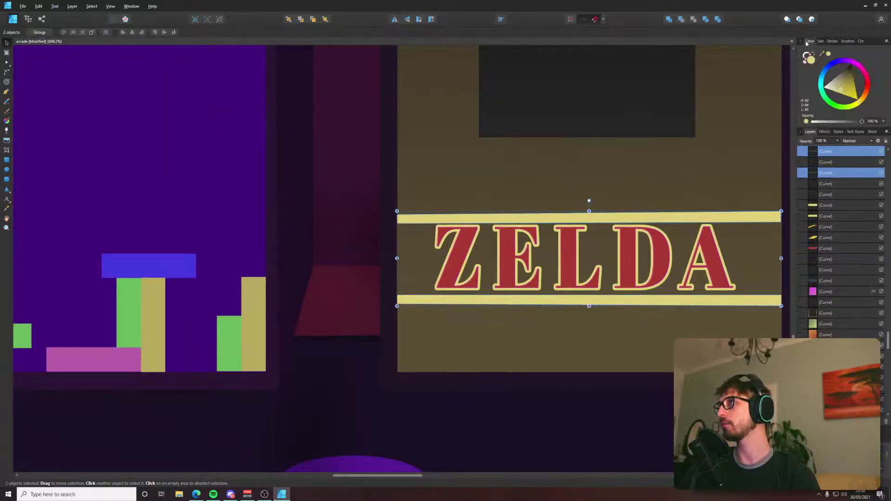
{"action": "left_click", "coordinate": [809, 58]}
{"action": "left_click_drag", "start_coordinate": [453, 170], "coordinate": [366, 170]}
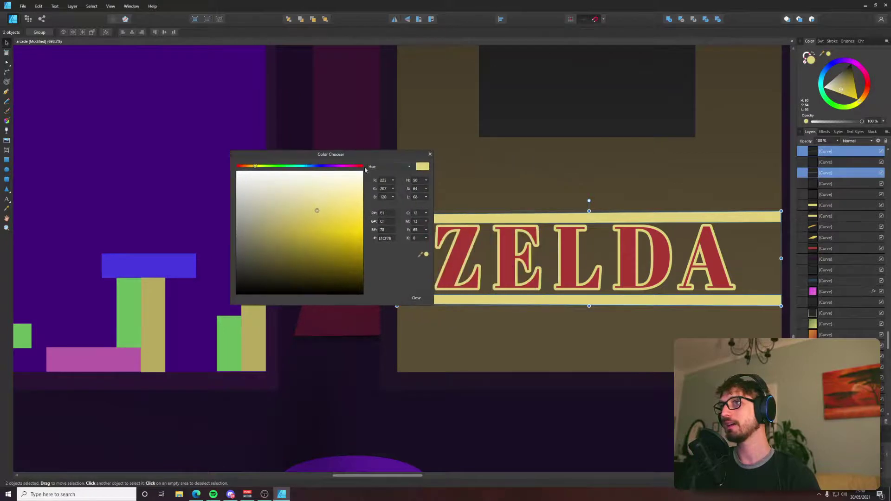
{"action": "left_click_drag", "start_coordinate": [428, 190], "coordinate": [420, 205]}
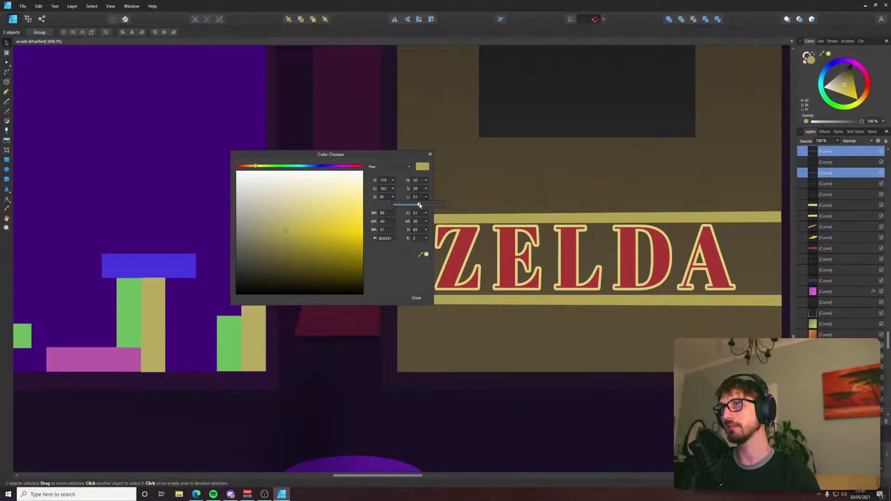
Set the outline of the lower ZELDA lettering to the darker yellow sampled from the stripes.
{"action": "left_click", "coordinate": [462, 237]}
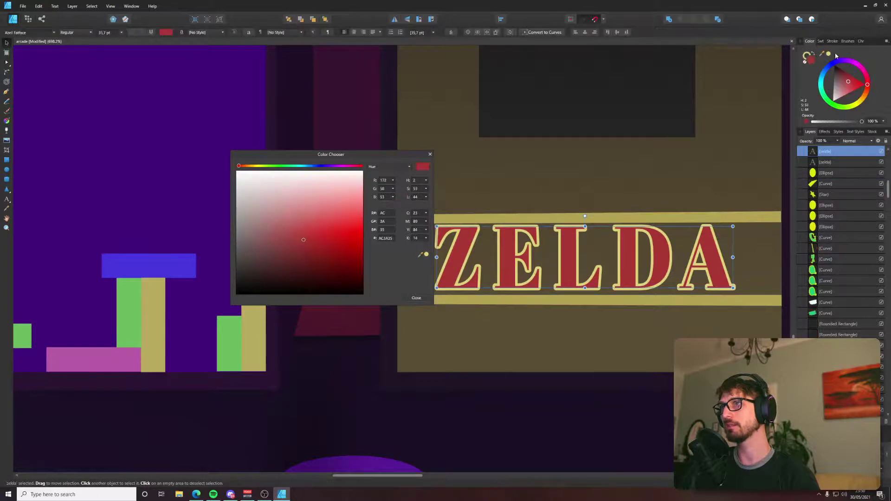
{"action": "key", "text": "x"}
{"action": "left_click_drag", "start_coordinate": [828, 57], "coordinate": [671, 221]}
{"action": "left_click_drag", "start_coordinate": [672, 218], "coordinate": [671, 219]}
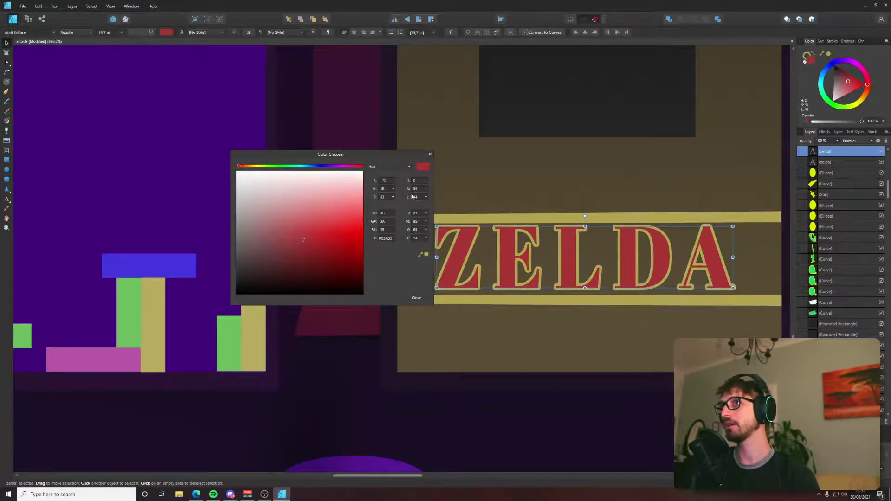
Darken the red fill of the lower ZELDA lettering to a lightness of 36.
{"action": "left_click", "coordinate": [426, 197]}
{"action": "left_click_drag", "start_coordinate": [426, 206], "coordinate": [423, 206]}
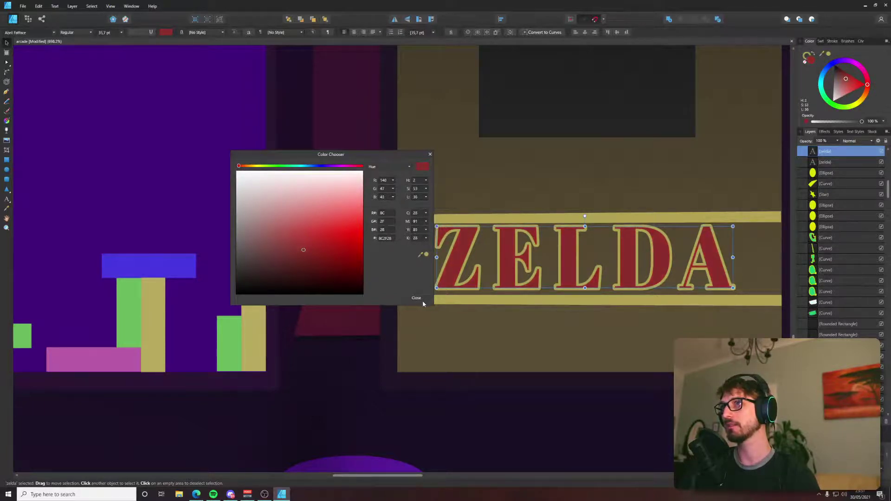
{"action": "left_click", "coordinate": [422, 300]}
Clear the selection, review the whole arcade scene and save the document.
{"action": "left_click", "coordinate": [455, 404]}
{"action": "scroll", "coordinate": [458, 405], "scroll_direction": "down", "scroll_amount": 10}
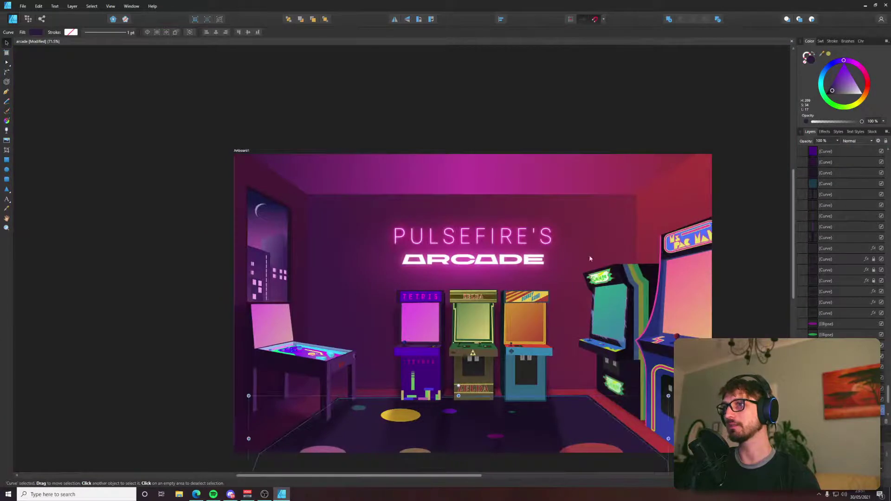
{"action": "left_click", "coordinate": [720, 192]}
{"action": "left_click_drag", "start_coordinate": [711, 214], "coordinate": [648, 150]}
{"action": "key", "text": "ctrl+s"}
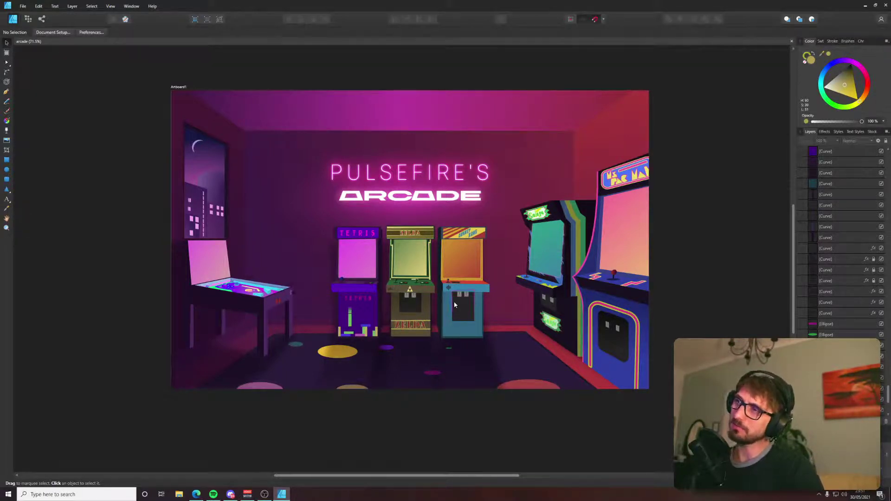
Draw a closed four-cornered diagonal stripe with the Pen tool across the Donkey Kong cabinet's lower front, rising to the right edge.
{"action": "scroll", "coordinate": [456, 320], "scroll_direction": "up", "scroll_amount": 6}
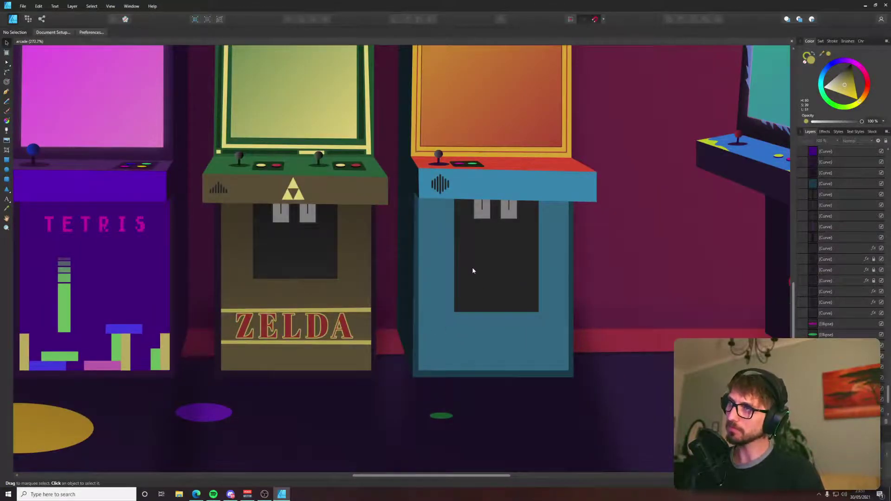
{"action": "key", "text": "p"}
{"action": "left_click", "coordinate": [434, 370]}
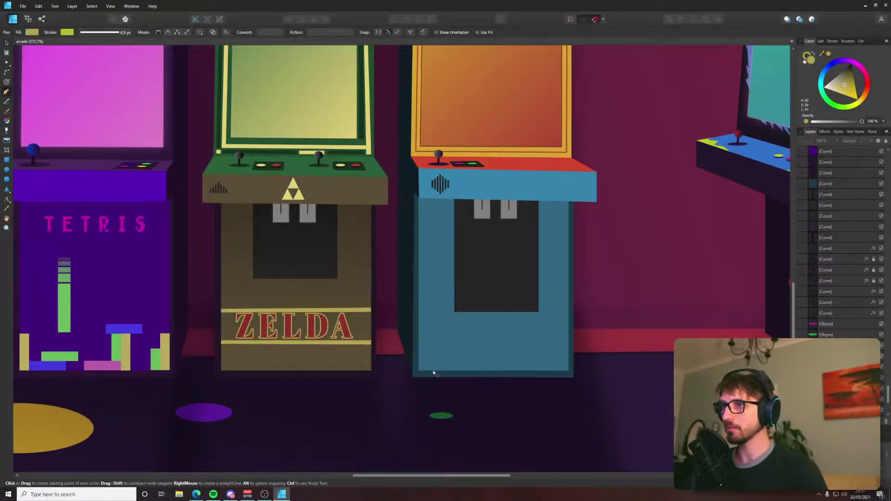
{"action": "left_click", "coordinate": [569, 311]}
{"action": "left_click", "coordinate": [569, 334]}
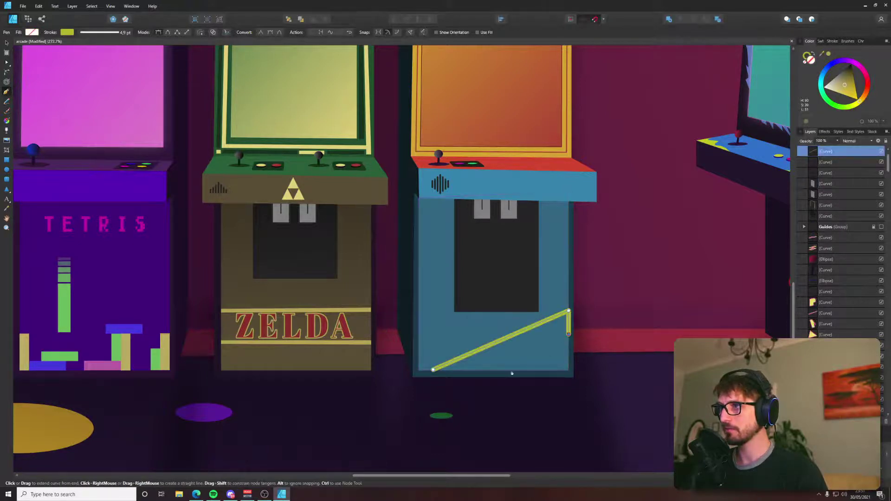
{"action": "left_click", "coordinate": [497, 371]}
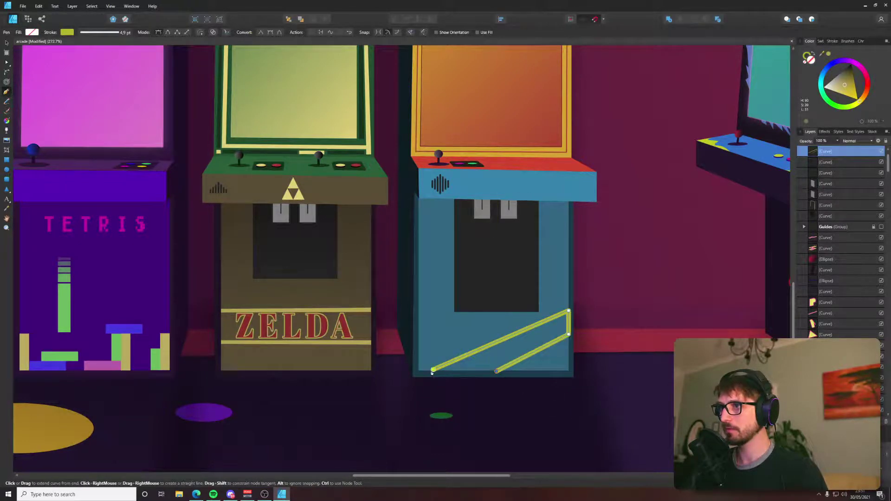
{"action": "left_click", "coordinate": [433, 370]}
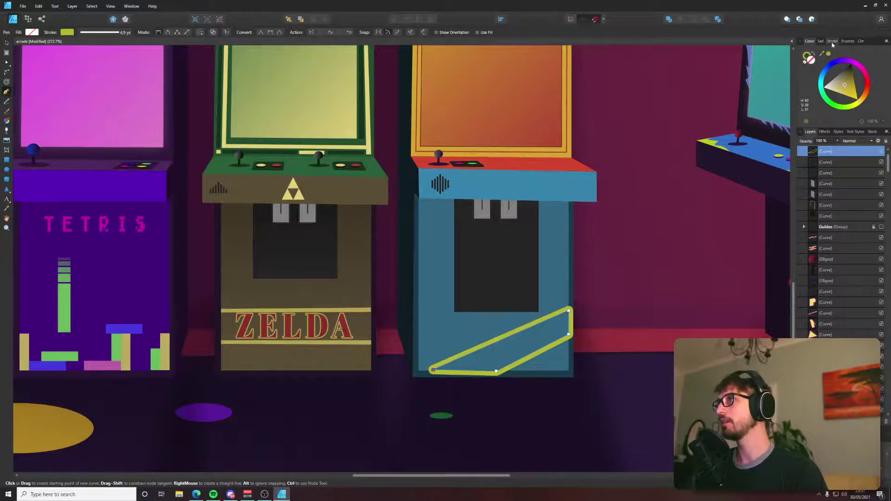
Fill the diagonal stripe with the red sampled from the Donkey Kong marquee and remove its stroke.
{"action": "scroll", "coordinate": [637, 199], "scroll_direction": "up", "scroll_amount": 5}
{"action": "key", "text": "i"}
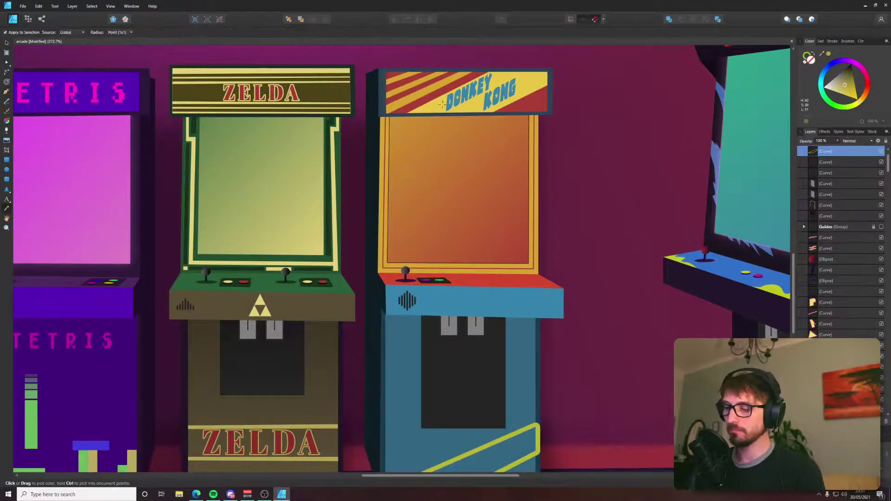
{"action": "left_click", "coordinate": [428, 96]}
{"action": "key", "text": "v"}
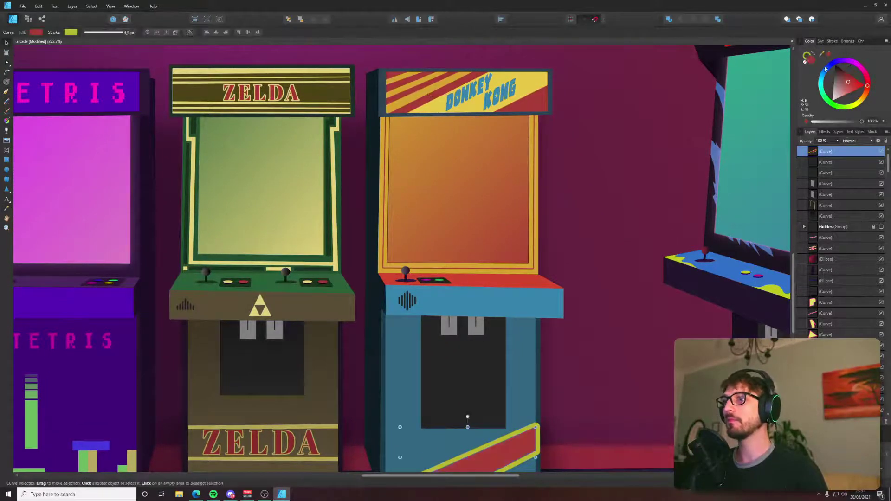
{"action": "left_click", "coordinate": [821, 41]}
{"action": "left_click", "coordinate": [807, 56]}
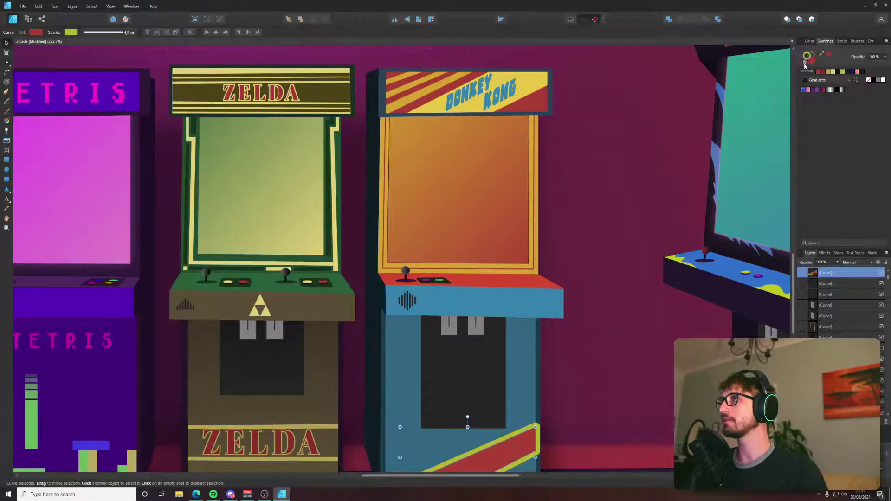
{"action": "left_click", "coordinate": [805, 62]}
{"action": "left_click_drag", "start_coordinate": [543, 399], "coordinate": [570, 251]}
Move the red stripe's lower-left corner node down to the bottom edge of the Donkey Kong cabinet's blue front.
{"action": "scroll", "coordinate": [535, 275], "scroll_direction": "up", "scroll_amount": 3}
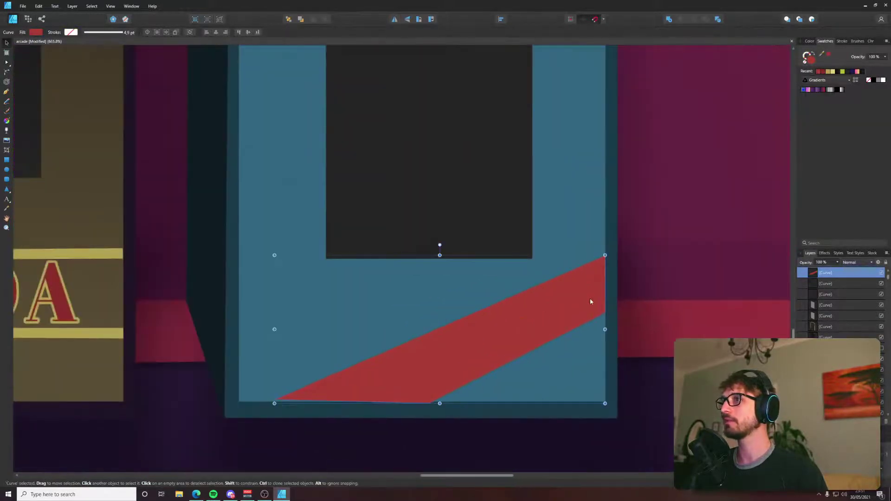
{"action": "key", "text": "p"}
{"action": "scroll", "coordinate": [421, 270], "scroll_direction": "down", "scroll_amount": 8}
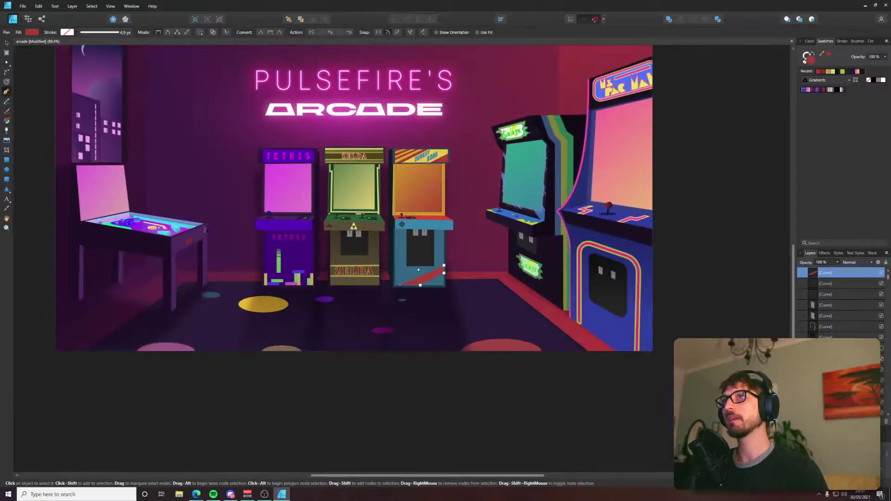
{"action": "scroll", "coordinate": [421, 270], "scroll_direction": "up", "scroll_amount": 10}
{"action": "key", "text": "a"}
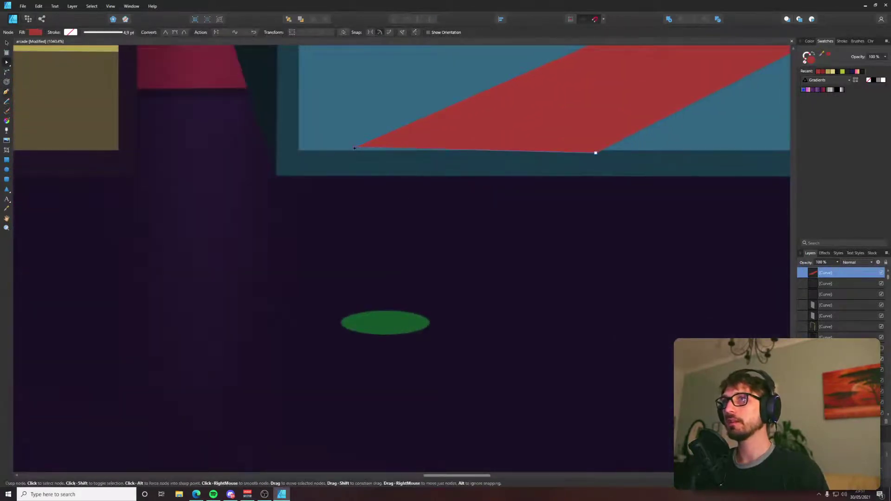
{"action": "left_click_drag", "start_coordinate": [360, 149], "coordinate": [349, 152]}
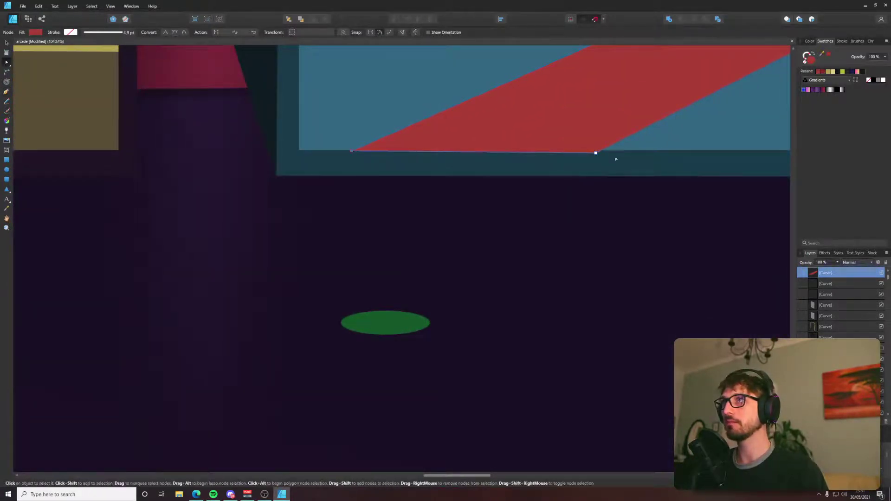
Move the red stripe's lower-right corner node up onto the bottom edge of the Donkey Kong cabinet's blue front.
{"action": "left_click_drag", "start_coordinate": [596, 153], "coordinate": [599, 151]}
{"action": "left_click_drag", "start_coordinate": [648, 135], "coordinate": [382, 284]}
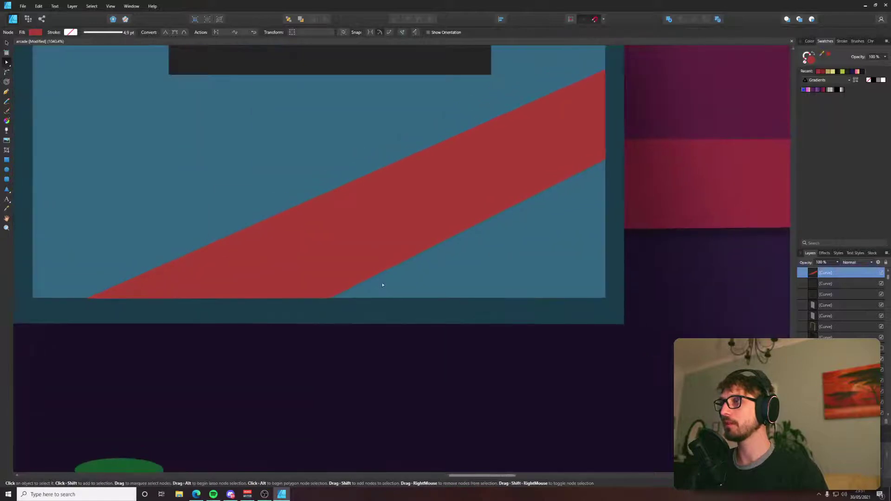
Draw a narrow closed diagonal stripe along the red stripe's lower edge with the Pen tool and align its bottom nodes with the blue front's edge.
{"action": "key", "text": "p"}
{"action": "left_click", "coordinate": [334, 300], "text": "ctrl"}
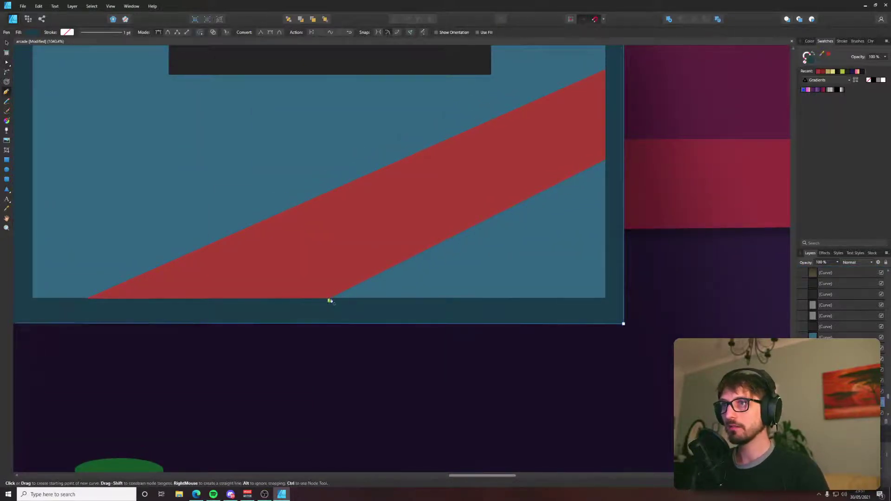
{"action": "left_click", "coordinate": [330, 301]}
{"action": "left_click", "coordinate": [364, 300]}
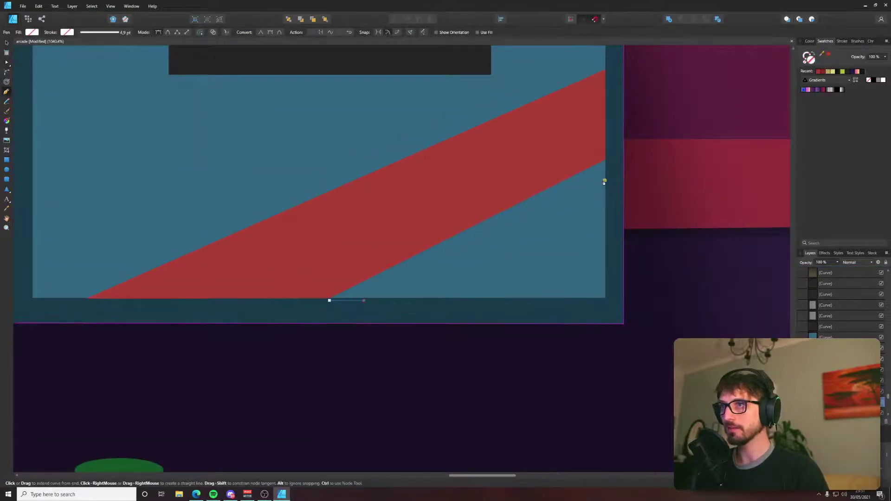
{"action": "left_click", "coordinate": [605, 160]}
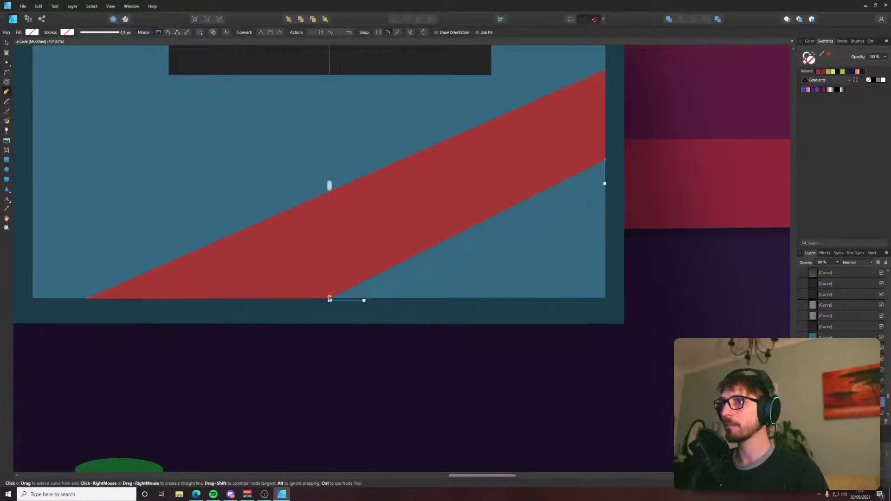
{"action": "left_click", "coordinate": [330, 301]}
{"action": "key", "text": "a"}
{"action": "scroll", "coordinate": [330, 301], "scroll_direction": "up", "scroll_amount": 2}
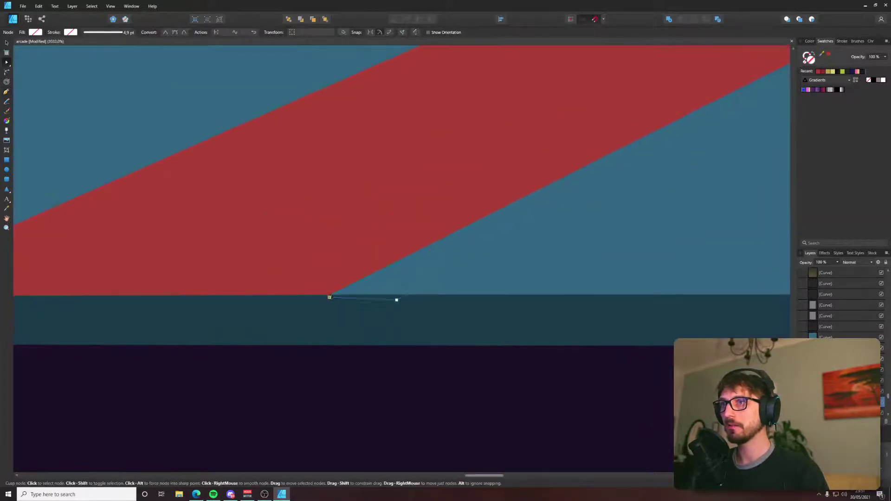
{"action": "left_click_drag", "start_coordinate": [396, 300], "coordinate": [427, 295]}
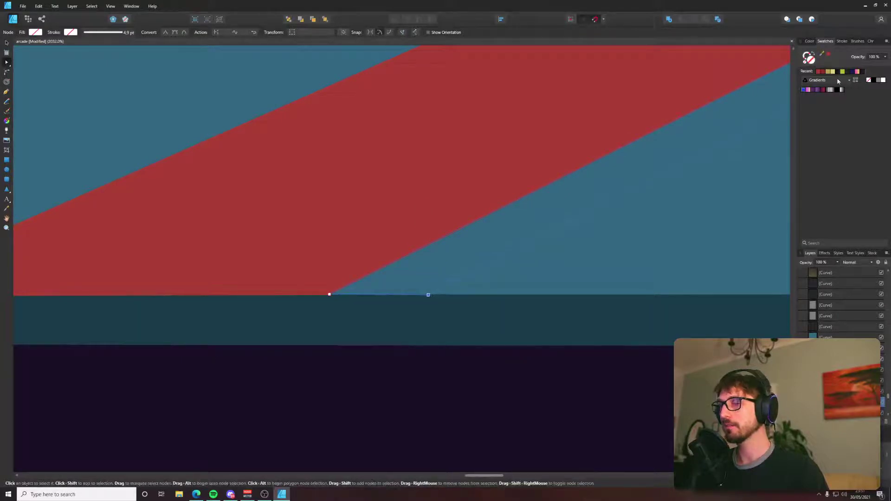
Fill the narrow stripe with the yellow sampled from the Donkey Kong marquee and bring it to the front.
{"action": "scroll", "coordinate": [580, 180], "scroll_direction": "down", "scroll_amount": 7}
{"action": "left_click_drag", "start_coordinate": [605, 124], "coordinate": [567, 269]}
{"action": "scroll", "coordinate": [469, 110], "scroll_direction": "up", "scroll_amount": 2}
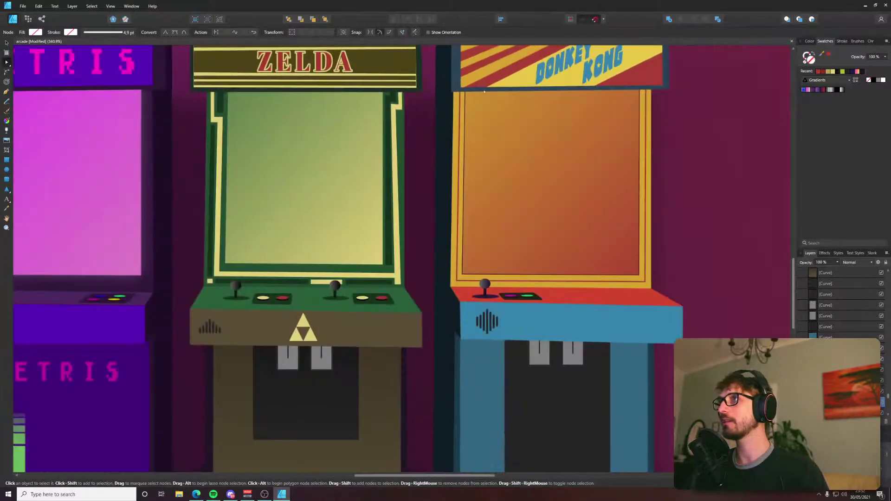
{"action": "key", "text": "i"}
{"action": "left_click", "coordinate": [487, 72]}
{"action": "key", "text": "v"}
{"action": "scroll", "coordinate": [402, 260], "scroll_direction": "down", "scroll_amount": 6}
{"action": "scroll", "coordinate": [402, 260], "scroll_direction": "right", "scroll_amount": 2}
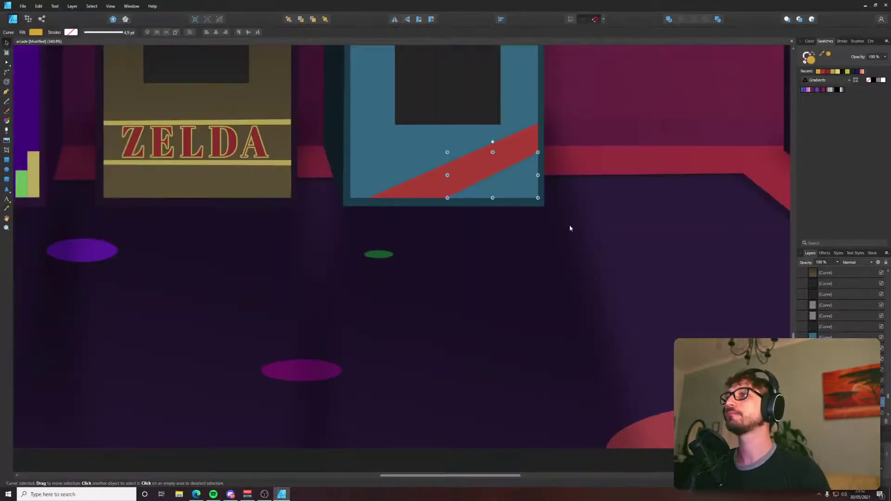
{"action": "key", "text": "ctrl+shift+bracketright"}
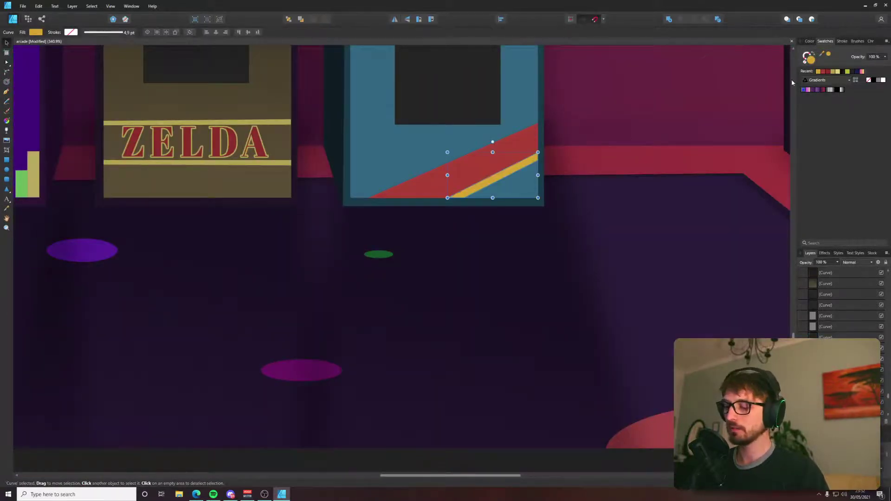
Widen the yellow stripe by moving its outer bottom node further right and its outer right-edge node further down.
{"action": "scroll", "coordinate": [511, 191], "scroll_direction": "up", "scroll_amount": 5}
{"action": "scroll", "coordinate": [475, 180], "scroll_direction": "left", "scroll_amount": 4}
{"action": "scroll", "coordinate": [475, 180], "scroll_direction": "down", "scroll_amount": 2}
{"action": "key", "text": "p"}
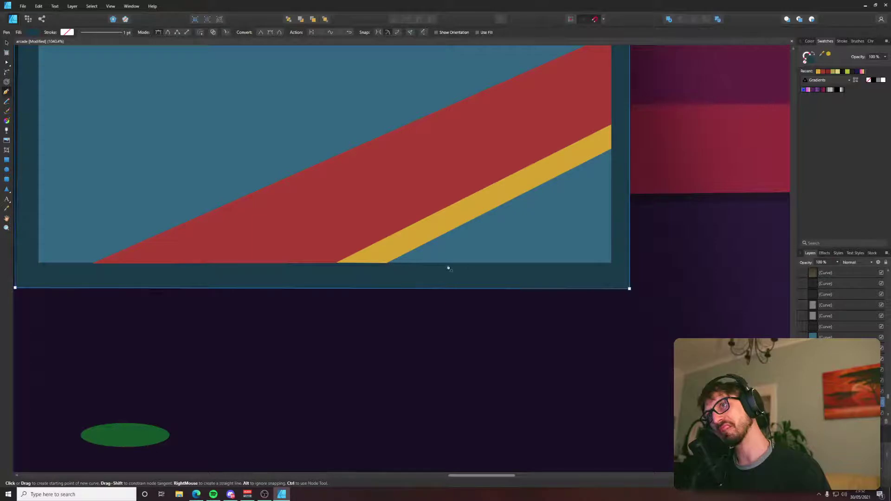
{"action": "scroll", "coordinate": [549, 254], "scroll_direction": "down", "scroll_amount": 5}
{"action": "scroll", "coordinate": [522, 249], "scroll_direction": "up", "scroll_amount": 7}
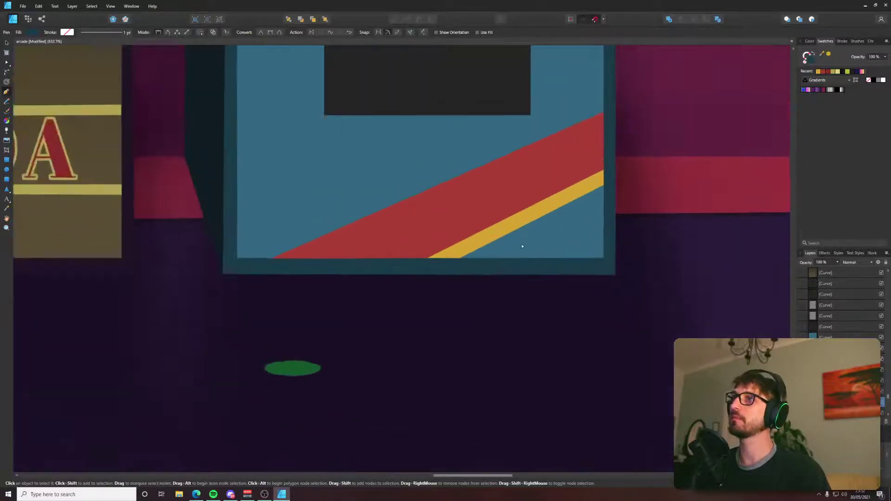
{"action": "key", "text": "a"}
{"action": "left_click", "coordinate": [399, 268]}
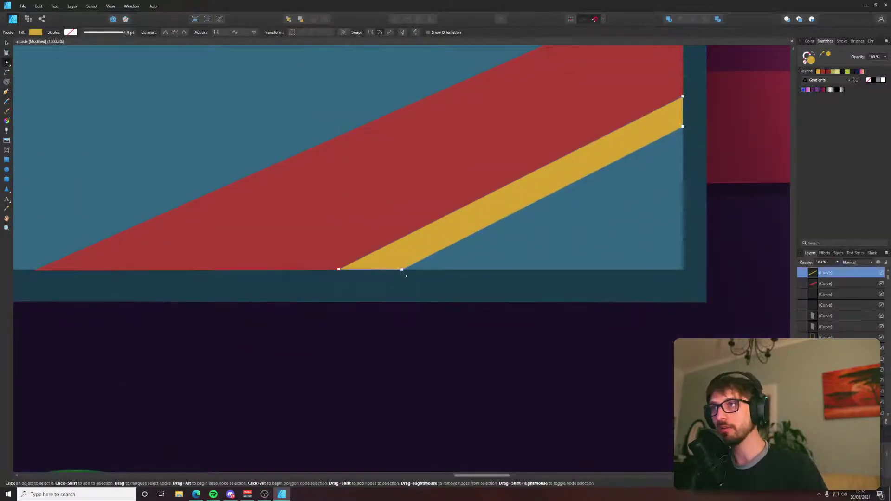
{"action": "left_click_drag", "start_coordinate": [404, 270], "coordinate": [472, 269]}
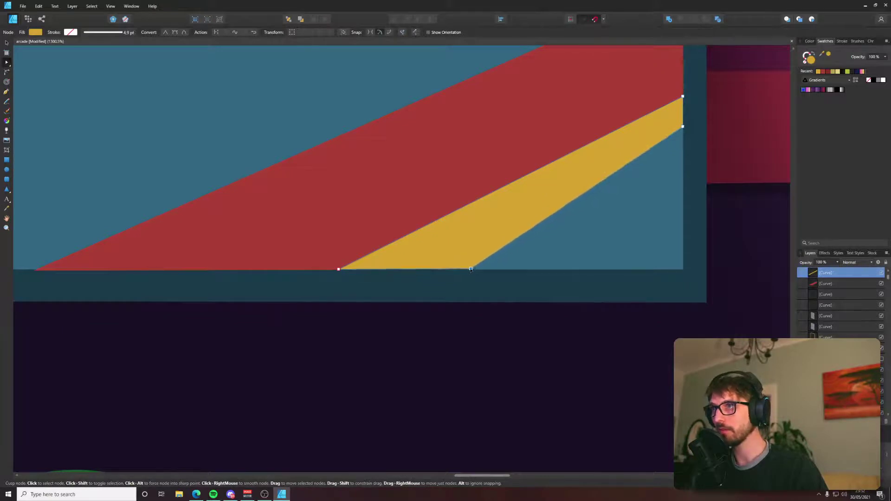
{"action": "left_click_drag", "start_coordinate": [683, 126], "coordinate": [683, 154]}
{"action": "scroll", "coordinate": [691, 172], "scroll_direction": "down", "scroll_amount": 1}
Clear the selection, bring the whole artboard into view and save the document.
{"action": "scroll", "coordinate": [691, 182], "scroll_direction": "down", "scroll_amount": 14}
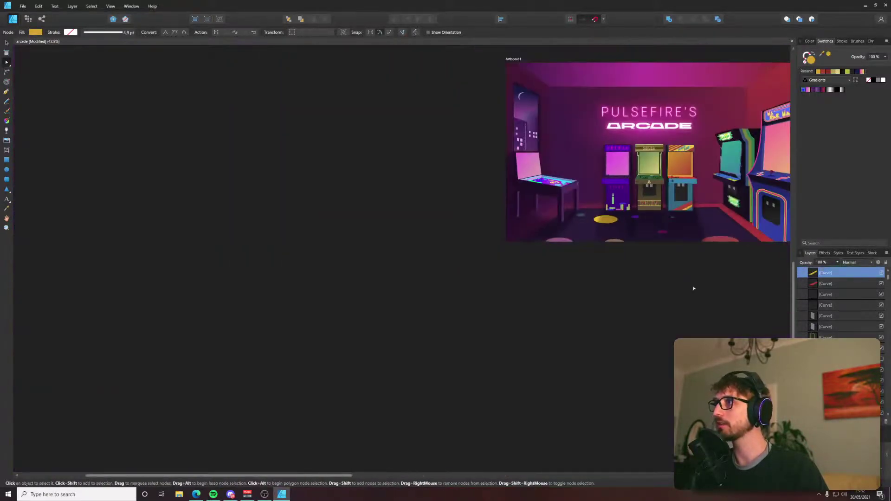
{"action": "left_click", "coordinate": [694, 288]}
{"action": "left_click_drag", "start_coordinate": [728, 201], "coordinate": [543, 214]}
{"action": "key", "text": "ctrl+s"}
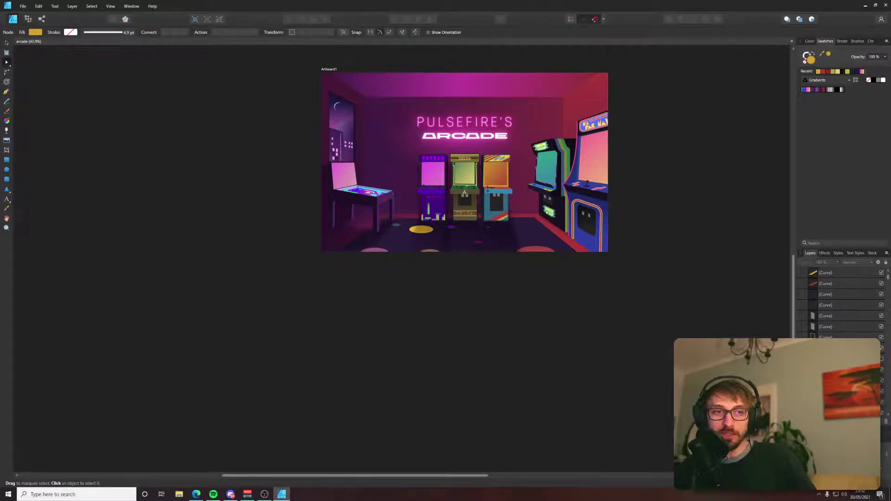
Examine the cabinet fronts and the pinball table in the arcade scene for parts that still need decoration.
{"action": "scroll", "coordinate": [495, 189], "scroll_direction": "up", "scroll_amount": 5}
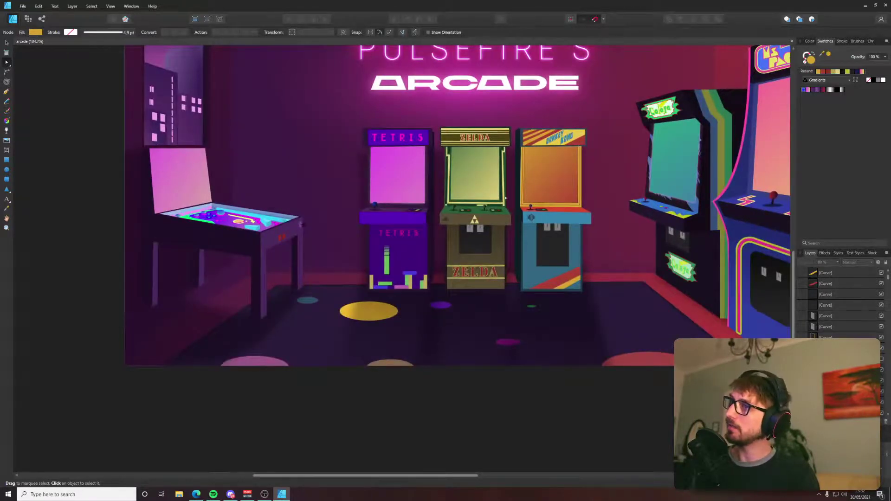
{"action": "scroll", "coordinate": [563, 274], "scroll_direction": "right", "scroll_amount": 3}
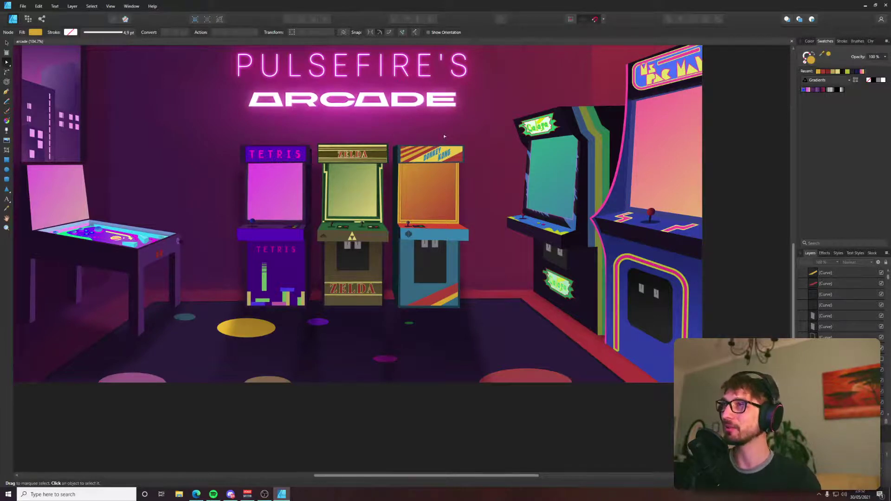
{"action": "scroll", "coordinate": [410, 150], "scroll_direction": "left", "scroll_amount": 3}
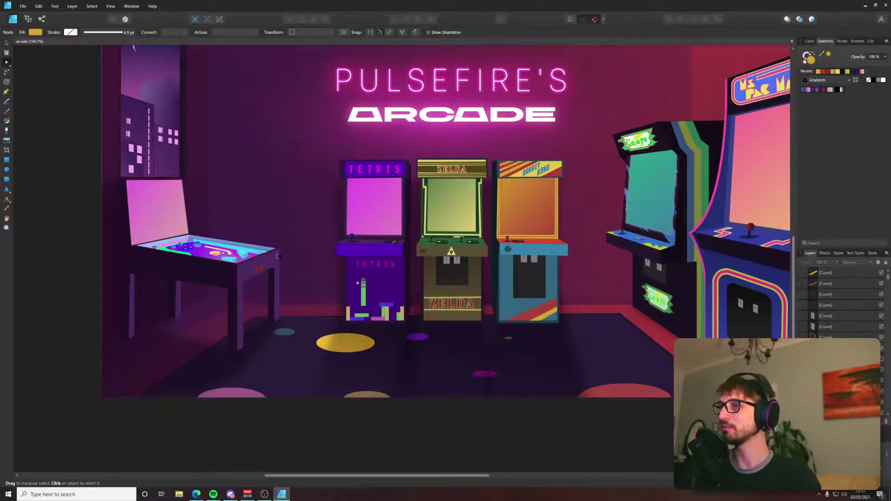
{"action": "left_click", "coordinate": [377, 266]}
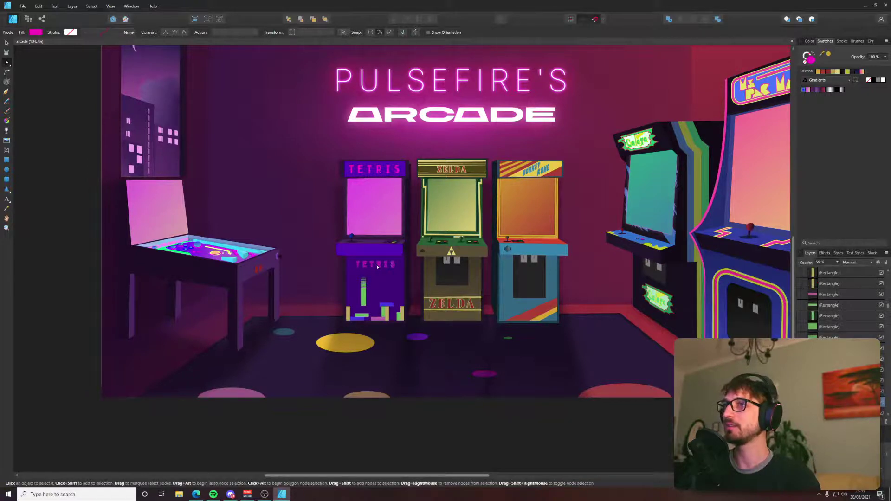
{"action": "left_click", "coordinate": [96, 346]}
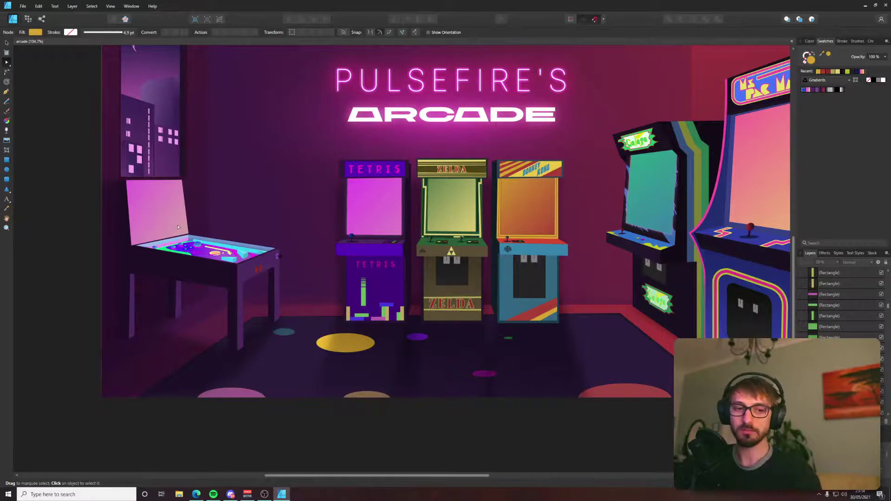
{"action": "scroll", "coordinate": [257, 257], "scroll_direction": "left", "scroll_amount": 3}
{"action": "scroll", "coordinate": [257, 257], "scroll_direction": "up", "scroll_amount": 1}
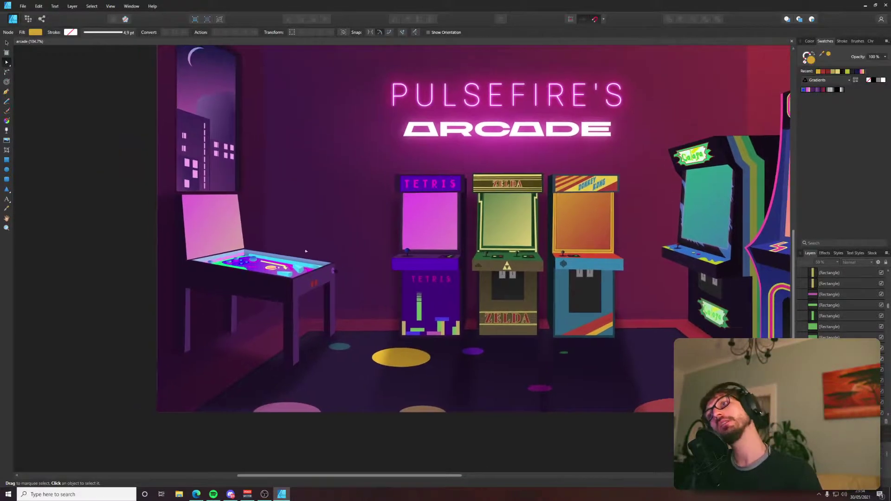
Switch to the web browser and search Bing Images for "doom pinball machine".
{"action": "key", "text": "alt+Tab"}
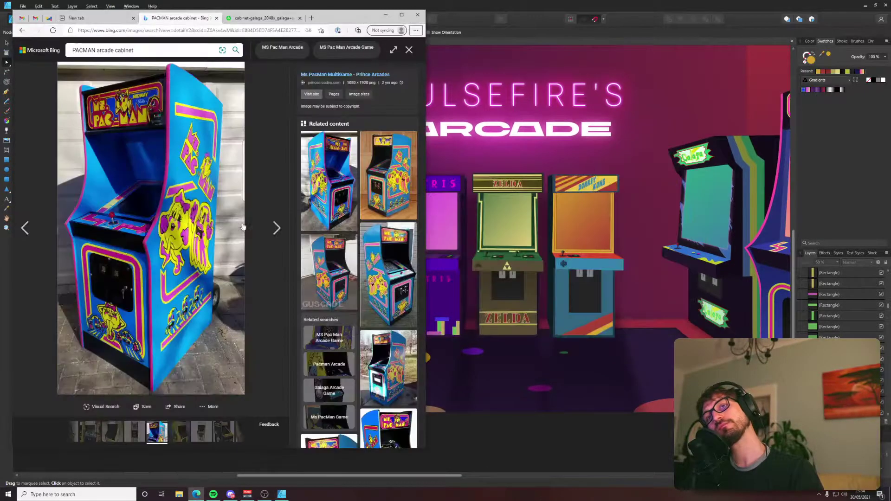
{"action": "double_click", "coordinate": [93, 50]}
{"action": "type", "text": "doom"}
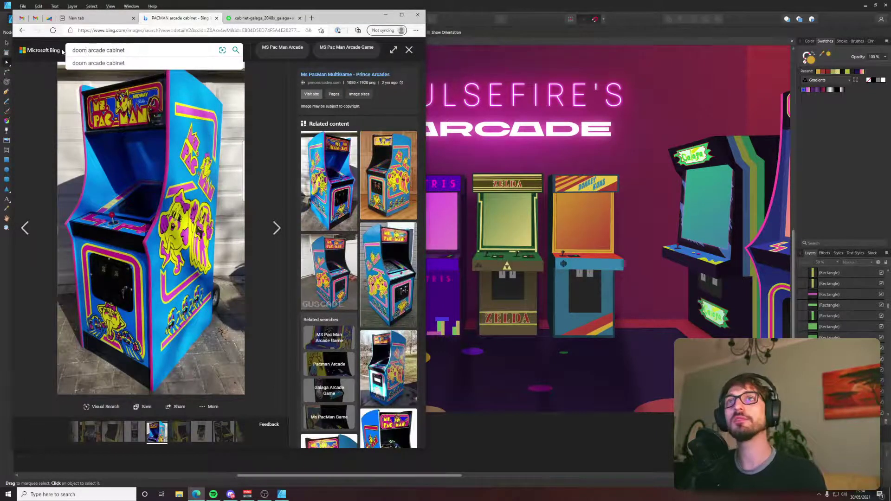
{"action": "double_click", "coordinate": [89, 50]}
{"action": "type", "text": "p"}
{"action": "type", "text": "ll"}
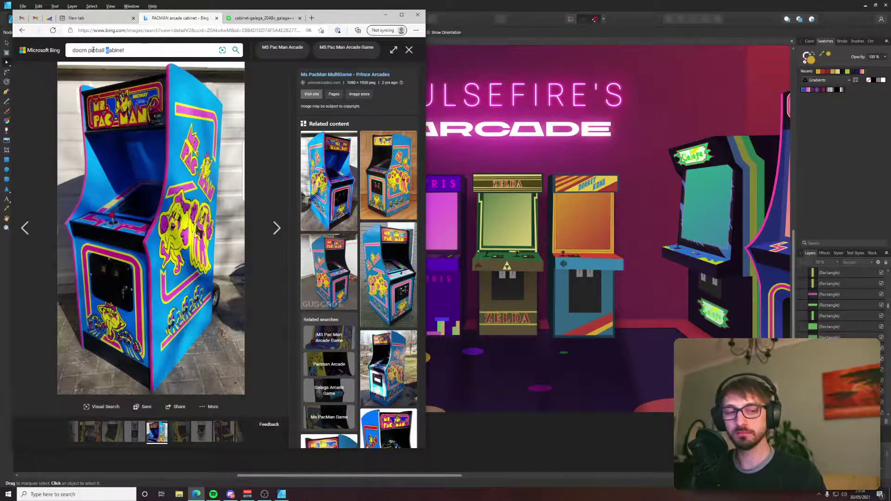
{"action": "key", "text": "shift+Right"}
{"action": "key", "text": "shift+Right"}
{"action": "key", "text": "shift+Right"}
{"action": "key", "text": "shift+Right"}
{"action": "key", "text": "shift+Right"}
{"action": "type", "text": "machine"}
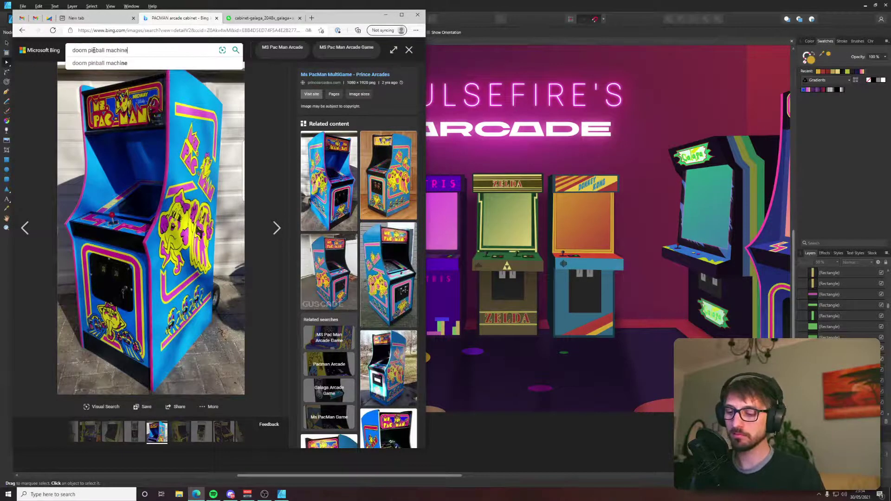
{"action": "key", "text": "Return"}
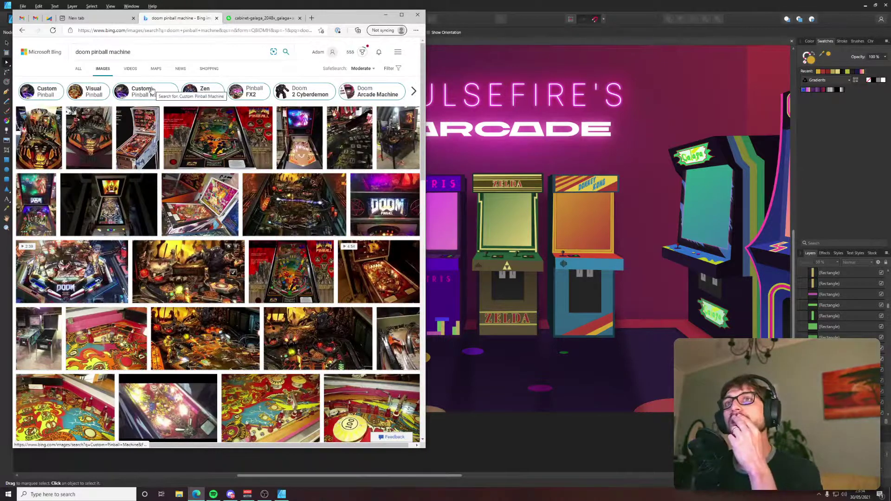
Preview the Doom II pinball table and the custom Doom machine images, closing each to return to the image results.
{"action": "left_click", "coordinate": [188, 142]}
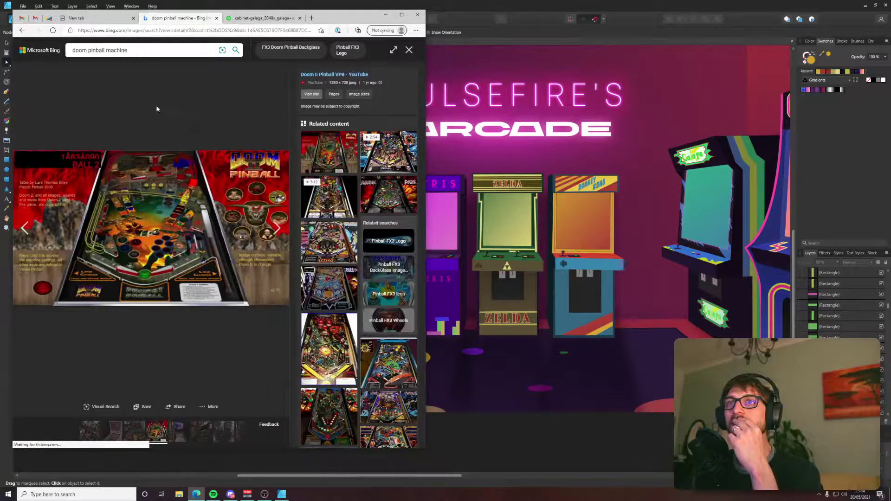
{"action": "left_click", "coordinate": [410, 51]}
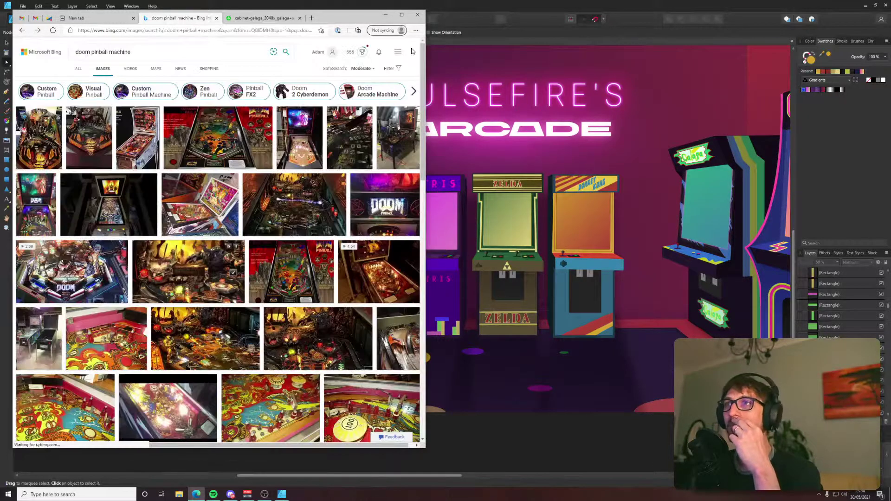
{"action": "left_click", "coordinate": [38, 139]}
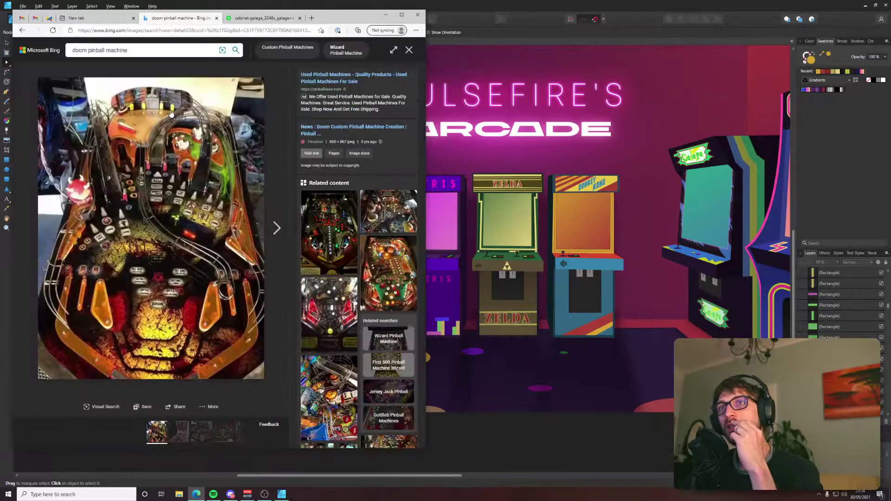
{"action": "left_click", "coordinate": [409, 50]}
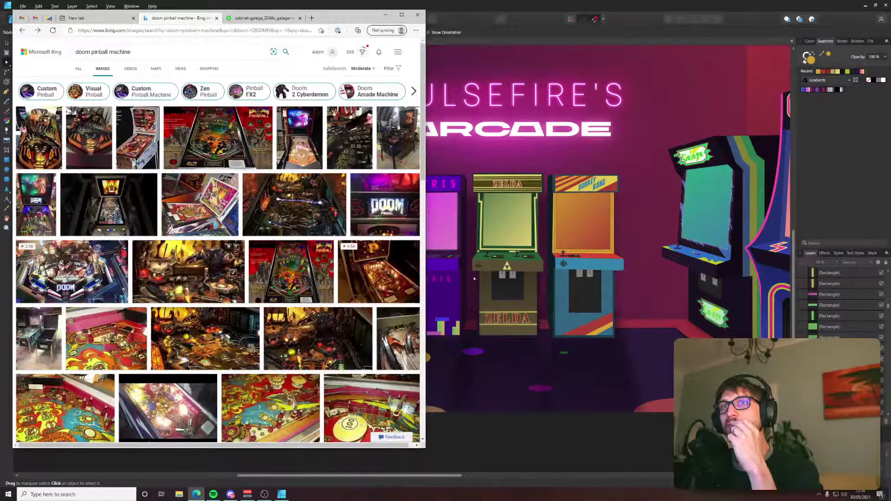
Search the images for "kirby pinball machine" and open a picture of the orange Kirby pinball toy.
{"action": "left_click", "coordinate": [108, 51]}
{"action": "double_click", "coordinate": [83, 53]}
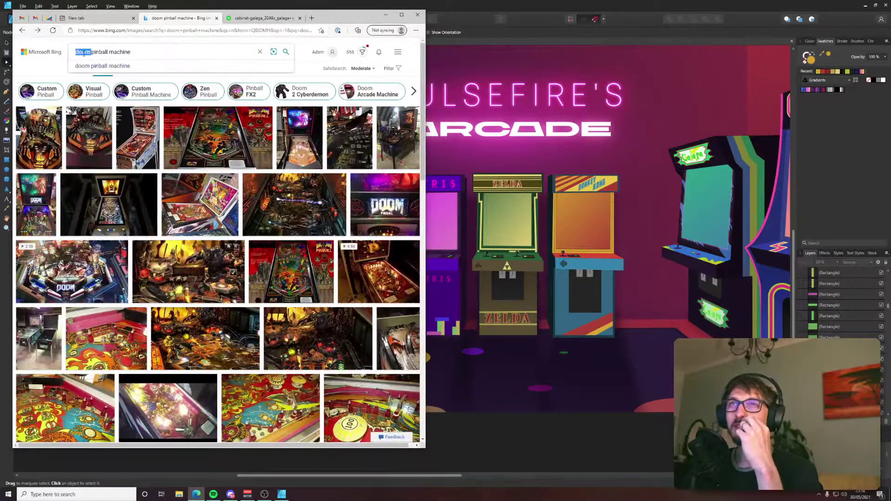
{"action": "type", "text": "kiur"}
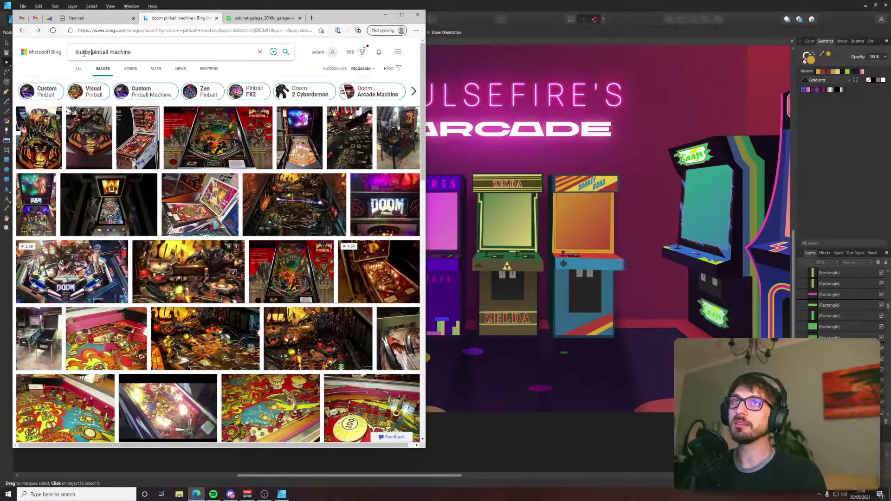
{"action": "key", "text": "BackSpace"}
{"action": "type", "text": "rby"}
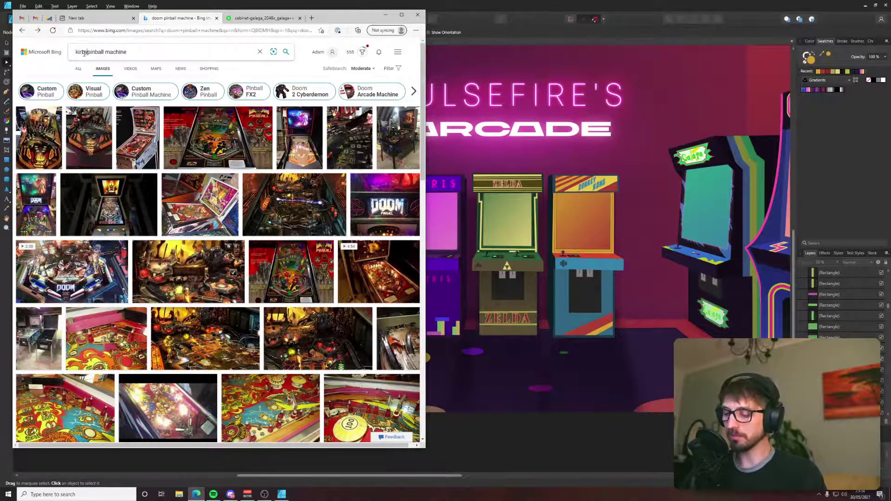
{"action": "key", "text": "Return"}
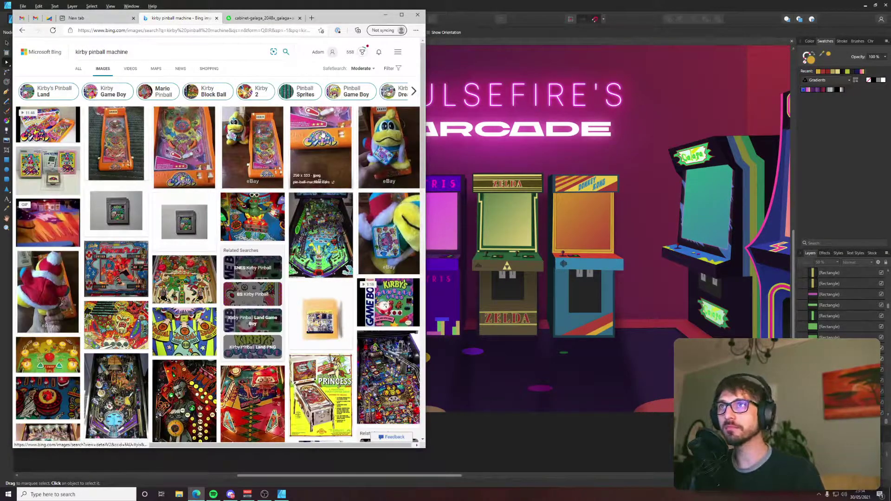
{"action": "left_click", "coordinate": [130, 129]}
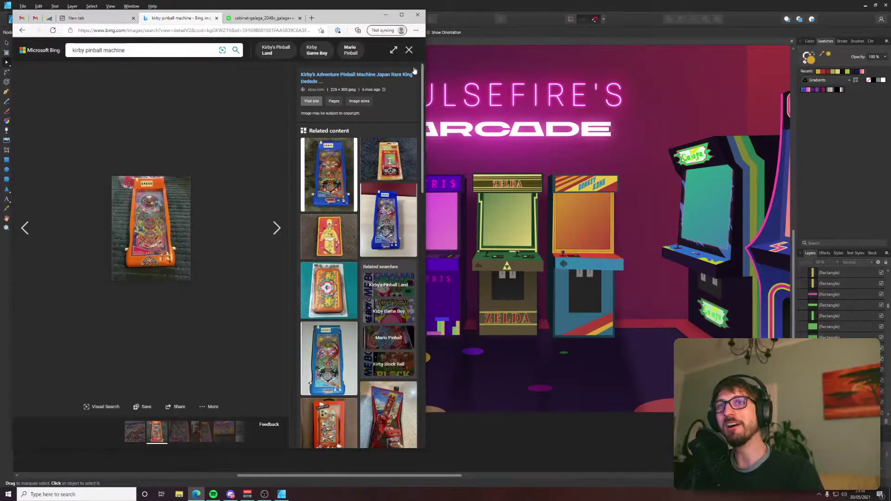
Close the Kirby toy picture and search the images for "frogger pinball machine".
{"action": "left_click", "coordinate": [409, 50]}
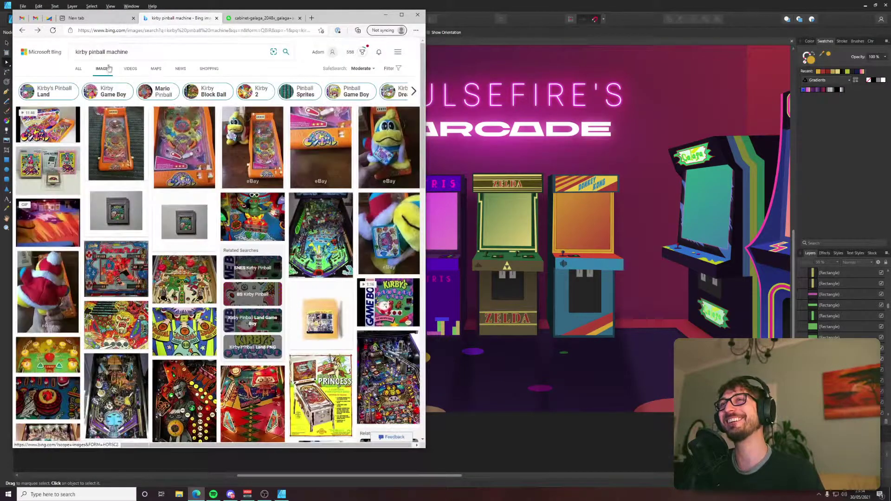
{"action": "double_click", "coordinate": [82, 52]}
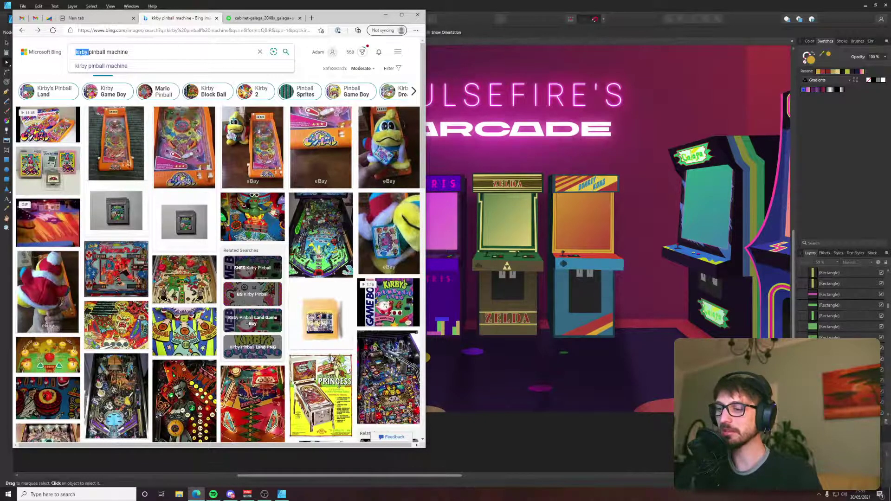
{"action": "type", "text": "frogge"}
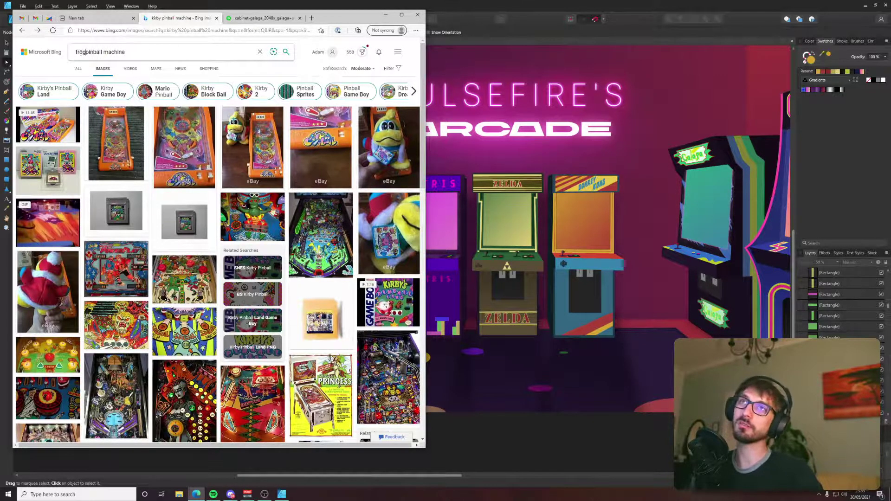
{"action": "type", "text": "ry"}
{"action": "key", "text": "Return"}
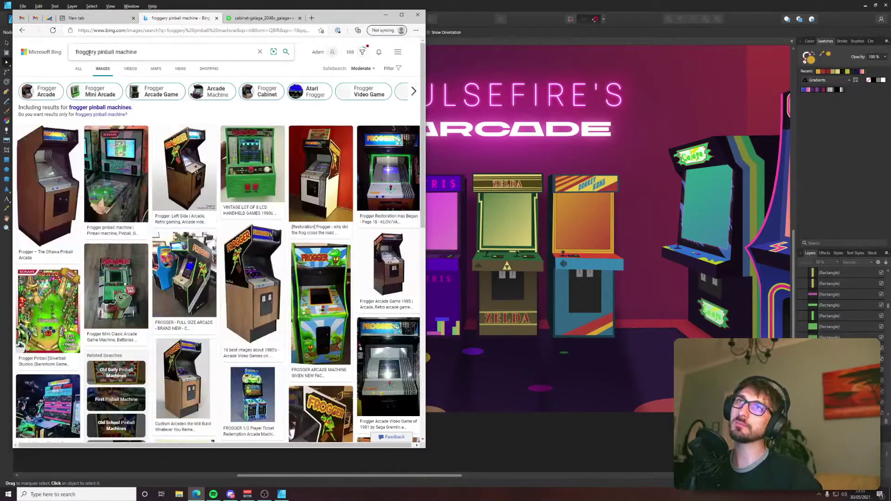
{"action": "left_click", "coordinate": [97, 52]}
{"action": "key", "text": "BackSpace"}
{"action": "key", "text": "Return"}
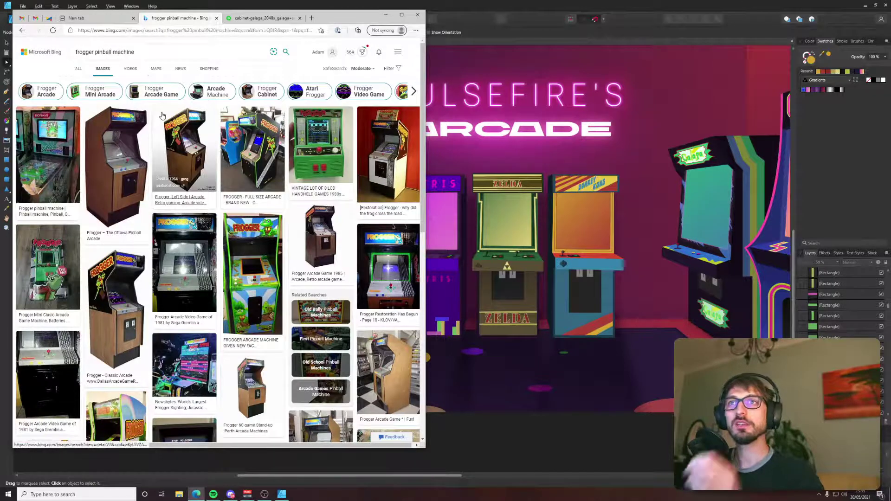
Preview the Konami Frogger pinball machine picture, close it, and browse the remaining Frogger image results.
{"action": "left_click", "coordinate": [52, 133]}
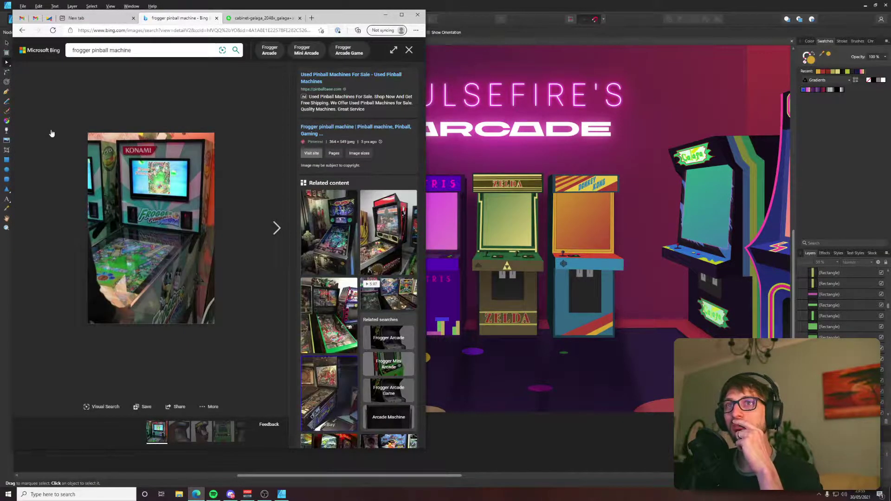
{"action": "left_click", "coordinate": [409, 51]}
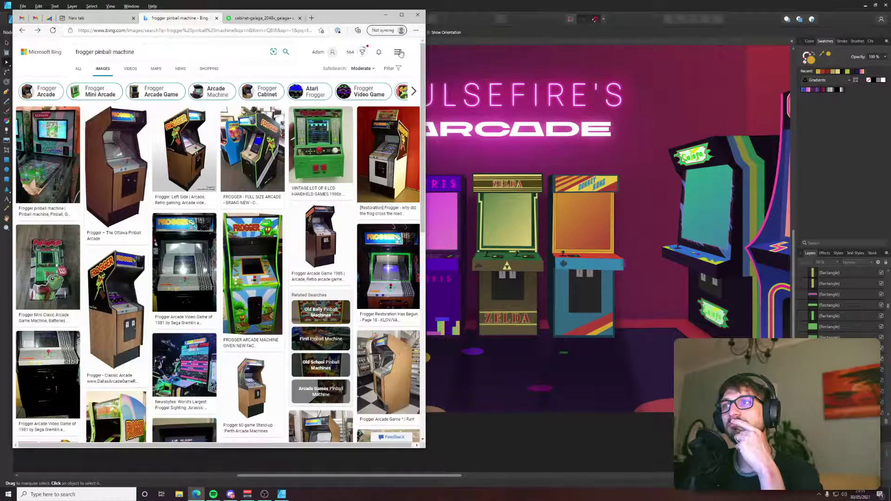
{"action": "scroll", "coordinate": [331, 108], "scroll_direction": "down", "scroll_amount": 10}
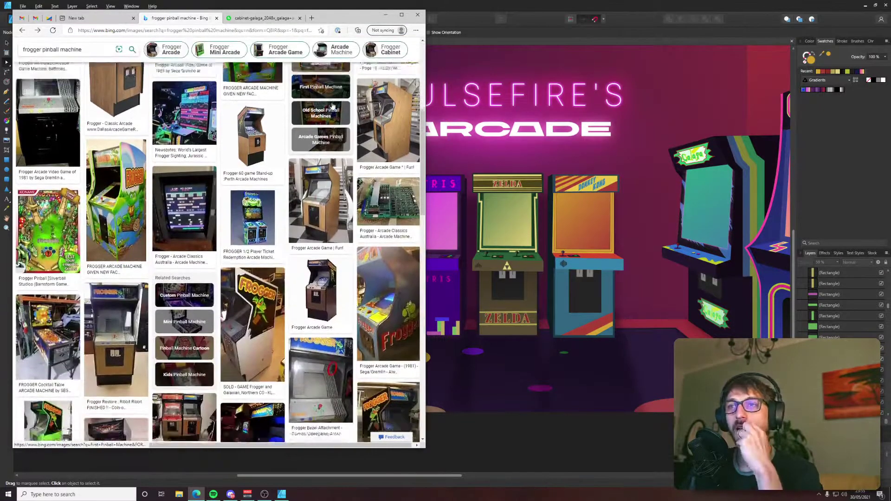
{"action": "scroll", "coordinate": [331, 108], "scroll_direction": "up", "scroll_amount": 10}
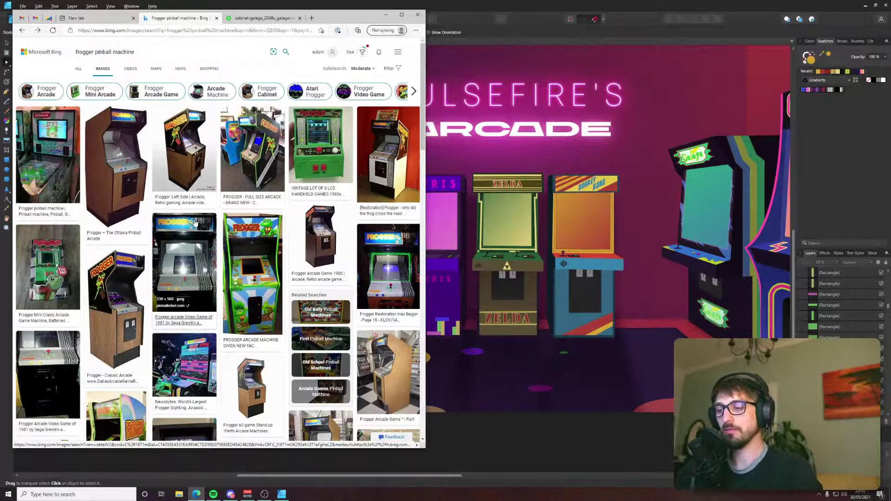
Search the images for "mario pinball machine" and open the photo of the Gottlieb Super Mario Bros. table.
{"action": "double_click", "coordinate": [80, 53]}
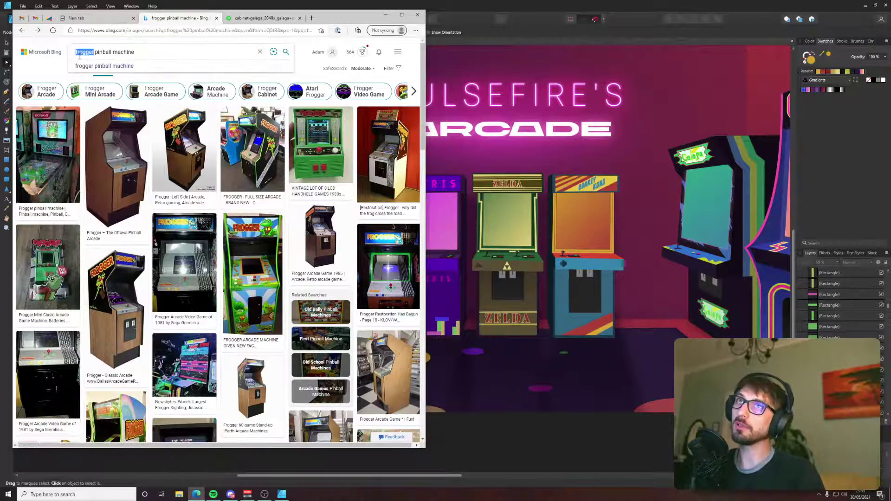
{"action": "type", "text": "mario"}
{"action": "key", "text": "Return"}
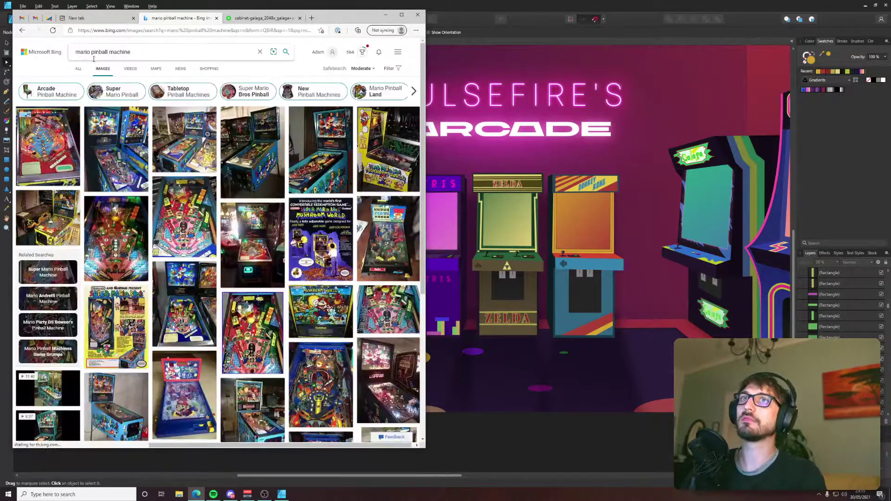
{"action": "left_click", "coordinate": [137, 125]}
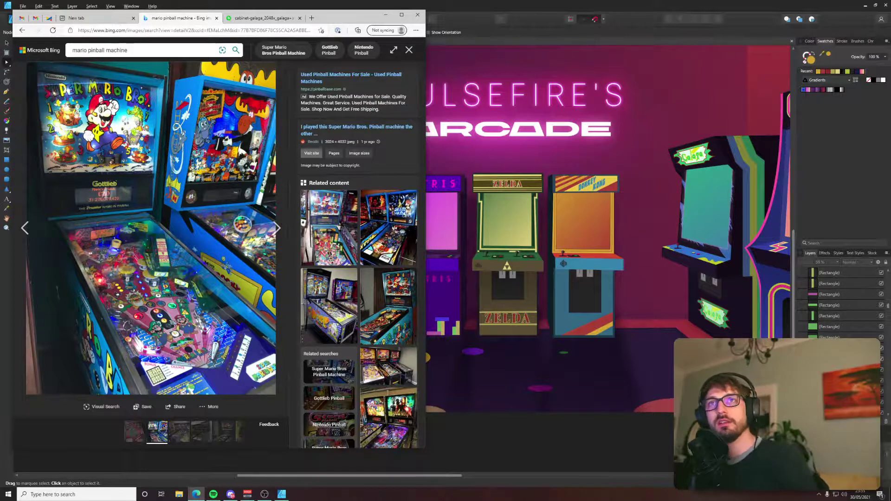
Compare the Super Mario Bros. pinball photo with the illustrated pinball table in Affinity Designer, focusing on the area below the backglass.
{"action": "key", "text": "alt+Tab"}
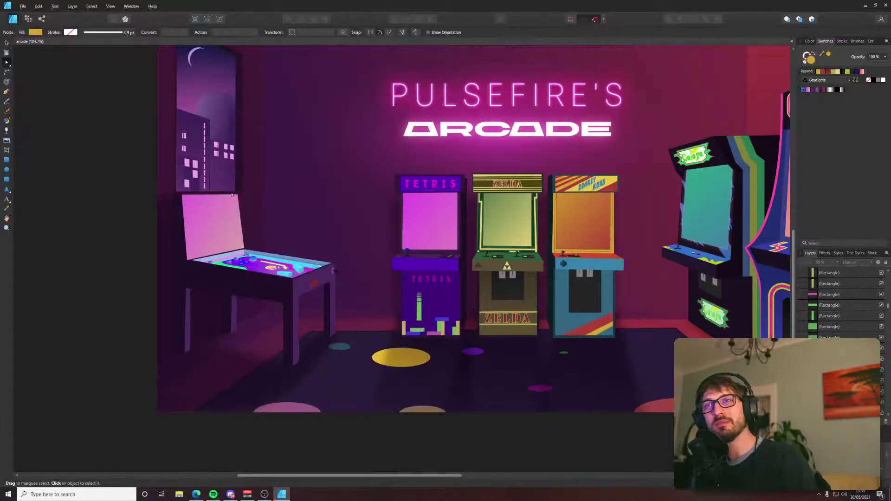
{"action": "key", "text": "alt+Tab"}
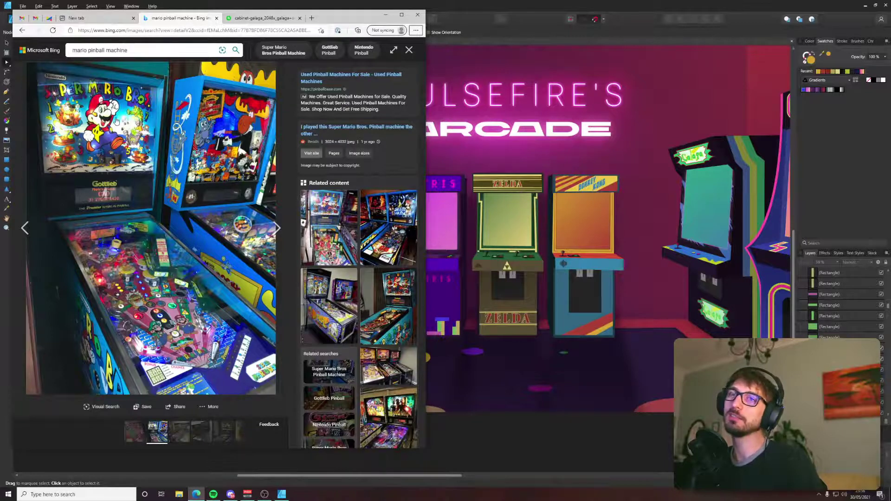
{"action": "key", "text": "alt+Tab"}
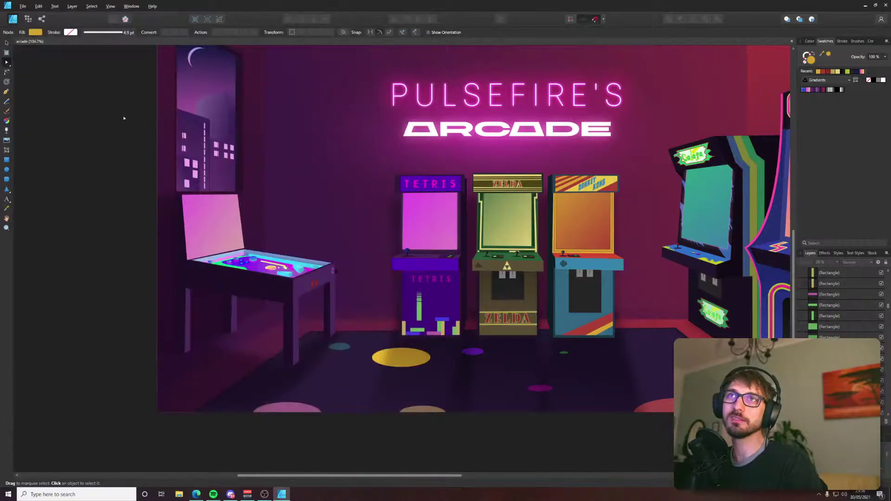
{"action": "scroll", "coordinate": [189, 165], "scroll_direction": "up", "scroll_amount": 4}
{"action": "key", "text": "alt+Tab"}
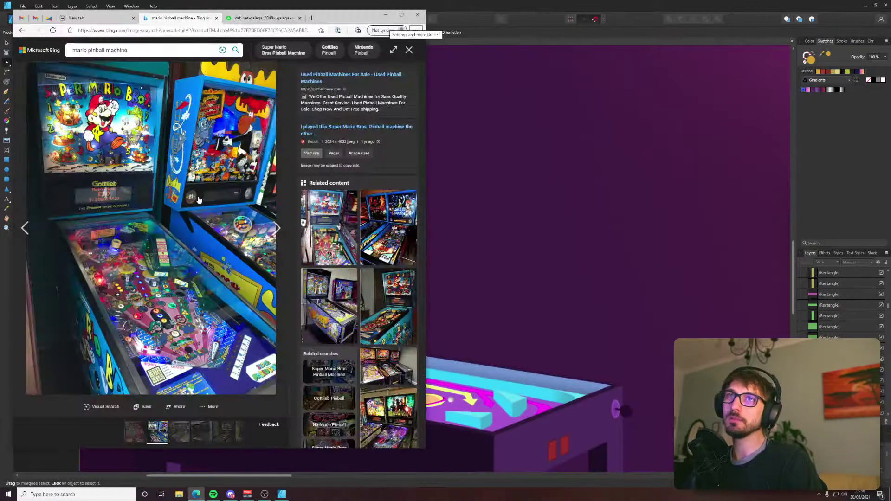
{"action": "key", "text": "alt+Tab"}
{"action": "key", "text": "alt+Tab"}
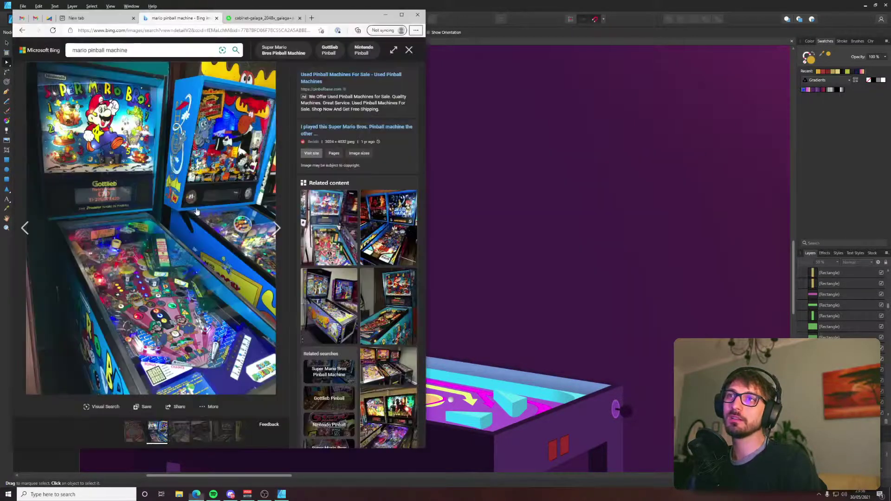
{"action": "key", "text": "alt+Tab"}
{"action": "key", "text": "alt+Tab"}
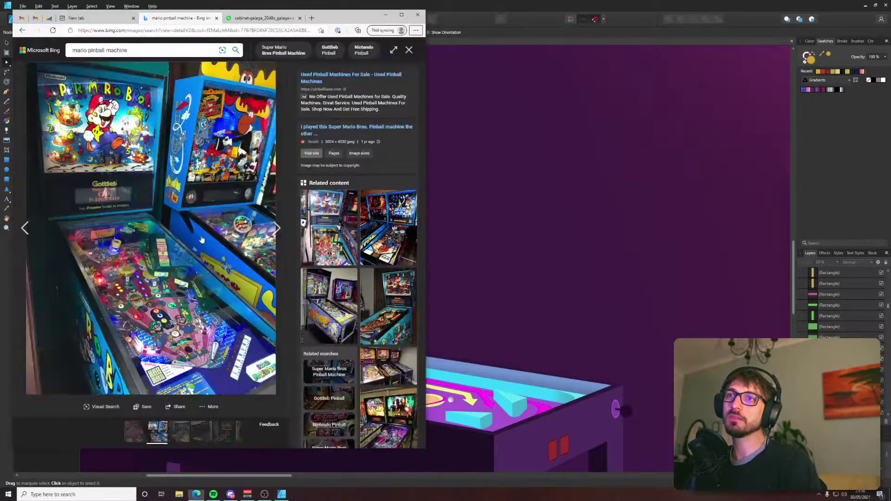
{"action": "key", "text": "alt+Tab"}
Shorten the pinball table's pink backglass by moving its two lower corner nodes upward, leaving a gap above the playfield.
{"action": "left_click", "coordinate": [197, 362]}
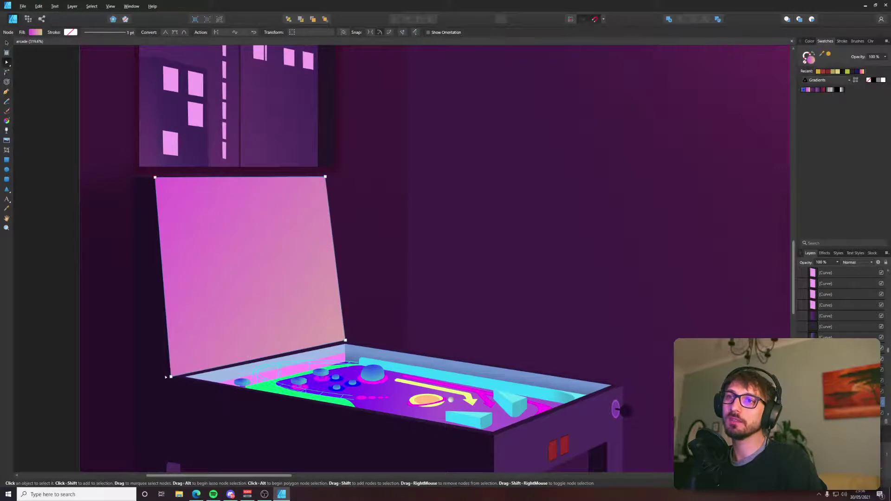
{"action": "left_click_drag", "start_coordinate": [151, 354], "coordinate": [220, 393]}
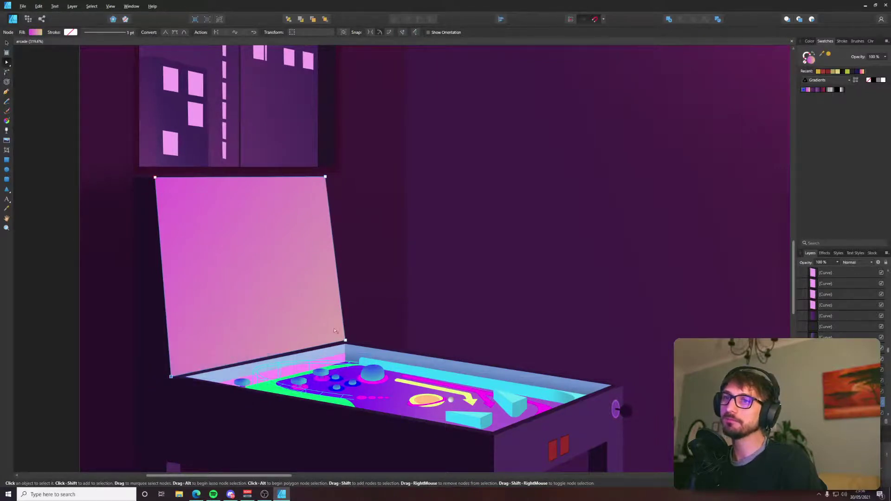
{"action": "left_click", "coordinate": [346, 340], "text": "shift"}
{"action": "left_click_drag", "start_coordinate": [345, 340], "coordinate": [340, 298]}
Show the yellow perspective guide lines and lower the backglass's lower-right corner to match the perspective.
{"action": "scroll", "coordinate": [880, 332], "scroll_direction": "up", "scroll_amount": 5}
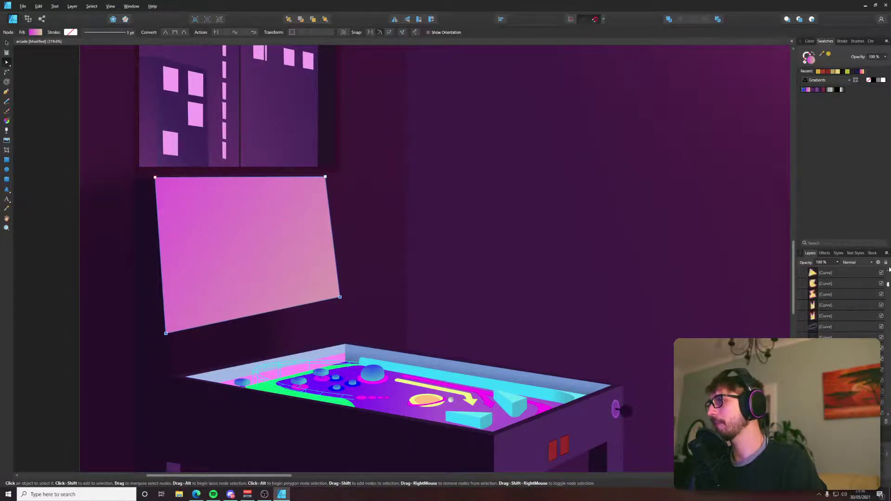
{"action": "left_click", "coordinate": [882, 392]}
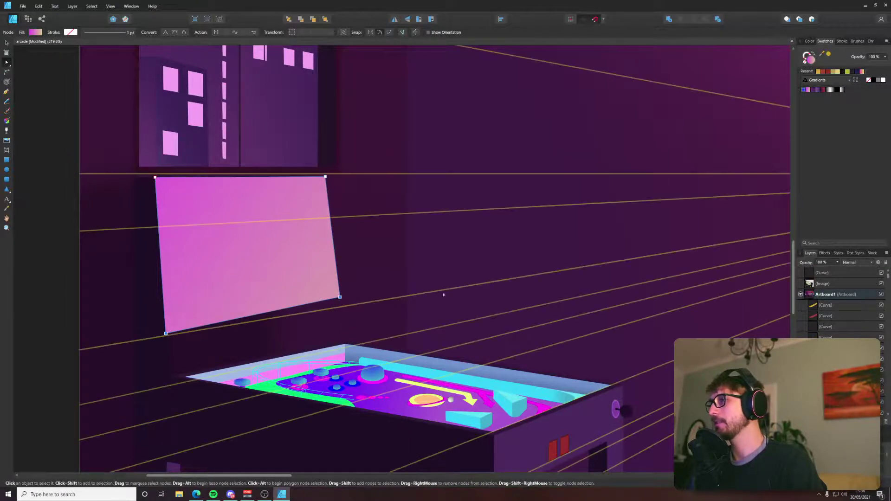
{"action": "left_click", "coordinate": [340, 298]}
{"action": "left_click_drag", "start_coordinate": [340, 297], "coordinate": [341, 308]}
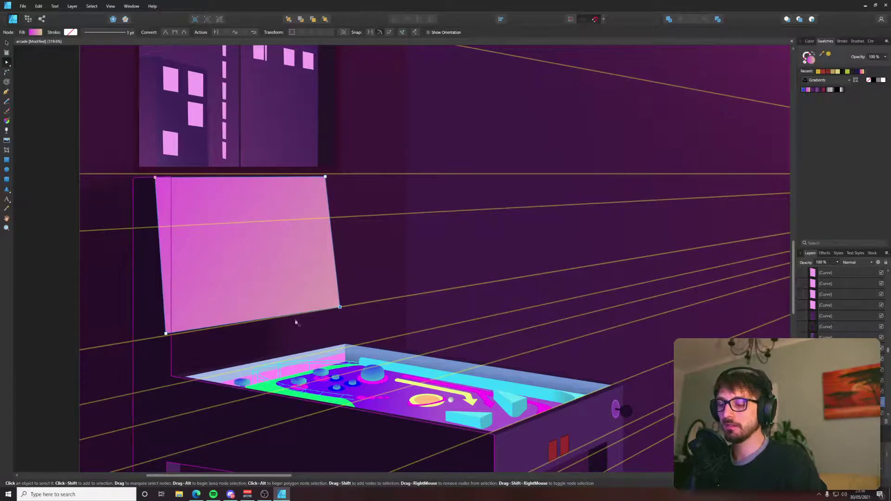
Draw a four-cornered panel outline with the Pen tool in the gap between the pink backglass and the playfield.
{"action": "key", "text": "p"}
{"action": "key", "text": "ctrl+d"}
{"action": "left_click", "coordinate": [339, 305]}
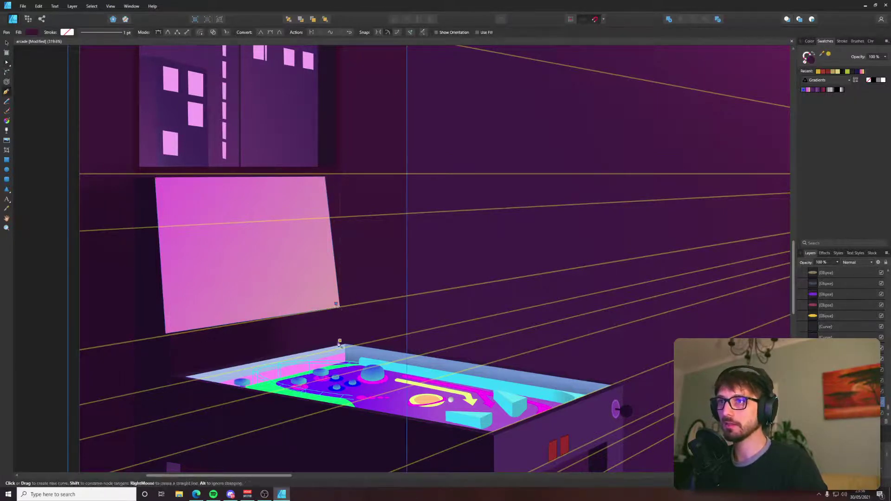
{"action": "left_click", "coordinate": [344, 342]}
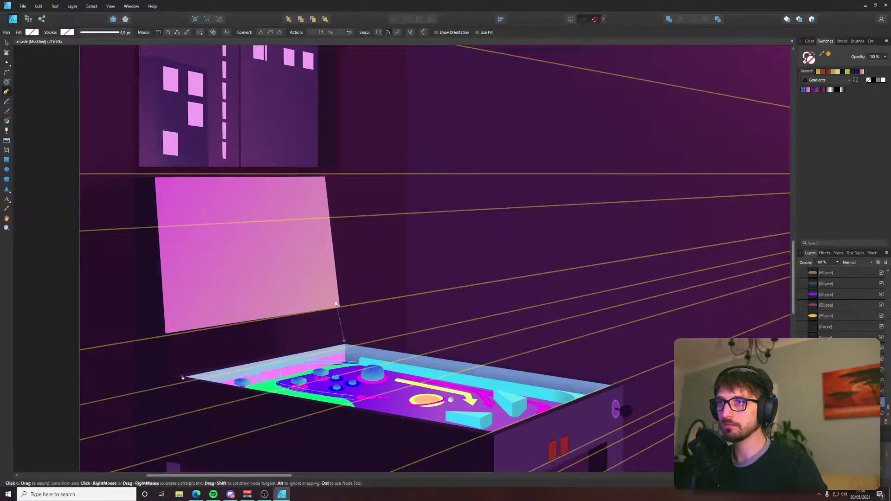
{"action": "left_click", "coordinate": [171, 375]}
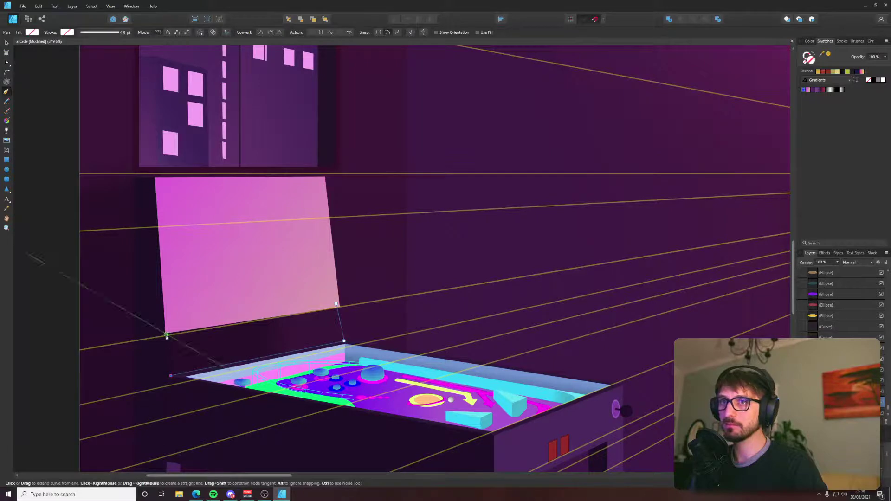
{"action": "left_click", "coordinate": [166, 336]}
Align the new outline's right corner nodes with the backglass corner and the playfield edge, and close the shape along the backglass.
{"action": "scroll", "coordinate": [295, 329], "scroll_direction": "up", "scroll_amount": 3}
{"action": "key", "text": "a"}
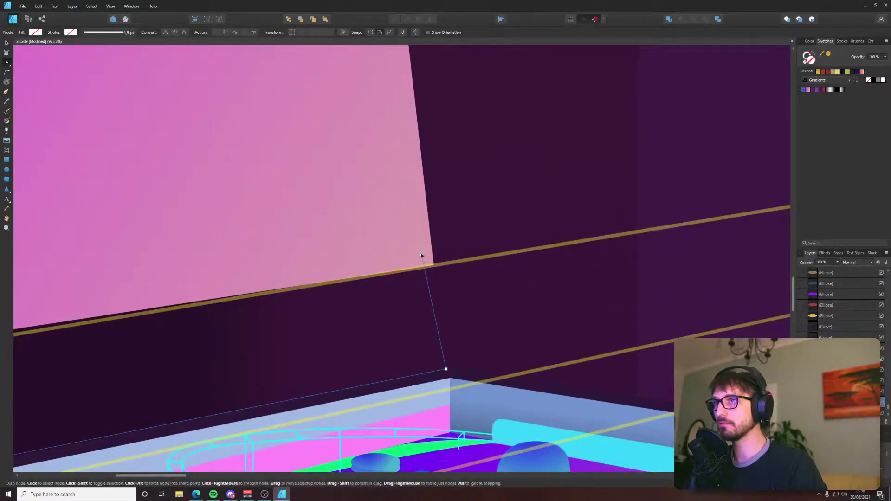
{"action": "left_click_drag", "start_coordinate": [421, 256], "coordinate": [433, 265]}
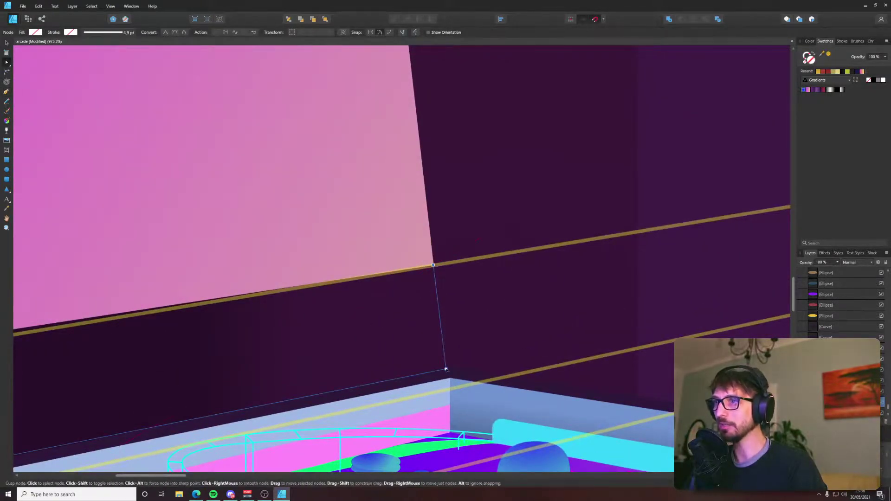
{"action": "left_click_drag", "start_coordinate": [445, 370], "coordinate": [446, 367]}
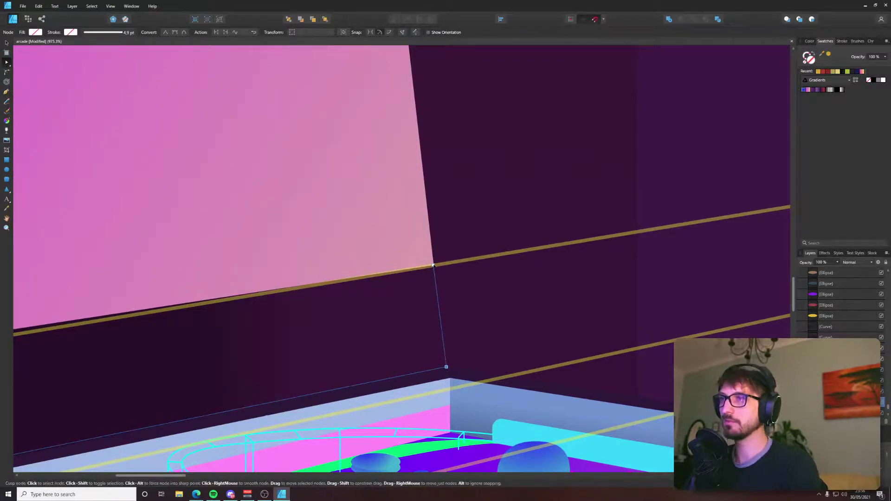
{"action": "key", "text": "p"}
{"action": "scroll", "coordinate": [417, 284], "scroll_direction": "down", "scroll_amount": 4}
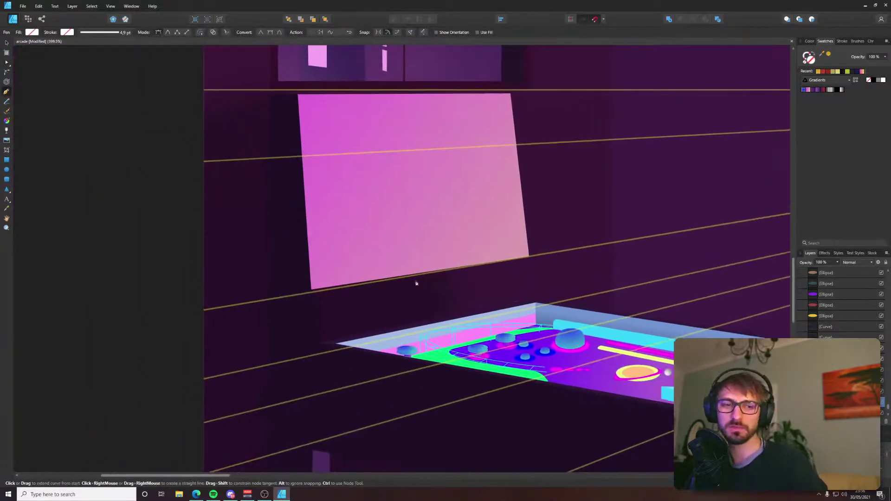
{"action": "scroll", "coordinate": [313, 291], "scroll_direction": "up", "scroll_amount": 4}
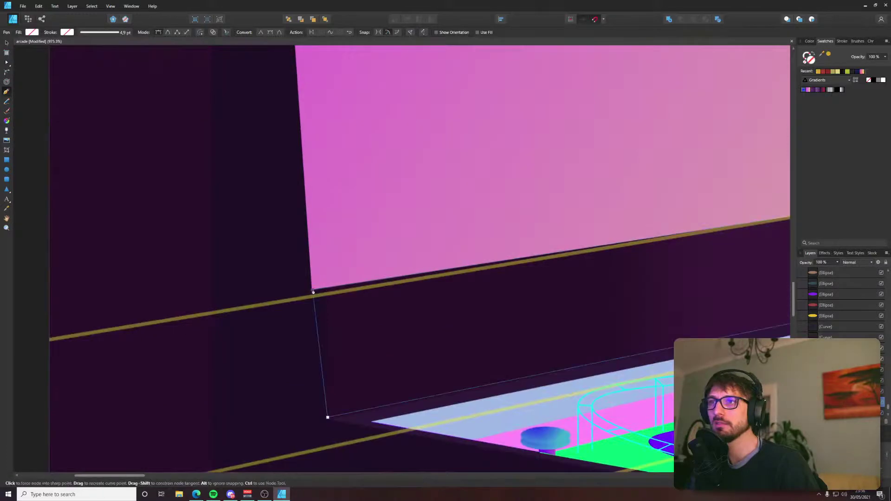
{"action": "scroll", "coordinate": [754, 182], "scroll_direction": "down", "scroll_amount": 5}
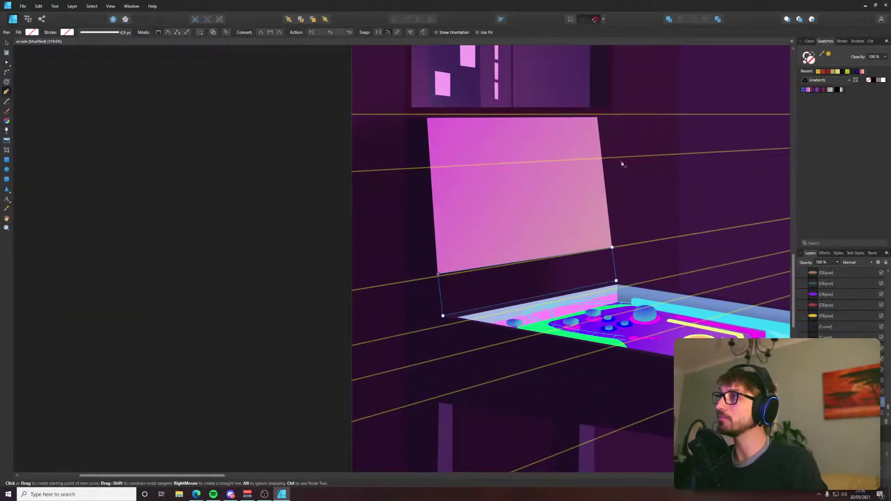
Check the Mario pinball reference again and fill the new panel below the backglass with near-black, RGB 16, 13, 16.
{"action": "key", "text": "alt+Tab"}
{"action": "key", "text": "alt+Tab"}
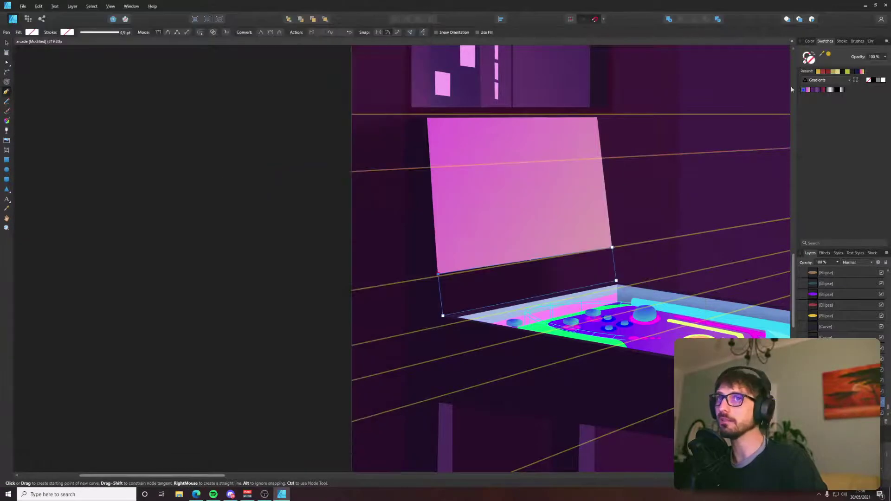
{"action": "double_click", "coordinate": [814, 59]}
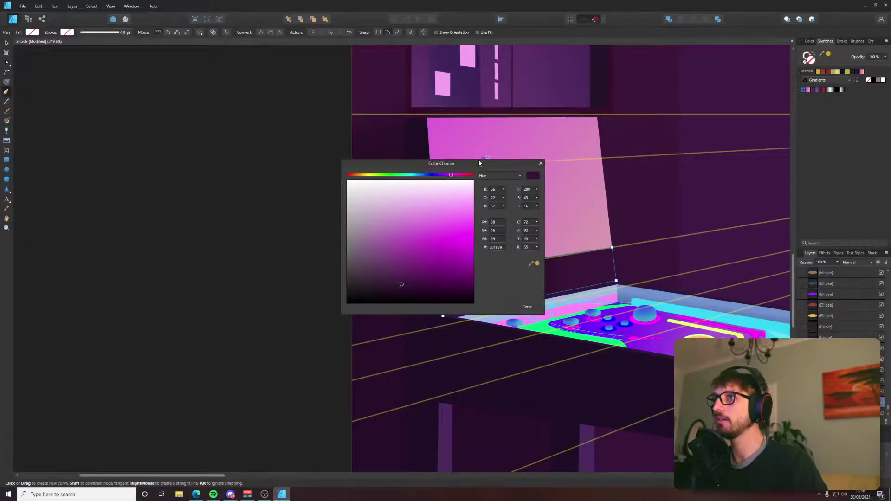
{"action": "left_click_drag", "start_coordinate": [482, 164], "coordinate": [288, 158]}
{"action": "left_click", "coordinate": [169, 289]}
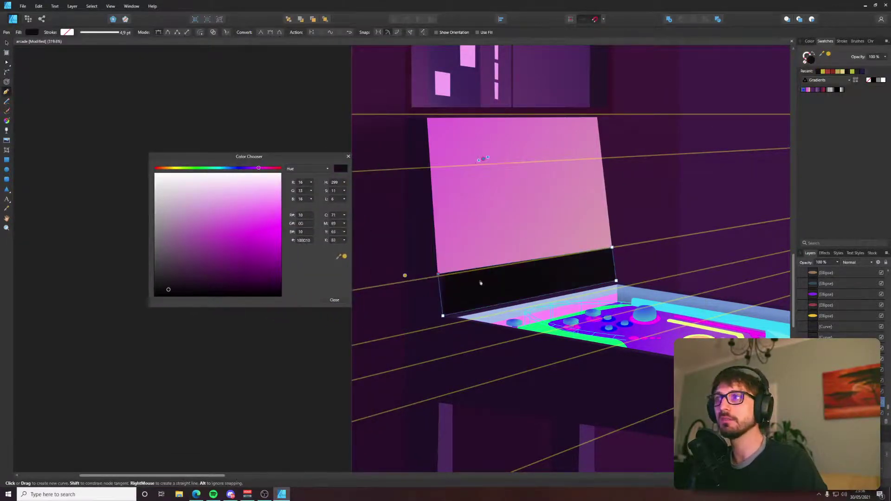
Shift the dark panel's fill to a near-neutral black, RGB 18, 17, 18, and bring the panel in front of the guide lines.
{"action": "key", "text": "v"}
{"action": "mouse_move", "coordinate": [167, 289]}
{"action": "left_mouse_down"}
{"action": "mouse_move", "coordinate": [170, 275]}
{"action": "mouse_move", "coordinate": [163, 285]}
{"action": "left_mouse_up"}
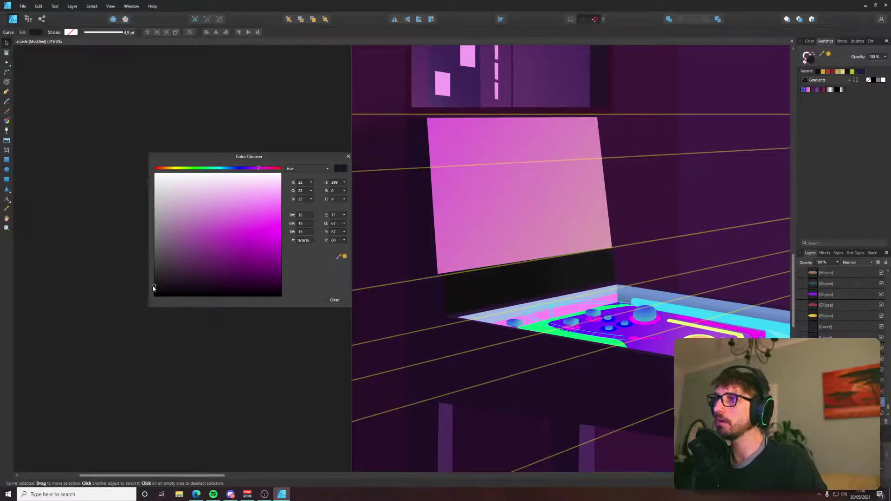
{"action": "left_click_drag", "start_coordinate": [154, 289], "coordinate": [158, 290]}
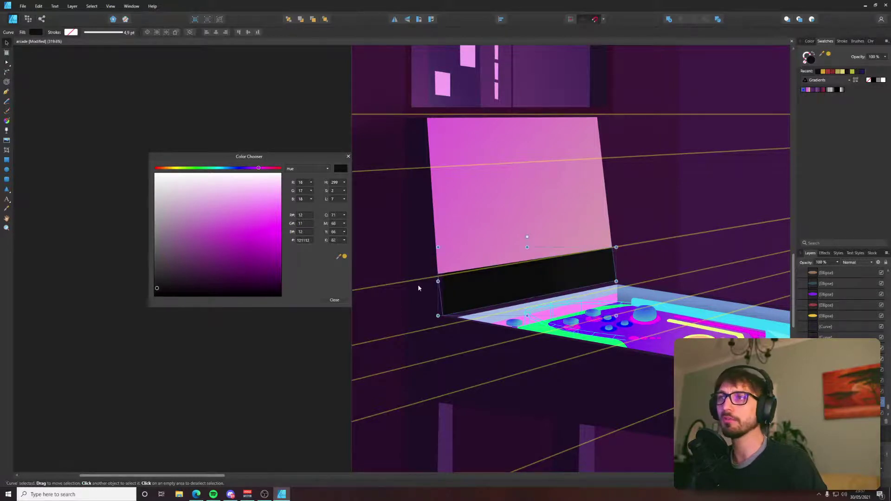
{"action": "scroll", "coordinate": [428, 287], "scroll_direction": "up", "scroll_amount": 5}
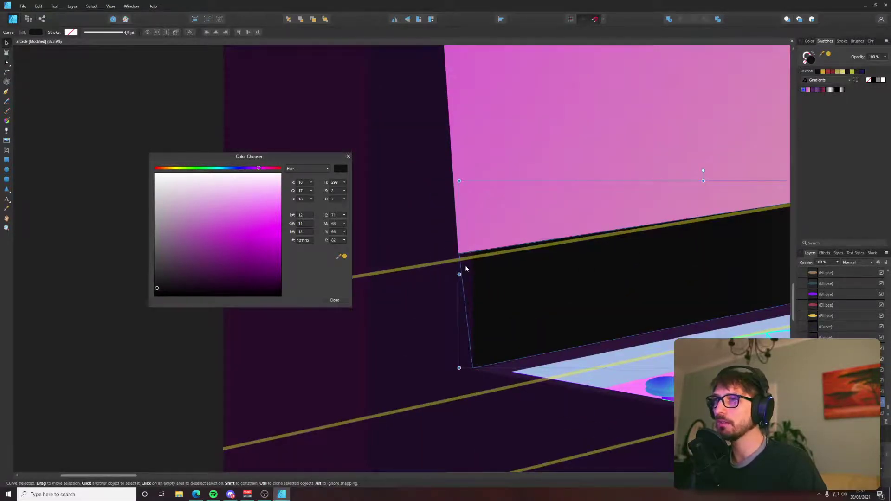
{"action": "key", "text": "ctrl+shift+]"}
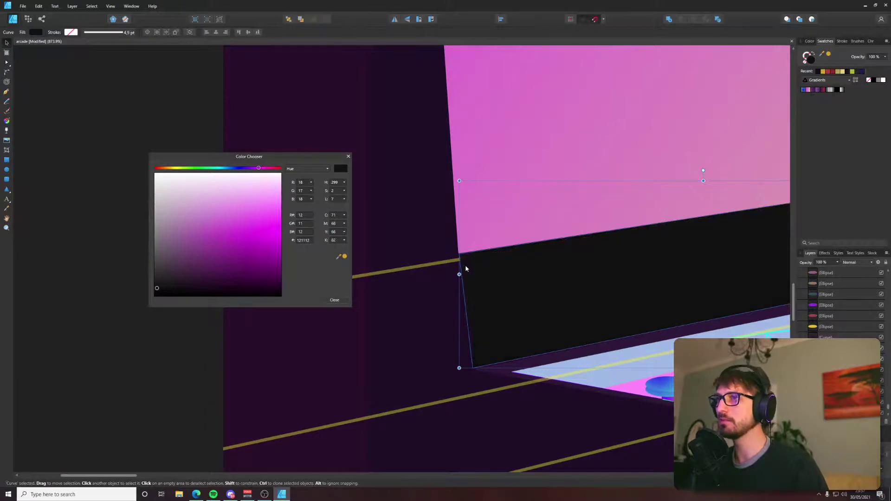
Inspect the panel's upper-left corner against the backglass and nudge its lower-left corner node slightly down.
{"action": "scroll", "coordinate": [462, 264], "scroll_direction": "up", "scroll_amount": 5}
{"action": "key", "text": "a"}
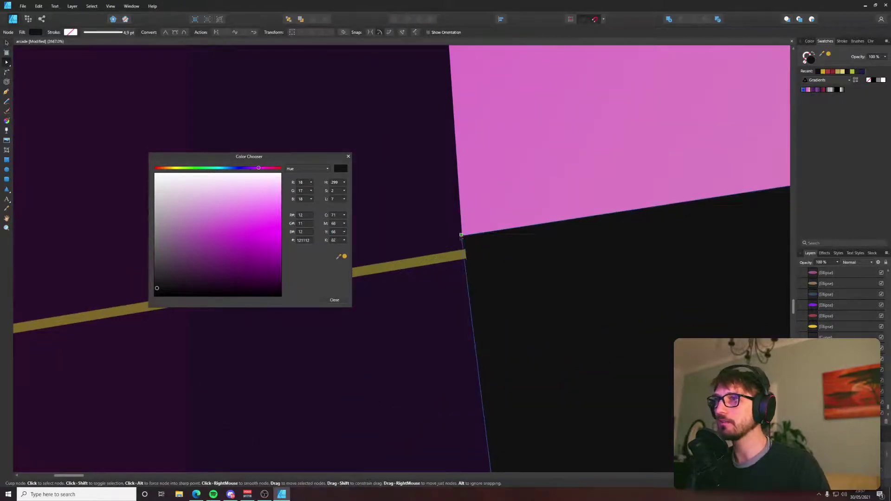
{"action": "scroll", "coordinate": [521, 338], "scroll_direction": "down", "scroll_amount": 5}
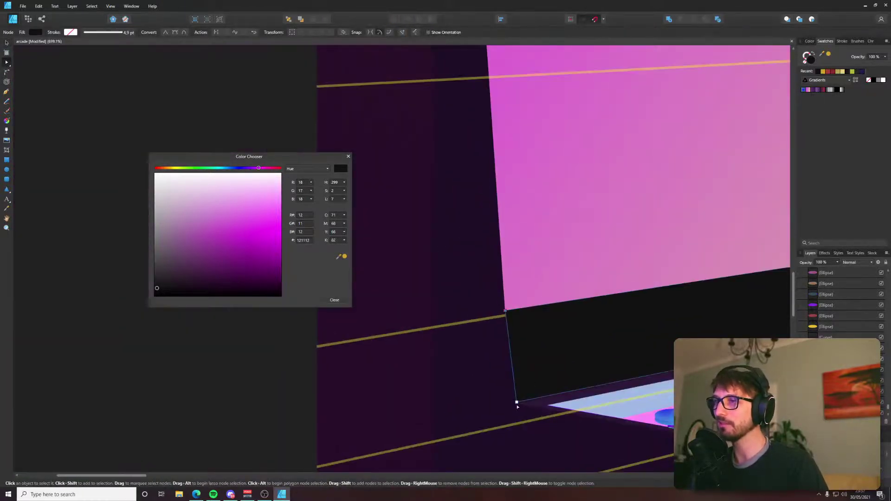
{"action": "left_click_drag", "start_coordinate": [517, 402], "coordinate": [517, 403]}
{"action": "left_click", "coordinate": [327, 301]}
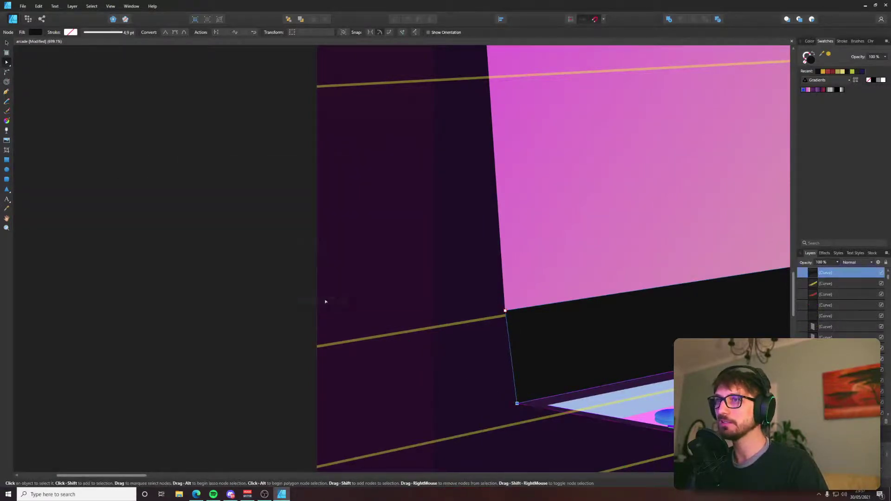
Set the panel's fill to neutral near-black, RGB 15, 15, 15, and save the document.
{"action": "double_click", "coordinate": [812, 59]}
{"action": "left_click_drag", "start_coordinate": [350, 296], "coordinate": [342, 301]}
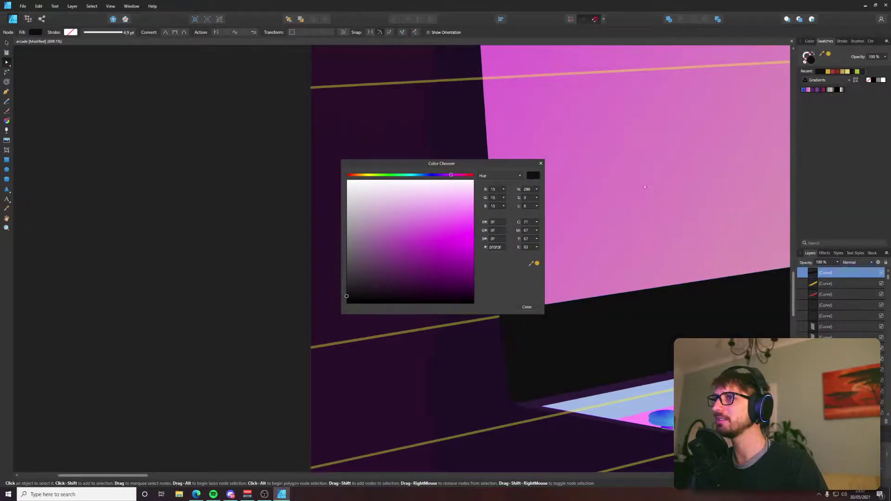
{"action": "scroll", "coordinate": [499, 325], "scroll_direction": "right", "scroll_amount": 5}
{"action": "left_click", "coordinate": [527, 306]}
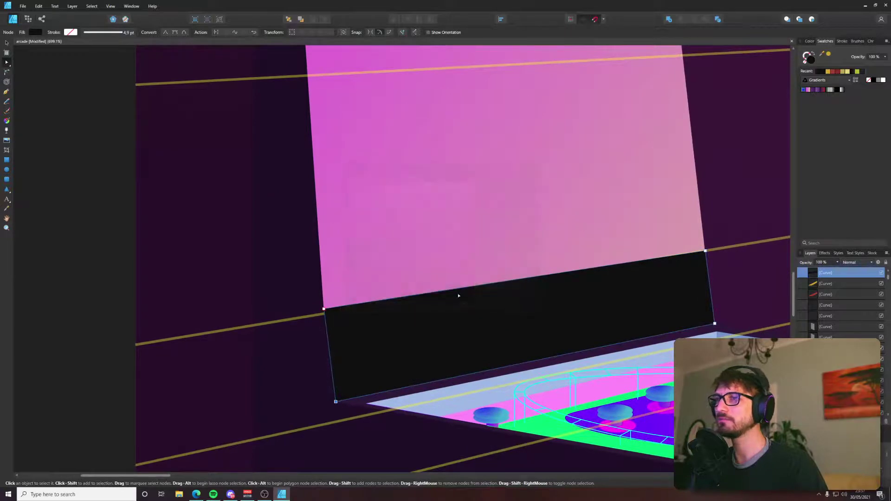
{"action": "left_click", "coordinate": [71, 247]}
{"action": "key", "text": "ctrl+s"}
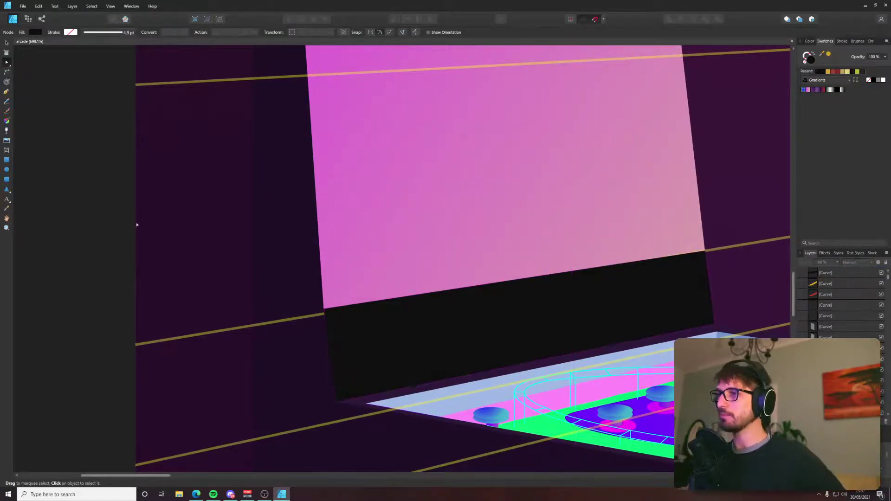
Check the pinball reference, duplicate the dark panel and scale the copy down inside the original.
{"action": "key", "text": "alt+Tab"}
{"action": "key", "text": "alt+Tab"}
{"action": "scroll", "coordinate": [52, 164], "scroll_direction": "down", "scroll_amount": 2}
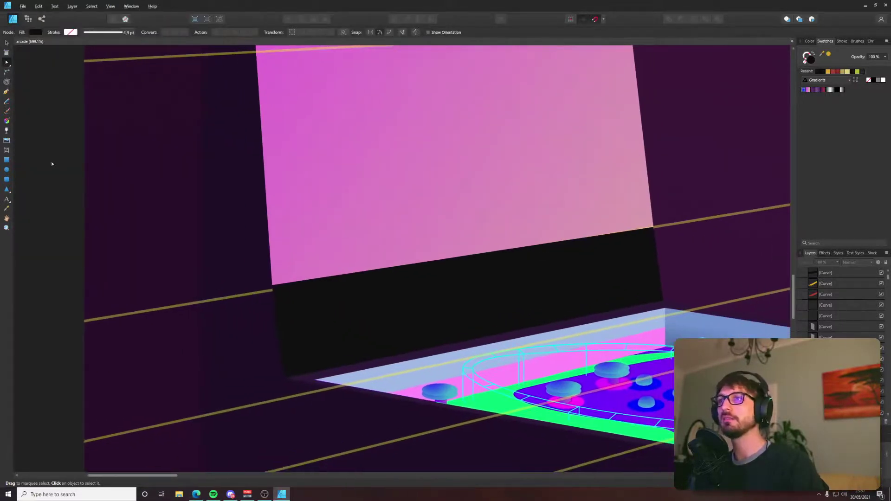
{"action": "left_click", "coordinate": [7, 161]}
{"action": "key", "text": "v"}
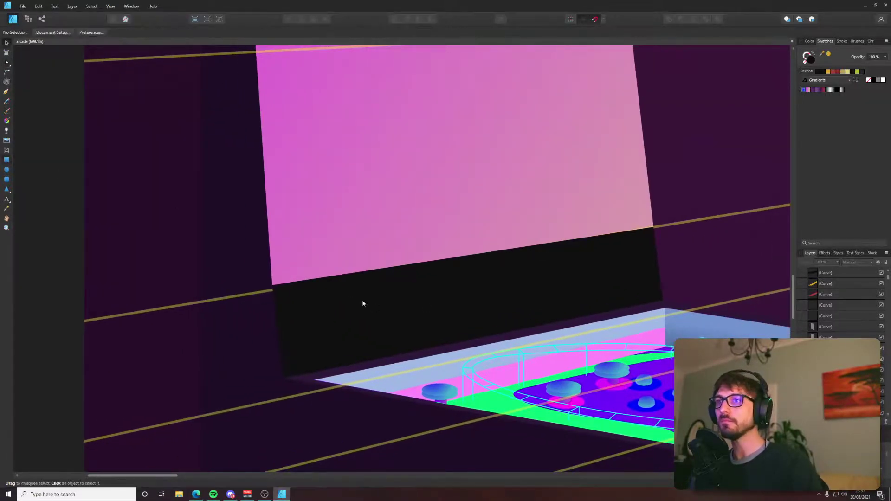
{"action": "left_click", "coordinate": [363, 303]}
{"action": "key", "text": "ctrl+j"}
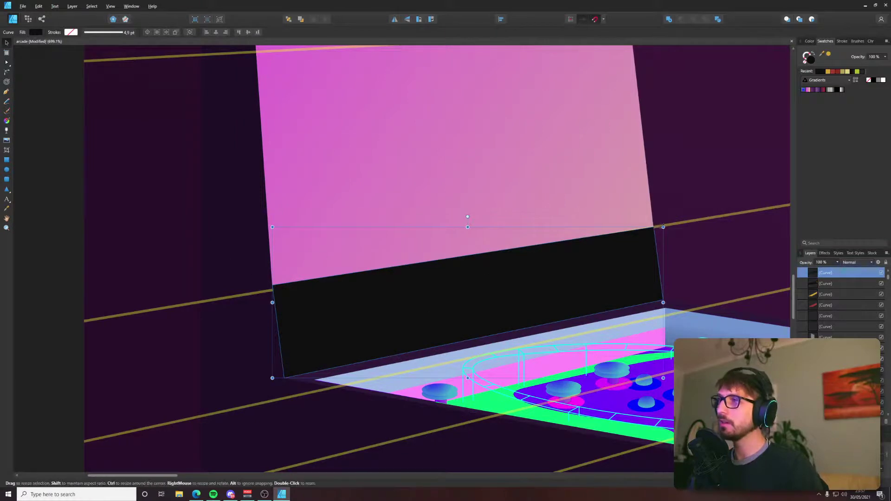
{"action": "left_click_drag", "start_coordinate": [655, 226], "coordinate": [612, 252]}
Move the smaller panel's left and right pairs of corner nodes inward to narrow it into a score display.
{"action": "key", "text": "a"}
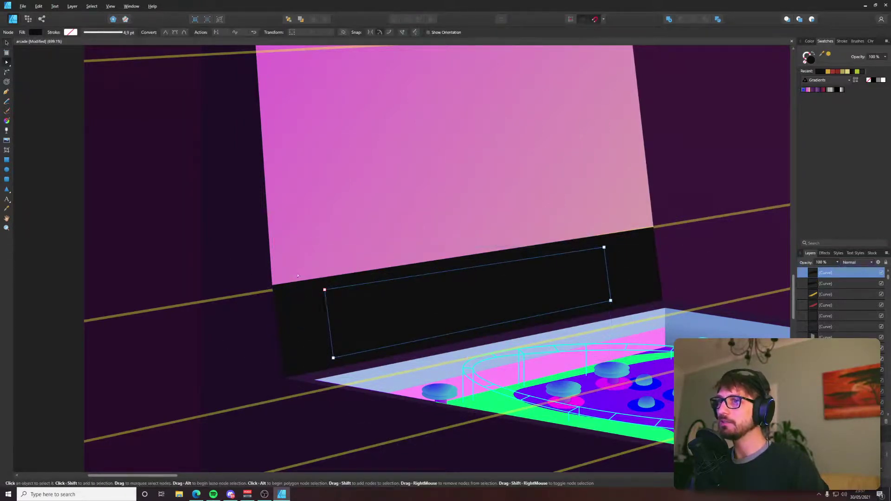
{"action": "left_click_drag", "start_coordinate": [333, 358], "coordinate": [356, 344]}
{"action": "key", "text": "z"}
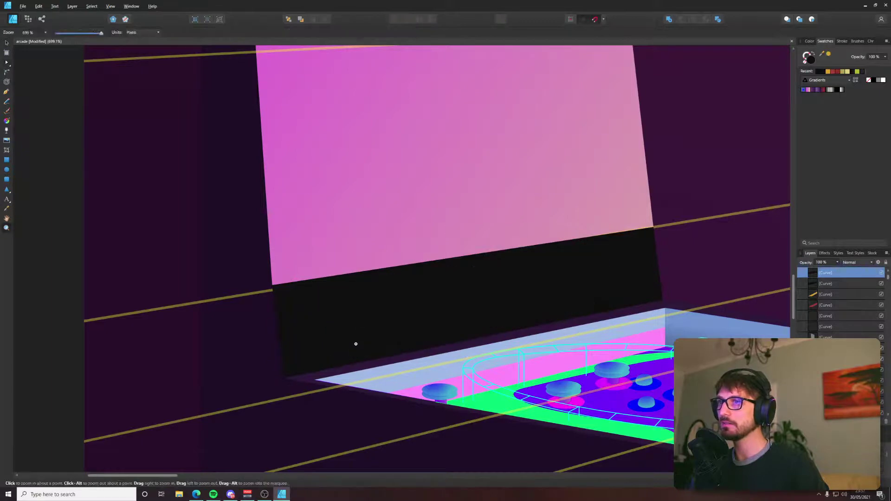
{"action": "key", "text": "a"}
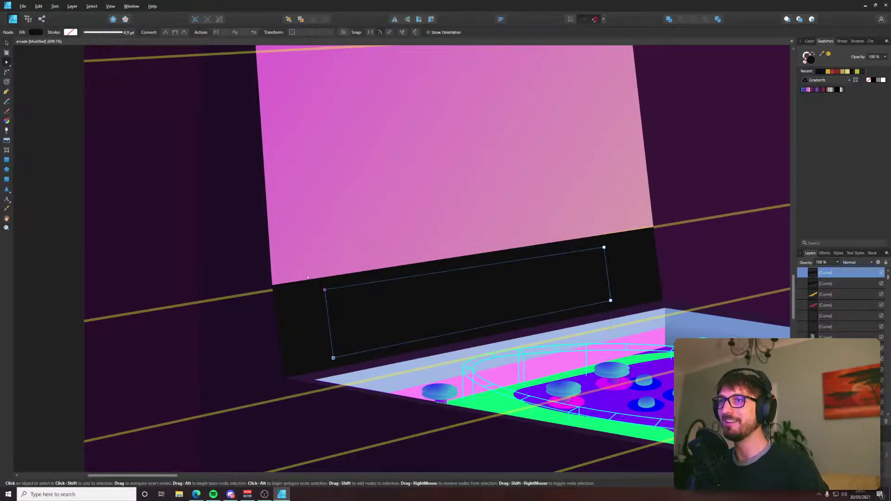
{"action": "left_click_drag", "start_coordinate": [302, 272], "coordinate": [399, 346]}
{"action": "left_click_drag", "start_coordinate": [590, 229], "coordinate": [651, 342]}
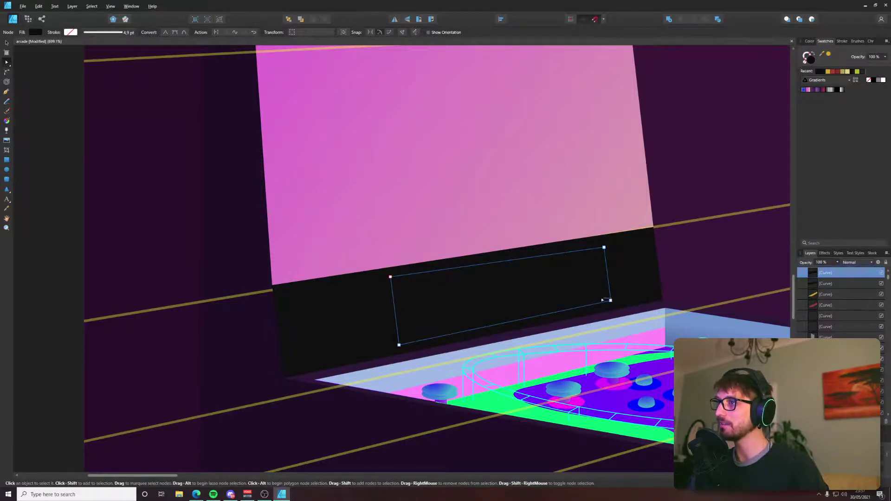
{"action": "left_click_drag", "start_coordinate": [609, 293], "coordinate": [572, 306]}
{"action": "key", "text": "ctrl+z"}
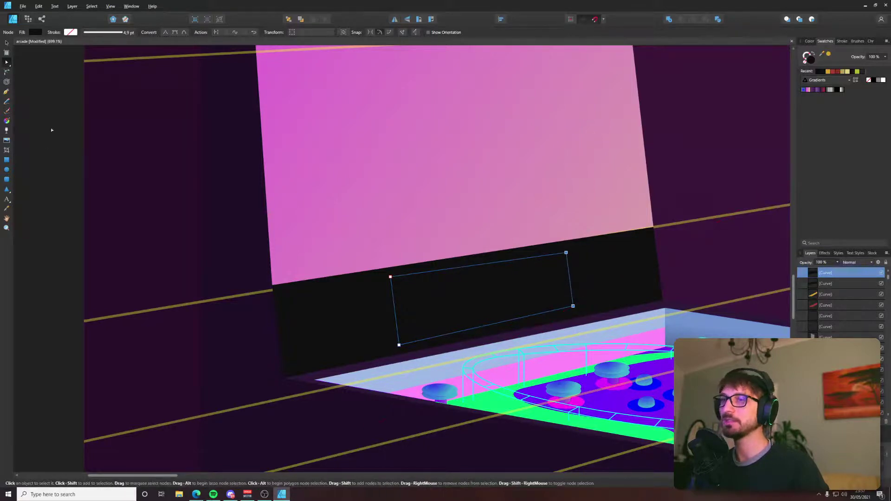
Check the reference, fill the score display with dark grey at 15 lightness, and lower its lower-right corner node slightly.
{"action": "key", "text": "alt+Tab"}
{"action": "key", "text": "alt+Tab"}
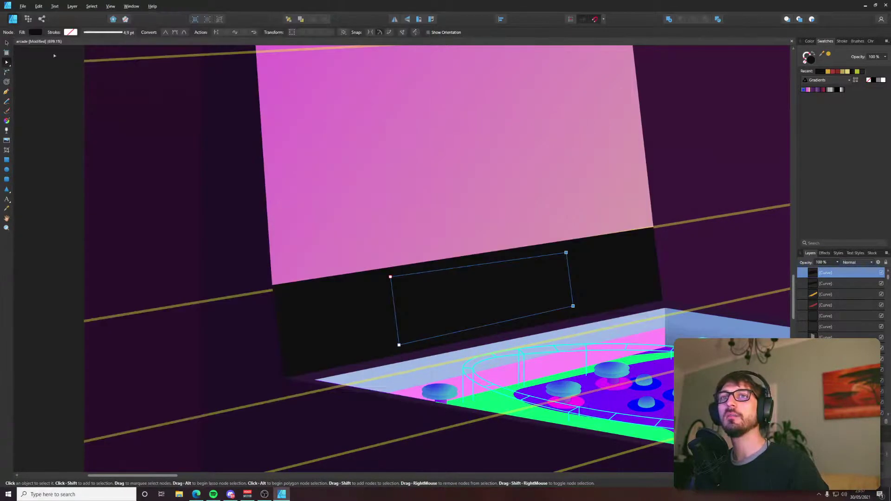
{"action": "left_click", "coordinate": [35, 32]}
{"action": "left_click", "coordinate": [28, 84]}
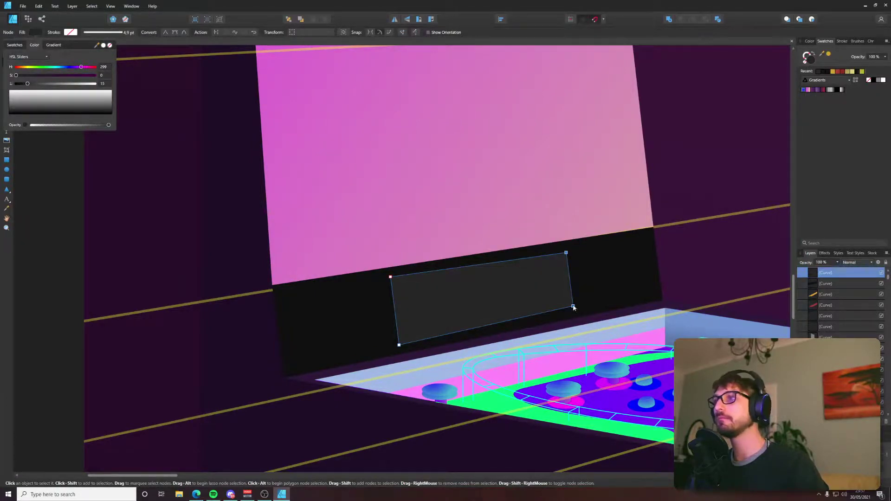
{"action": "left_click_drag", "start_coordinate": [574, 307], "coordinate": [574, 310]}
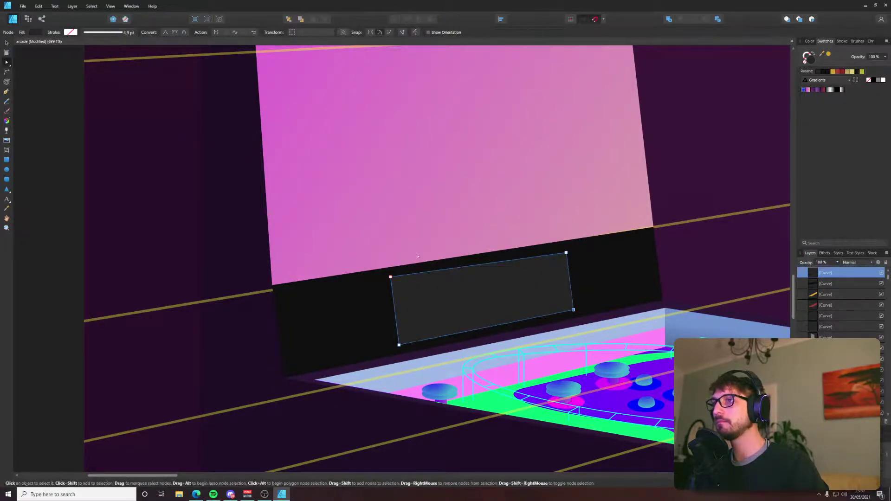
Add the artistic text "130,540" over the grey score display.
{"action": "key", "text": "t"}
{"action": "left_click", "coordinate": [403, 308]}
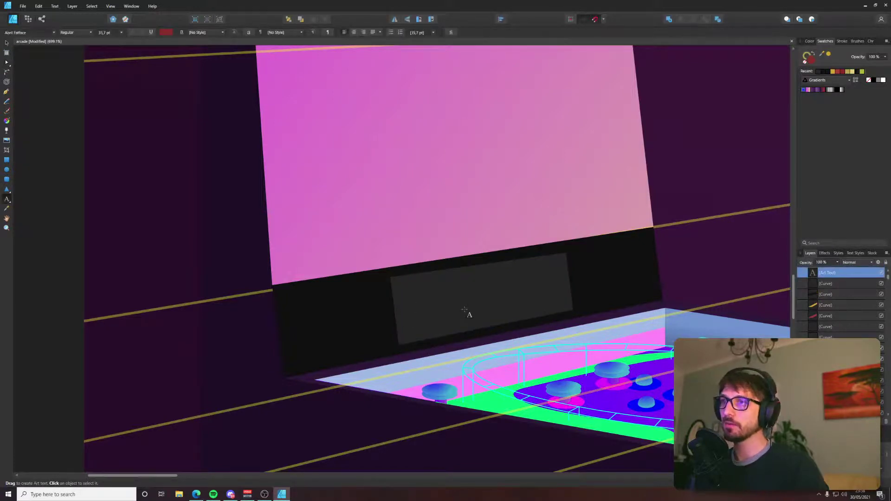
{"action": "type", "text": "130"}
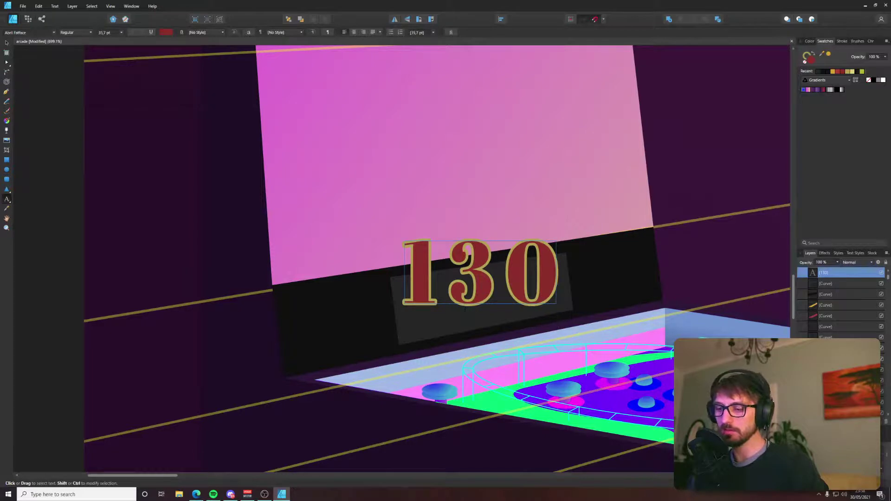
{"action": "type", "text": ",540"}
{"action": "key", "text": "Escape"}
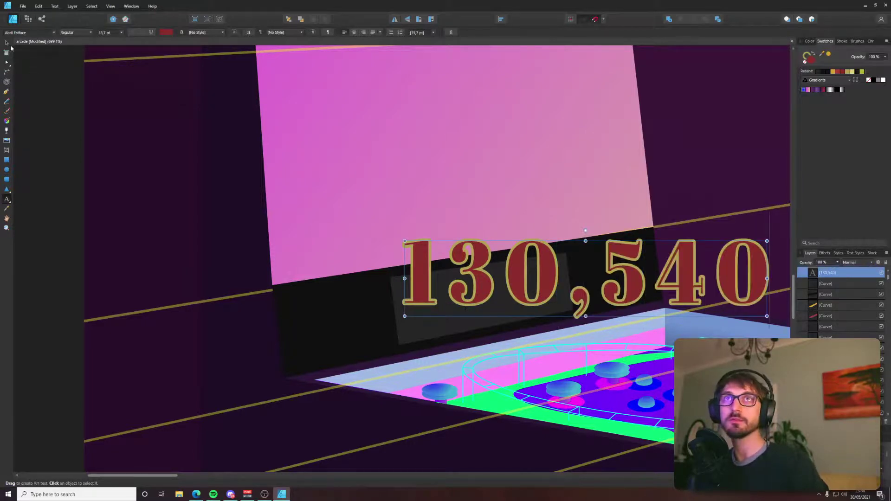
Change the score text's font to Early GameBoy and scale it down to about 11 pt.
{"action": "left_click", "coordinate": [36, 33]}
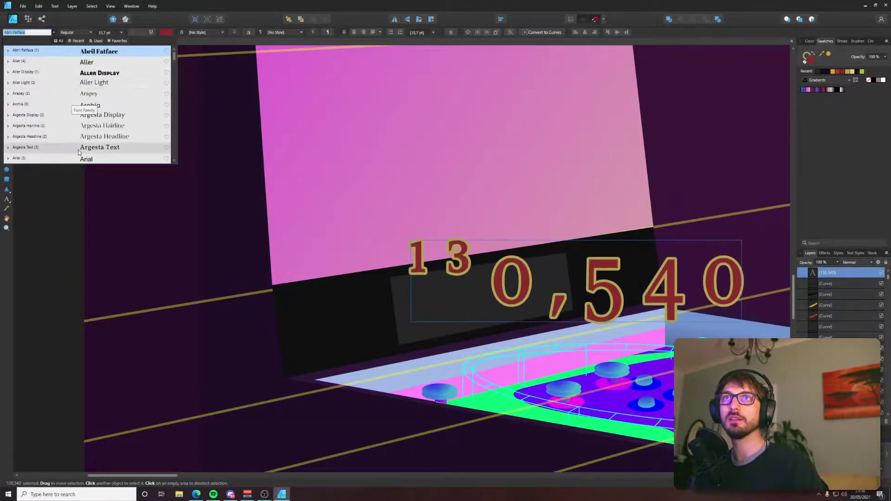
{"action": "scroll", "coordinate": [89, 130], "scroll_direction": "down", "scroll_amount": 5}
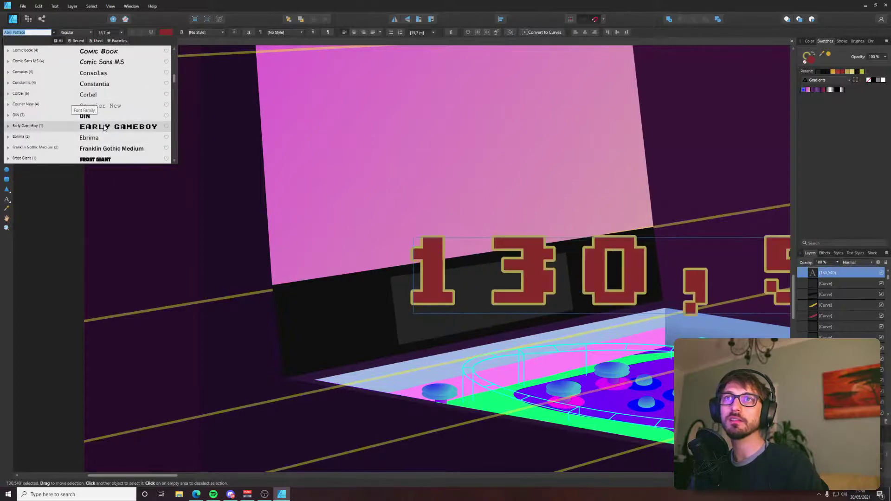
{"action": "left_click", "coordinate": [90, 126]}
{"action": "scroll", "coordinate": [282, 248], "scroll_direction": "down", "scroll_amount": 5}
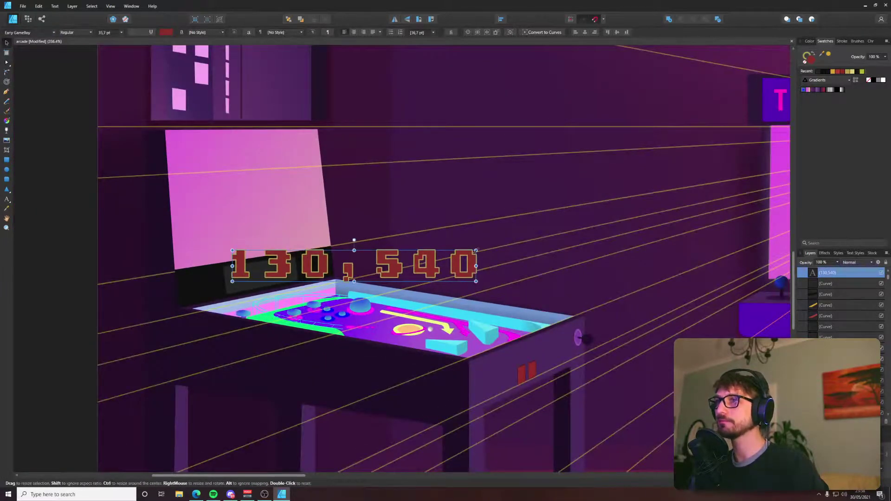
{"action": "left_click_drag", "start_coordinate": [478, 274], "coordinate": [320, 274]}
{"action": "scroll", "coordinate": [241, 273], "scroll_direction": "up", "scroll_amount": 5}
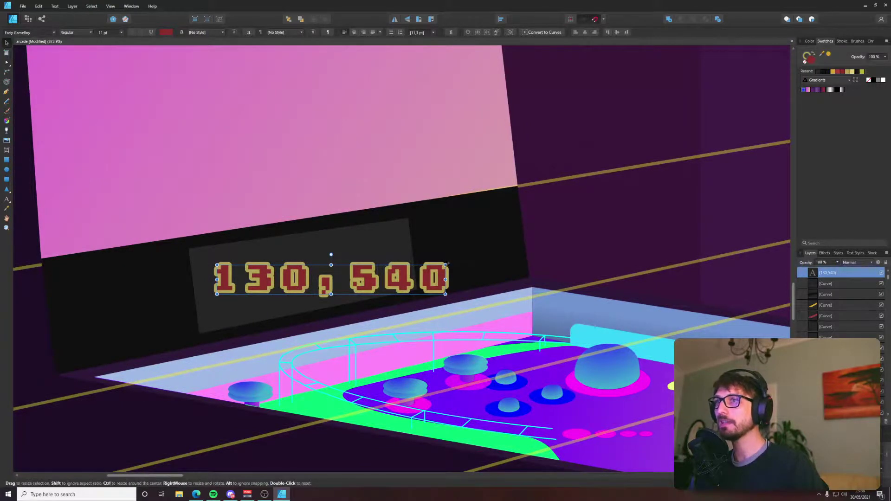
Rotate, shear and stretch the score text to about 21.4 pt so it fits the grey display in perspective.
{"action": "left_click_drag", "start_coordinate": [449, 264], "coordinate": [448, 258]}
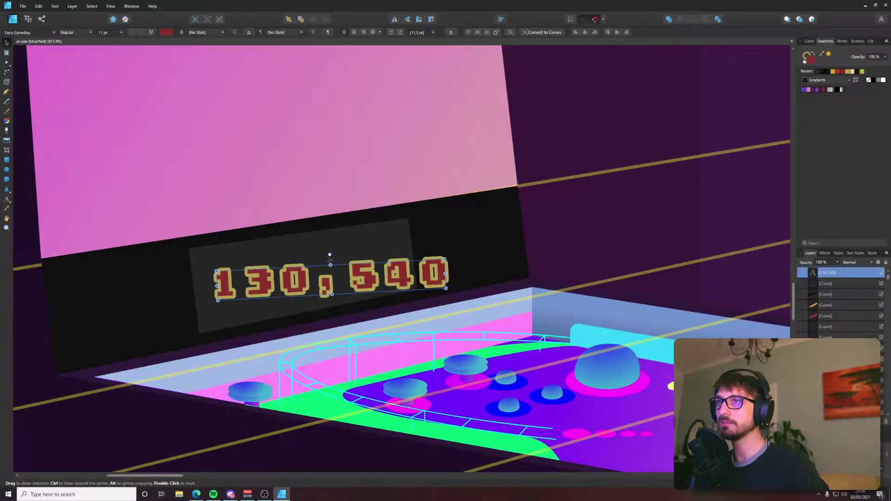
{"action": "left_click_drag", "start_coordinate": [331, 263], "coordinate": [305, 258]}
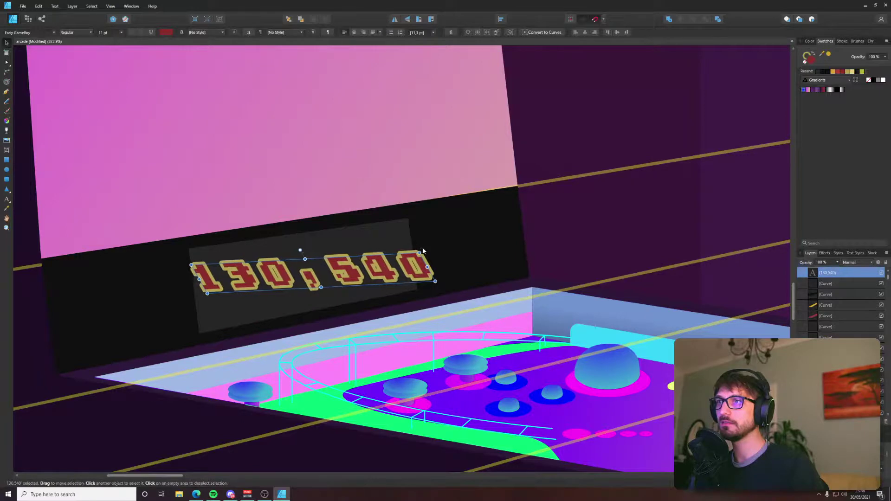
{"action": "left_click_drag", "start_coordinate": [423, 251], "coordinate": [419, 237]}
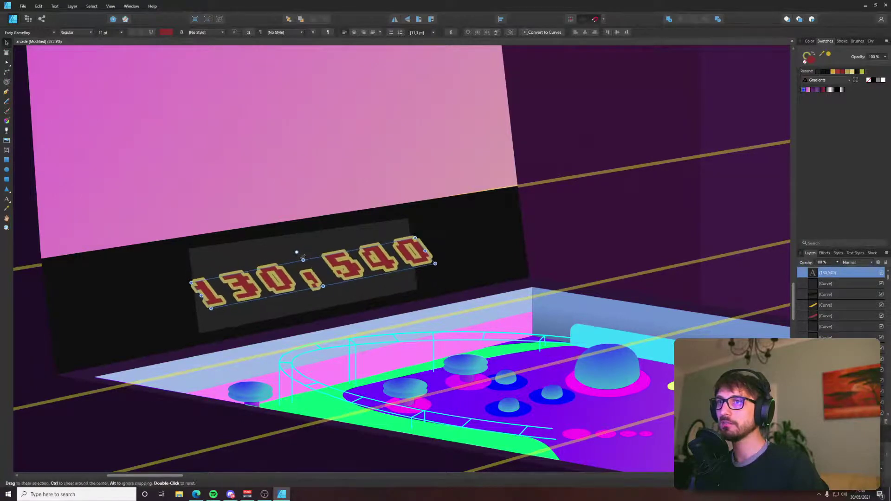
{"action": "left_click_drag", "start_coordinate": [303, 257], "coordinate": [319, 246]}
{"action": "left_click_drag", "start_coordinate": [331, 283], "coordinate": [324, 292]}
{"action": "left_click_drag", "start_coordinate": [436, 269], "coordinate": [400, 287]}
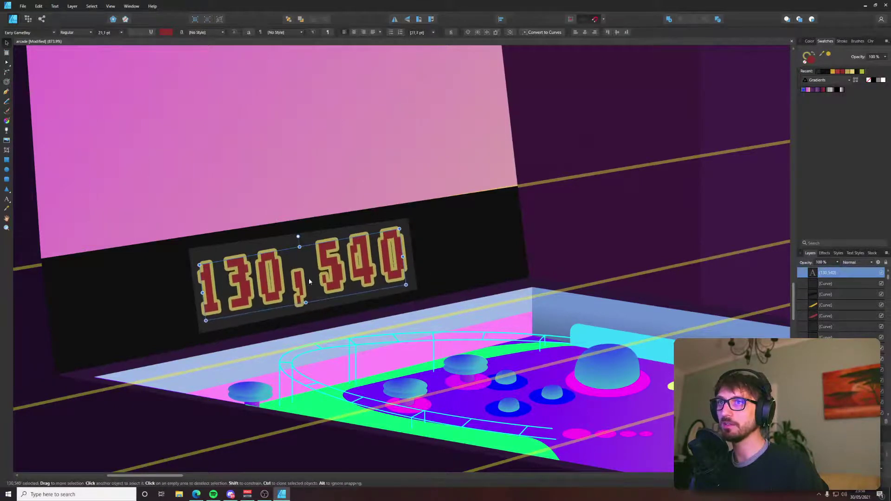
{"action": "mouse_move", "coordinate": [400, 229]}
{"action": "left_mouse_down"}
{"action": "mouse_move", "coordinate": [411, 227]}
{"action": "mouse_move", "coordinate": [402, 258]}
{"action": "mouse_move", "coordinate": [398, 228]}
{"action": "left_mouse_up"}
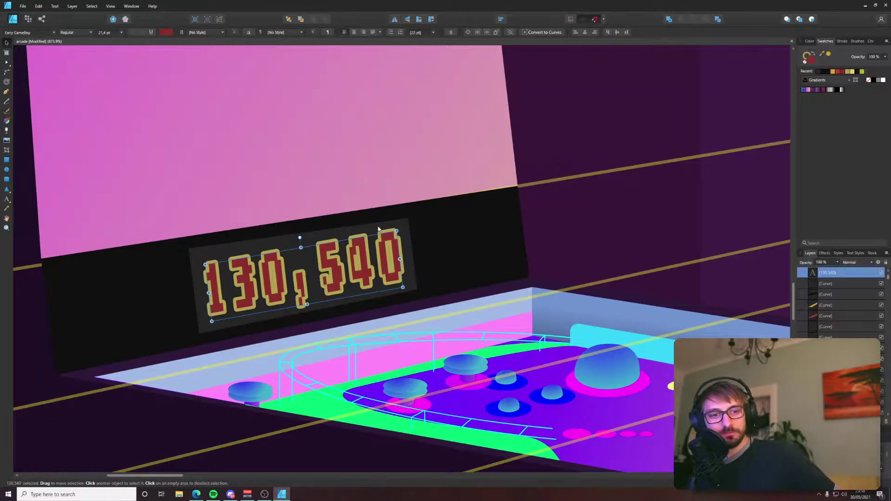
{"action": "left_click_drag", "start_coordinate": [335, 260], "coordinate": [334, 257]}
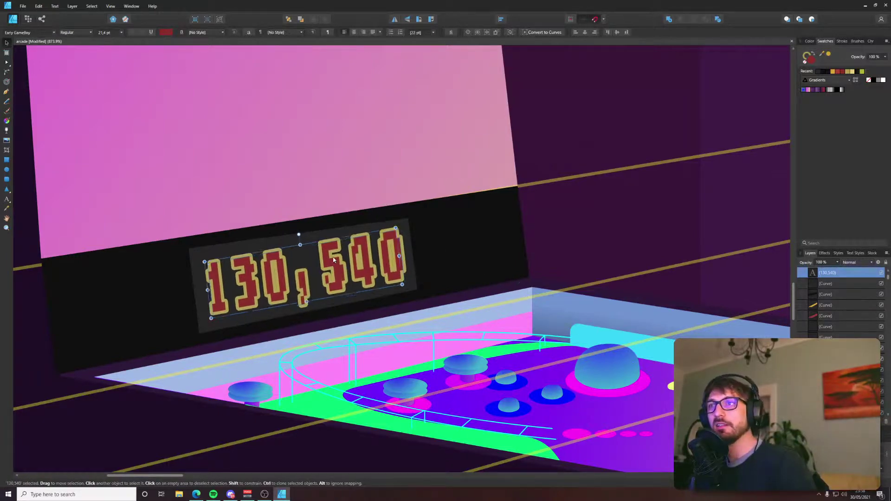
Remove the yellow outline from the "130,540" score text and fill the text with orange.
{"action": "left_click", "coordinate": [807, 65]}
{"action": "double_click", "coordinate": [808, 60]}
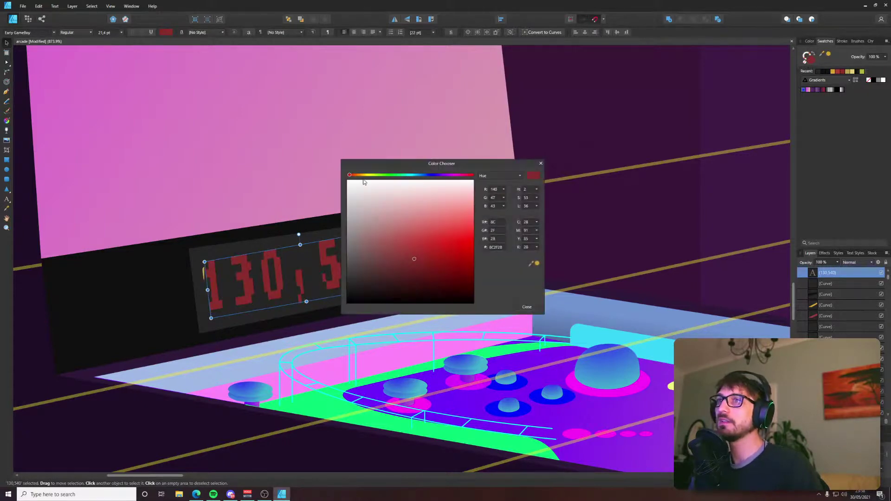
{"action": "left_click", "coordinate": [365, 175]}
{"action": "left_click", "coordinate": [362, 195]}
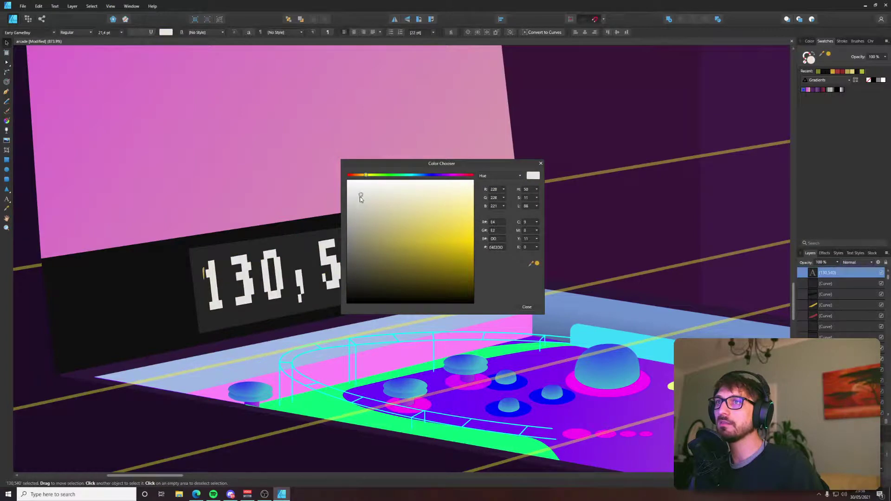
{"action": "left_click_drag", "start_coordinate": [361, 199], "coordinate": [378, 196]}
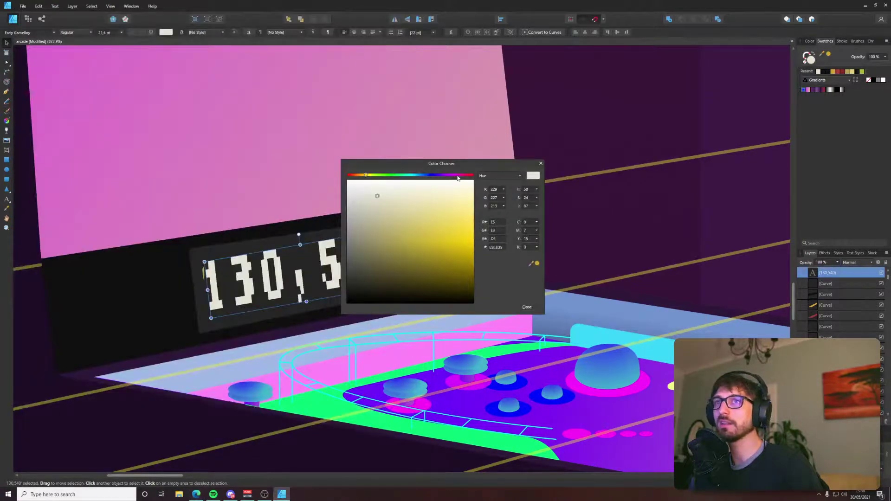
{"action": "left_click_drag", "start_coordinate": [365, 175], "coordinate": [359, 175]}
{"action": "left_click_drag", "start_coordinate": [438, 225], "coordinate": [446, 251]}
{"action": "left_click", "coordinate": [527, 307]}
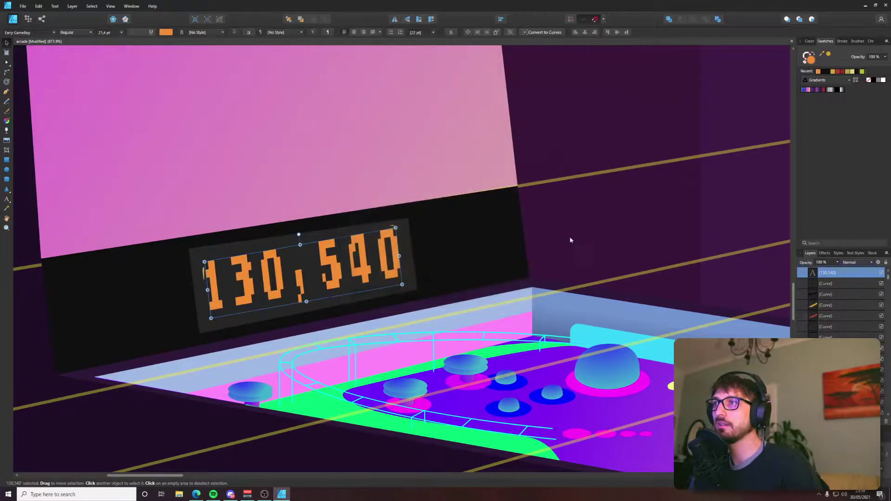
{"action": "left_click", "coordinate": [570, 241]}
Check the finished score display against the Super Mario Bros. pinball reference photo in the browser.
{"action": "scroll", "coordinate": [571, 245], "scroll_direction": "down", "scroll_amount": 5}
{"action": "scroll", "coordinate": [570, 246], "scroll_direction": "down", "scroll_amount": 3}
{"action": "left_click", "coordinate": [391, 241]}
{"action": "scroll", "coordinate": [457, 265], "scroll_direction": "up", "scroll_amount": 5}
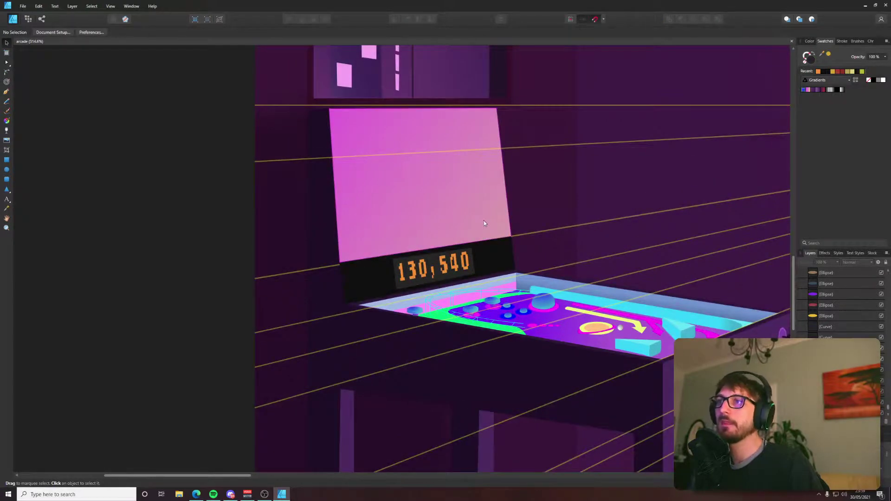
{"action": "left_click_drag", "start_coordinate": [493, 167], "coordinate": [463, 171]}
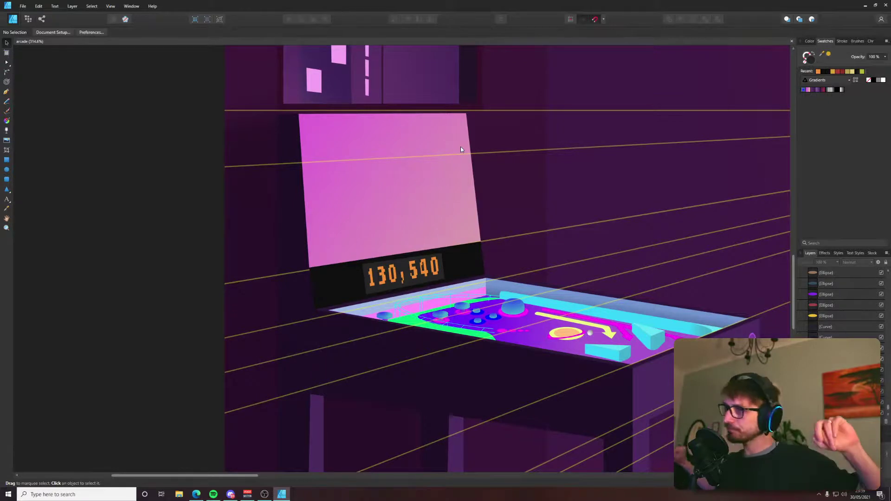
{"action": "key", "text": "alt+Tab"}
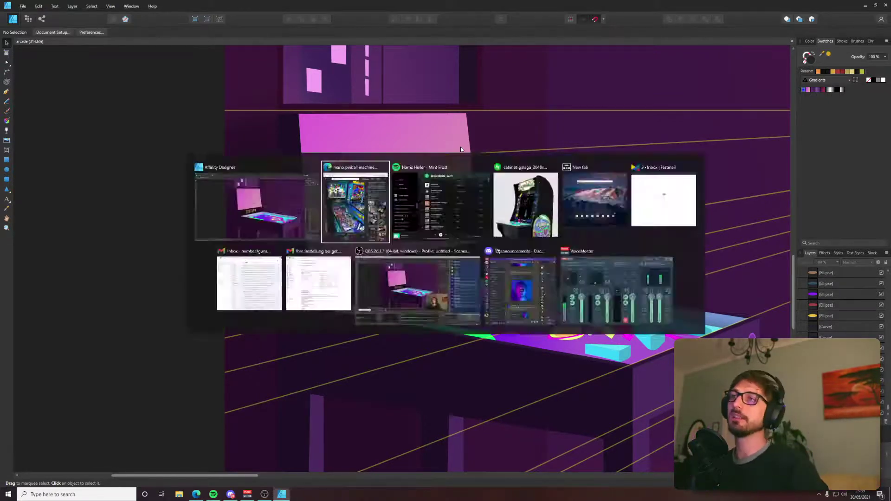
{"action": "left_click", "coordinate": [372, 190]}
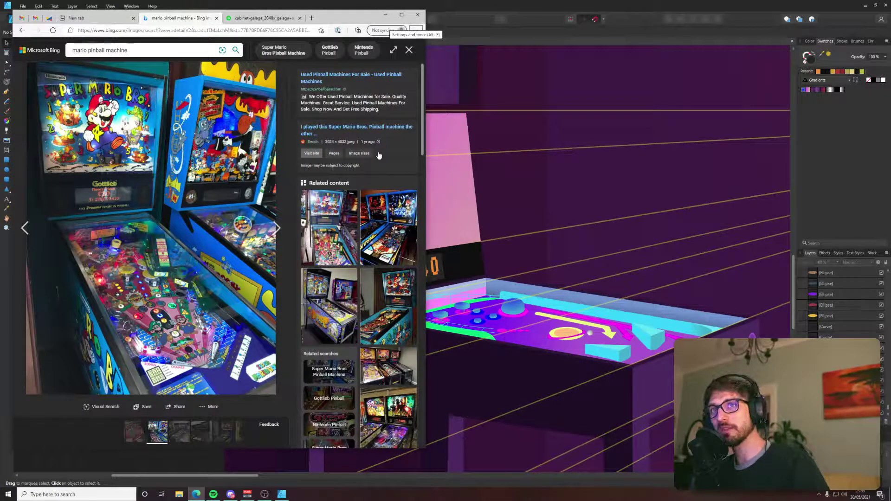
{"action": "key", "text": "alt+Tab"}
{"action": "left_click", "coordinate": [352, 175]}
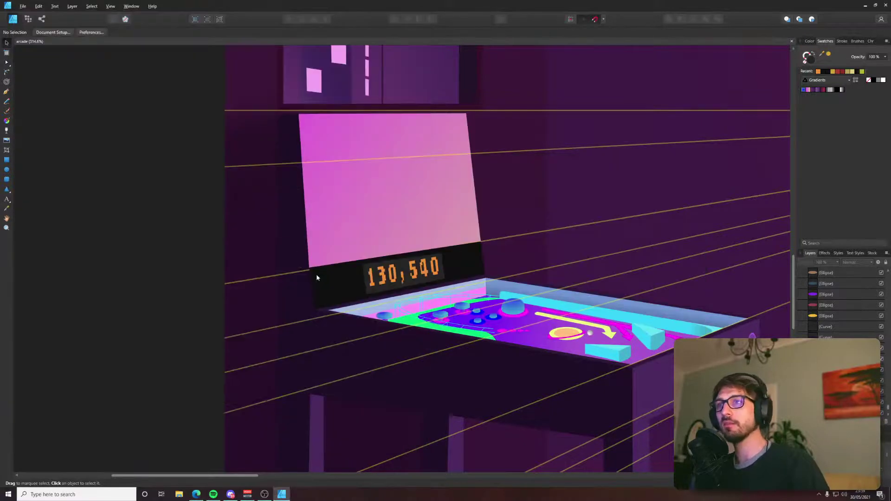
Bring the Guides group to the front of the artboard and hide it.
{"action": "scroll", "coordinate": [862, 309], "scroll_direction": "down", "scroll_amount": 3}
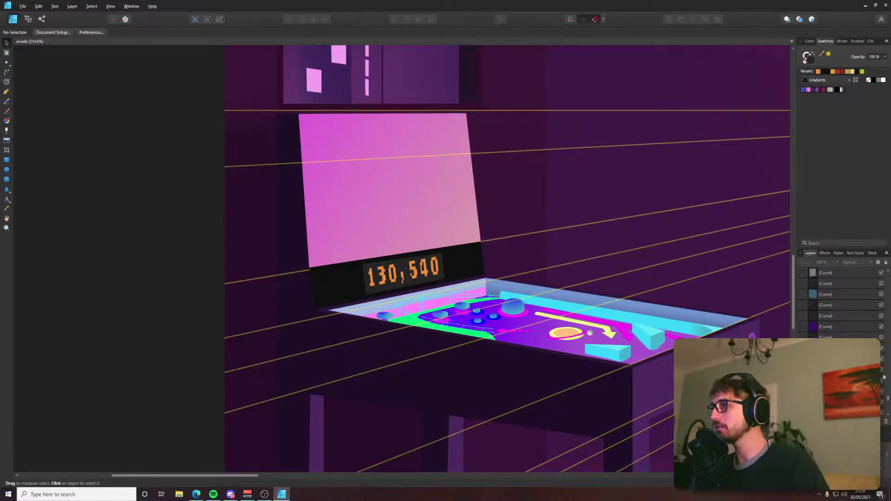
{"action": "left_click_drag", "start_coordinate": [888, 400], "coordinate": [890, 253]}
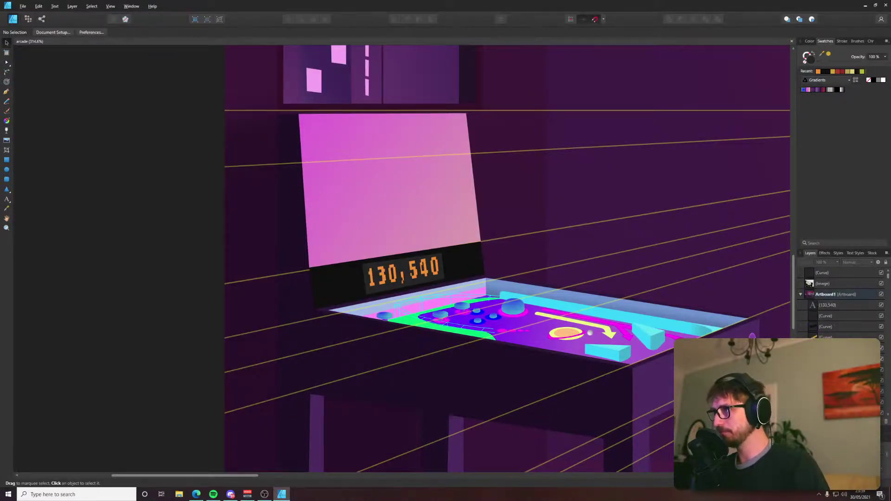
{"action": "scroll", "coordinate": [856, 307], "scroll_direction": "down", "scroll_amount": 3}
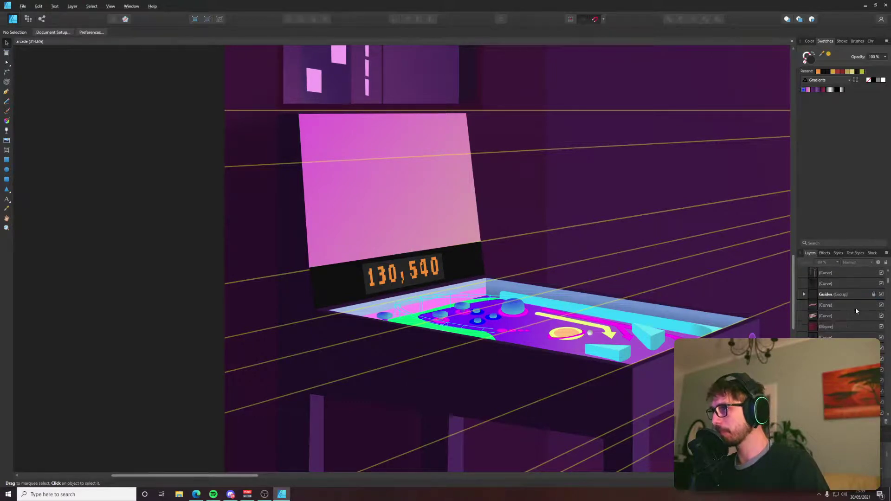
{"action": "left_click", "coordinate": [858, 295]}
{"action": "key", "text": "ctrl+shift+bracketright"}
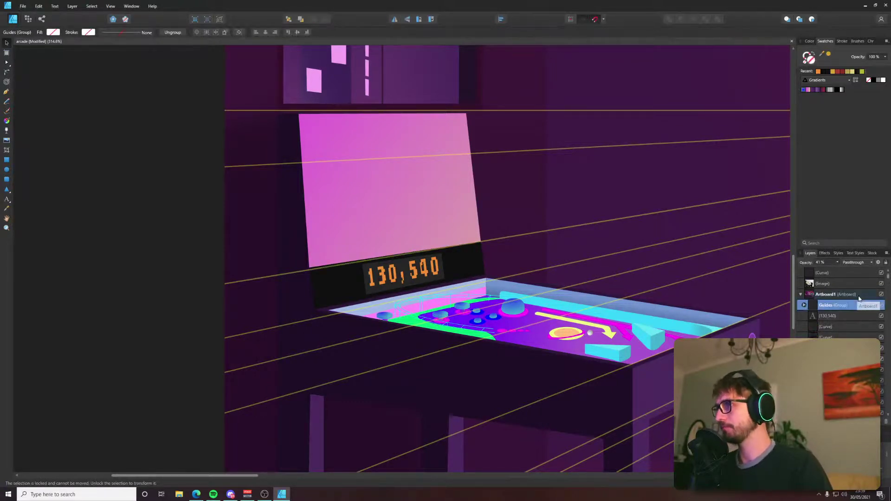
{"action": "left_click", "coordinate": [882, 306]}
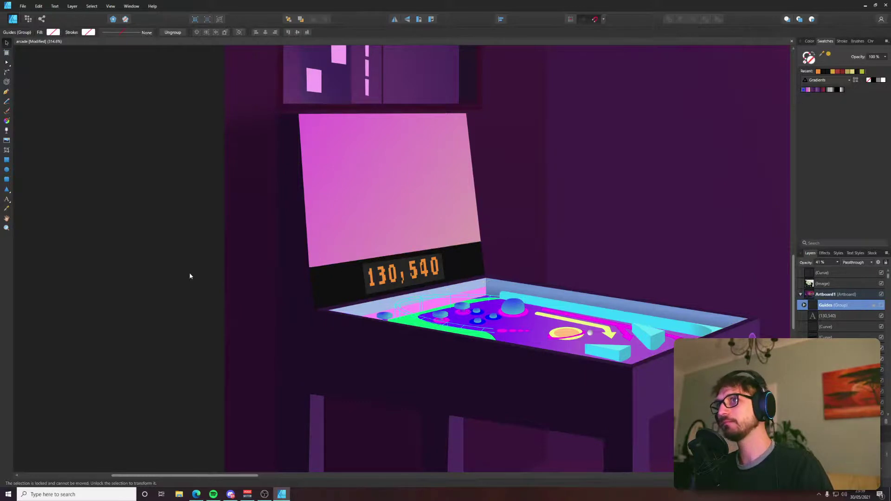
Recolour the dark panel below the backglass with the dark purple sampled from the pinball cabinet.
{"action": "left_click", "coordinate": [319, 282]}
{"action": "left_click", "coordinate": [35, 33]}
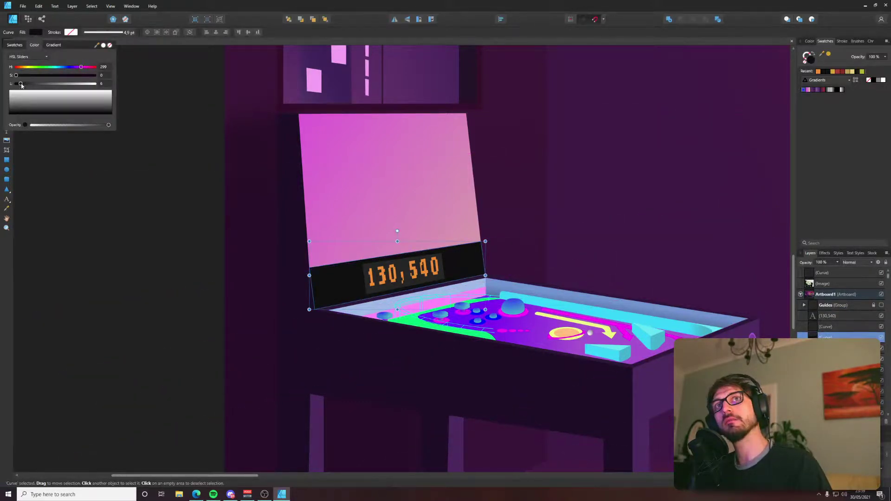
{"action": "mouse_move", "coordinate": [21, 84]}
{"action": "left_mouse_down"}
{"action": "mouse_move", "coordinate": [35, 76]}
{"action": "mouse_move", "coordinate": [27, 76]}
{"action": "left_mouse_up"}
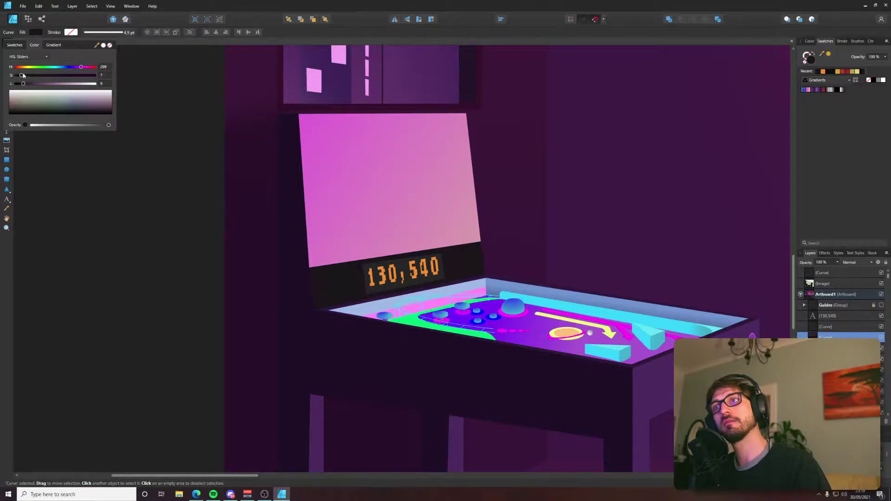
{"action": "mouse_move", "coordinate": [82, 67]}
{"action": "left_mouse_down"}
{"action": "mouse_move", "coordinate": [58, 67]}
{"action": "mouse_move", "coordinate": [95, 67]}
{"action": "left_mouse_up"}
{"action": "key", "text": "i"}
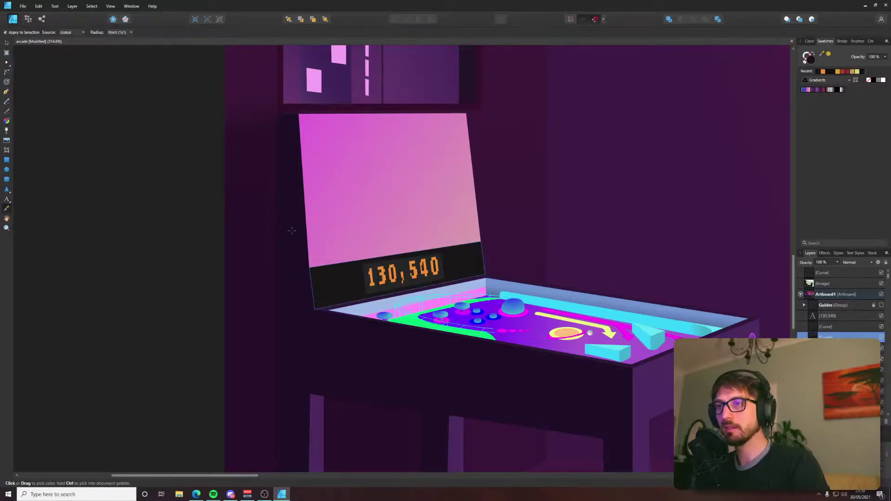
{"action": "key", "text": "v"}
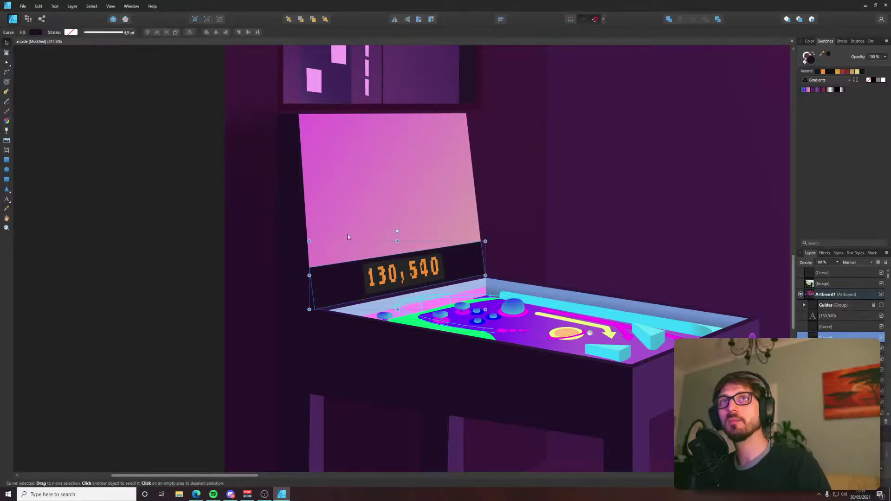
Reduce the panel fill's saturation to about 28 and its lightness to 9.
{"action": "double_click", "coordinate": [811, 59]}
{"action": "left_click_drag", "start_coordinate": [511, 171], "coordinate": [691, 185]}
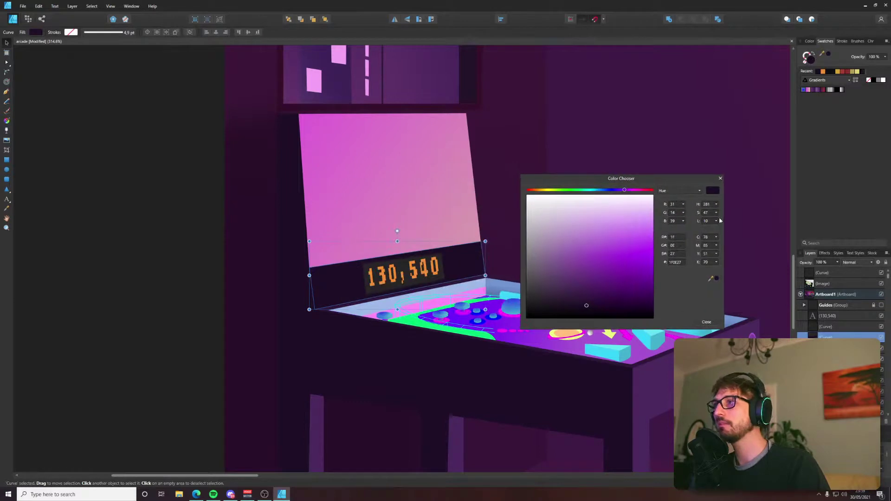
{"action": "left_click_drag", "start_coordinate": [717, 221], "coordinate": [717, 228]}
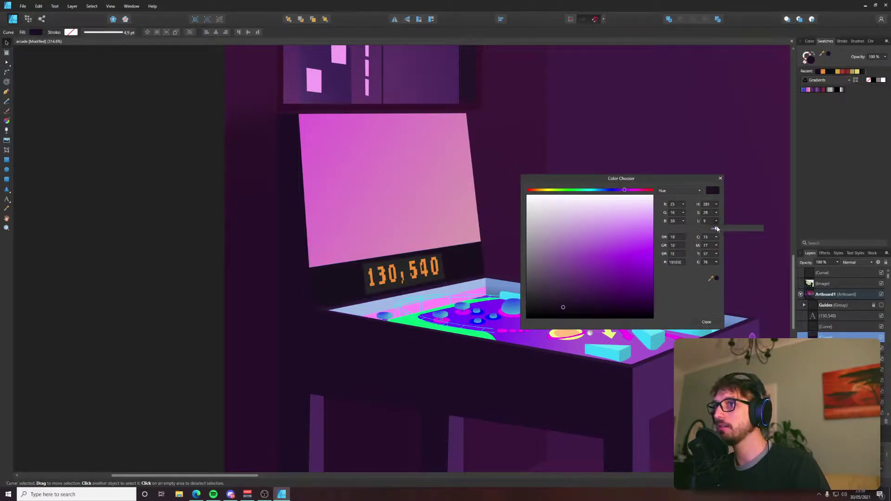
{"action": "left_click", "coordinate": [707, 321]}
{"action": "left_click", "coordinate": [92, 257]}
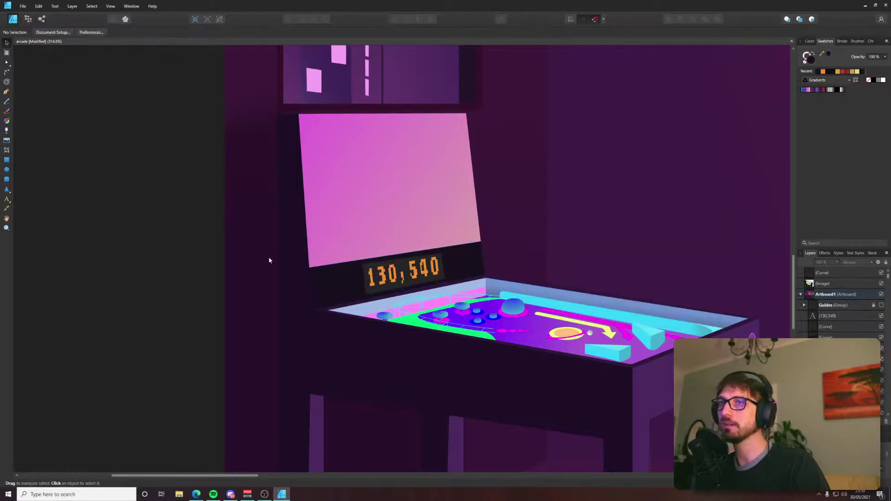
Give the grey score display a dark purple outline 0.8 pt wide.
{"action": "scroll", "coordinate": [360, 270], "scroll_direction": "up", "scroll_amount": 2}
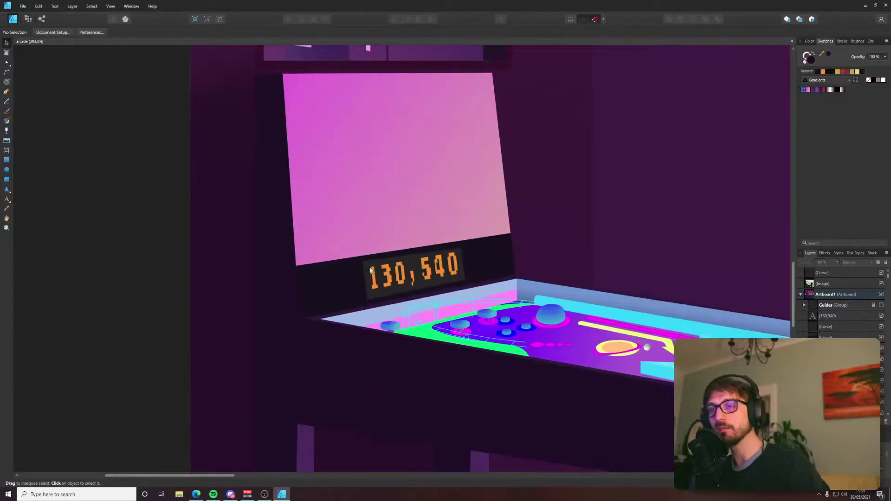
{"action": "left_click", "coordinate": [372, 272]}
{"action": "left_click", "coordinate": [828, 55]}
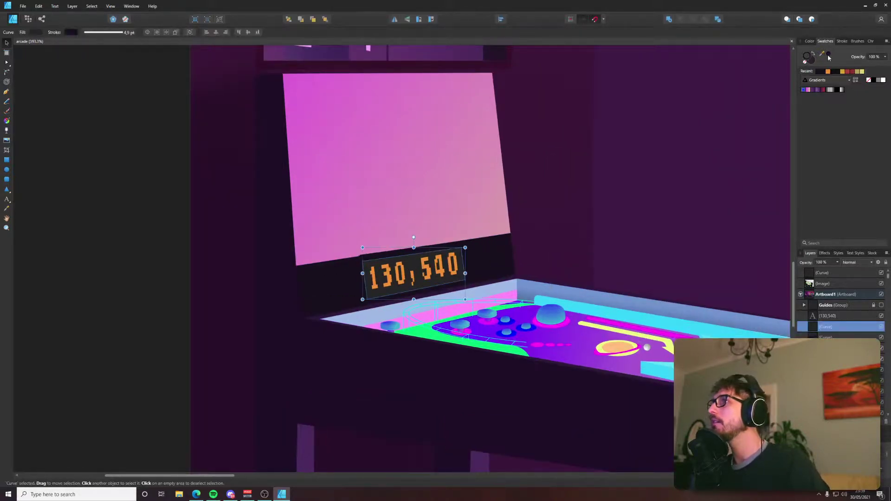
{"action": "left_click", "coordinate": [841, 41]}
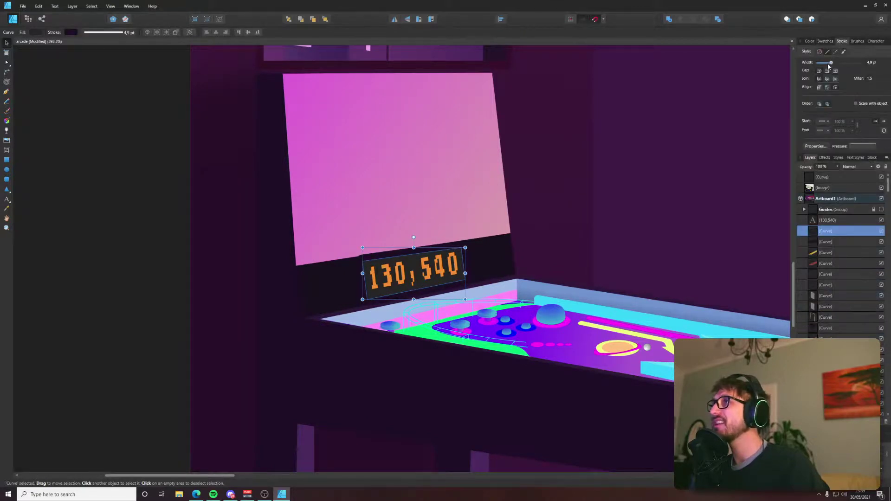
{"action": "left_click_drag", "start_coordinate": [830, 66], "coordinate": [826, 64]}
{"action": "left_click", "coordinate": [822, 42]}
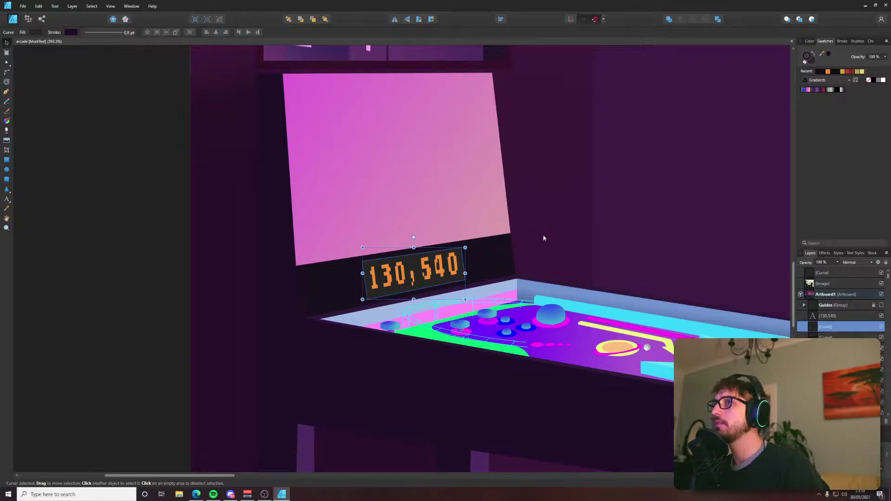
Sample the surrounding panel's colour for the score display outline and darken it to 5 lightness.
{"action": "key", "text": "i"}
{"action": "key", "text": "v"}
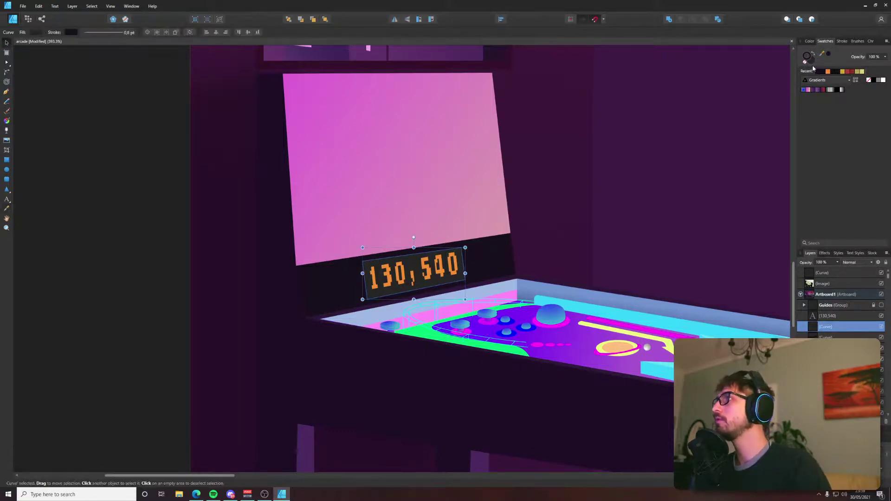
{"action": "double_click", "coordinate": [808, 58]}
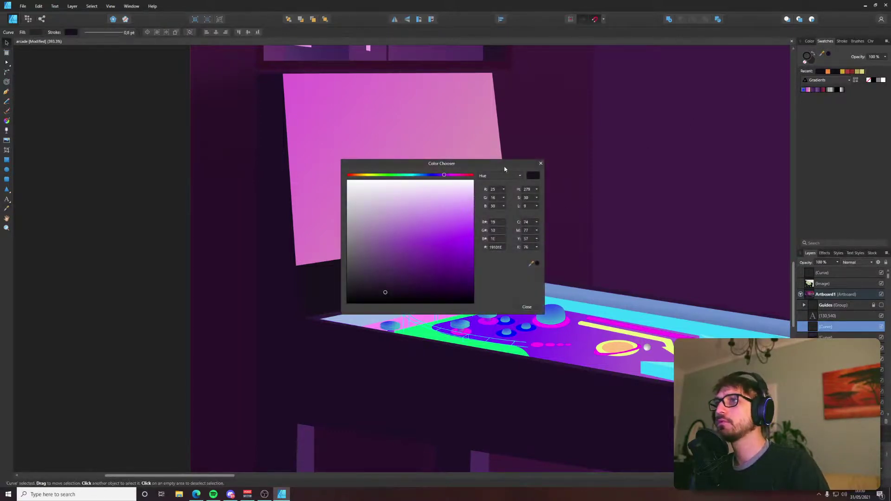
{"action": "left_click_drag", "start_coordinate": [507, 162], "coordinate": [709, 166]}
{"action": "left_click", "coordinate": [738, 204]}
{"action": "left_click_drag", "start_coordinate": [739, 212], "coordinate": [737, 213]}
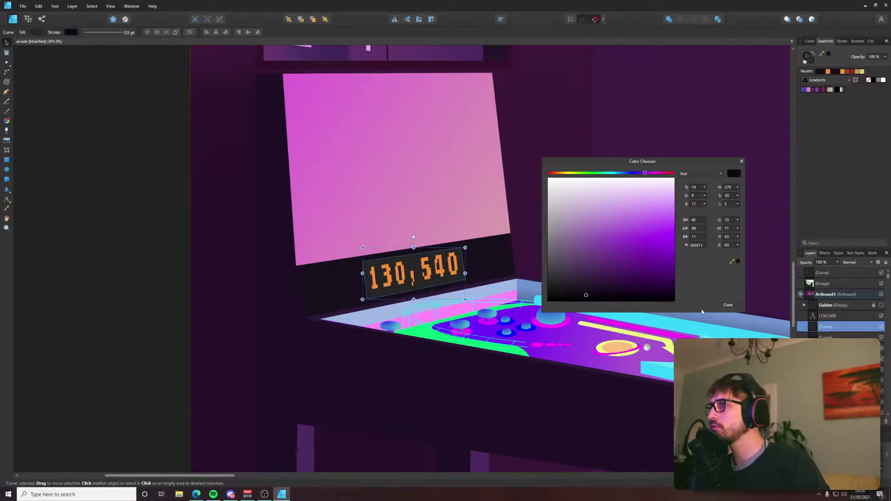
{"action": "left_click", "coordinate": [728, 305]}
{"action": "left_click", "coordinate": [79, 275]}
Examine the pinball table within the whole arcade scene and check it against the reference photo.
{"action": "scroll", "coordinate": [79, 275], "scroll_direction": "down", "scroll_amount": 5}
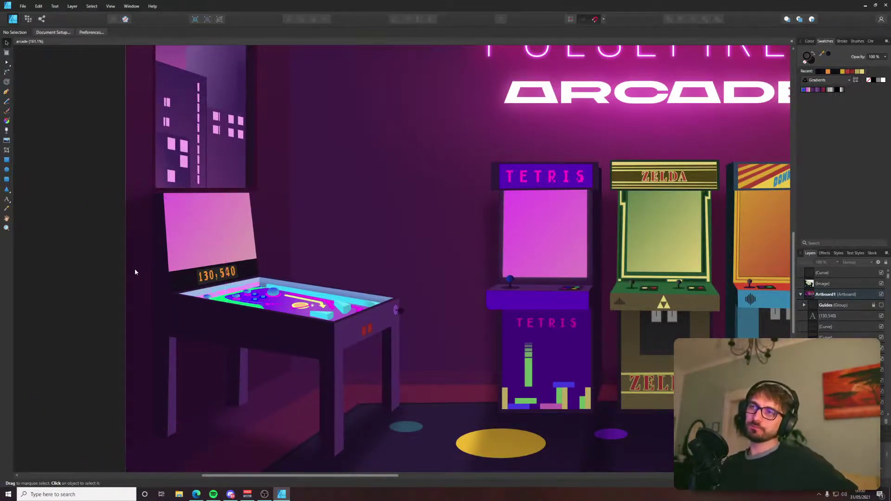
{"action": "scroll", "coordinate": [191, 254], "scroll_direction": "down", "scroll_amount": 4}
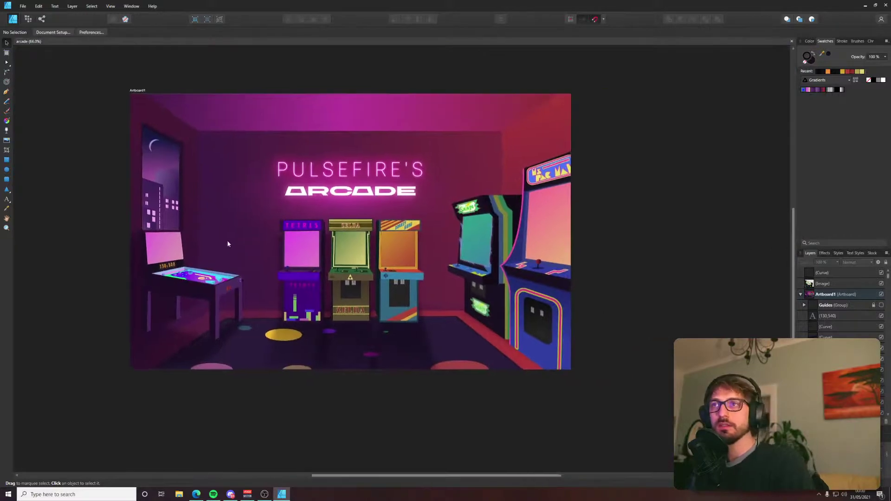
{"action": "left_click_drag", "start_coordinate": [227, 244], "coordinate": [208, 251]}
{"action": "scroll", "coordinate": [140, 291], "scroll_direction": "up", "scroll_amount": 4}
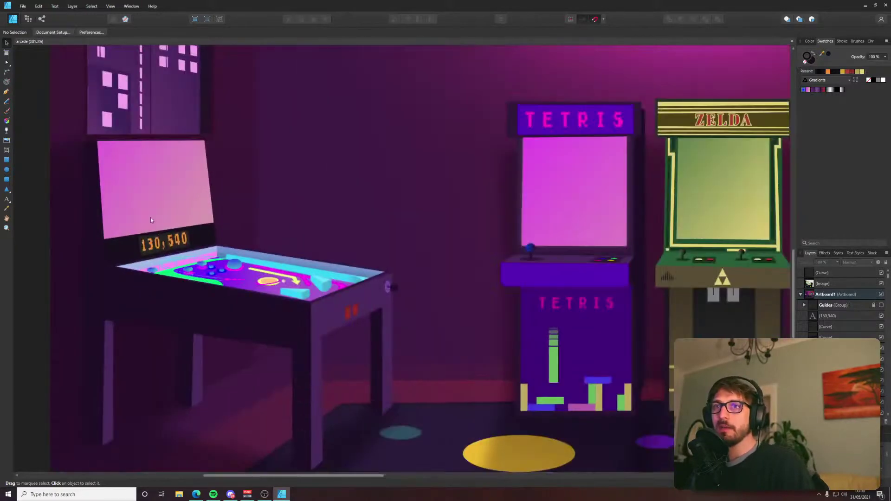
{"action": "key", "text": "alt+Tab"}
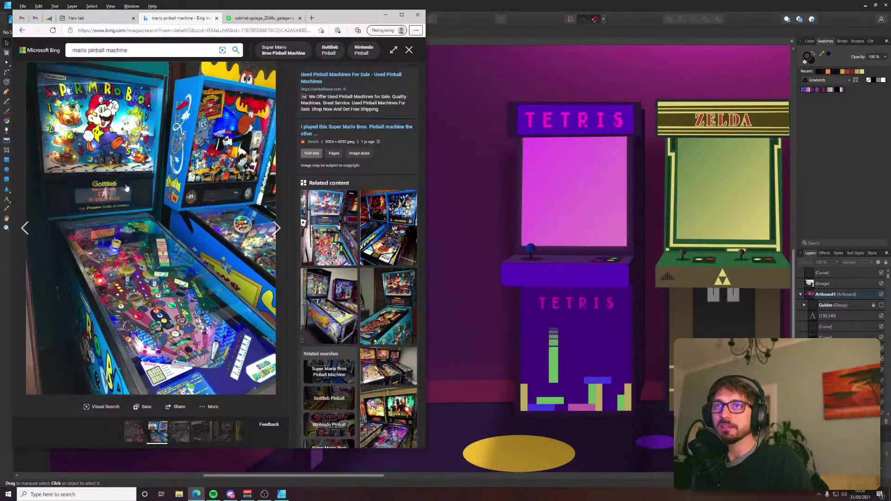
{"action": "key", "text": "alt+Tab"}
Sample the playfield's cyan and apply it to the starting stop of the pinball backglass gradient.
{"action": "left_click", "coordinate": [152, 172]}
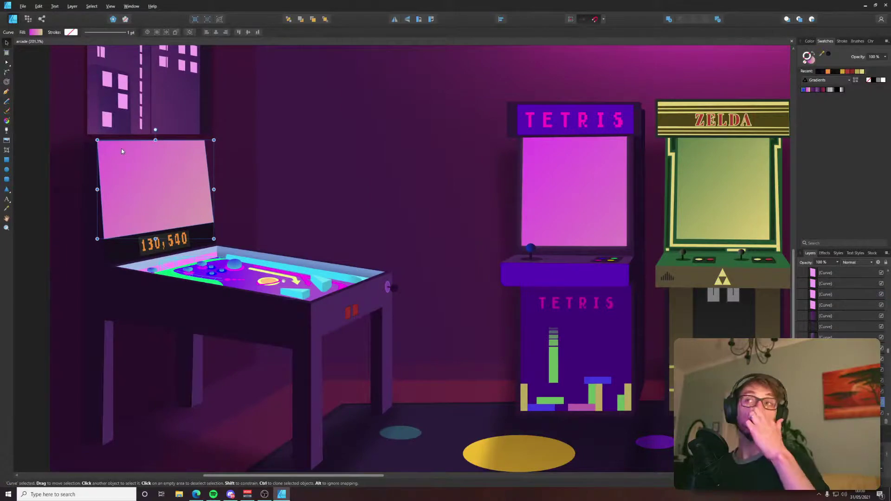
{"action": "scroll", "coordinate": [227, 139], "scroll_direction": "down", "scroll_amount": 3}
{"action": "scroll", "coordinate": [235, 146], "scroll_direction": "down", "scroll_amount": 2}
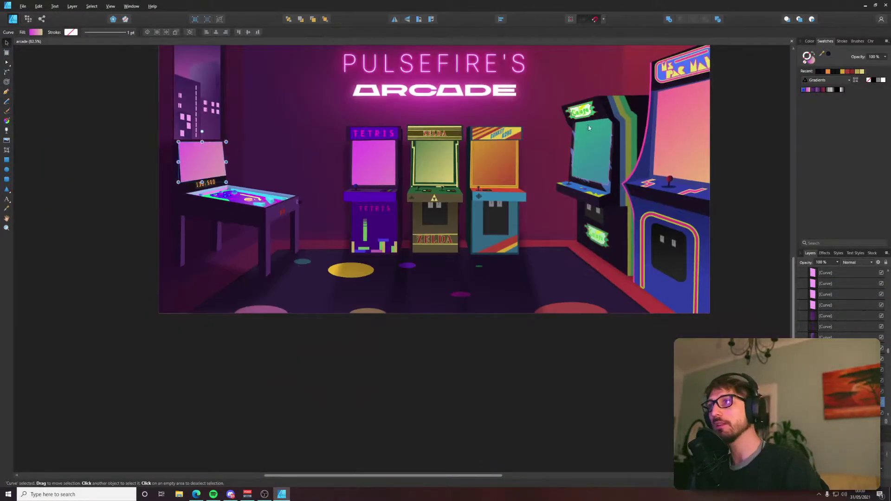
{"action": "scroll", "coordinate": [261, 175], "scroll_direction": "up", "scroll_amount": 4}
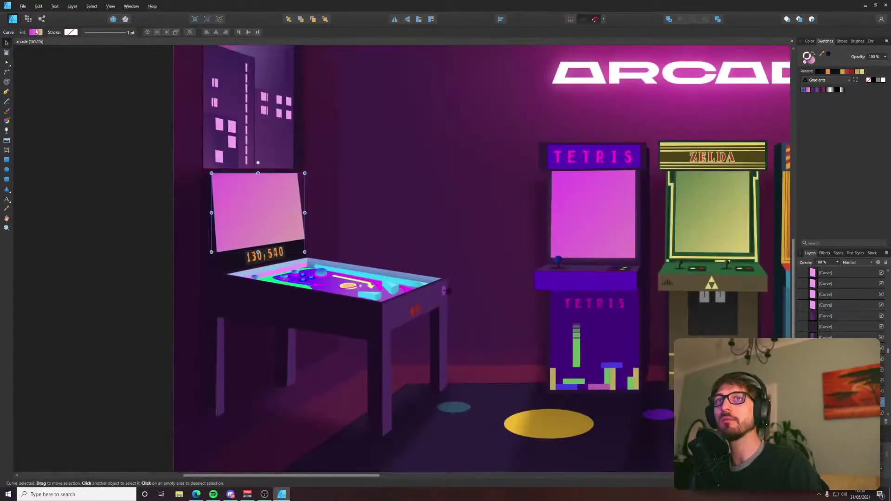
{"action": "left_click", "coordinate": [36, 32]}
{"action": "left_click", "coordinate": [36, 94]}
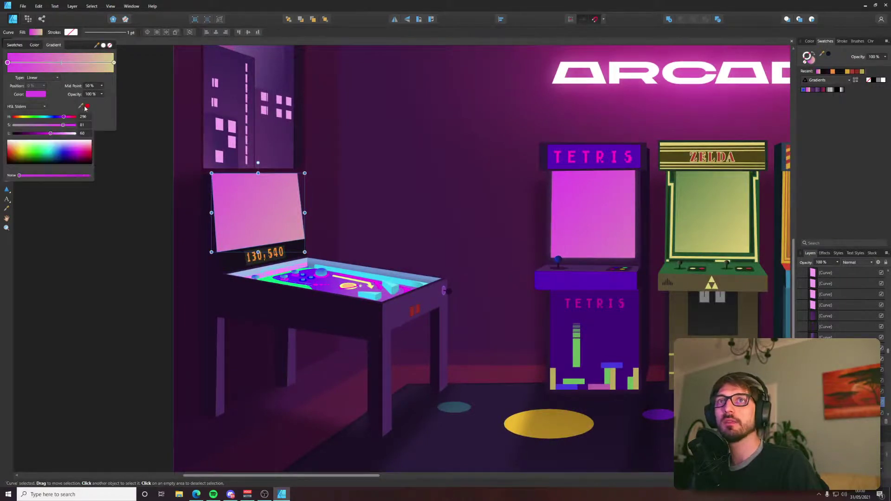
{"action": "left_click_drag", "start_coordinate": [89, 106], "coordinate": [321, 270]}
{"action": "left_click", "coordinate": [87, 106]}
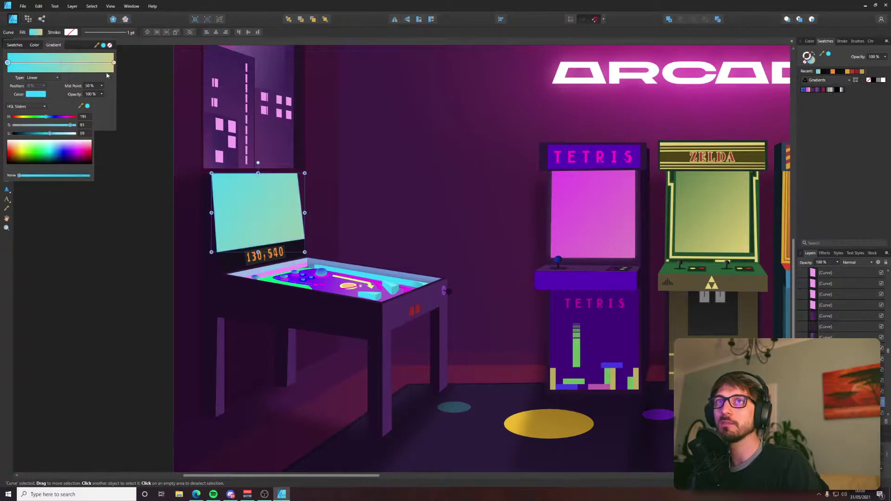
Try sampling the playfield's pale yellow for the end stop of the backglass gradient.
{"action": "left_click", "coordinate": [113, 67]}
{"action": "left_click", "coordinate": [35, 95]}
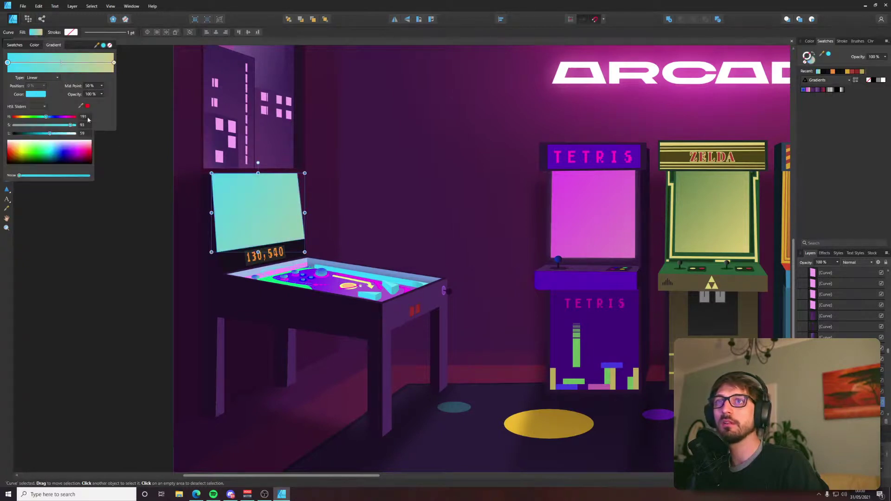
{"action": "left_click_drag", "start_coordinate": [87, 106], "coordinate": [348, 282]}
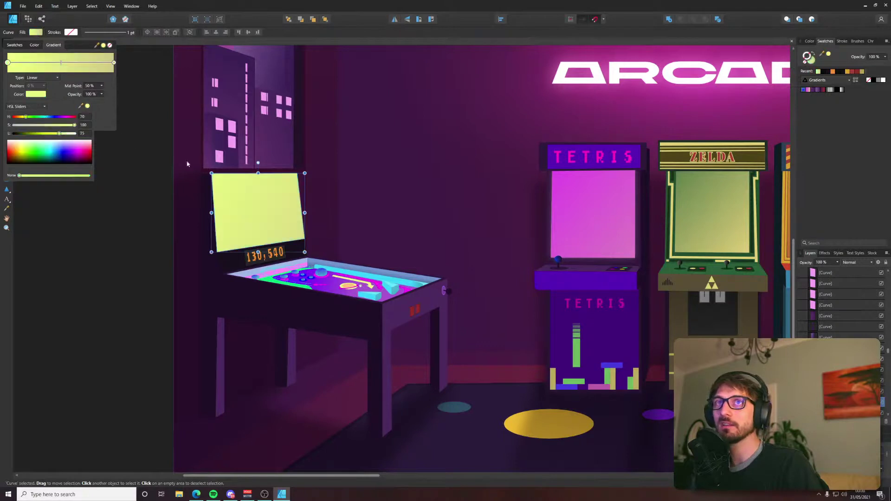
Try recolouring the backglass gradient's end stop with the playfield's magenta, using the Fill tool.
{"action": "key", "text": "g"}
{"action": "left_click", "coordinate": [105, 32]}
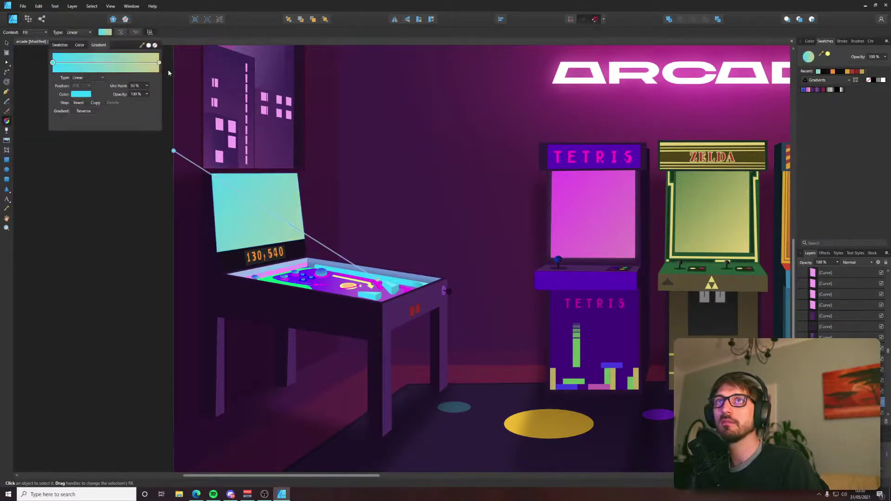
{"action": "left_click", "coordinate": [161, 65]}
{"action": "left_click", "coordinate": [105, 32]}
{"action": "left_click", "coordinate": [159, 62]}
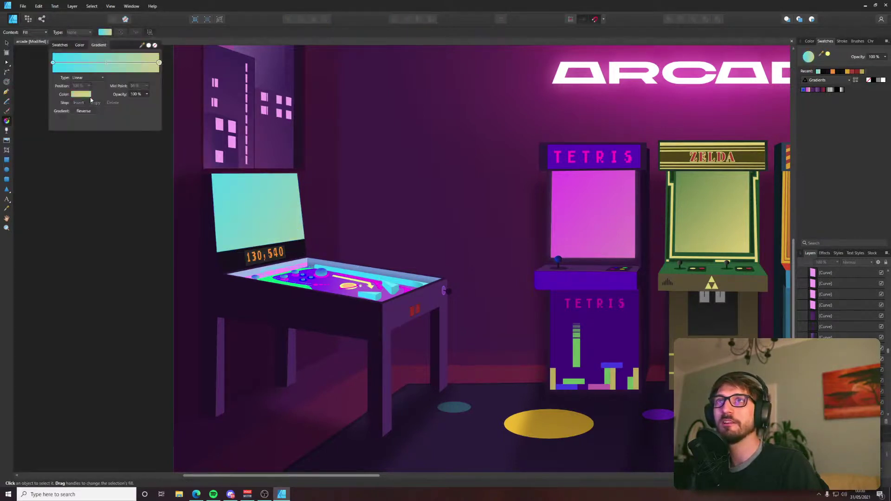
{"action": "left_click", "coordinate": [82, 94]}
{"action": "left_click_drag", "start_coordinate": [120, 106], "coordinate": [360, 278]}
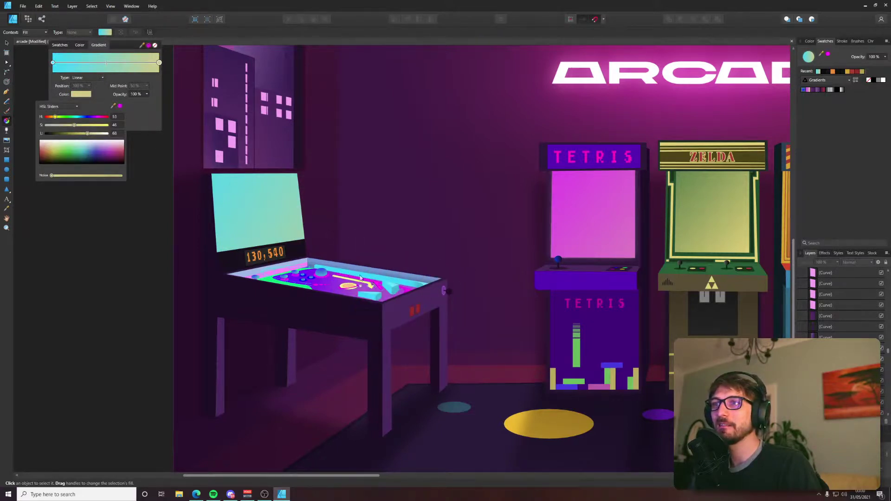
{"action": "left_click", "coordinate": [120, 106]}
{"action": "left_click", "coordinate": [245, 192]}
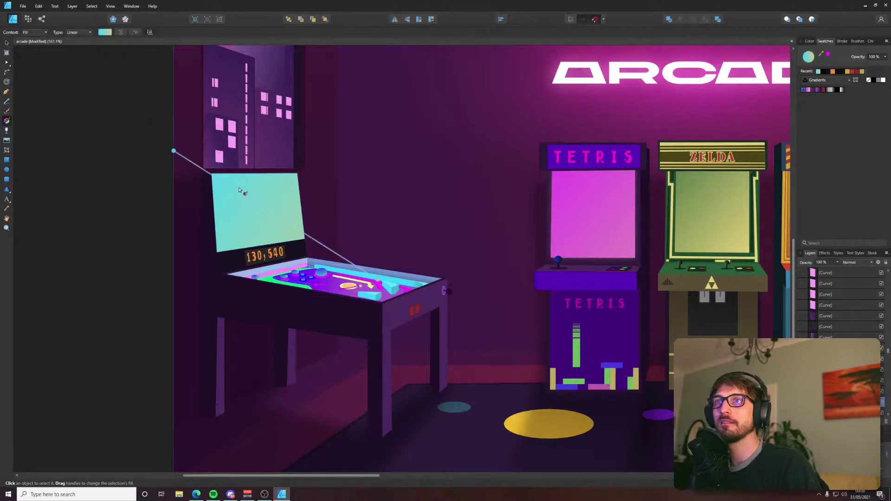
Reselect the backglass and set its gradient's end stop to magenta sampled from the playfield.
{"action": "key", "text": "v"}
{"action": "left_click", "coordinate": [35, 32]}
{"action": "left_click", "coordinate": [118, 66]}
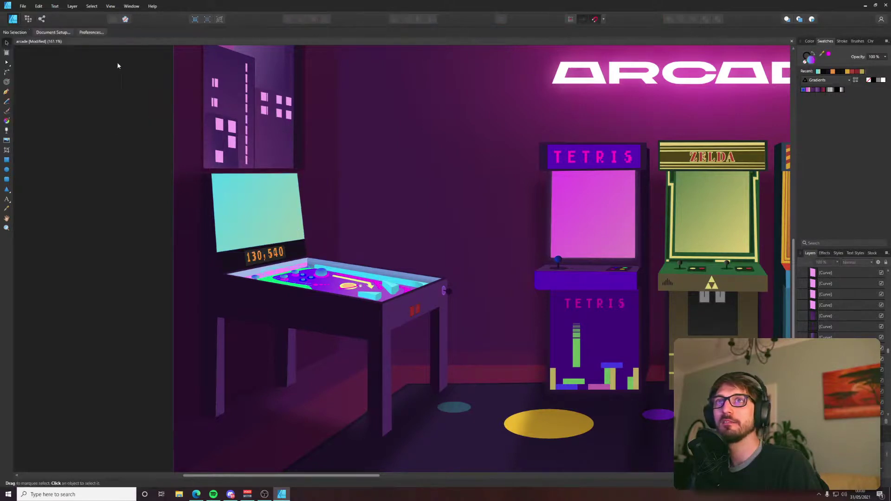
{"action": "left_click", "coordinate": [223, 176]}
{"action": "left_click", "coordinate": [39, 33]}
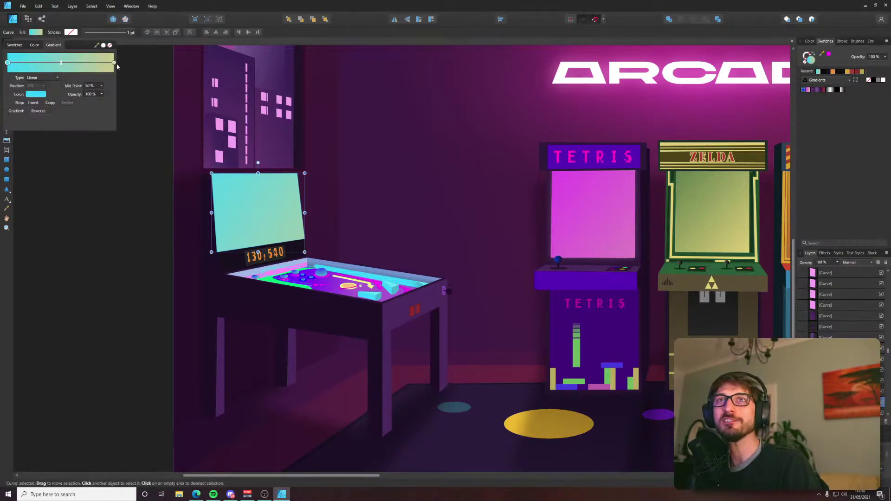
{"action": "left_click", "coordinate": [118, 66]}
{"action": "left_click", "coordinate": [249, 222]}
{"action": "left_click", "coordinate": [36, 32]}
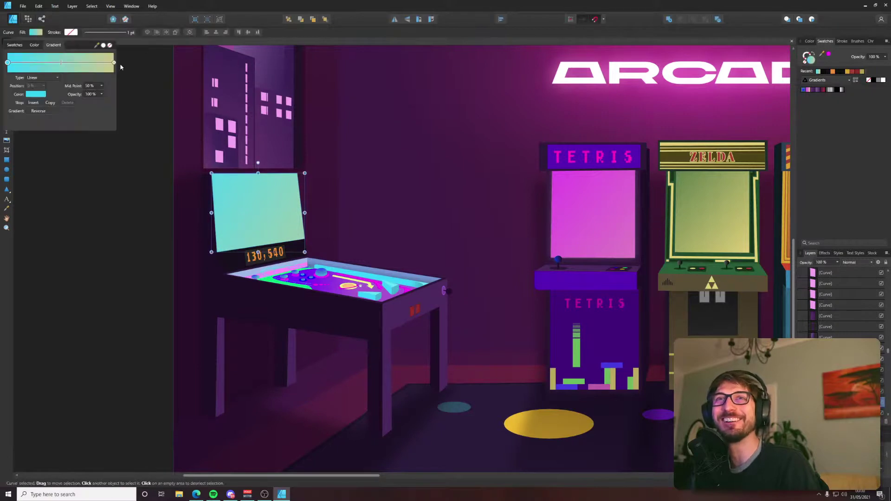
{"action": "left_click", "coordinate": [114, 63]}
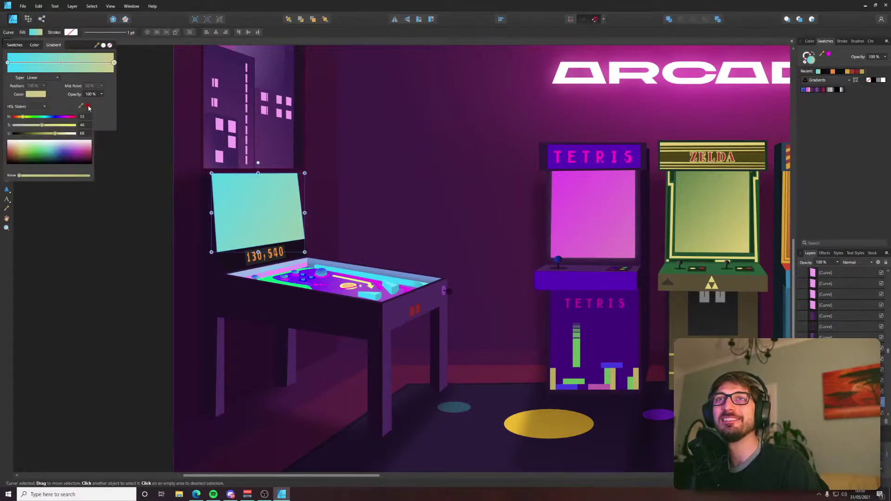
{"action": "left_click_drag", "start_coordinate": [89, 108], "coordinate": [348, 271]}
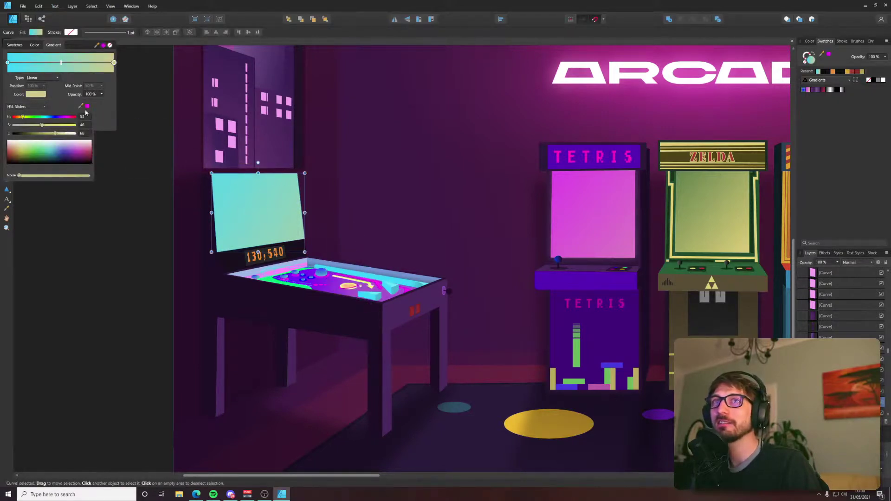
{"action": "left_click", "coordinate": [87, 106]}
Realign the backglass gradient diagonally so that its magenta end sits at the panel's lower-right corner.
{"action": "key", "text": "g"}
{"action": "left_click_drag", "start_coordinate": [173, 139], "coordinate": [301, 223]}
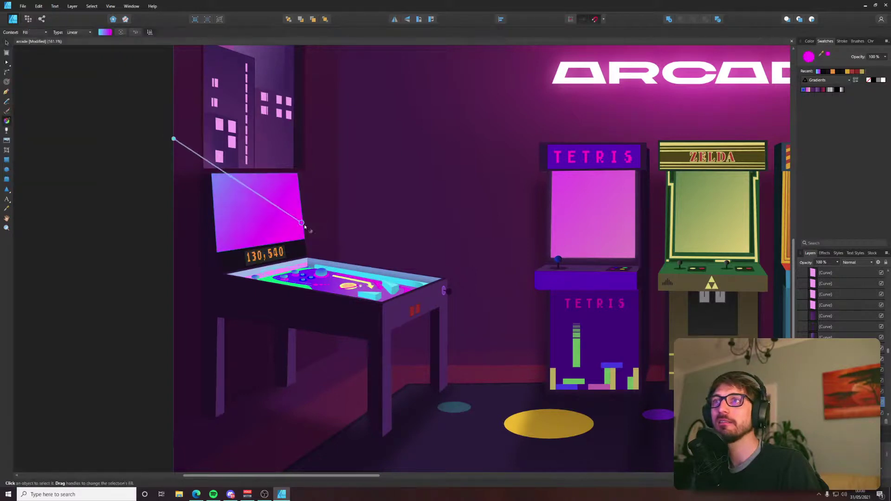
{"action": "key", "text": "v"}
Deselect the backglass, check its colours within the whole arcade scene and save the document.
{"action": "key", "text": "ctrl+0"}
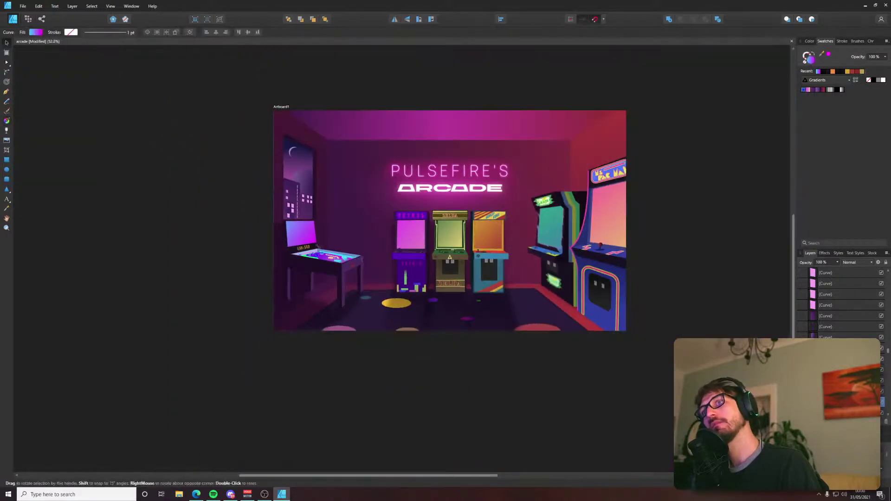
{"action": "left_click", "coordinate": [202, 249]}
{"action": "scroll", "coordinate": [322, 250], "scroll_direction": "up", "scroll_amount": 3}
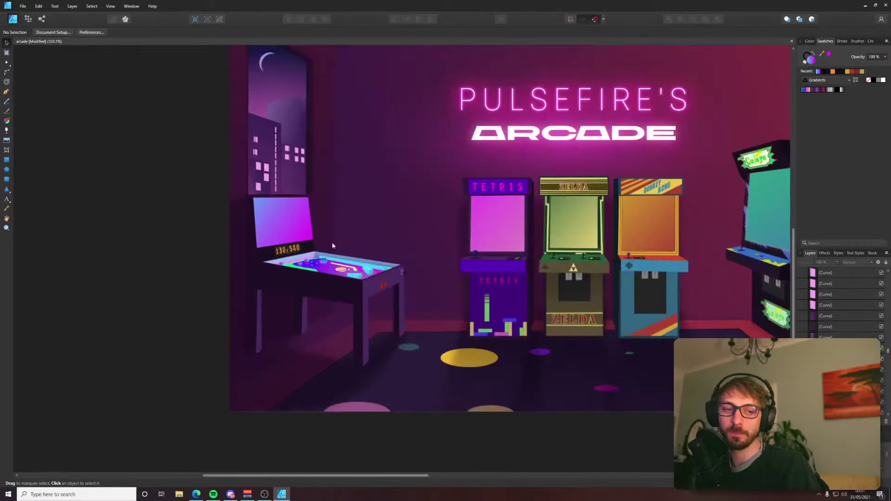
{"action": "key", "text": "ctrl+s"}
{"action": "scroll", "coordinate": [384, 220], "scroll_direction": "up", "scroll_amount": 4}
{"action": "scroll", "coordinate": [228, 263], "scroll_direction": "down", "scroll_amount": 3}
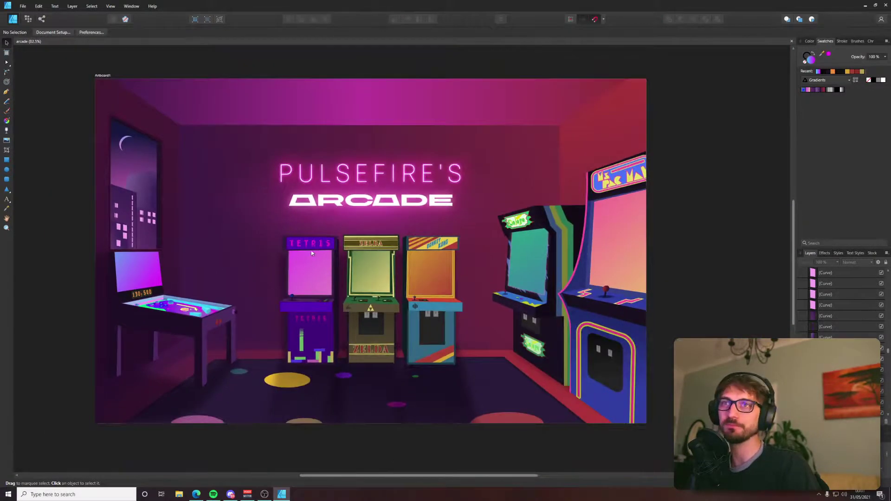
{"action": "left_click_drag", "start_coordinate": [312, 251], "coordinate": [312, 258]}
{"action": "key", "text": "g"}
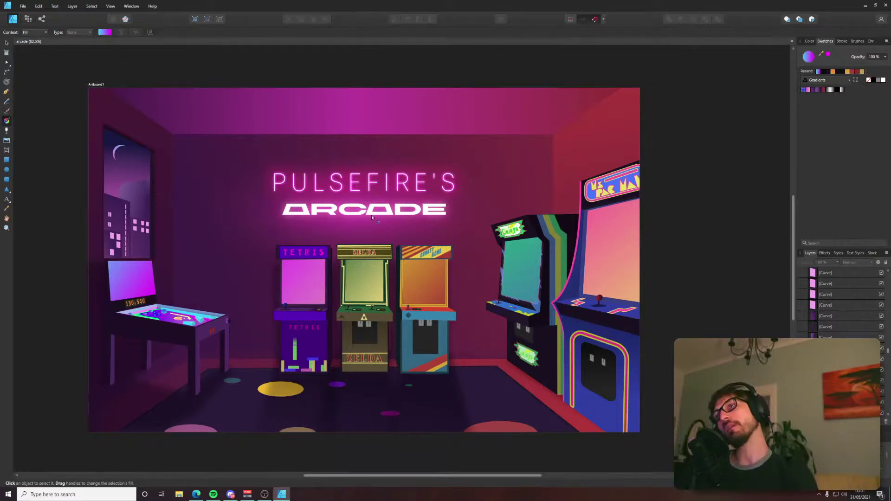
{"action": "left_click", "coordinate": [6, 44]}
{"action": "scroll", "coordinate": [320, 212], "scroll_direction": "up", "scroll_amount": 1}
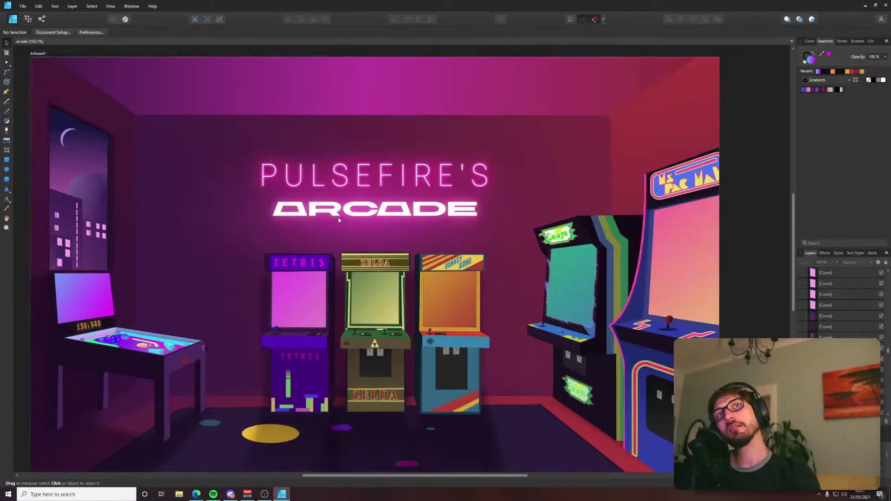
{"action": "double_click", "coordinate": [296, 208]}
{"action": "key", "text": "Left"}
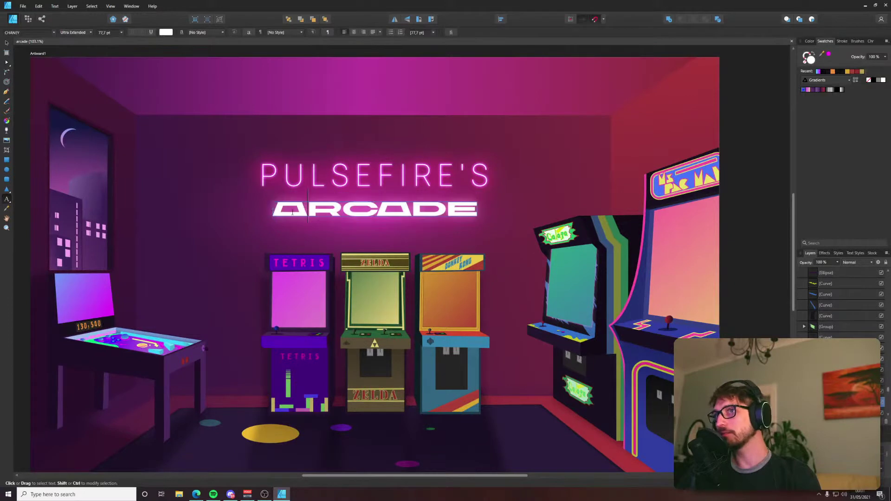
{"action": "key", "text": "shift+Right"}
{"action": "left_click", "coordinate": [7, 44]}
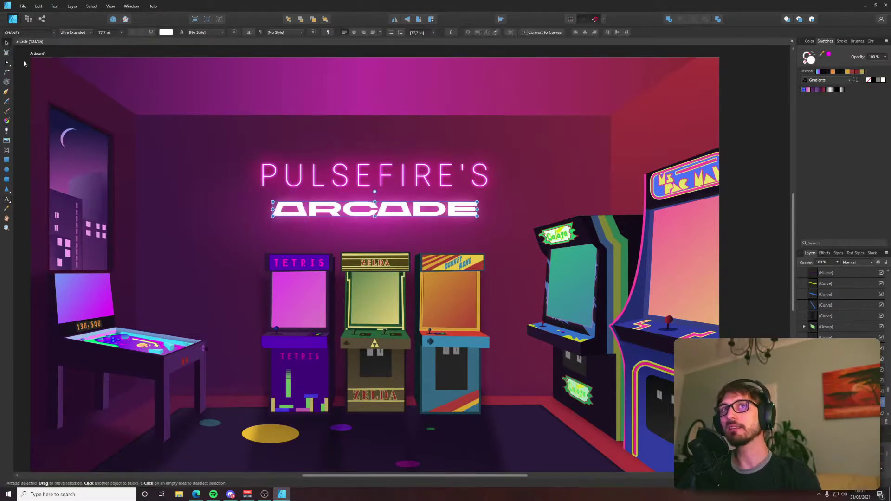
{"action": "key", "text": "Escape"}
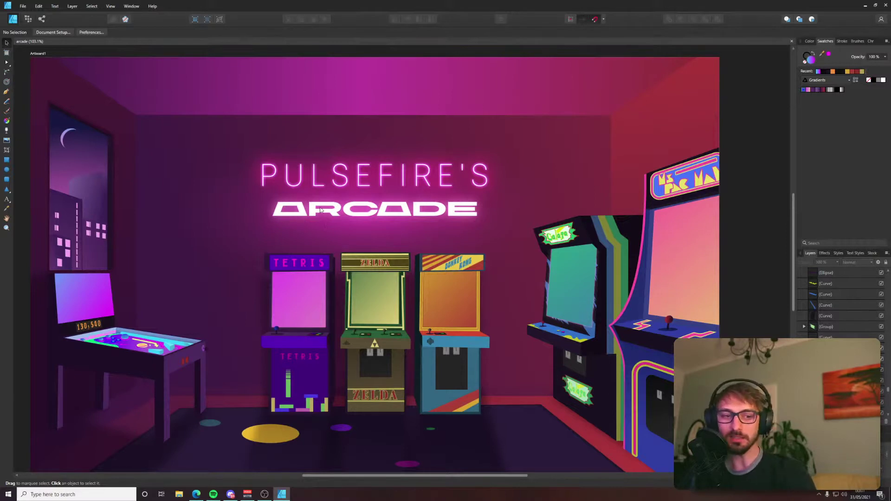
Open the Typography options for the ARCADE sign text and place them clear of the sign.
{"action": "key", "text": "ctrl+z"}
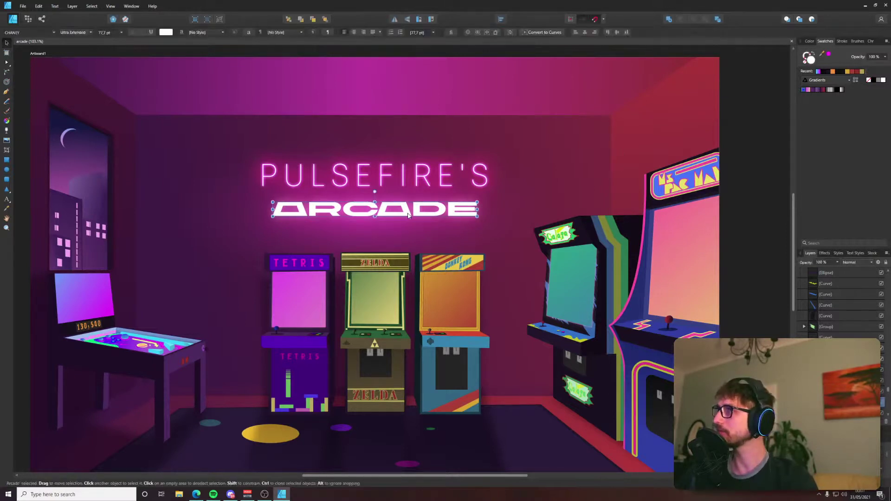
{"action": "left_click", "coordinate": [850, 42]}
{"action": "left_click", "coordinate": [863, 41]}
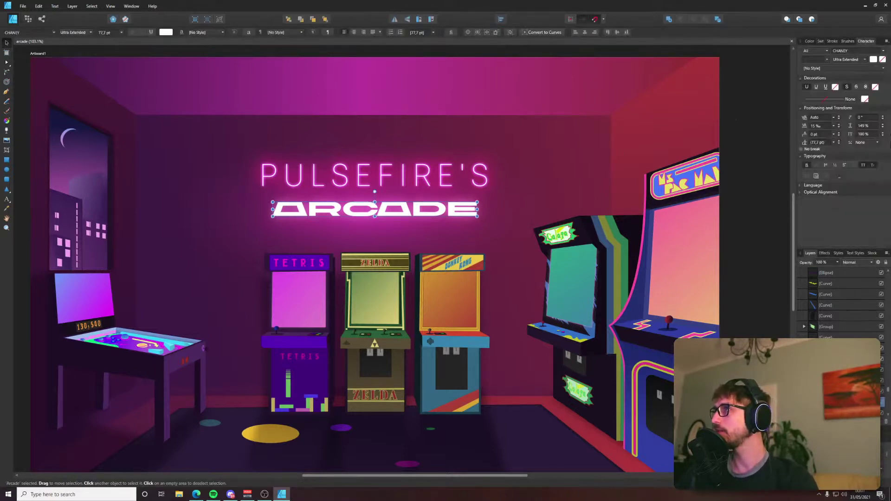
{"action": "left_click", "coordinate": [840, 176]}
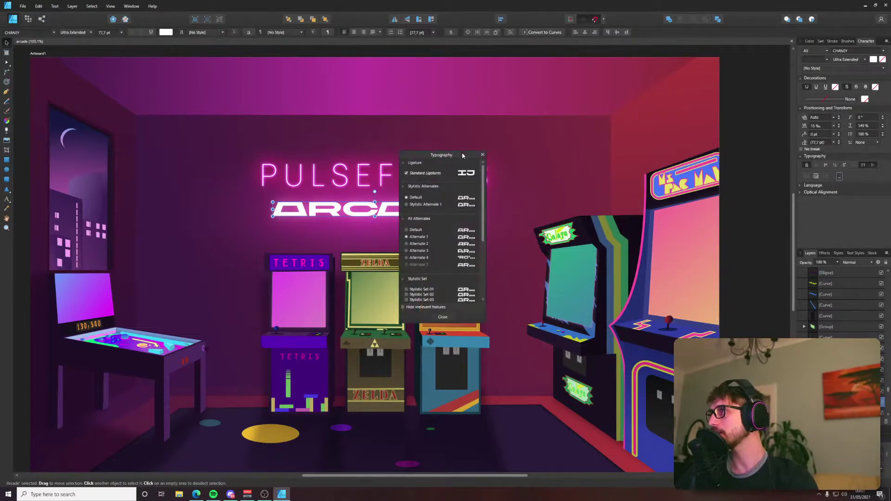
{"action": "left_click_drag", "start_coordinate": [451, 157], "coordinate": [632, 178]}
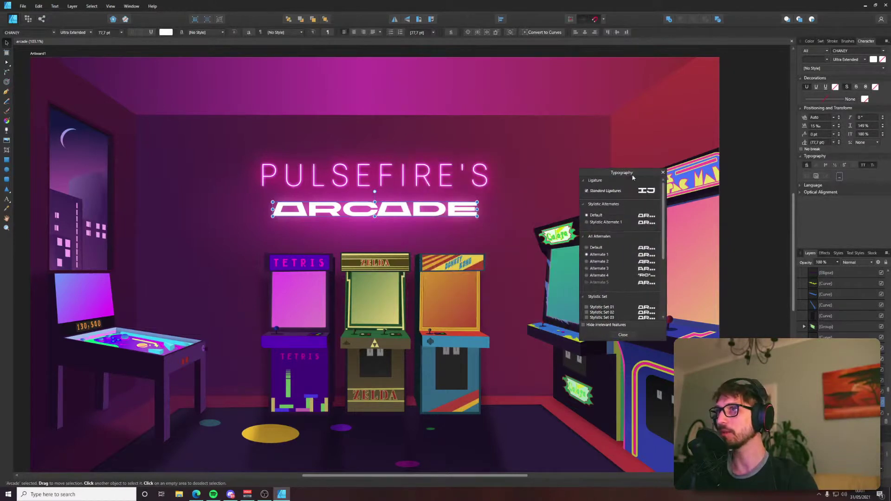
Try the Alternate 3, Default and Alternate 1 letterforms on the ARCADE sign text.
{"action": "left_click", "coordinate": [587, 270]}
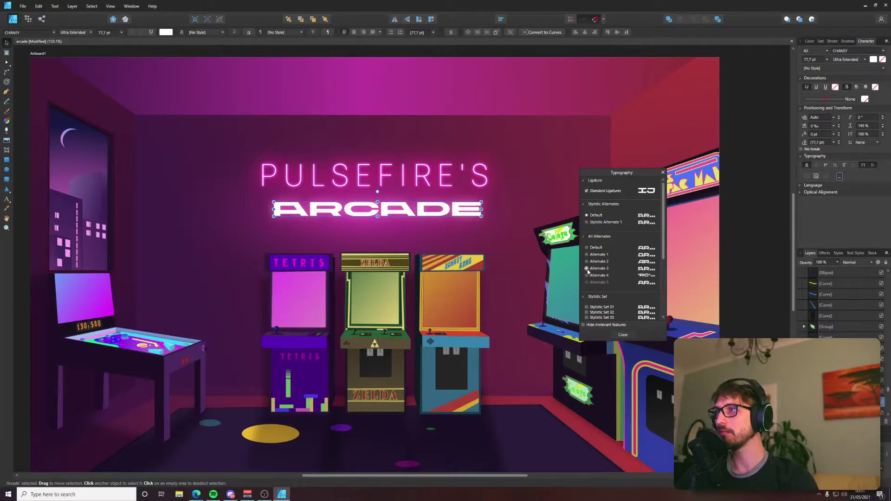
{"action": "left_click", "coordinate": [592, 248]}
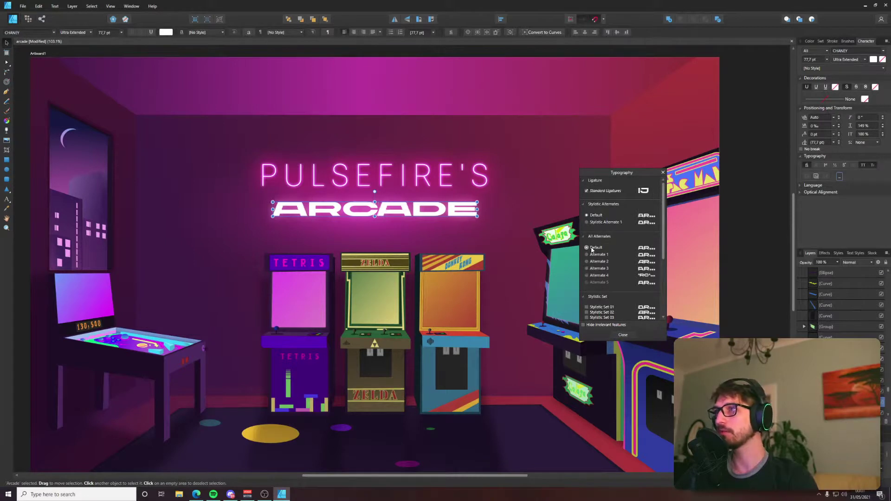
{"action": "left_click", "coordinate": [594, 255]}
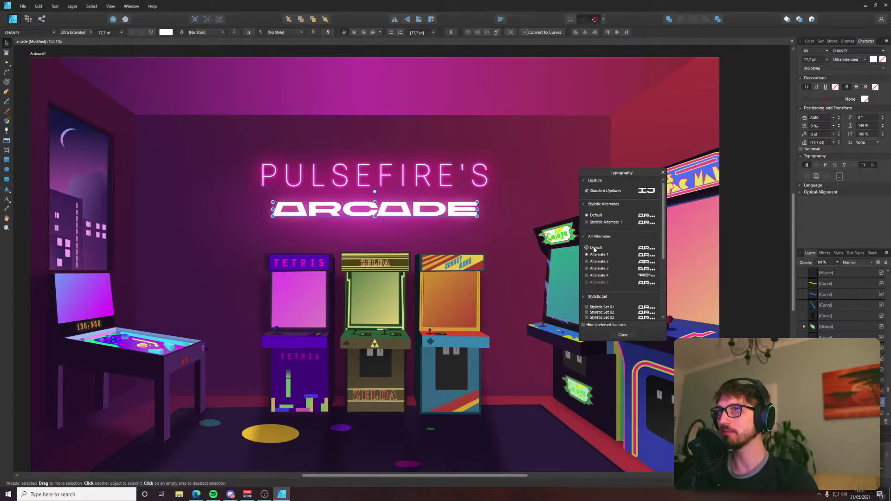
{"action": "left_click", "coordinate": [594, 249]}
{"action": "left_click", "coordinate": [594, 255]}
{"action": "left_click", "coordinate": [594, 248]}
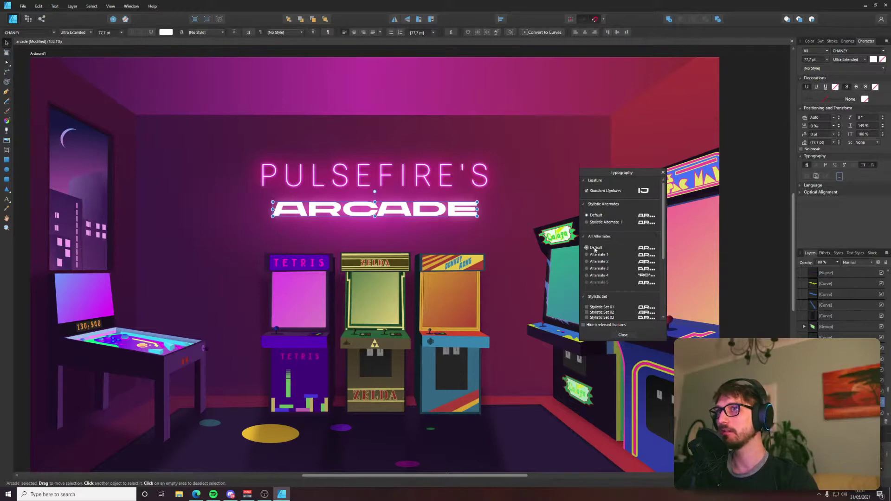
Apply the Alternate 1 letterforms to the ARCADE sign text, keeping the Typography options clear of the lettering.
{"action": "scroll", "coordinate": [386, 210], "scroll_direction": "up", "scroll_amount": 5}
{"action": "left_click_drag", "start_coordinate": [609, 172], "coordinate": [755, 191]}
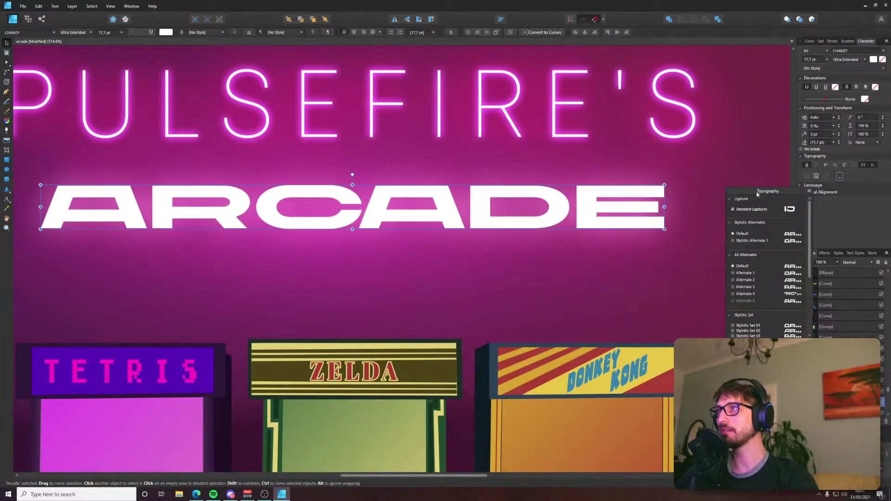
{"action": "left_click", "coordinate": [734, 273]}
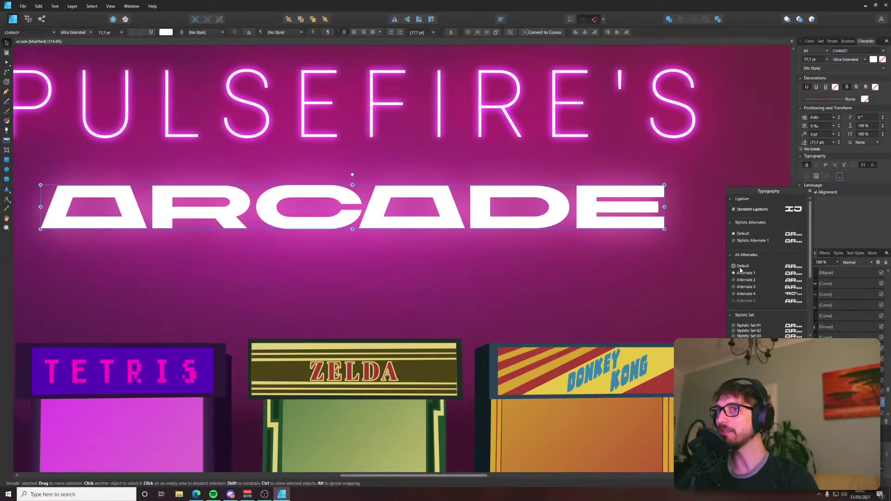
Compare the Default, Alternate 1 and Alternate 2 letterforms on the ARCADE sign text.
{"action": "left_click", "coordinate": [741, 268]}
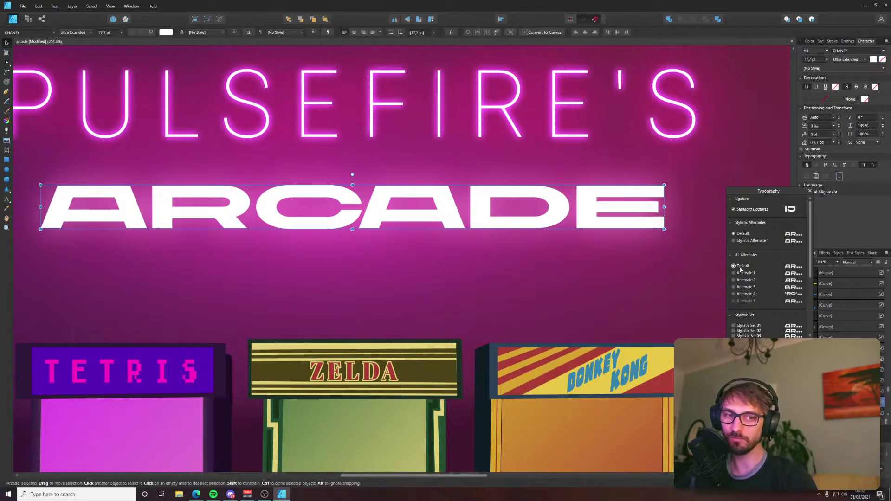
{"action": "left_click", "coordinate": [739, 275]}
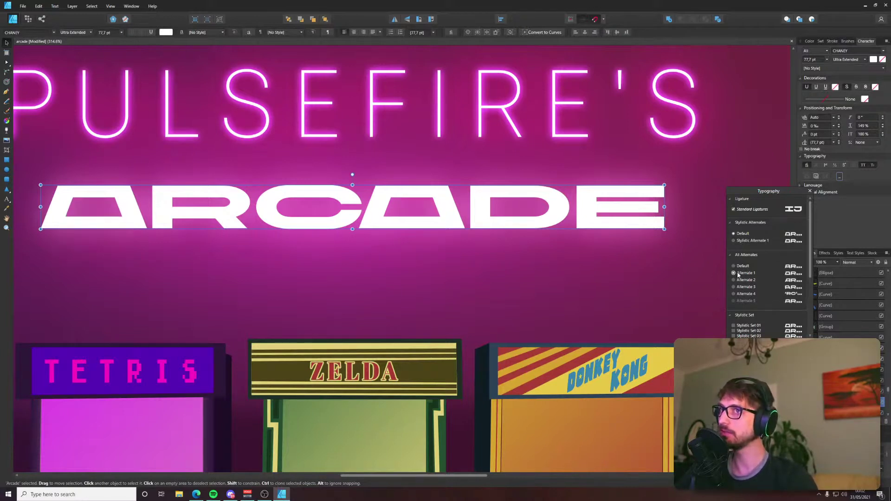
{"action": "left_click", "coordinate": [736, 281]}
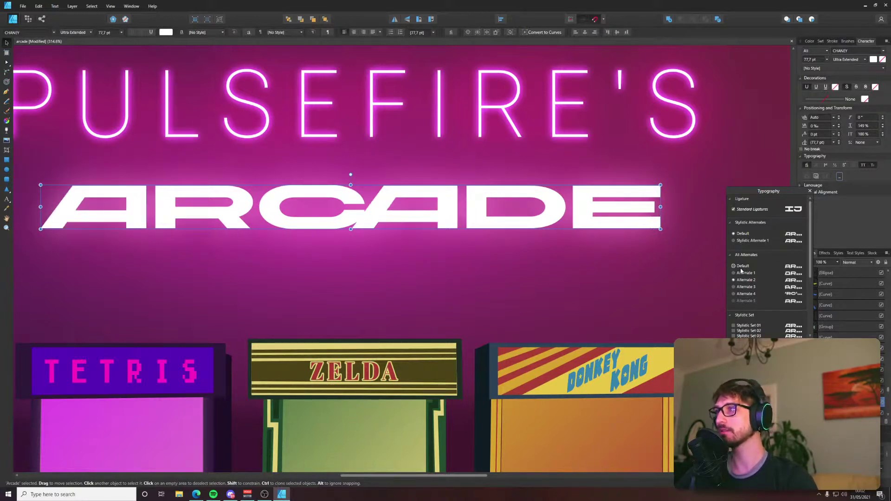
{"action": "left_click", "coordinate": [741, 273]}
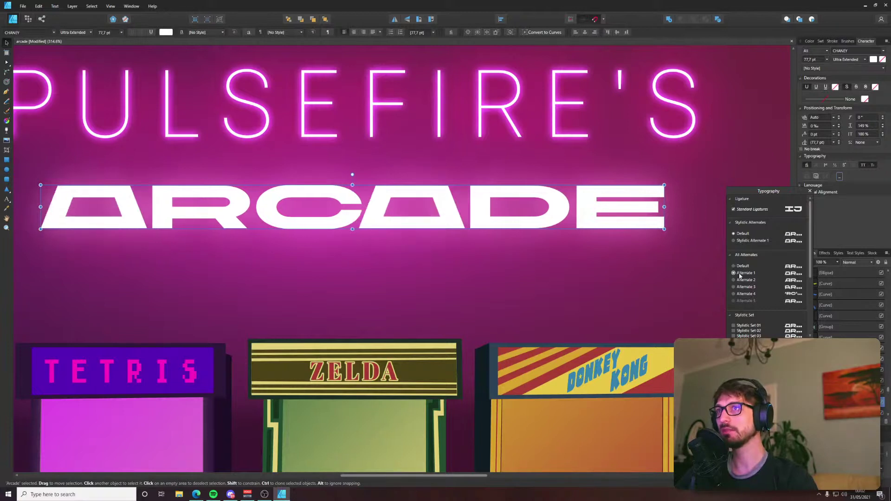
{"action": "left_click", "coordinate": [740, 268]}
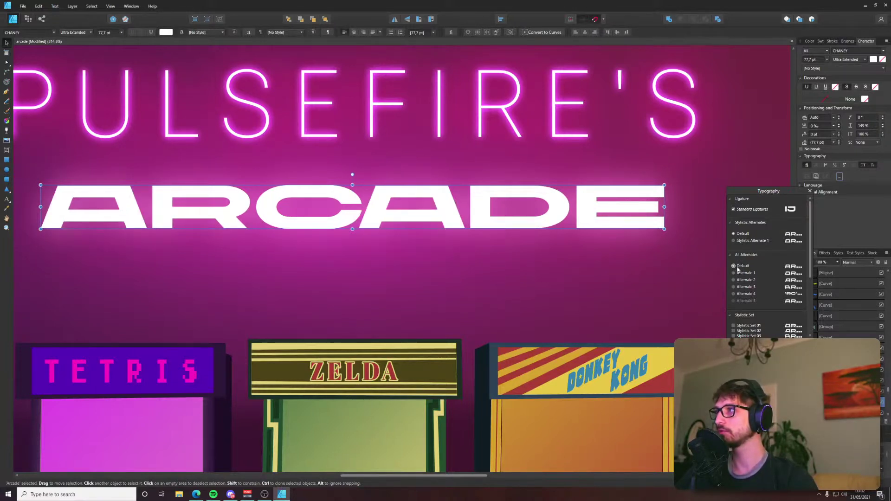
Set the ARCADE sign text to the Alternate 1 letterforms and close the Typography options.
{"action": "left_click", "coordinate": [739, 273]}
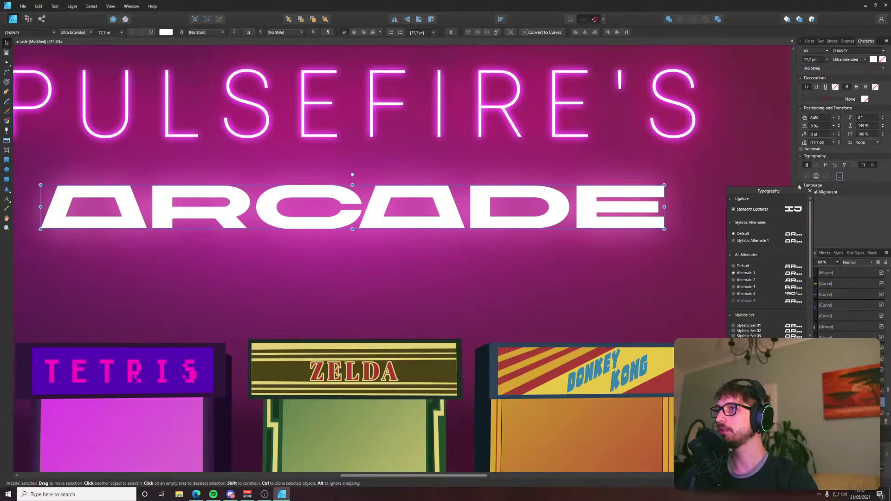
{"action": "scroll", "coordinate": [776, 227], "scroll_direction": "down", "scroll_amount": 2}
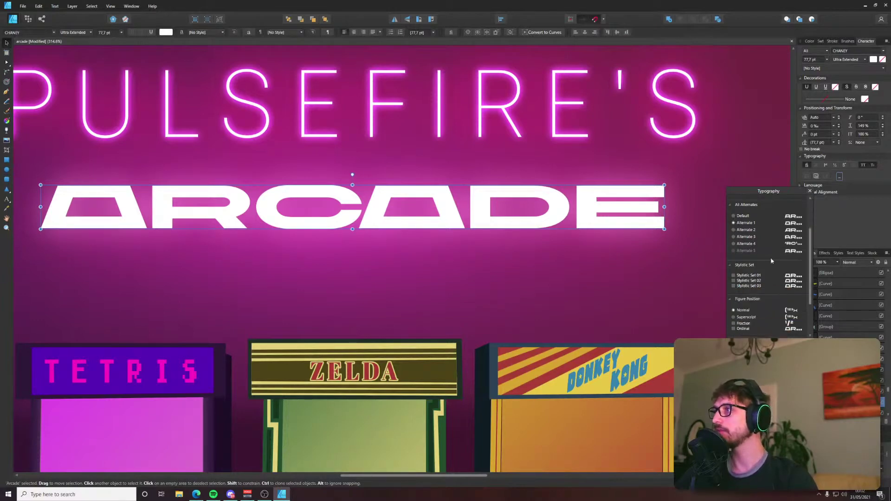
{"action": "left_click", "coordinate": [811, 191]}
Deselect the ARCADE sign text, save the document and check the sign within the whole arcade scene.
{"action": "scroll", "coordinate": [730, 251], "scroll_direction": "down", "scroll_amount": 9}
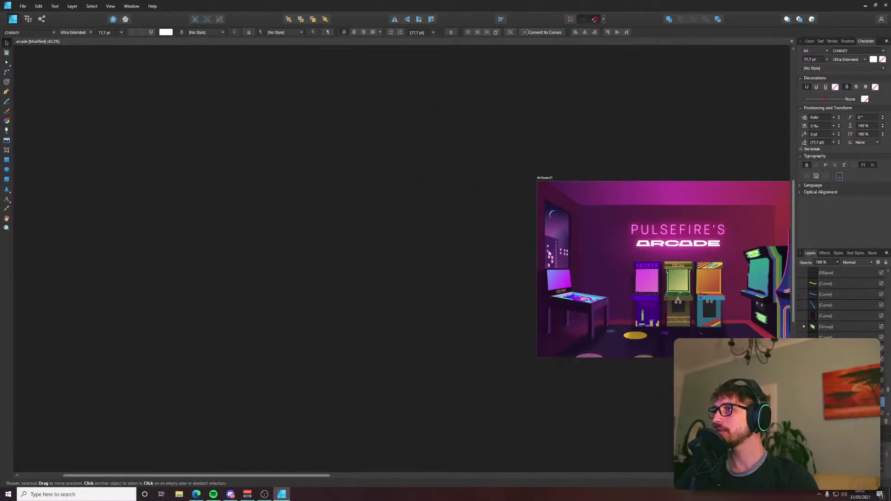
{"action": "left_click", "coordinate": [511, 232]}
{"action": "scroll", "coordinate": [566, 233], "scroll_direction": "right", "scroll_amount": 5}
{"action": "key", "text": "ctrl+s"}
{"action": "scroll", "coordinate": [659, 248], "scroll_direction": "up", "scroll_amount": 3}
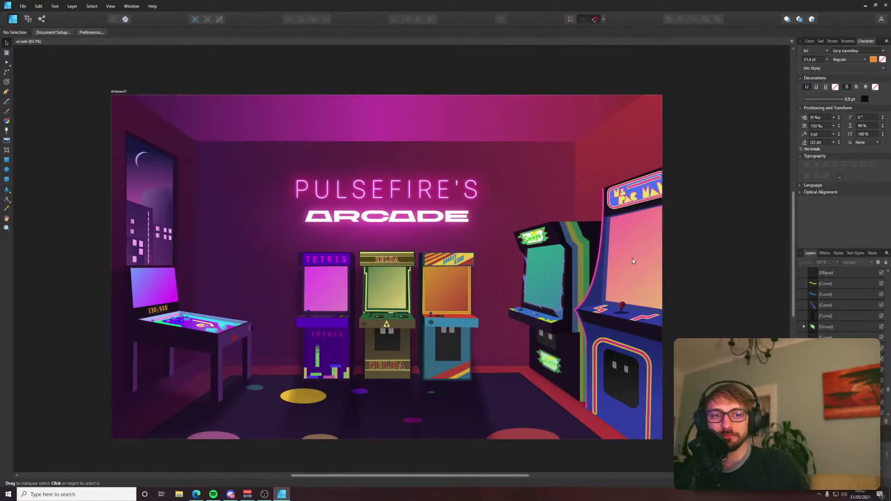
{"action": "left_click_drag", "start_coordinate": [623, 257], "coordinate": [614, 253]}
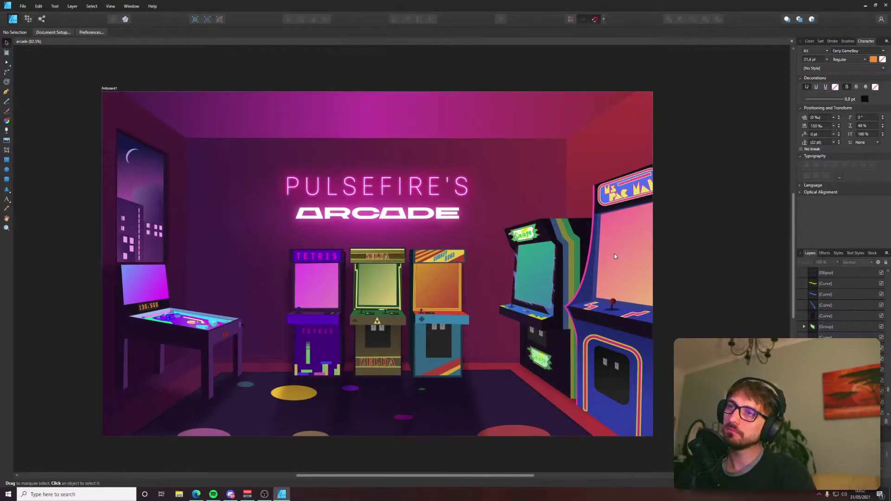